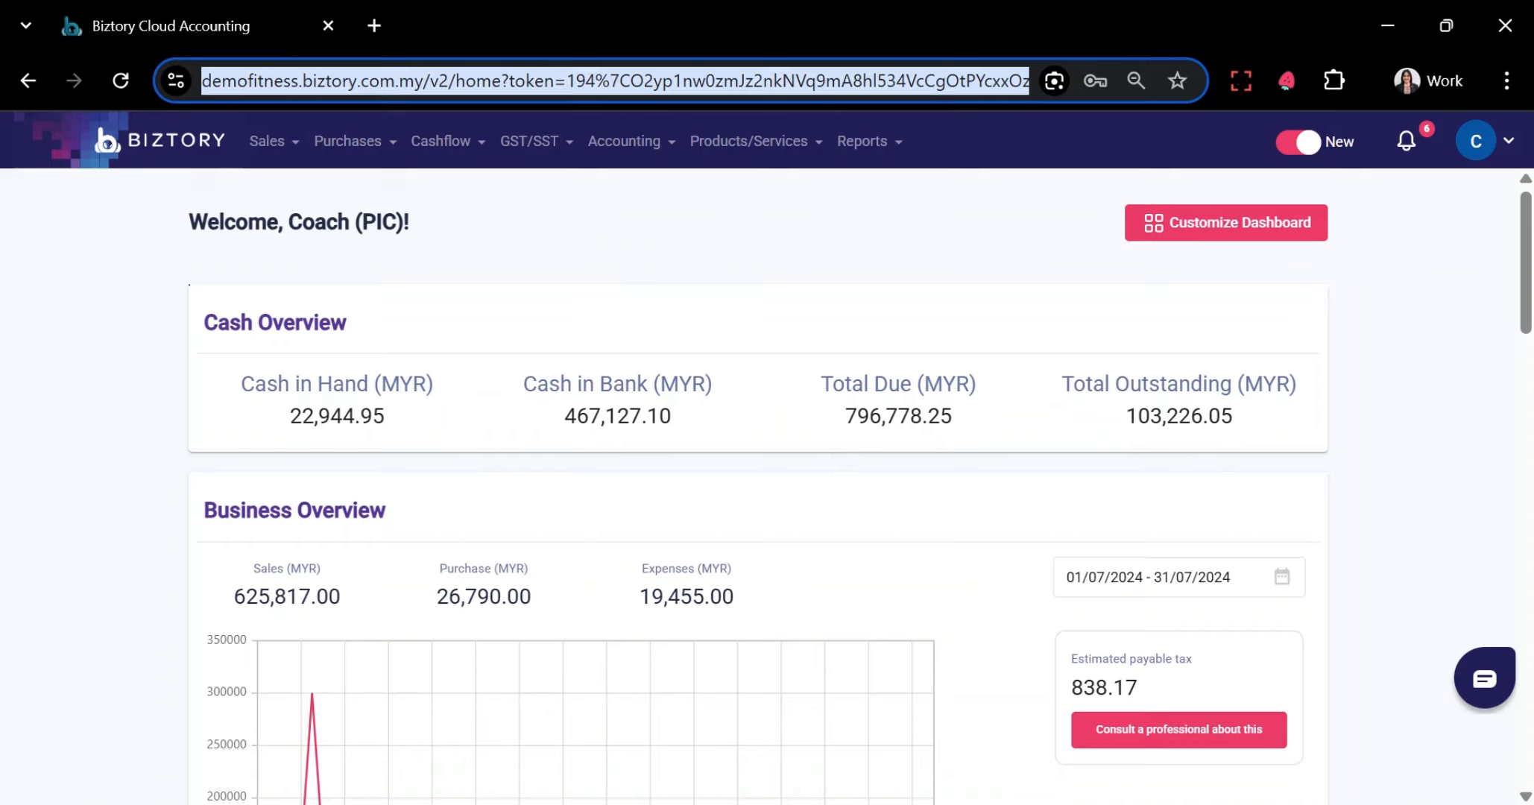
# Examine the functions offered under each main module, from Sales and Purchases through Accounting and Products/Services to Reports
pyautogui.click(1241, 81)
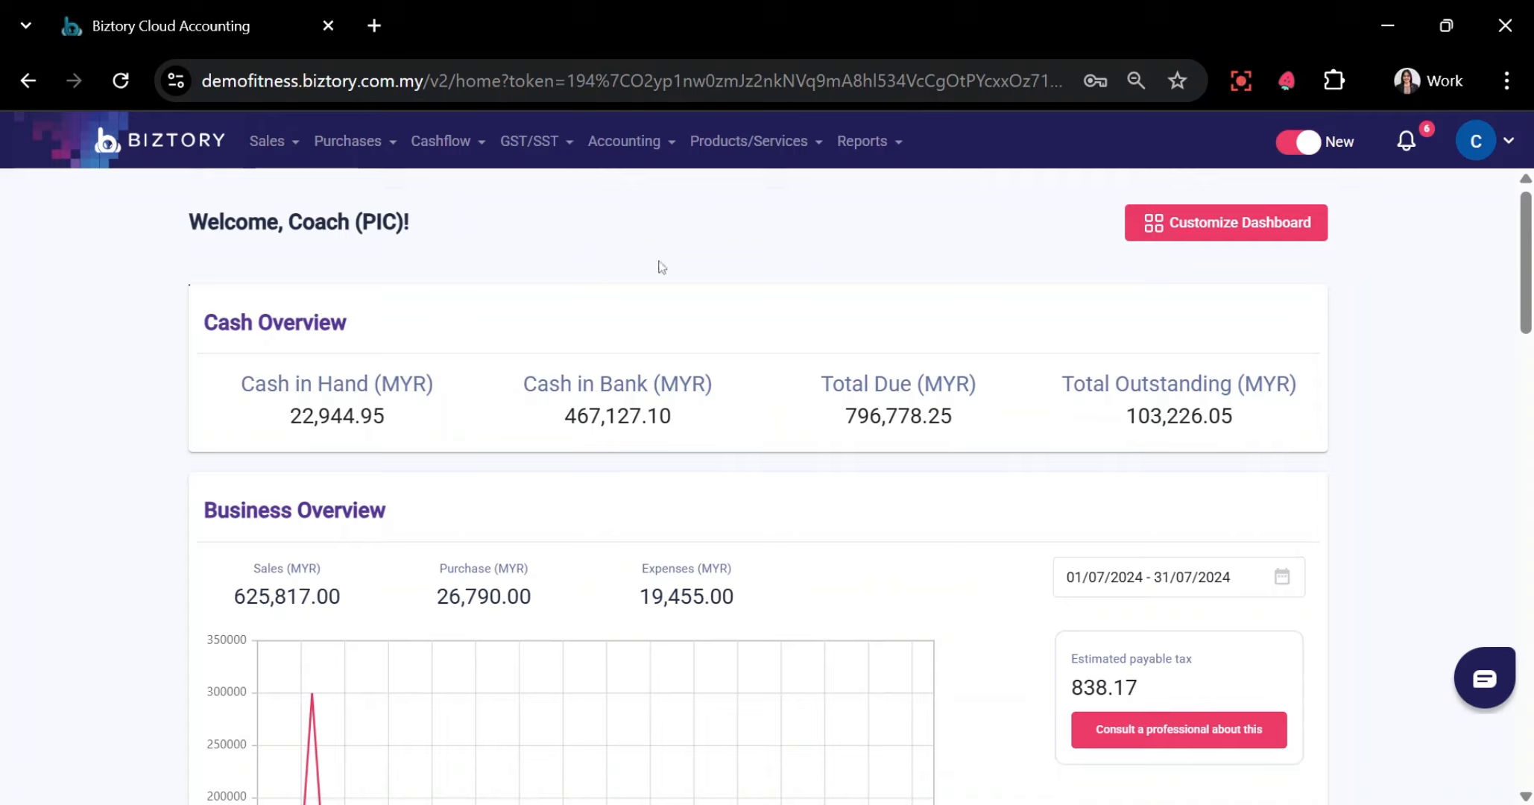
pyautogui.click(274, 149)
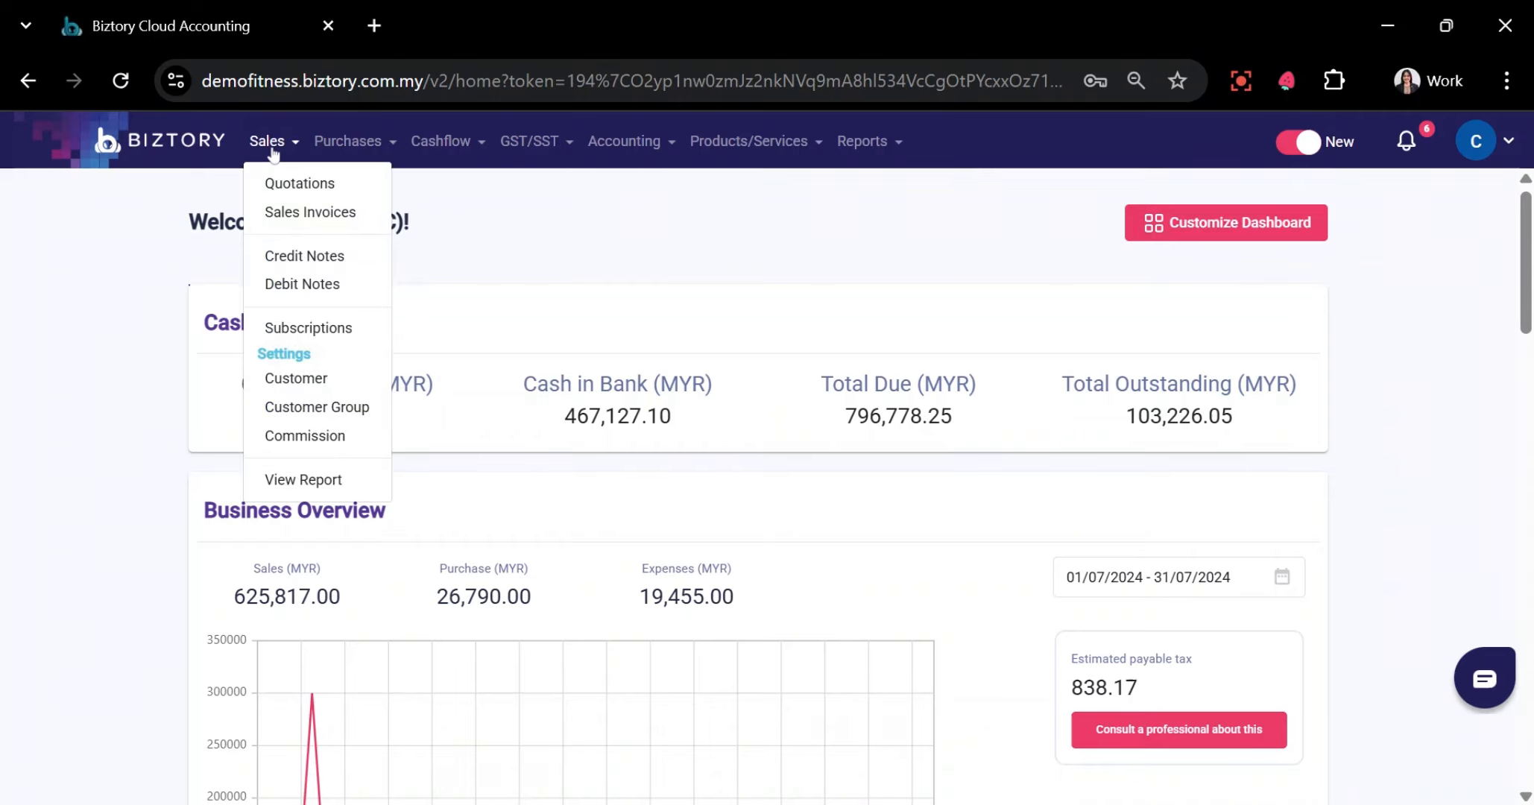
pyautogui.click(368, 149)
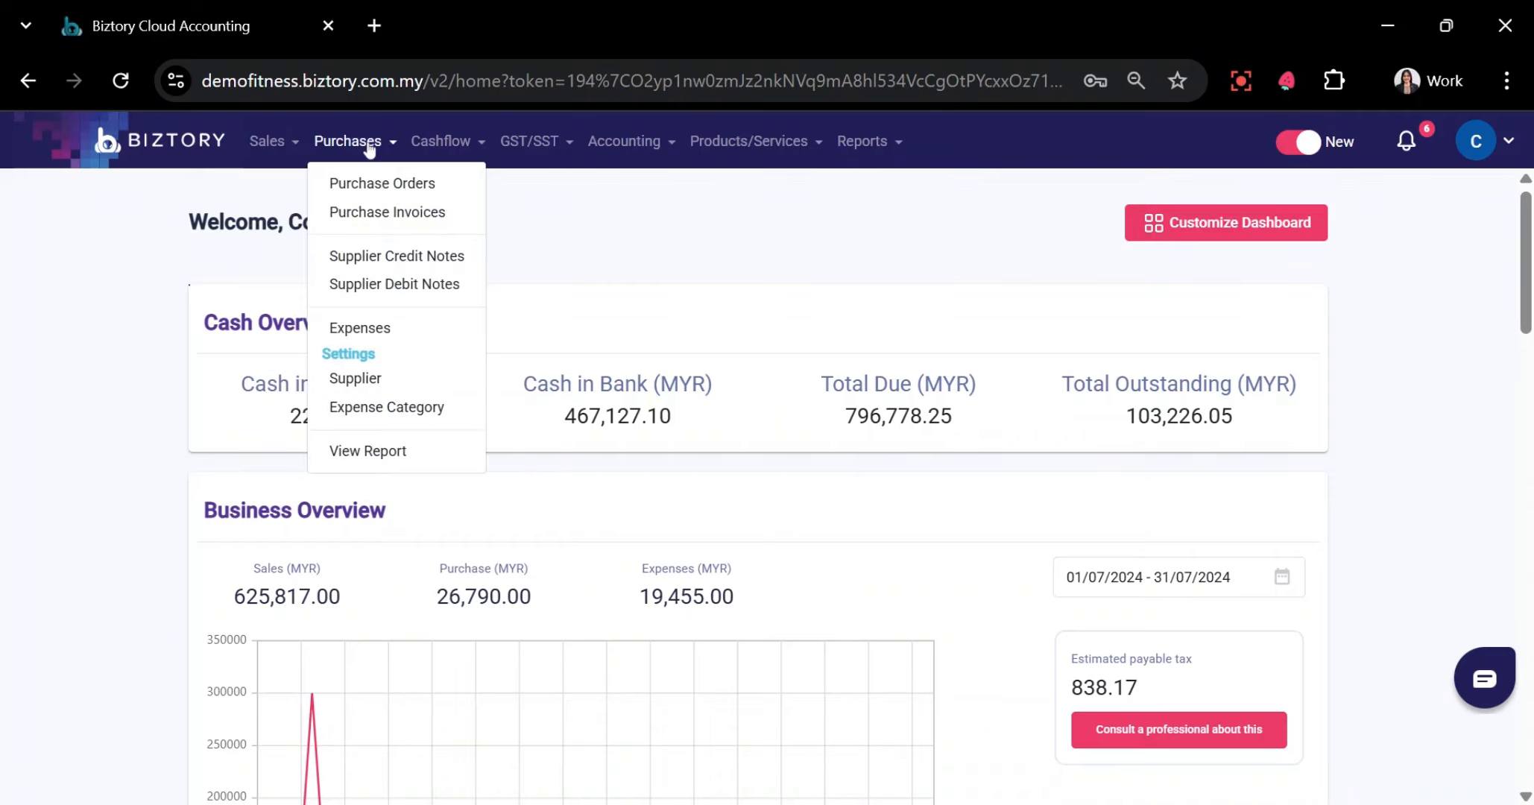
pyautogui.click(431, 148)
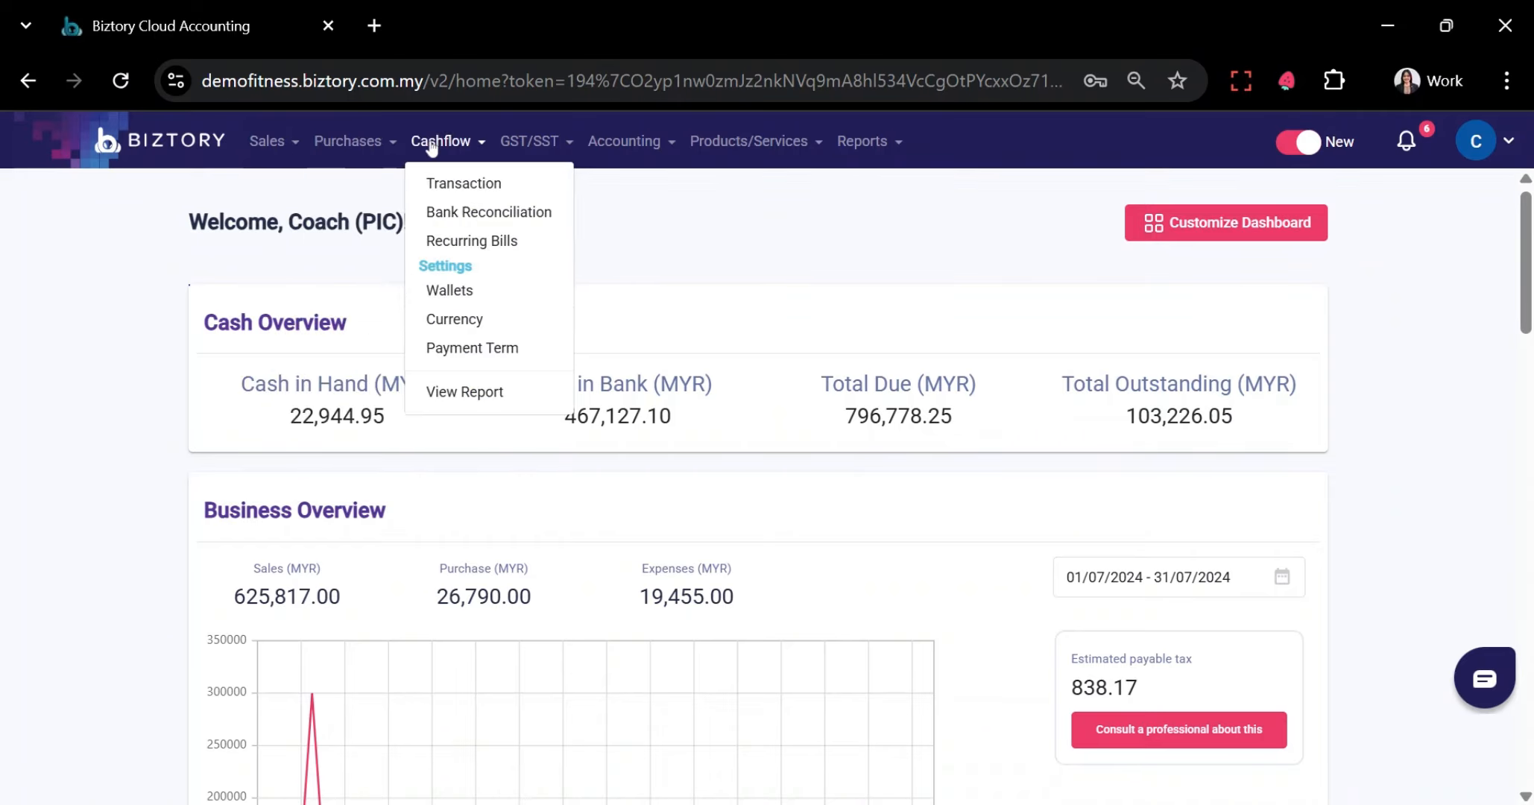
pyautogui.click(518, 149)
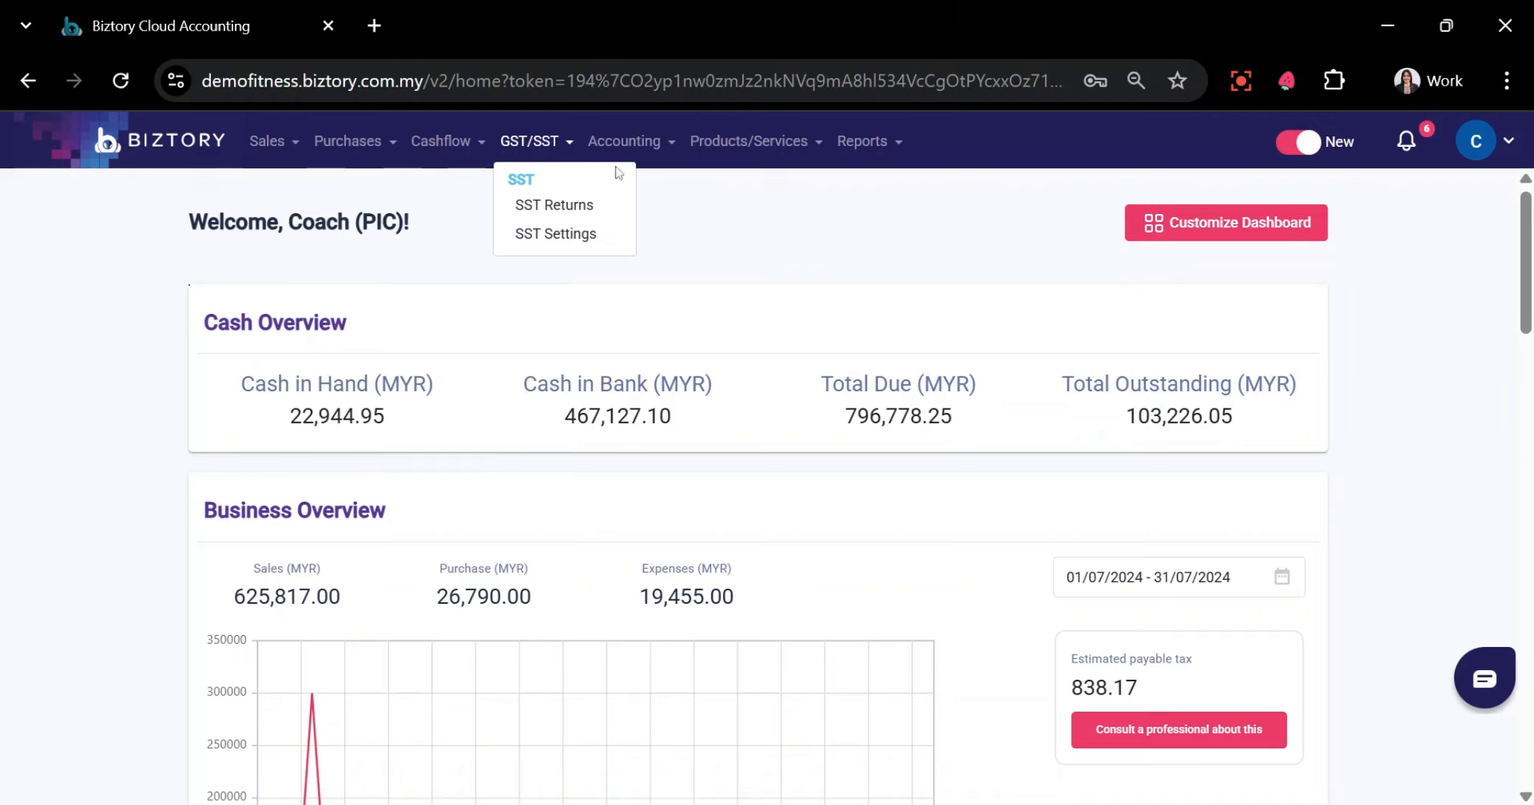
pyautogui.click(652, 148)
pyautogui.click(717, 148)
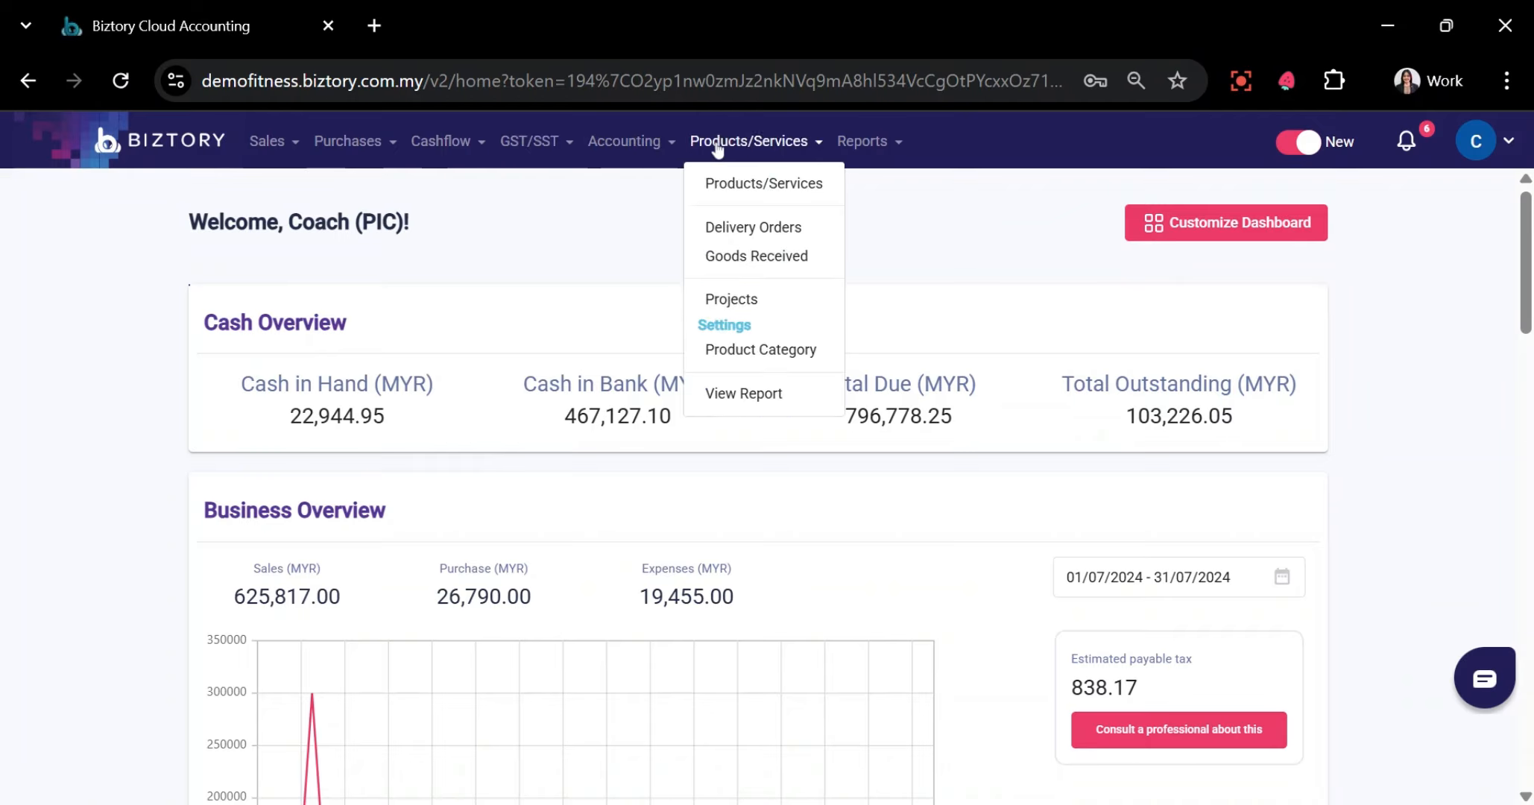
pyautogui.click(872, 148)
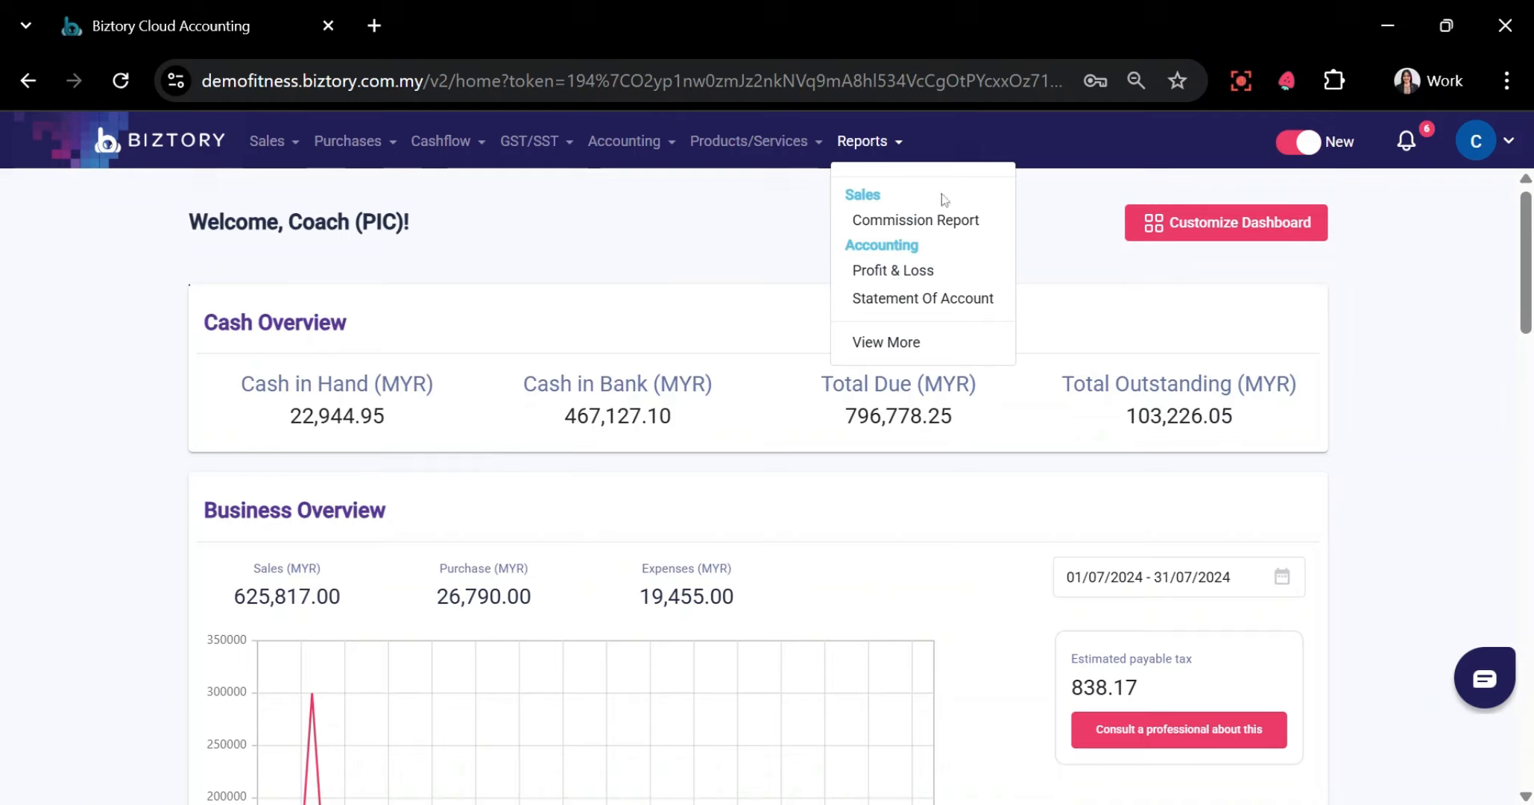
pyautogui.click(1441, 418)
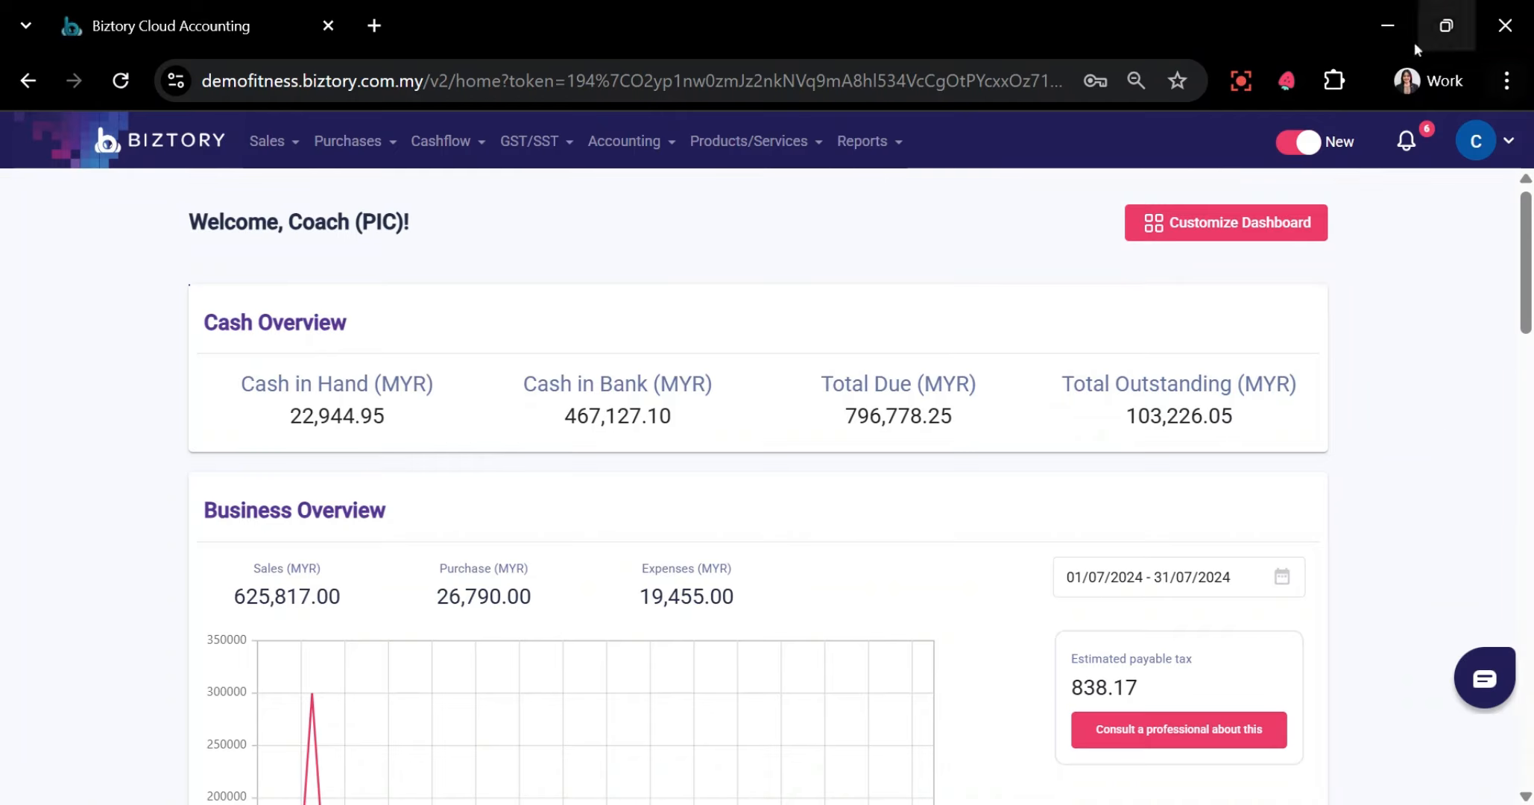
# Open the company's billing plan details and review the plan type, remaining period and next renewal date
pyautogui.click(1508, 146)
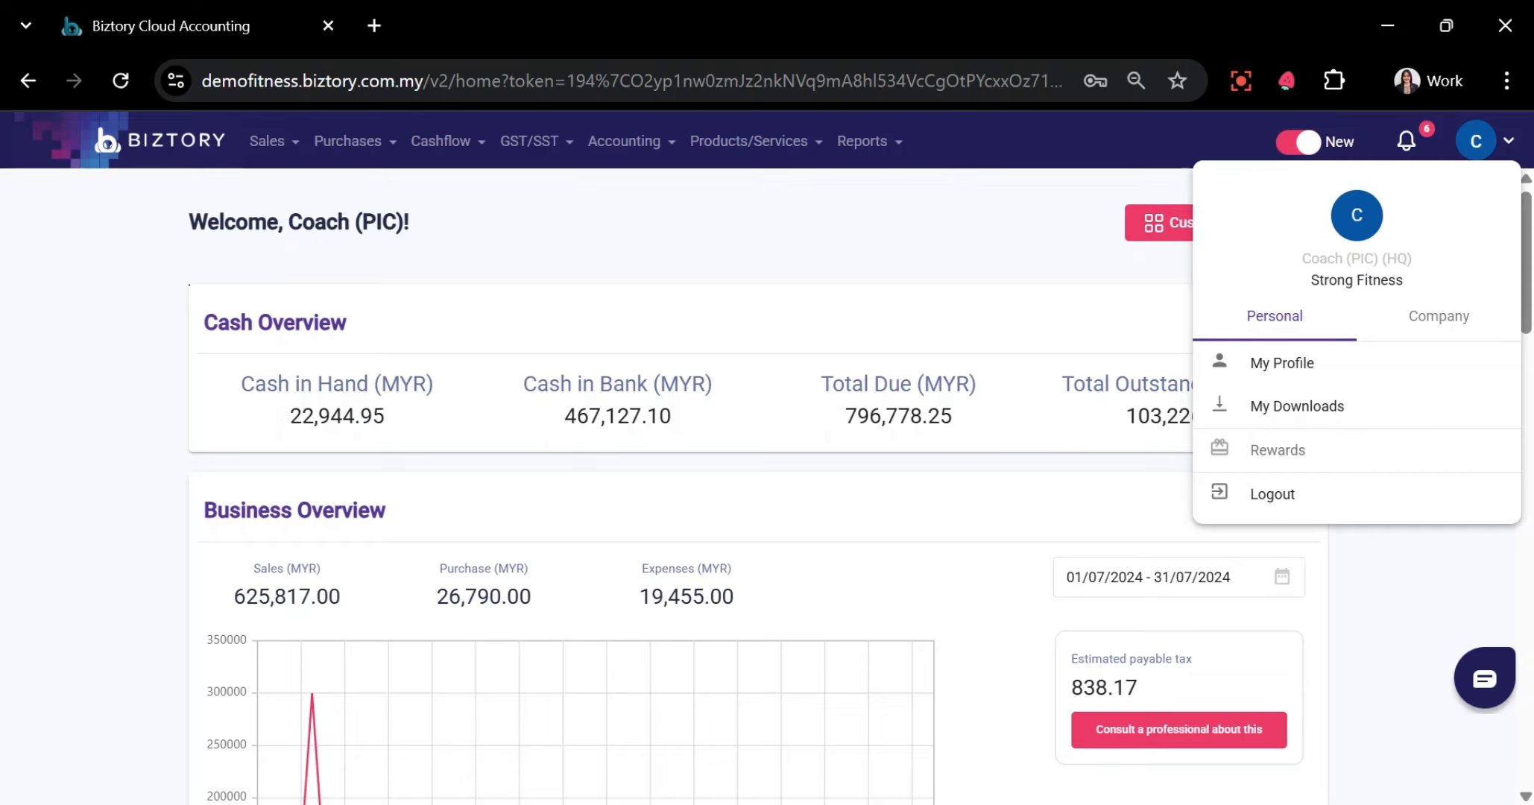
pyautogui.click(1408, 332)
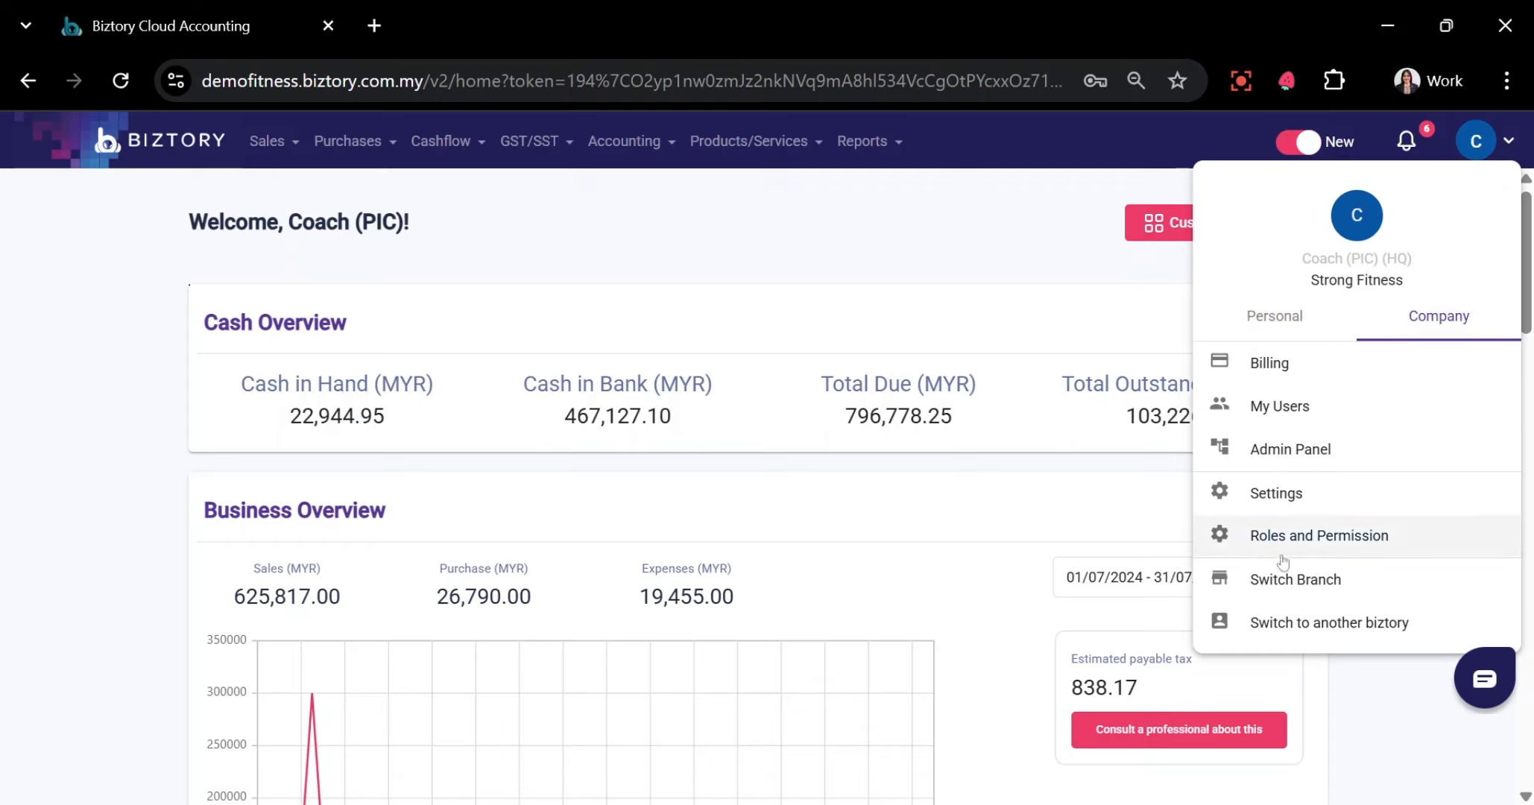
pyautogui.click(1283, 365)
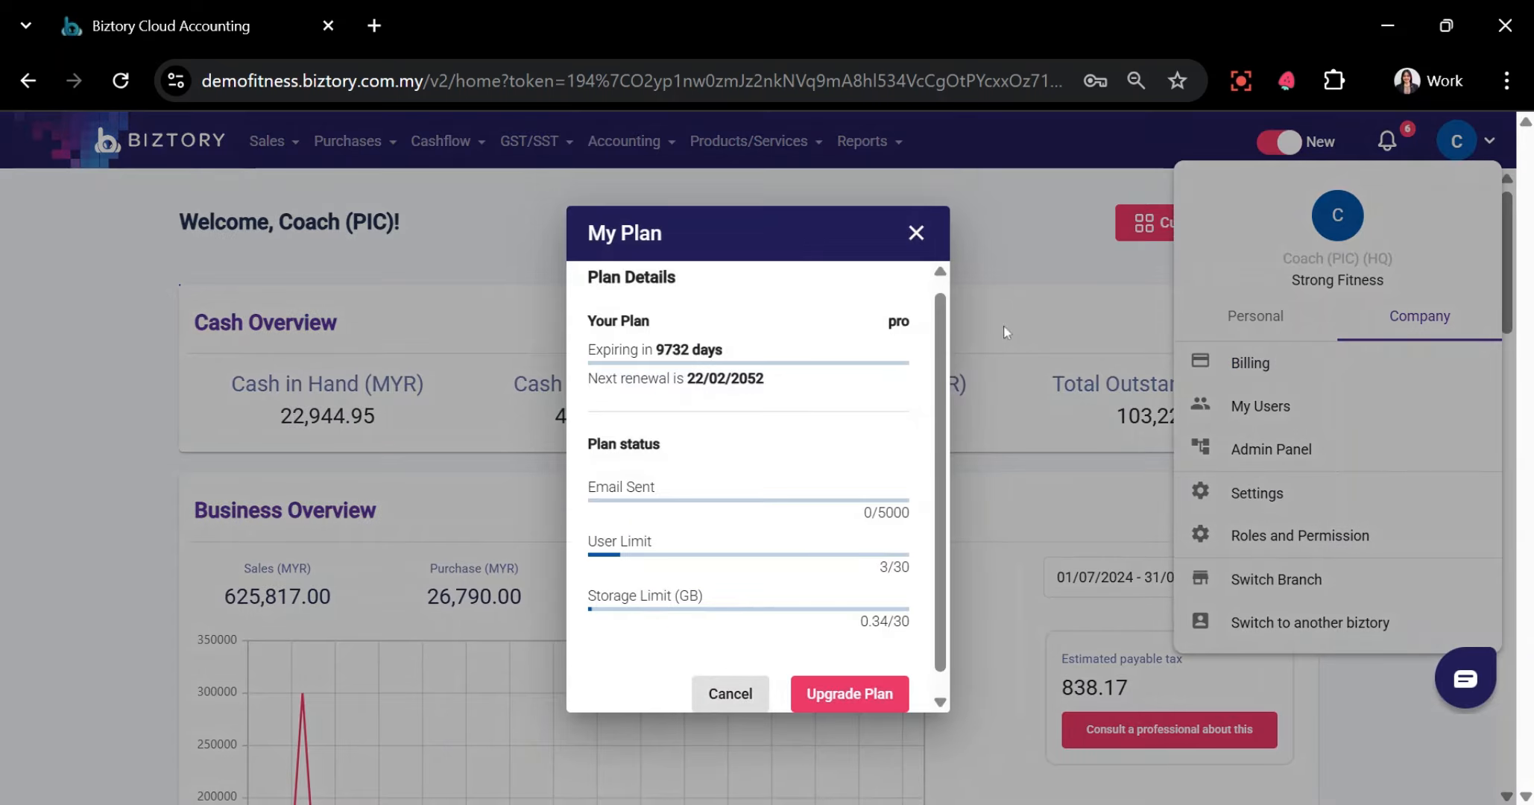
pyautogui.doubleClick(892, 334)
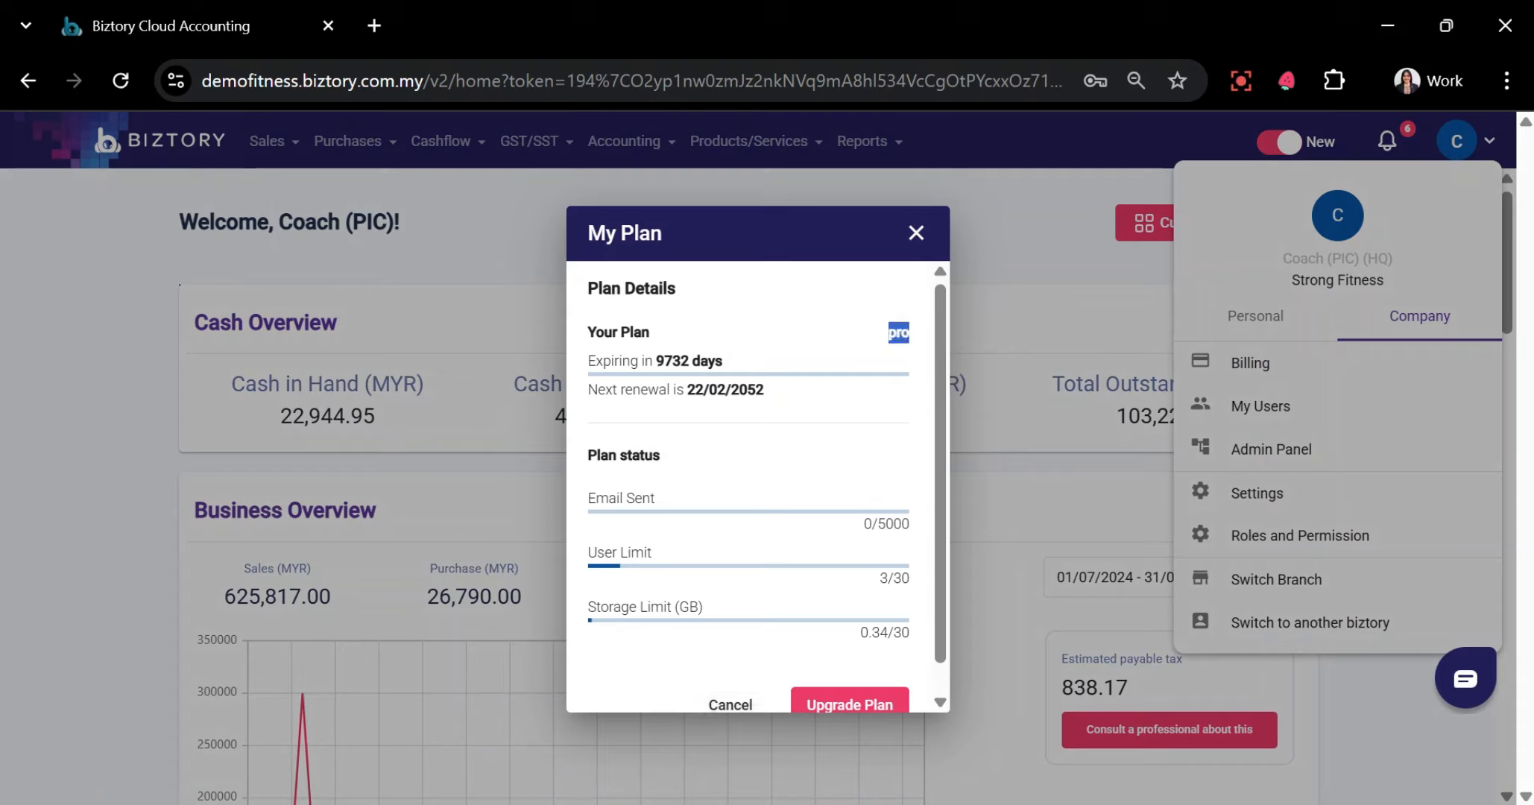
pyautogui.click(858, 340)
pyautogui.moveTo(589, 363); pyautogui.dragTo(724, 363)
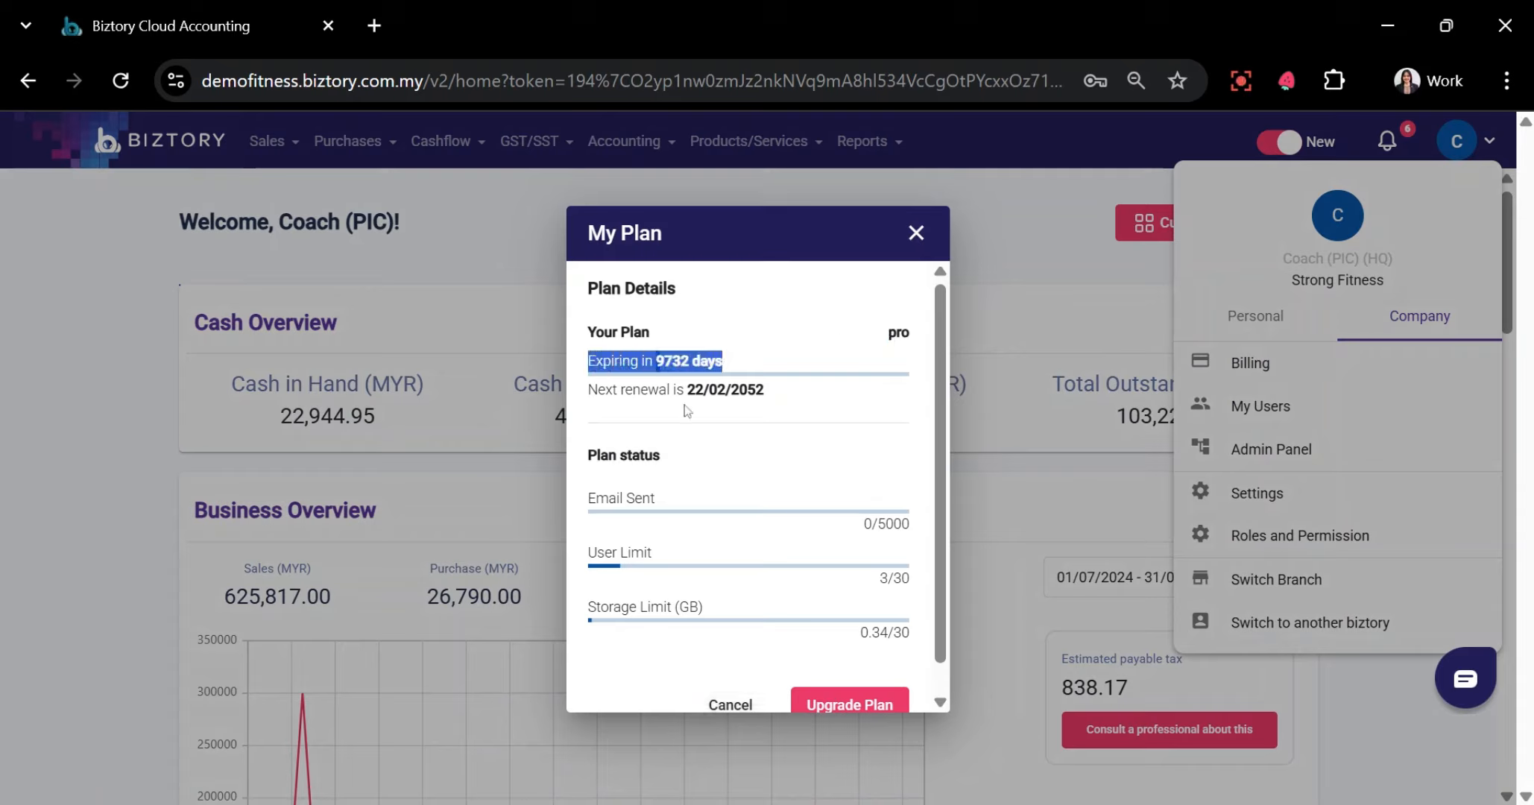
pyautogui.click(661, 436)
pyautogui.moveTo(589, 389); pyautogui.dragTo(767, 398)
pyautogui.click(790, 404)
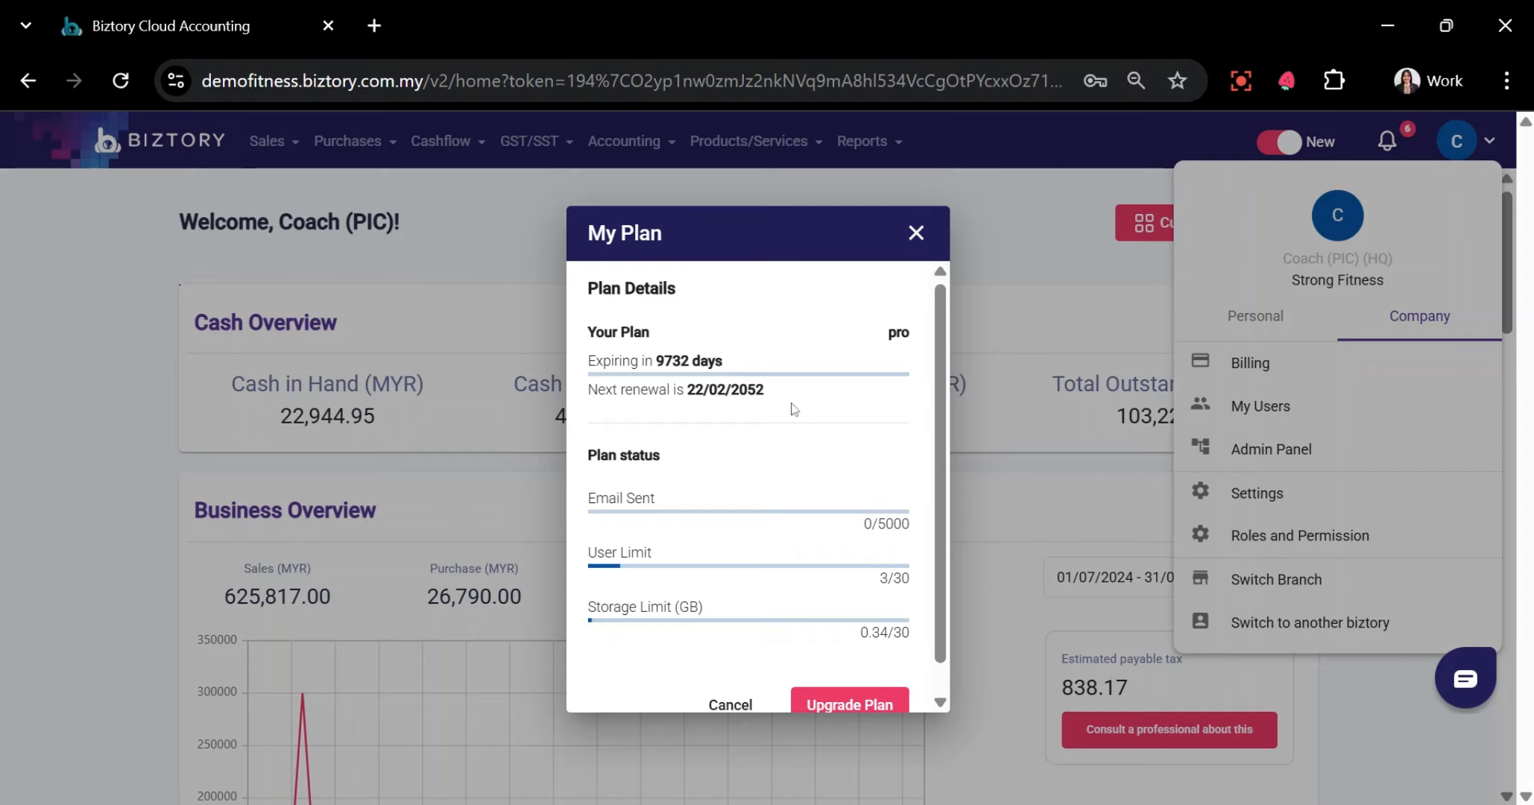
pyautogui.scroll(-1, 827, 433)
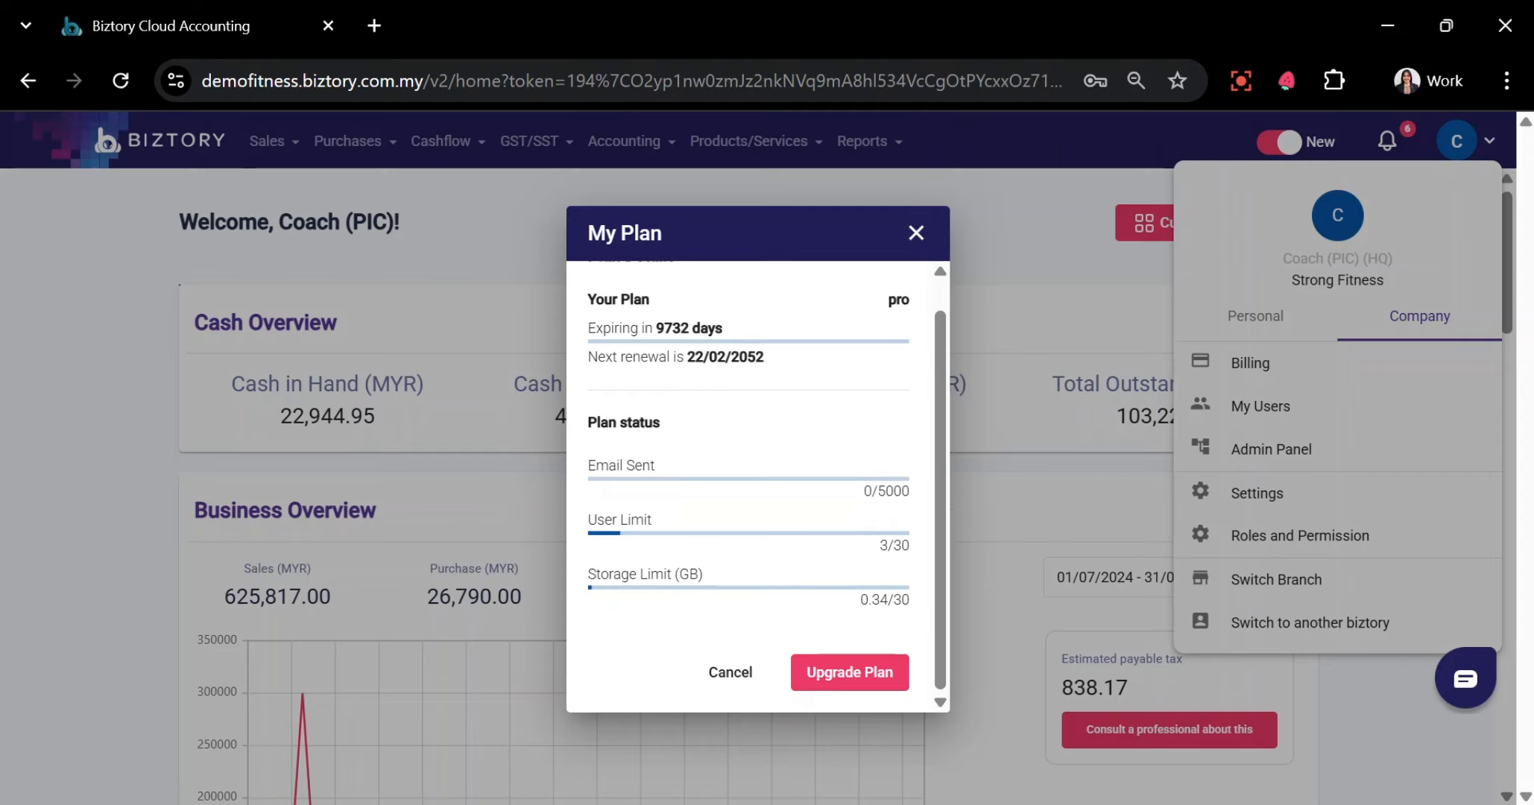
# Examine the plan status, covering the emails sent, user limit and storage limit
pyautogui.moveTo(586, 426); pyautogui.dragTo(664, 429)
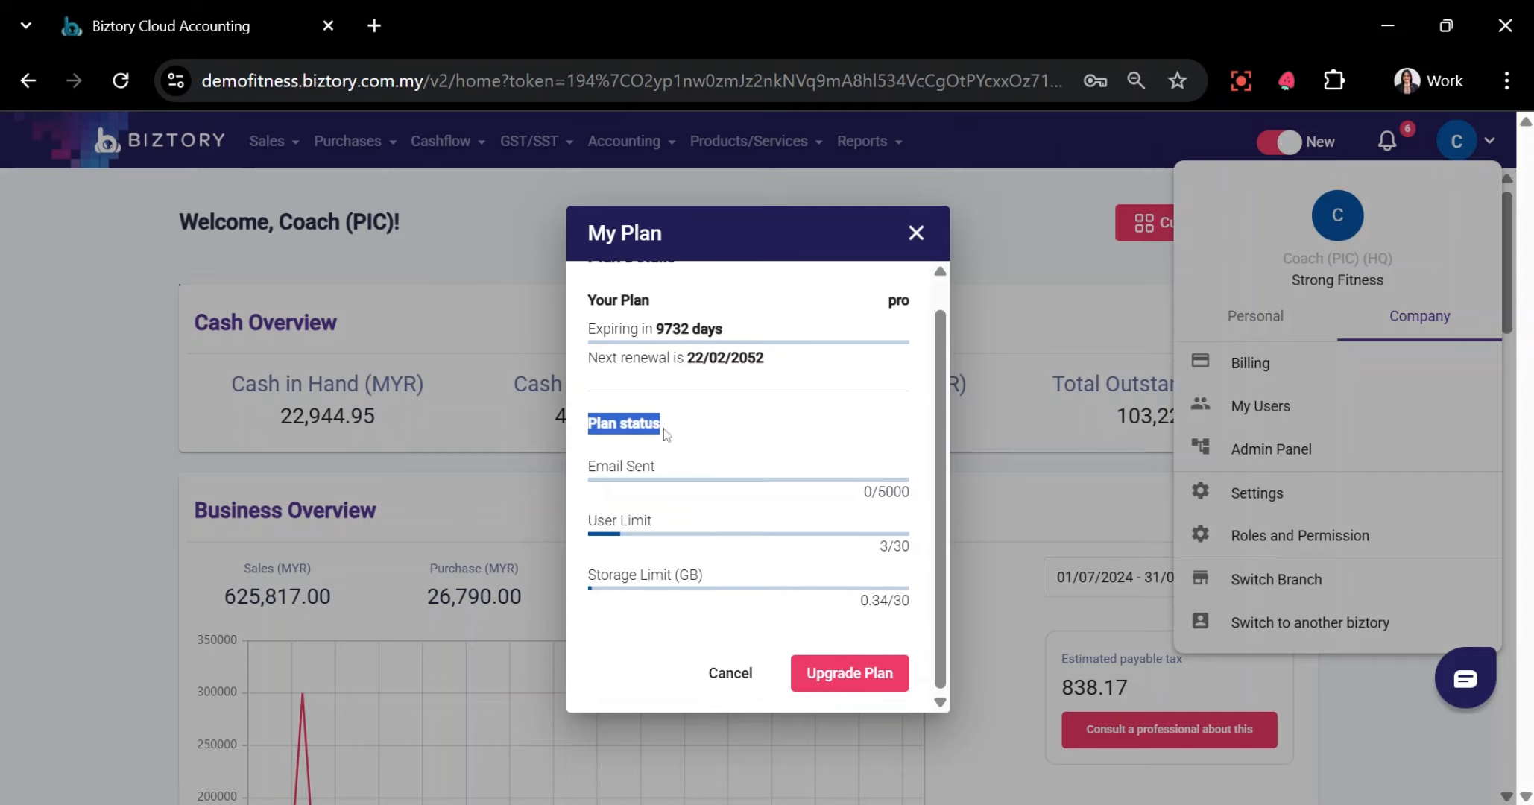
pyautogui.click(664, 456)
pyautogui.moveTo(588, 457); pyautogui.dragTo(664, 479)
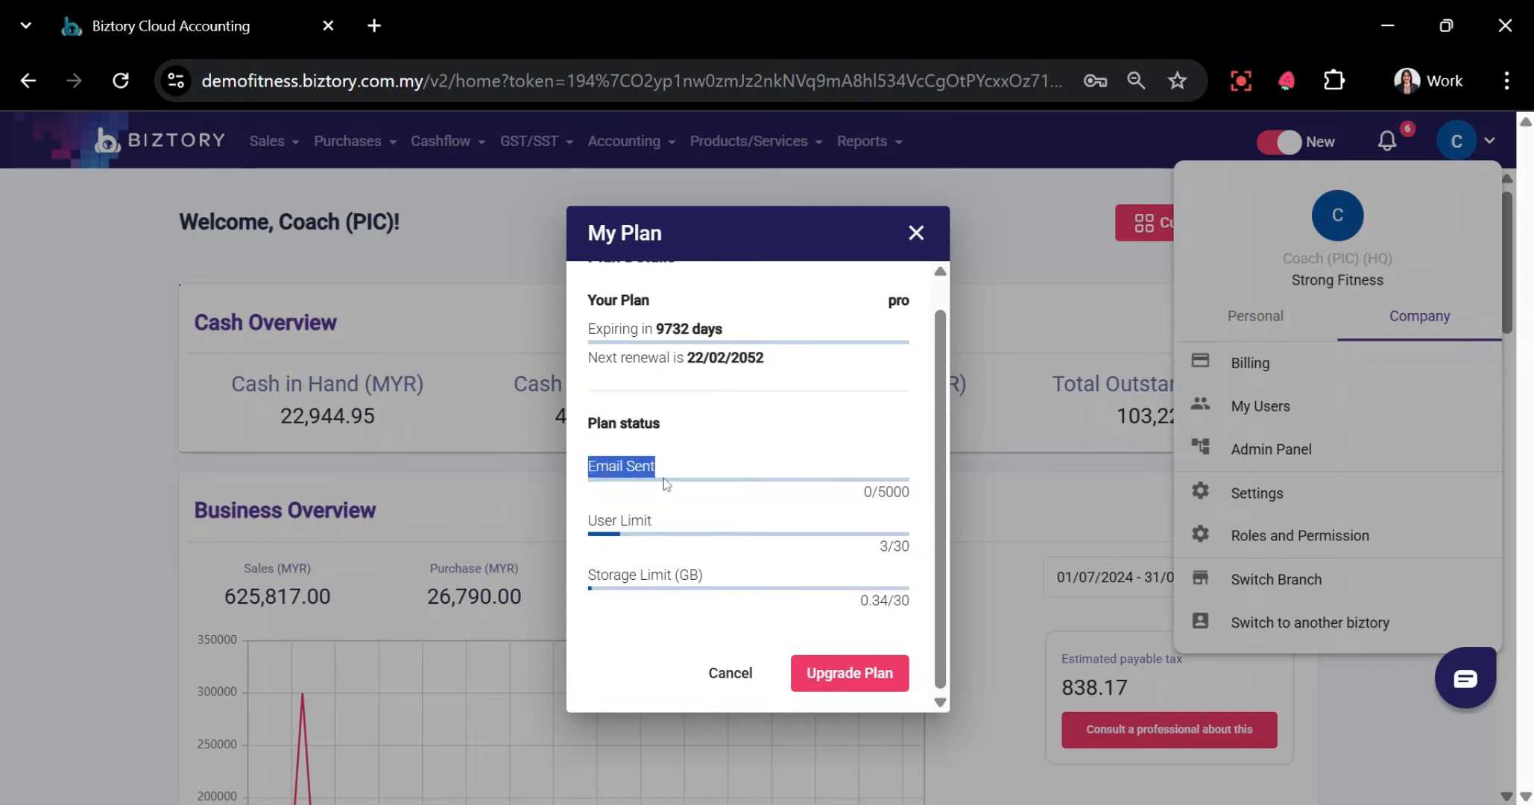
pyautogui.moveTo(587, 524); pyautogui.dragTo(696, 524)
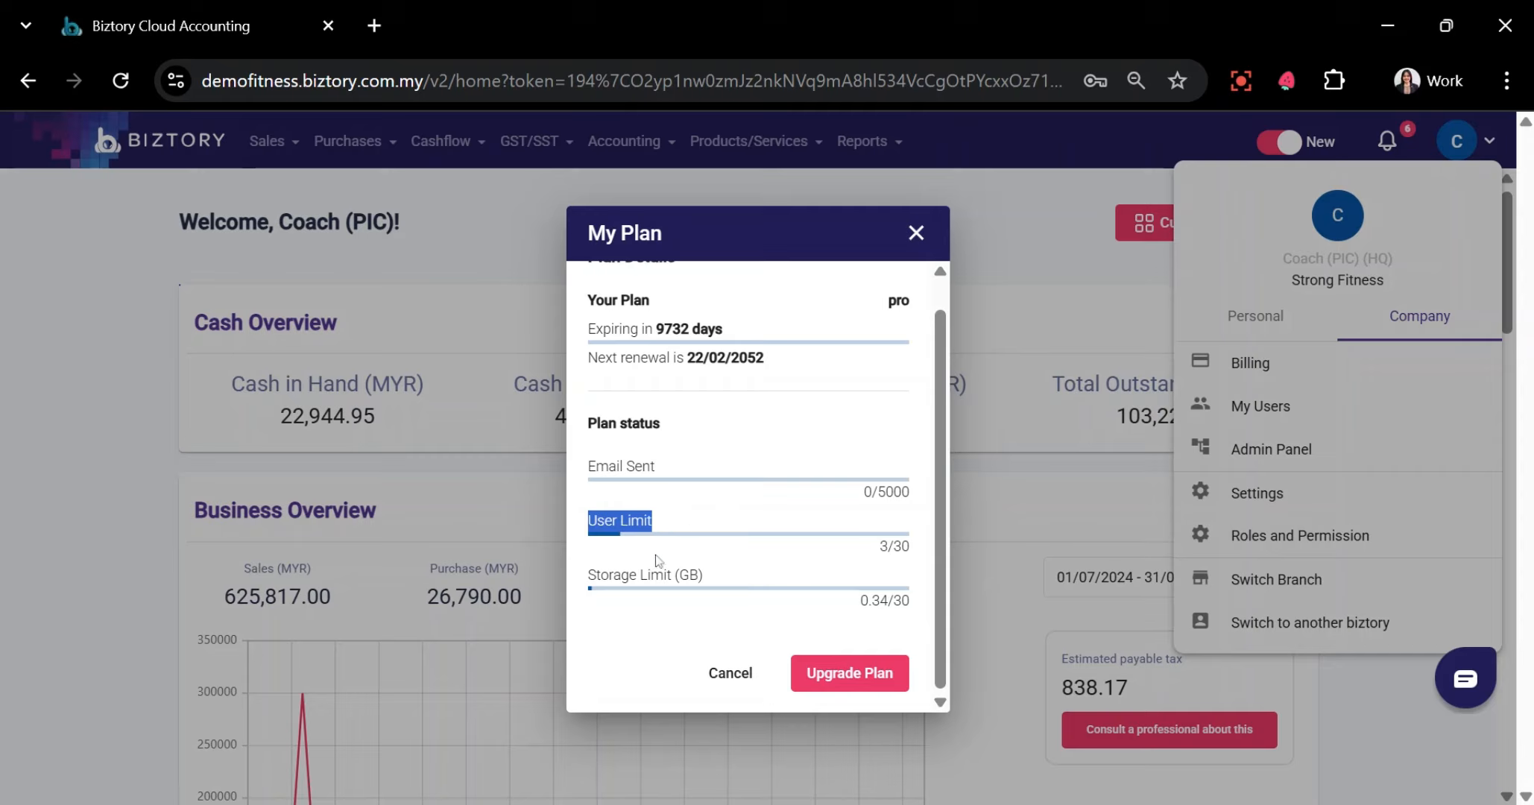
pyautogui.moveTo(581, 579); pyautogui.dragTo(708, 585)
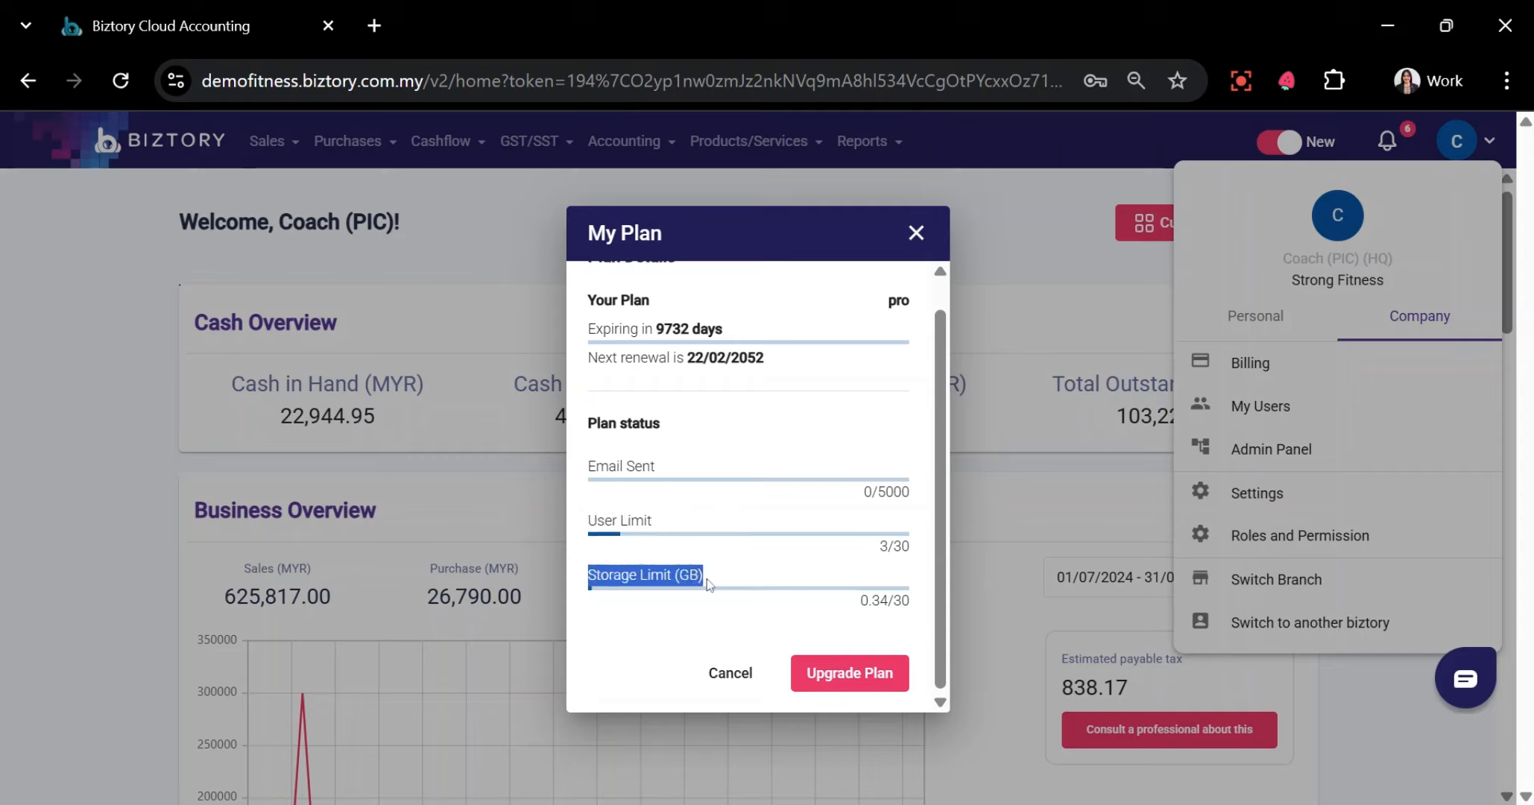
pyautogui.click(785, 559)
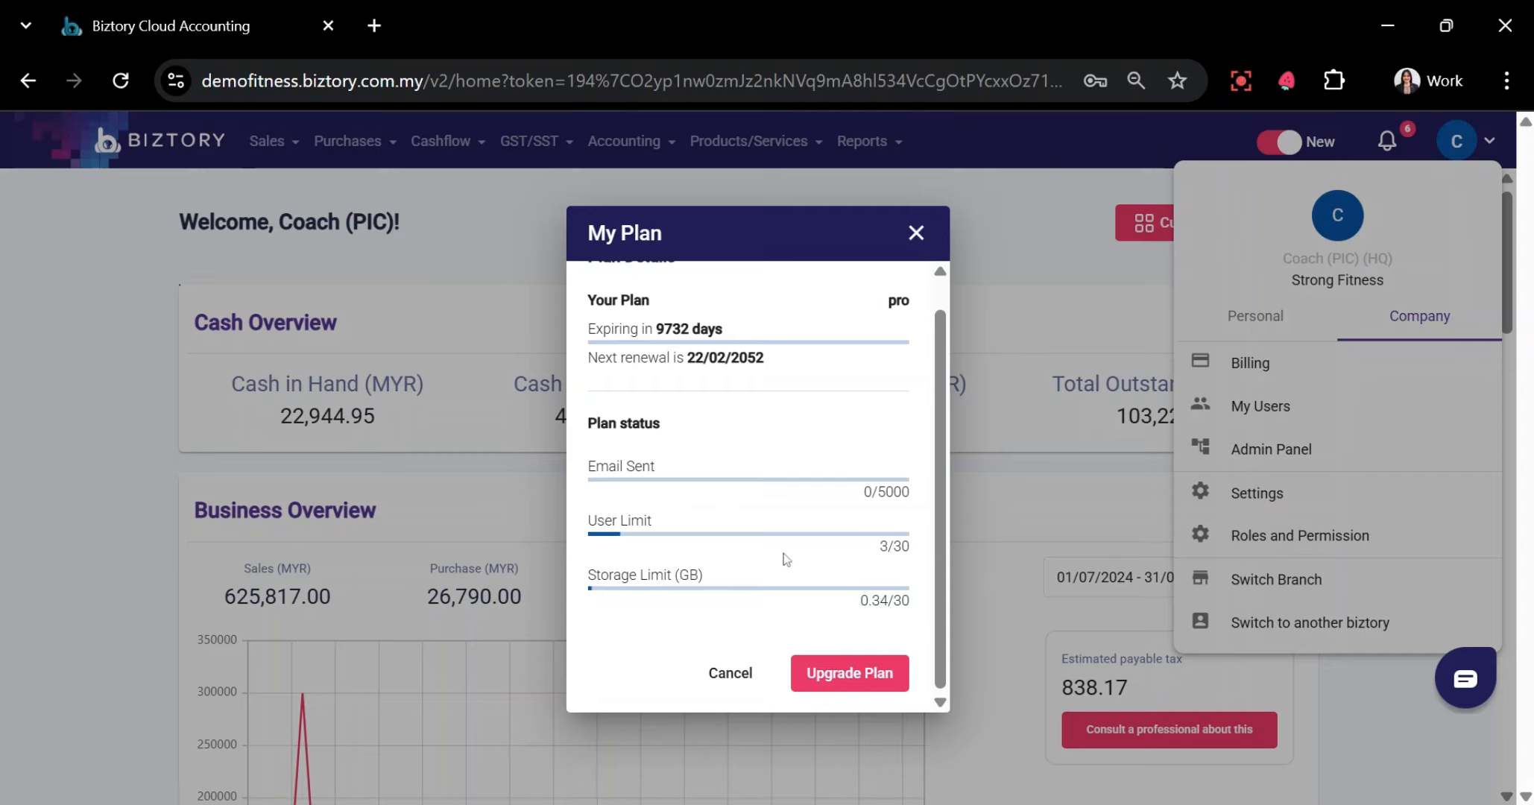
pyautogui.moveTo(656, 469); pyautogui.dragTo(592, 421)
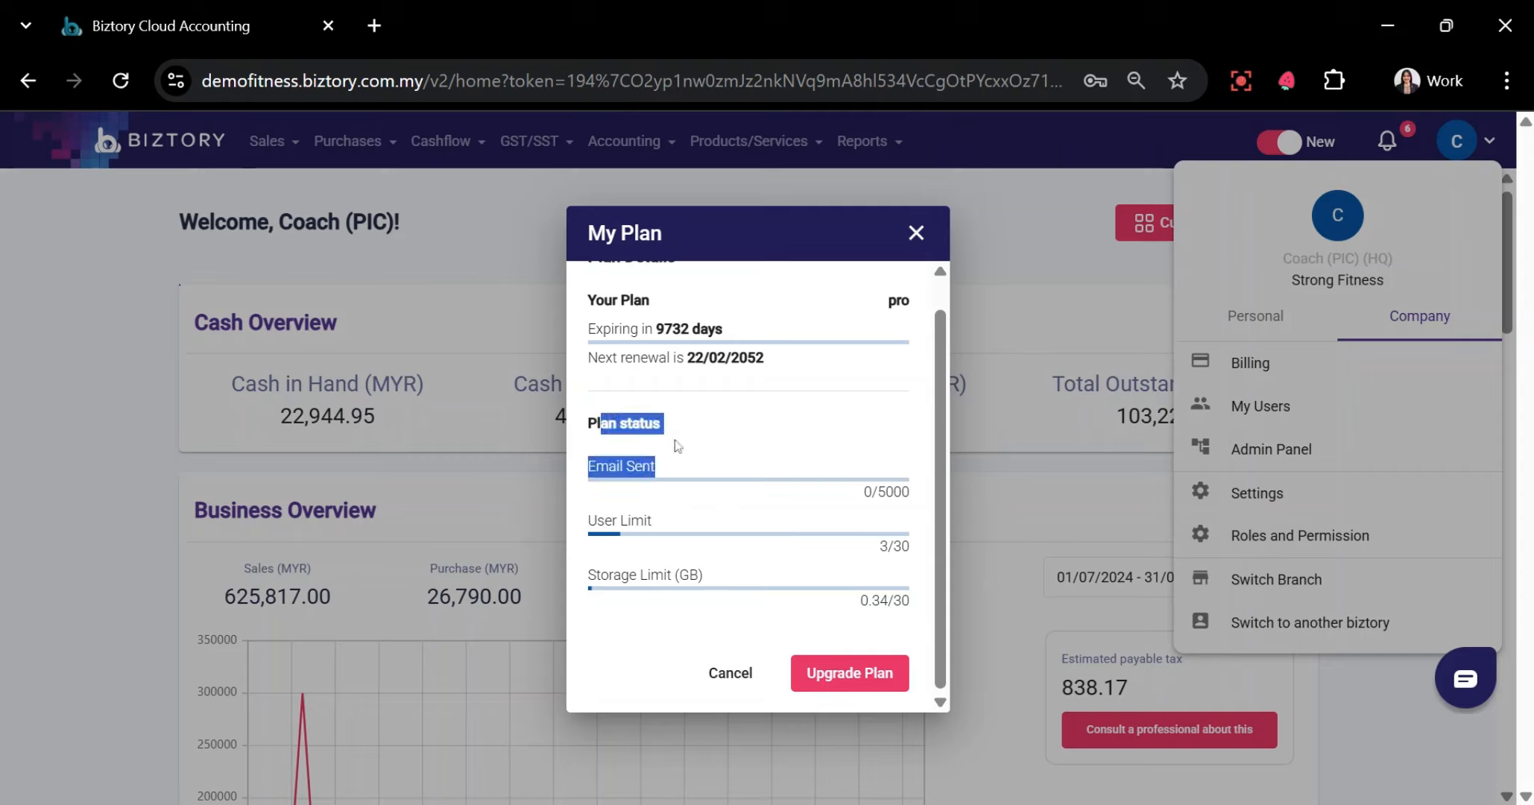
pyautogui.click(720, 445)
pyautogui.moveTo(582, 470); pyautogui.dragTo(671, 476)
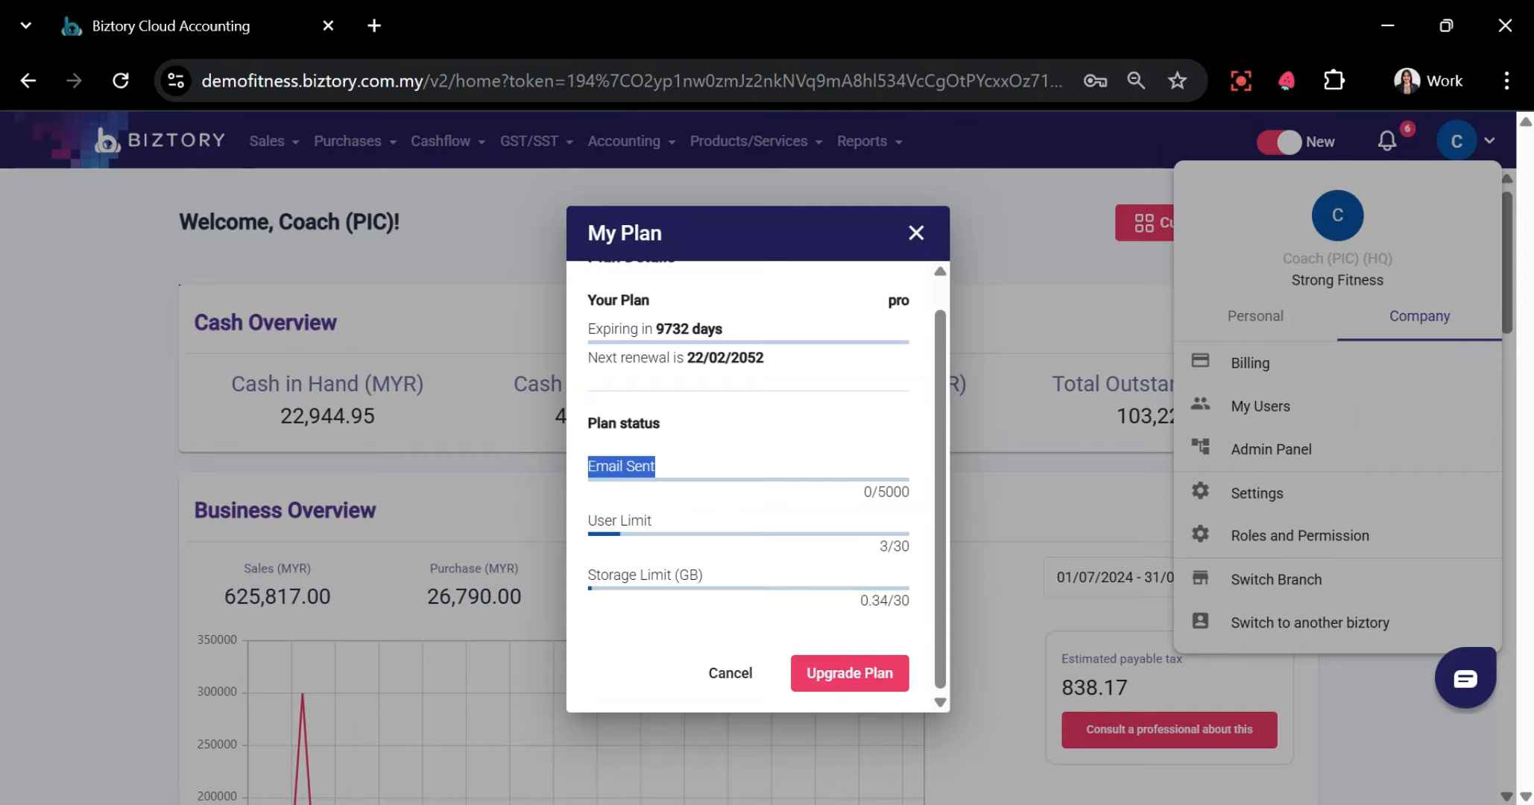
pyautogui.click(673, 477)
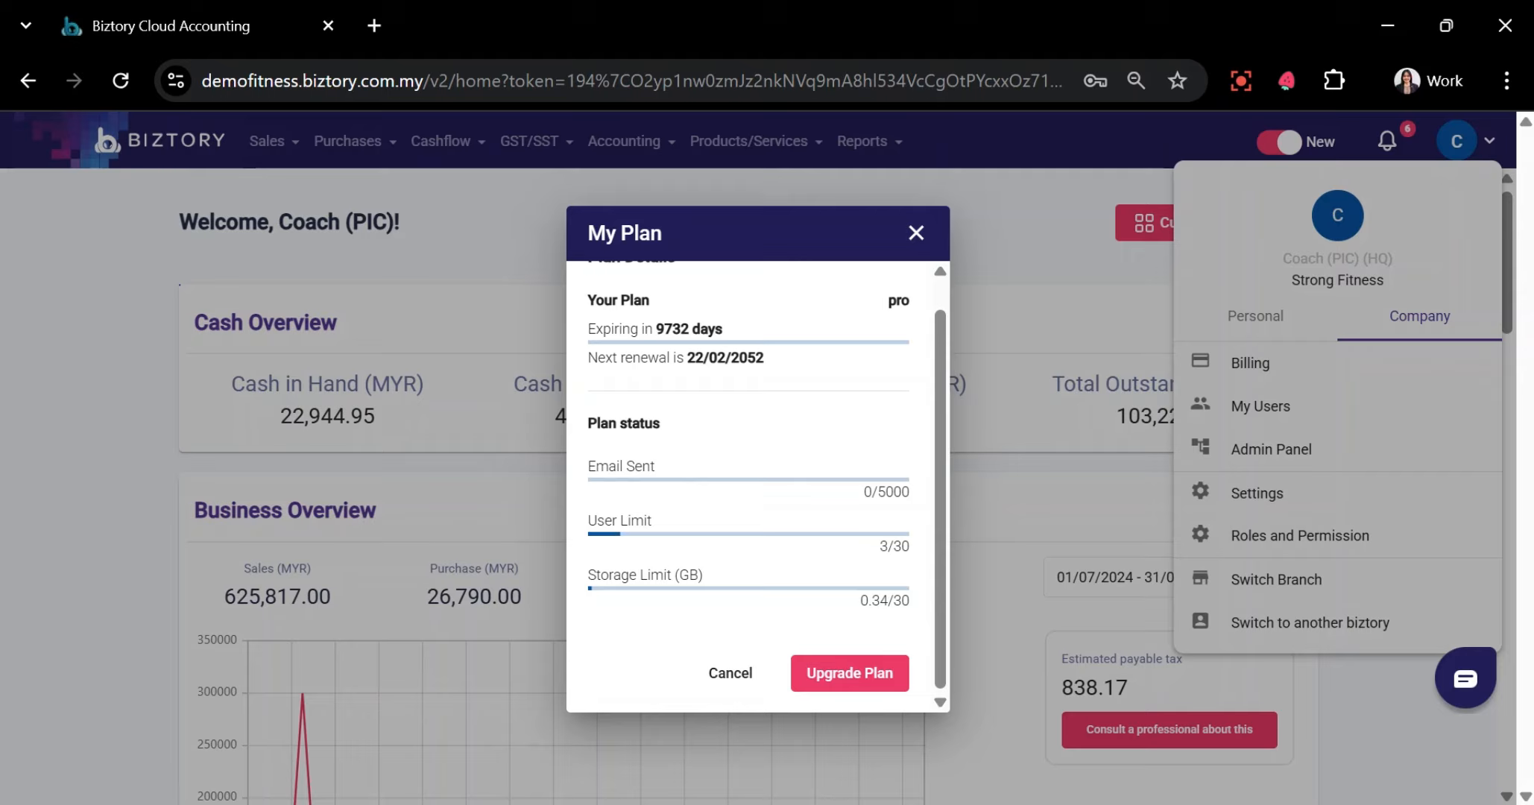
pyautogui.moveTo(588, 520); pyautogui.dragTo(665, 534)
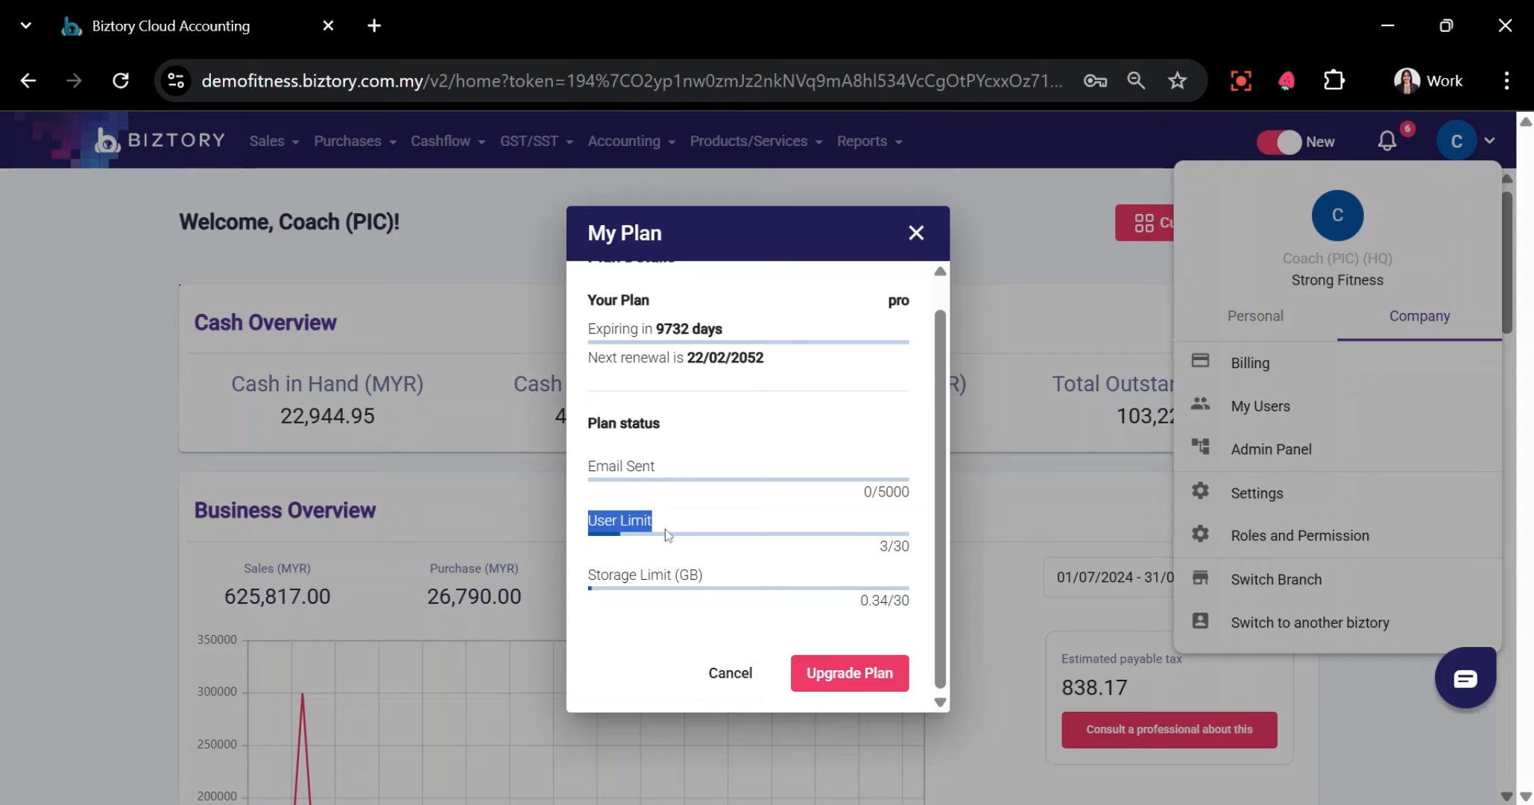
pyautogui.moveTo(580, 588); pyautogui.dragTo(738, 590)
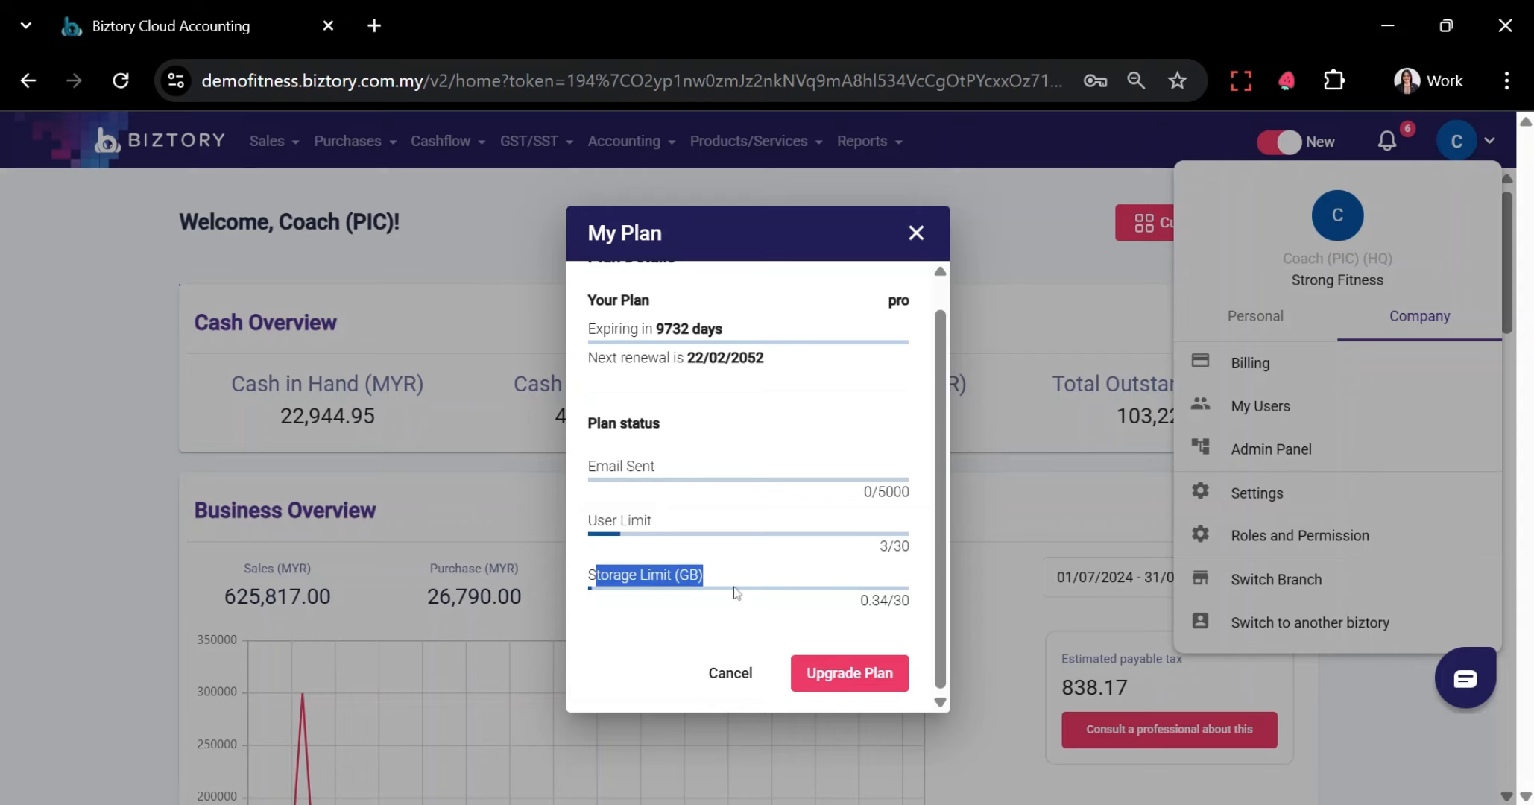
# Request a plan upgrade from the plan details and close the details on the dashboard
pyautogui.click(874, 684)
pyautogui.click(916, 233)
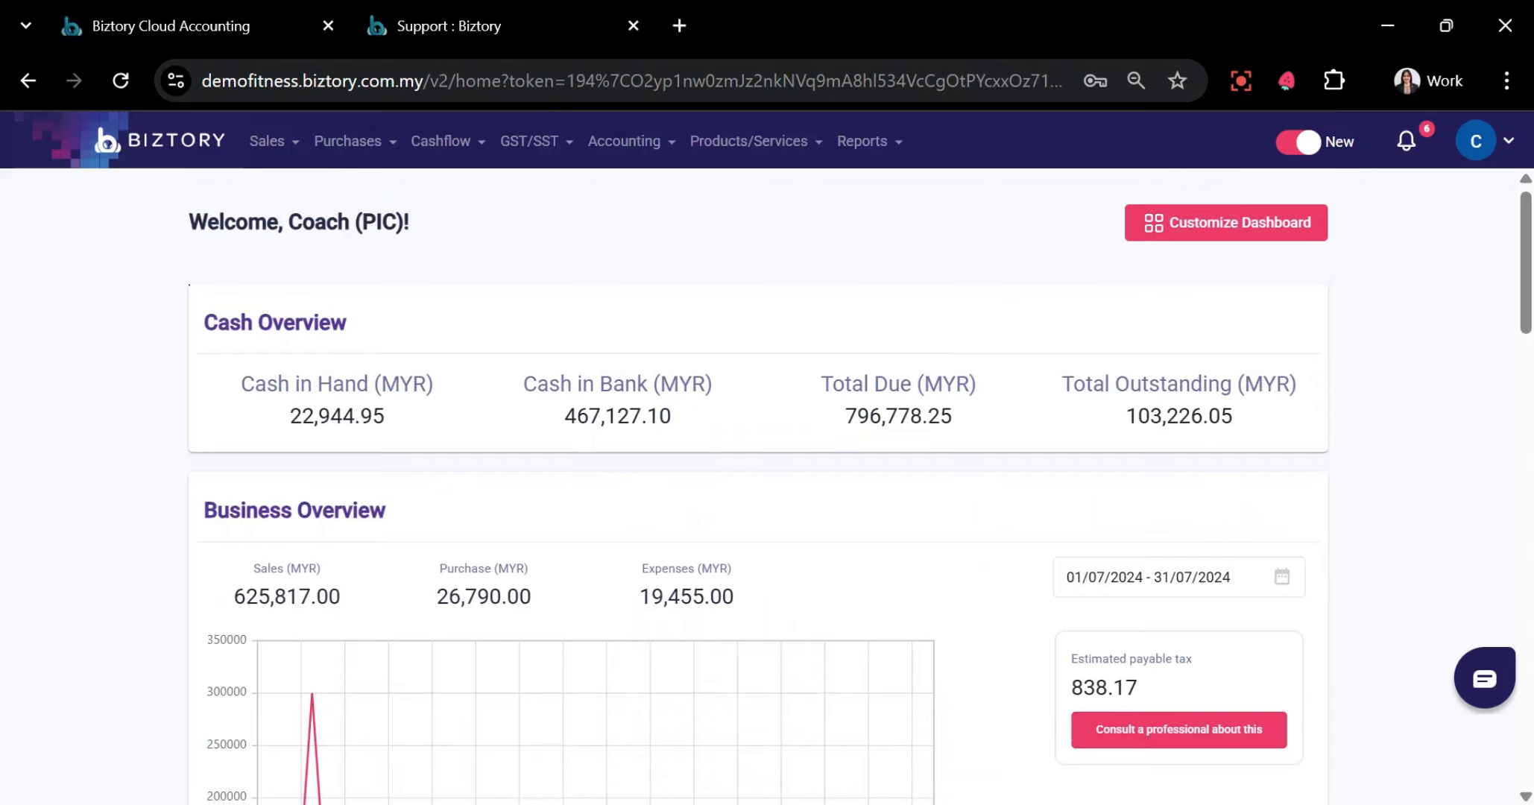
# Open the Help Center linked at the end of the dashboard and go to its English knowledge base
pyautogui.scroll(-20, 1380, 548)
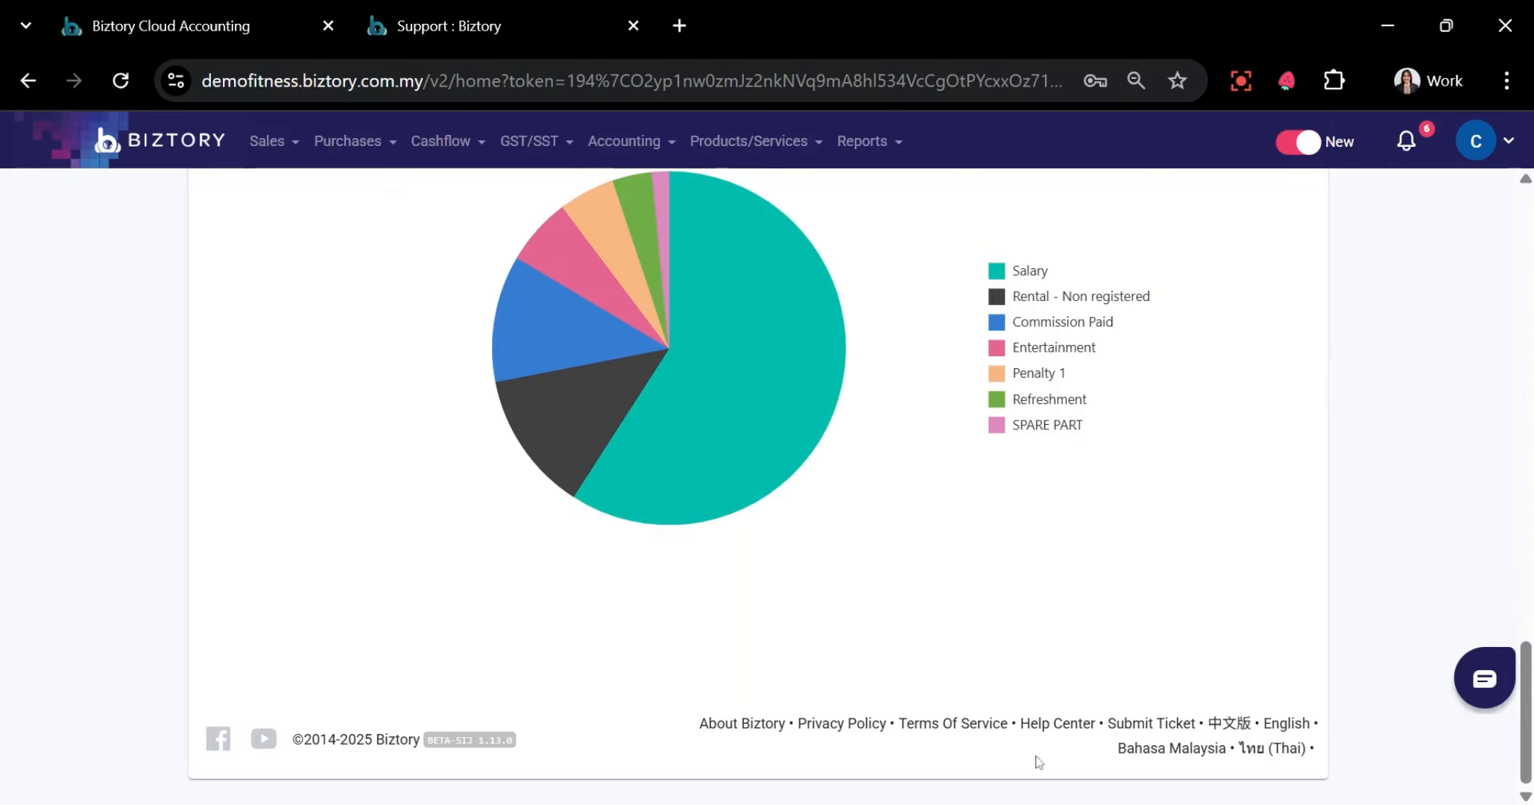
pyautogui.click(1063, 729)
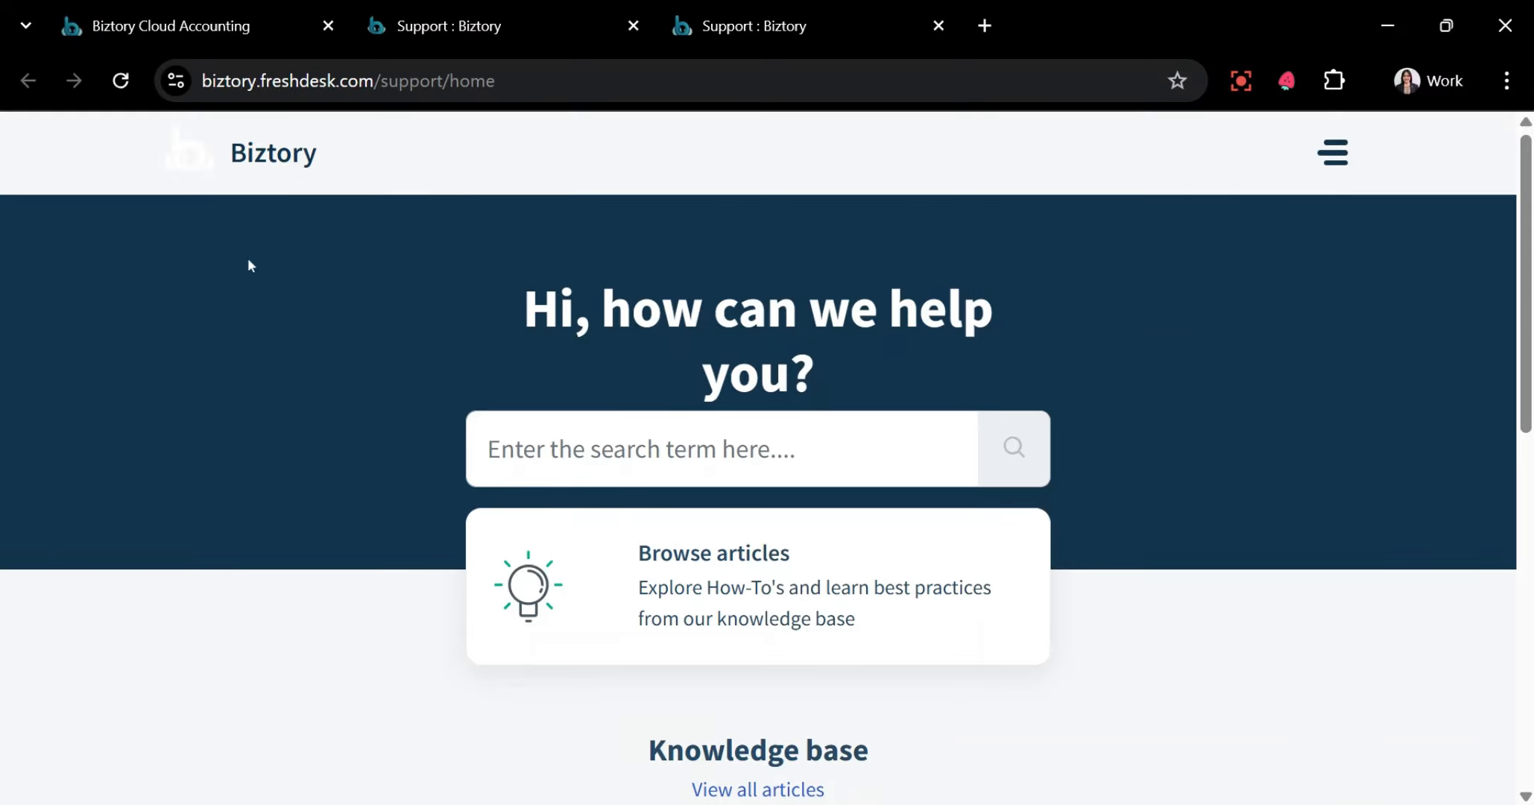
pyautogui.scroll(-3, 527, 302)
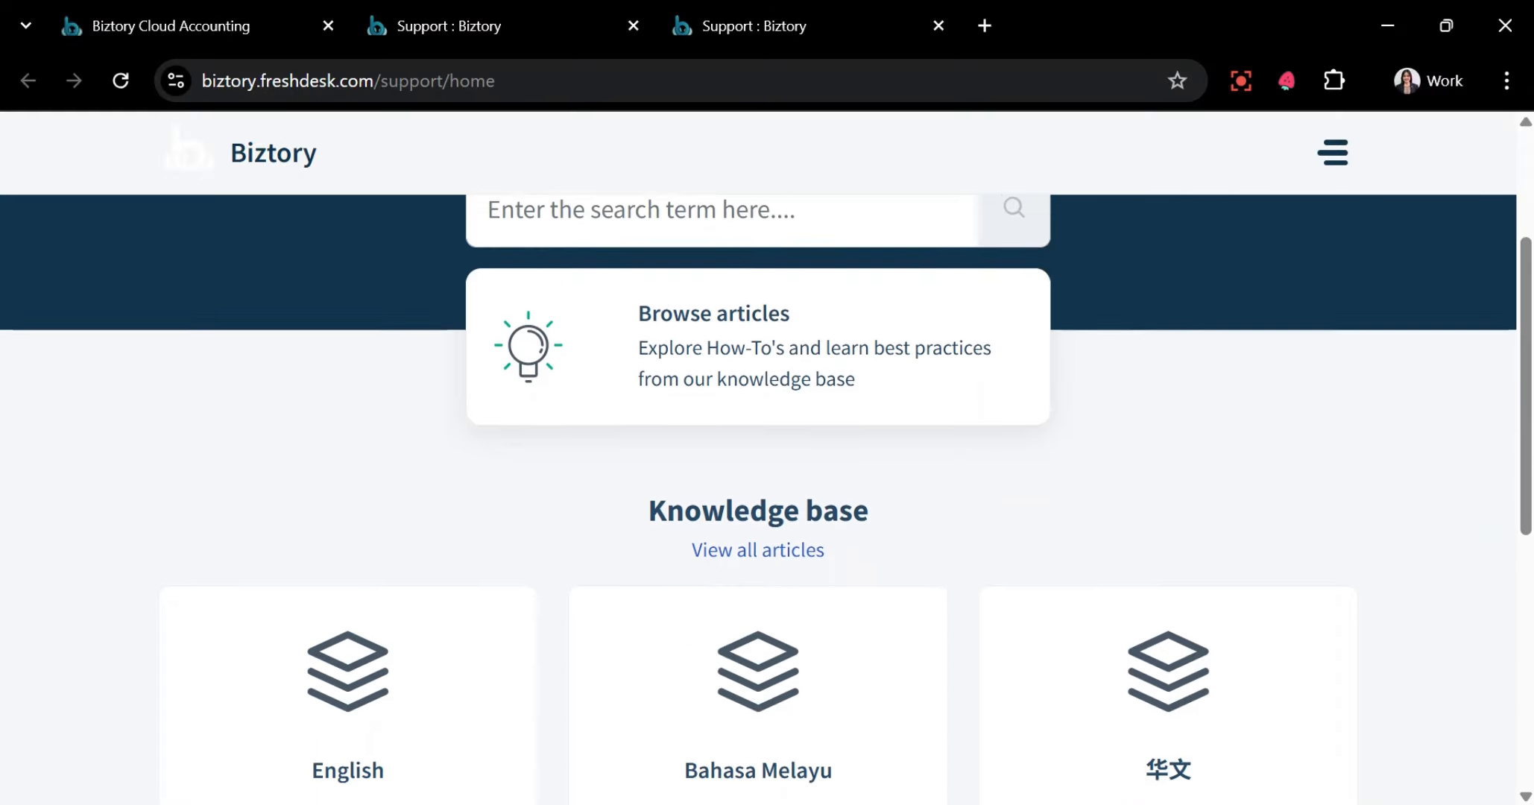
pyautogui.moveTo(635, 503); pyautogui.dragTo(876, 503)
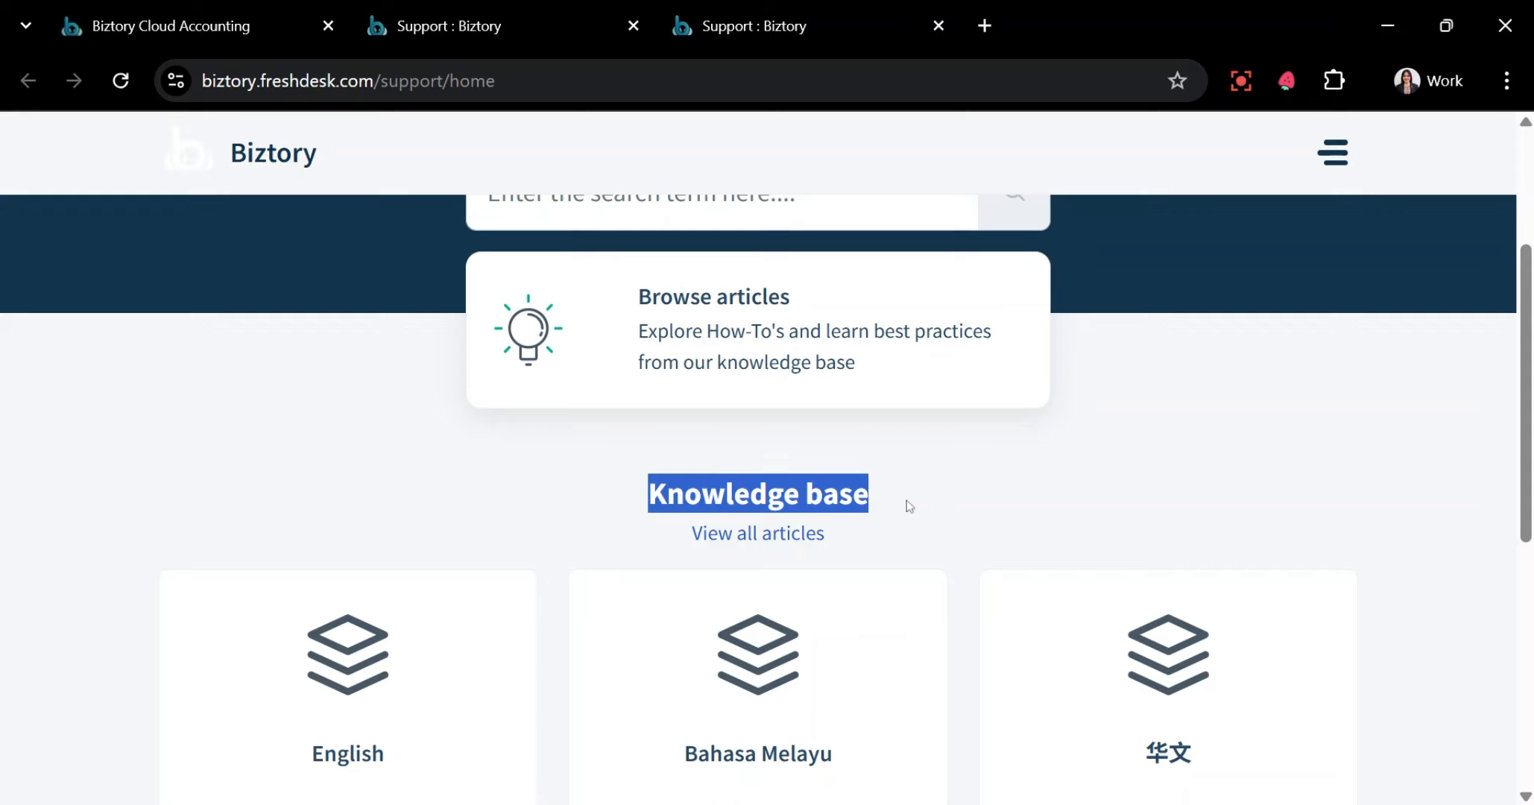
pyautogui.scroll(-2, 913, 520)
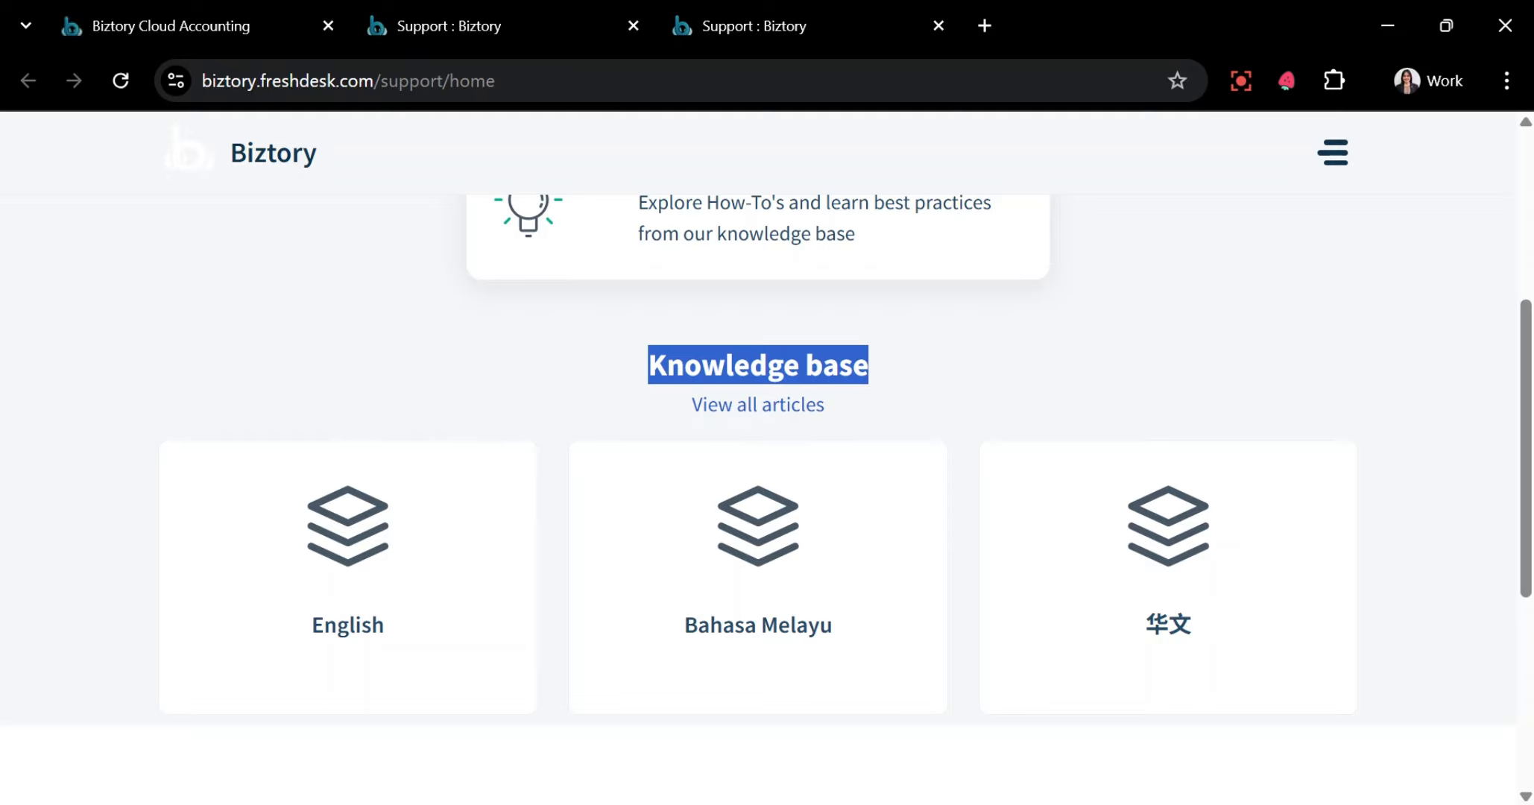
pyautogui.click(381, 620)
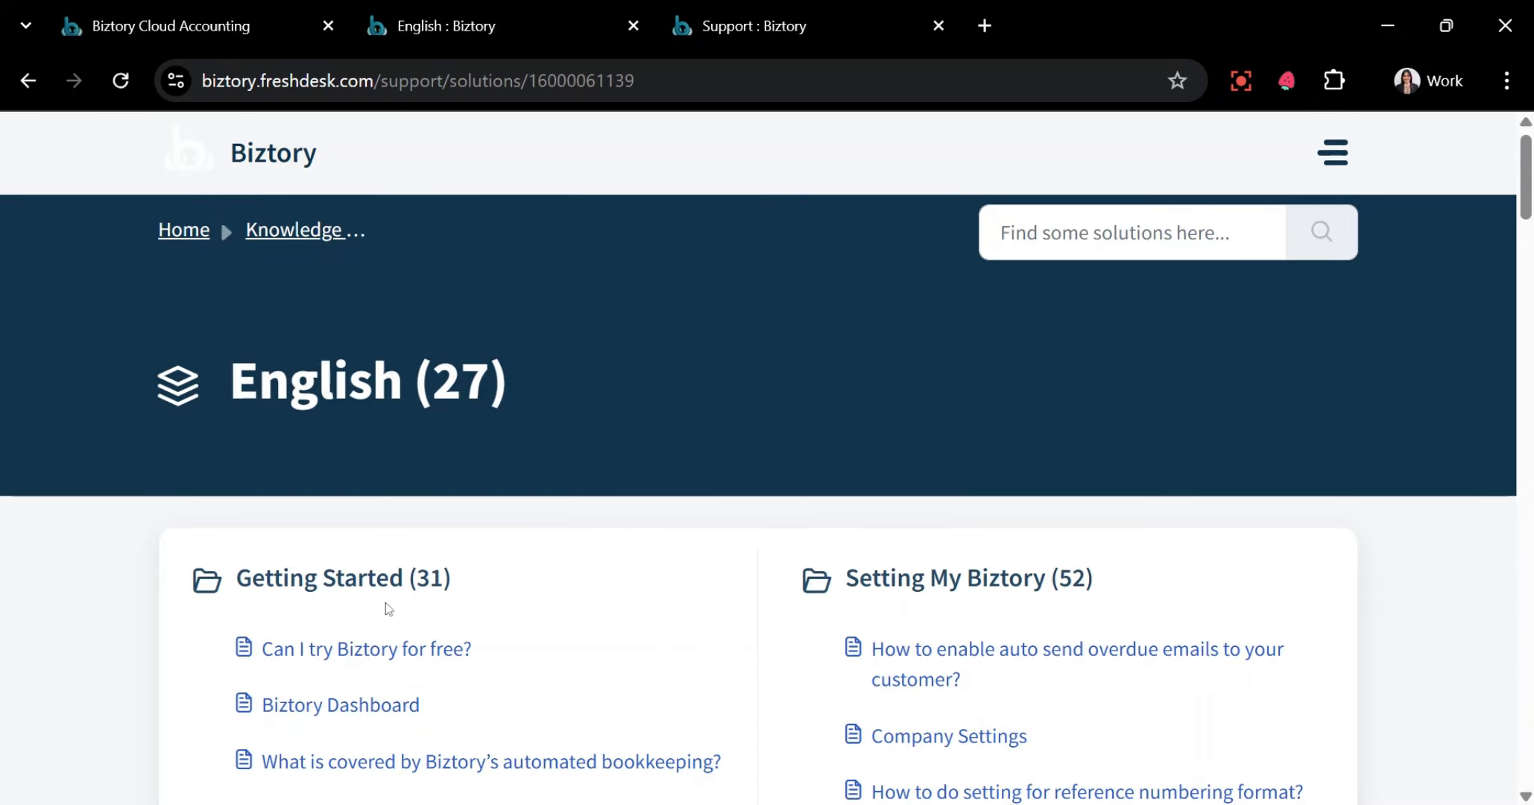
# Browse the English knowledge base categories and search its articles for "billing"
pyautogui.scroll(-10, 383, 616)
pyautogui.scroll(-20, 388, 606)
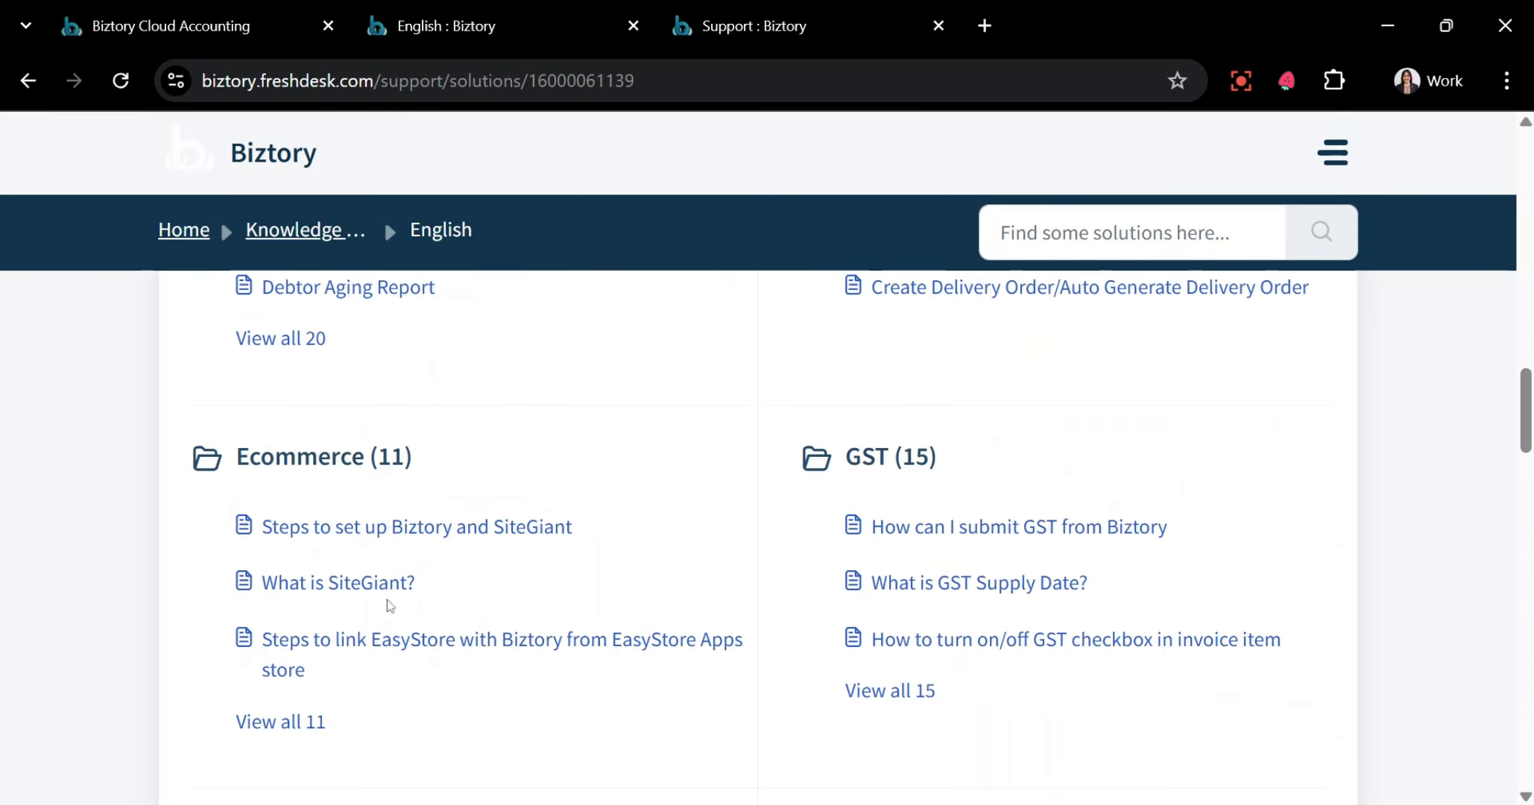
pyautogui.scroll(20, 1061, 527)
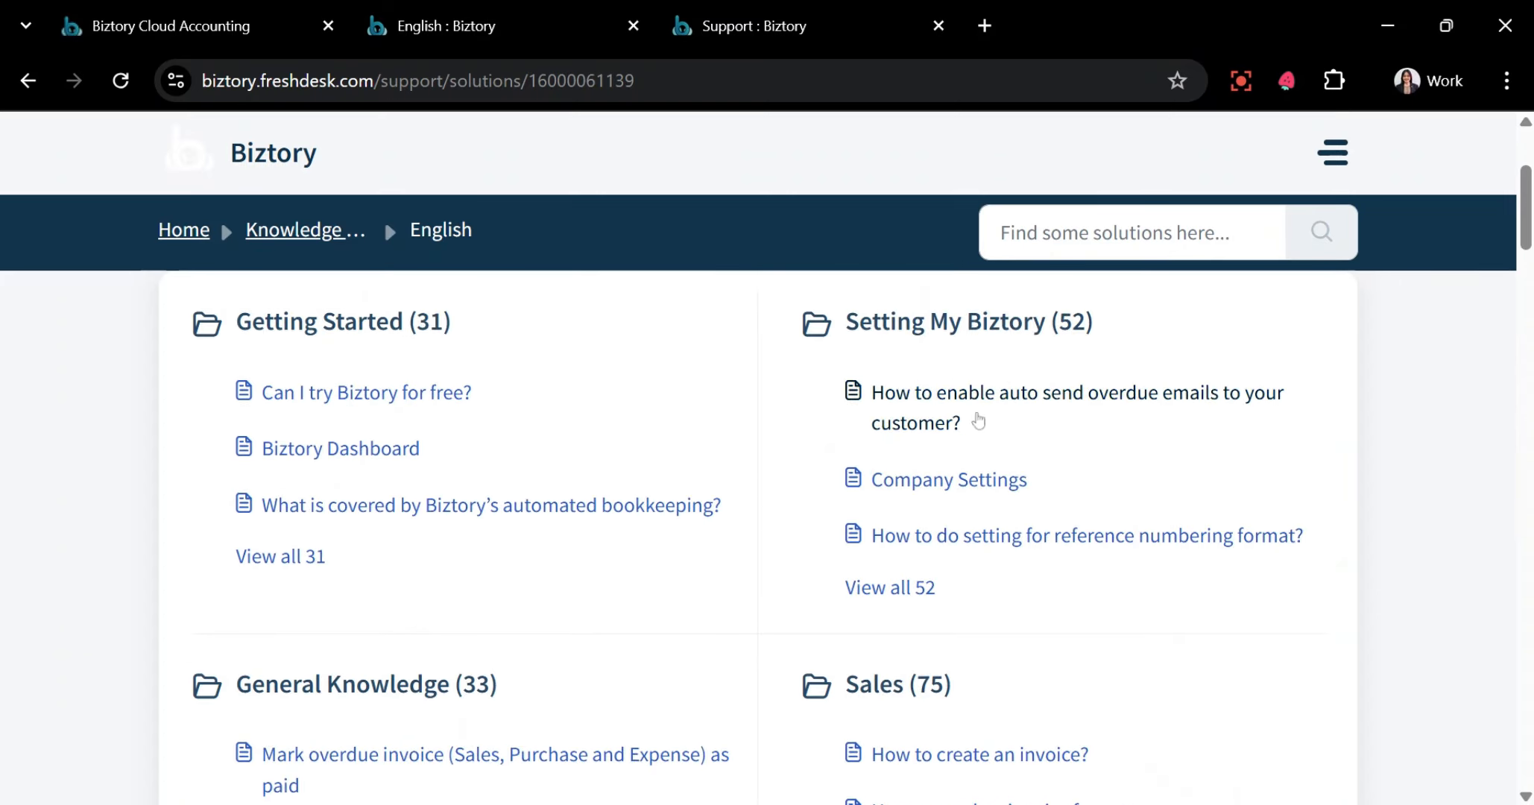
pyautogui.click(1081, 233)
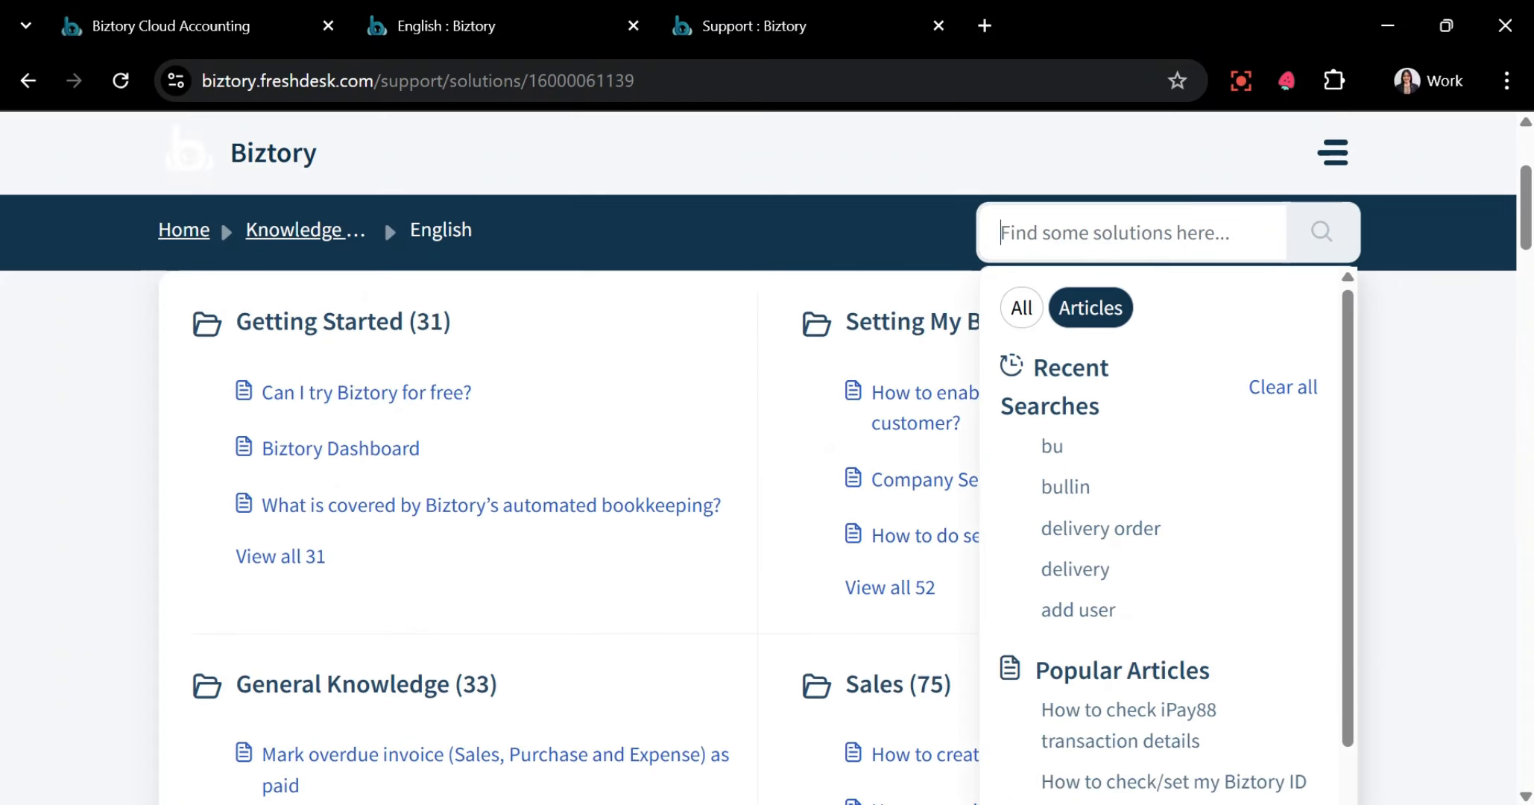
pyautogui.write('billi')
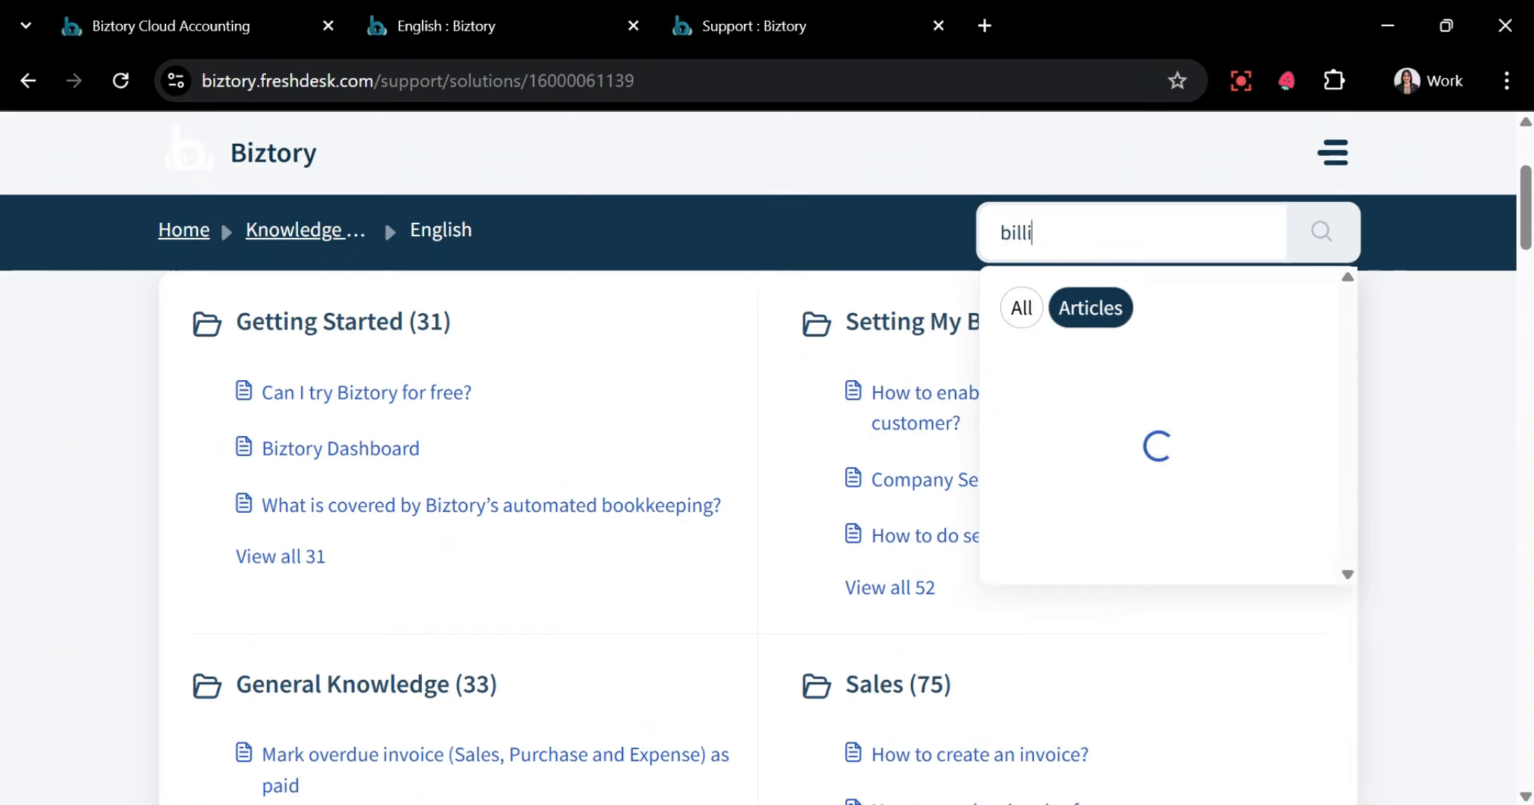
pyautogui.write('ng')
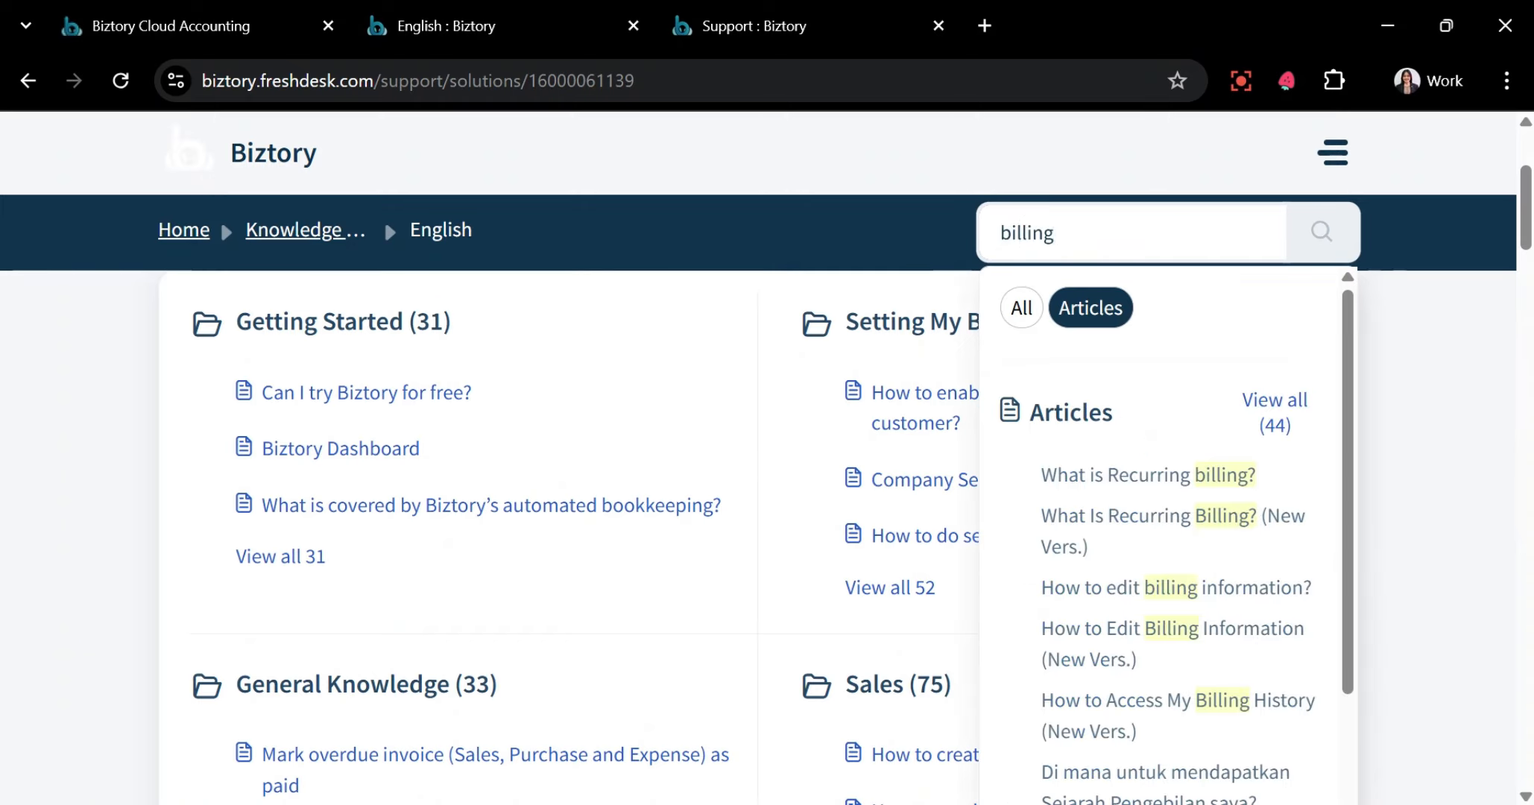
pyautogui.press('Return')
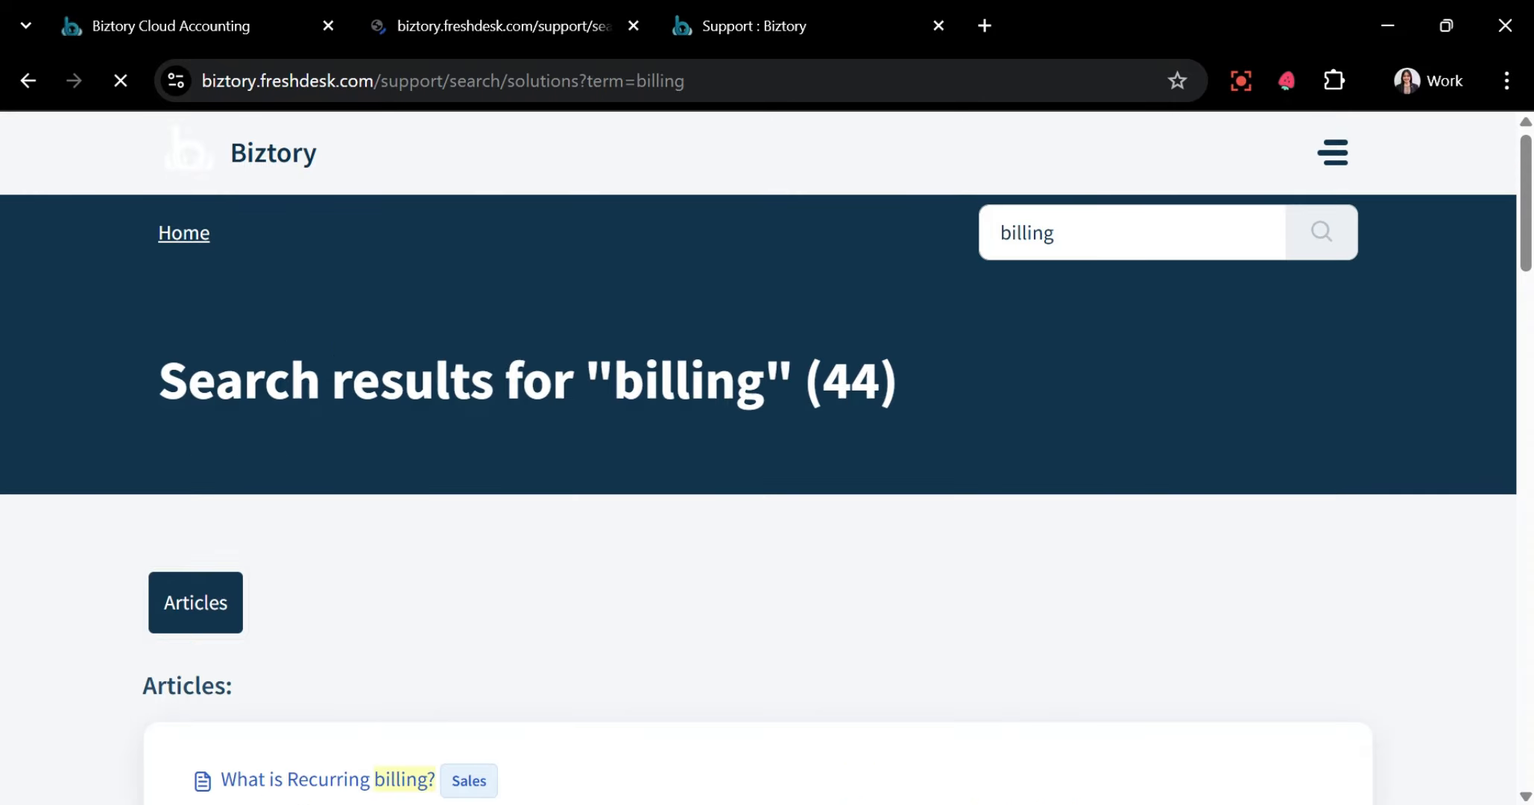
# Open the article "How to Access My Billing History (New Vers.)" from the results and read through its instructions
pyautogui.scroll(-5, 366, 548)
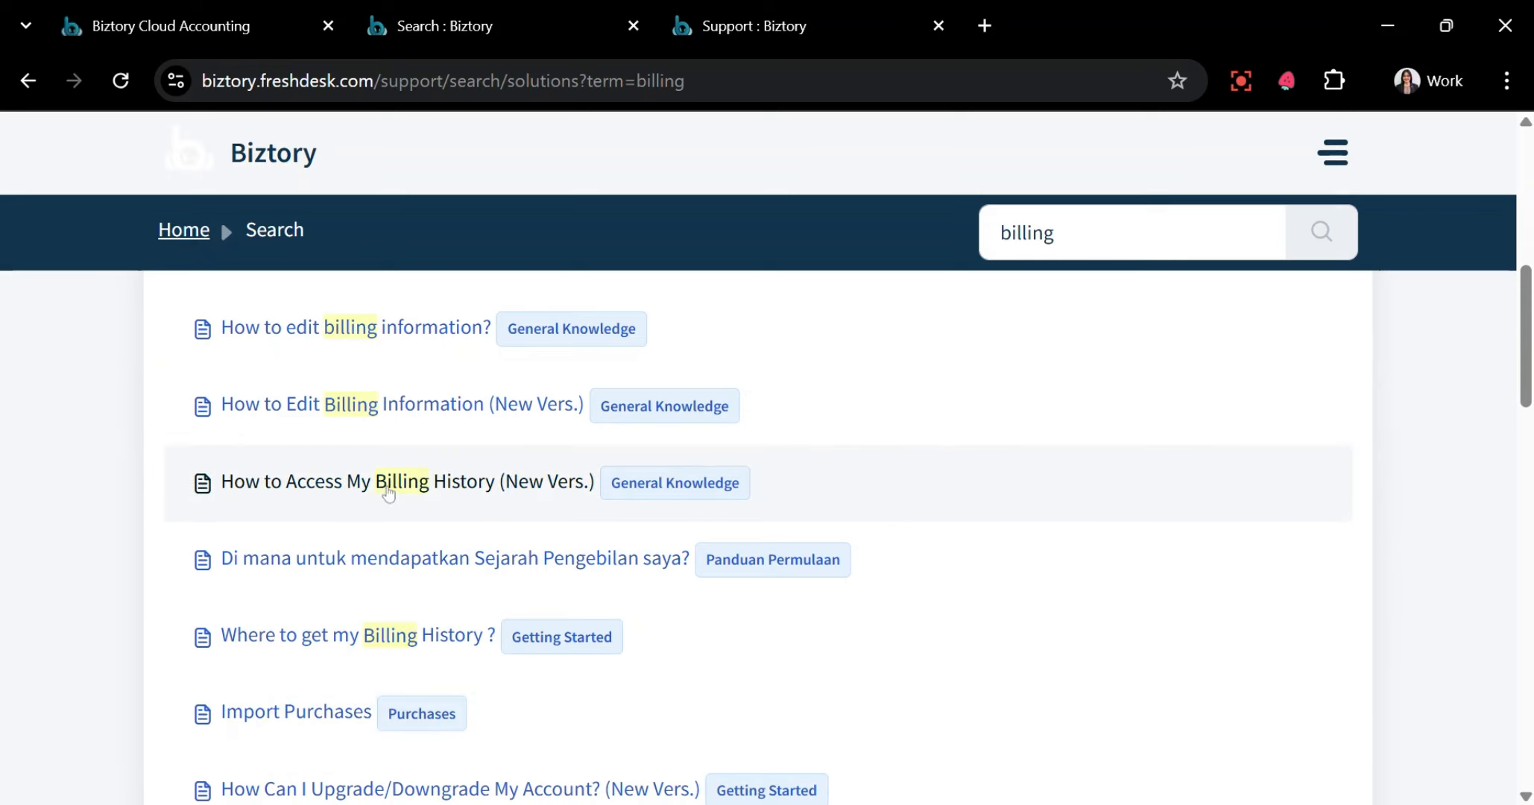
pyautogui.click(287, 492)
pyautogui.scroll(-6, 345, 492)
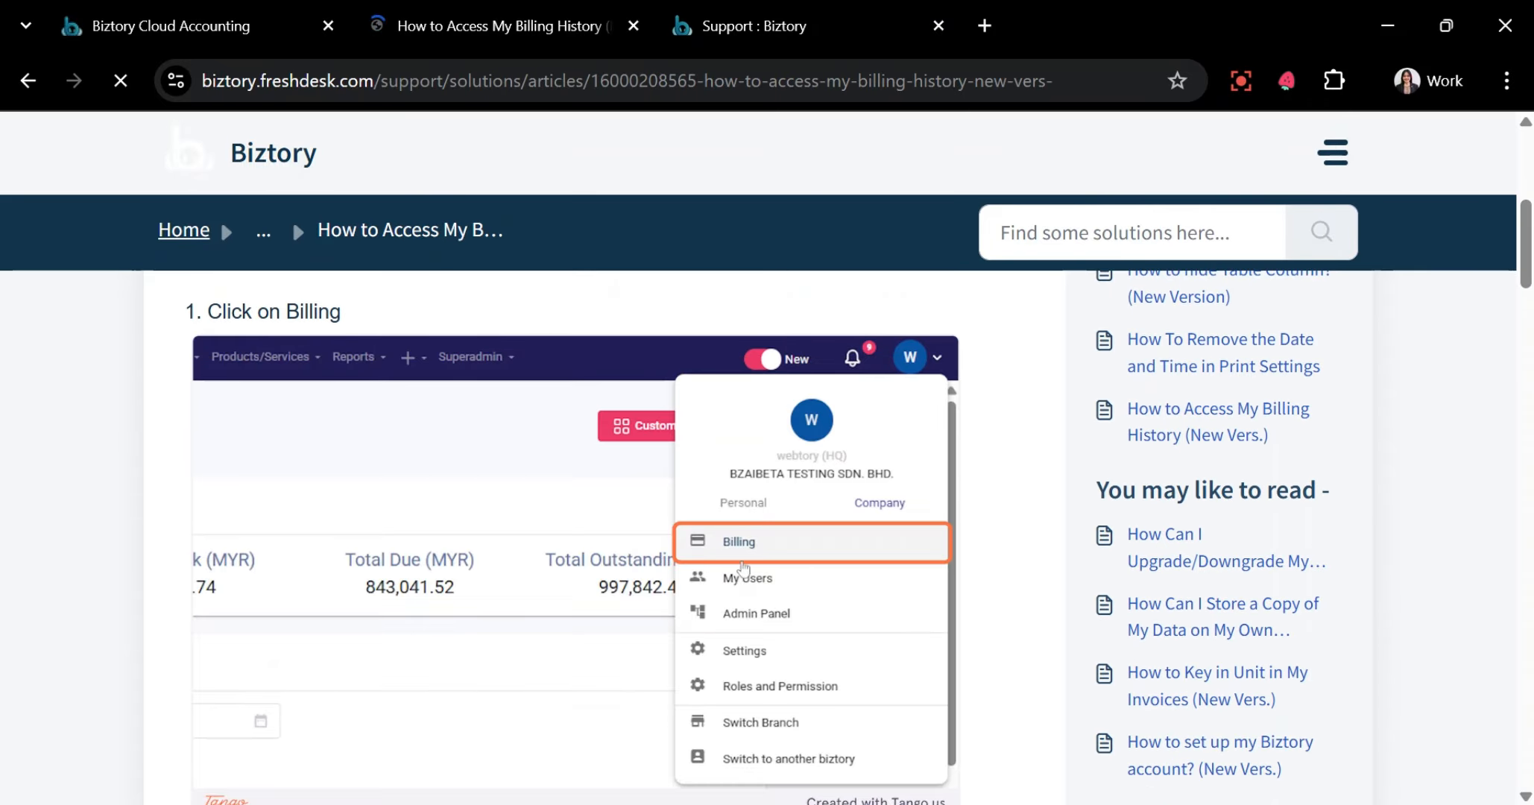
pyautogui.scroll(-1, 745, 567)
pyautogui.scroll(-10, 770, 552)
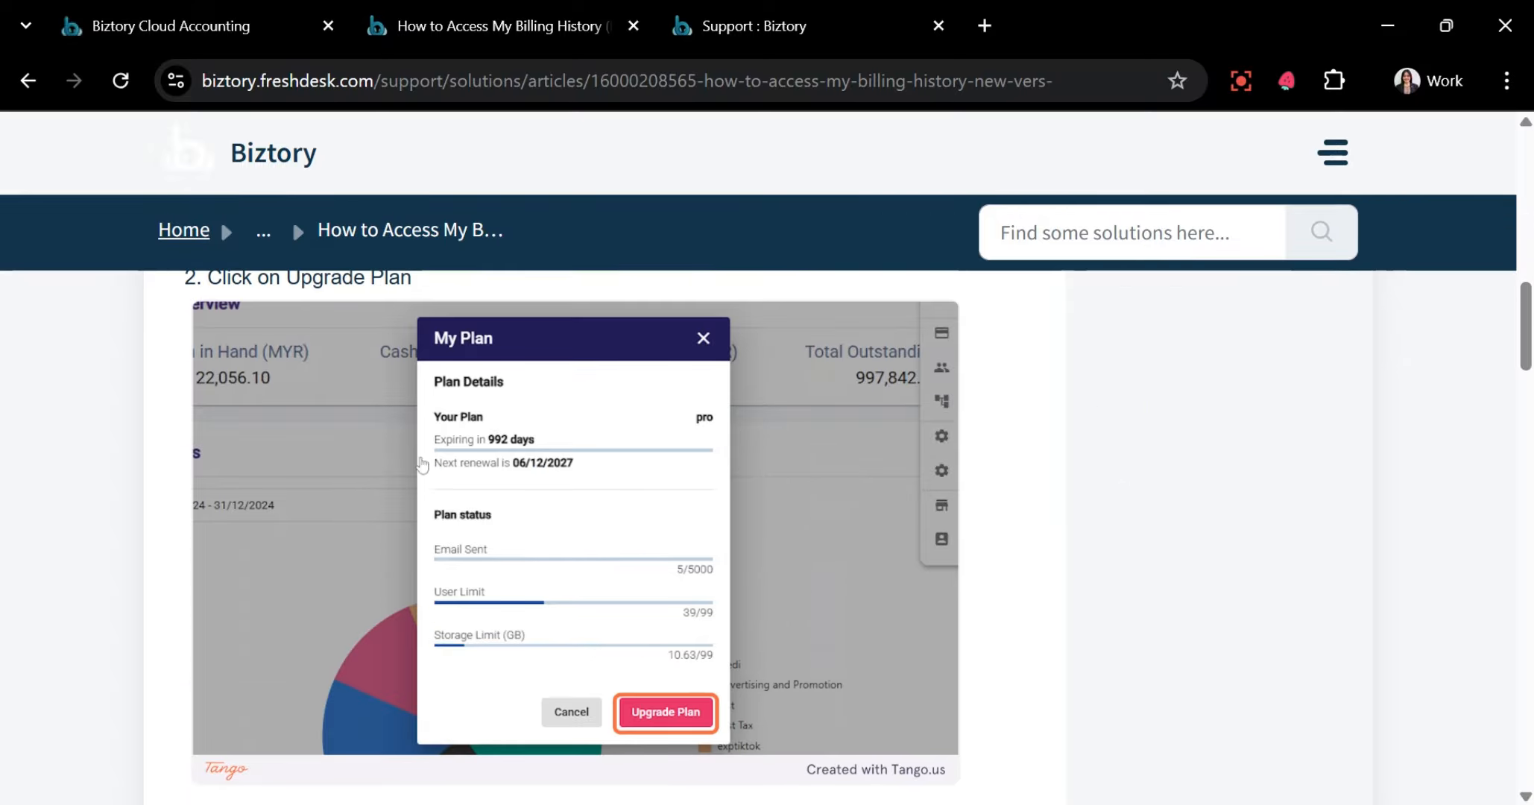
pyautogui.scroll(-6, 634, 579)
pyautogui.scroll(-20, 634, 578)
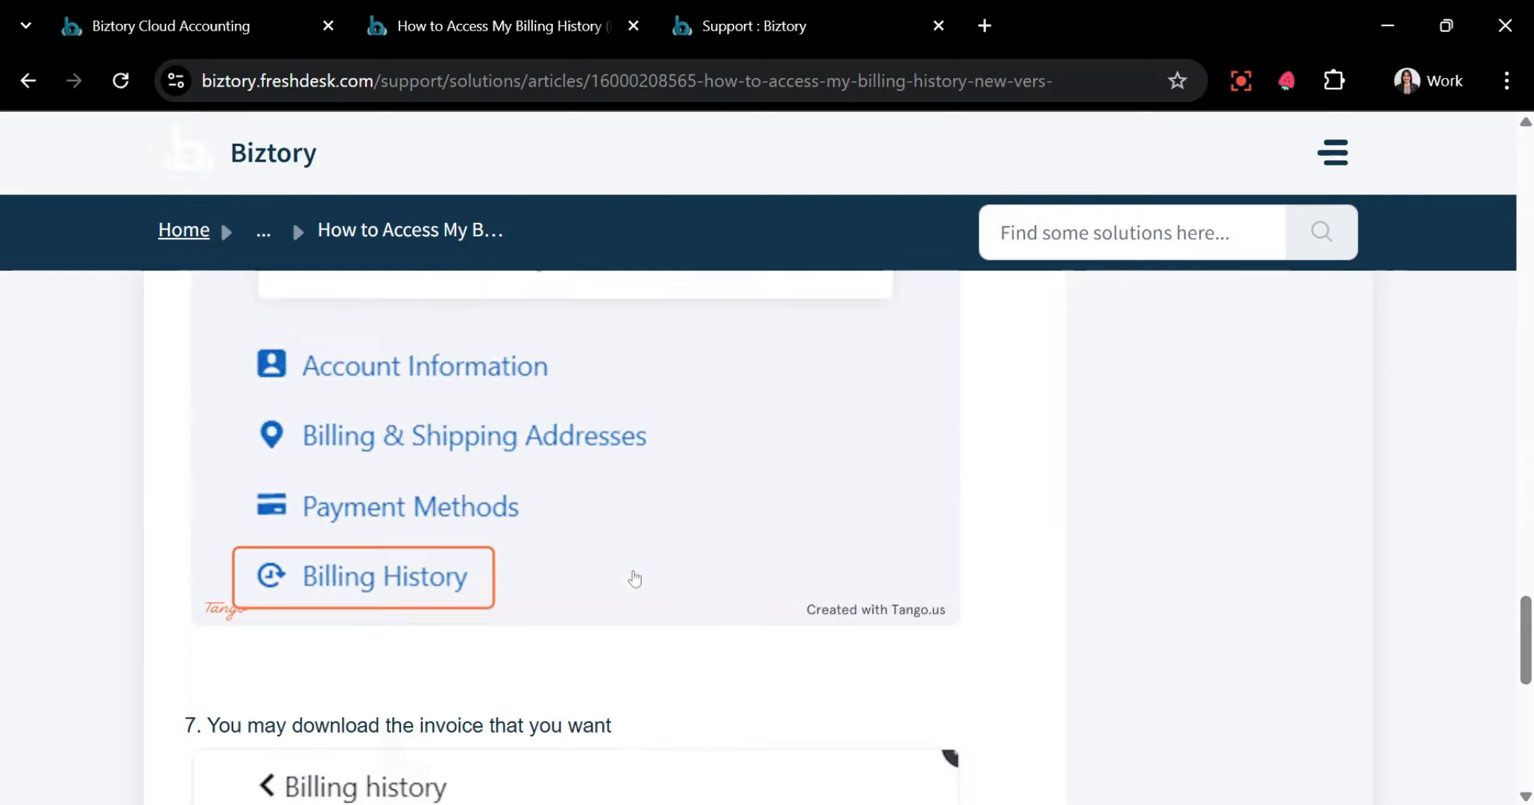
pyautogui.scroll(20, 626, 582)
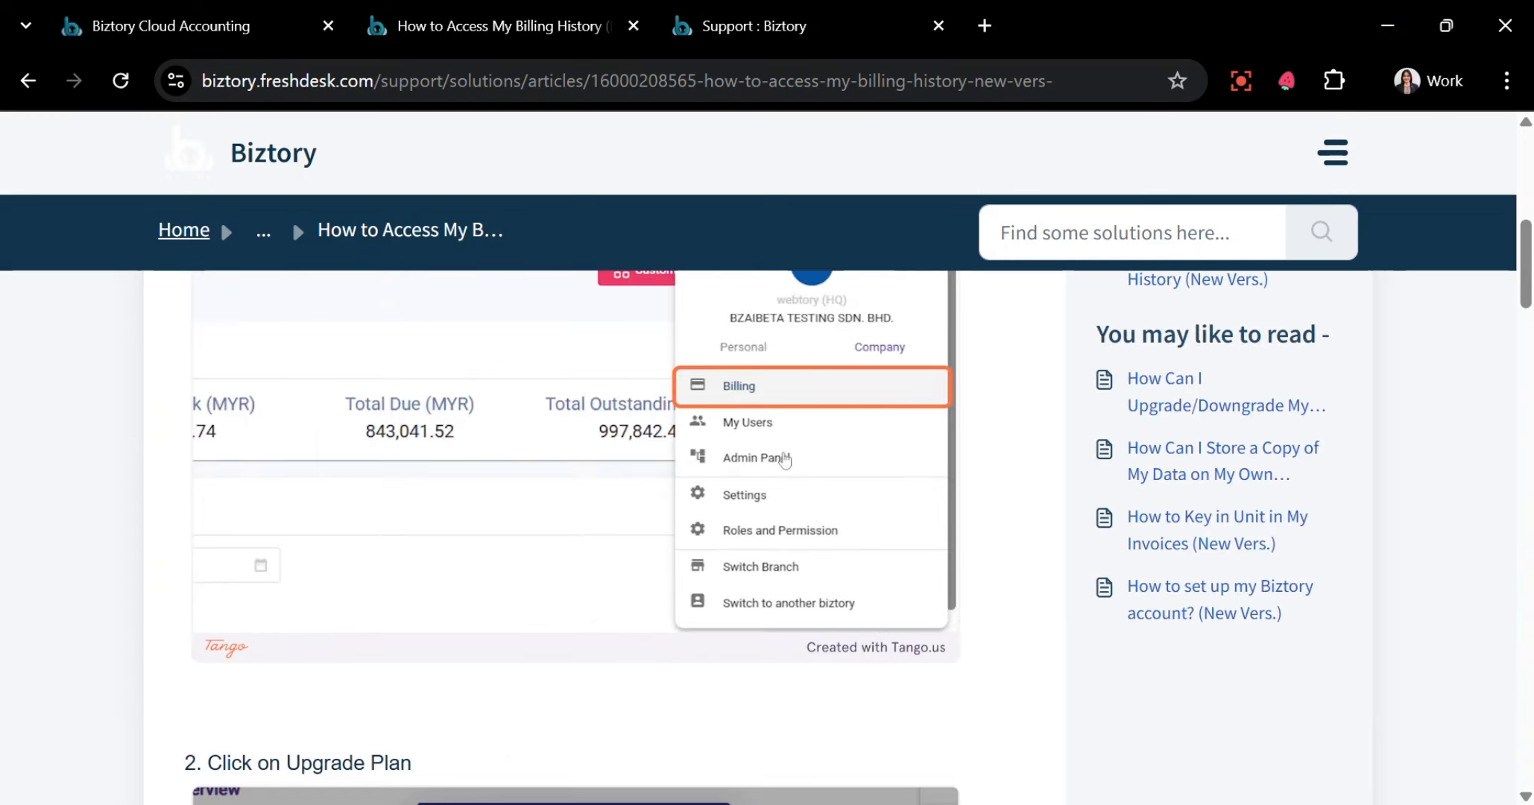
# Return to the Biztory dashboard and open the Beginner / 新手区 conversation in the support chat, ready for a reply
pyautogui.click(202, 35)
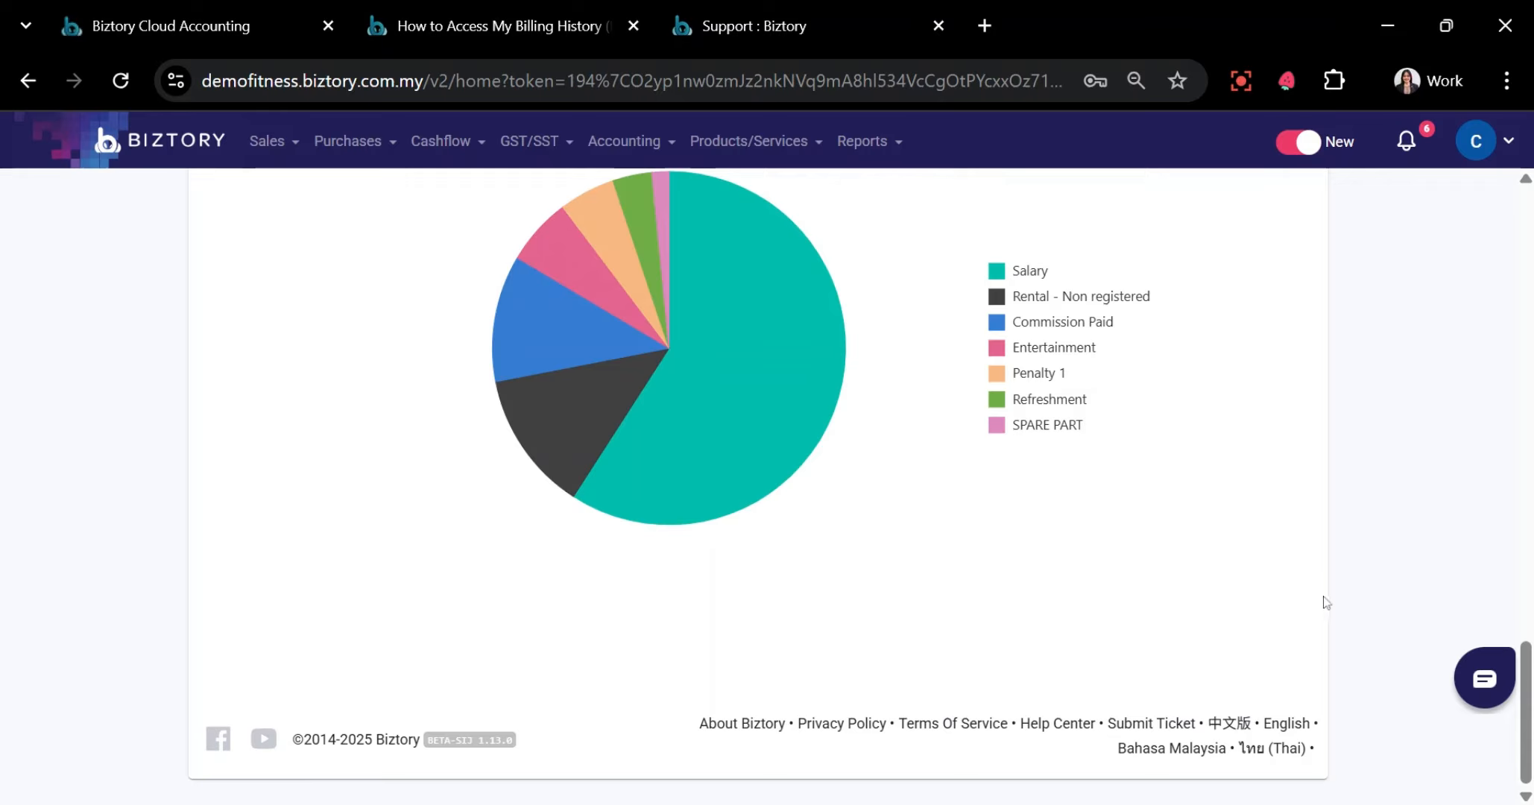
pyautogui.click(1484, 684)
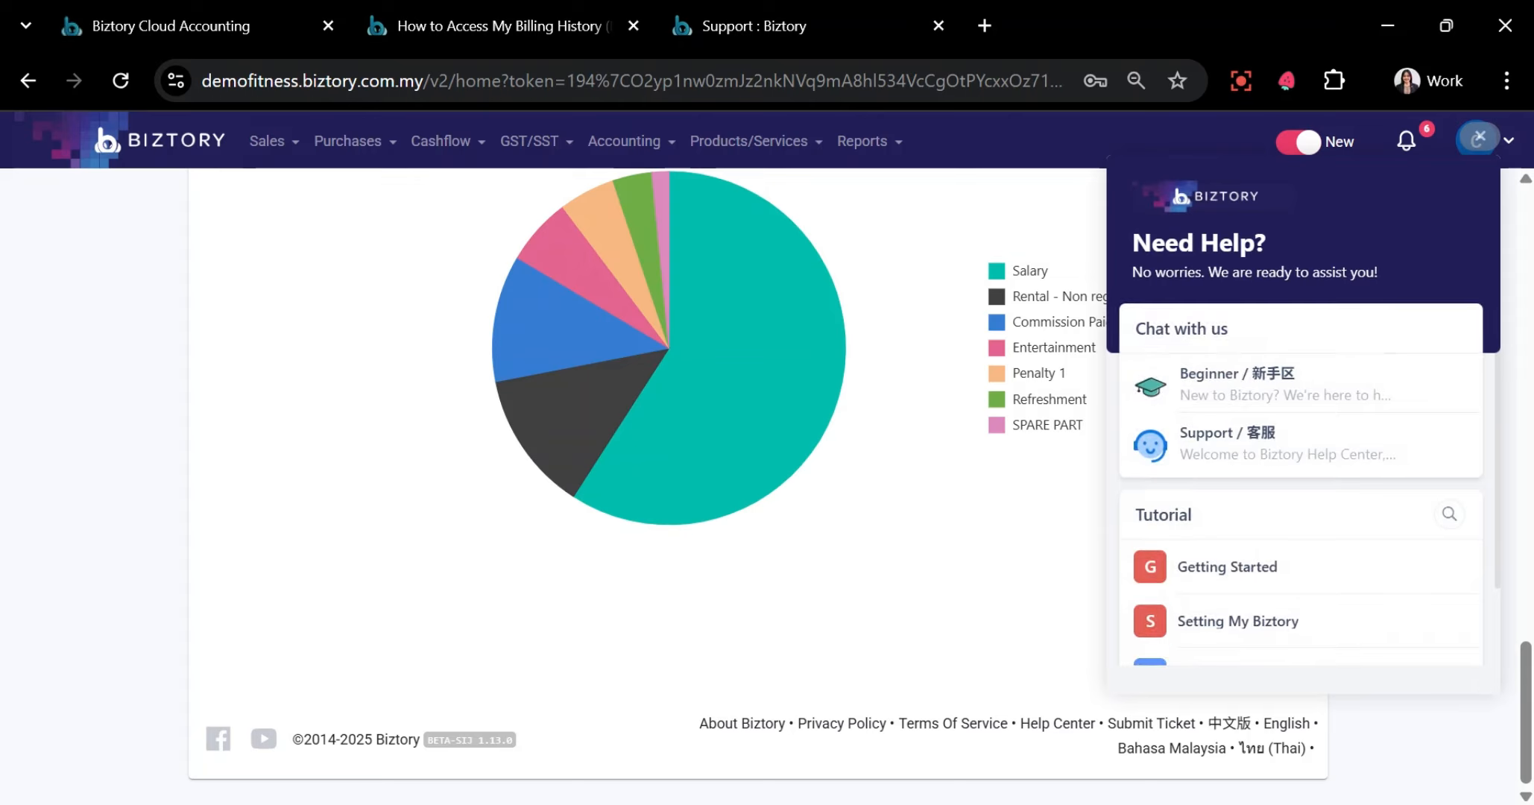
pyautogui.click(1207, 380)
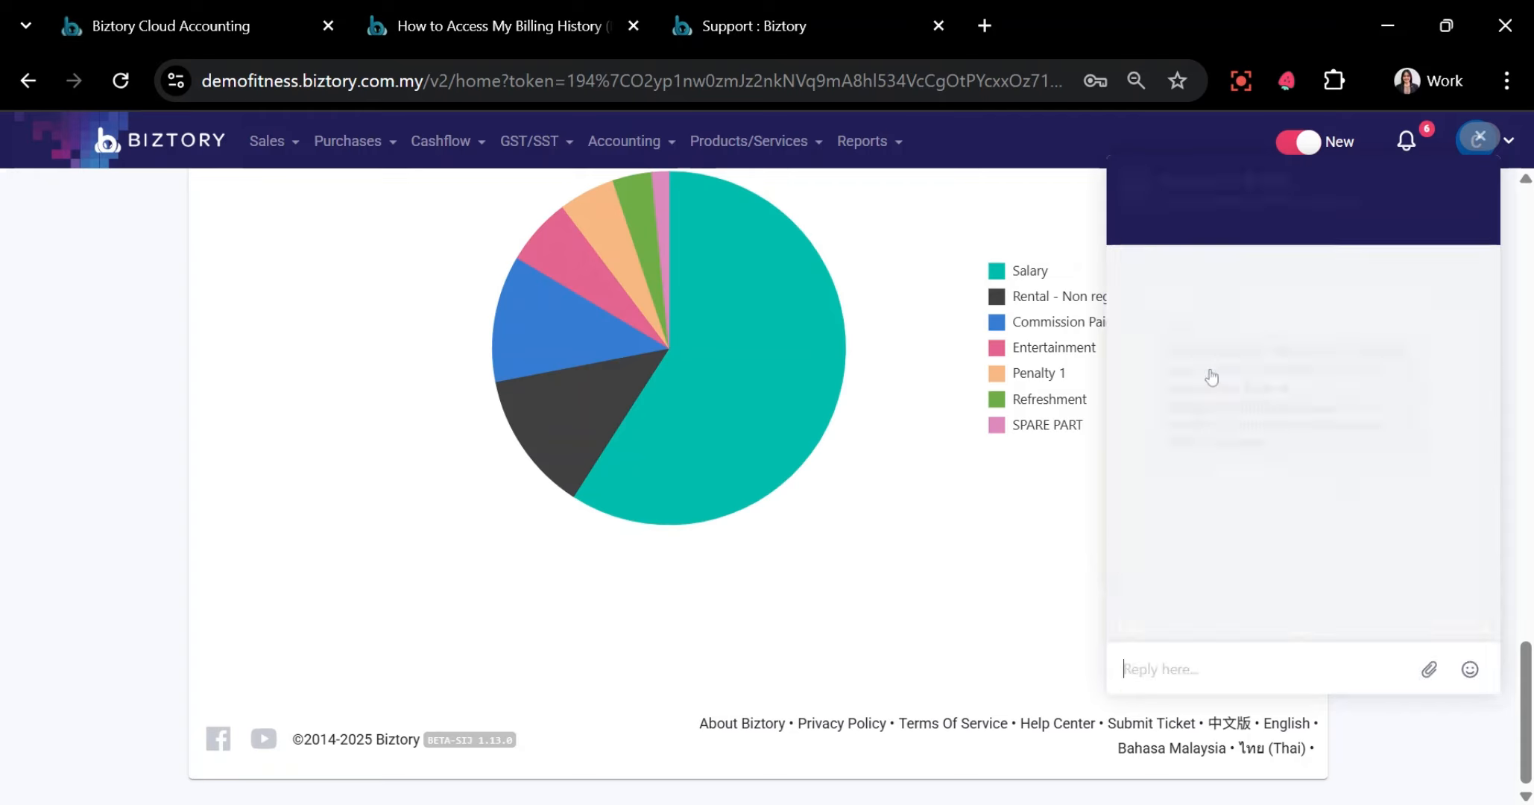
pyautogui.click(1226, 668)
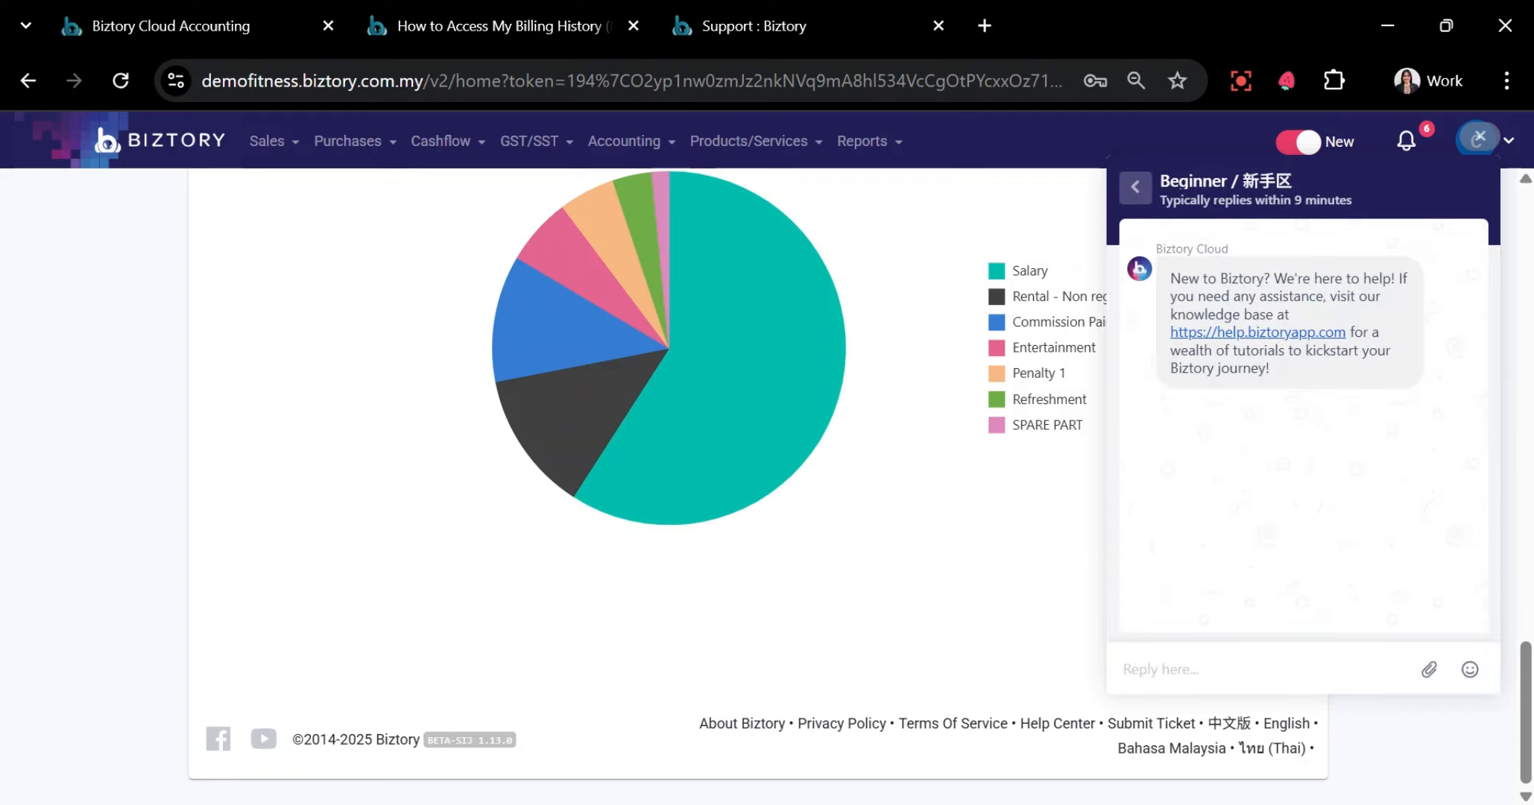
# Draft "ghgh" as a chat reply, clear it unsent and close the support chat
pyautogui.write('ghgh')
pyautogui.press('BackSpace')
pyautogui.press('BackSpace')
pyautogui.press('BackSpace')
pyautogui.press('BackSpace')
pyautogui.click(1477, 137)
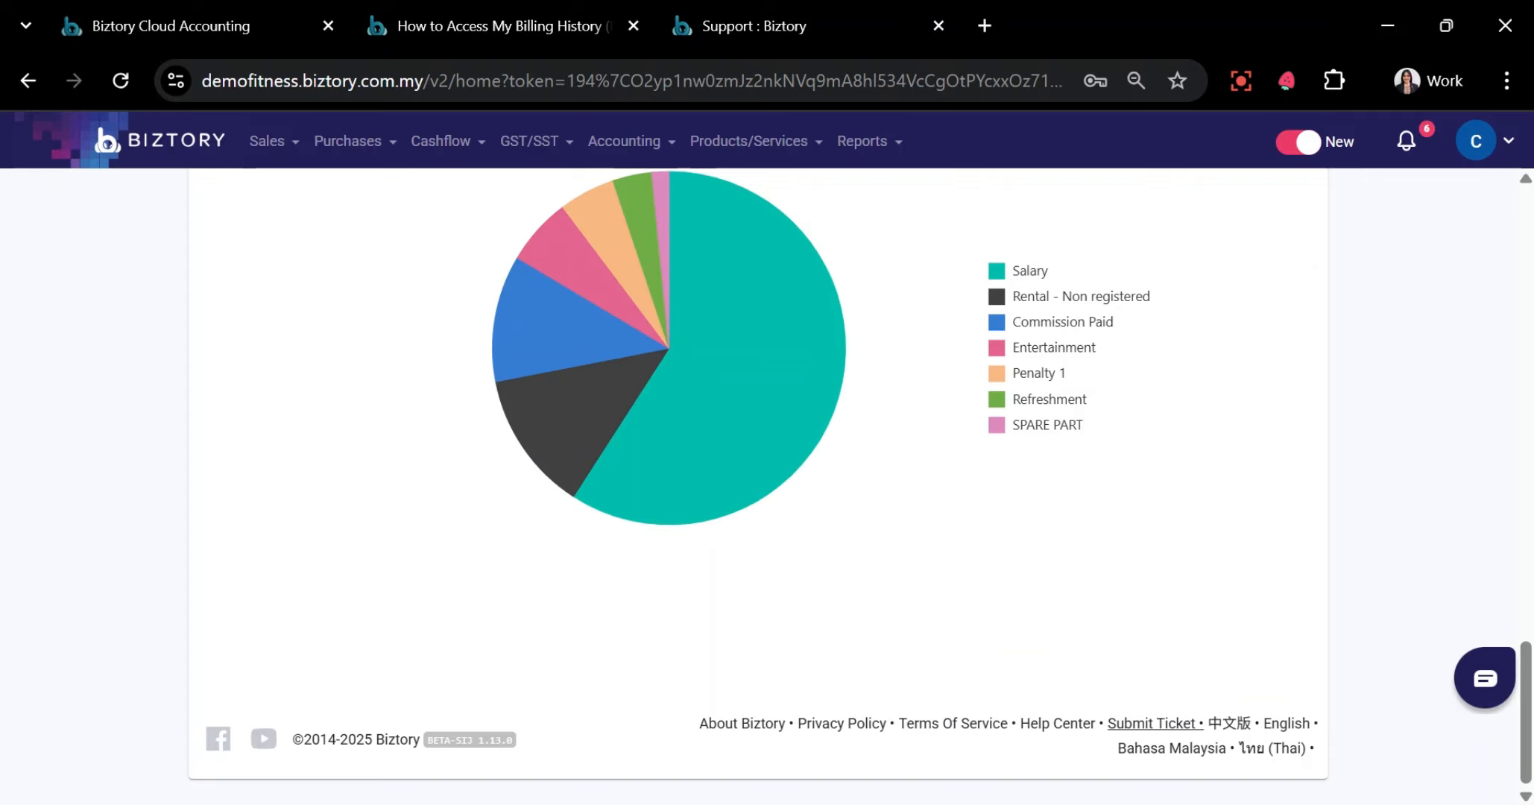
# Open the Submit Ticket form and go through its email, subject, description and file attachment fields
pyautogui.click(1152, 722)
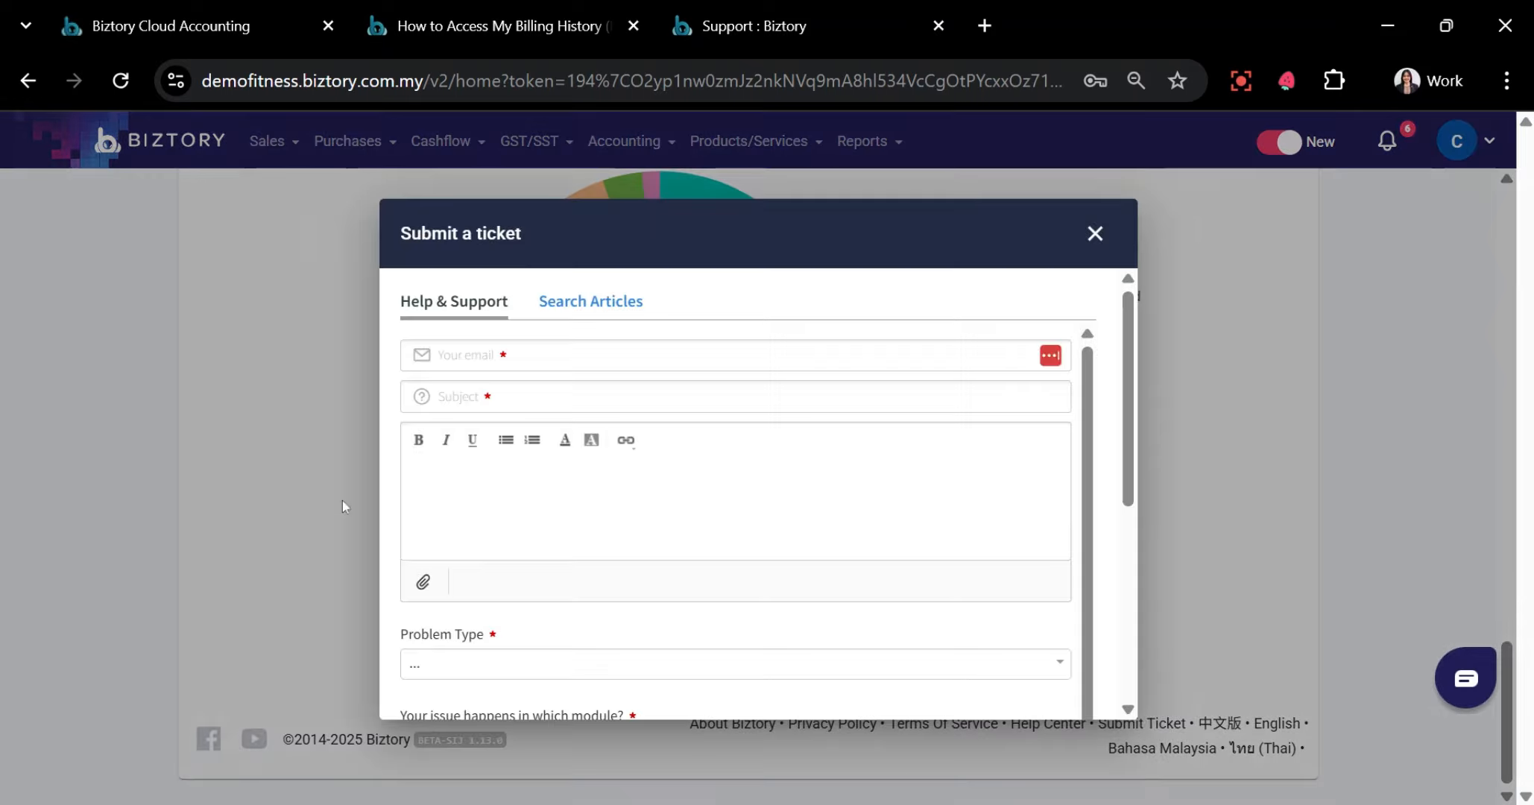
pyautogui.click(522, 355)
pyautogui.click(522, 397)
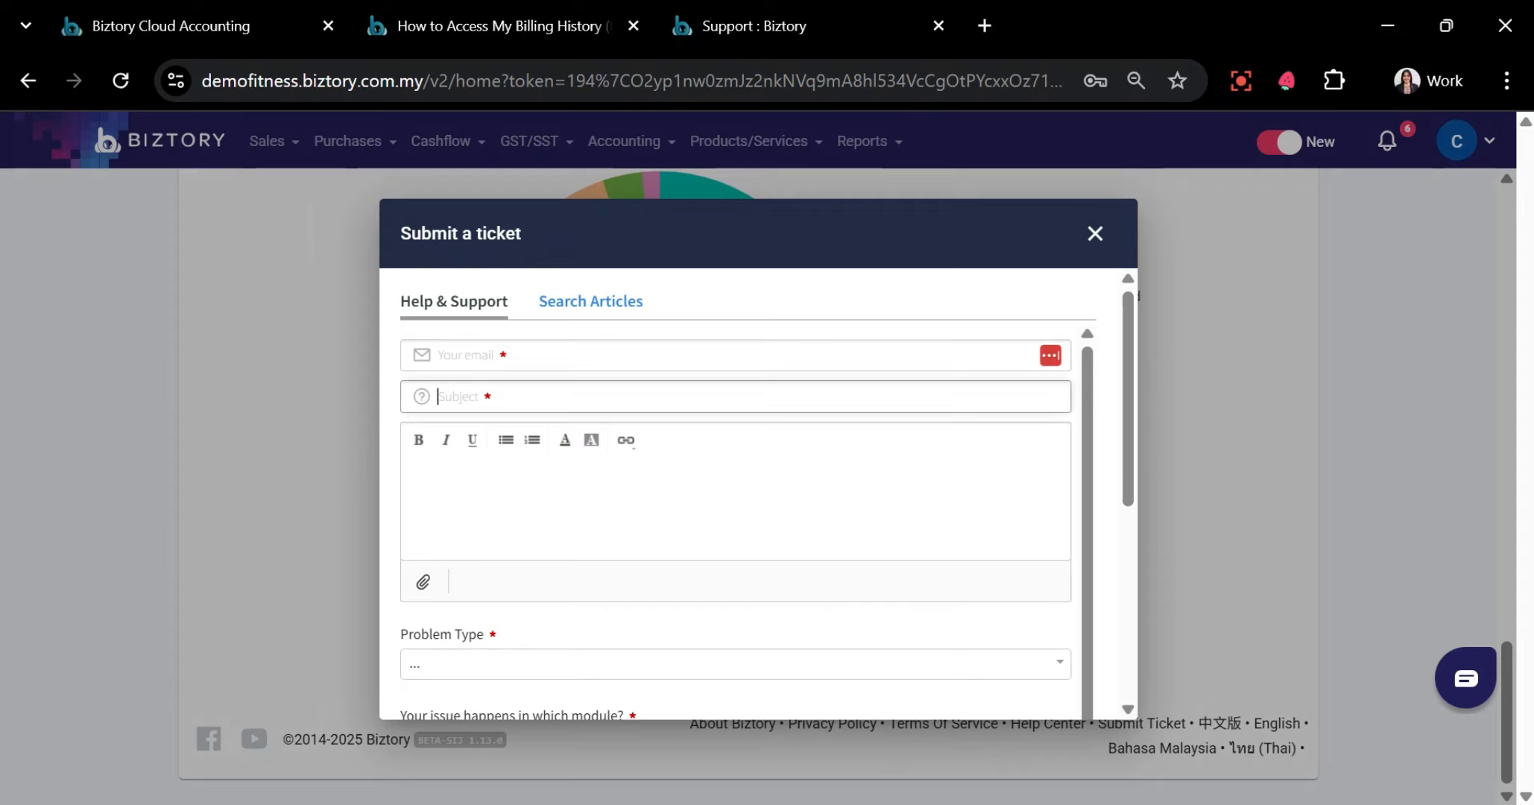
pyautogui.click(522, 492)
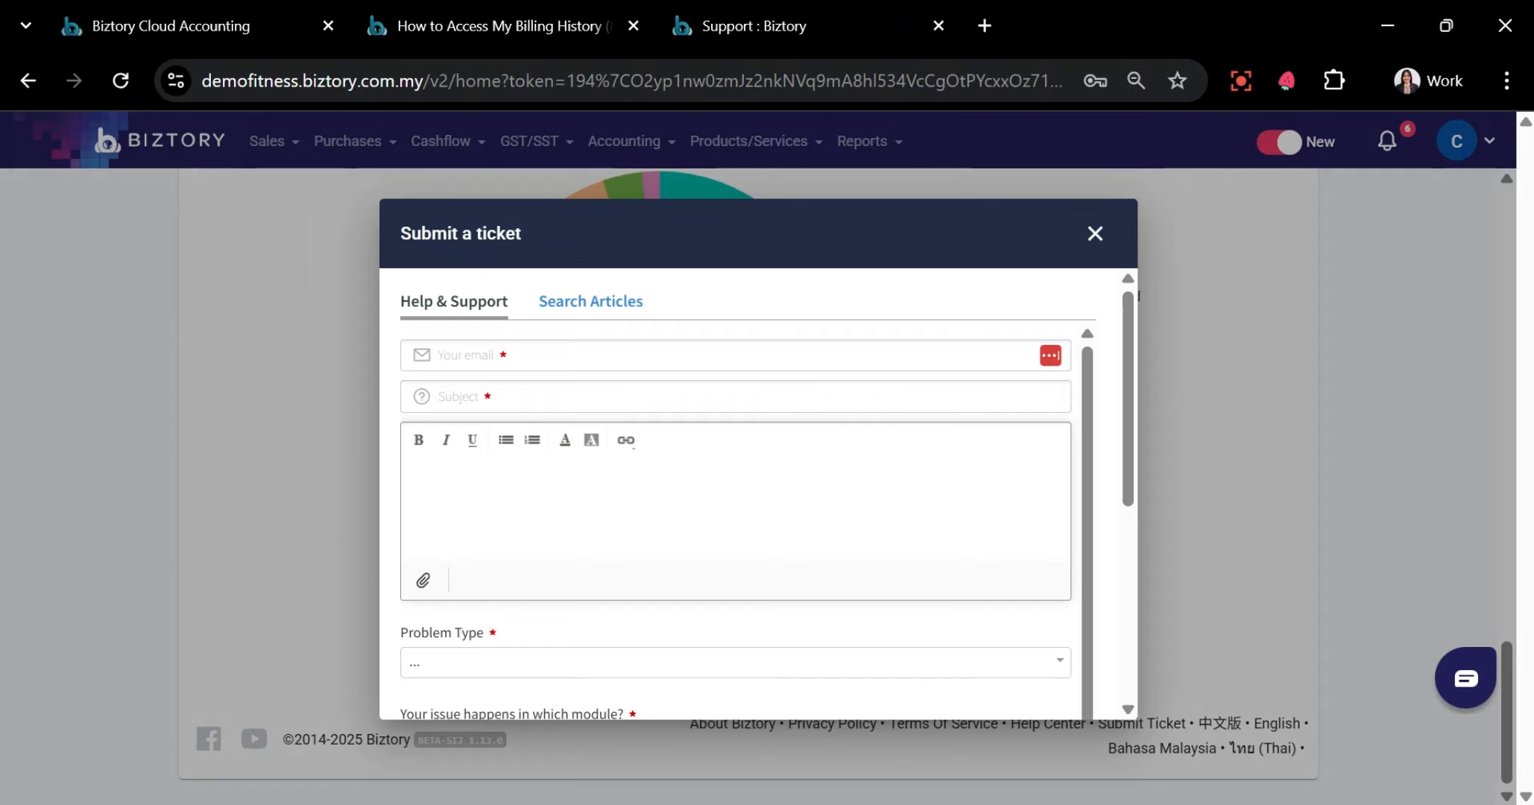
pyautogui.scroll(-2, 417, 471)
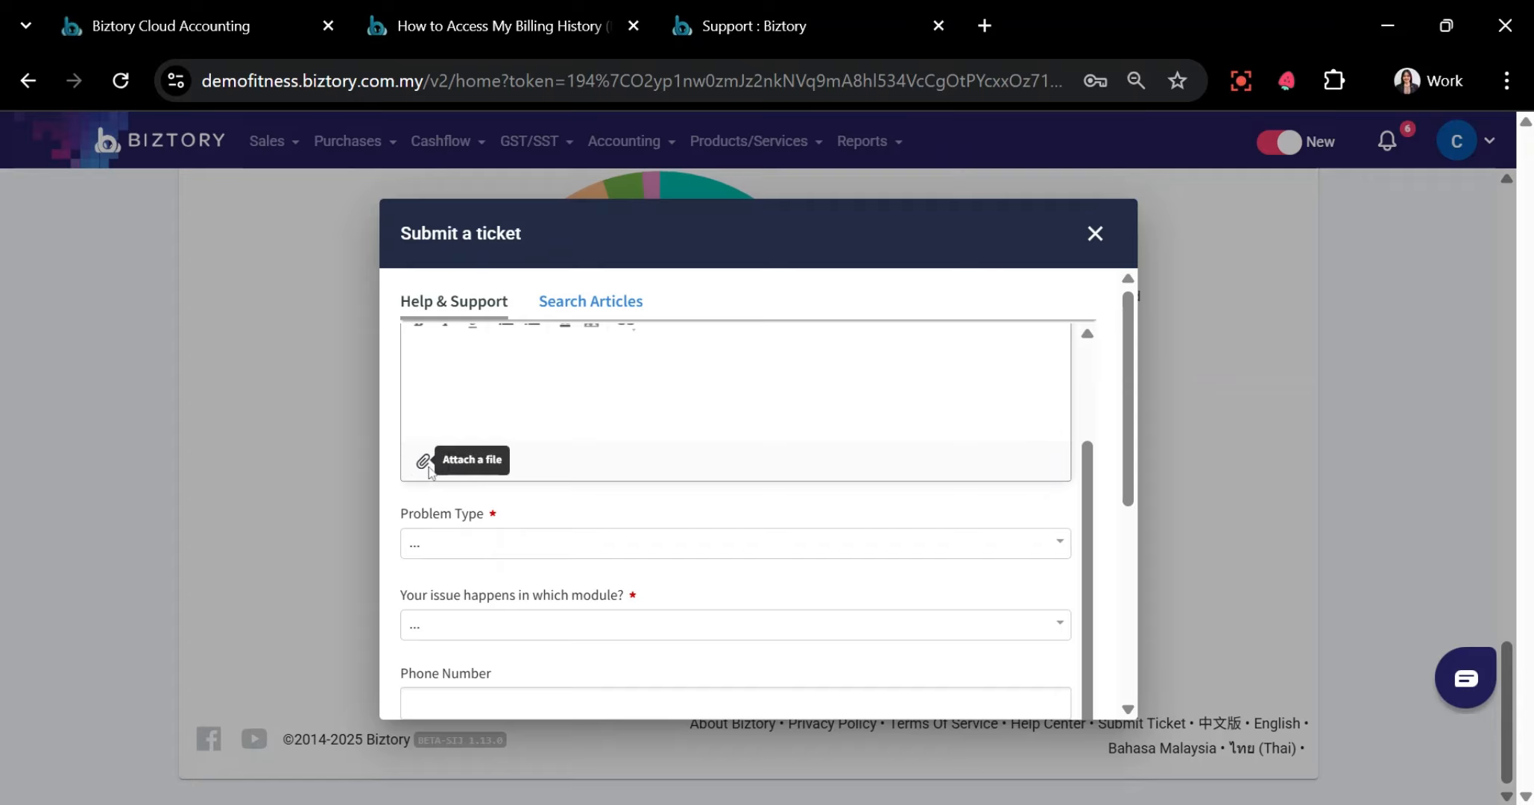
# Review the Problem Type choices in the ticket form and close the list without choosing one
pyautogui.click(450, 540)
pyautogui.scroll(-5, 521, 433)
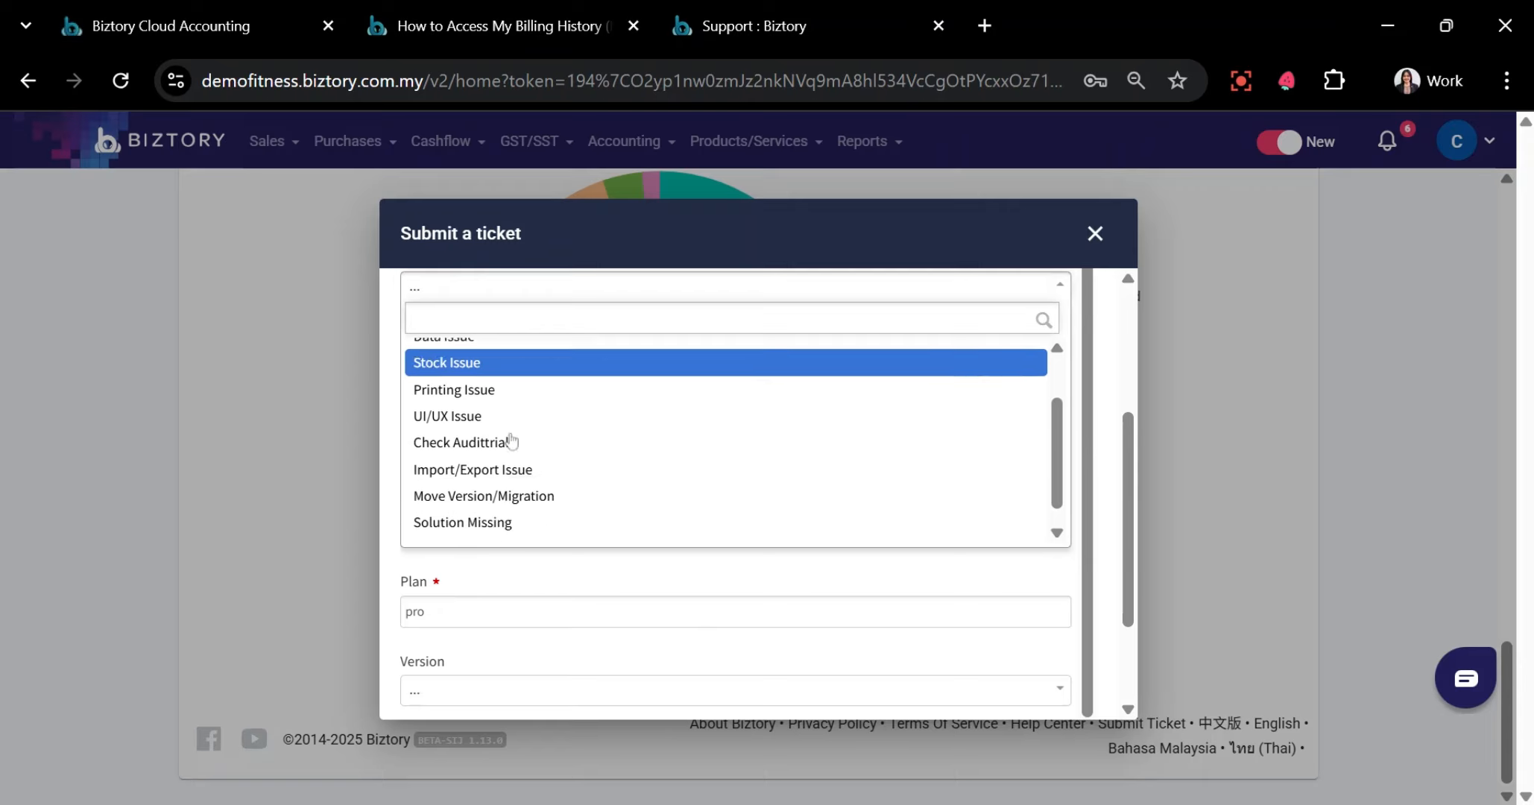
pyautogui.scroll(2, 511, 441)
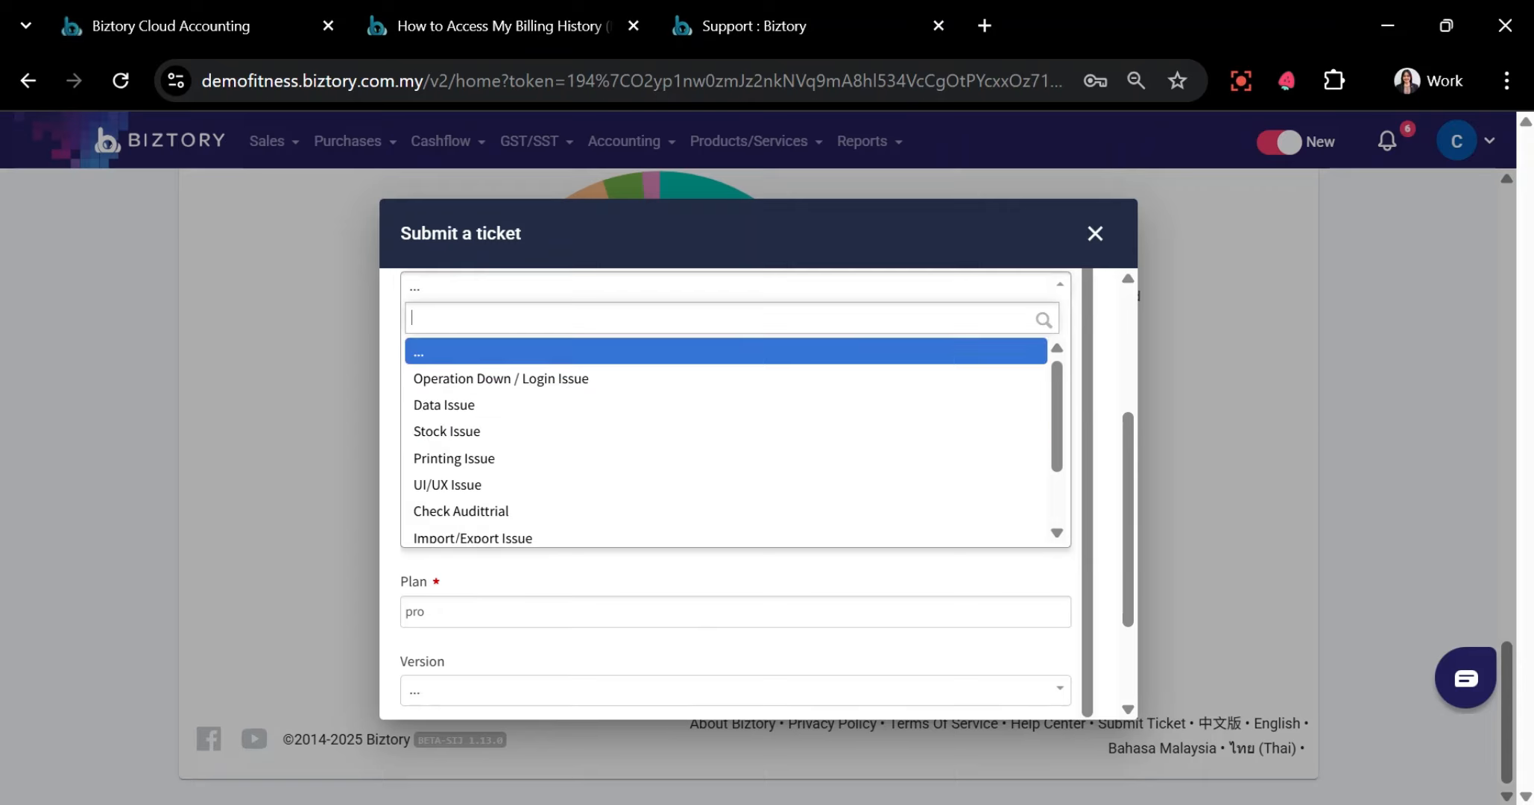
pyautogui.click(763, 589)
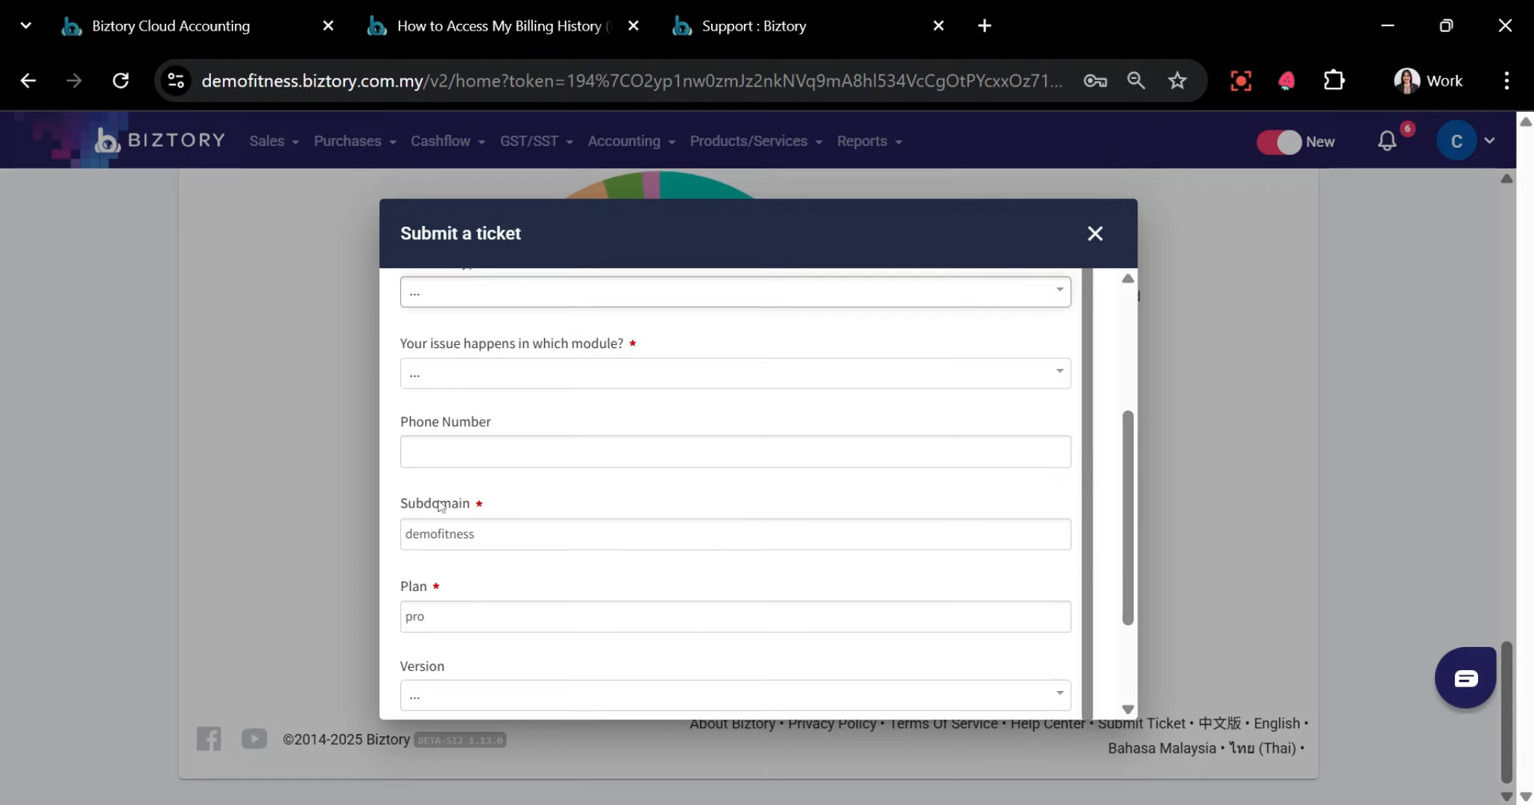
# Review the choices for the module in which the issue happens, down to the end of the ticket form
pyautogui.click(484, 386)
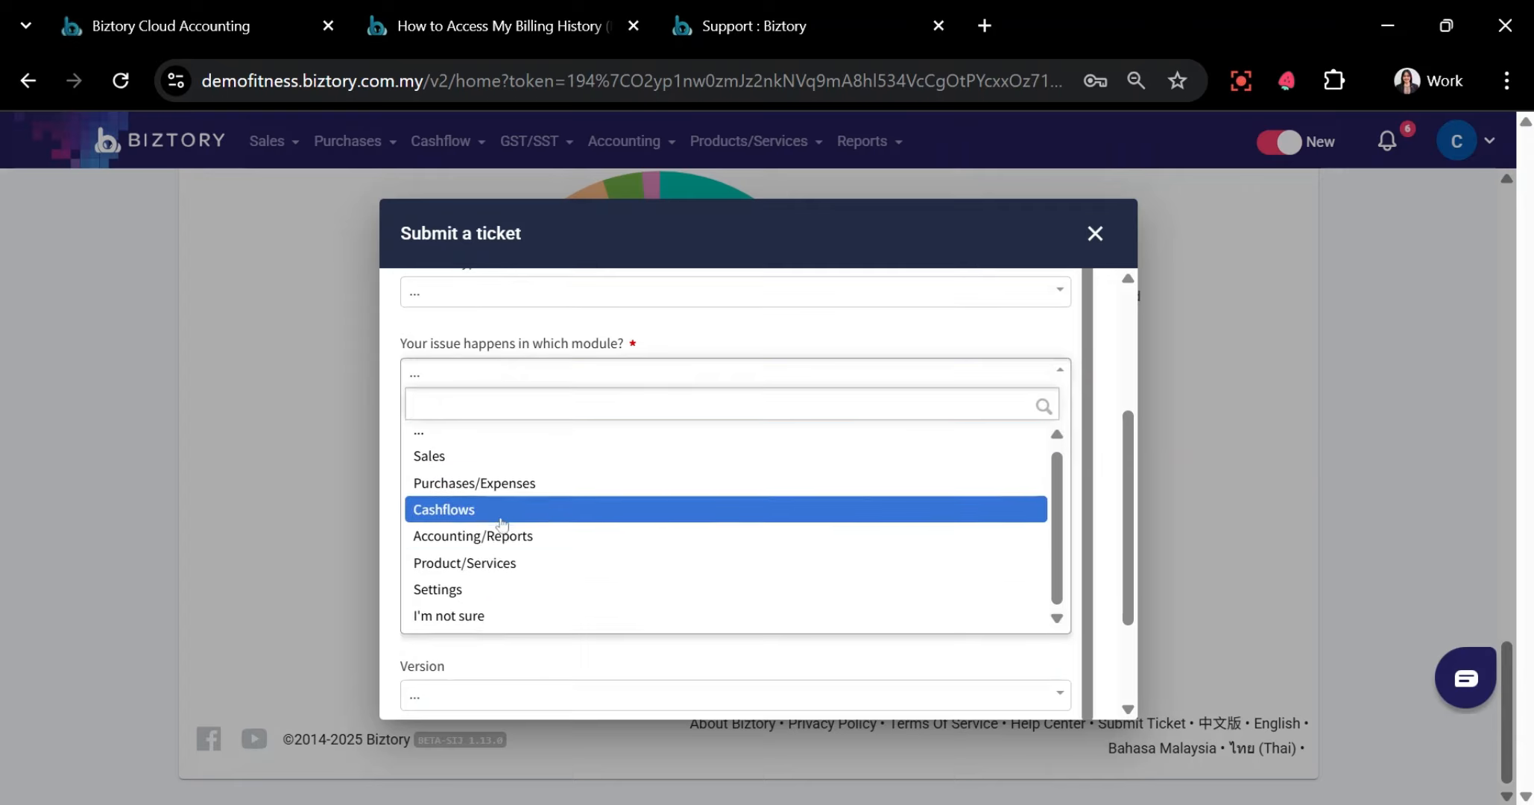
pyautogui.scroll(-2, 501, 522)
pyautogui.scroll(4, 500, 541)
pyautogui.scroll(-4, 500, 542)
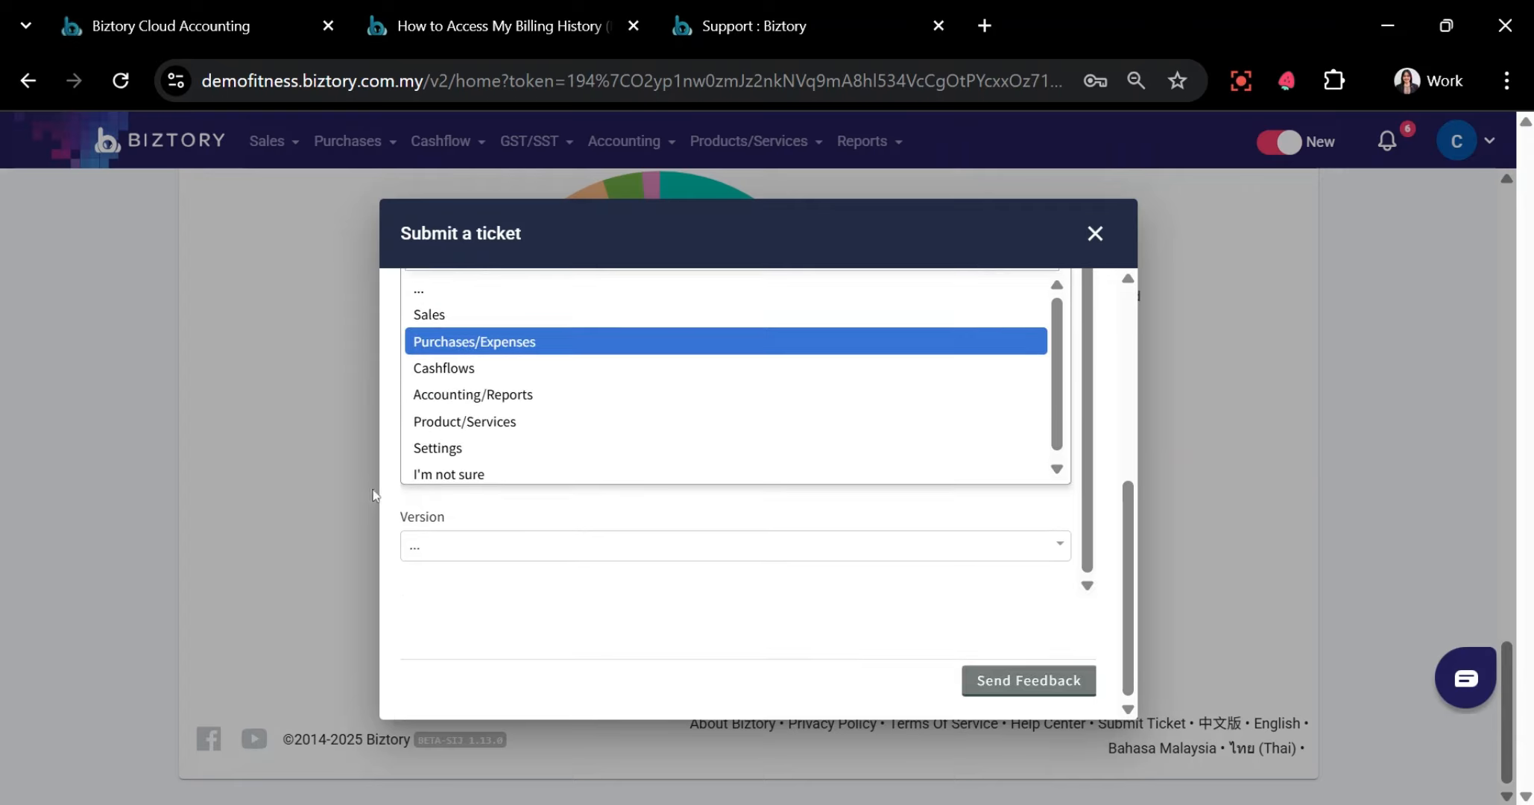
pyautogui.scroll(1, 935, 717)
pyautogui.scroll(-1, 990, 663)
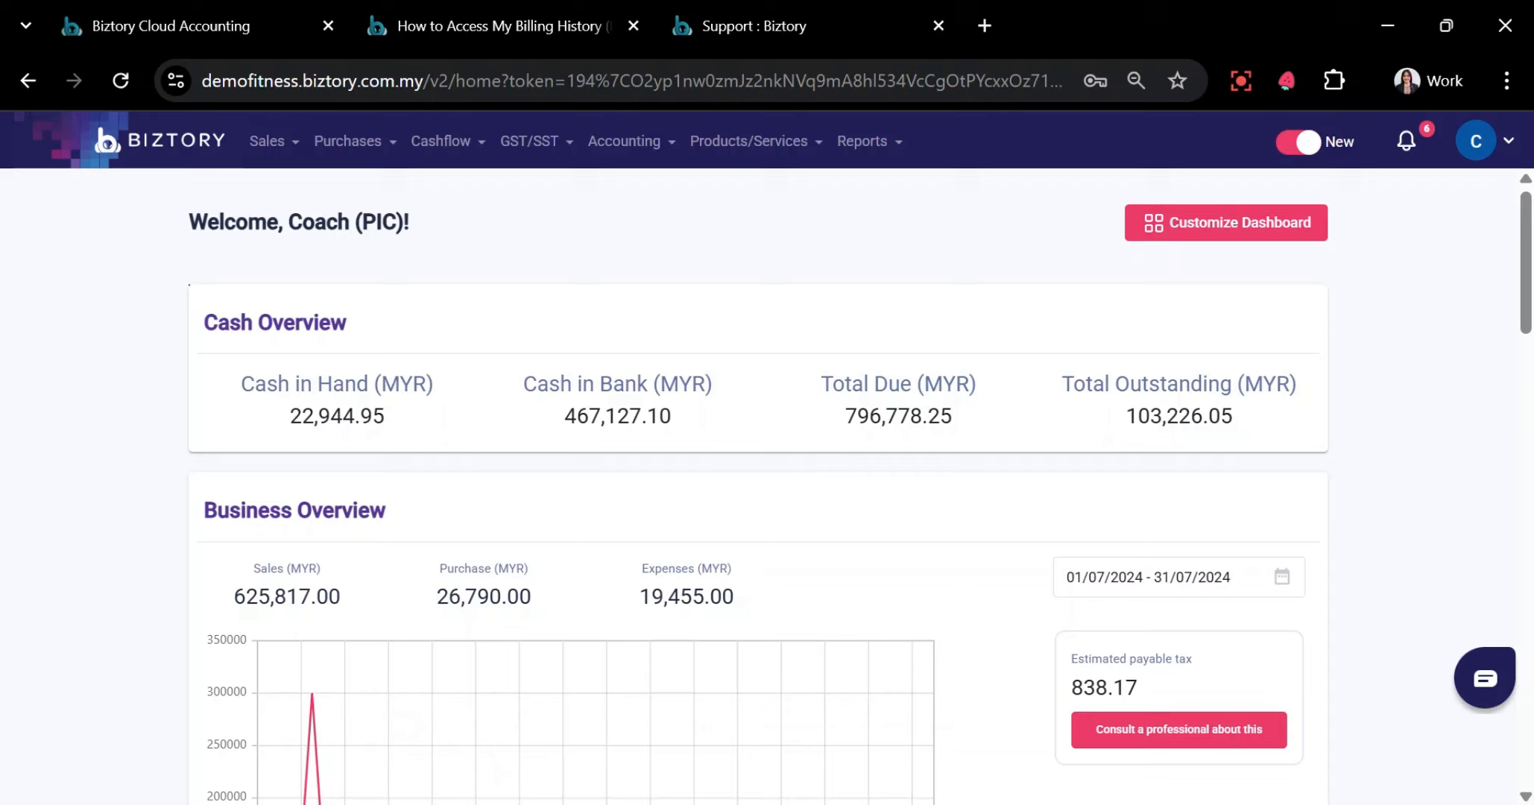
# Open the My Users list from the company's account options
pyautogui.click(1510, 142)
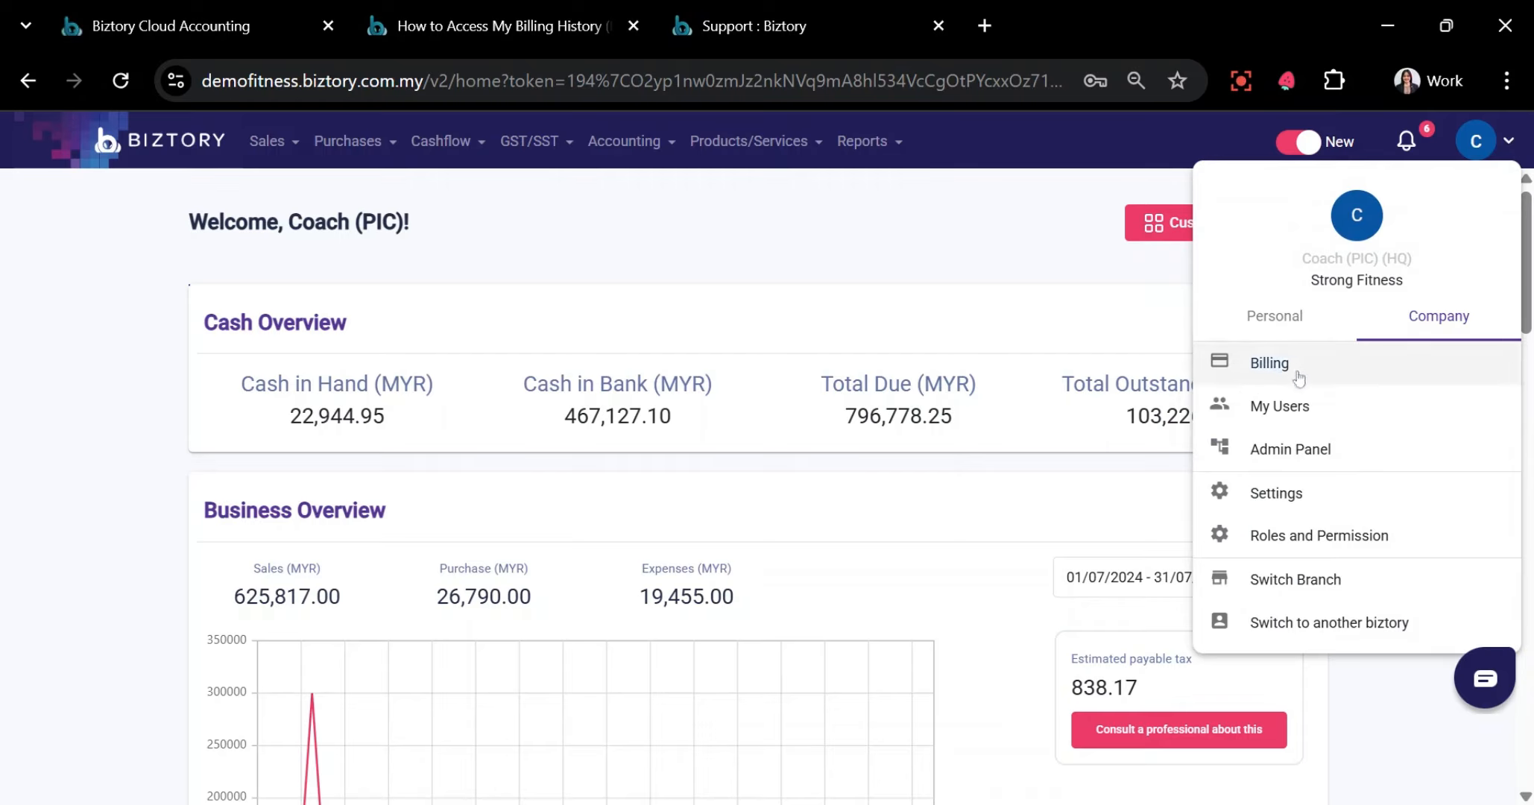
pyautogui.click(1274, 414)
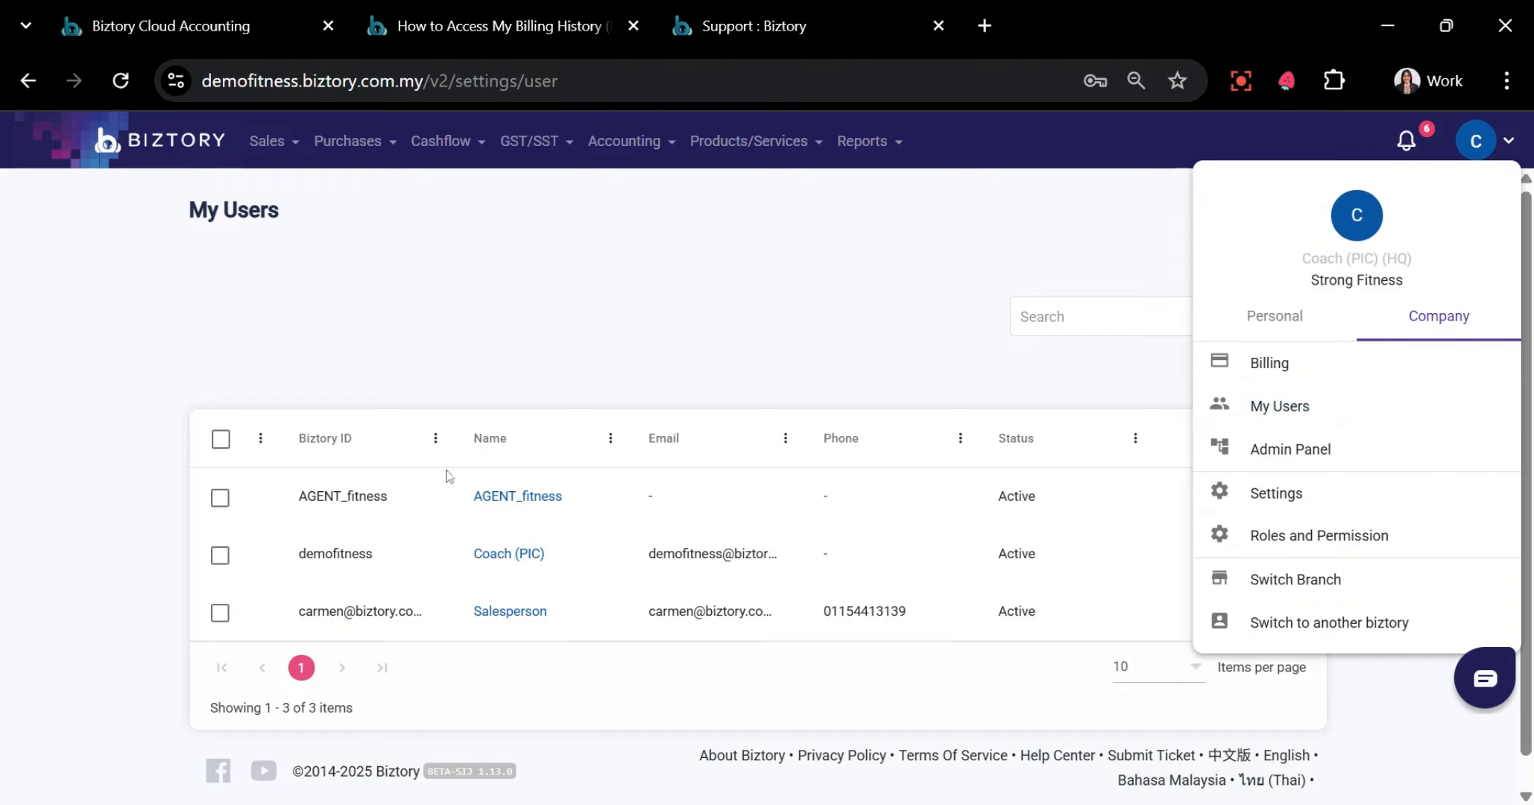
pyautogui.click(428, 349)
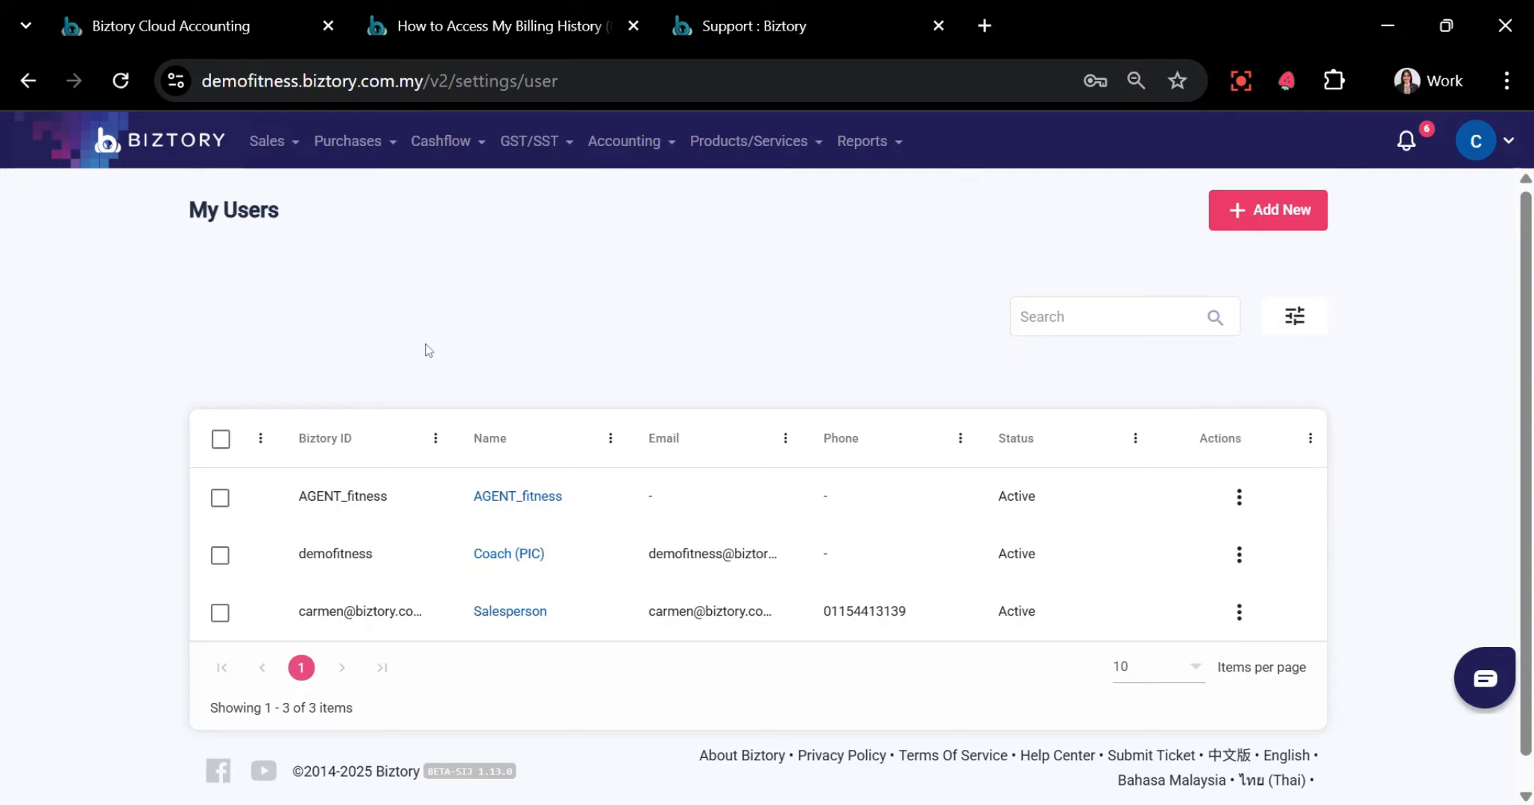
# Start adding a new team member and go through the Name, Email and Biztory ID fields, leaving them empty
pyautogui.click(1285, 223)
pyautogui.click(216, 384)
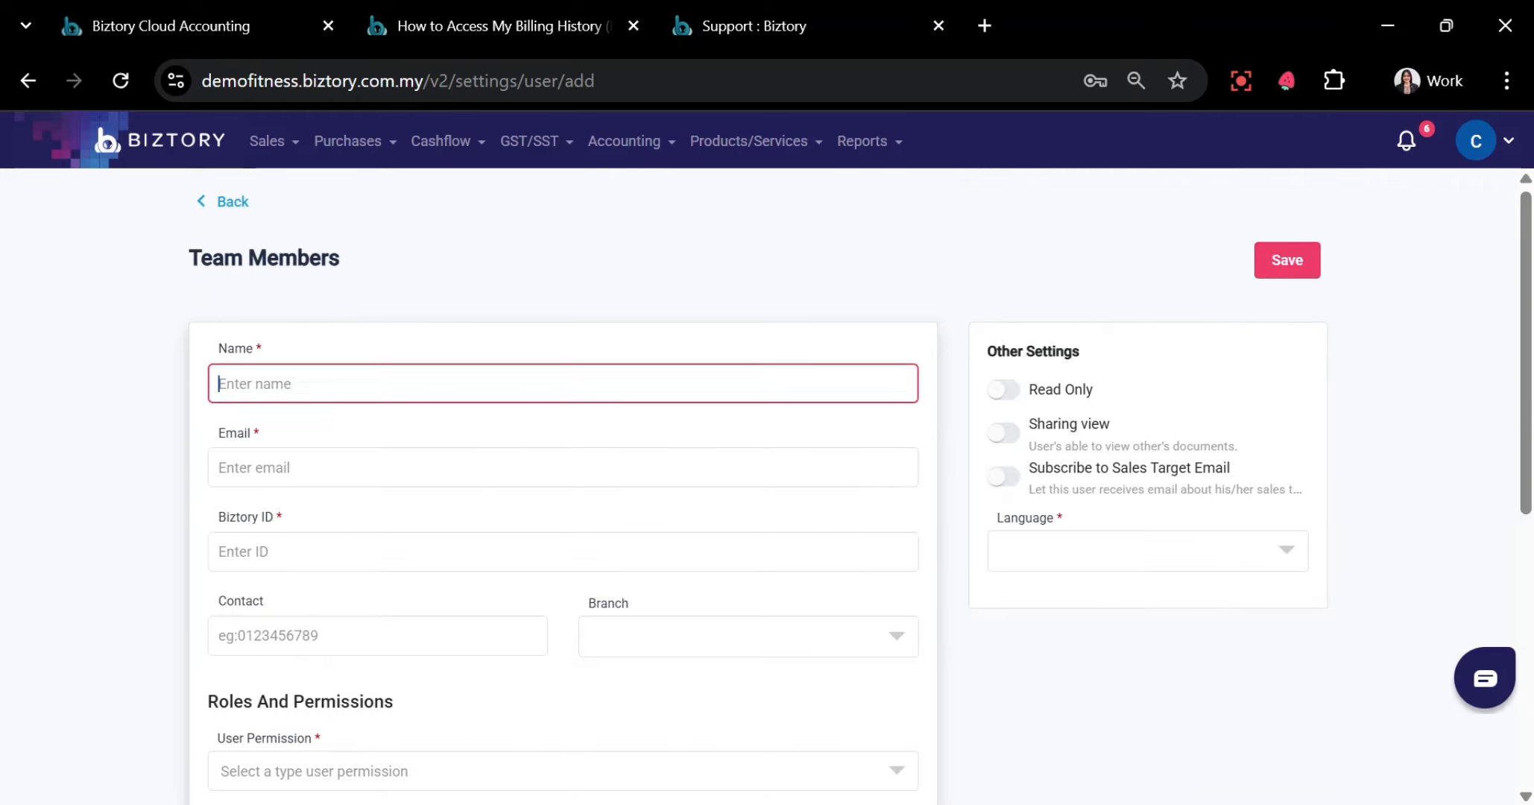
pyautogui.click(250, 483)
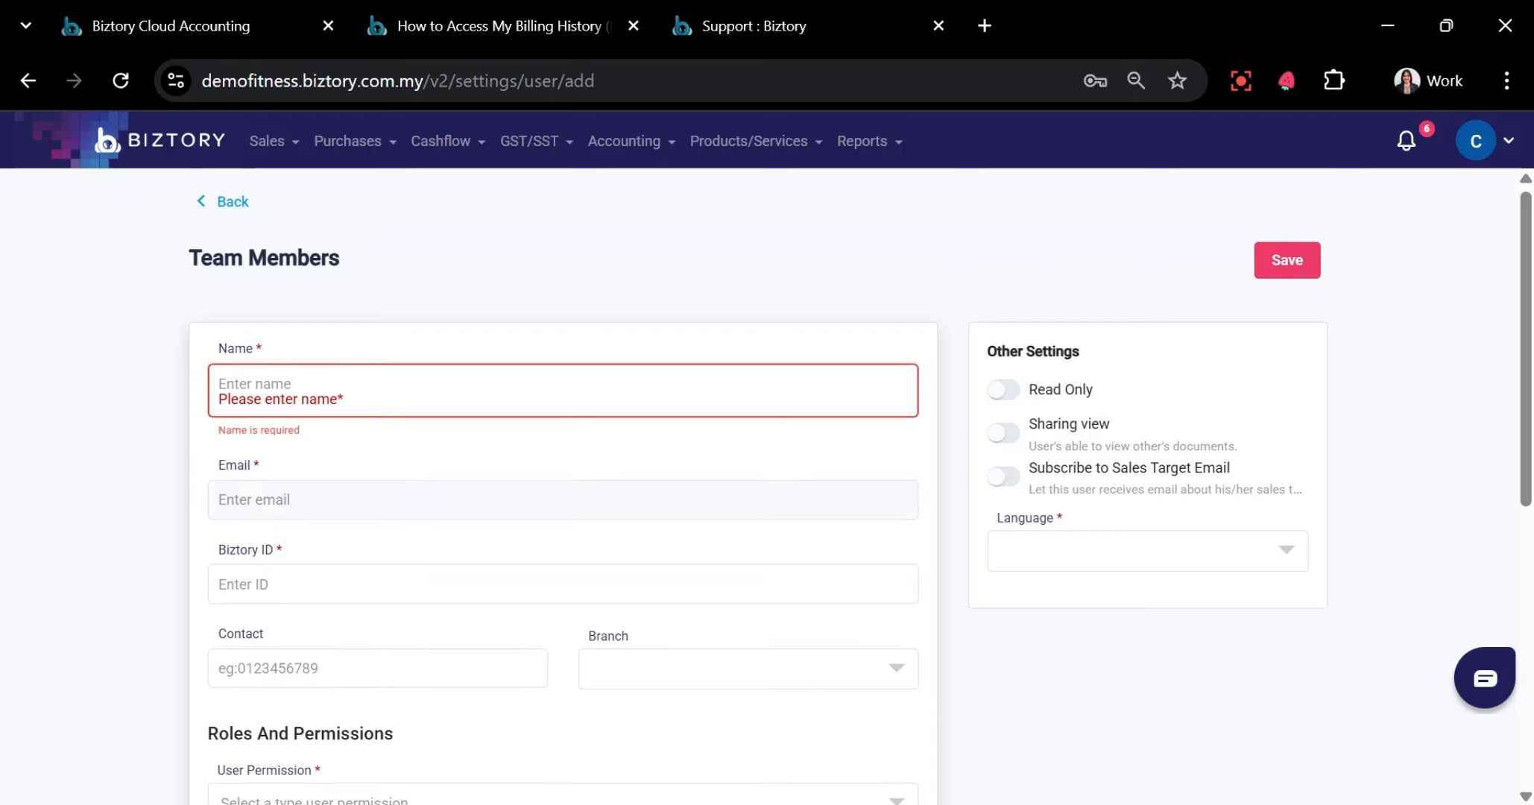
pyautogui.click(252, 582)
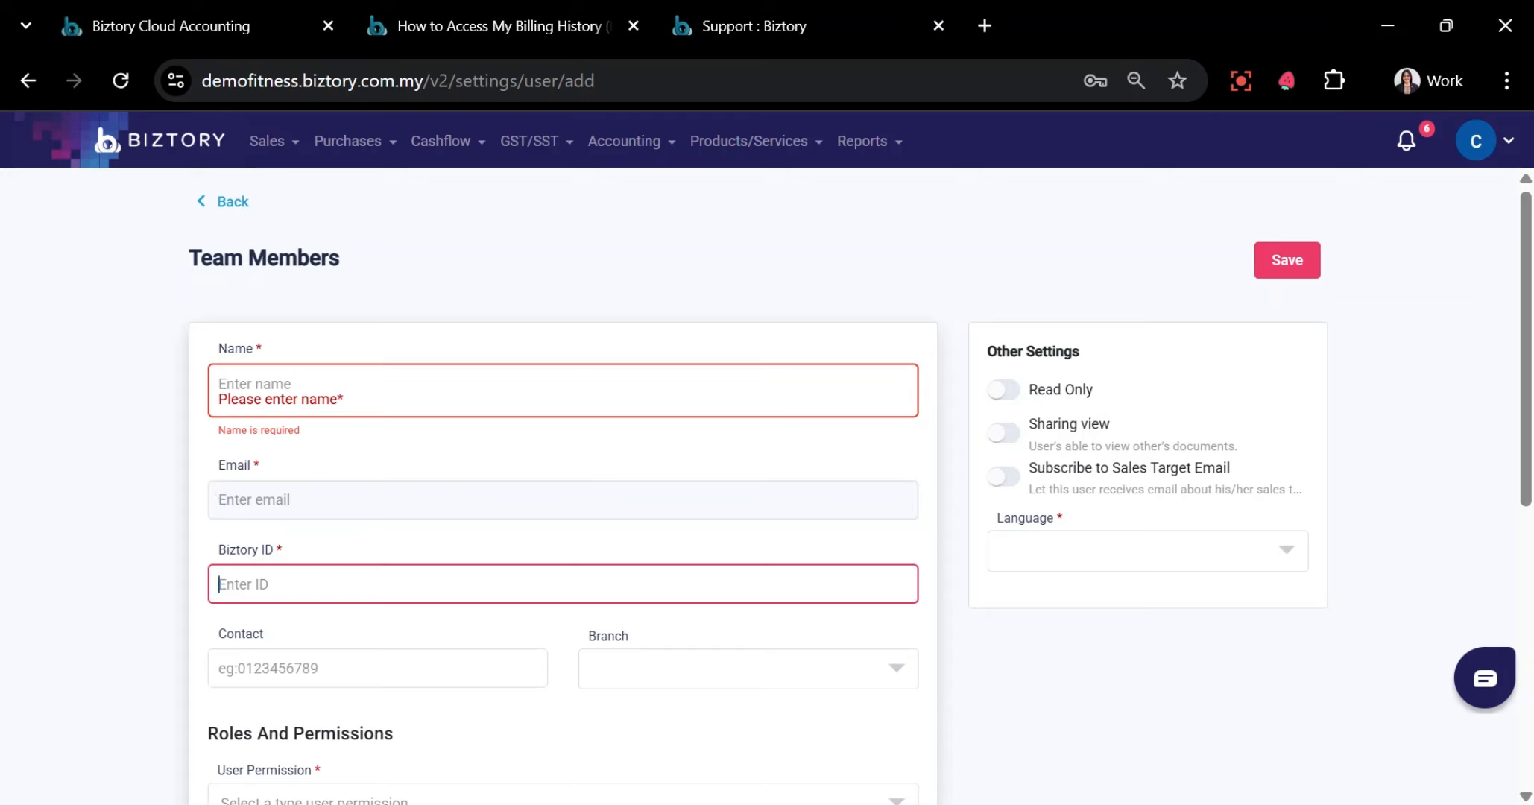
# In the Roles And Permissions section, tick Expense, Cashier, Accounting, Developer and Stock as the new member's user permissions
pyautogui.scroll(-3, 223, 500)
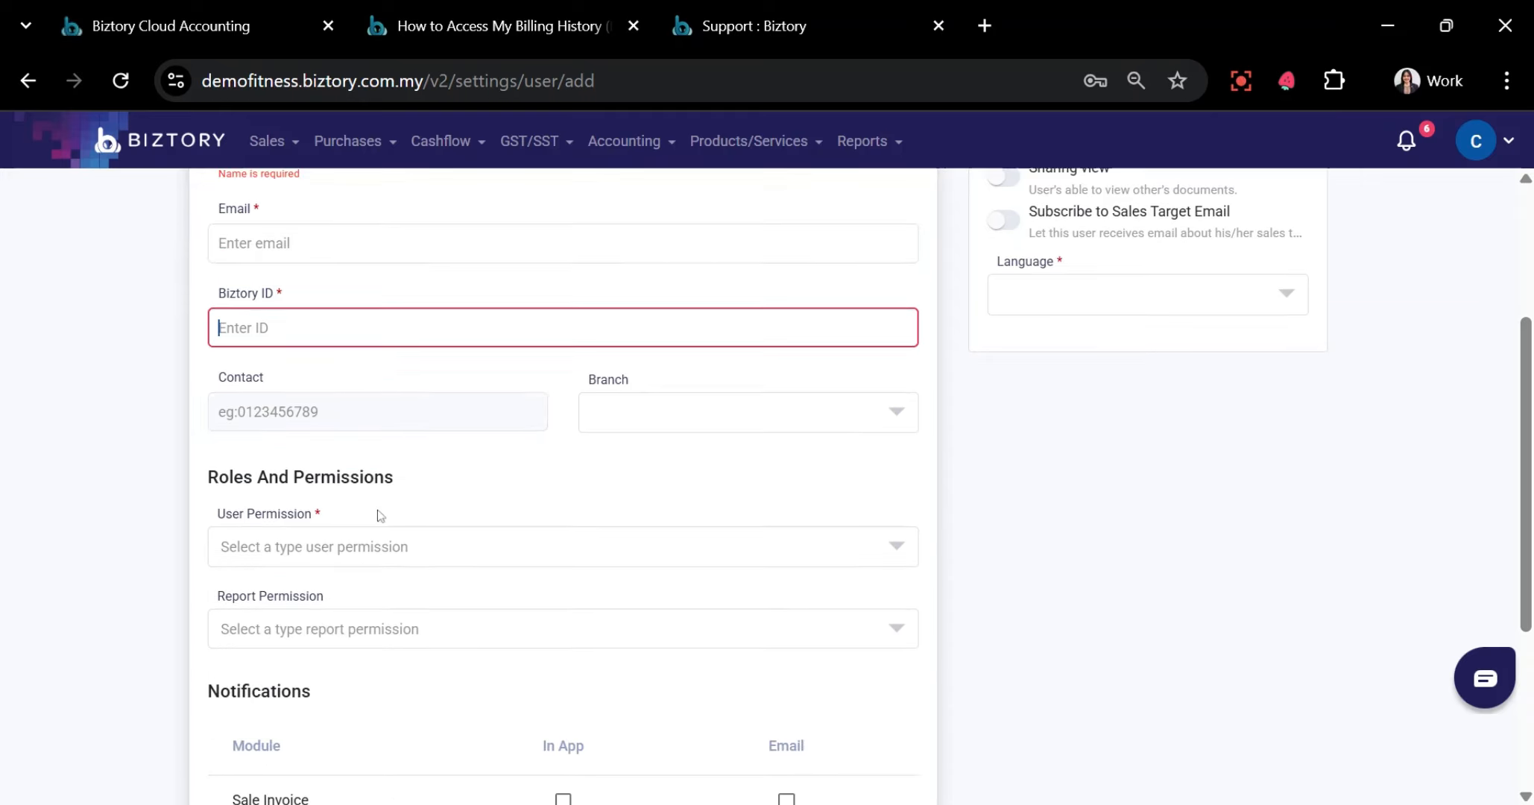
pyautogui.moveTo(213, 522); pyautogui.dragTo(328, 550)
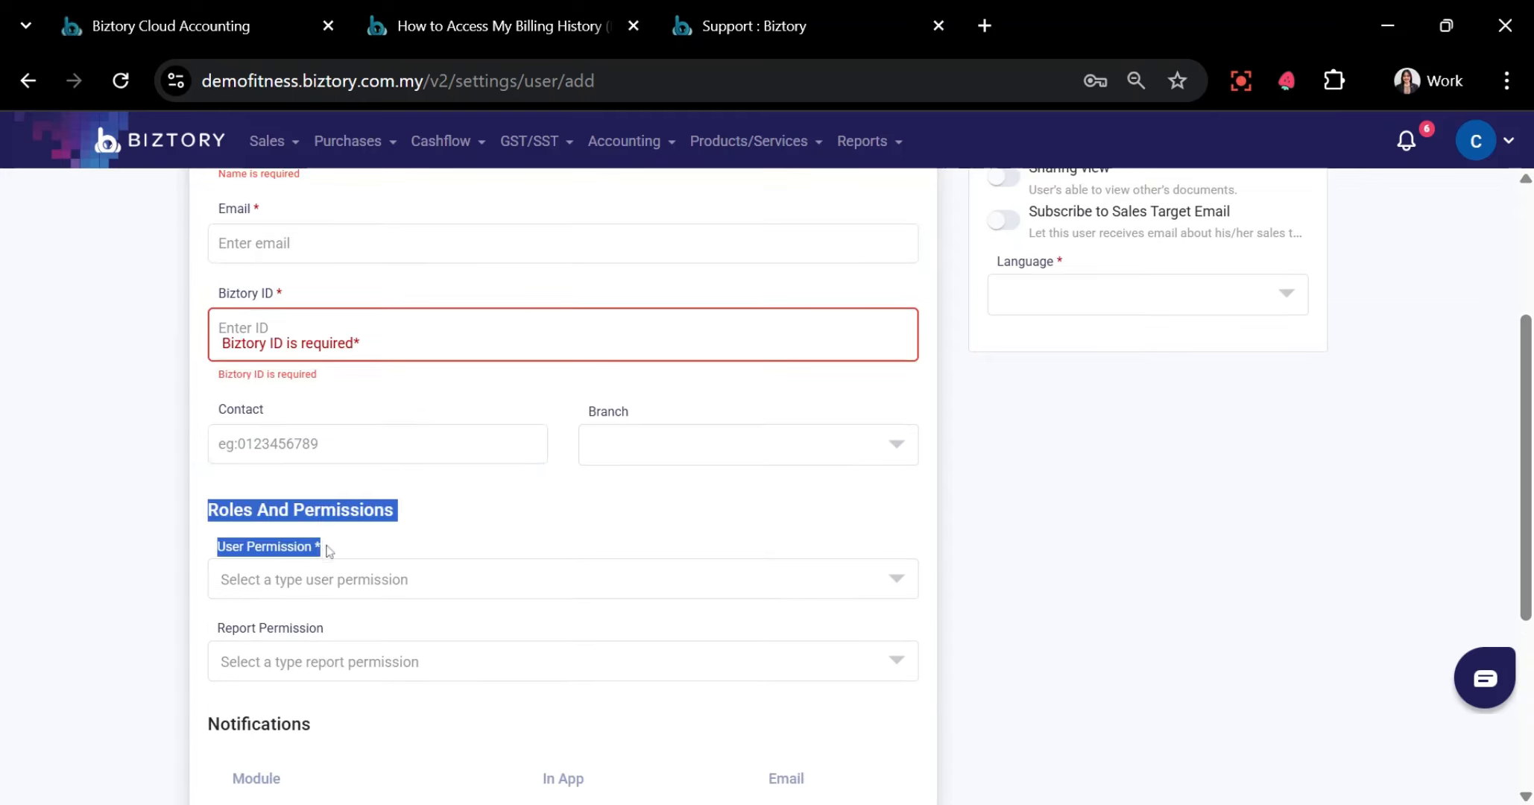
pyautogui.click(332, 542)
pyautogui.scroll(-2, 335, 537)
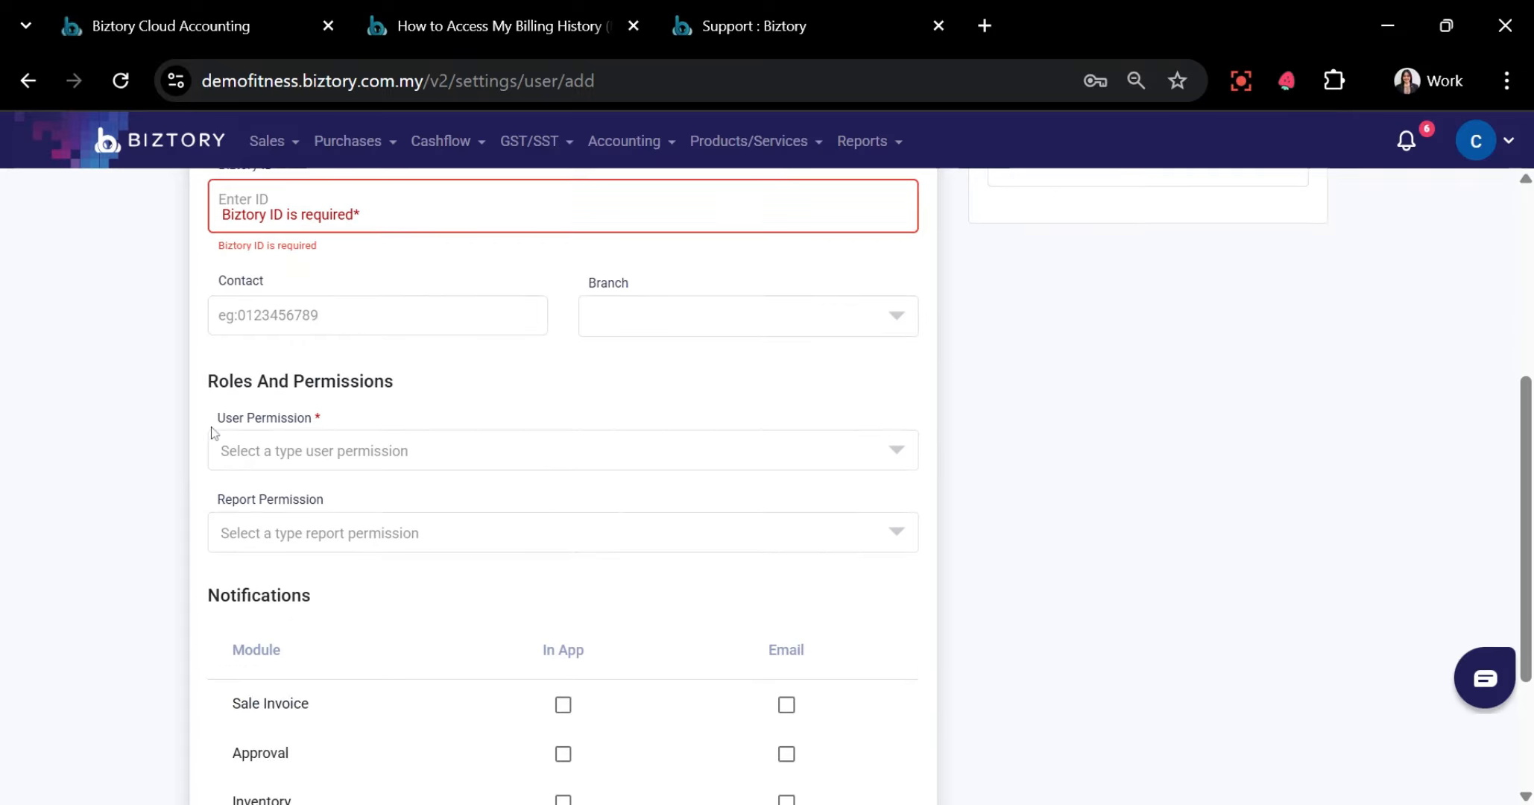
pyautogui.click(440, 452)
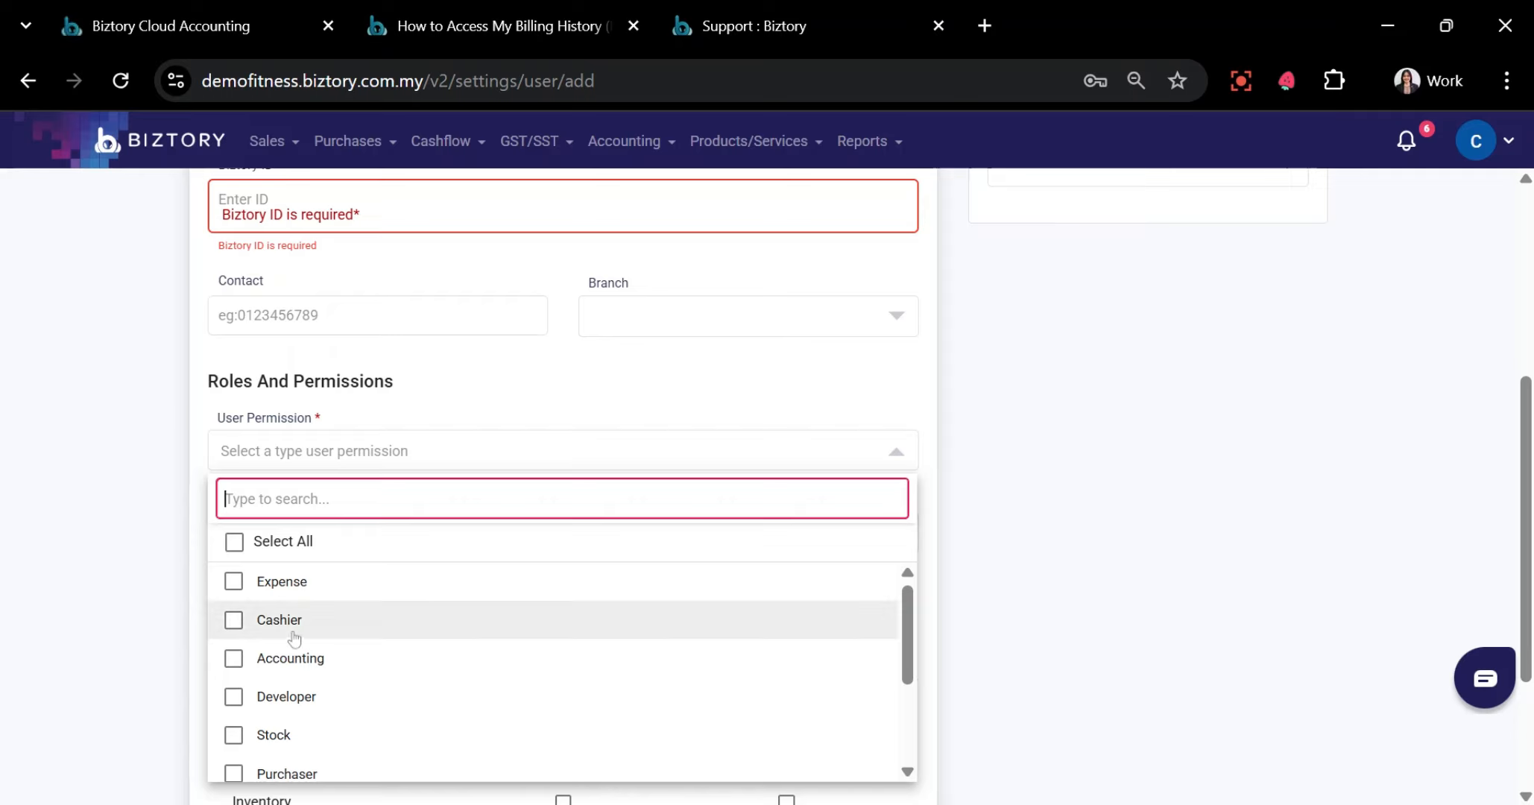
pyautogui.click(234, 581)
pyautogui.click(233, 619)
pyautogui.click(233, 658)
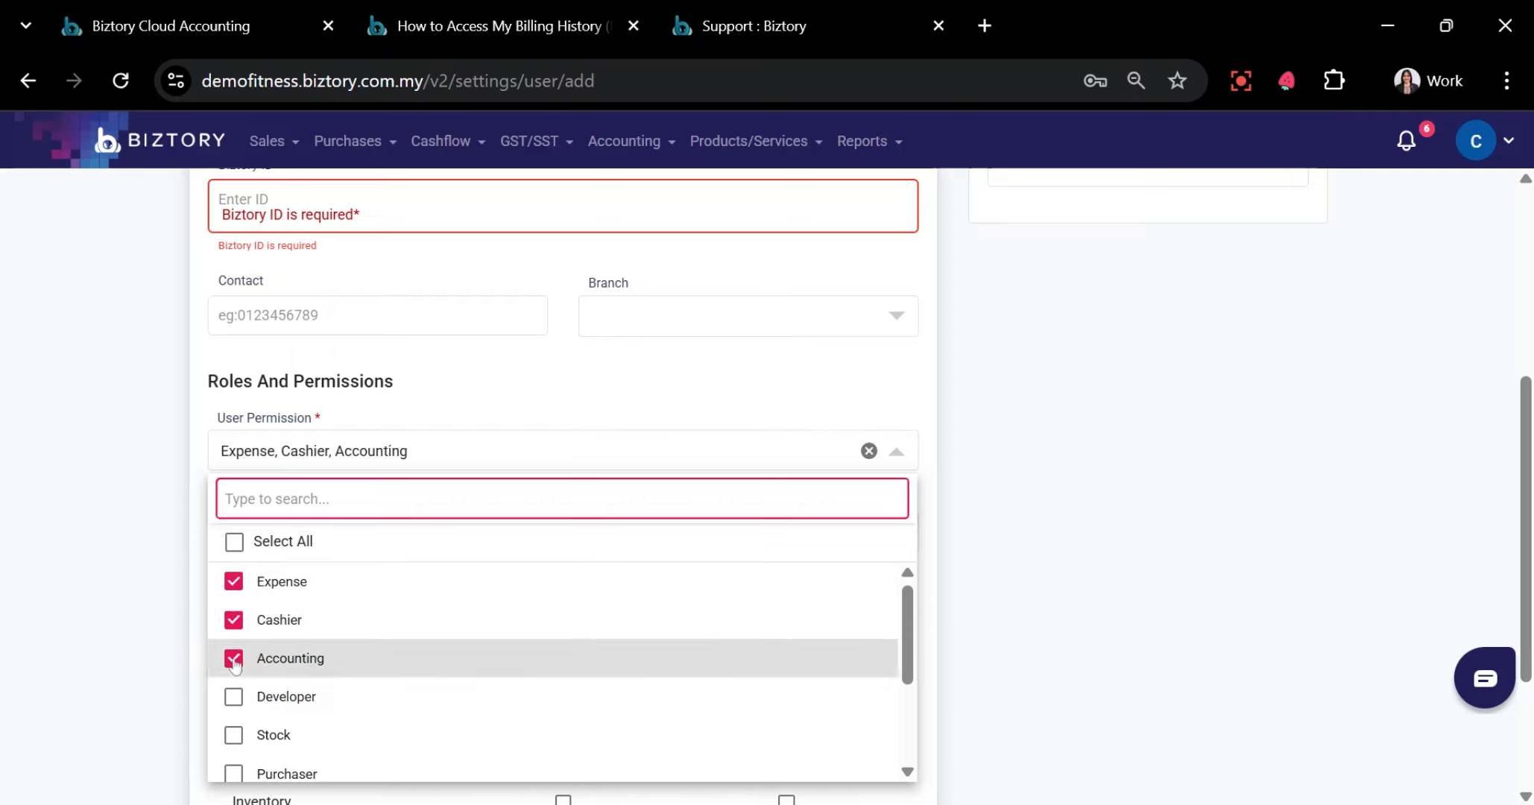
pyautogui.click(234, 696)
pyautogui.click(232, 736)
# Clear all the ticked user permissions again and close the list
pyautogui.click(233, 736)
pyautogui.click(233, 696)
pyautogui.click(233, 658)
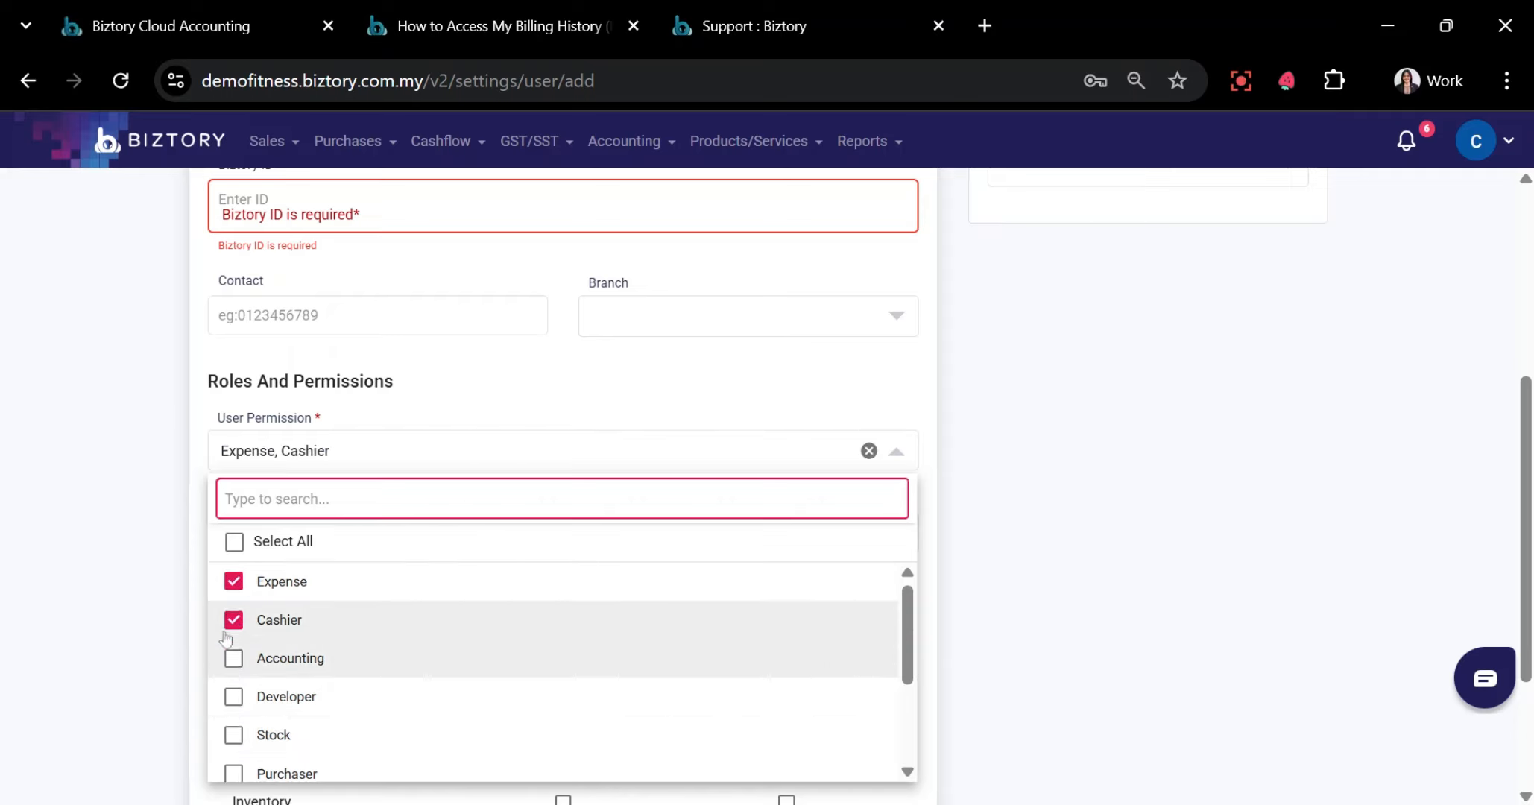
pyautogui.click(234, 619)
pyautogui.click(234, 581)
pyautogui.click(171, 587)
# Review the Report Permission choices and close the list without choosing one
pyautogui.scroll(-2, 171, 587)
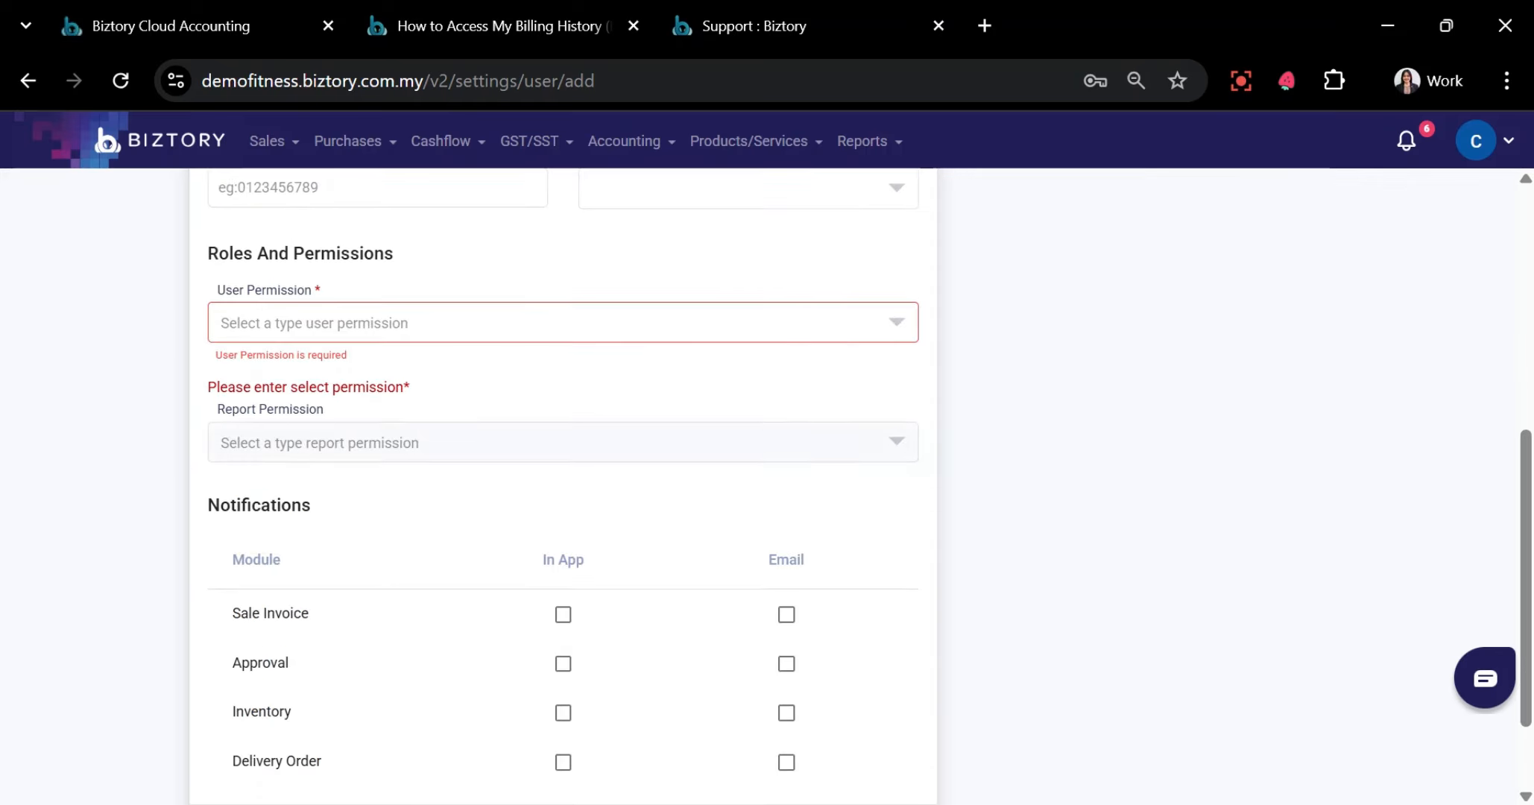
pyautogui.click(889, 448)
pyautogui.scroll(-10, 421, 627)
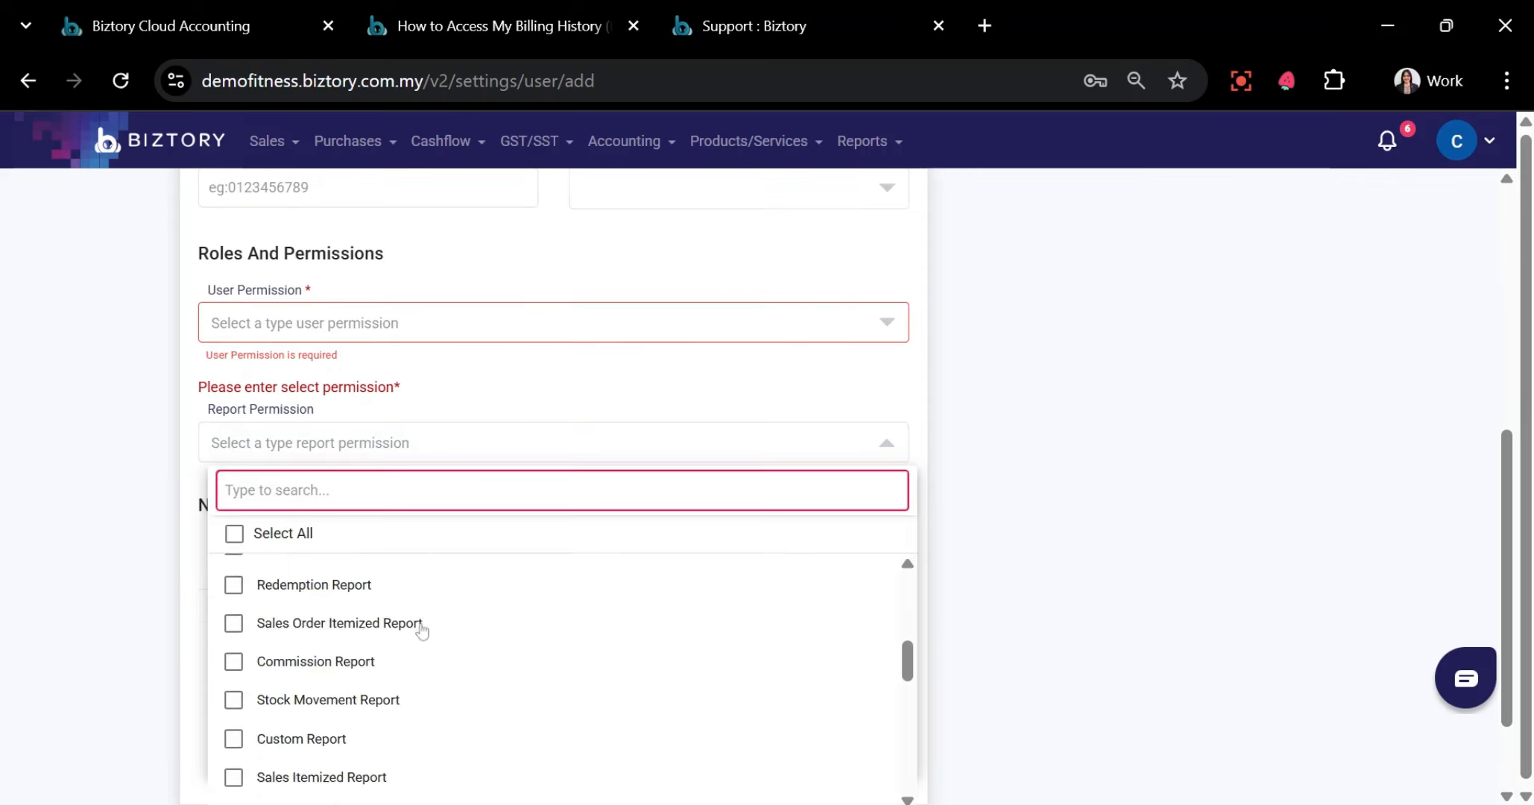
pyautogui.scroll(10, 291, 715)
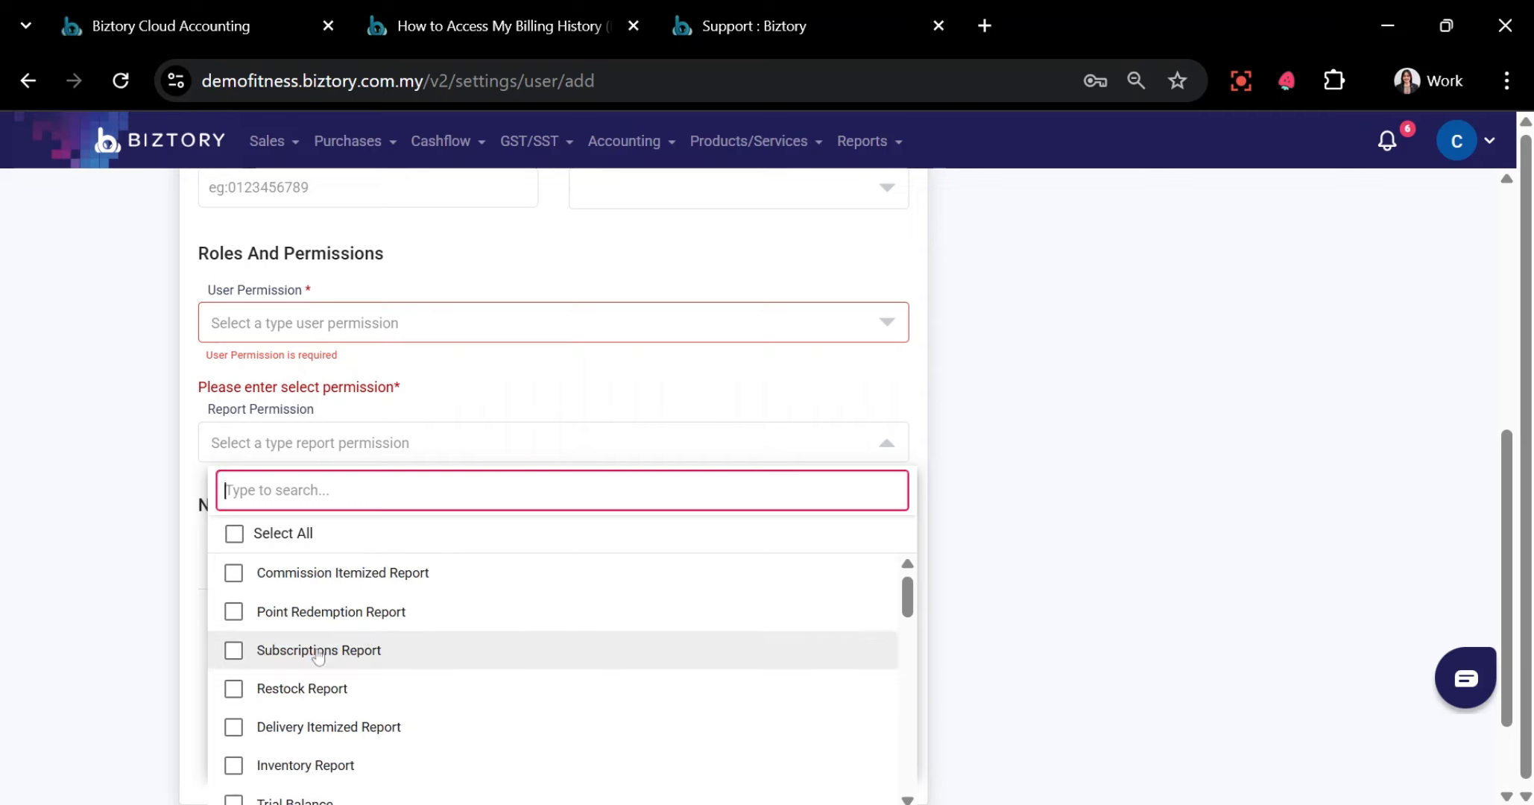
pyautogui.scroll(-10, 370, 627)
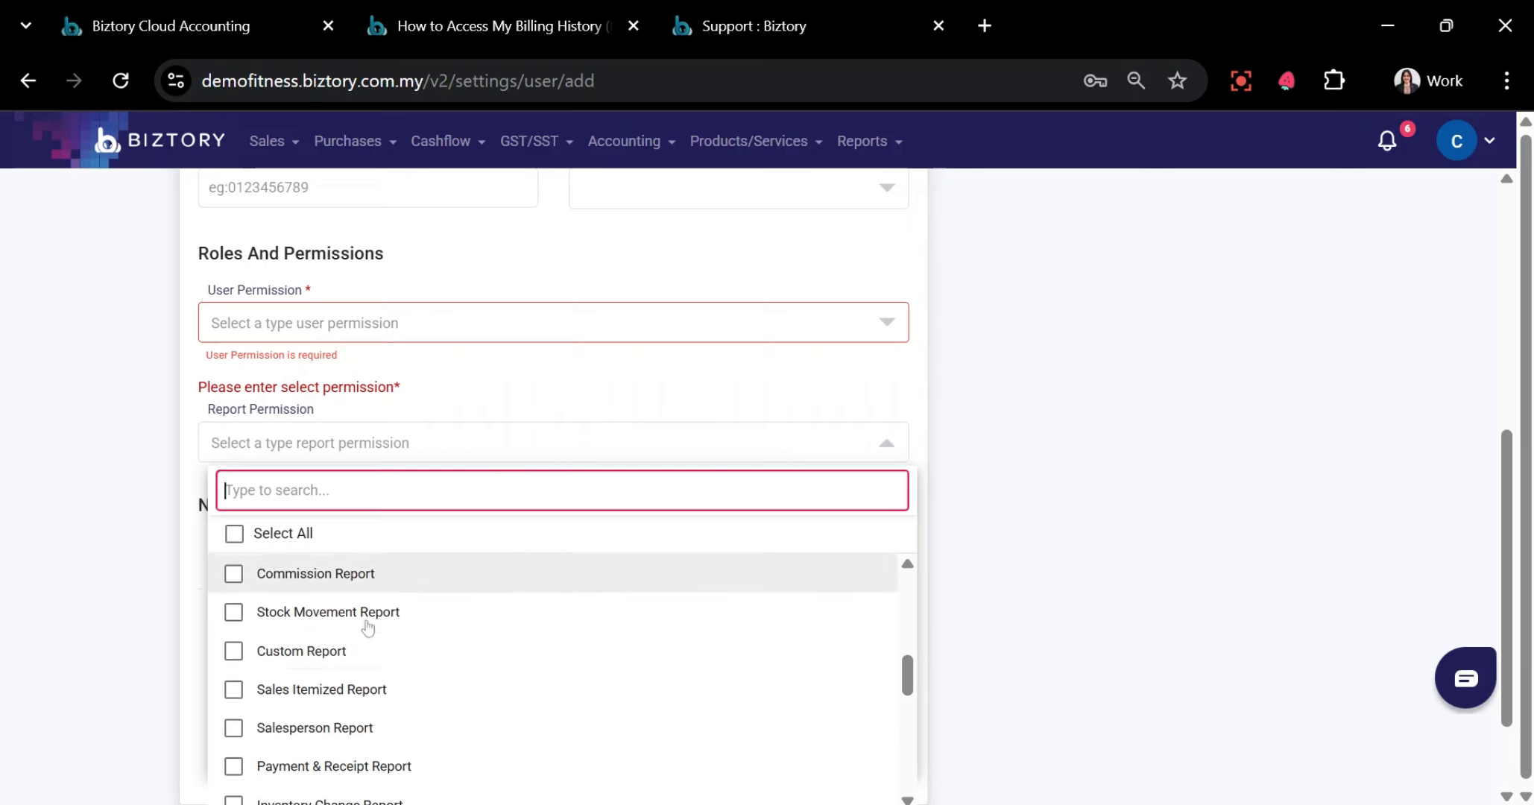
pyautogui.click(13, 543)
# Review the Notifications section of the team member form and the account's recent notifications
pyautogui.scroll(-3, 418, 604)
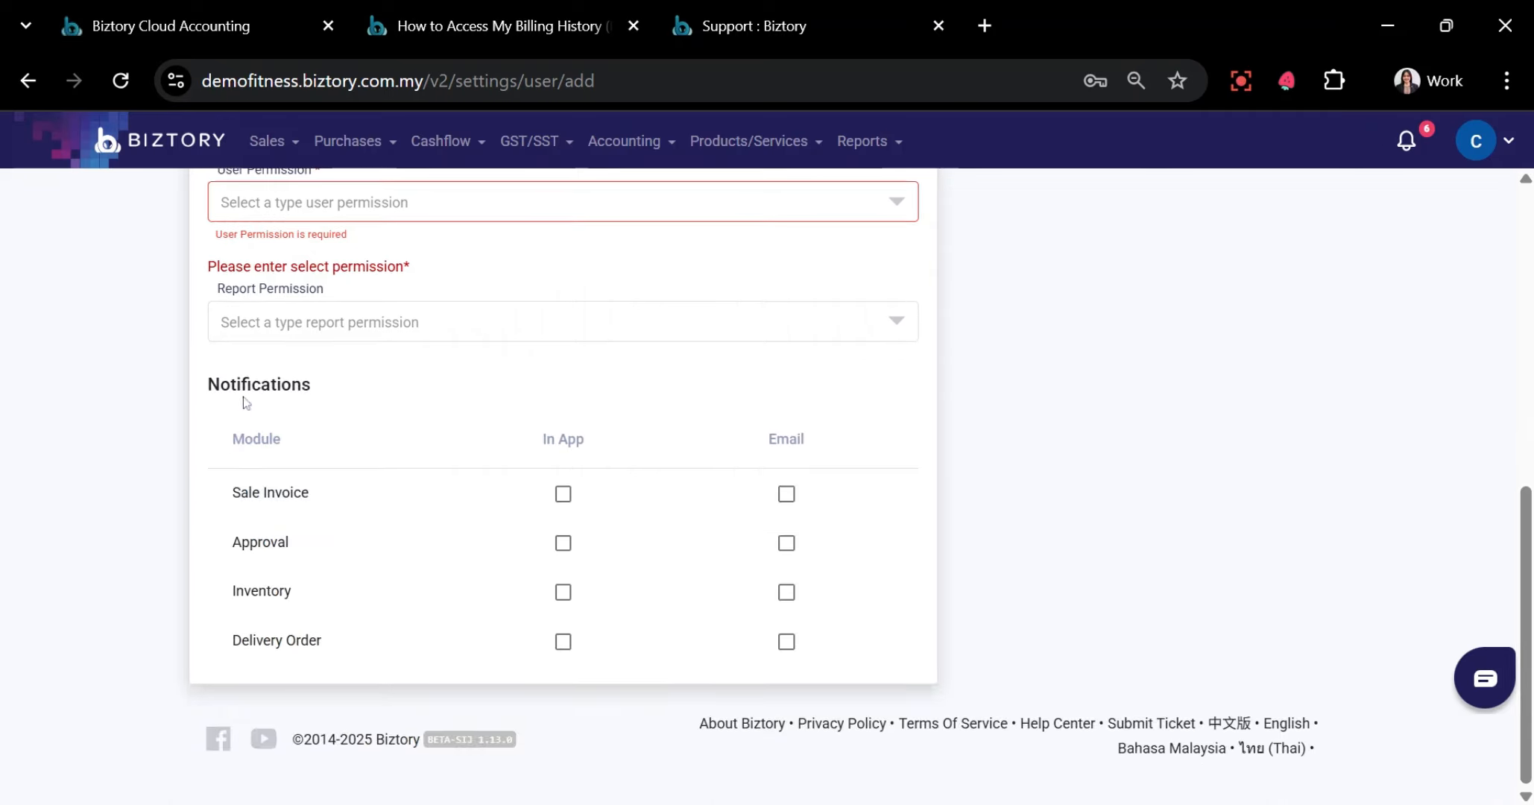
pyautogui.moveTo(209, 385); pyautogui.dragTo(411, 417)
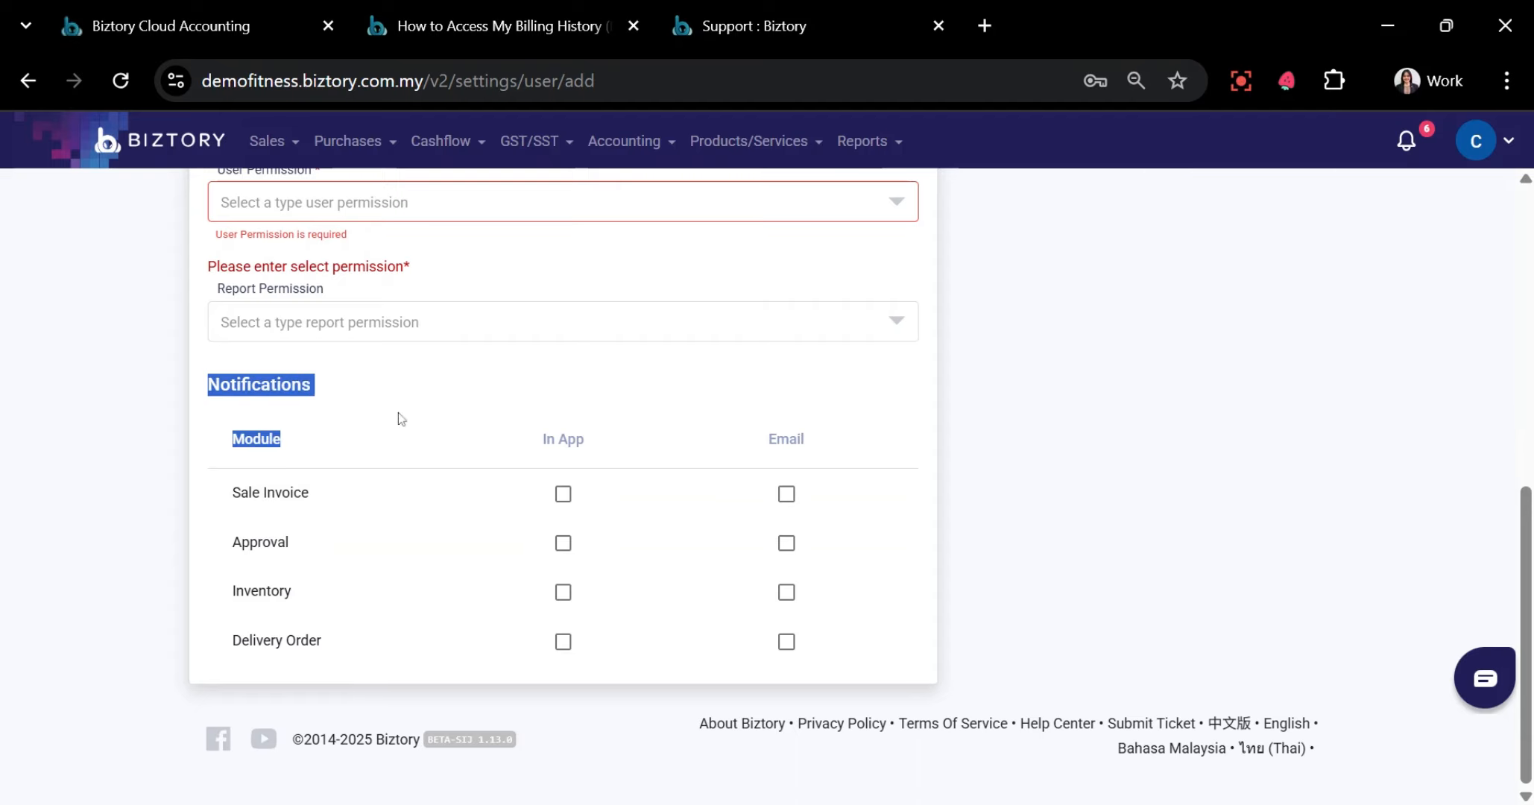
pyautogui.scroll(7, 1106, 615)
pyautogui.scroll(-7, 1075, 599)
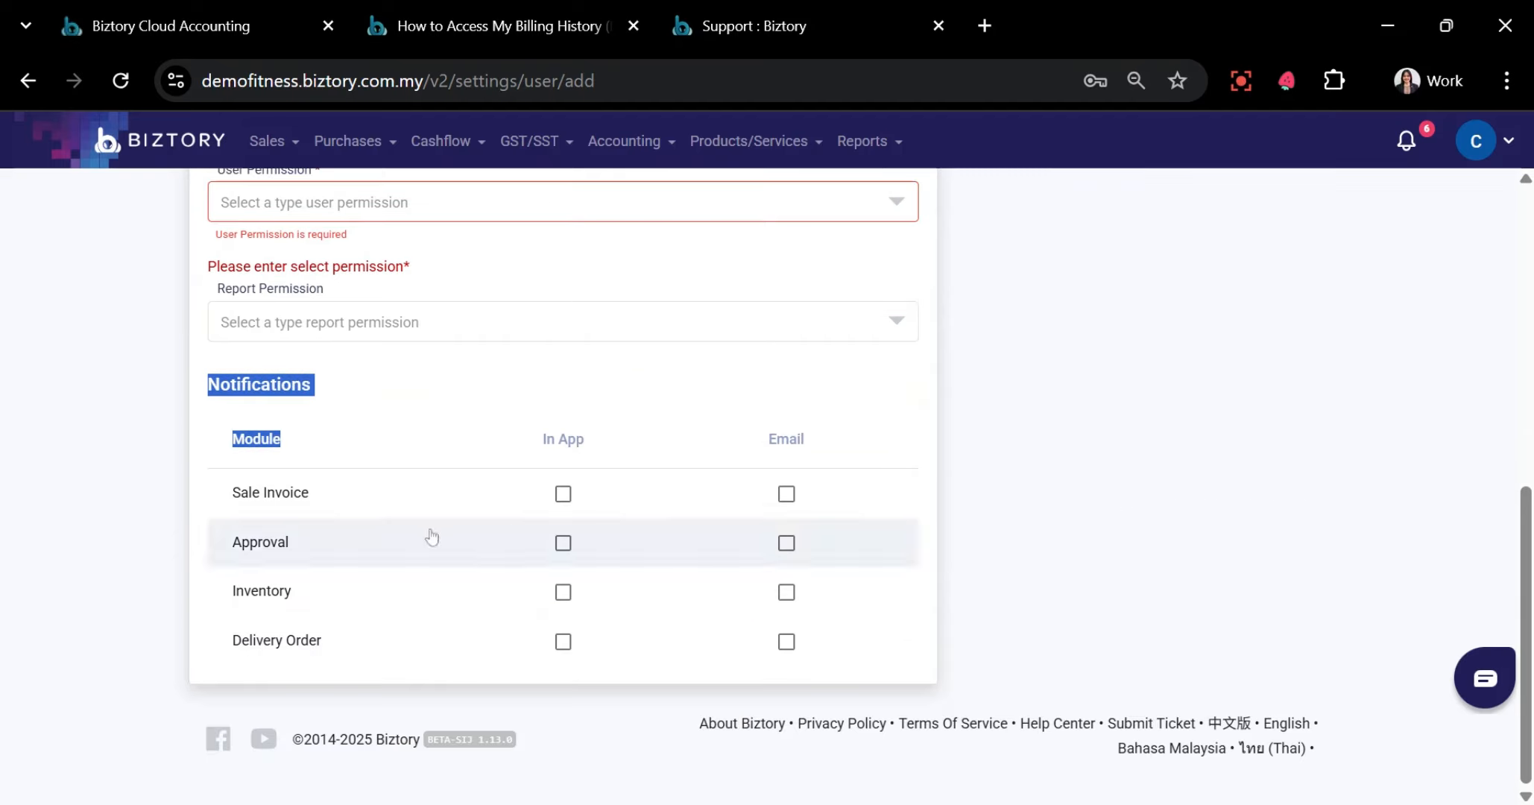
pyautogui.scroll(7, 1175, 442)
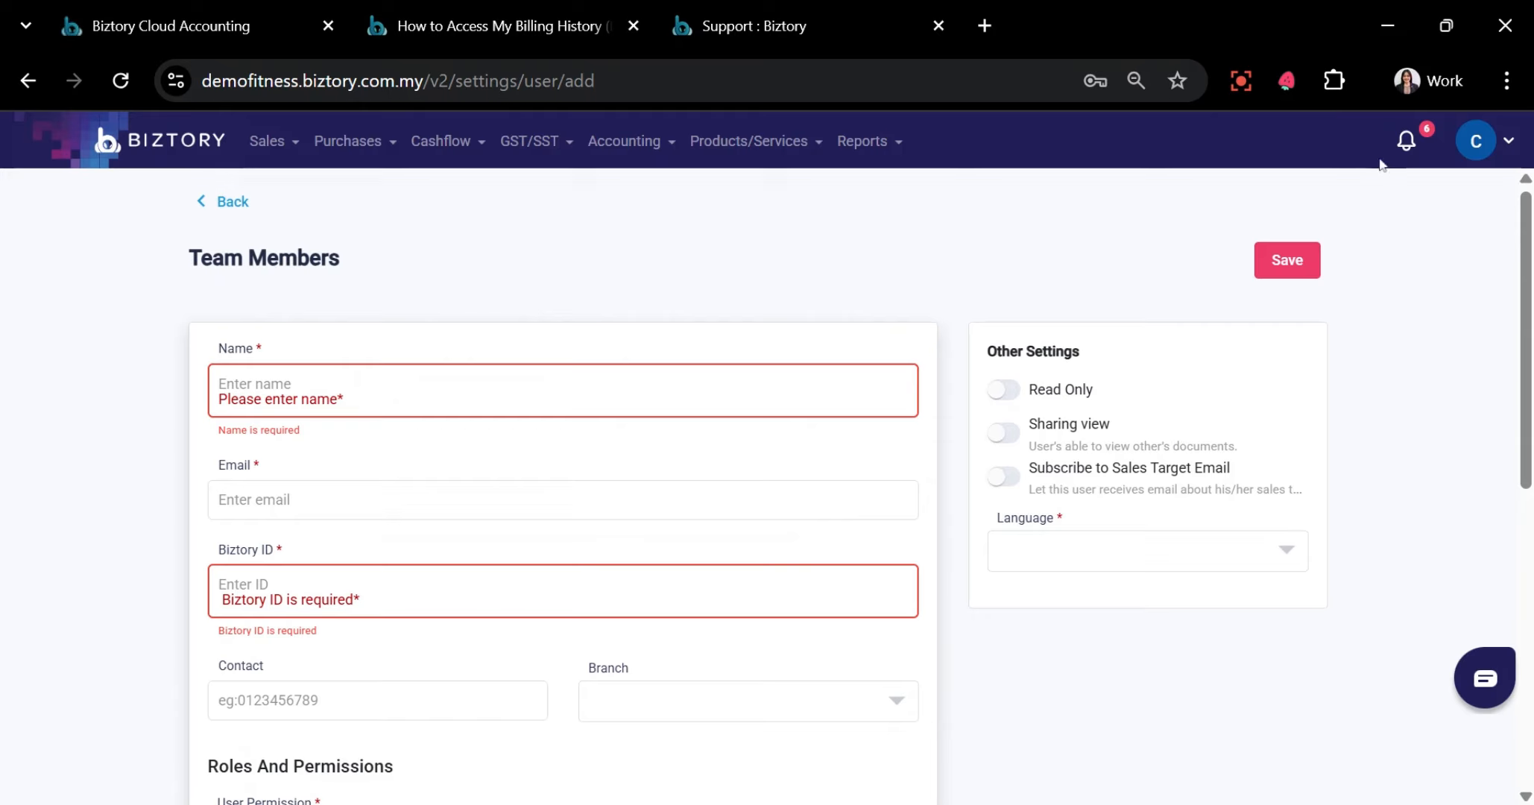
pyautogui.click(1405, 142)
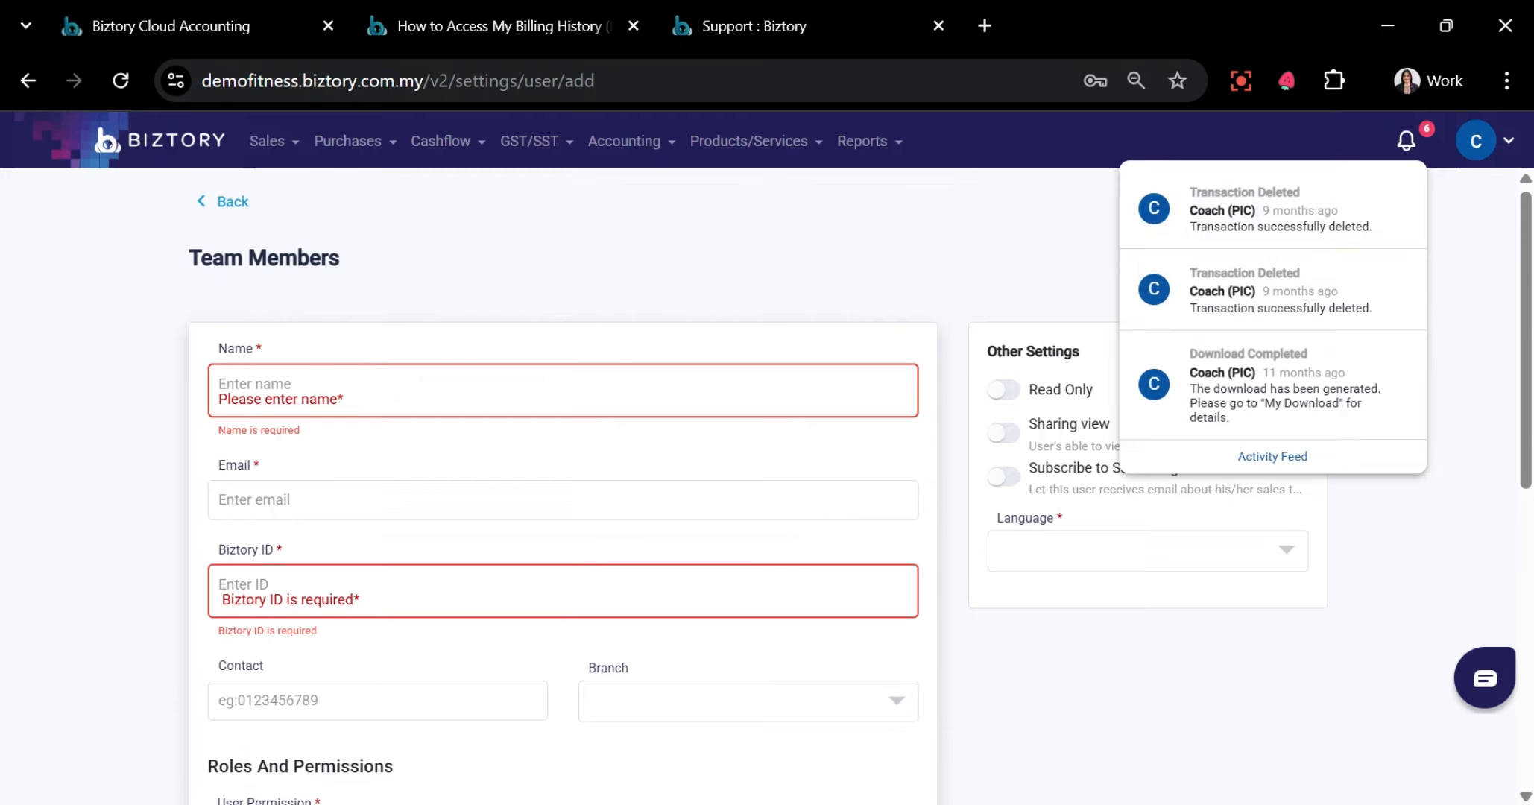
pyautogui.click(861, 273)
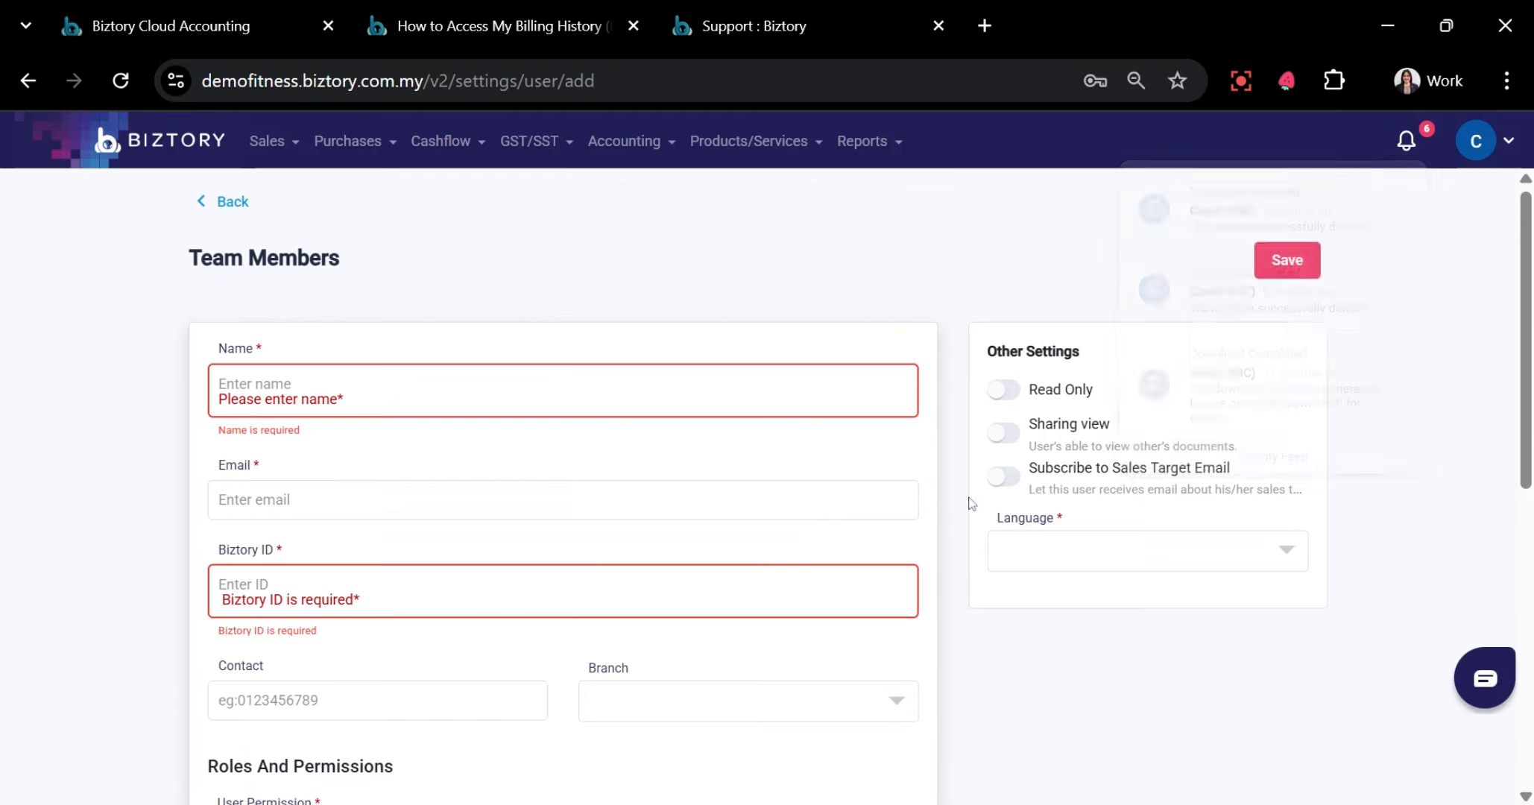
# Enable both In App and Email notifications for the Sale Invoice module
pyautogui.scroll(-7, 970, 504)
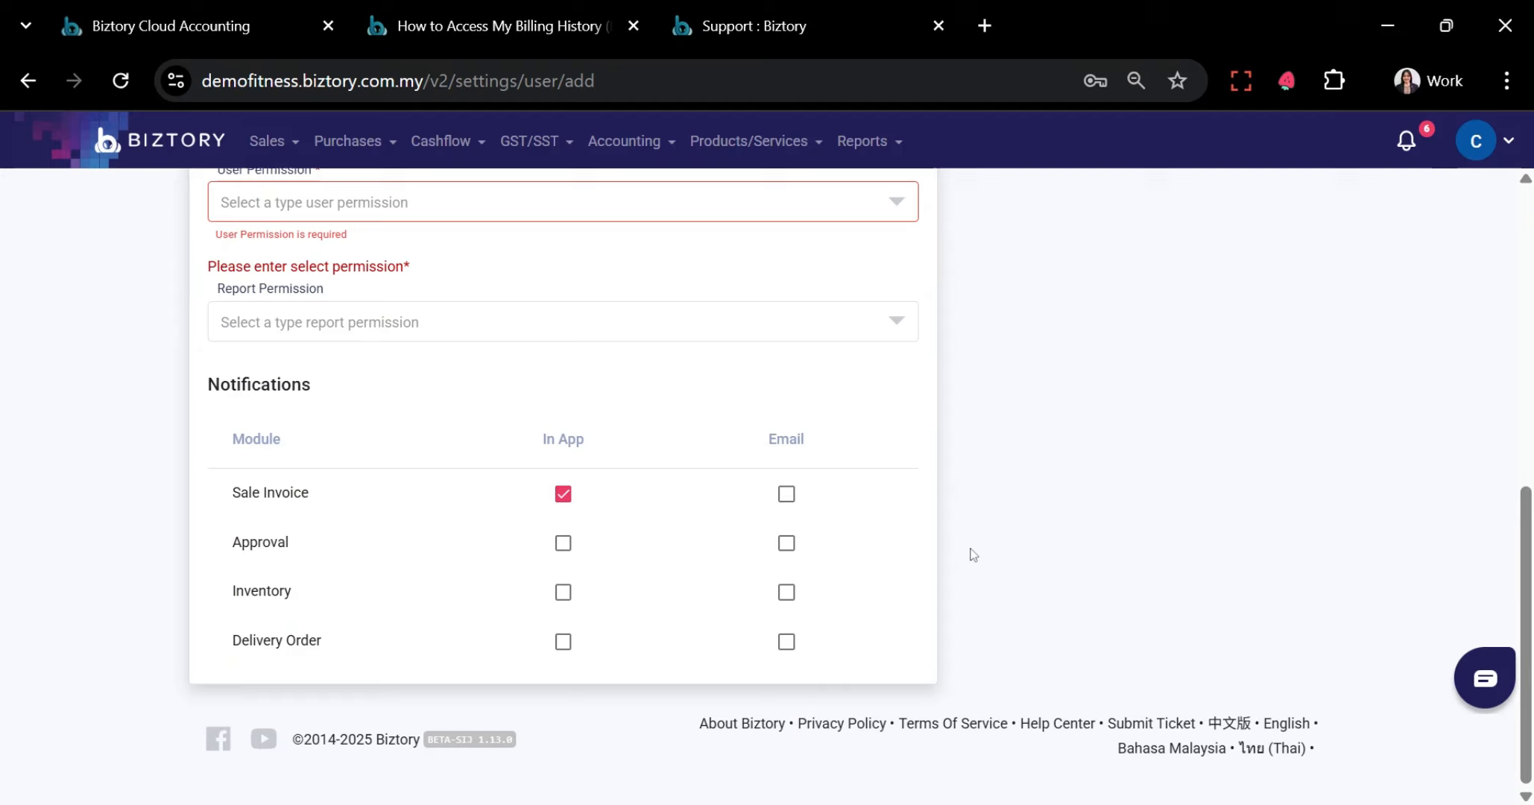
pyautogui.click(788, 495)
# Go through the Read Only, Sharing view and Subscribe to Sales Target Email options and the Language choices, leaving them unset
pyautogui.scroll(8, 1192, 418)
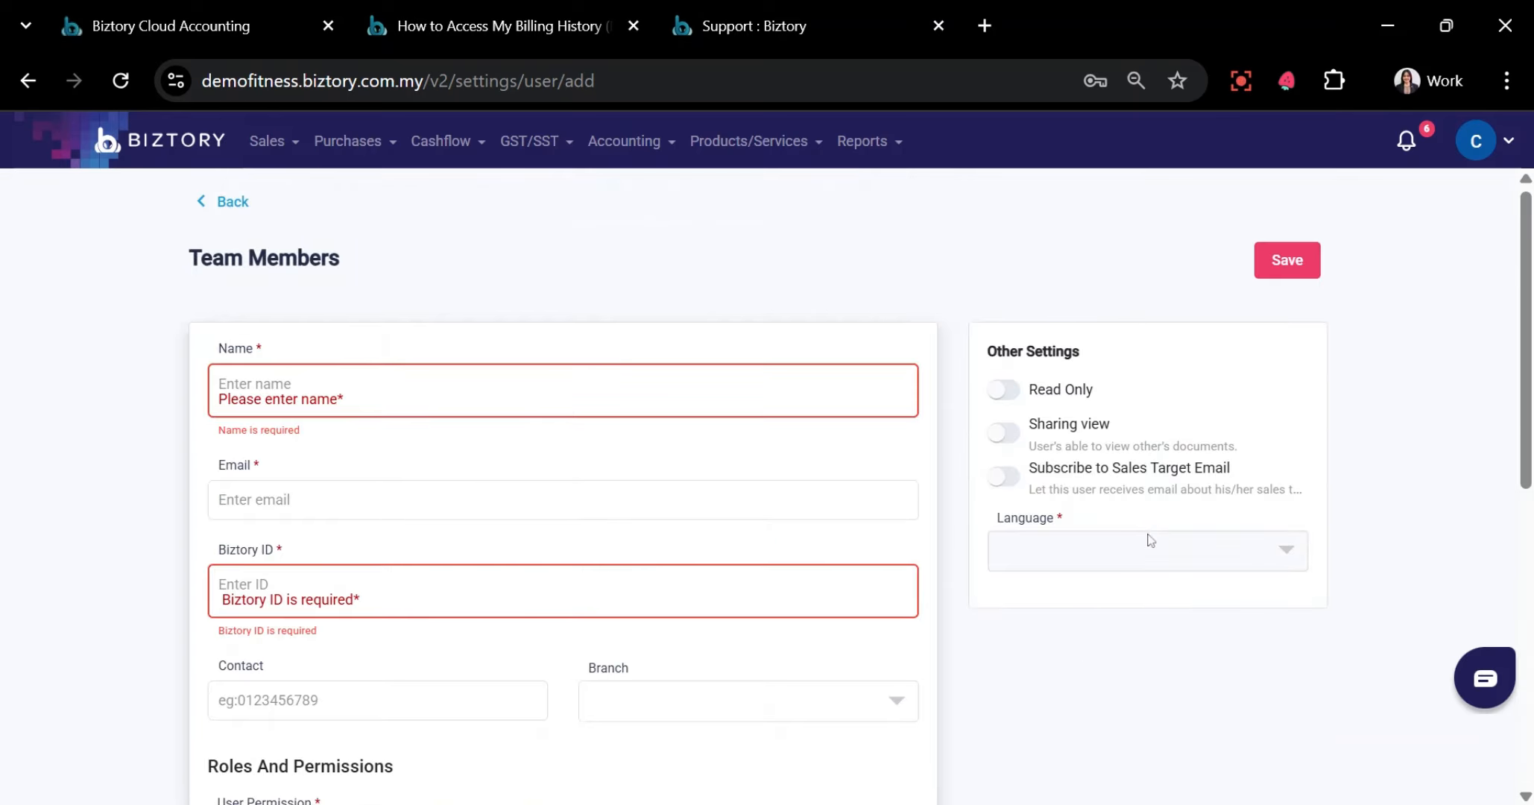
pyautogui.moveTo(172, 261); pyautogui.dragTo(489, 267)
pyautogui.click(1039, 427)
pyautogui.click(1036, 396)
pyautogui.click(1037, 396)
pyautogui.click(1047, 446)
pyautogui.click(1014, 434)
pyautogui.click(1193, 477)
pyautogui.click(1098, 479)
pyautogui.click(1250, 563)
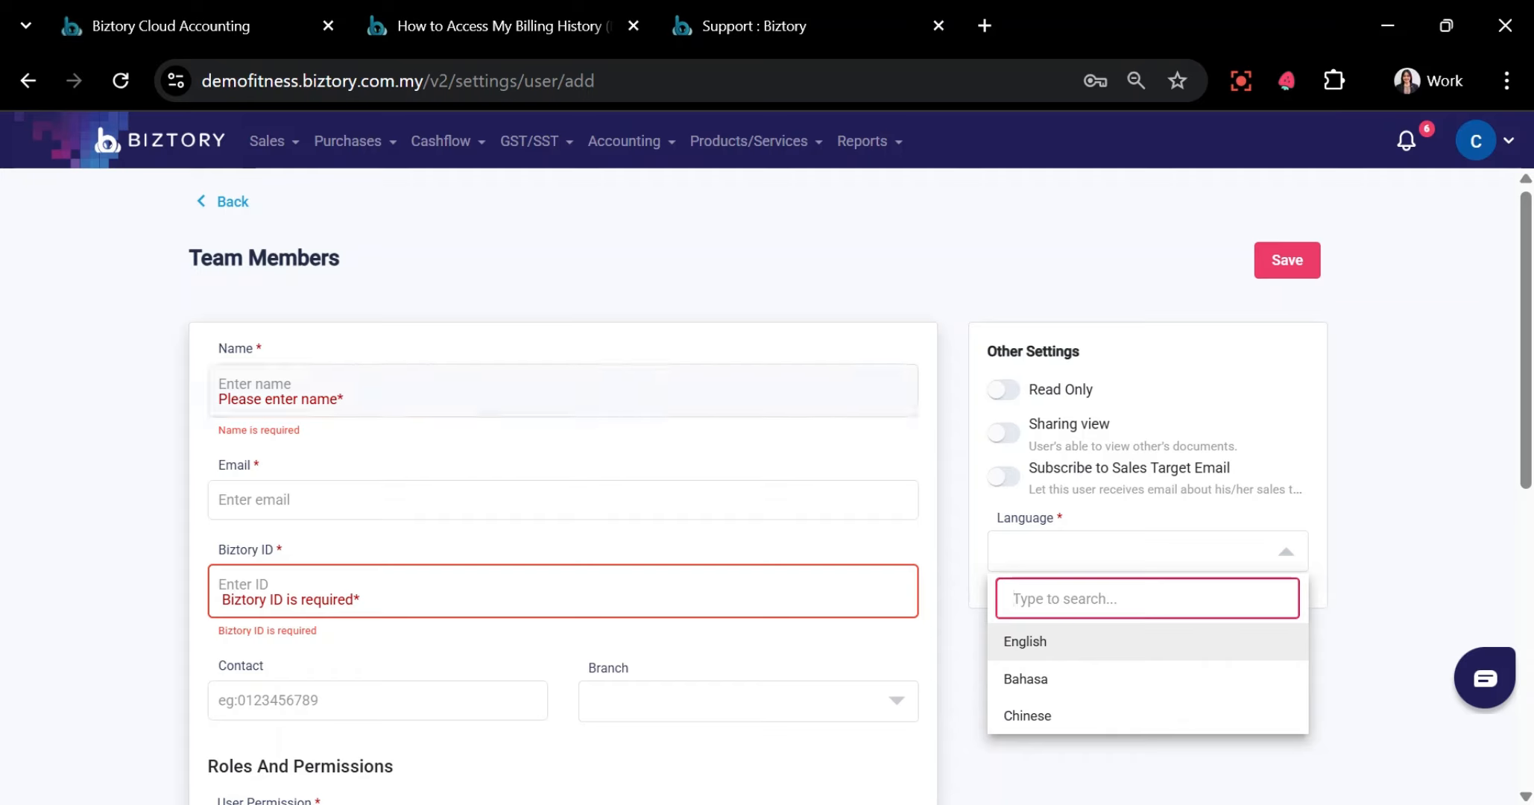
pyautogui.click(195, 223)
# Review the full list of User Permission roles and close it without choosing one
pyautogui.scroll(-4, 329, 285)
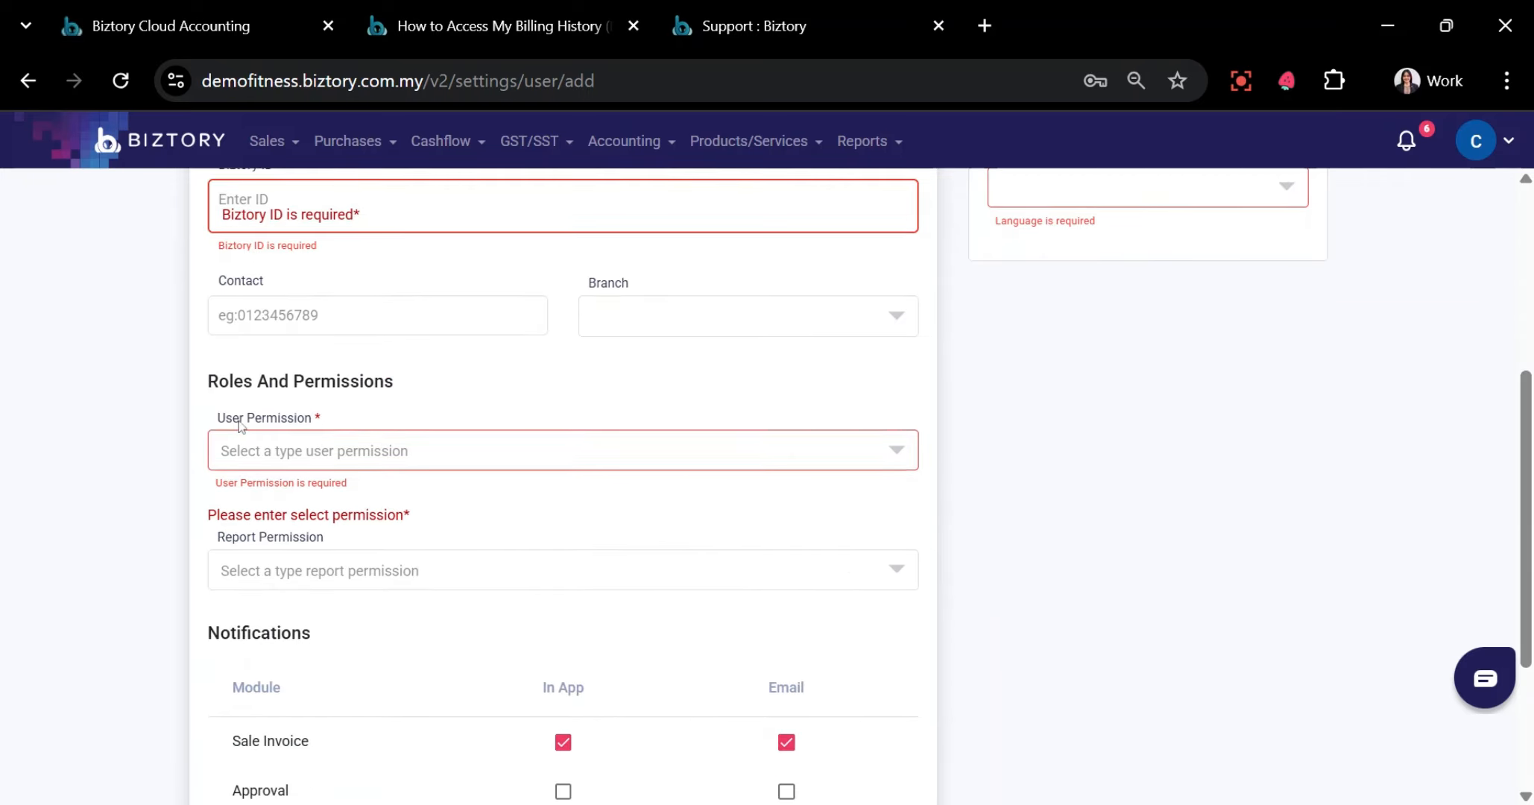
pyautogui.moveTo(218, 420); pyautogui.dragTo(294, 430)
pyautogui.click(336, 451)
pyautogui.scroll(-3, 386, 661)
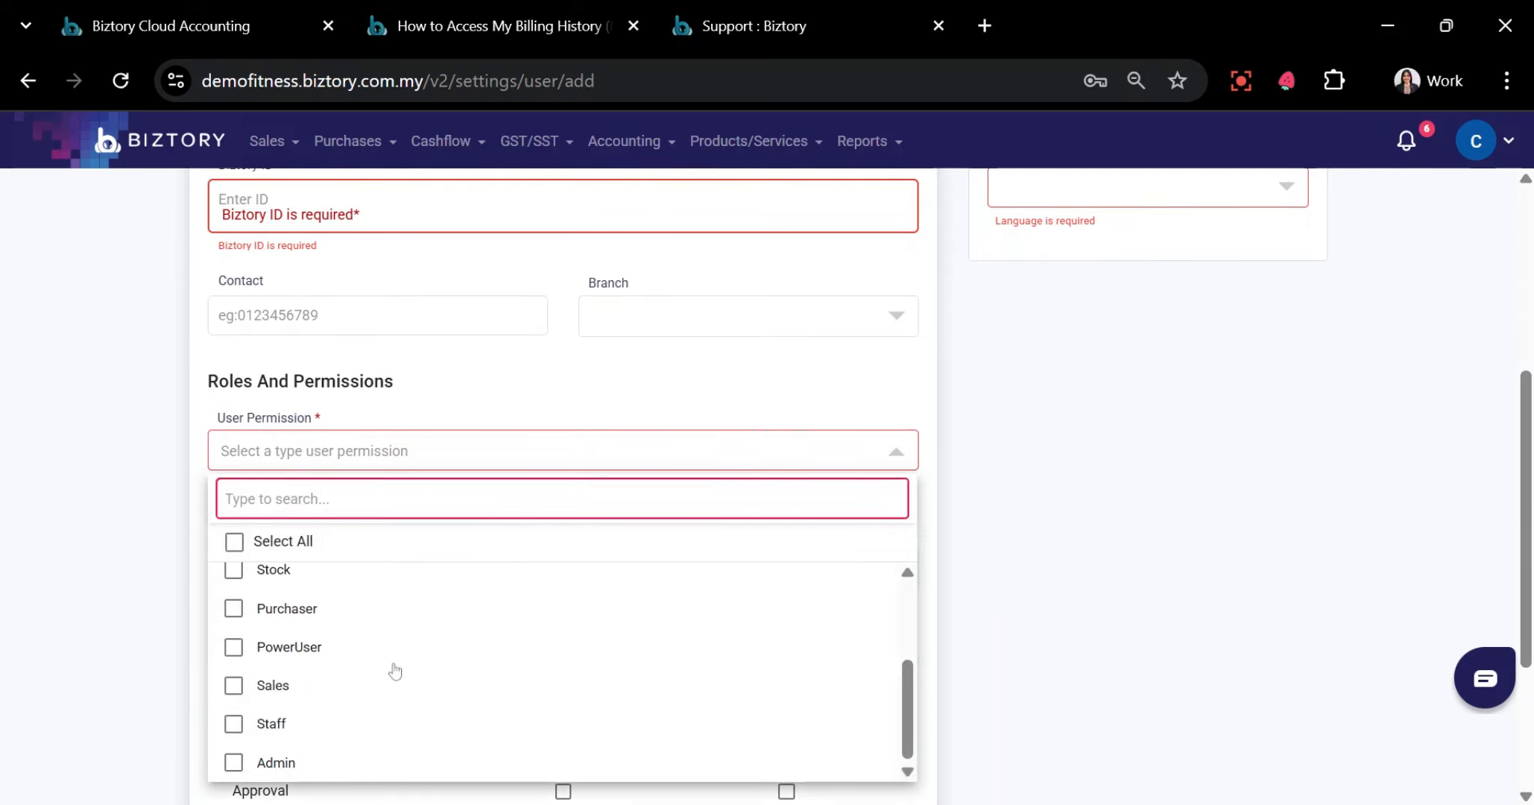
pyautogui.scroll(3, 394, 668)
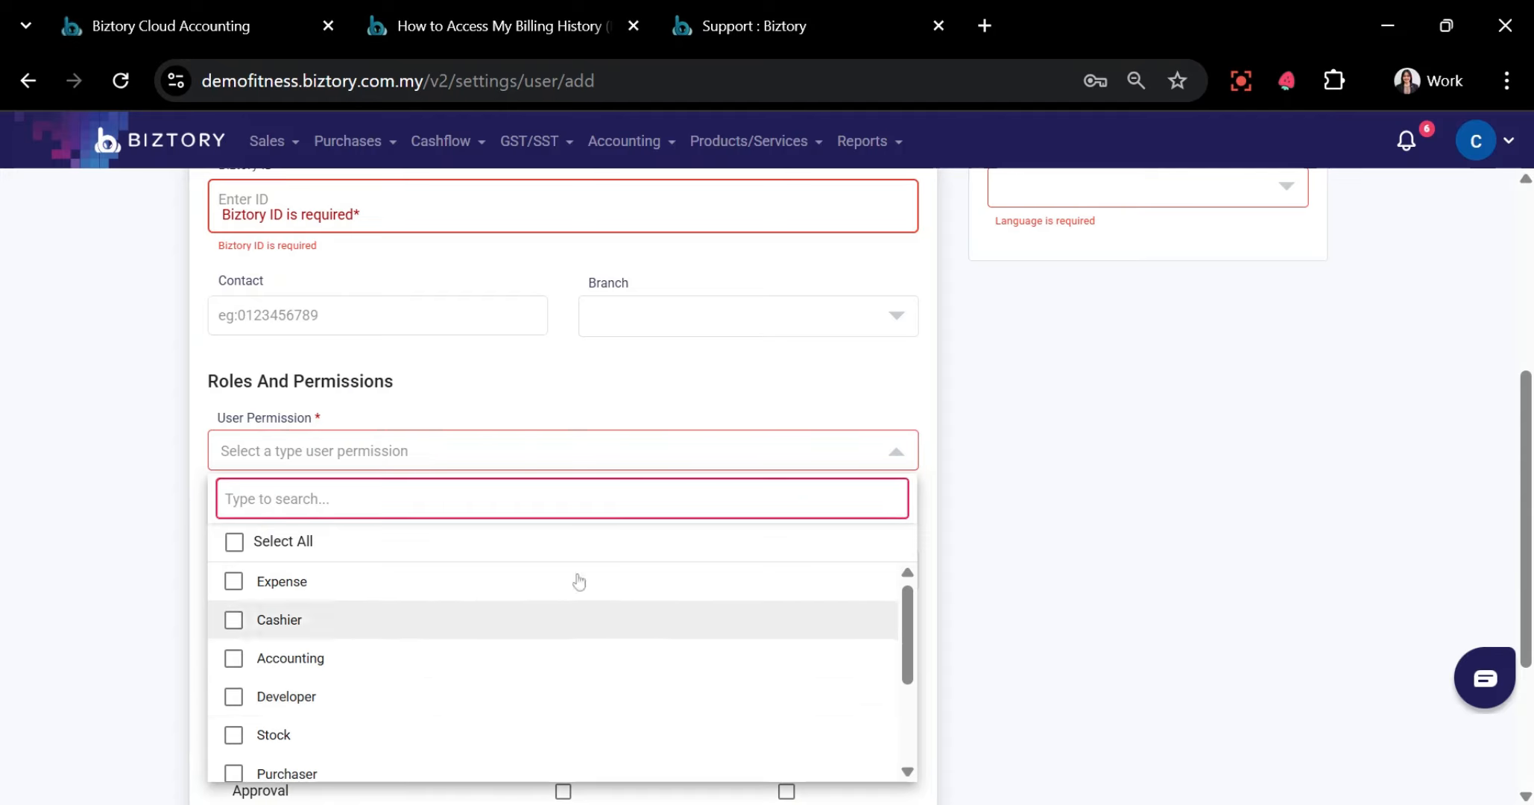
pyautogui.click(1115, 532)
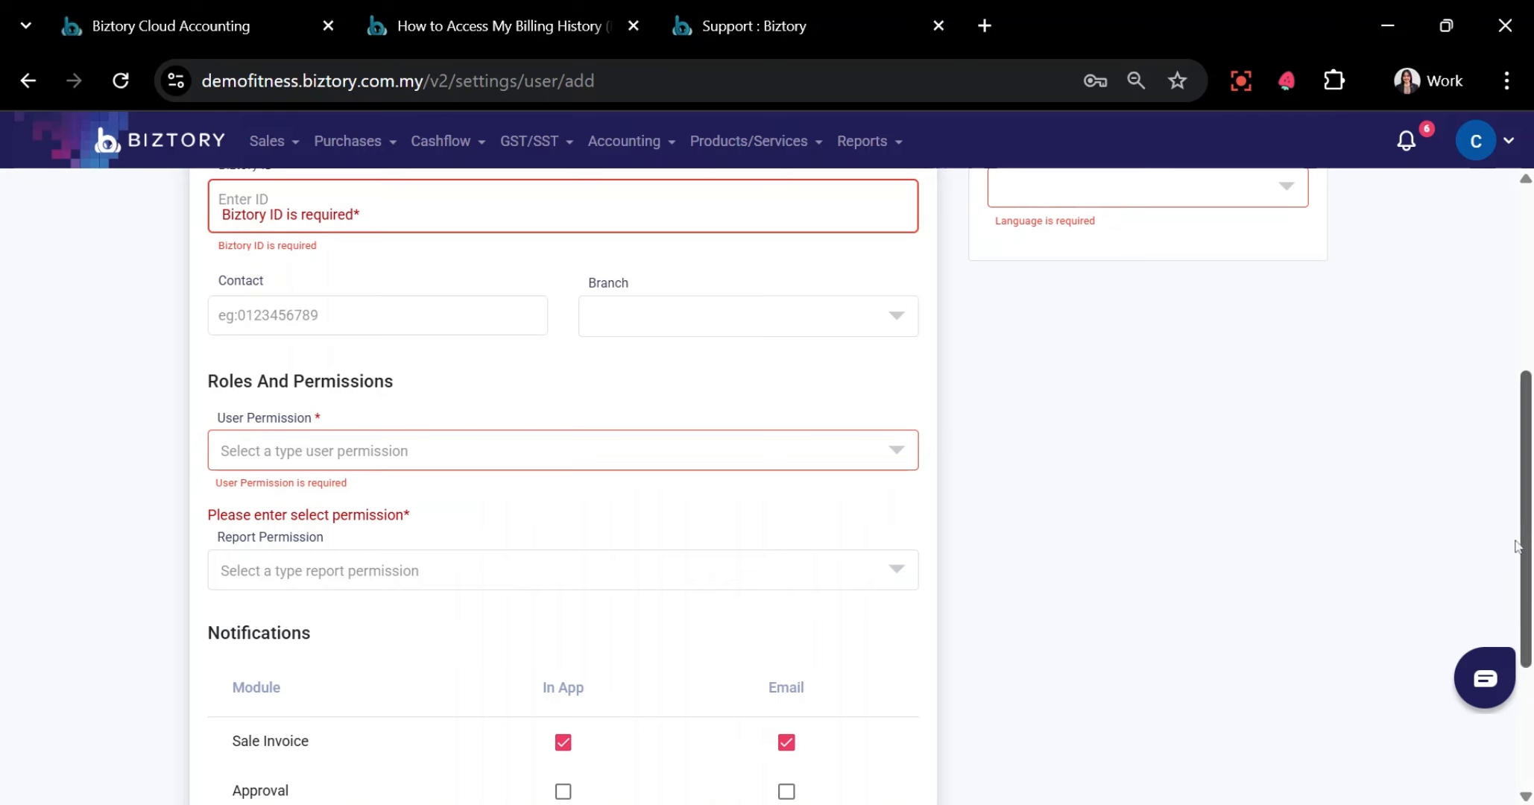
# Open the company's Roles and Permission page and look through the existing roles
pyautogui.scroll(5, 1351, 477)
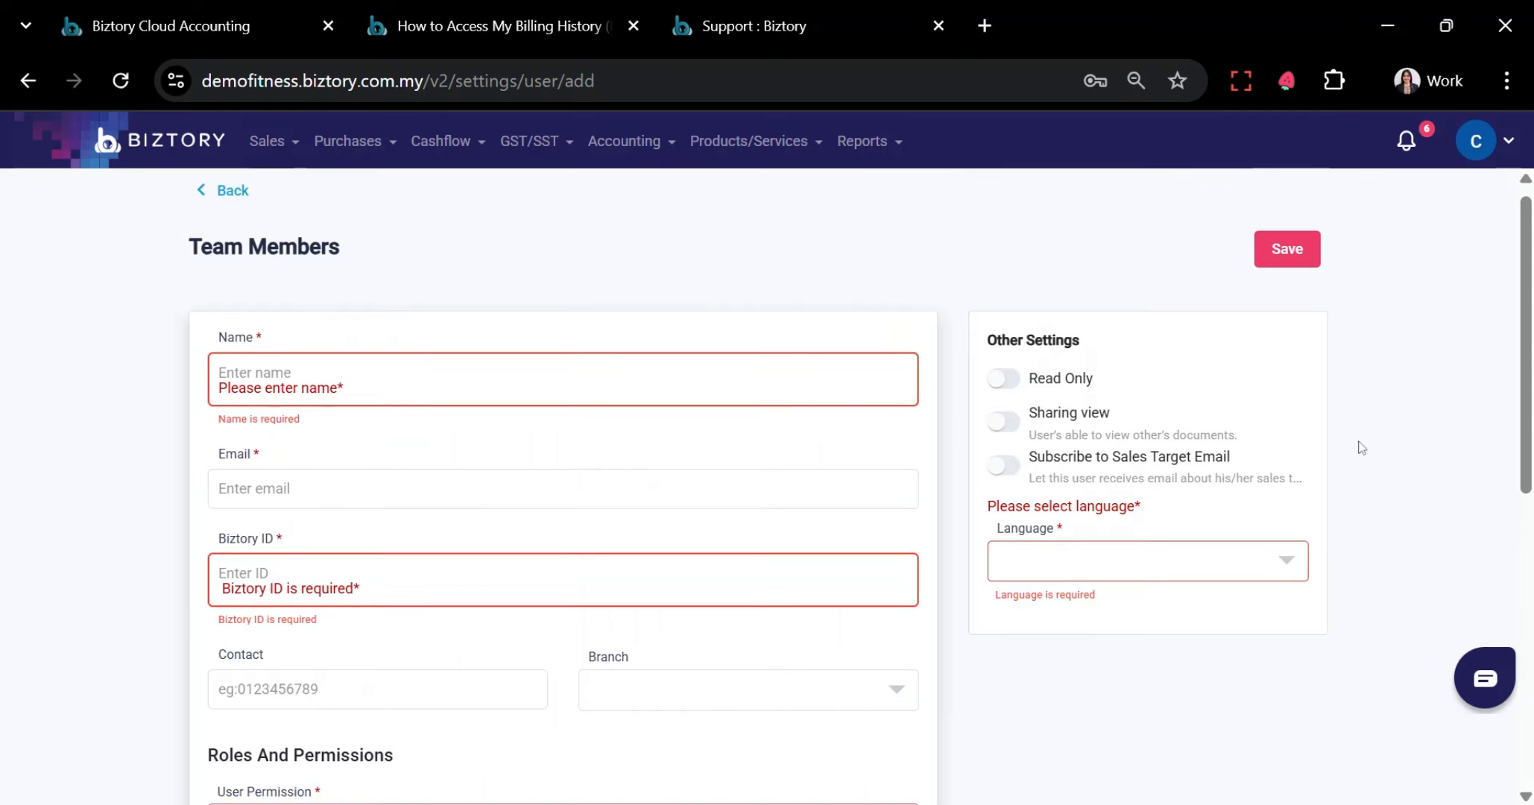
pyautogui.click(1487, 140)
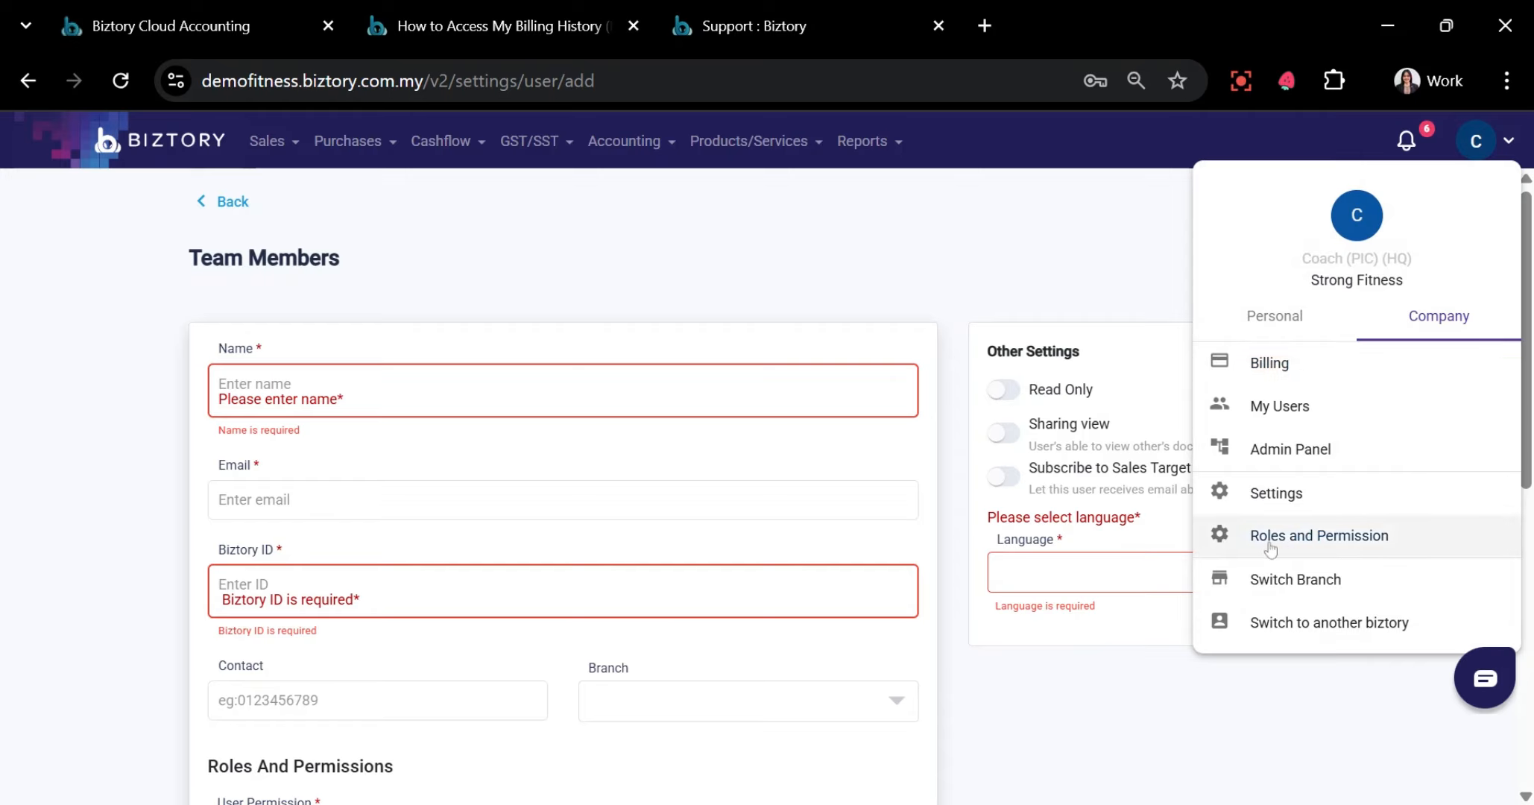
pyautogui.click(1375, 545)
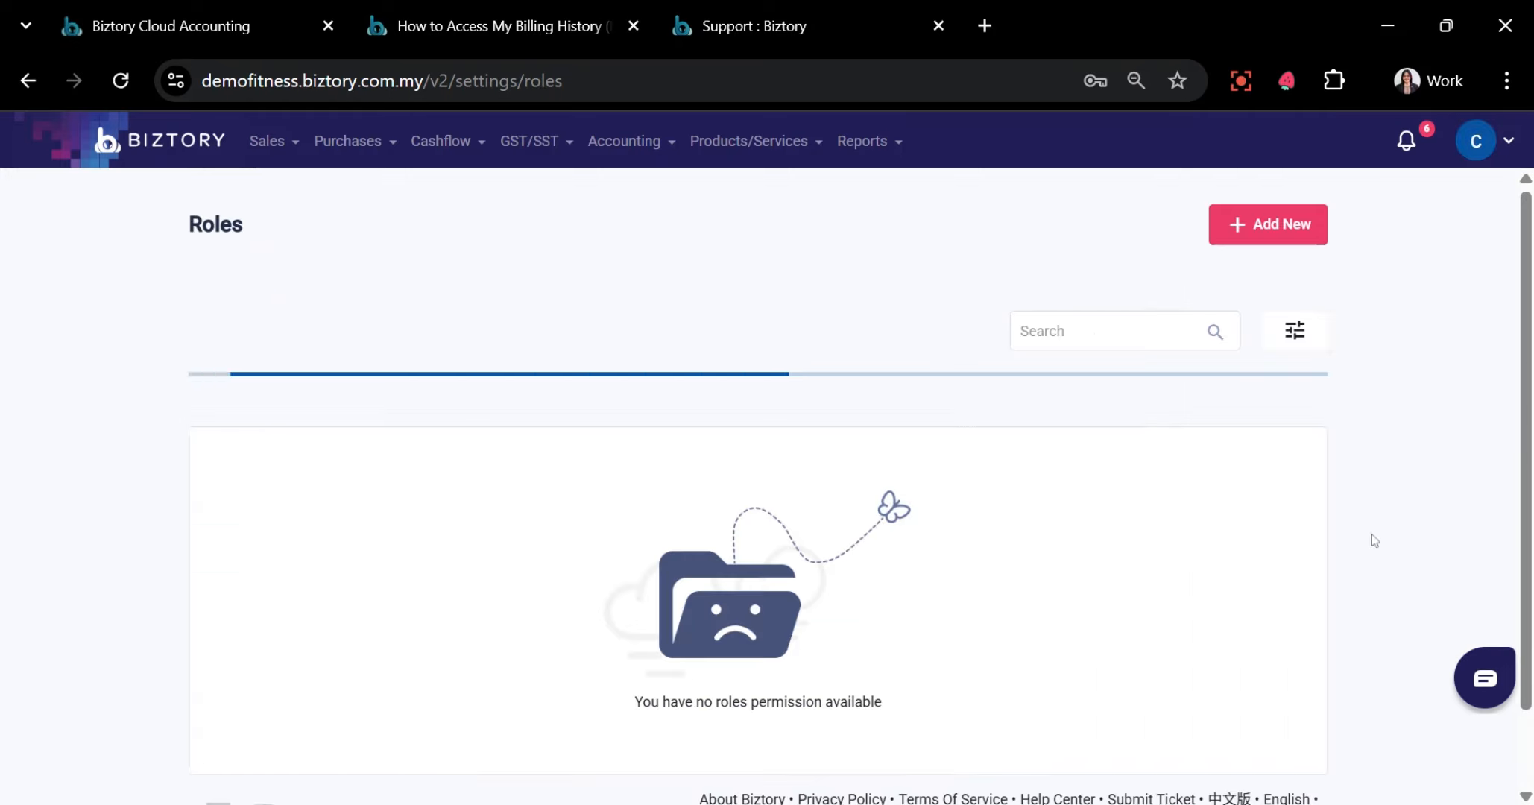
pyautogui.scroll(-6, 866, 538)
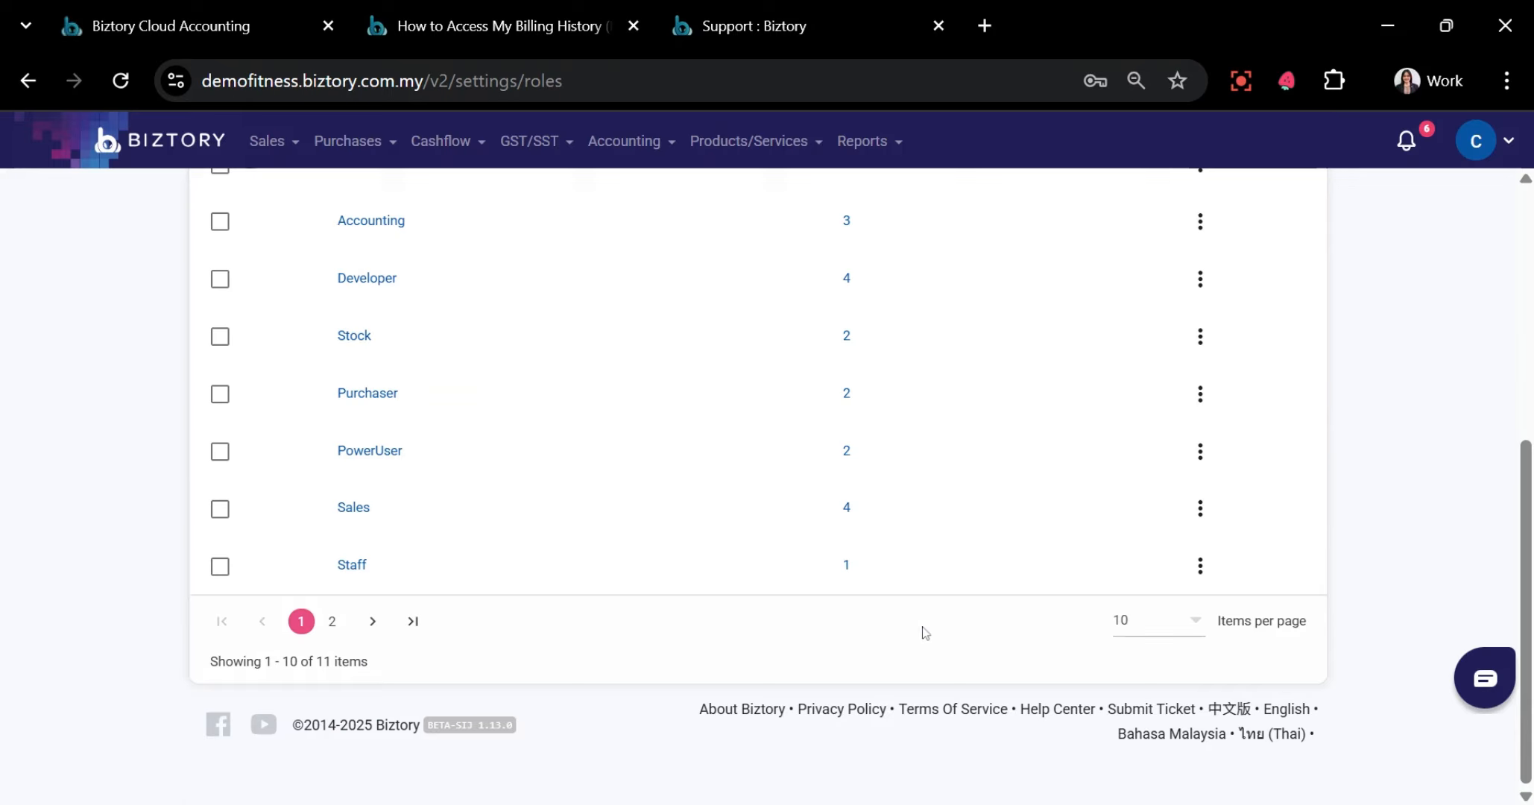
pyautogui.scroll(6, 924, 632)
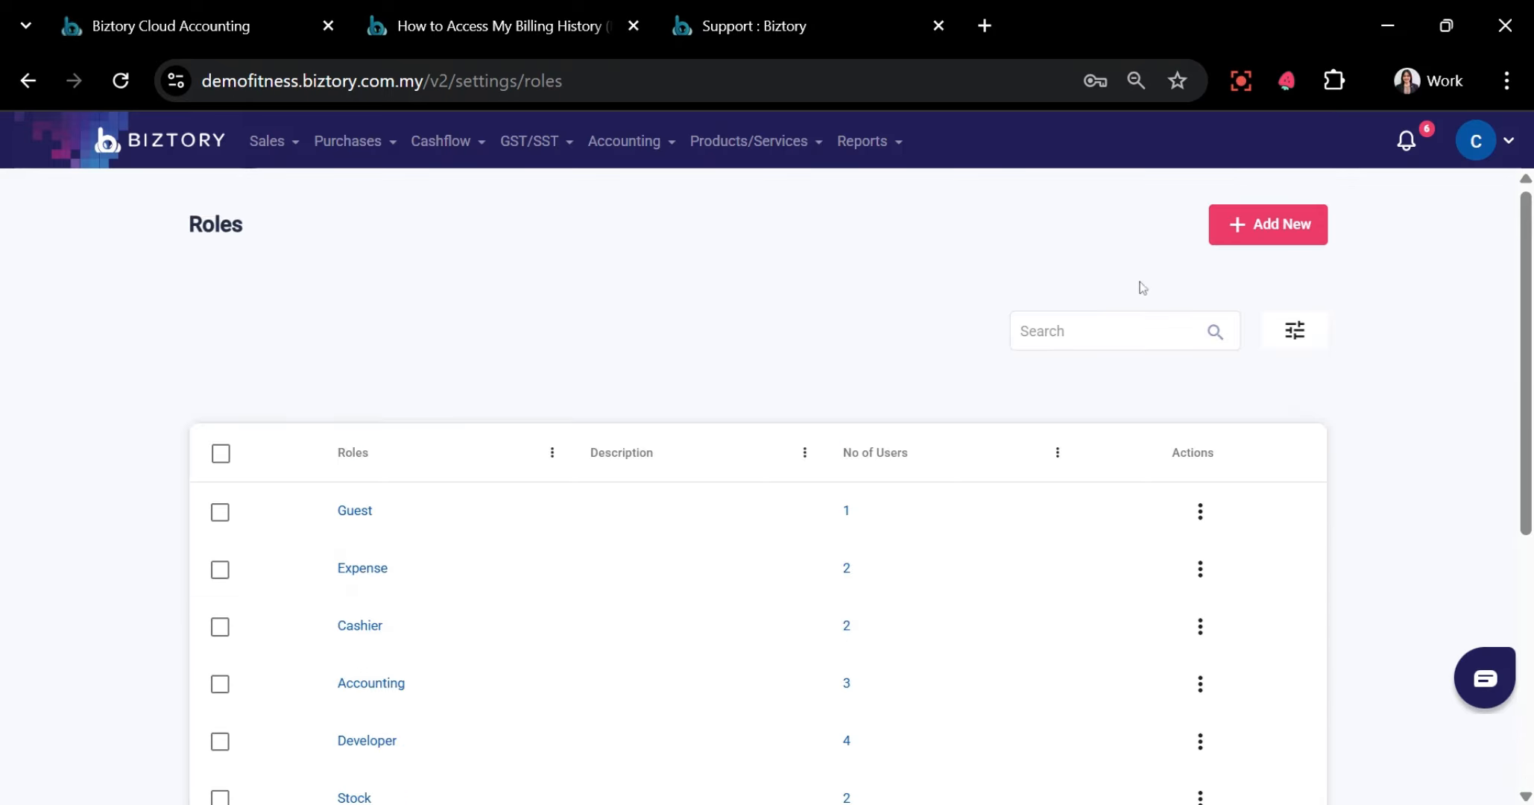
# Start adding a new role and grant it Create and Edit rights for Sale Order under Sale Permissions
pyautogui.click(1244, 224)
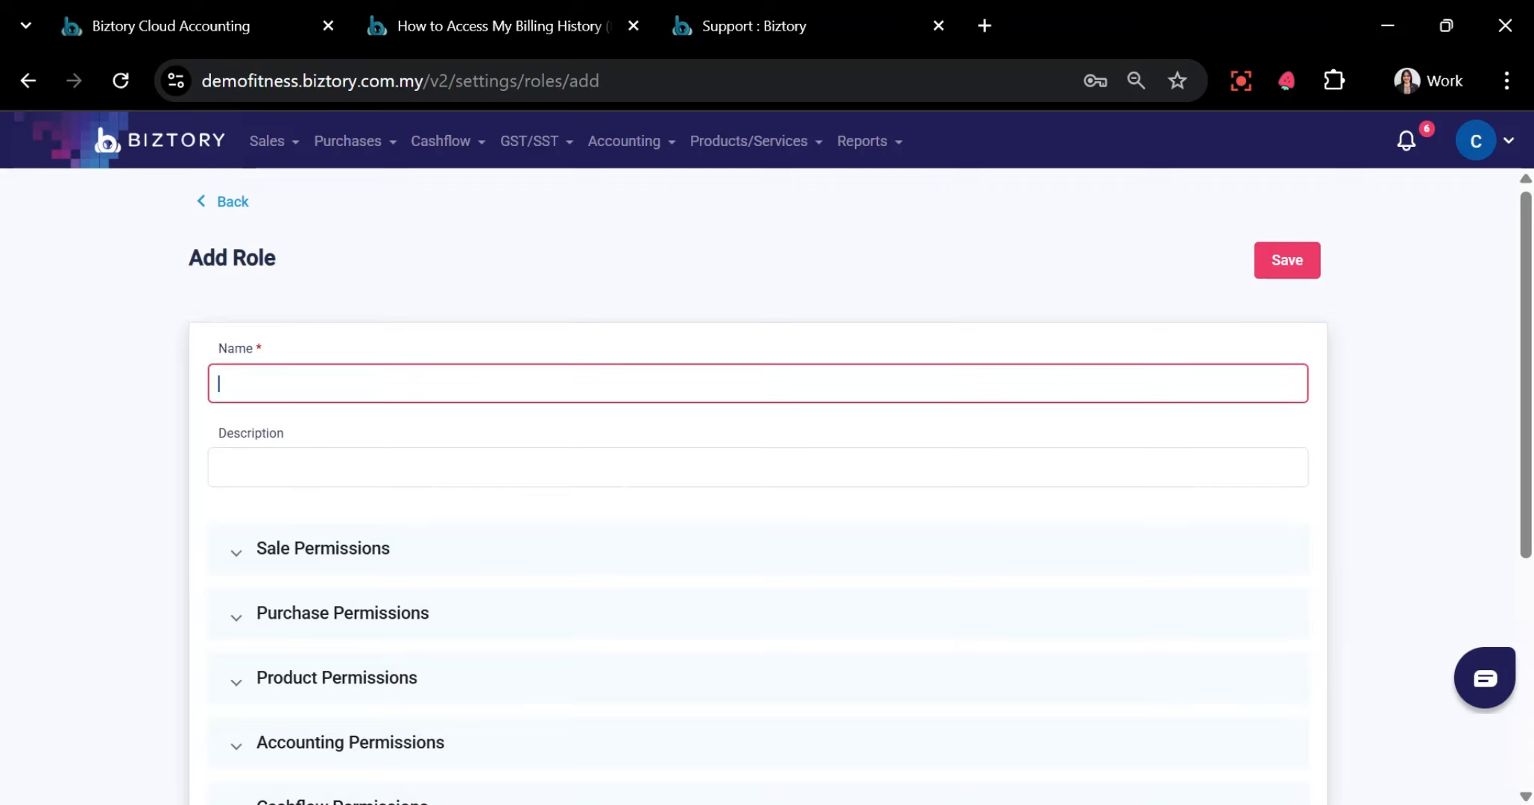
pyautogui.click(239, 458)
pyautogui.scroll(-3, 273, 377)
pyautogui.click(246, 298)
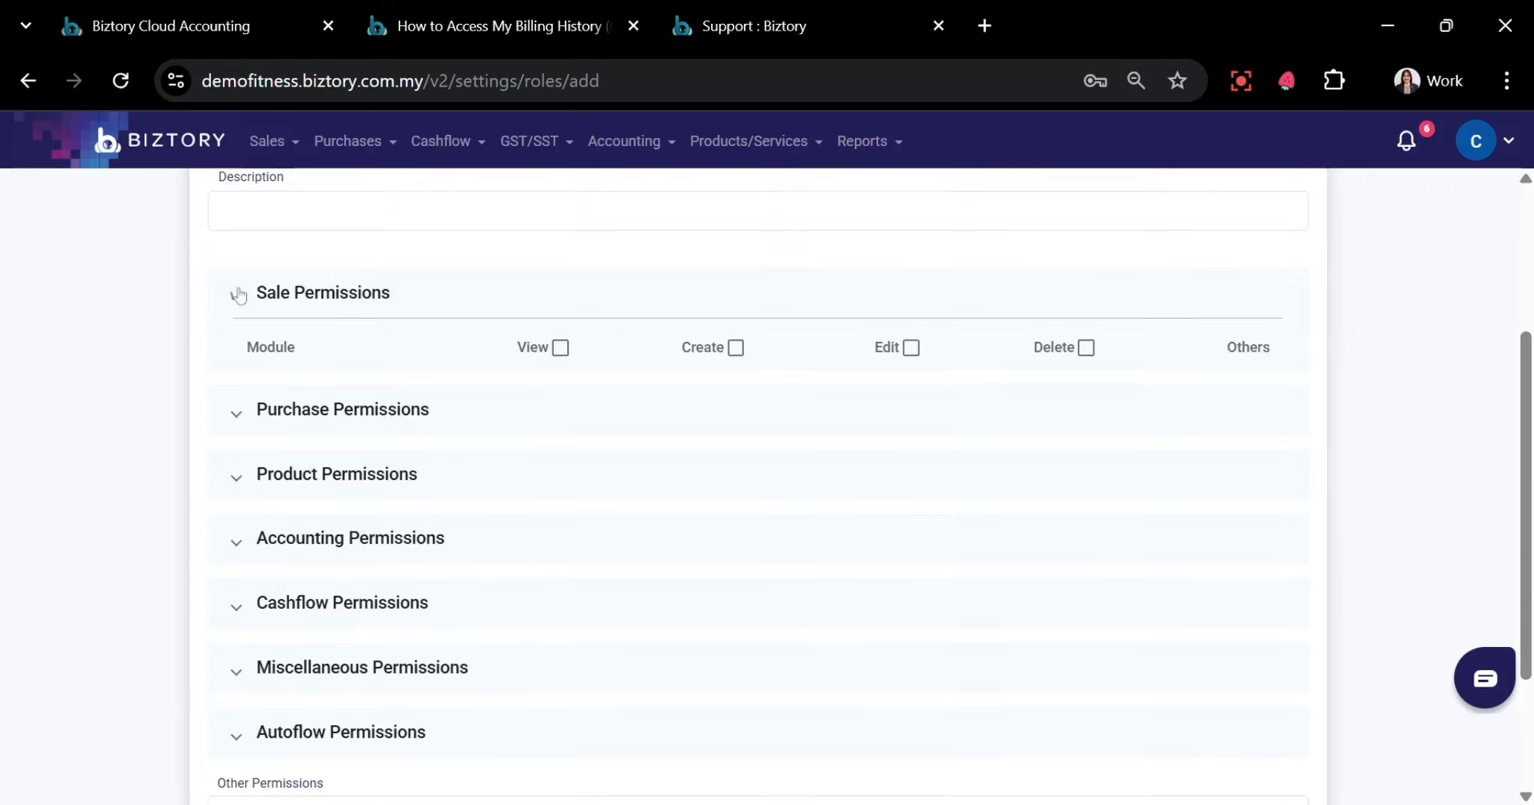
pyautogui.click(736, 430)
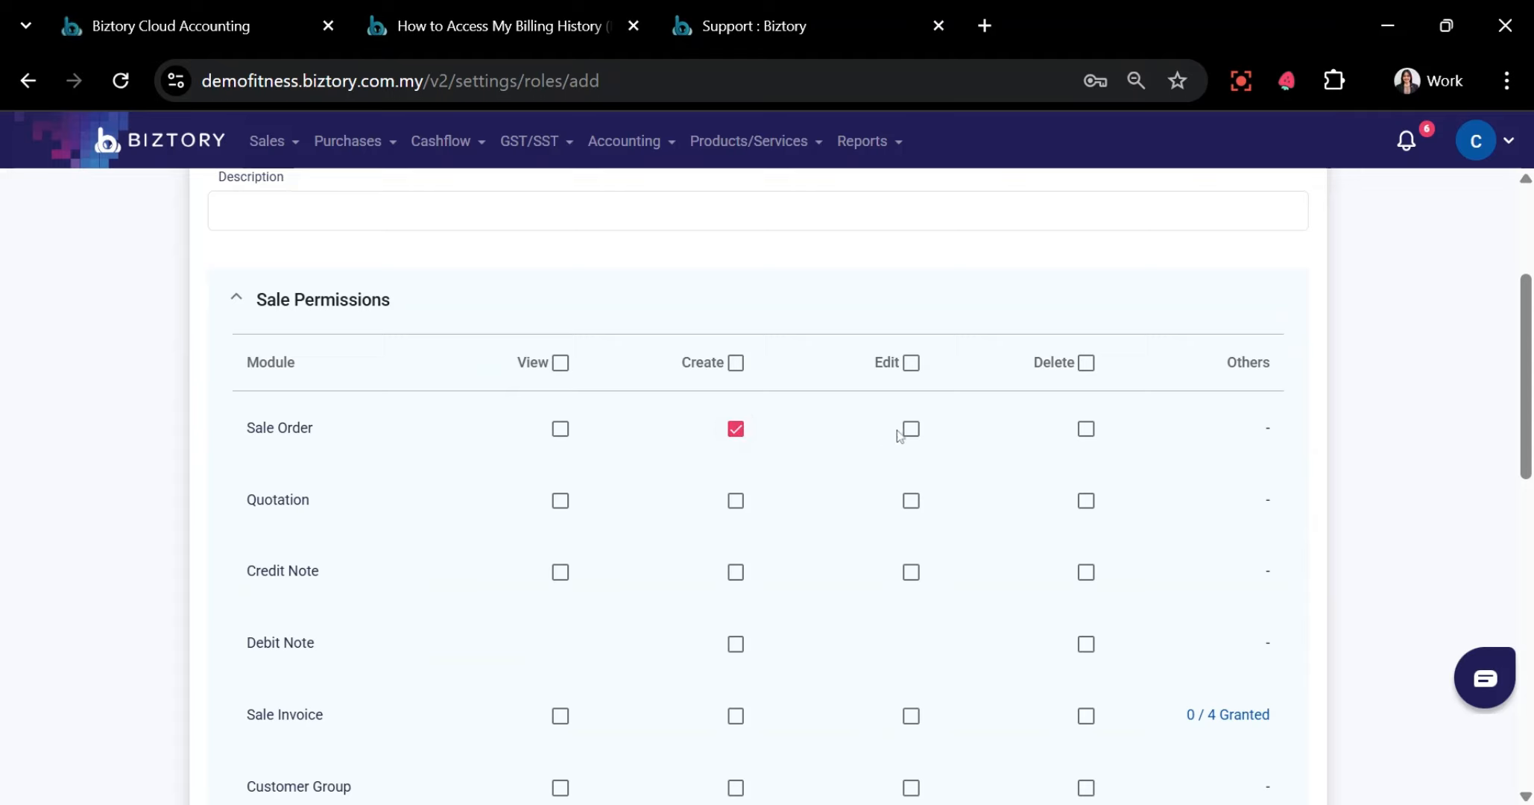
pyautogui.click(911, 431)
# Review the remaining permission groups of the new role, expanding Autoflow Permissions
pyautogui.scroll(-5, 980, 492)
pyautogui.scroll(-7, 982, 495)
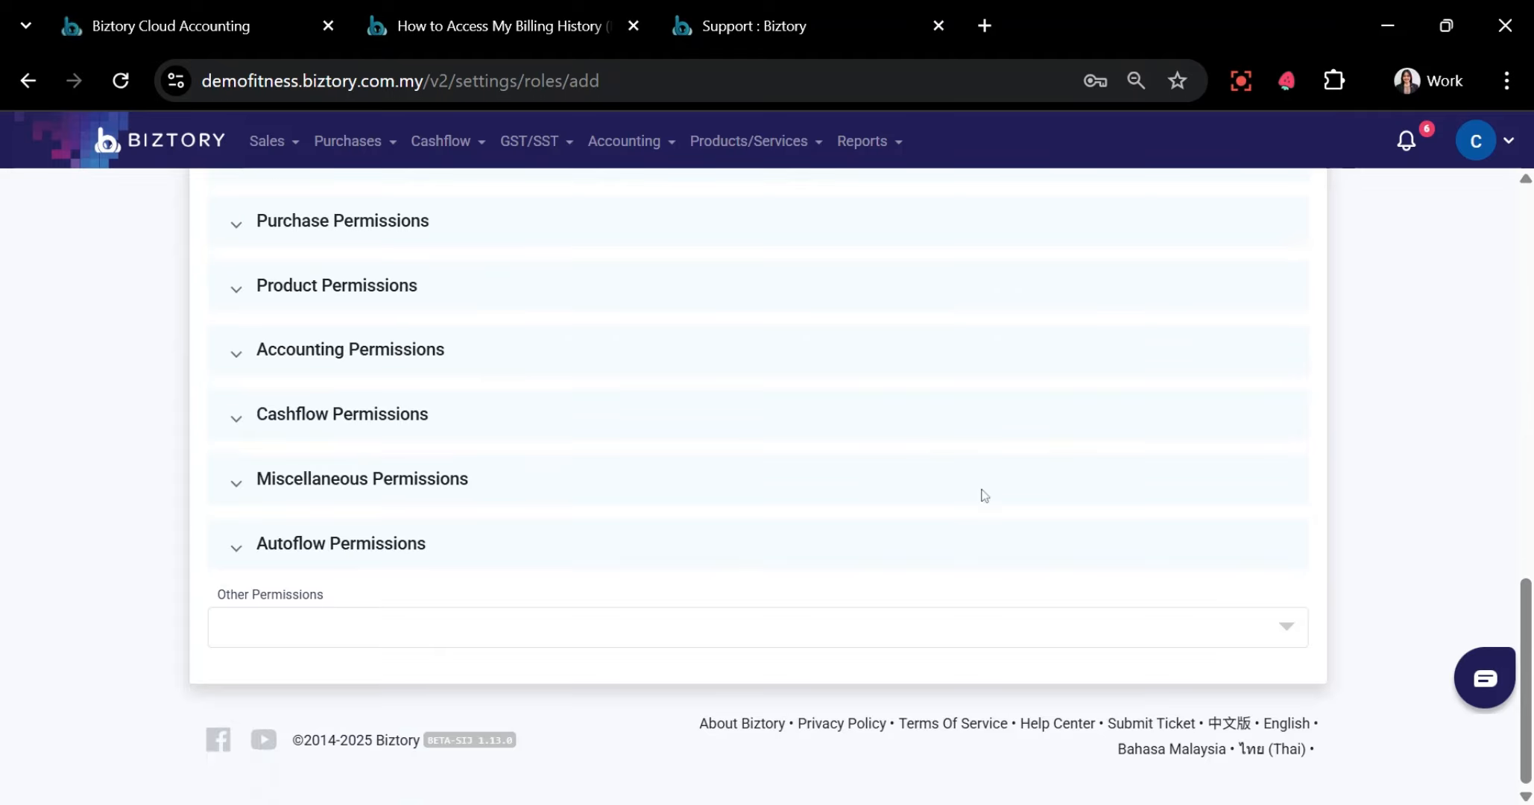
pyautogui.click(233, 569)
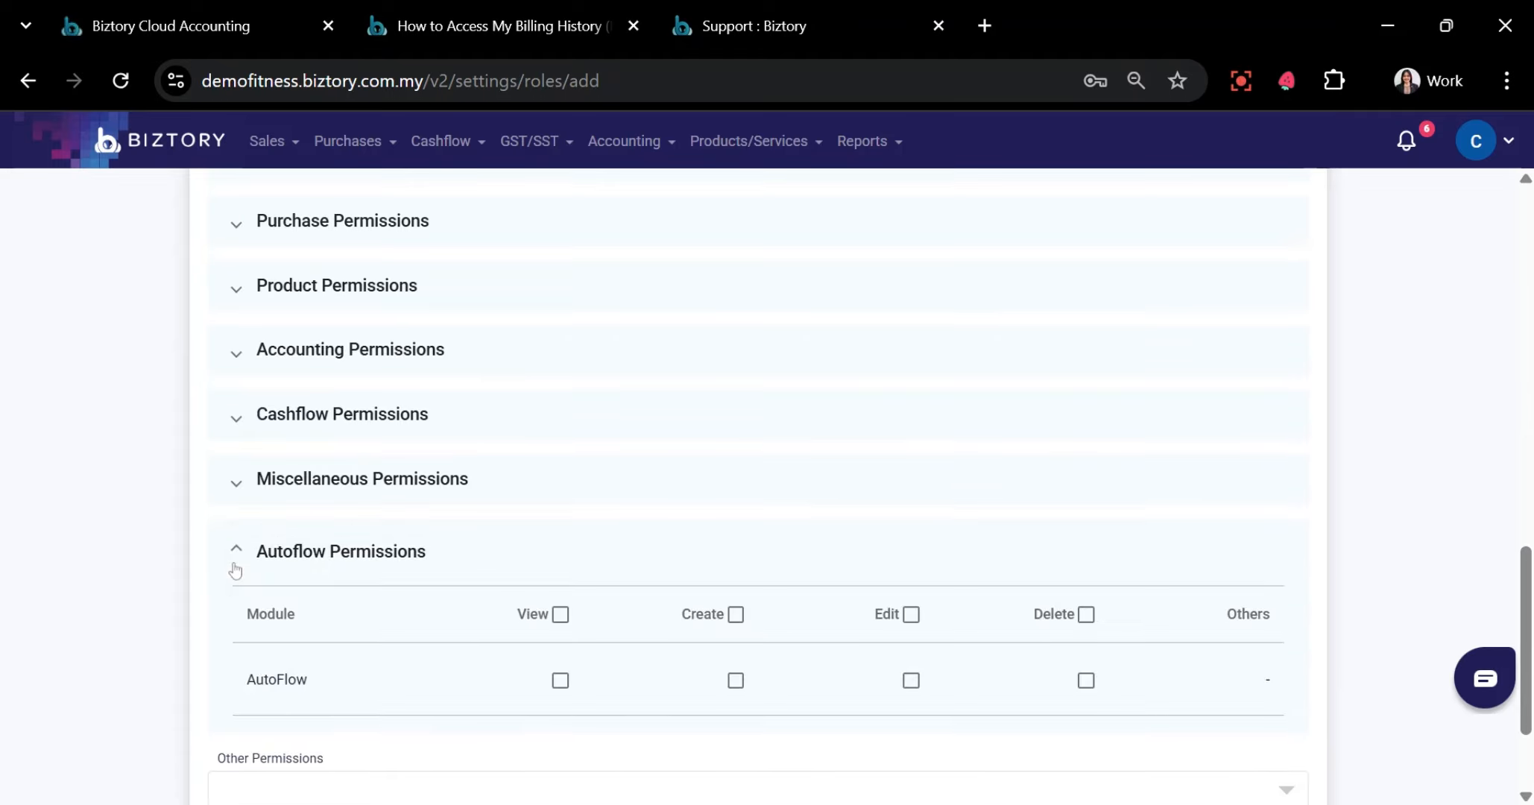
pyautogui.scroll(15, 400, 466)
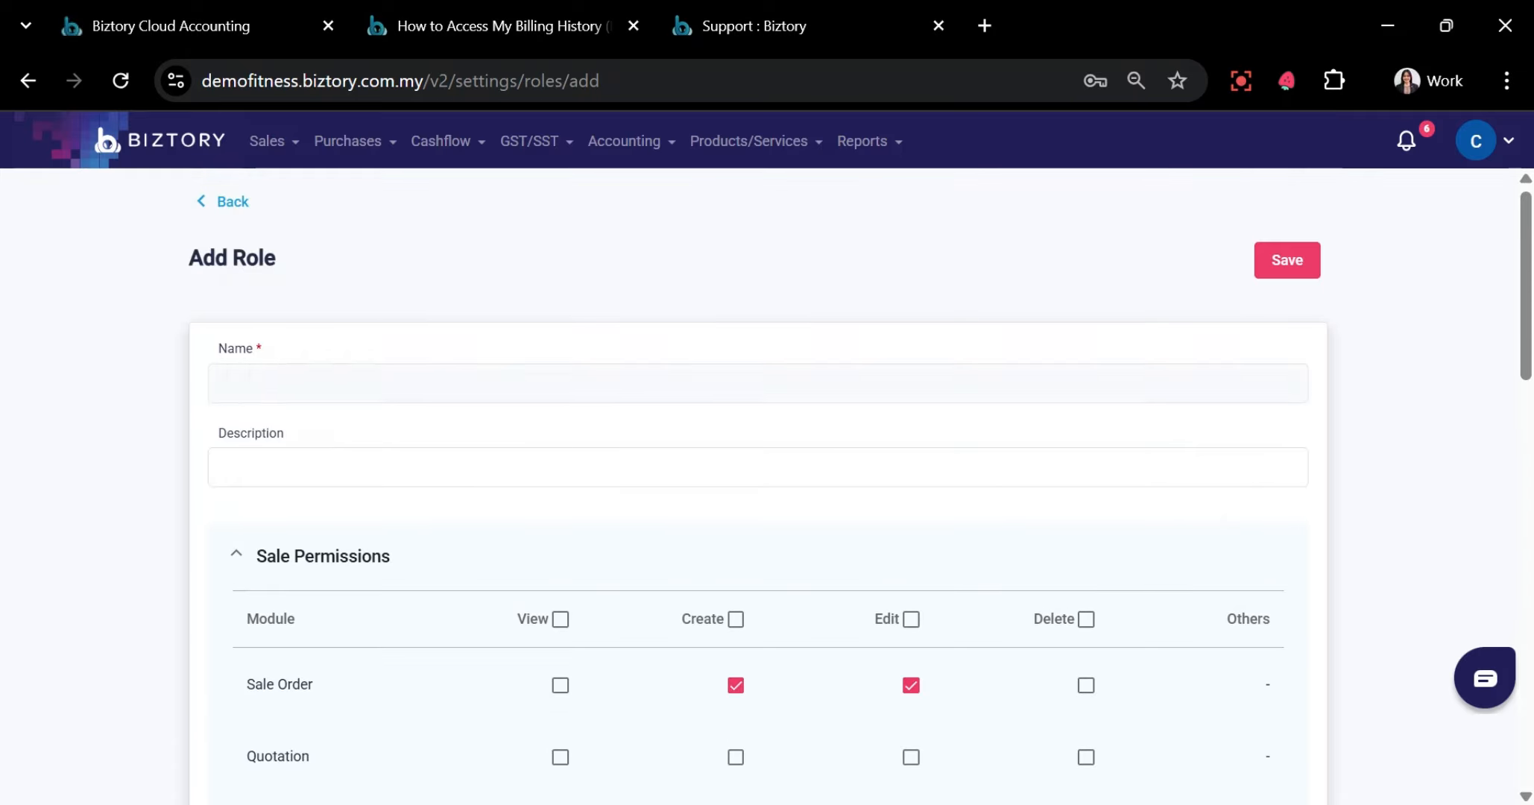
pyautogui.scroll(-10, 541, 442)
pyautogui.scroll(10, 408, 551)
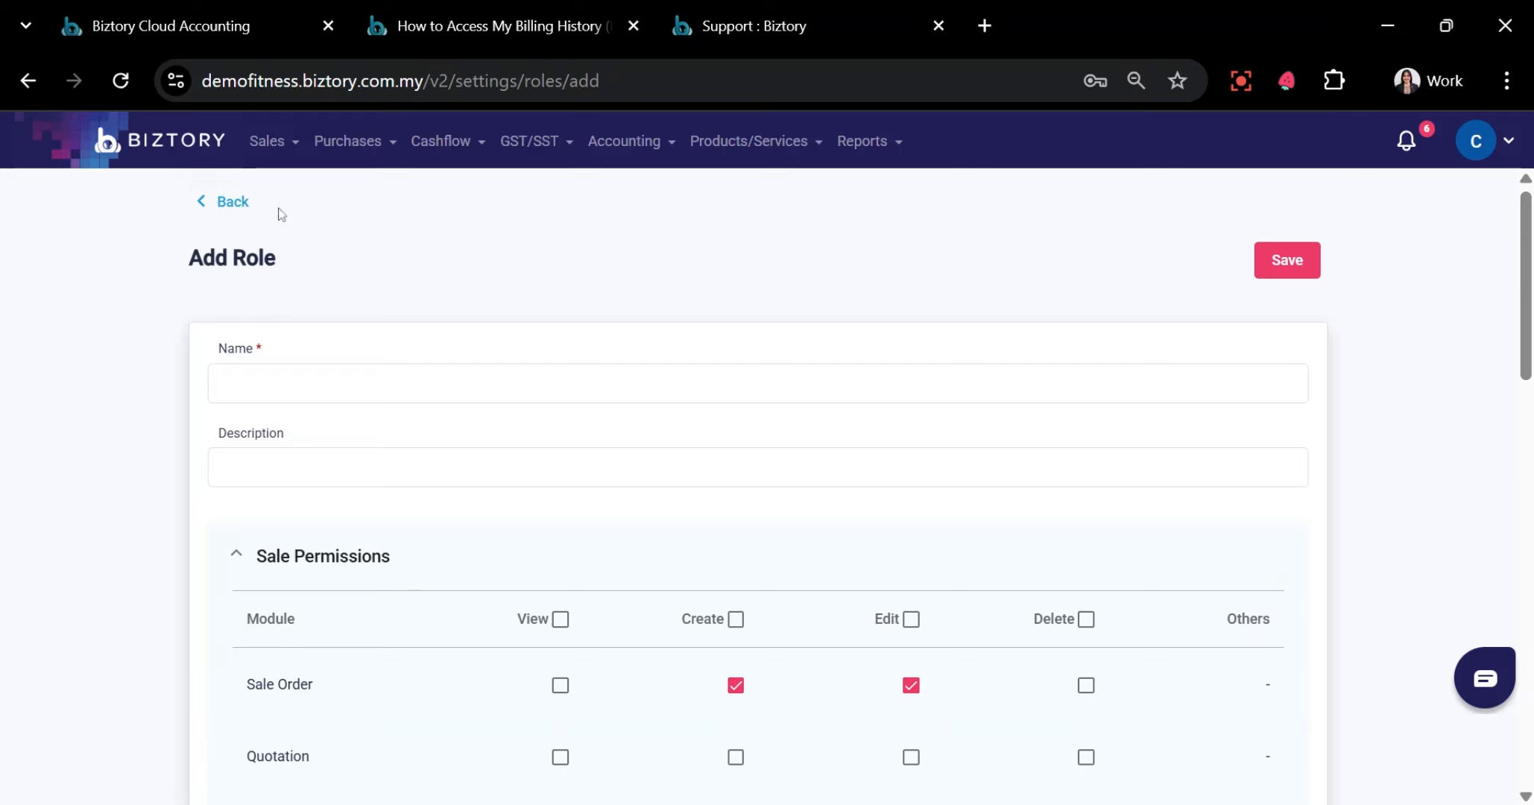
# Leave the unsaved role and start adding a new team member from the company's My Users page
pyautogui.click(227, 201)
pyautogui.click(1475, 142)
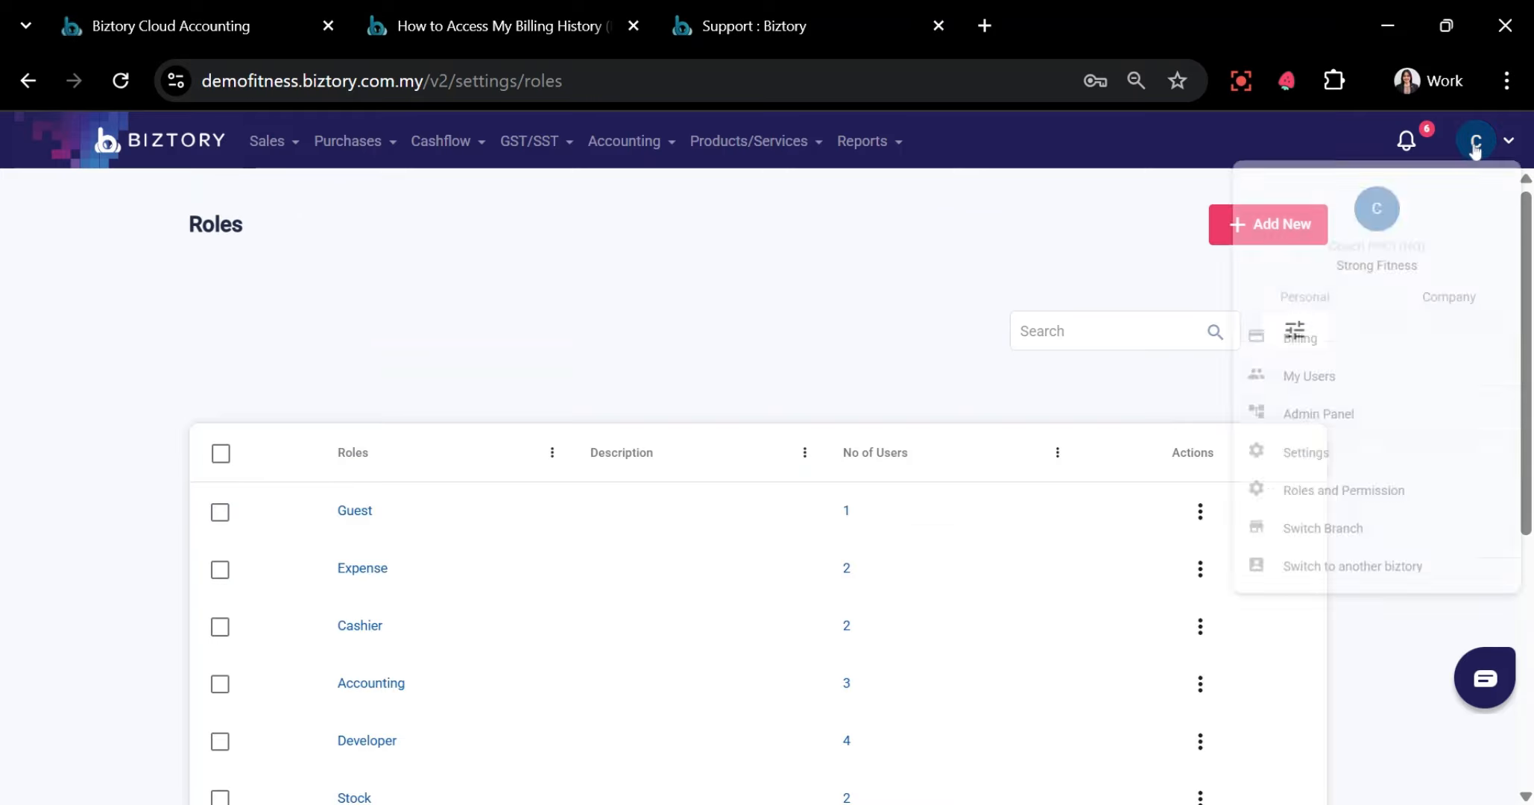
pyautogui.click(1279, 406)
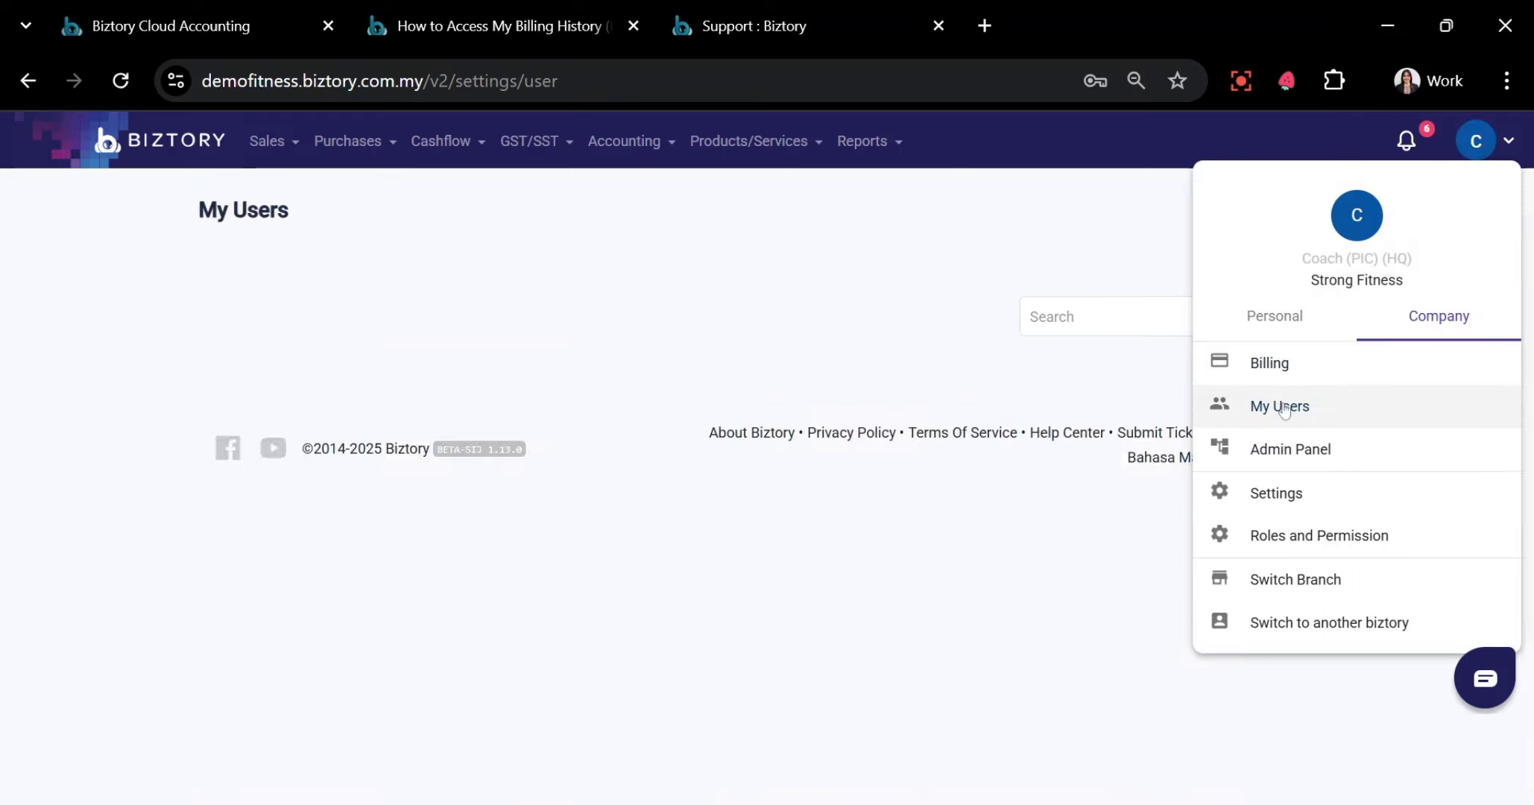
pyautogui.click(1267, 209)
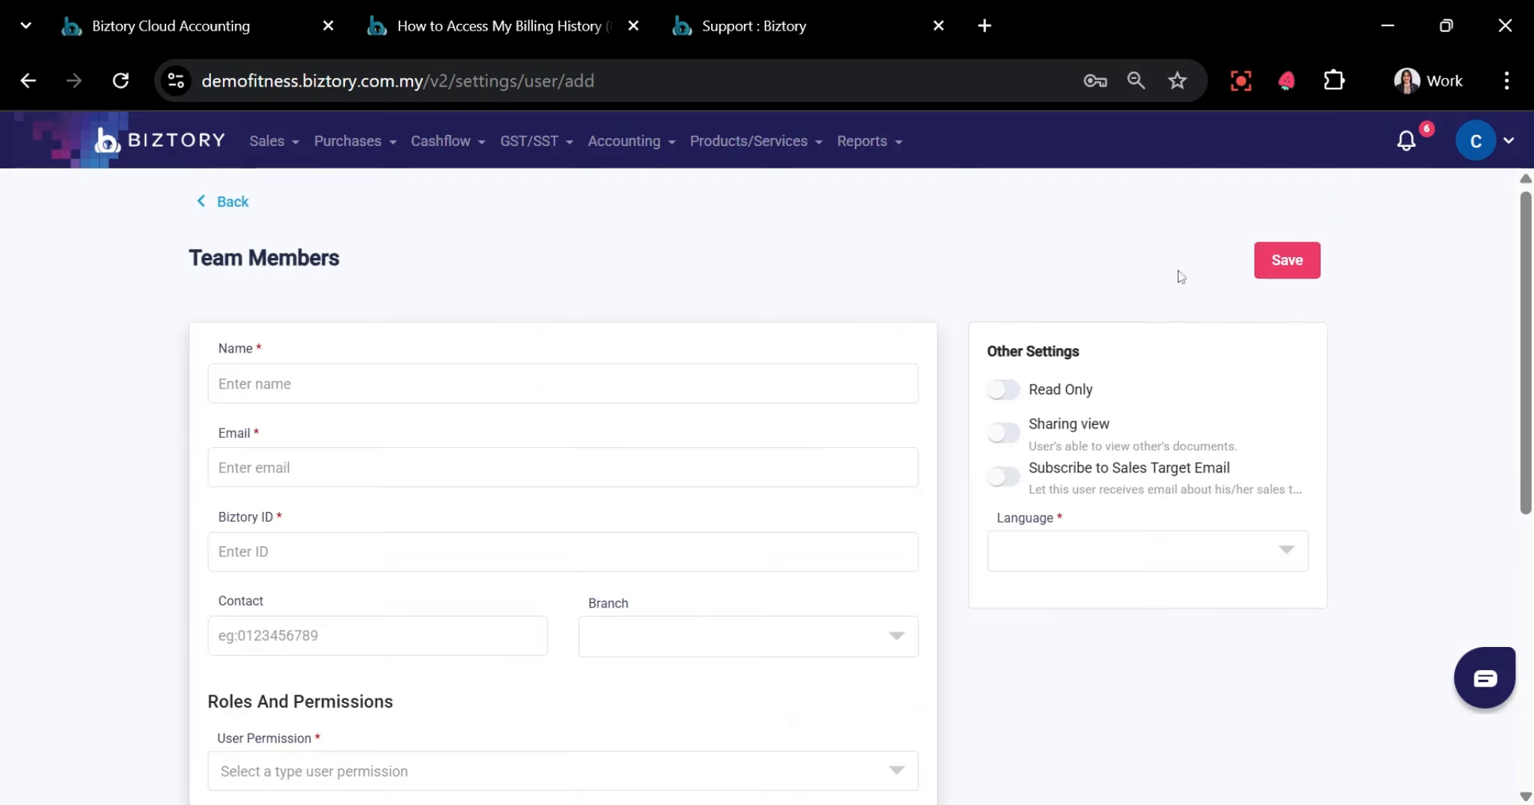
# Look through the roles offered under User Permission for the new team member and close the list without choosing one
pyautogui.scroll(-5, 636, 480)
pyautogui.click(325, 386)
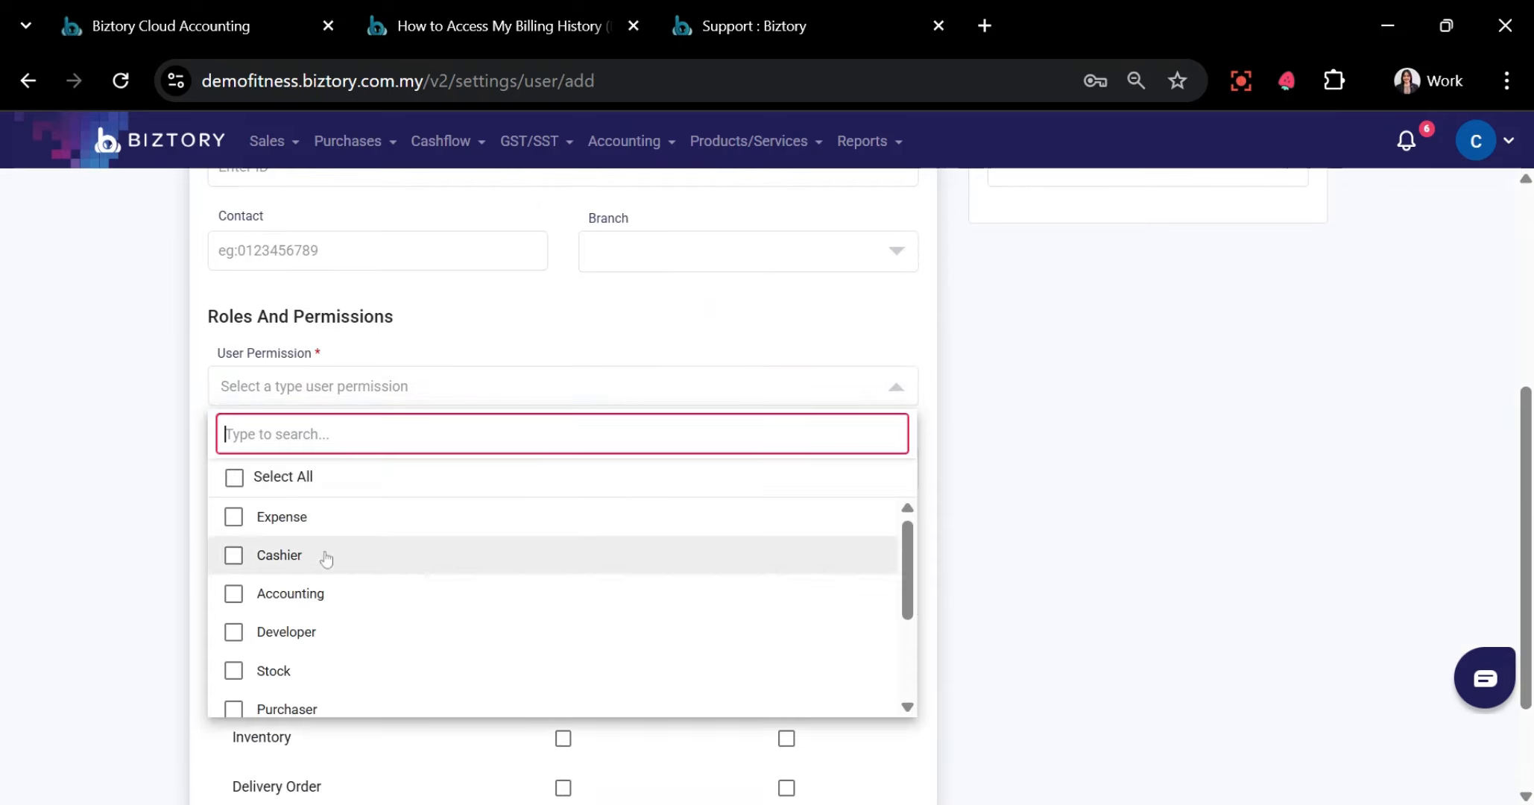
pyautogui.scroll(-3, 326, 596)
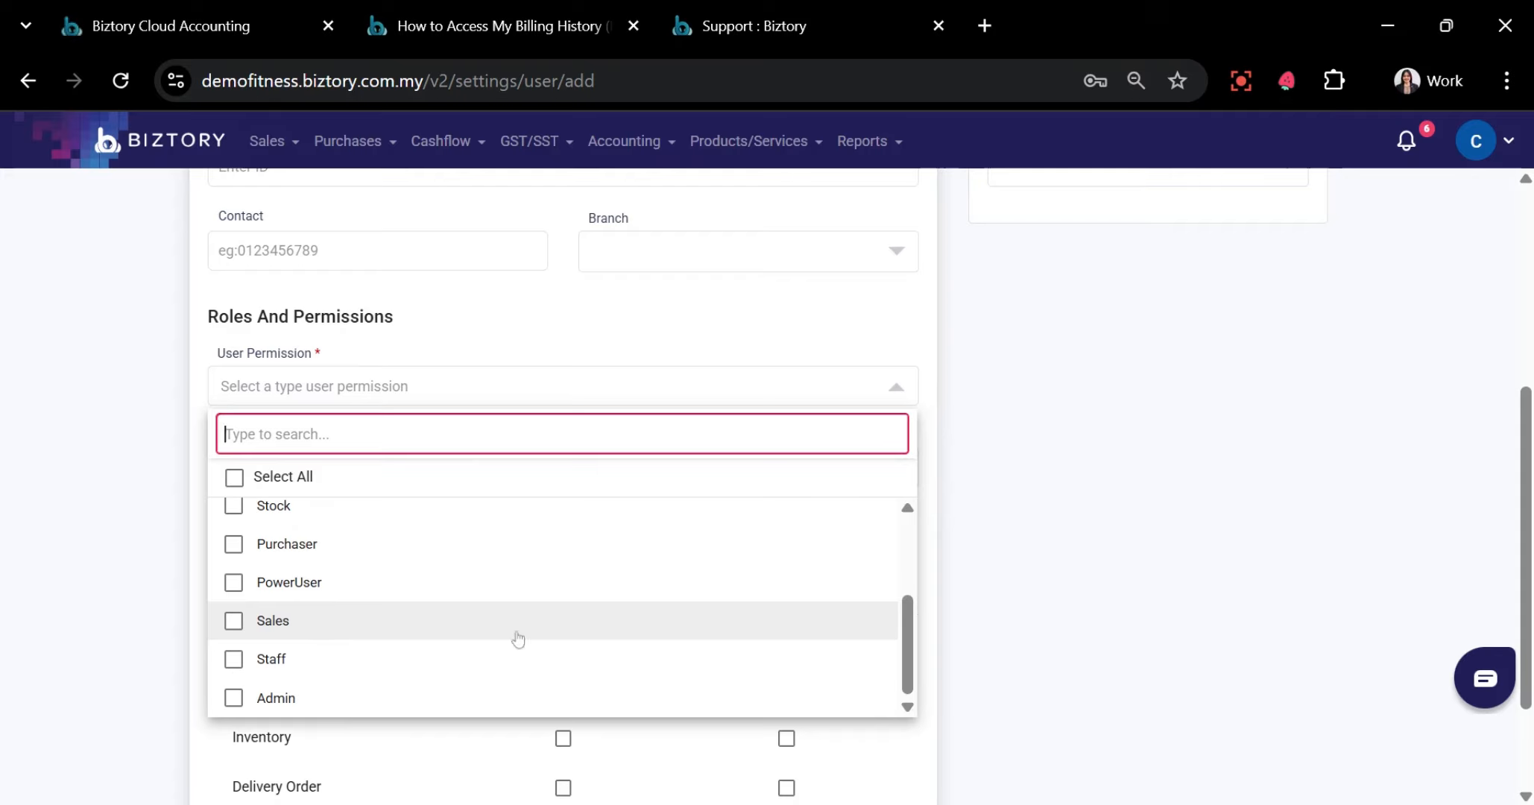
pyautogui.scroll(2, 337, 632)
pyautogui.scroll(-3, 342, 624)
pyautogui.scroll(3, 342, 624)
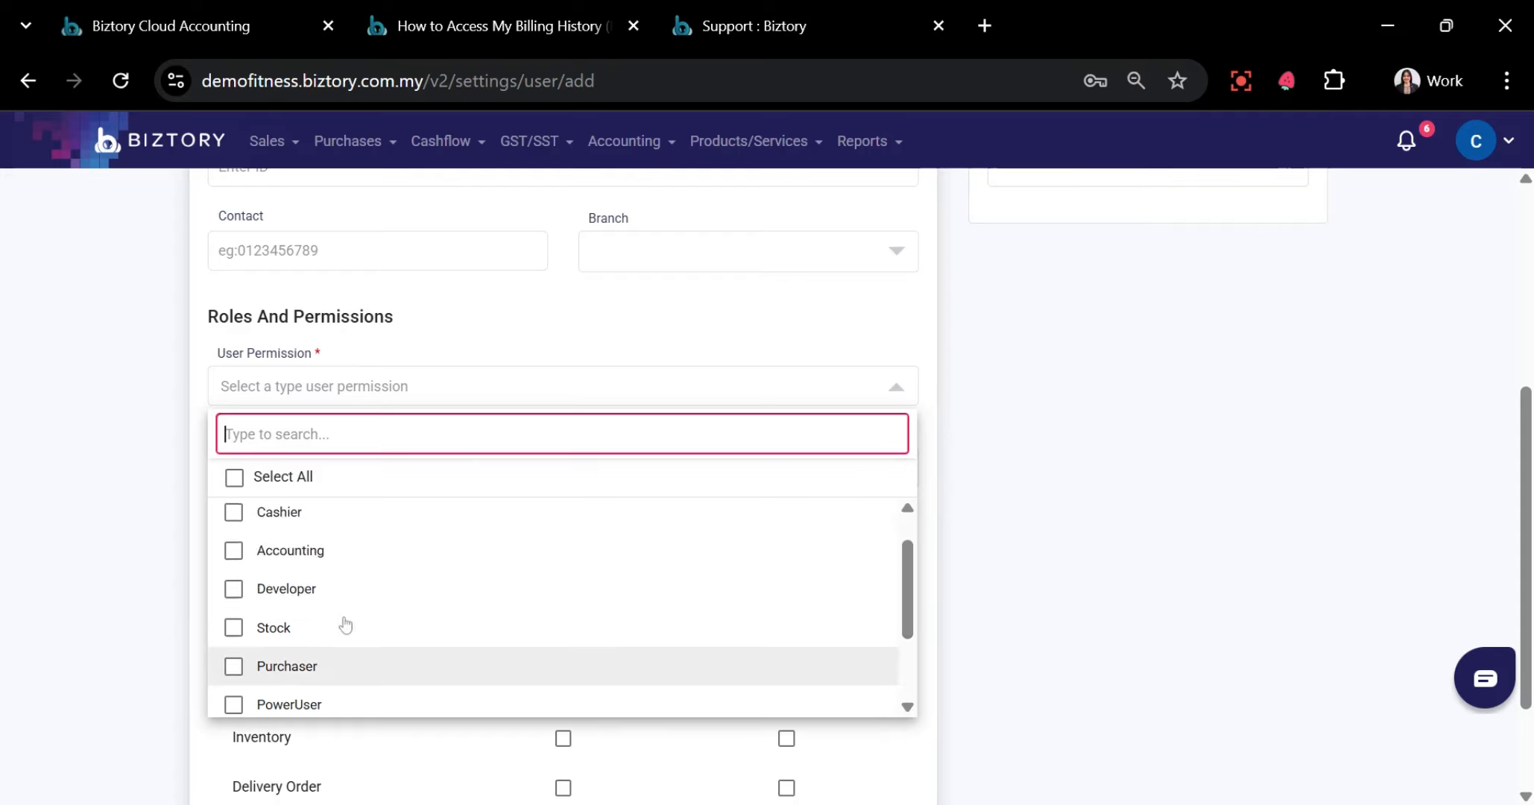
pyautogui.click(92, 469)
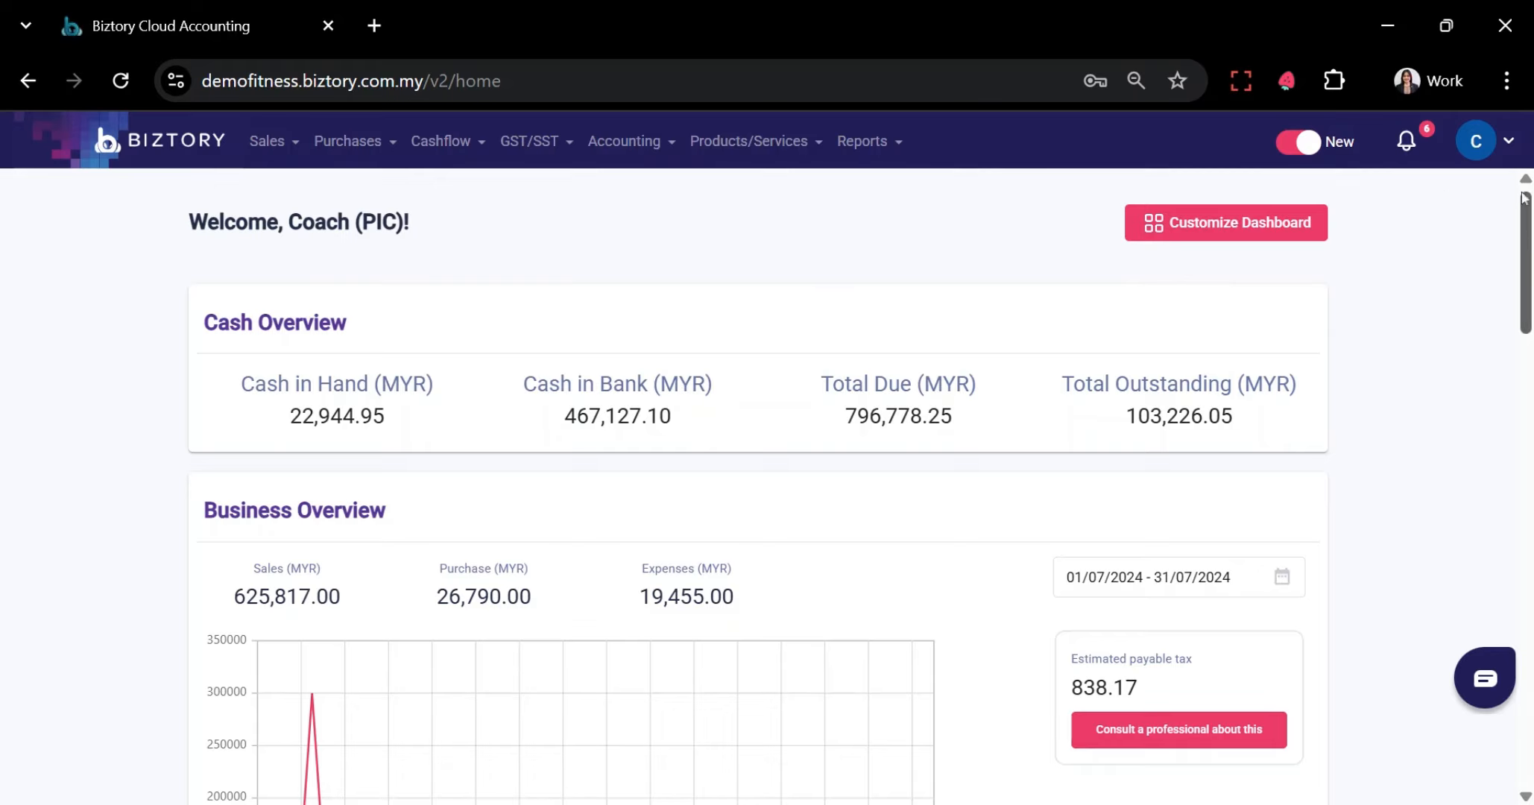
# Open the company's Settings page and look through its setting categories
pyautogui.click(1505, 149)
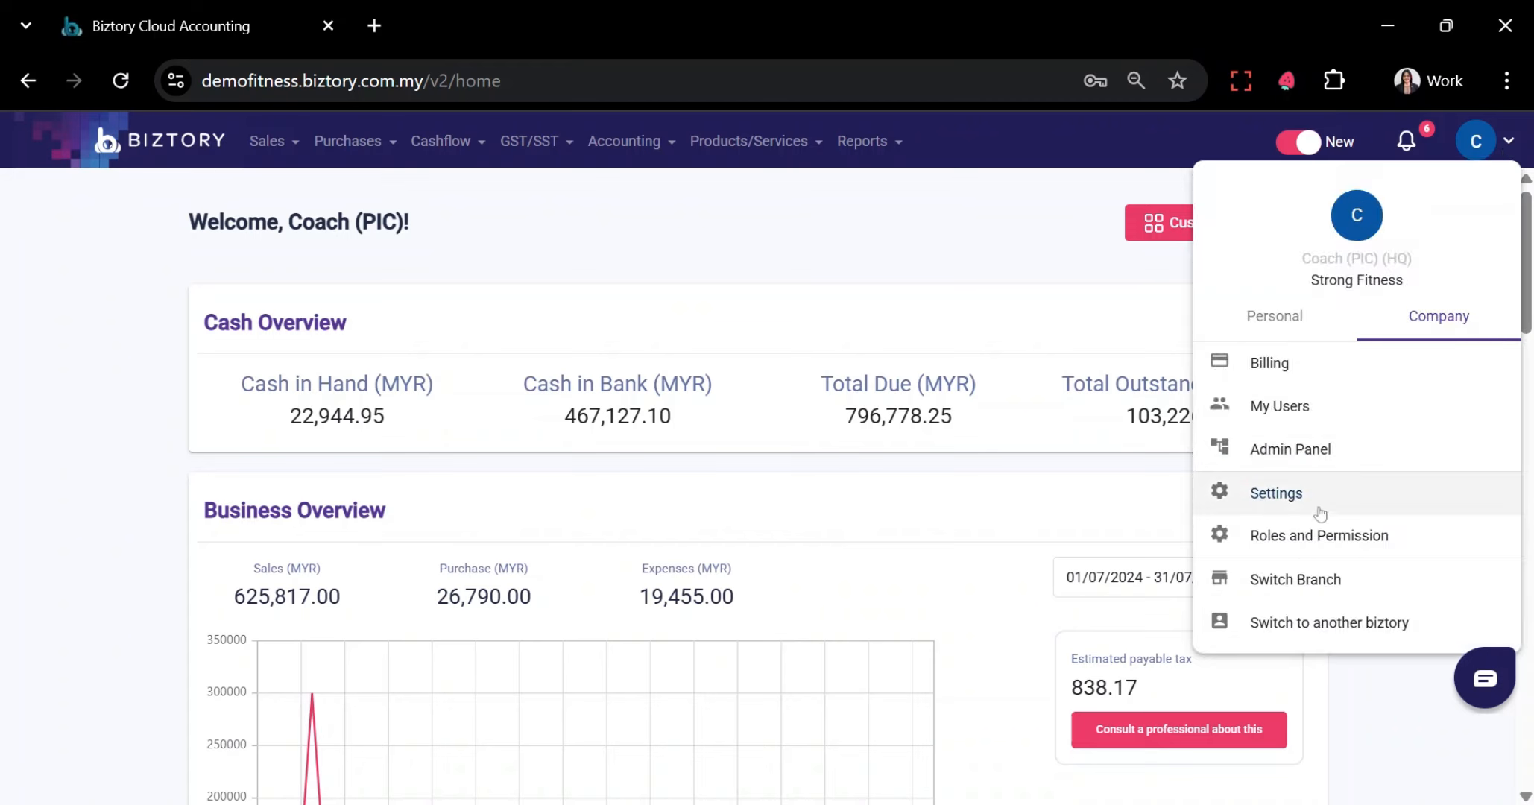
pyautogui.click(1274, 497)
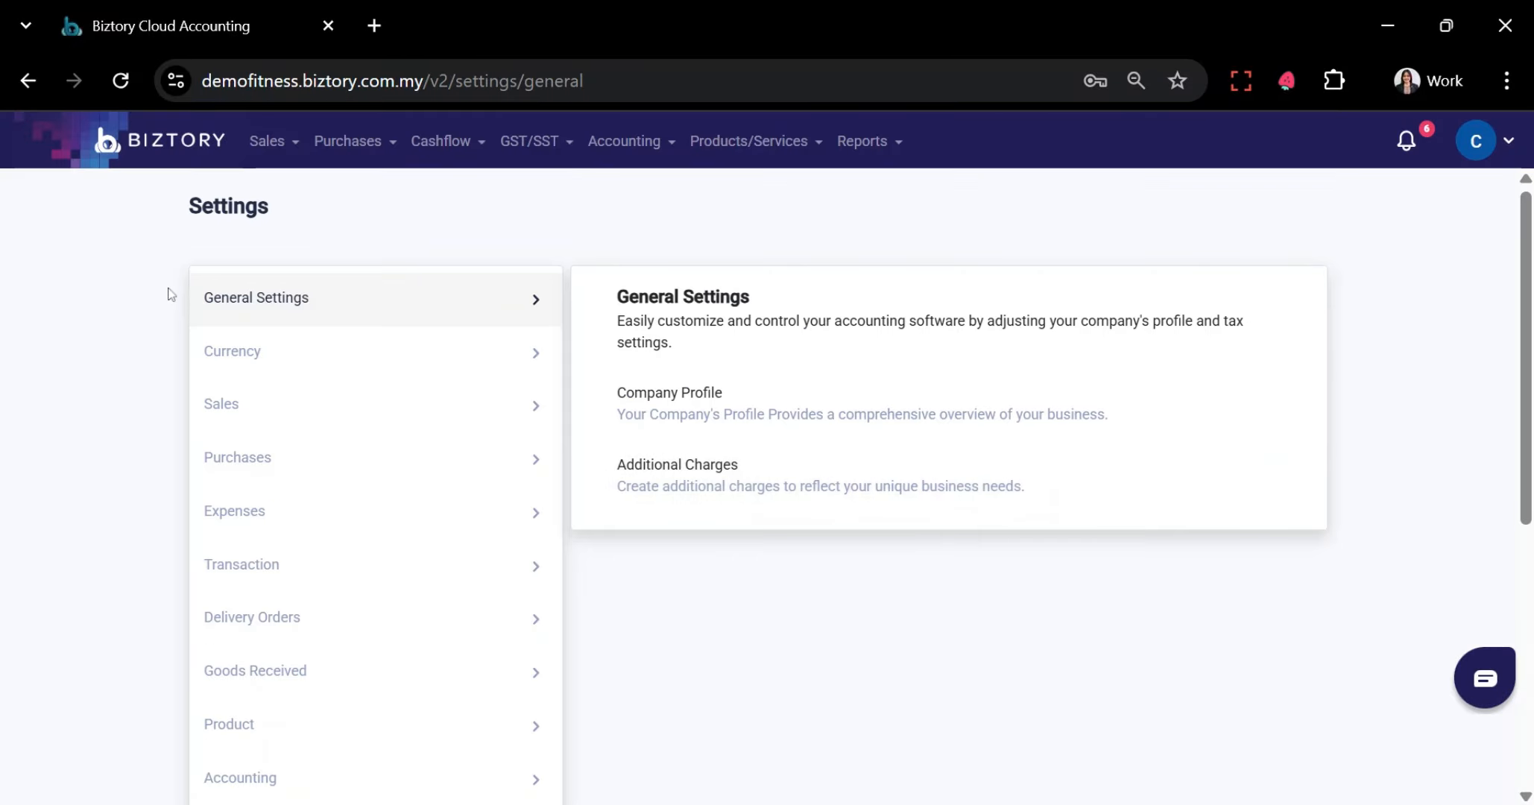
pyautogui.scroll(-6, 280, 308)
pyautogui.scroll(6, 359, 626)
# Open the Company Profile under General Settings and review the logo, company name, contact and address fields
pyautogui.click(680, 438)
pyautogui.scroll(-2, 820, 440)
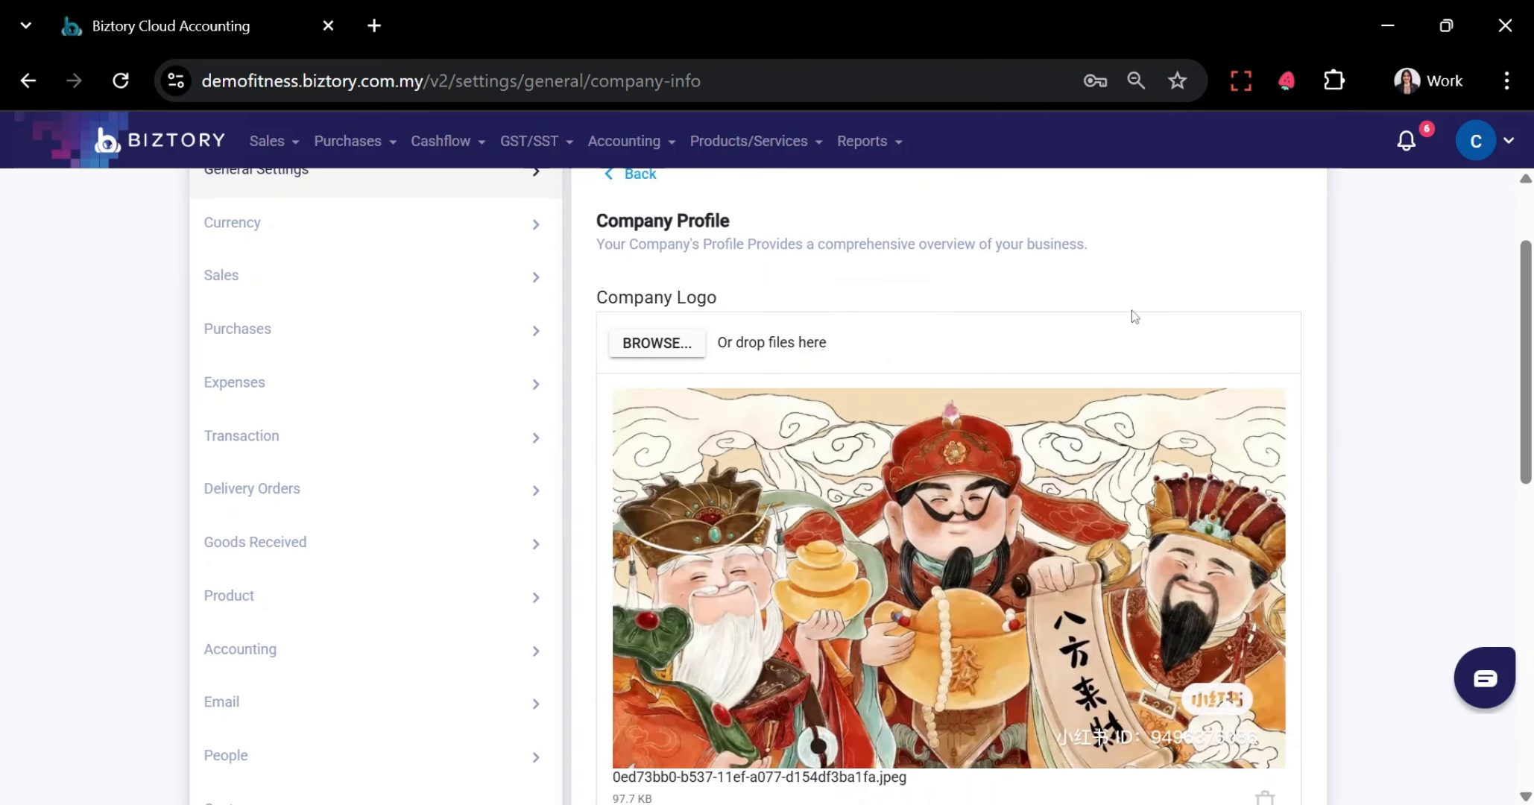
pyautogui.scroll(-1, 1043, 617)
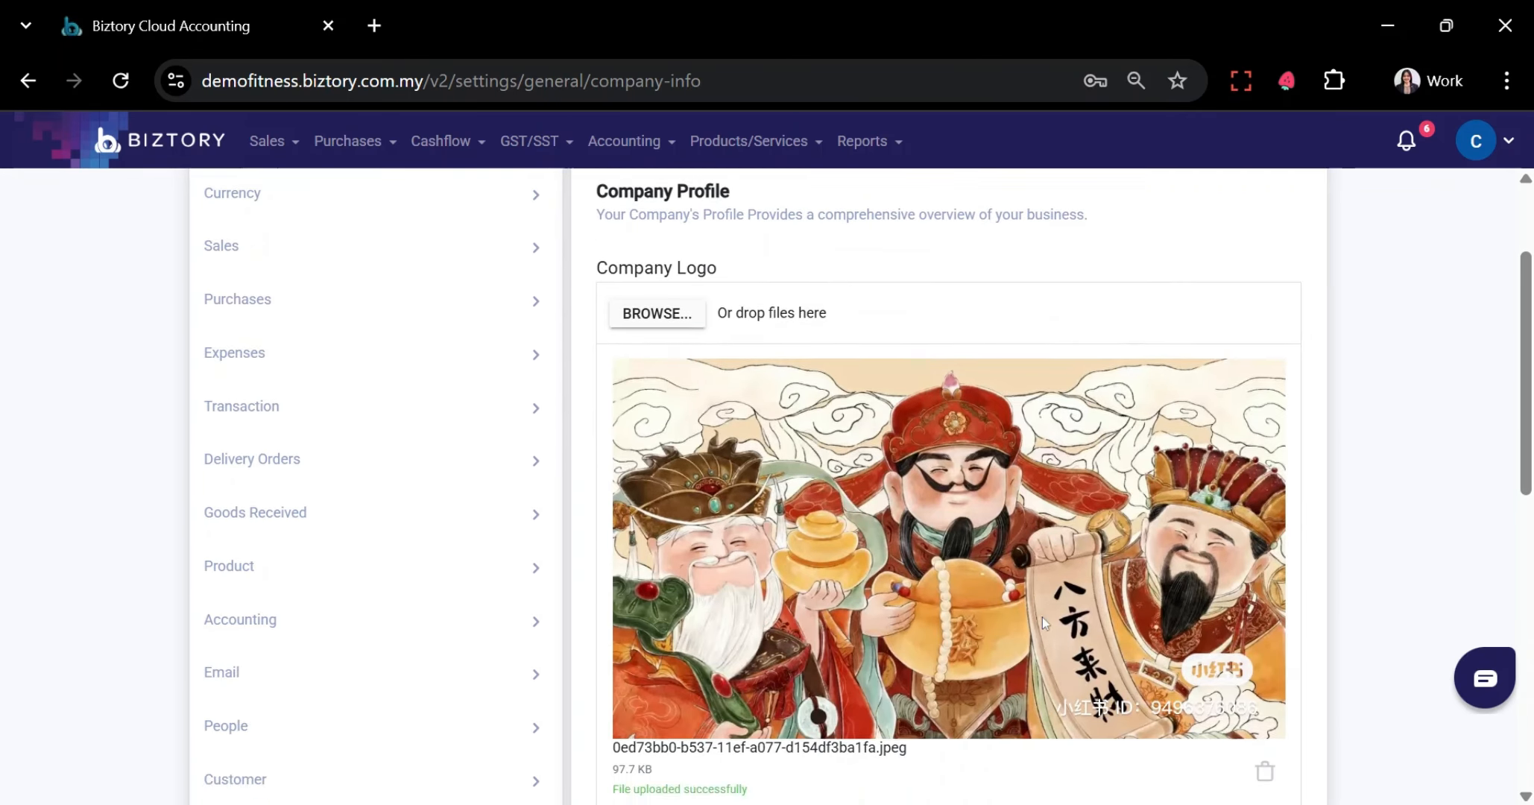
pyautogui.scroll(-8, 1042, 618)
pyautogui.click(626, 294)
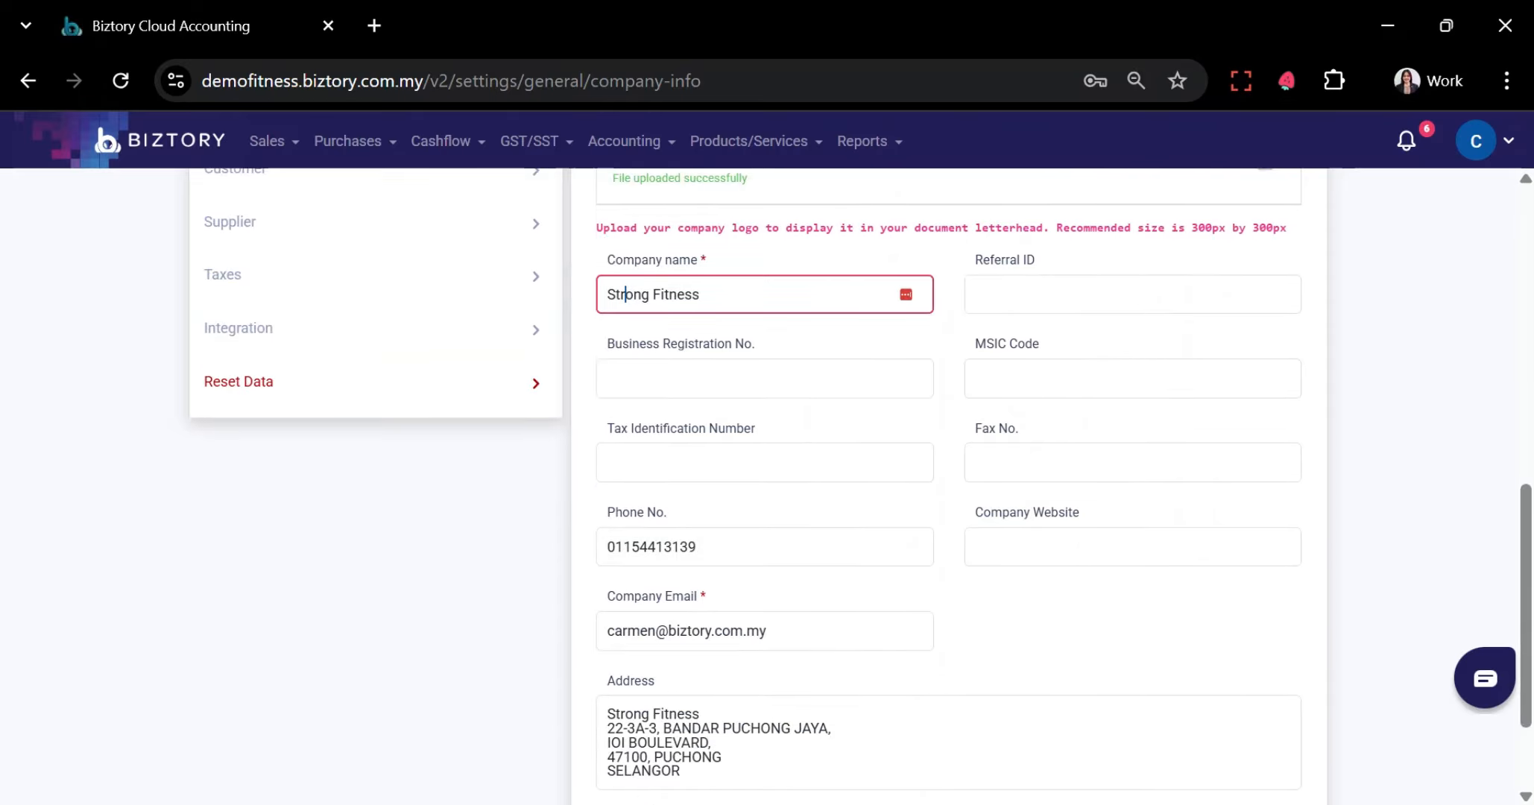
pyautogui.scroll(-2, 717, 350)
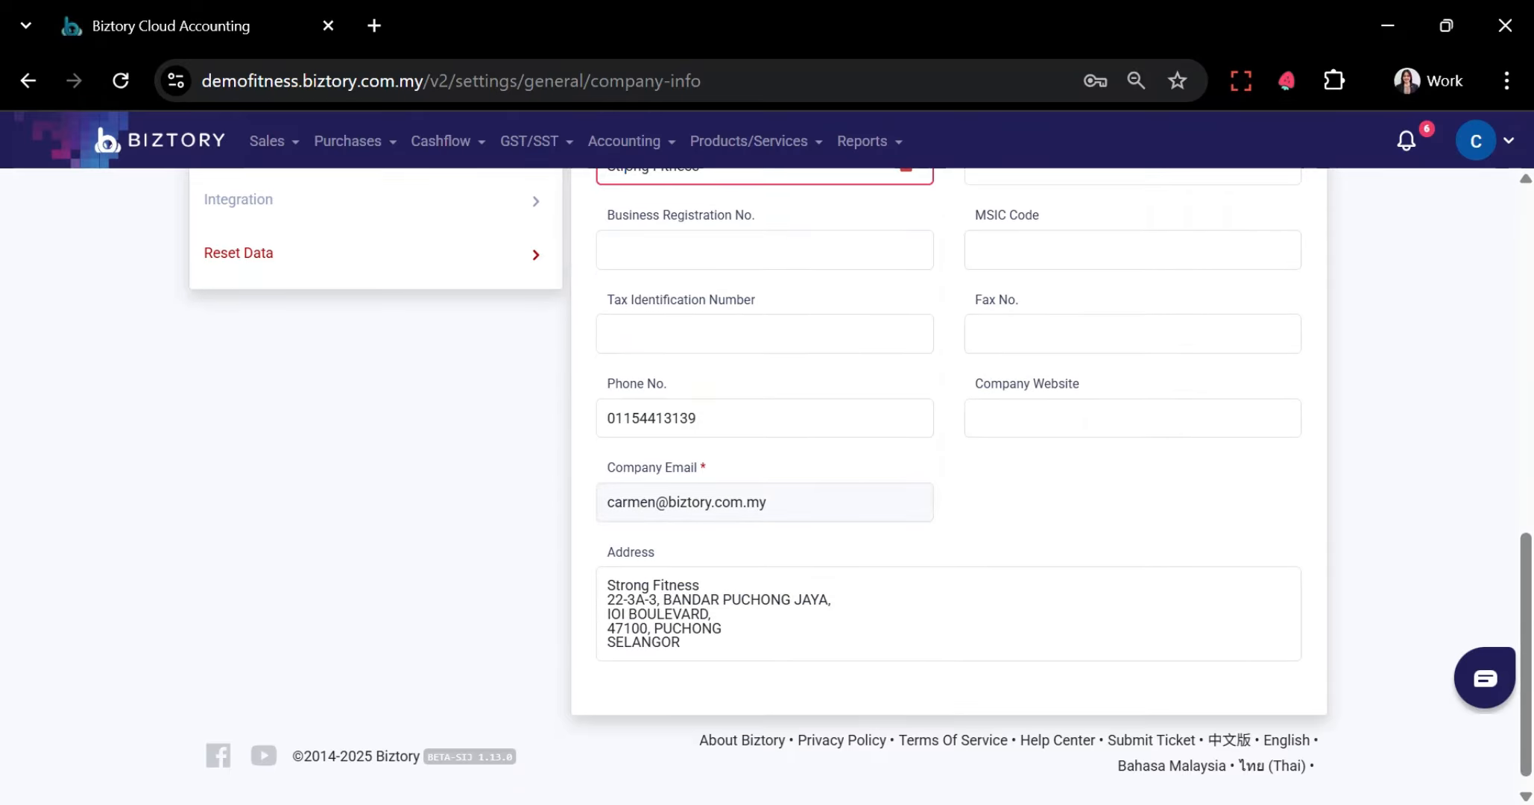
pyautogui.moveTo(682, 648); pyautogui.dragTo(605, 587)
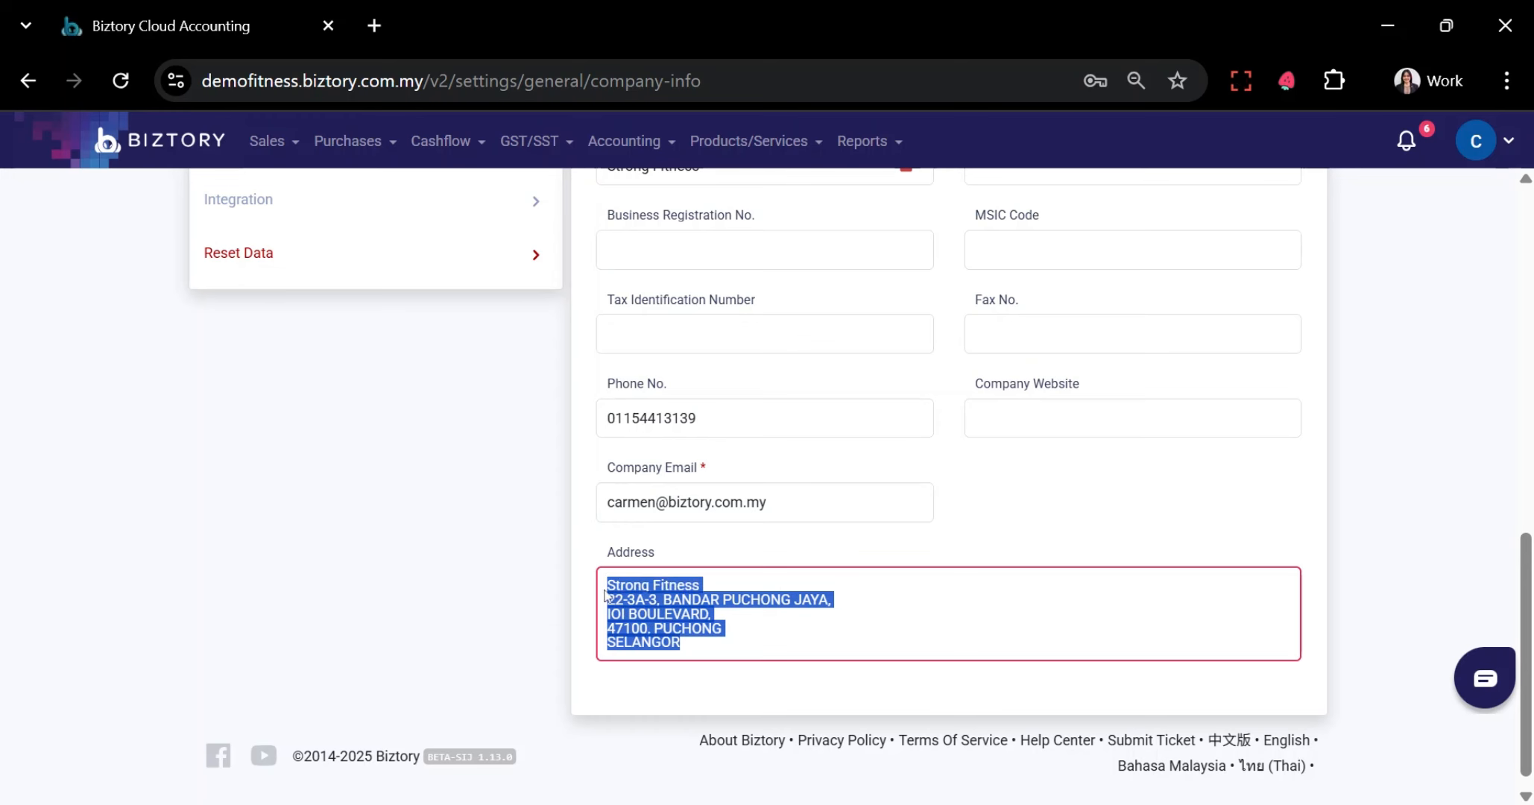
pyautogui.scroll(10, 695, 530)
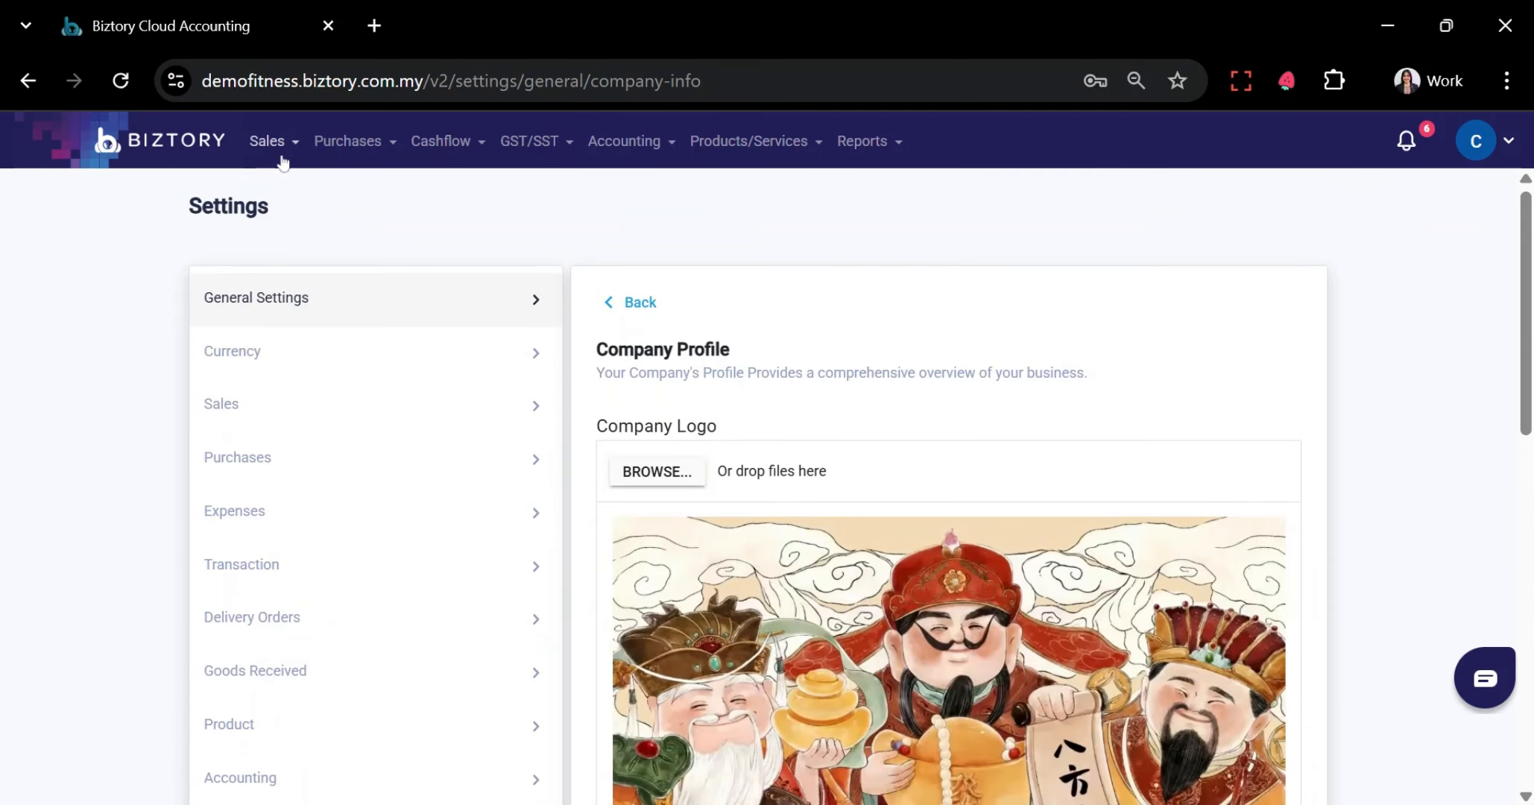
# Open Sales Invoices in a new browser tab and examine the company letterhead in the first listed invoice's print preview
pyautogui.click(267, 142)
pyautogui.click(315, 224)
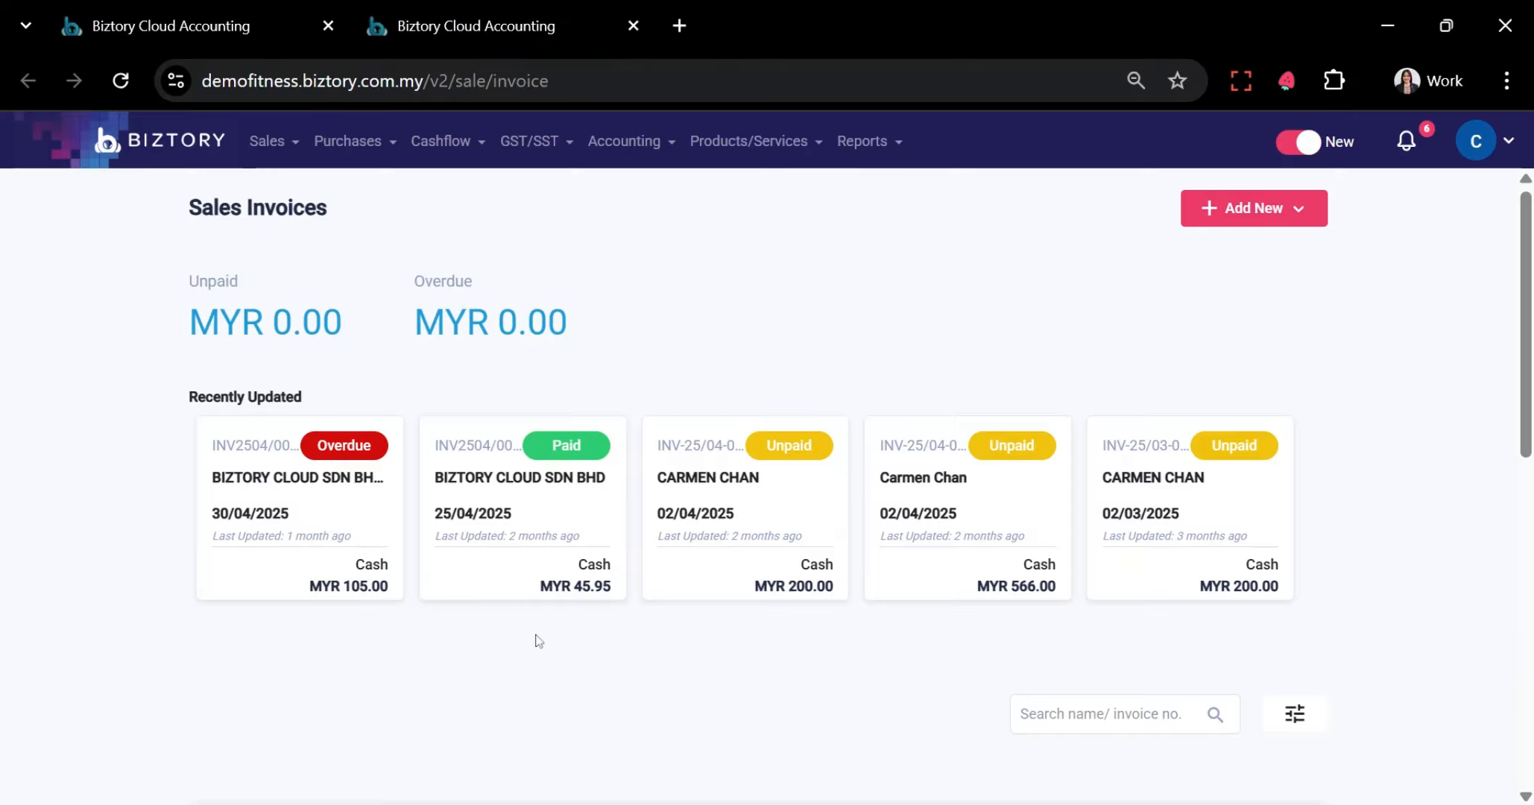
pyautogui.scroll(-3, 490, 575)
pyautogui.click(1302, 638)
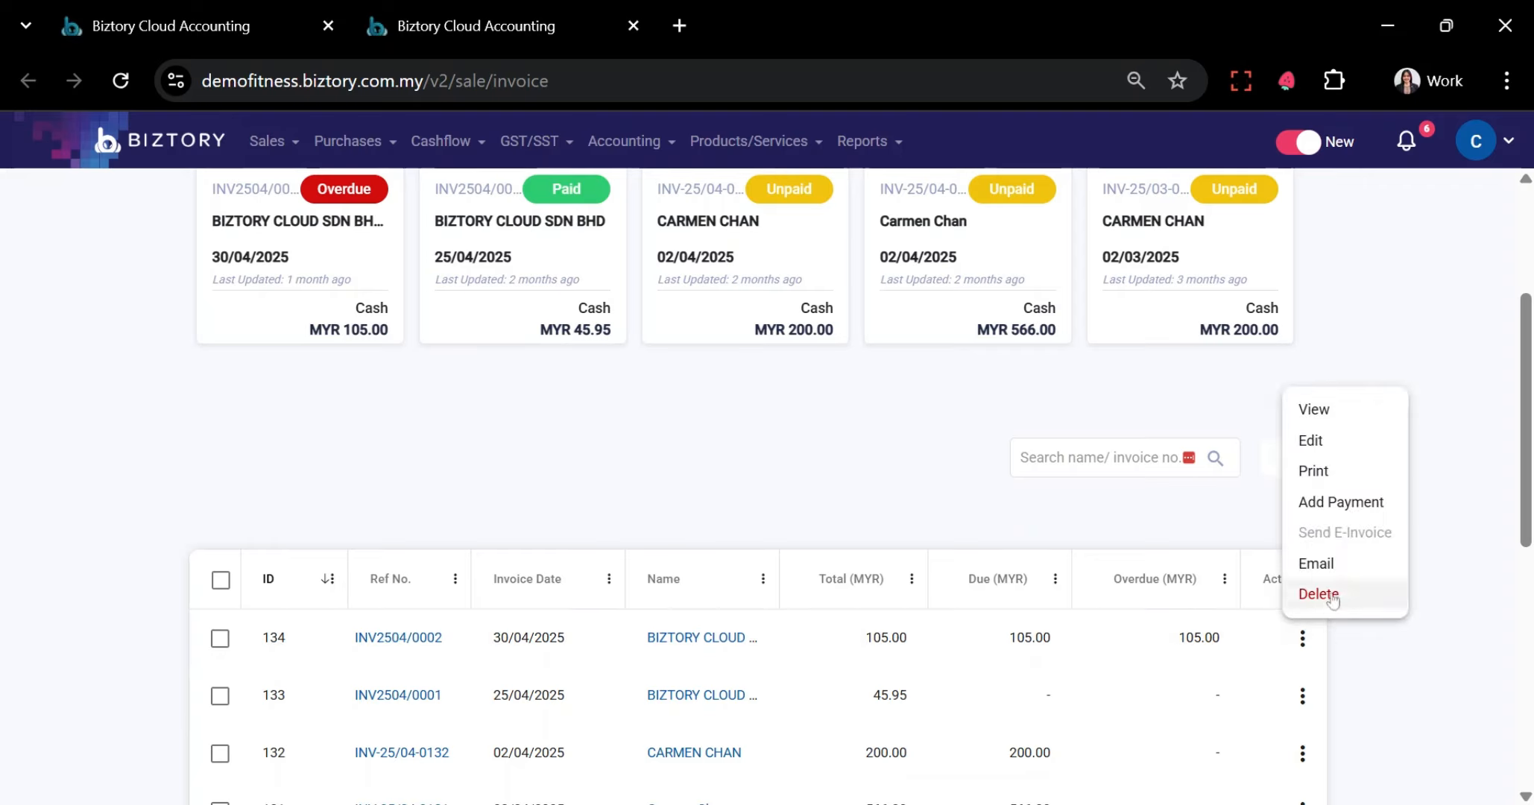
pyautogui.click(1323, 471)
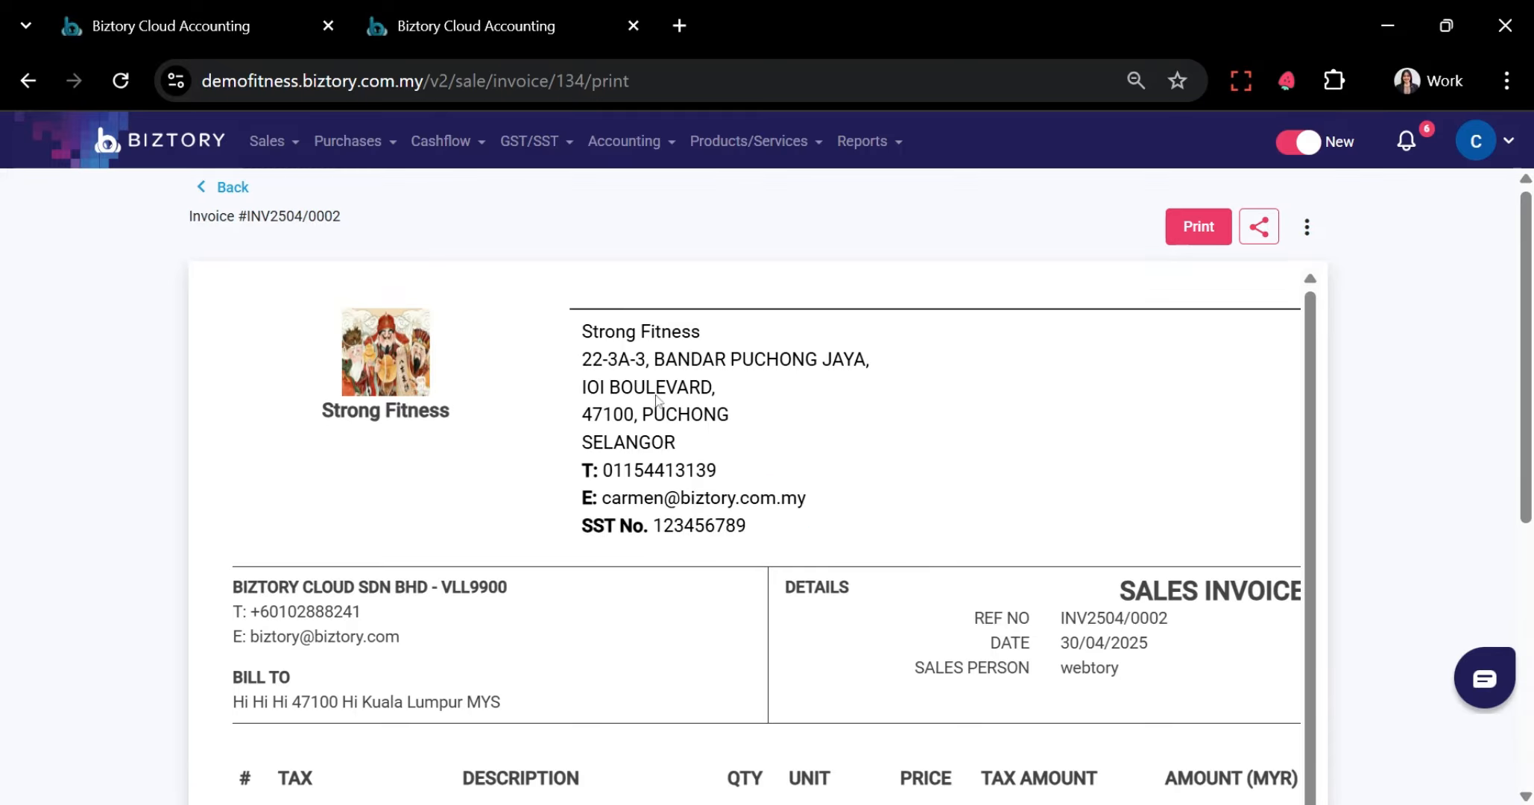
pyautogui.scroll(-3, 757, 559)
pyautogui.scroll(3, 757, 559)
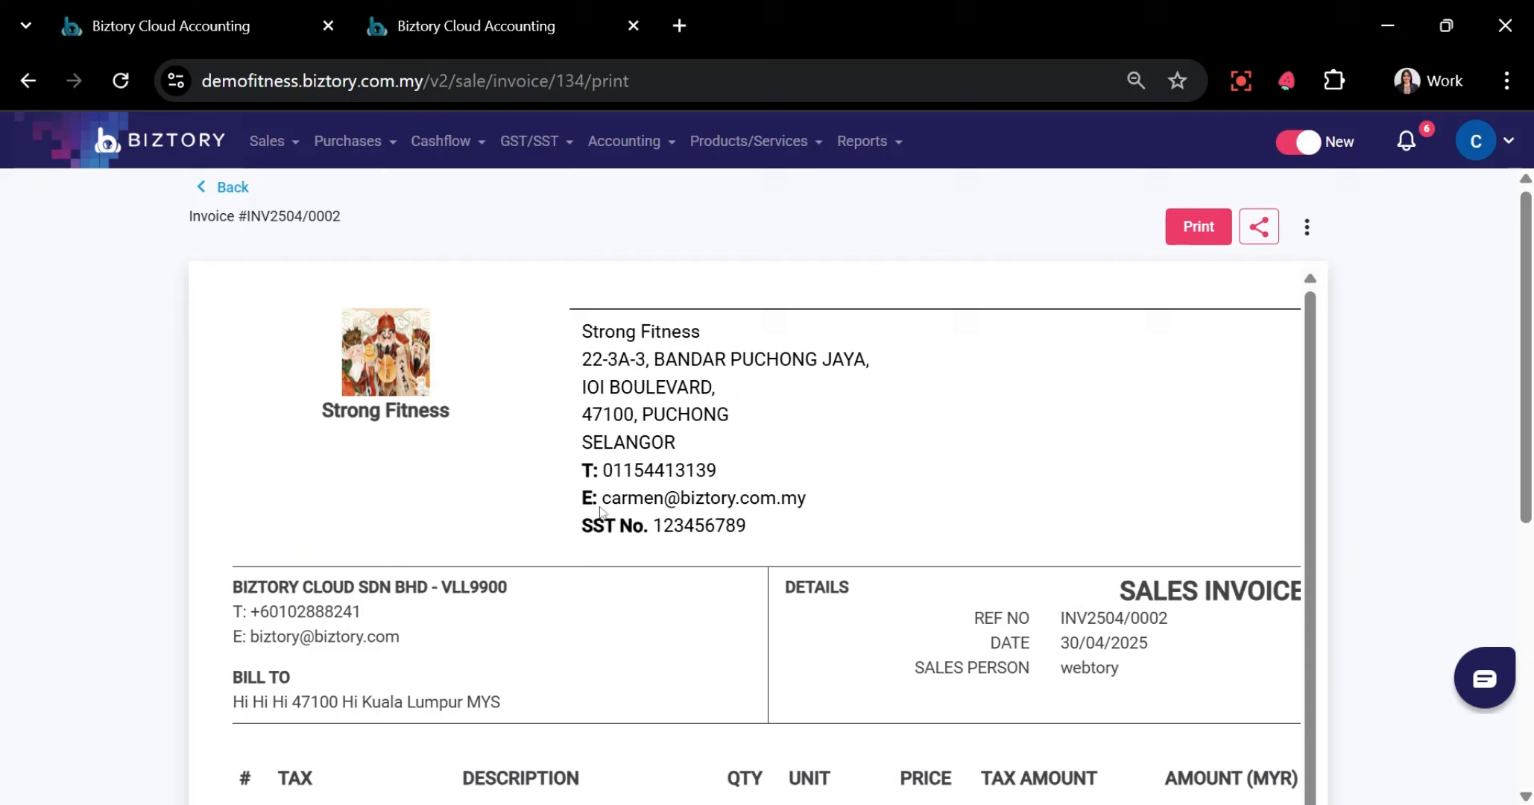
# Return to the Company Profile settings in the first browser tab, leave them and open Additional Charges
pyautogui.click(137, 34)
pyautogui.scroll(-6, 745, 522)
pyautogui.scroll(6, 857, 544)
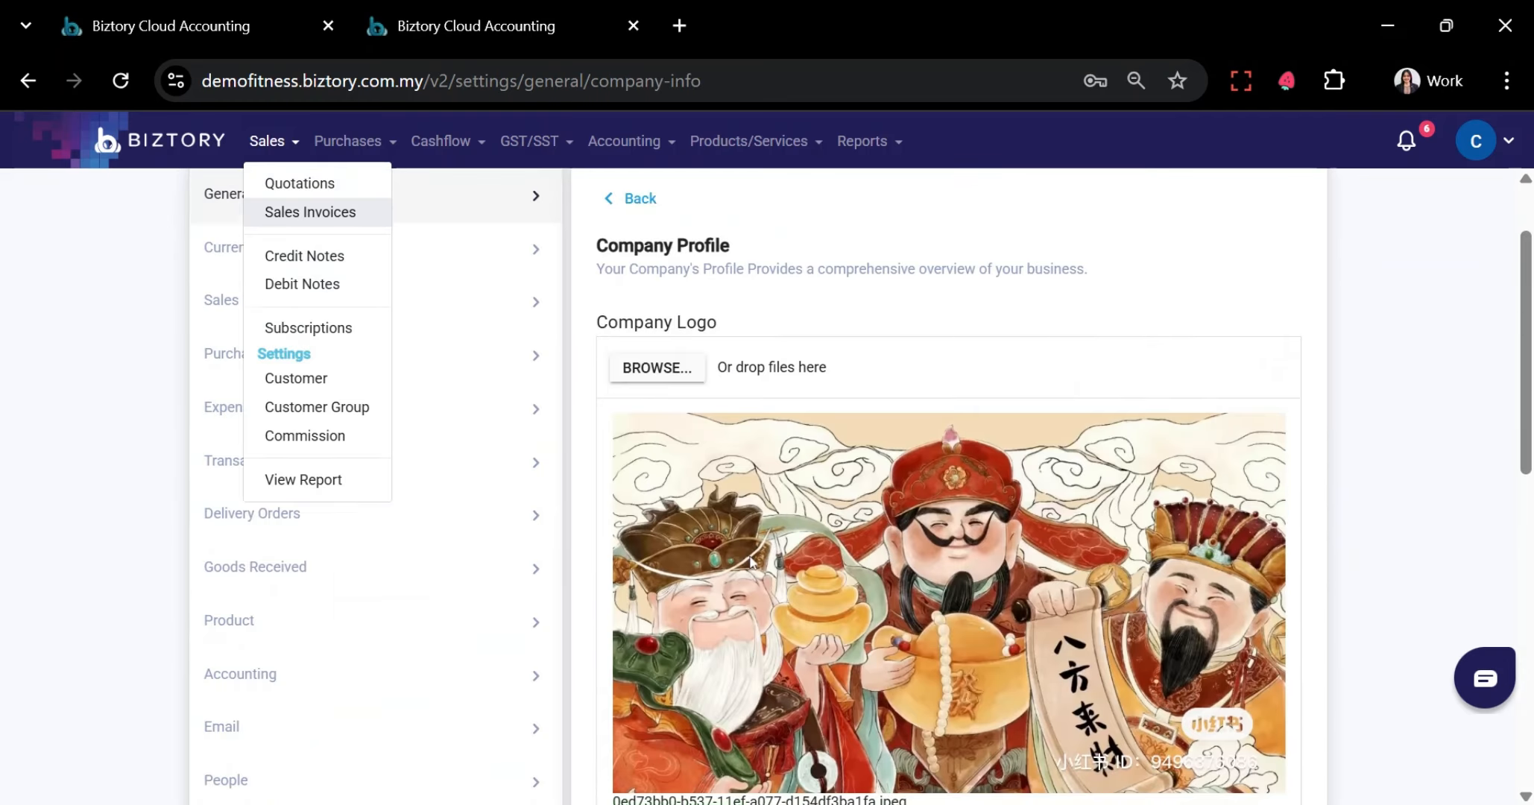
pyautogui.click(636, 302)
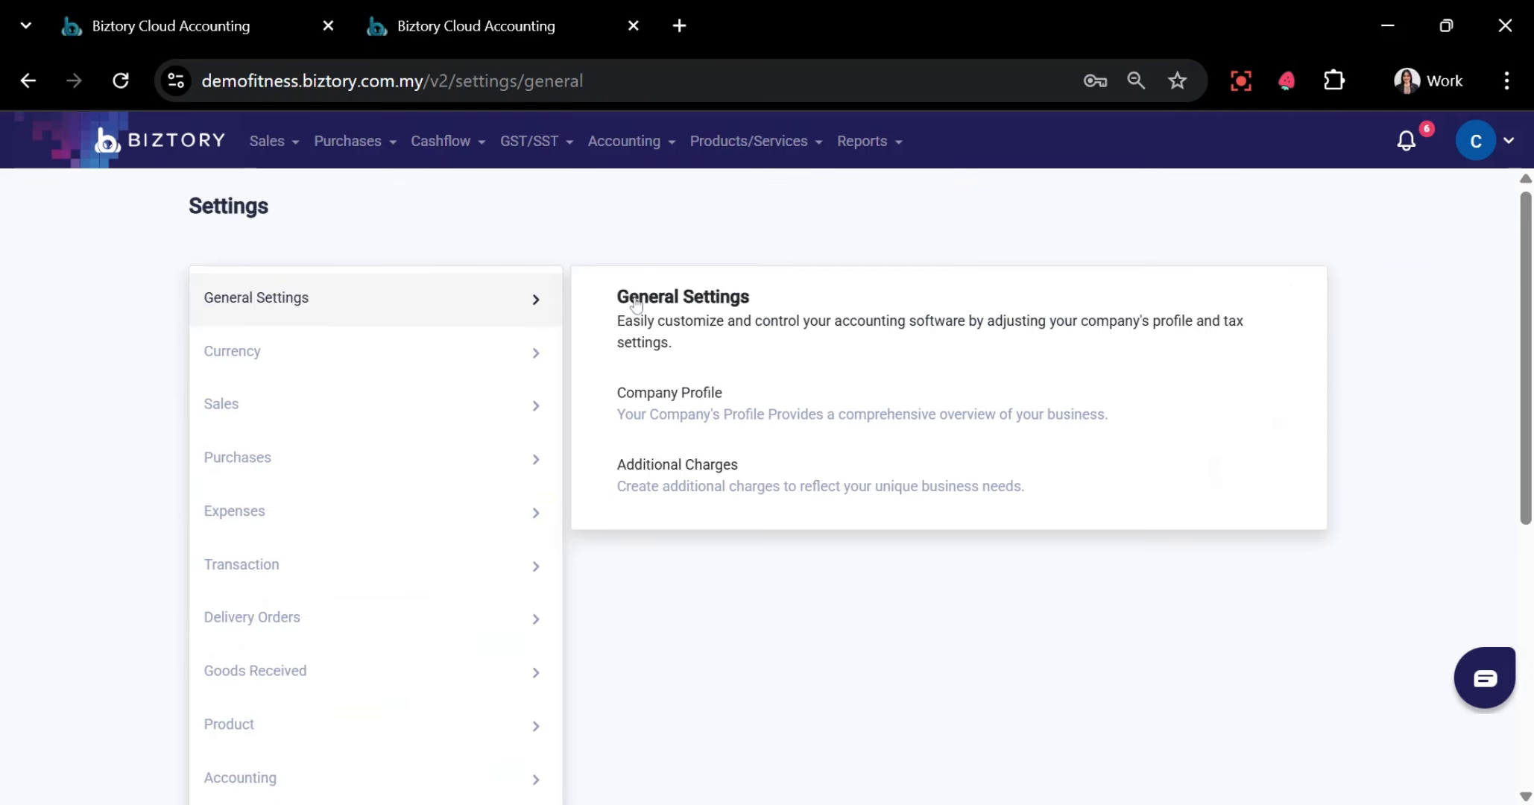
pyautogui.click(713, 488)
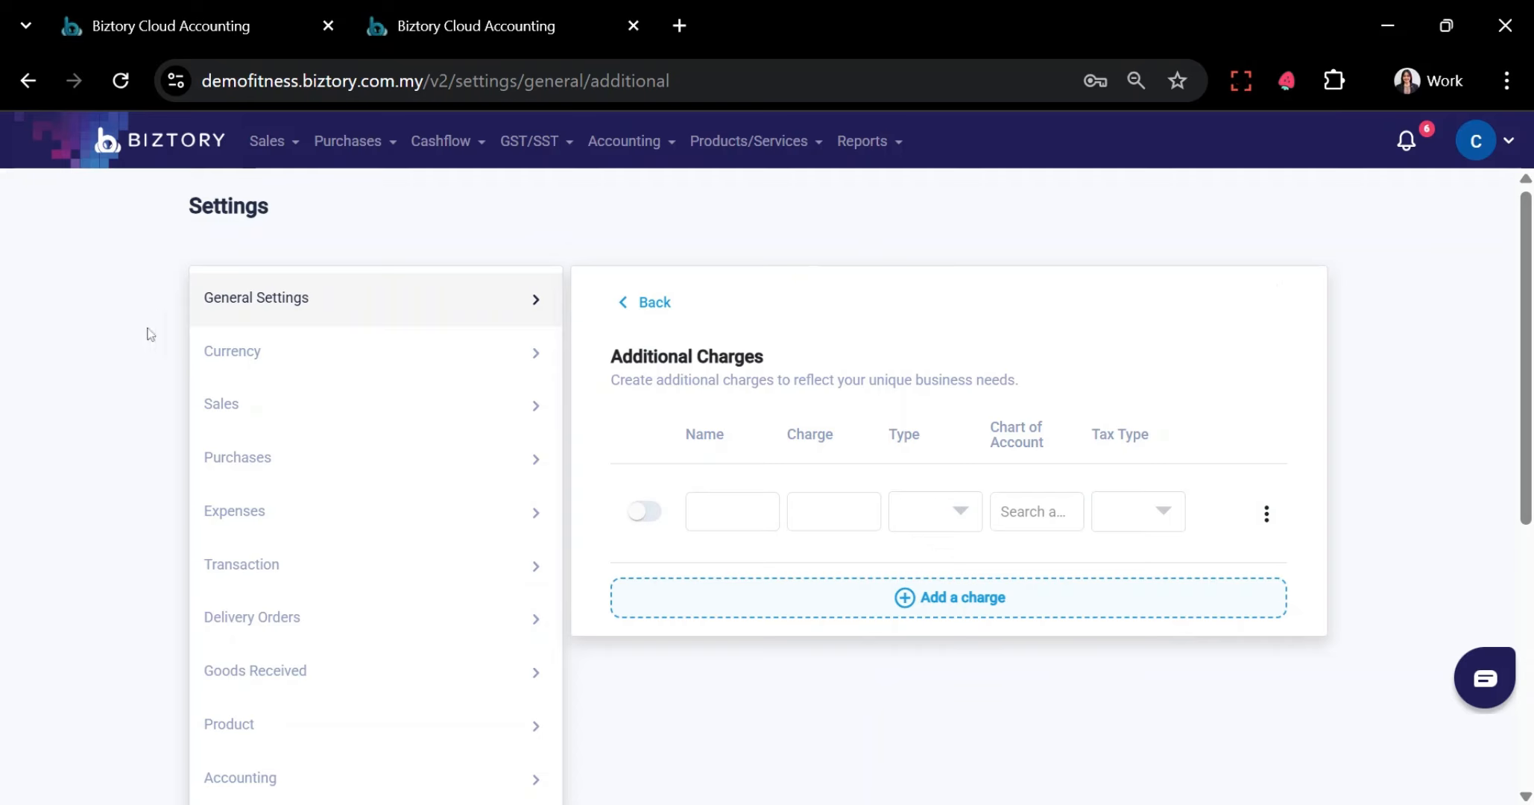
# Review the Multi-currency options for Sales Invoices, Purchase Invoices and Wallets in the Currency settings, and return to the Currency overview
pyautogui.click(231, 351)
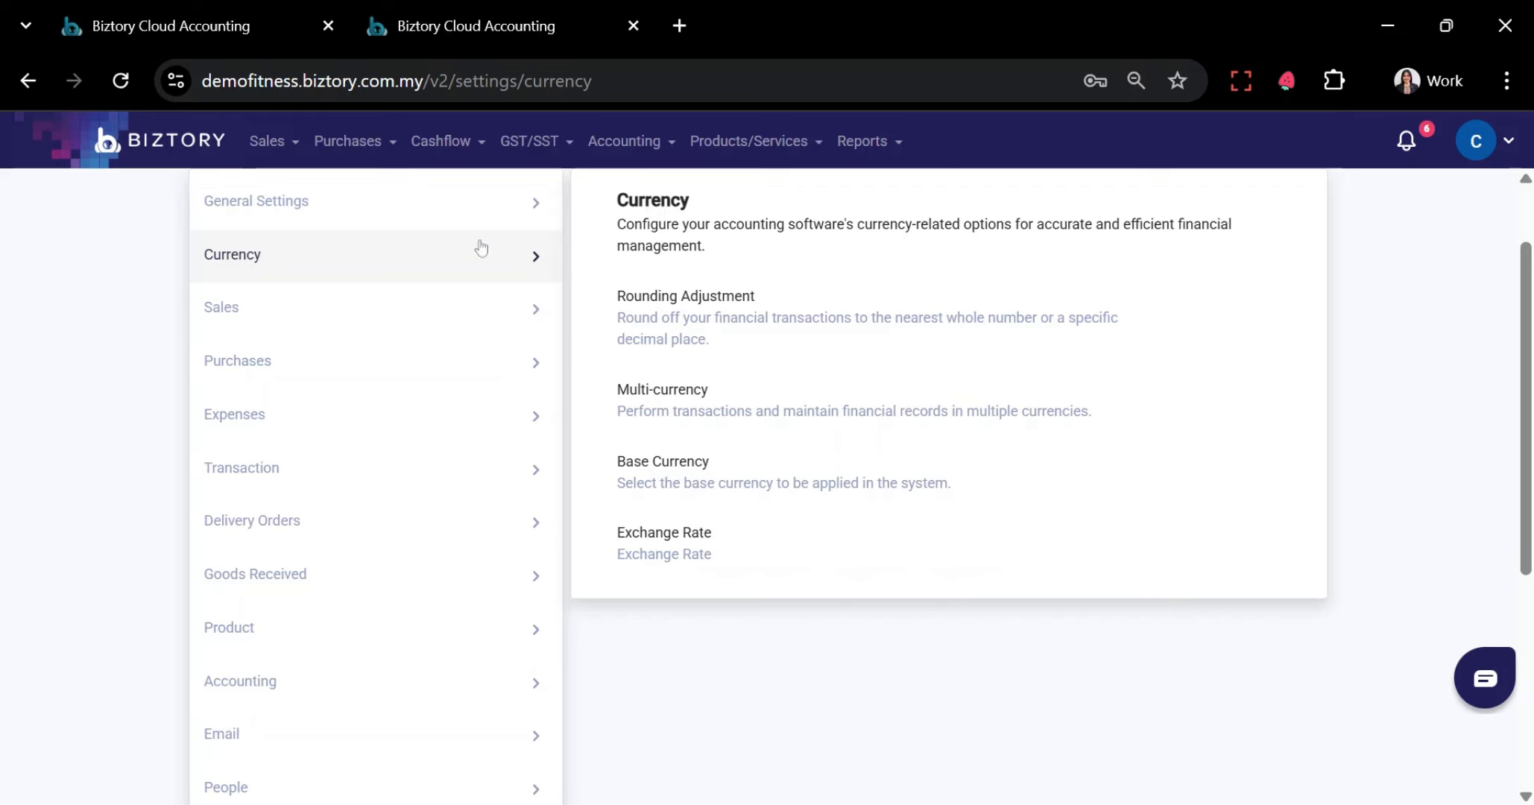
pyautogui.click(709, 402)
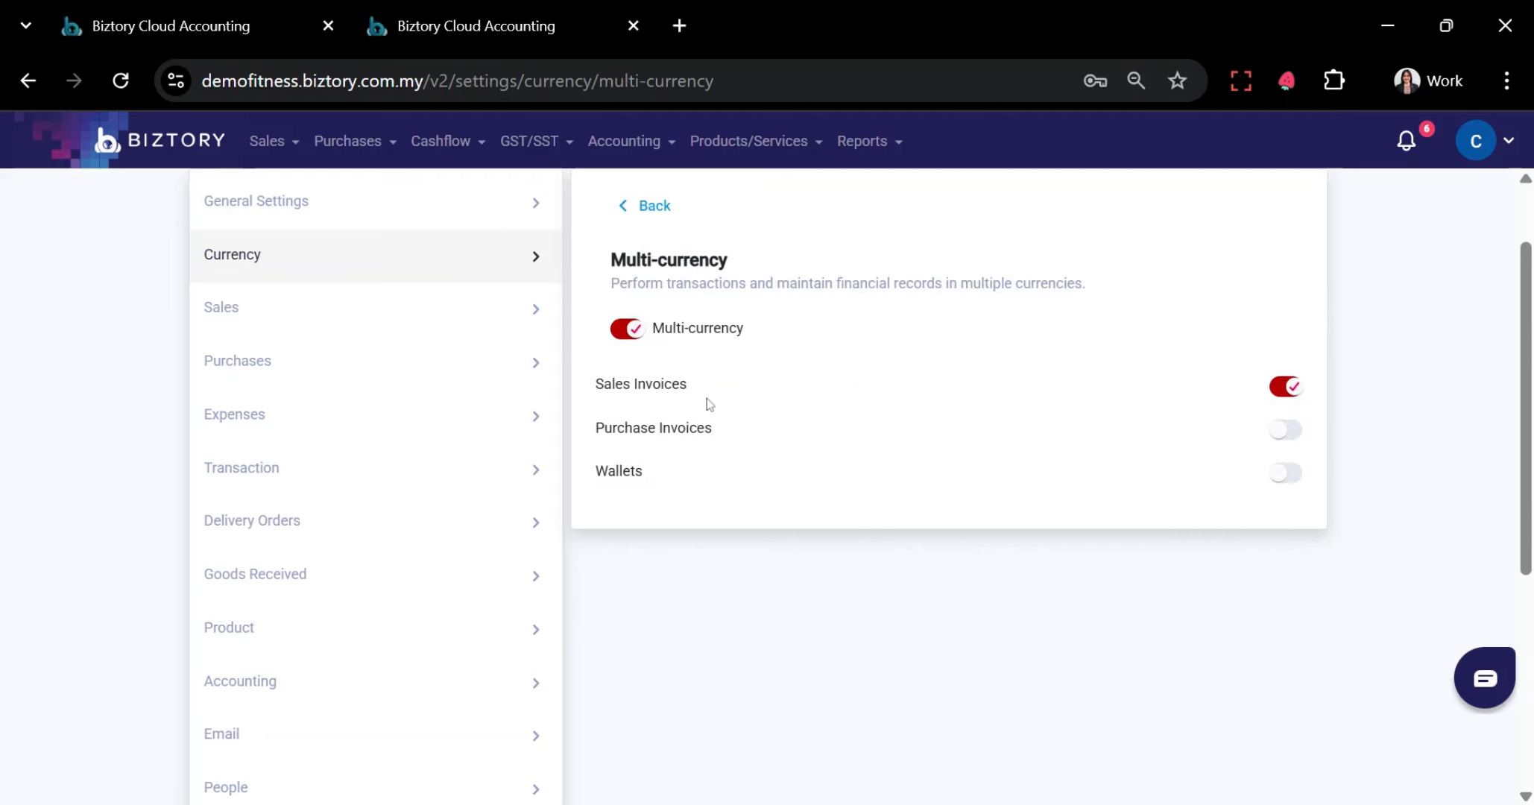
pyautogui.moveTo(596, 383); pyautogui.dragTo(701, 395)
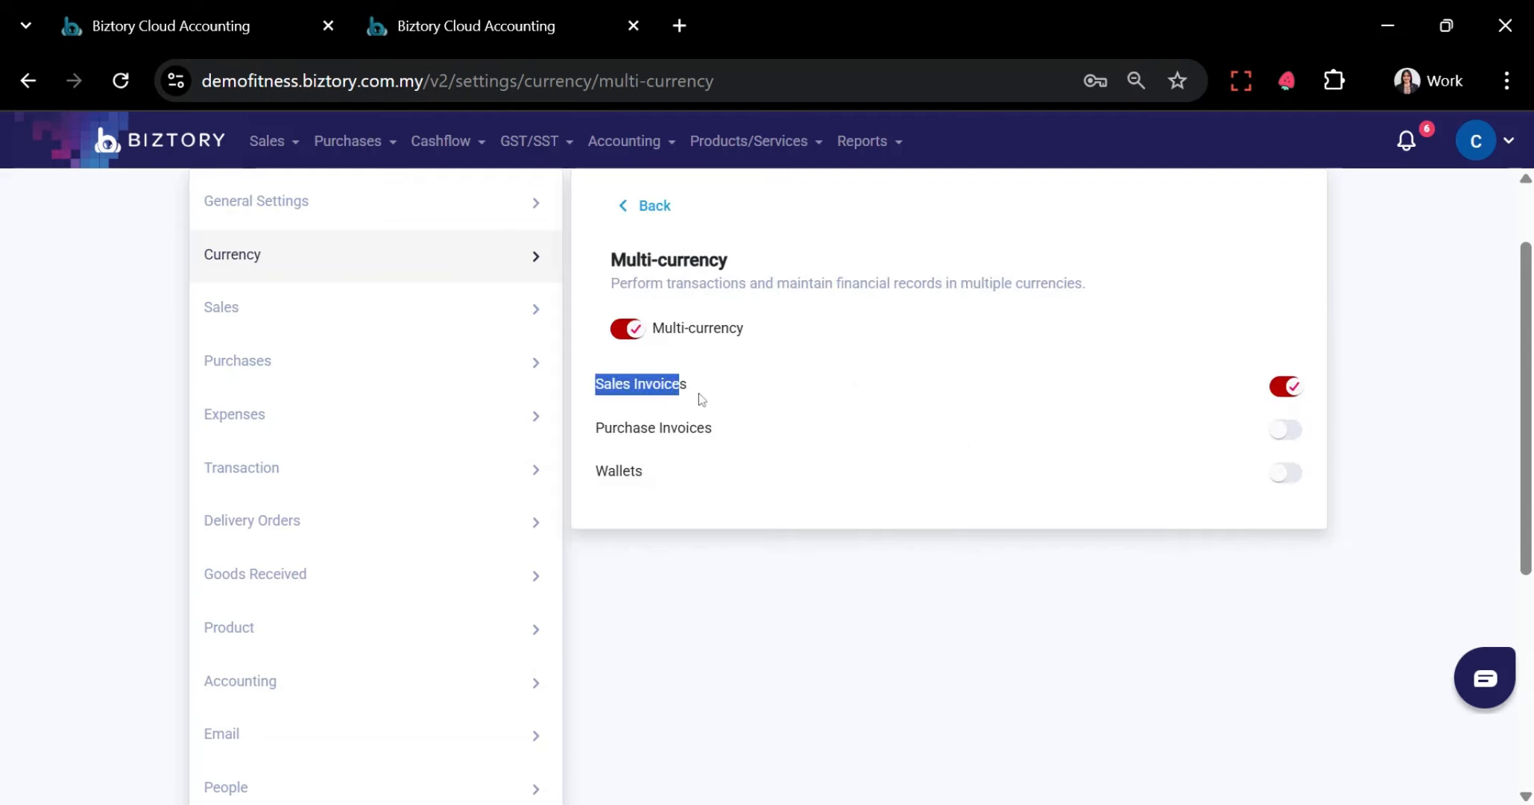
pyautogui.moveTo(610, 441); pyautogui.dragTo(714, 443)
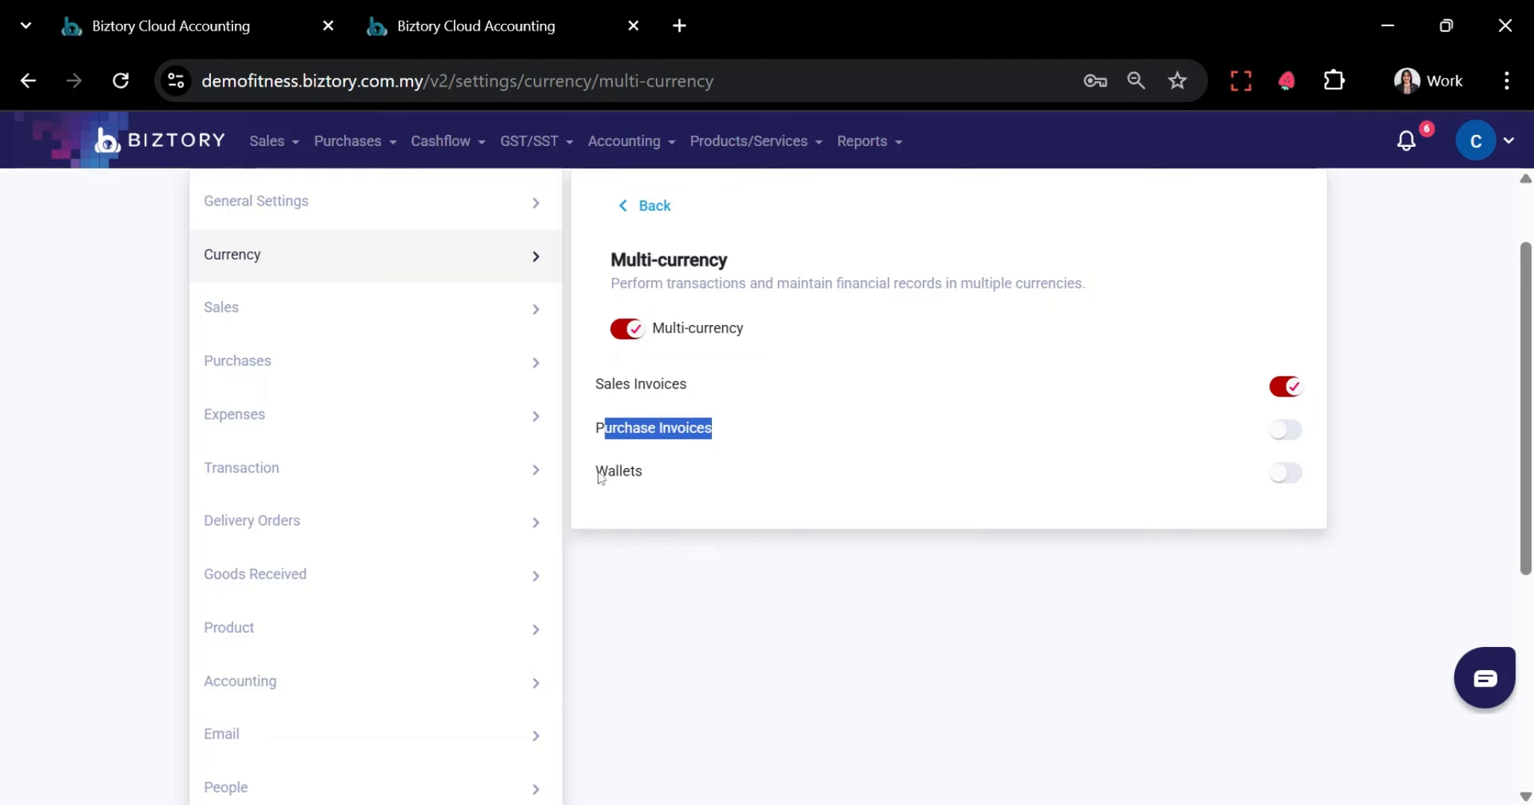
pyautogui.moveTo(600, 470); pyautogui.dragTo(674, 487)
pyautogui.scroll(1, 804, 654)
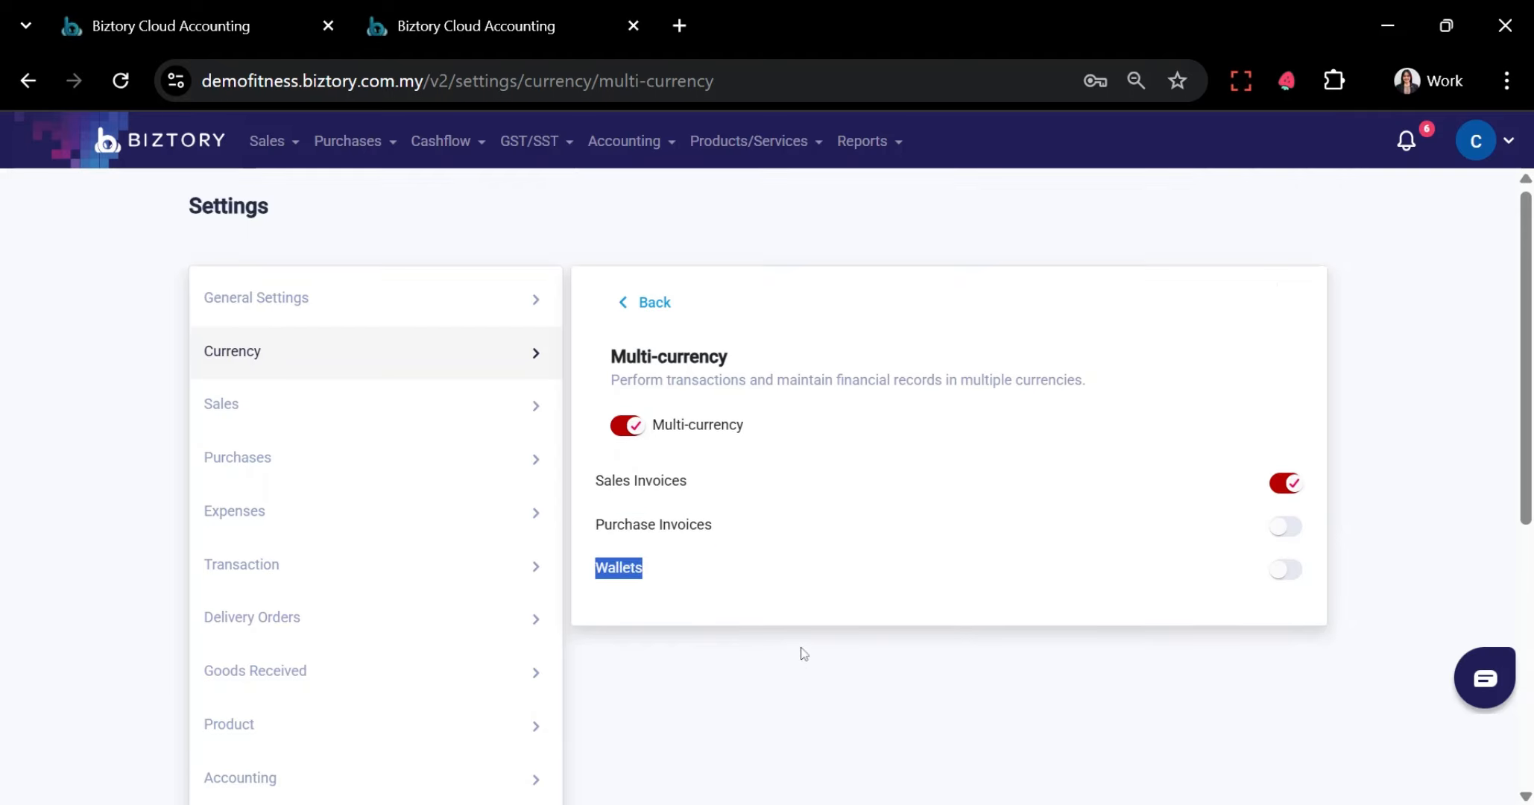
pyautogui.click(659, 309)
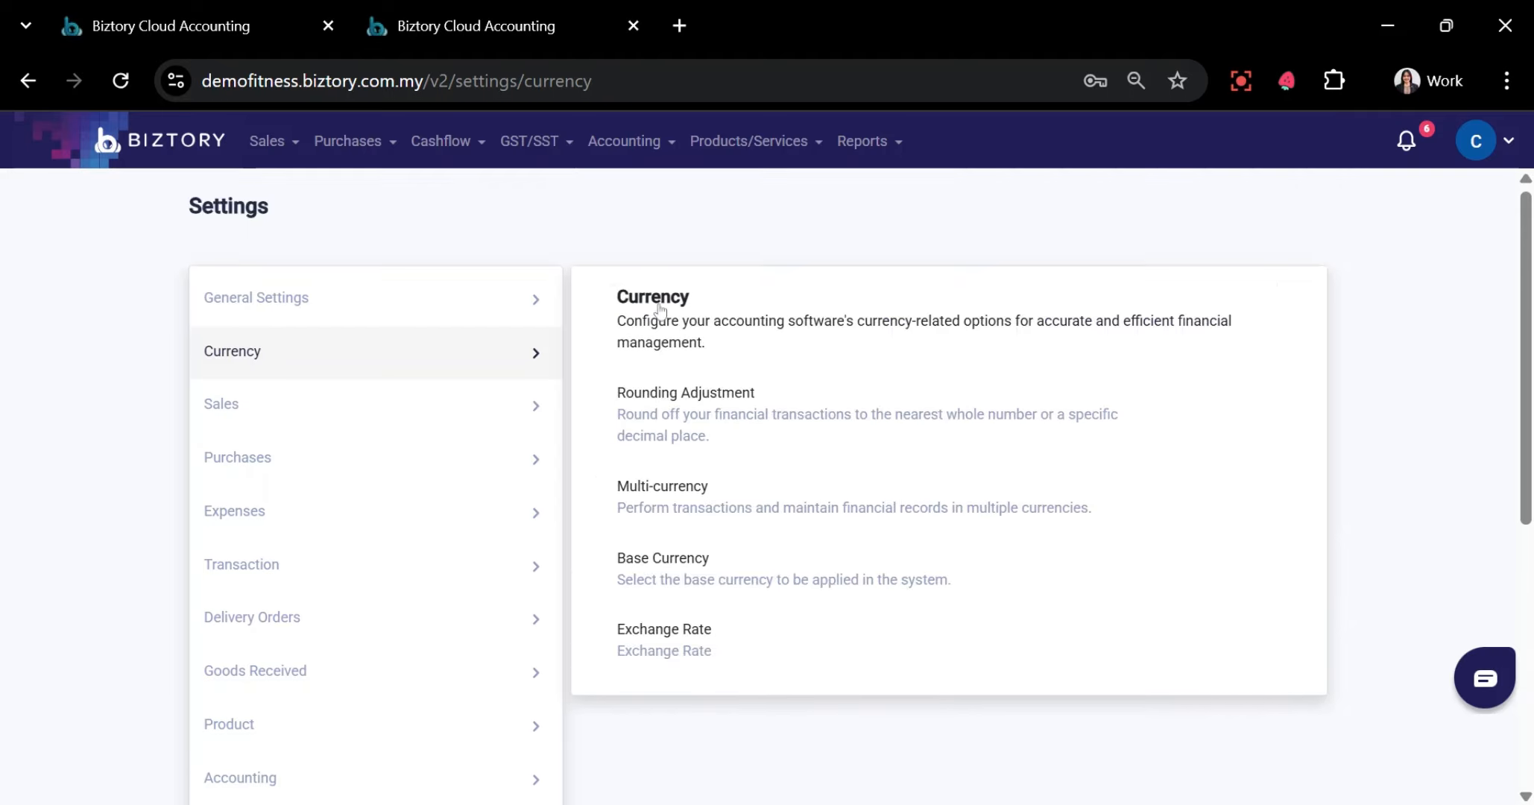
# Open the Base Currency setting, view the available currencies without changing the selection, and return to the Currency overview
pyautogui.click(687, 564)
pyautogui.click(779, 461)
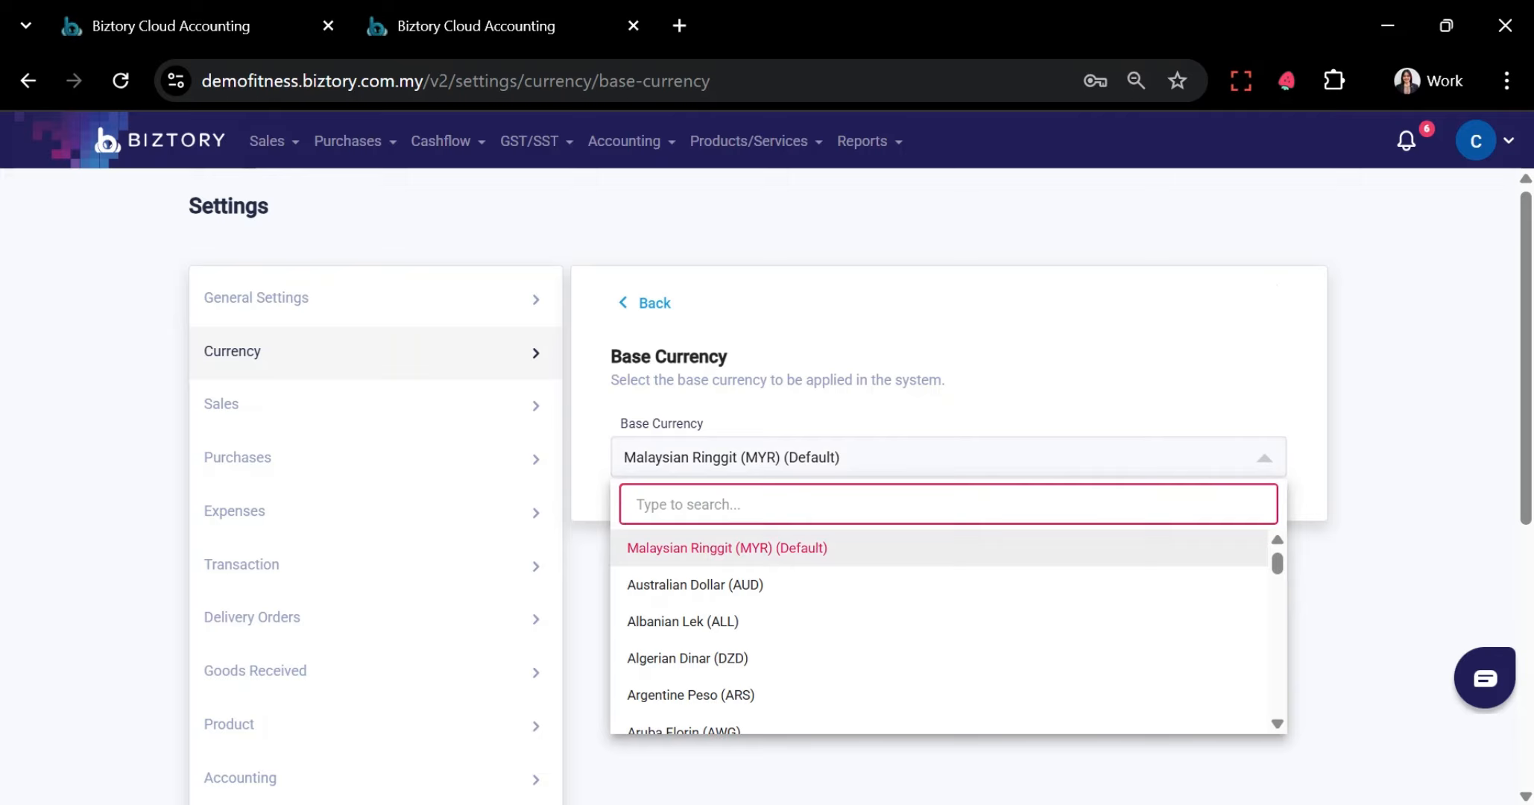
pyautogui.click(747, 332)
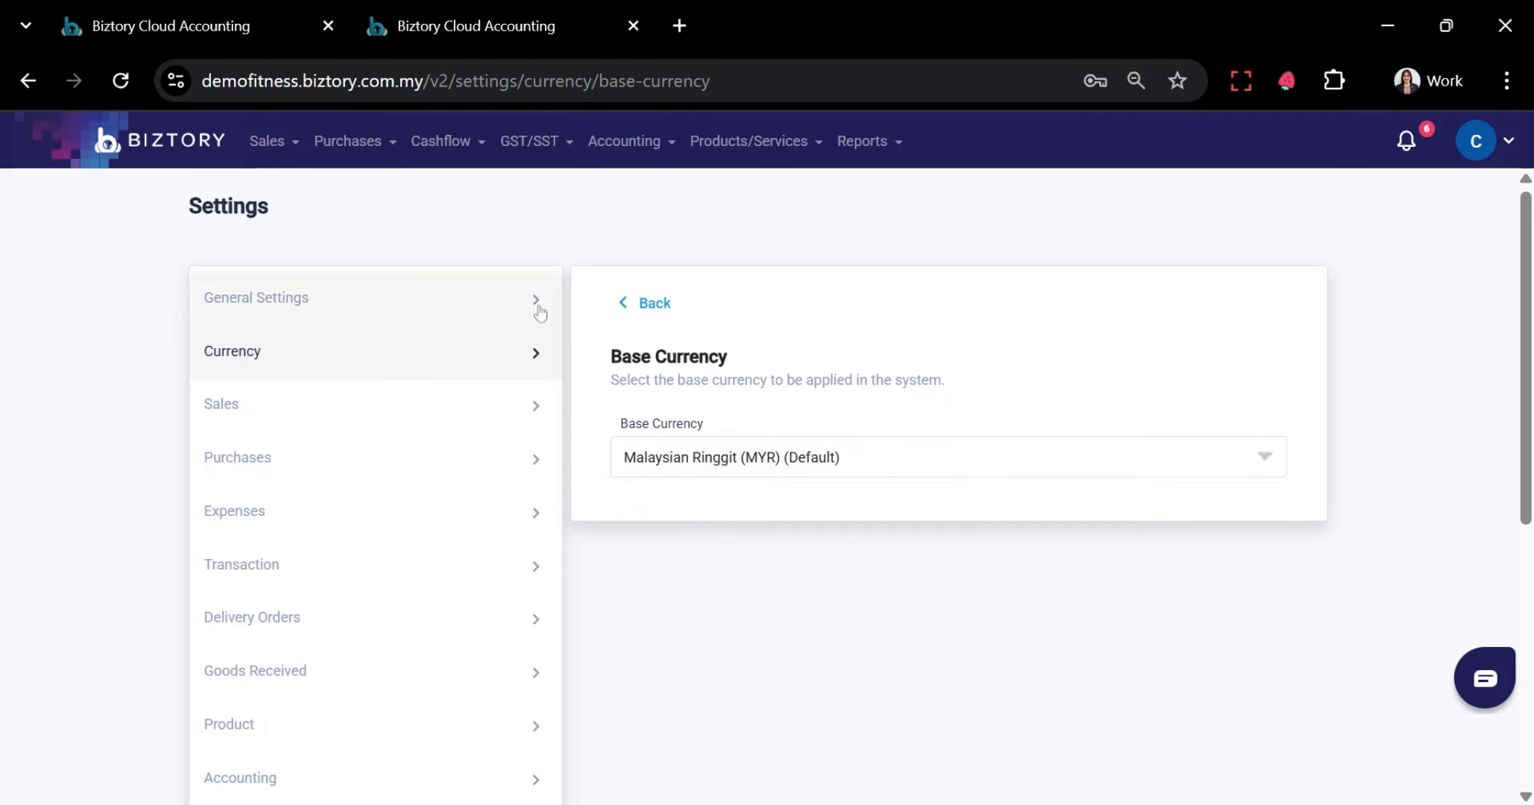
pyautogui.click(630, 302)
# View the Exchange Rate setting with its API Key field and return to the Currency overview
pyautogui.scroll(-2, 701, 387)
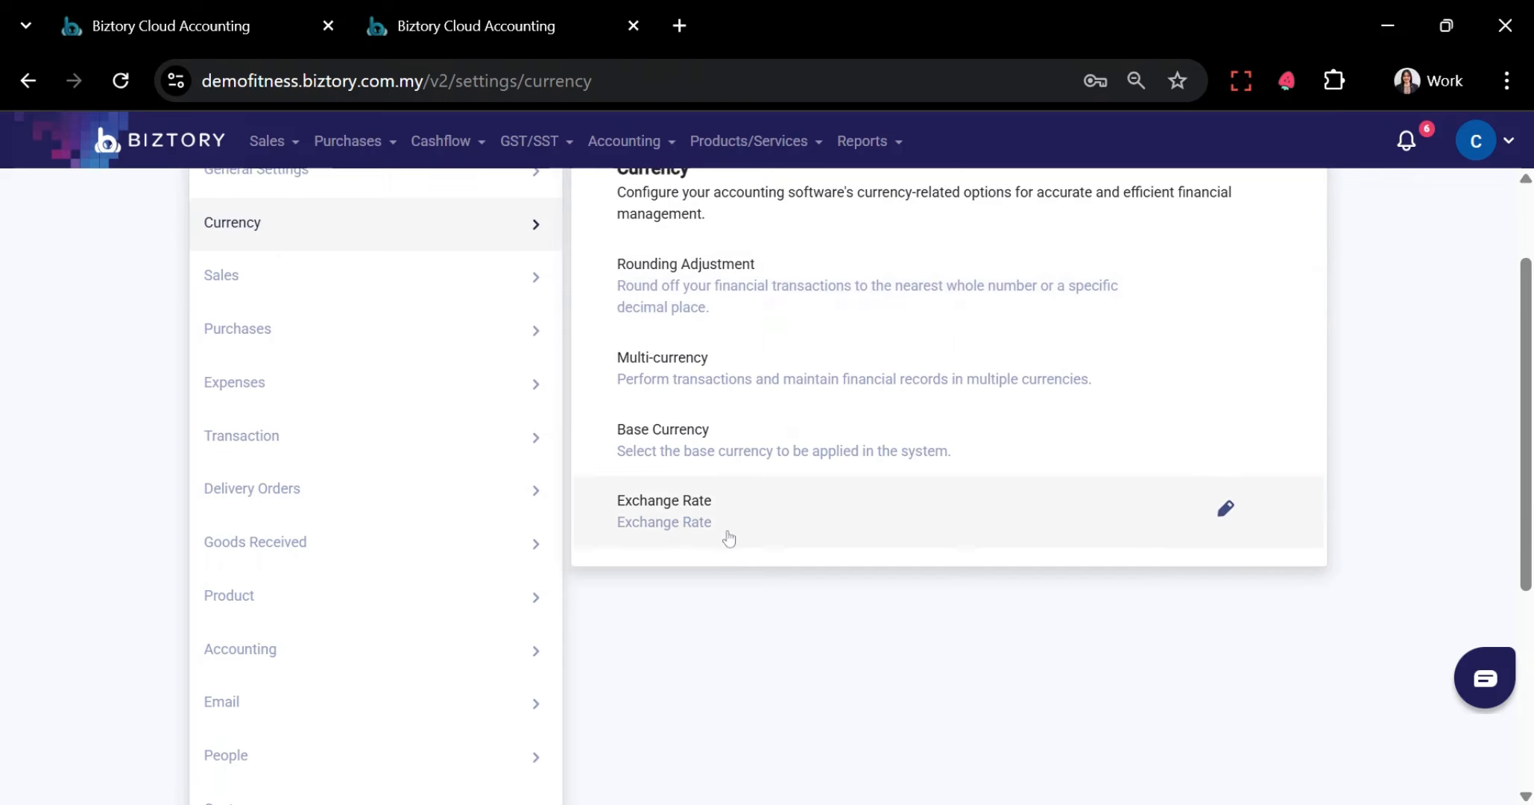
pyautogui.click(727, 538)
pyautogui.scroll(2, 729, 538)
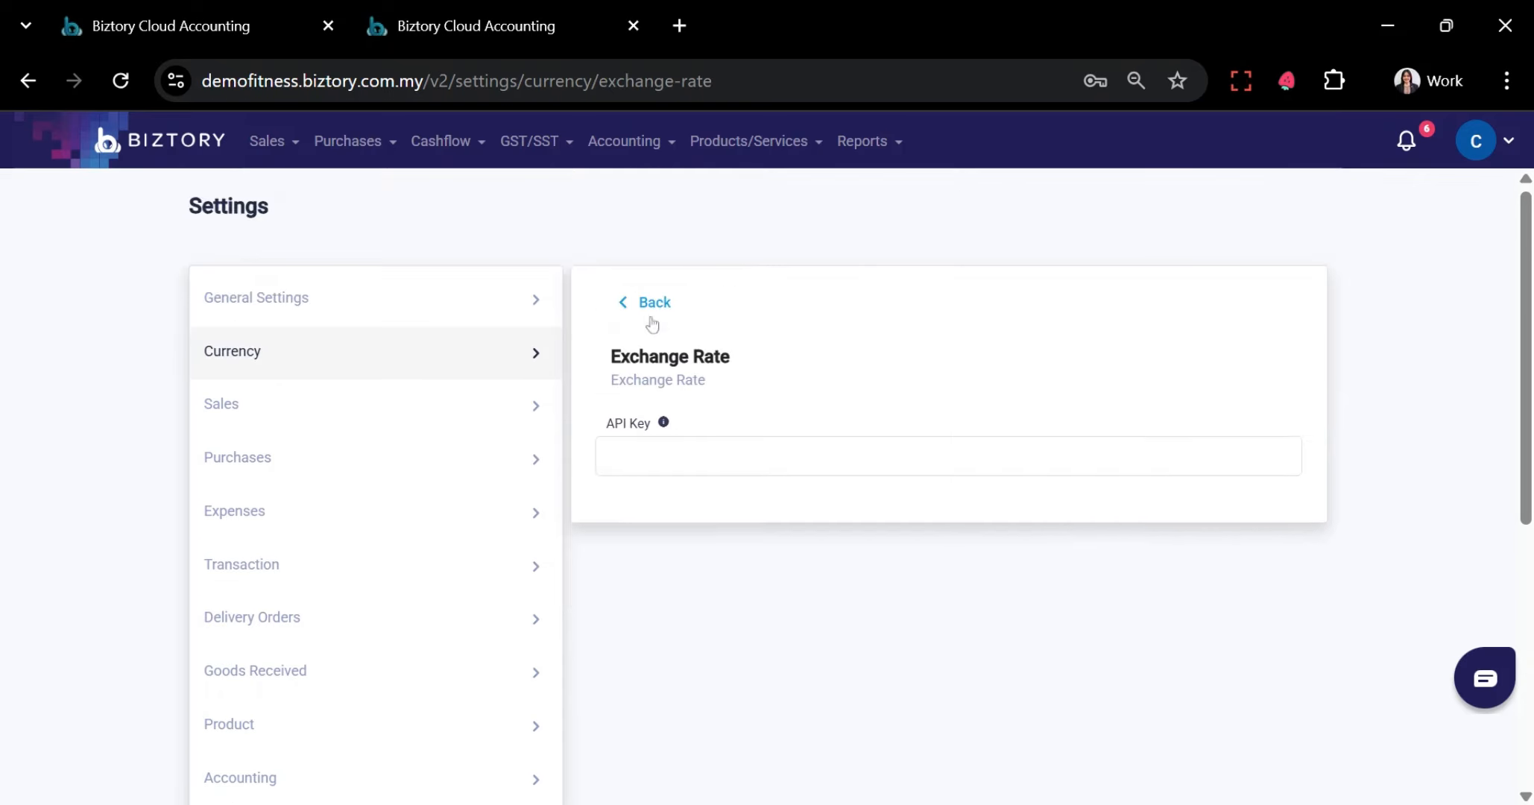
pyautogui.click(652, 304)
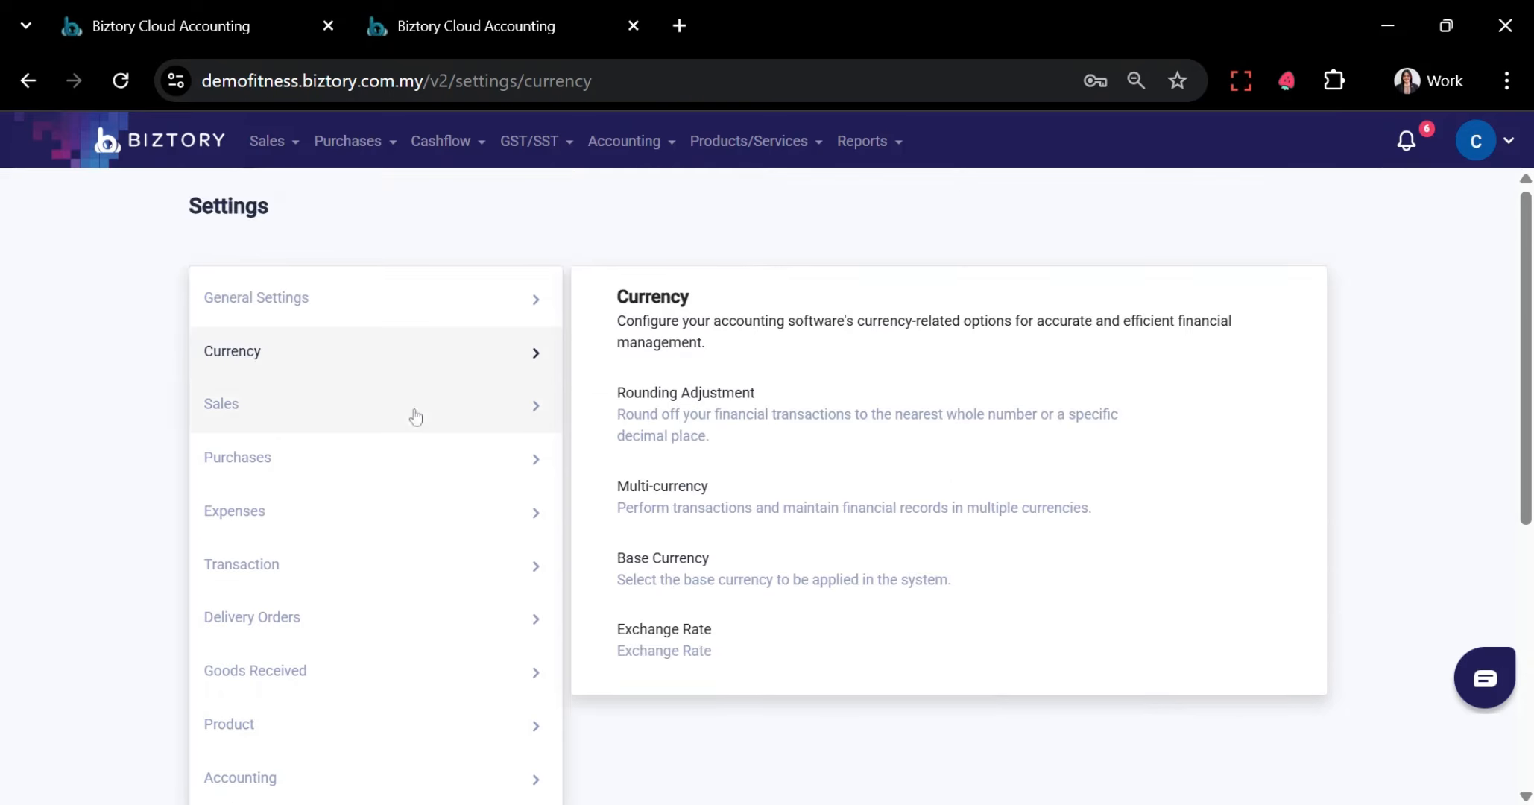
# Look through the Sales settings categories and open the Preference options
pyautogui.click(358, 407)
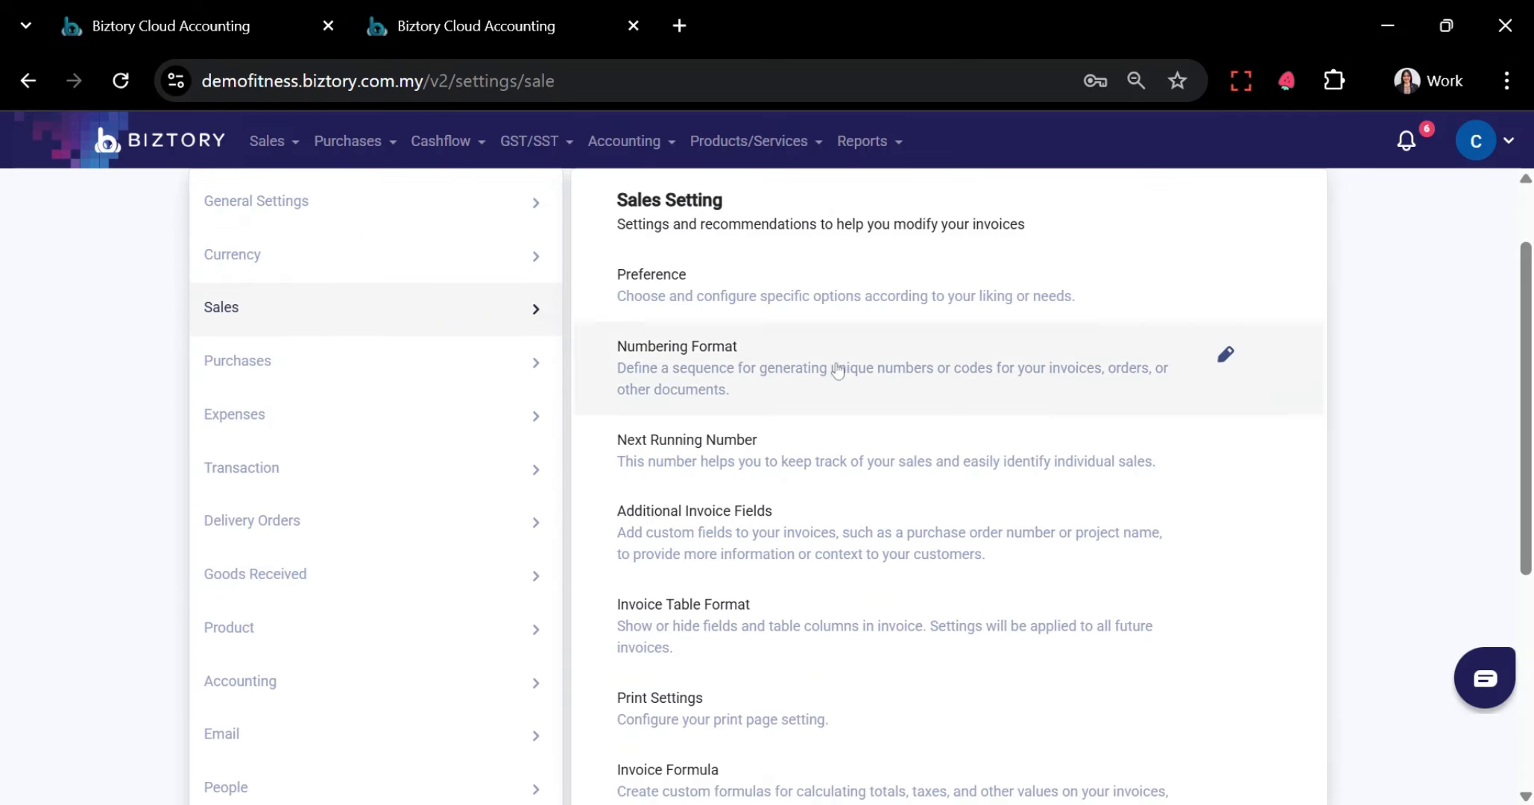
pyautogui.scroll(-5, 842, 410)
pyautogui.scroll(6, 853, 507)
pyautogui.click(689, 384)
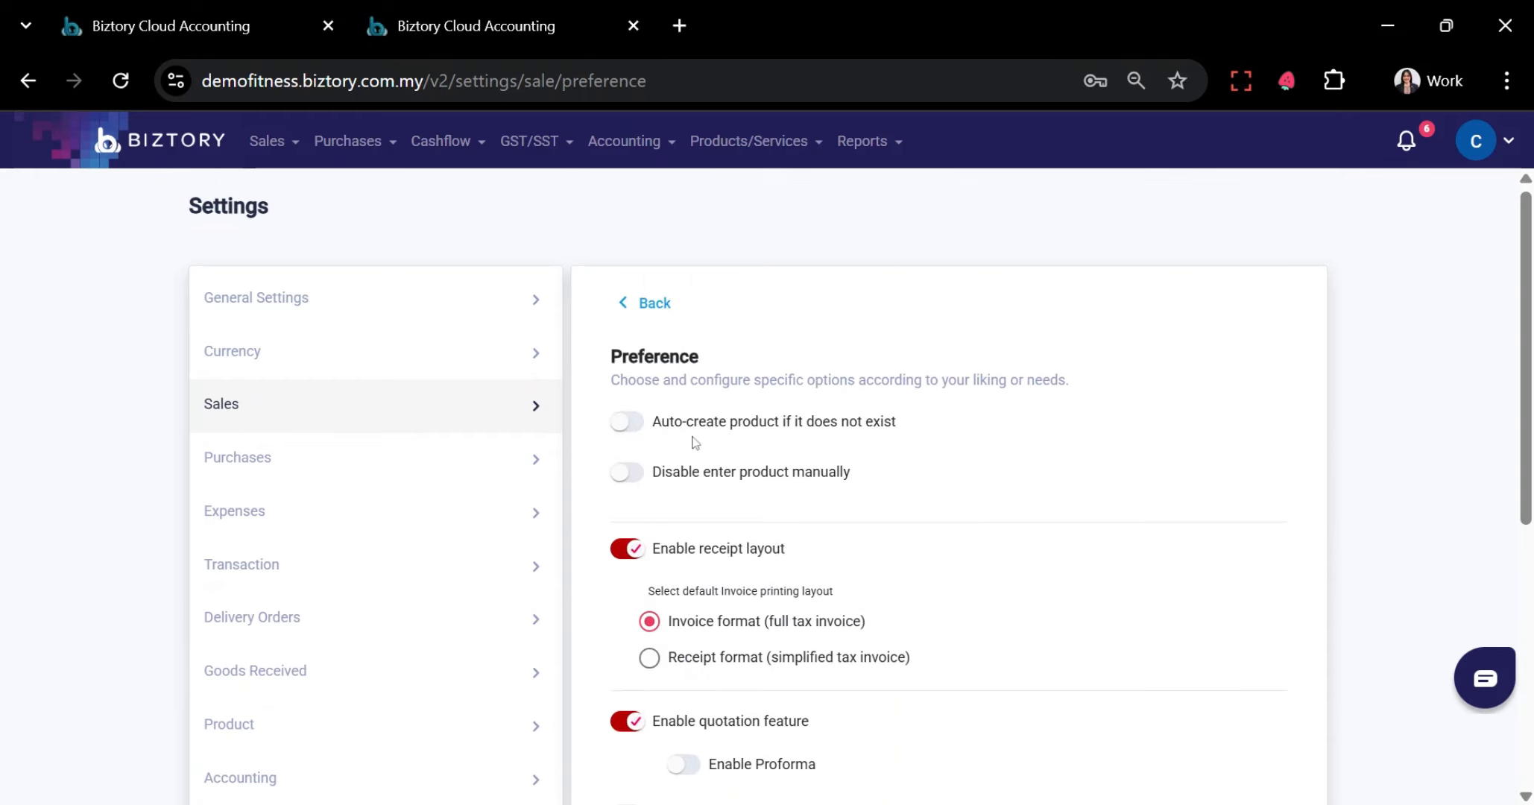
# View the Products/Services menu entries, then look through the product entry and receipt layout options in the Sales Preference settings
pyautogui.click(723, 149)
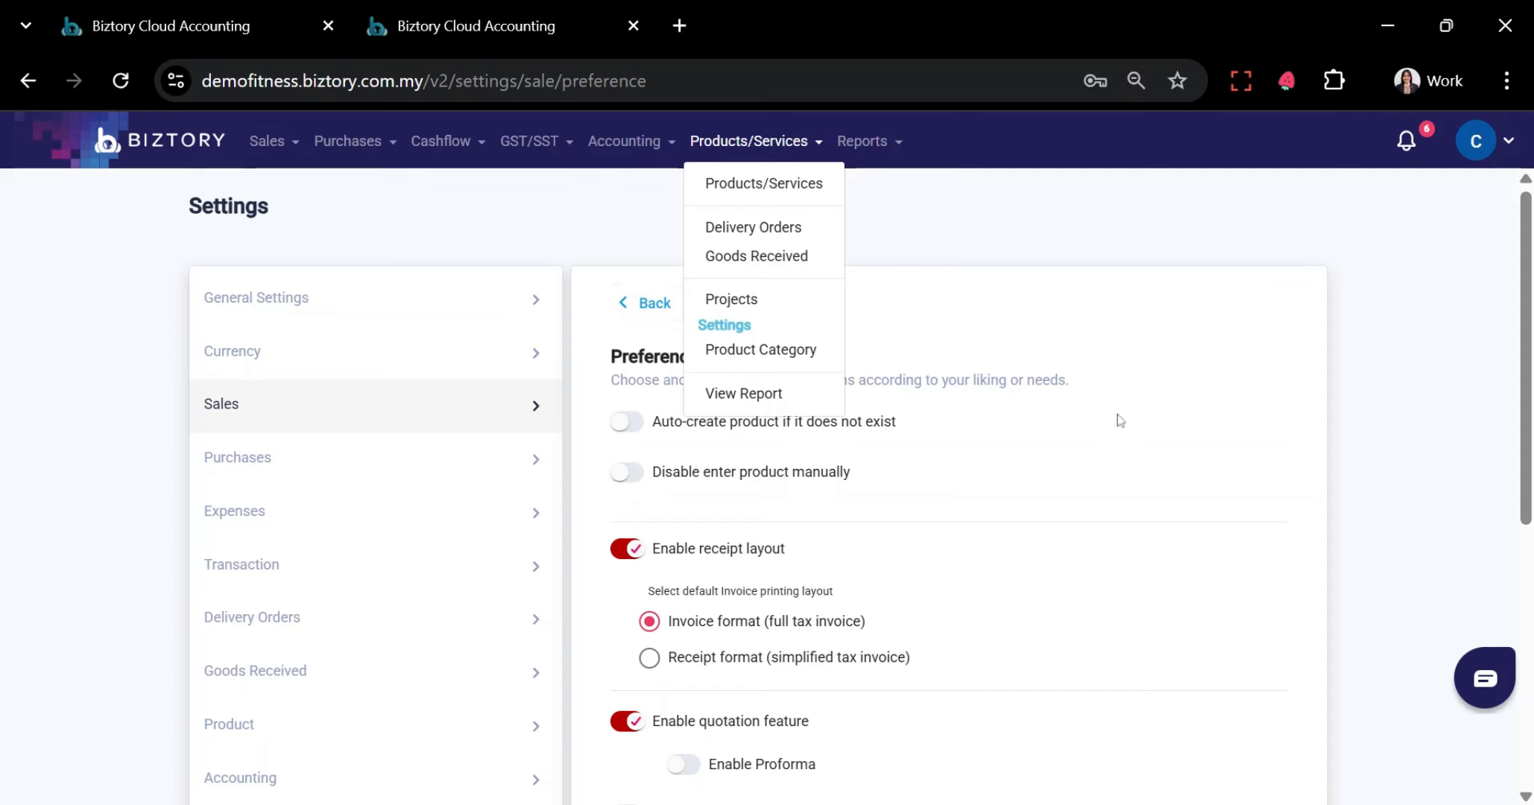
pyautogui.click(1120, 421)
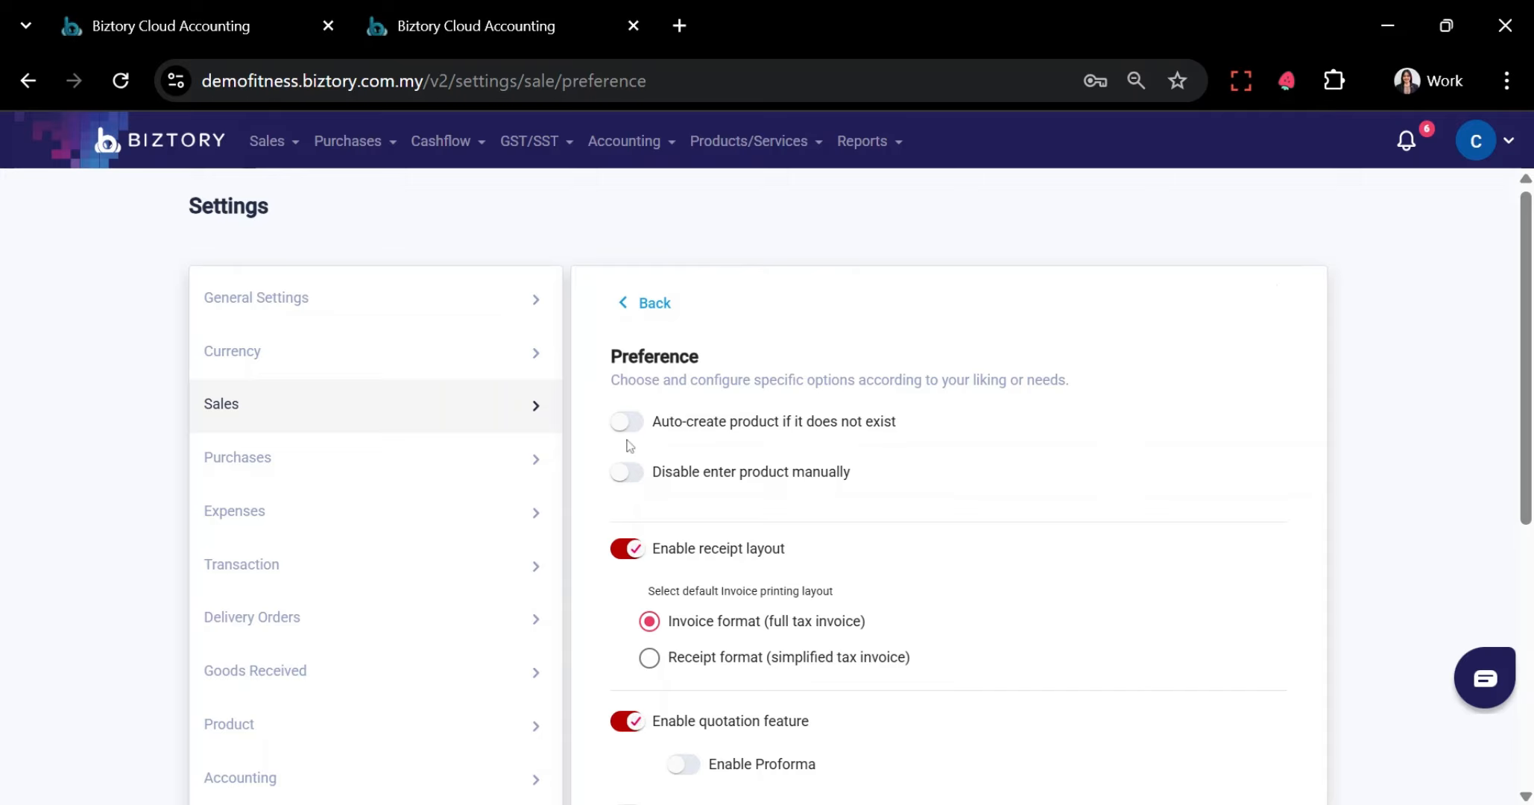
pyautogui.scroll(-2, 628, 446)
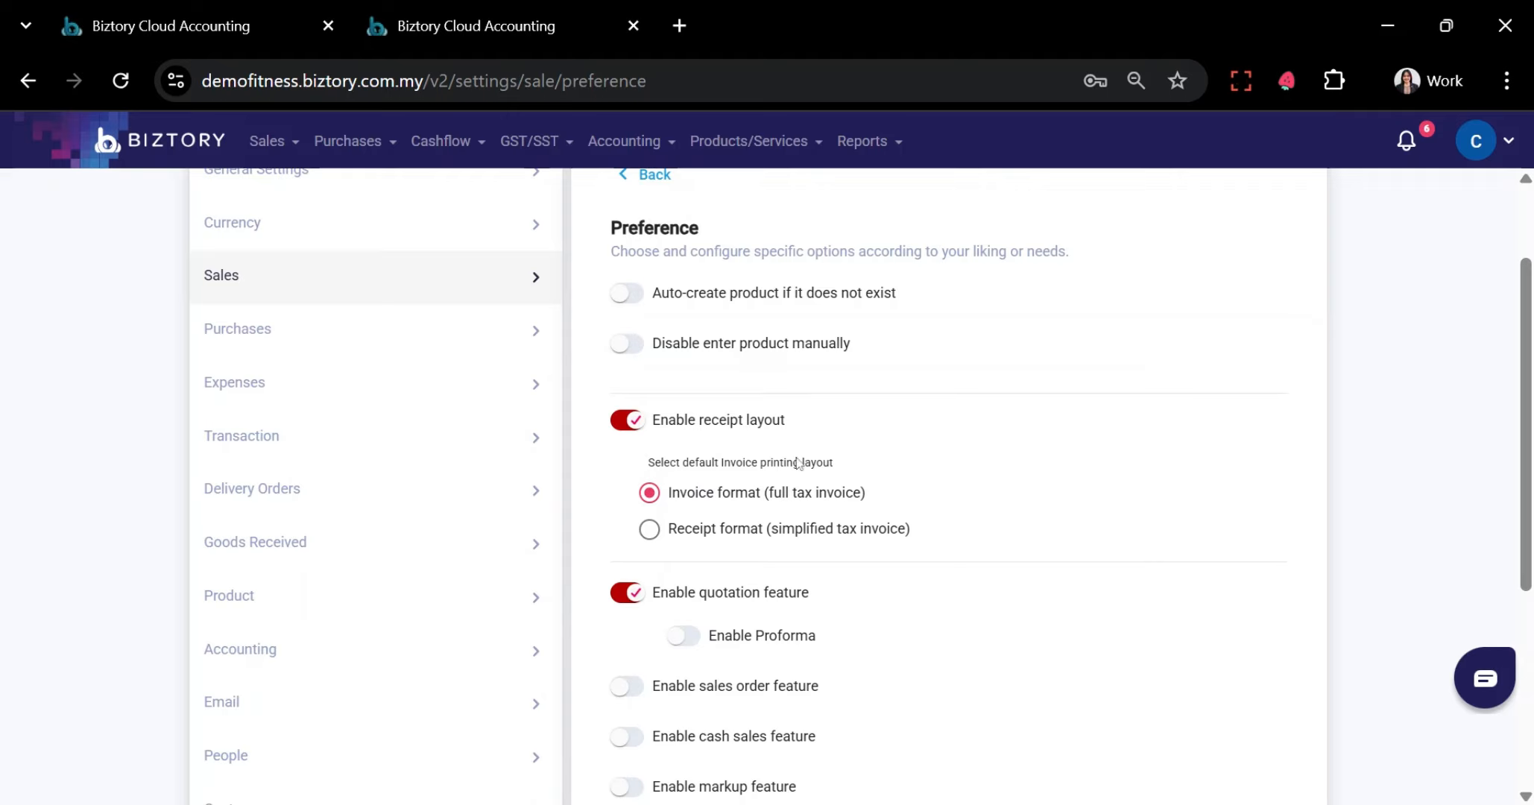
pyautogui.scroll(-2, 764, 427)
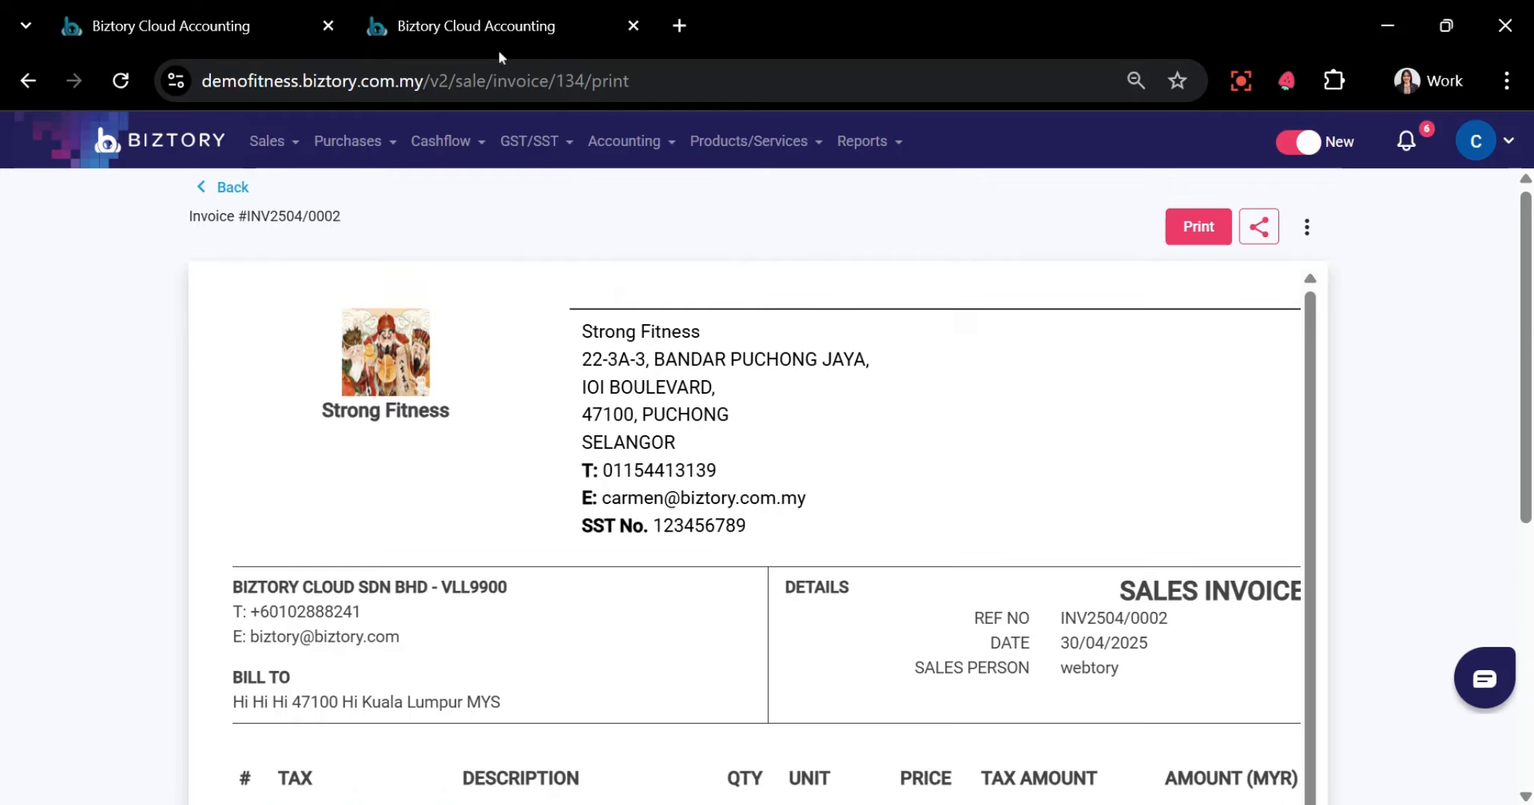
# Examine the printed sales invoice layout from the company header down to the payment terms
pyautogui.scroll(-4, 775, 638)
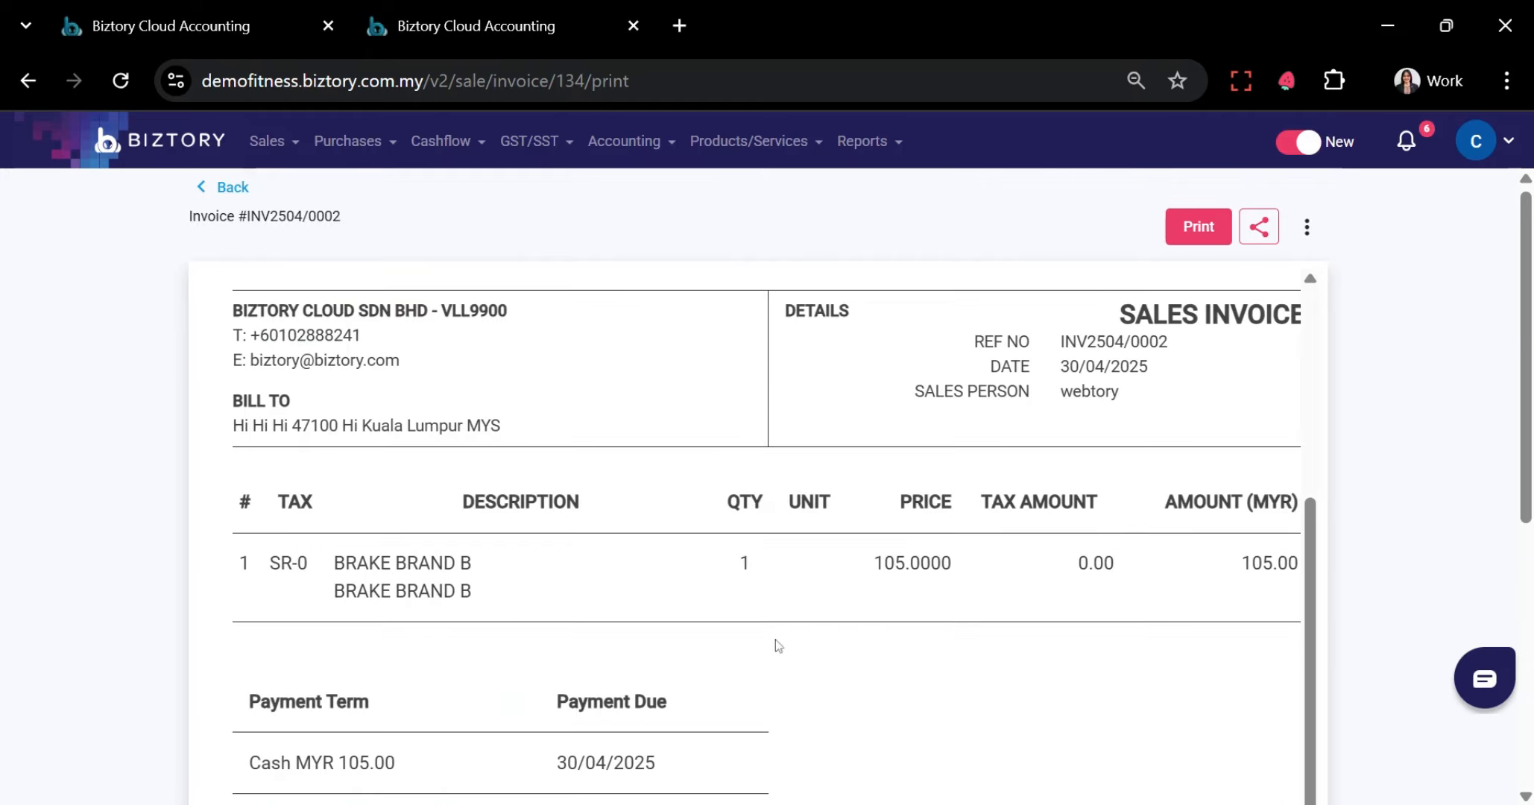
pyautogui.scroll(-6, 1410, 554)
pyautogui.scroll(6, 1411, 630)
pyautogui.scroll(3, 1338, 670)
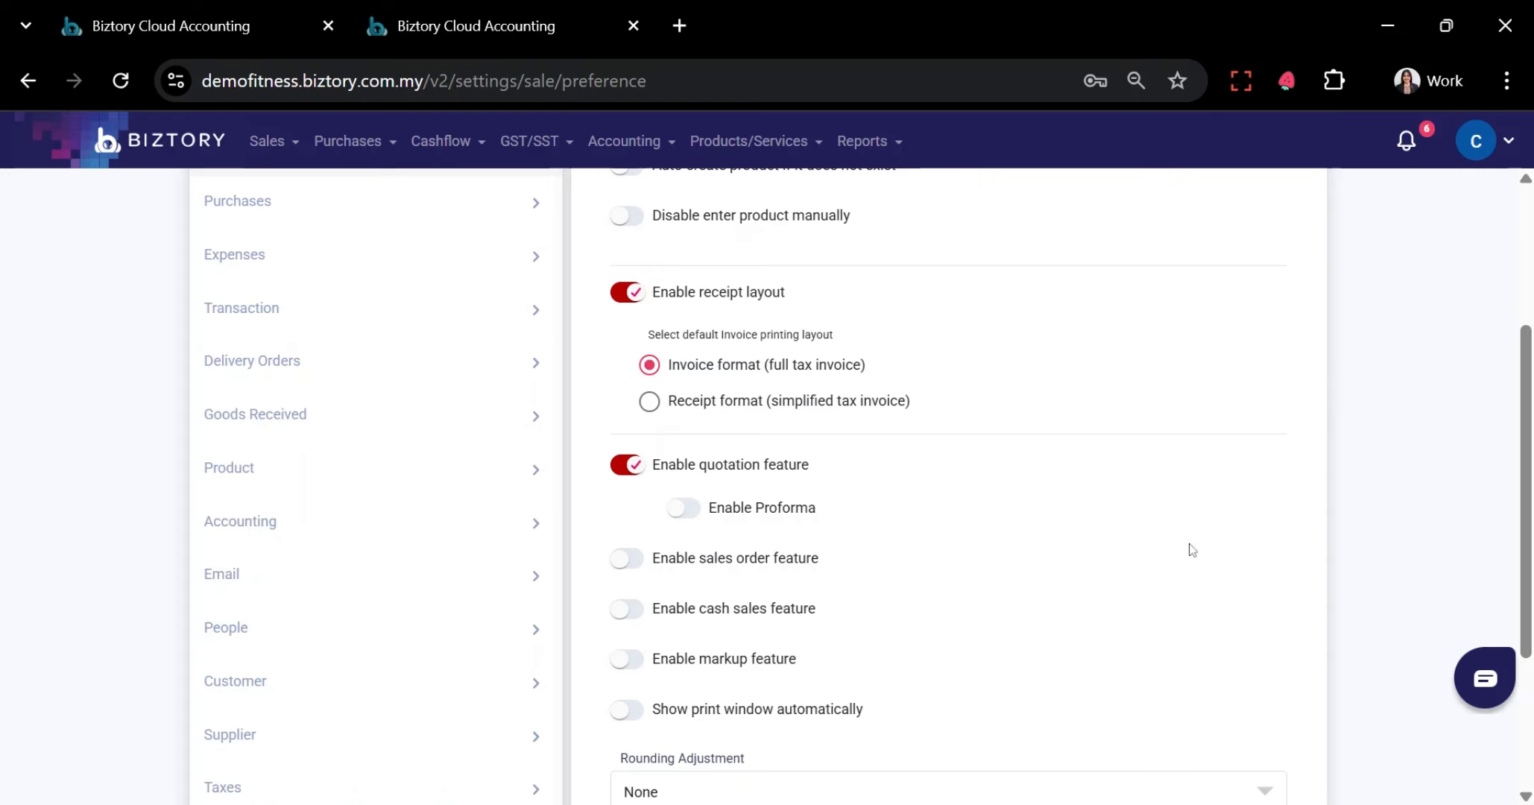
# Enable Proforma under the quotation feature and enable the sales order feature in the Sales preferences
pyautogui.scroll(-3, 991, 520)
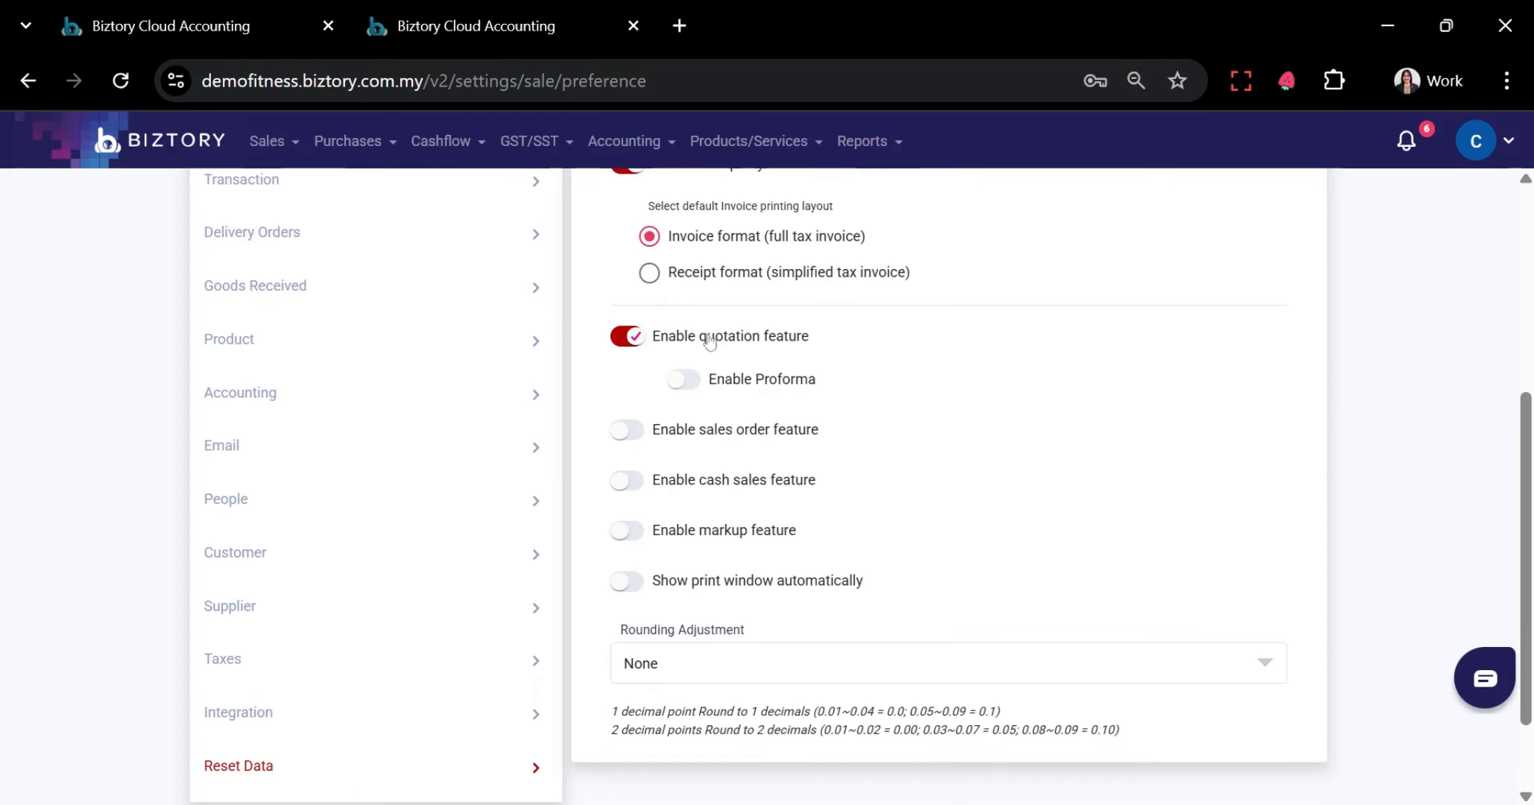
pyautogui.click(683, 380)
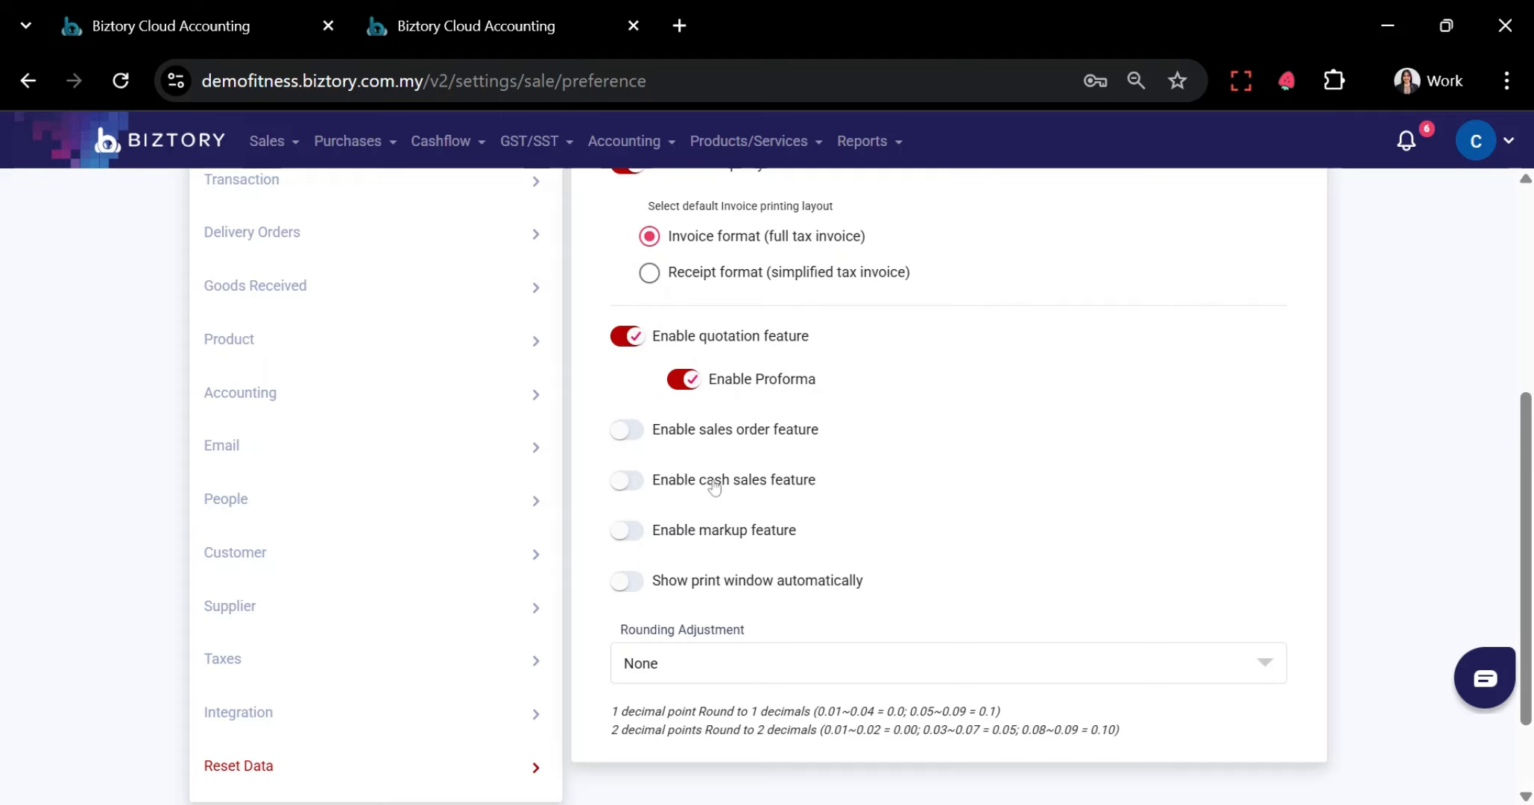
pyautogui.click(626, 433)
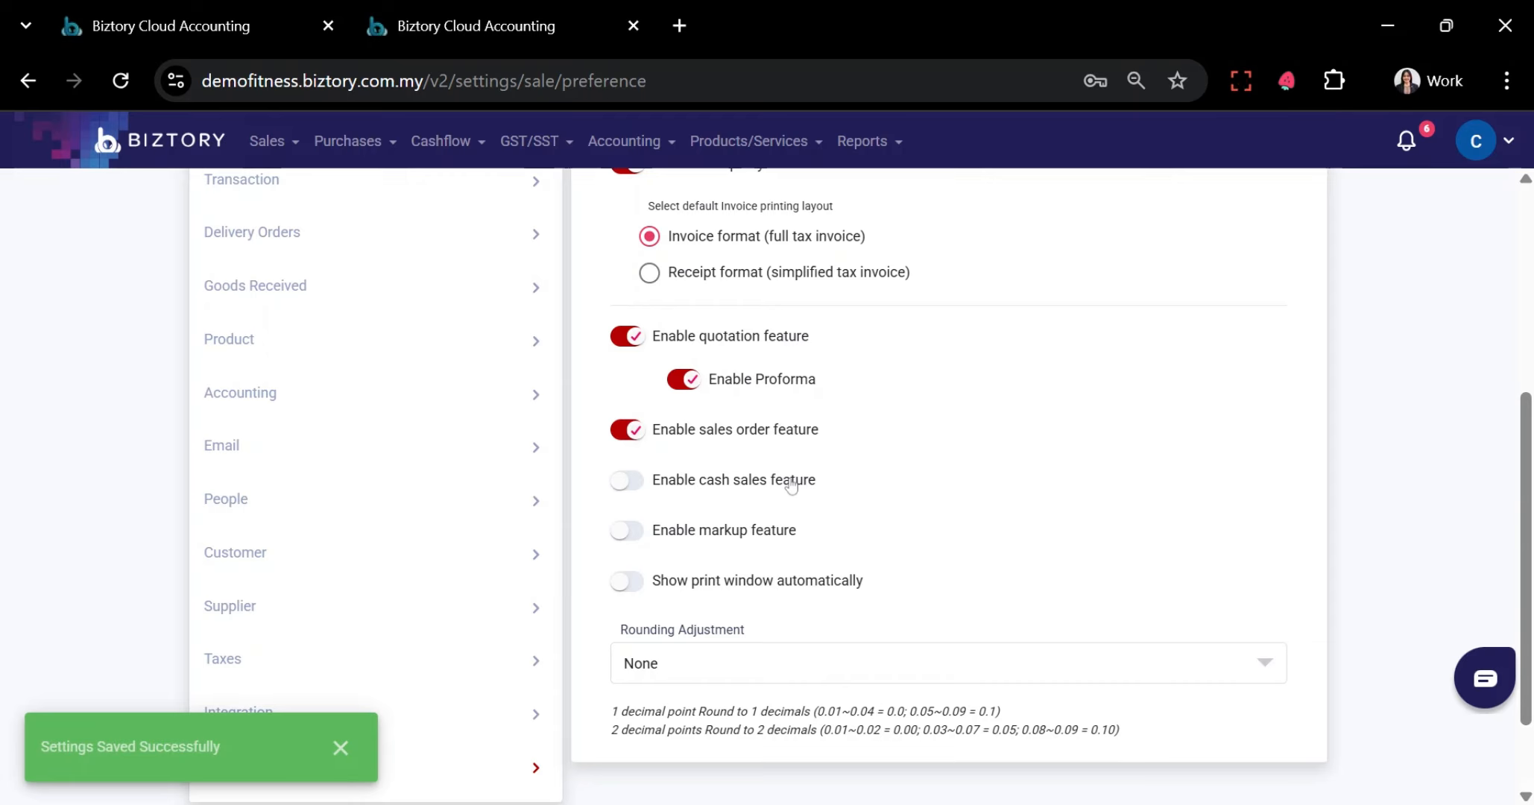
# View the Rounding Adjustment choices without changing the selection, and return to the Sales settings overview
pyautogui.scroll(-2, 791, 485)
pyautogui.click(653, 564)
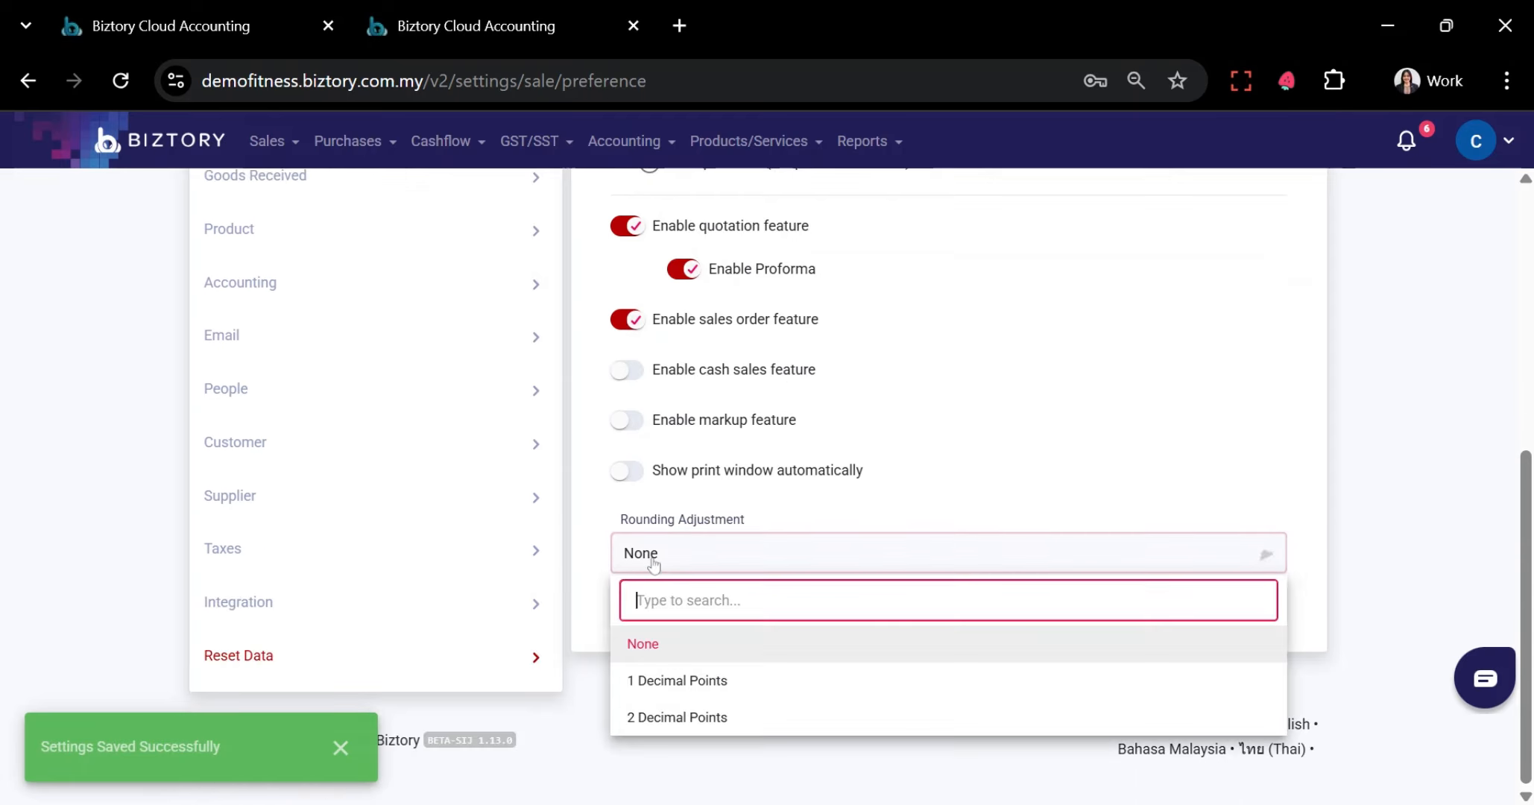
pyautogui.click(863, 367)
pyautogui.scroll(7, 1096, 589)
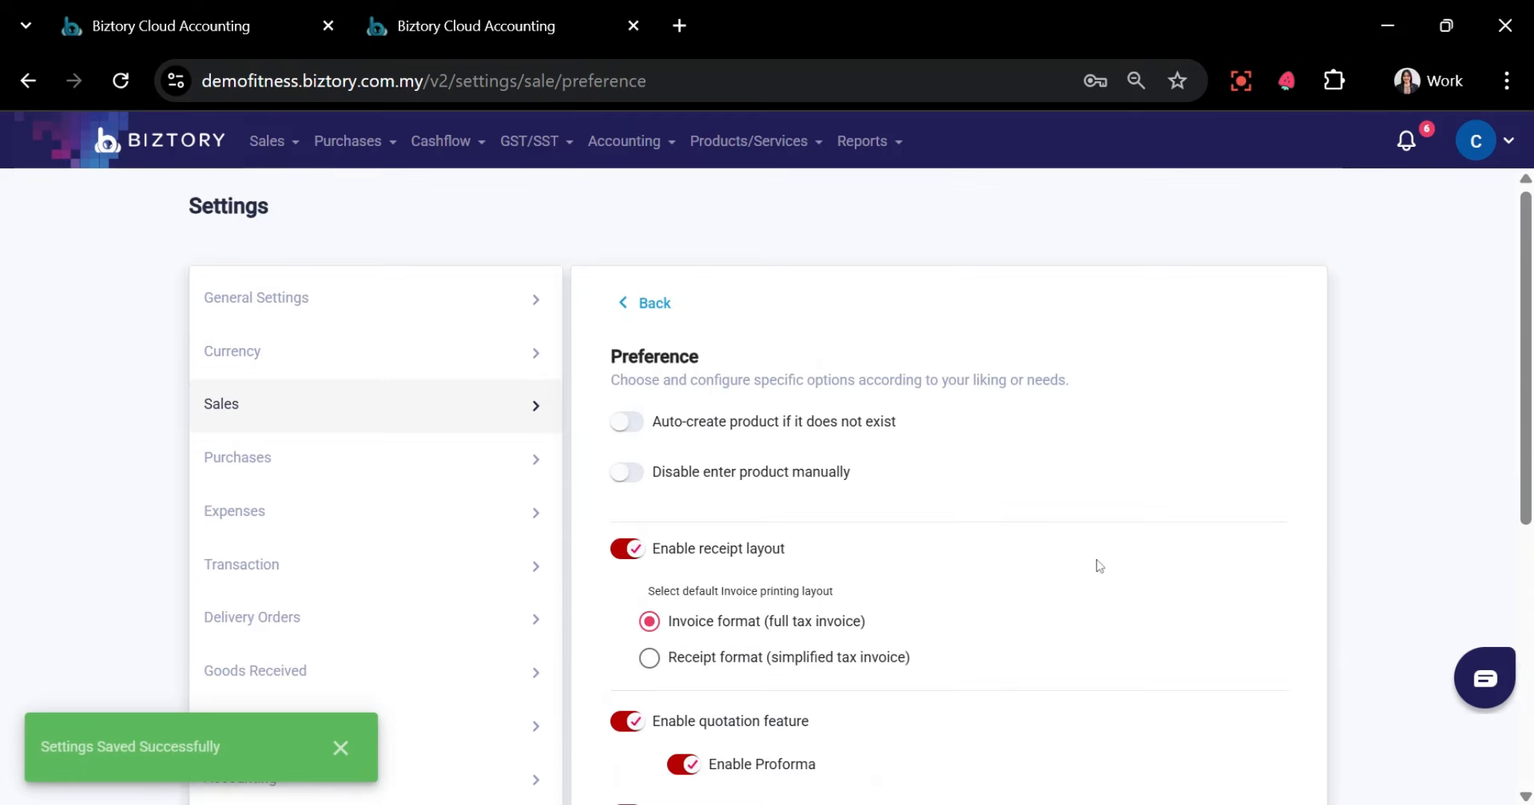
pyautogui.click(647, 304)
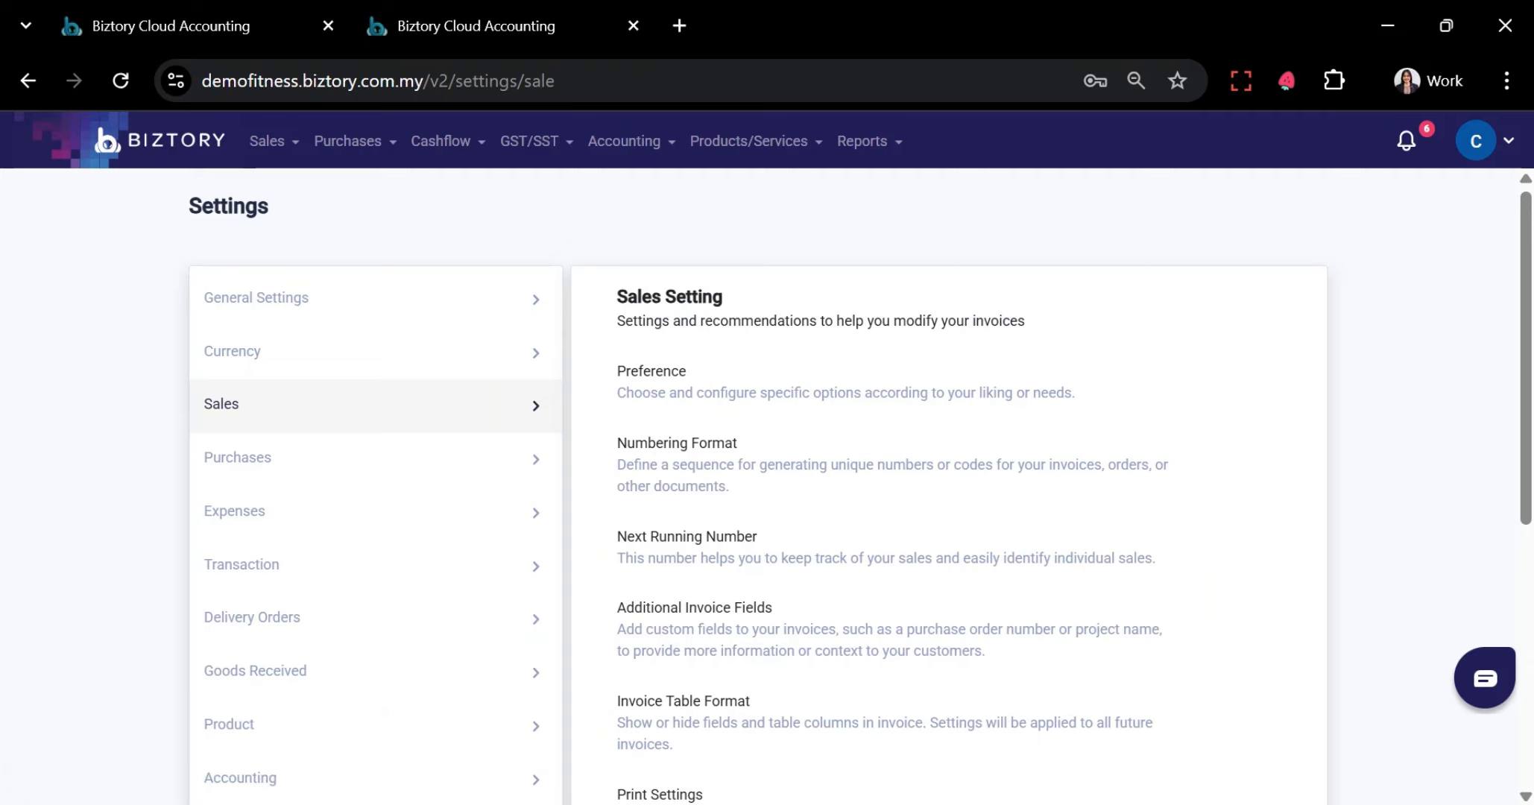
# Open the Next Running Number settings and review the monthly numbers for Sales and Quotation
pyautogui.click(682, 561)
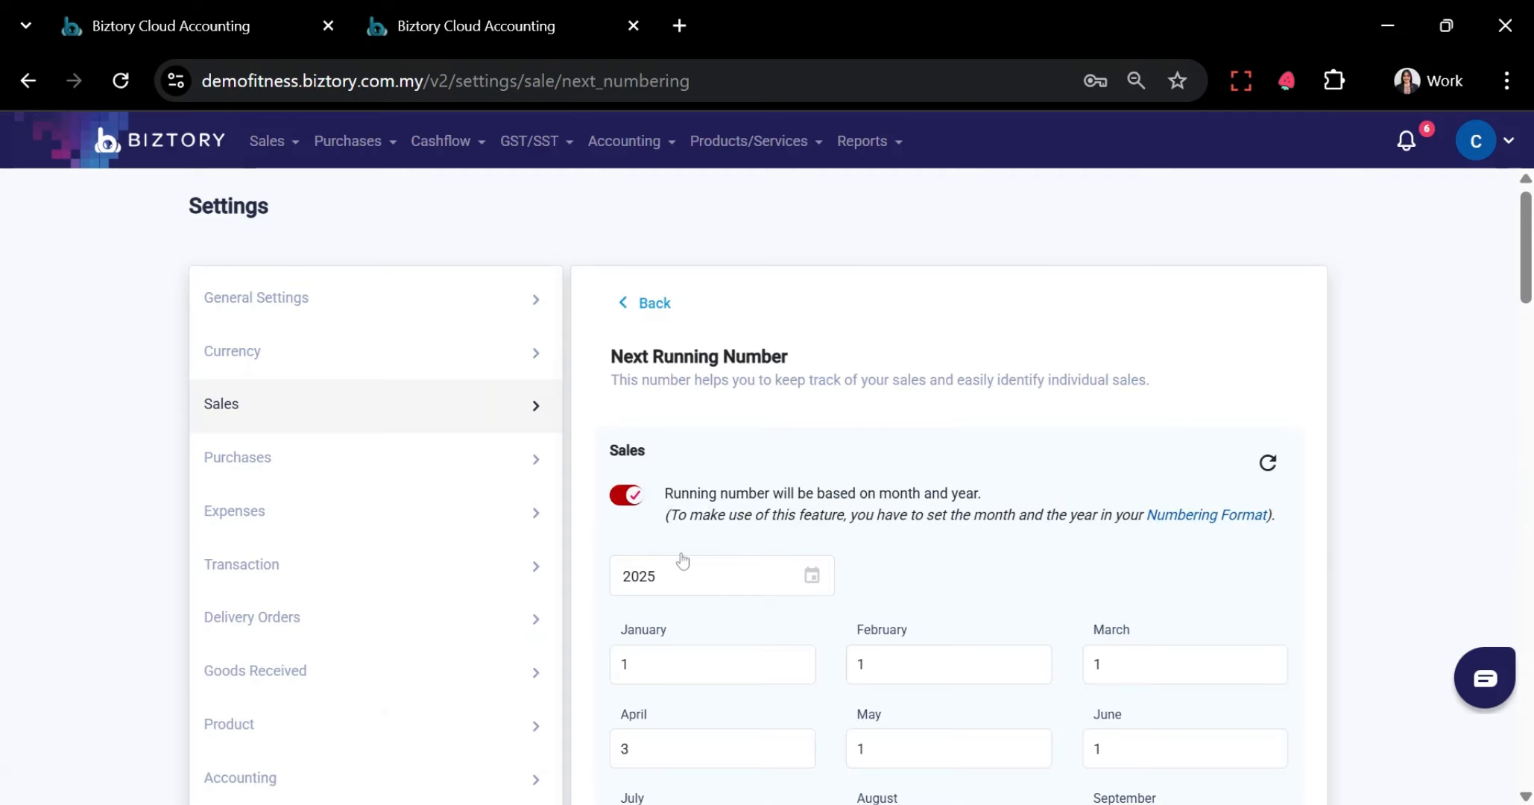
pyautogui.scroll(-10, 794, 548)
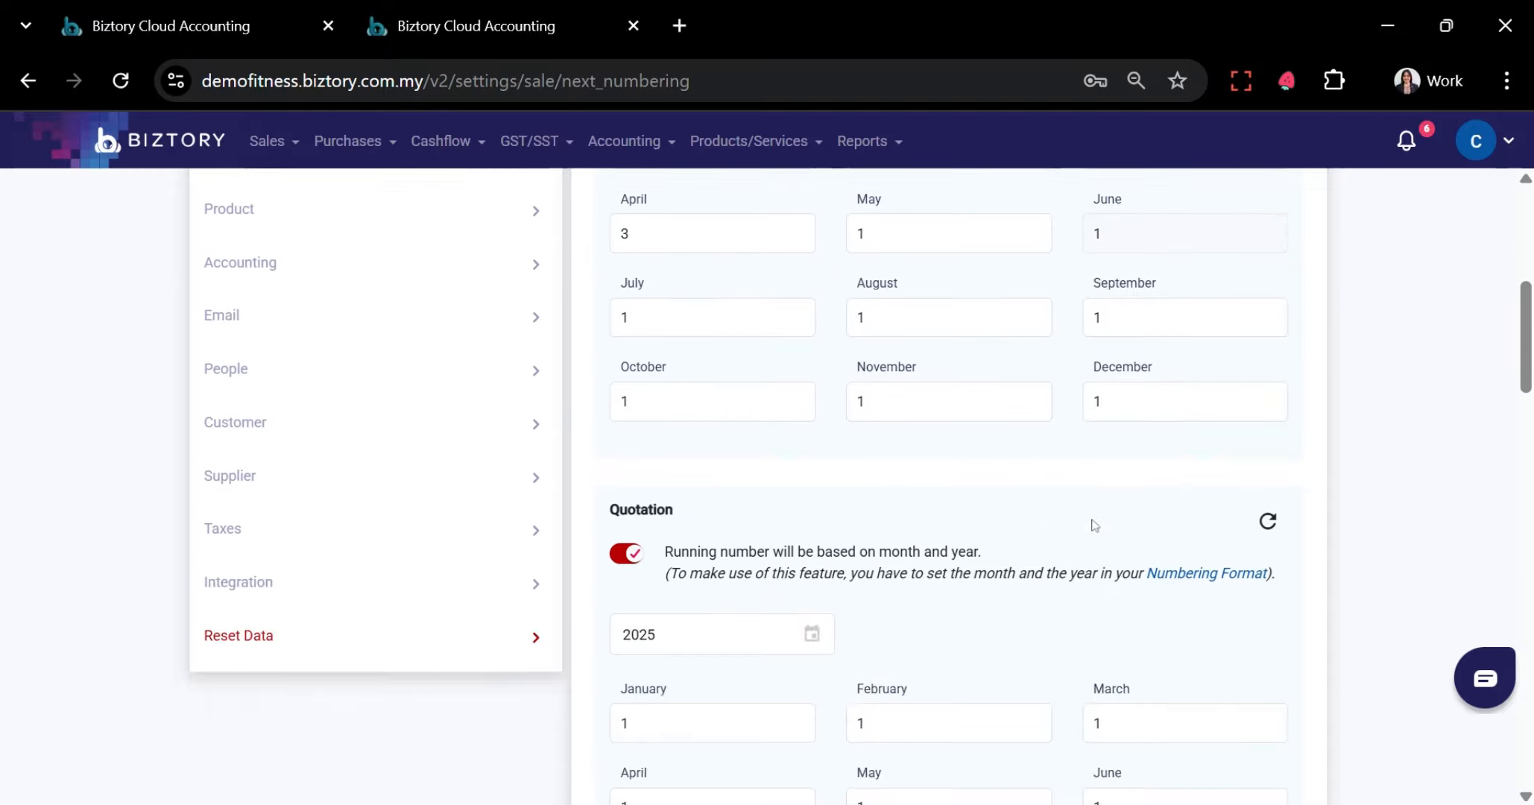
pyautogui.scroll(-8, 1090, 574)
pyautogui.scroll(15, 1086, 628)
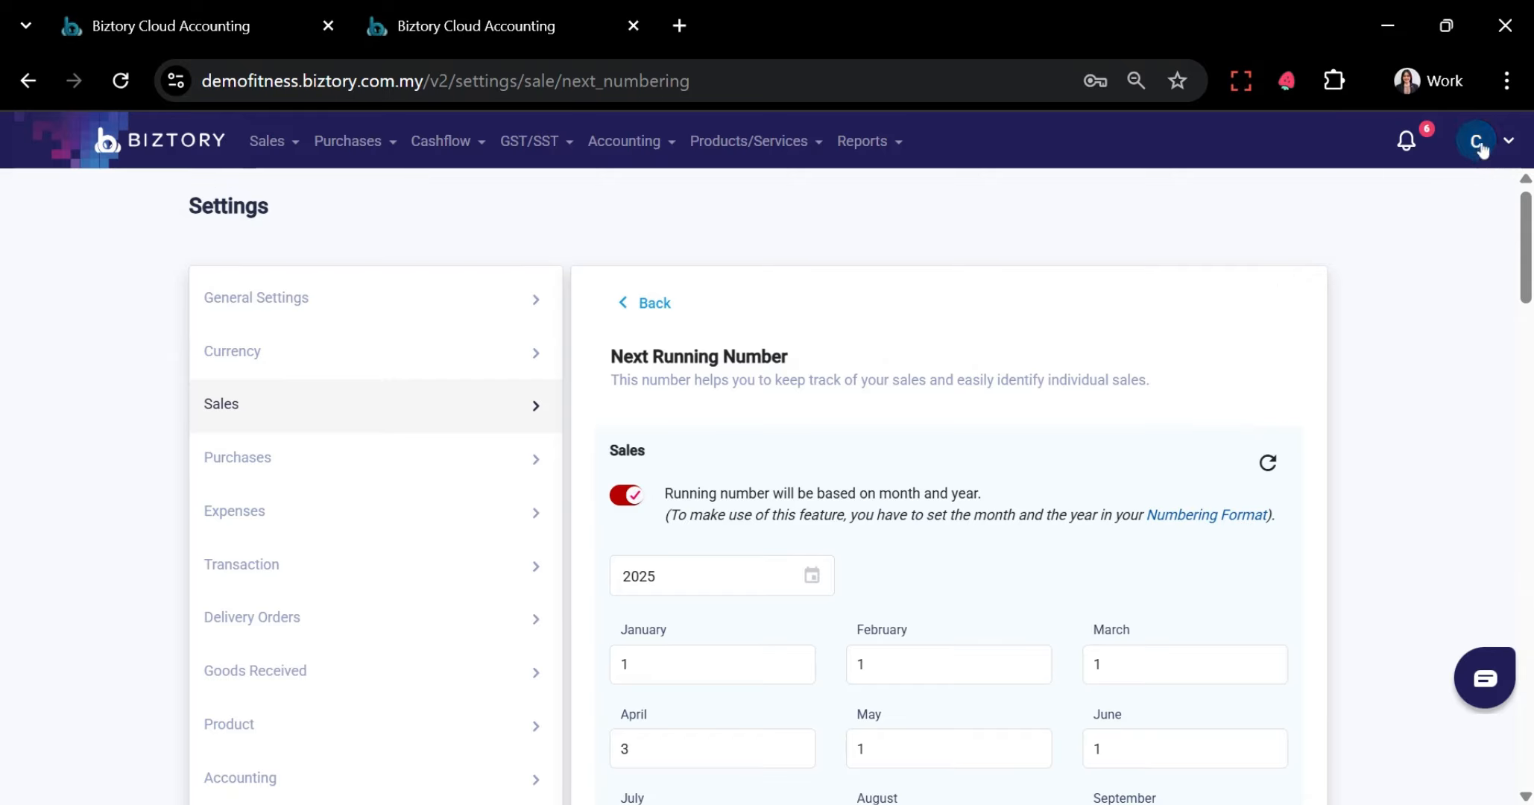
pyautogui.moveTo(586, 365); pyautogui.dragTo(788, 359)
pyautogui.scroll(-5, 712, 444)
pyautogui.scroll(-1, 708, 451)
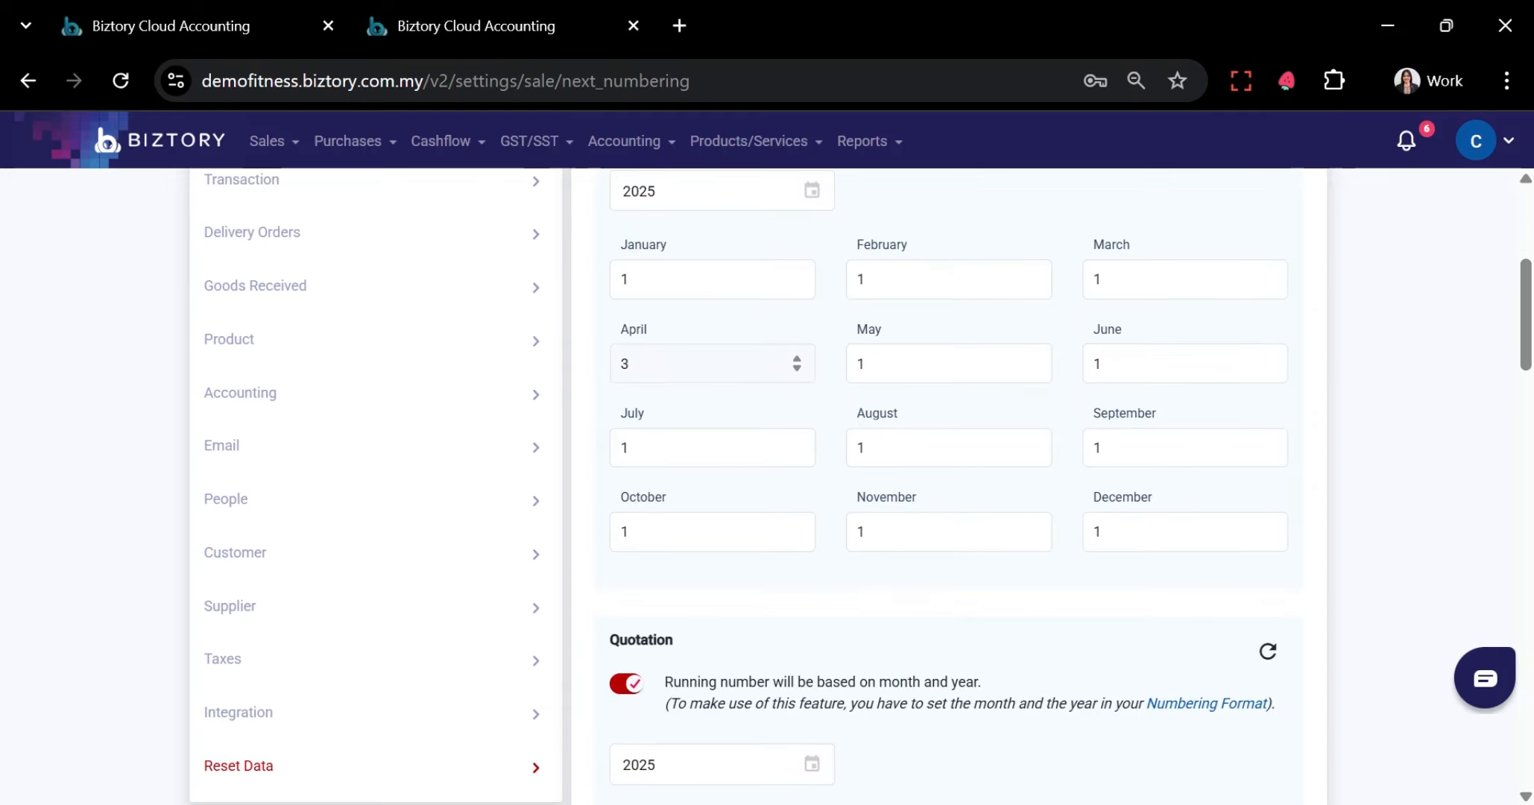
# Enter 3 as the April 2025 running number for Sales and return to the Sales settings overview
pyautogui.click(708, 364)
pyautogui.write('3')
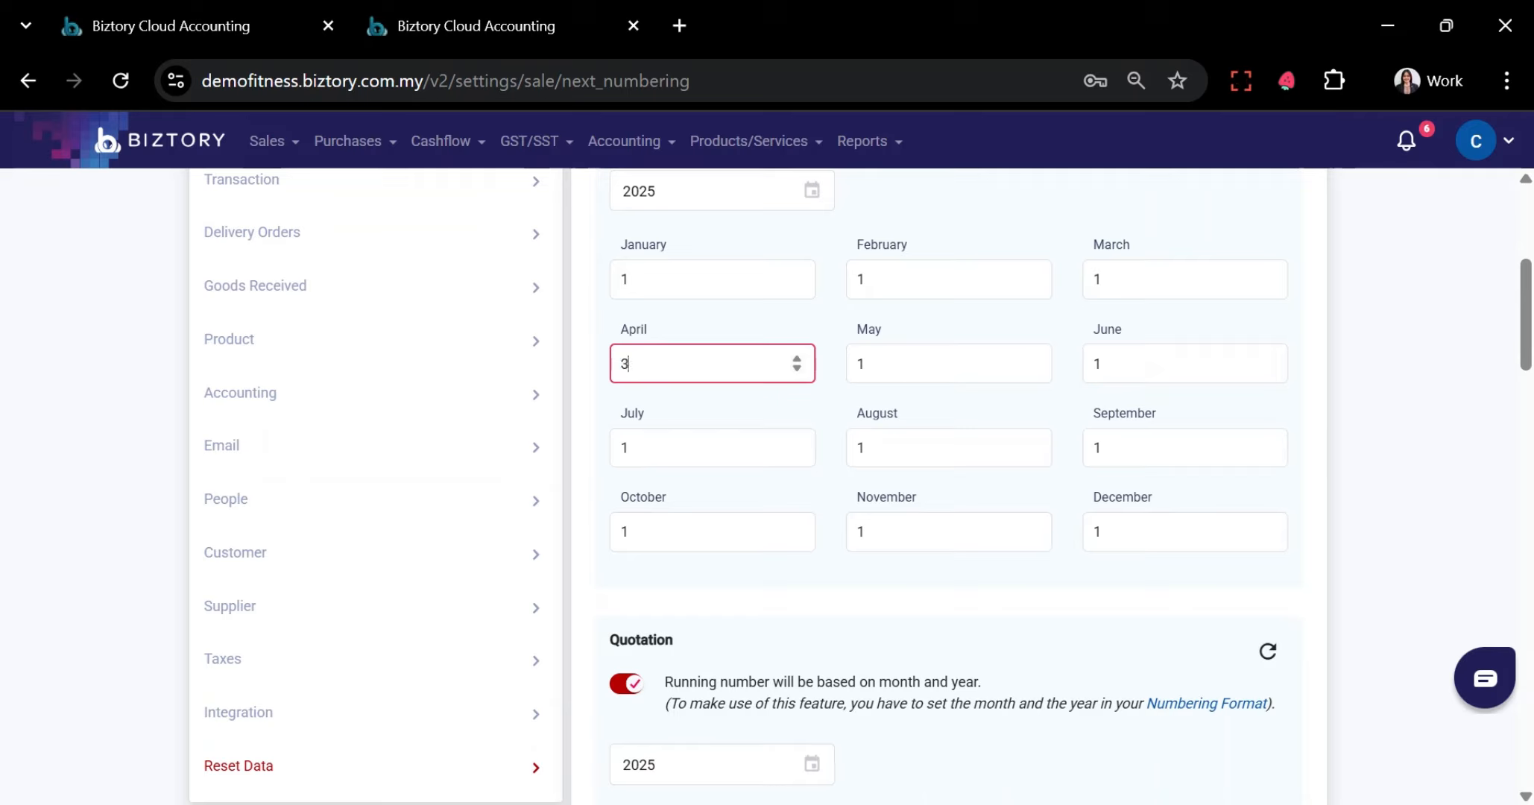
pyautogui.press('BackSpace')
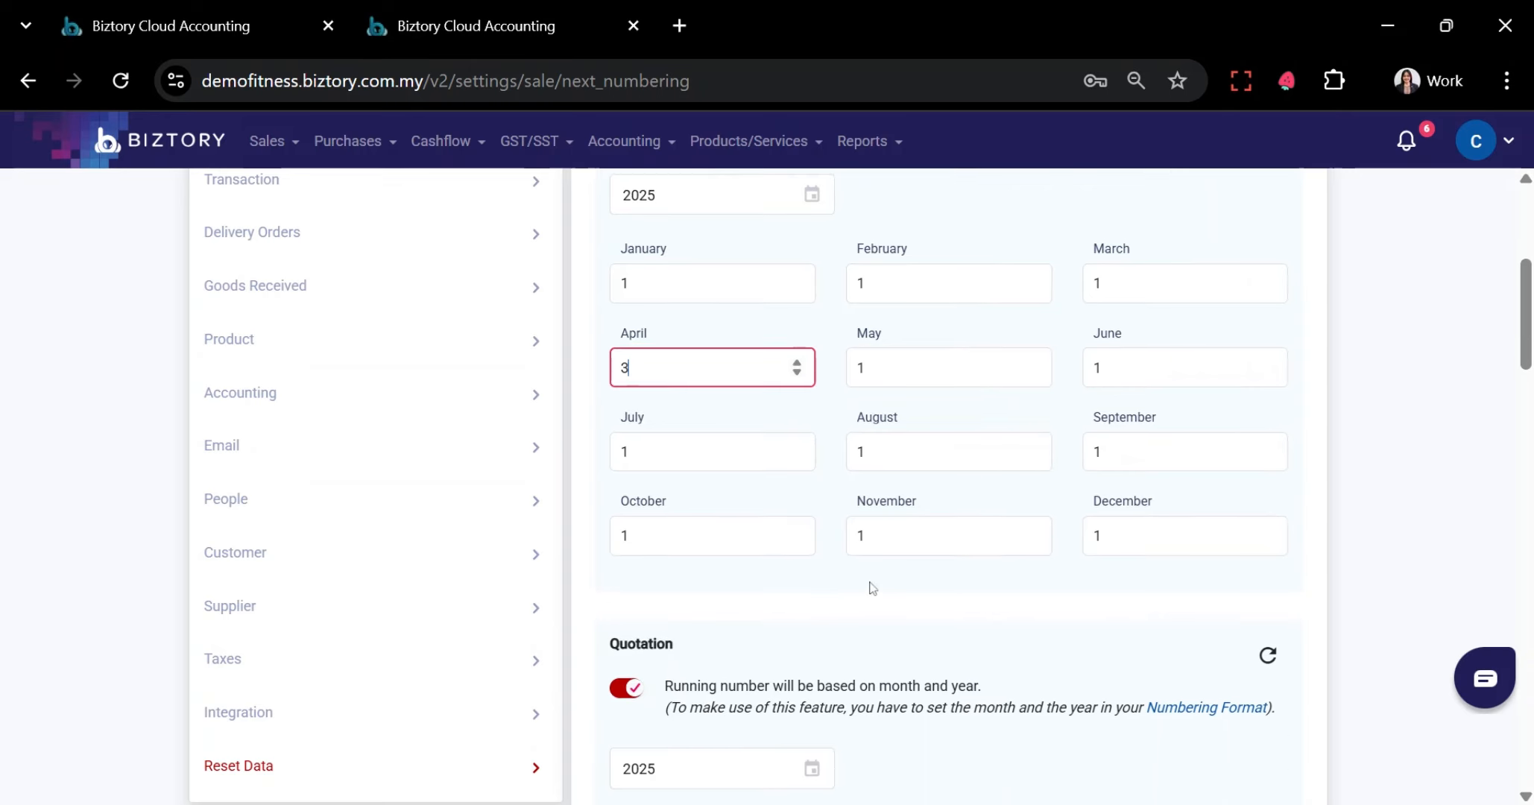
pyautogui.scroll(5, 866, 589)
pyautogui.click(649, 309)
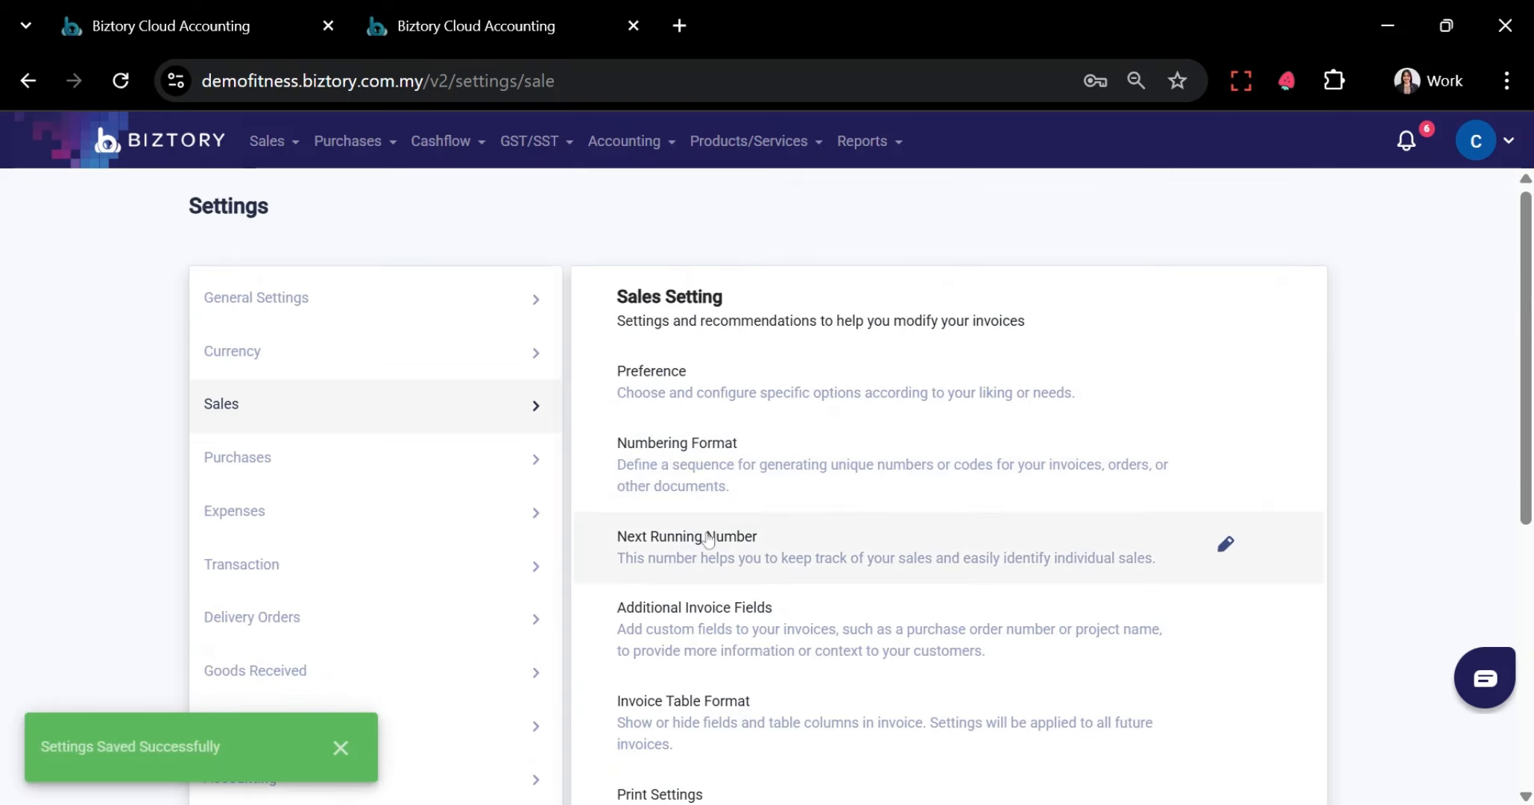
# Add an additional invoice field named PIC with type text, set it as default, and save it
pyautogui.scroll(-2, 715, 522)
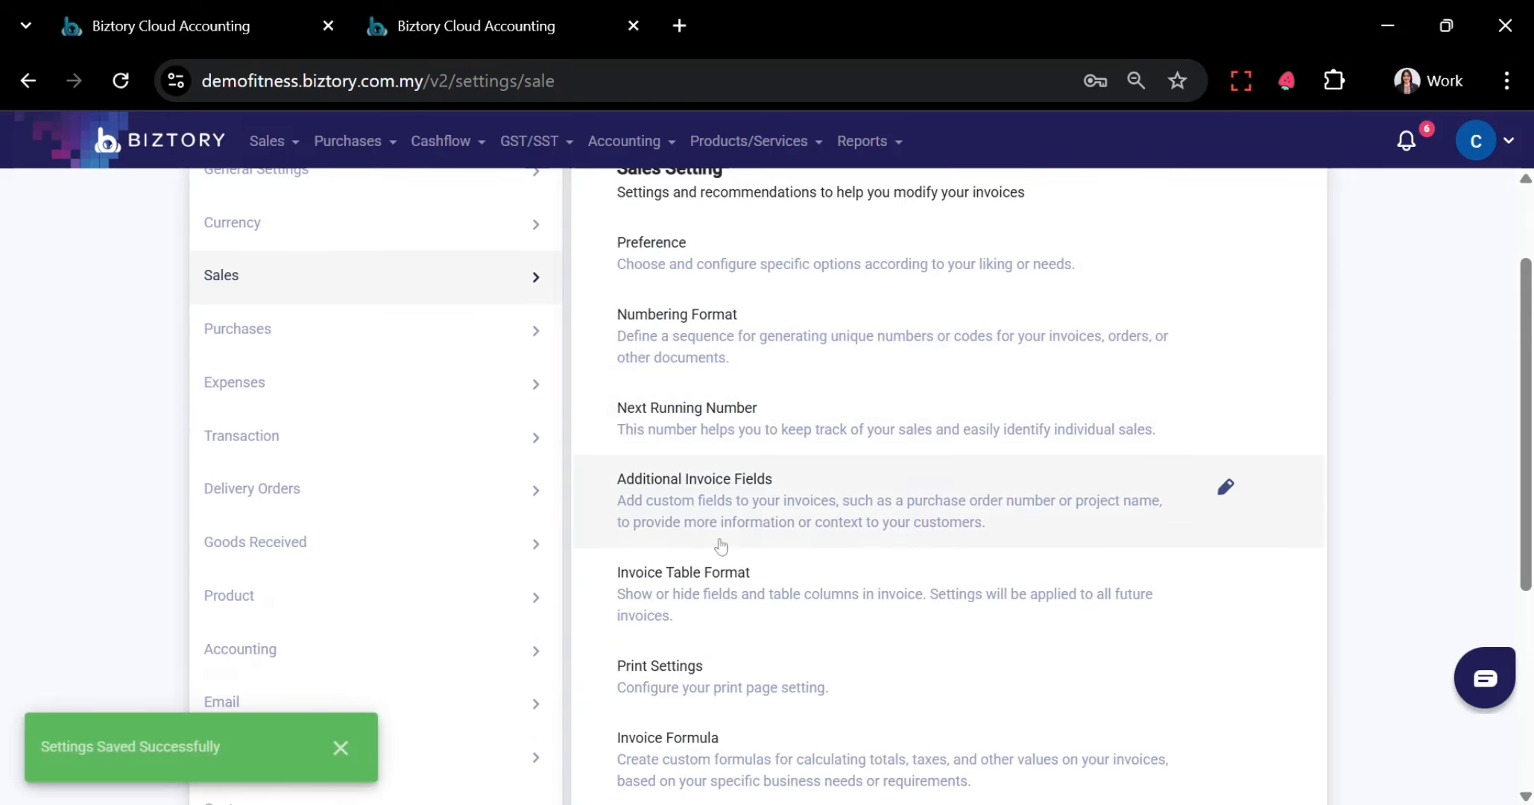
pyautogui.click(757, 499)
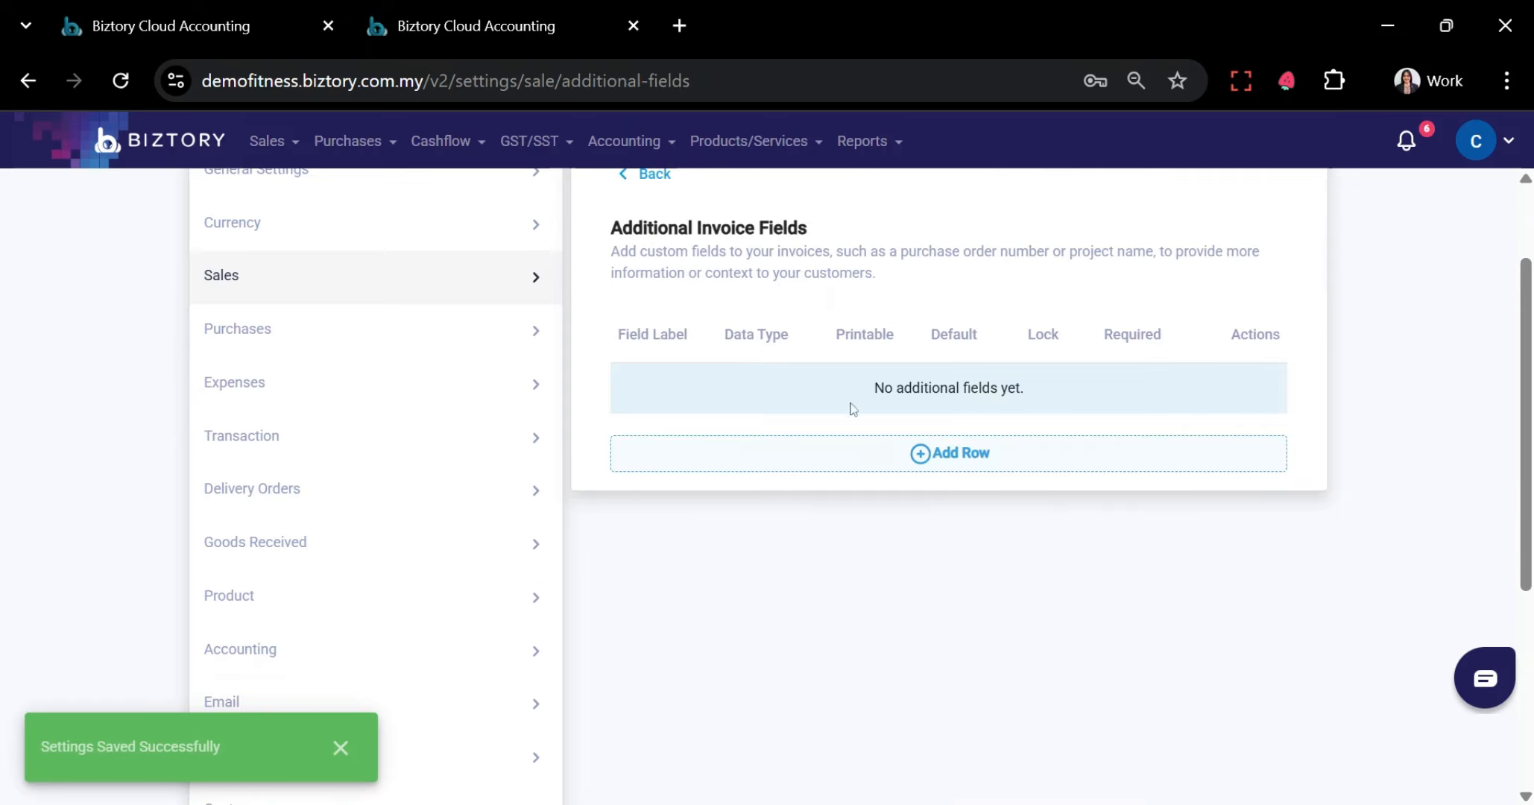
pyautogui.click(902, 453)
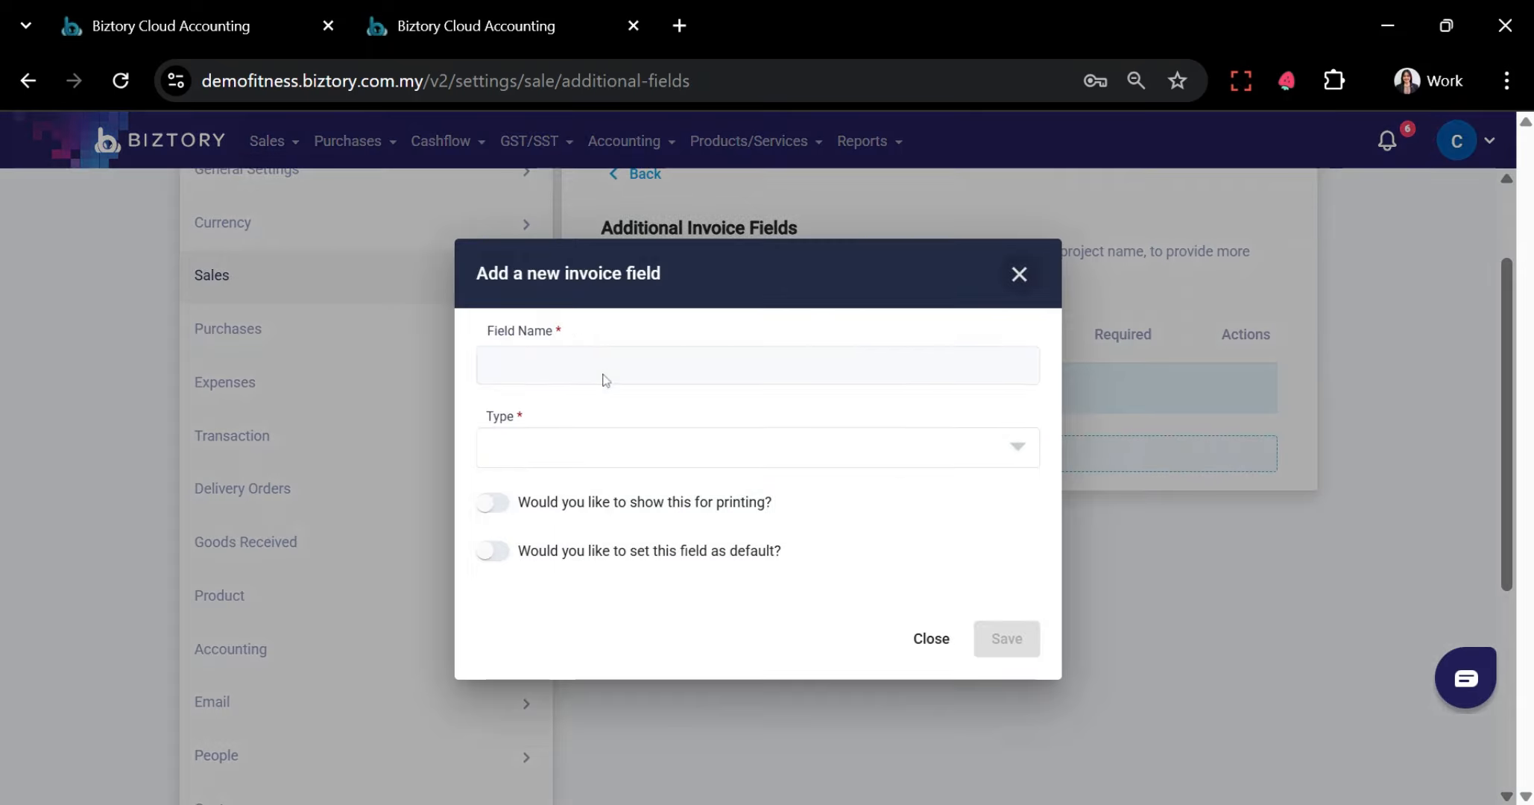
pyautogui.click(606, 380)
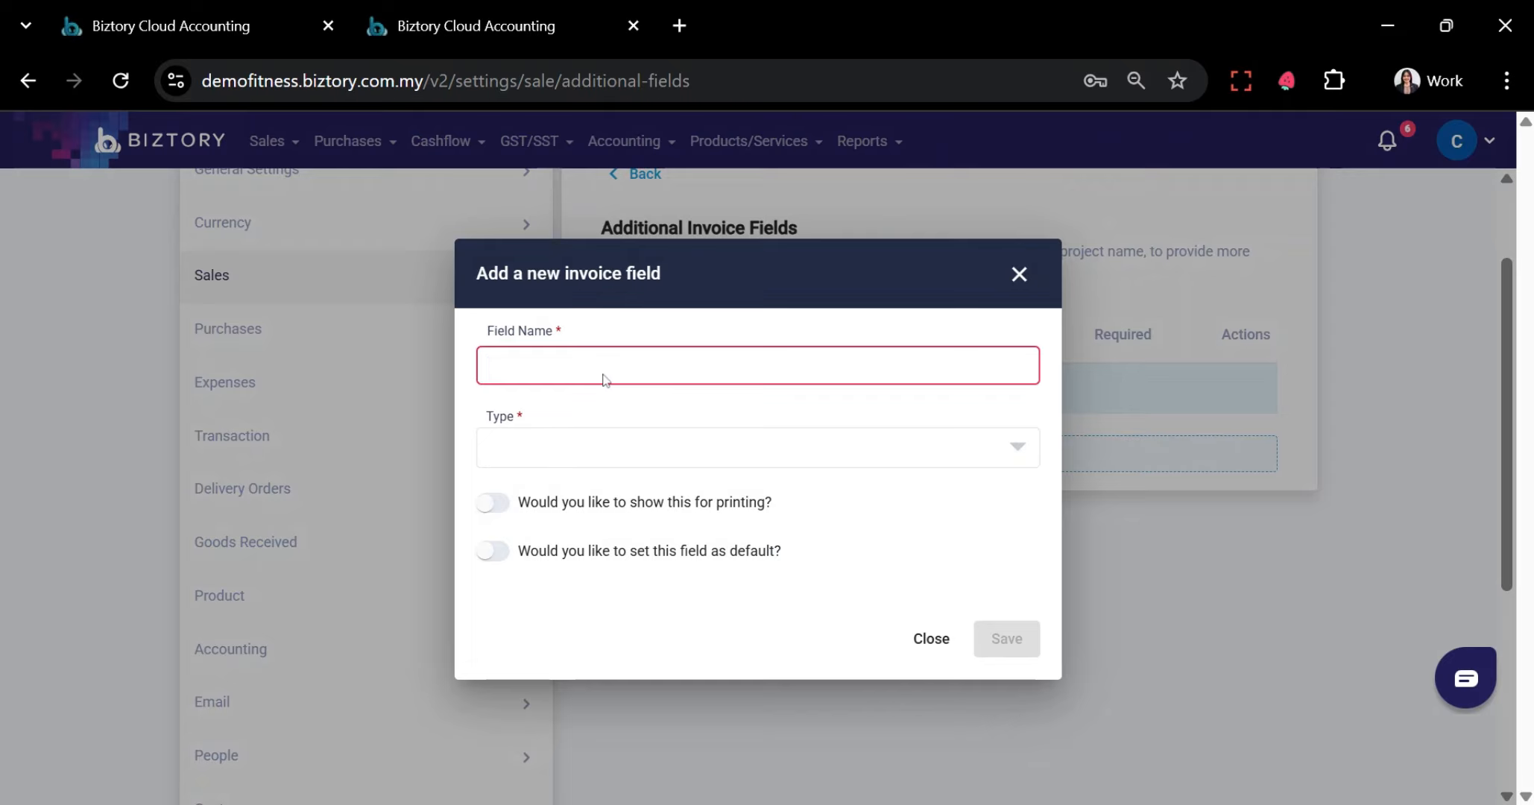
pyautogui.write('PIC')
pyautogui.click(587, 448)
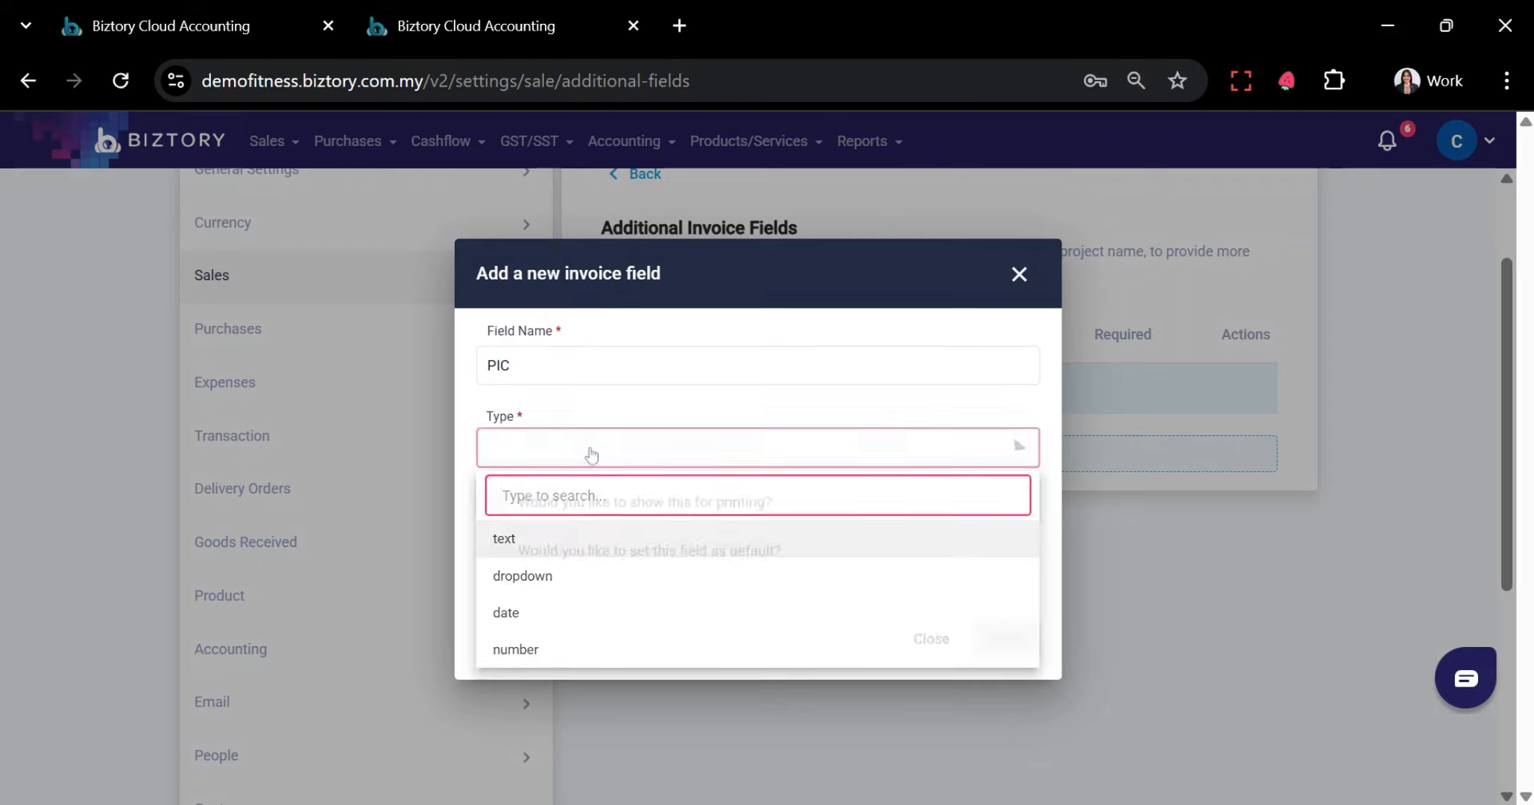
pyautogui.click(558, 540)
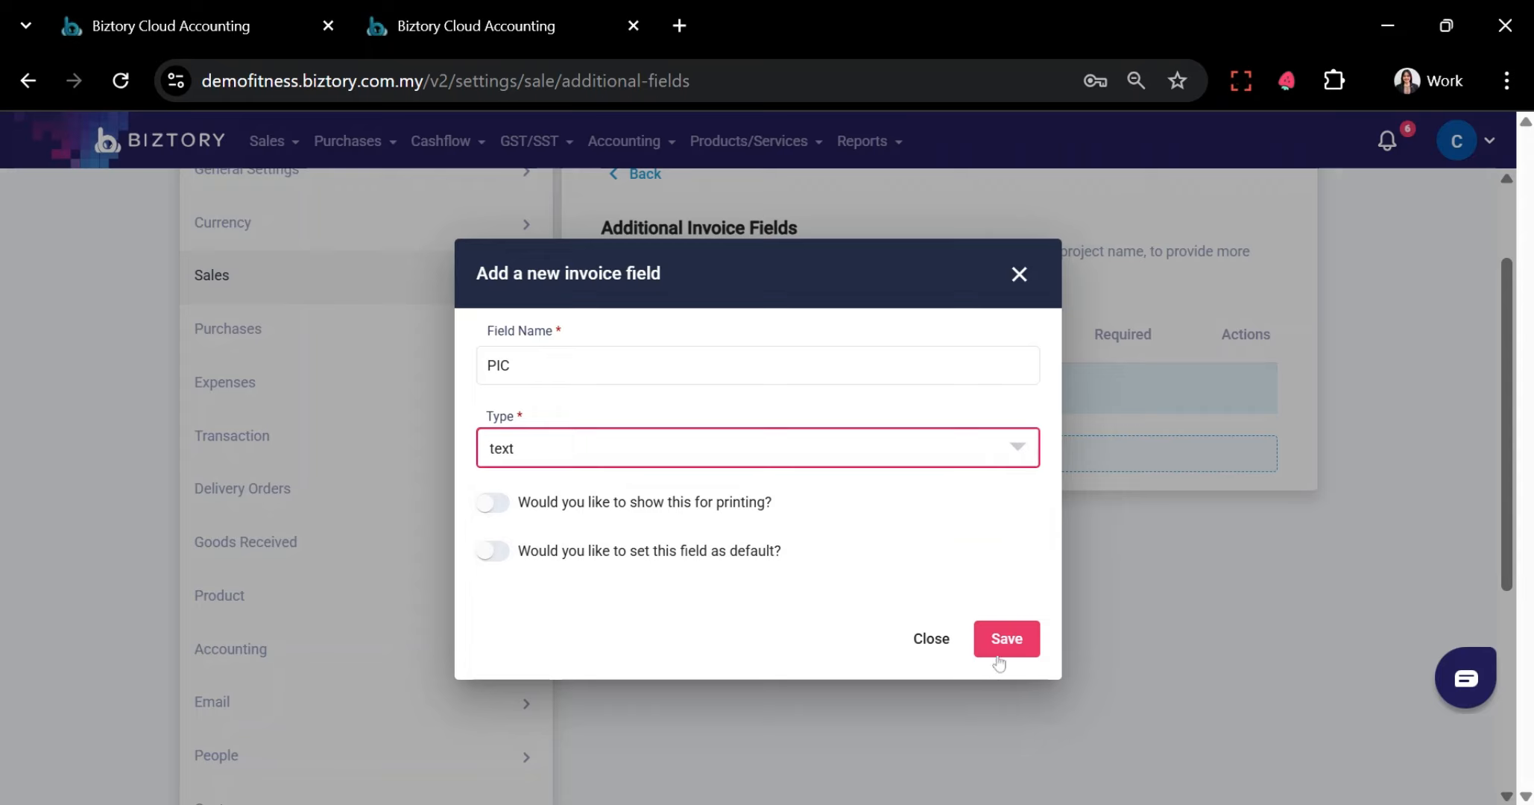
pyautogui.click(571, 550)
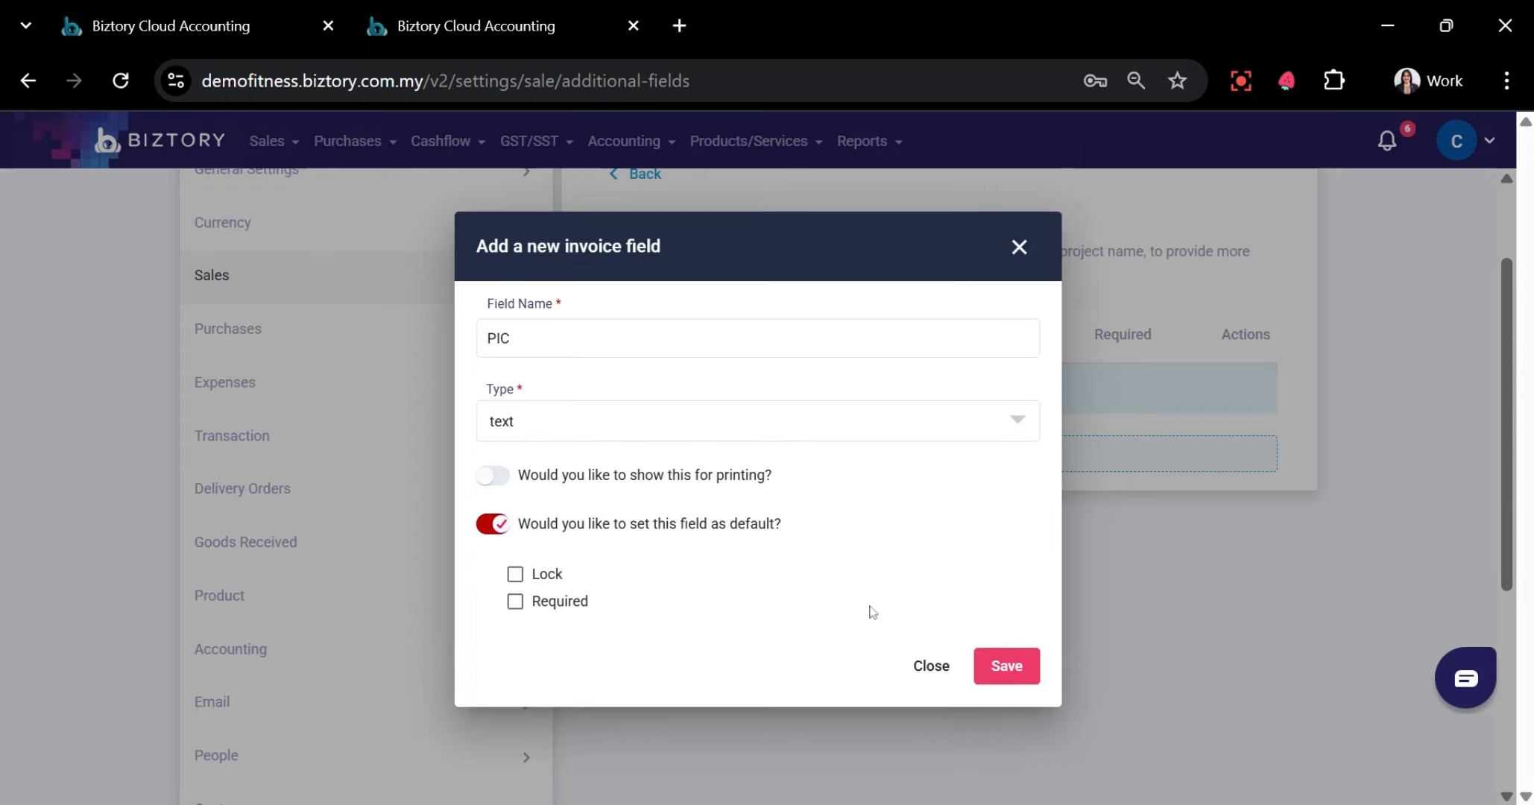
pyautogui.click(1010, 671)
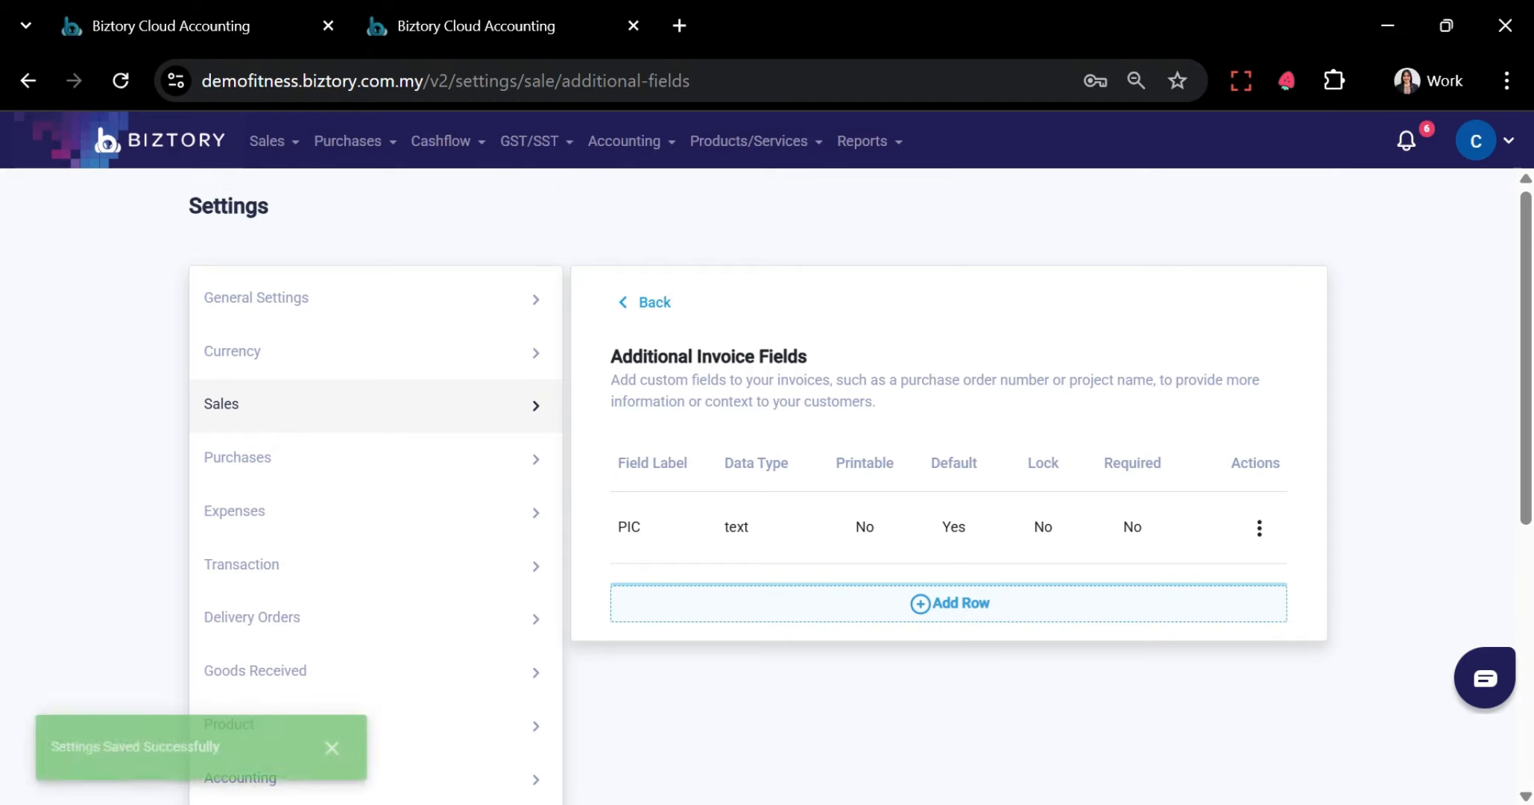
# Switch to the browser tab with the invoice, return to the Sales Invoices list, and start a new sales invoice
pyautogui.click(553, 33)
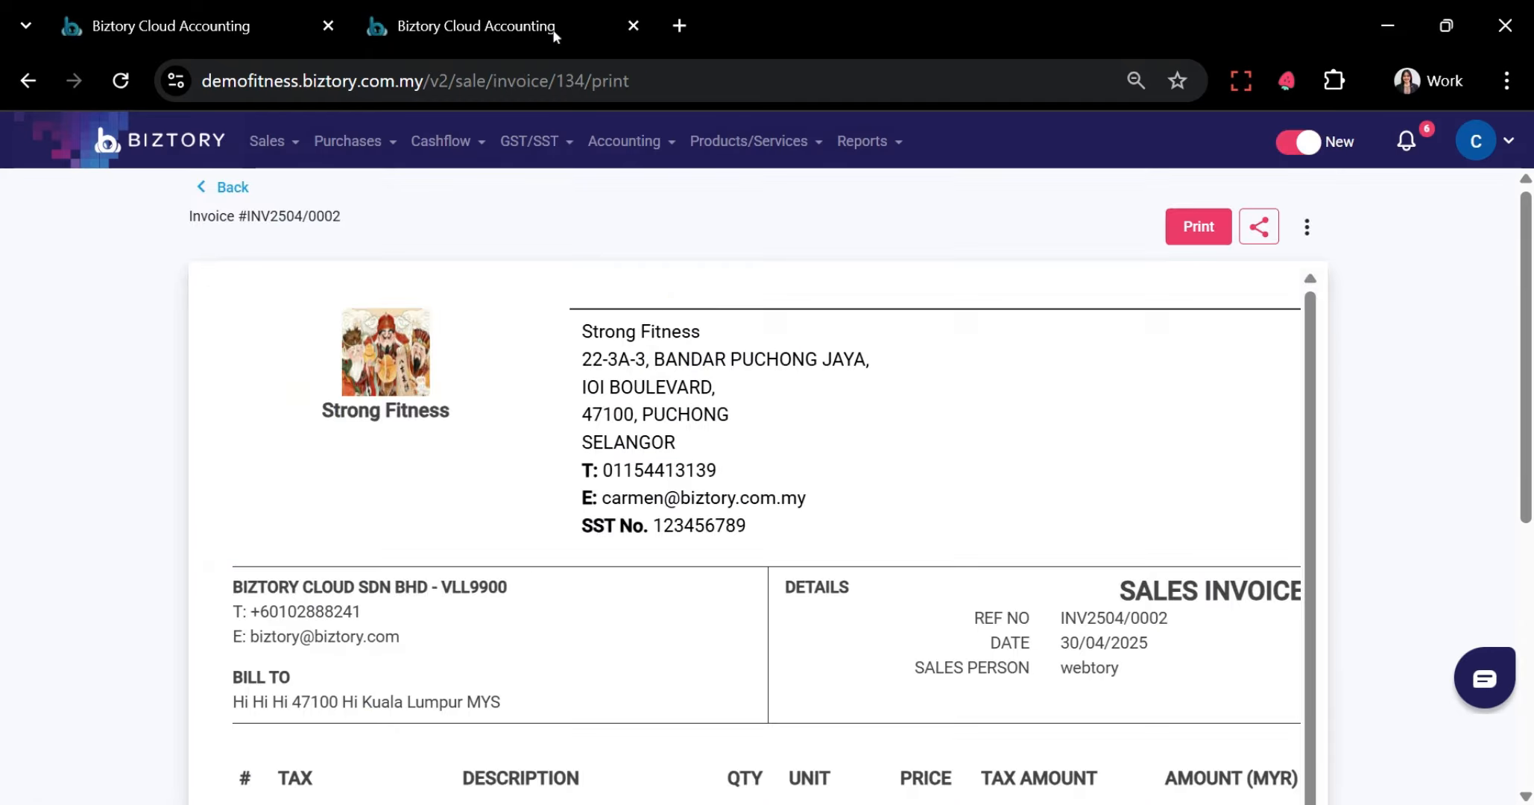
pyautogui.click(229, 188)
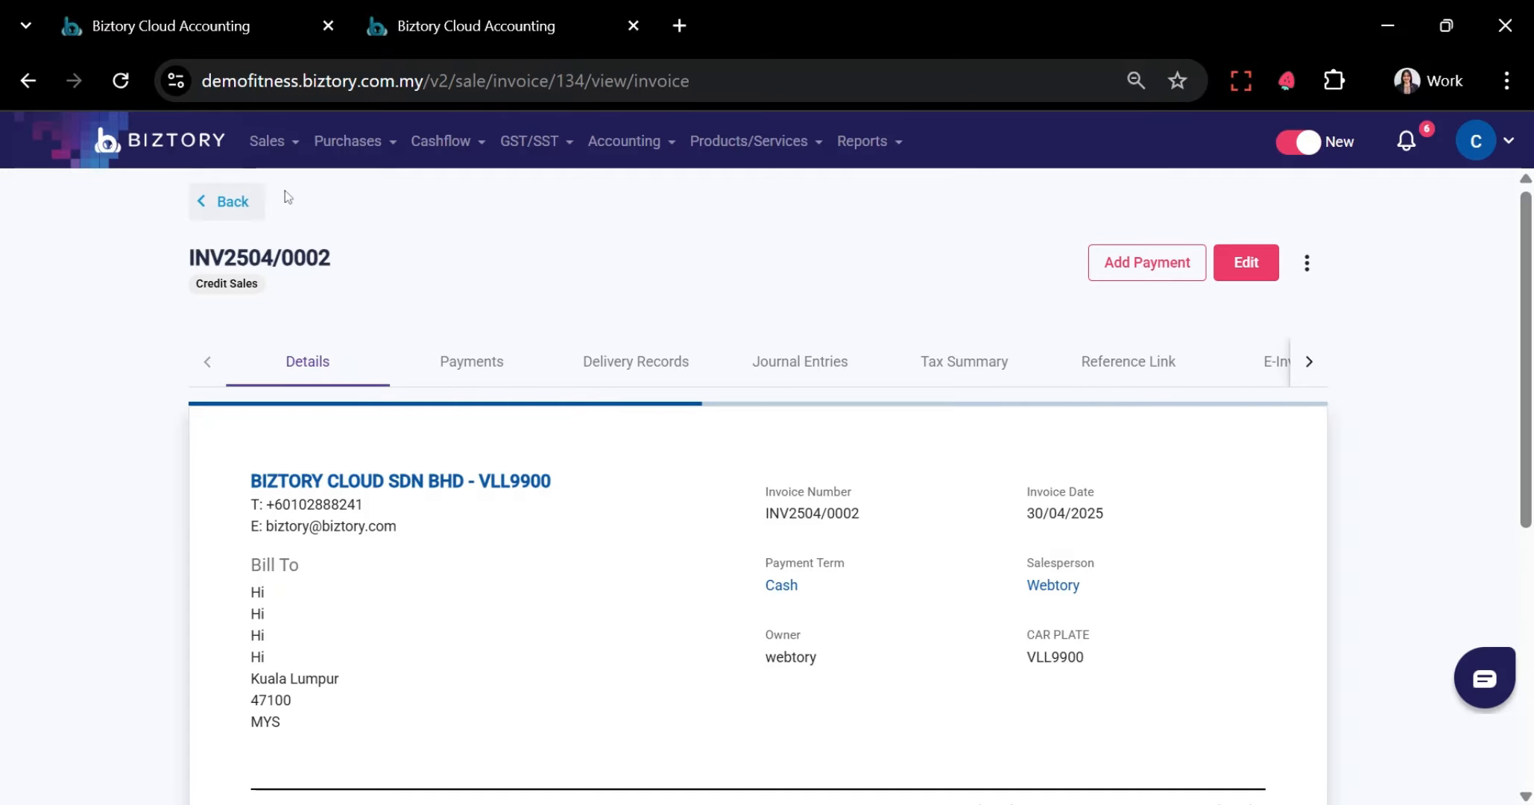
pyautogui.click(233, 203)
pyautogui.click(1301, 211)
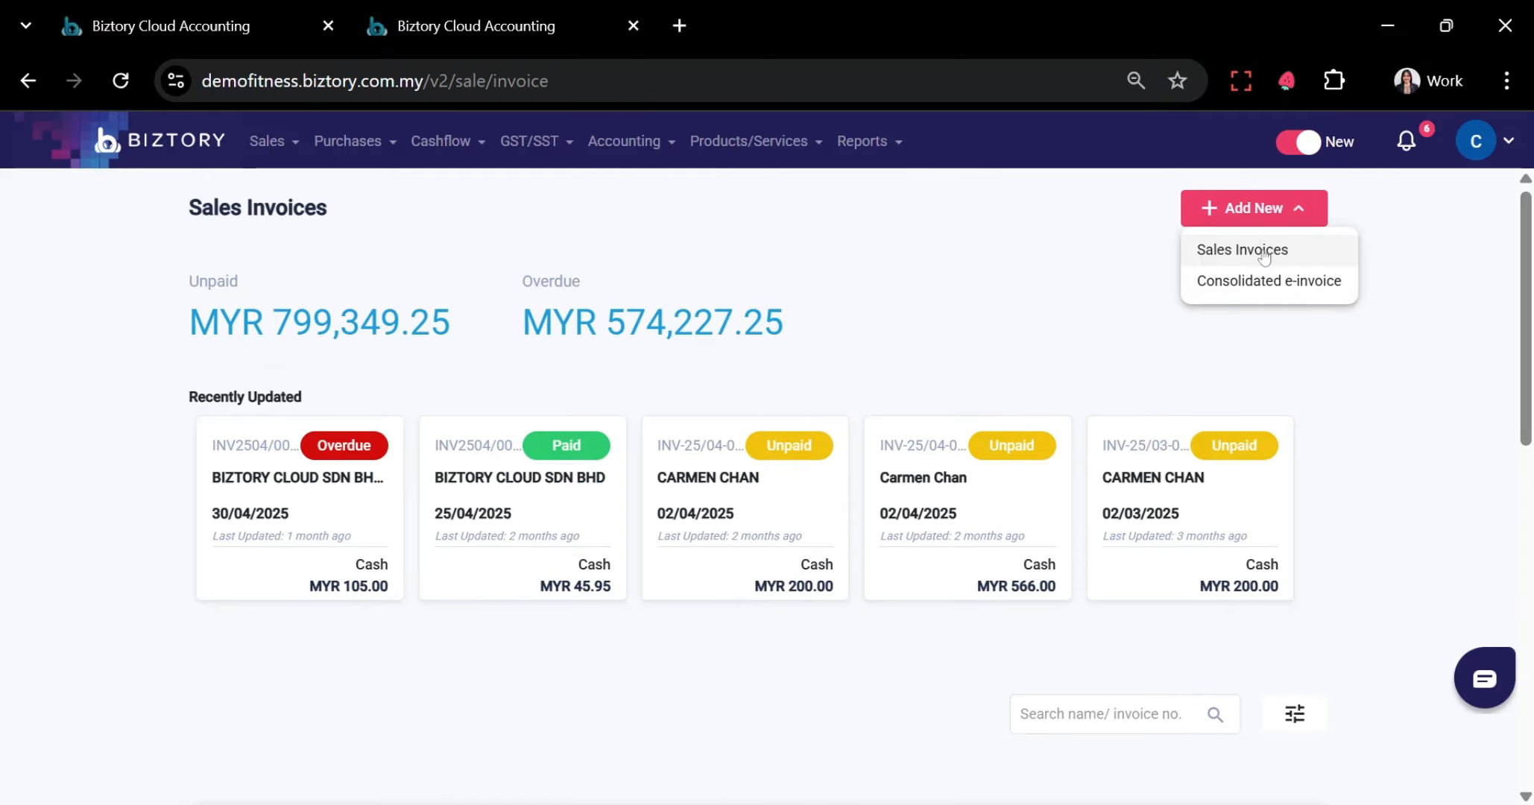
pyautogui.click(1264, 258)
pyautogui.scroll(-2, 1071, 480)
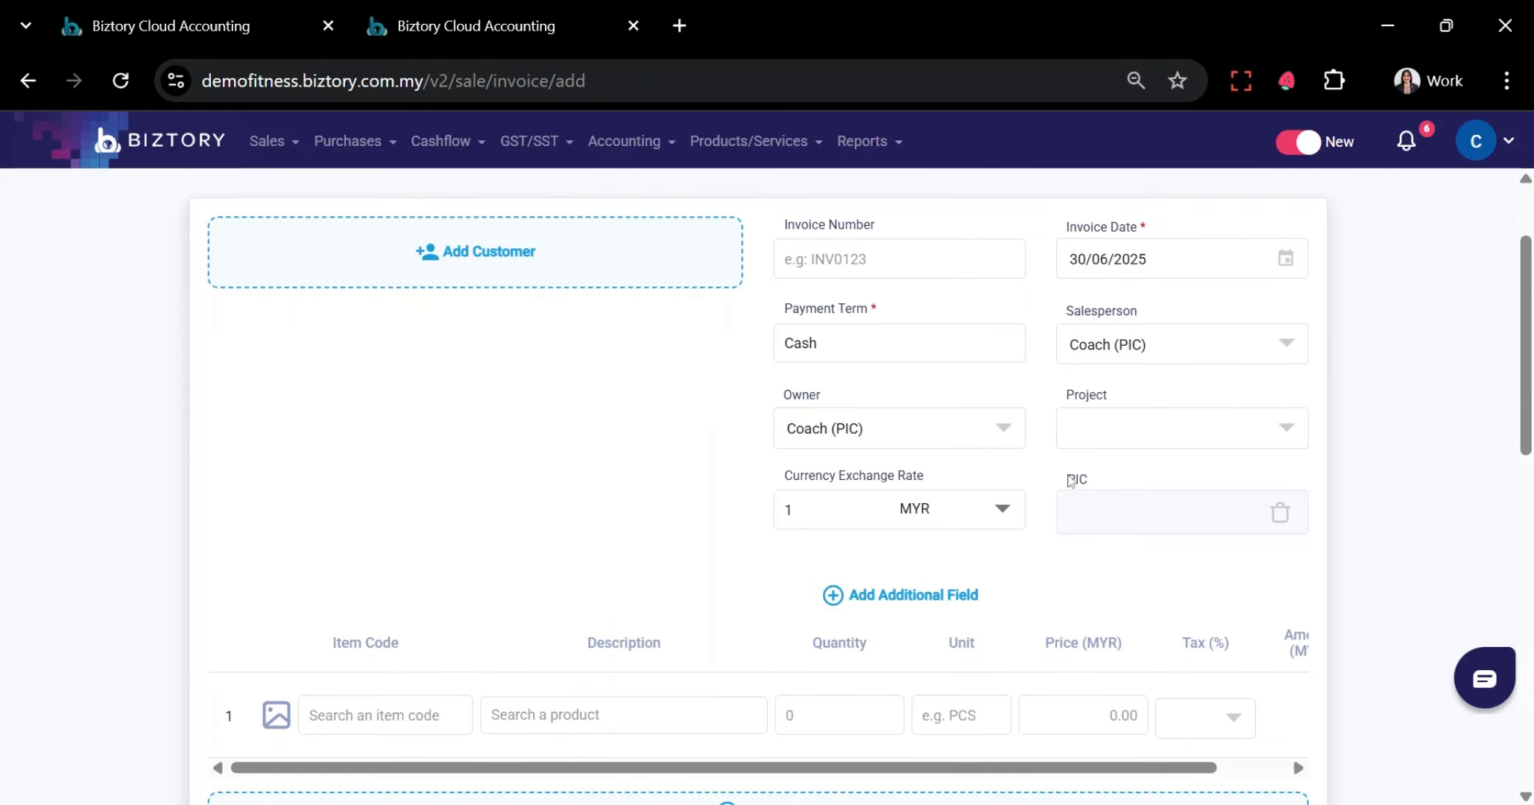
# View the PIC field's edit options on the new invoice without changing them, and open the field name choices for an additional field
pyautogui.click(1111, 482)
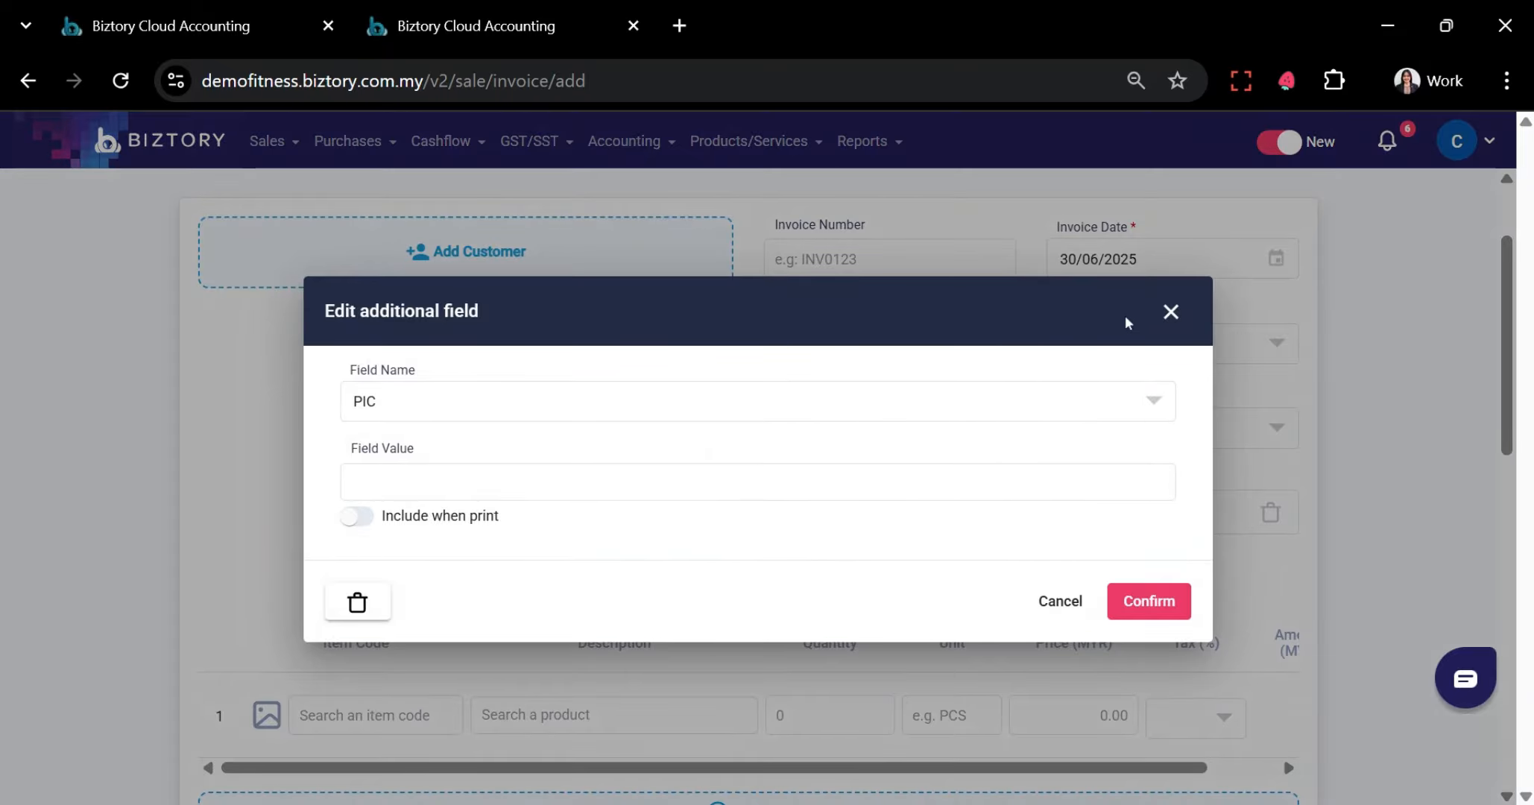
pyautogui.click(1171, 310)
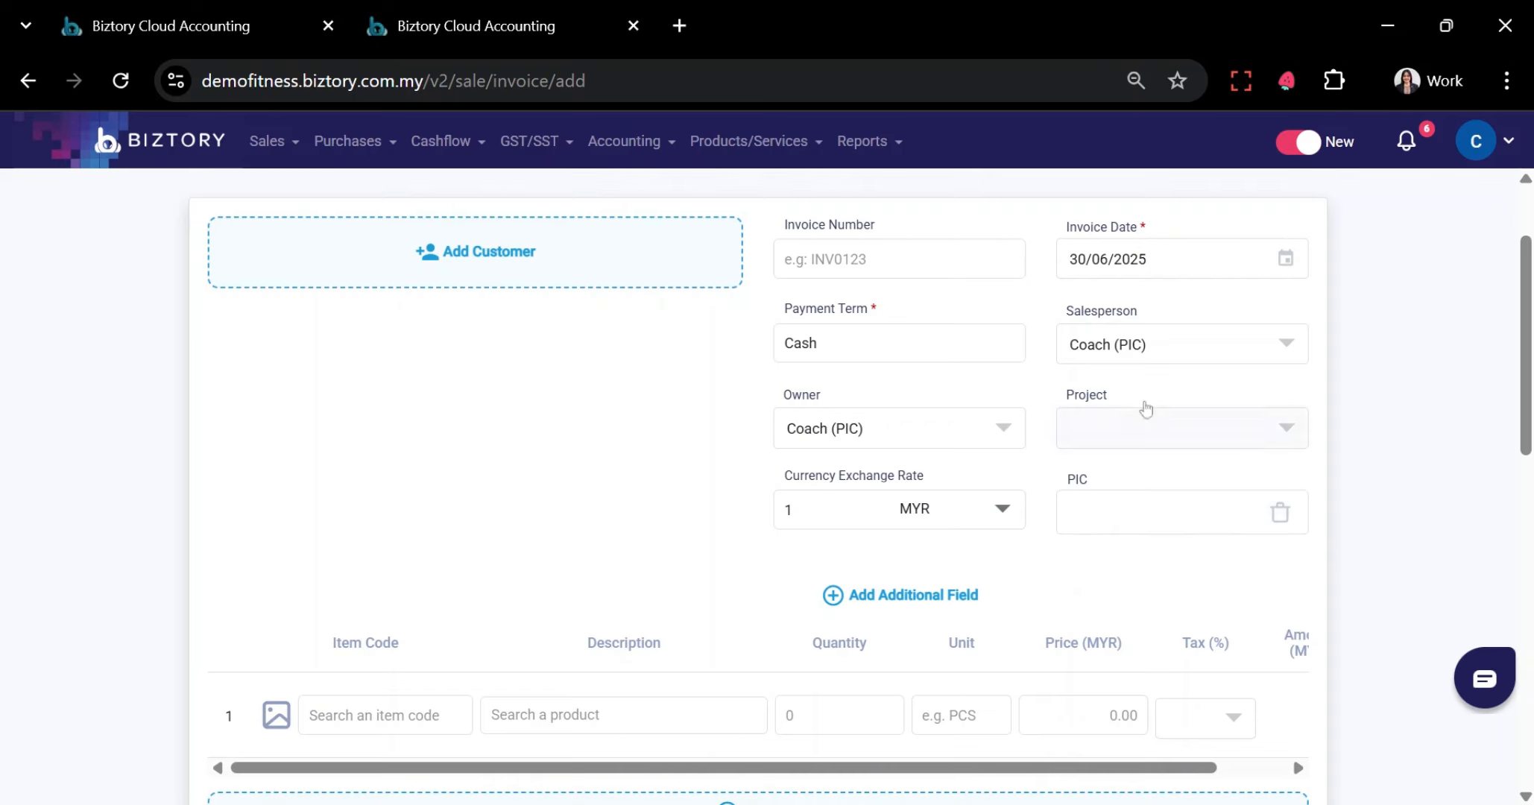
pyautogui.click(868, 596)
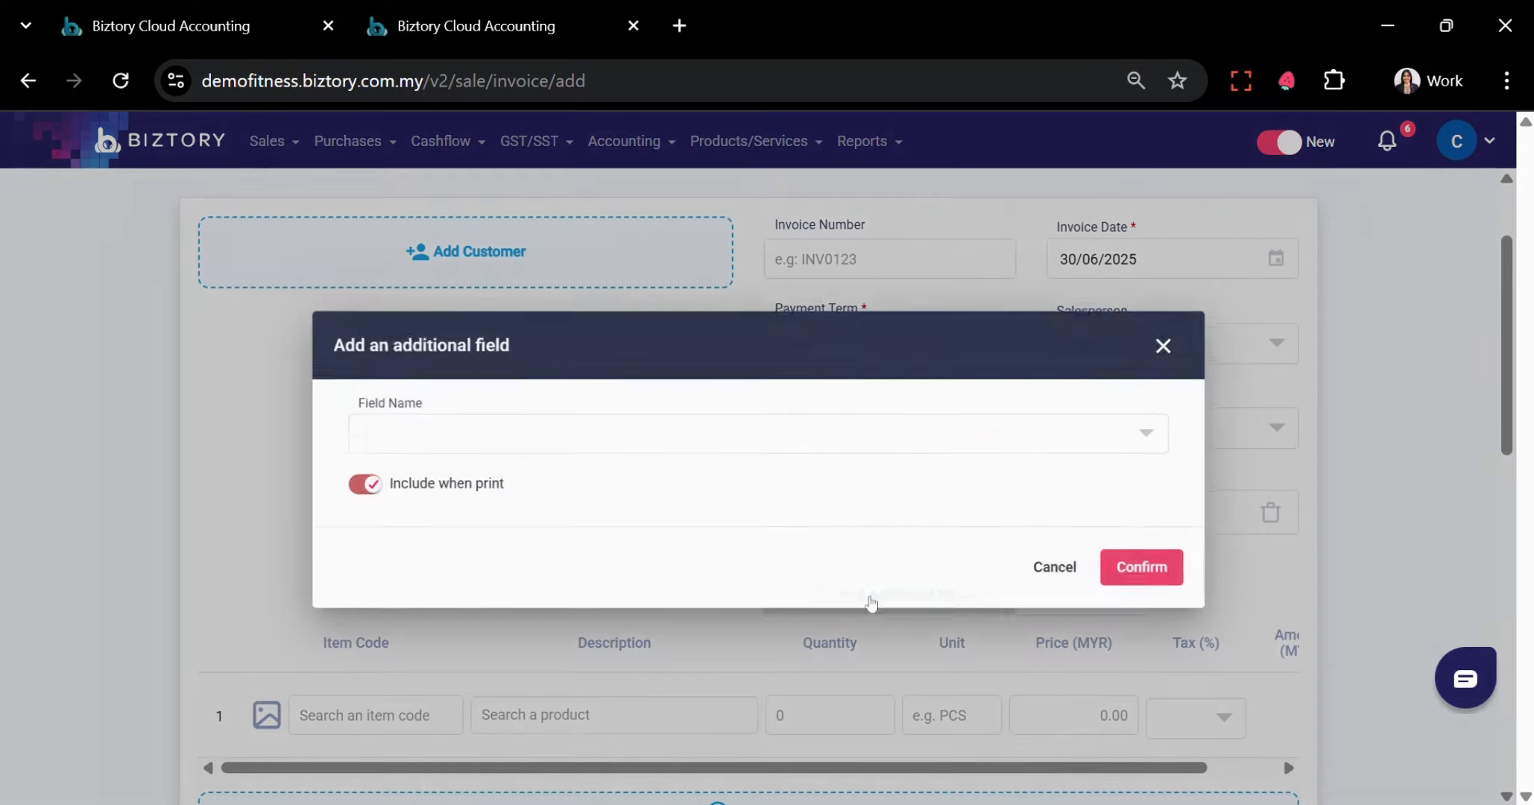
pyautogui.click(466, 434)
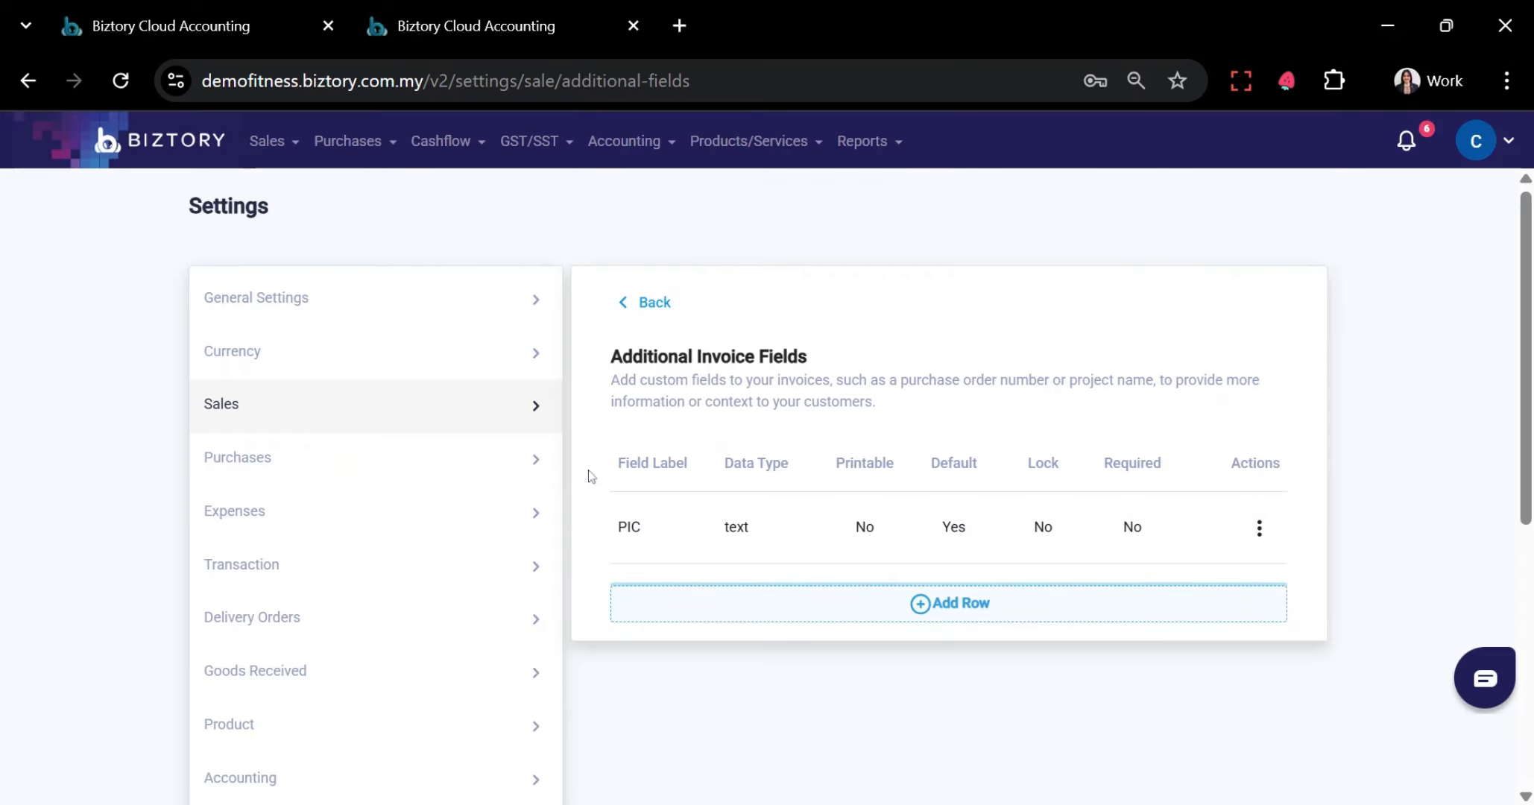
# Return to the Sales settings overview and examine the Invoice Table Format options for invoice details and table columns
pyautogui.click(654, 319)
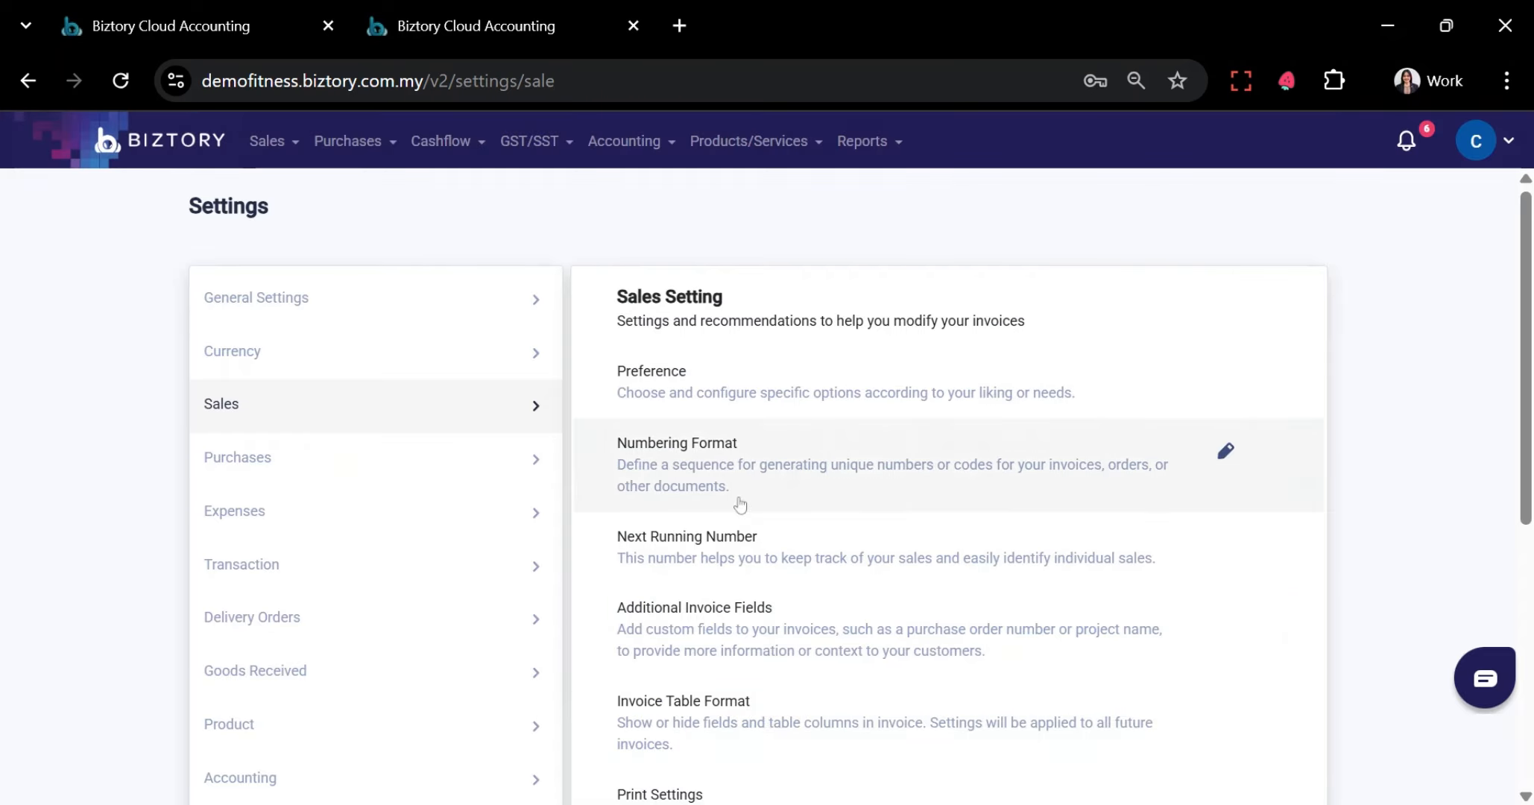
pyautogui.scroll(-2, 739, 504)
pyautogui.scroll(-2, 739, 504)
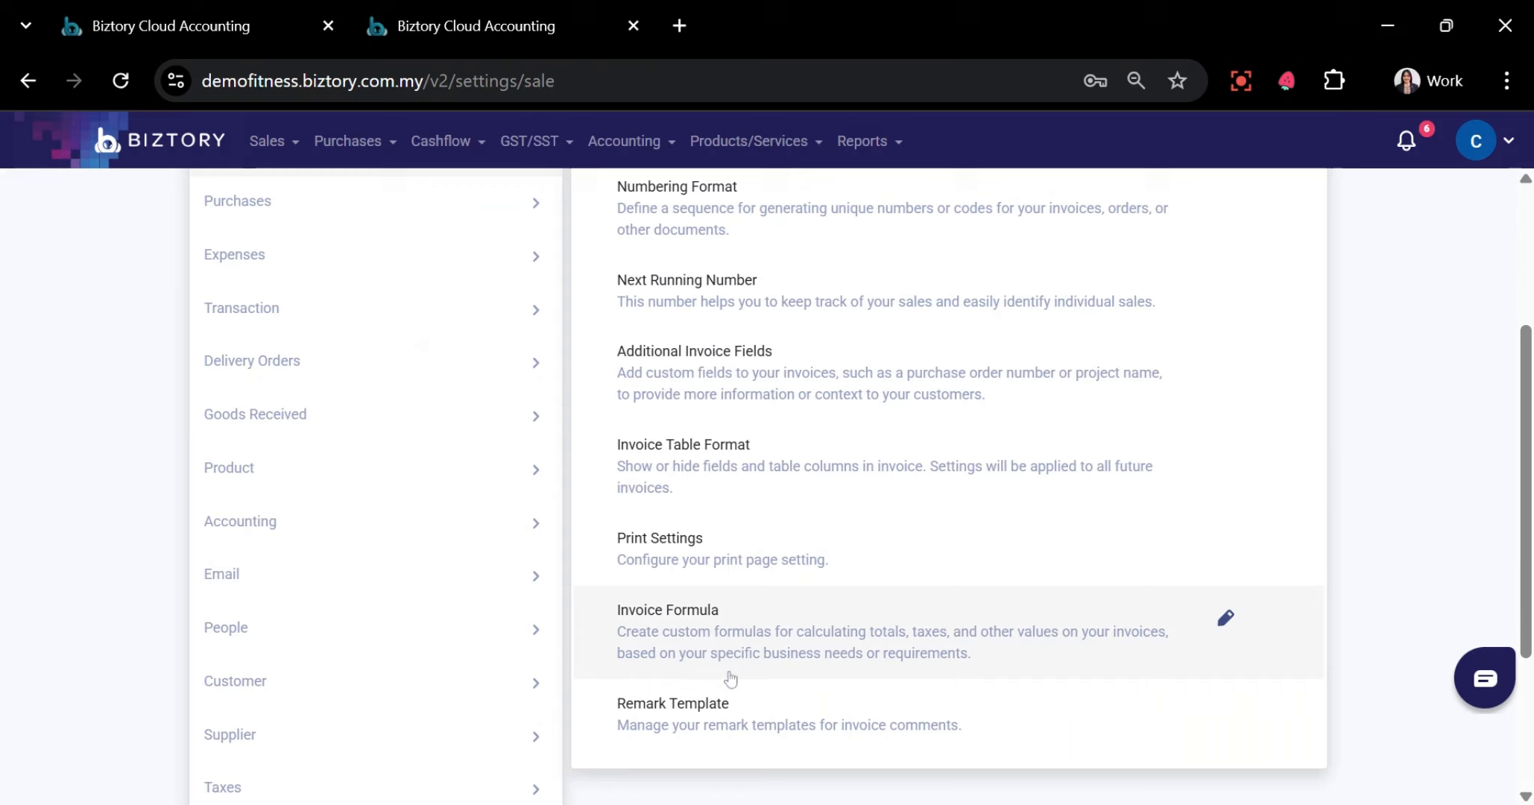
pyautogui.click(704, 466)
pyautogui.scroll(-4, 937, 687)
pyautogui.scroll(8, 936, 687)
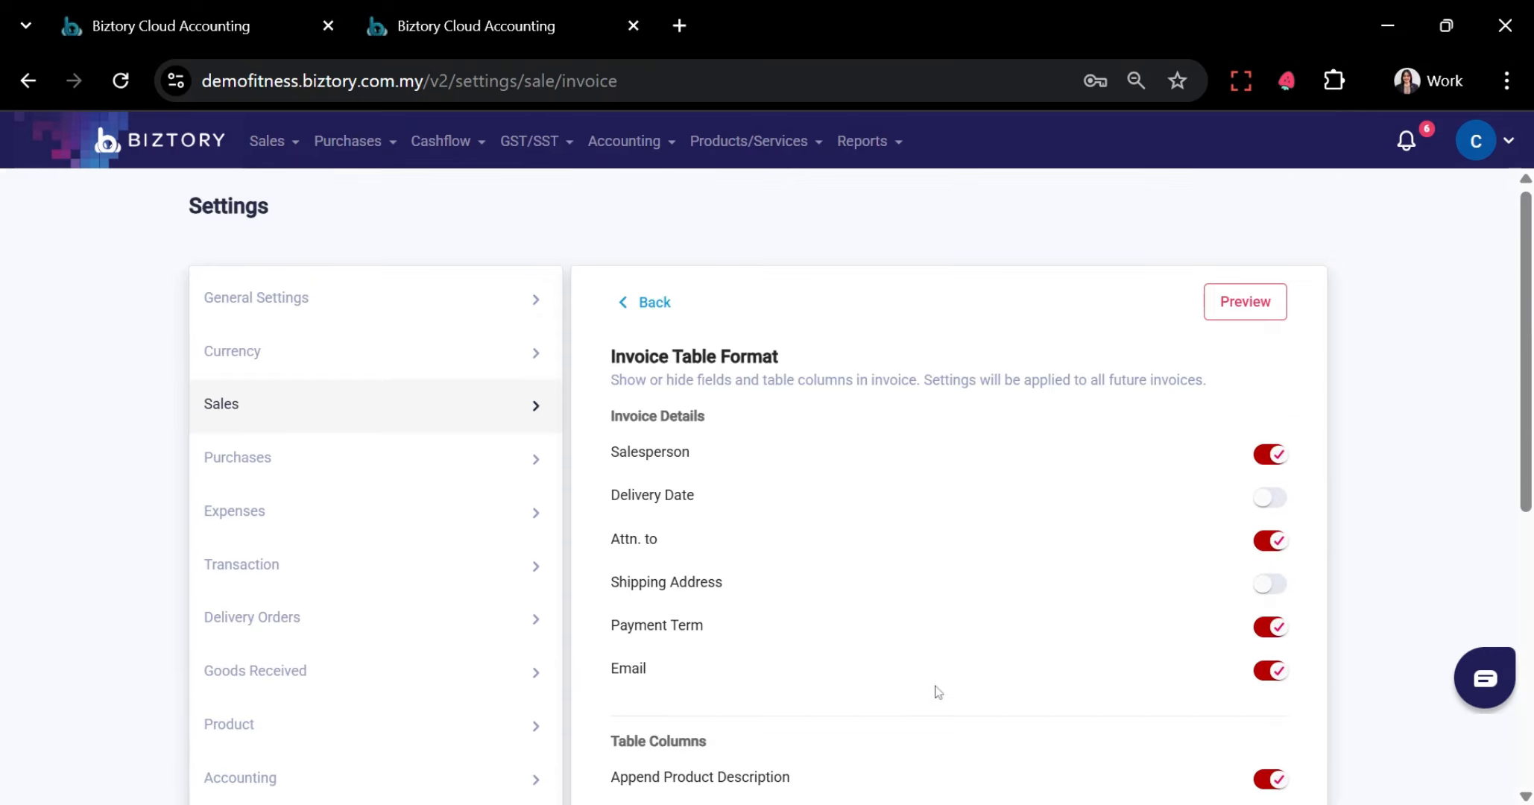
pyautogui.scroll(-7, 703, 564)
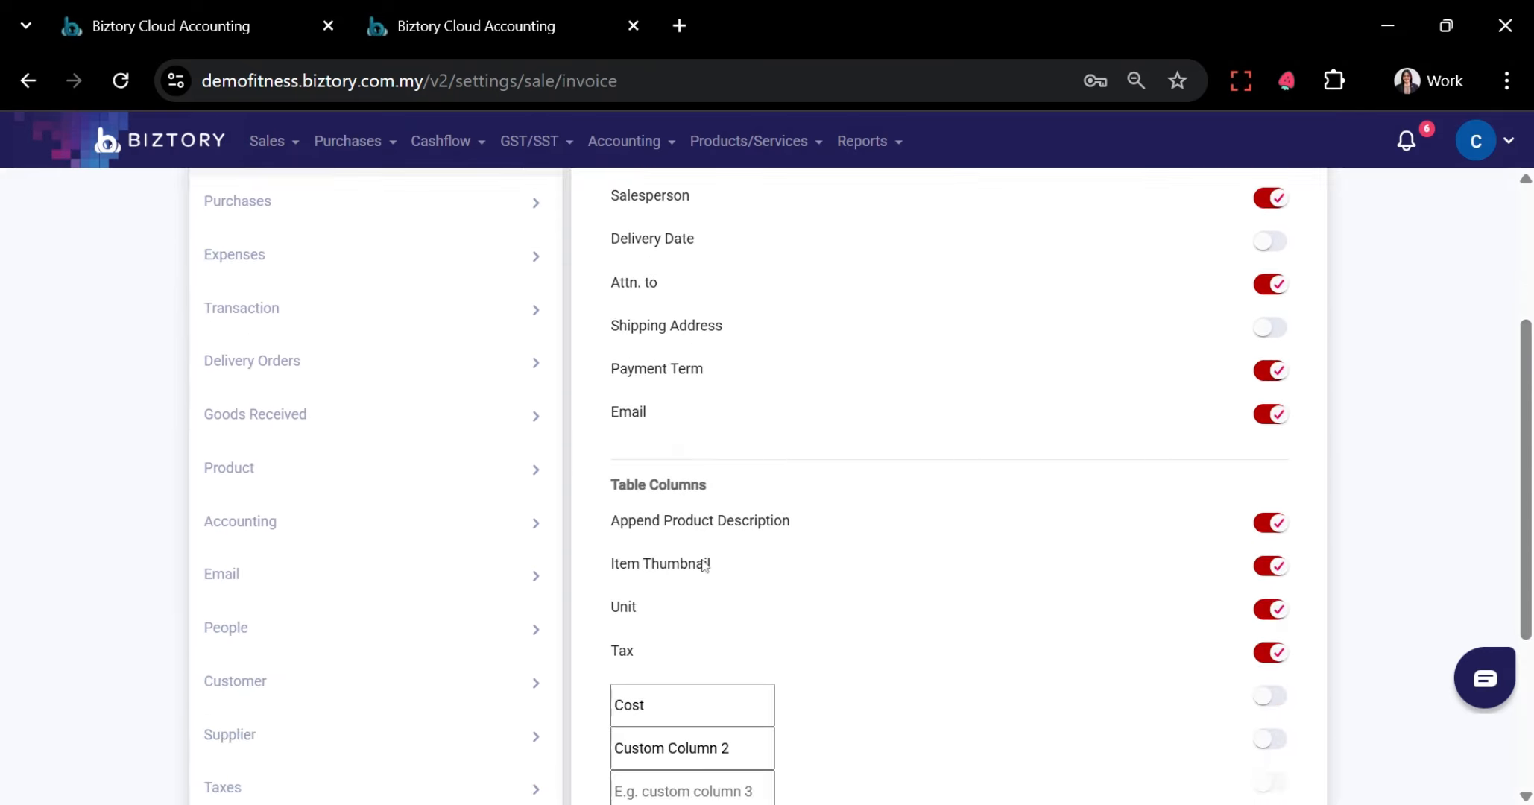
pyautogui.scroll(8, 842, 642)
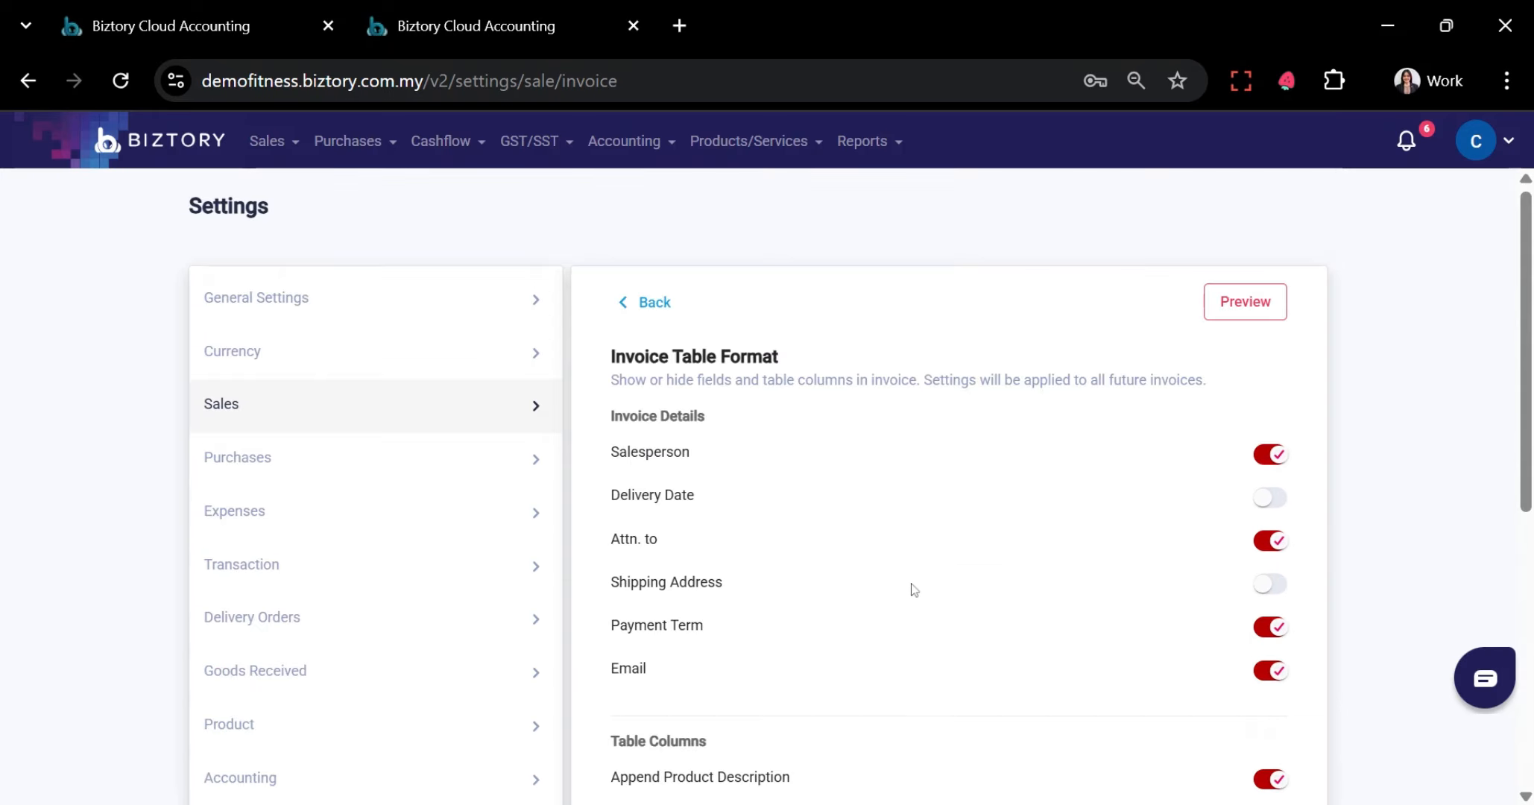
# Open the Purchases settings, view the Preference options, and return to the Purchases overview
pyautogui.click(490, 454)
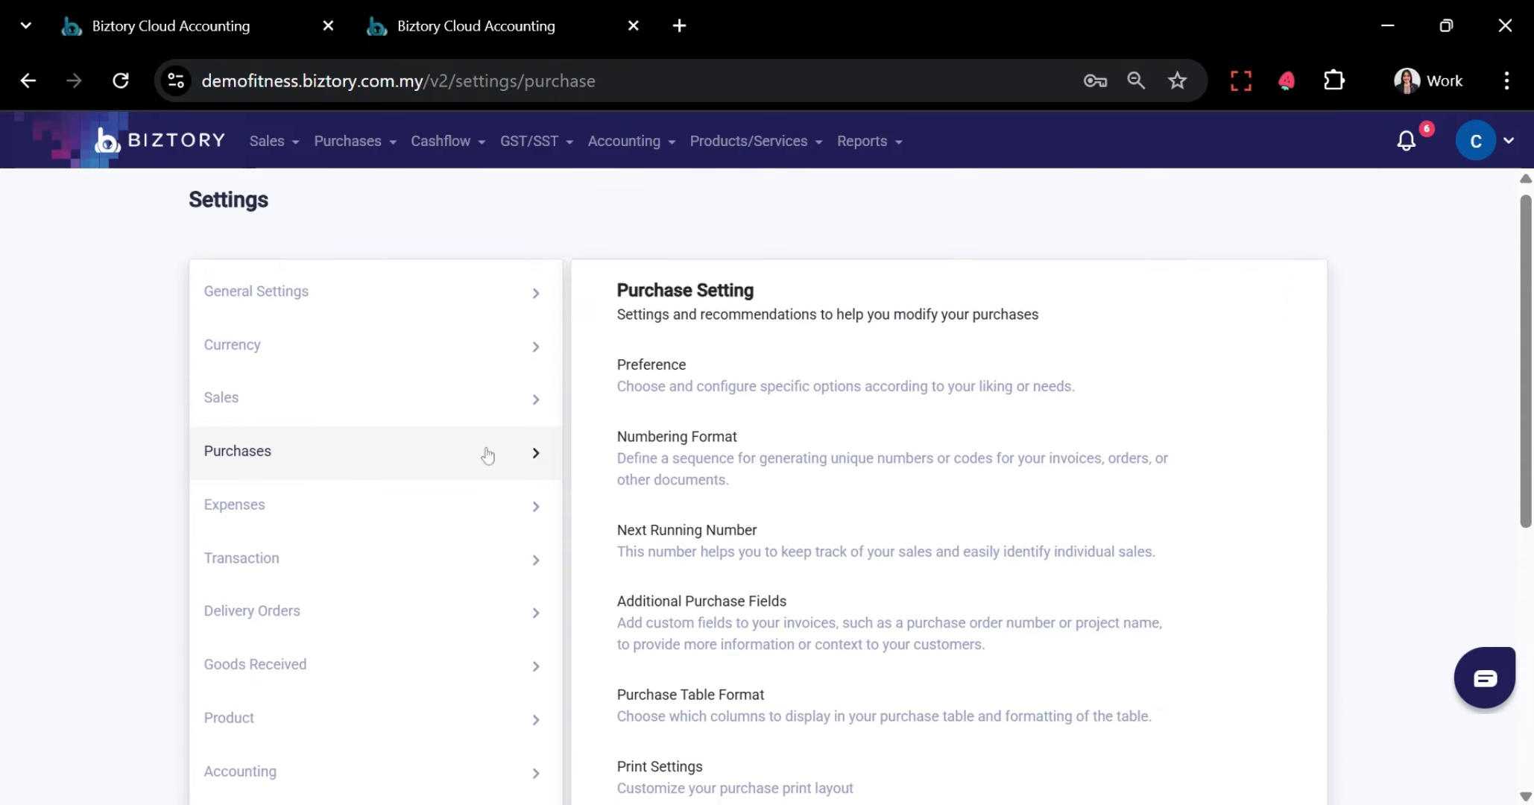
pyautogui.scroll(-1, 254, 415)
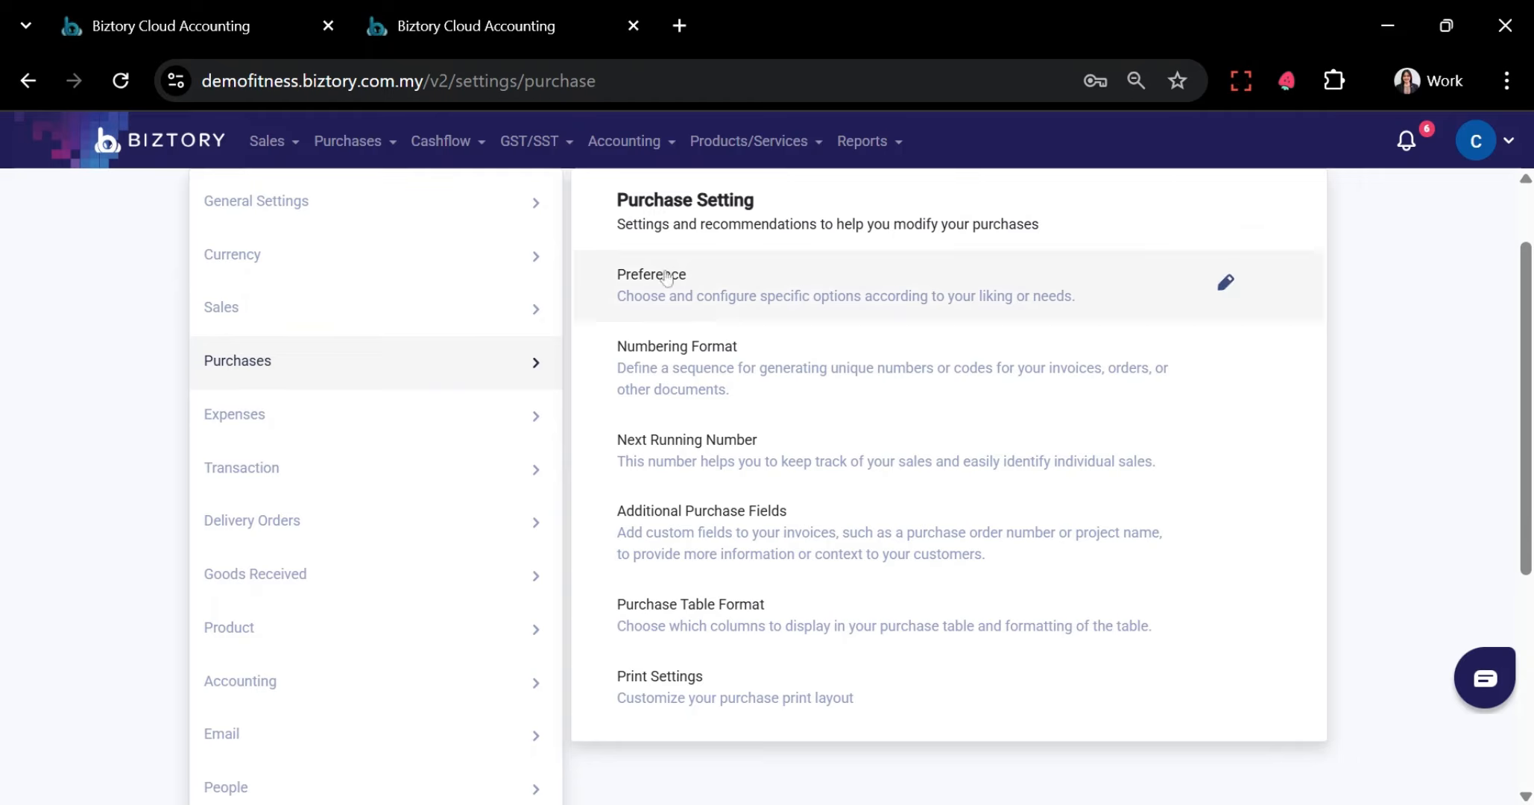
pyautogui.click(710, 307)
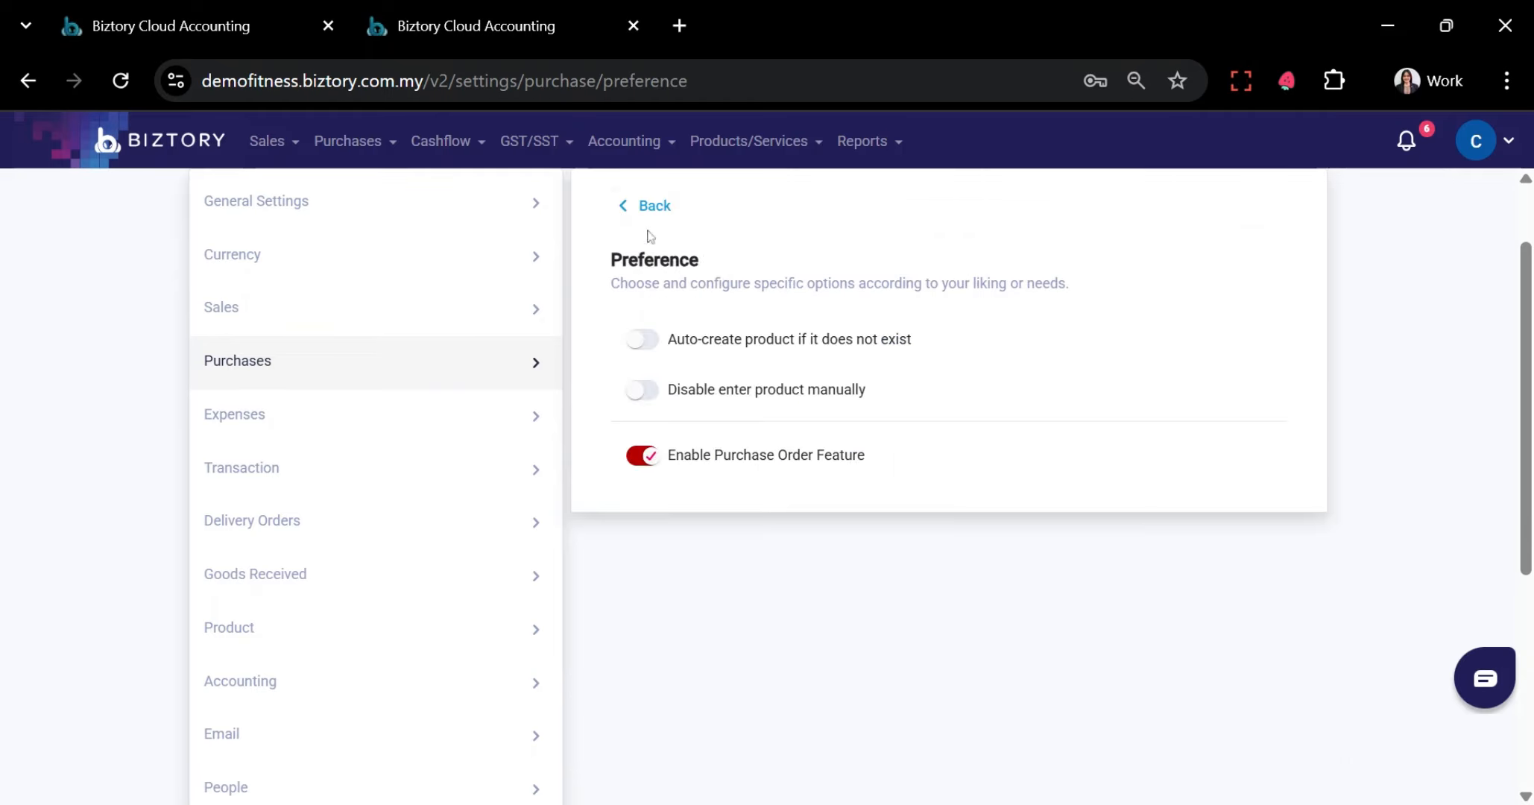
pyautogui.click(647, 206)
# Examine the Purchases Next Running Number settings, including the monthly running numbers for Purchase Order and Payment Voucher
pyautogui.click(753, 440)
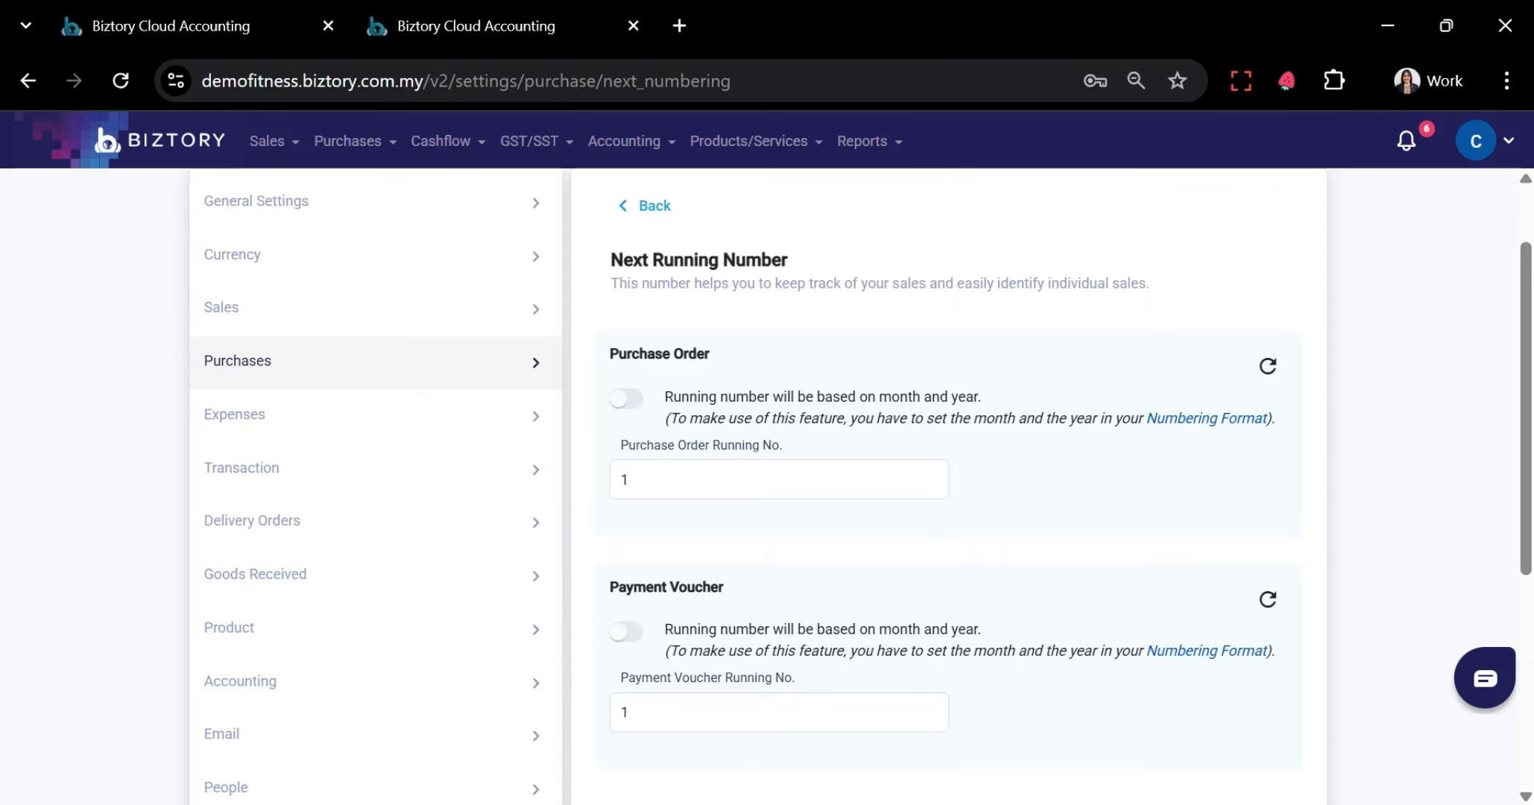
pyautogui.scroll(-5, 770, 496)
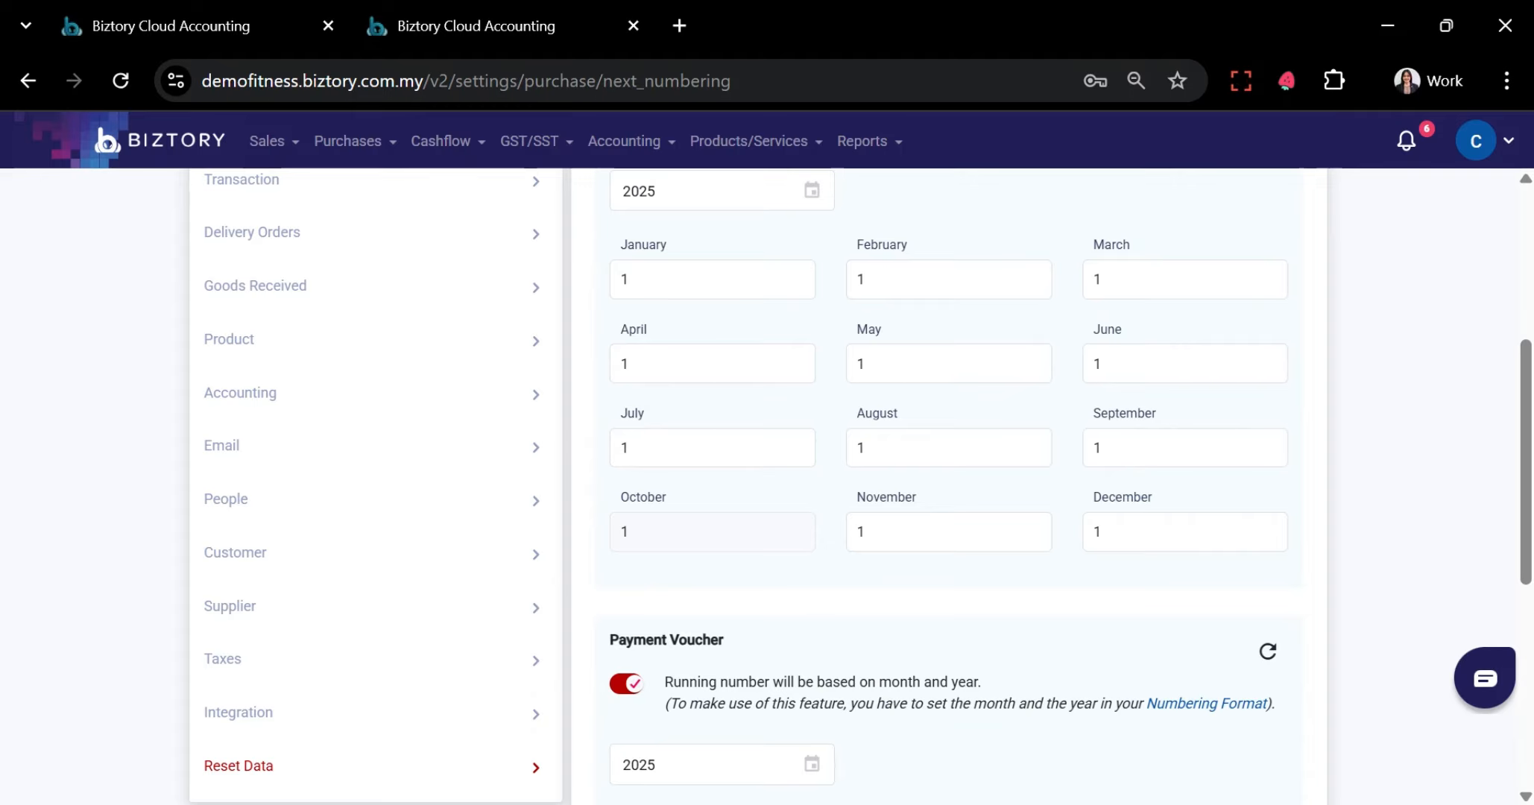
pyautogui.scroll(5, 911, 635)
pyautogui.moveTo(638, 451); pyautogui.dragTo(710, 450)
pyautogui.scroll(-10, 794, 400)
pyautogui.scroll(2, 794, 401)
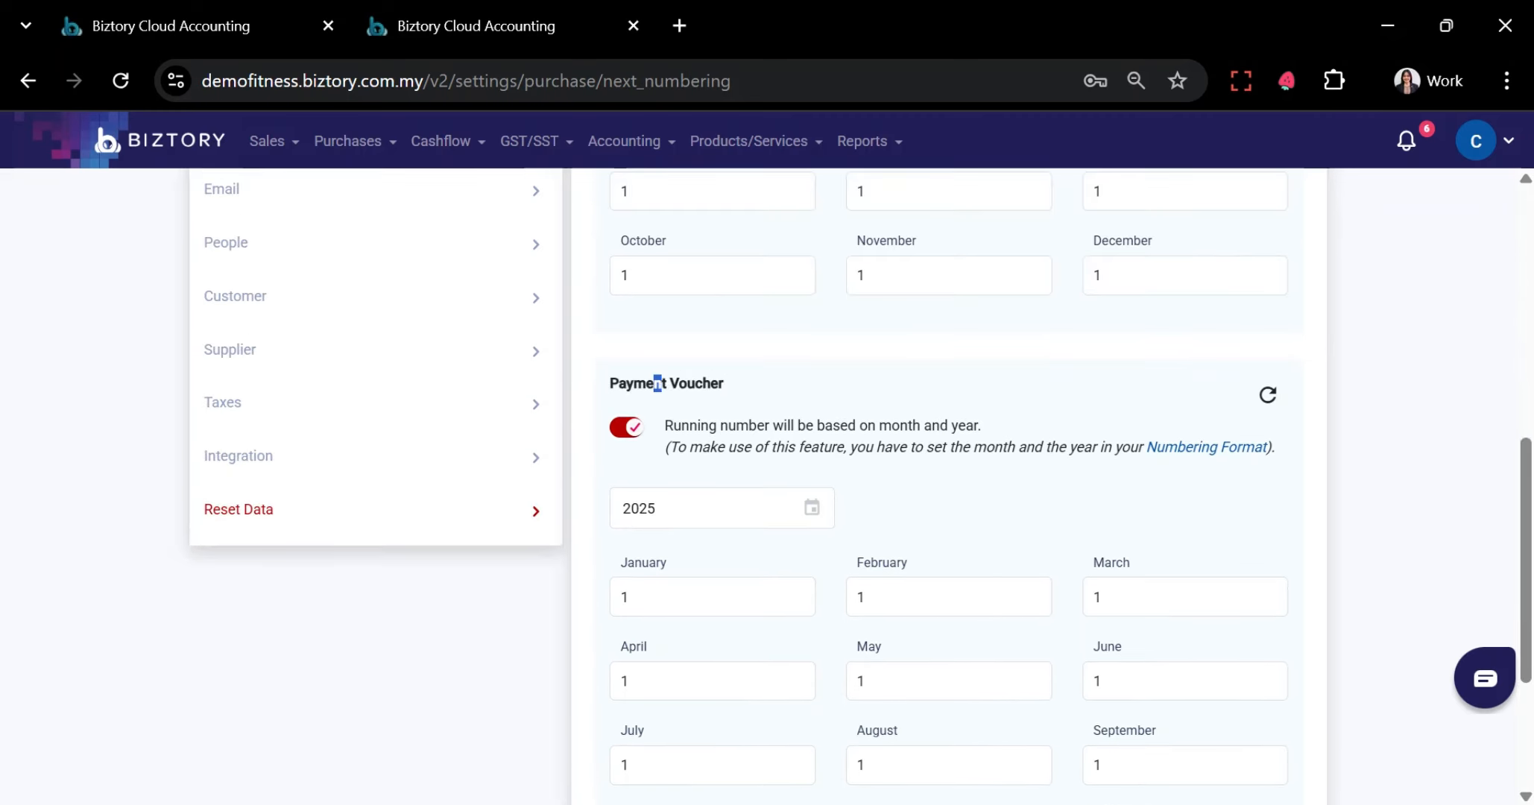
pyautogui.moveTo(656, 383); pyautogui.dragTo(780, 406)
pyautogui.scroll(10, 1111, 583)
pyautogui.scroll(-10, 1110, 583)
pyautogui.scroll(10, 1085, 732)
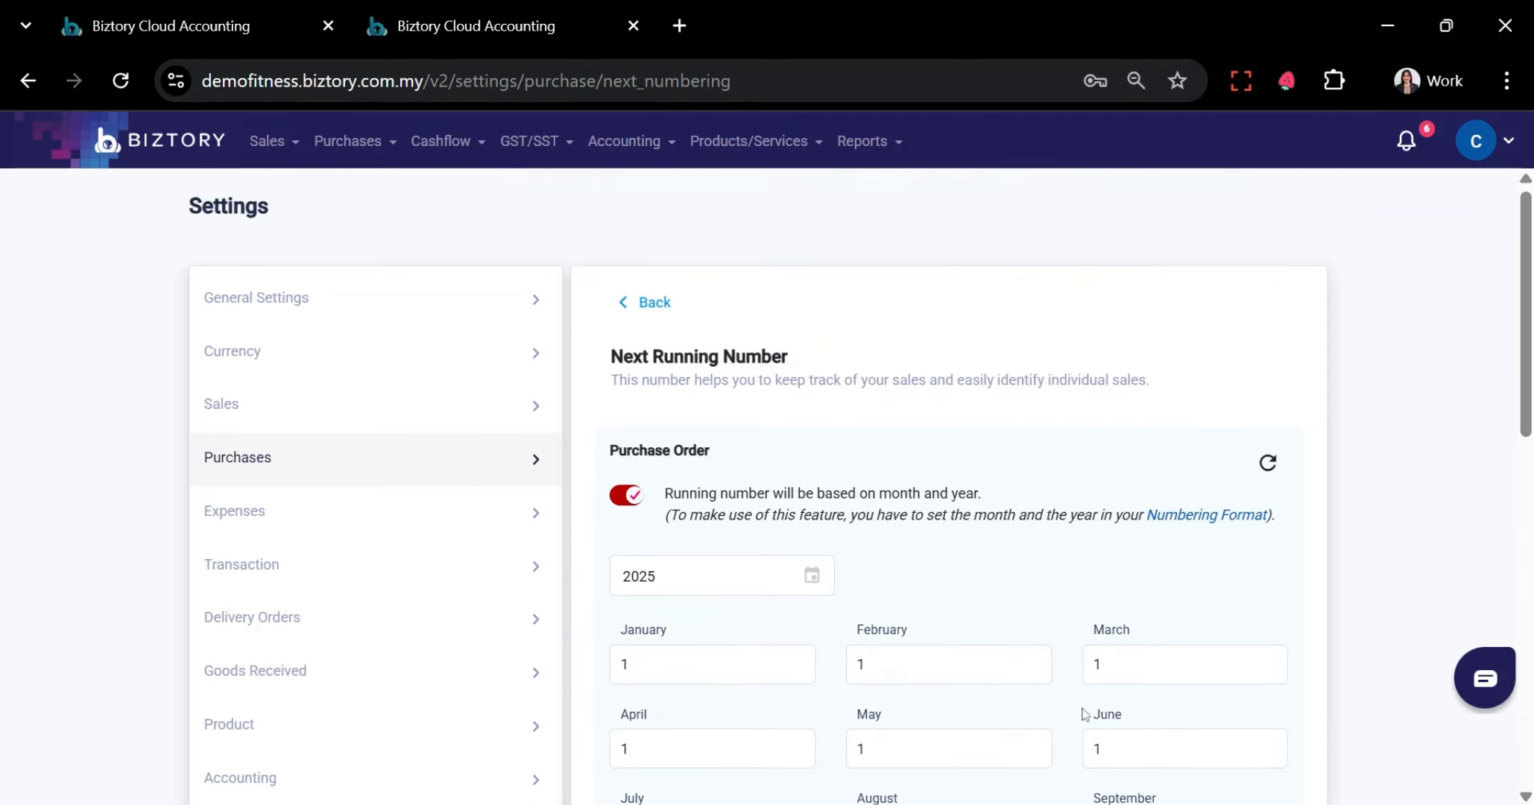
# Return to the Purchases overview and view the Additional Purchase Fields
pyautogui.click(646, 306)
pyautogui.scroll(-2, 709, 417)
pyautogui.click(654, 509)
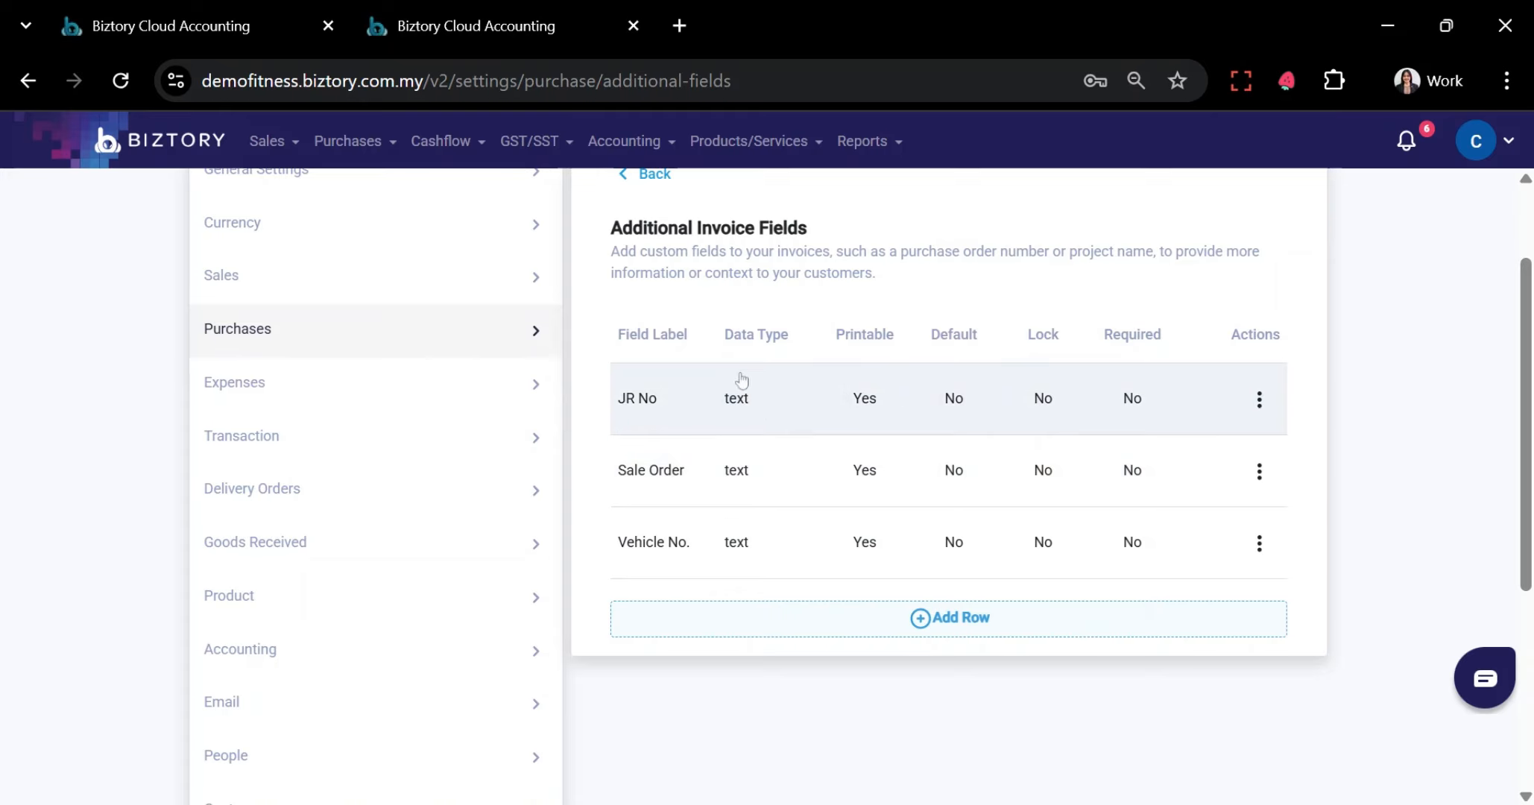
# Open the Expenses settings and view the Preference options and the Additional Expenses Fields
pyautogui.click(504, 398)
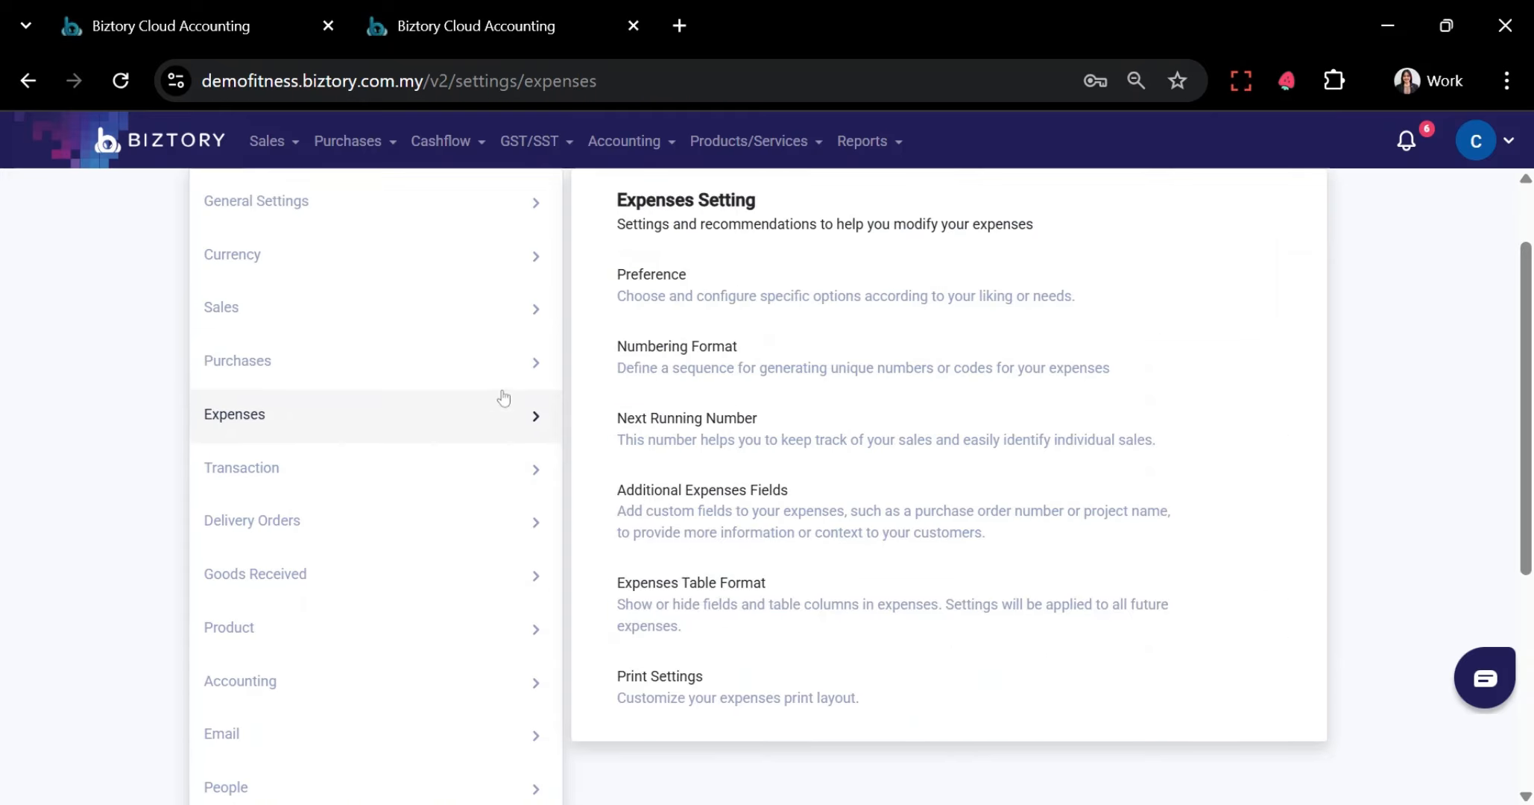
pyautogui.click(701, 284)
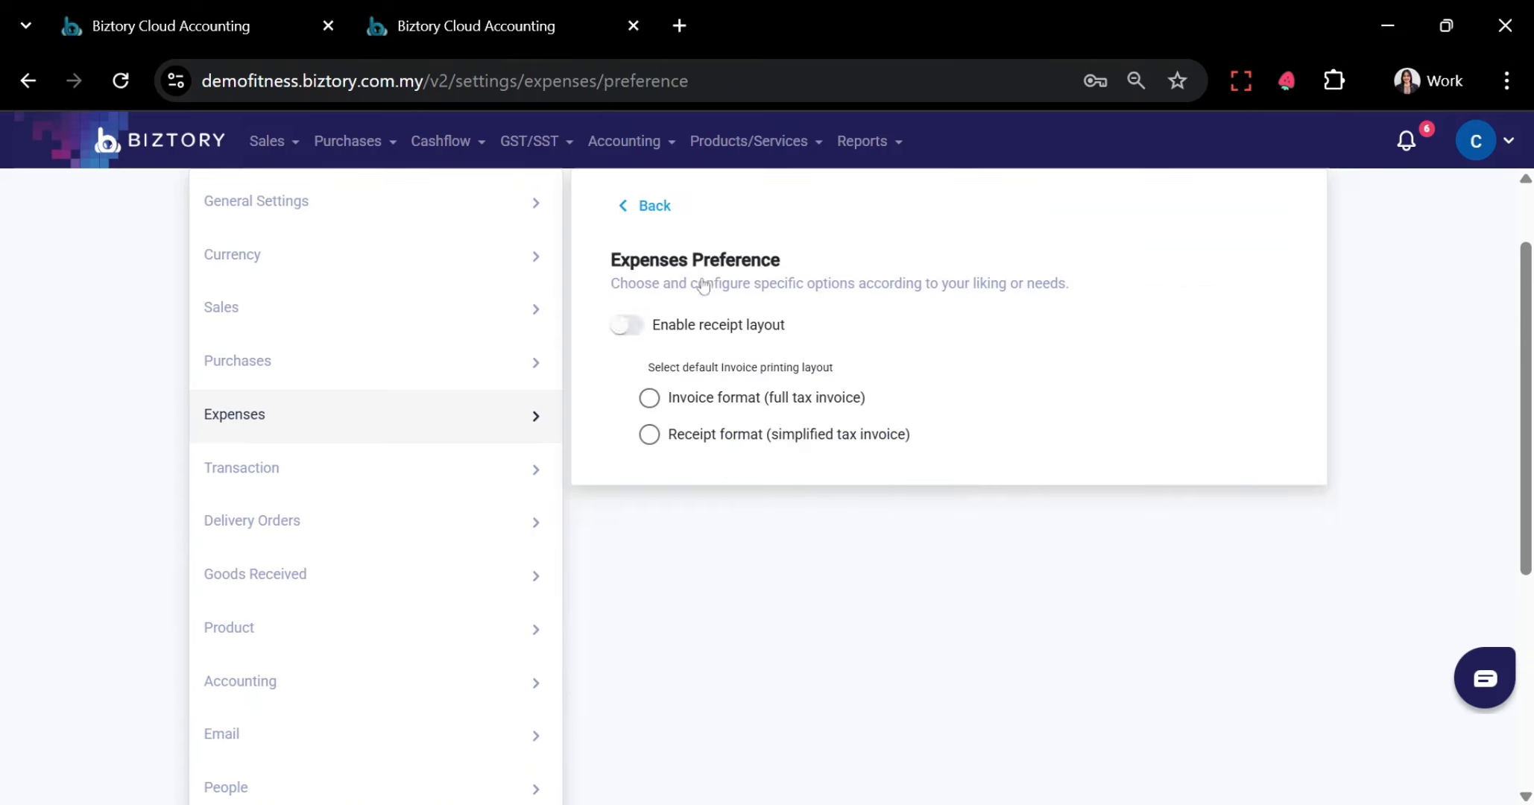
pyautogui.scroll(2, 642, 328)
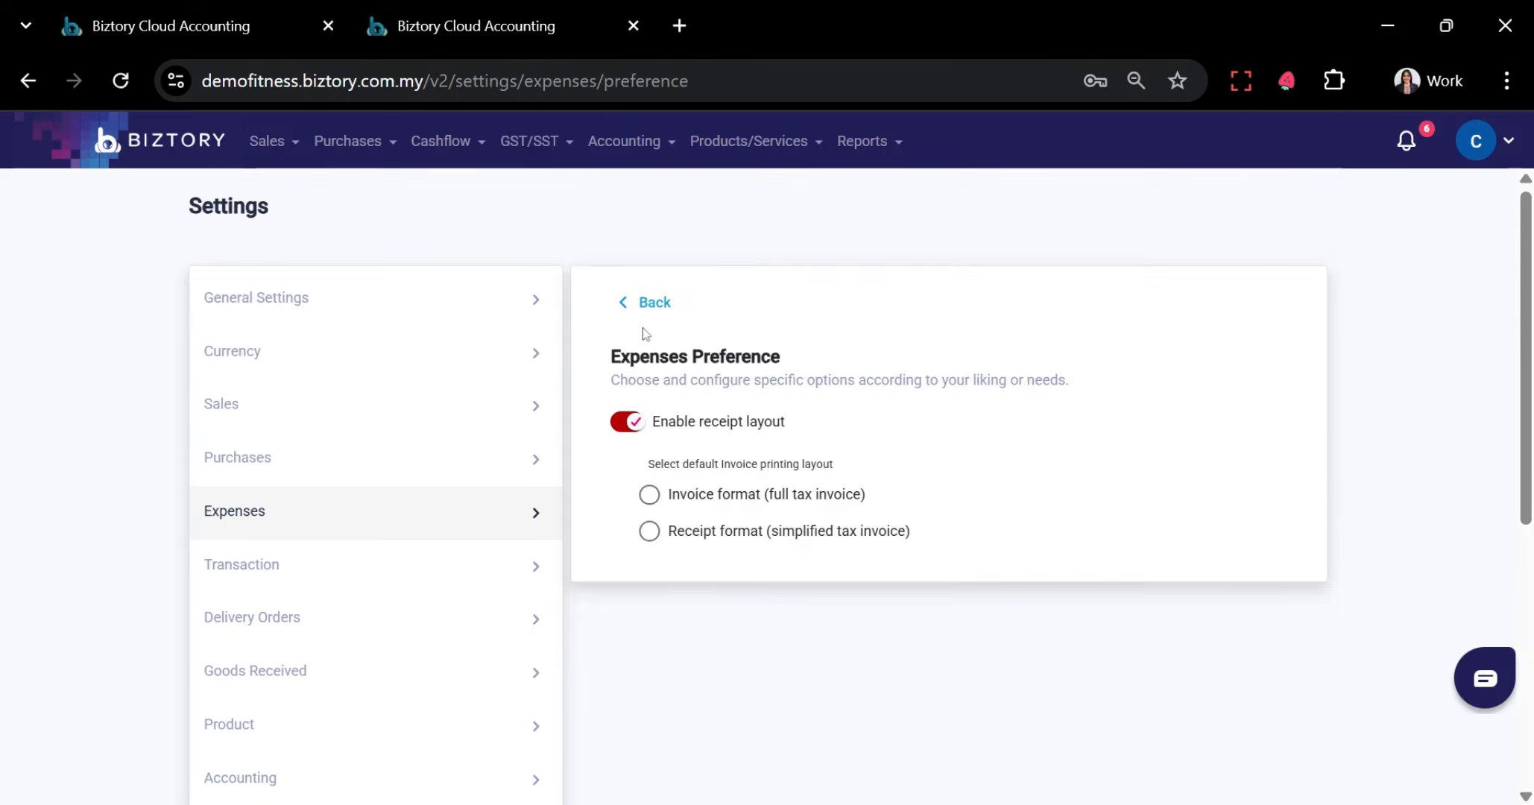
pyautogui.click(647, 301)
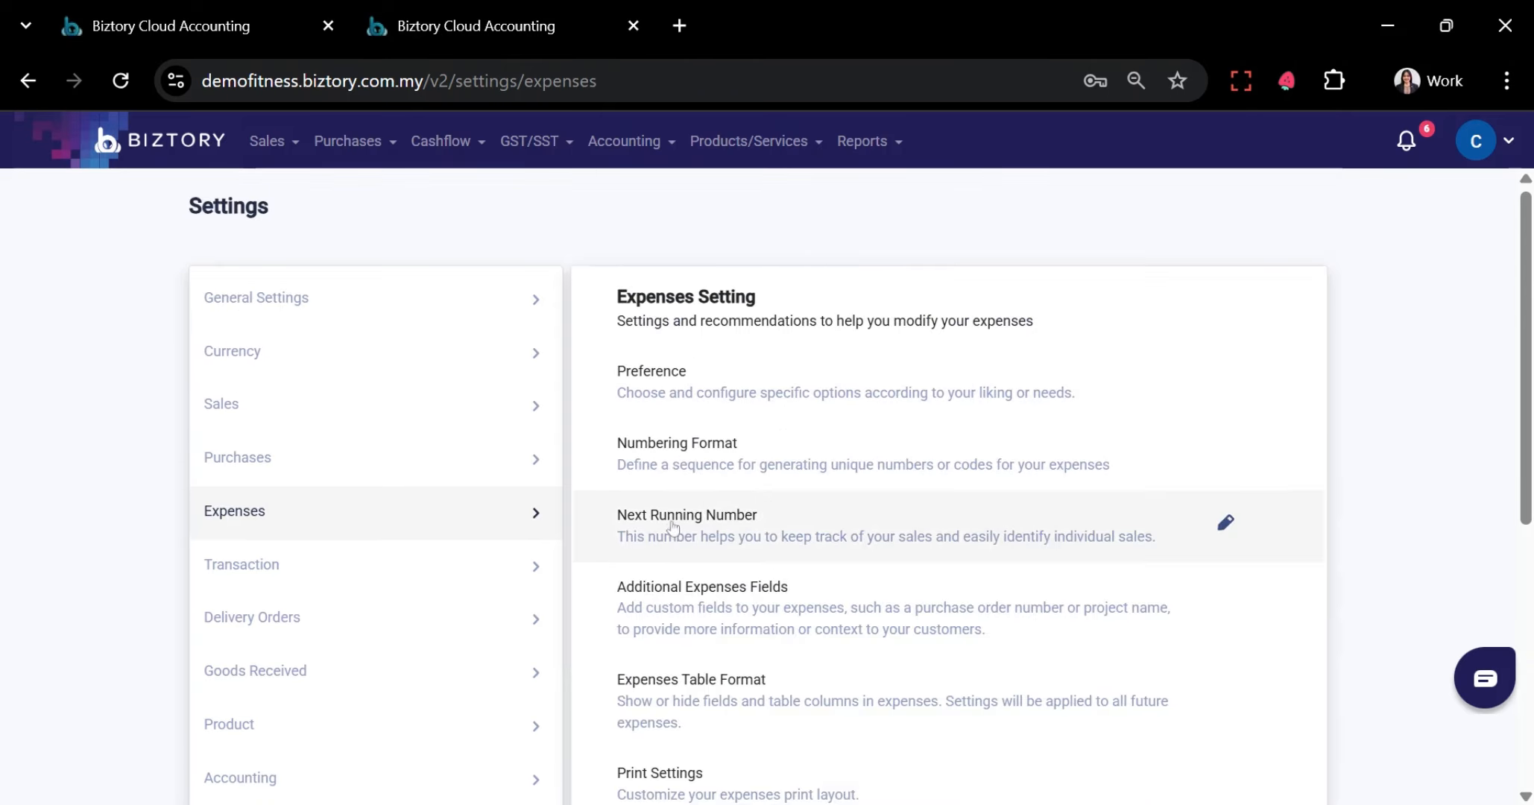
pyautogui.click(790, 596)
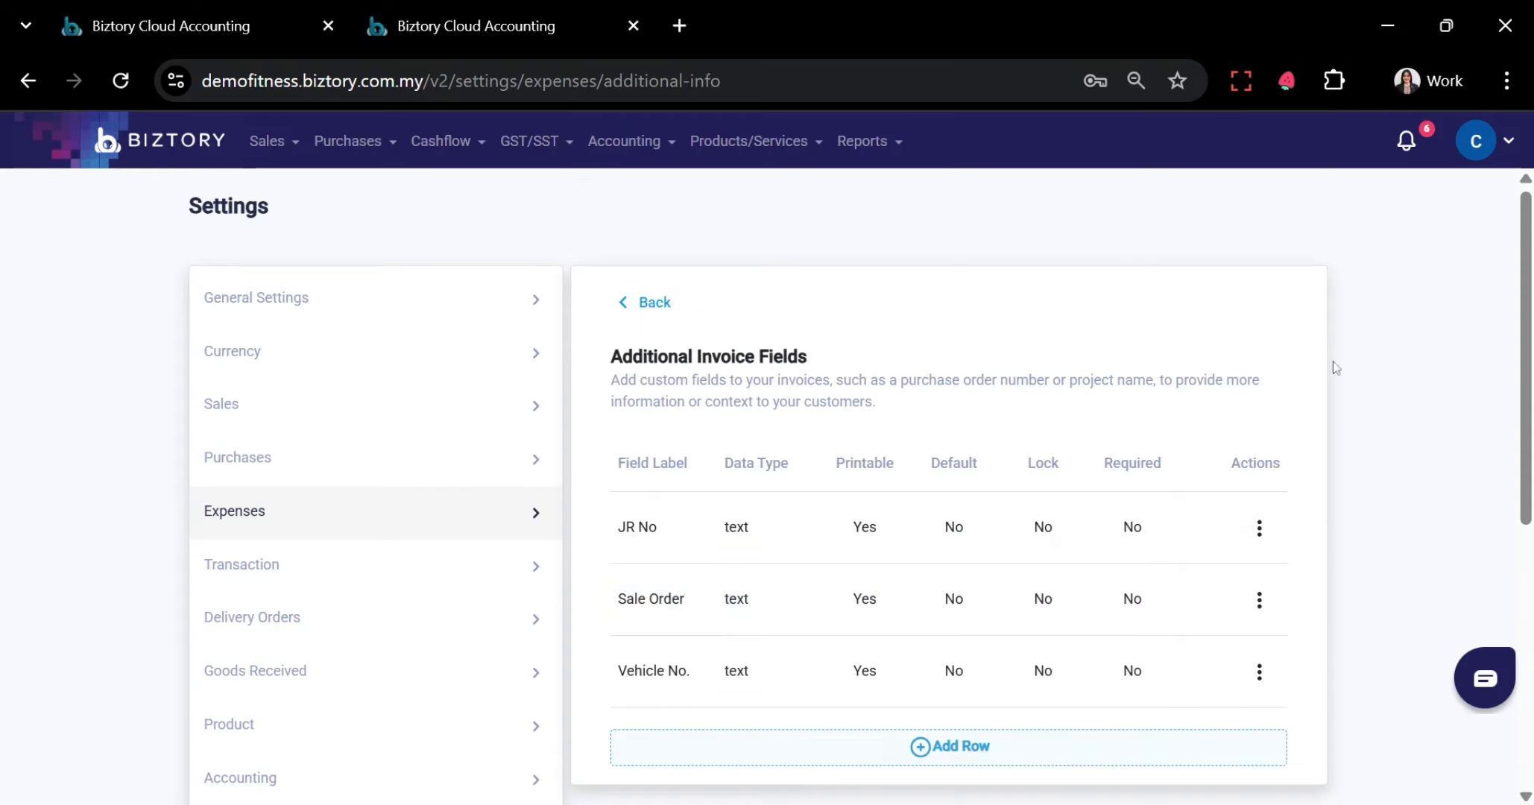
pyautogui.scroll(-2, 876, 621)
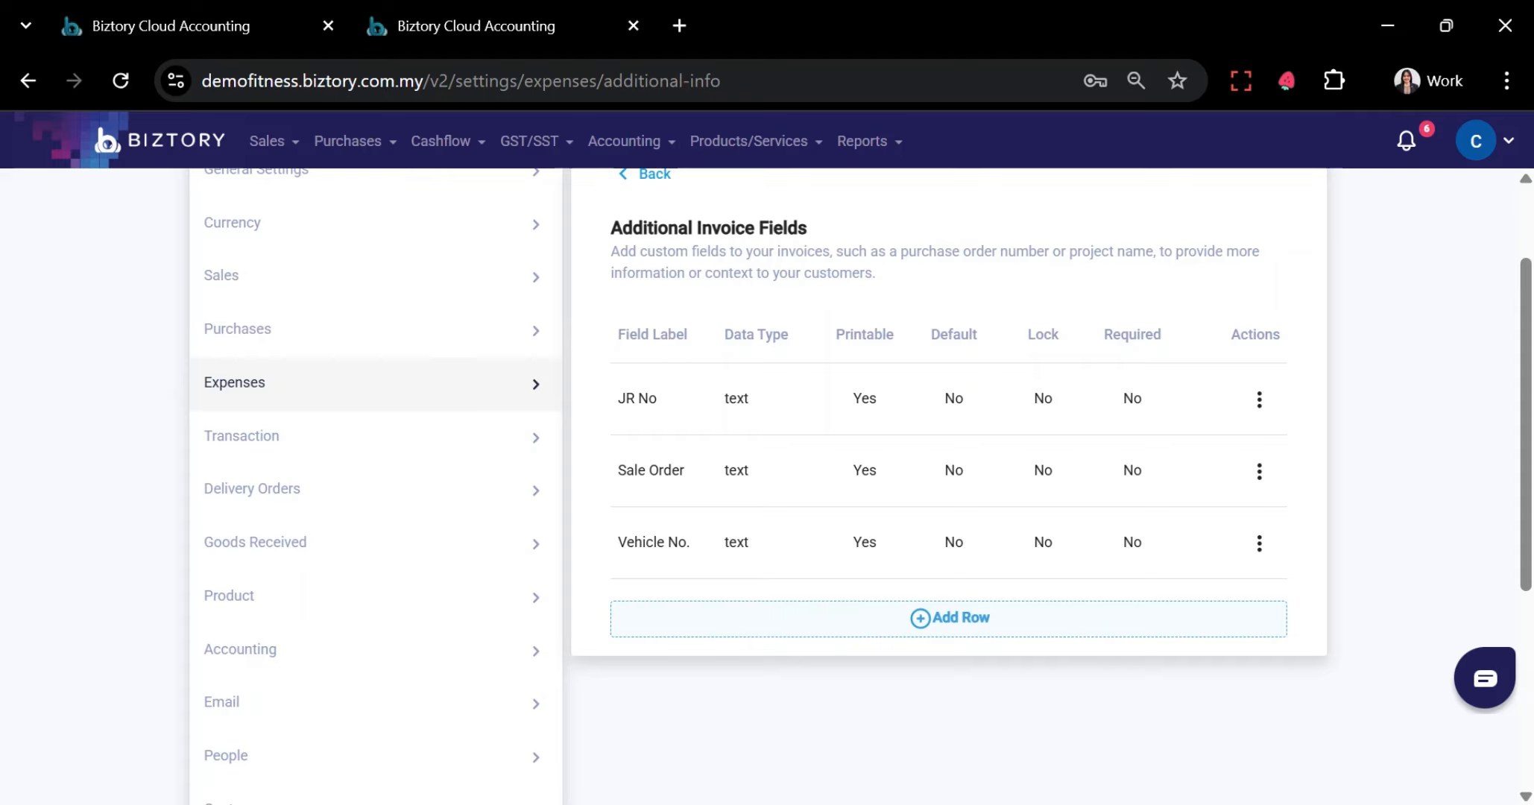
# View the Transaction settings, and open and close the support chat
pyautogui.click(524, 456)
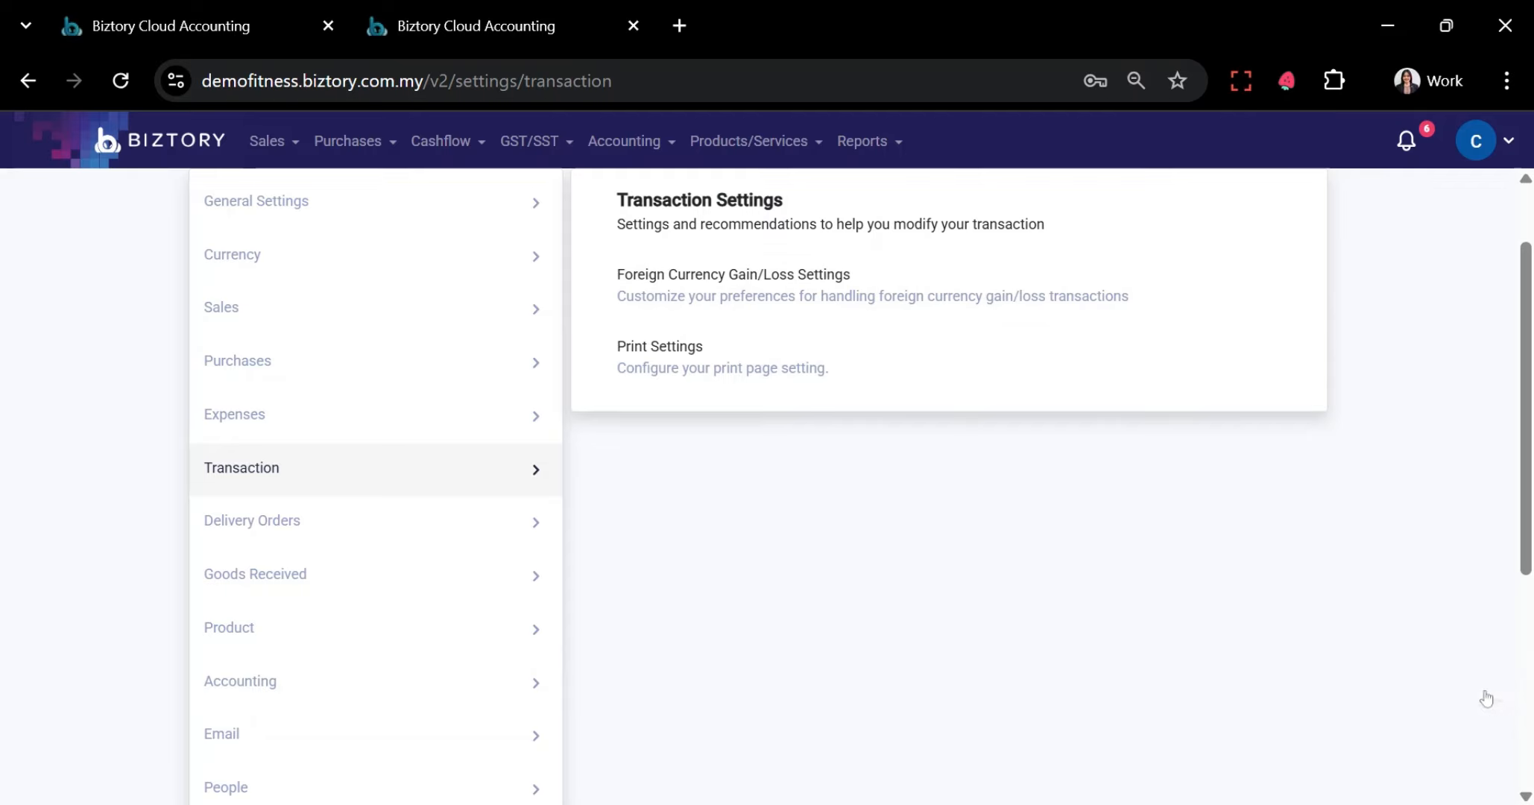
pyautogui.click(1485, 682)
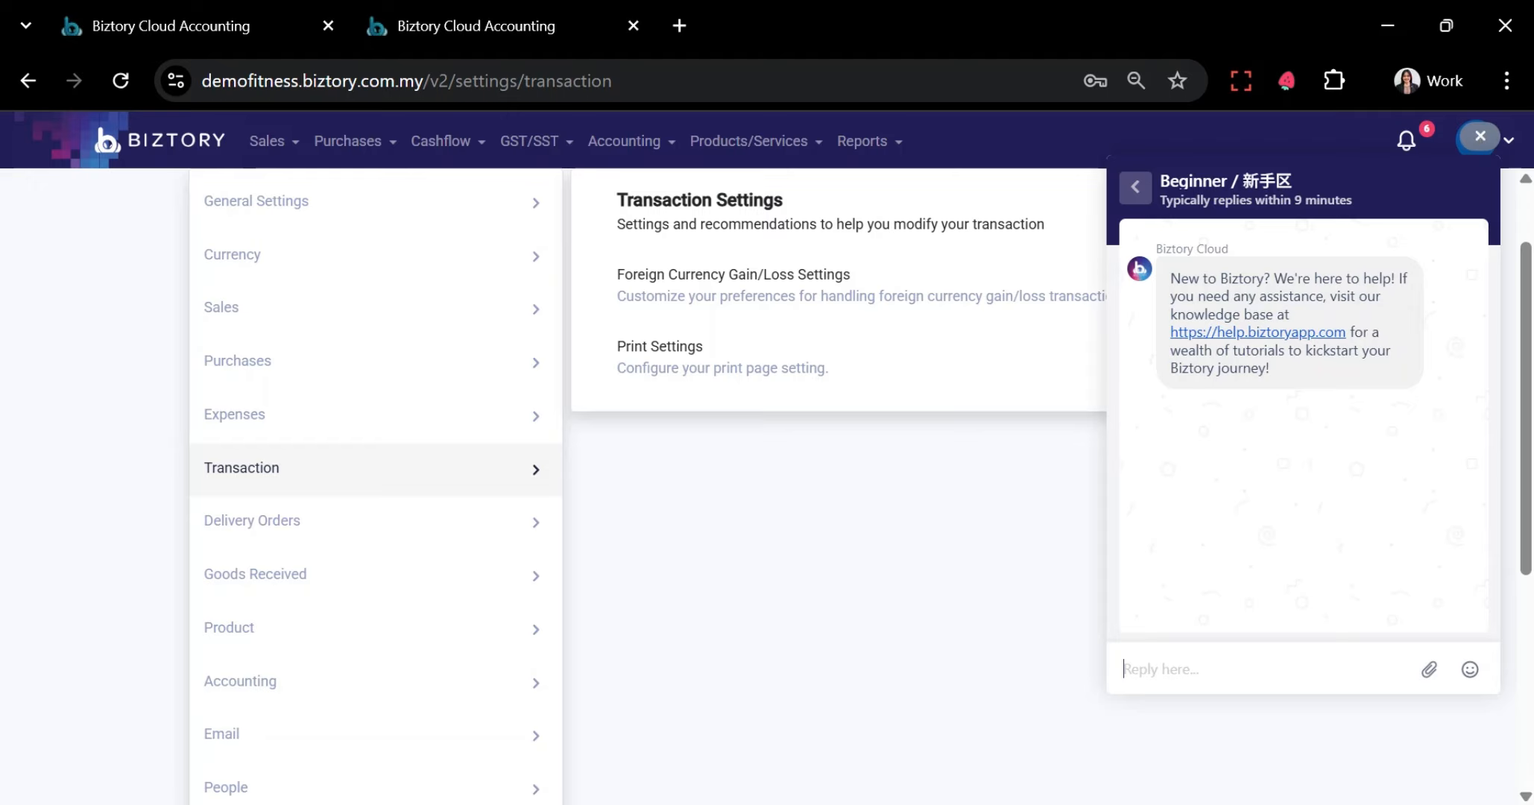
pyautogui.click(1480, 136)
pyautogui.scroll(1, 752, 581)
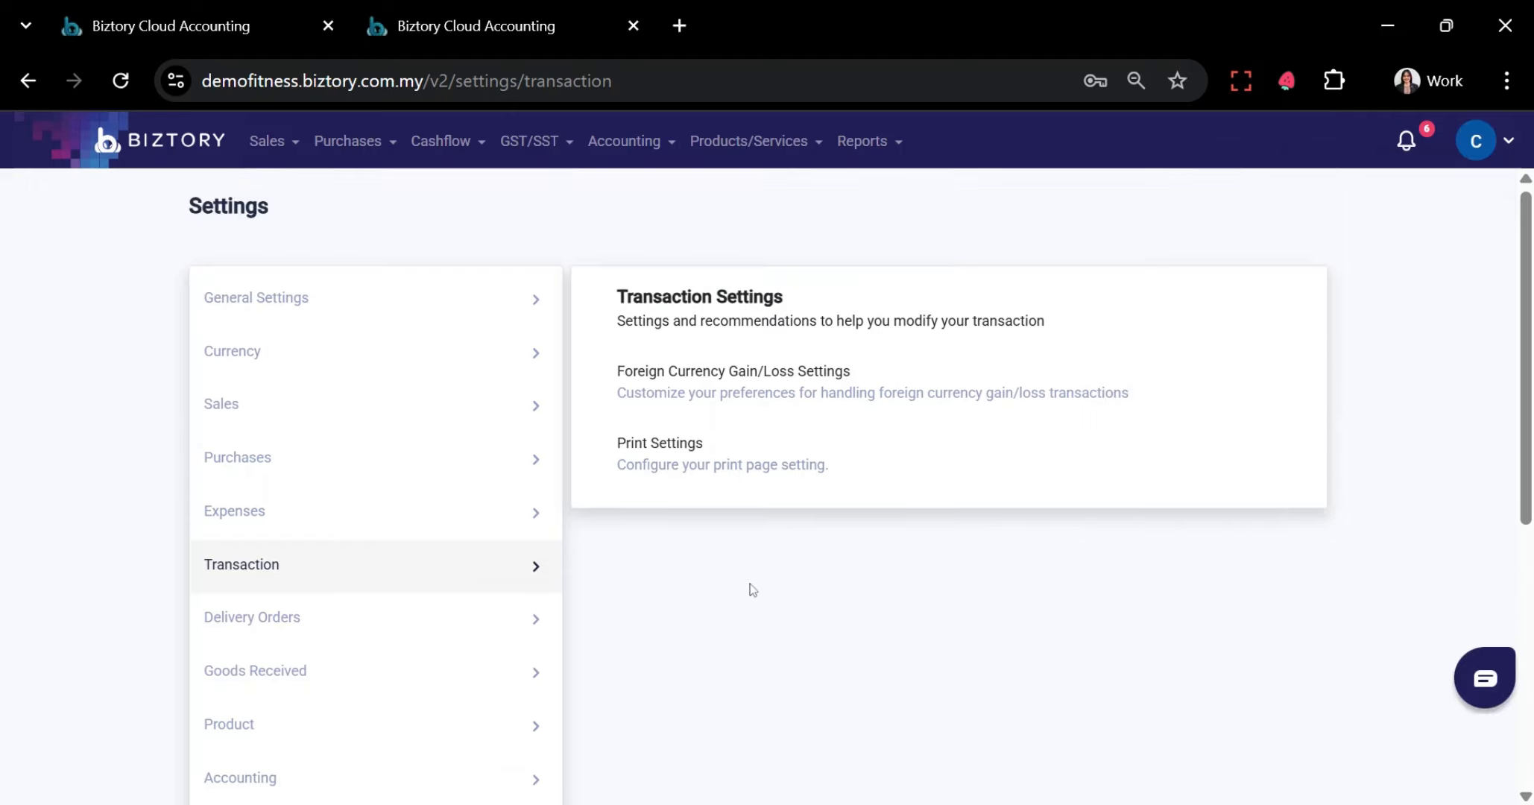
# In the Delivery Orders preferences, set Auto Generate Delivery Order to "With selected items when delivered"
pyautogui.click(251, 641)
pyautogui.scroll(-1, 247, 633)
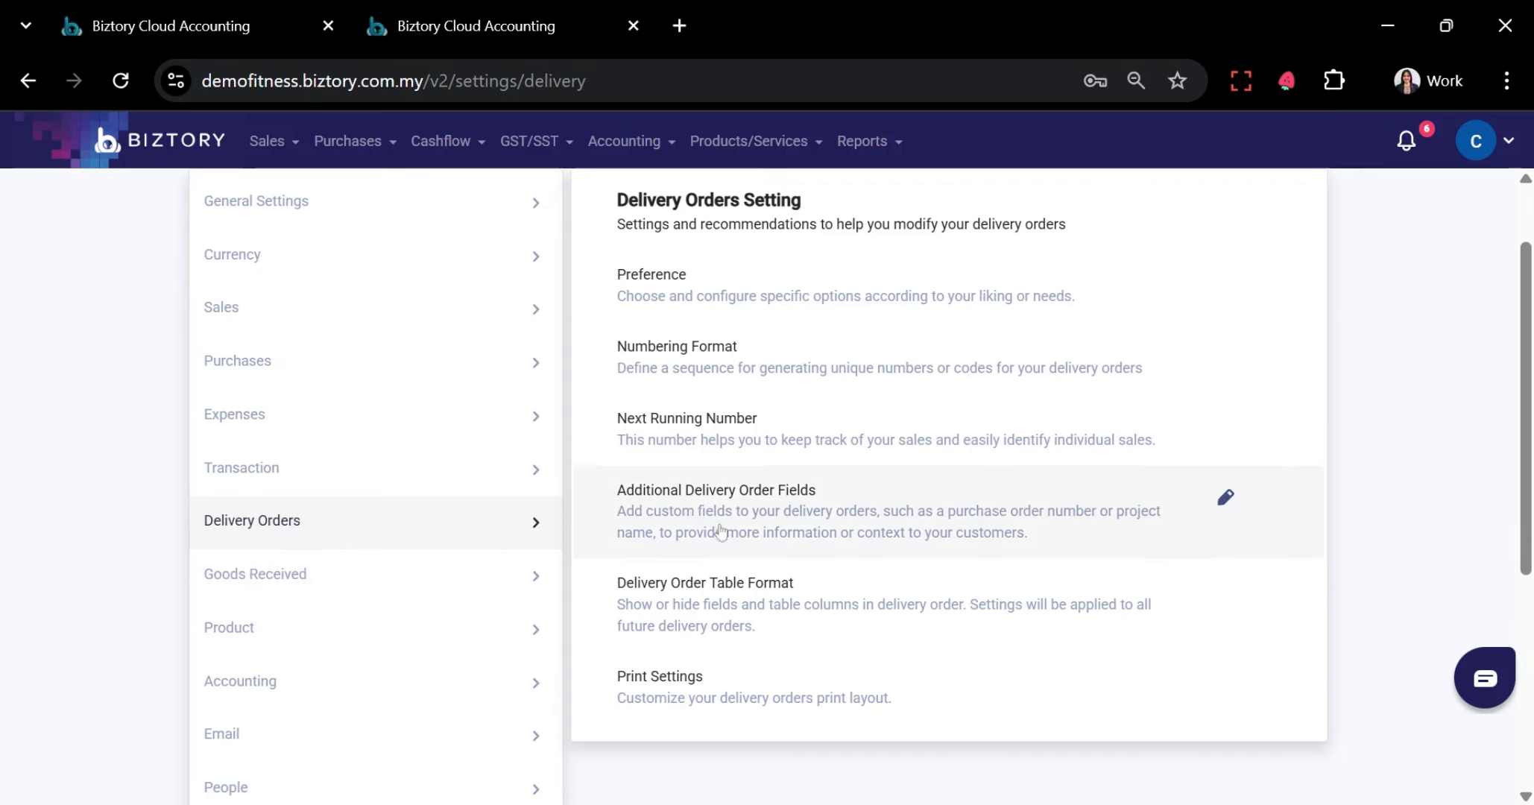
pyautogui.click(682, 276)
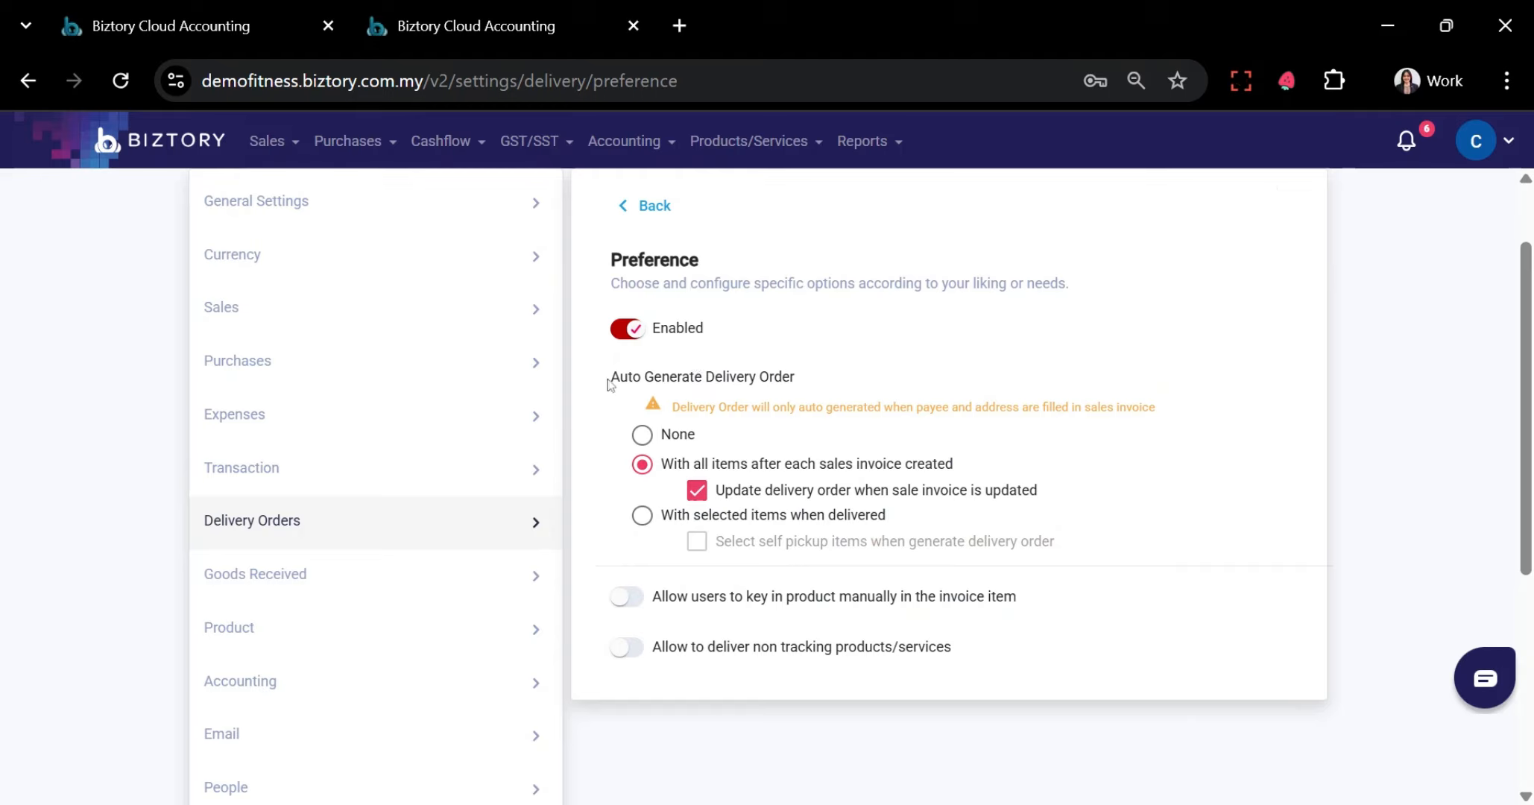
pyautogui.moveTo(609, 377); pyautogui.dragTo(819, 380)
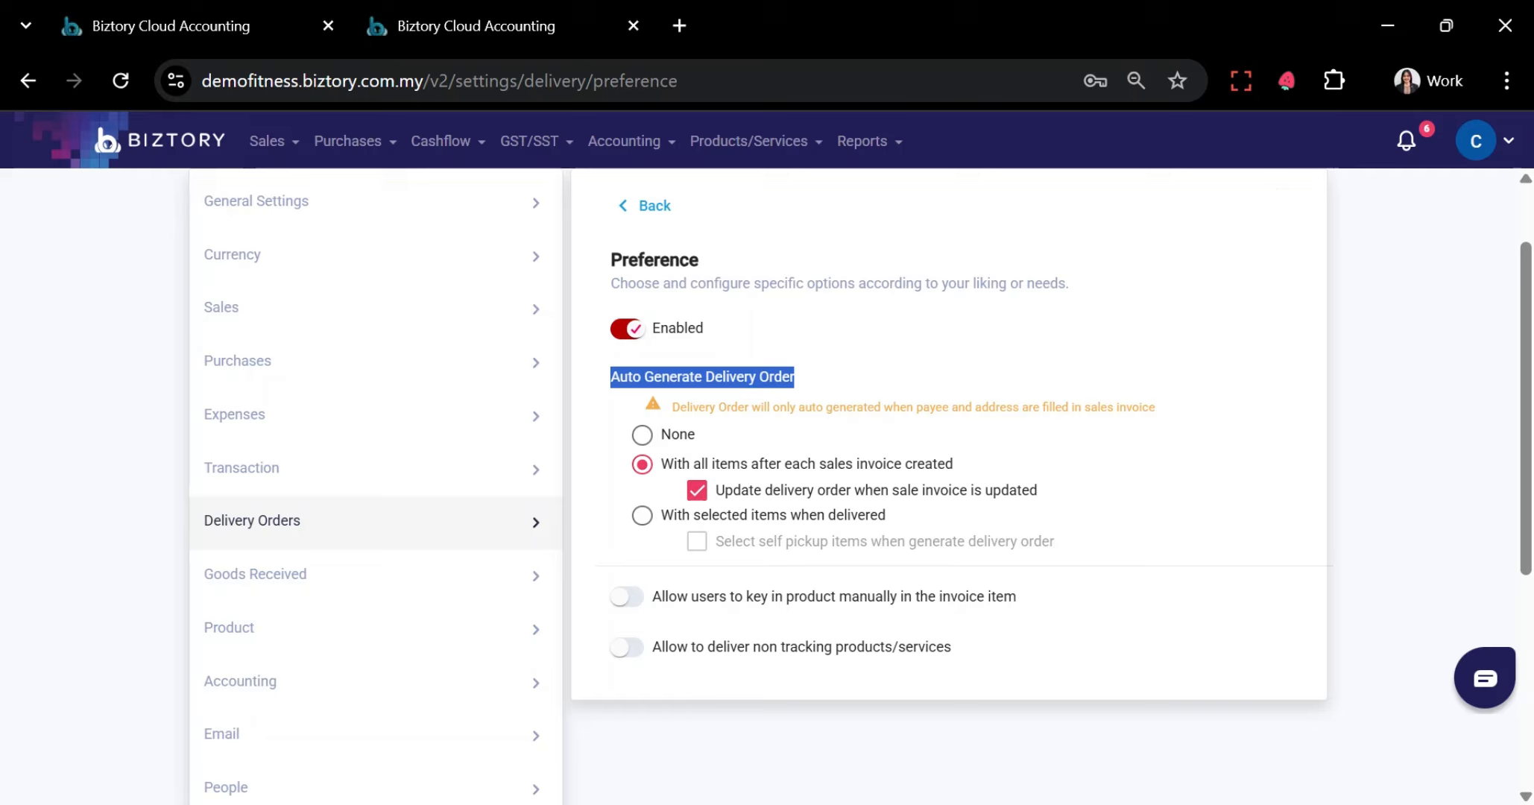
pyautogui.click(262, 144)
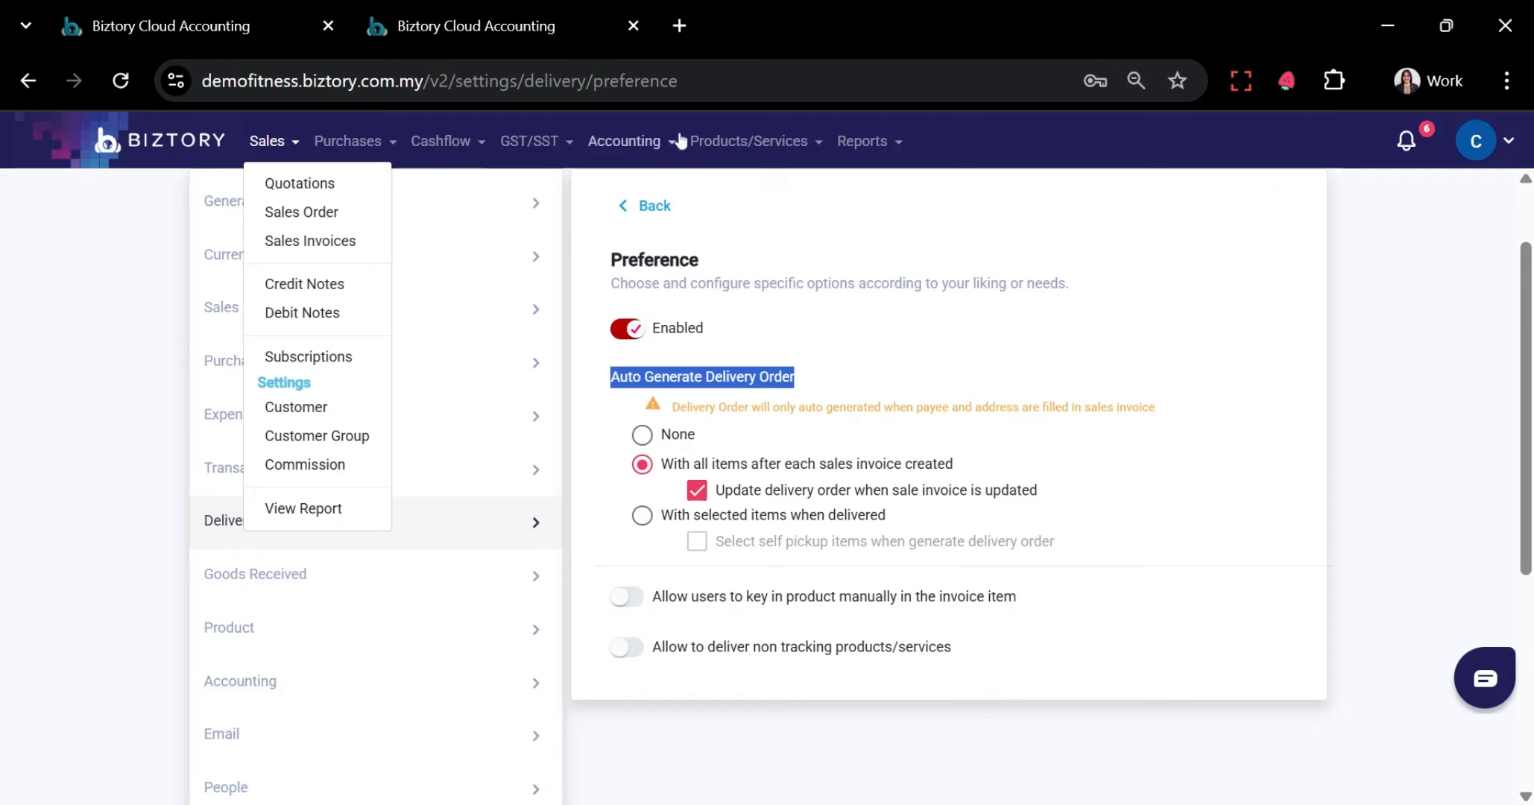
pyautogui.click(756, 141)
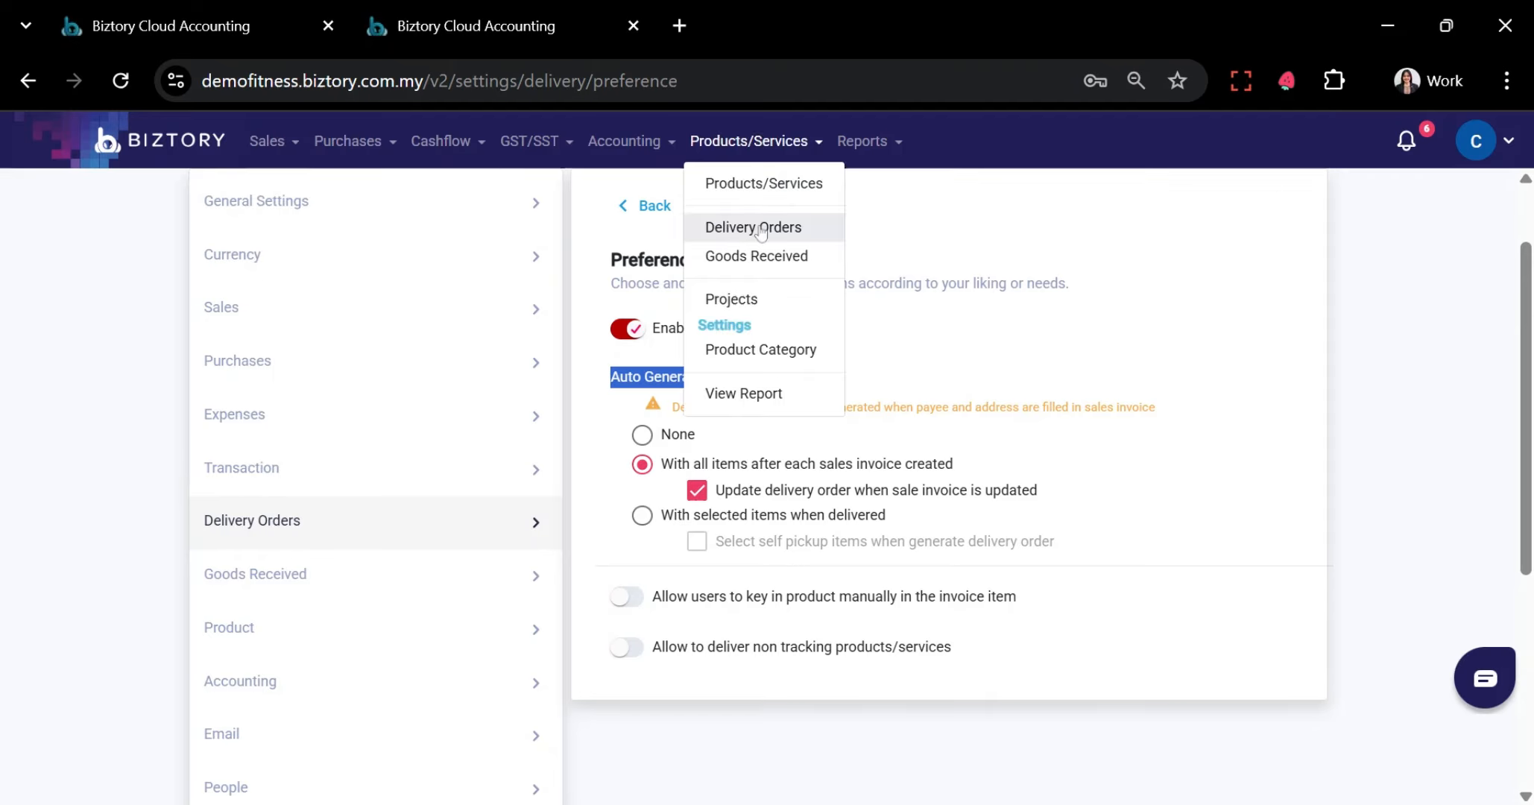
pyautogui.click(1162, 332)
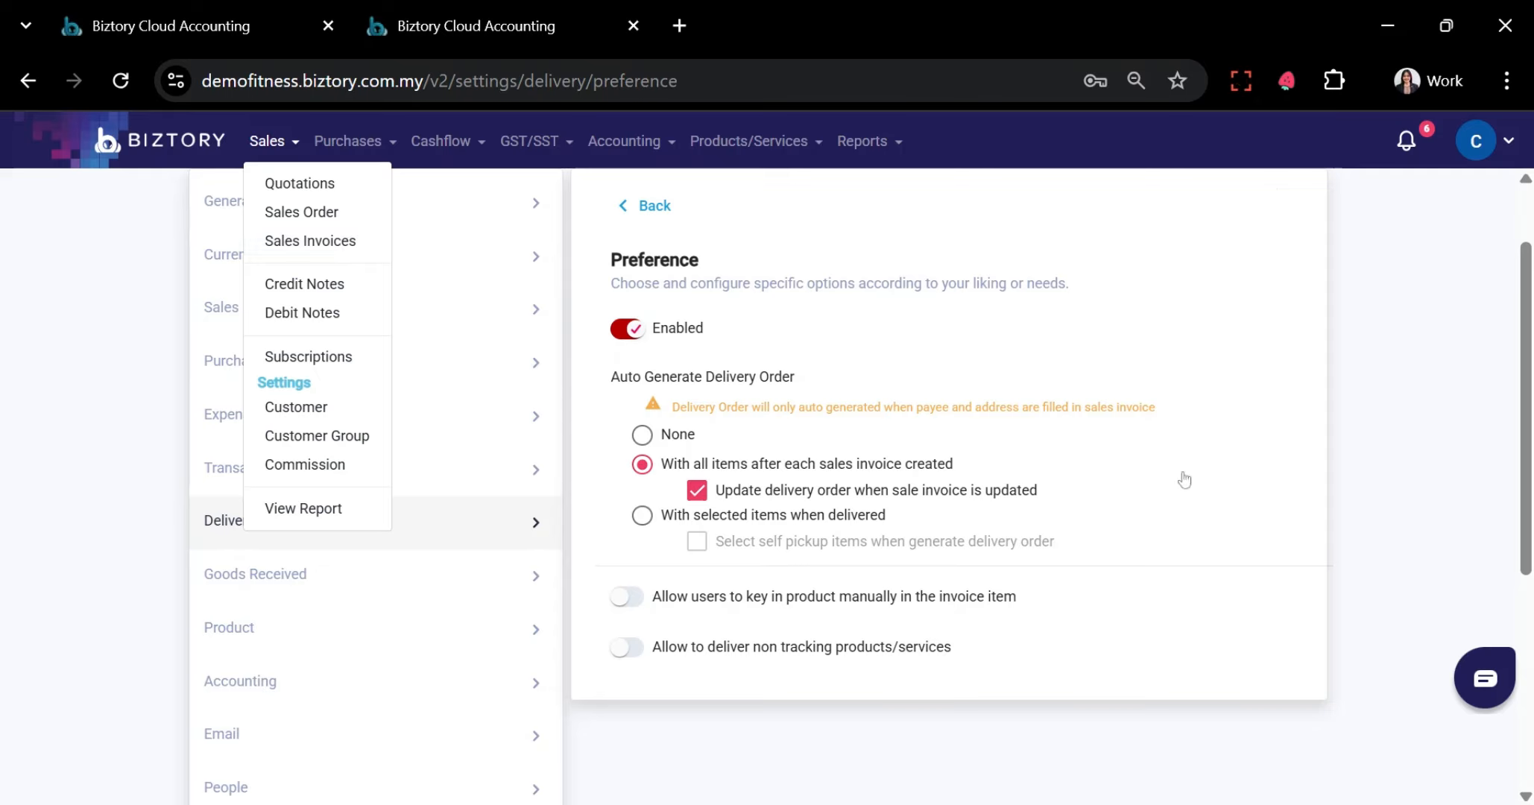
pyautogui.click(650, 523)
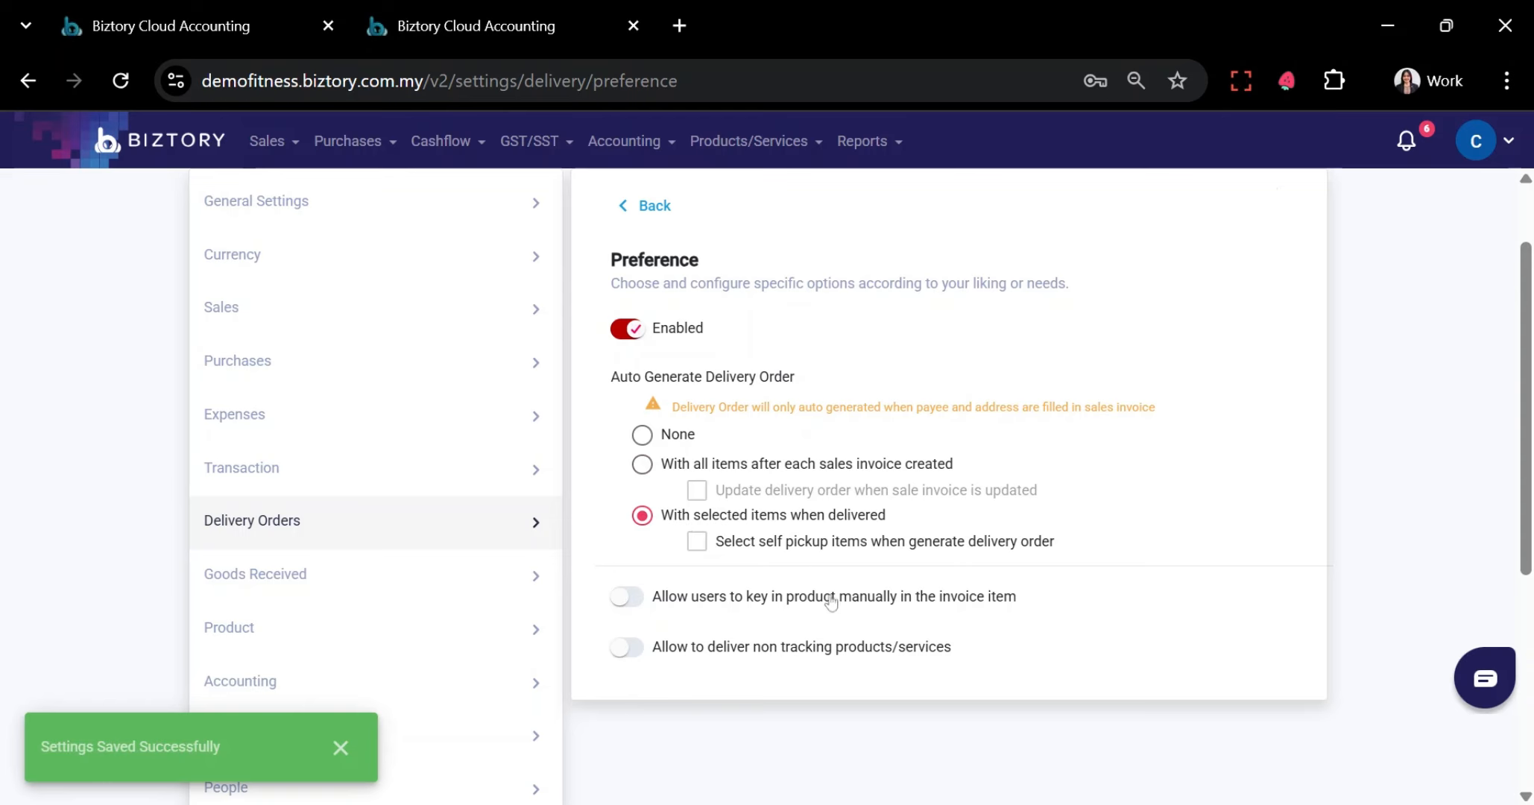
# Go to the Sales Invoices list, open the most recent invoice, and view its Delivery Records
pyautogui.scroll(2, 831, 602)
pyautogui.moveTo(270, 153)
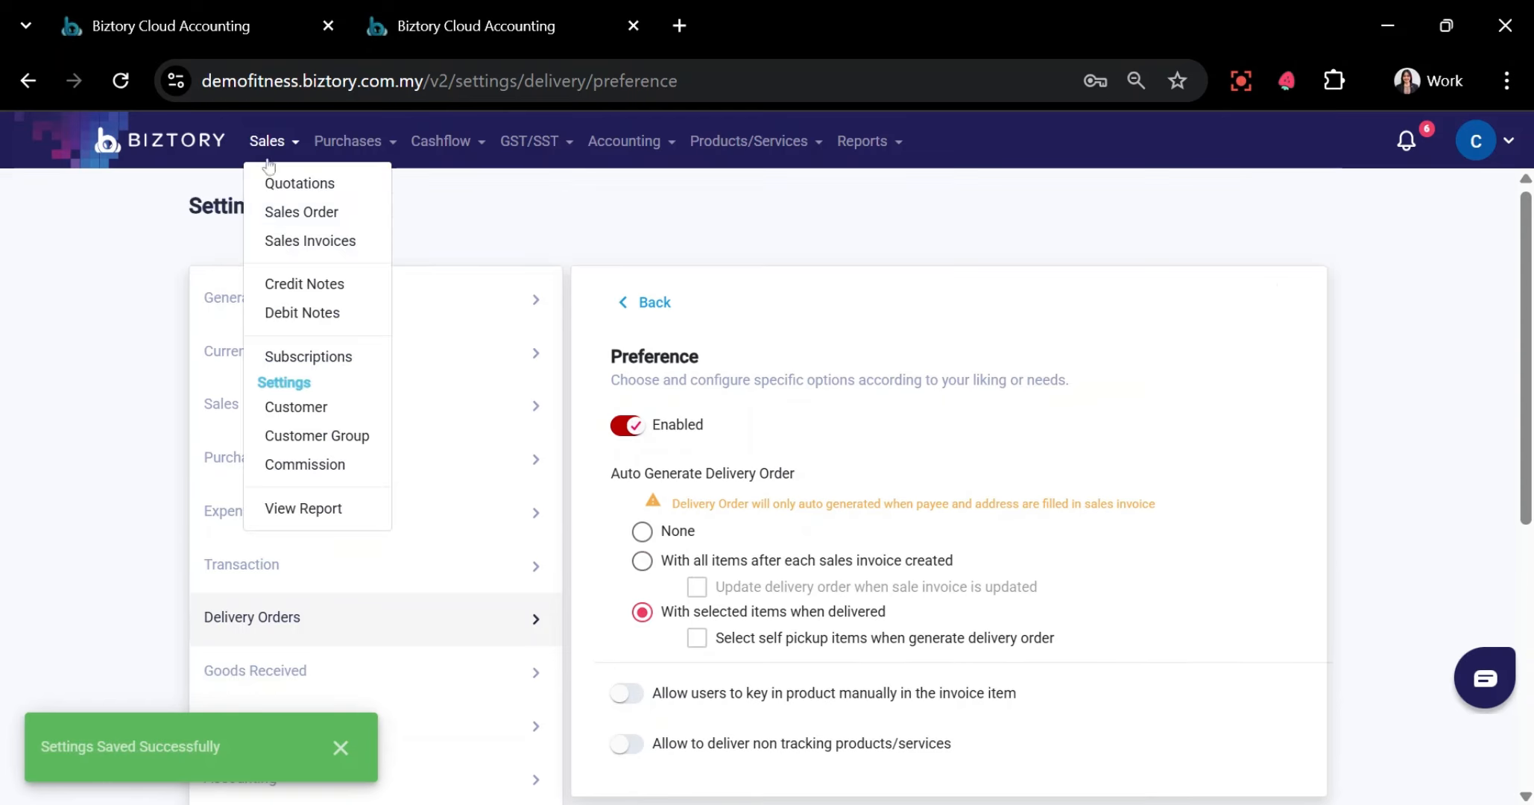
pyautogui.click(299, 240)
pyautogui.scroll(-5, 328, 357)
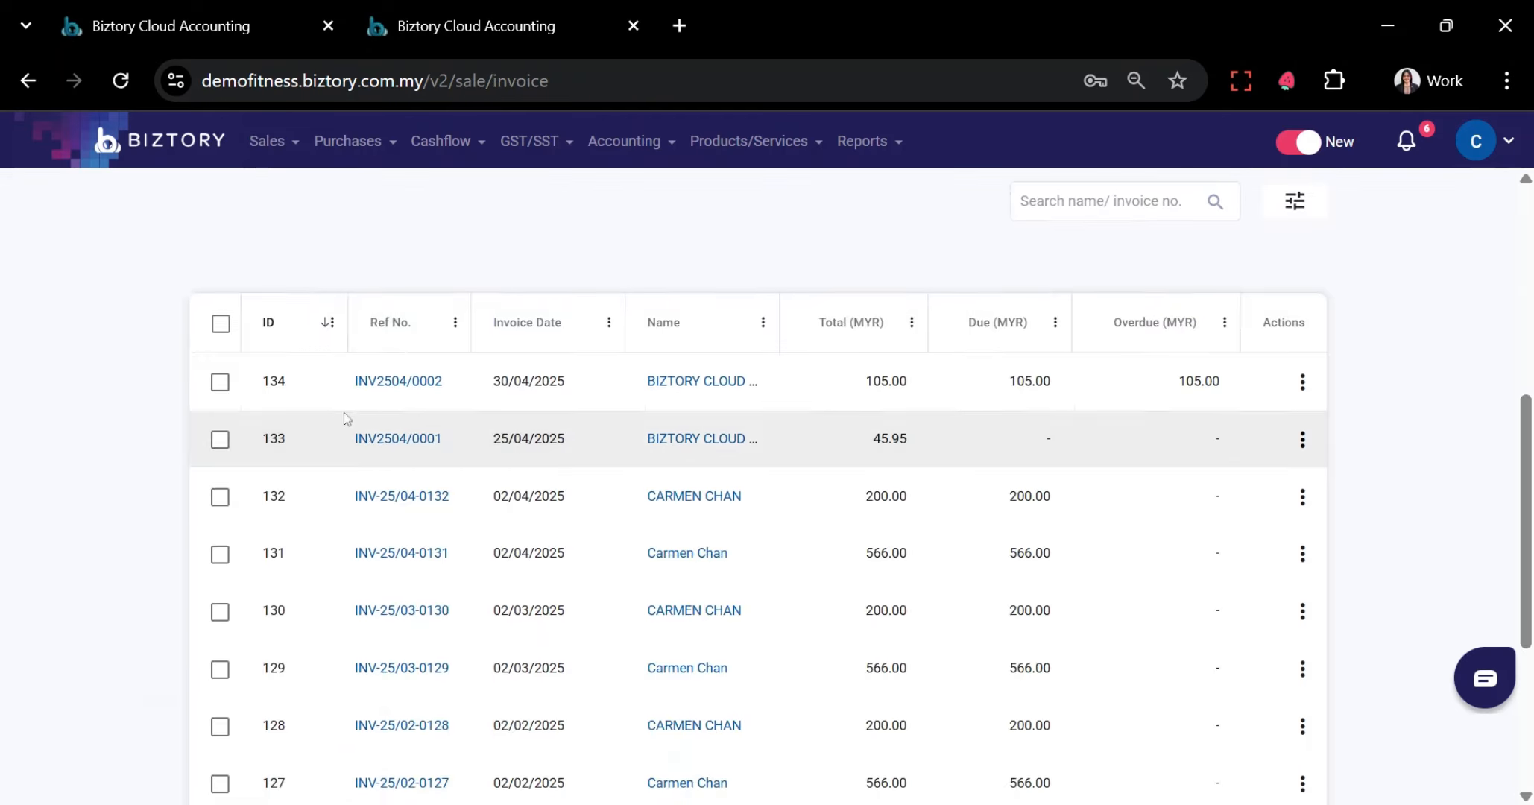
pyautogui.click(411, 384)
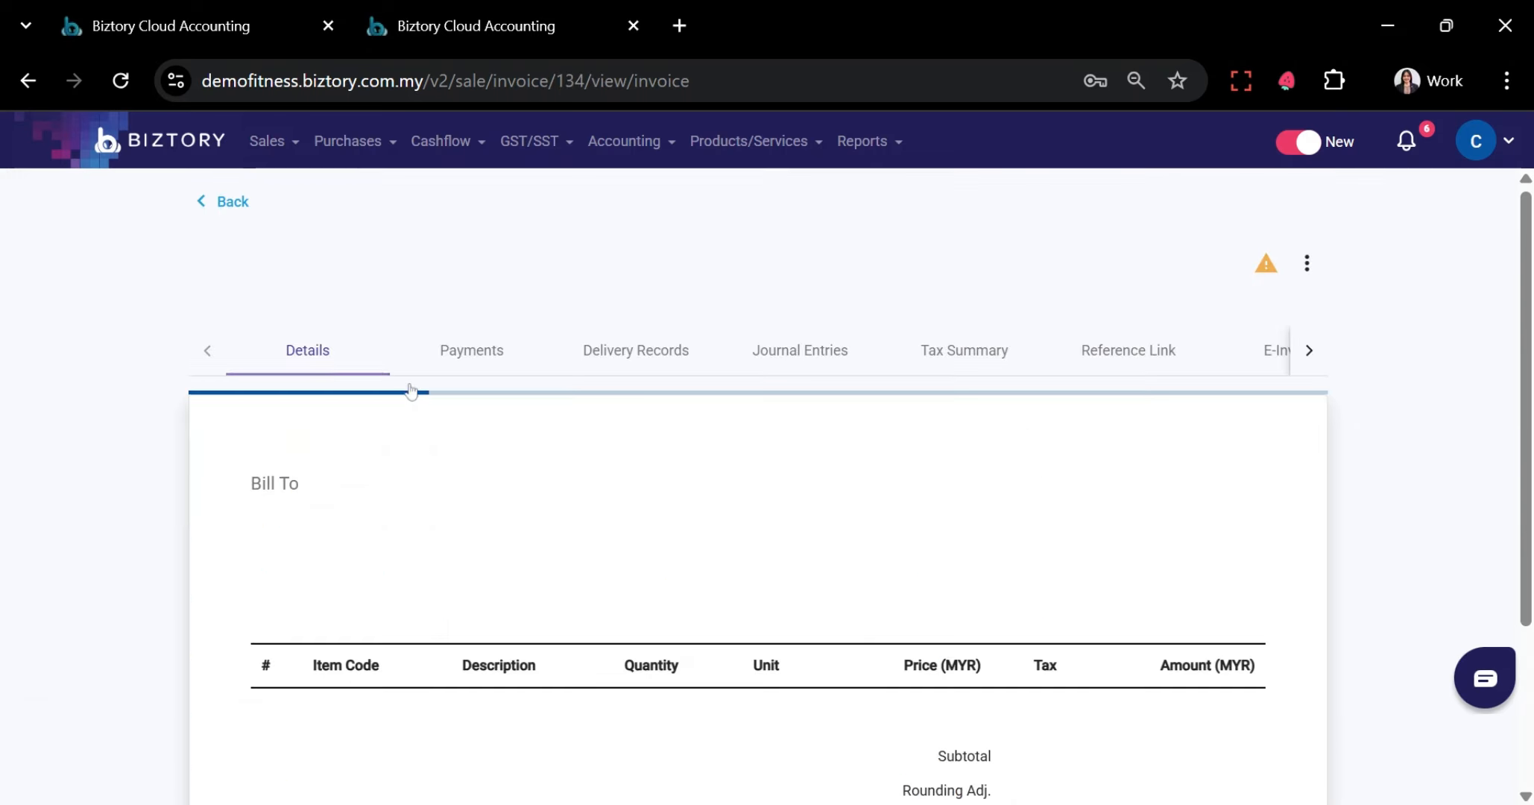
pyautogui.click(623, 360)
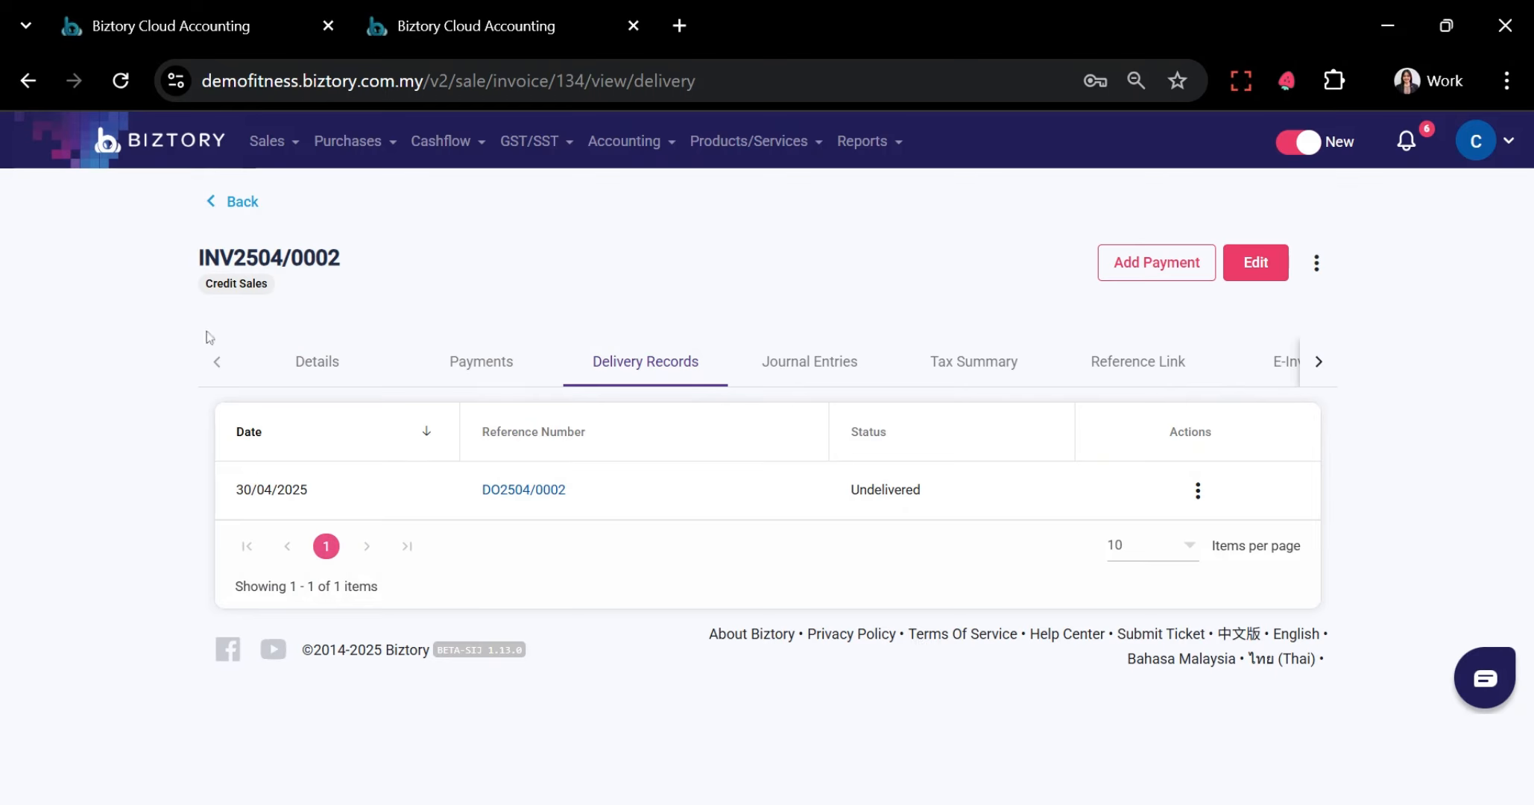
# Start a new sales invoice for the BIZTORY CLOUD SDN BHD customer entry that includes a car plate
pyautogui.click(231, 202)
pyautogui.click(1274, 222)
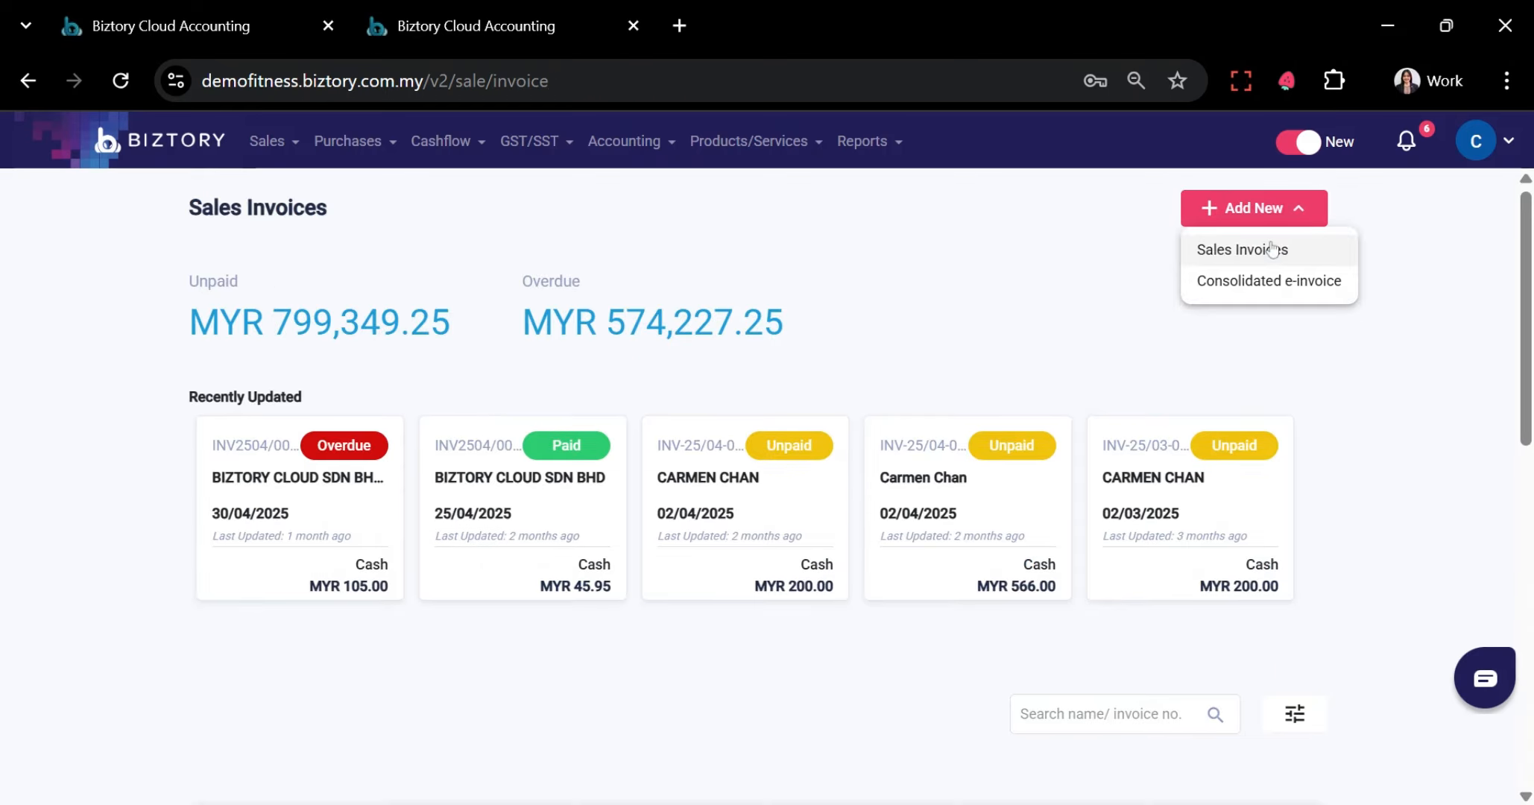
pyautogui.click(1271, 248)
pyautogui.click(423, 383)
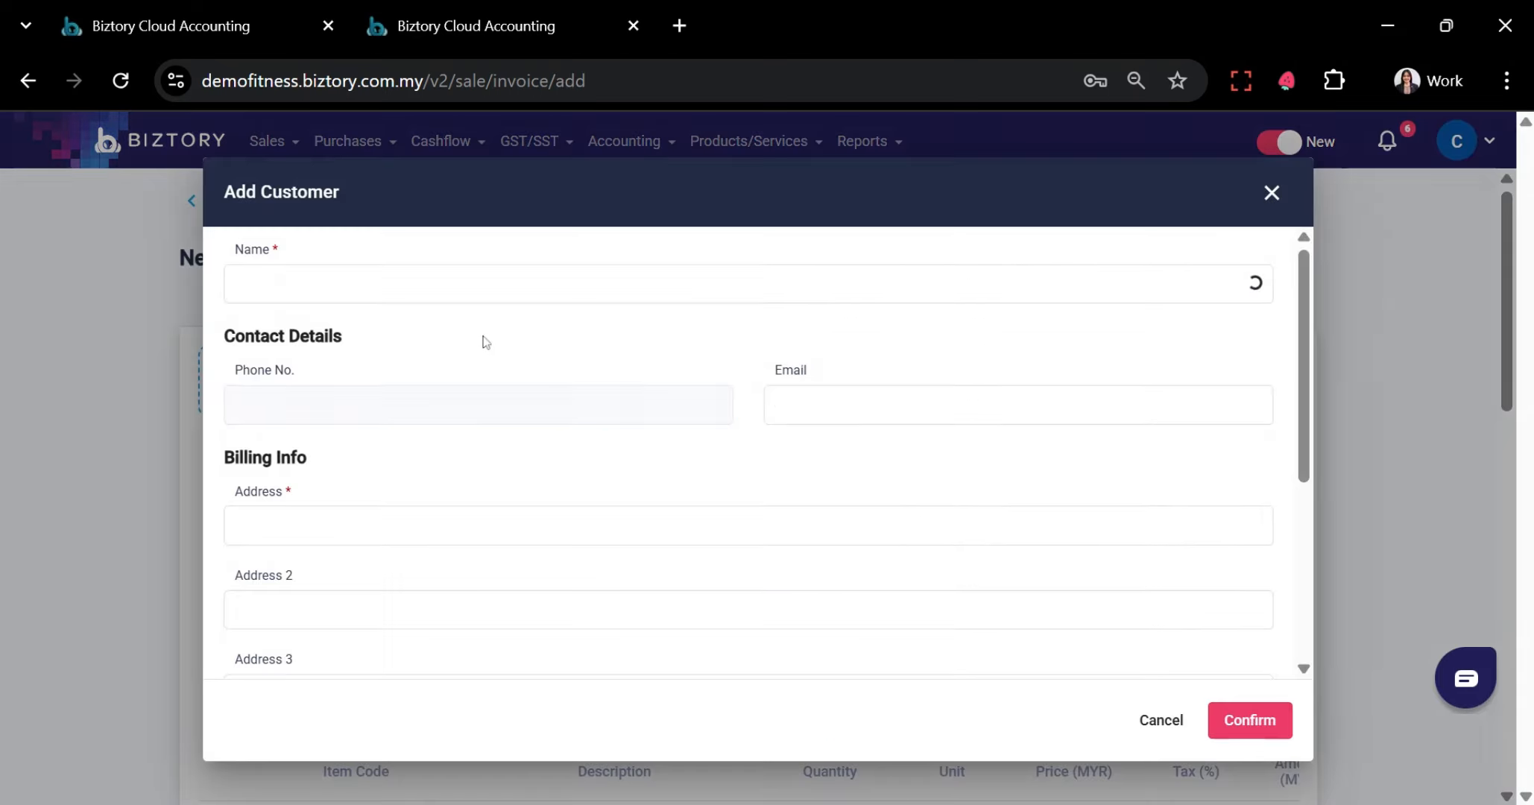
pyautogui.click(400, 379)
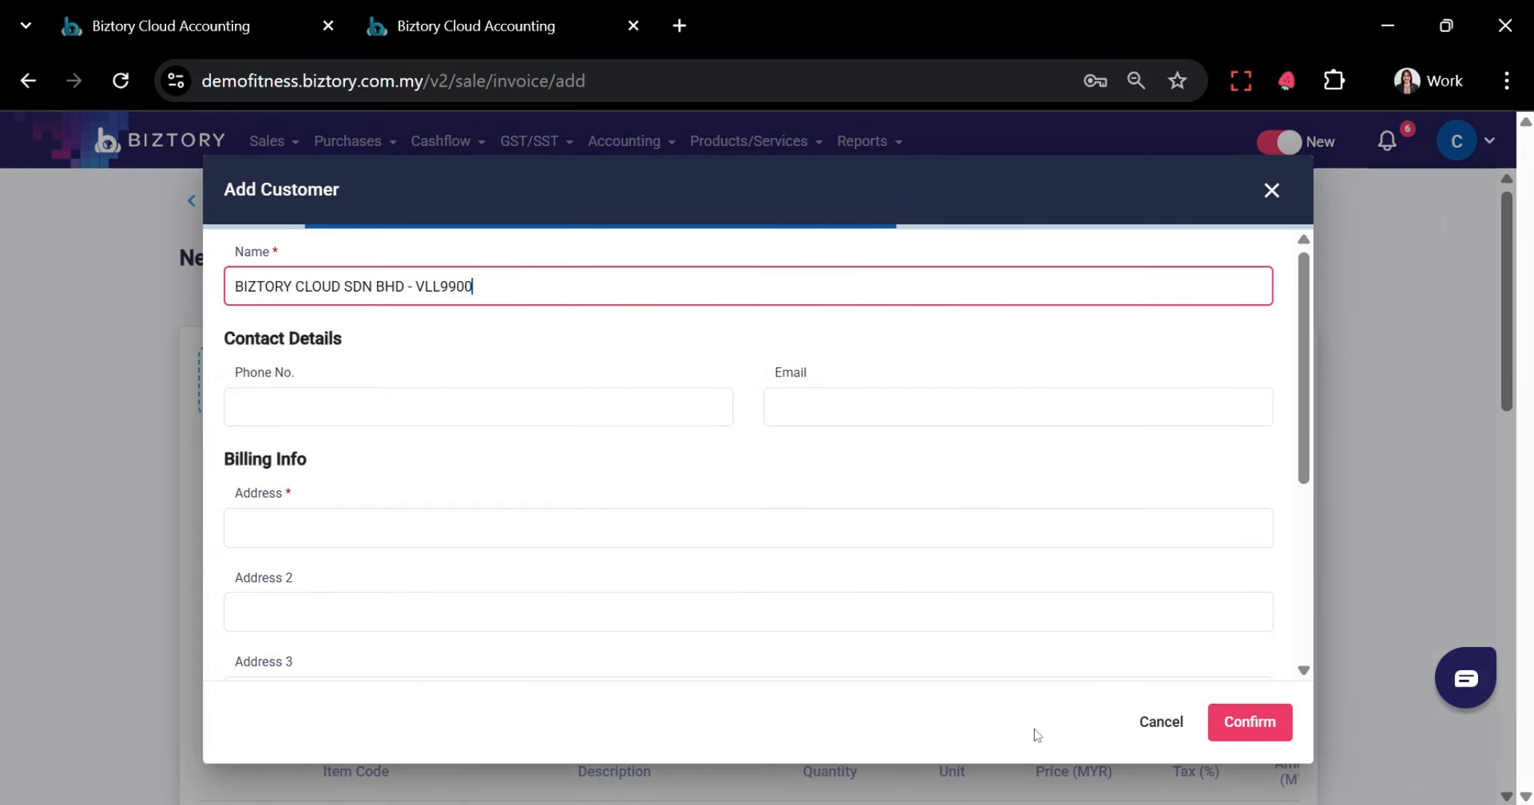
pyautogui.click(1236, 723)
# Add the 12 times package item to the invoice and save it
pyautogui.scroll(-1, 977, 641)
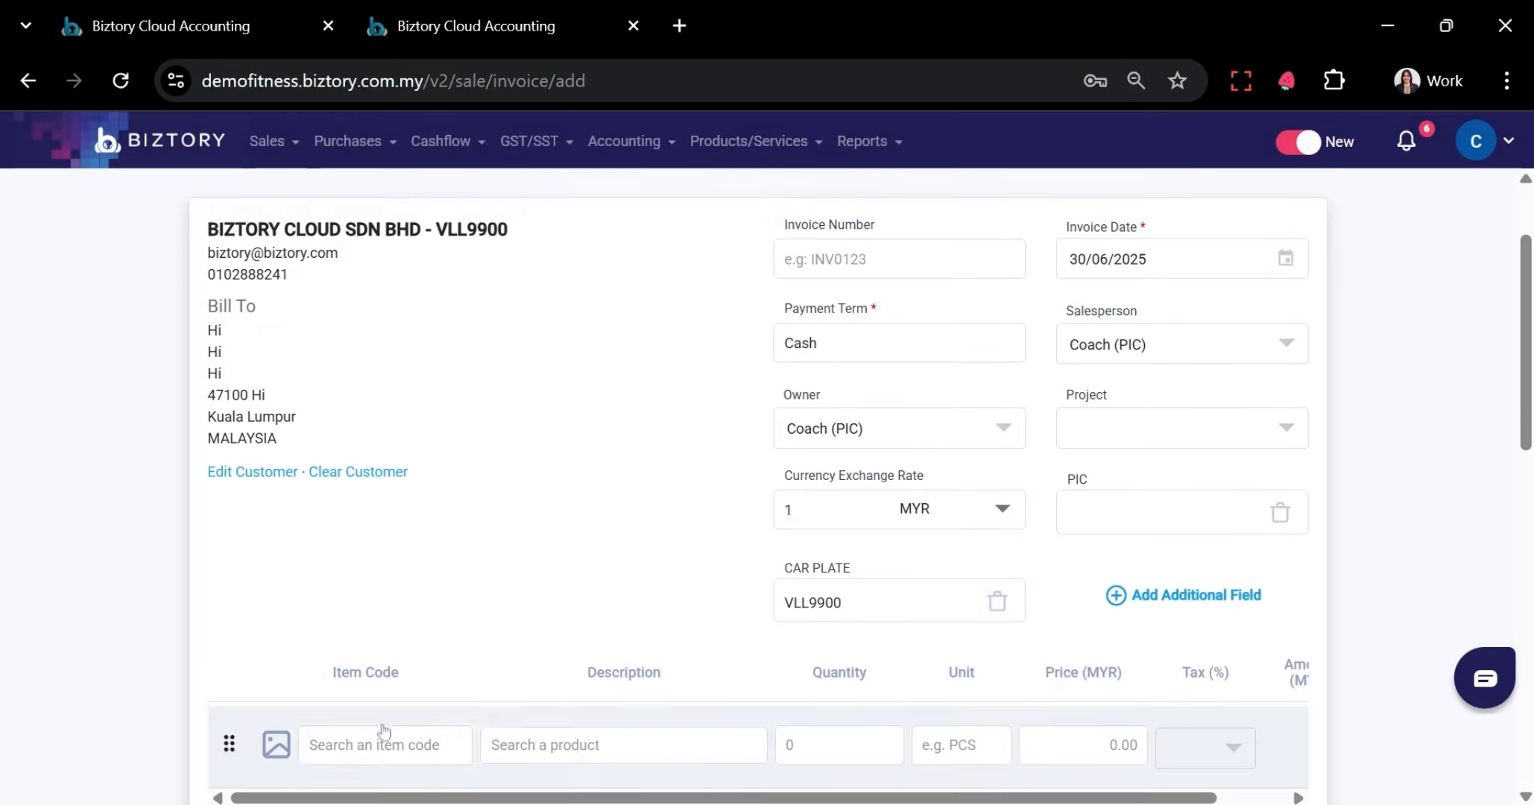
pyautogui.click(382, 741)
pyautogui.click(432, 537)
pyautogui.scroll(2, 1096, 622)
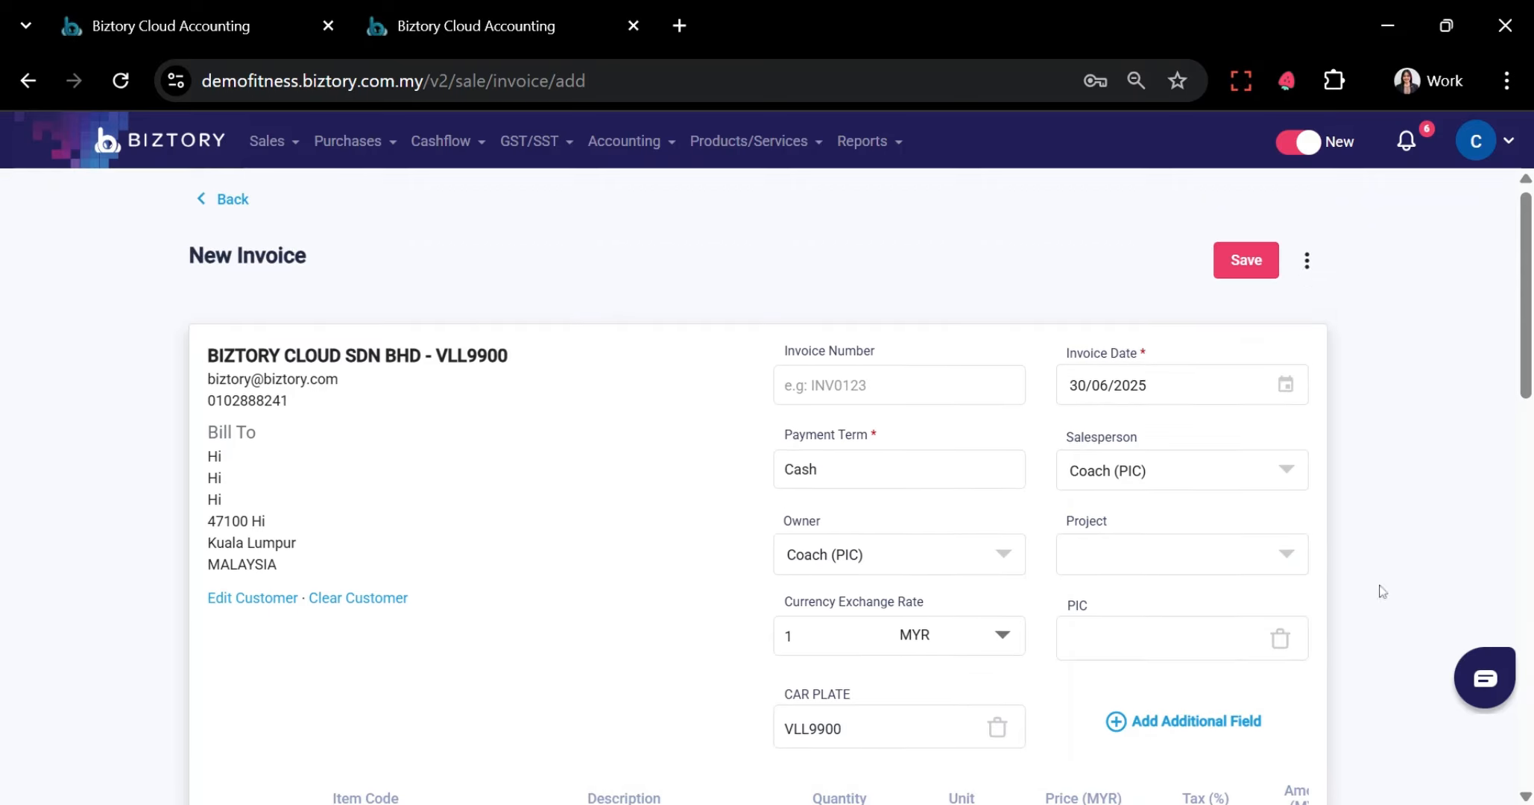
pyautogui.click(1255, 261)
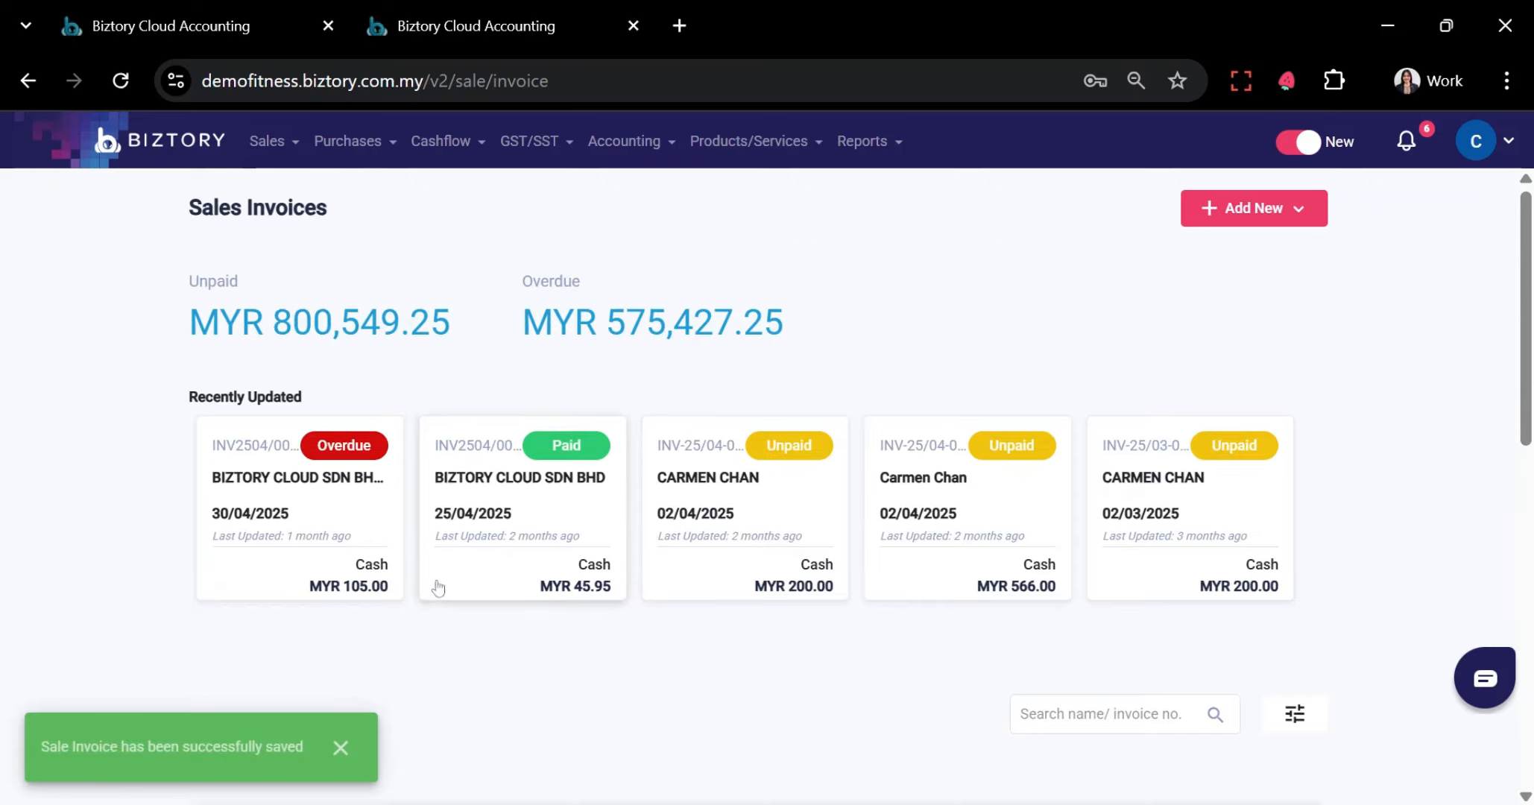
# In the Delivery Records of the newly saved invoice, deliver the 12 times package item with an amount of 1
pyautogui.scroll(-5, 397, 560)
pyautogui.click(389, 510)
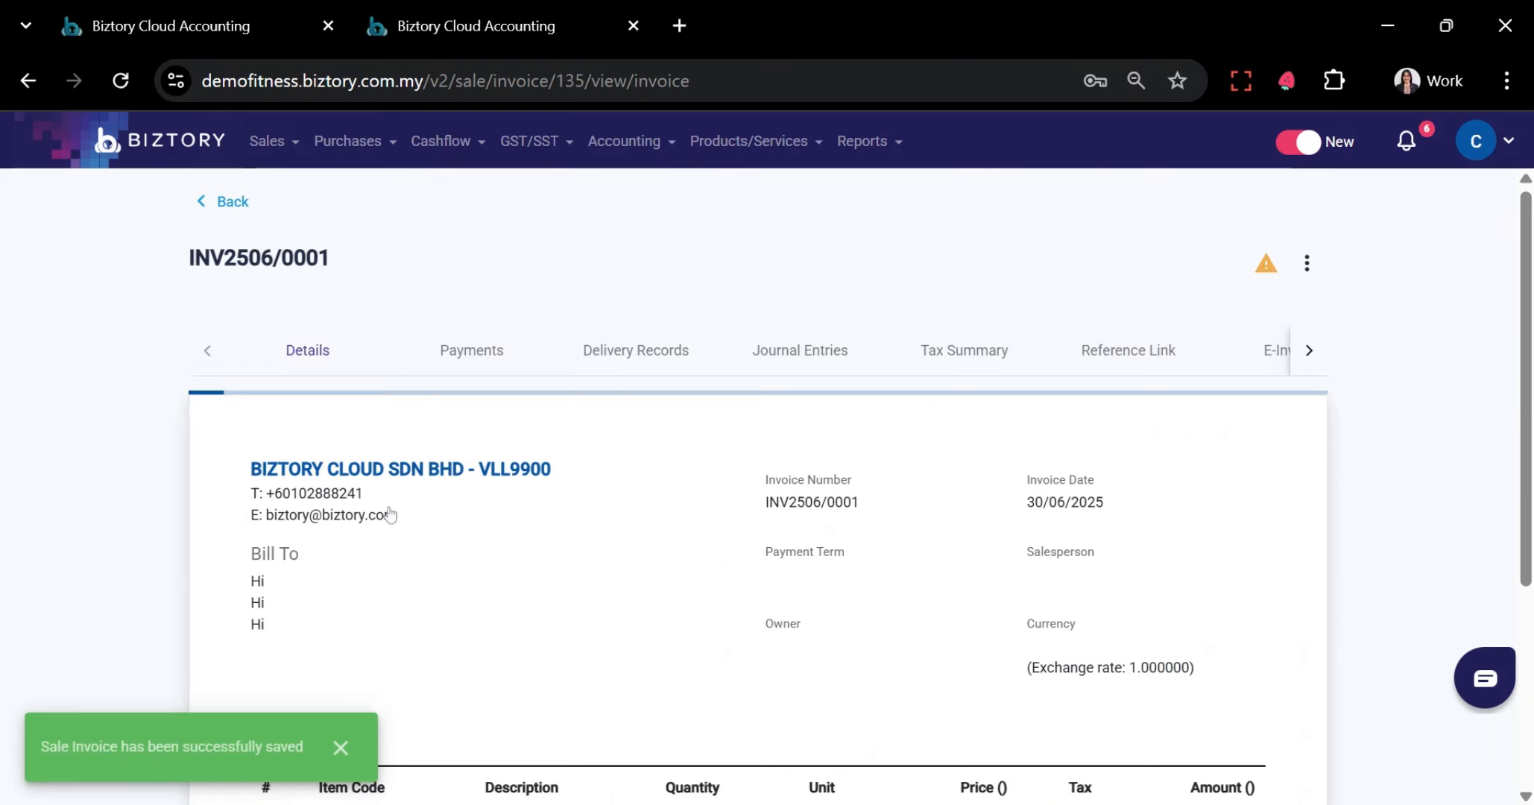
pyautogui.click(602, 370)
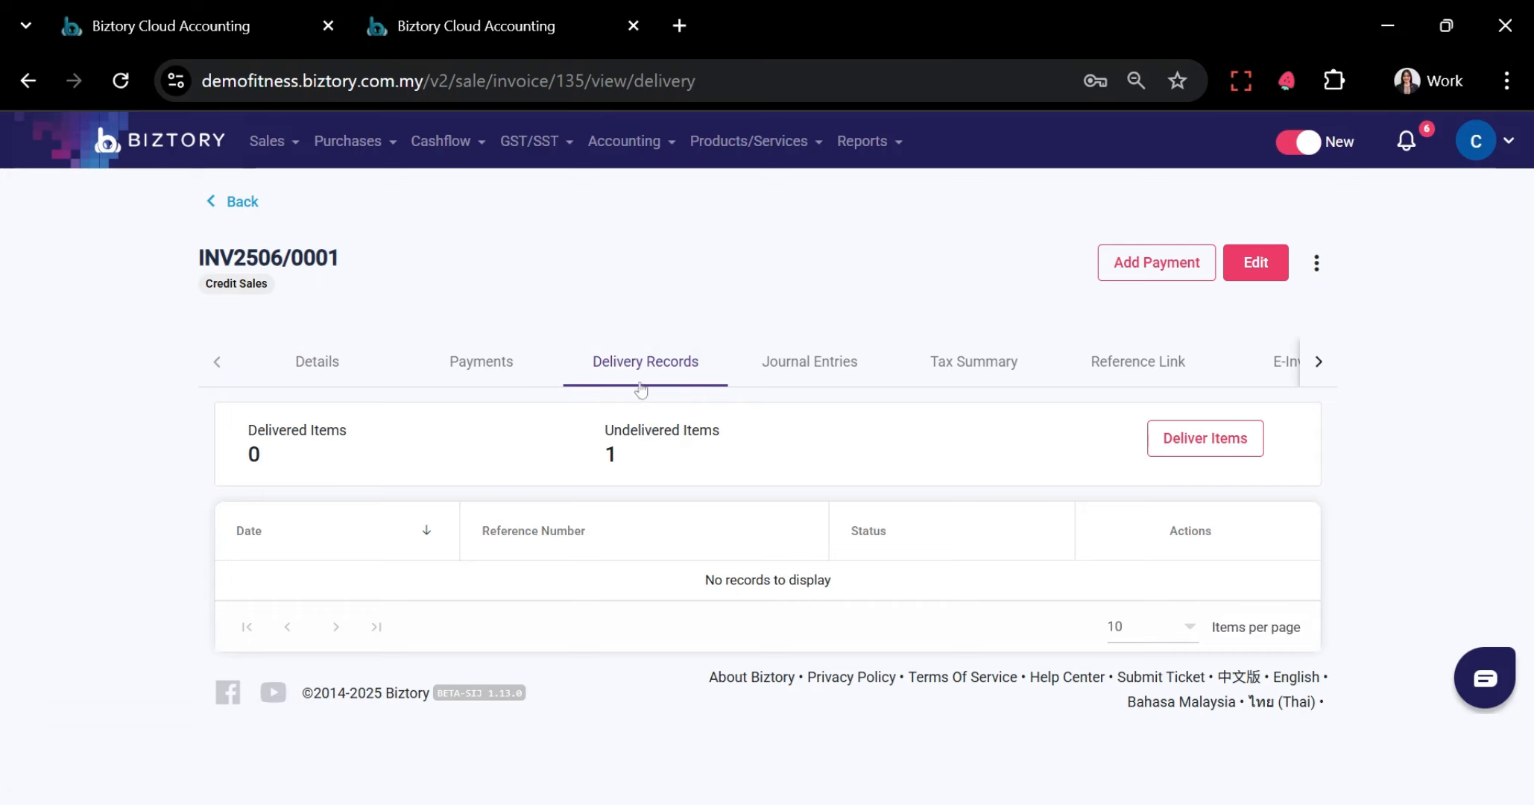
pyautogui.click(1190, 455)
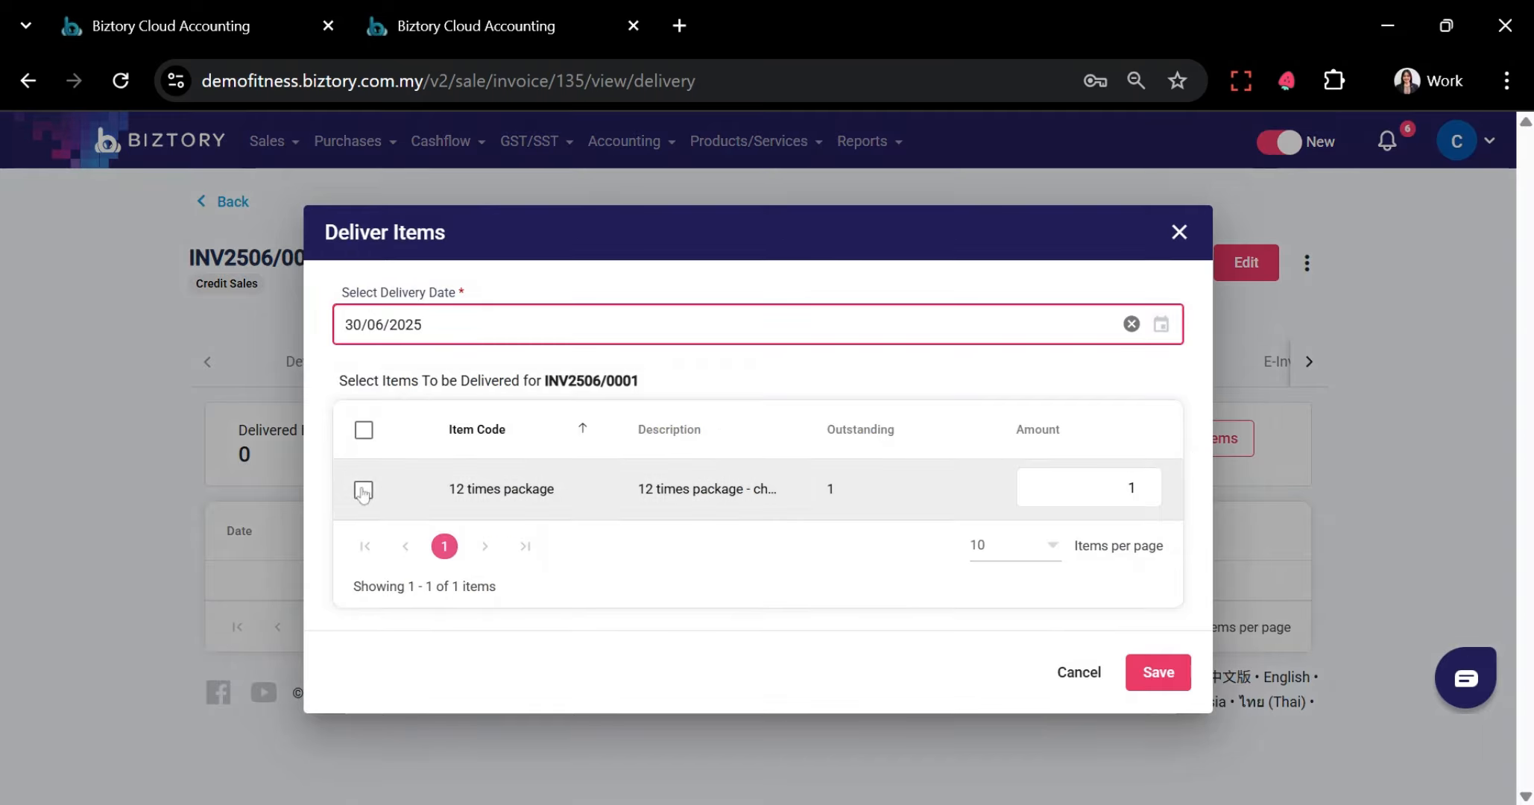
pyautogui.click(364, 490)
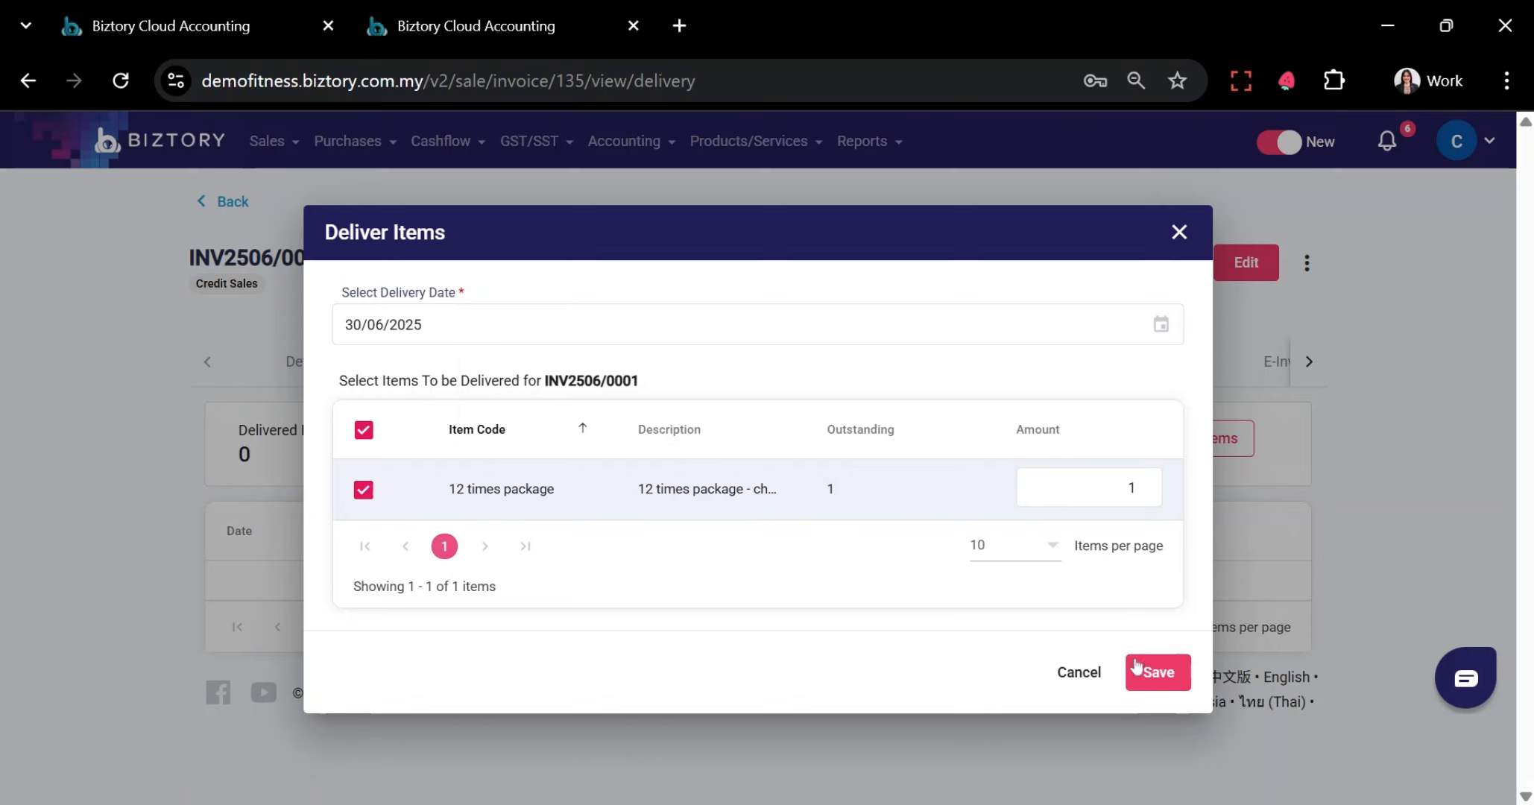
pyautogui.click(1157, 675)
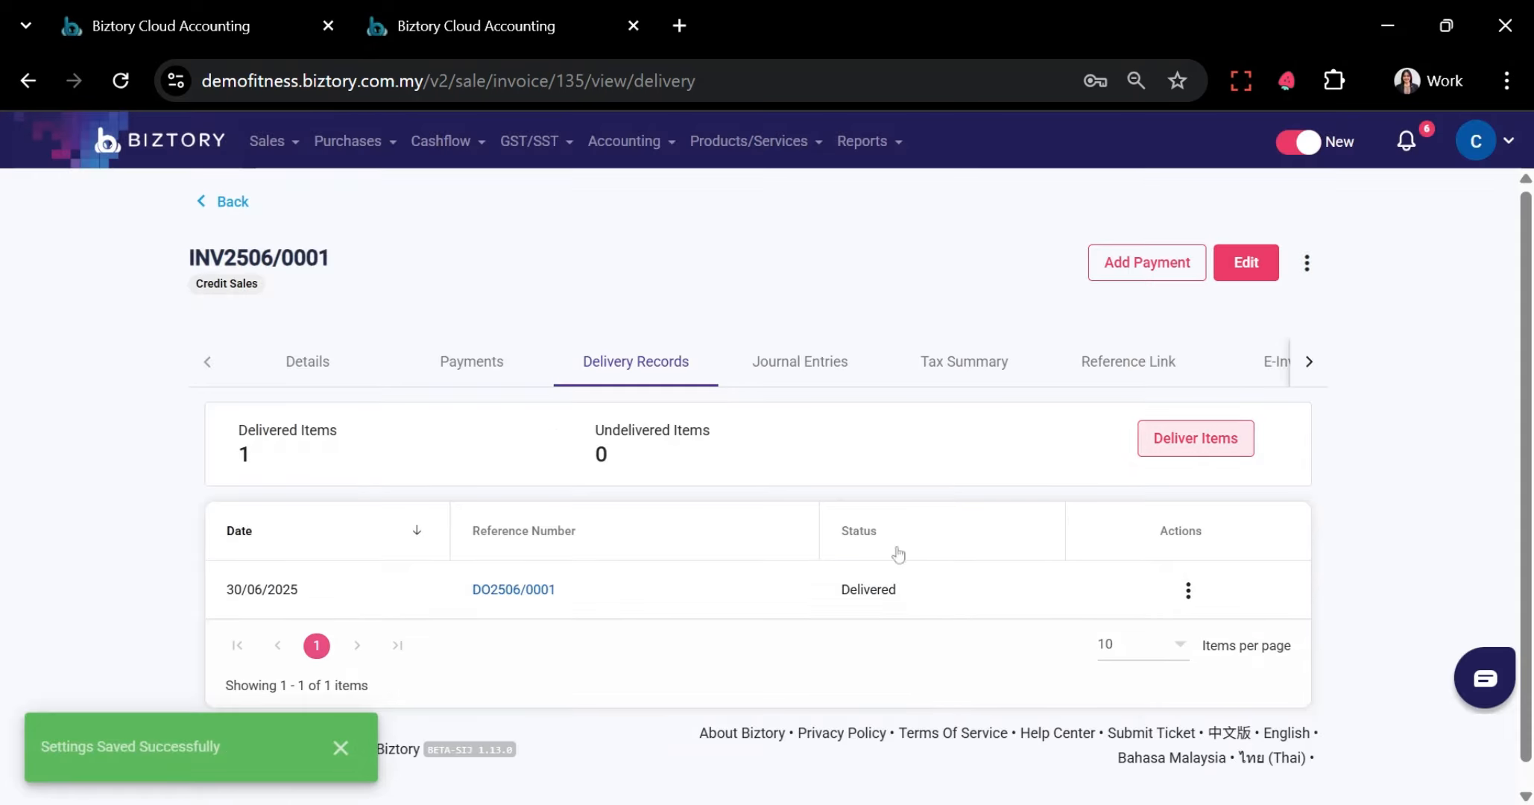
# Examine the generated delivery order's reference number and the delivered and undelivered item counts
pyautogui.moveTo(609, 593); pyautogui.dragTo(402, 596)
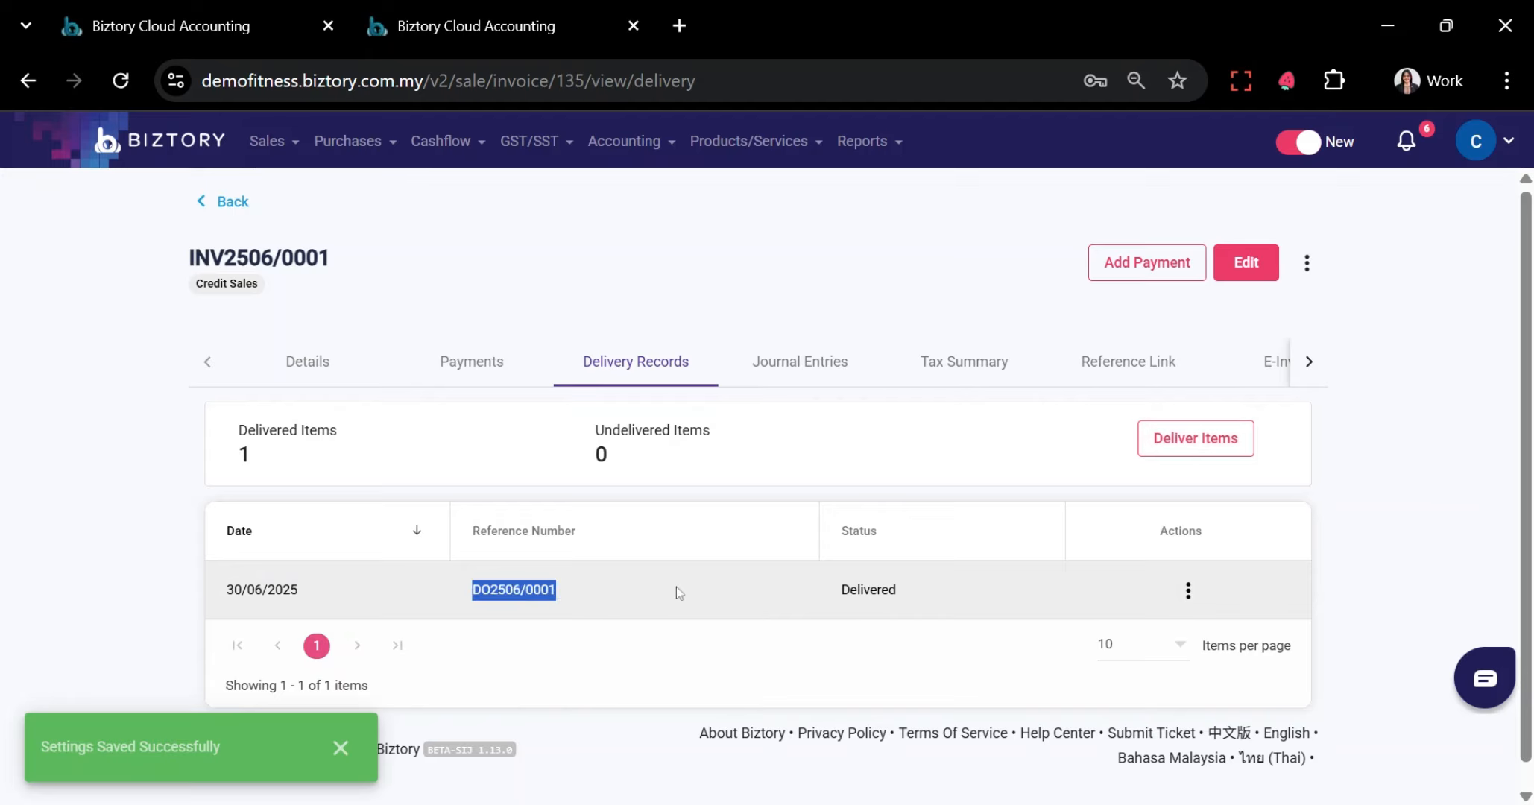
pyautogui.click(428, 561)
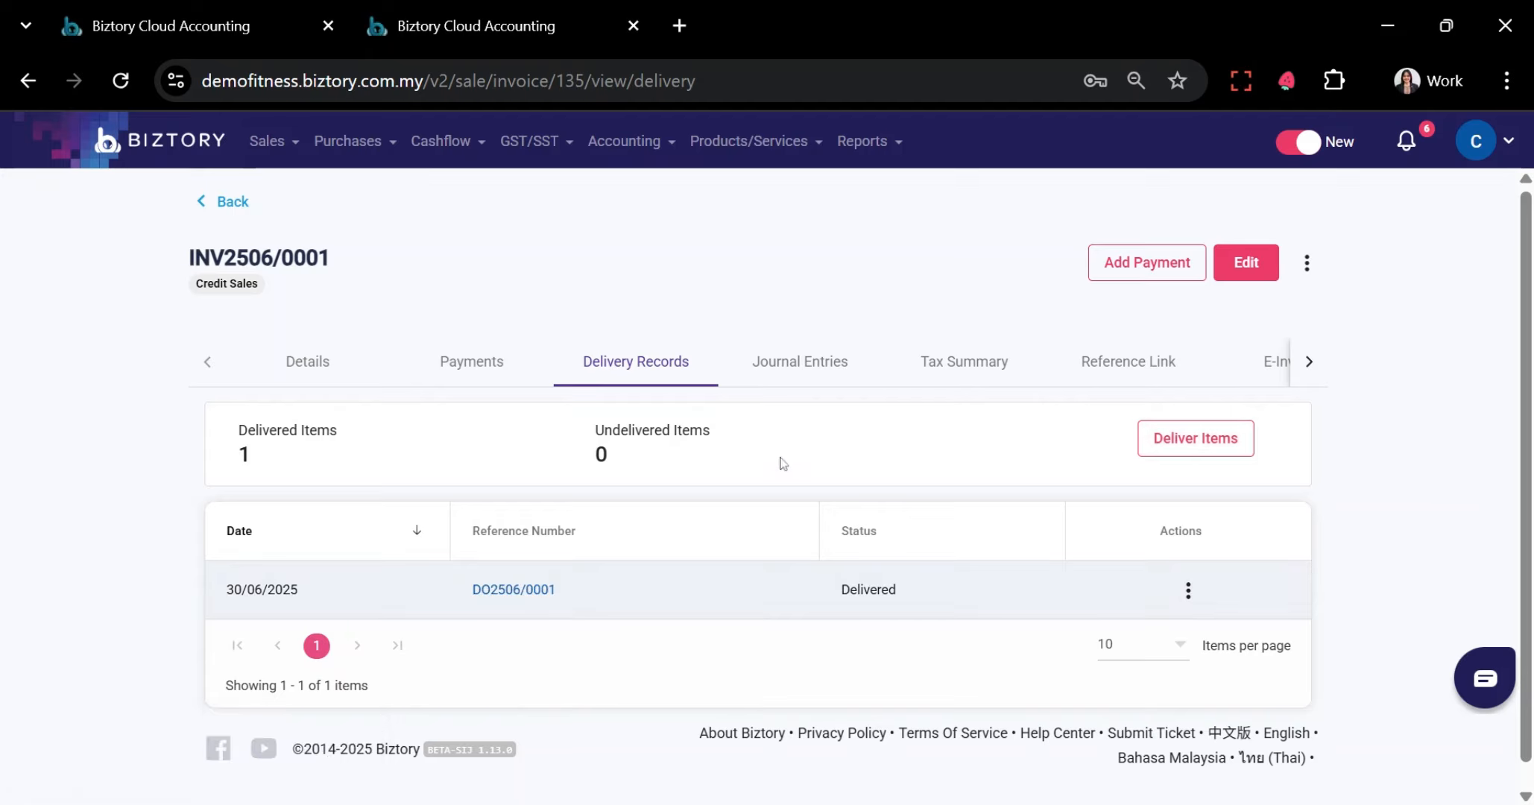
pyautogui.moveTo(780, 462); pyautogui.dragTo(238, 459)
pyautogui.click(238, 458)
pyautogui.doubleClick(267, 430)
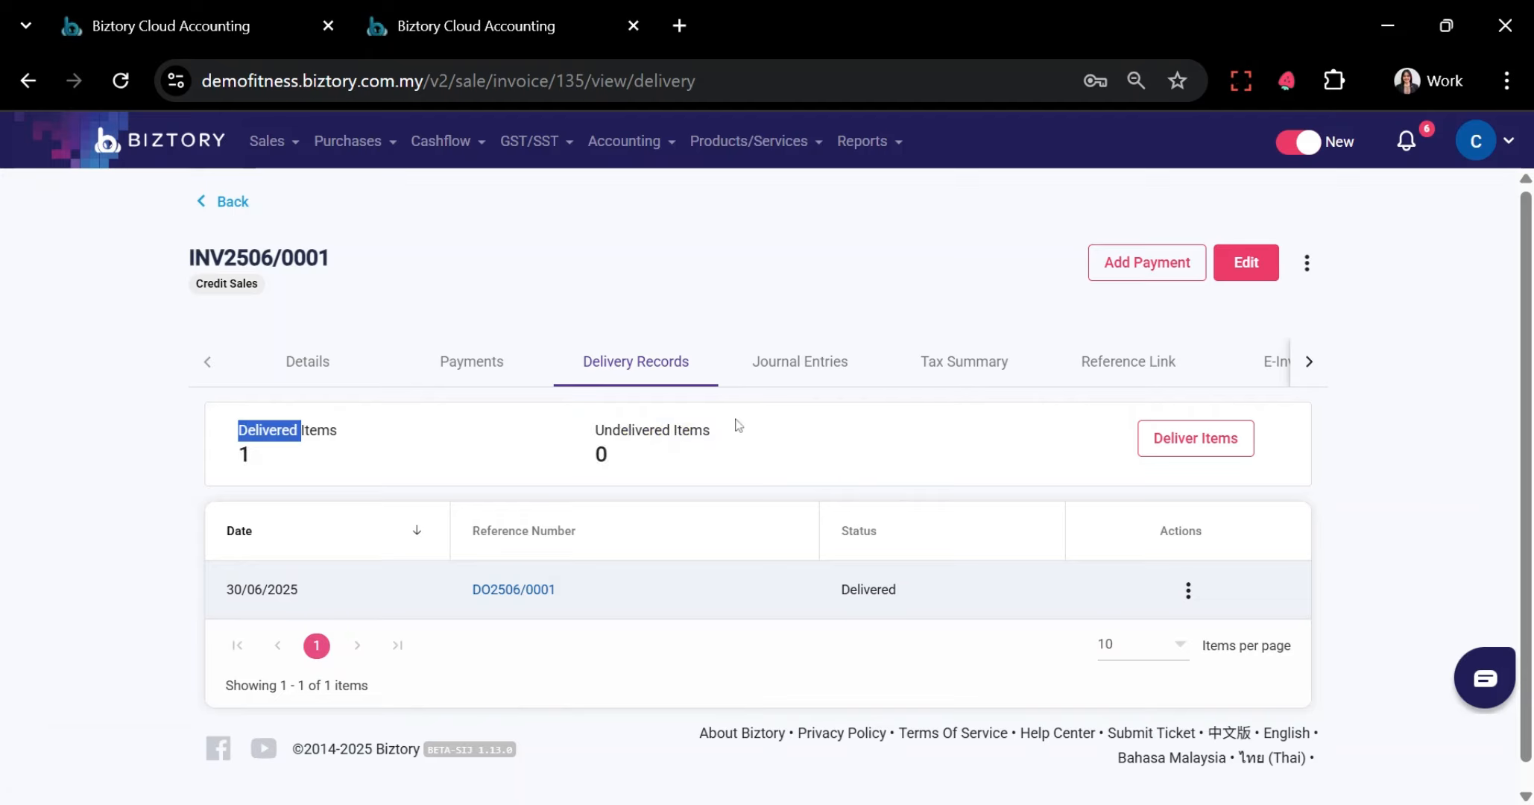
# Open the company settings and view the Preference options for Delivery Orders
pyautogui.click(1502, 145)
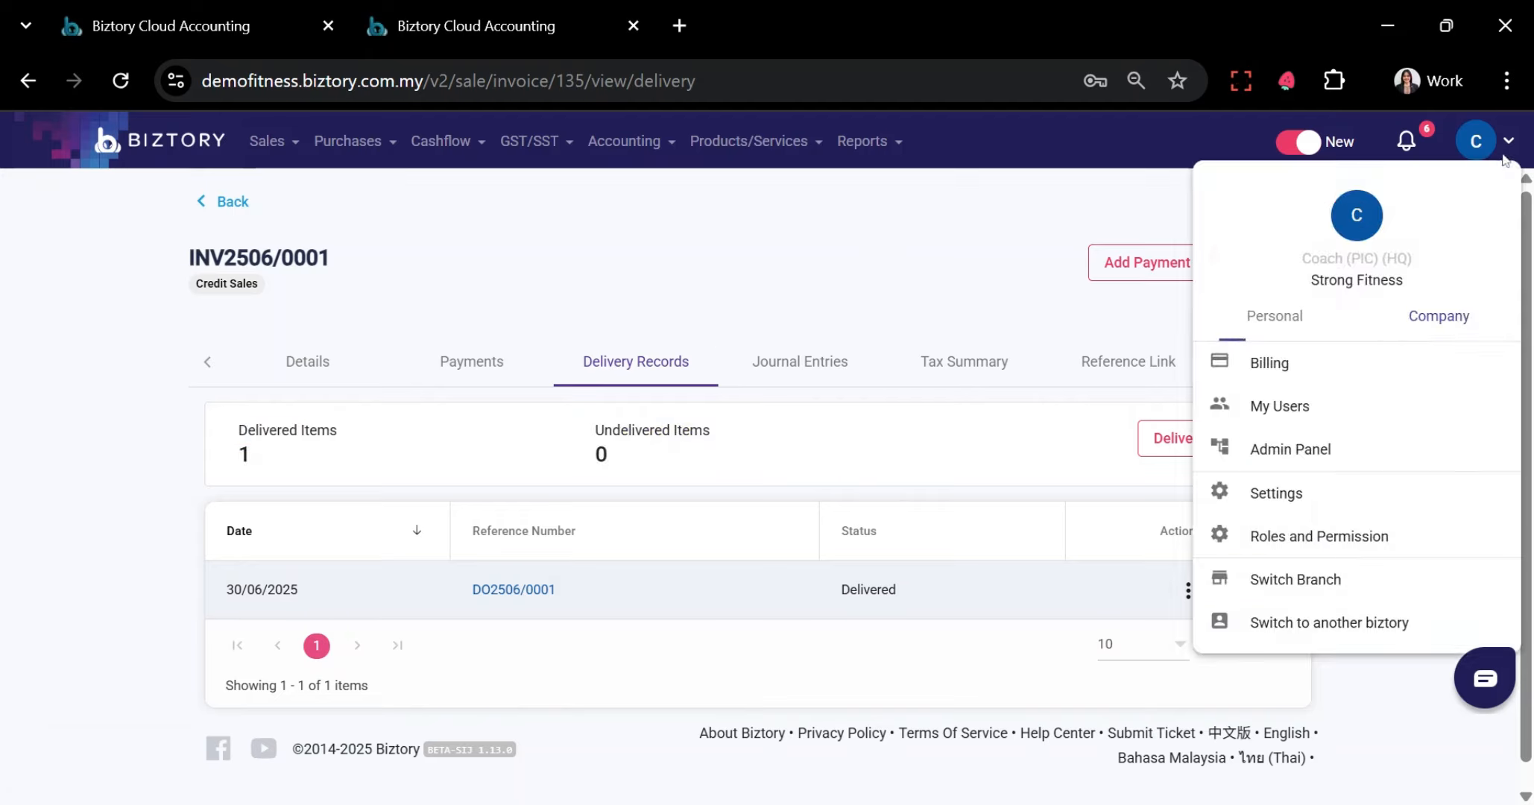
pyautogui.click(1277, 495)
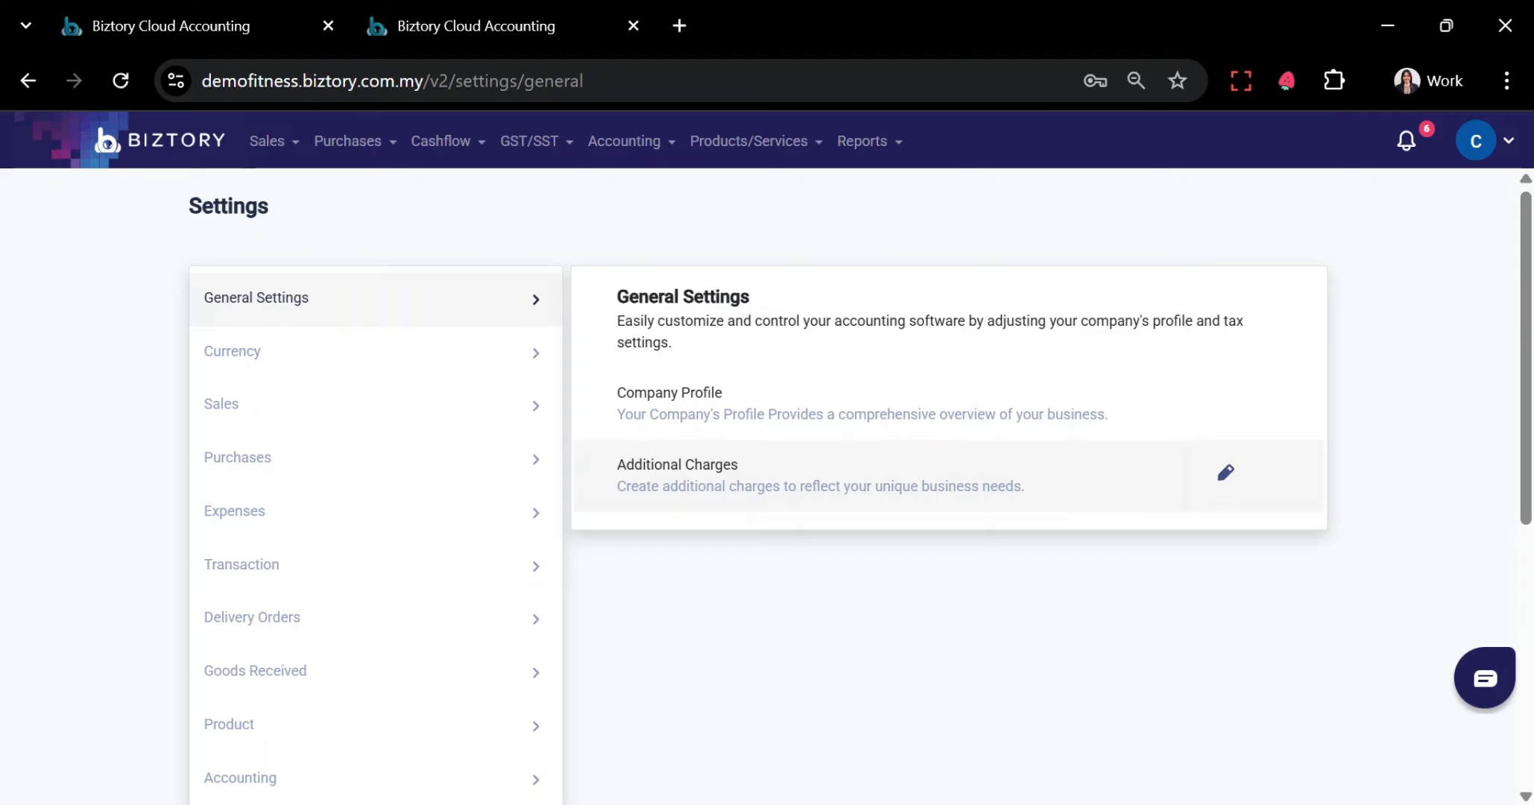
pyautogui.click(227, 617)
pyautogui.scroll(-2, 227, 618)
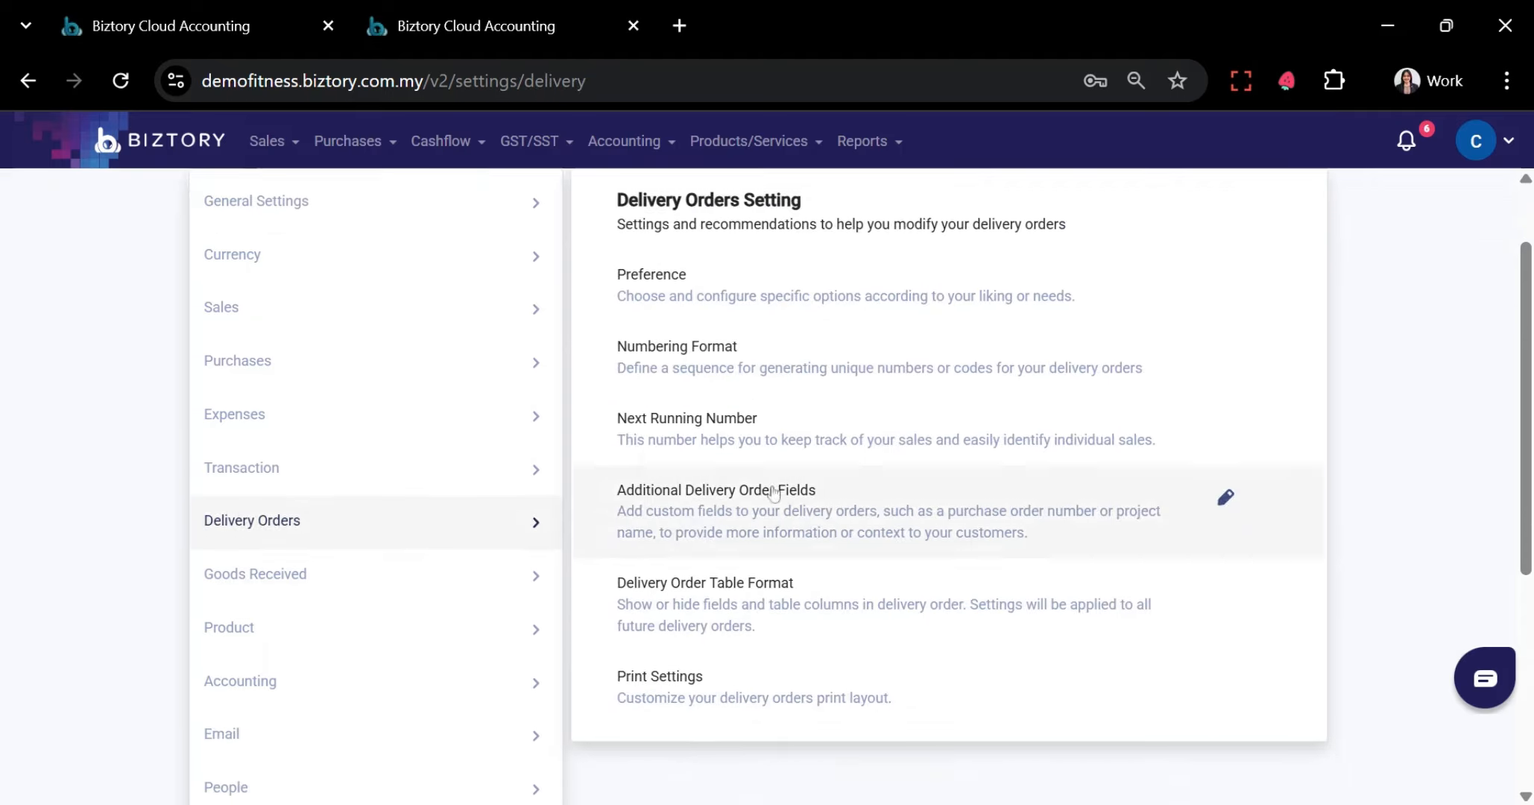
pyautogui.click(778, 298)
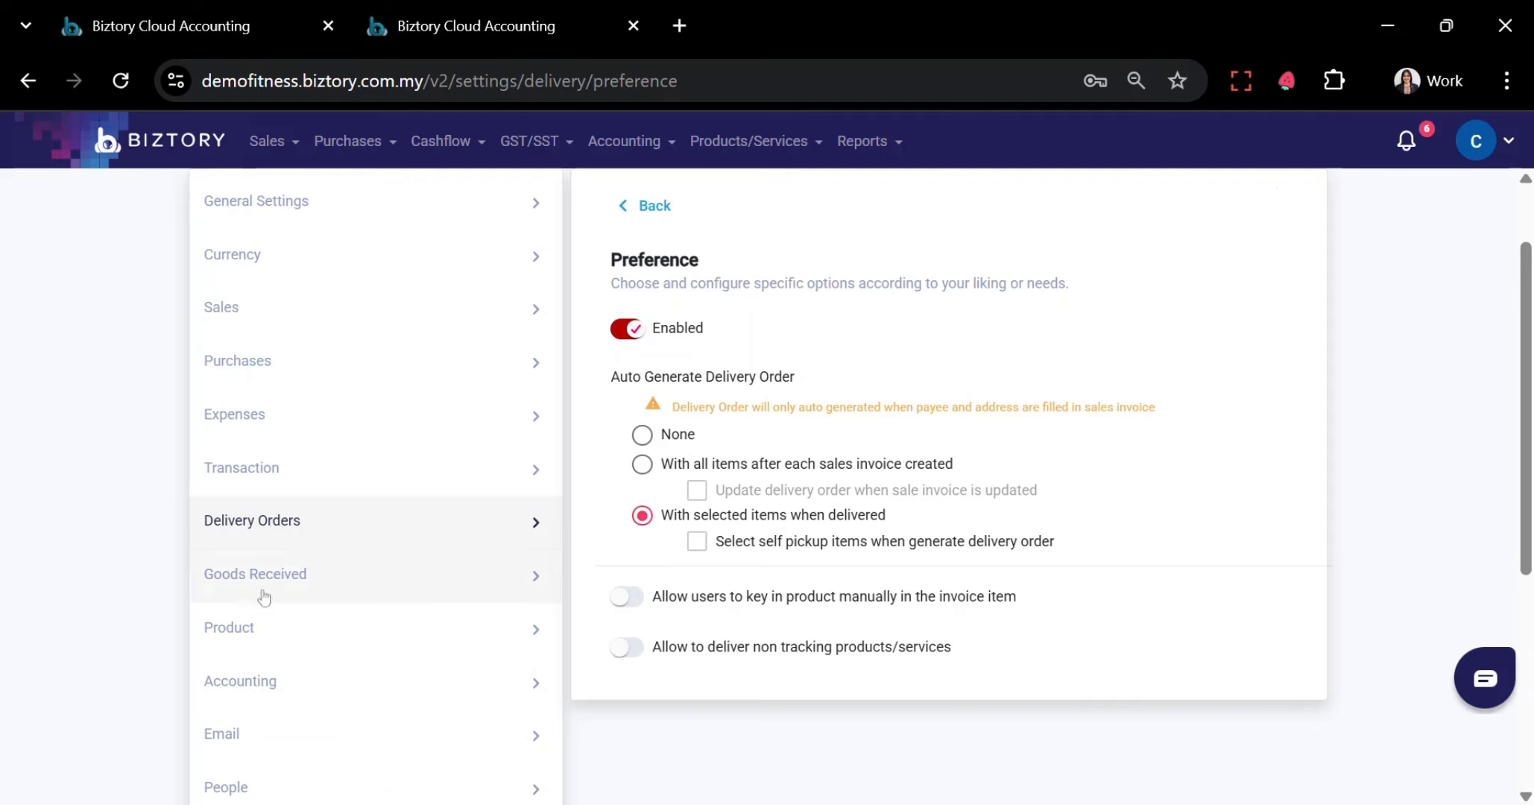
# View the Product Settings preferences for inventory tracking, stock level, auto-saved prices and UOM
pyautogui.click(255, 644)
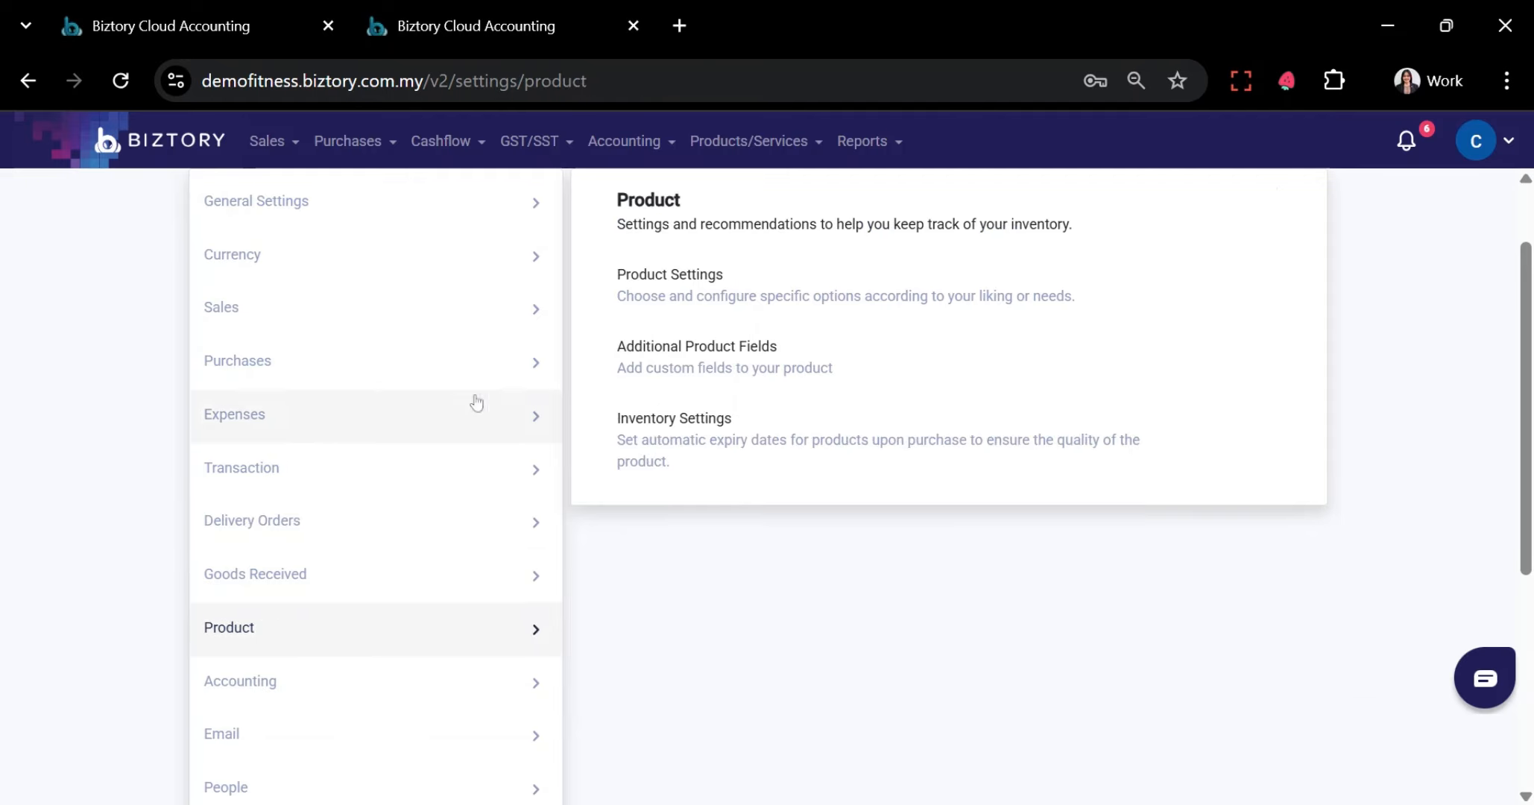
pyautogui.click(695, 288)
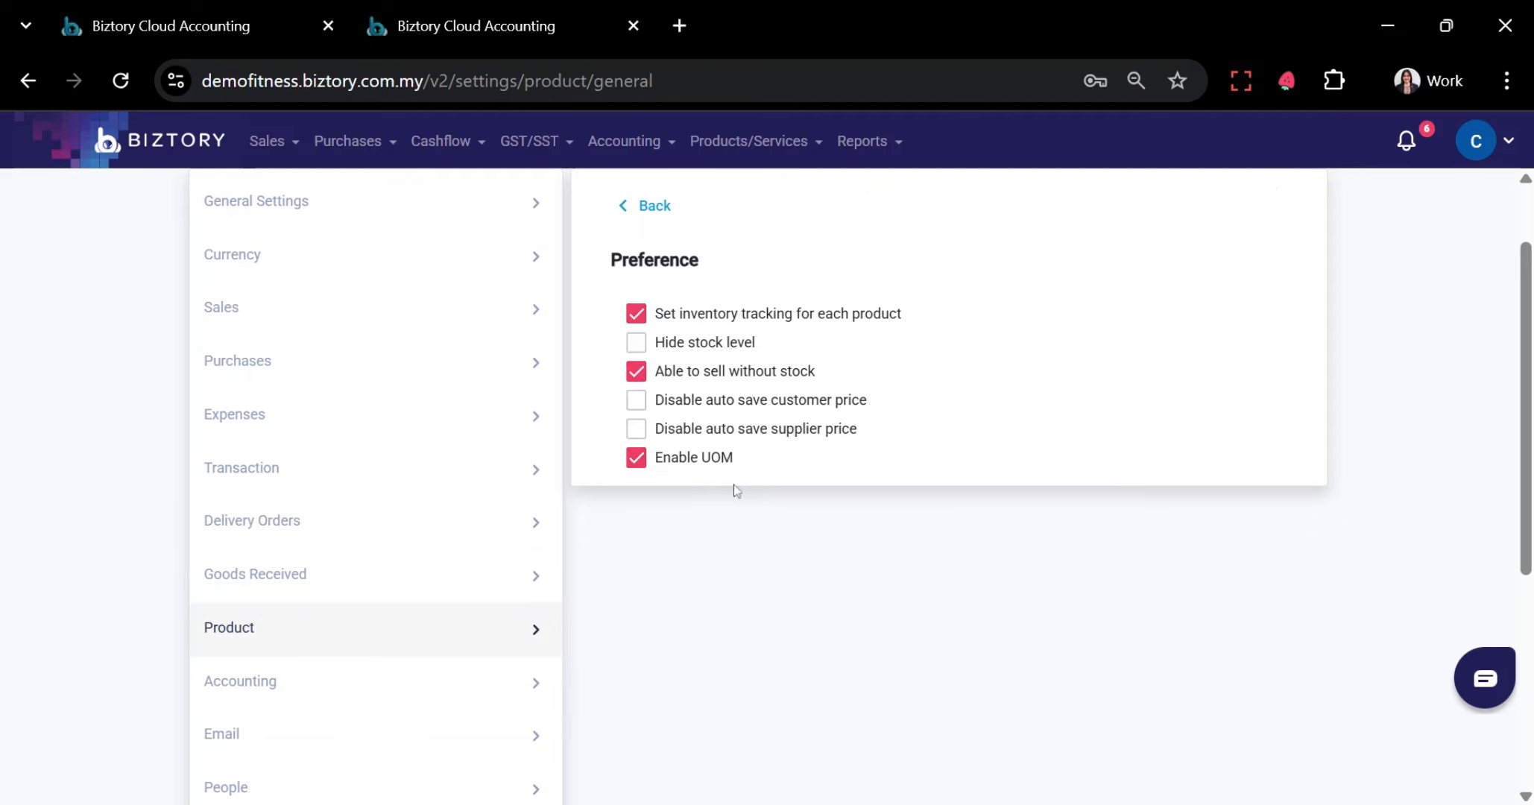
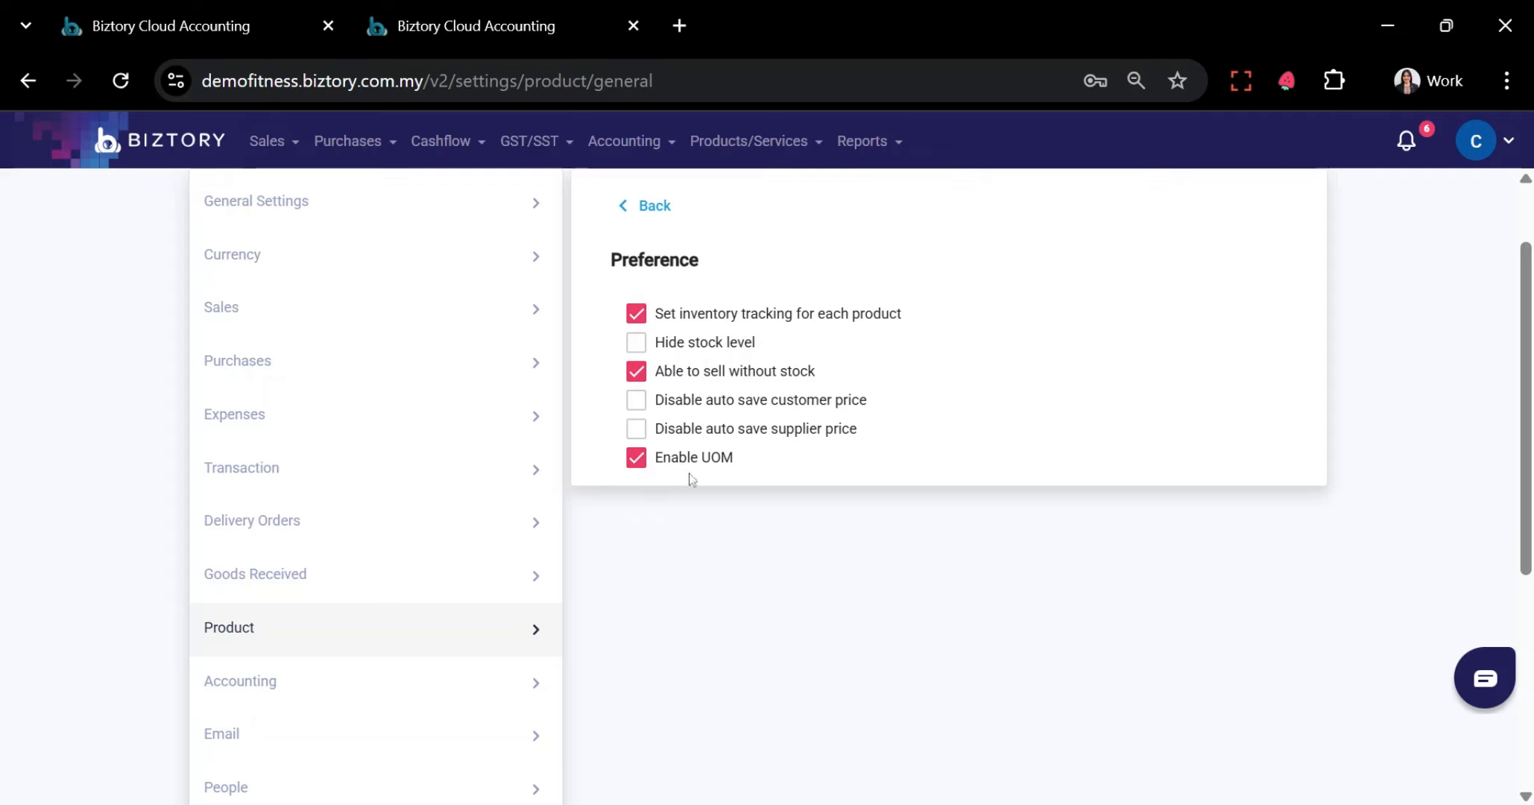
pyautogui.scroll(2, 707, 699)
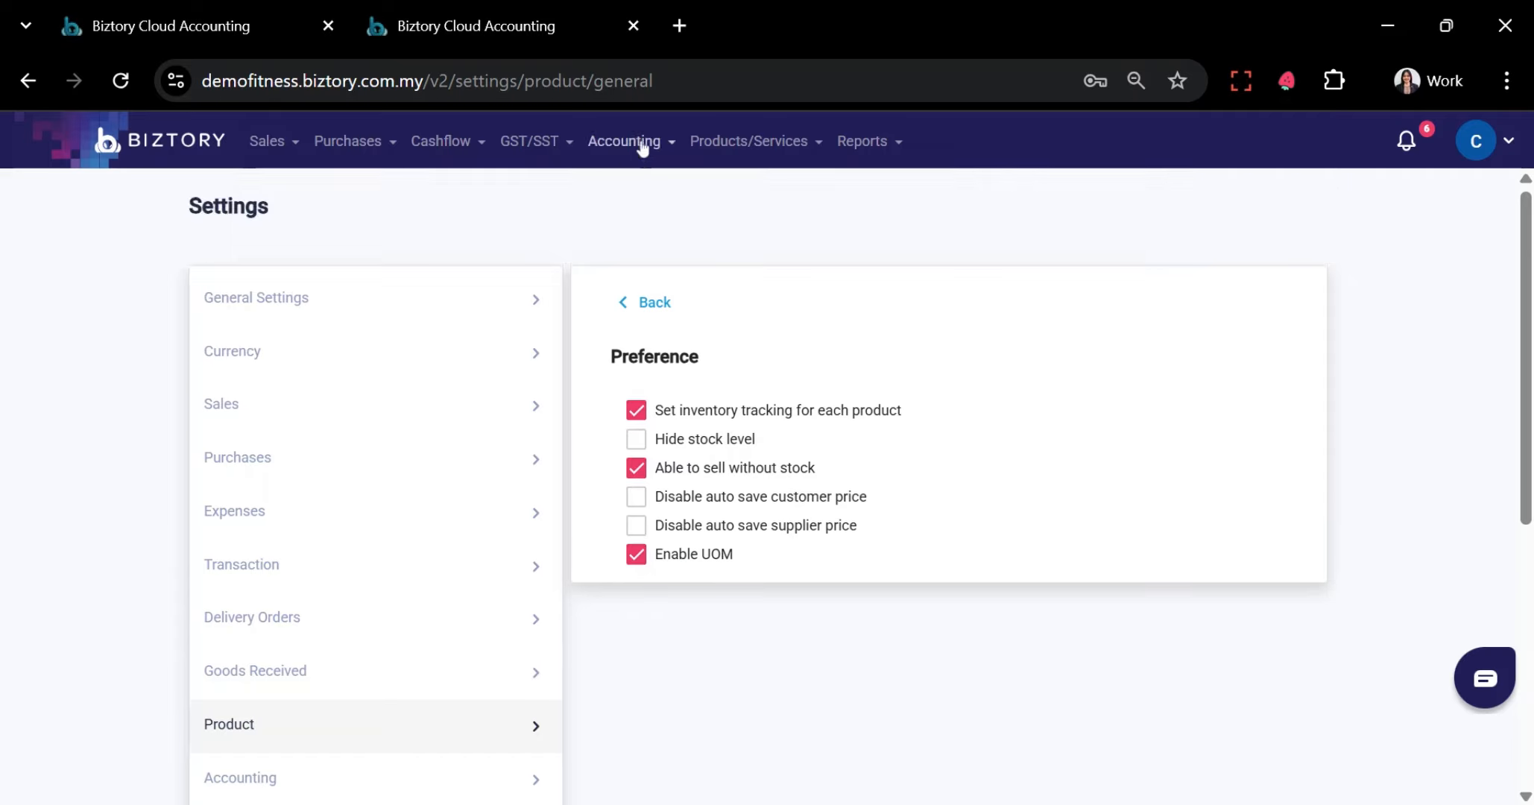
# Open the Products/Services list in a new browser tab and start adding a normal product
pyautogui.click(712, 153)
pyautogui.click(751, 198)
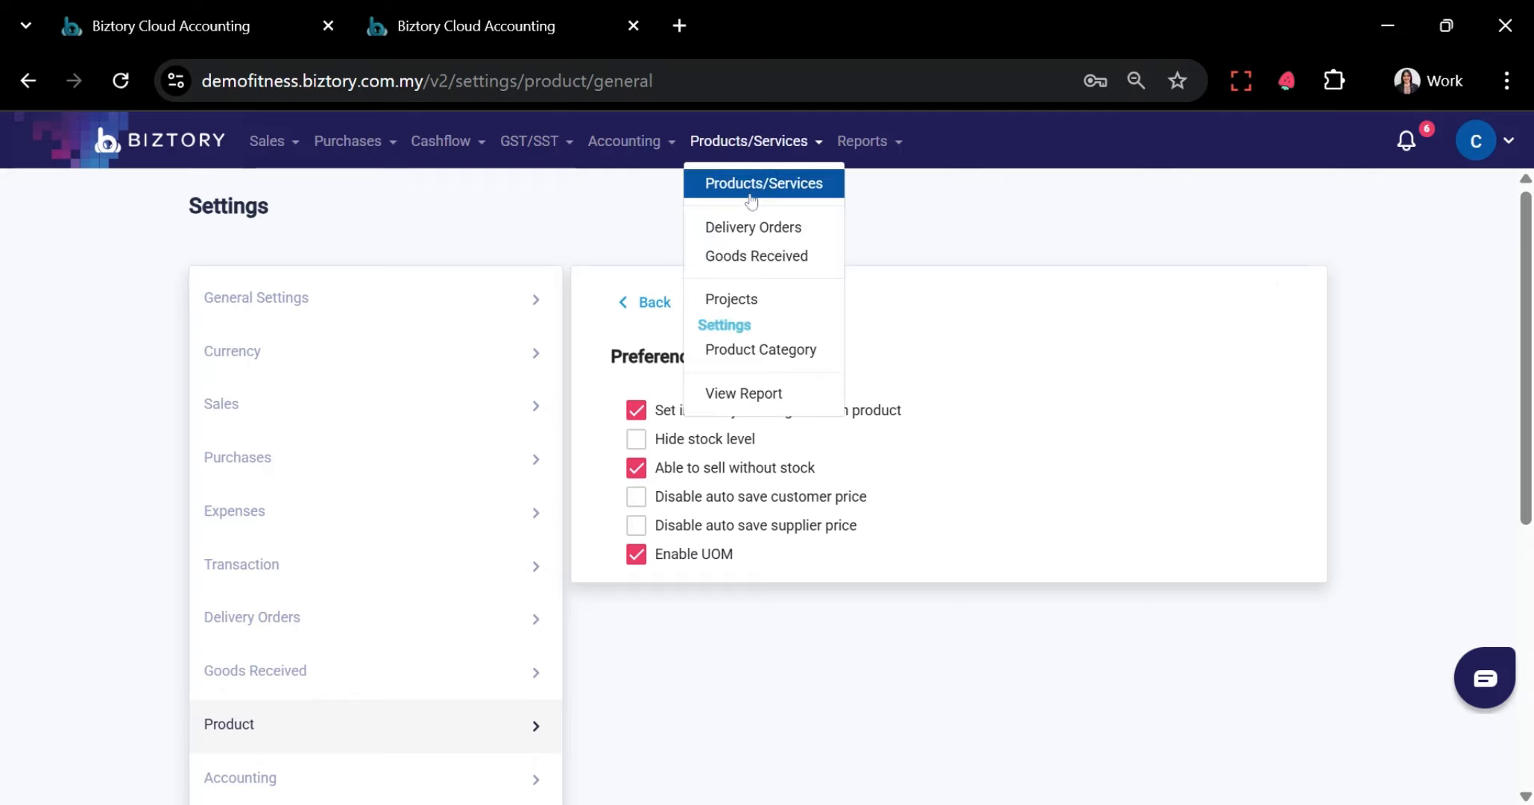
pyautogui.click(735, 37)
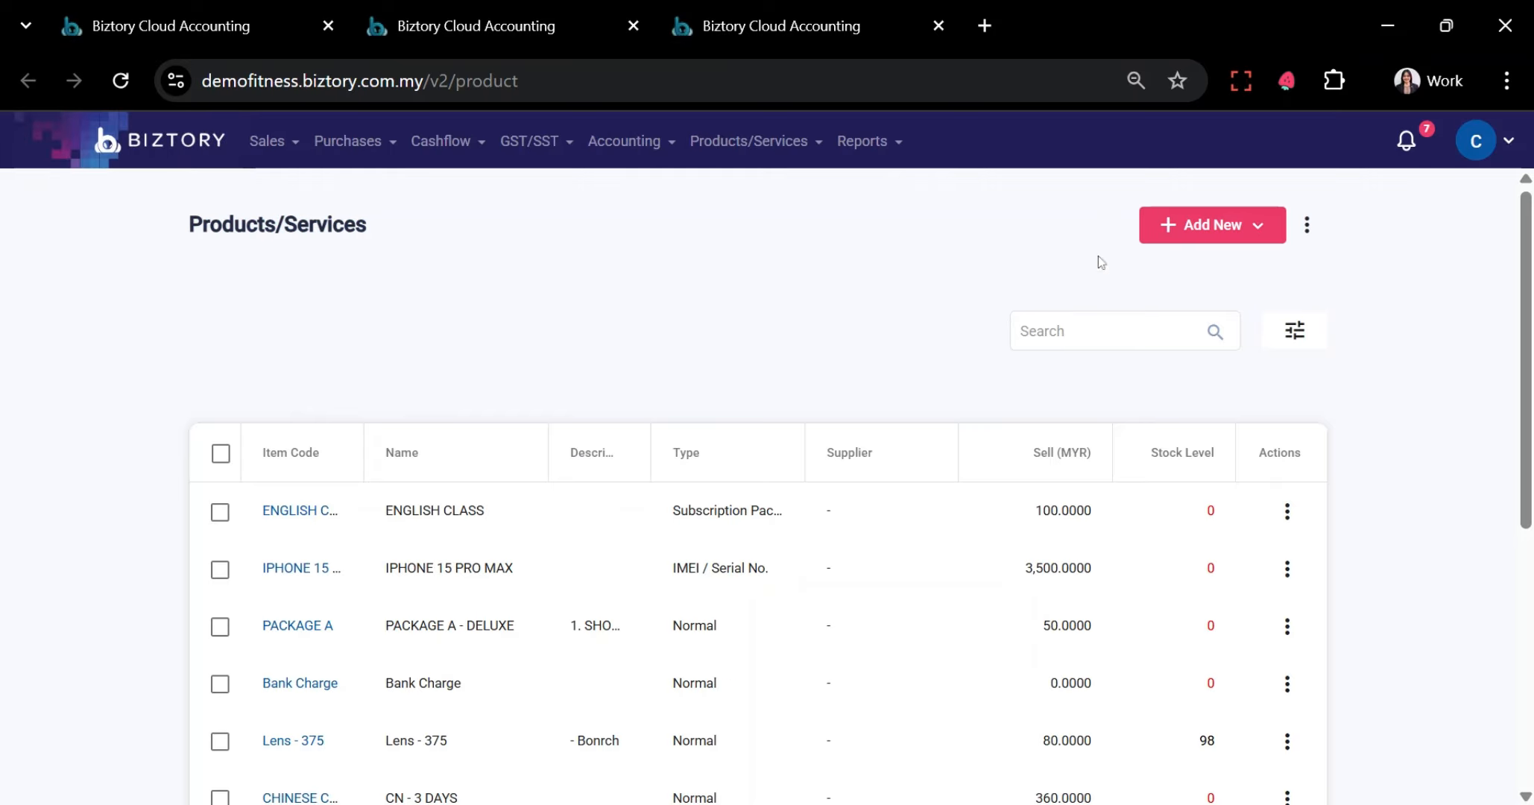
pyautogui.click(1168, 225)
pyautogui.click(1199, 264)
# Enable unit of measurement for the new product, with G as the base unit and pack at an exchange rate of 1000
pyautogui.scroll(-4, 1151, 274)
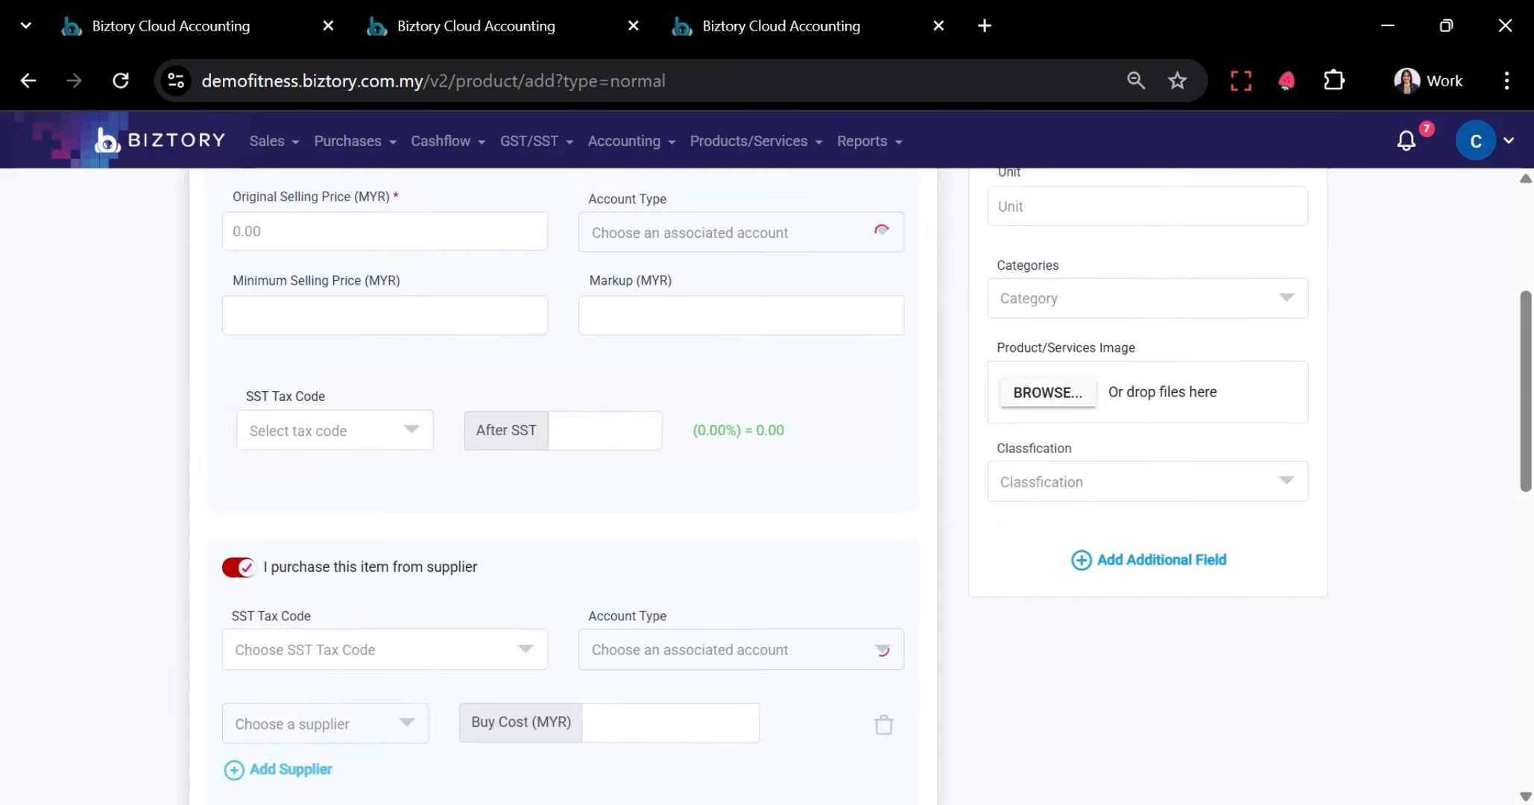
pyautogui.scroll(-10, 736, 385)
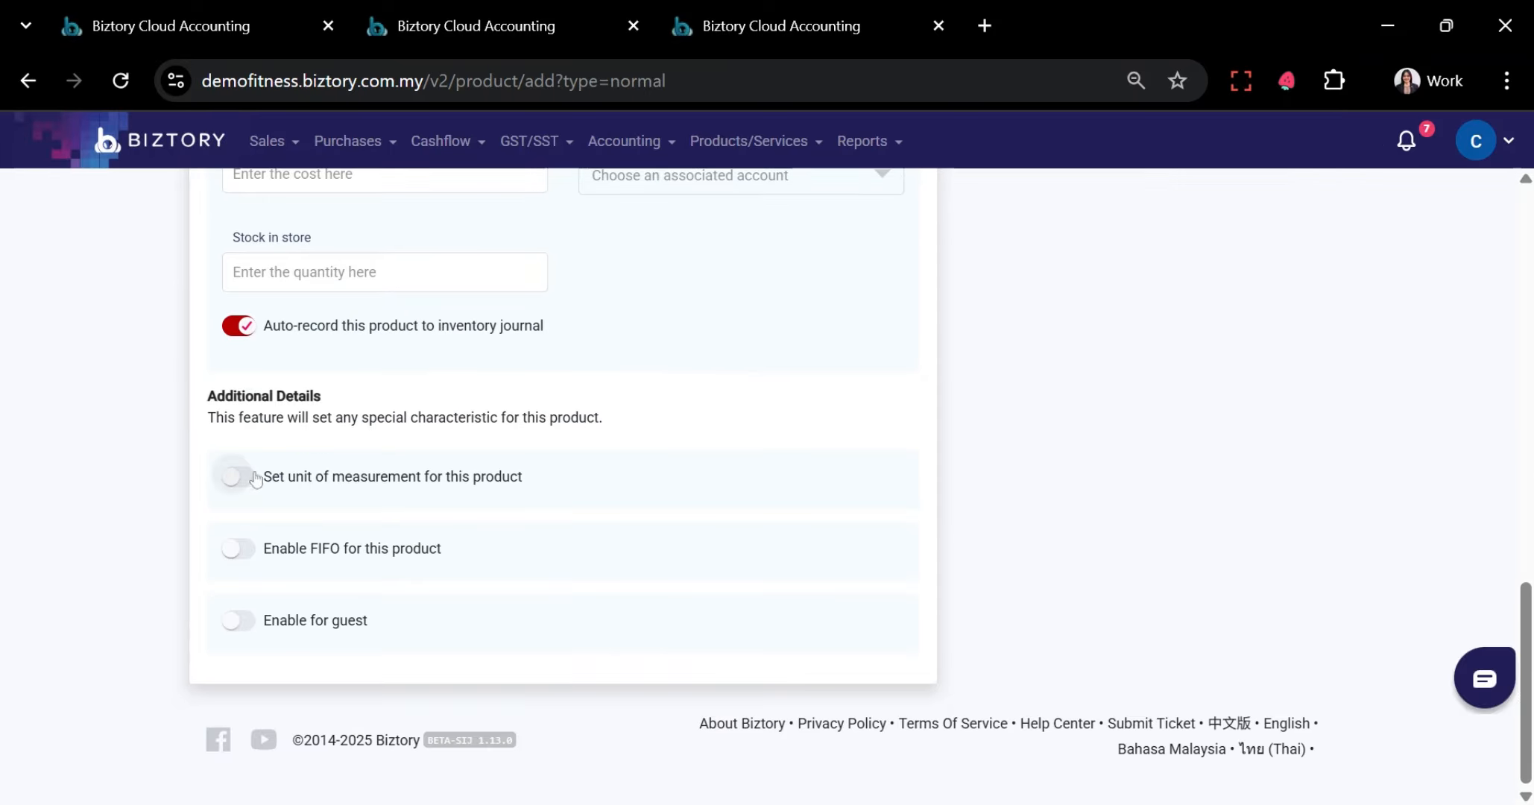
pyautogui.click(252, 477)
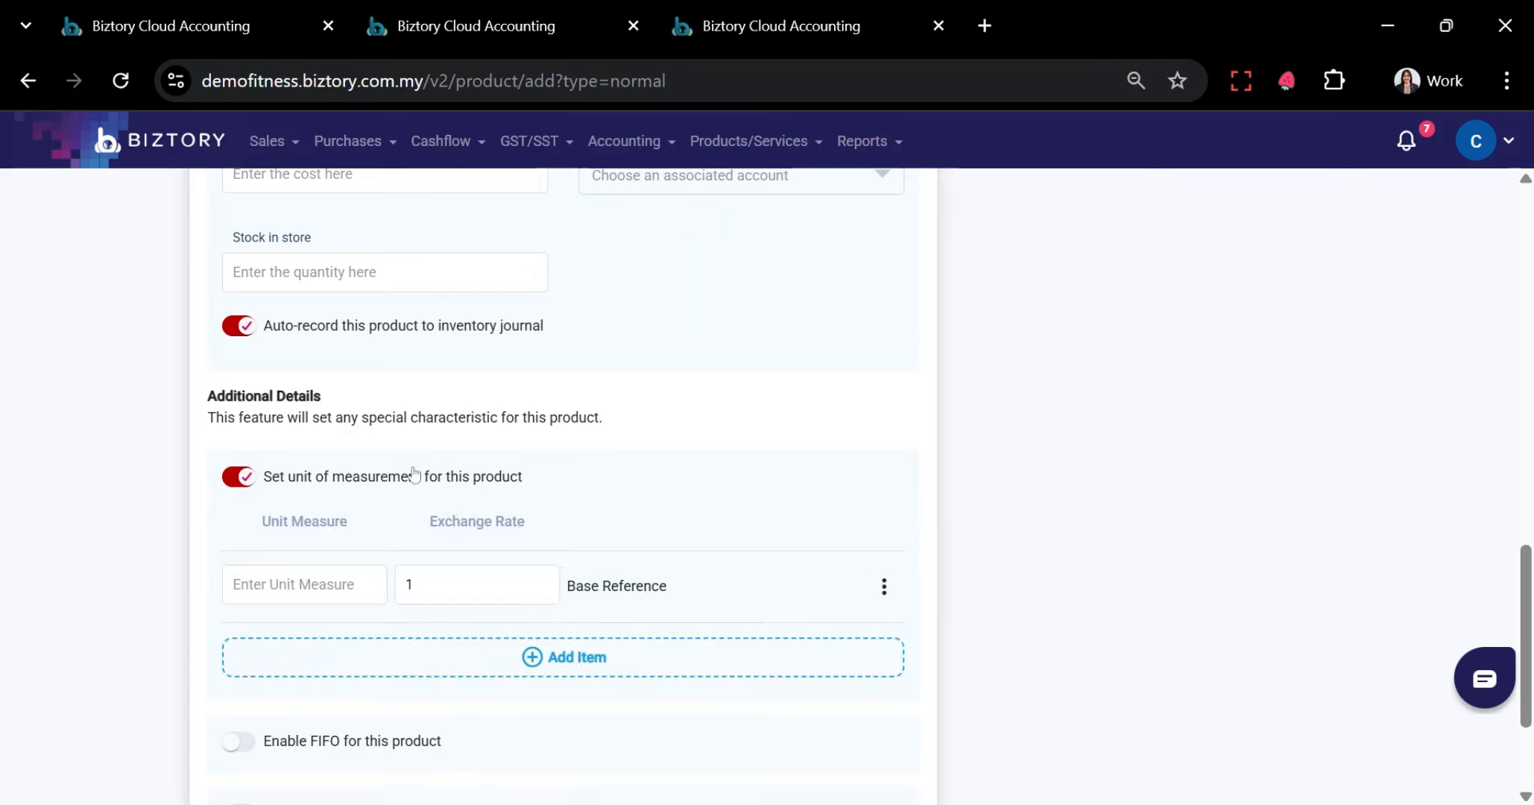
pyautogui.click(304, 585)
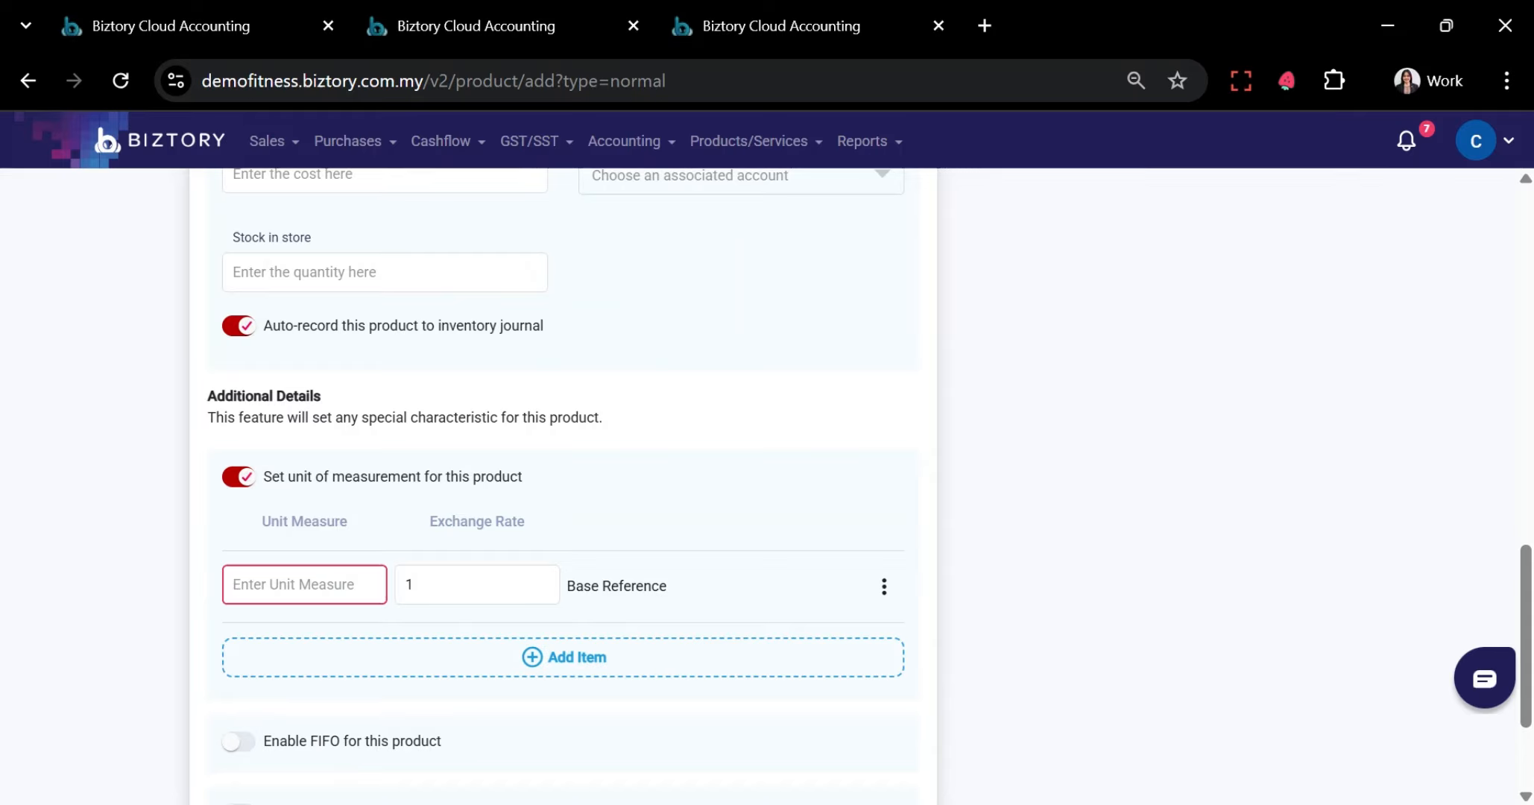
pyautogui.write('G')
pyautogui.click(339, 665)
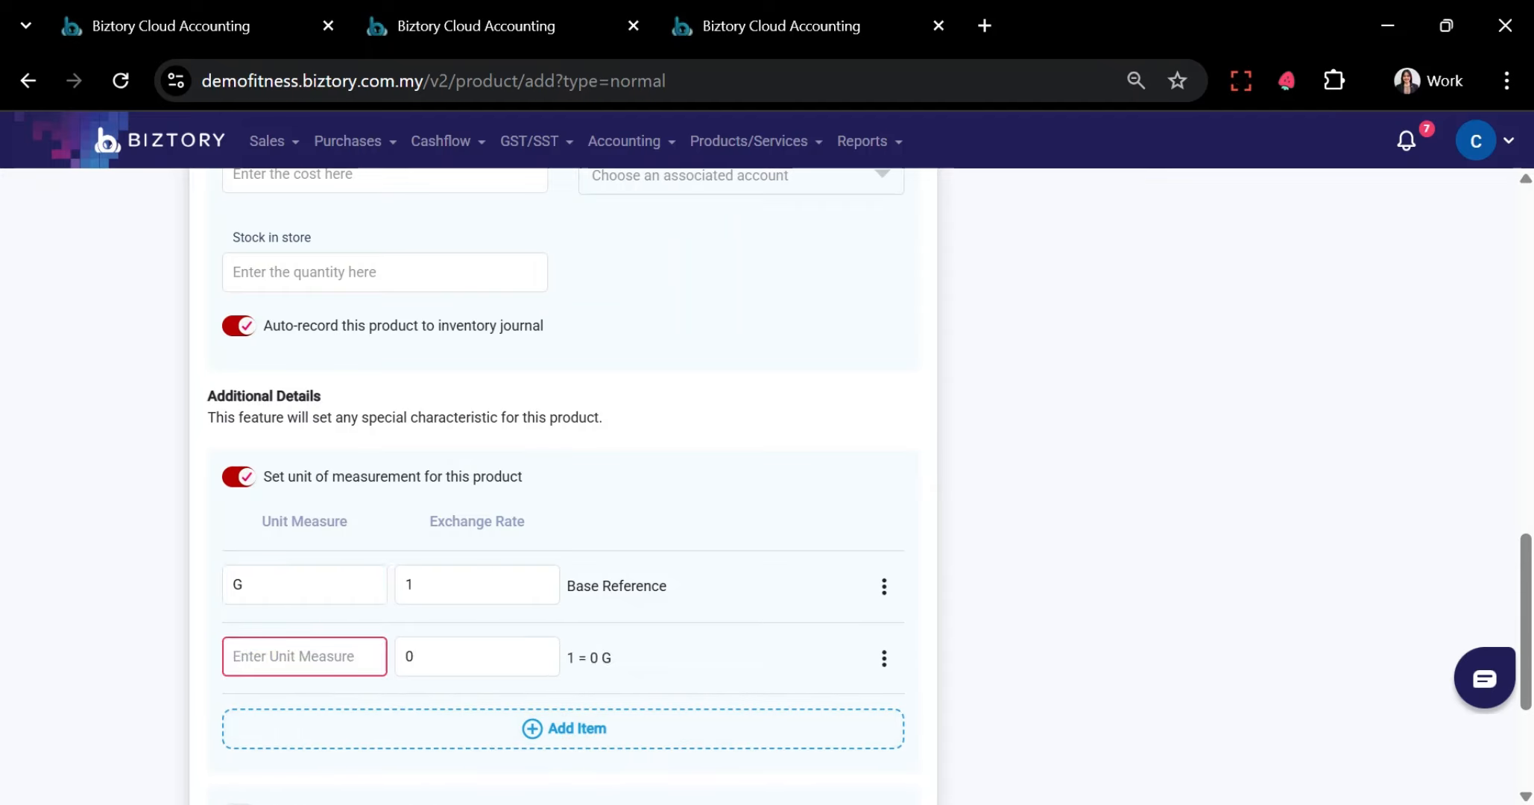
pyautogui.write('pack')
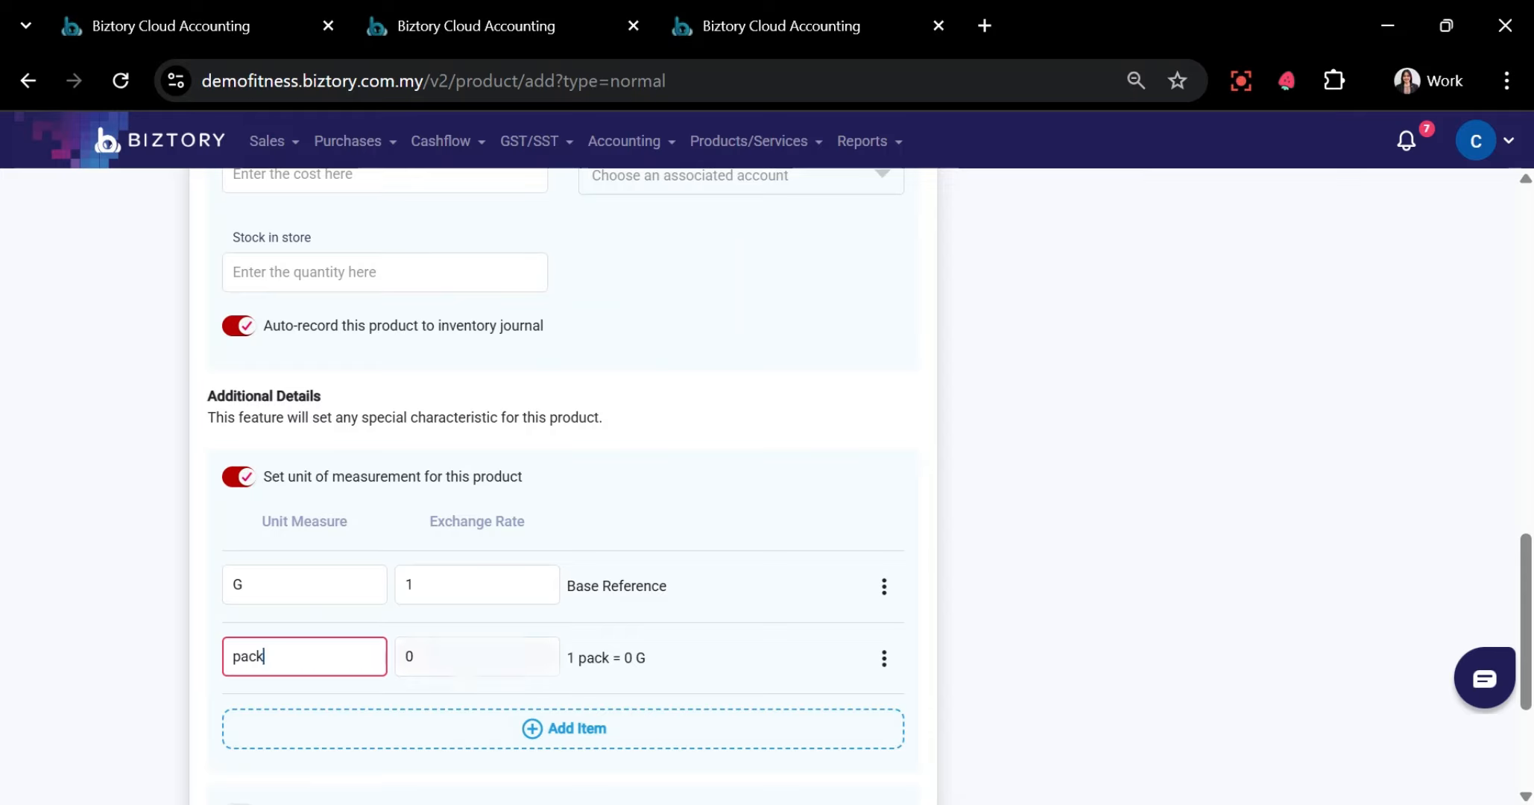
pyautogui.click(452, 650)
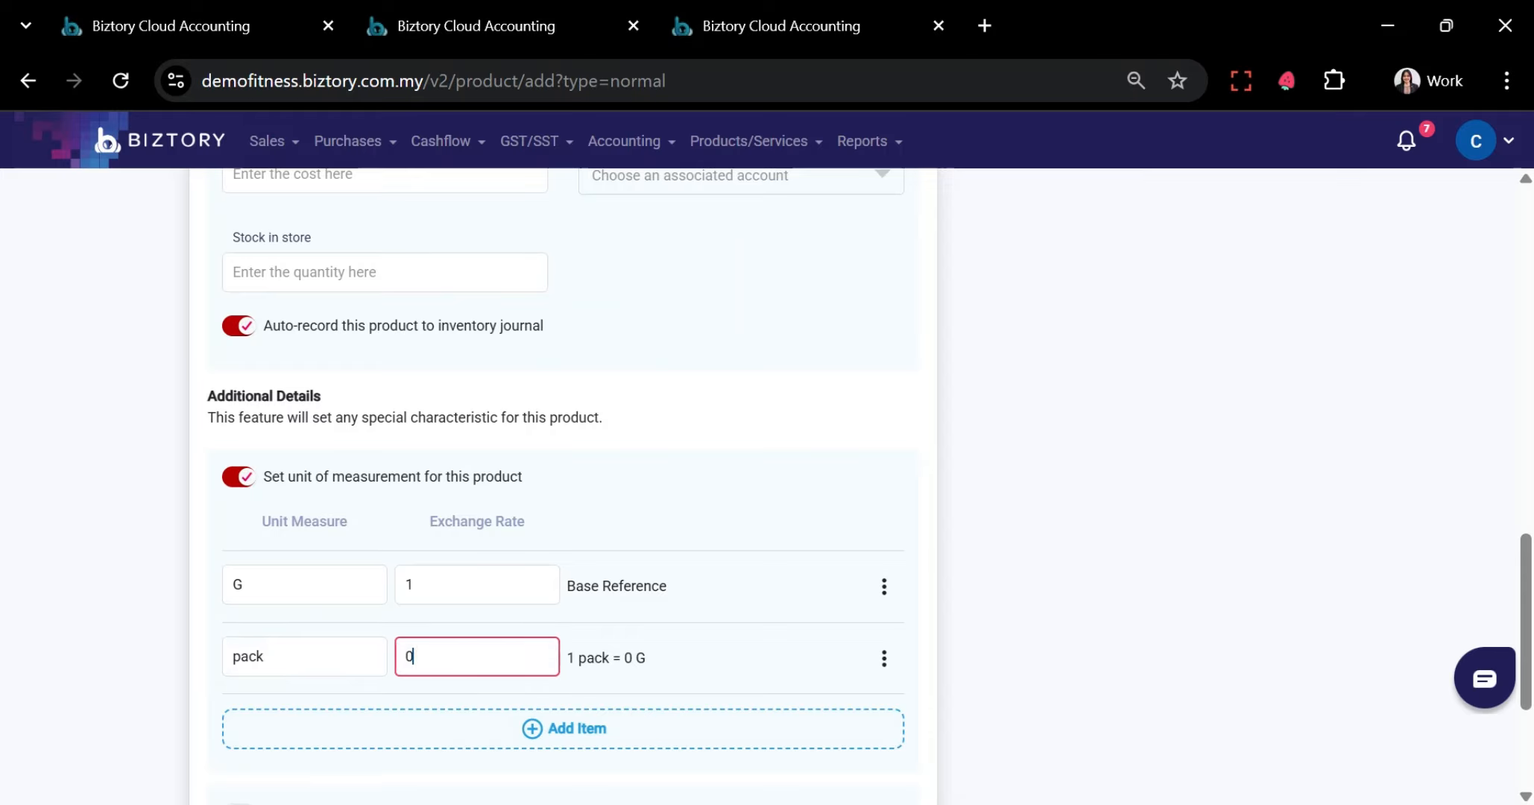
pyautogui.press('BackSpace')
pyautogui.write('1000')
# Return to the company settings tab and view the Accounting preferences with the journal lock date
pyautogui.scroll(10, 869, 486)
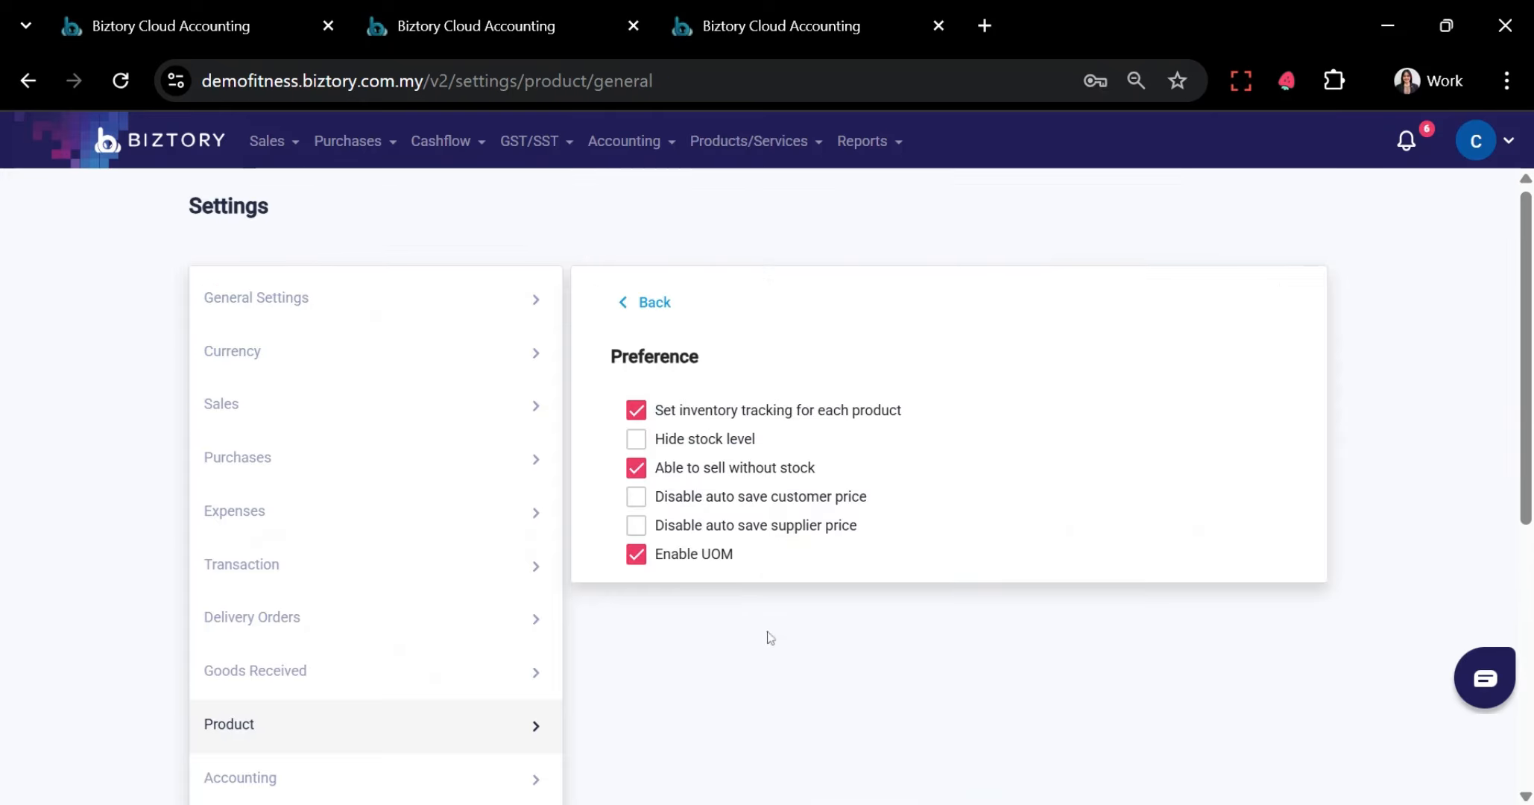
pyautogui.scroll(-3, 762, 585)
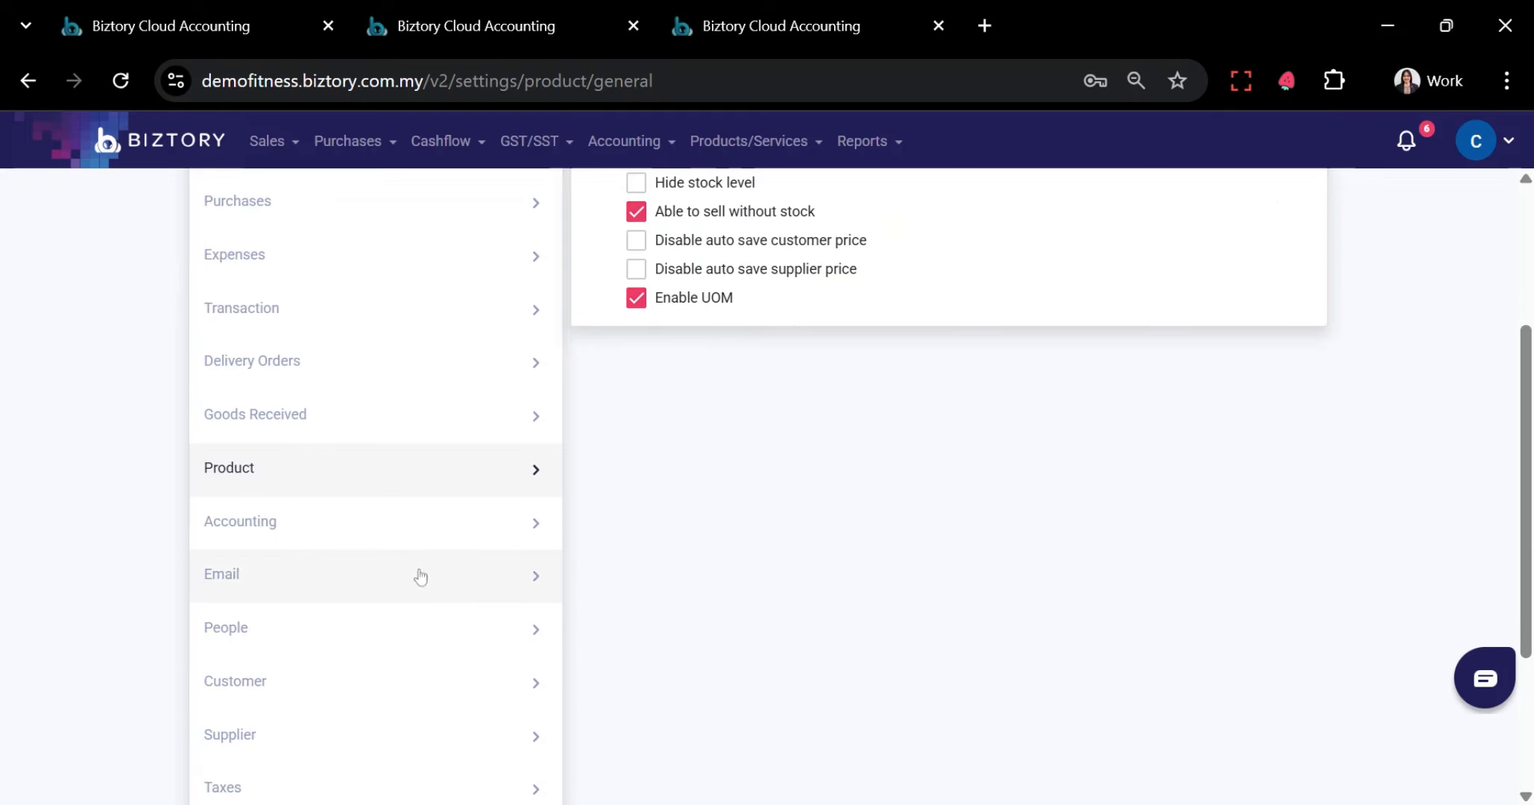
pyautogui.click(421, 534)
pyautogui.scroll(2, 668, 335)
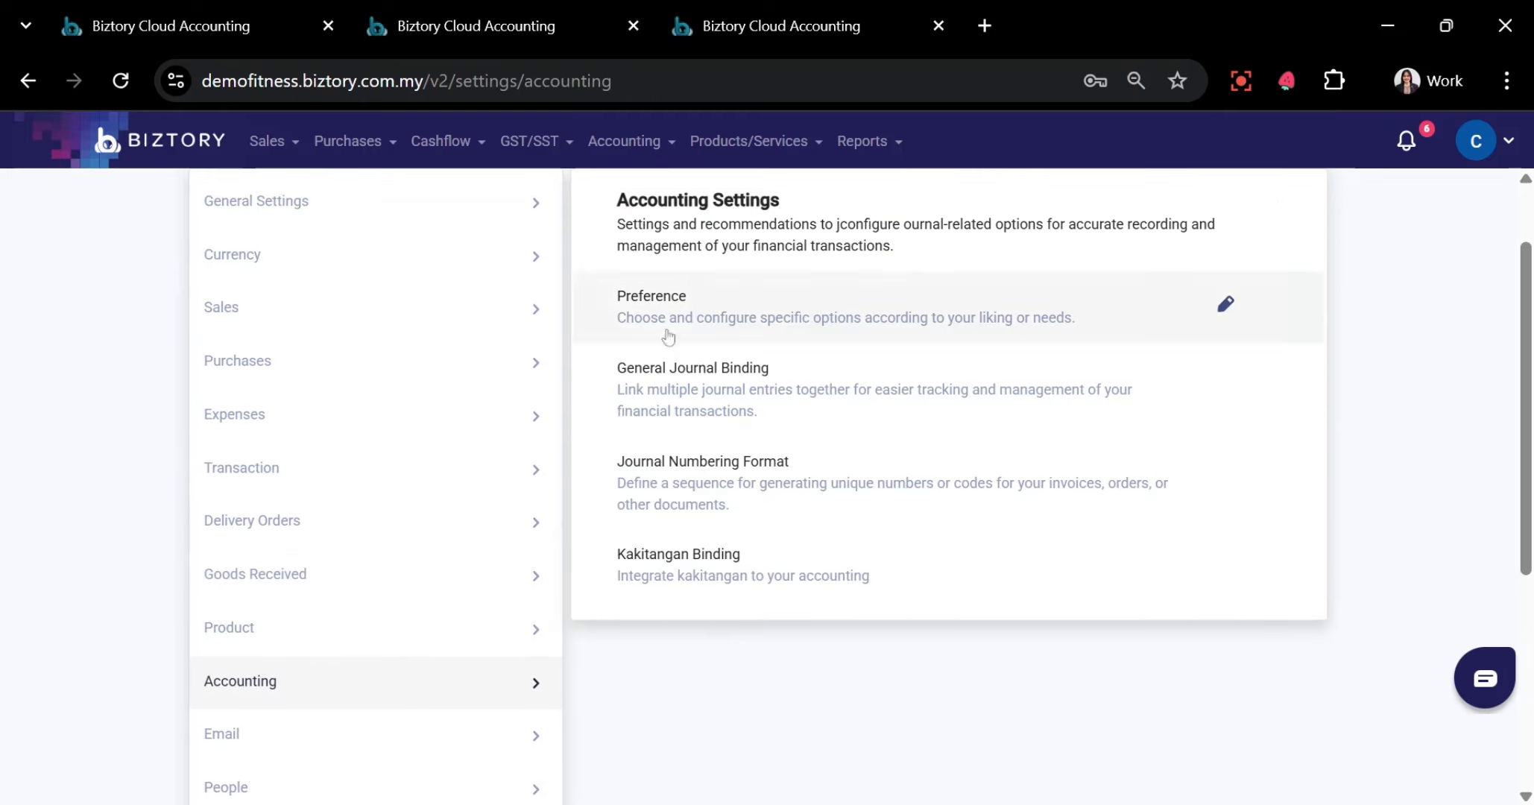
pyautogui.click(812, 297)
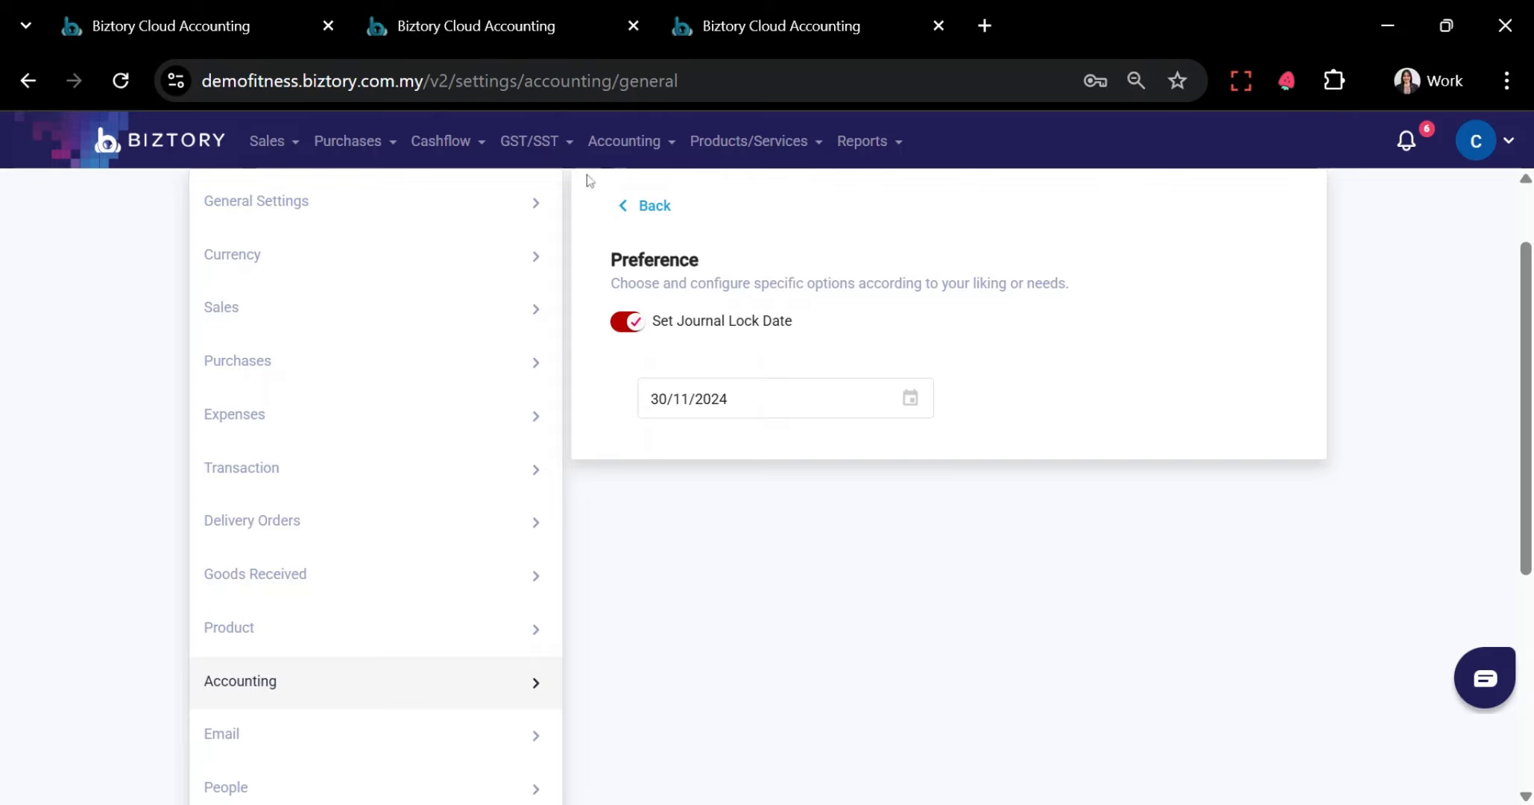
# View the General Journal Binding page in the Accounting settings and look through its bound accounts
pyautogui.click(636, 213)
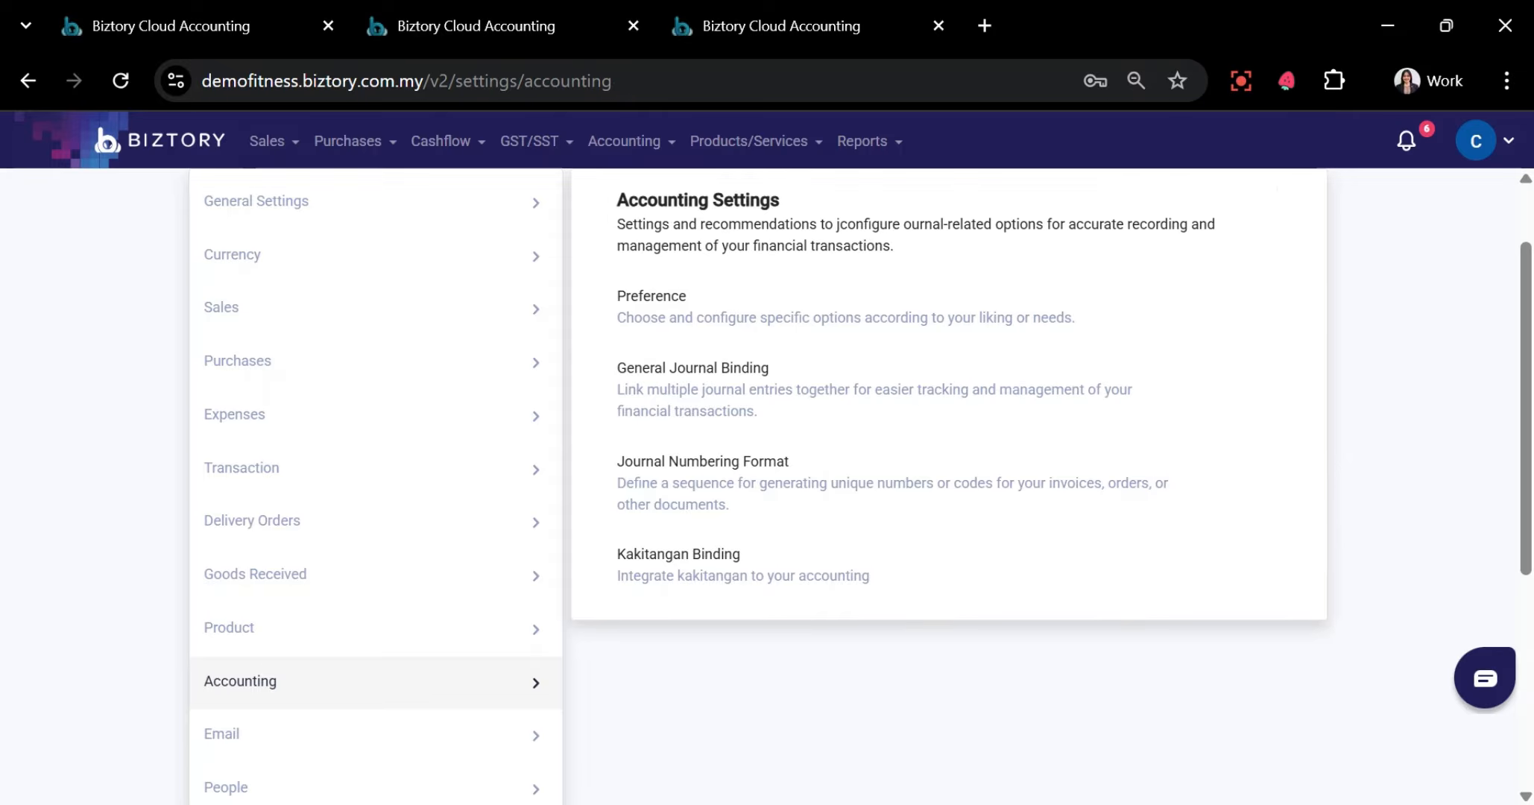
pyautogui.click(708, 409)
pyautogui.scroll(-8, 1071, 432)
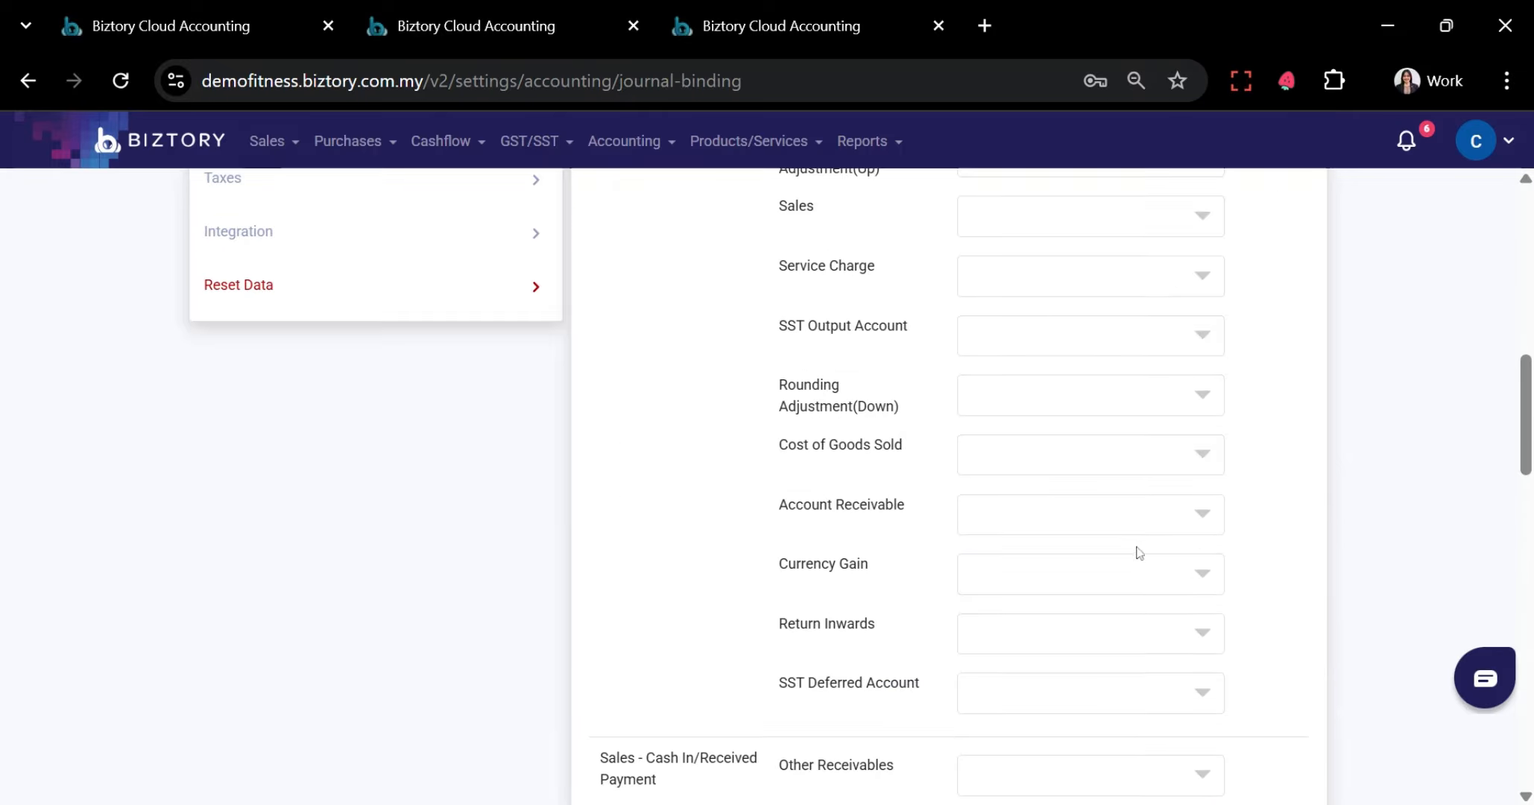
pyautogui.scroll(10, 1136, 548)
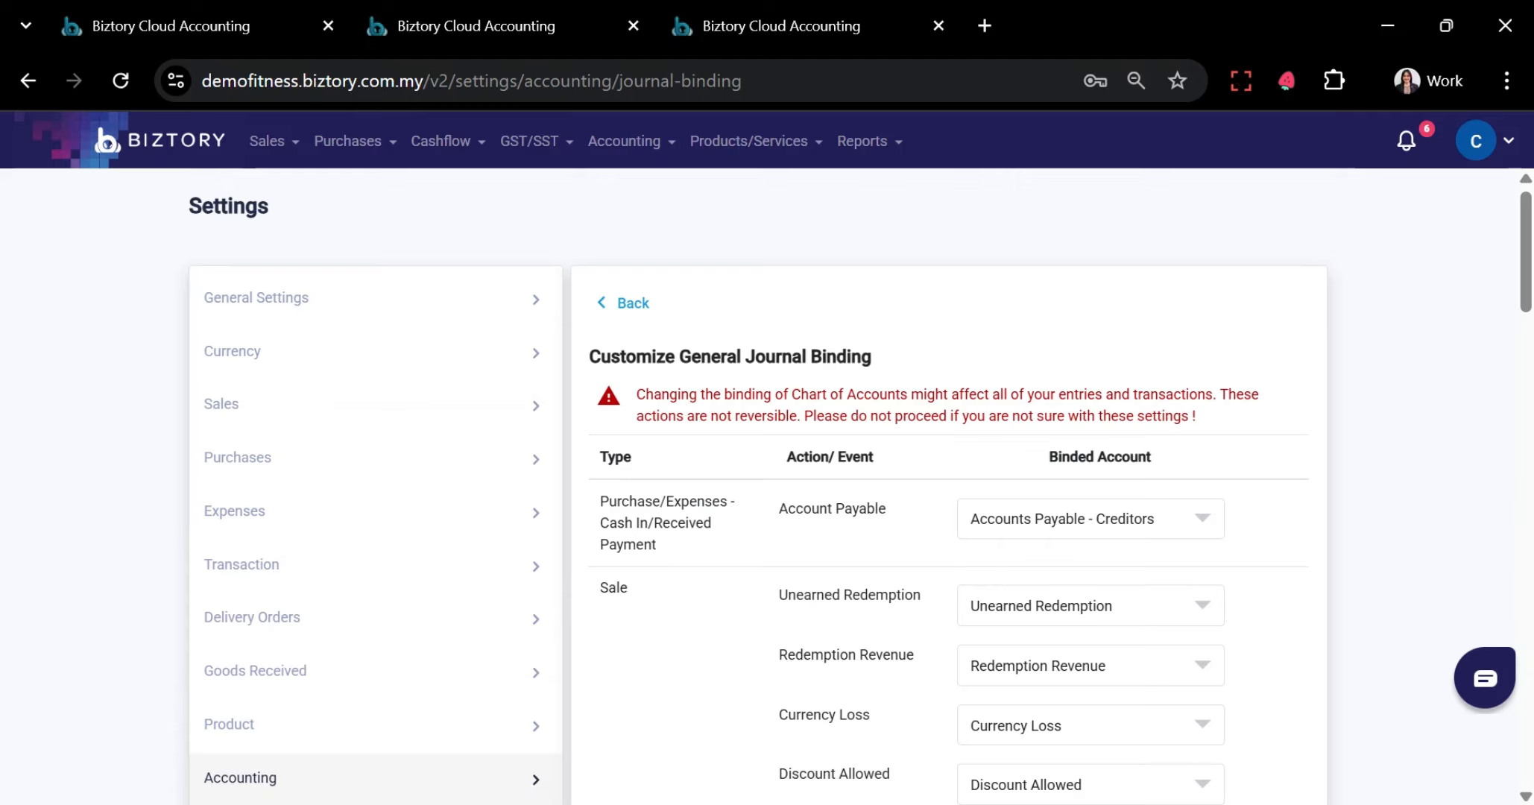
pyautogui.scroll(-8, 887, 541)
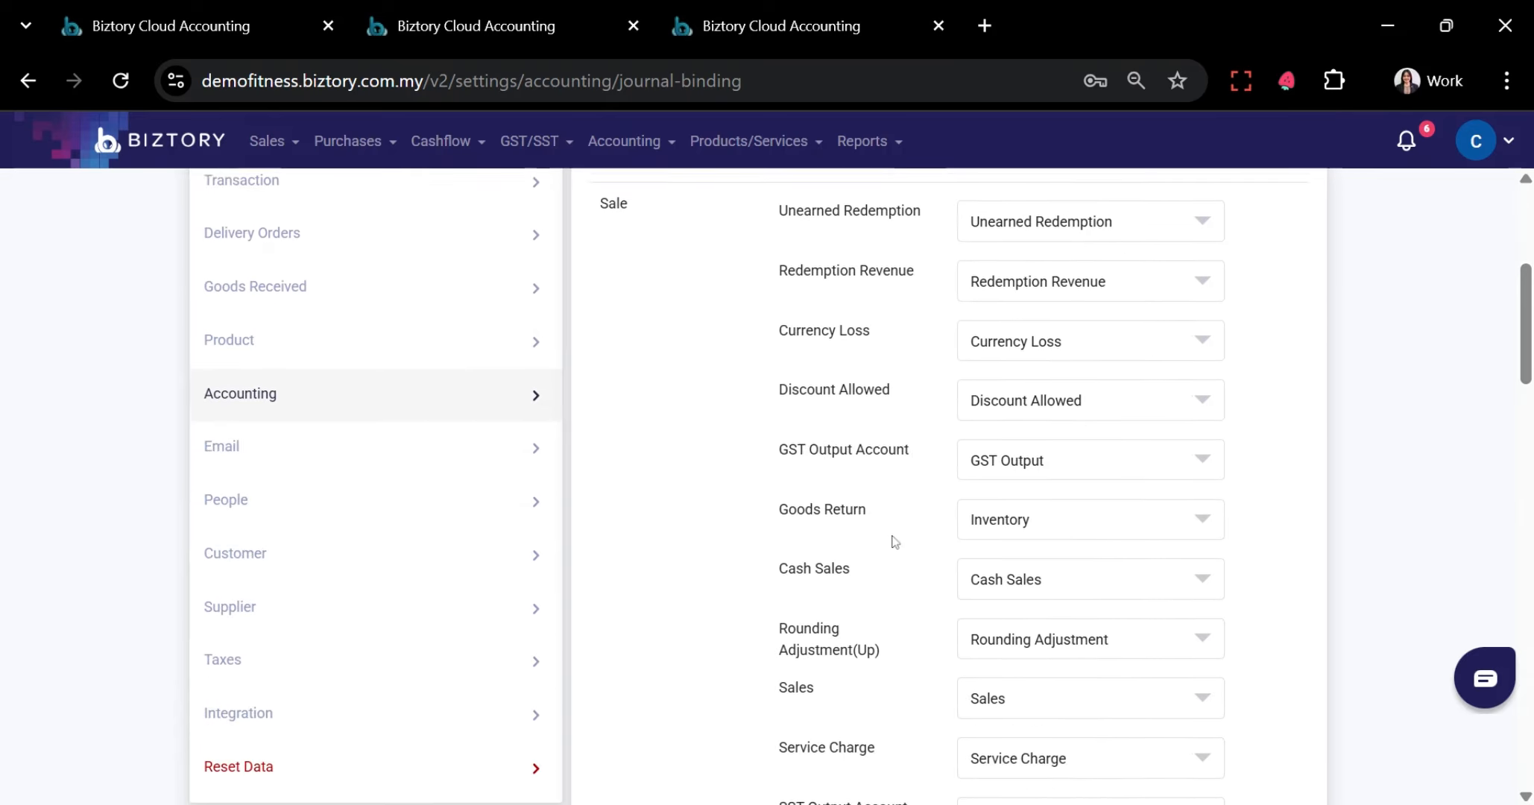
pyautogui.scroll(4, 894, 539)
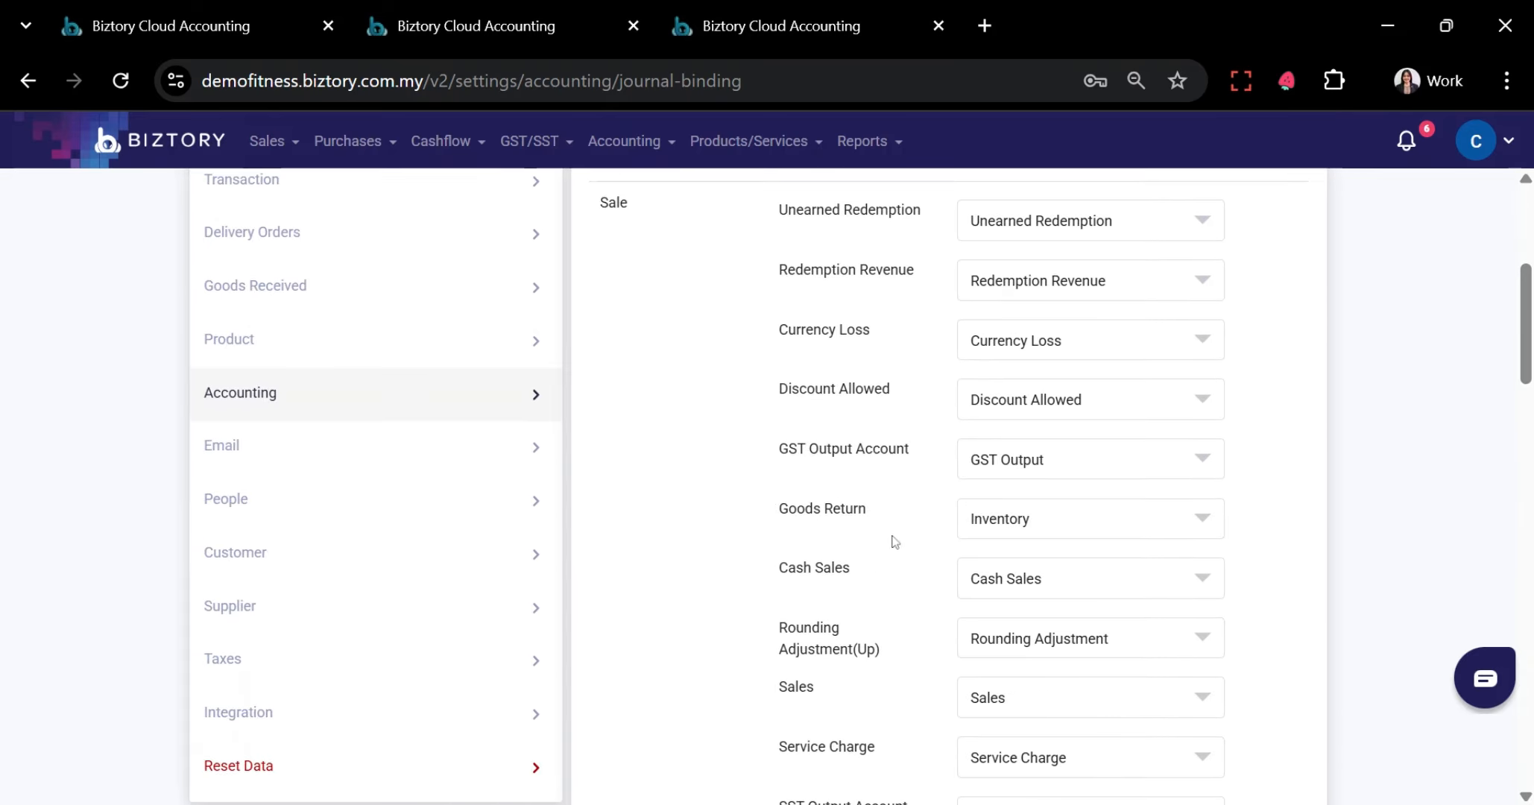
# View the Preference and Email Template pages in the Email settings
pyautogui.click(507, 447)
pyautogui.scroll(5, 497, 462)
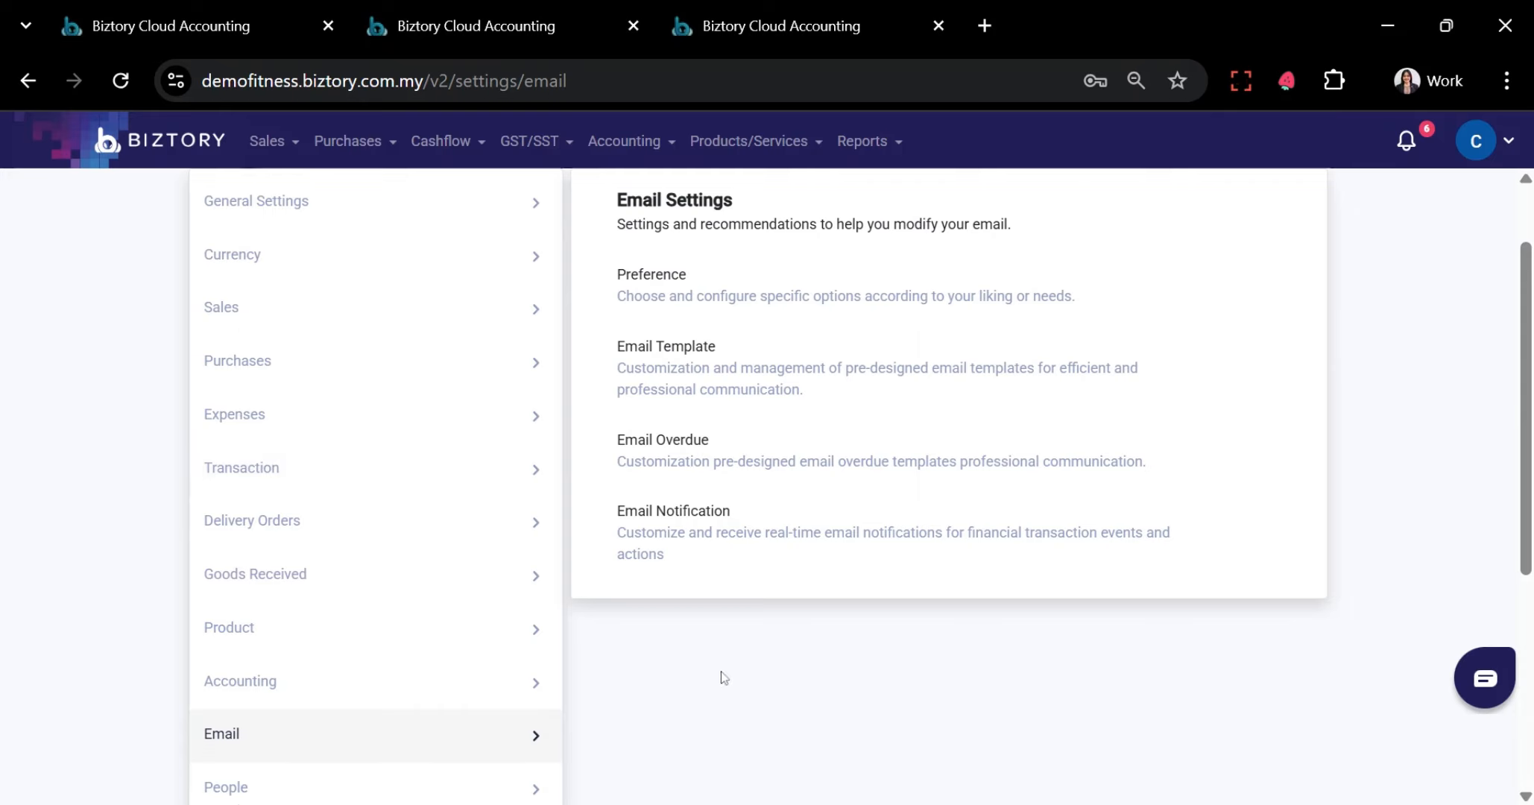
pyautogui.click(760, 395)
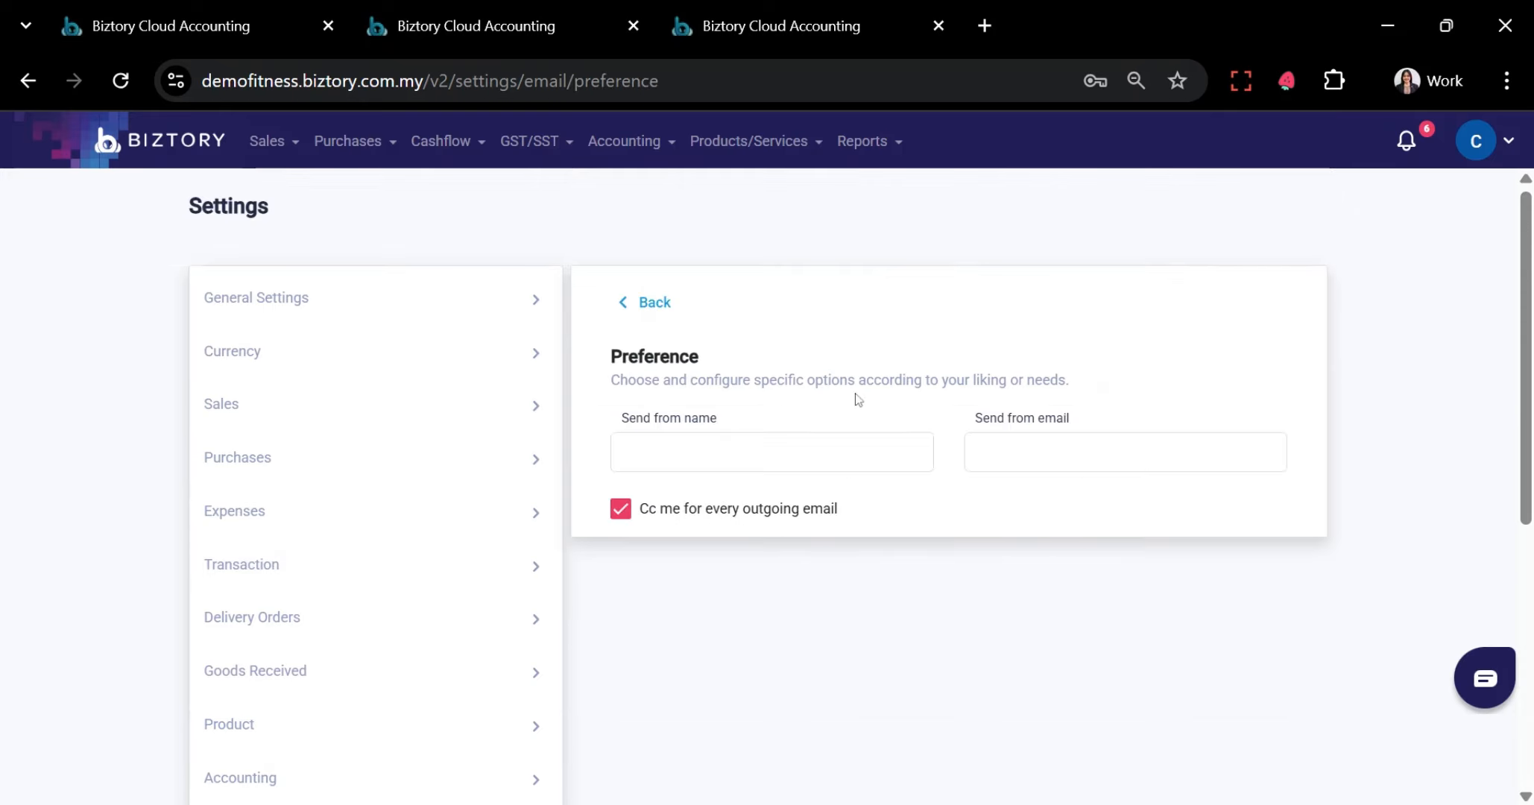
pyautogui.click(670, 311)
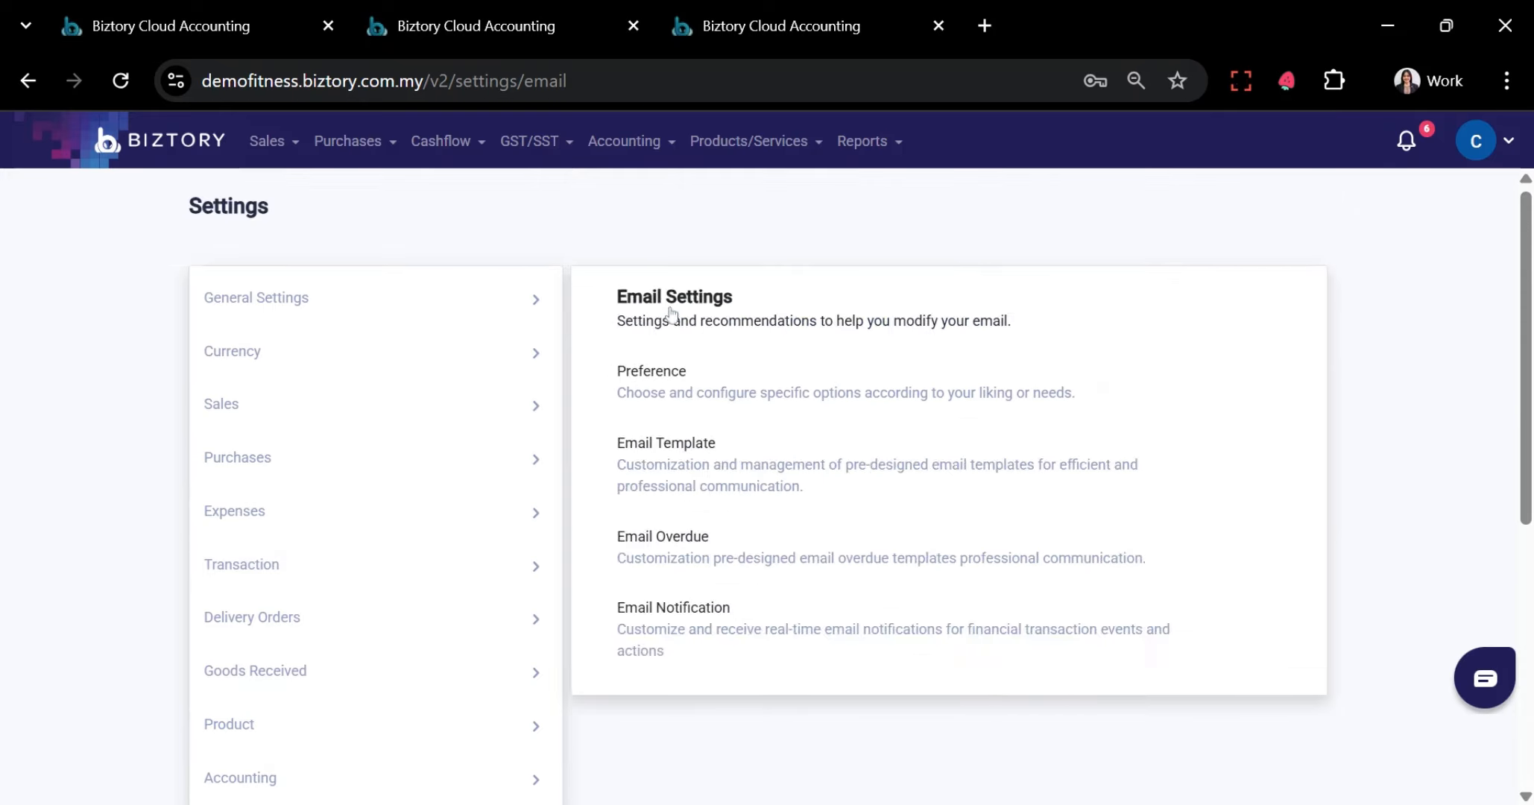
pyautogui.click(673, 465)
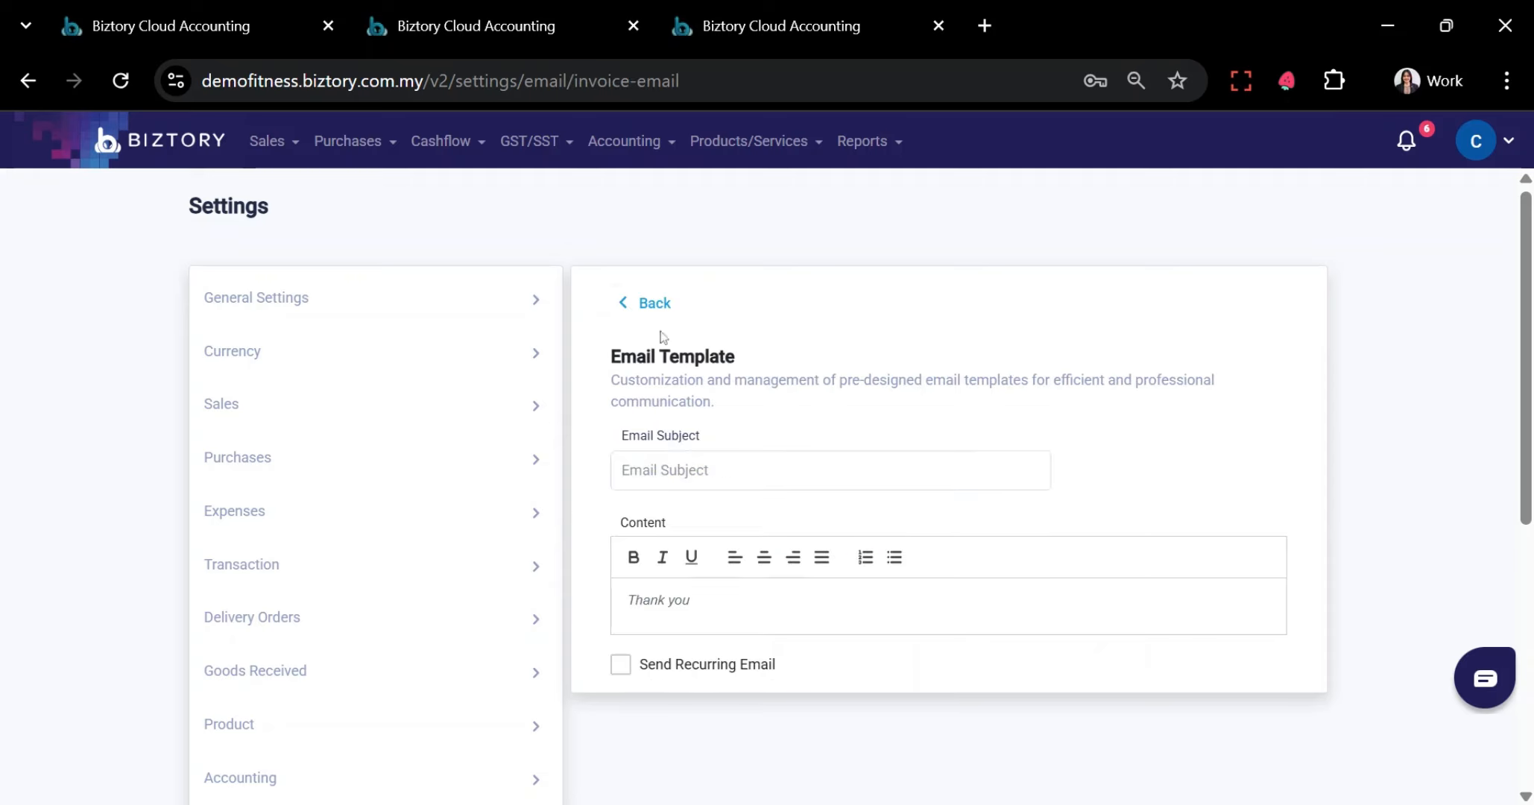
pyautogui.click(655, 304)
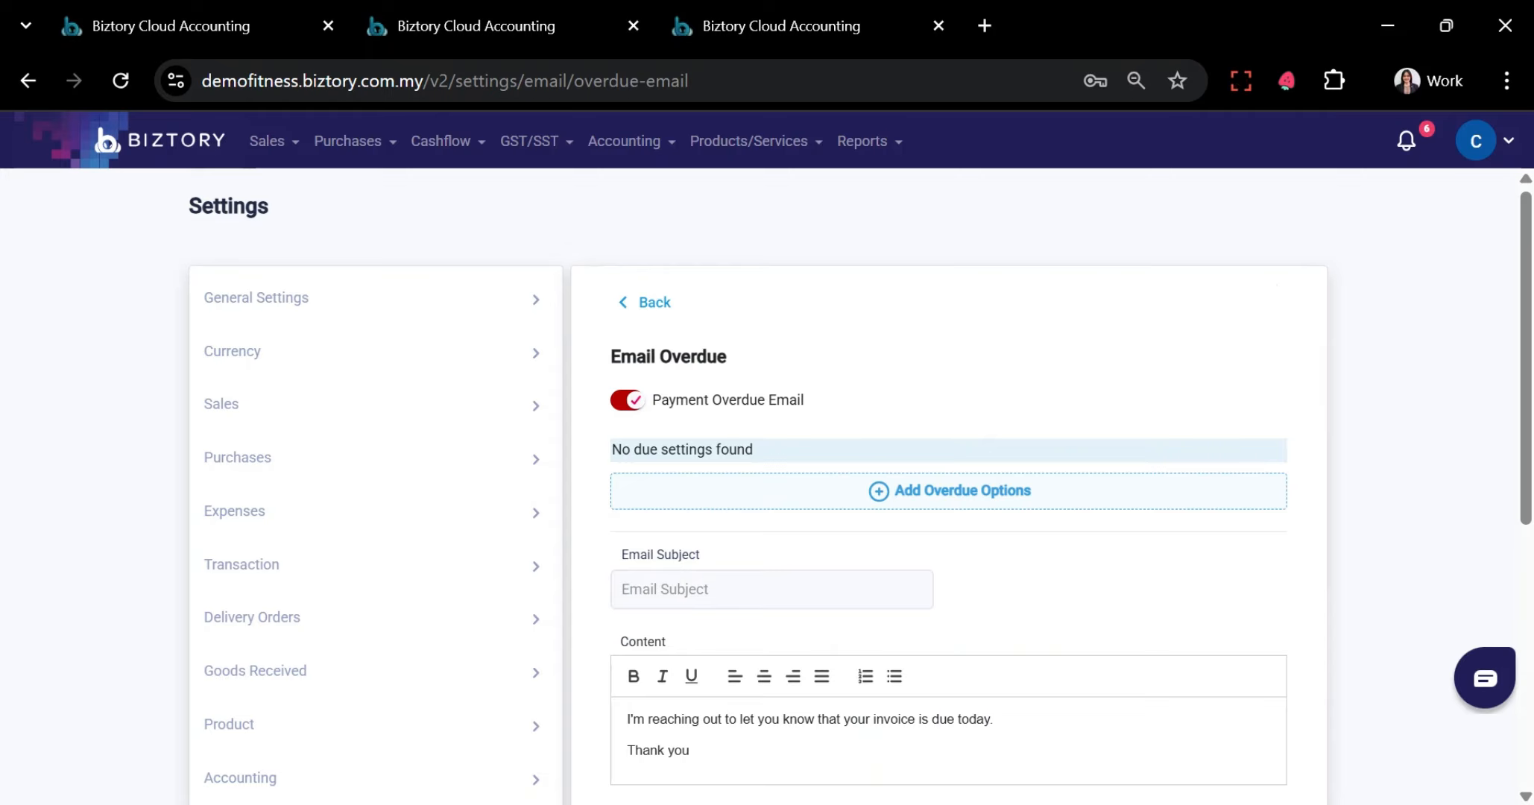
# Add an overdue option on the Email Overdue page and view its due-date timing choices and email content
pyautogui.click(911, 498)
pyautogui.click(727, 475)
pyautogui.click(923, 481)
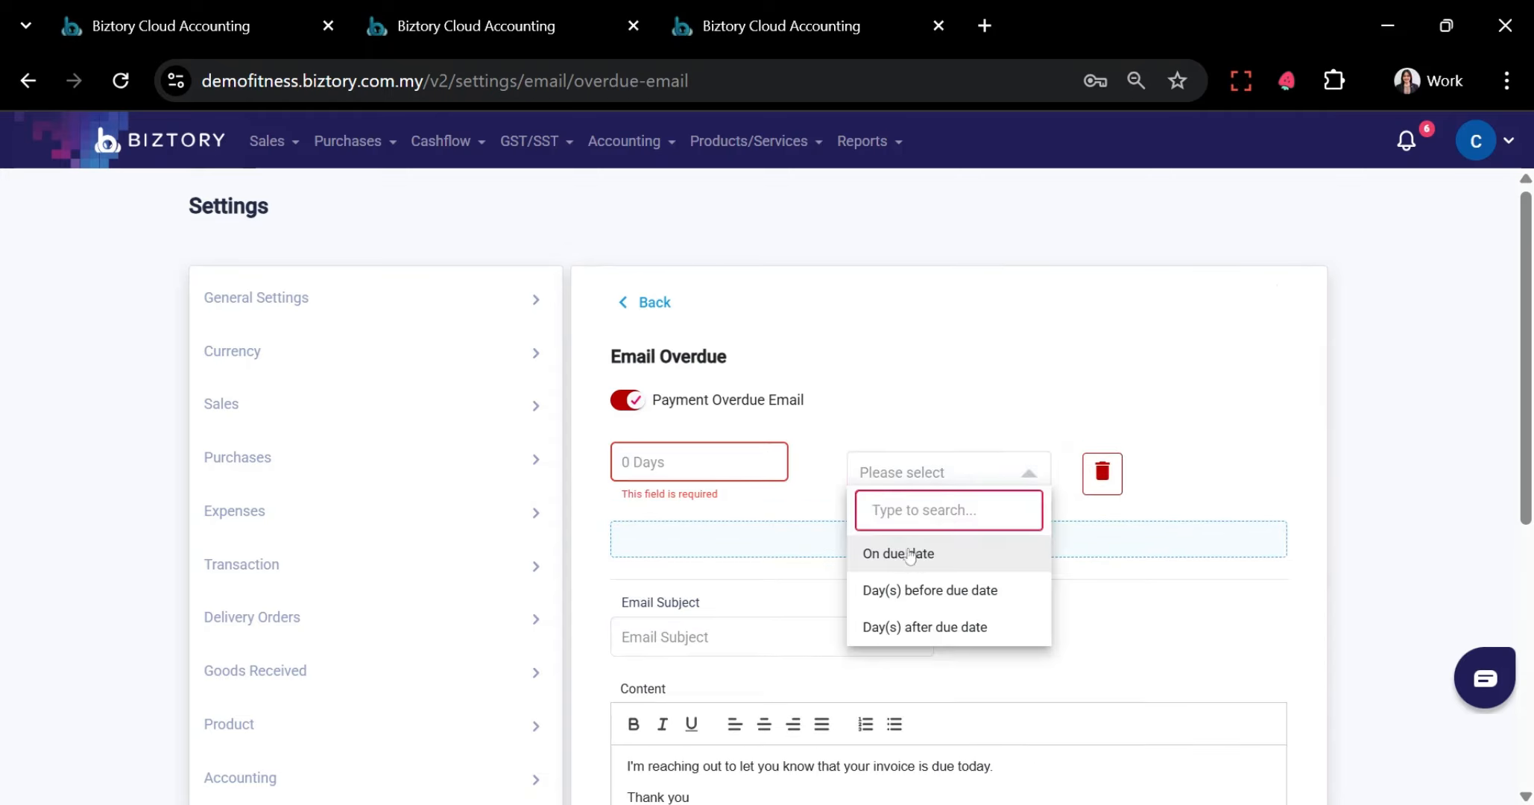
pyautogui.click(916, 343)
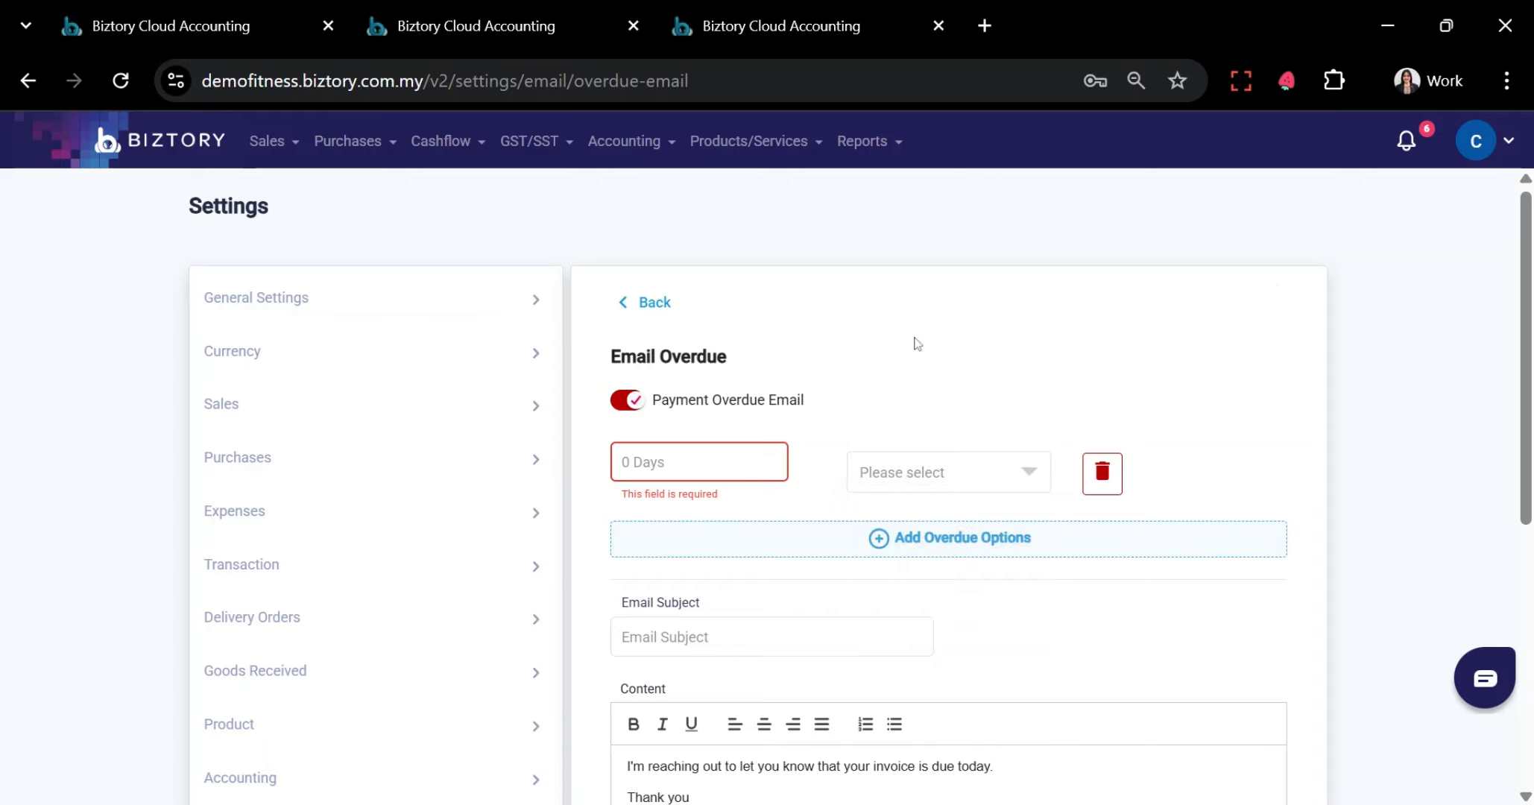
pyautogui.scroll(-3, 917, 342)
pyautogui.scroll(-2, 916, 343)
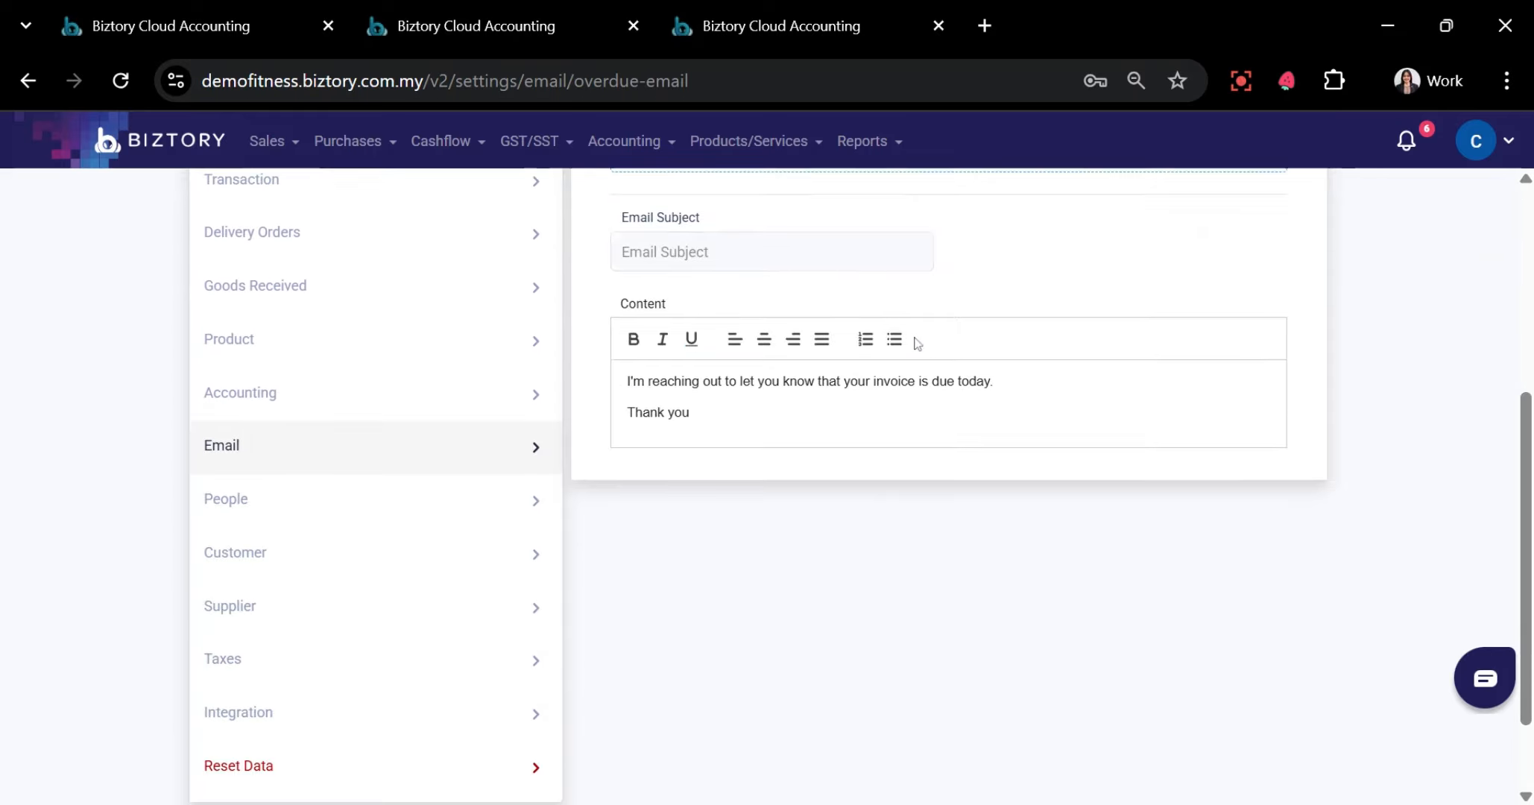
# Open the People settings, return to the Email settings and look through the remaining settings categories
pyautogui.click(519, 504)
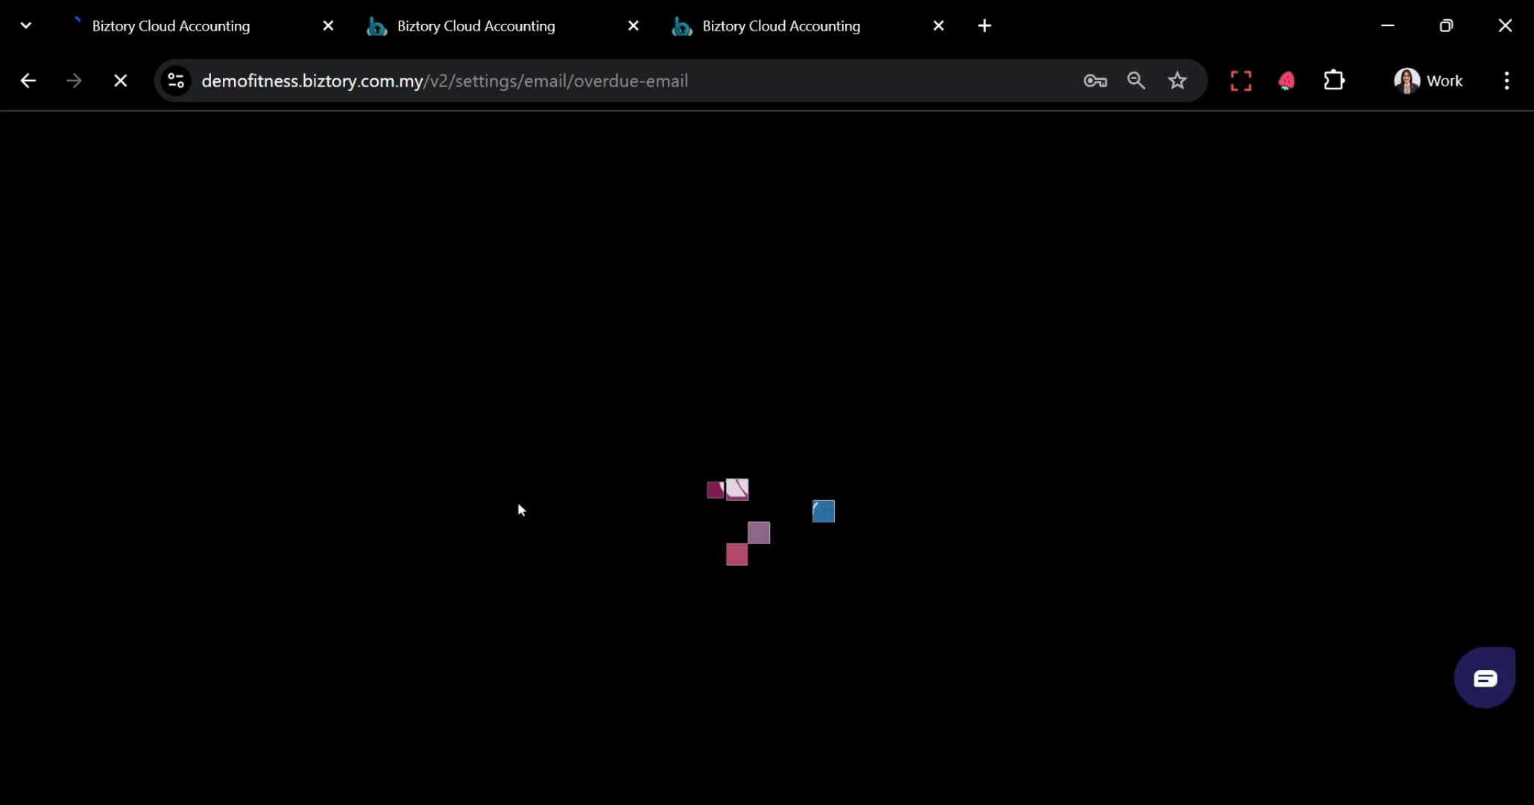
pyautogui.click(28, 81)
pyautogui.scroll(-2, 313, 582)
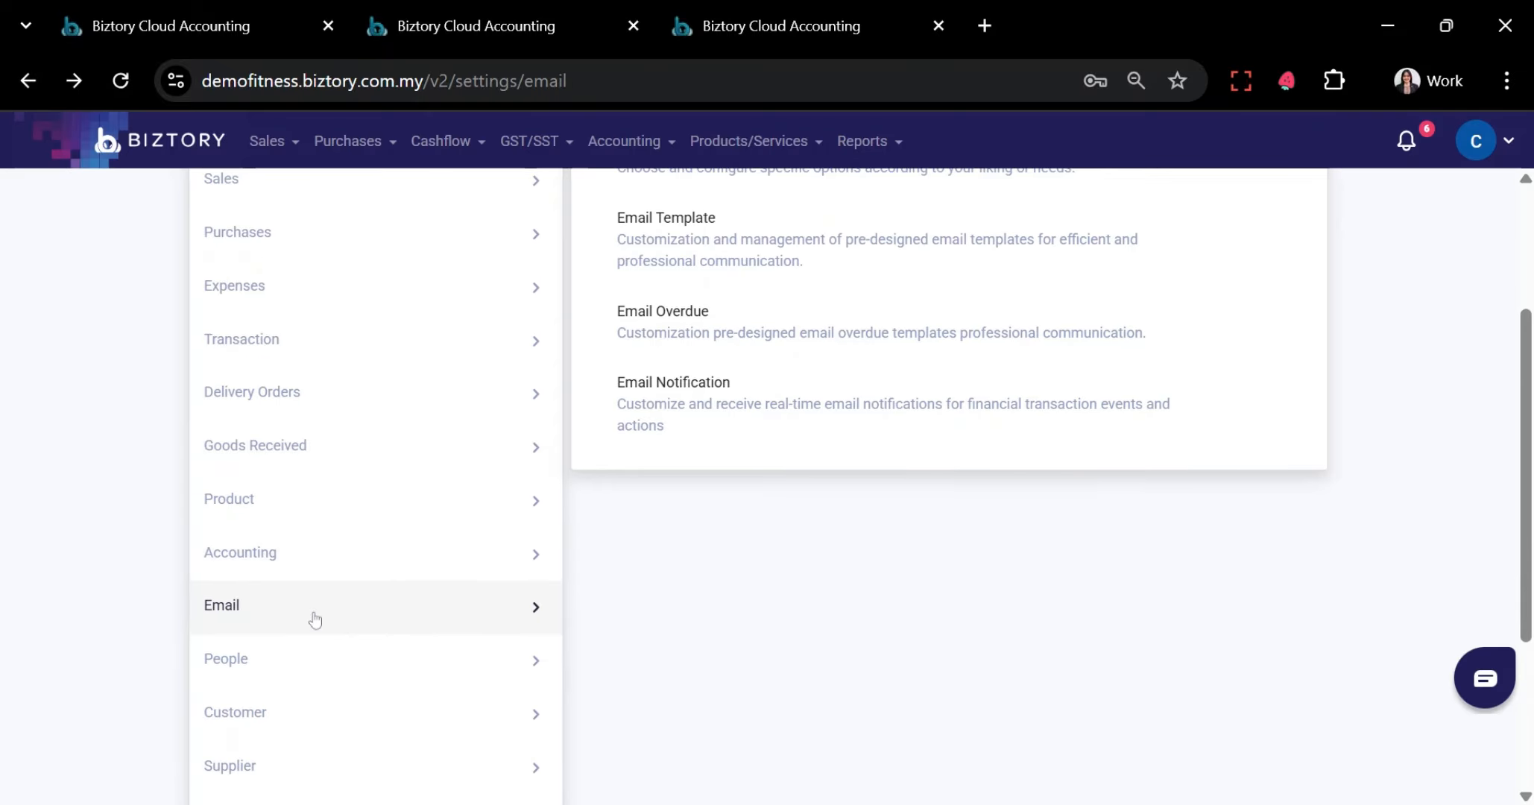
pyautogui.scroll(-2, 247, 633)
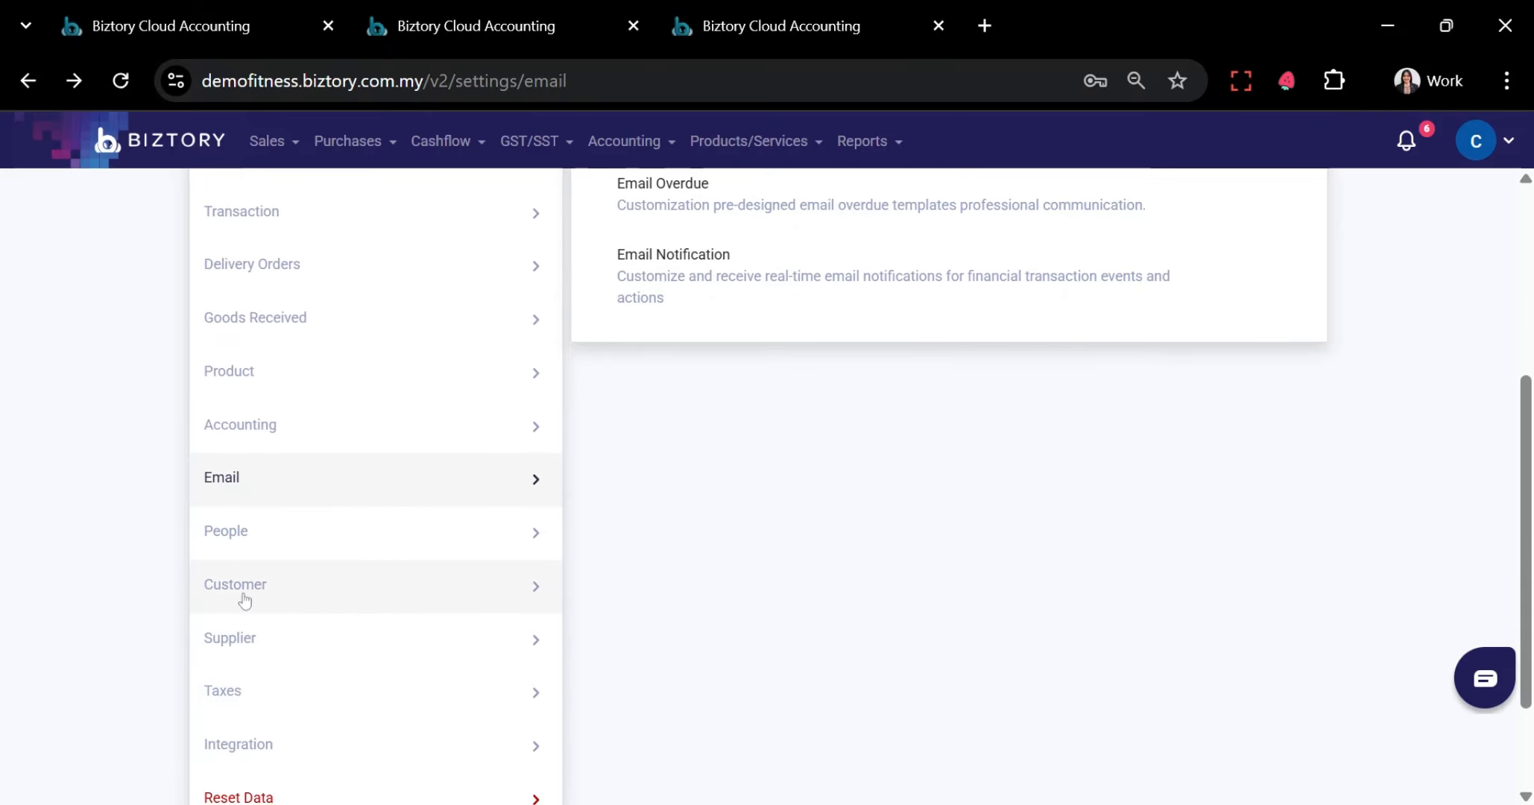
pyautogui.scroll(-2, 253, 641)
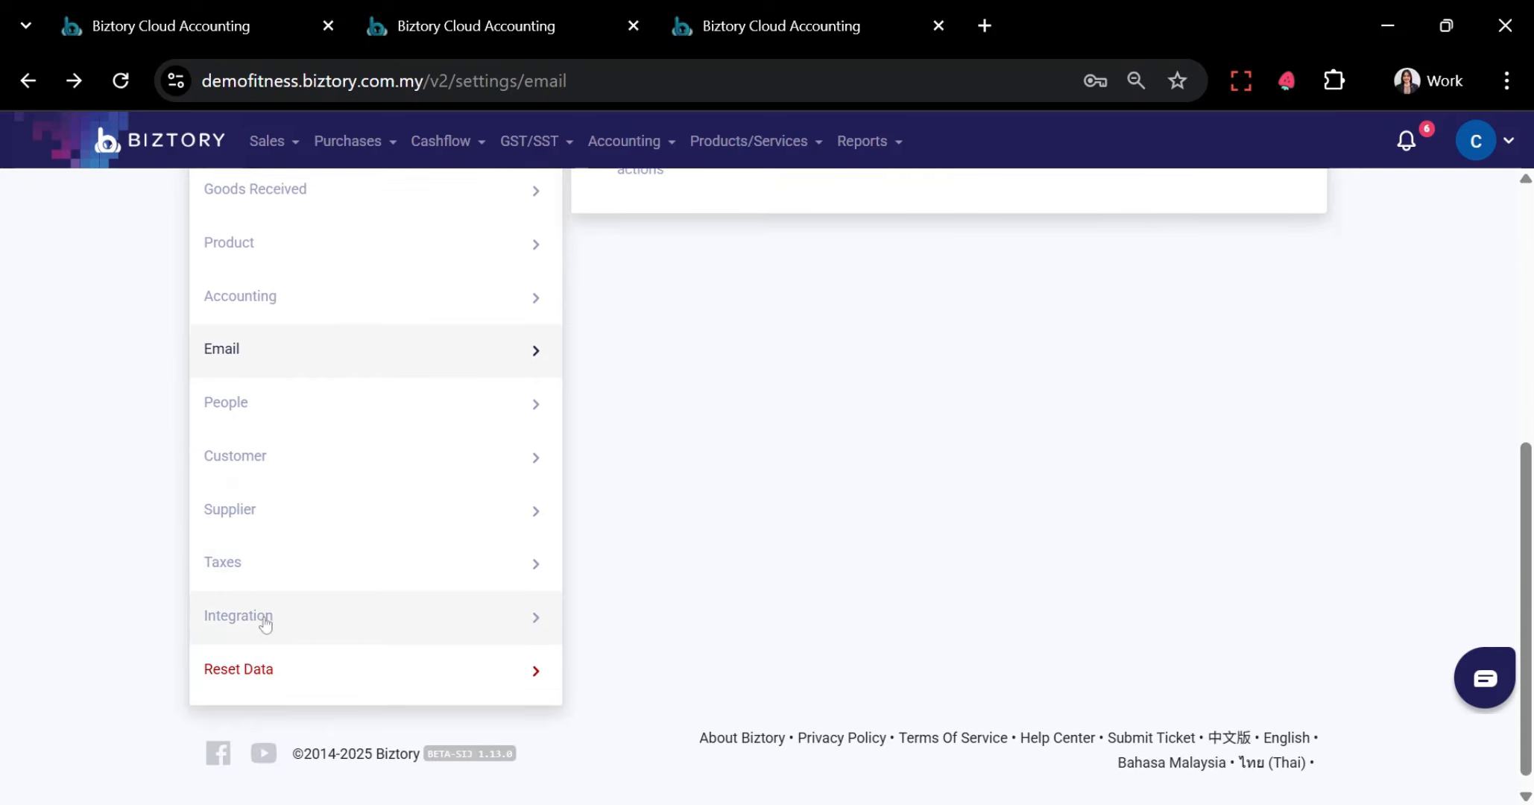
# View the E-Invoice Platforms page under E-Invoice Integrations in the Integration settings
pyautogui.click(265, 624)
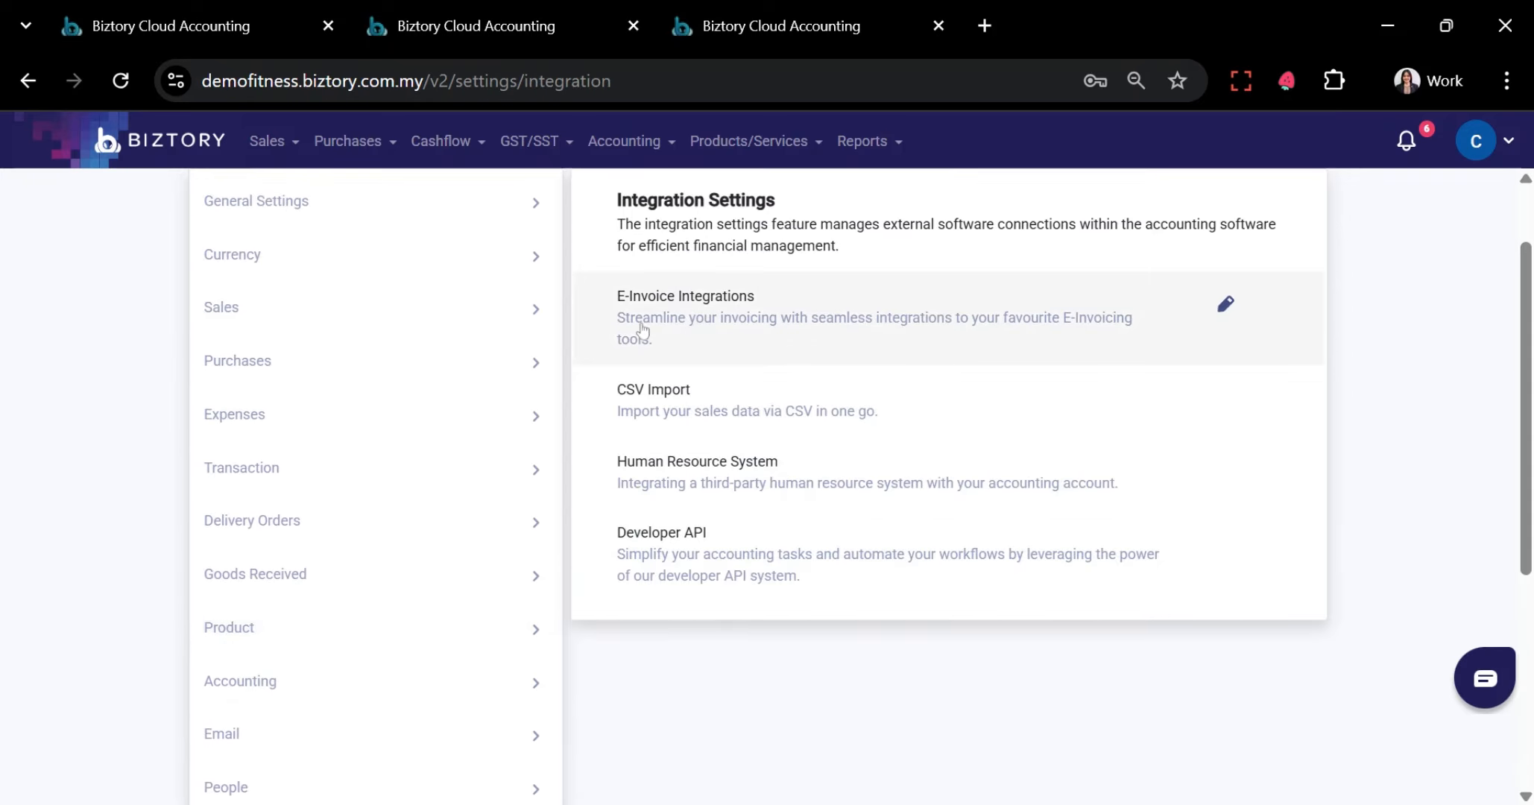
pyautogui.click(702, 322)
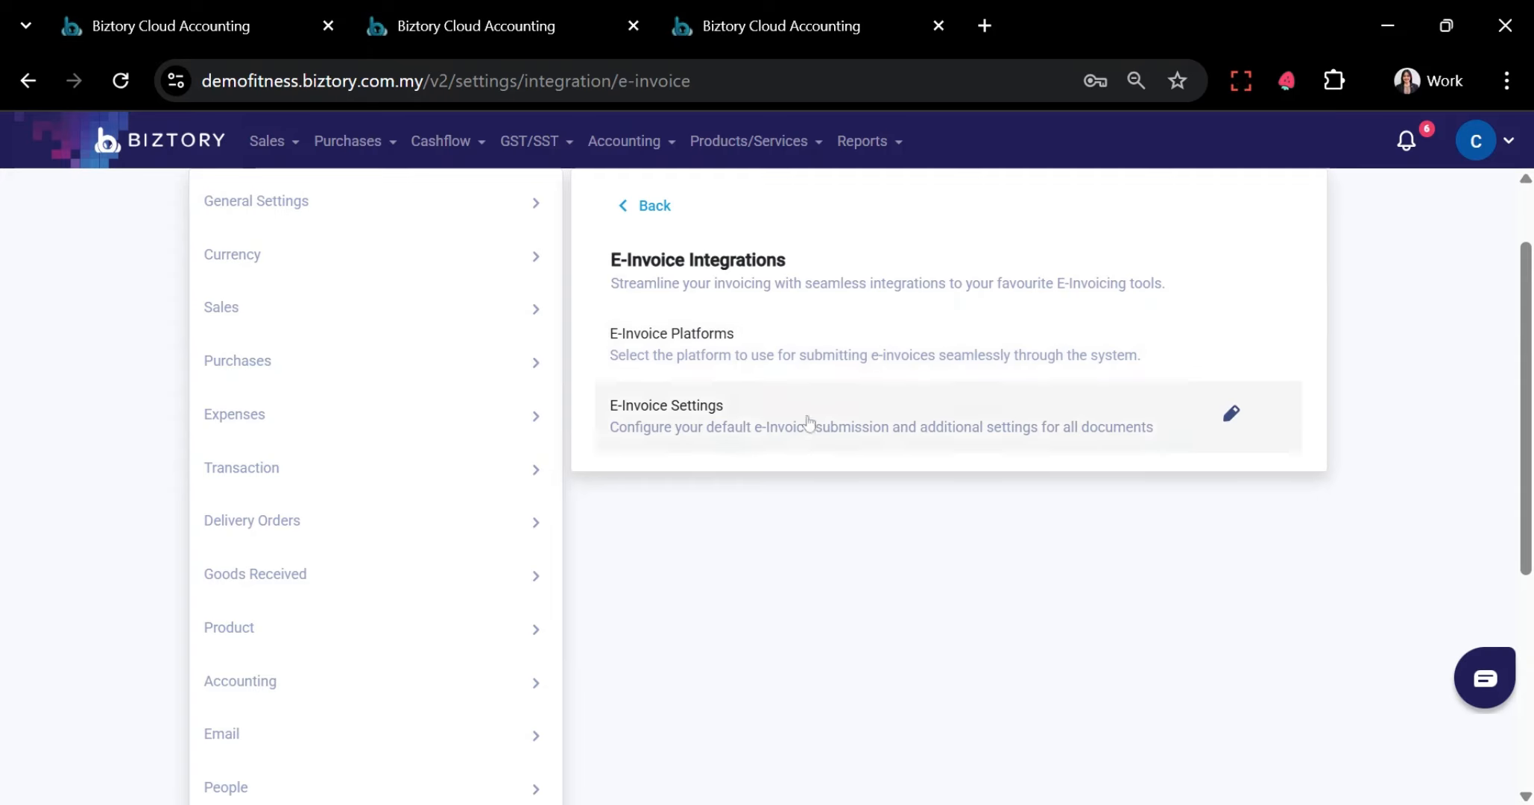
pyautogui.click(775, 350)
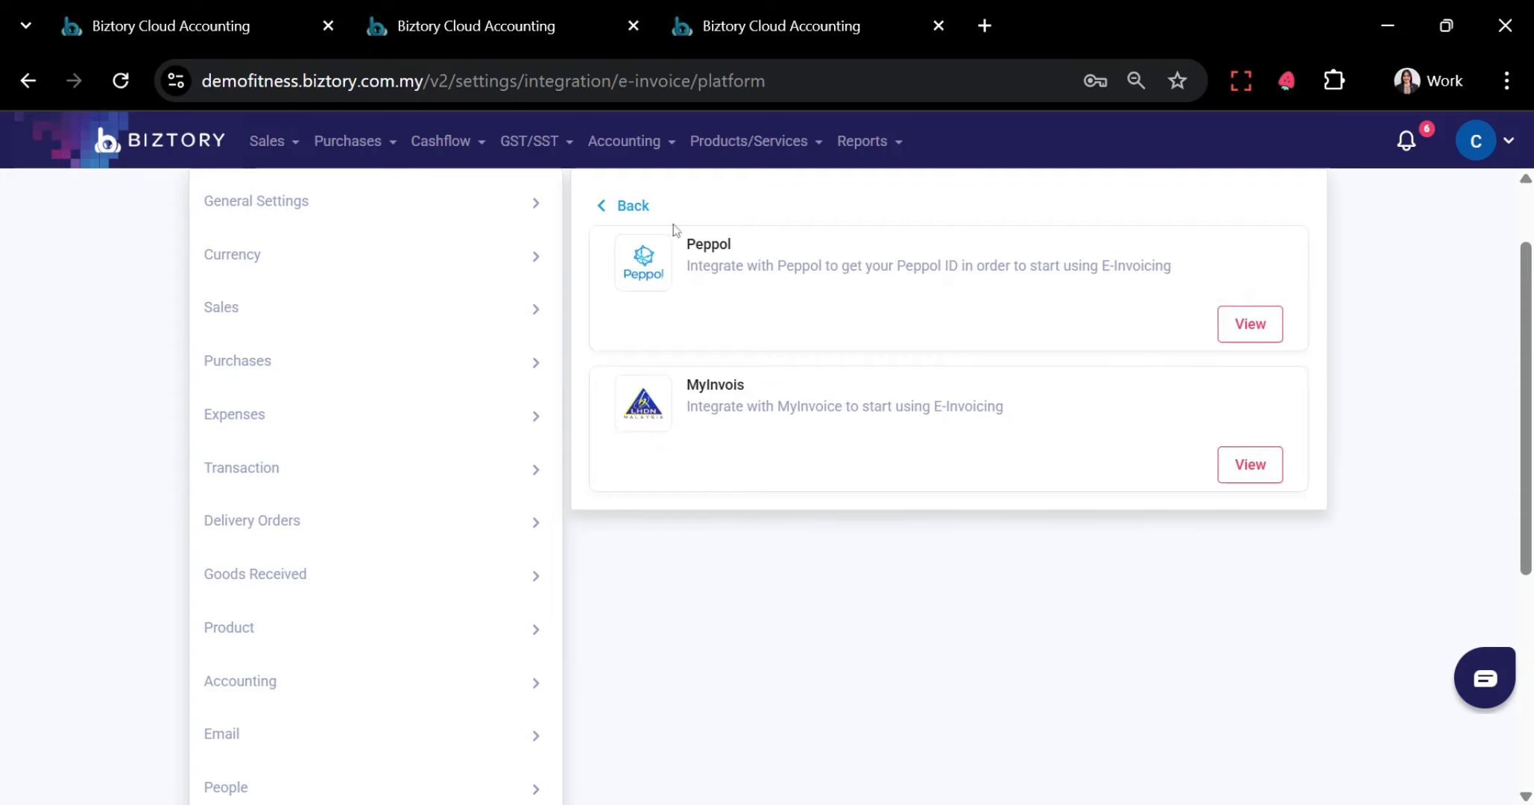
pyautogui.click(633, 205)
# View the document types under E-Invoice Settings and return to the Integration settings overview
pyautogui.click(757, 418)
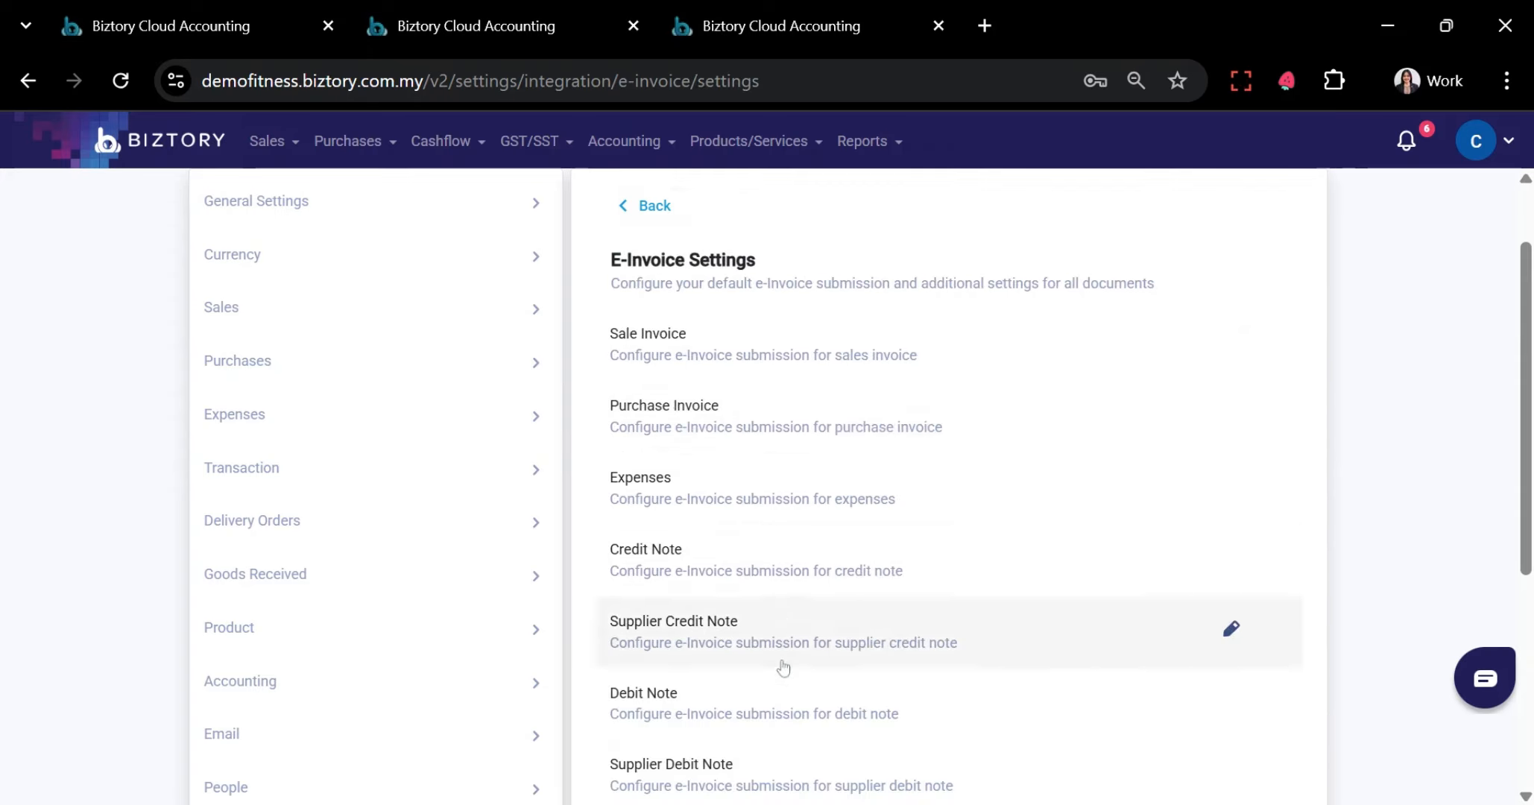
pyautogui.scroll(-5, 758, 556)
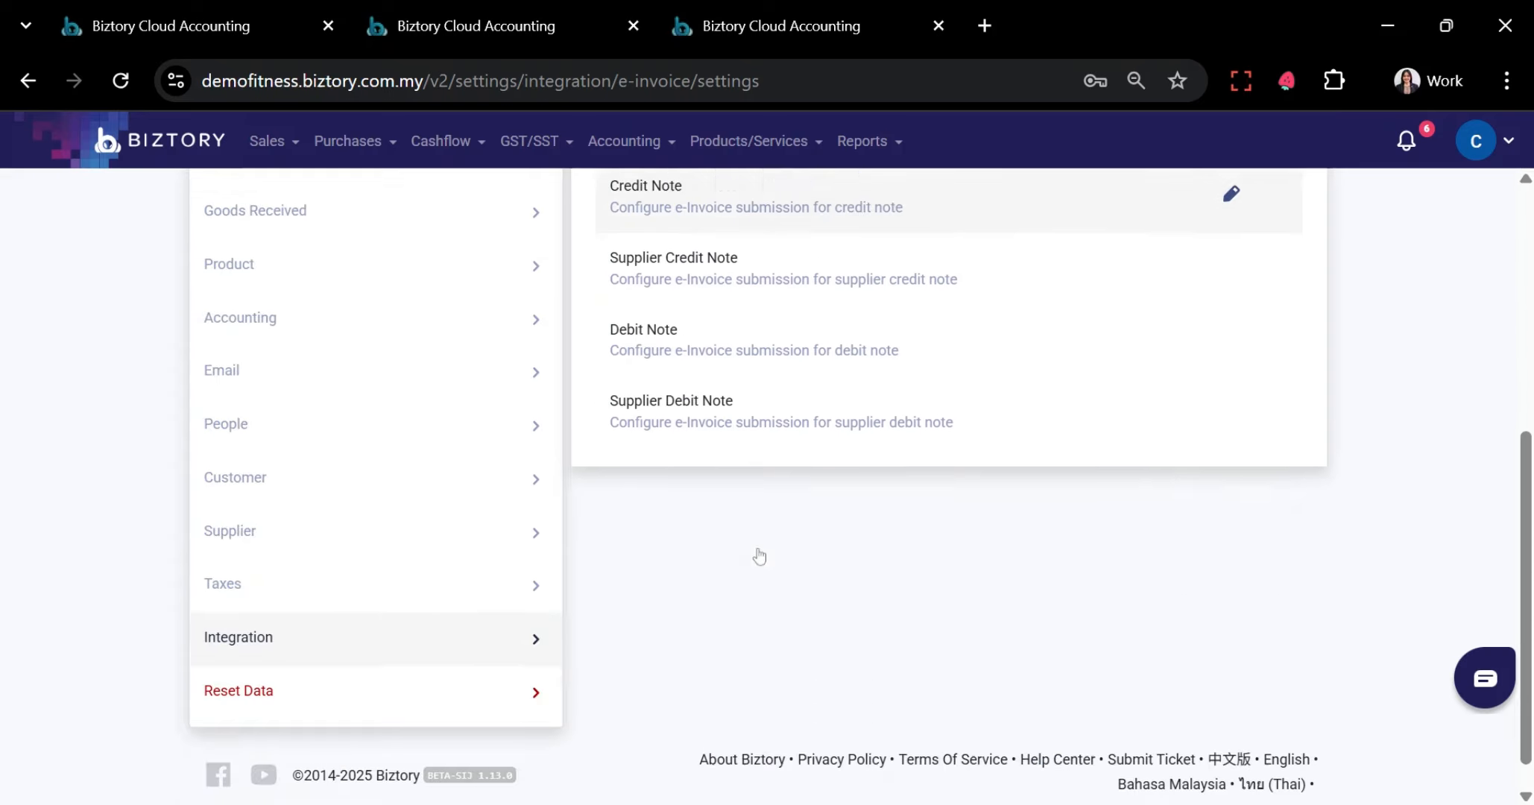
pyautogui.scroll(6, 765, 622)
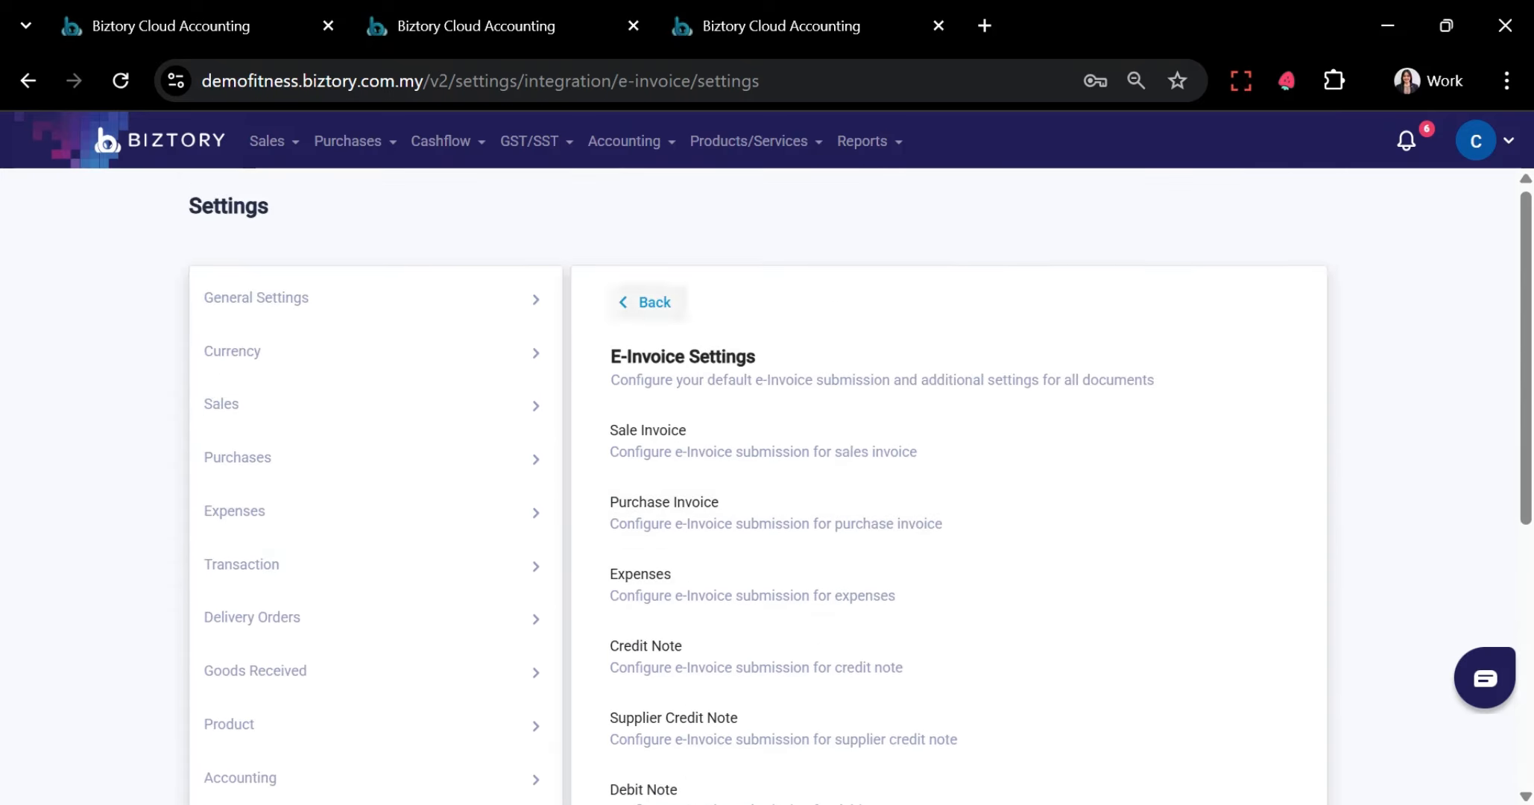
pyautogui.click(642, 307)
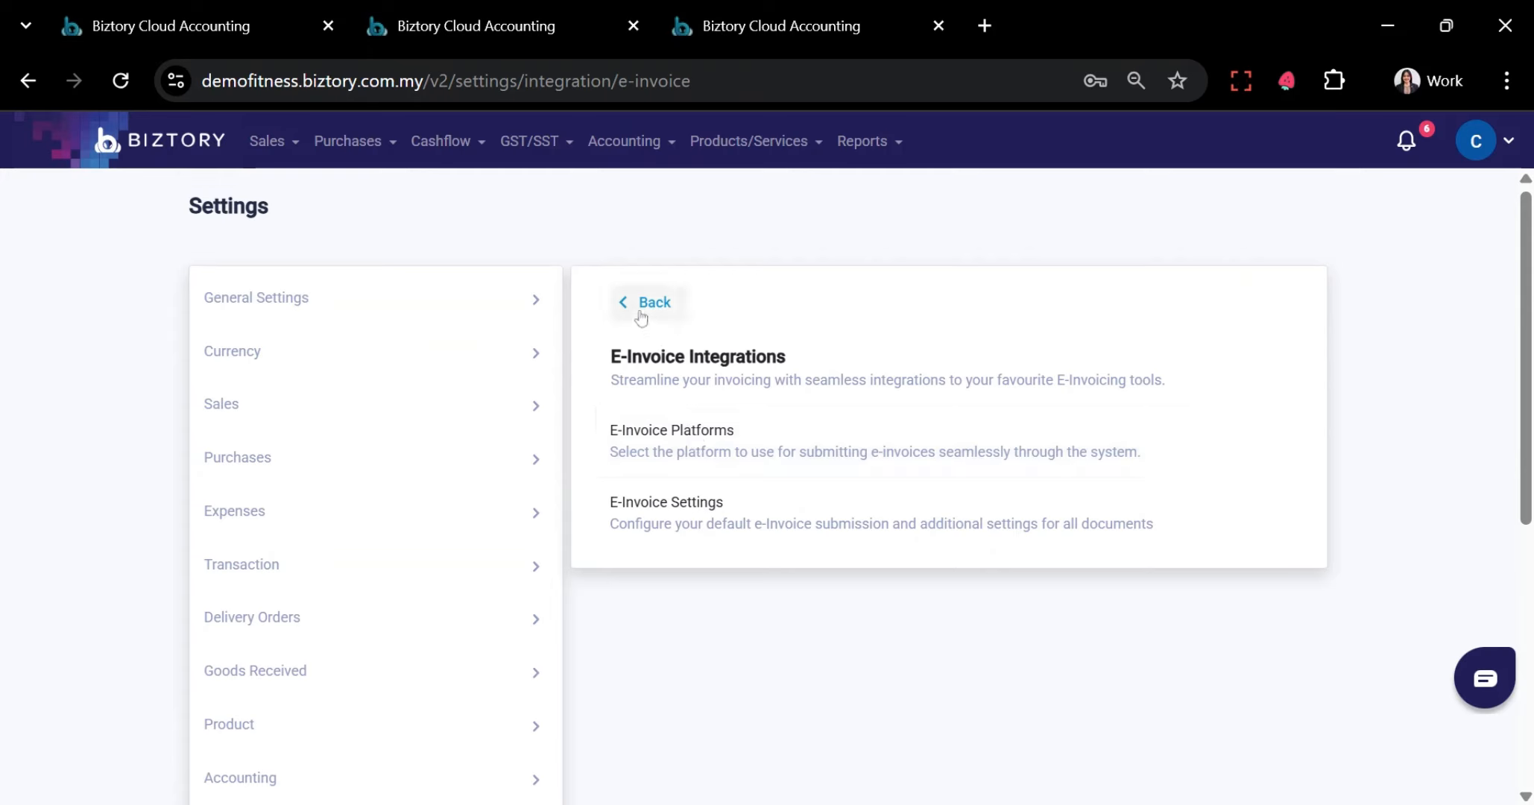
pyautogui.click(641, 312)
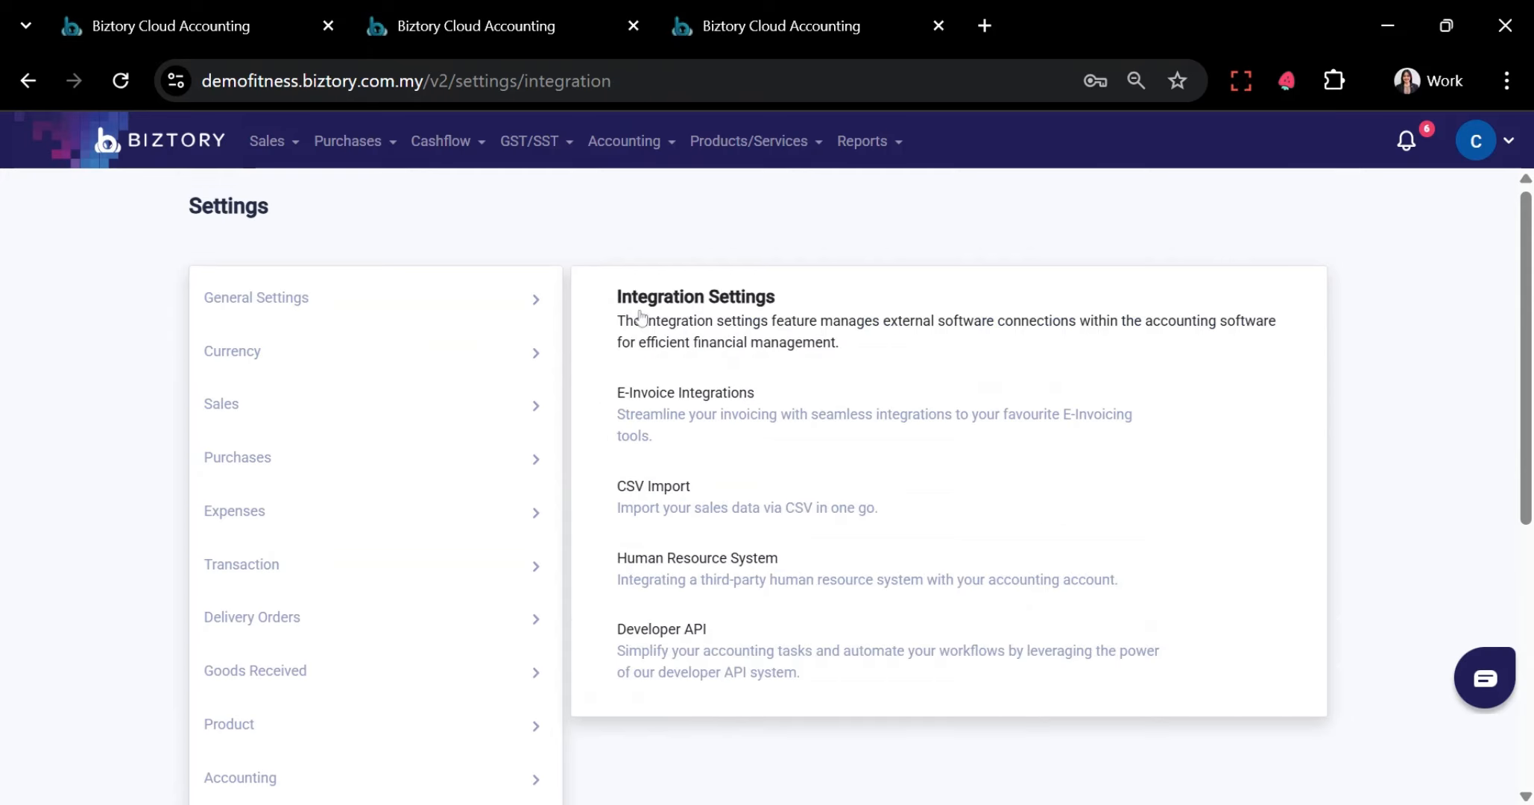
# View the CSV Import options for sales, purchases and products, including the sample CSV download for products, and return to Integration Settings
pyautogui.click(693, 498)
pyautogui.click(854, 433)
pyautogui.click(729, 434)
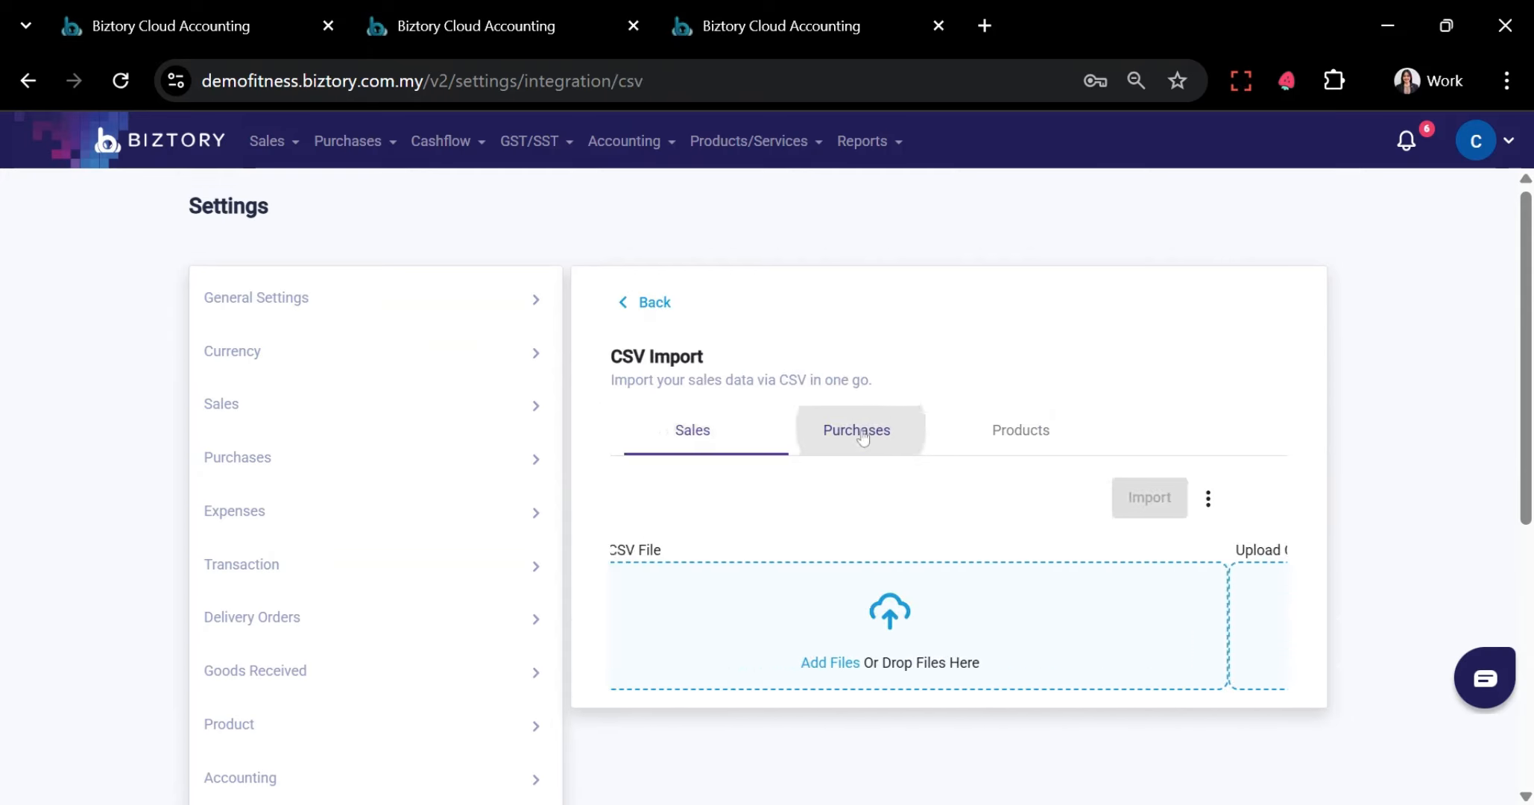
pyautogui.click(861, 434)
pyautogui.click(1021, 433)
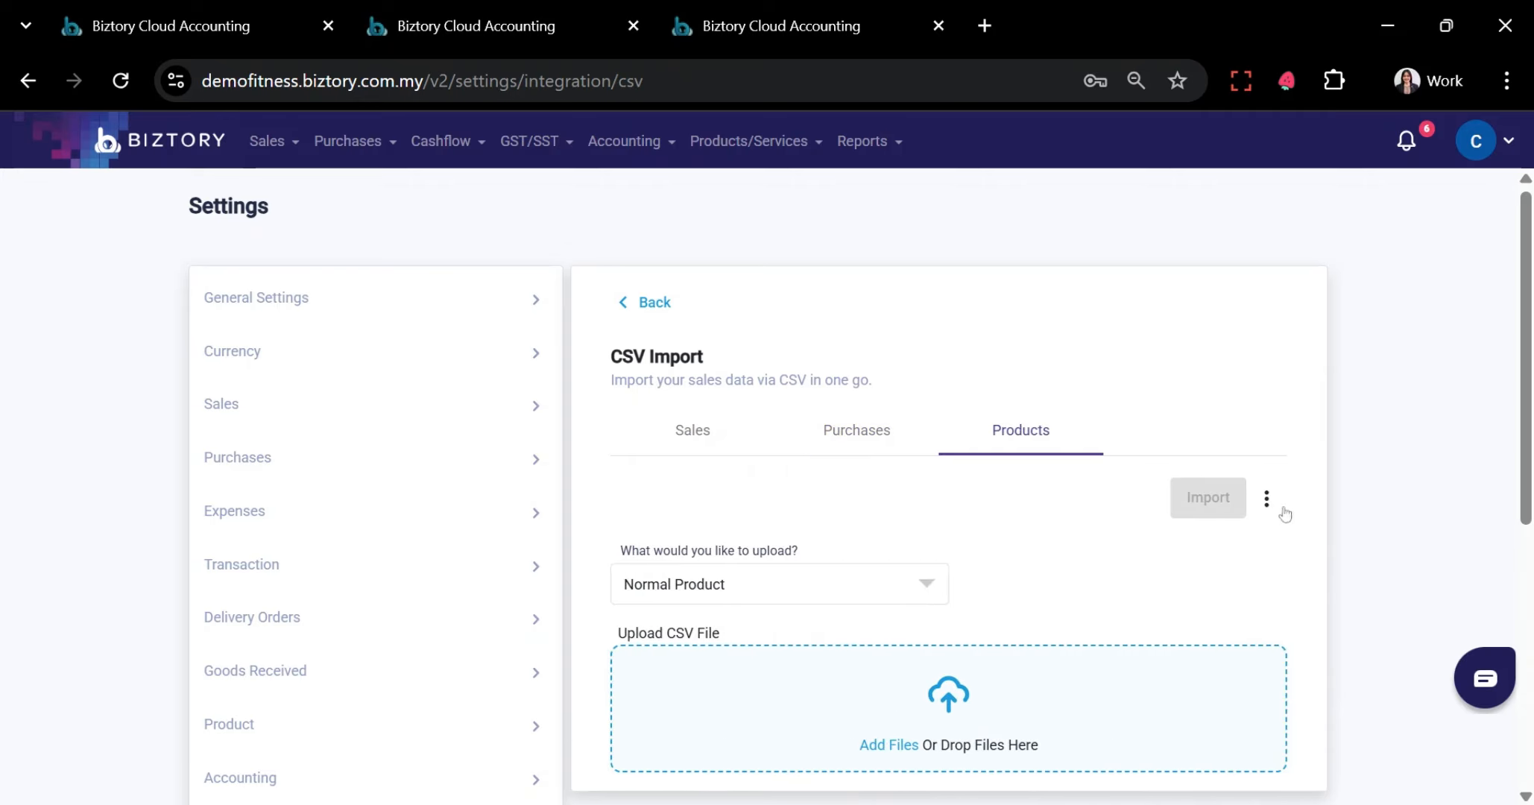
pyautogui.click(1282, 511)
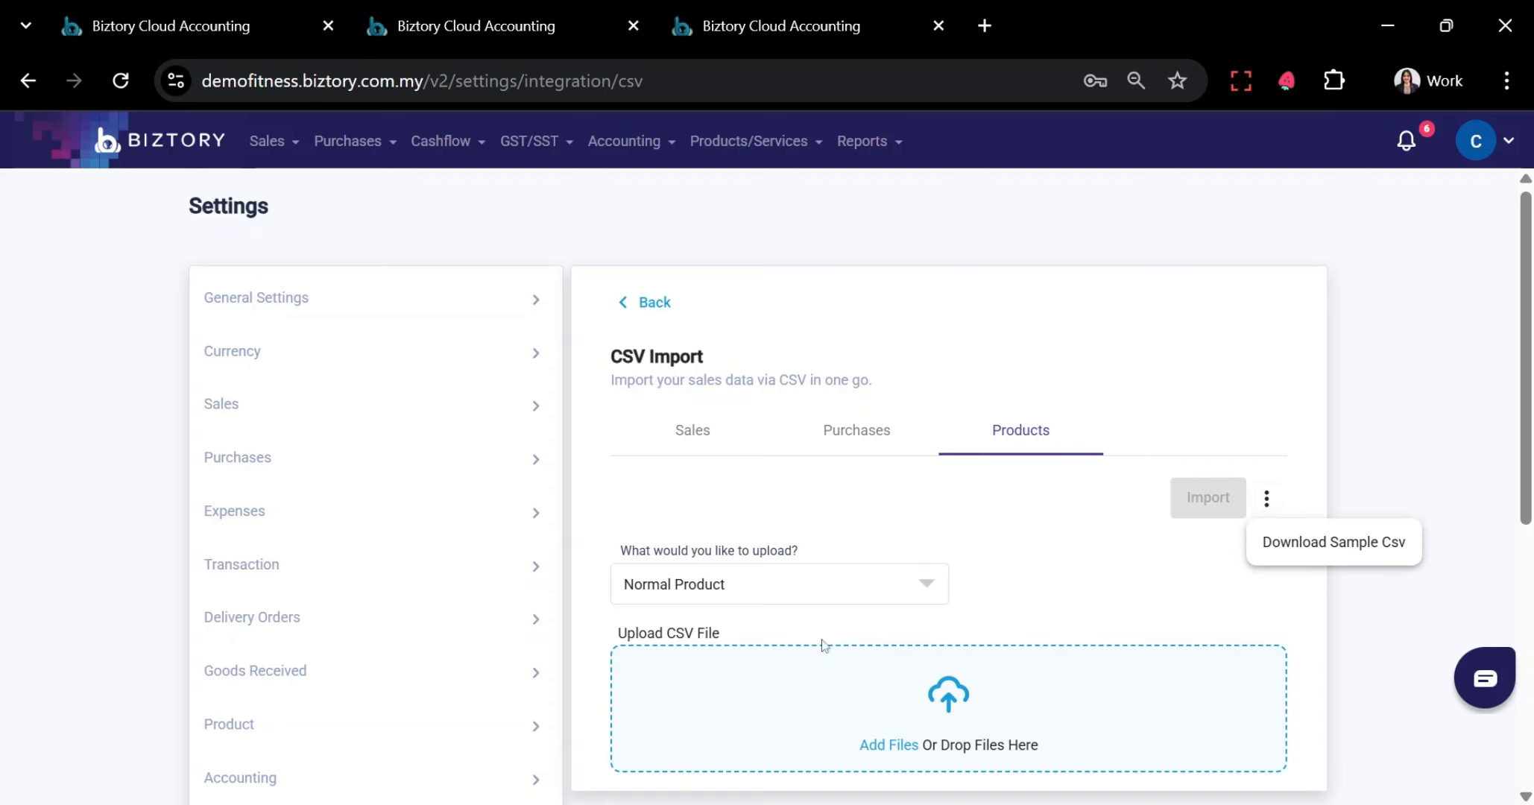
pyautogui.click(626, 303)
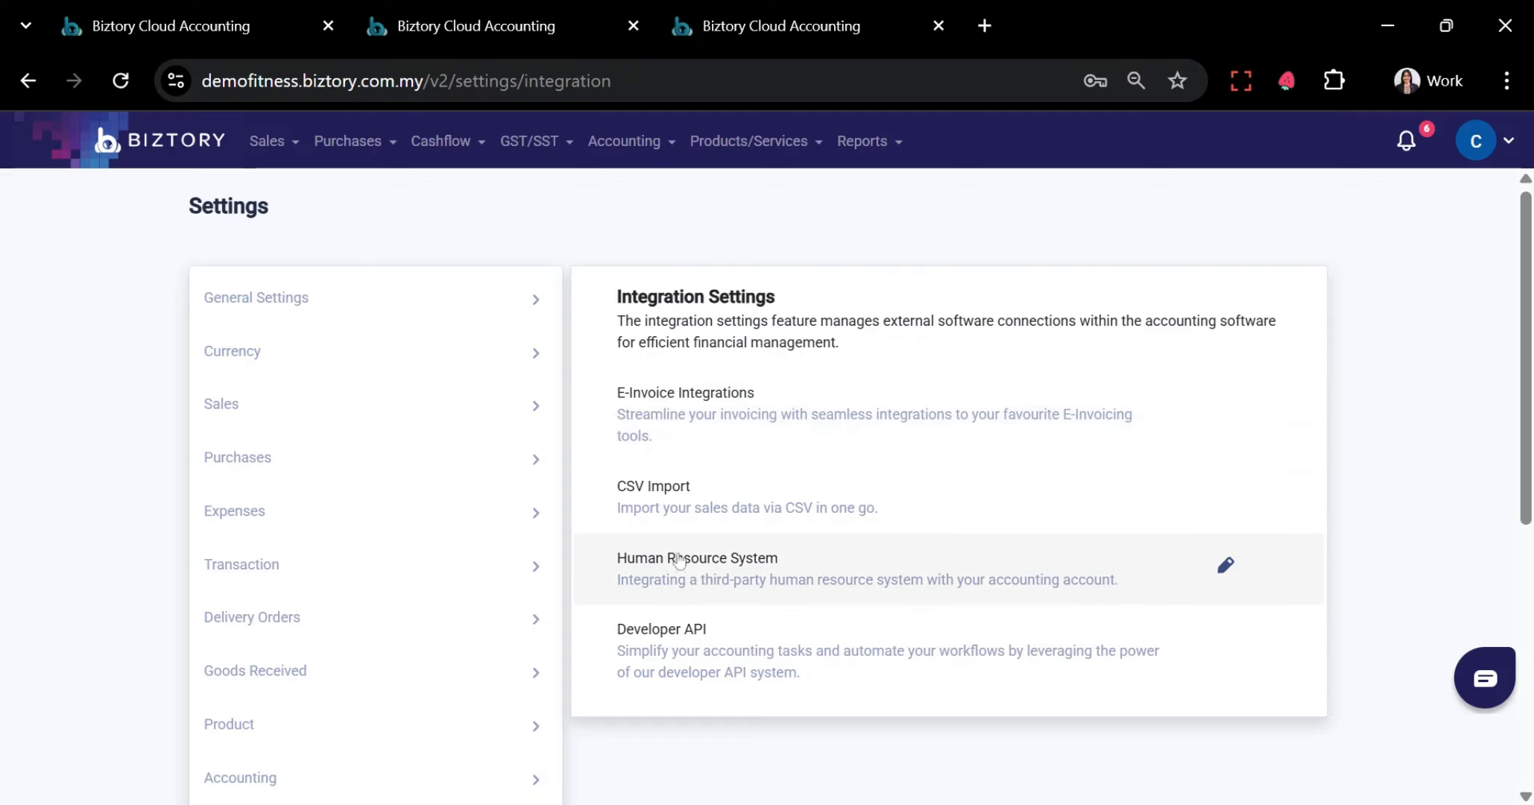
# Open the Human Resource System integration, return to the Integration settings and look over the page
pyautogui.click(808, 576)
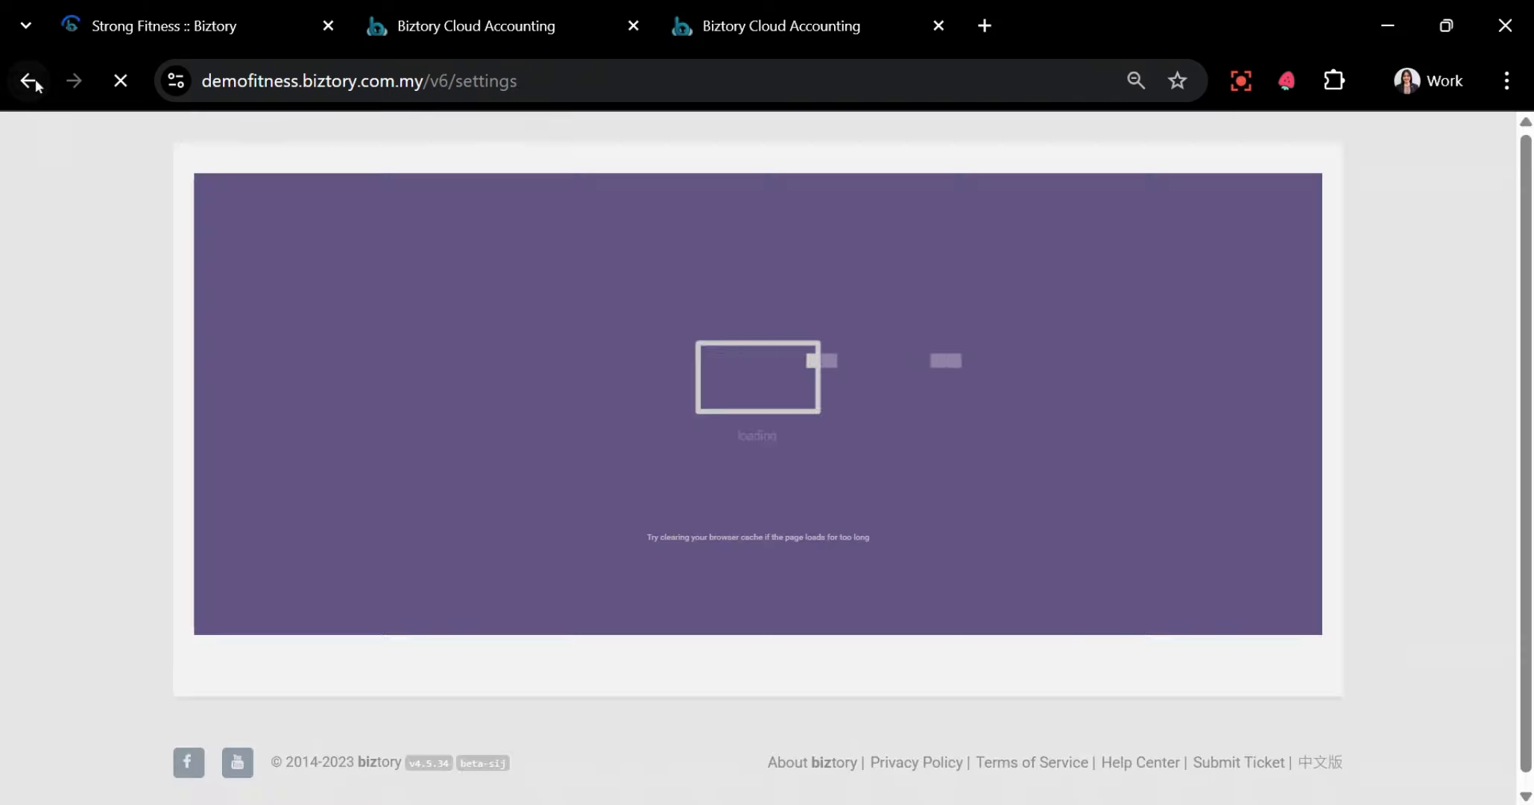
pyautogui.click(30, 81)
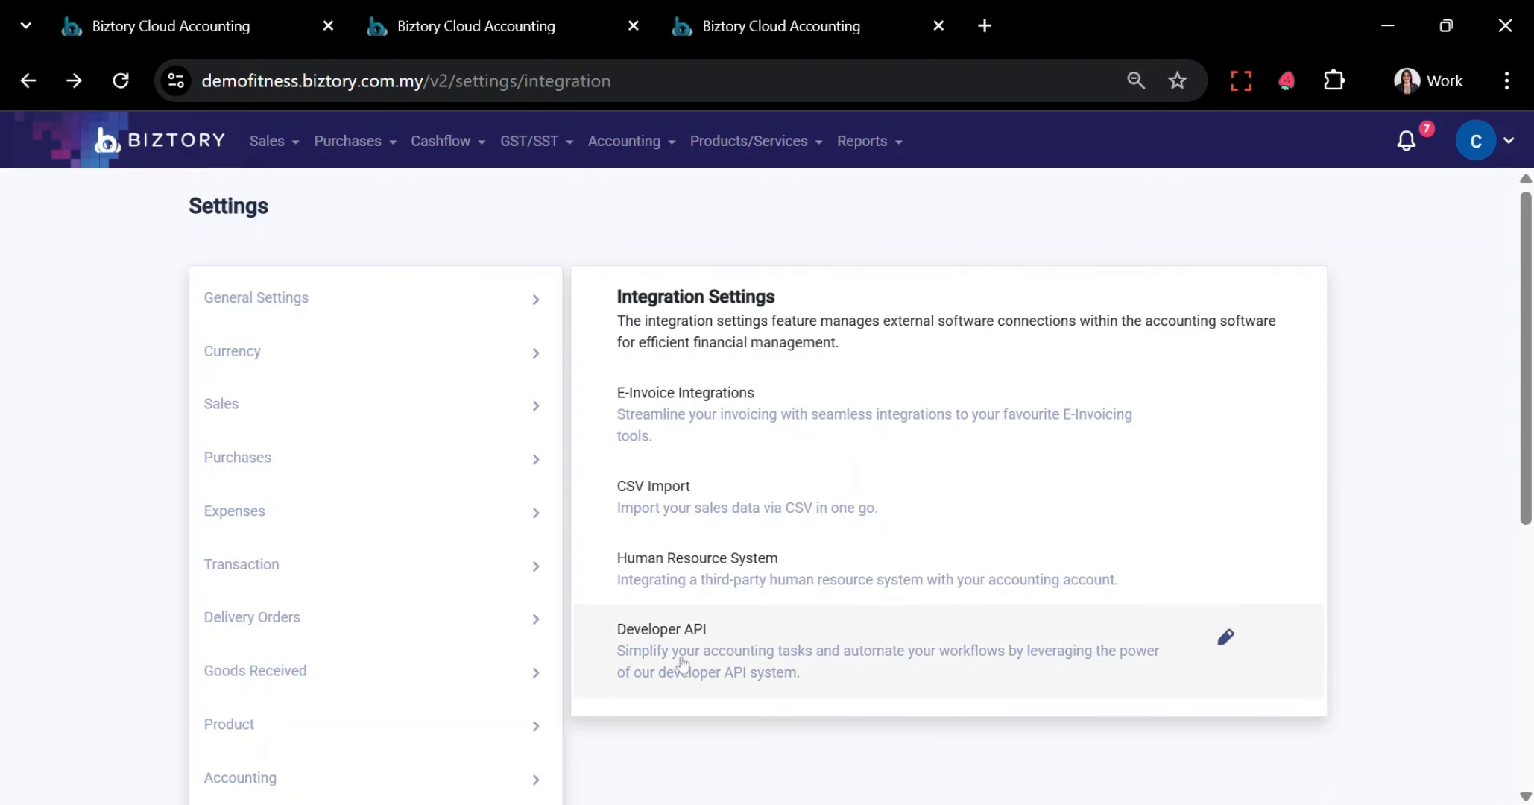
pyautogui.scroll(-6, 746, 623)
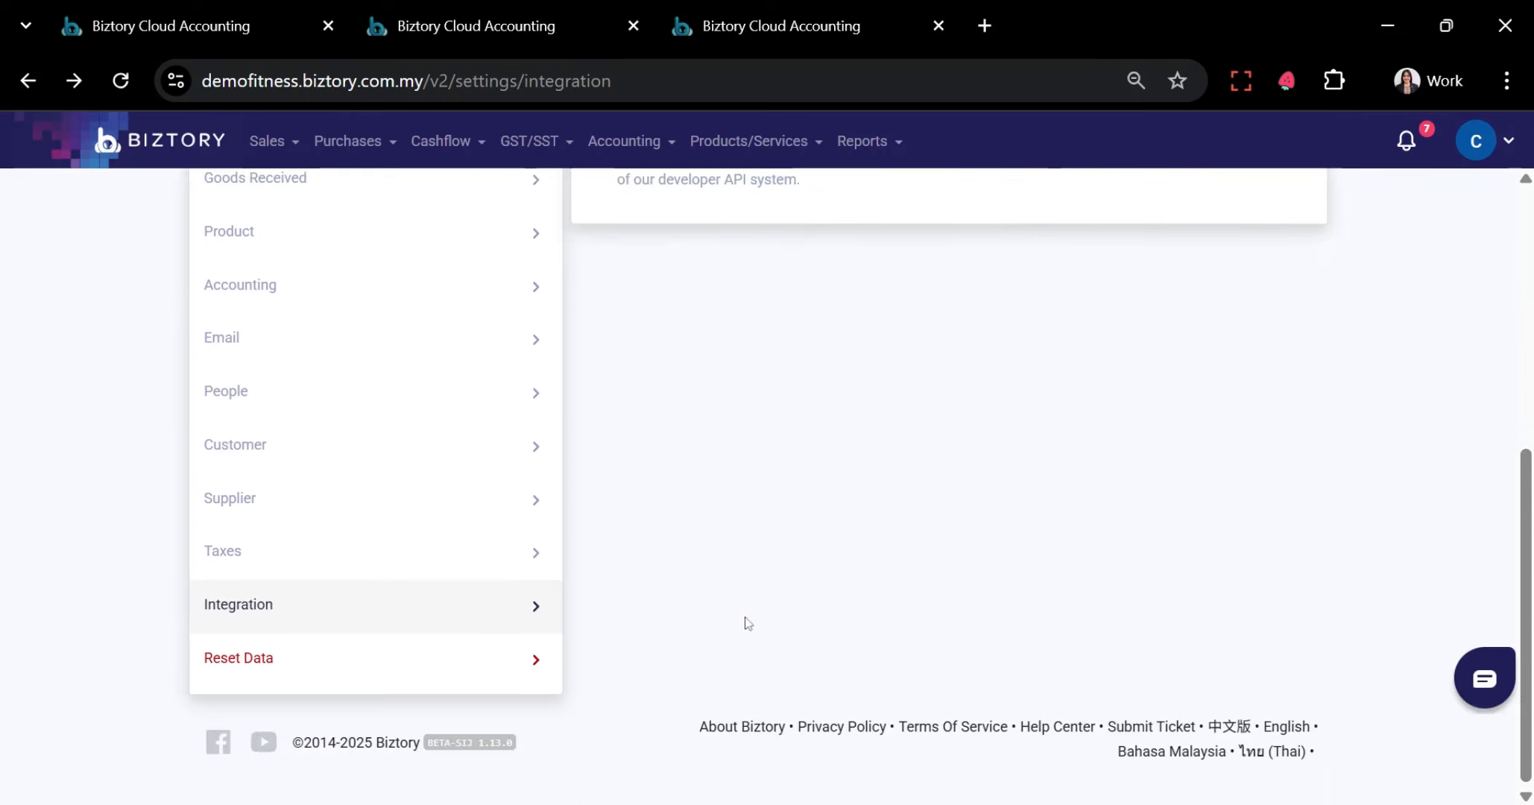
pyautogui.scroll(6, 746, 623)
# Open the Reset Data page from the settings categories and return to the Integration settings
pyautogui.scroll(-6, 318, 513)
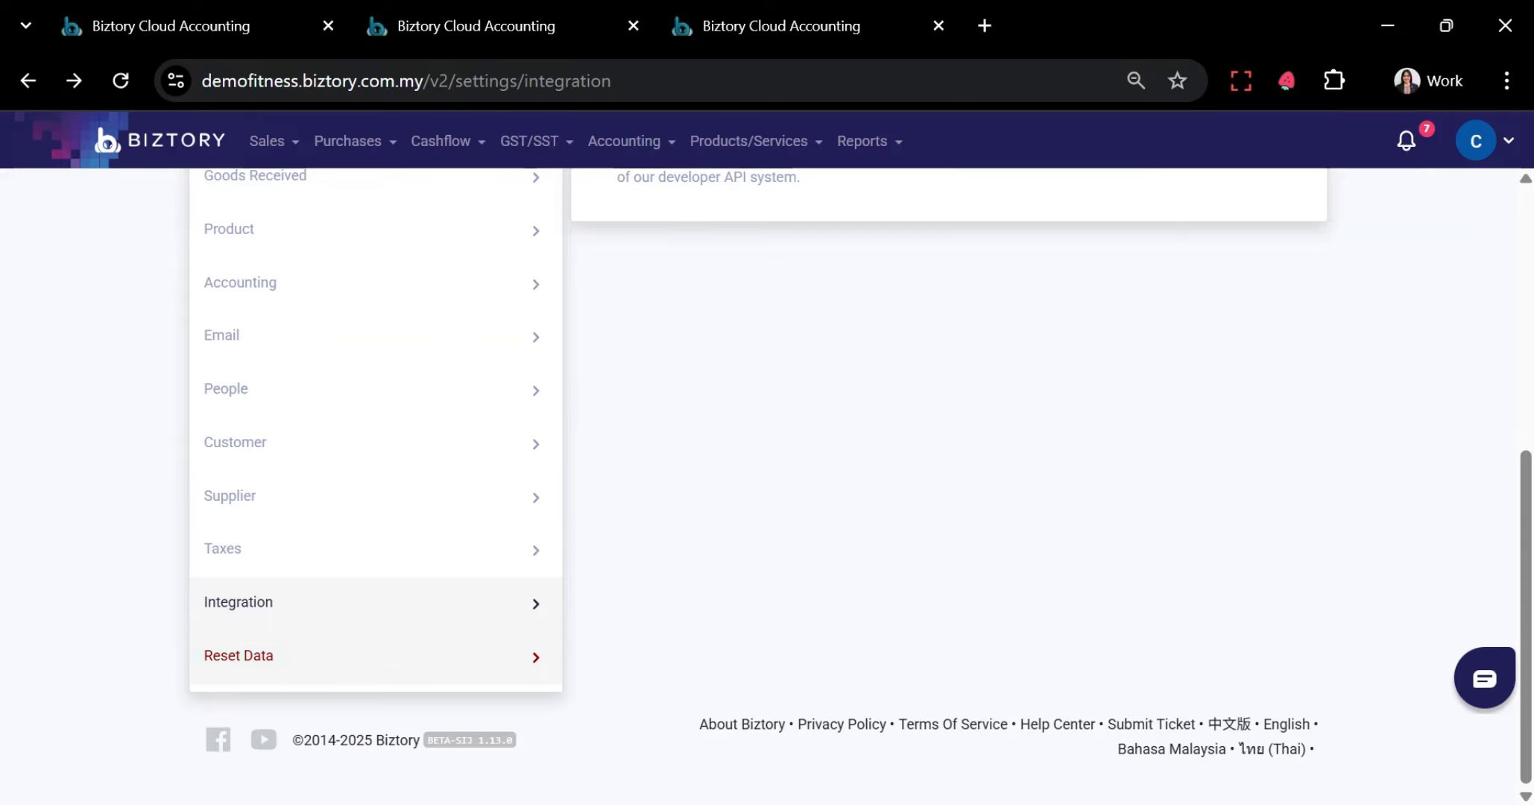
pyautogui.click(535, 656)
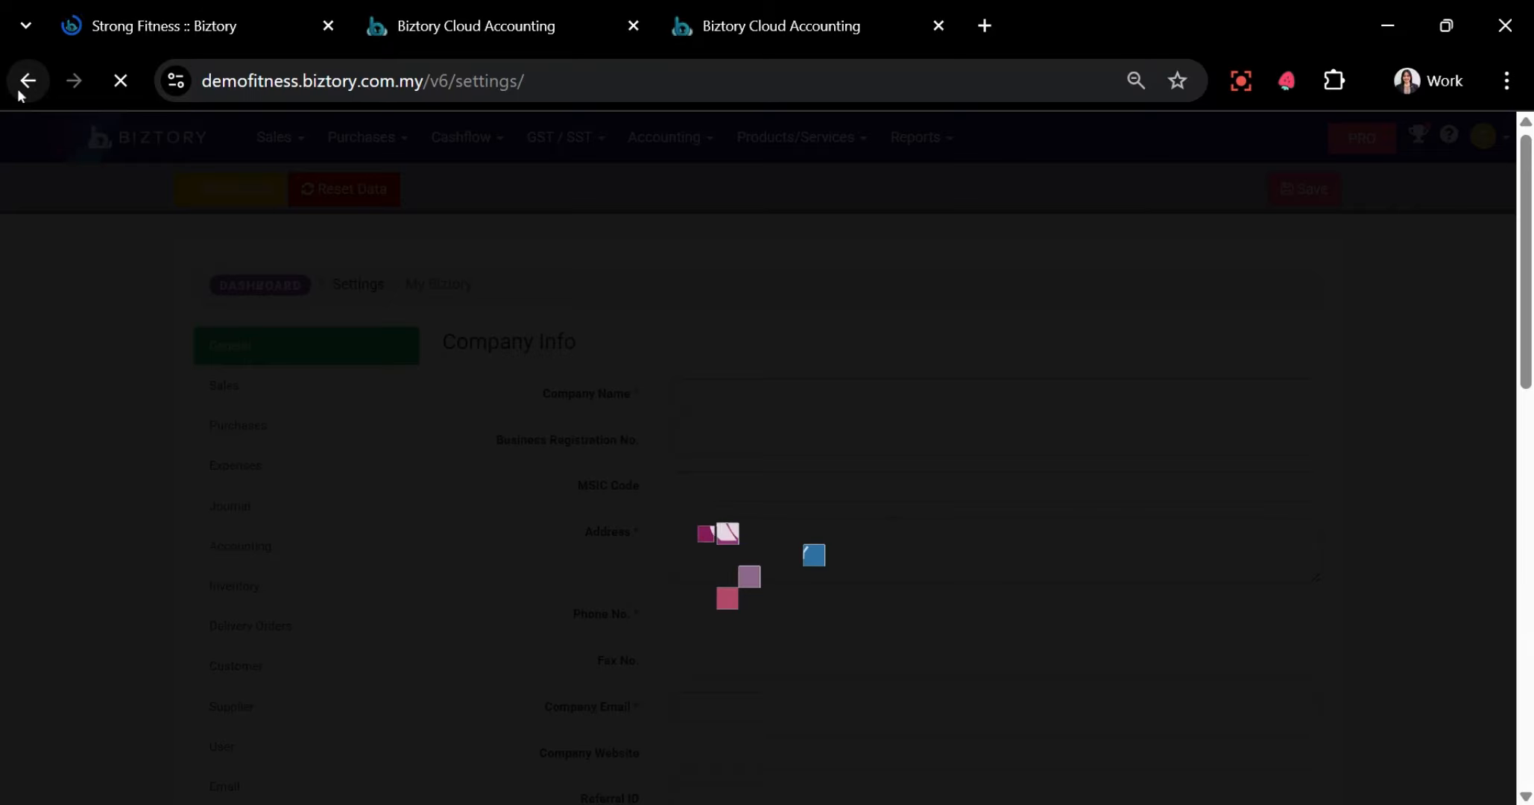
pyautogui.click(28, 81)
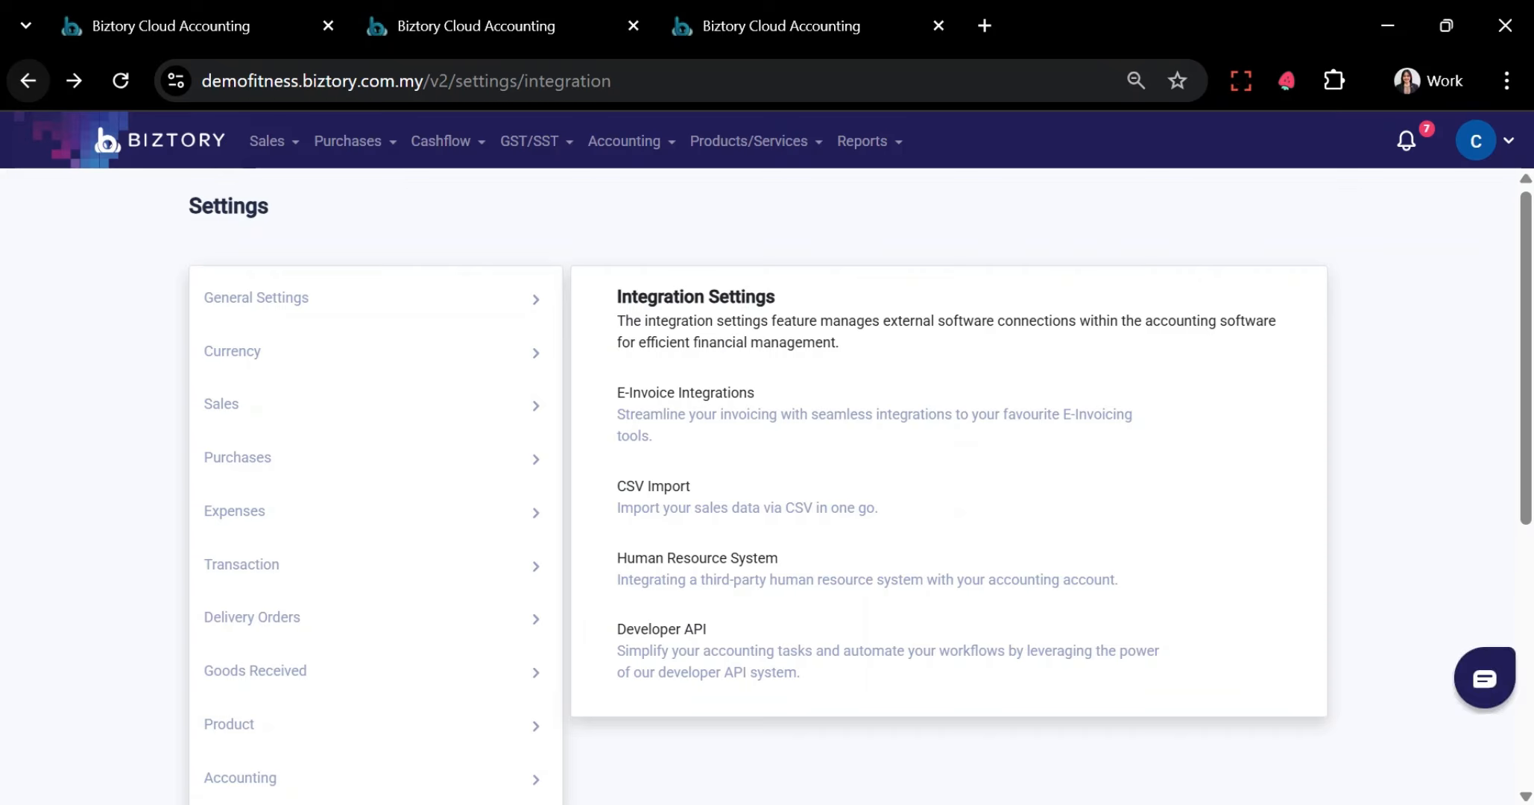
# Look over the Need Help panel's chat and tutorial options from the dashboard and close it
pyautogui.scroll(-6, 380, 527)
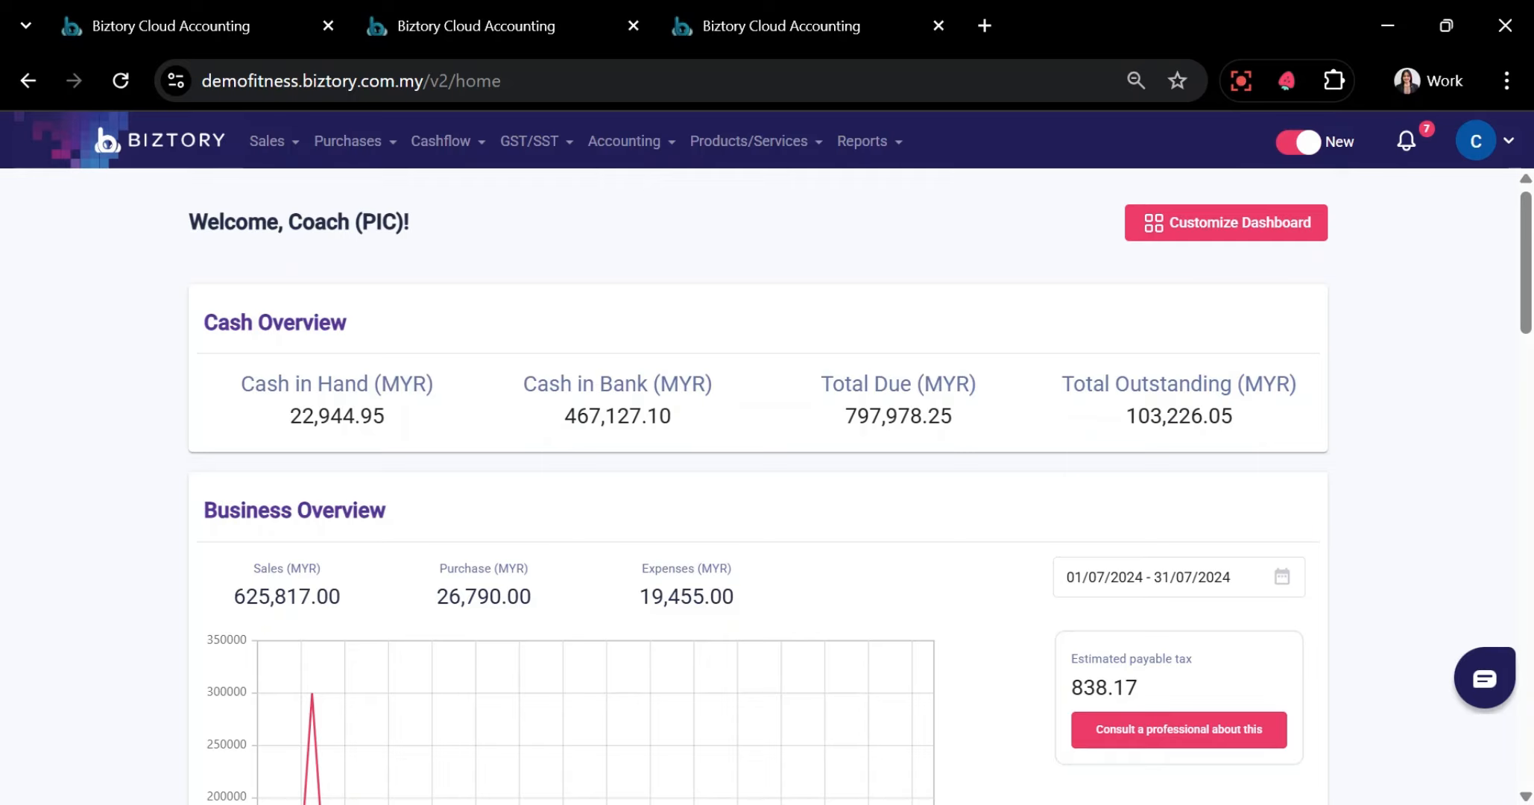
pyautogui.click(1484, 676)
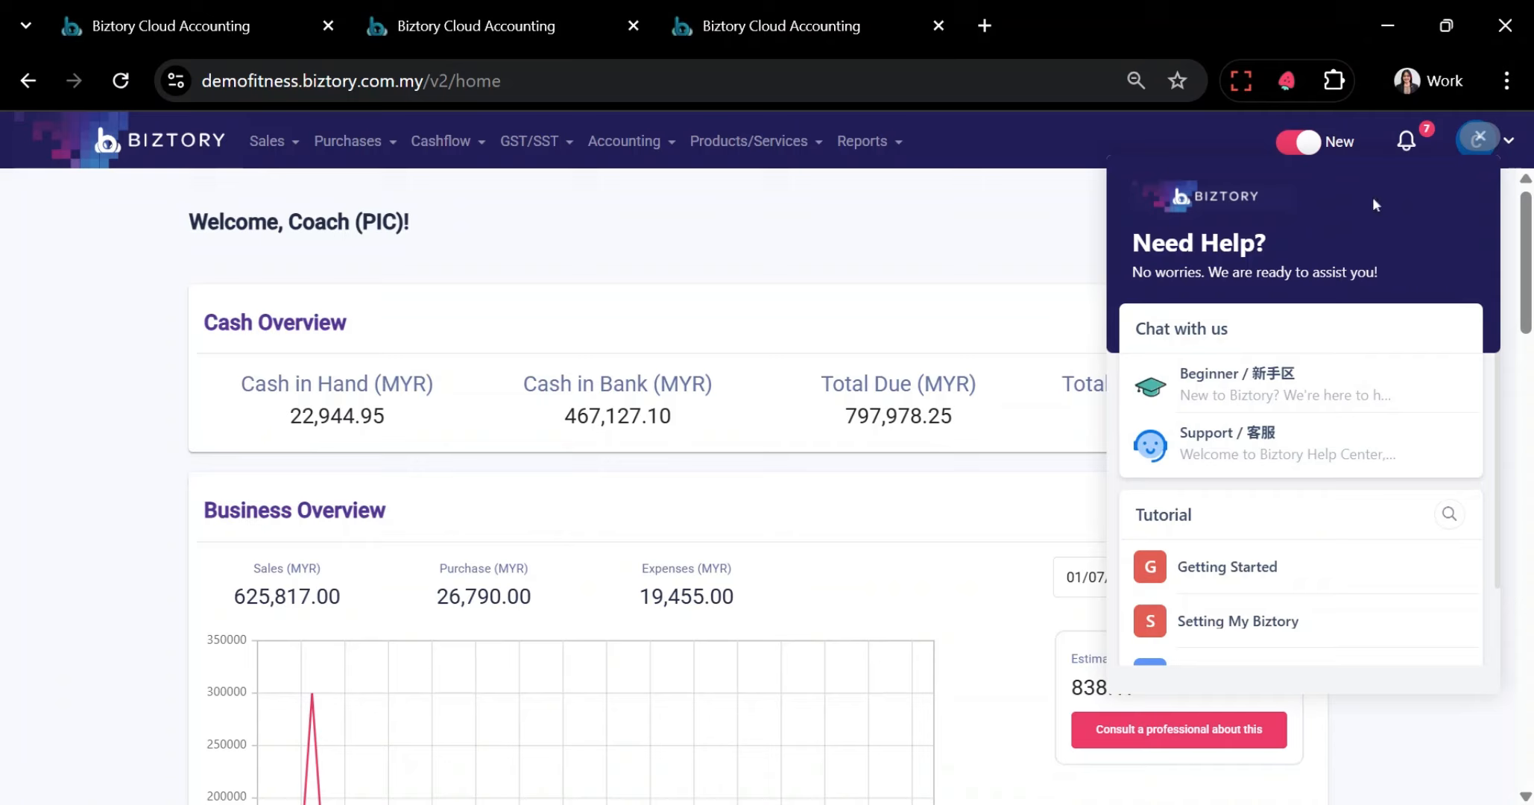
pyautogui.click(1479, 137)
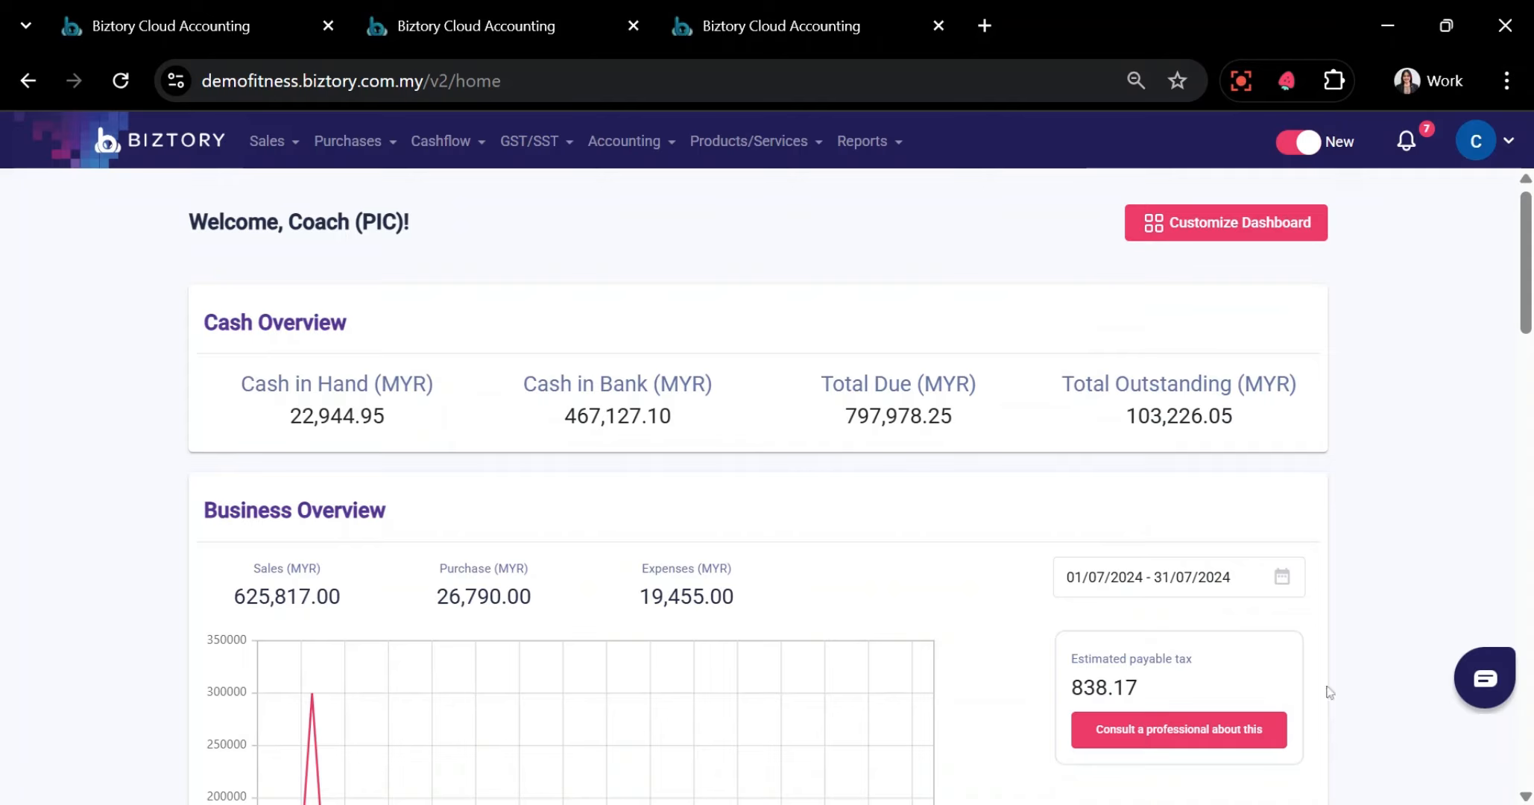
pyautogui.click(1483, 677)
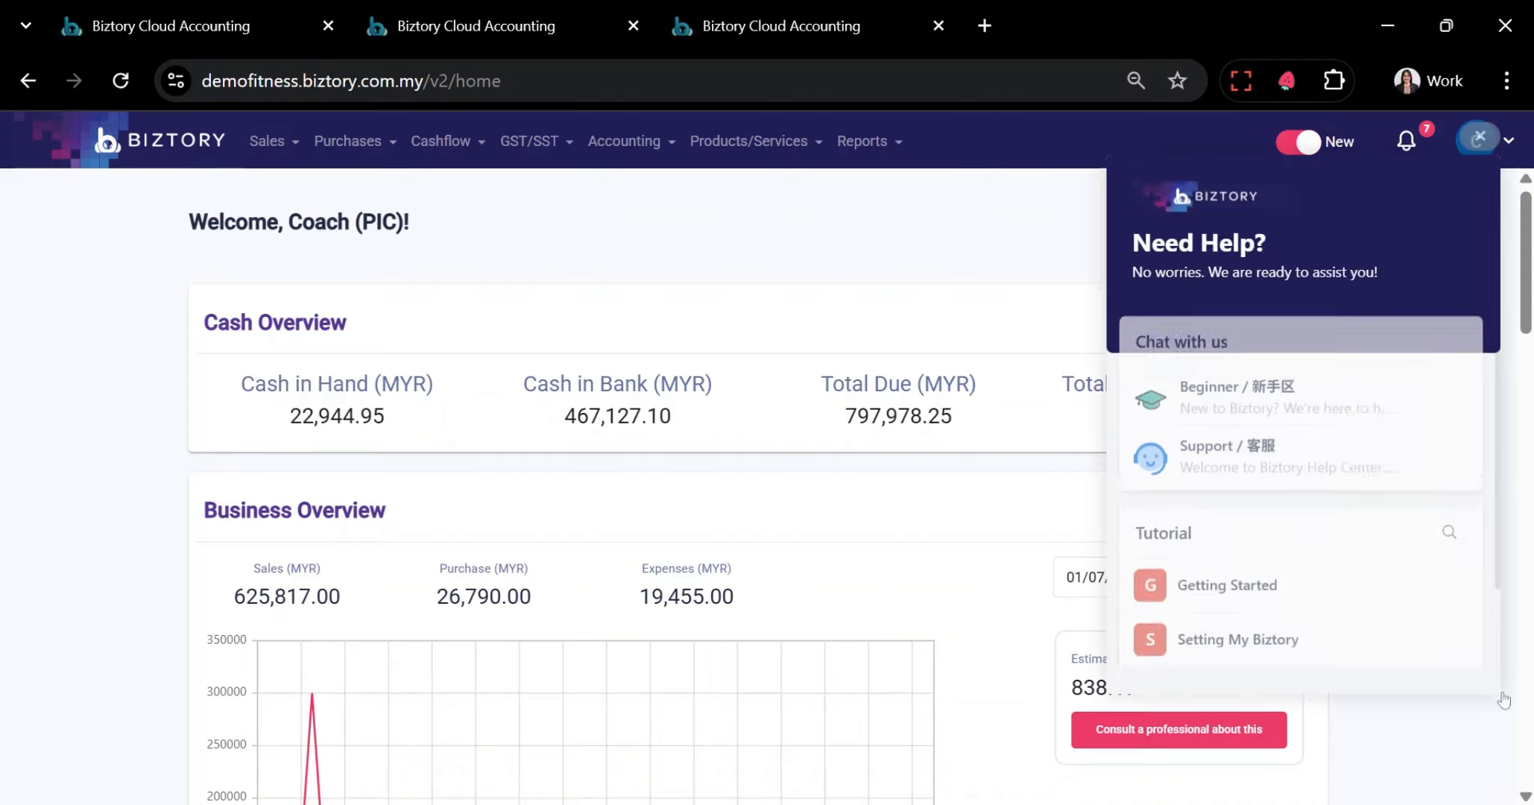
pyautogui.click(1462, 146)
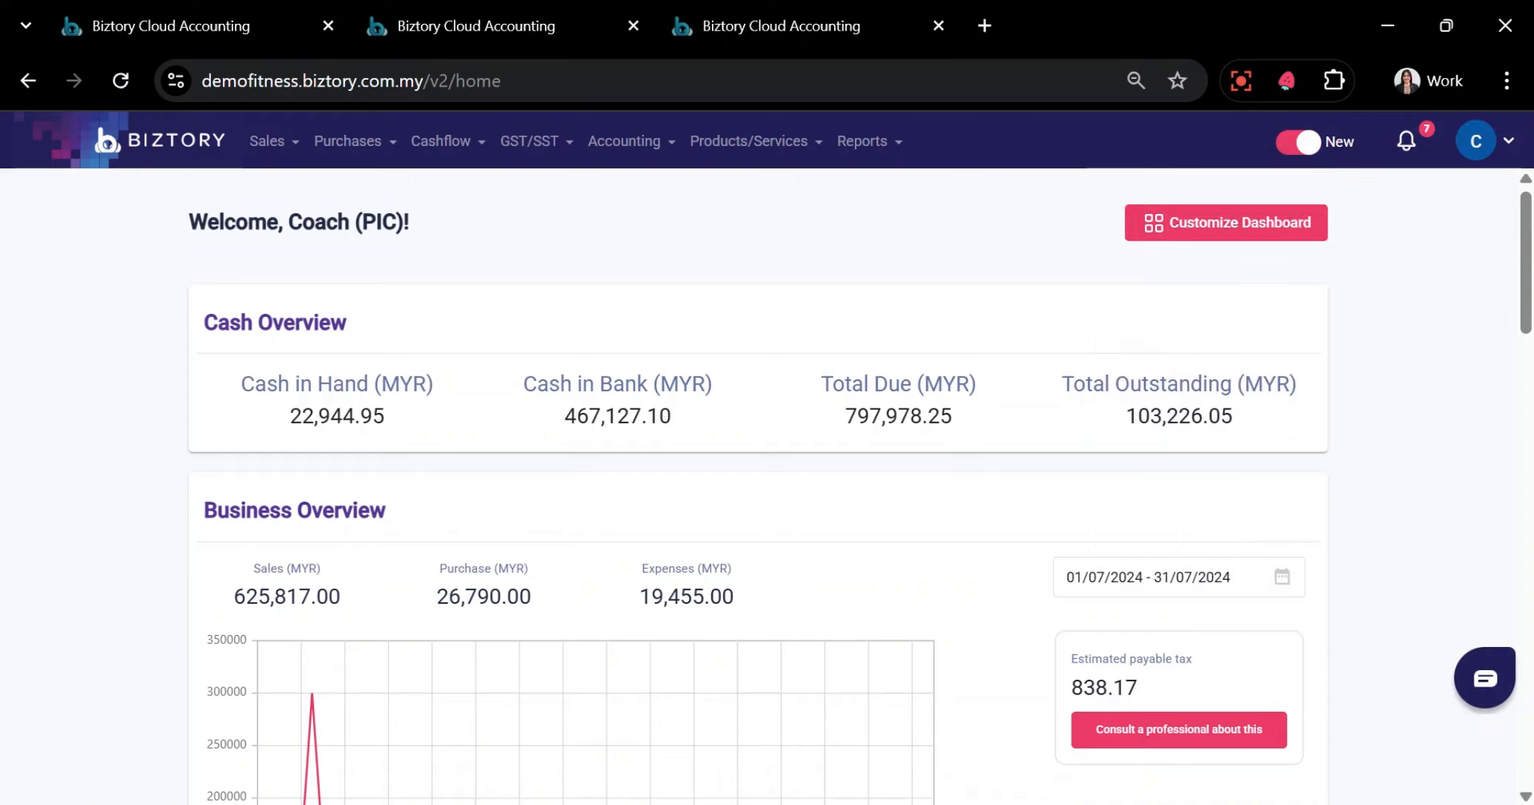
# View the branches available for switching in the company's Switch Branch dialog and close it without changing the branch
pyautogui.click(1494, 145)
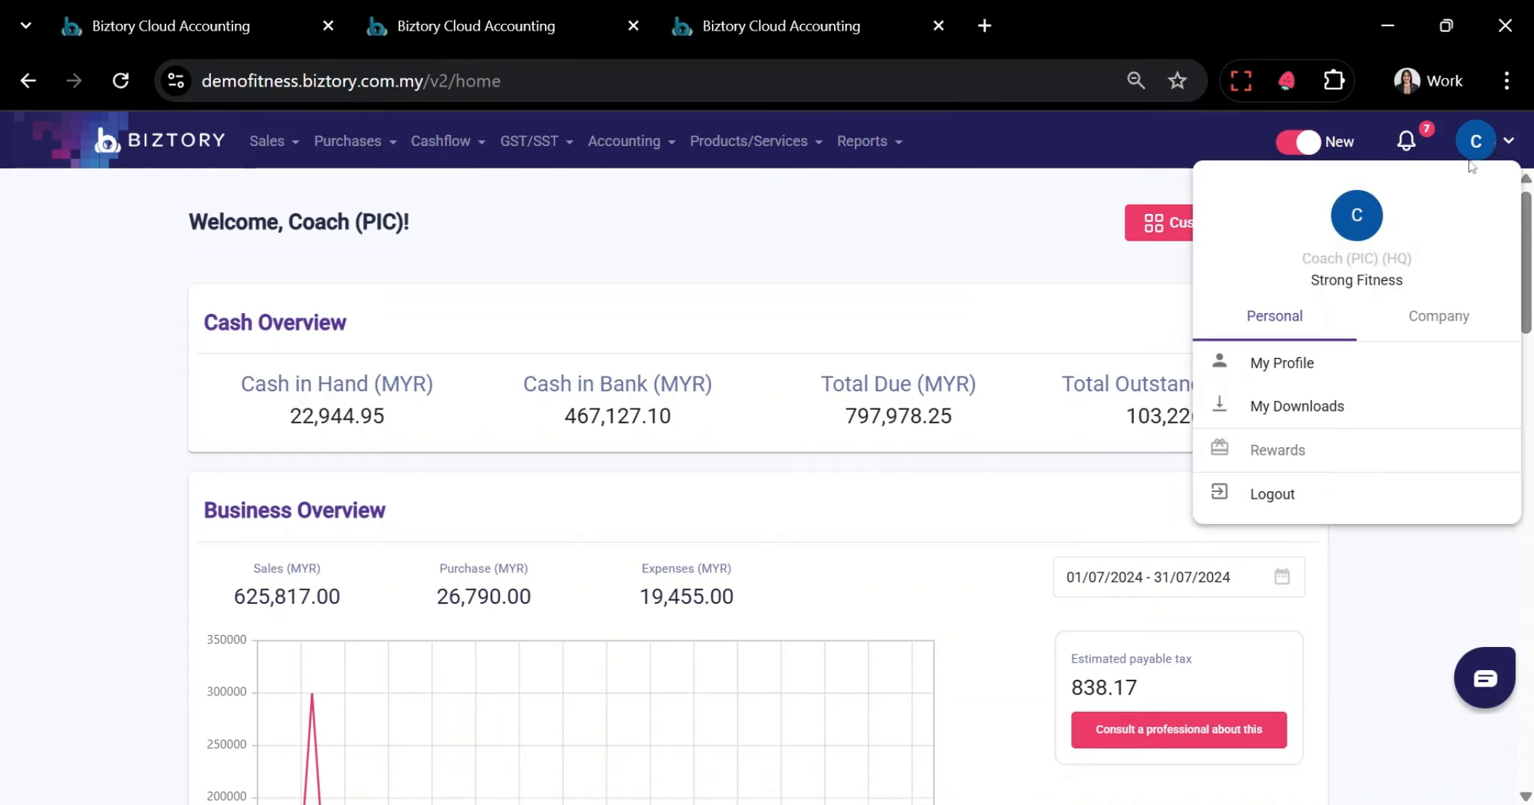
pyautogui.click(1442, 328)
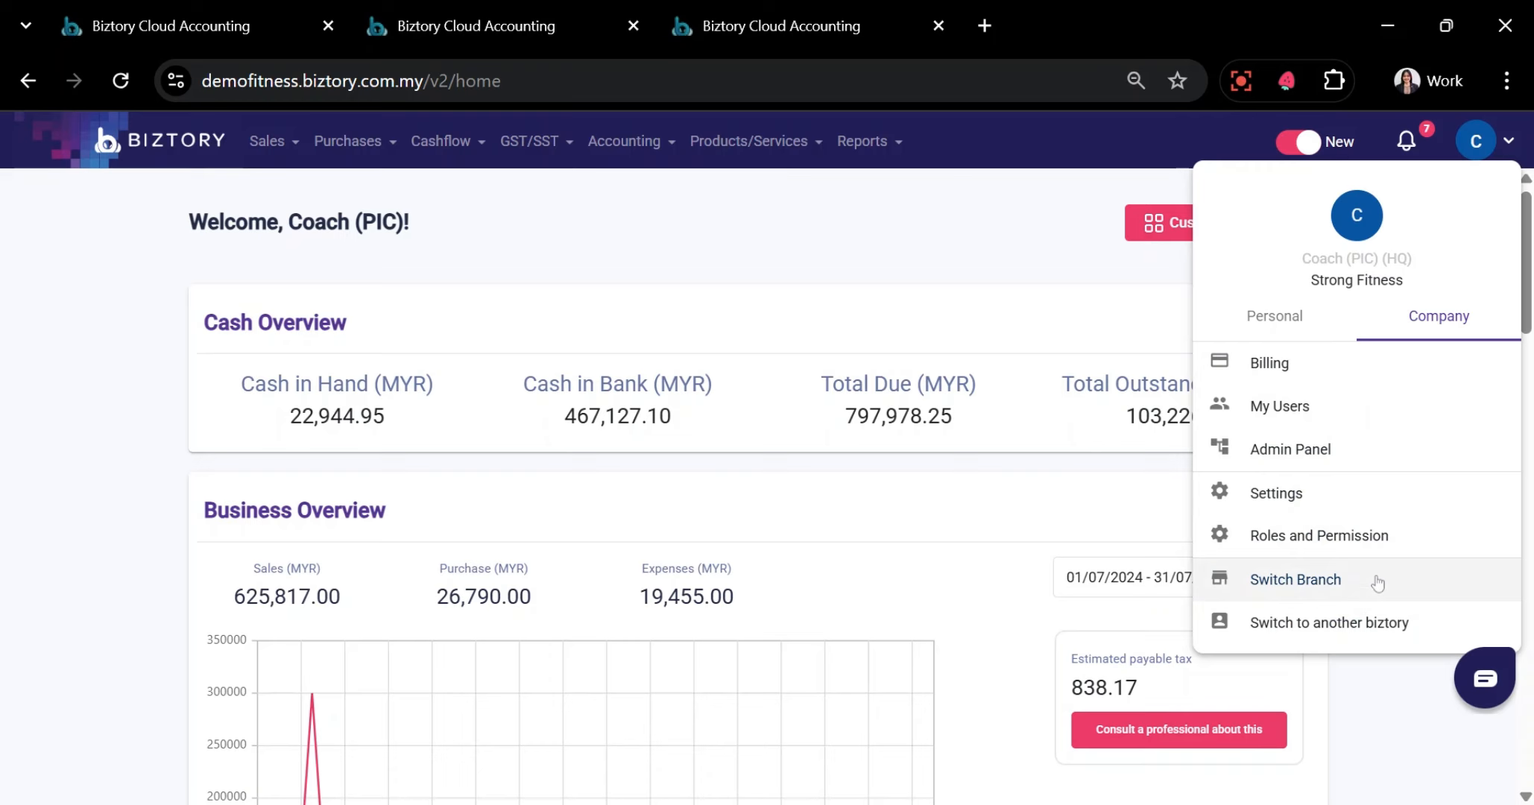
pyautogui.click(1376, 584)
pyautogui.click(933, 453)
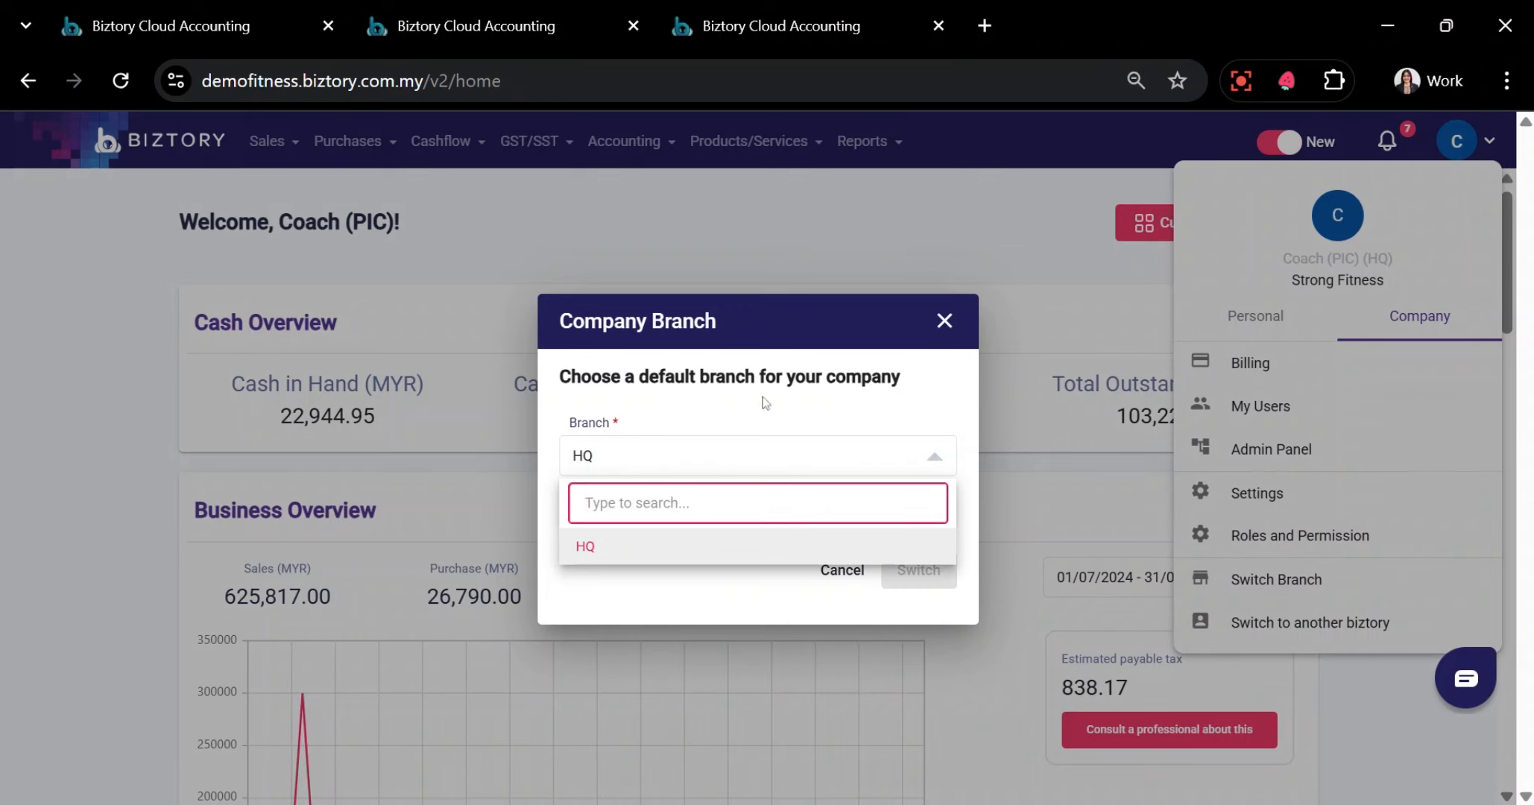
pyautogui.click(945, 322)
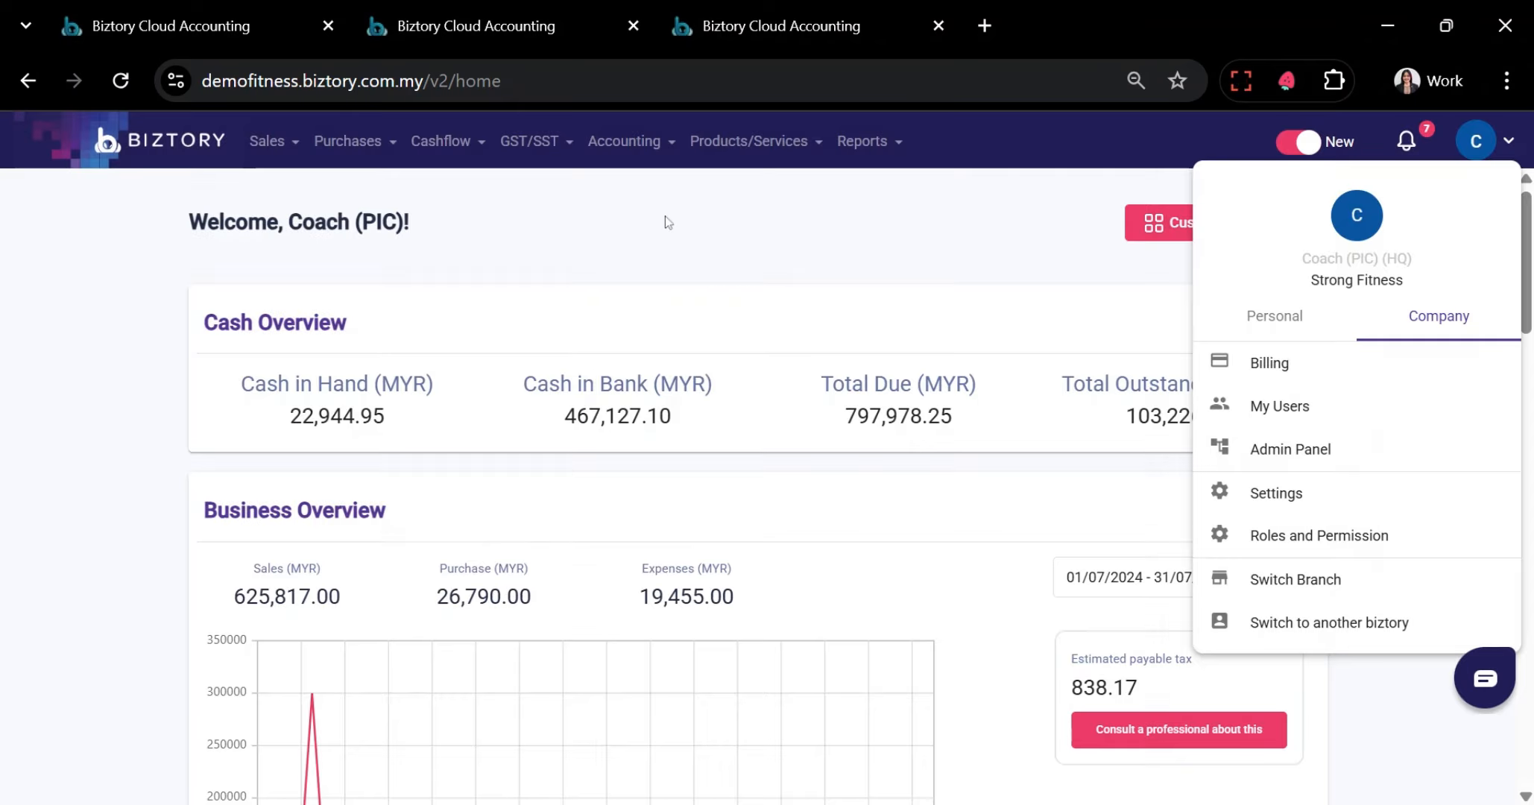
# Dismiss the additional field dialog on the new invoice and open the Profit & Loss report from the accounting reports
pyautogui.click(626, 142)
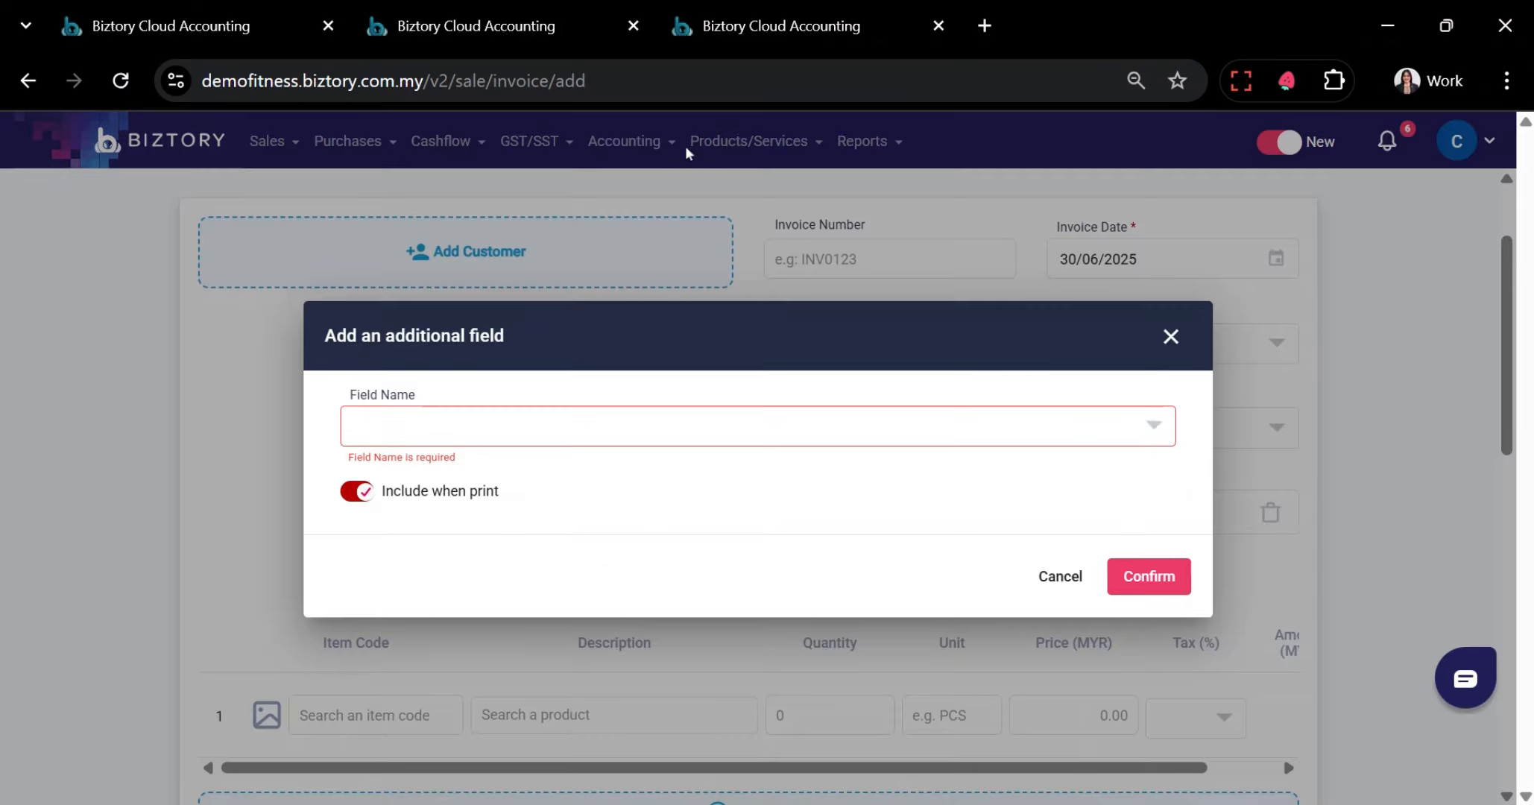
pyautogui.press('Escape')
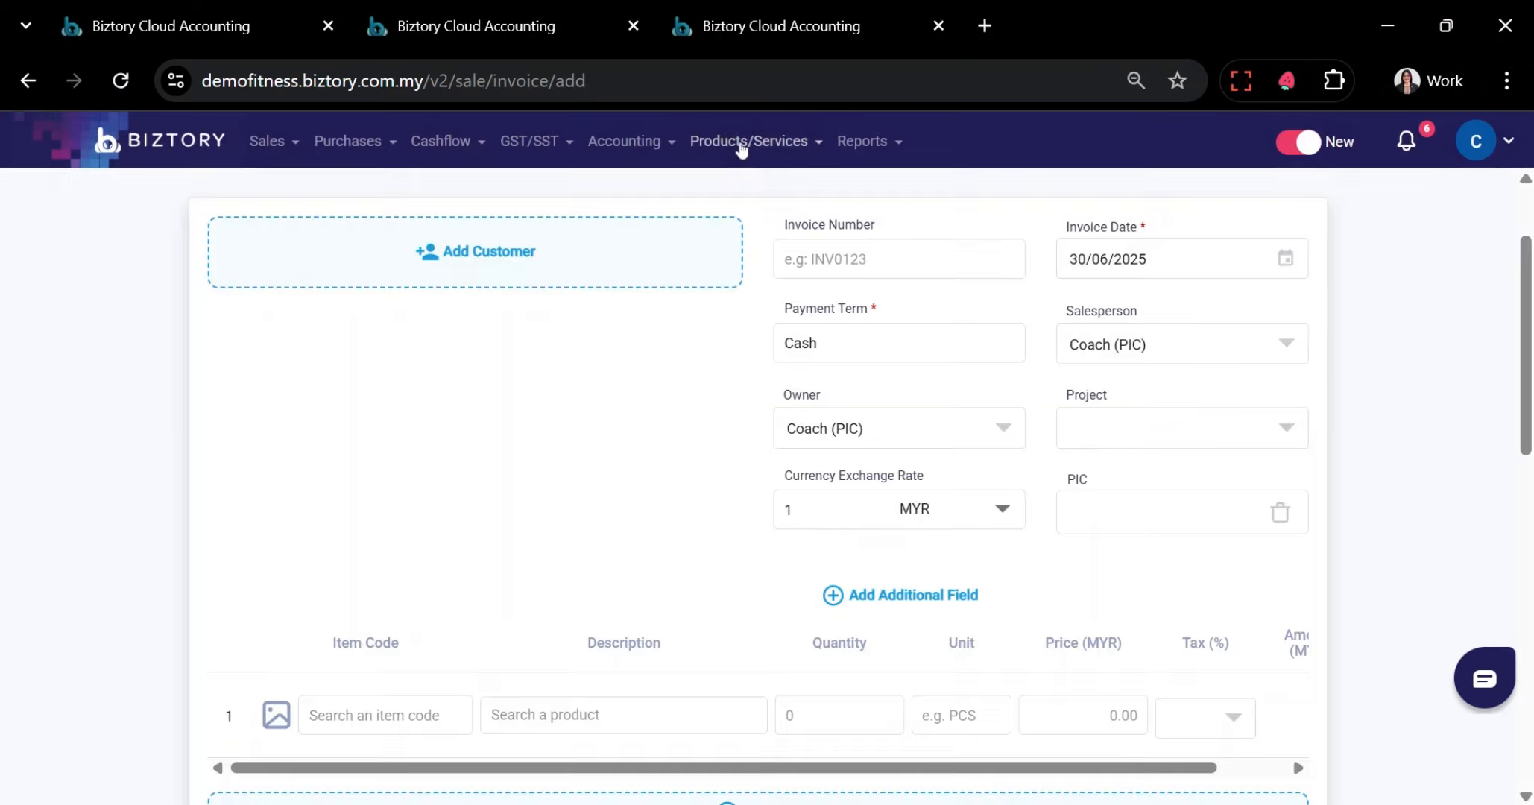
pyautogui.scroll(1, 813, 339)
pyautogui.scroll(1, 814, 340)
pyautogui.click(630, 142)
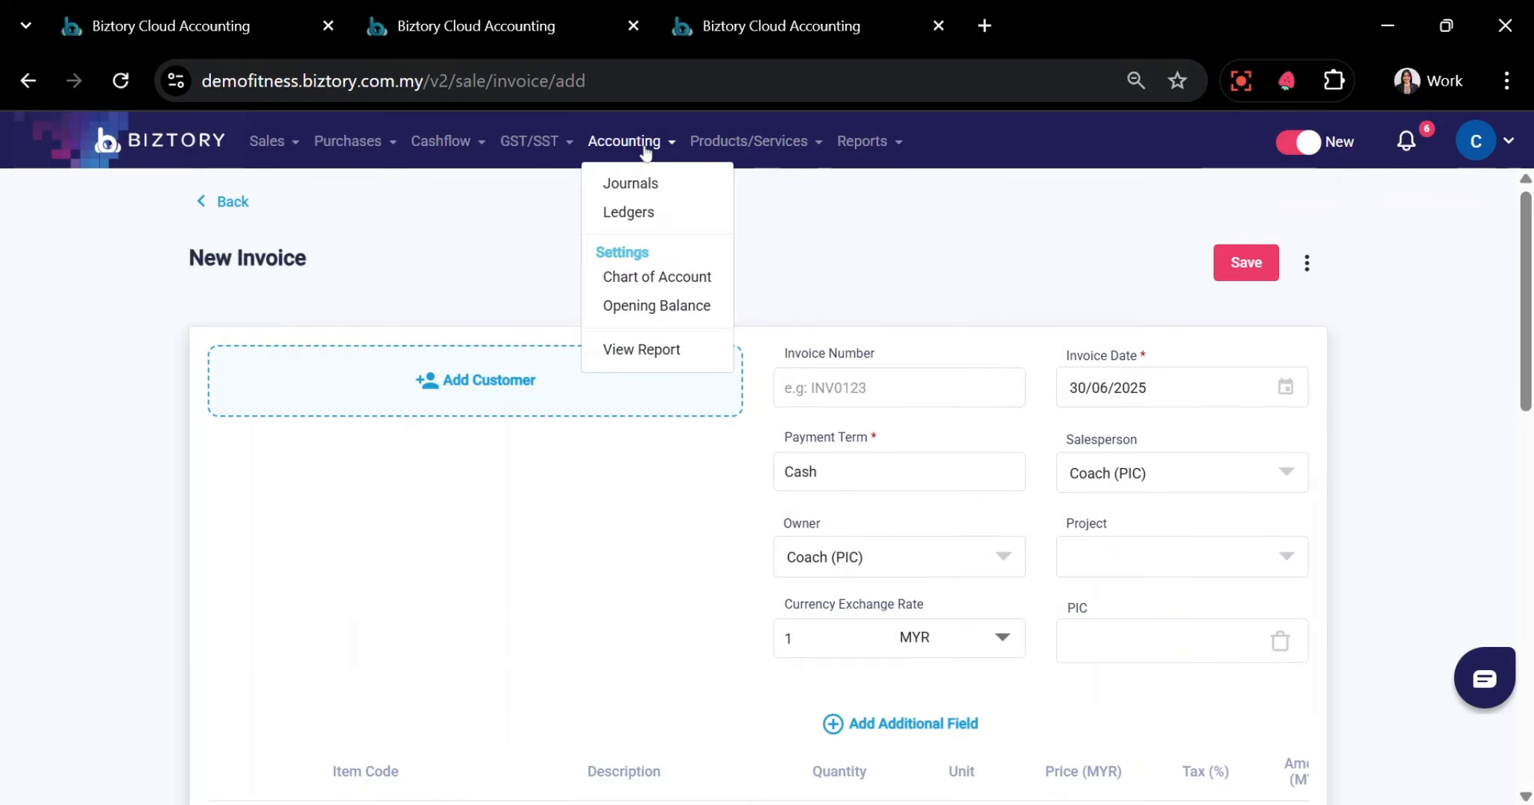
pyautogui.click(647, 349)
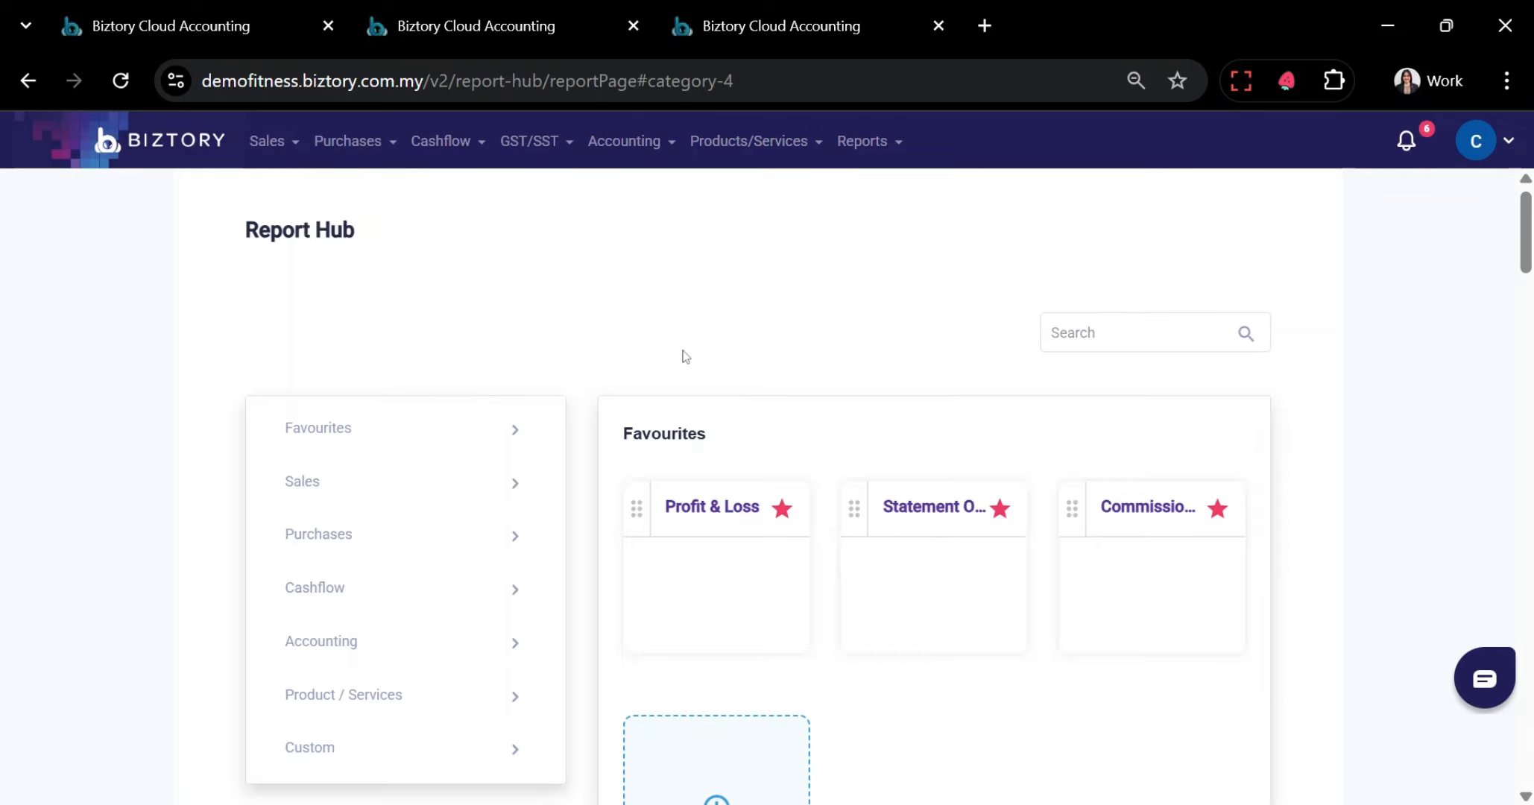
pyautogui.click(697, 257)
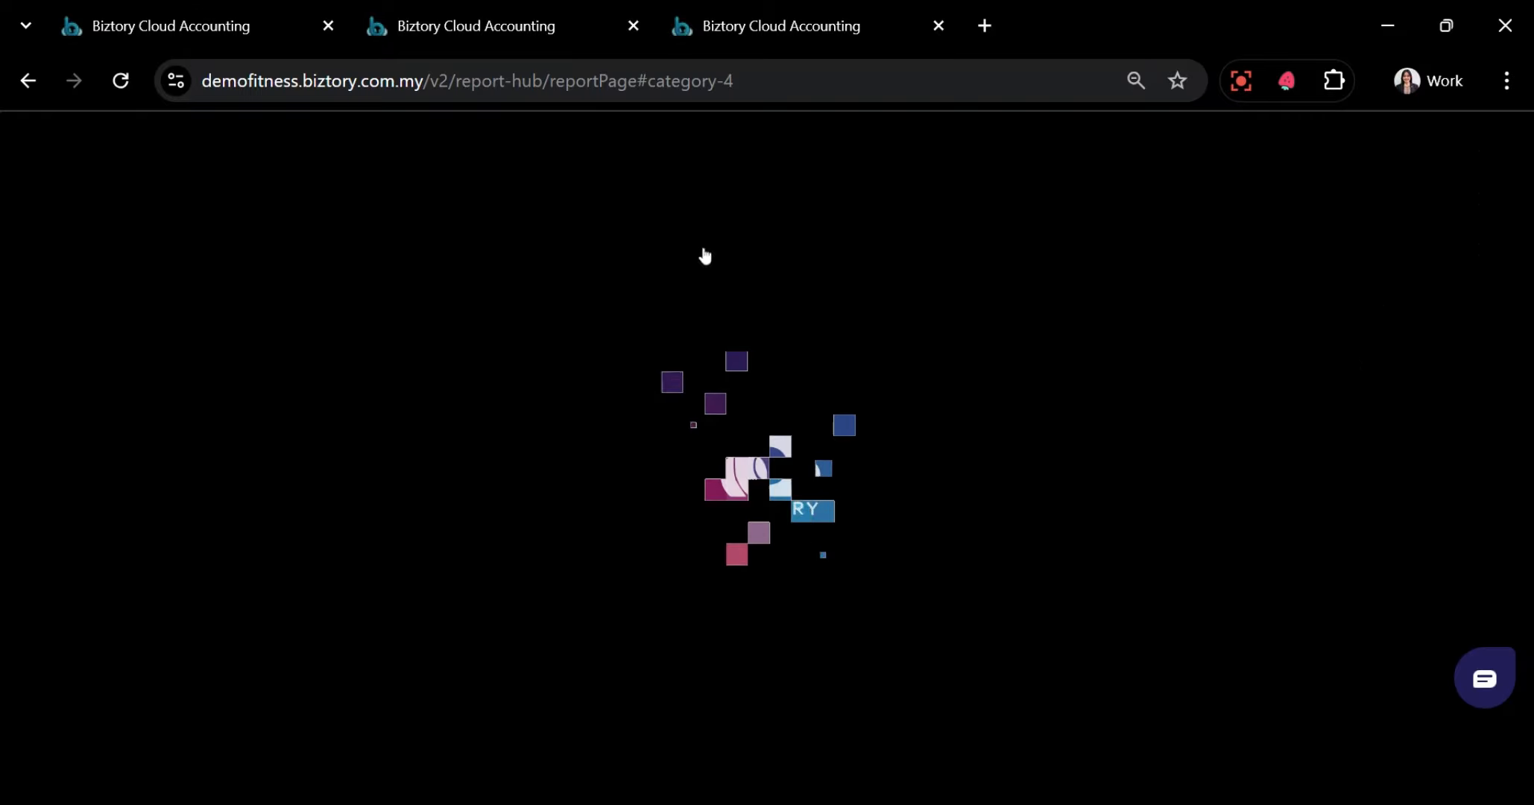
# View the Branch choices in the Profit & Loss report's filter and close the filter without applying it
pyautogui.click(1312, 319)
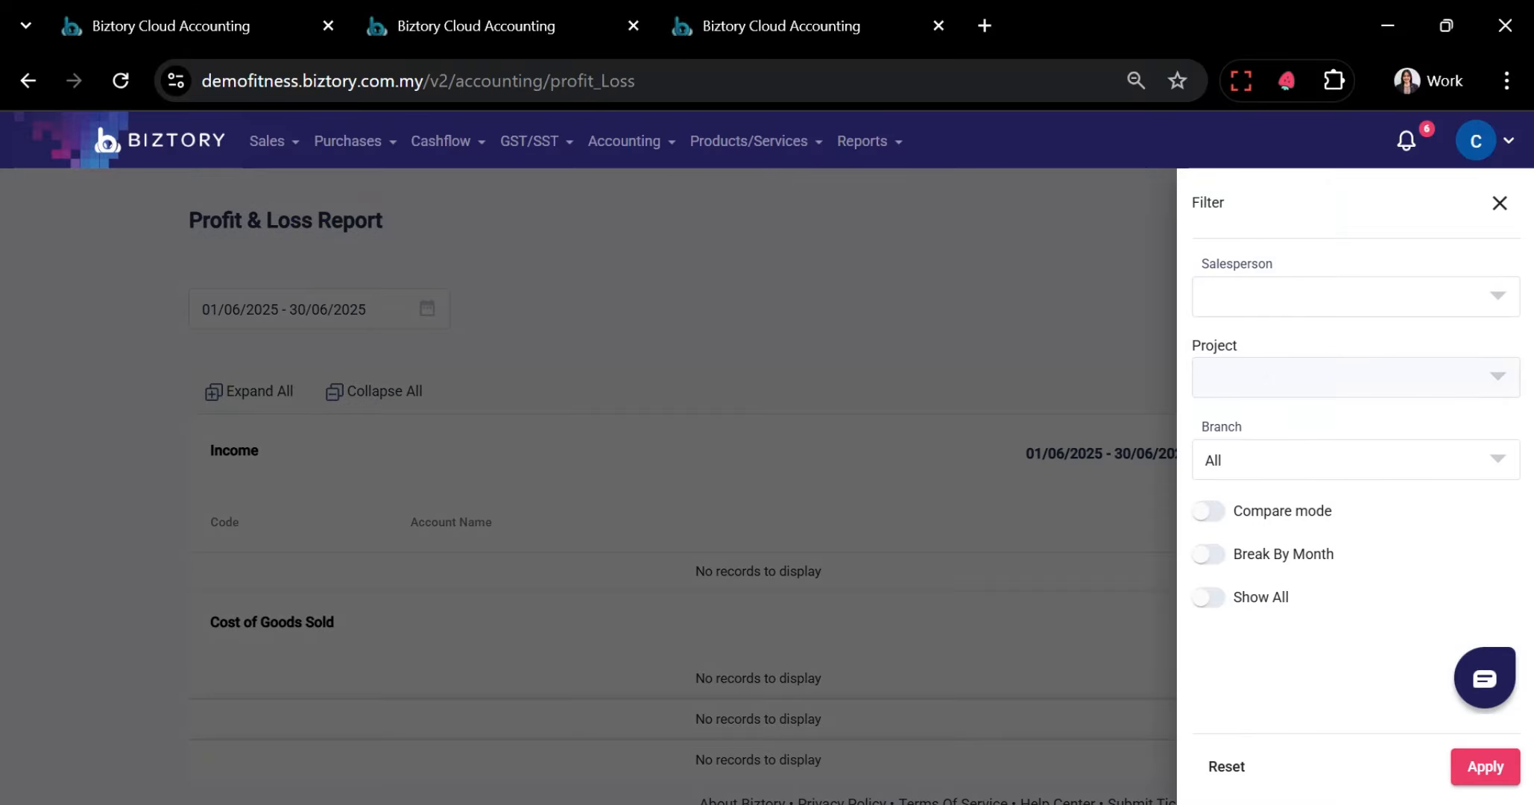
pyautogui.click(1262, 468)
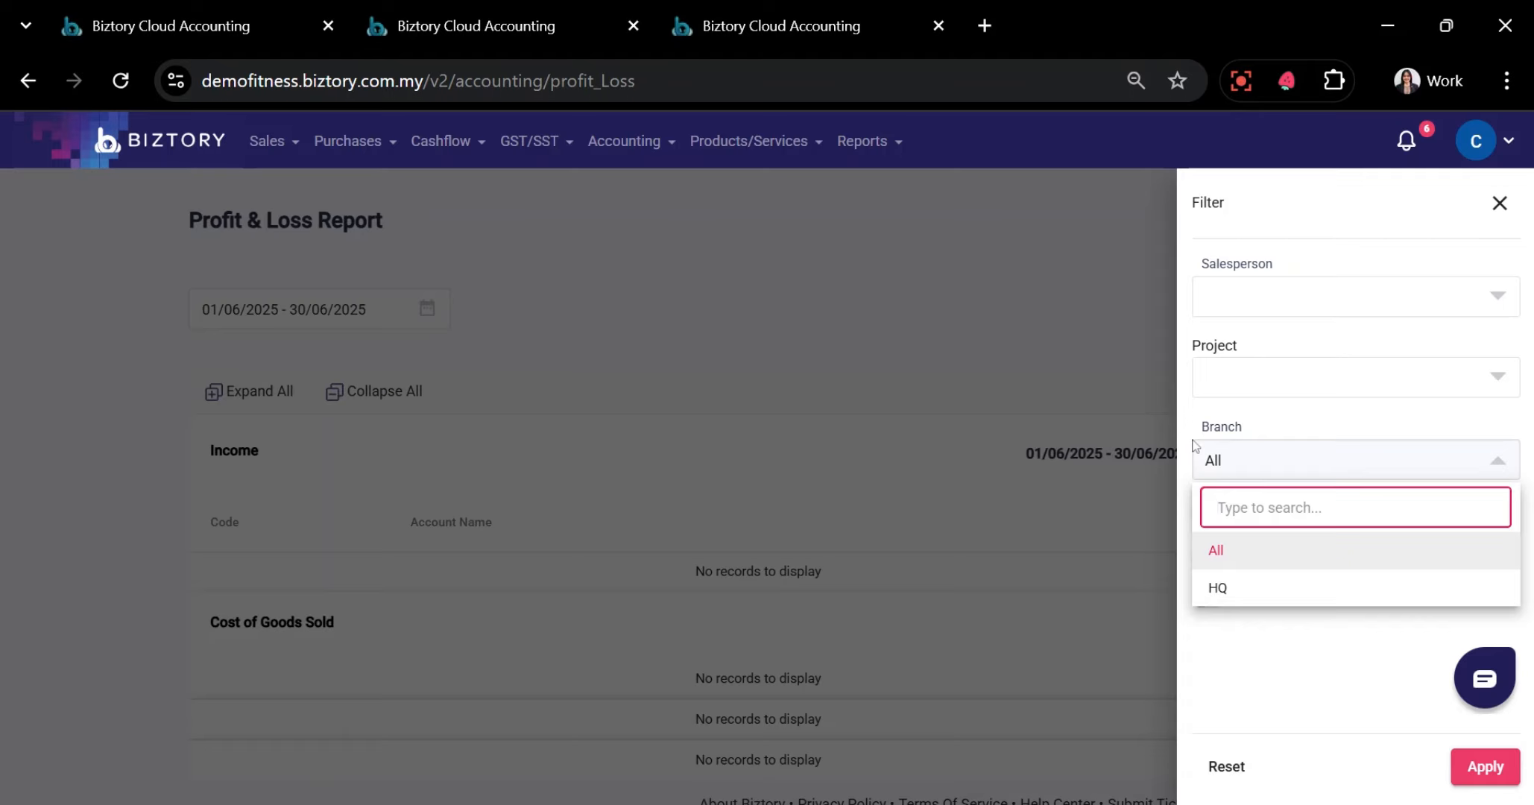
pyautogui.click(736, 267)
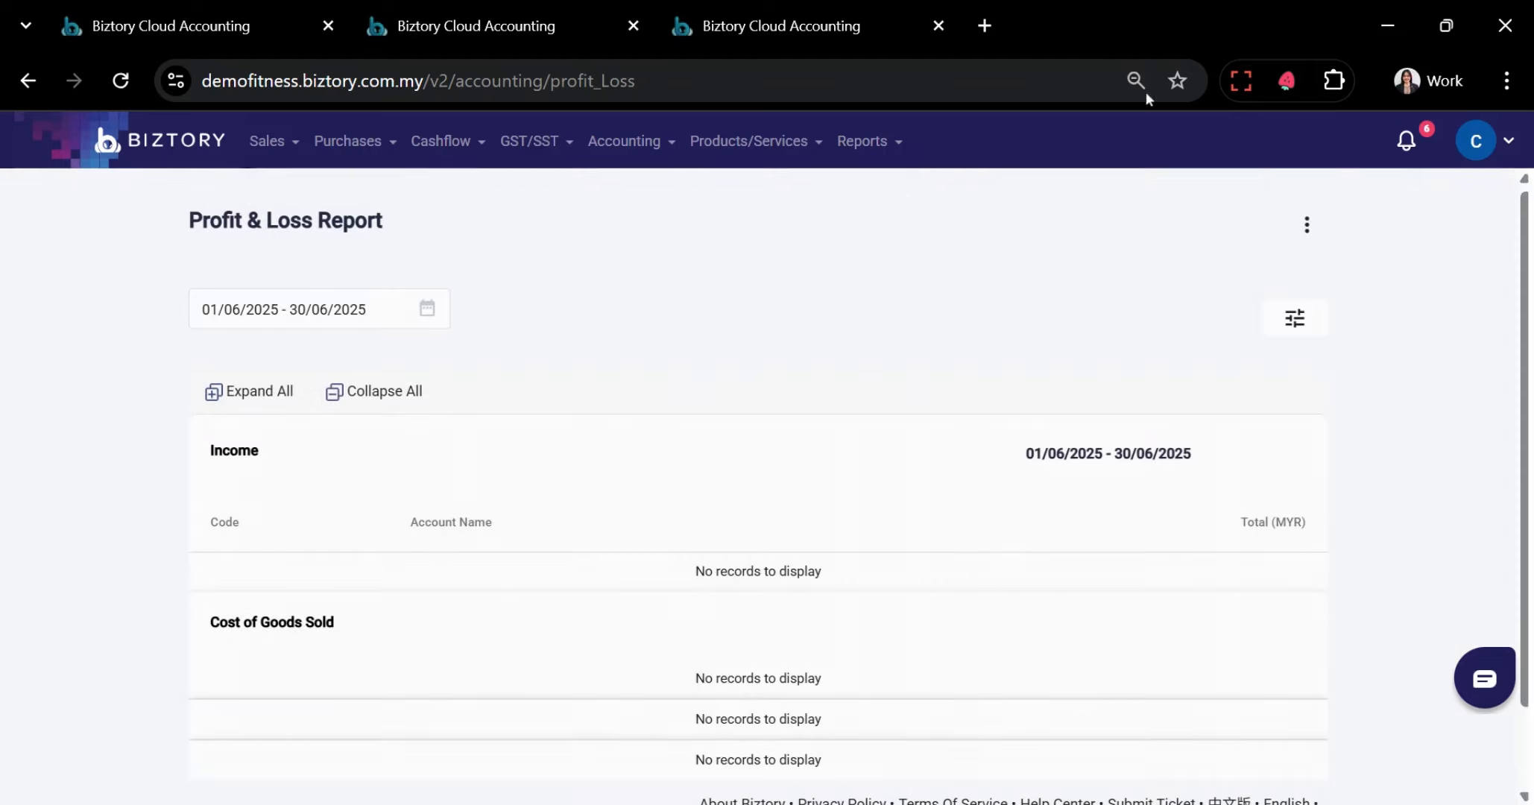
# Check the Switch Branch choices again from the Profit & Loss report, close the dialog and view the sales and purchases document types
pyautogui.click(1480, 142)
pyautogui.click(1459, 313)
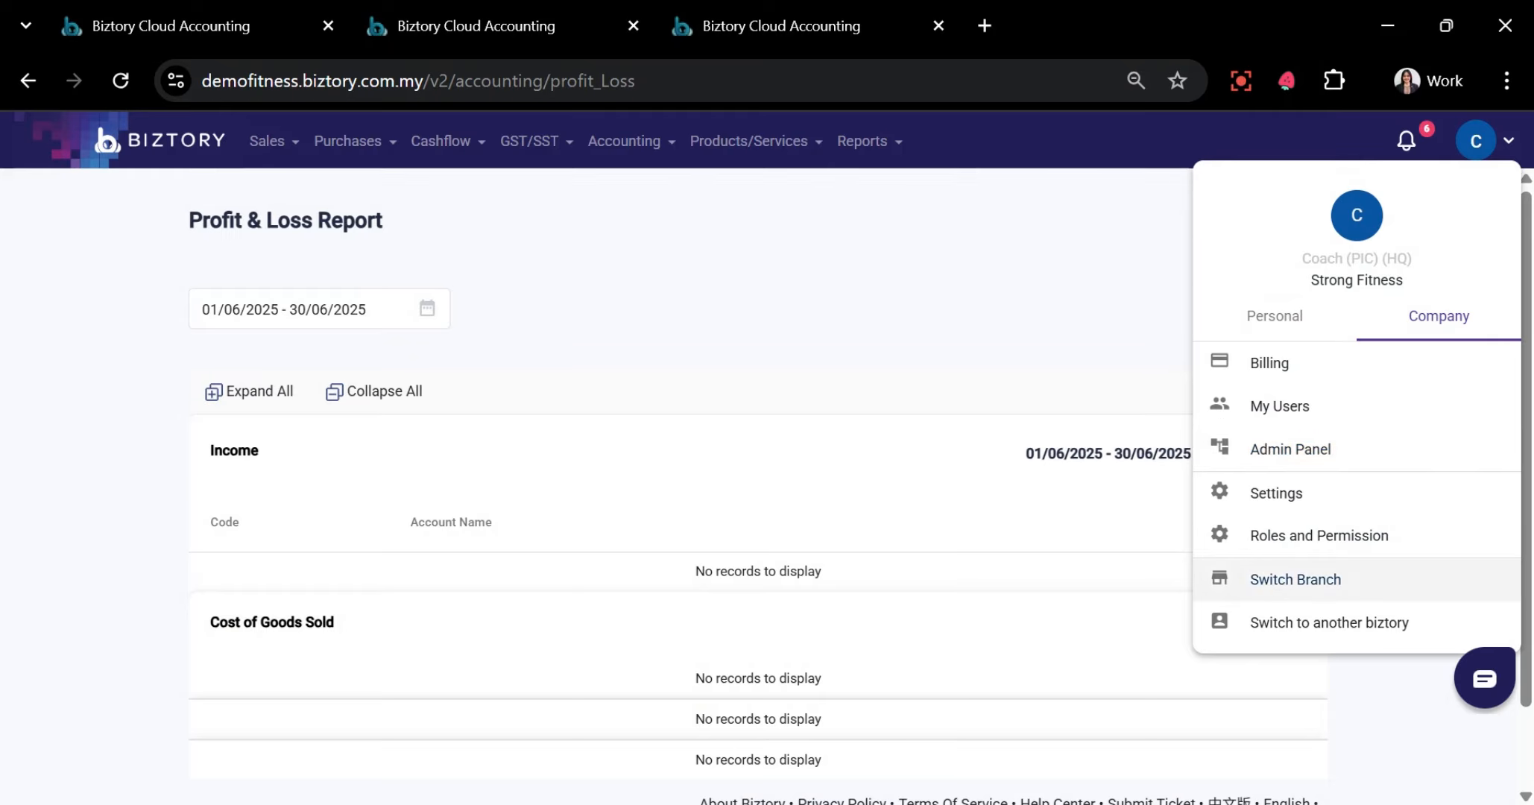
pyautogui.click(1295, 579)
pyautogui.click(864, 455)
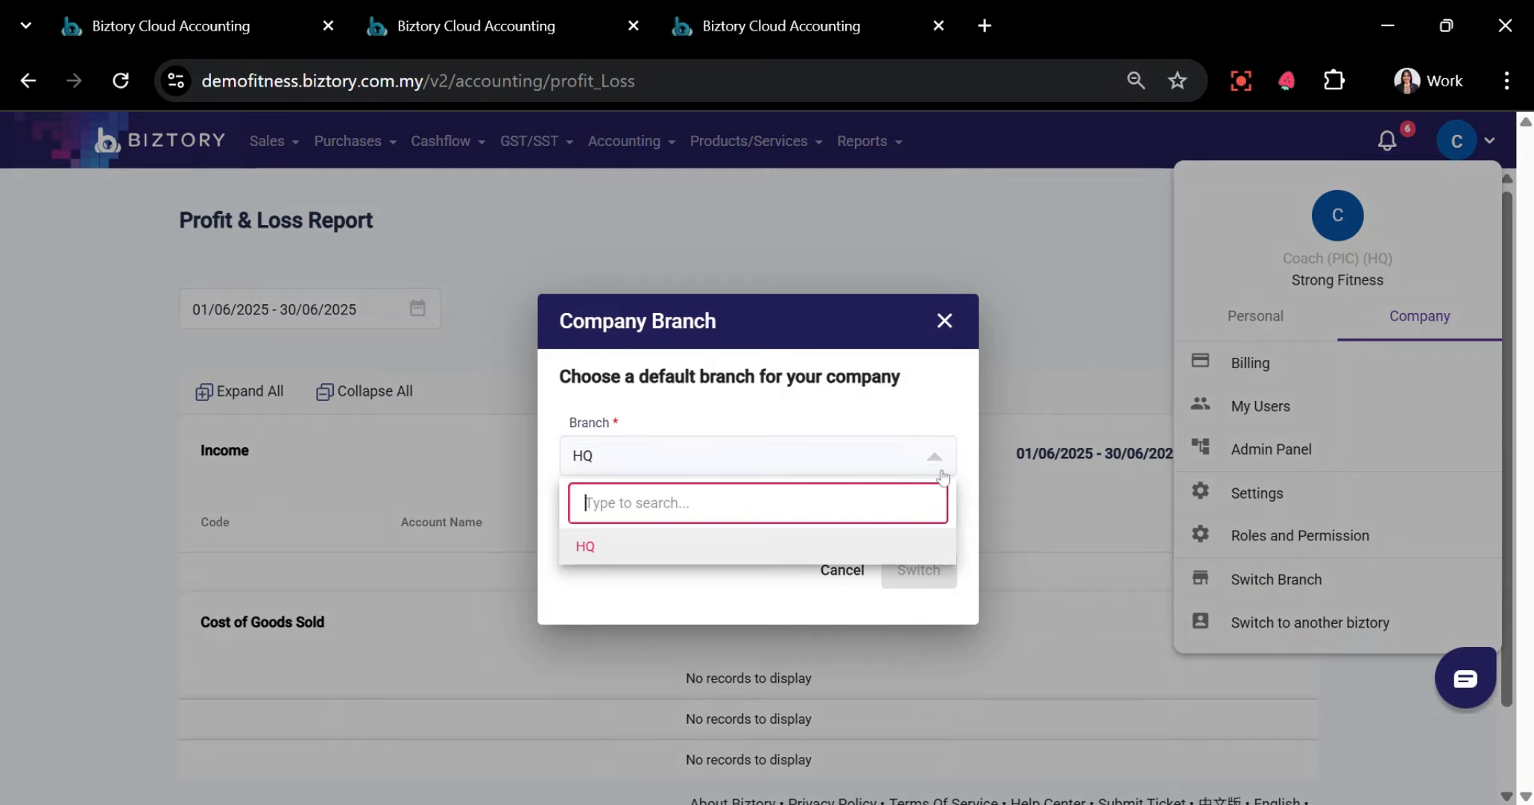
pyautogui.click(484, 291)
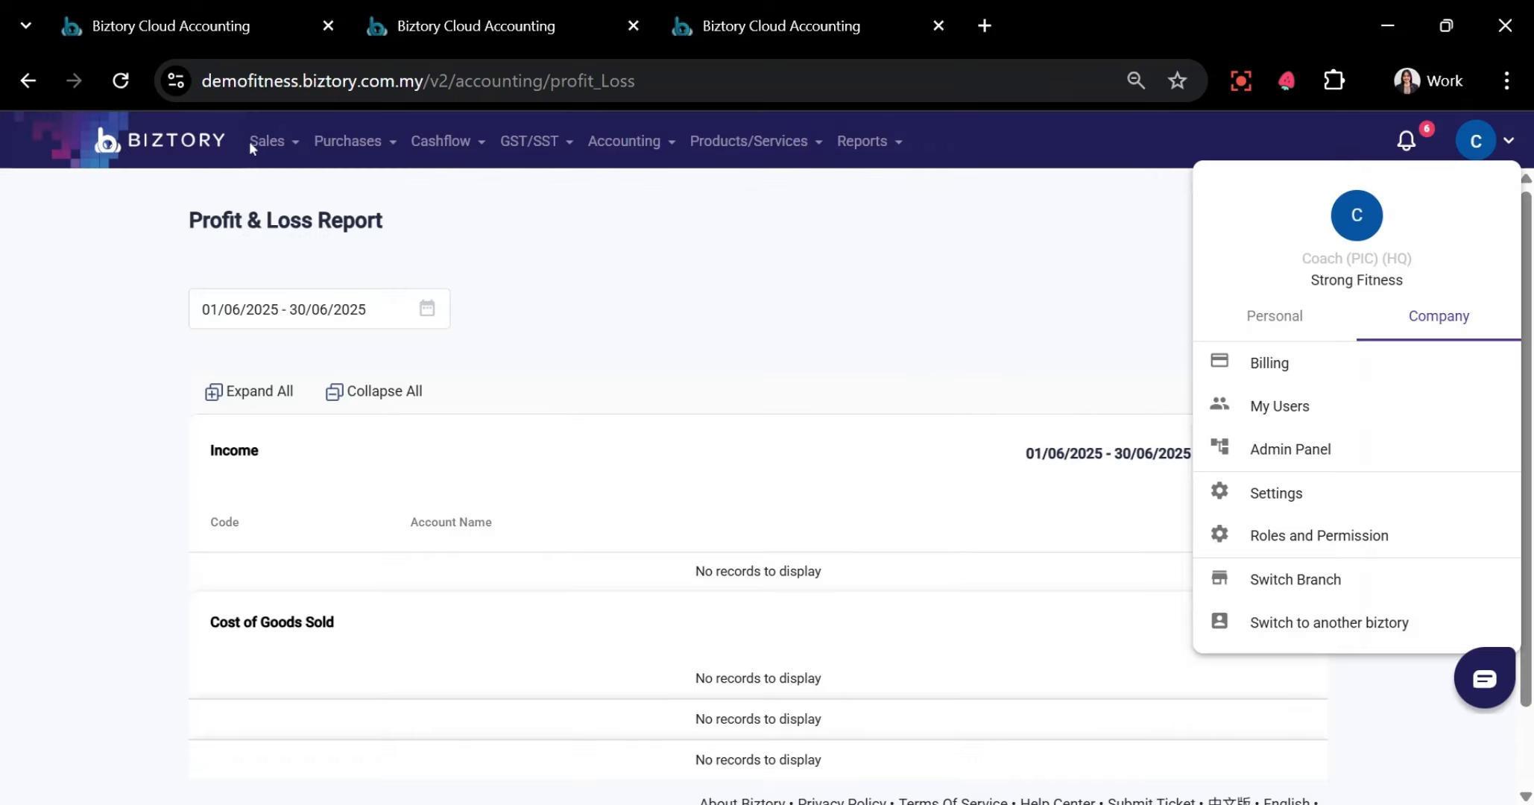
pyautogui.click(266, 142)
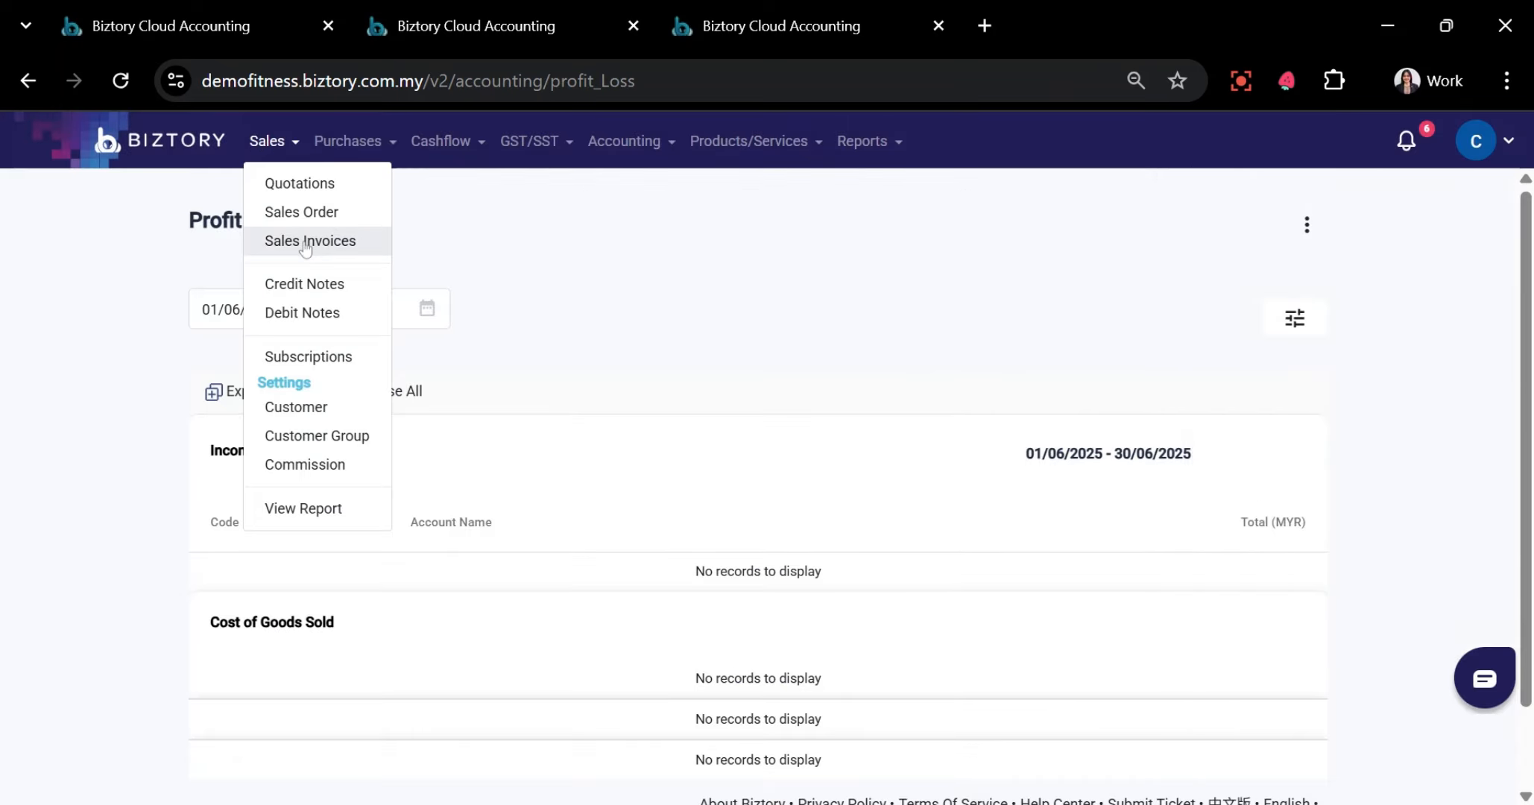
pyautogui.click(350, 141)
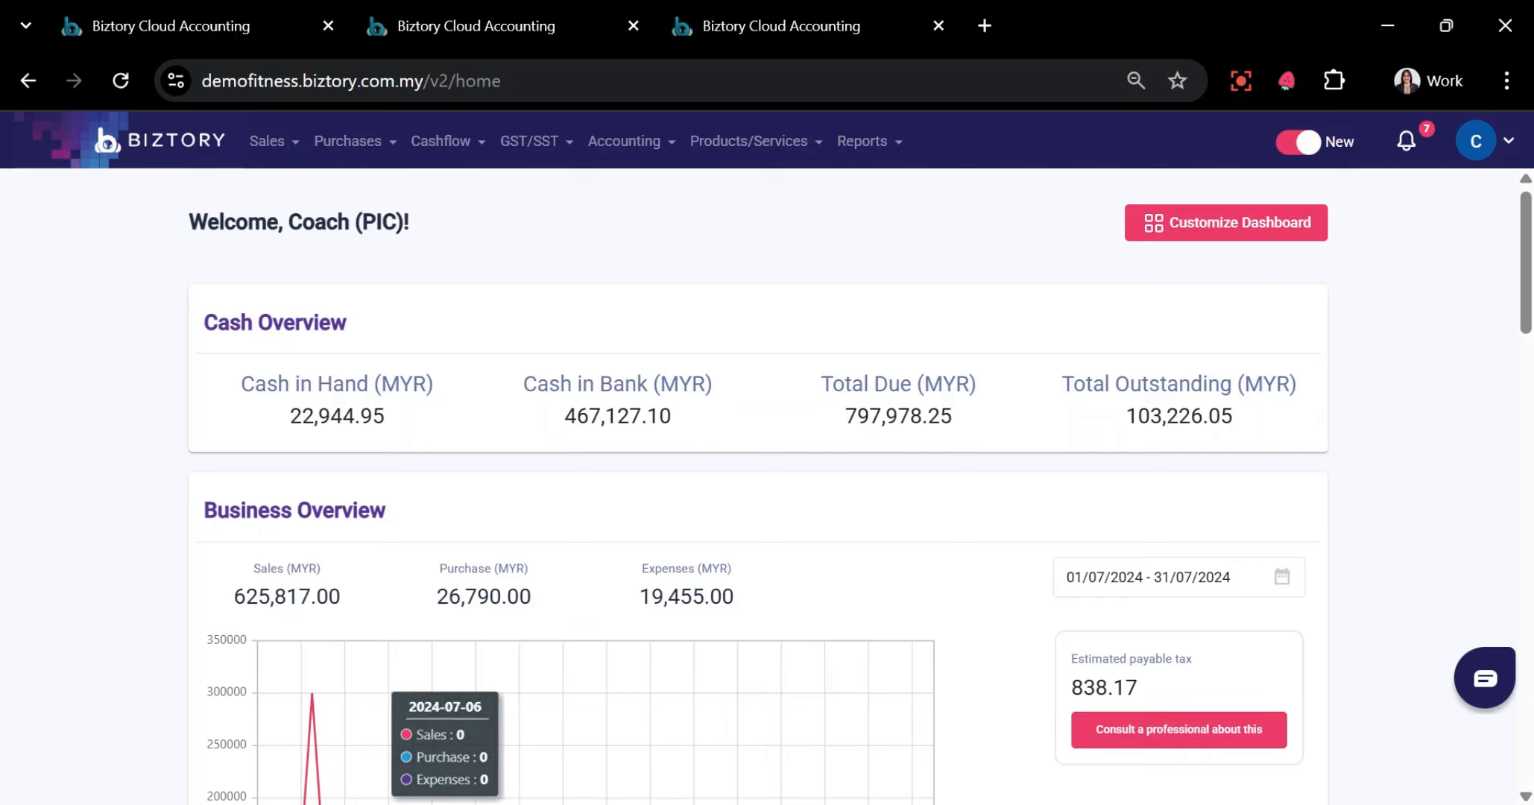
# Start customizing the dashboard and reduce the heights of the Sales Target widget and the chart widget directly above it
pyautogui.click(1141, 225)
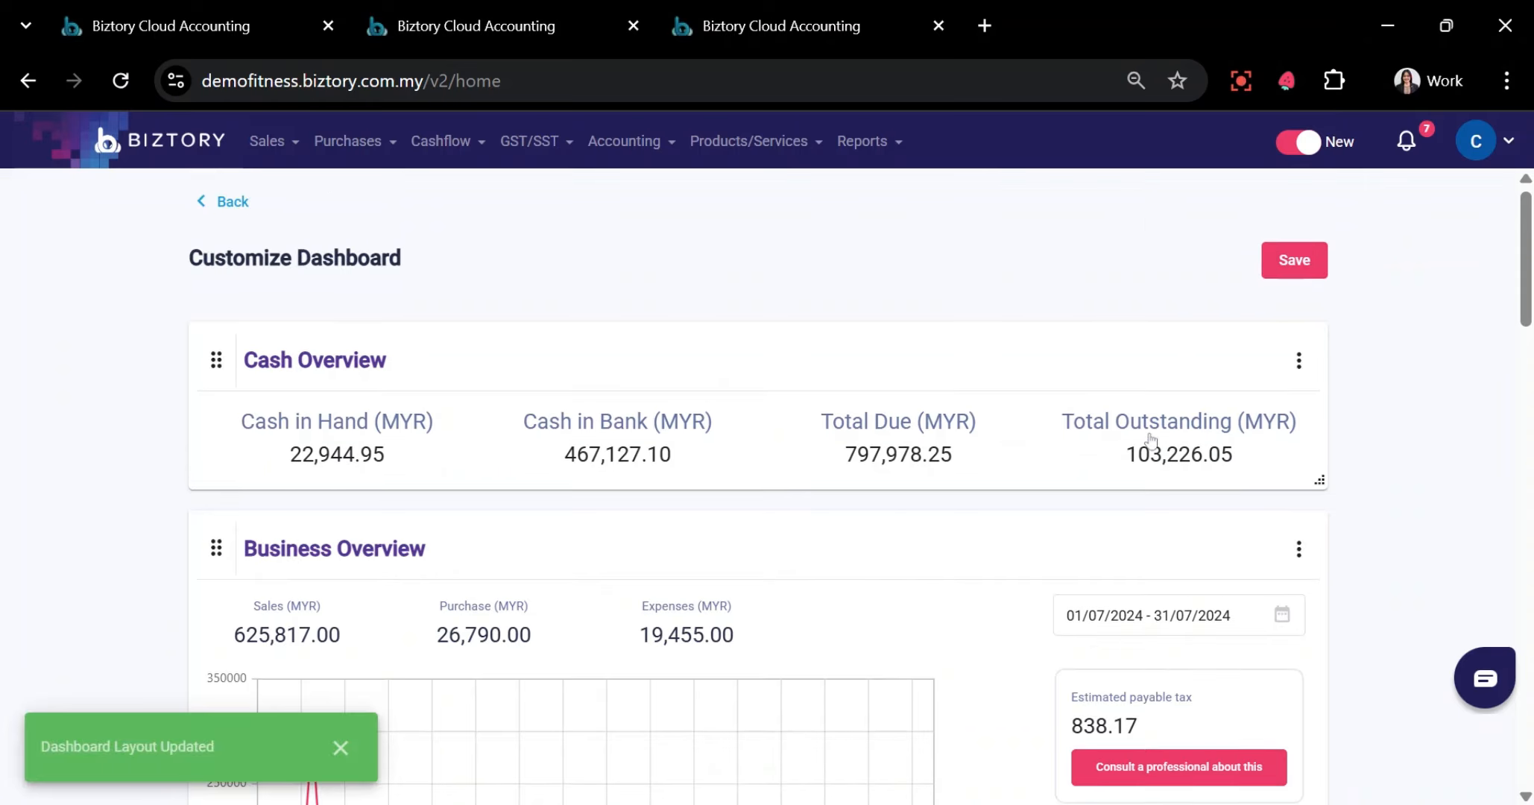
pyautogui.scroll(-20, 1356, 498)
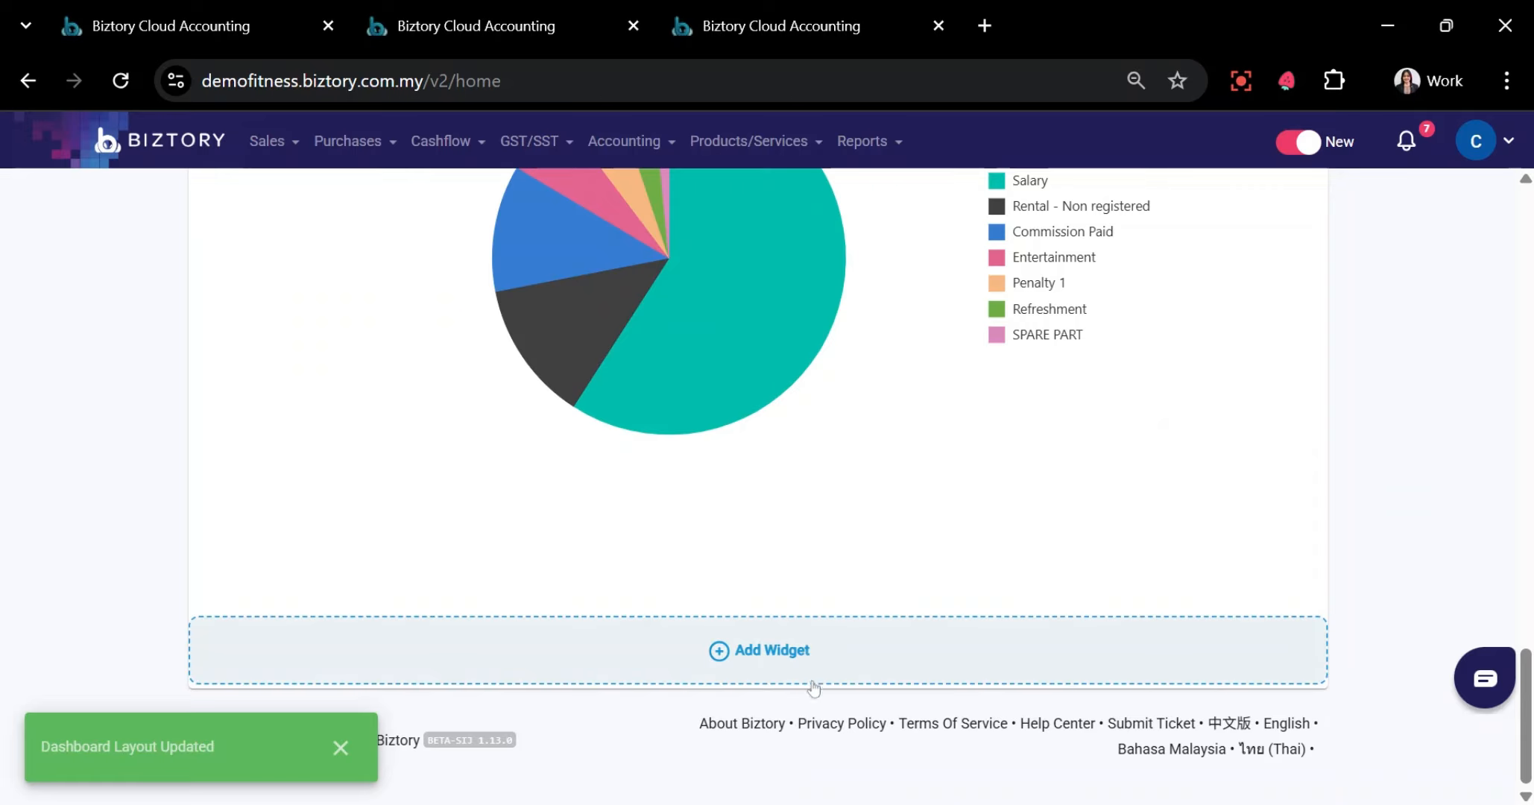
pyautogui.scroll(20, 897, 621)
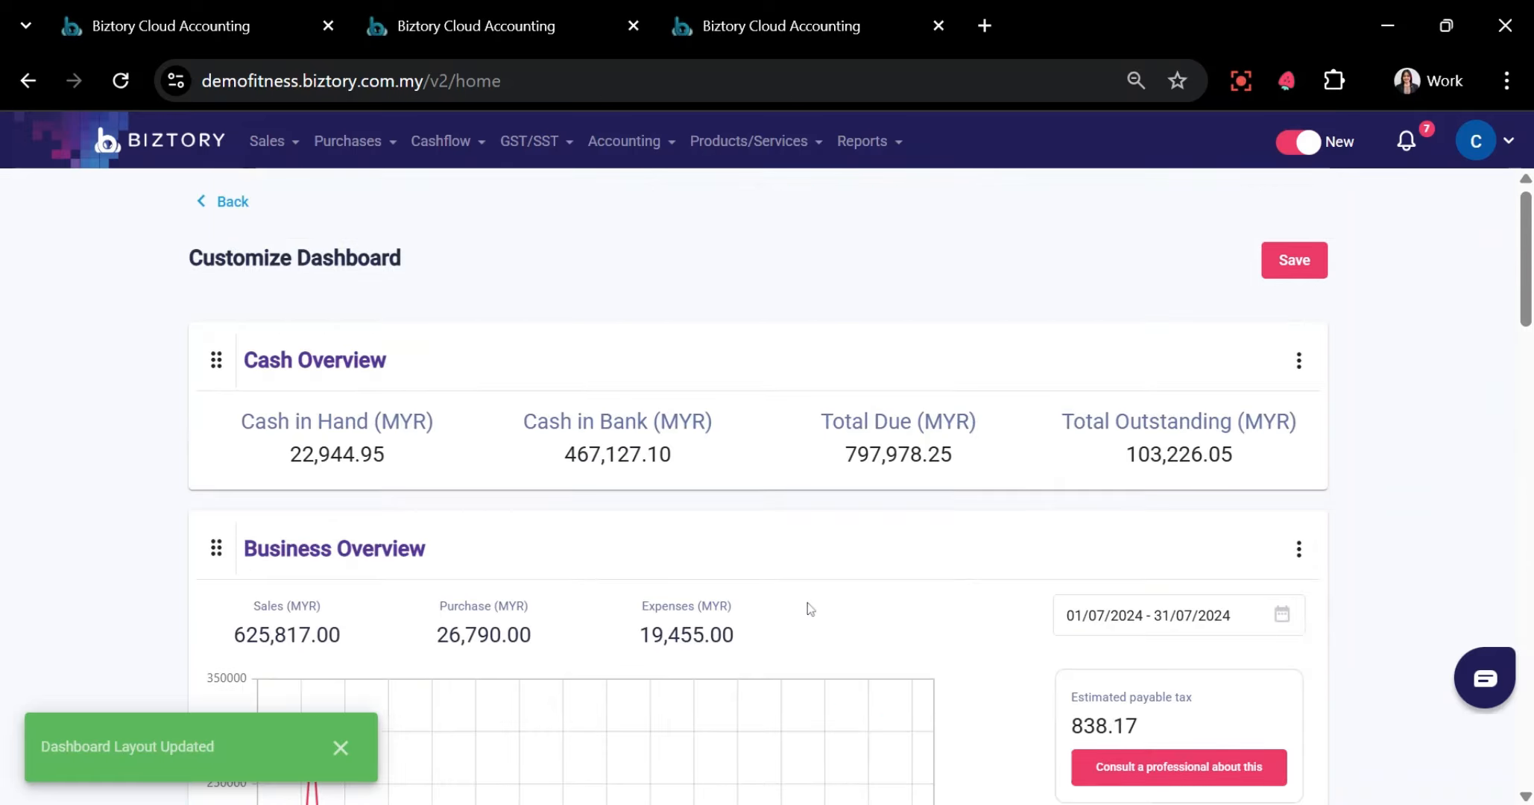
pyautogui.scroll(-10, 809, 610)
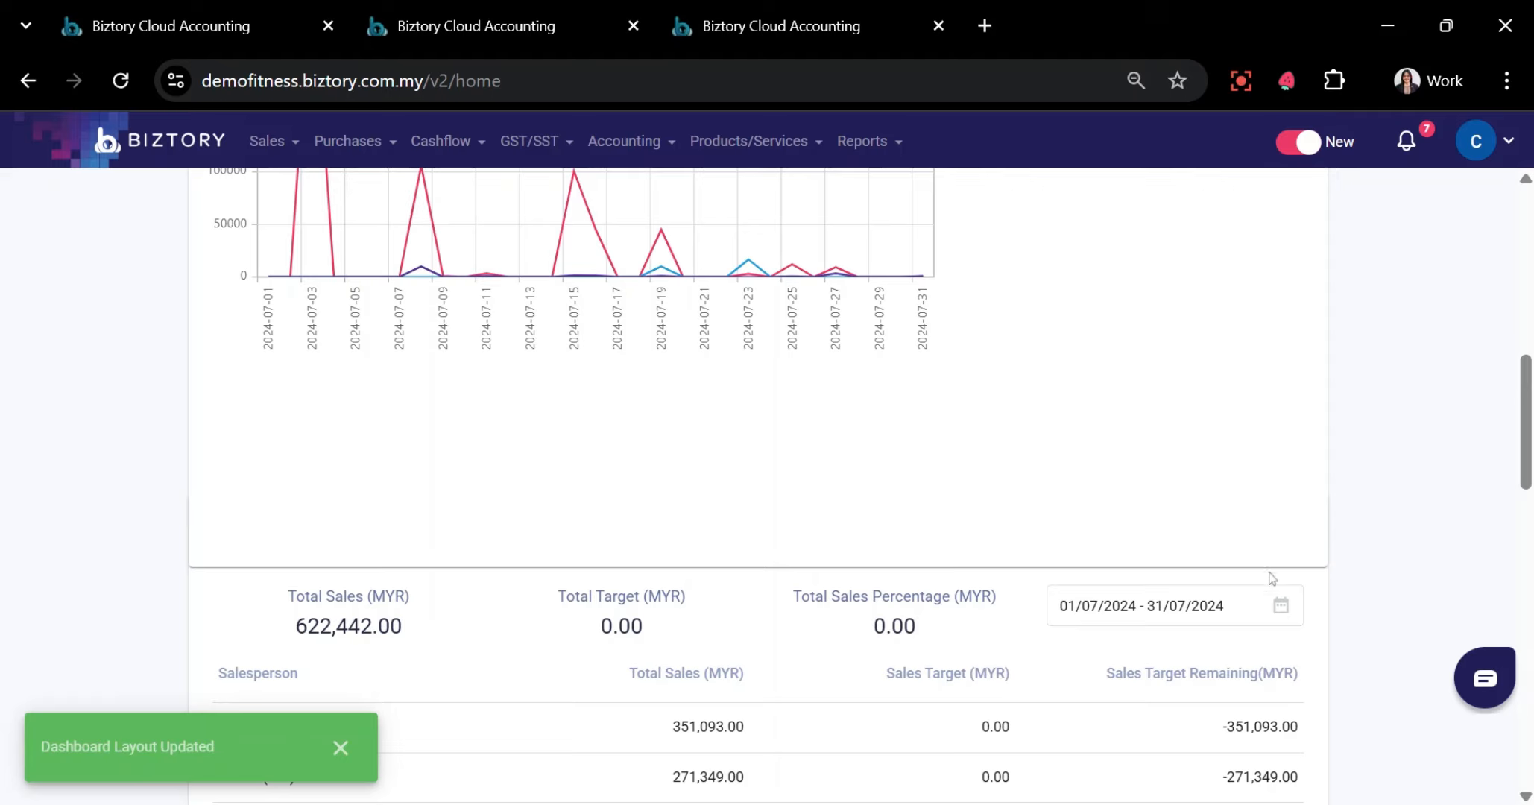
pyautogui.moveTo(1316, 556); pyautogui.dragTo(1296, 406)
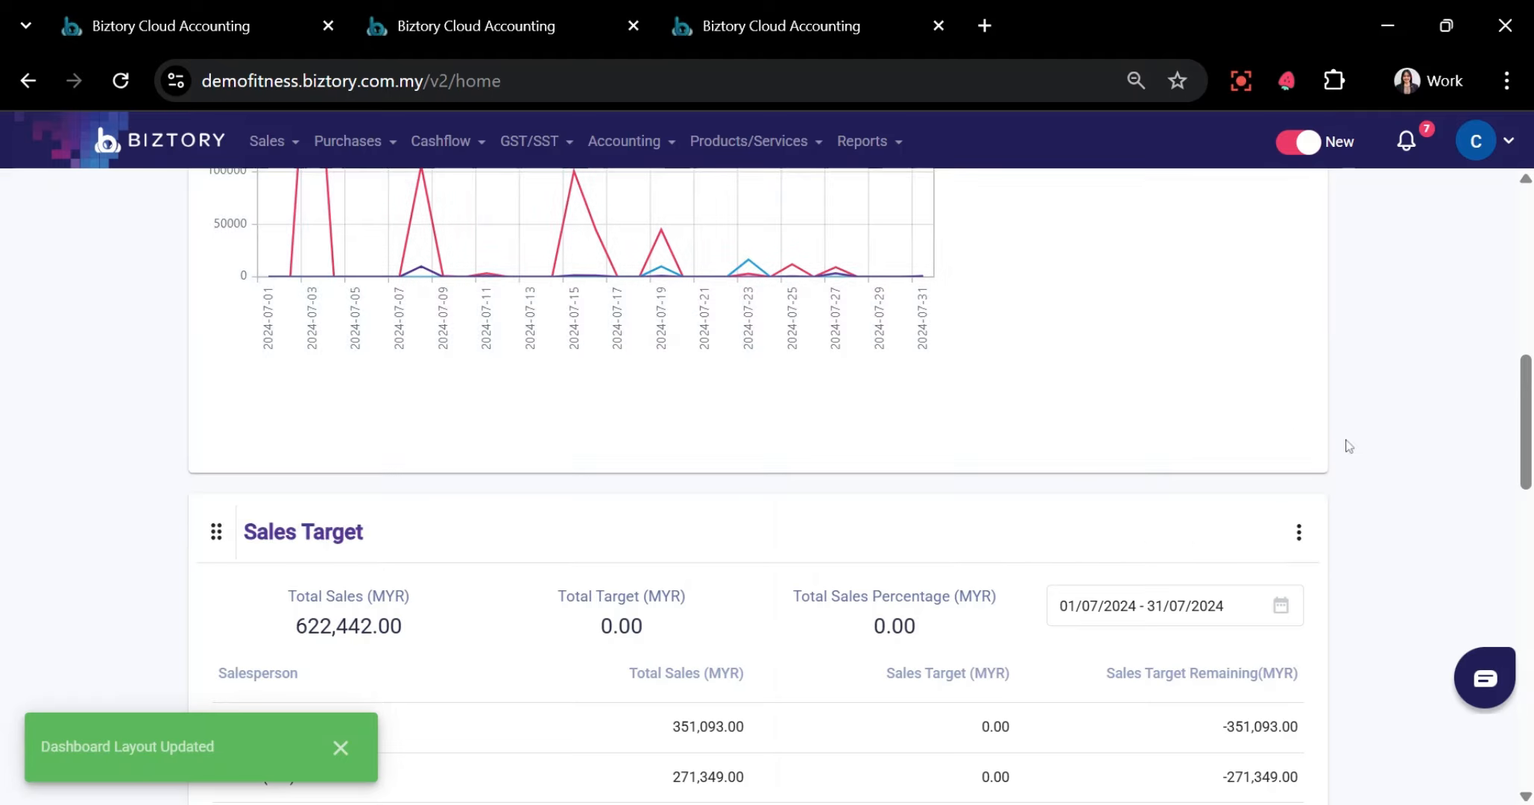
pyautogui.scroll(-10, 1349, 447)
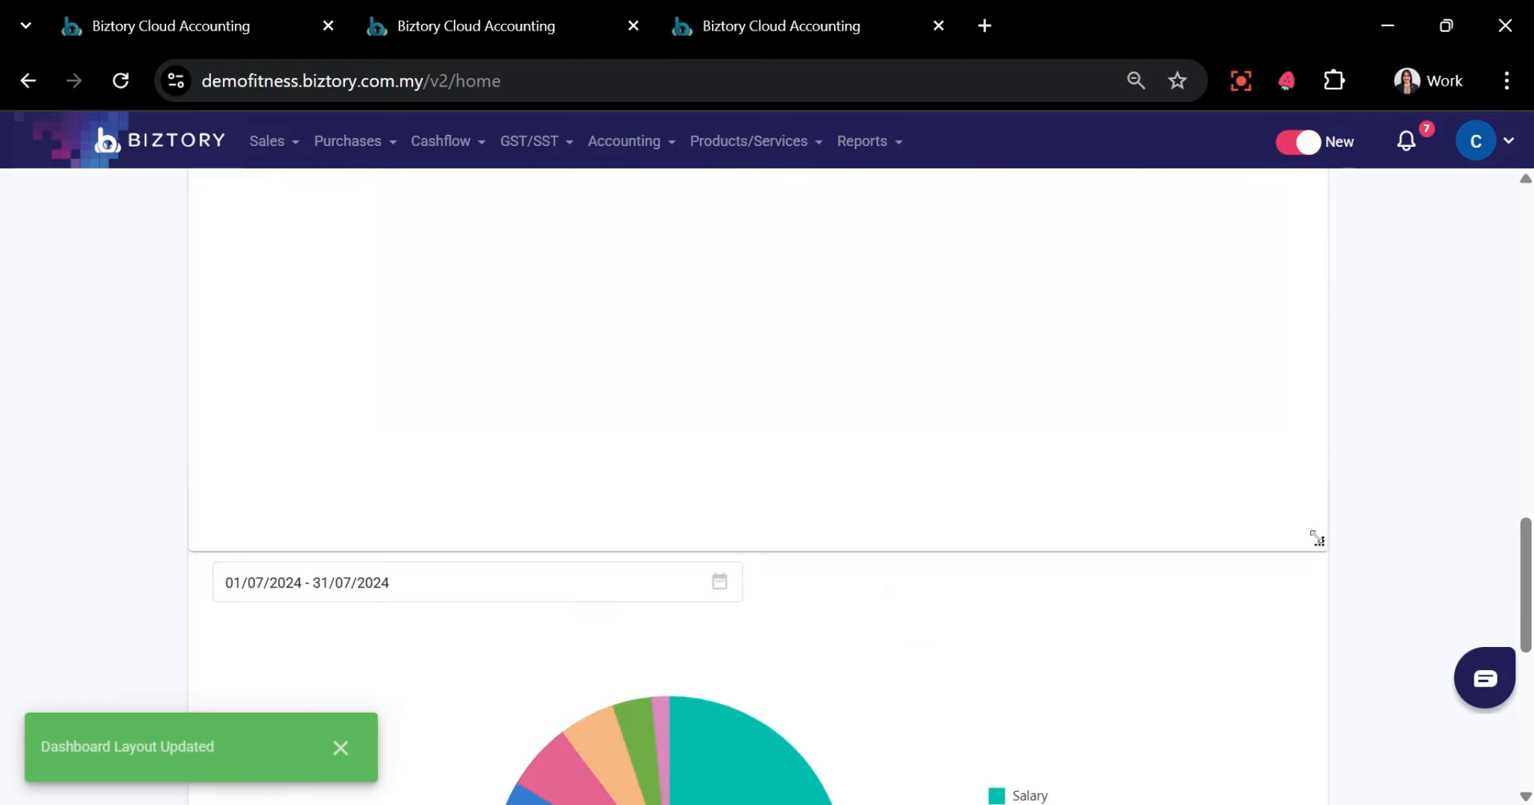
pyautogui.moveTo(1316, 538); pyautogui.dragTo(1282, 246)
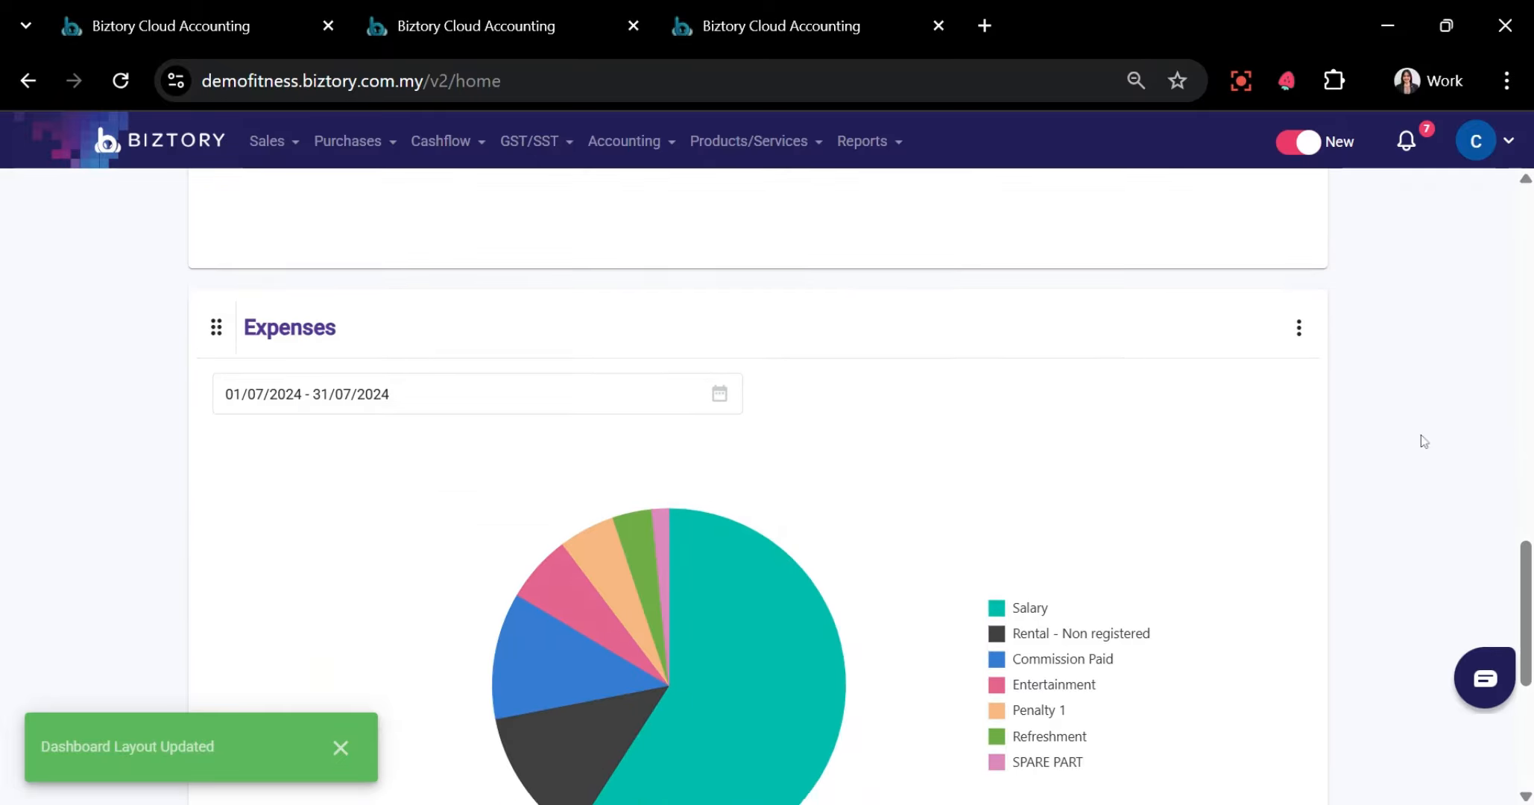
pyautogui.scroll(-5, 1423, 440)
pyautogui.scroll(10, 1208, 484)
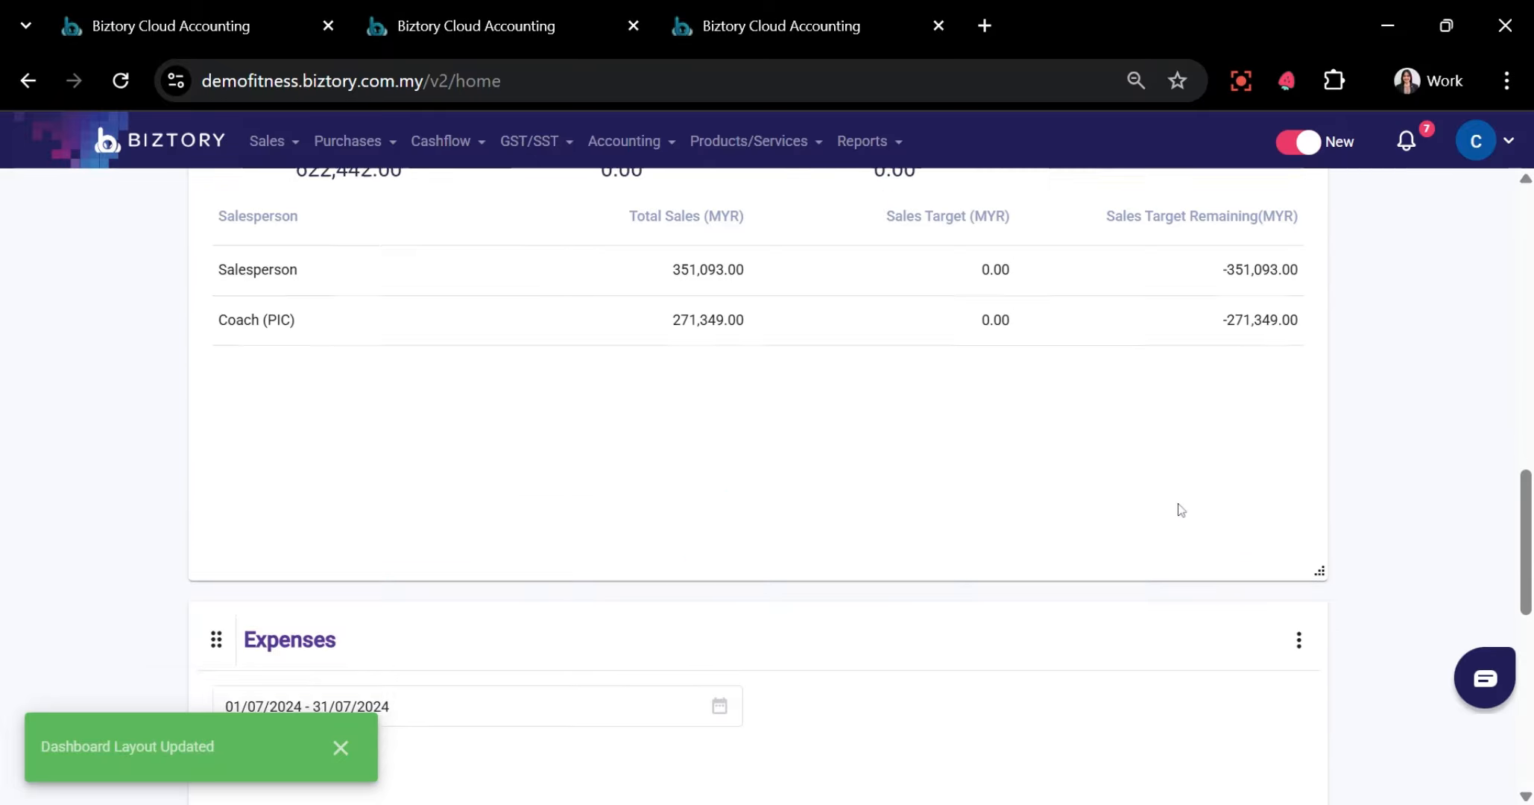
# View the widgets that can be added to the dashboard and close the Add Widget dialog without choosing one
pyautogui.scroll(-10, 1181, 509)
pyautogui.click(771, 656)
pyautogui.scroll(1, 716, 521)
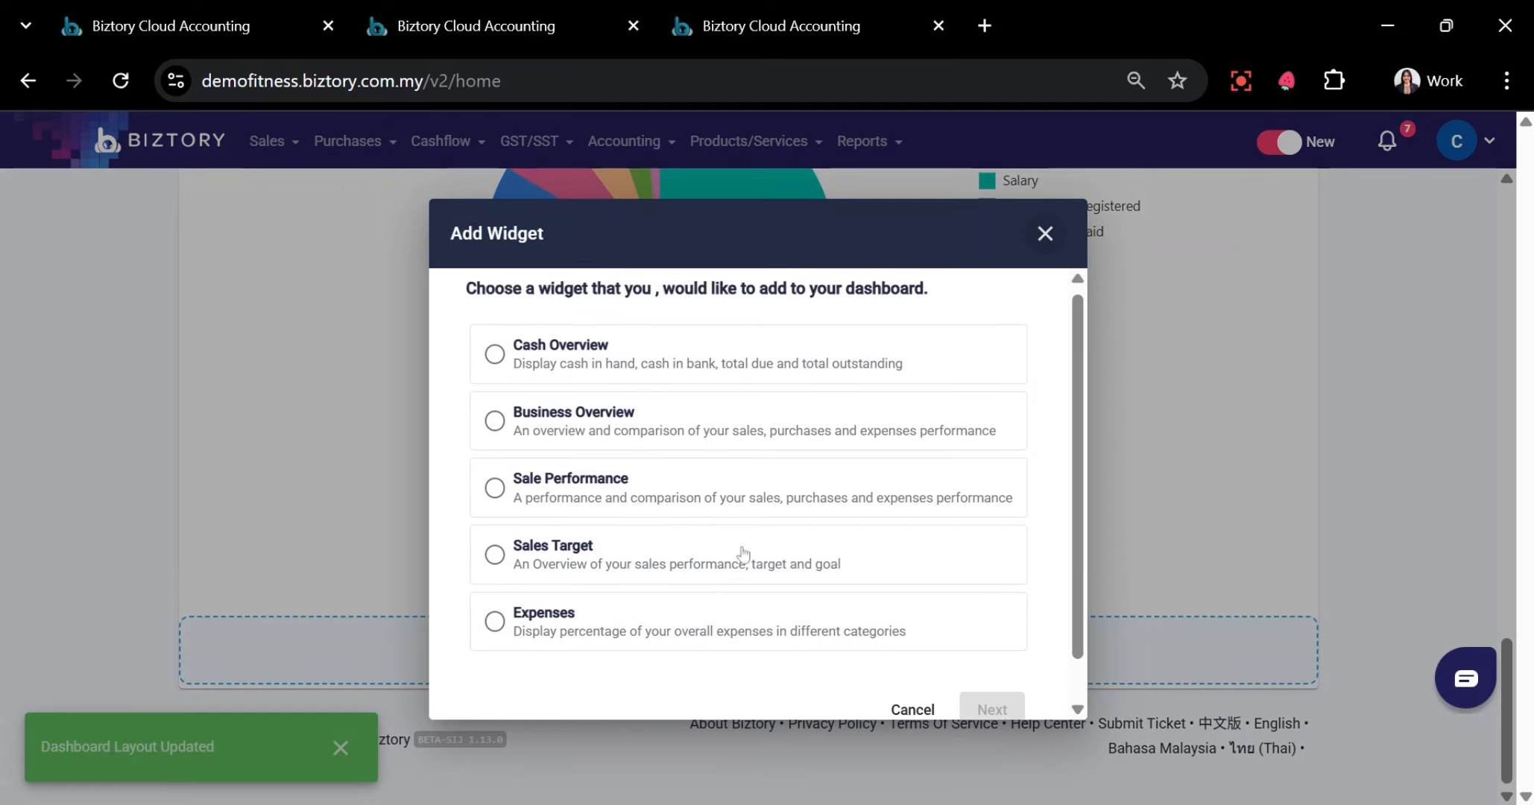
pyautogui.scroll(-1, 740, 548)
pyautogui.click(1042, 230)
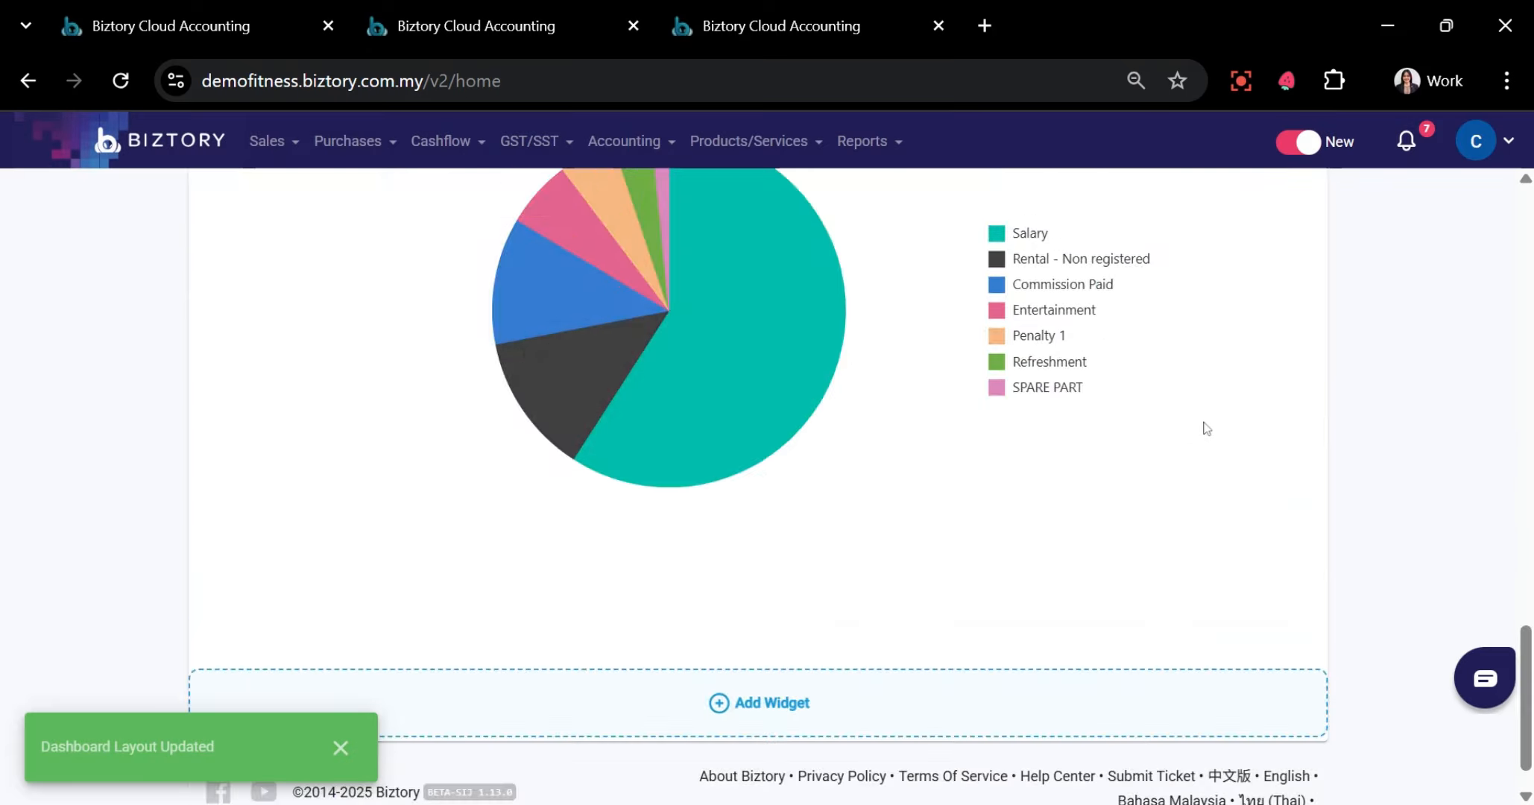
# Save the customized dashboard layout and look over the Business Overview on the dashboard
pyautogui.scroll(10, 1202, 513)
pyautogui.scroll(-2, 685, 527)
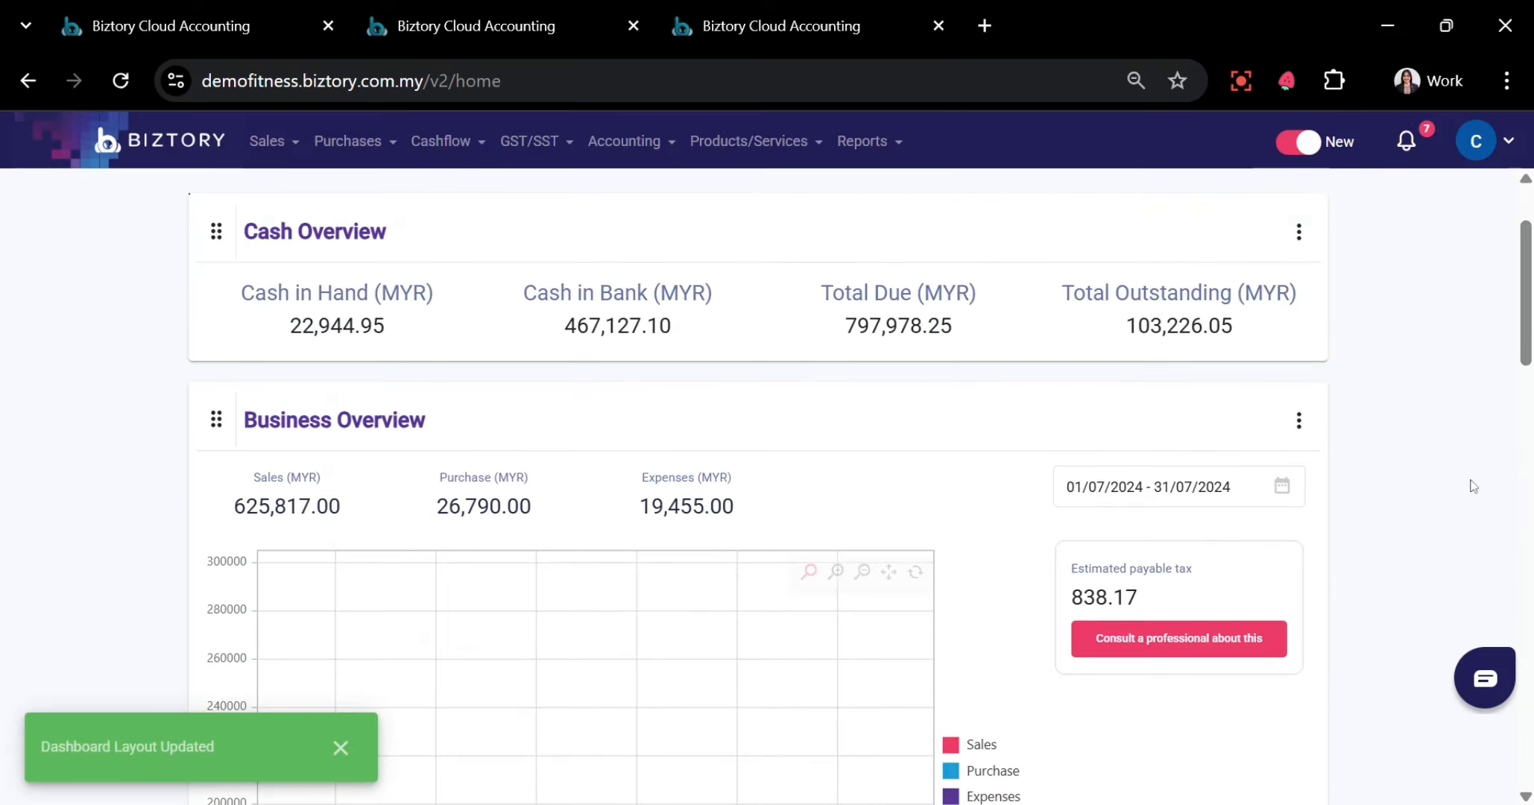
pyautogui.scroll(2, 1267, 283)
pyautogui.click(1291, 257)
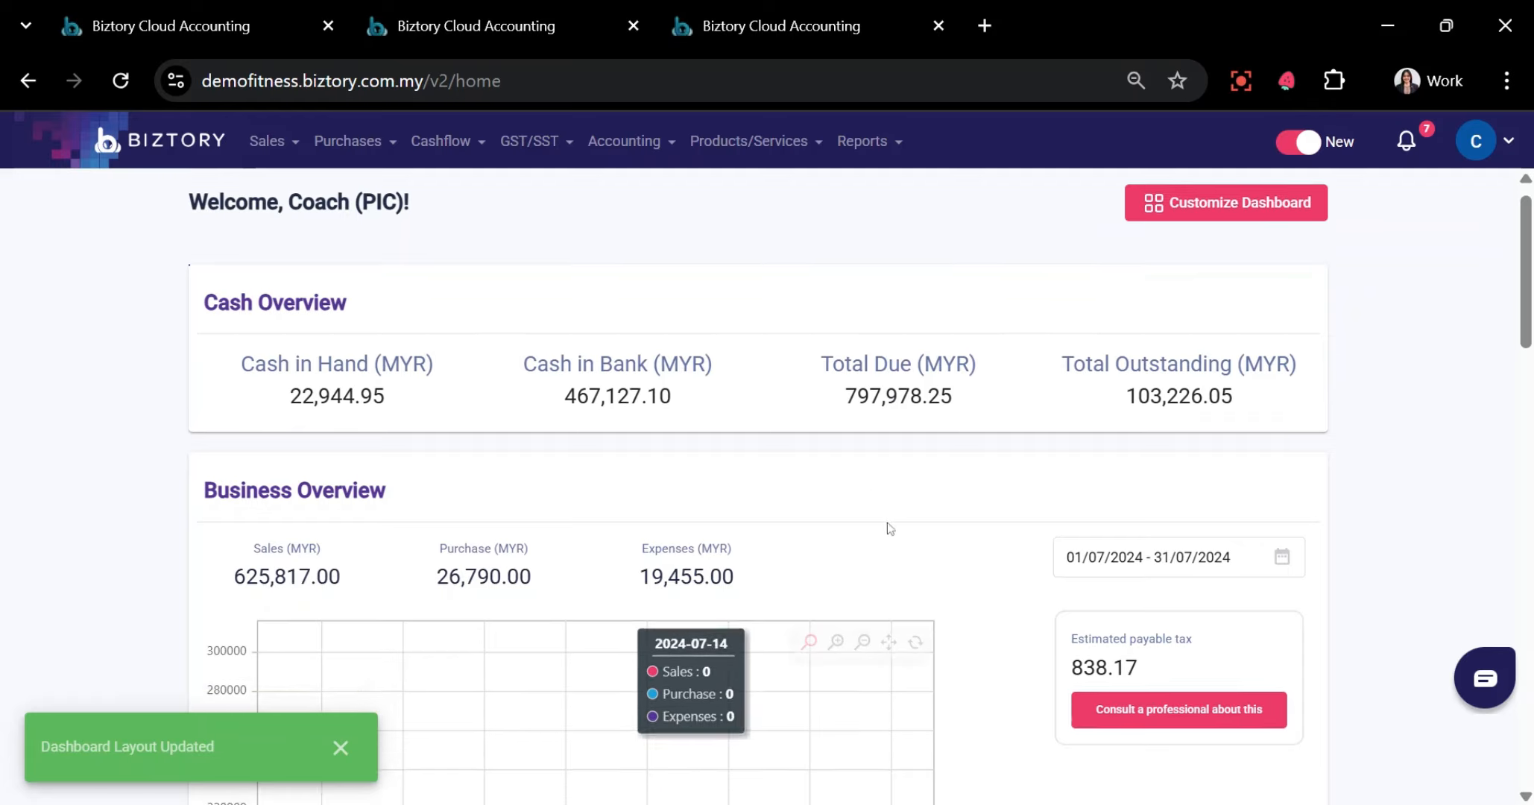
pyautogui.scroll(-3, 883, 524)
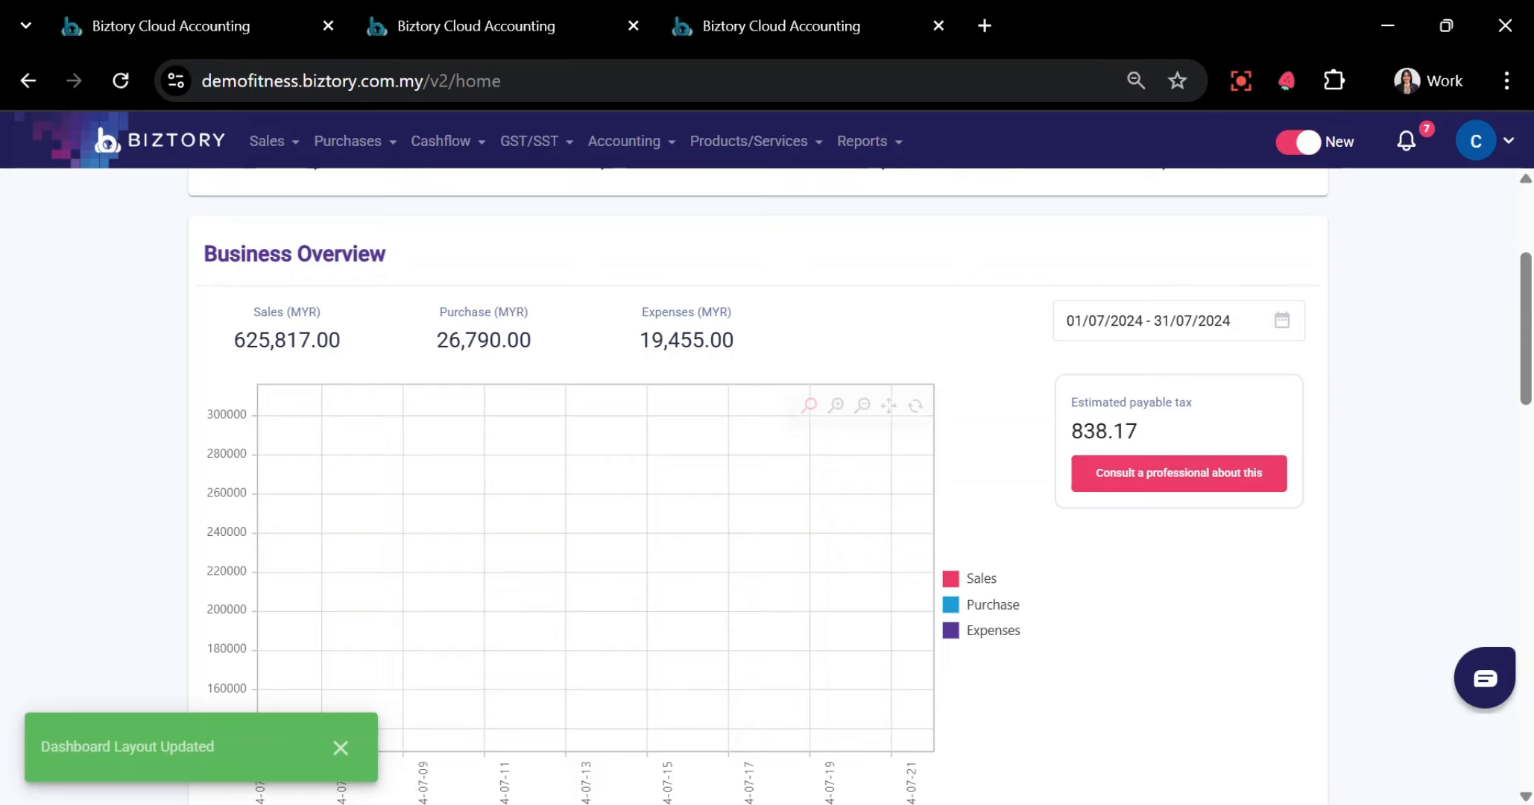
pyautogui.scroll(4, 1168, 626)
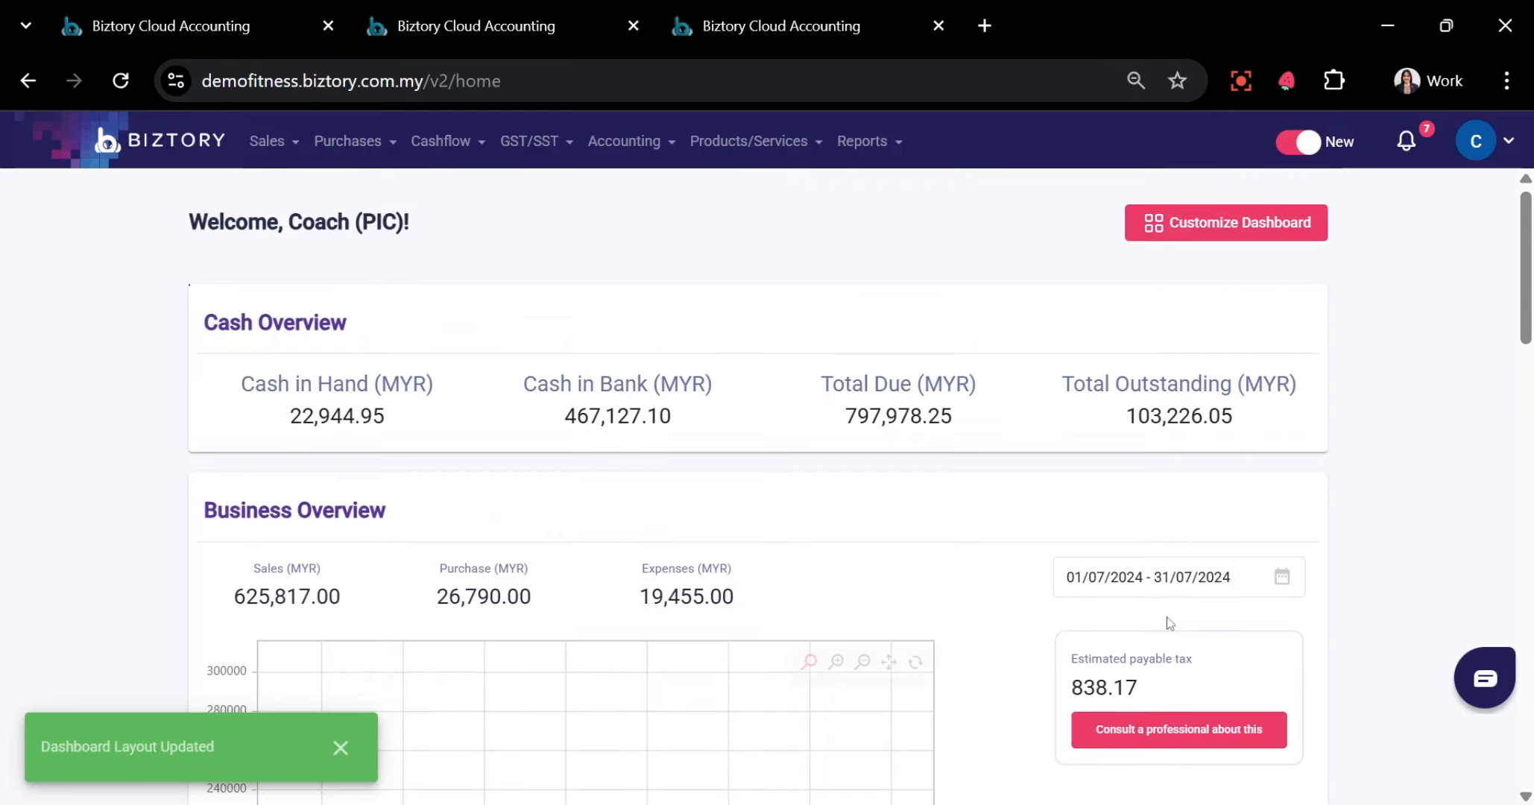
pyautogui.scroll(-10, 1153, 555)
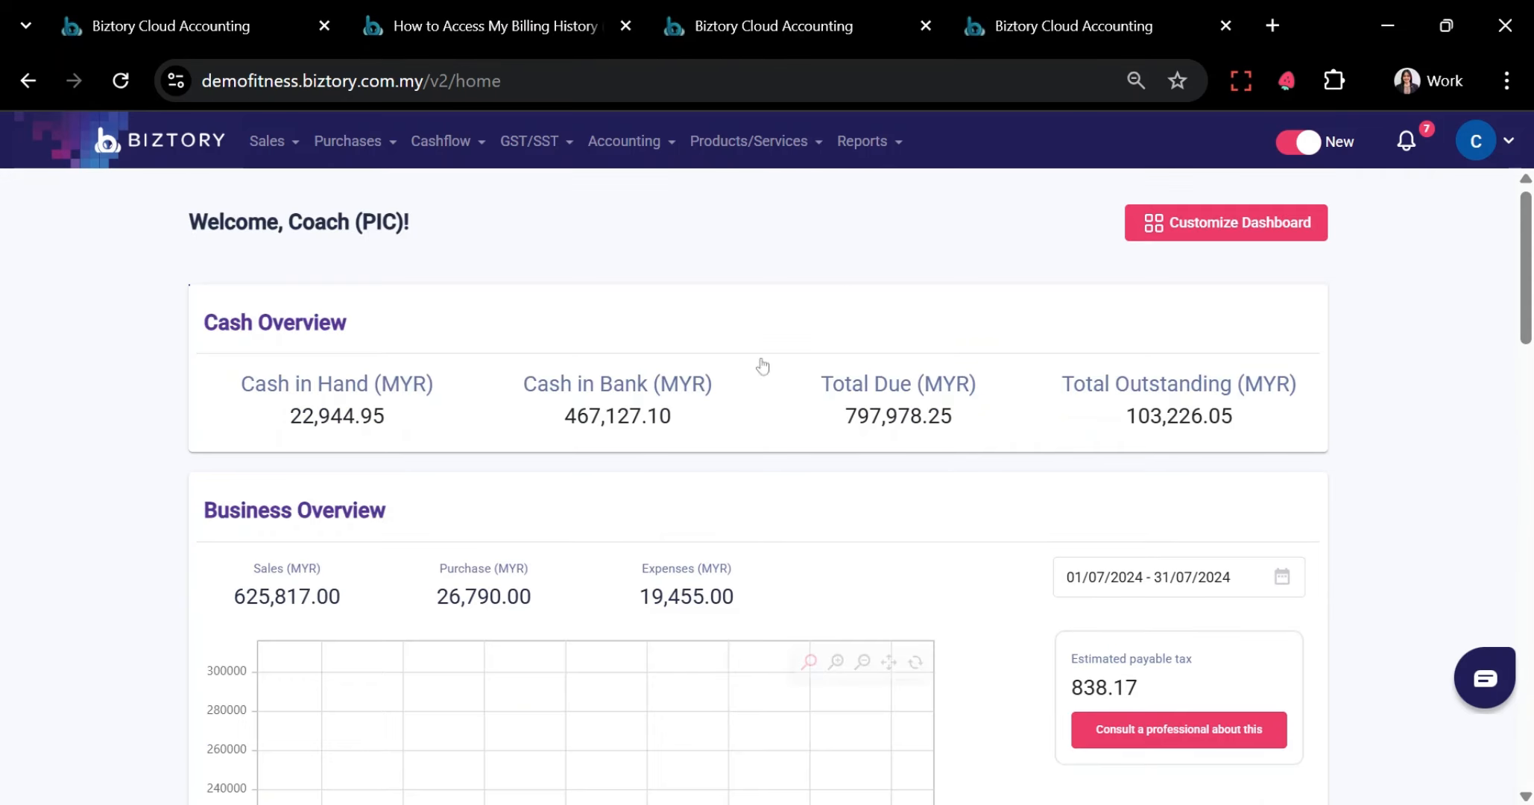
# Open the Products/Services list and look through the items on its first page
pyautogui.click(755, 150)
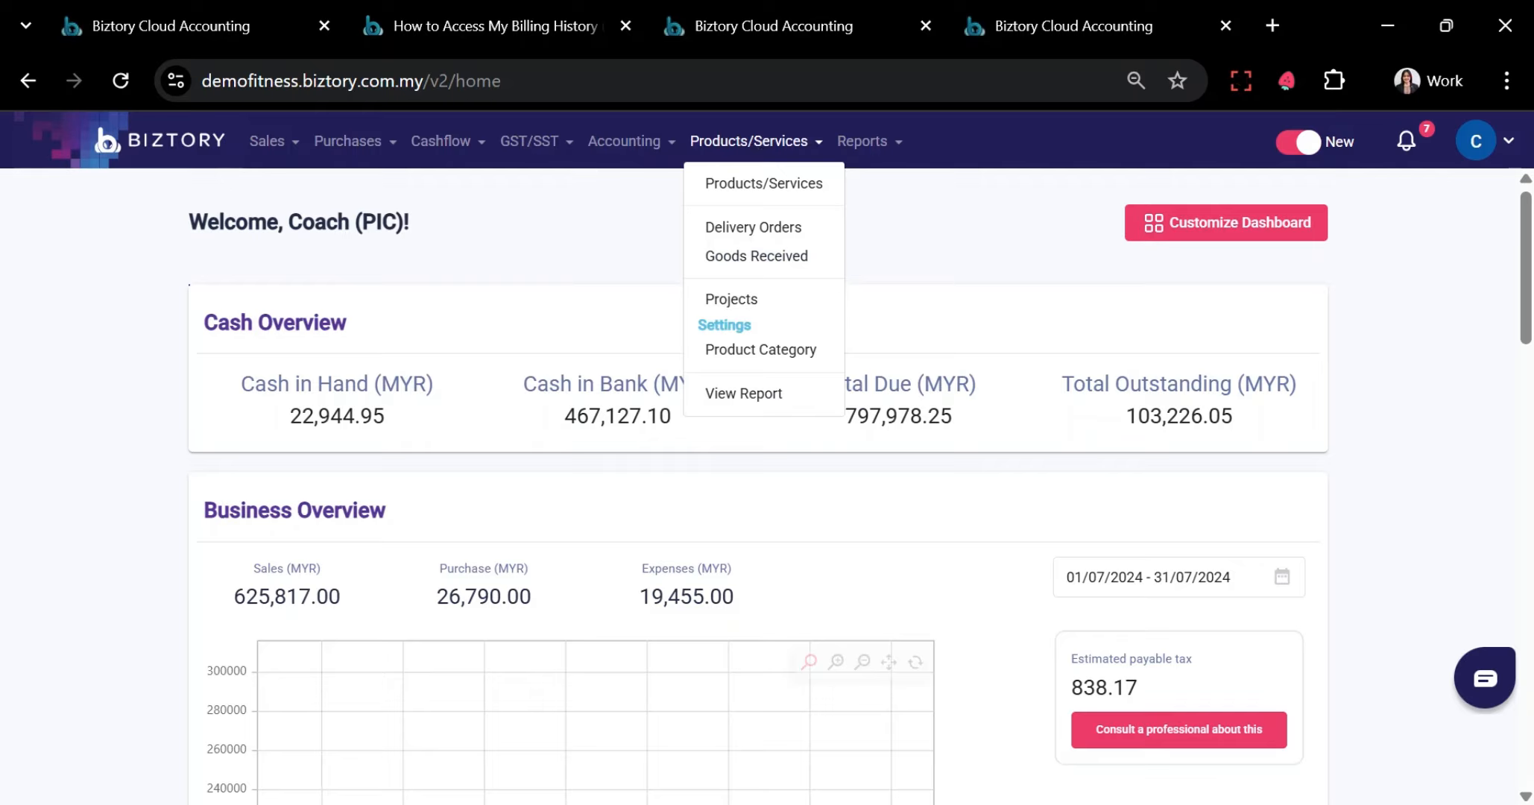
pyautogui.click(735, 186)
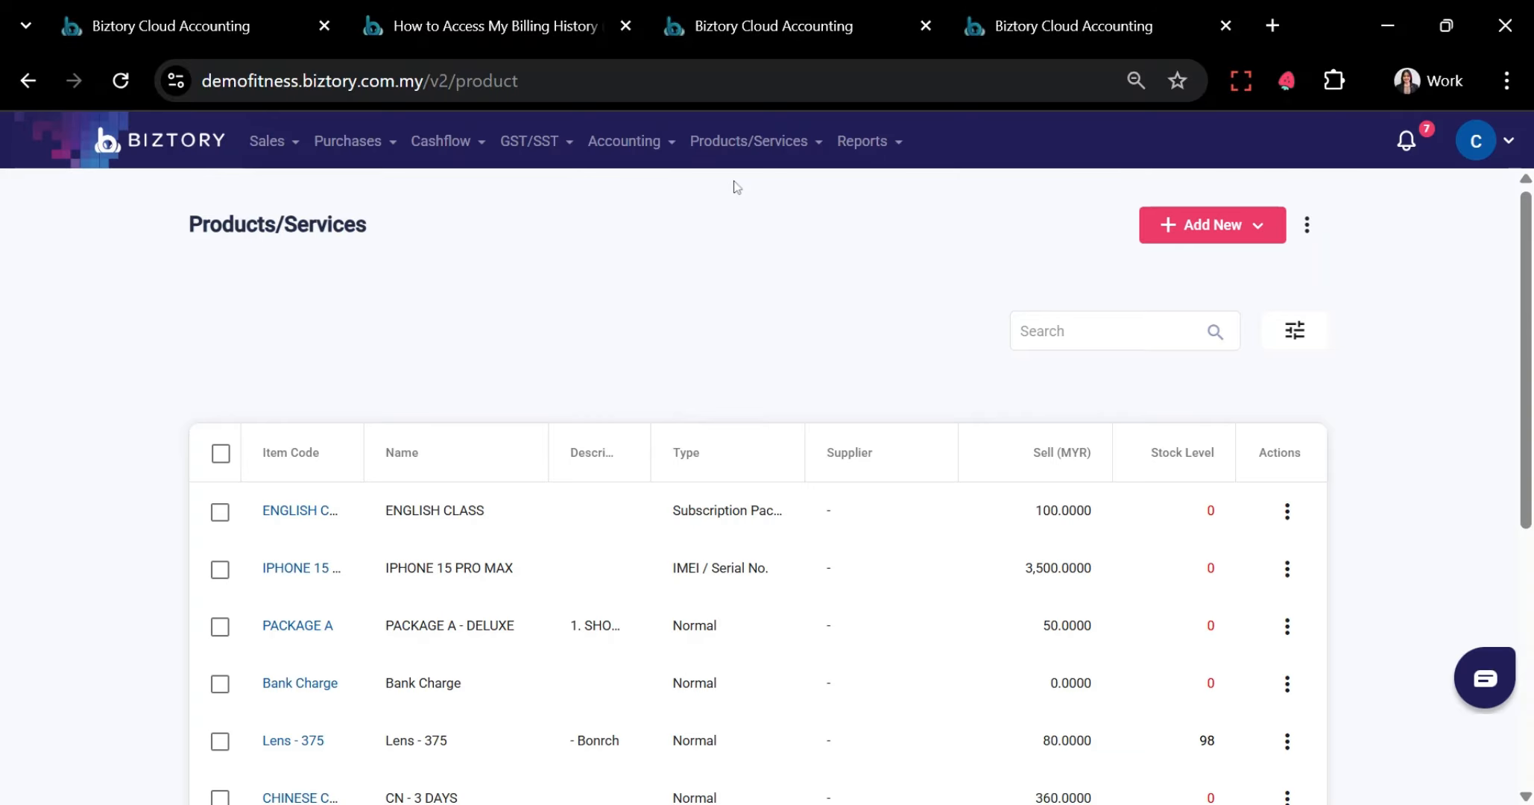
pyautogui.scroll(-3, 702, 476)
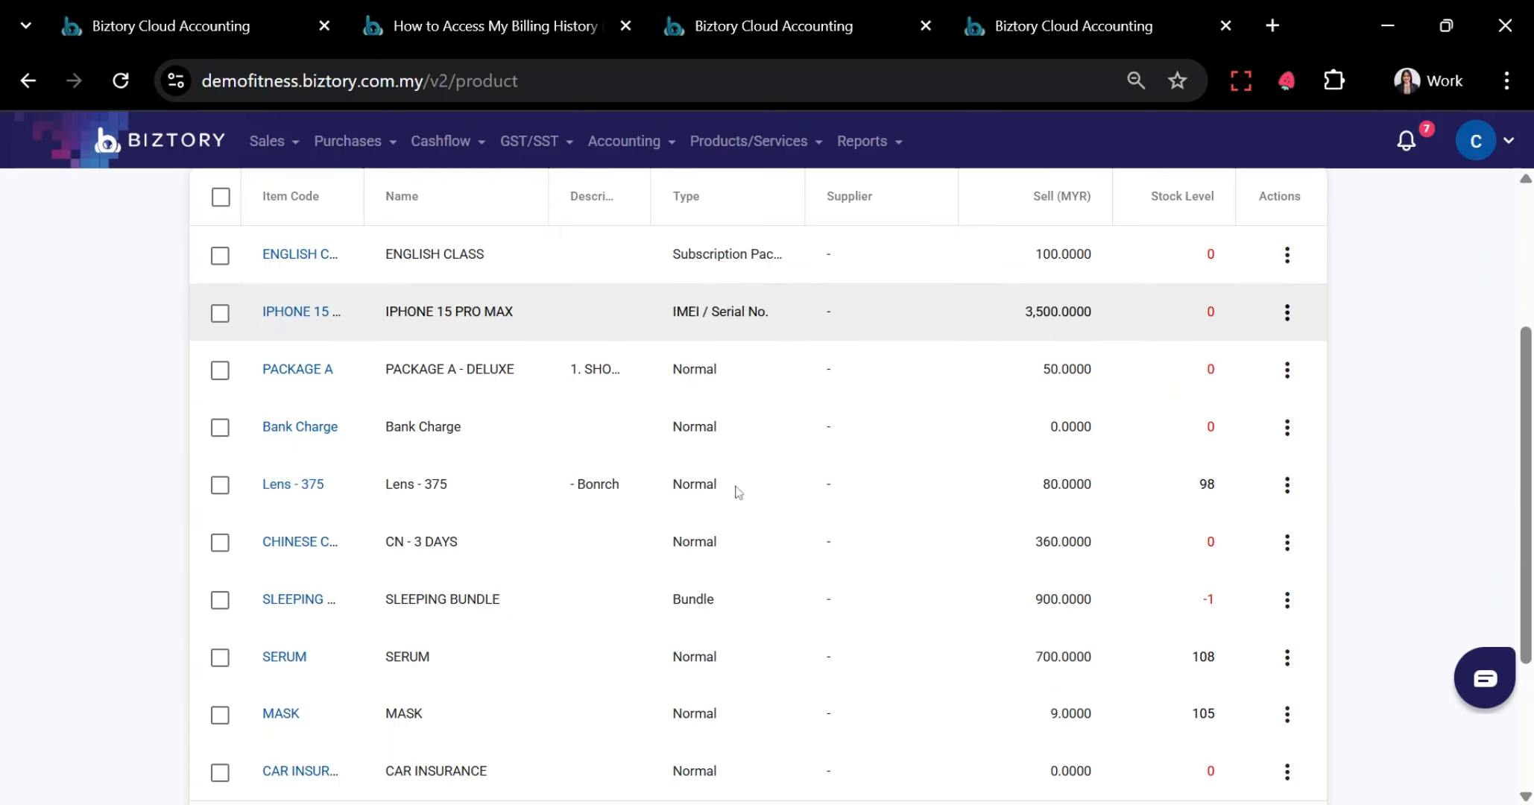
pyautogui.scroll(-3, 708, 684)
pyautogui.scroll(2, 707, 684)
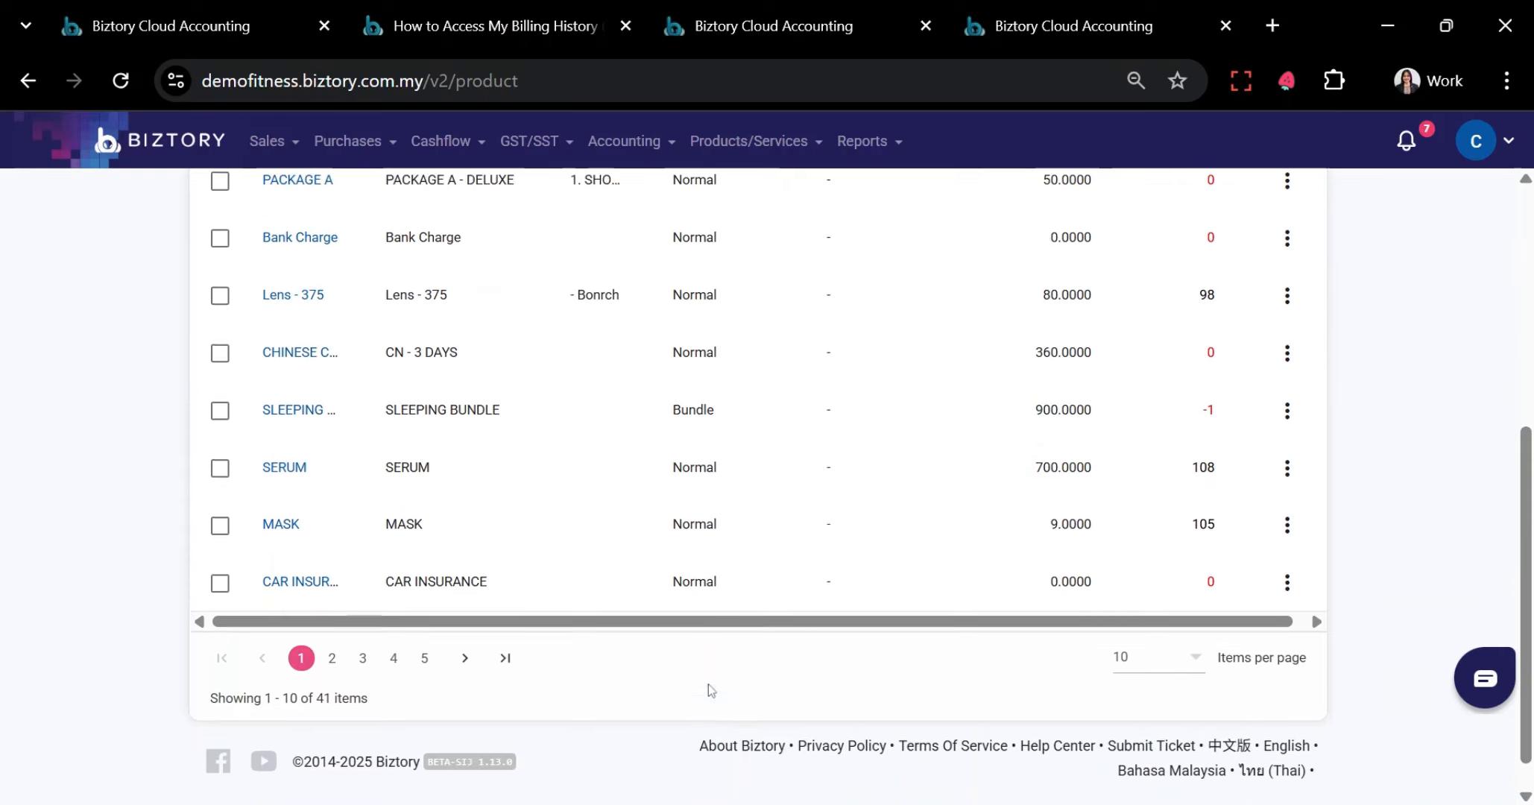
pyautogui.scroll(4, 718, 671)
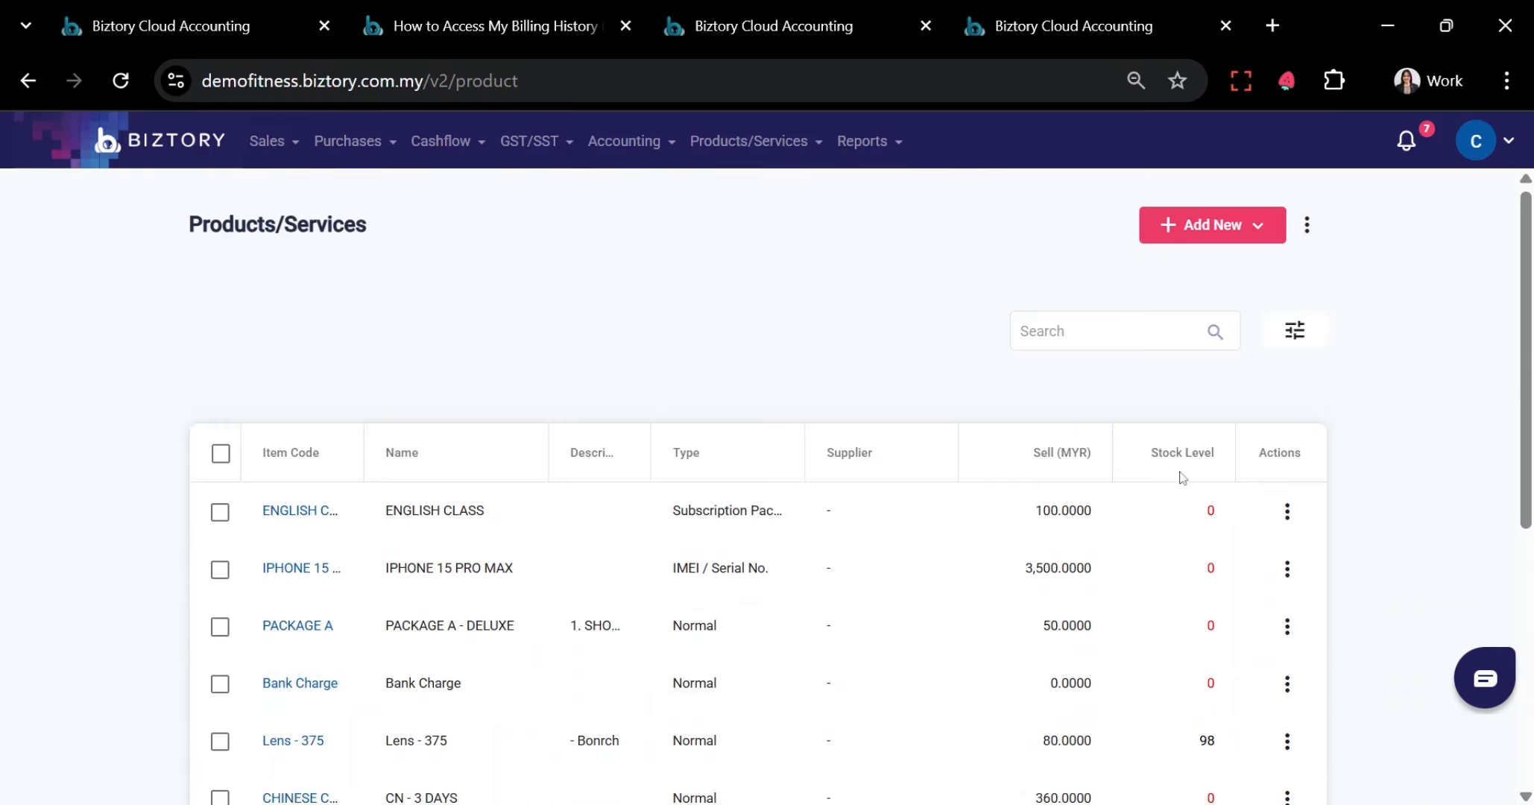
# Review the stock levels in the Products/Services list and display the product types available for adding a new item
pyautogui.scroll(-2, 1163, 515)
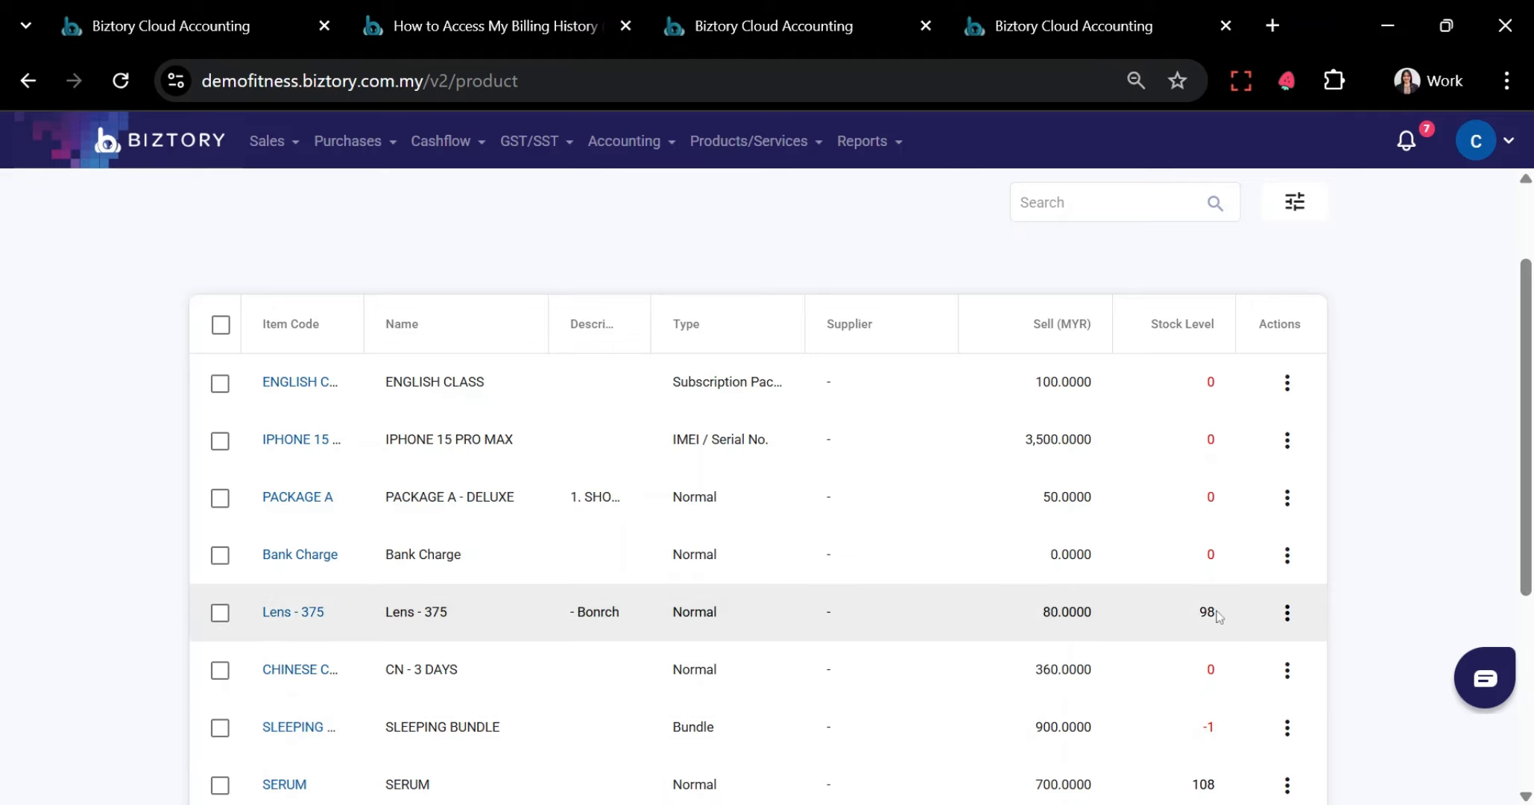
pyautogui.scroll(-2, 1225, 616)
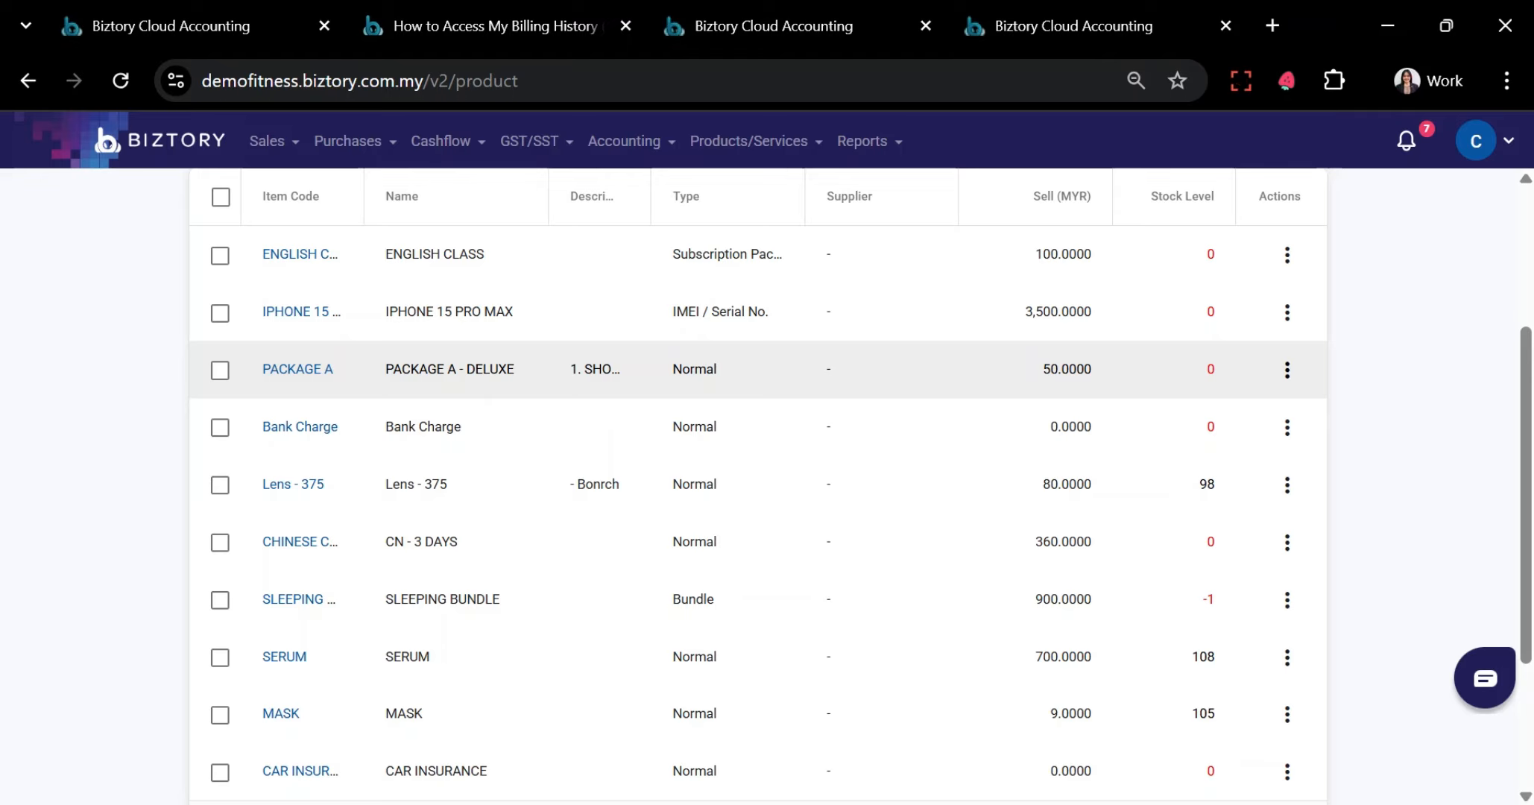
pyautogui.scroll(3, 877, 511)
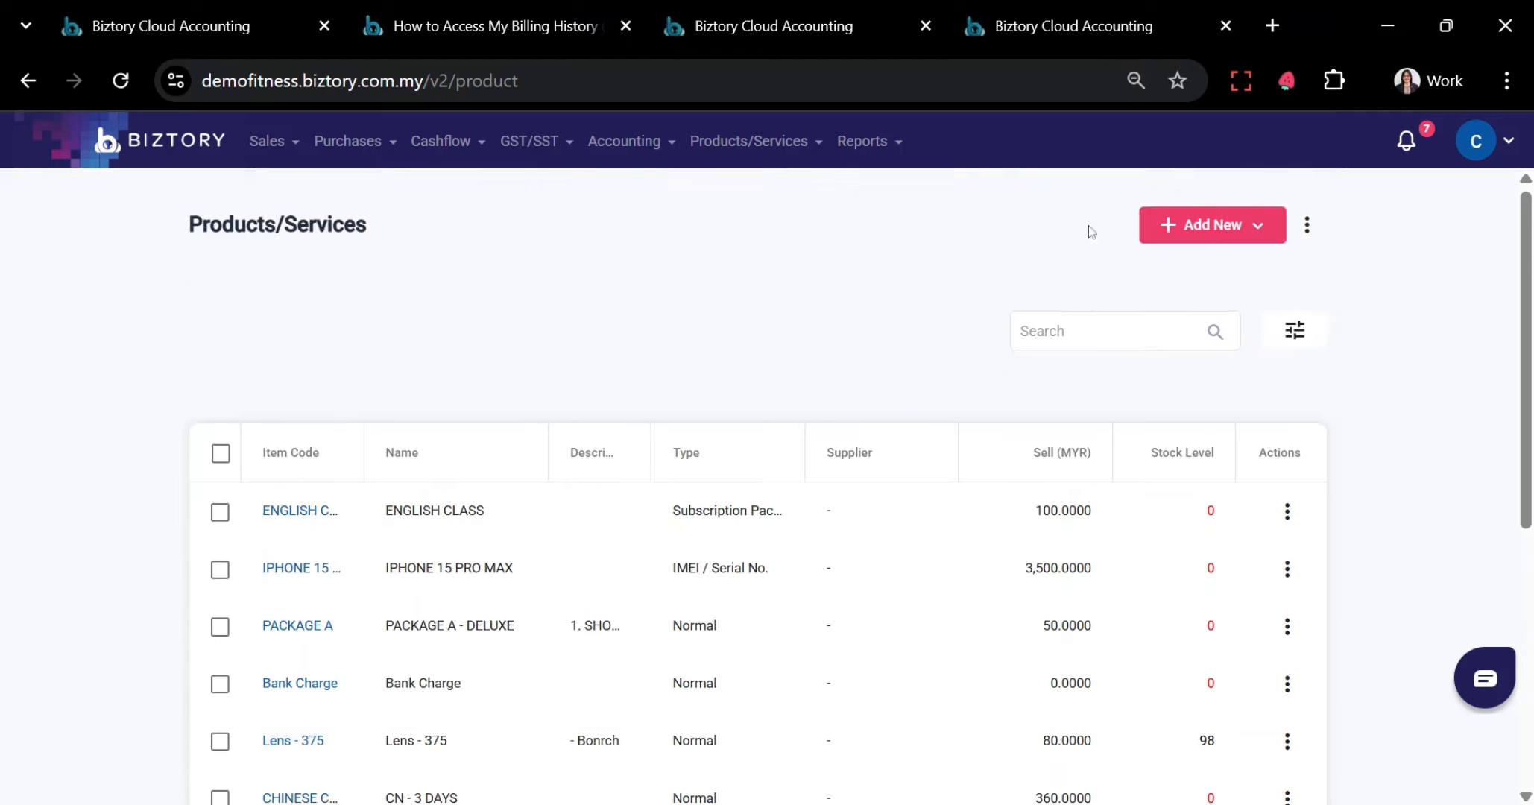
pyautogui.click(1204, 225)
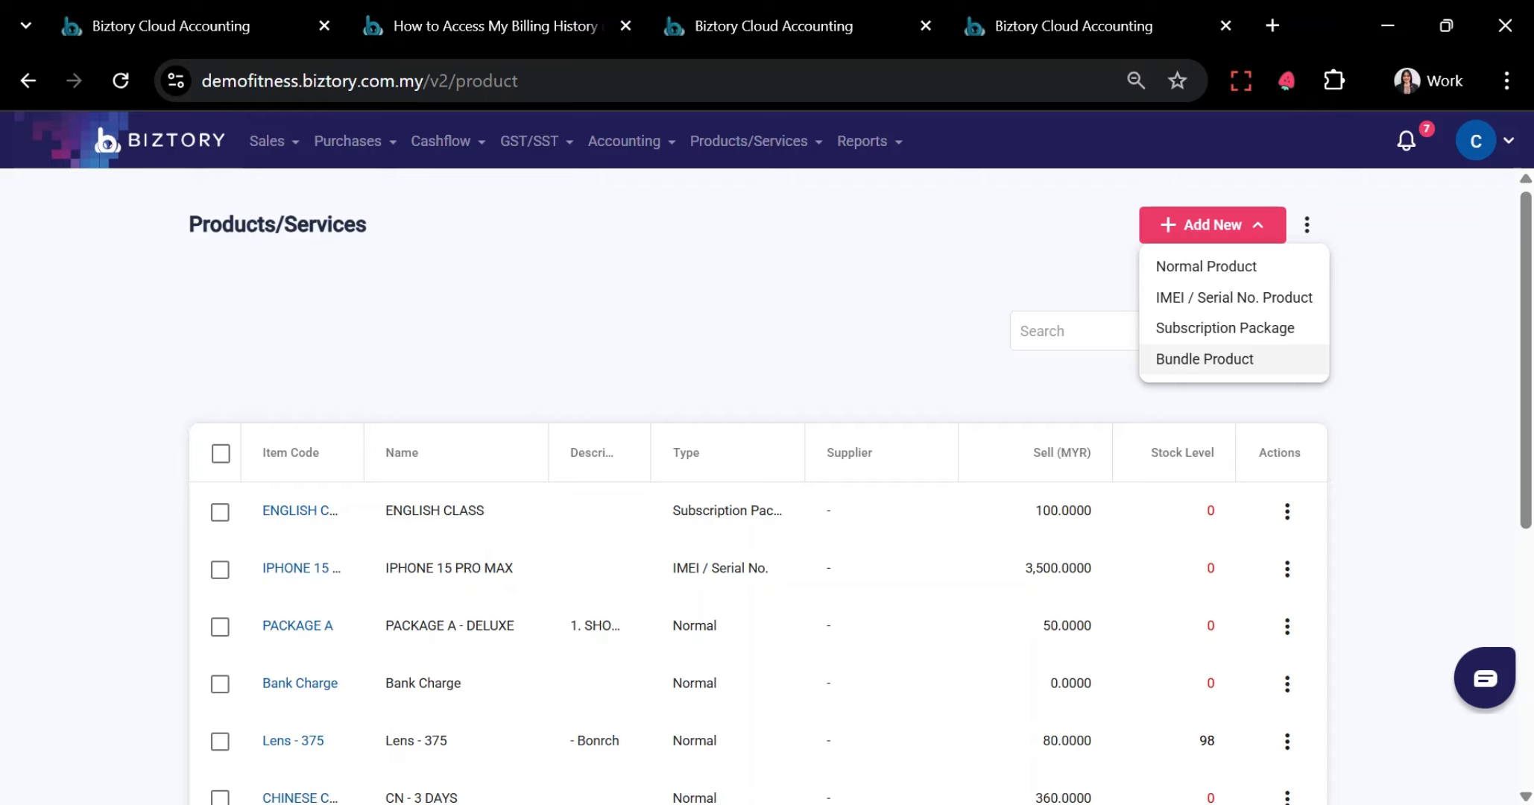
# Open a new Normal Product form and review its item code, item name, description and original selling price fields
pyautogui.click(1171, 267)
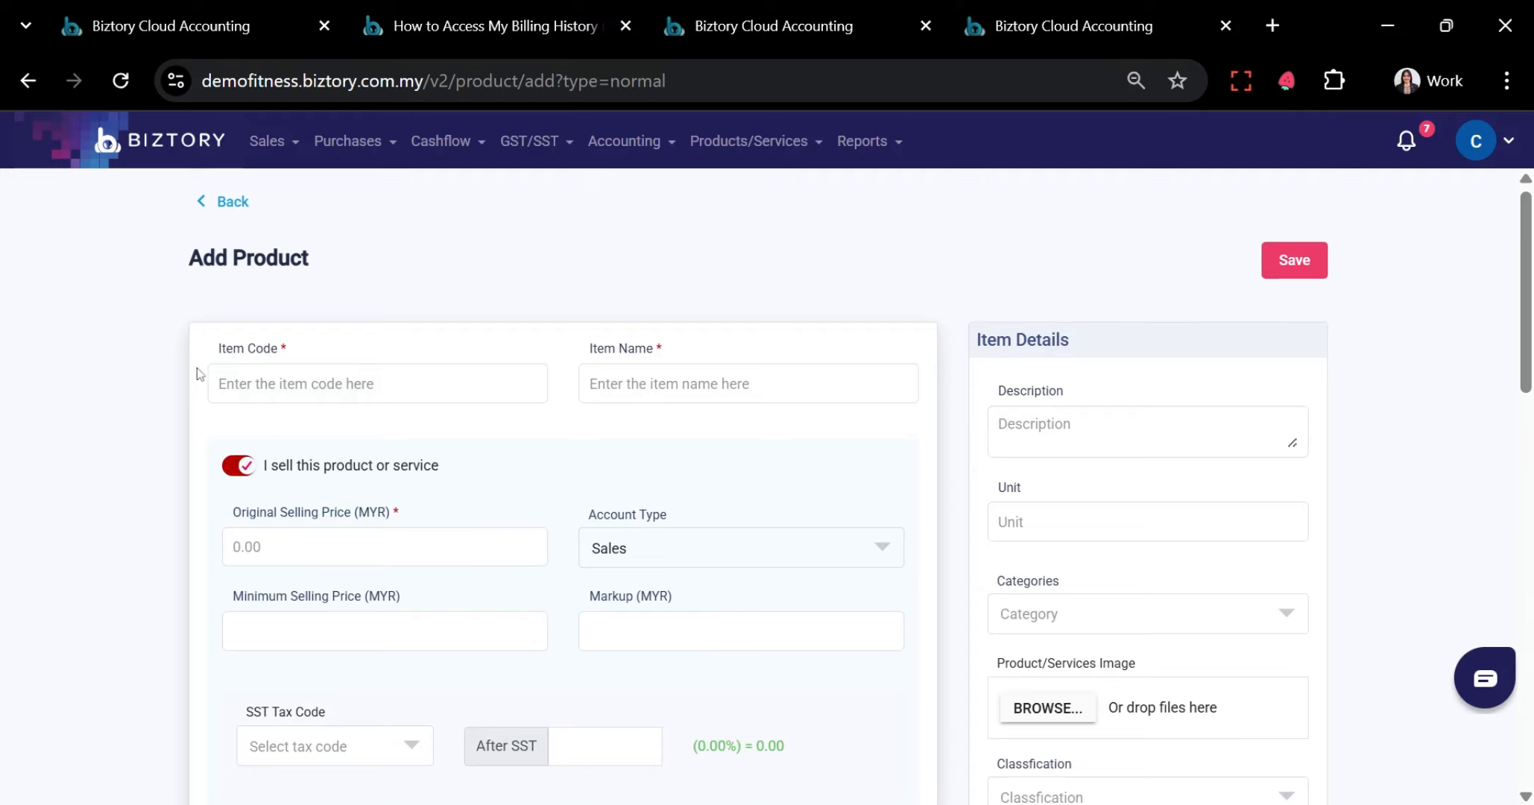
pyautogui.click(380, 383)
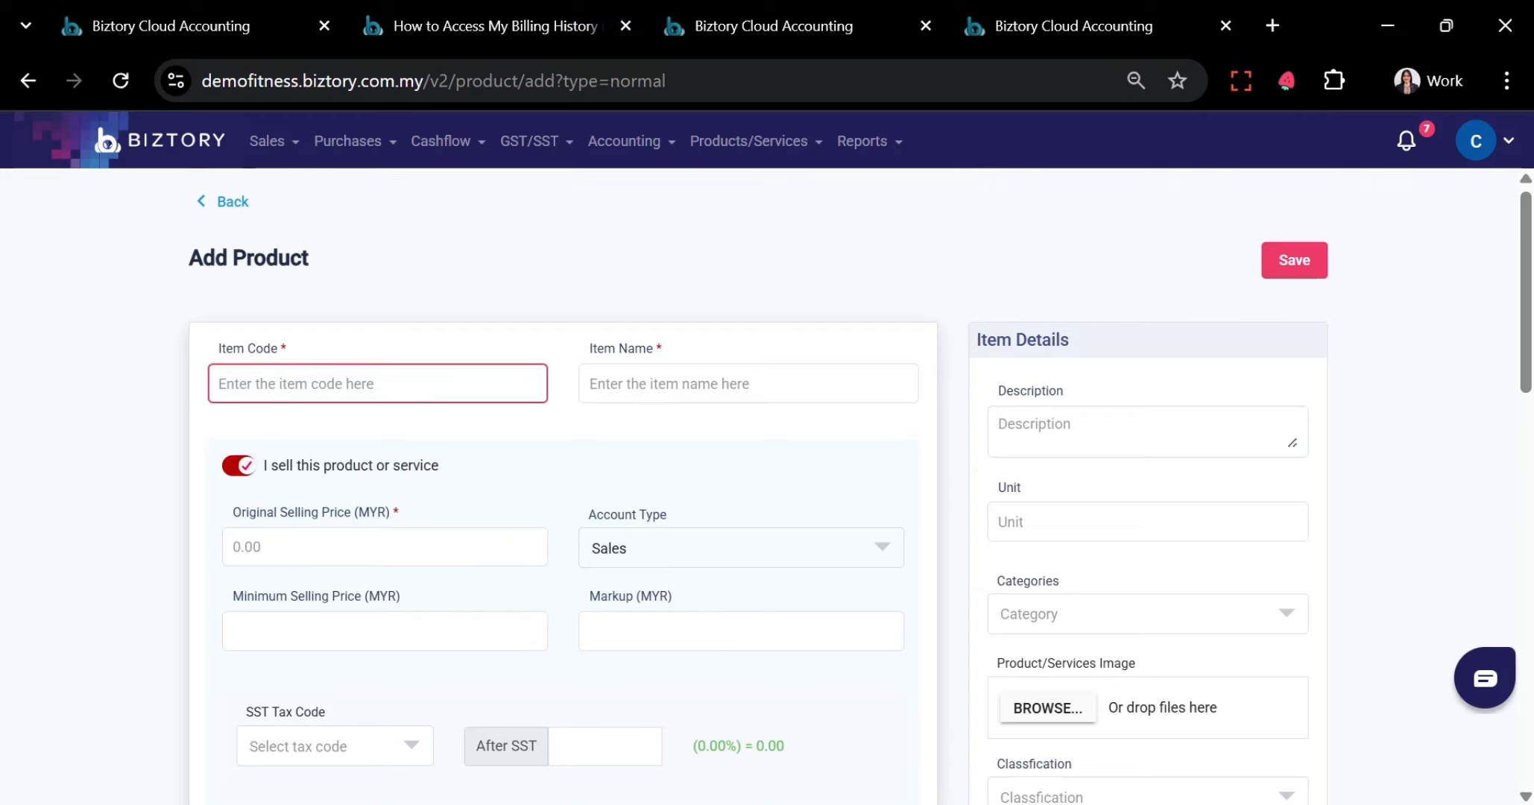
pyautogui.click(757, 397)
pyautogui.click(995, 428)
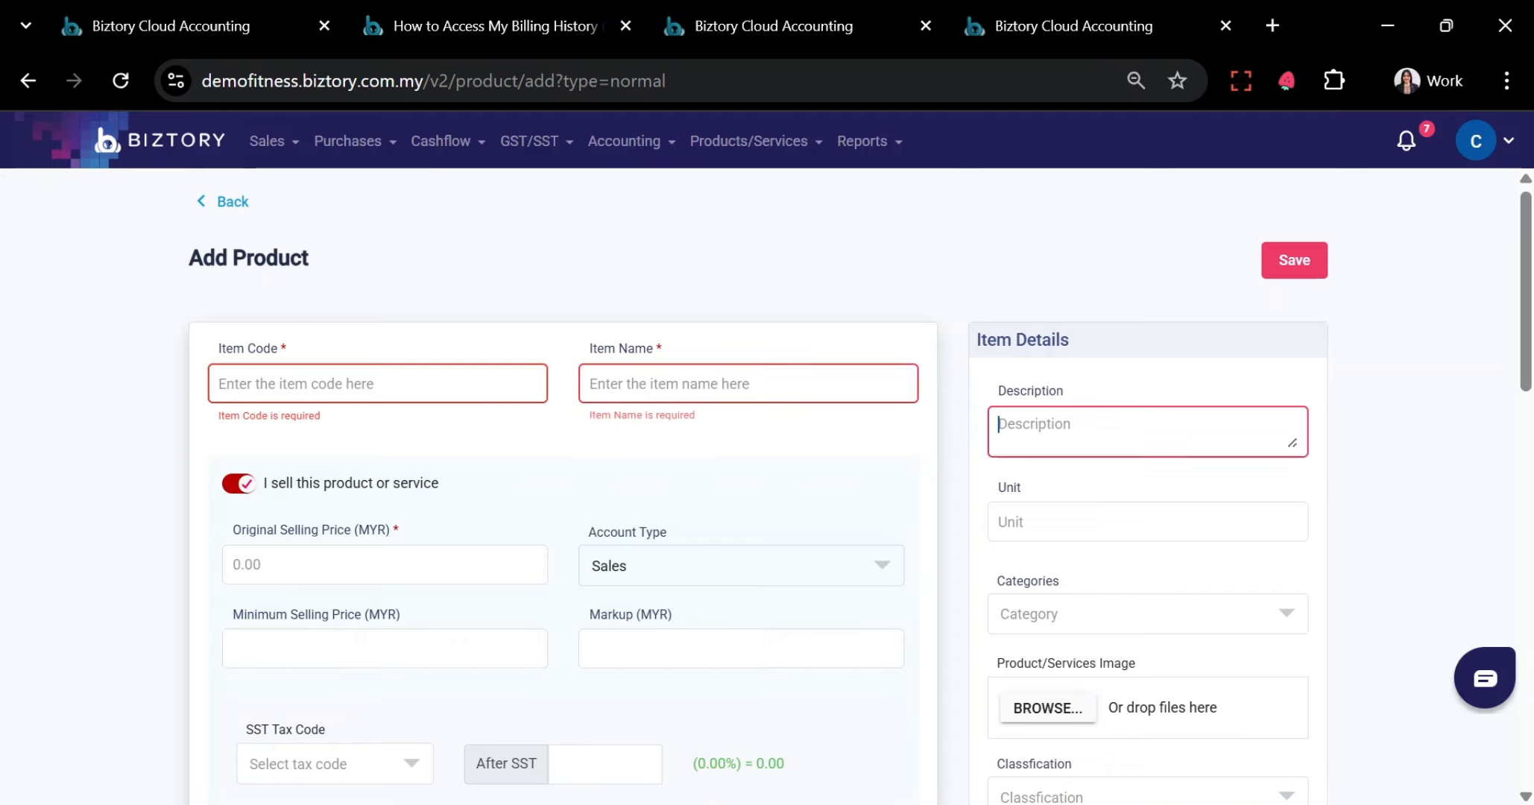
pyautogui.click(662, 351)
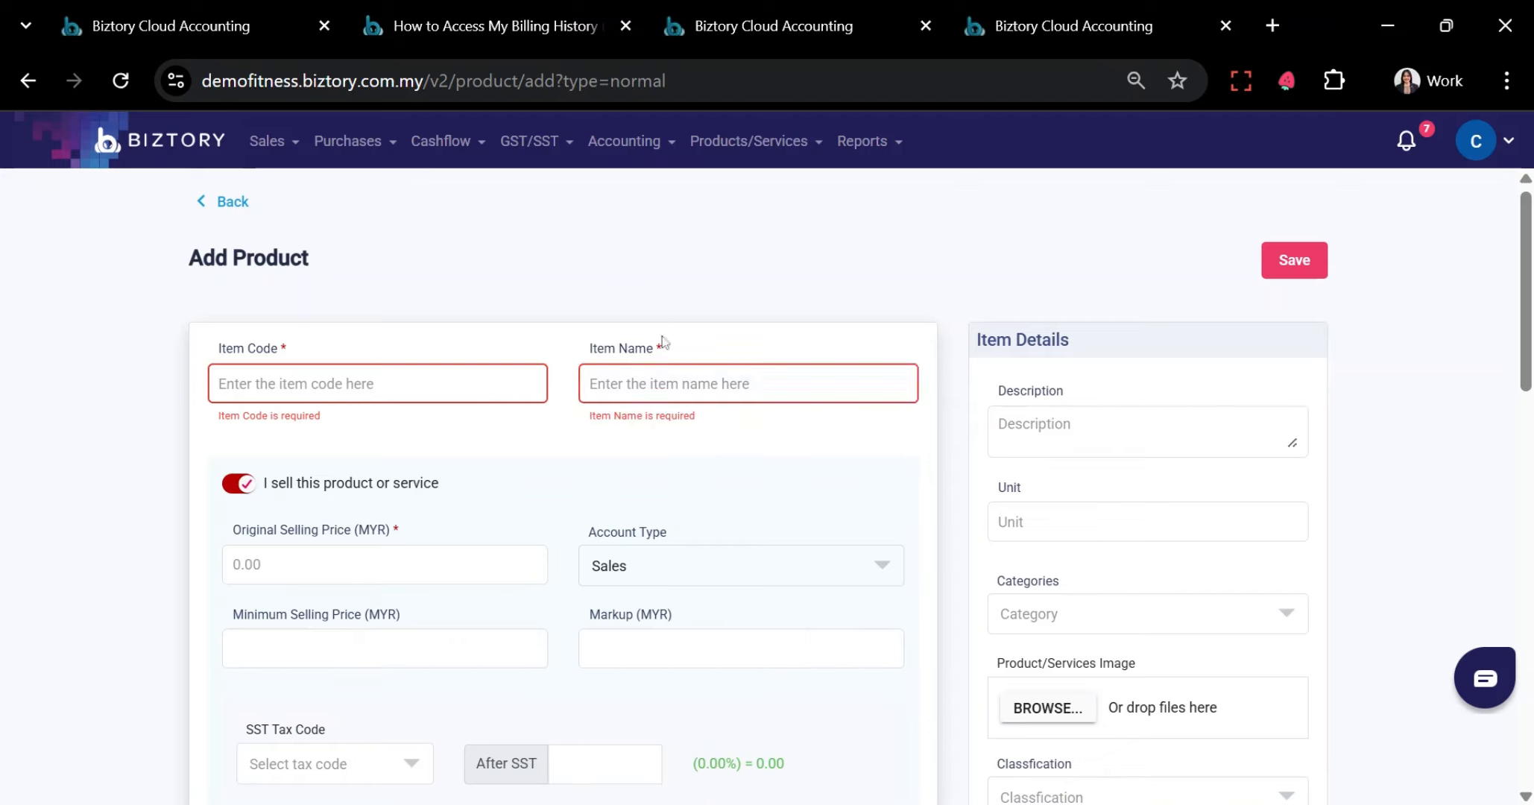
pyautogui.click(532, 395)
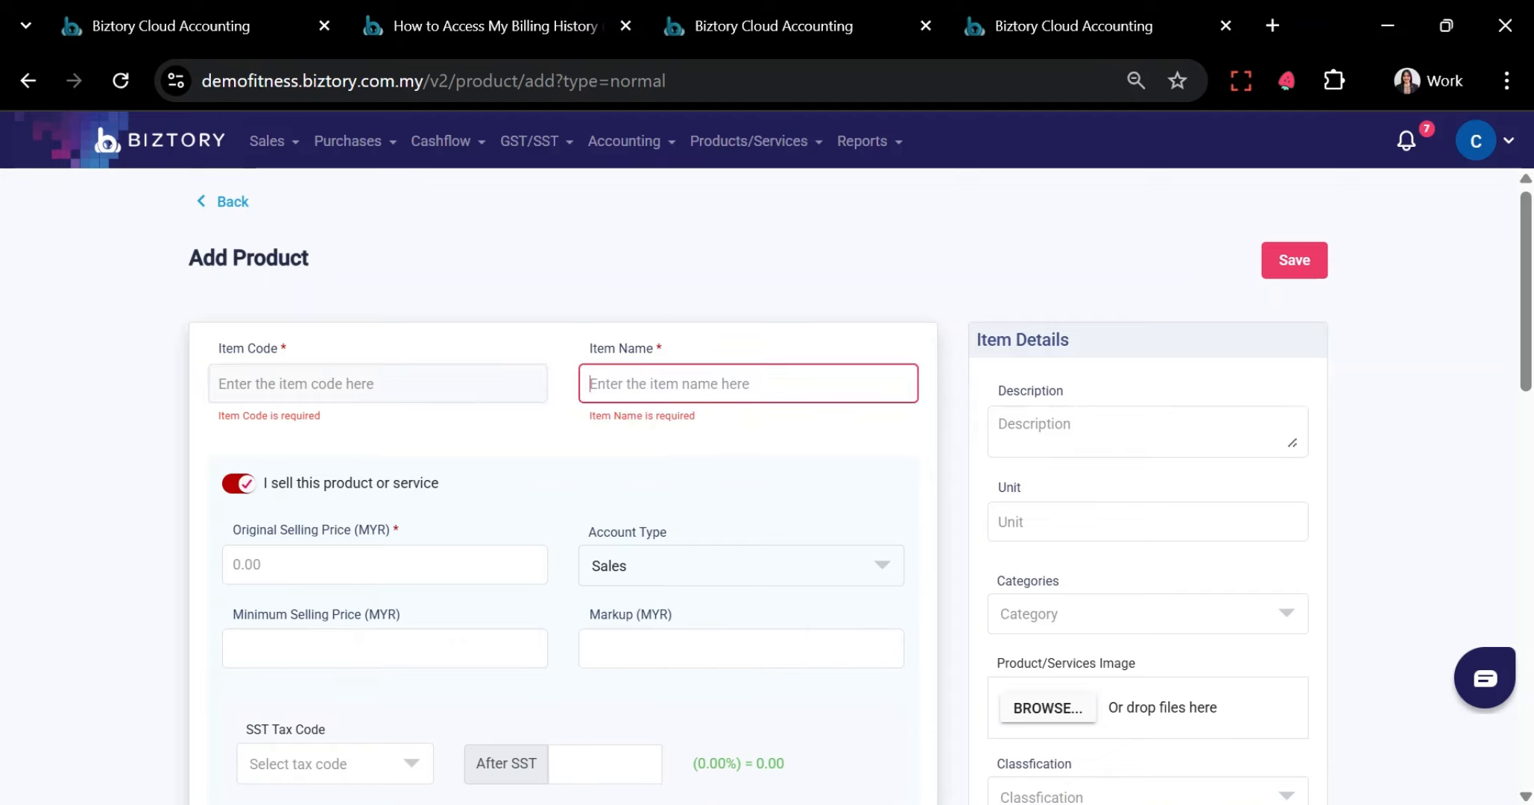
pyautogui.scroll(-3, 521, 447)
pyautogui.click(358, 309)
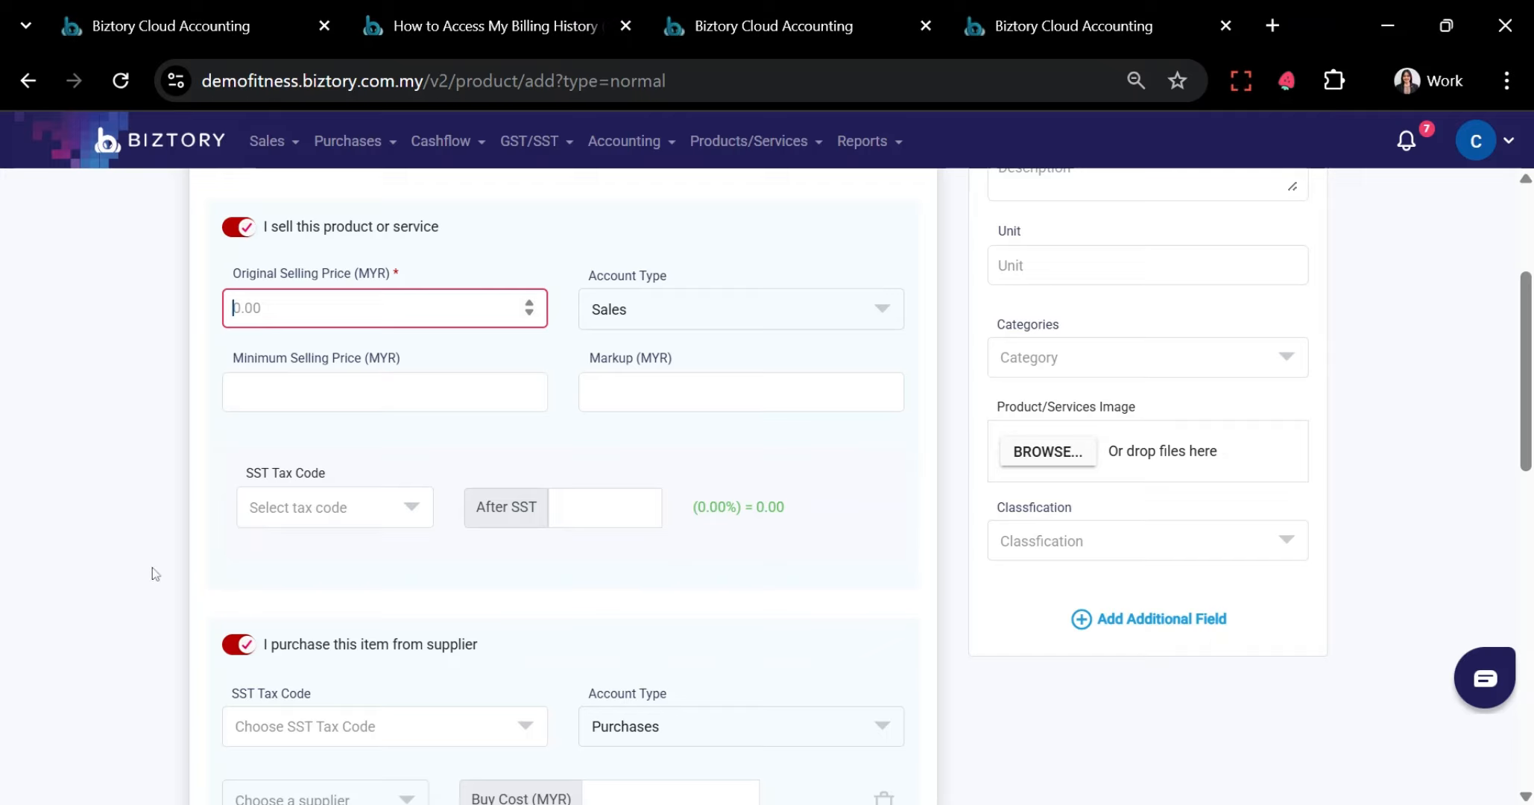
pyautogui.scroll(-3, 152, 566)
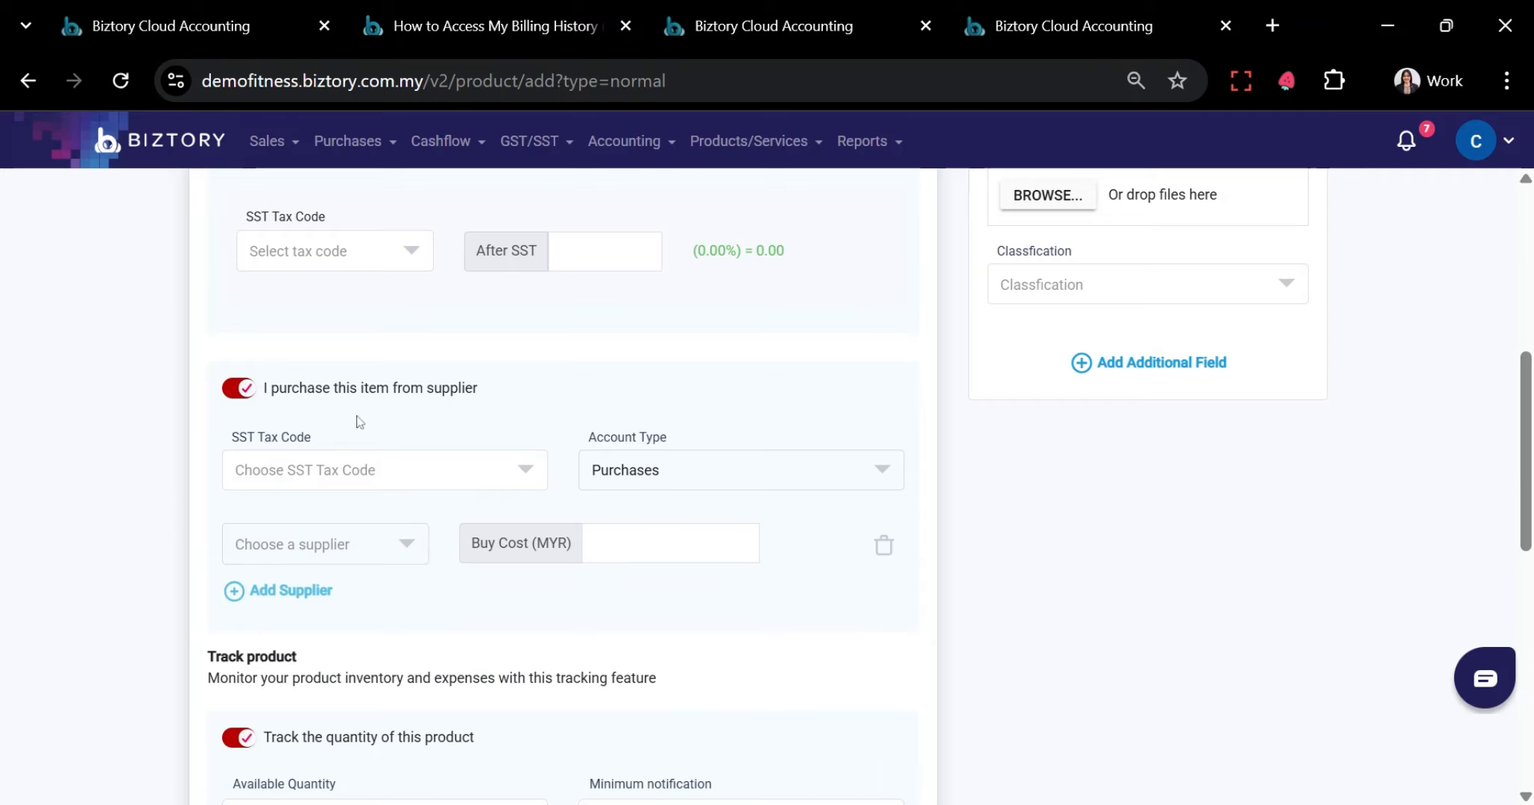
# Switch the option for purchasing this item from a supplier off and back on
pyautogui.click(238, 408)
pyautogui.click(239, 410)
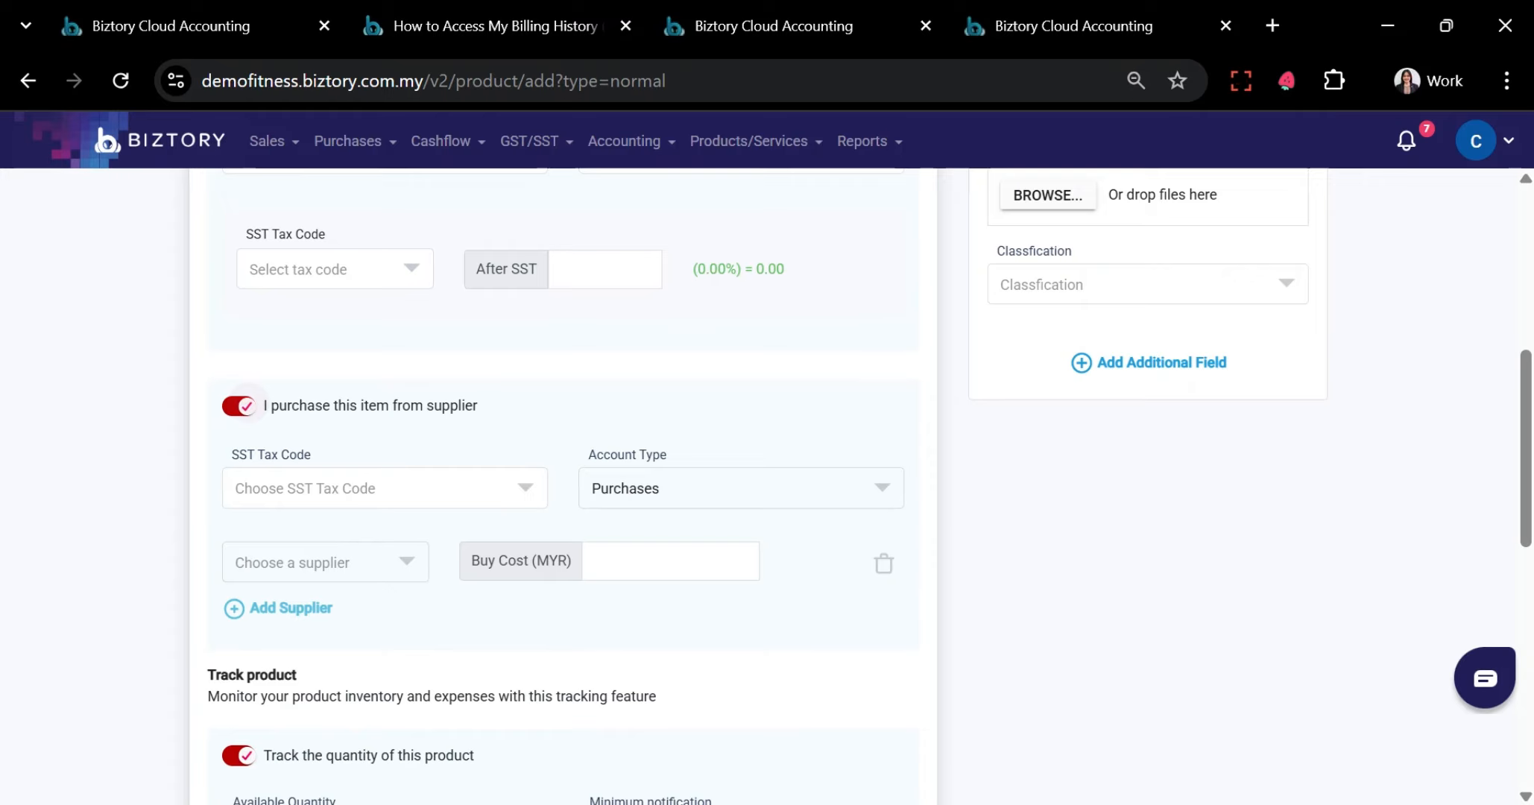
pyautogui.click(239, 407)
pyautogui.click(239, 408)
# Review the product tracking settings, and enable and disable the unit of measurement option under Additional Details
pyautogui.scroll(-5, 430, 428)
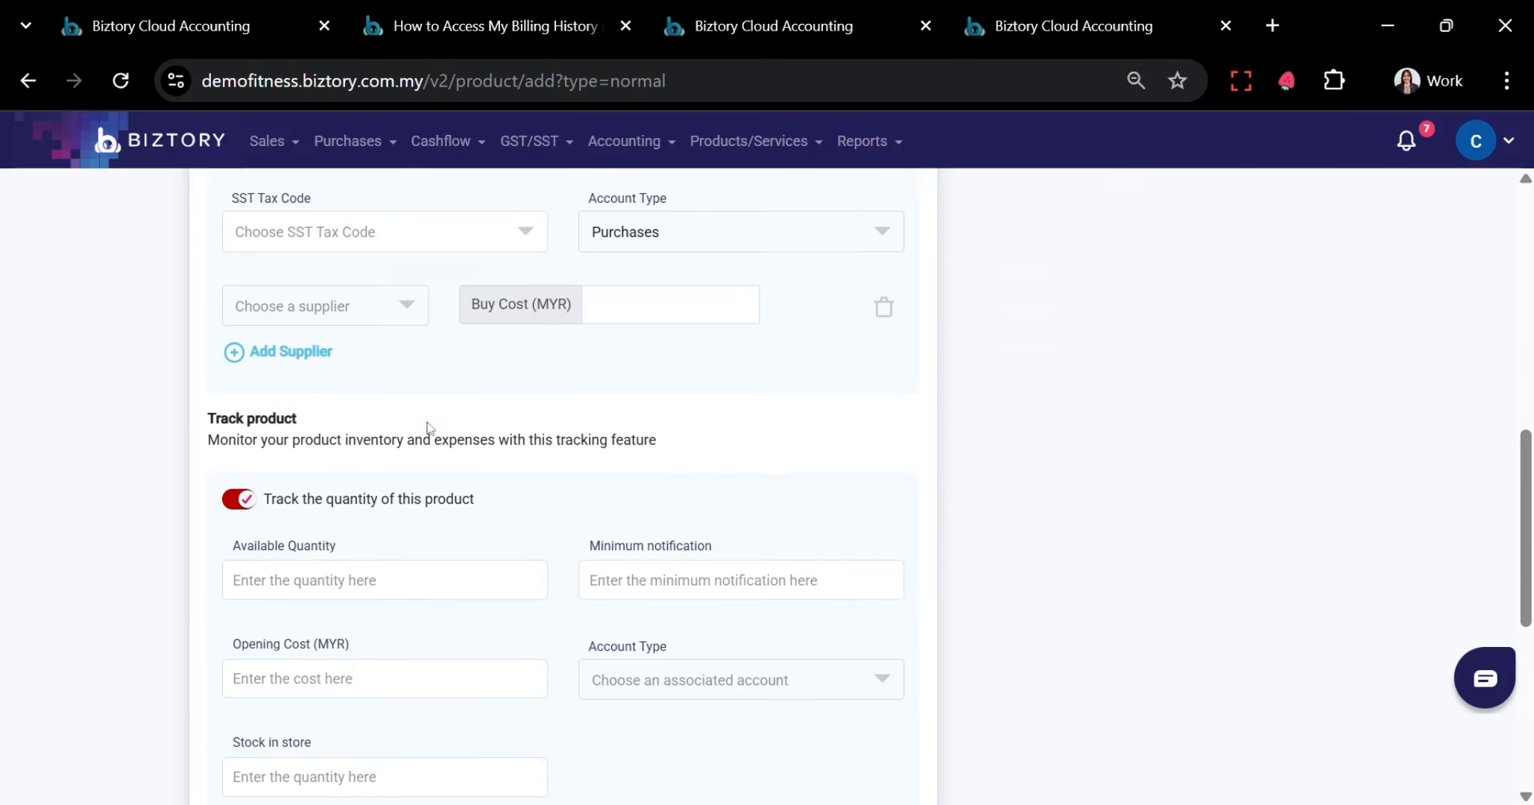
pyautogui.scroll(-5, 415, 471)
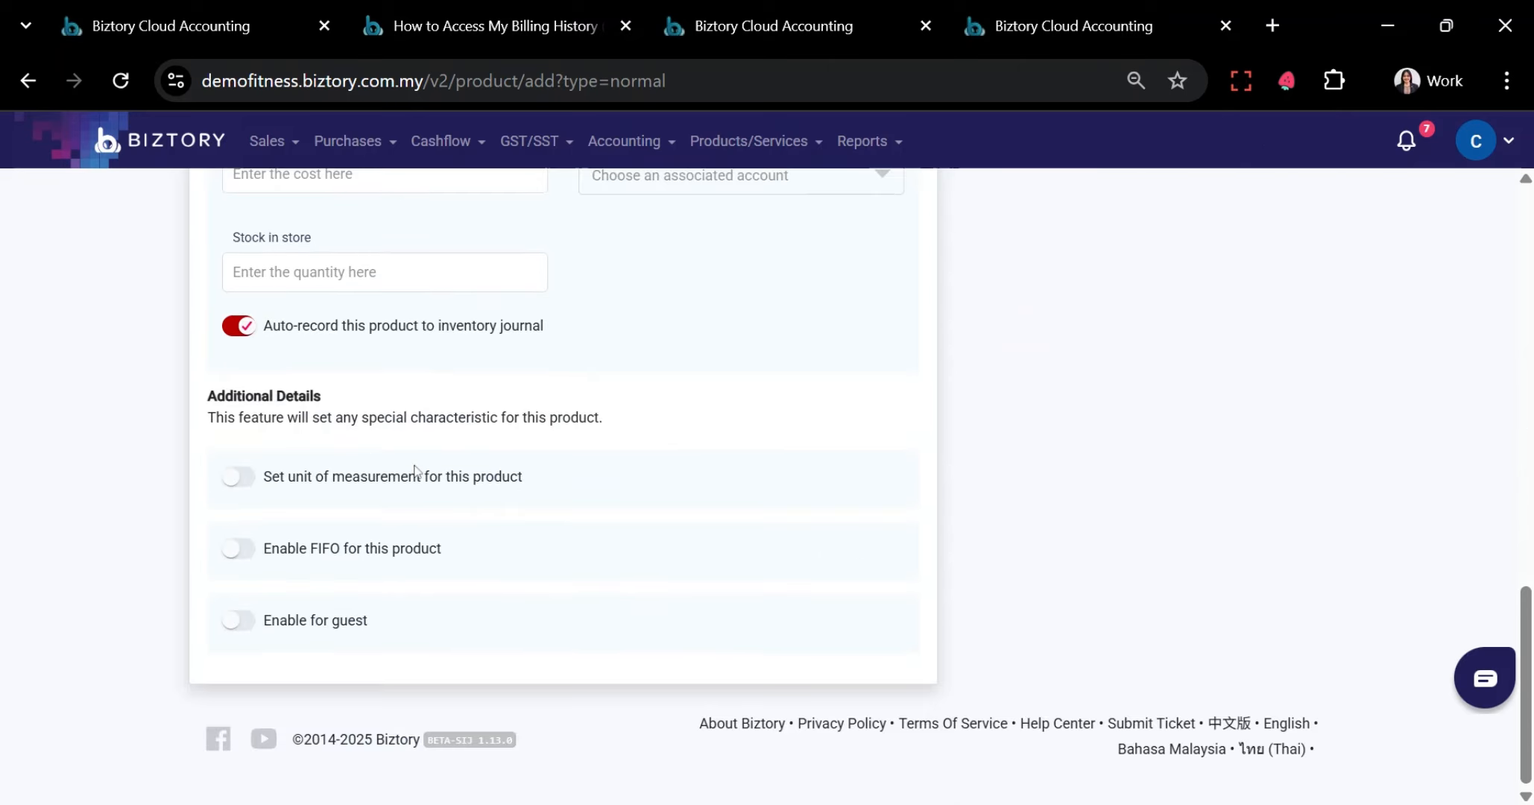
pyautogui.click(237, 478)
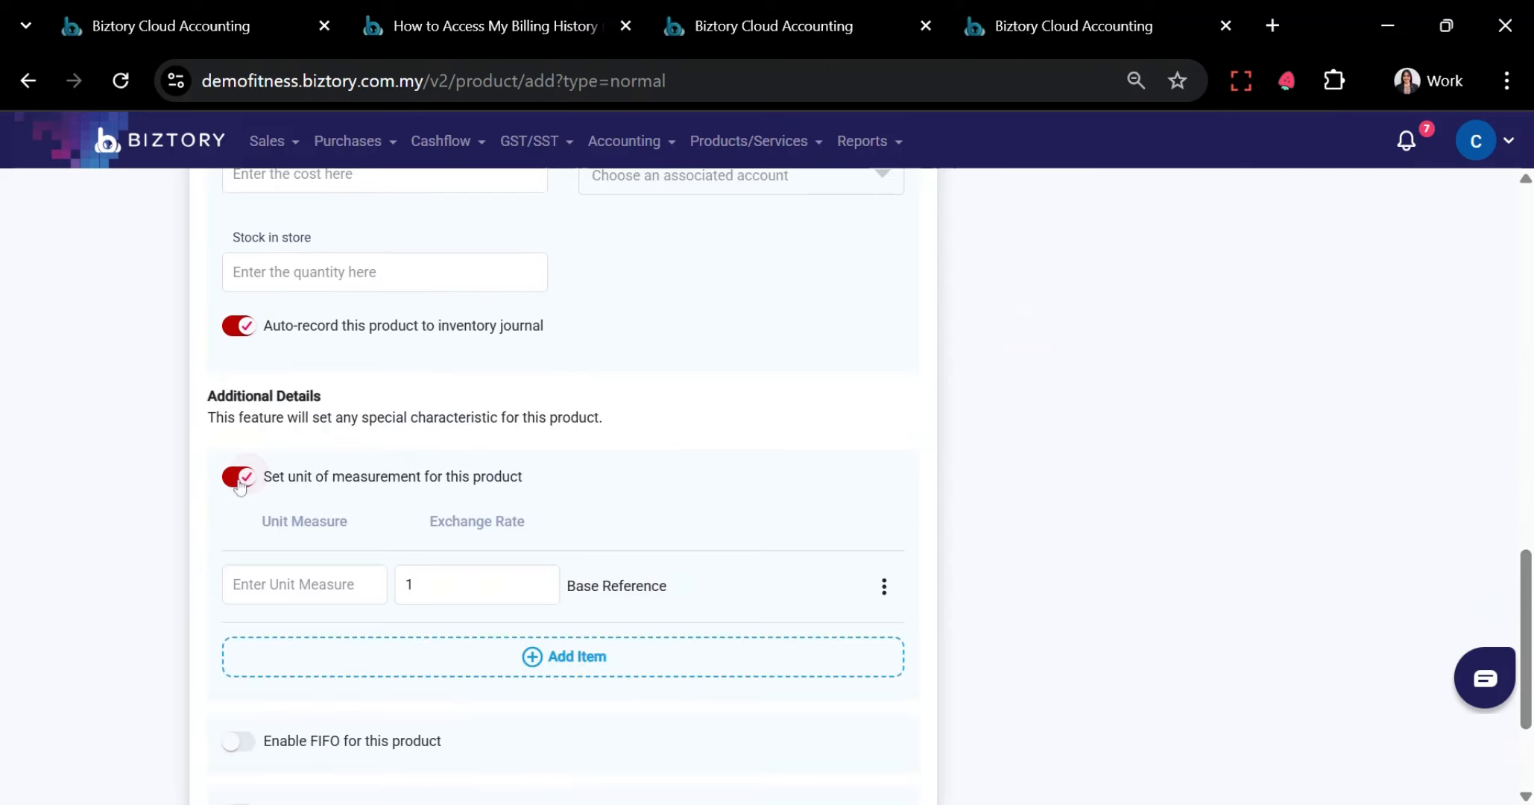
pyautogui.click(237, 480)
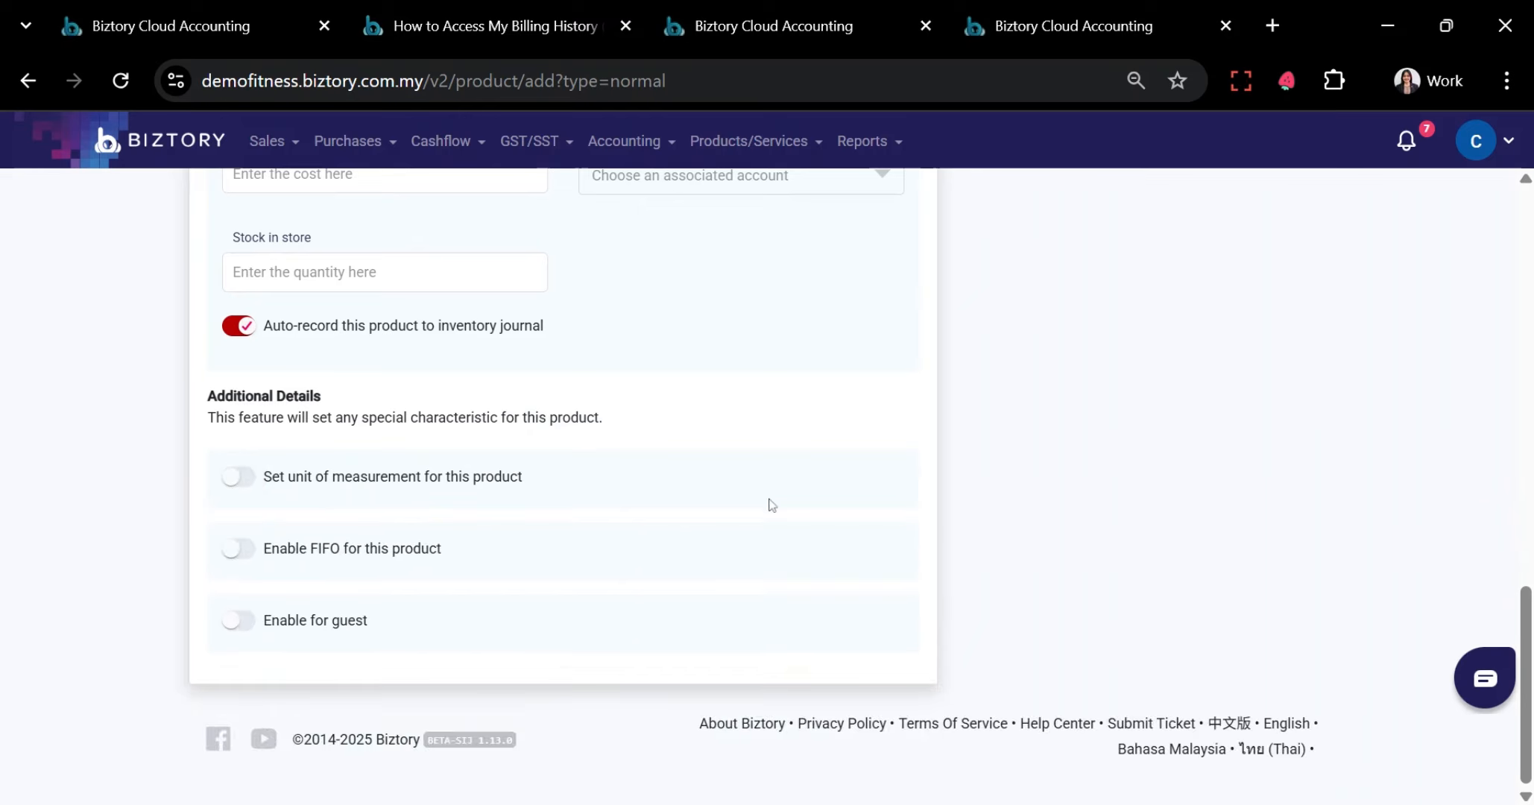
# Check the field name choices for an additional item field and close the dialog without adding one
pyautogui.scroll(15, 771, 503)
pyautogui.scroll(-3, 1029, 673)
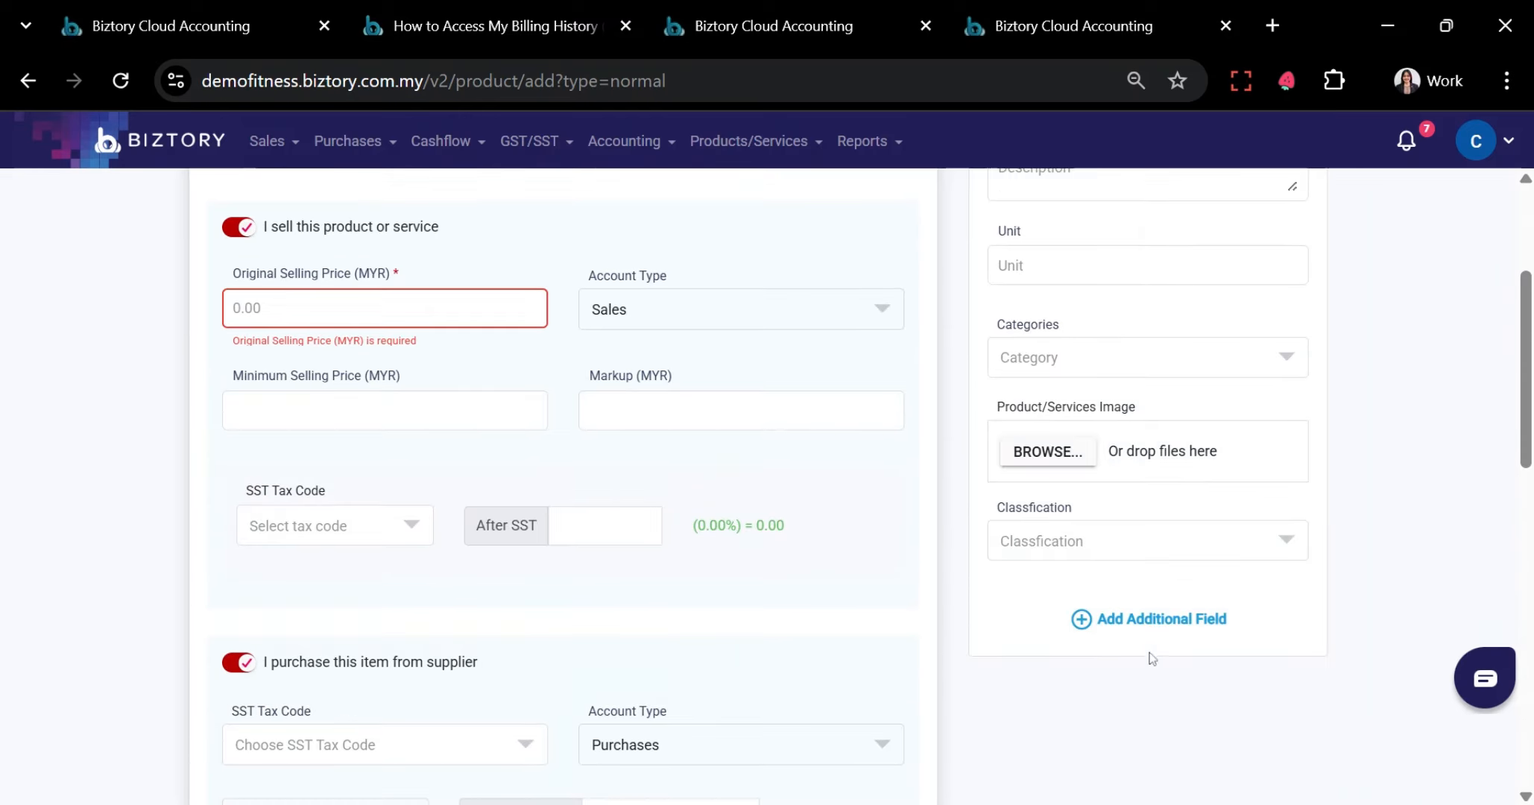
pyautogui.click(1156, 619)
pyautogui.click(690, 447)
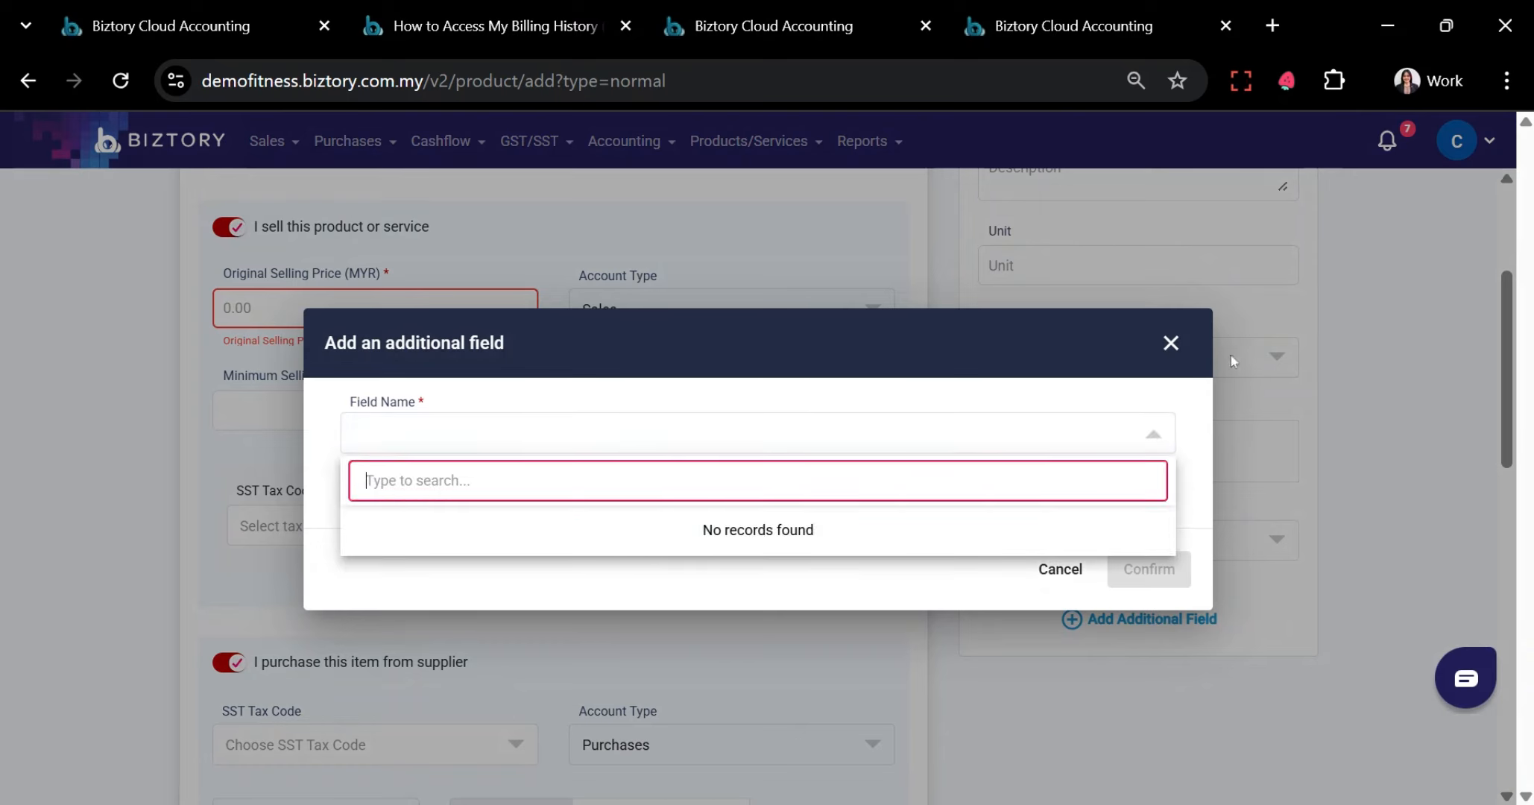
pyautogui.click(1170, 343)
pyautogui.click(1170, 343)
pyautogui.scroll(2, 1358, 512)
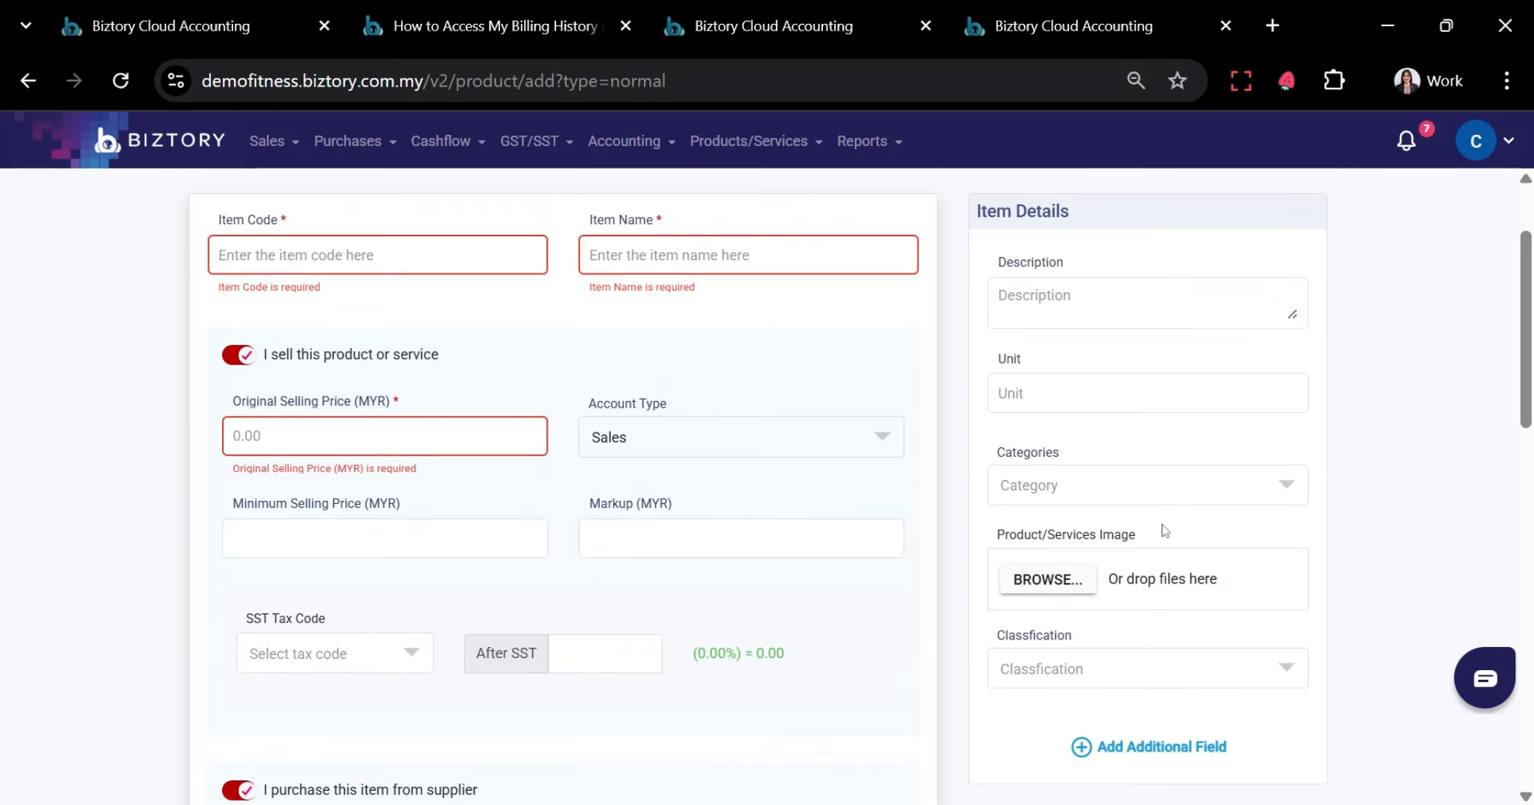
# View the categories available for the product and return to the products list without saving
pyautogui.click(1148, 486)
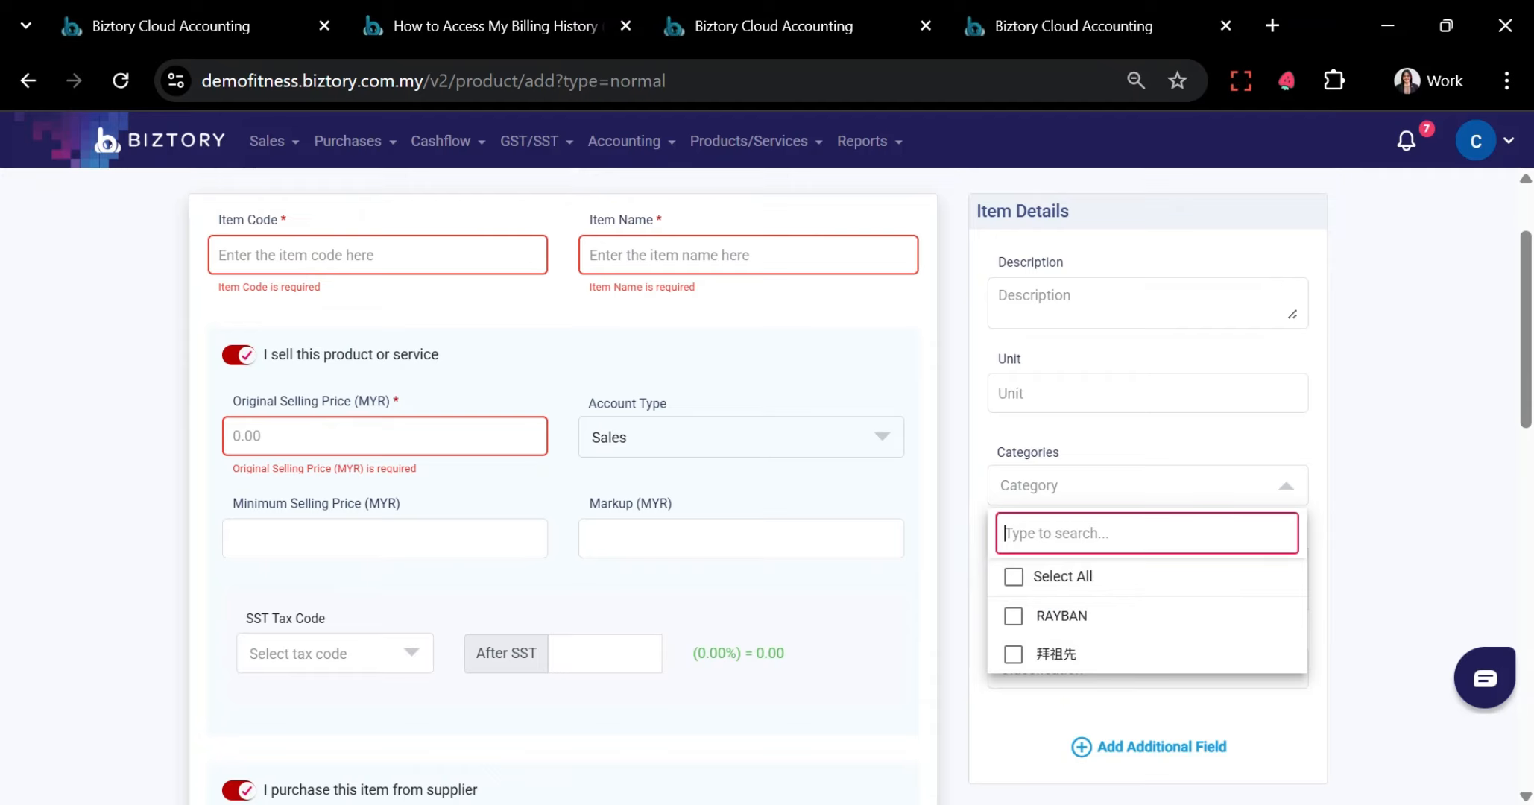
pyautogui.click(1418, 508)
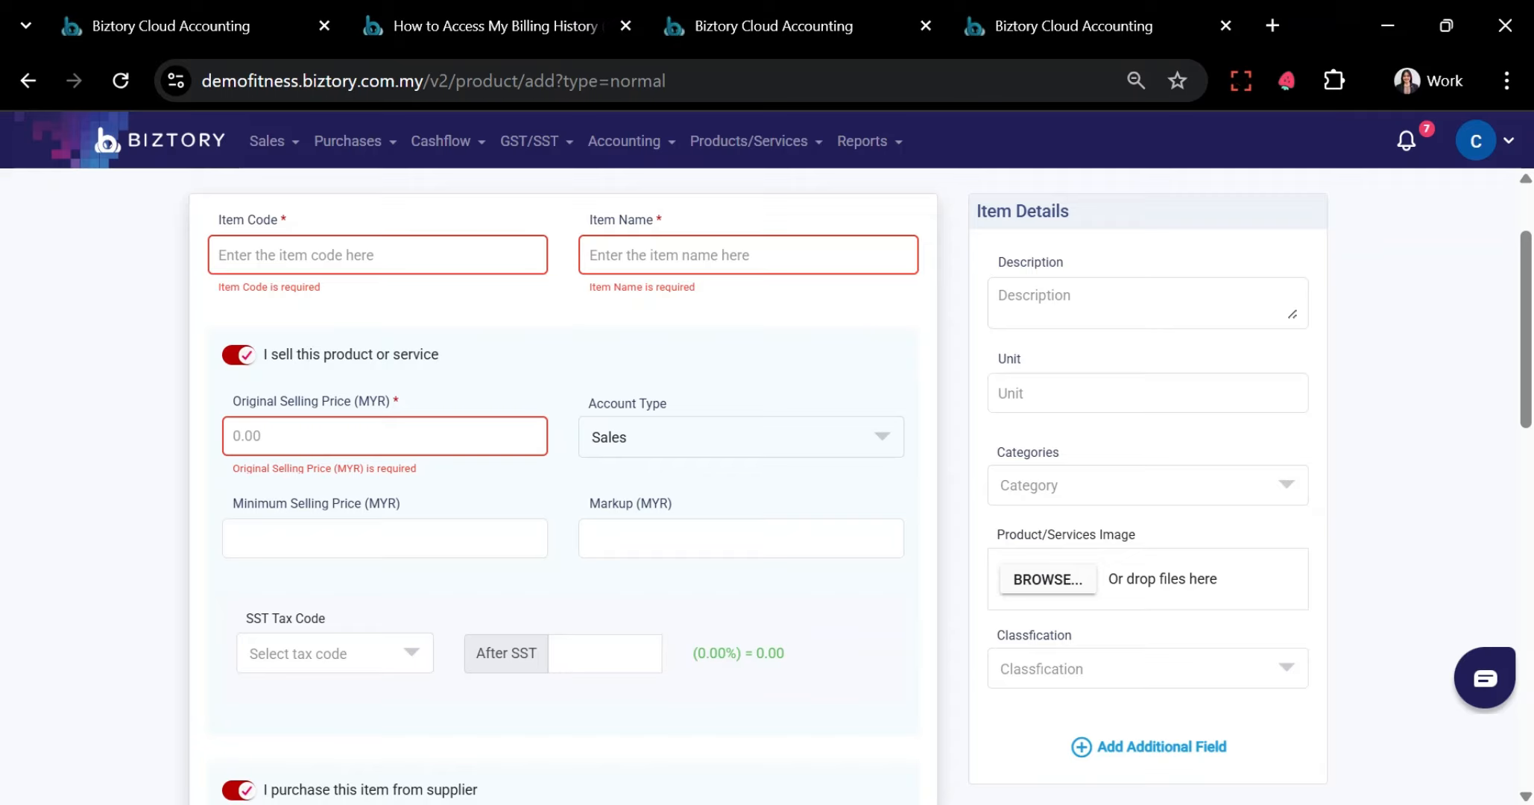
pyautogui.scroll(2, 1028, 540)
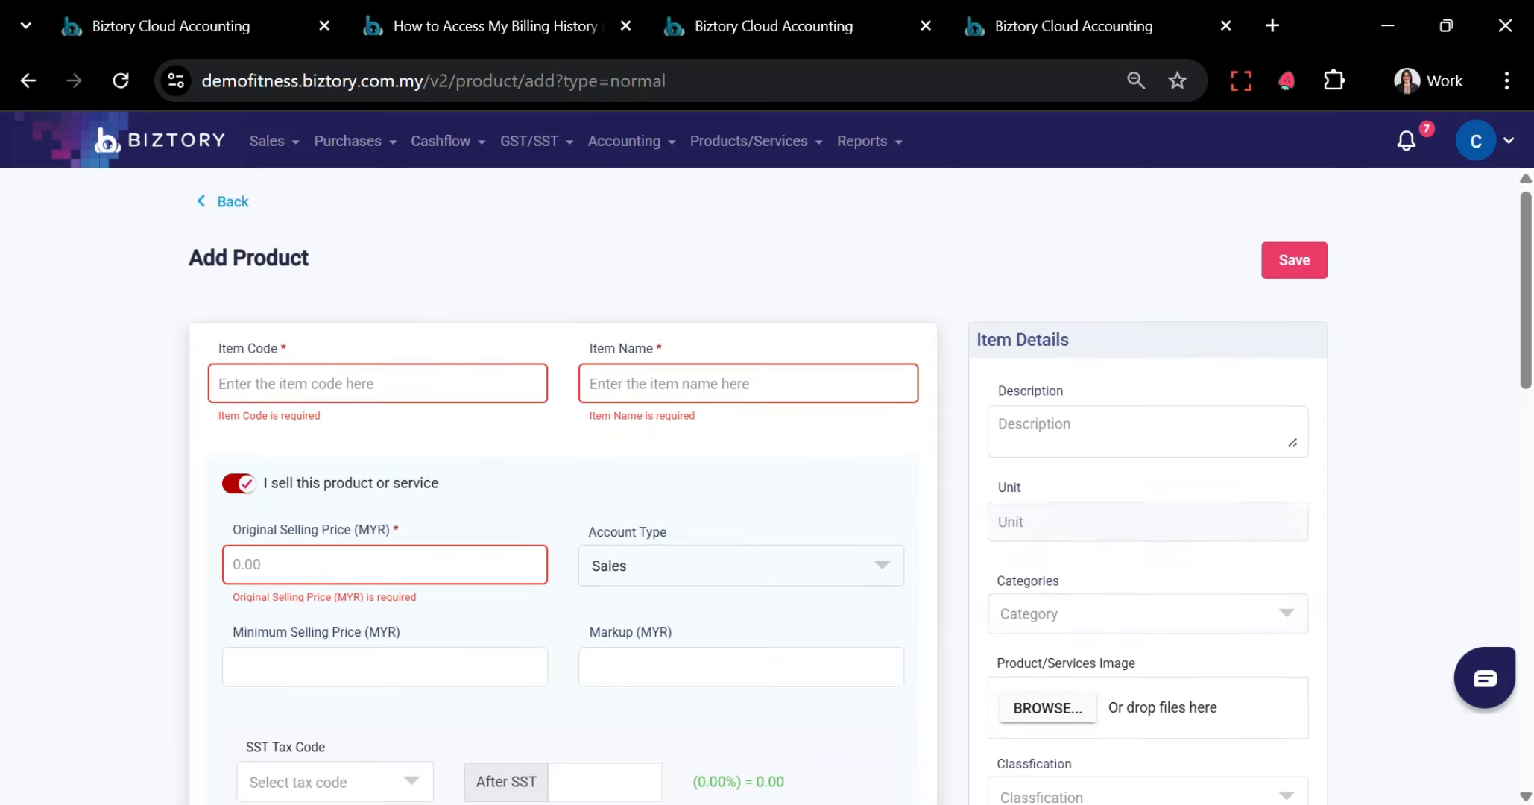
pyautogui.click(245, 212)
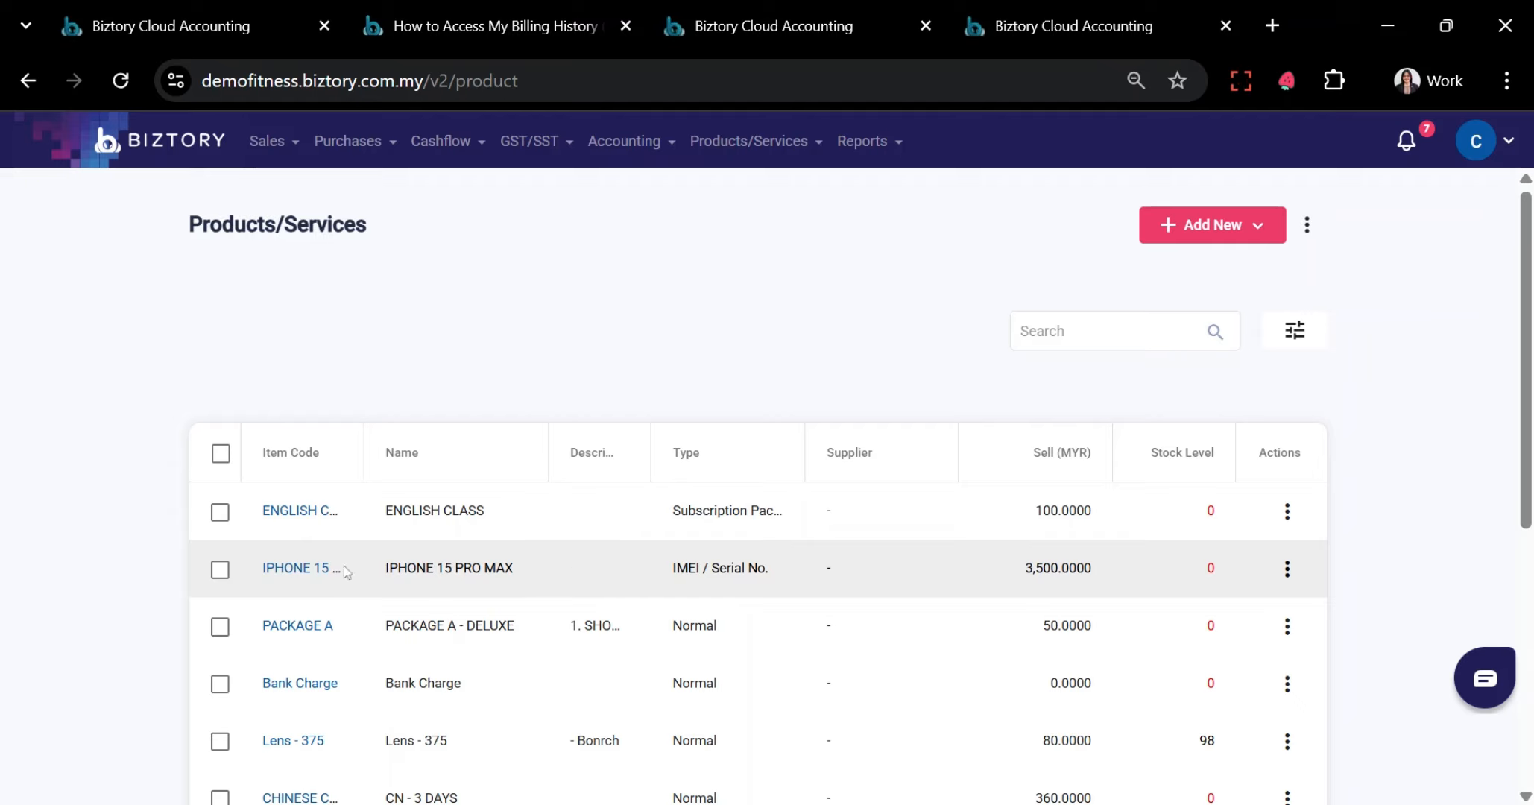
# Open the IPHONE 15 PRO MAX serial number product and review its serial numbers, inventory logs and details
pyautogui.moveTo(662, 569); pyautogui.dragTo(789, 578)
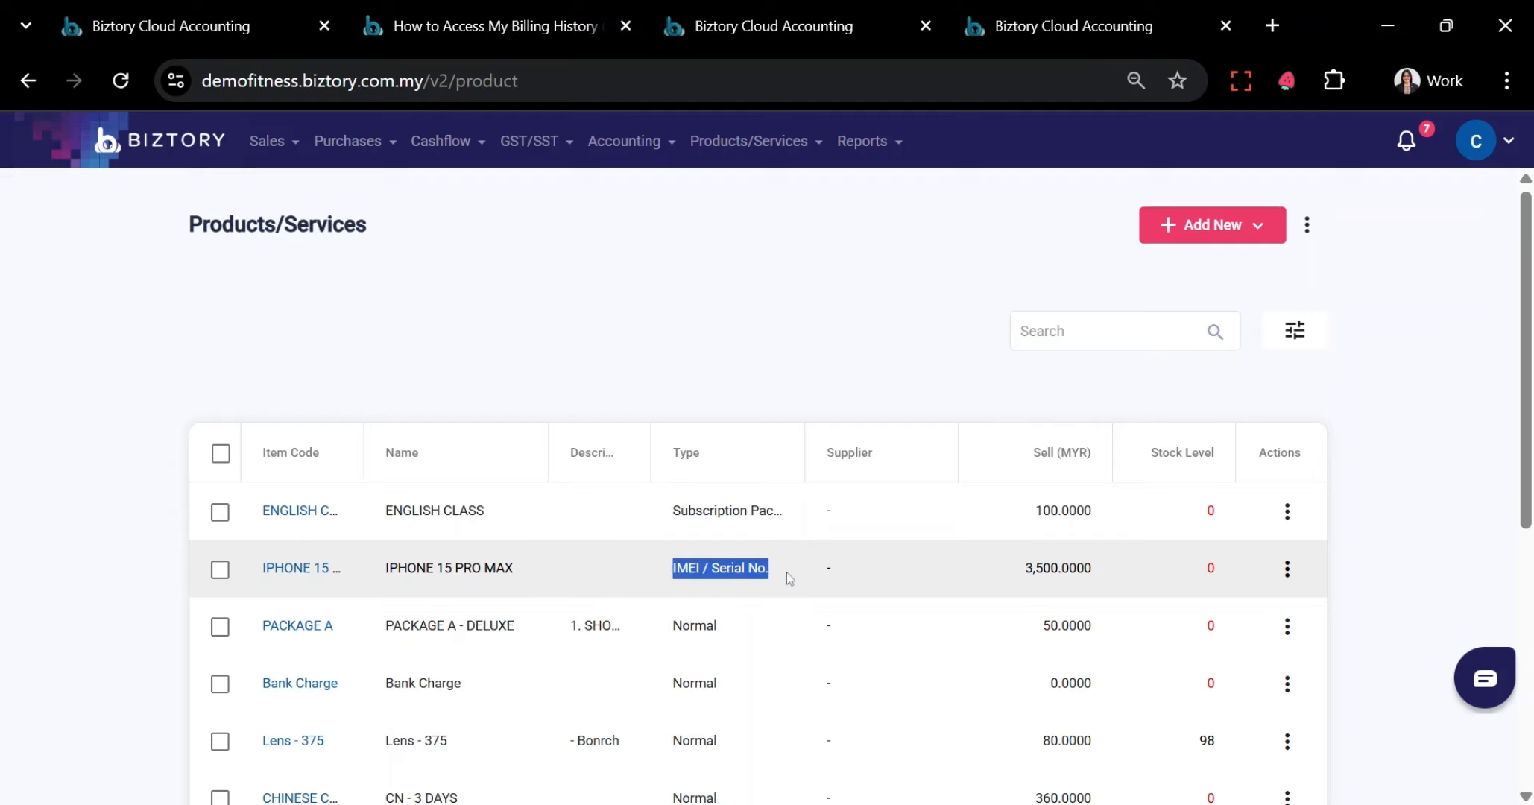
pyautogui.click(313, 574)
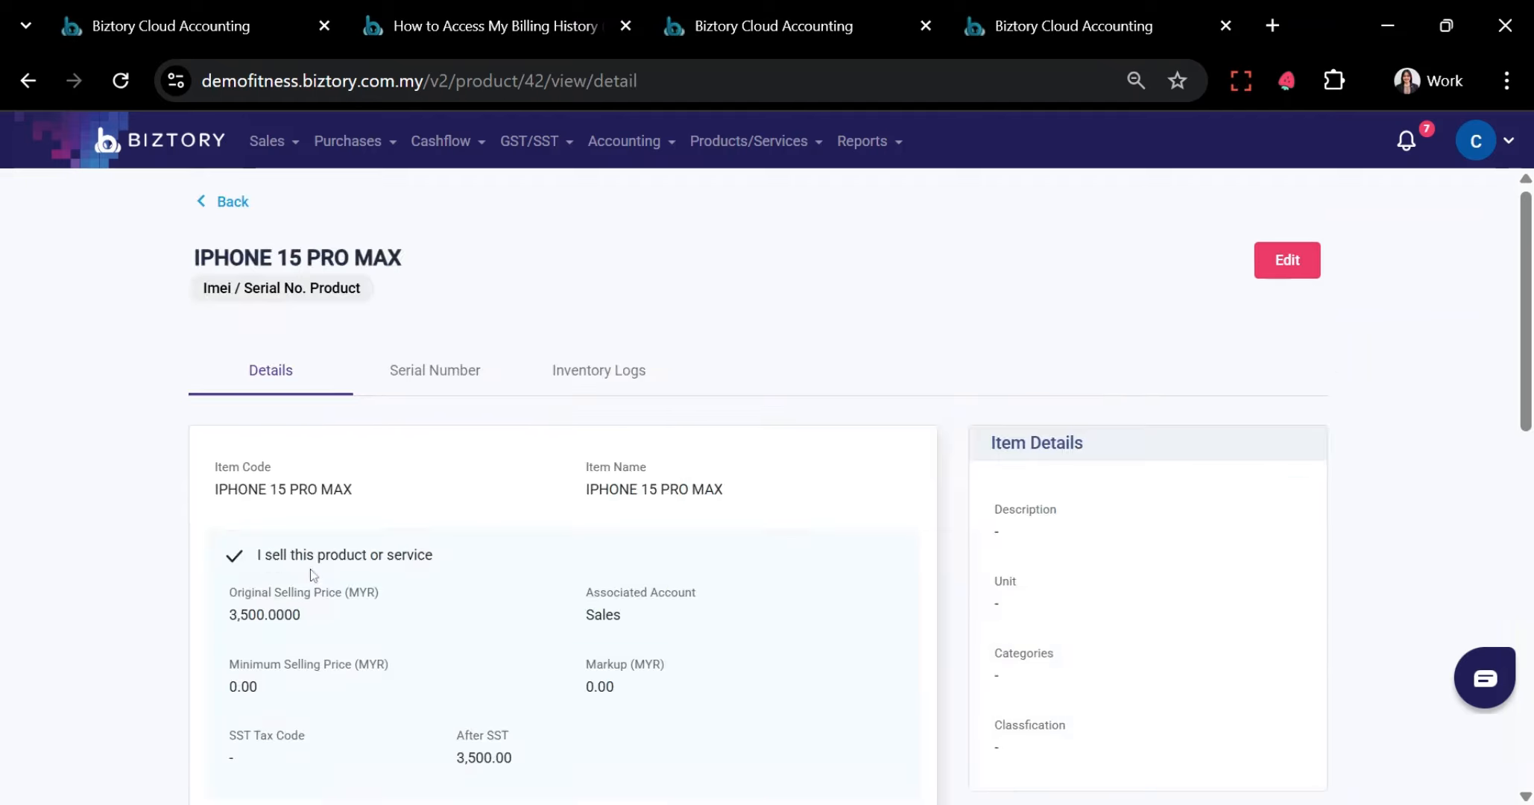
pyautogui.click(415, 379)
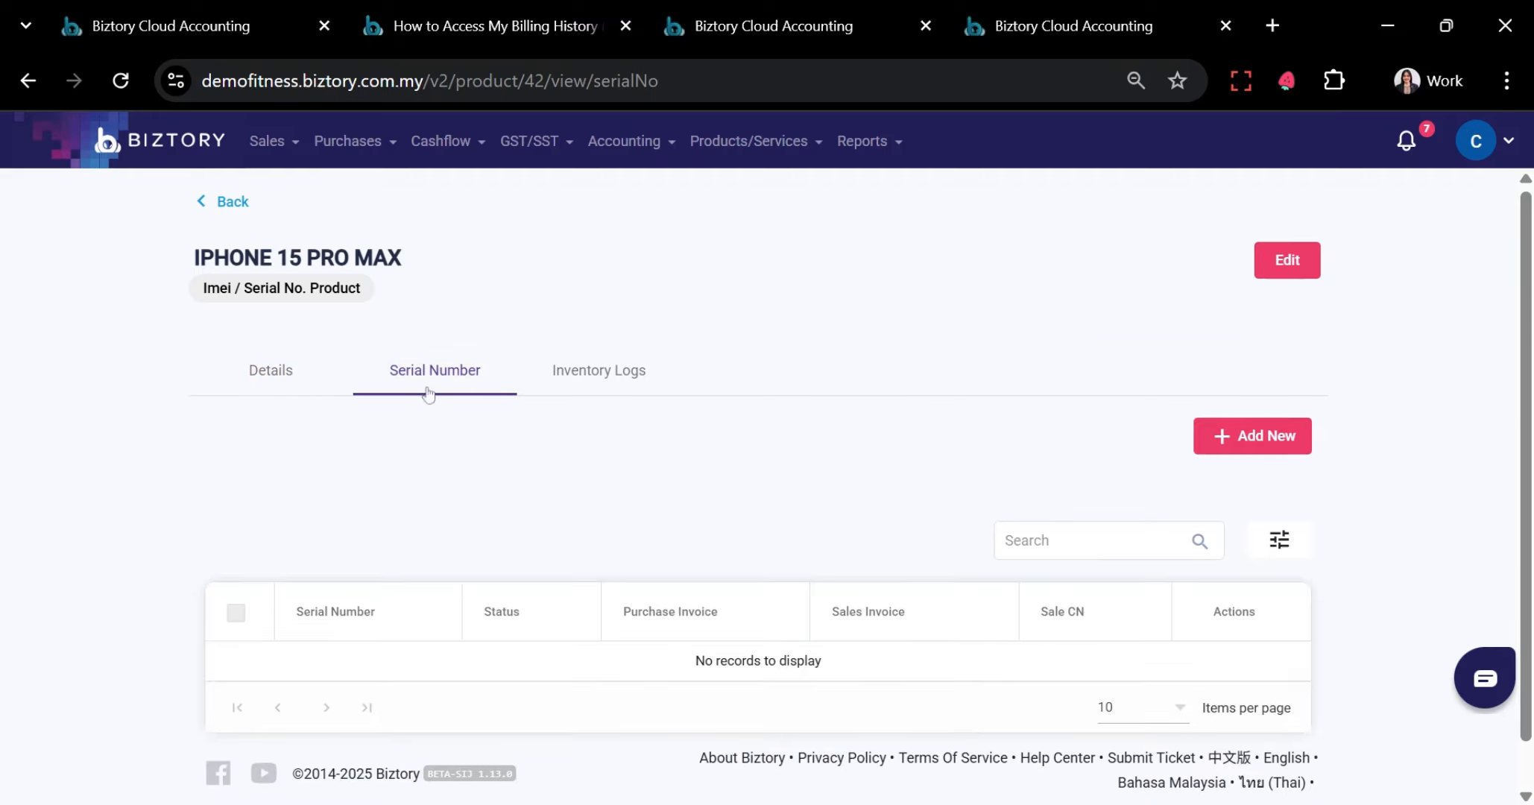
pyautogui.scroll(-1, 436, 399)
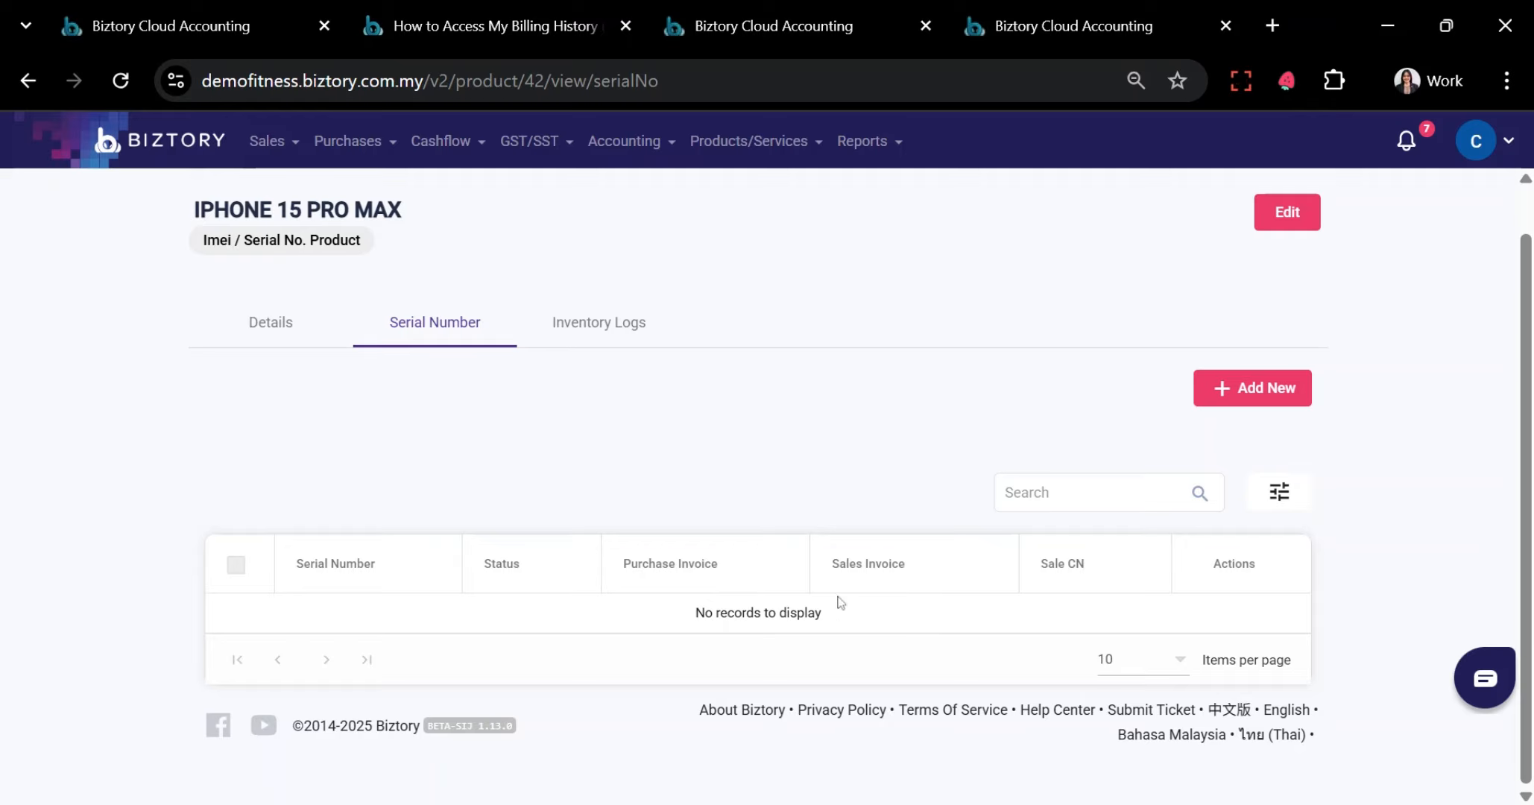
pyautogui.click(599, 328)
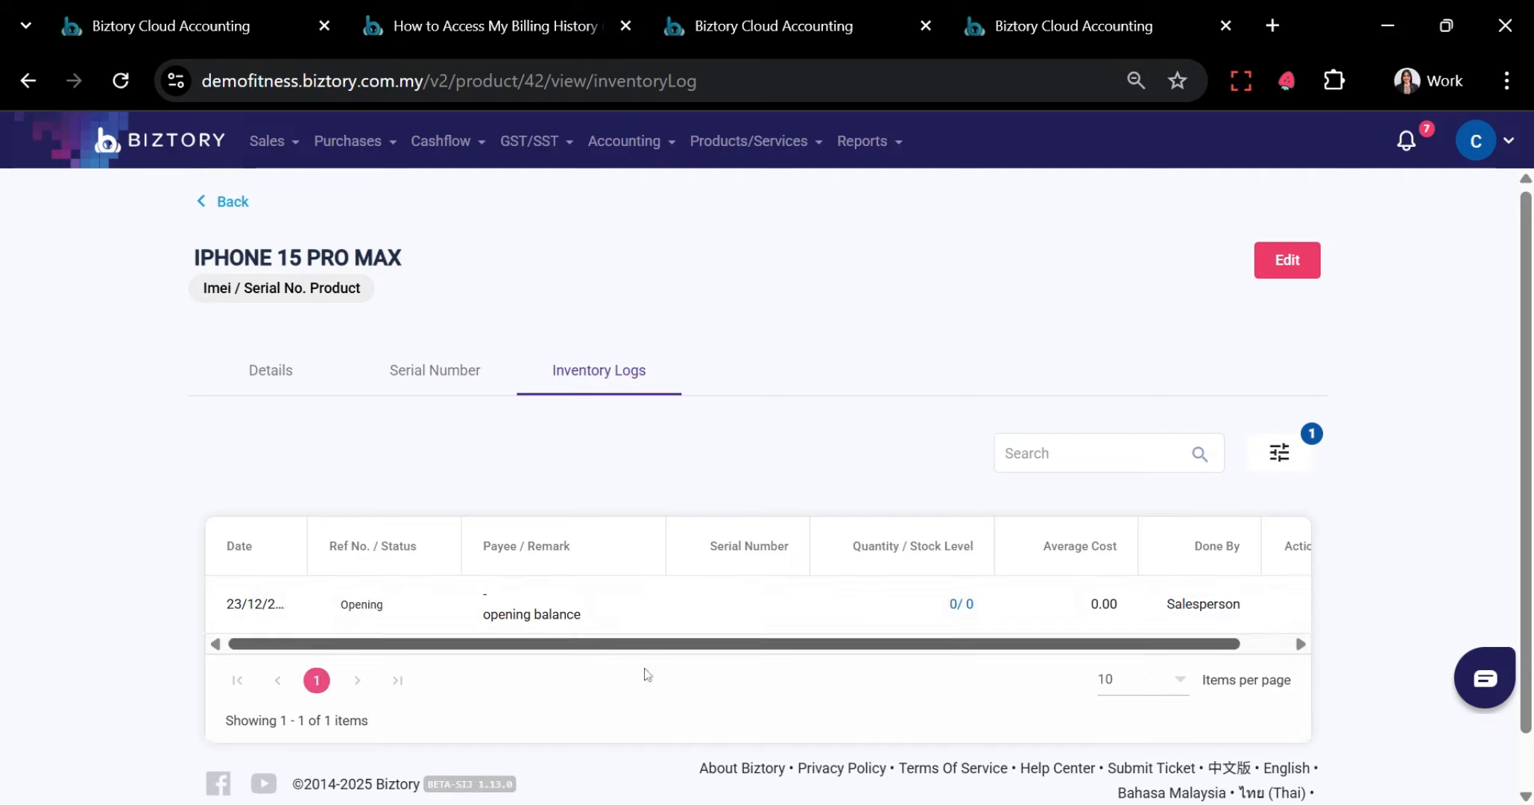
pyautogui.click(299, 376)
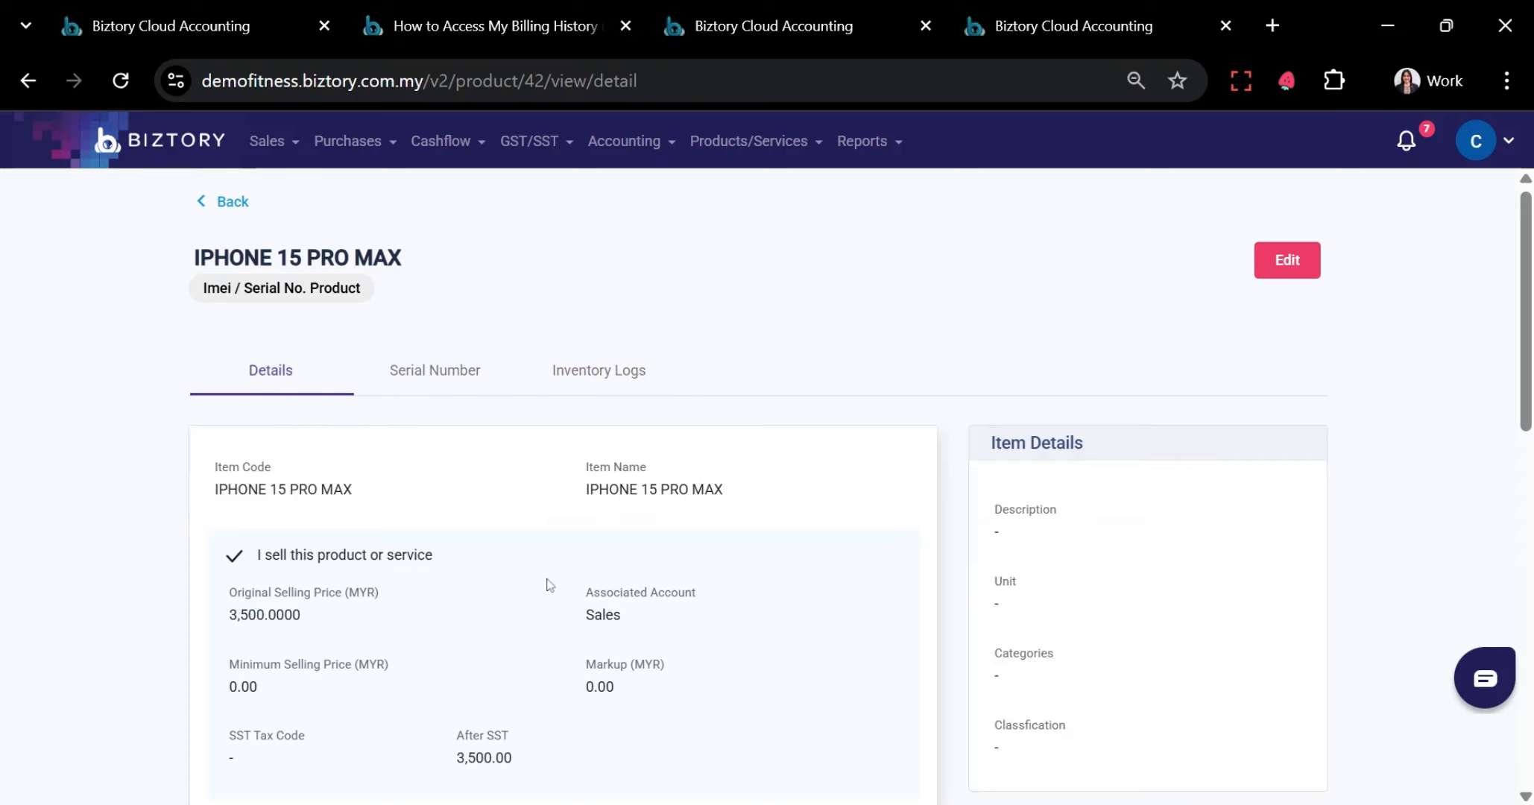
pyautogui.scroll(-8, 544, 582)
pyautogui.scroll(8, 619, 696)
# Review the date, account type, serial number and remarks fields for adding a serial number, and dismiss the form unsaved
pyautogui.click(433, 372)
pyautogui.click(1269, 435)
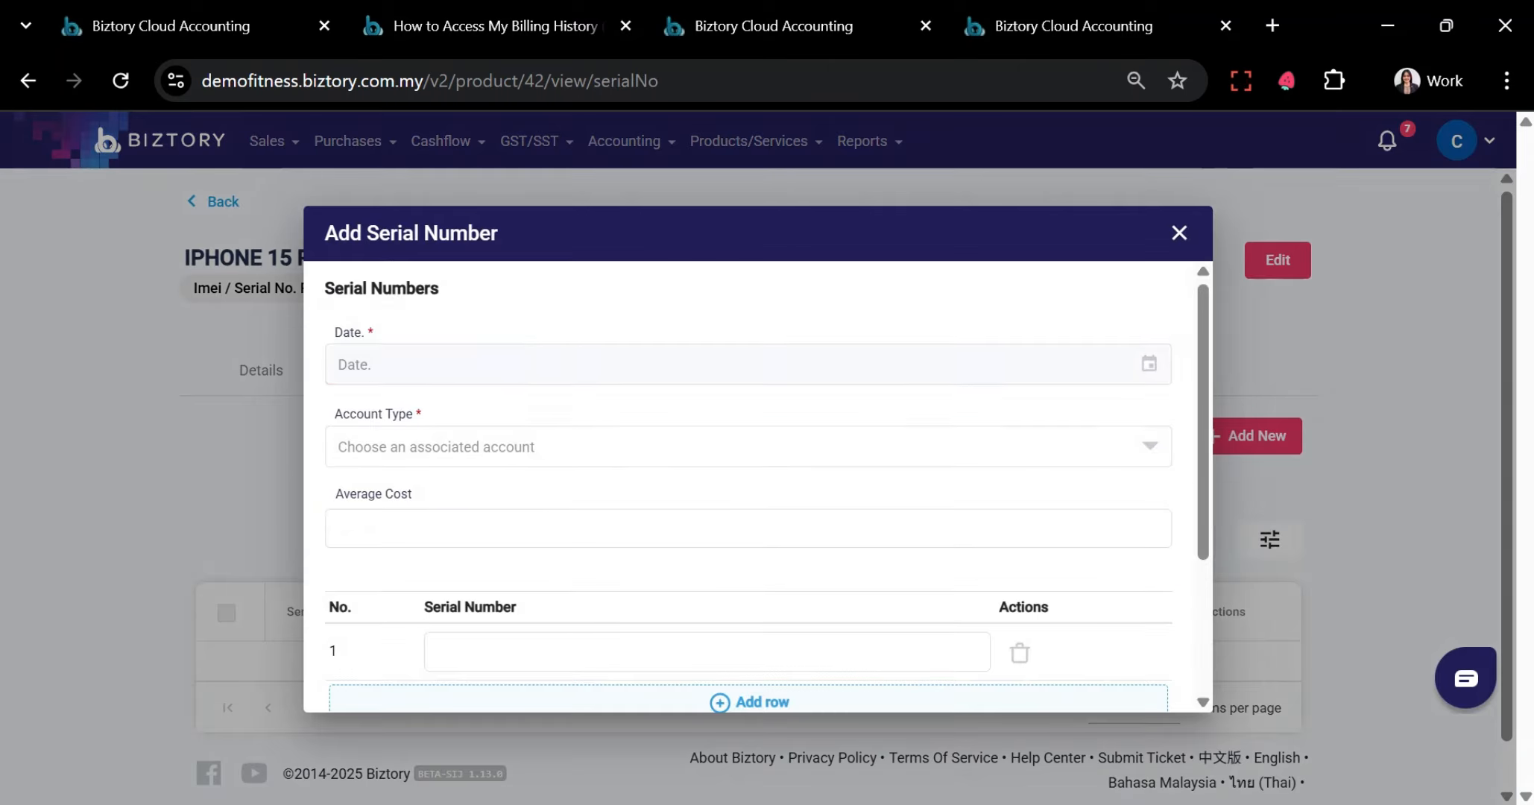
pyautogui.click(346, 333)
pyautogui.click(439, 445)
pyautogui.scroll(-1, 463, 490)
pyautogui.scroll(-2, 463, 489)
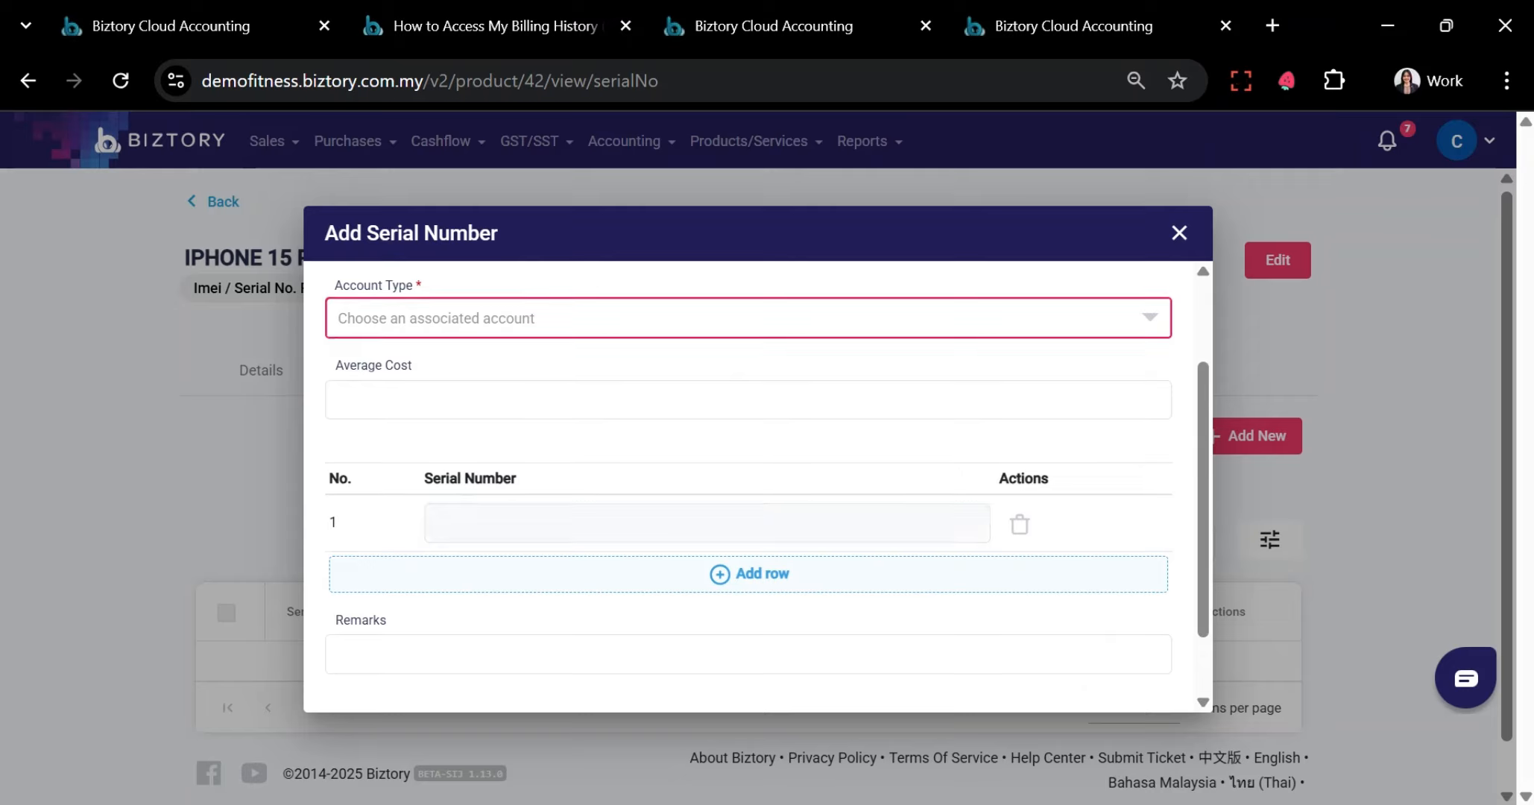
pyautogui.click(547, 513)
pyautogui.scroll(-2, 580, 621)
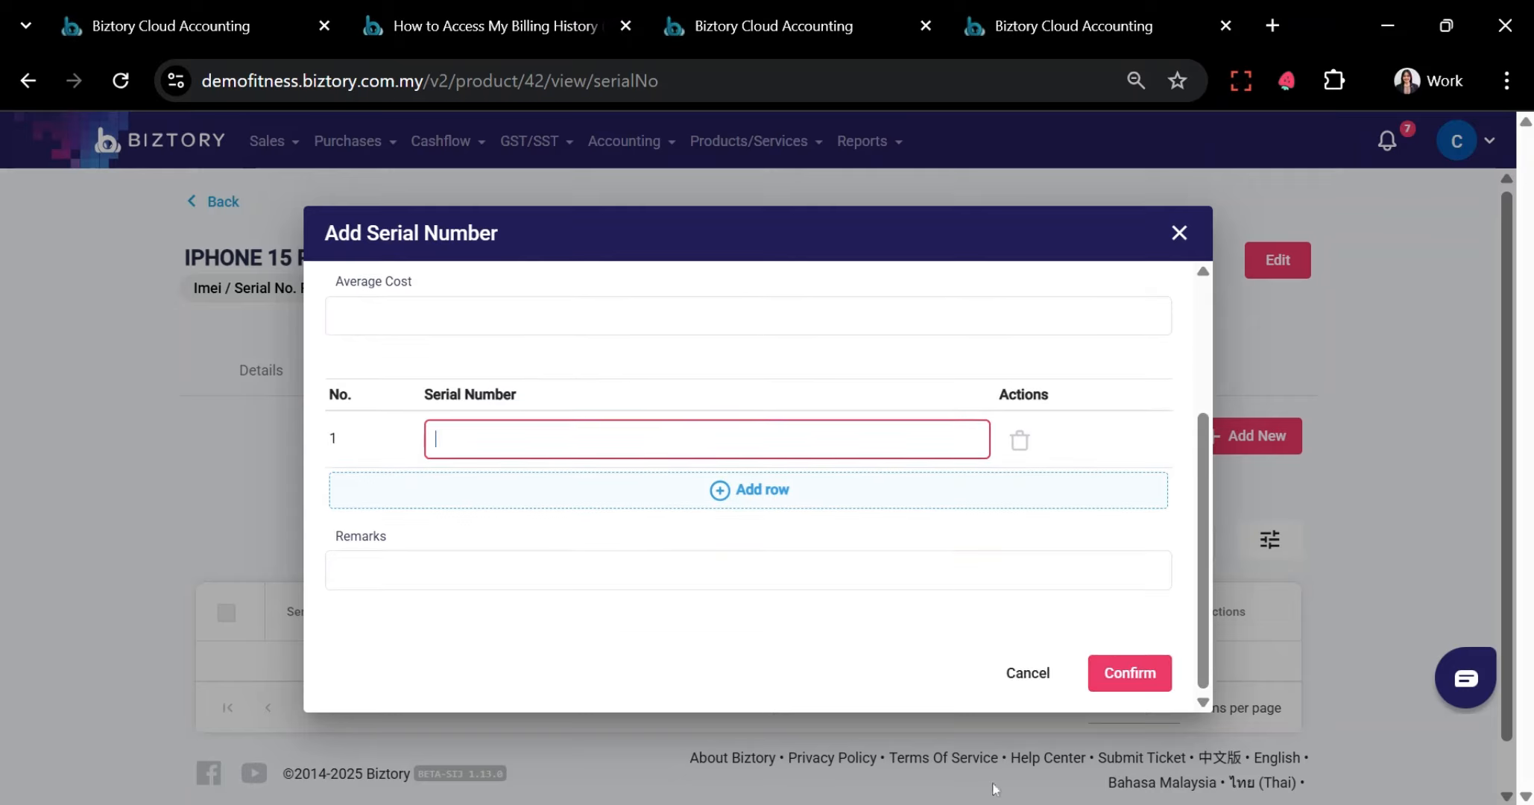
pyautogui.click(146, 440)
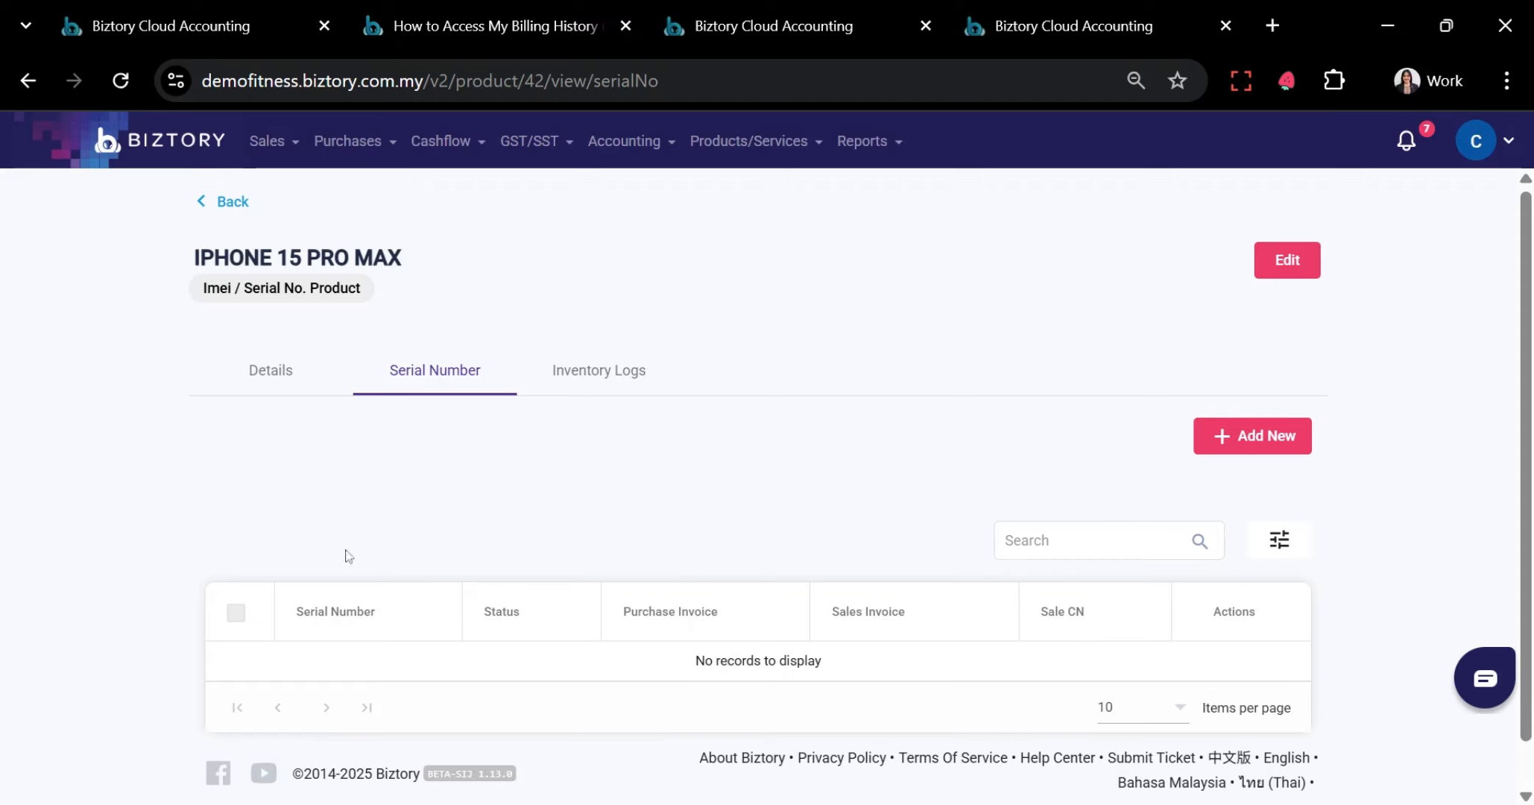
# Return to the products list and open SLEEPING BUNDLE to examine its details and the products in the bundle
pyautogui.click(223, 201)
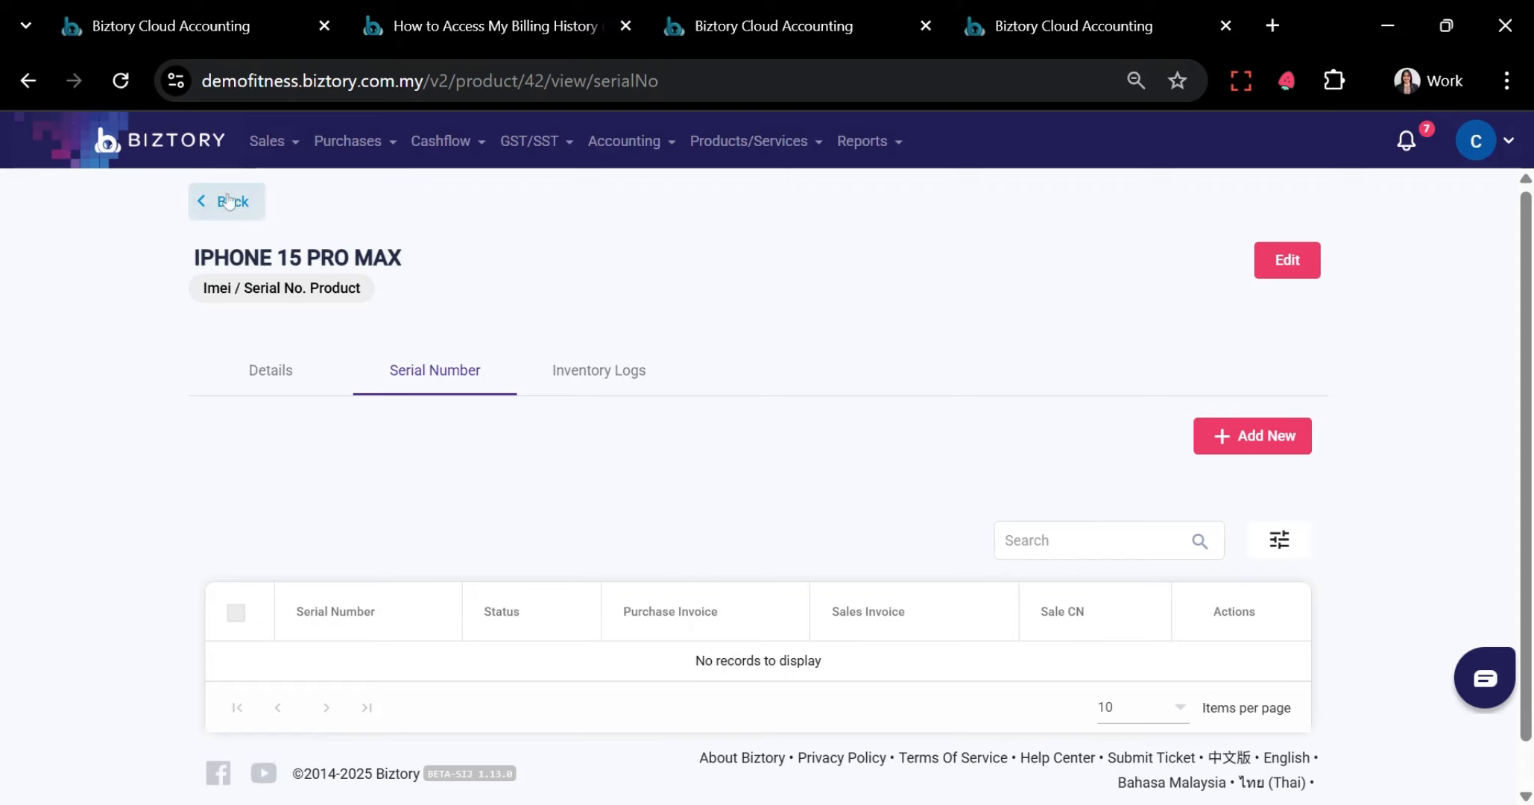
pyautogui.scroll(-5, 522, 599)
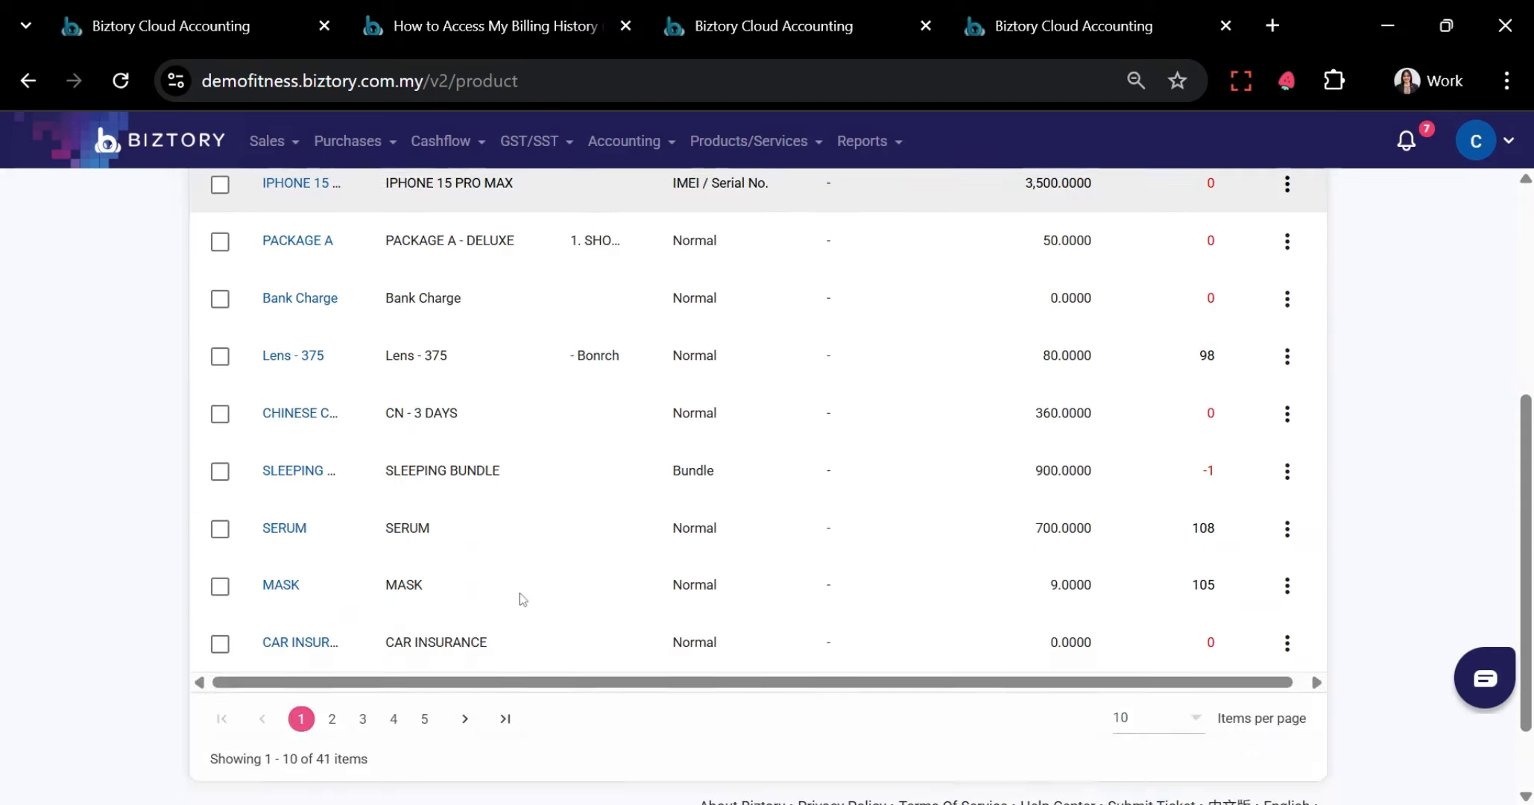
pyautogui.click(298, 470)
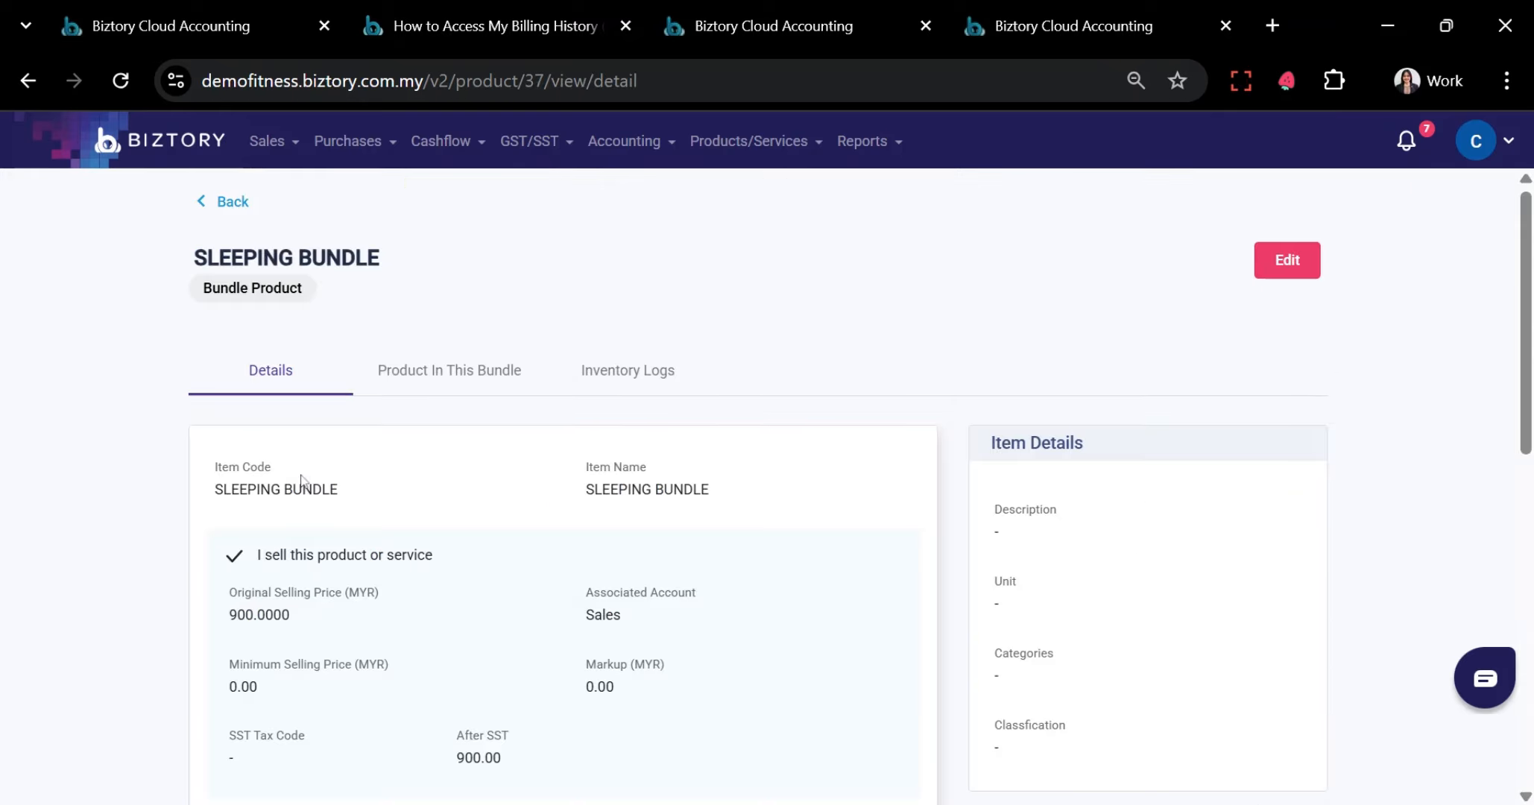
pyautogui.click(419, 380)
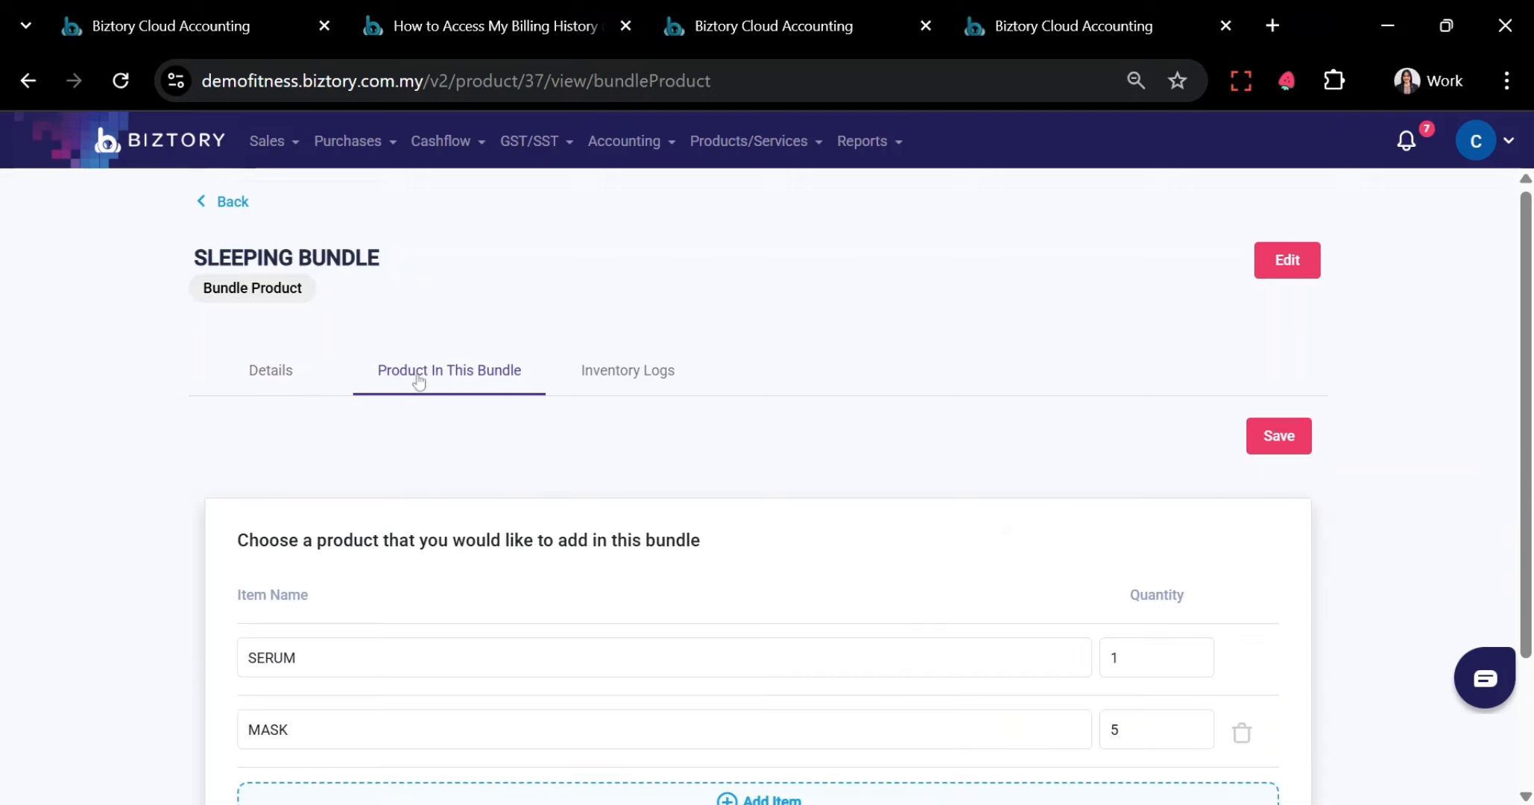
pyautogui.click(258, 375)
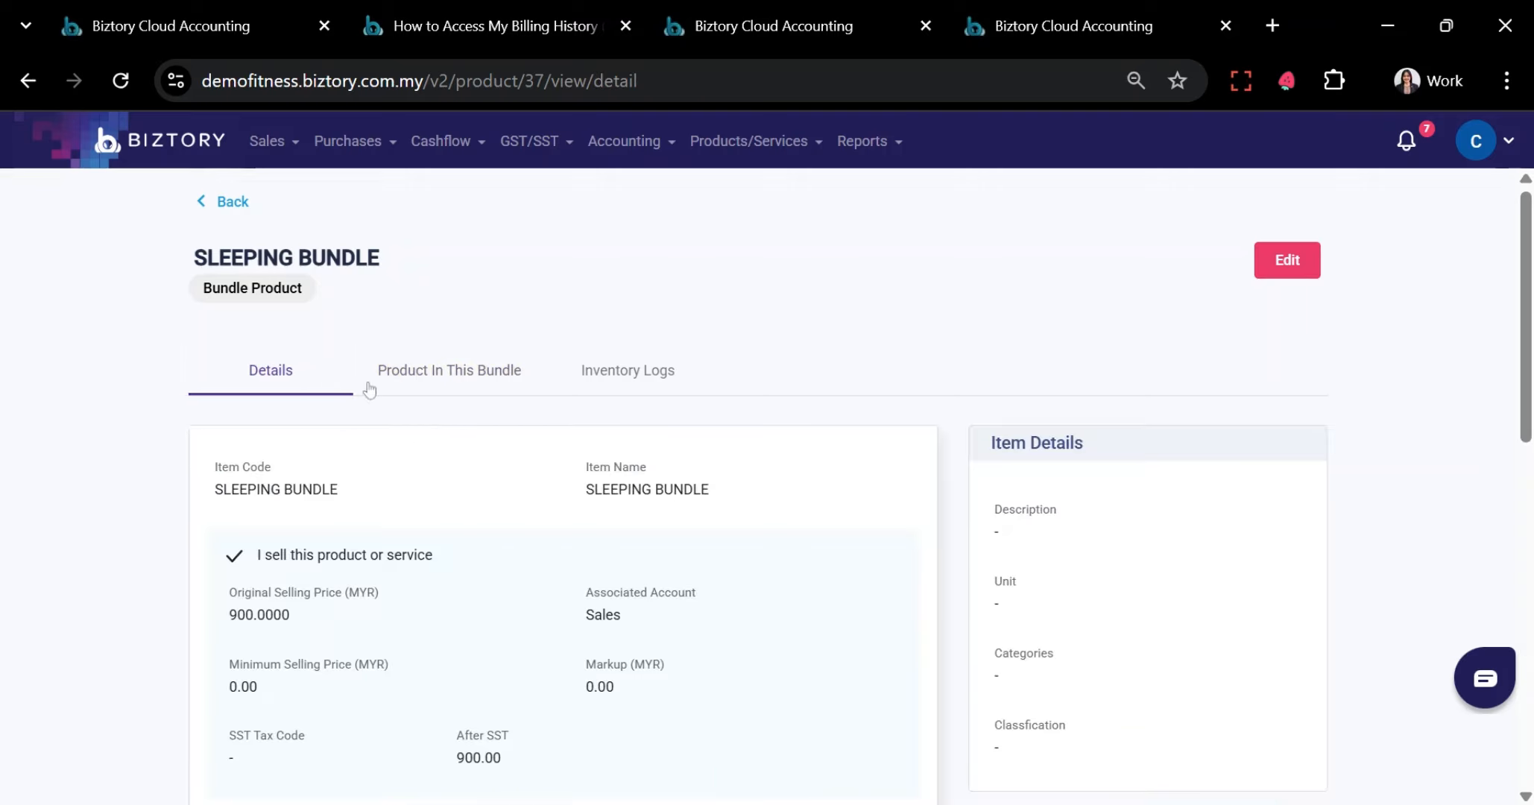
pyautogui.click(447, 373)
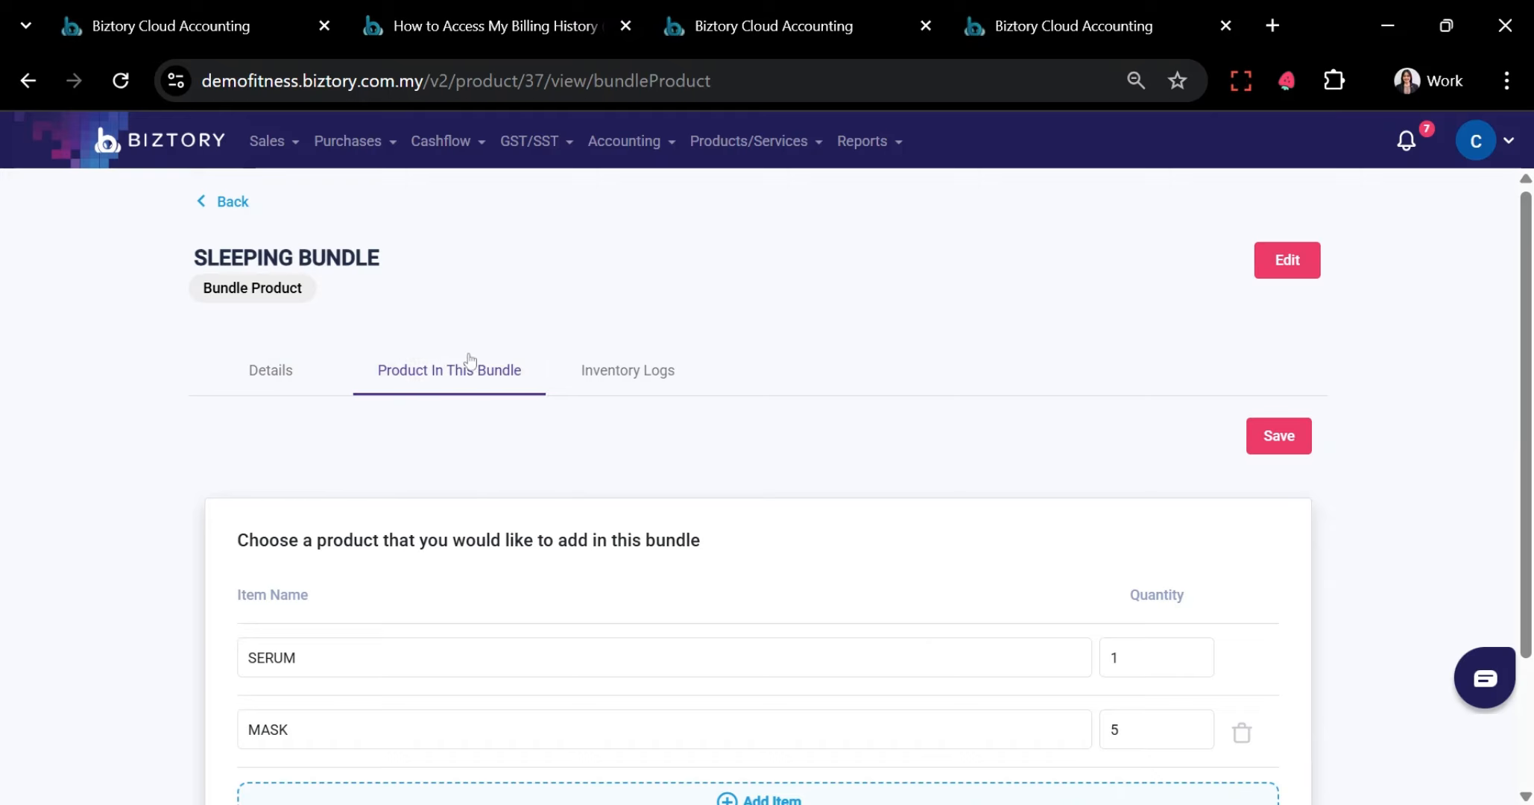
# Add an empty item row to SLEEPING BUNDLE and remove it again
pyautogui.scroll(-3, 821, 435)
pyautogui.click(603, 673)
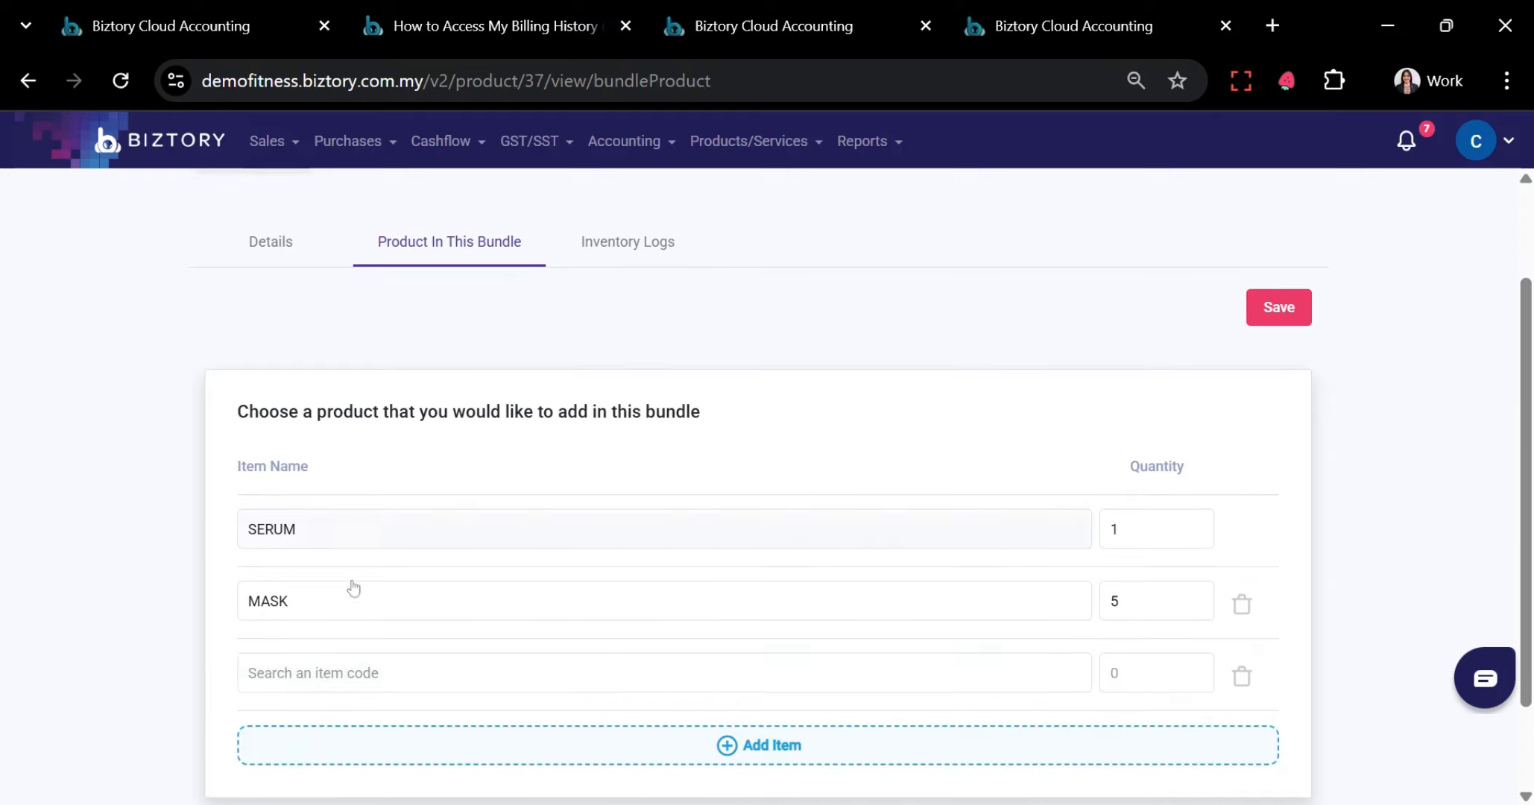
pyautogui.click(1240, 676)
pyautogui.scroll(2, 1206, 643)
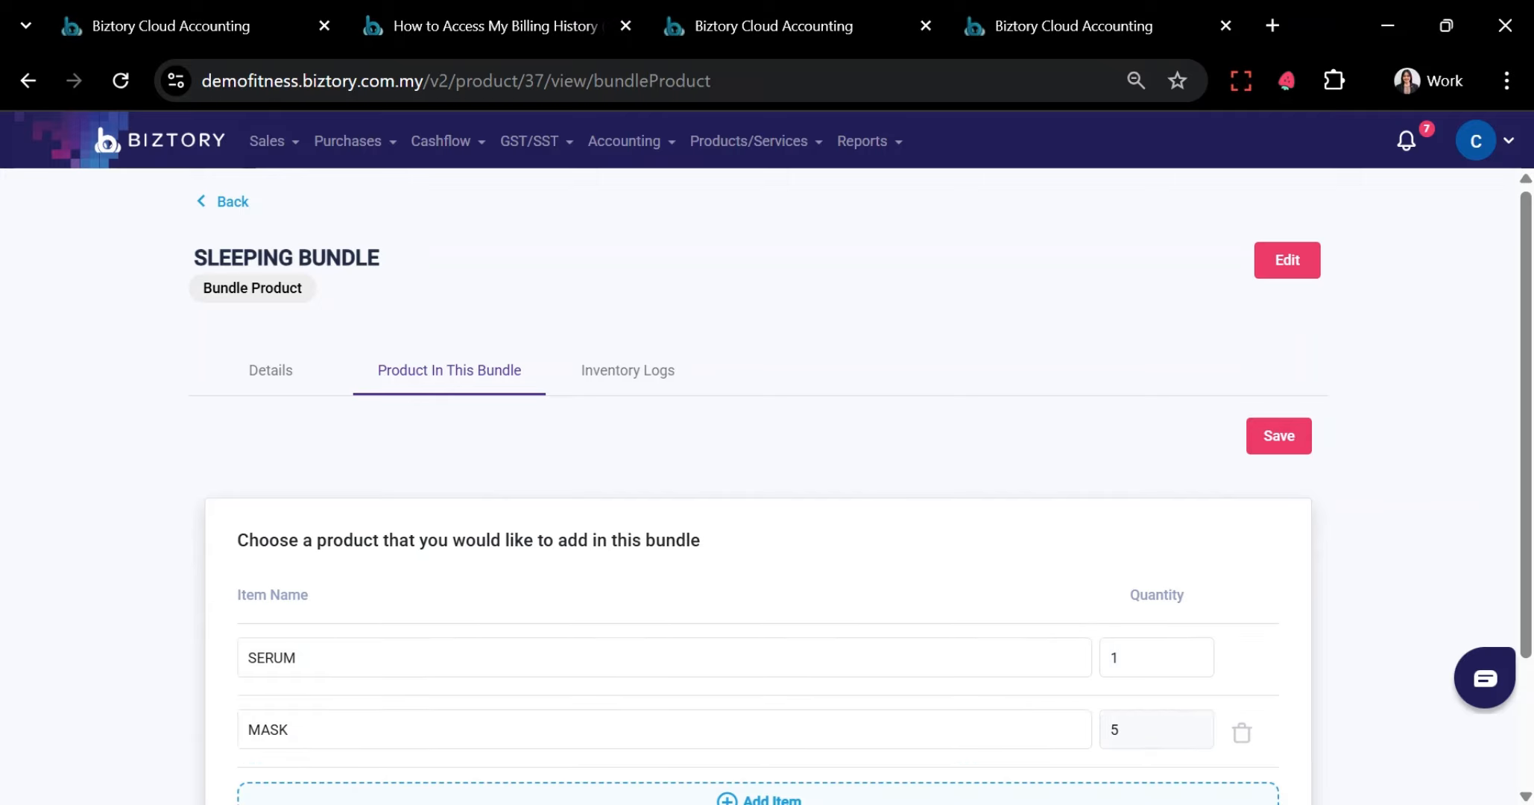
# Add another item row to the bundle and search its item field for "iphon"
pyautogui.scroll(-3, 578, 665)
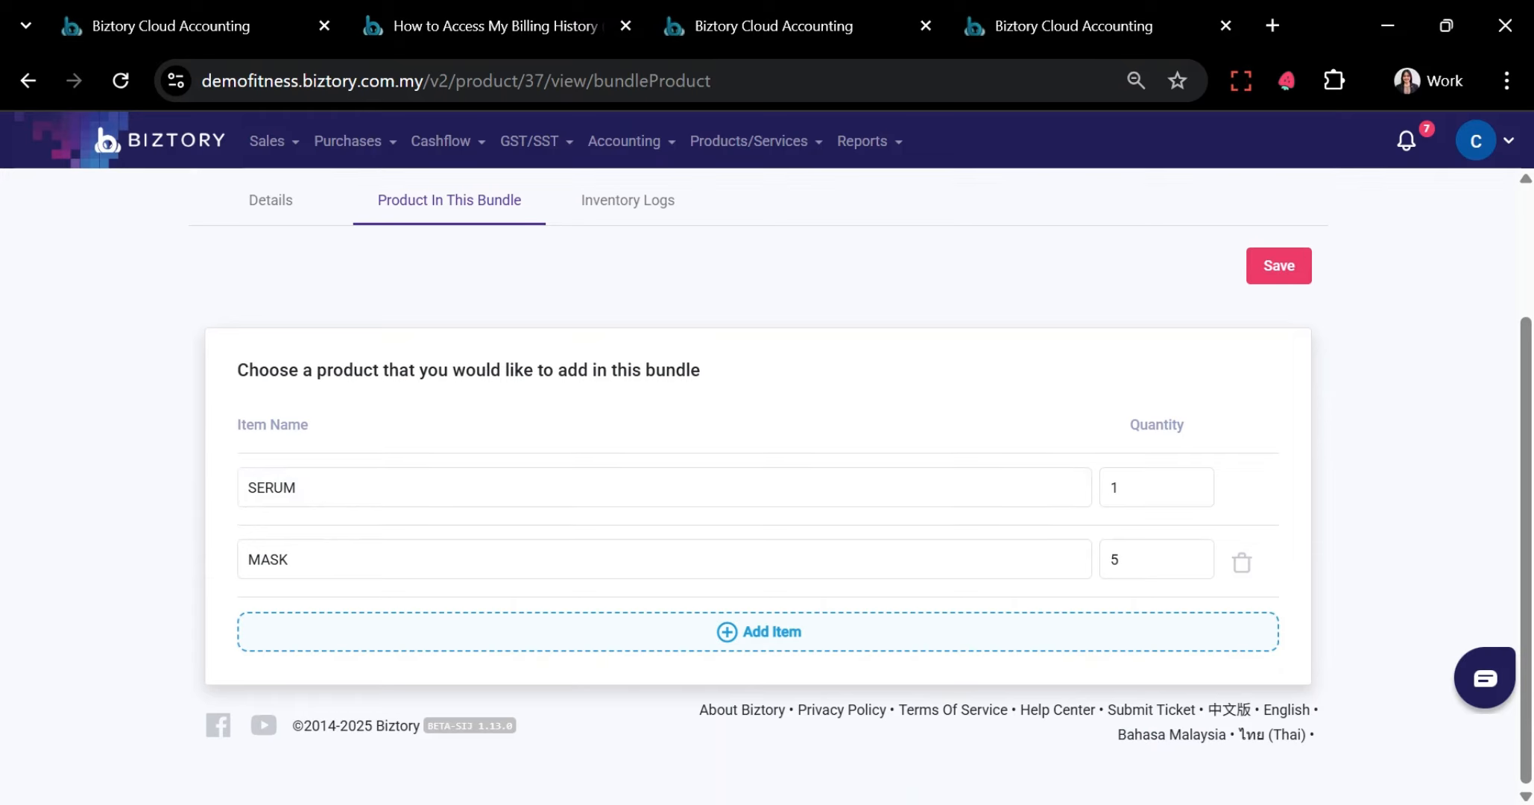
pyautogui.click(779, 641)
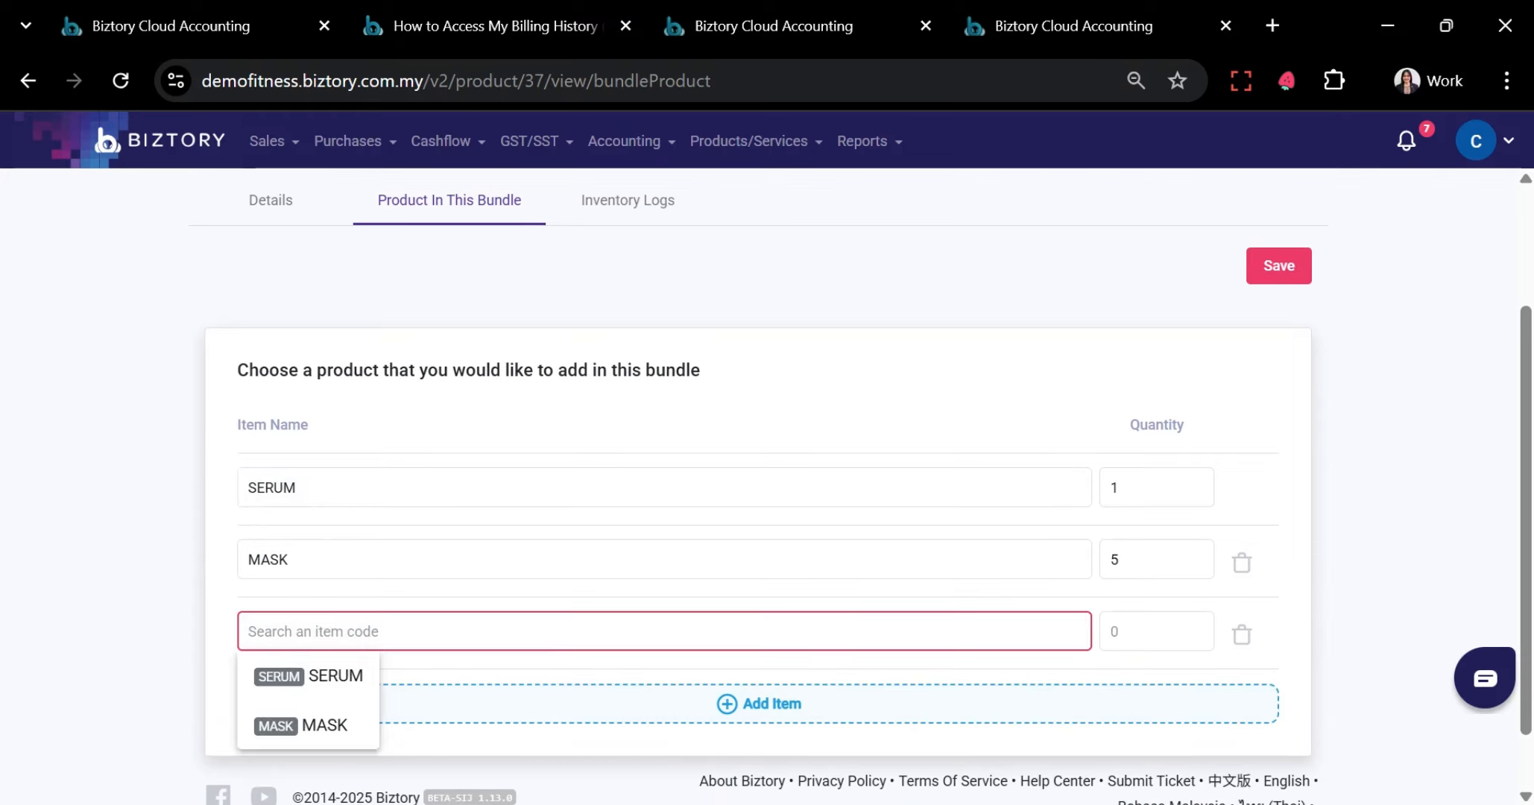
pyautogui.write('h')
pyautogui.press('BackSpace')
pyautogui.write('iphon')
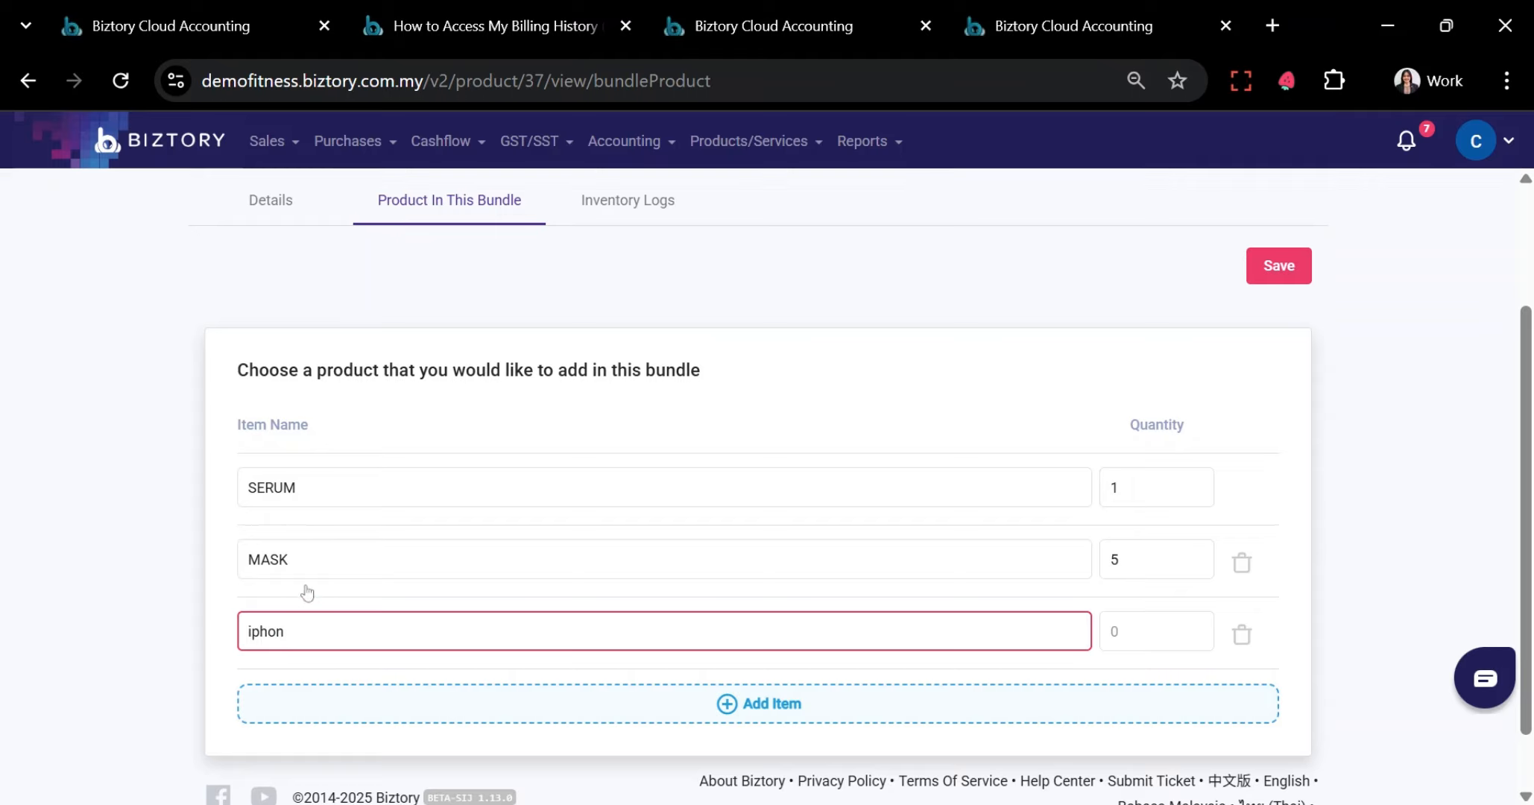
pyautogui.scroll(-1, 305, 591)
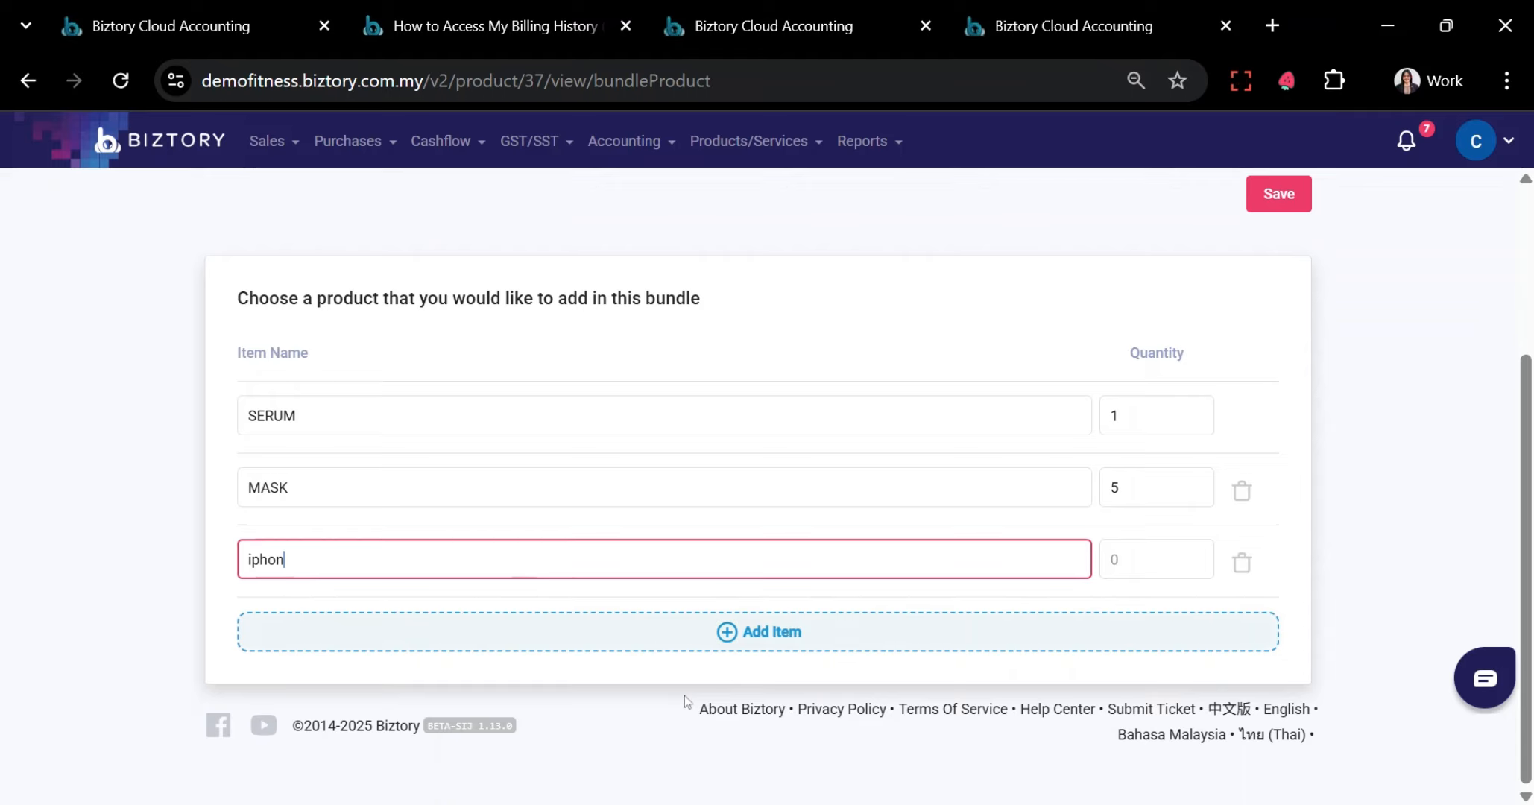
# Review the bundle's name and item rows, and return to the products list without saving
pyautogui.scroll(3, 686, 701)
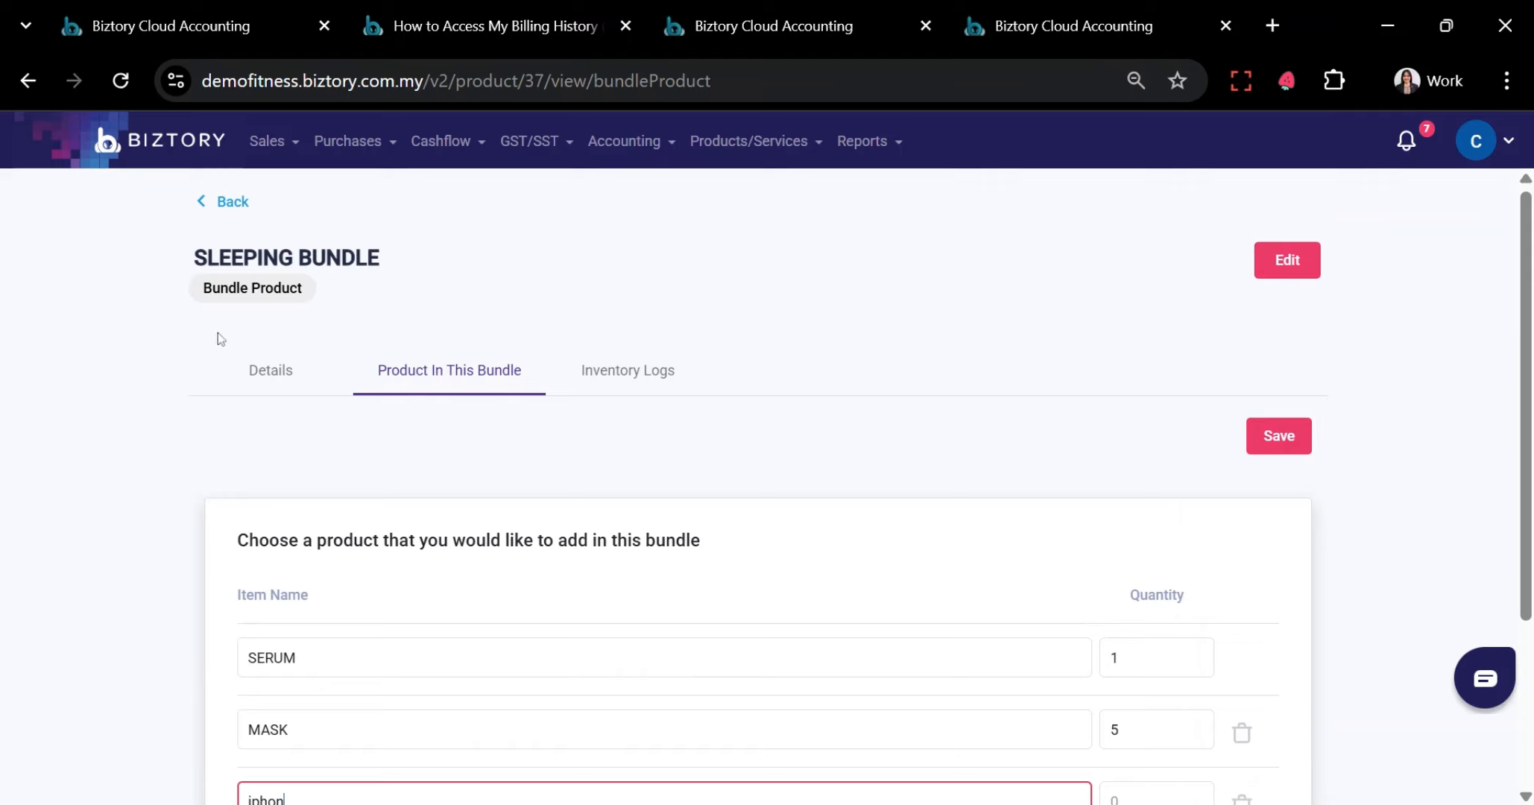
pyautogui.moveTo(206, 258); pyautogui.dragTo(357, 258)
pyautogui.click(357, 259)
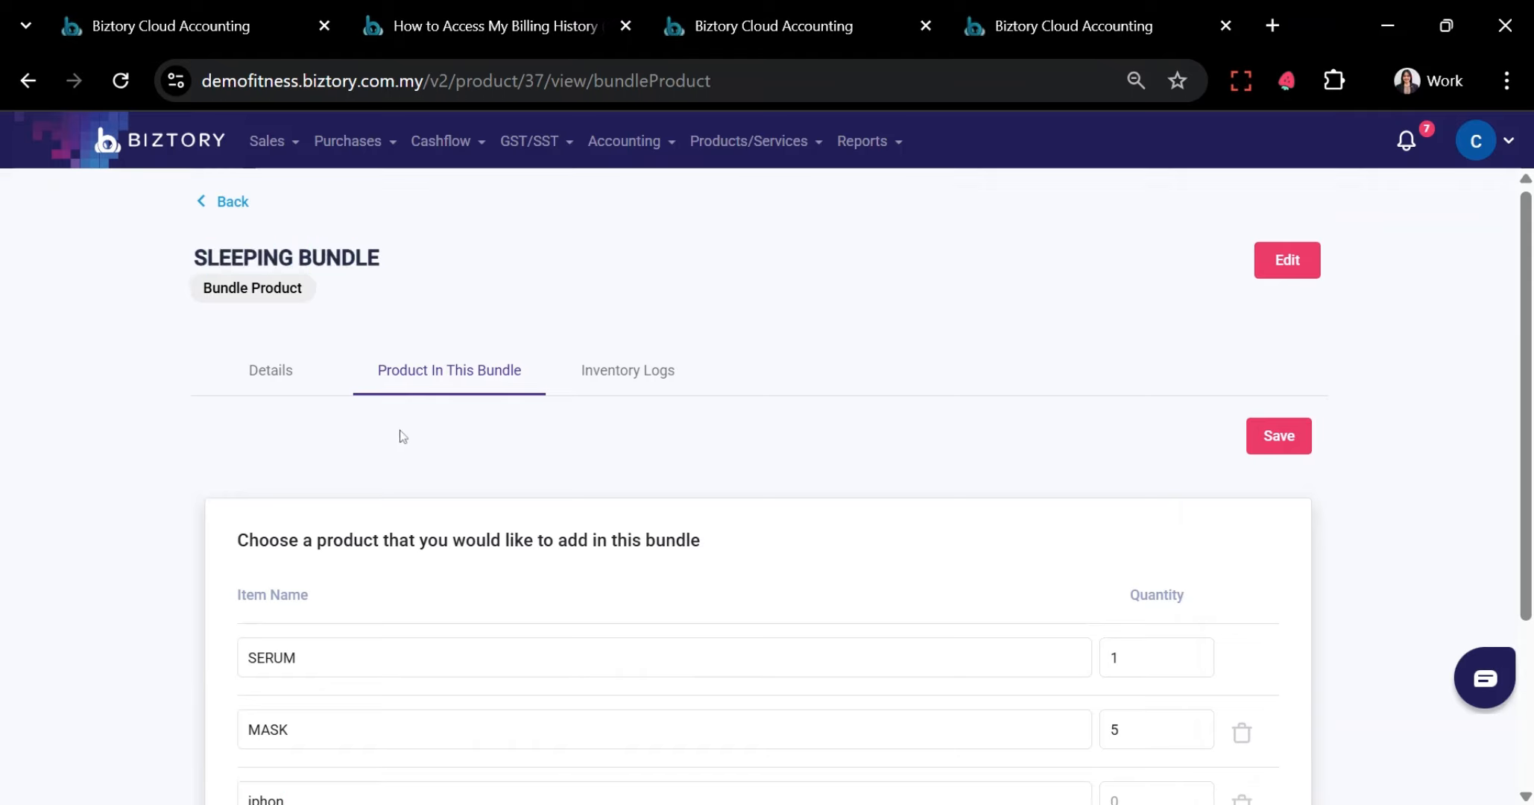
pyautogui.scroll(-3, 403, 436)
pyautogui.scroll(3, 332, 651)
pyautogui.click(223, 201)
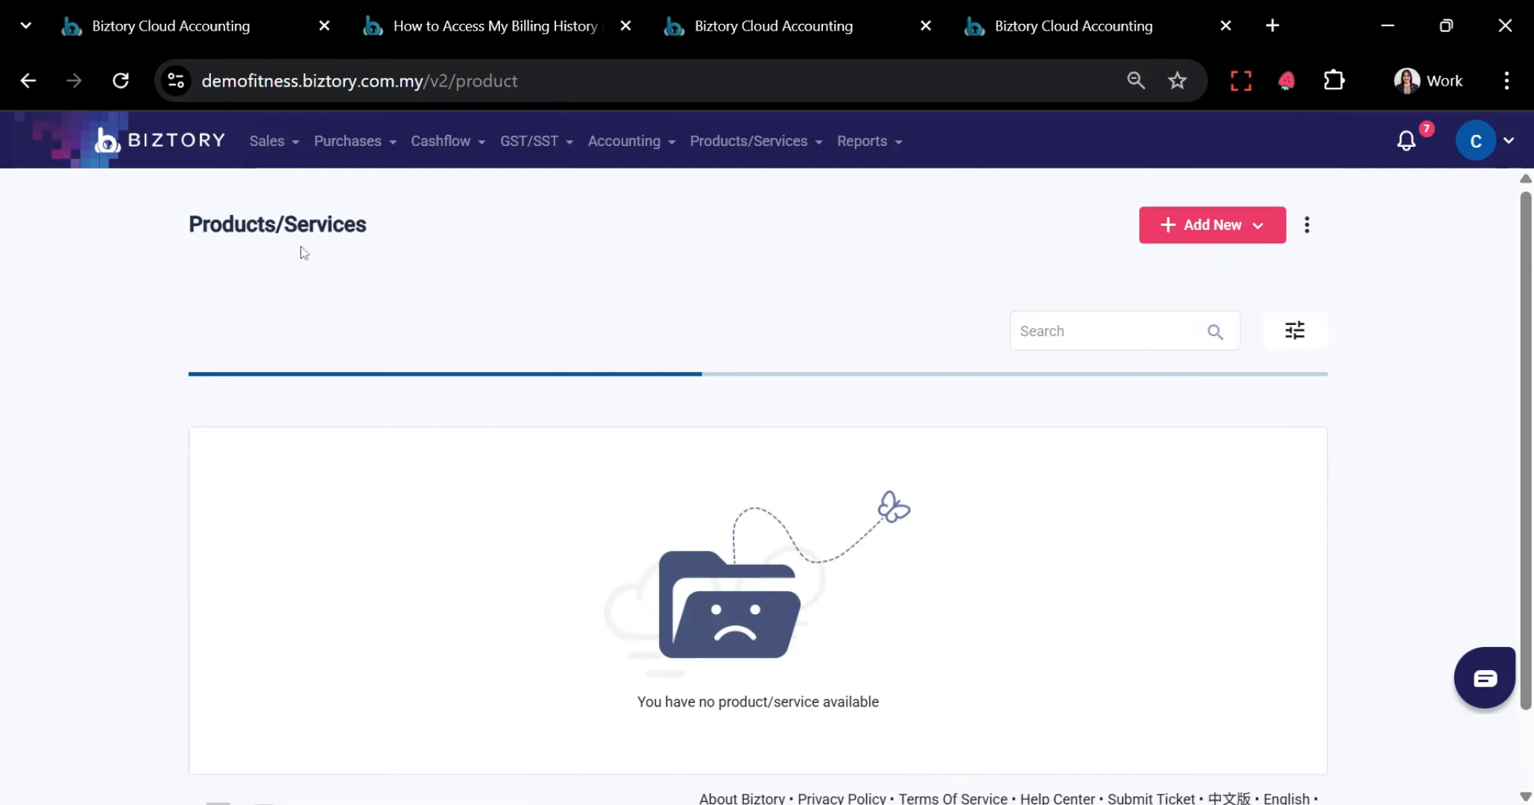
# Search the products list for SERUM, check its entry, and clear the search
pyautogui.click(1025, 343)
pyautogui.write('SERUM')
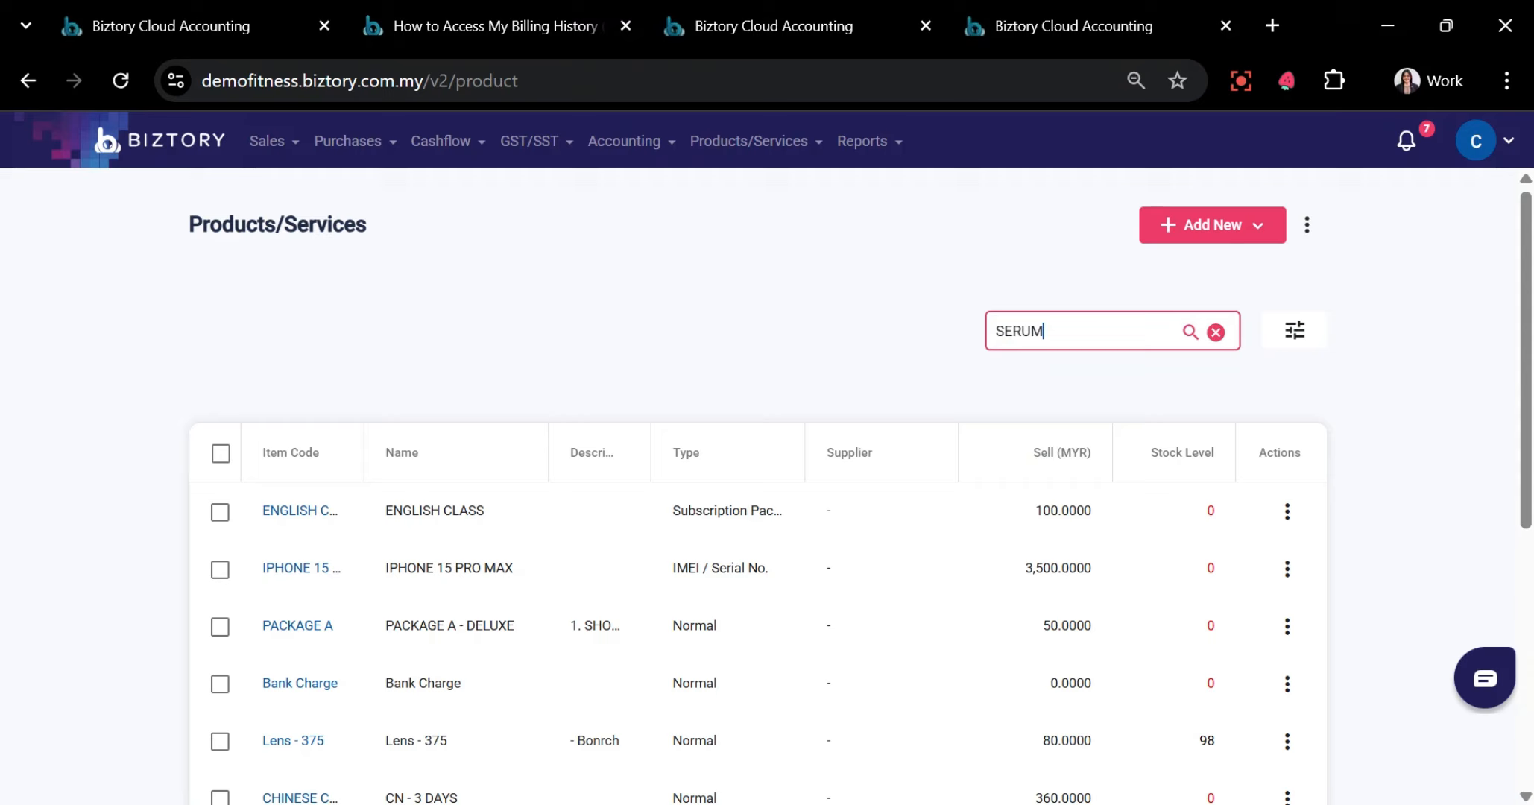
pyautogui.press('Return')
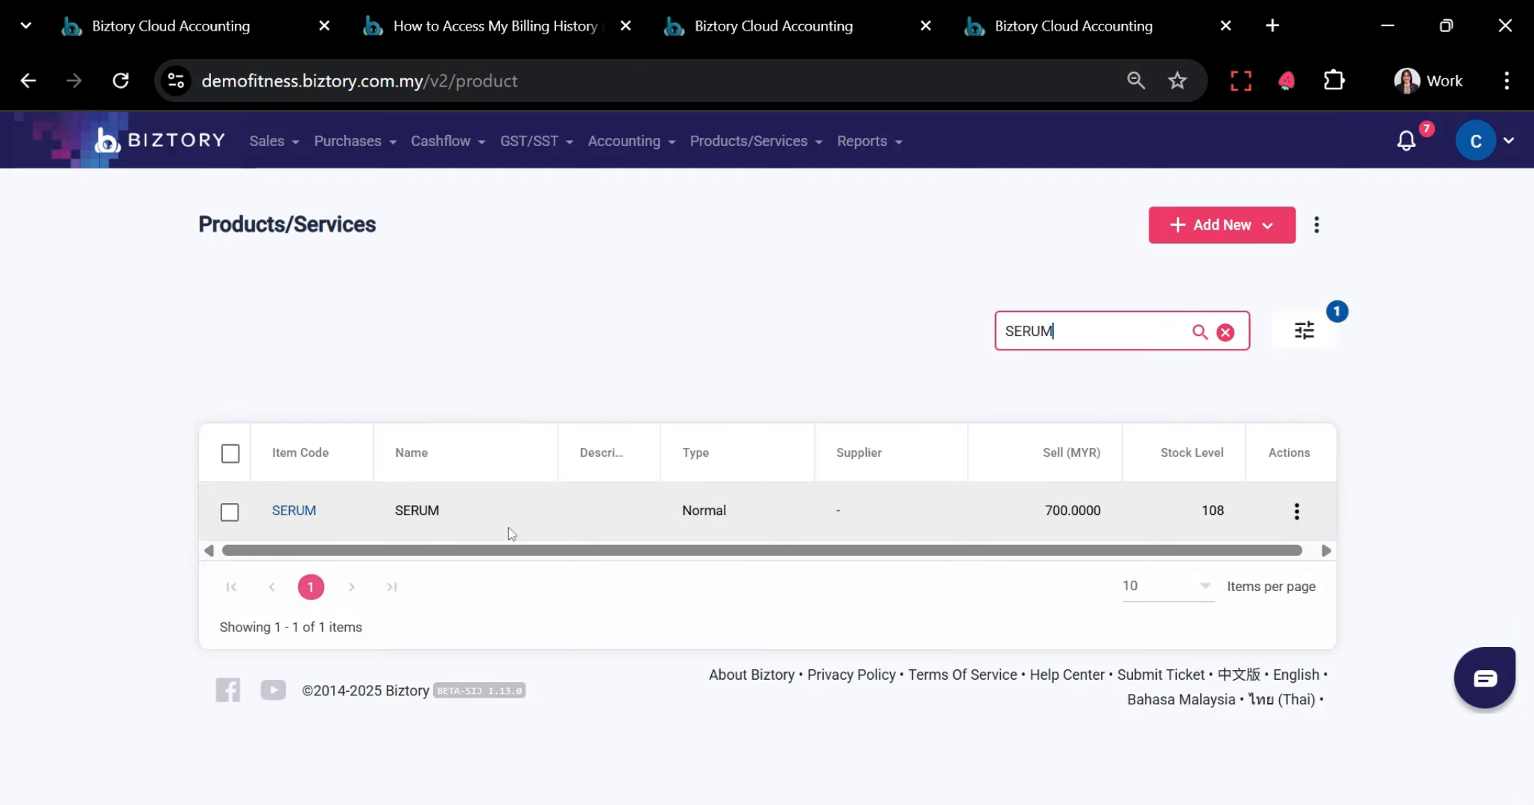
pyautogui.click(1225, 333)
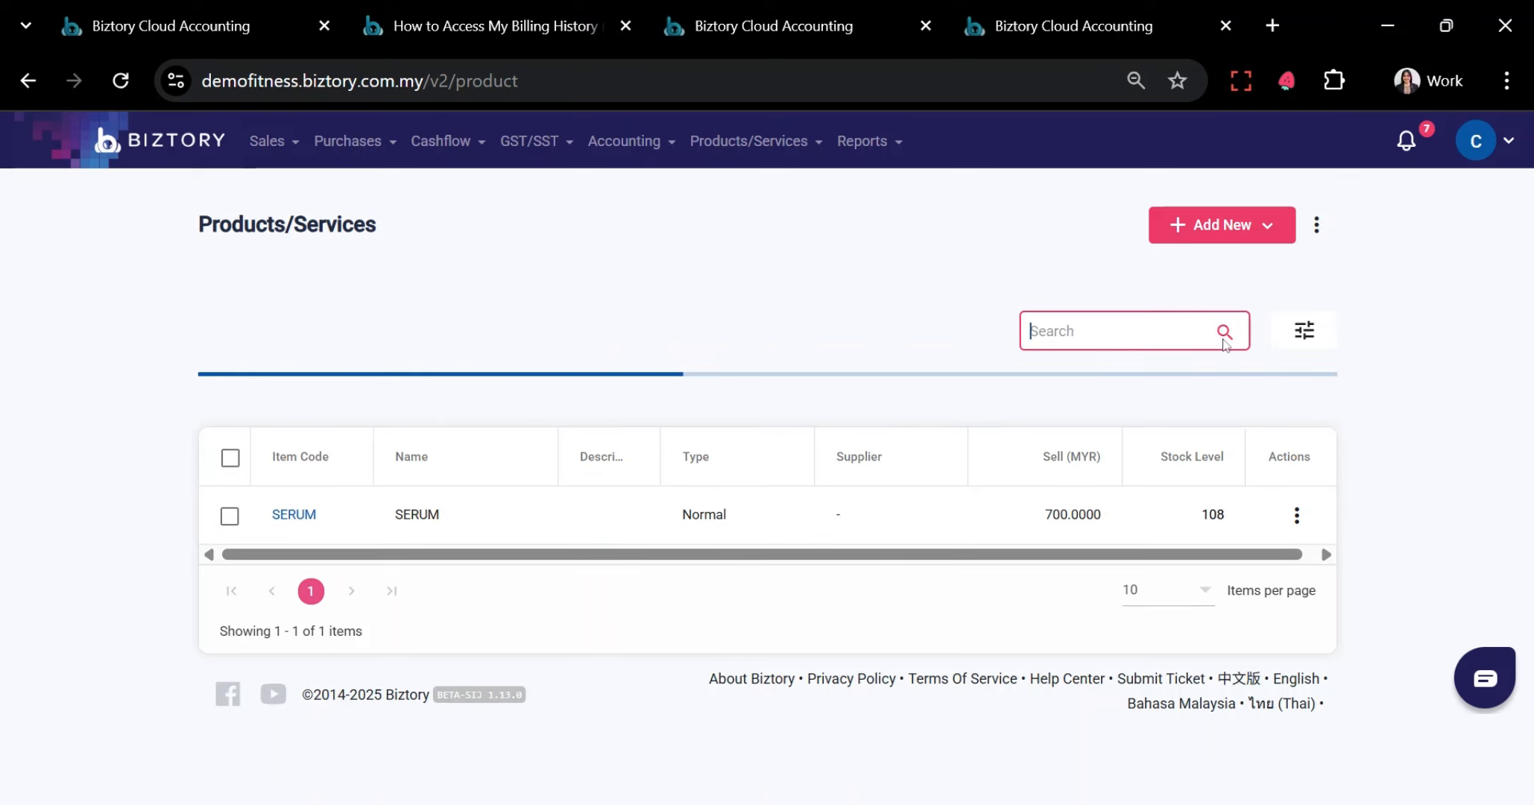
# Check the available new-product types, and open the 12 times package to review its item code, entry limit and selling details
pyautogui.click(1251, 232)
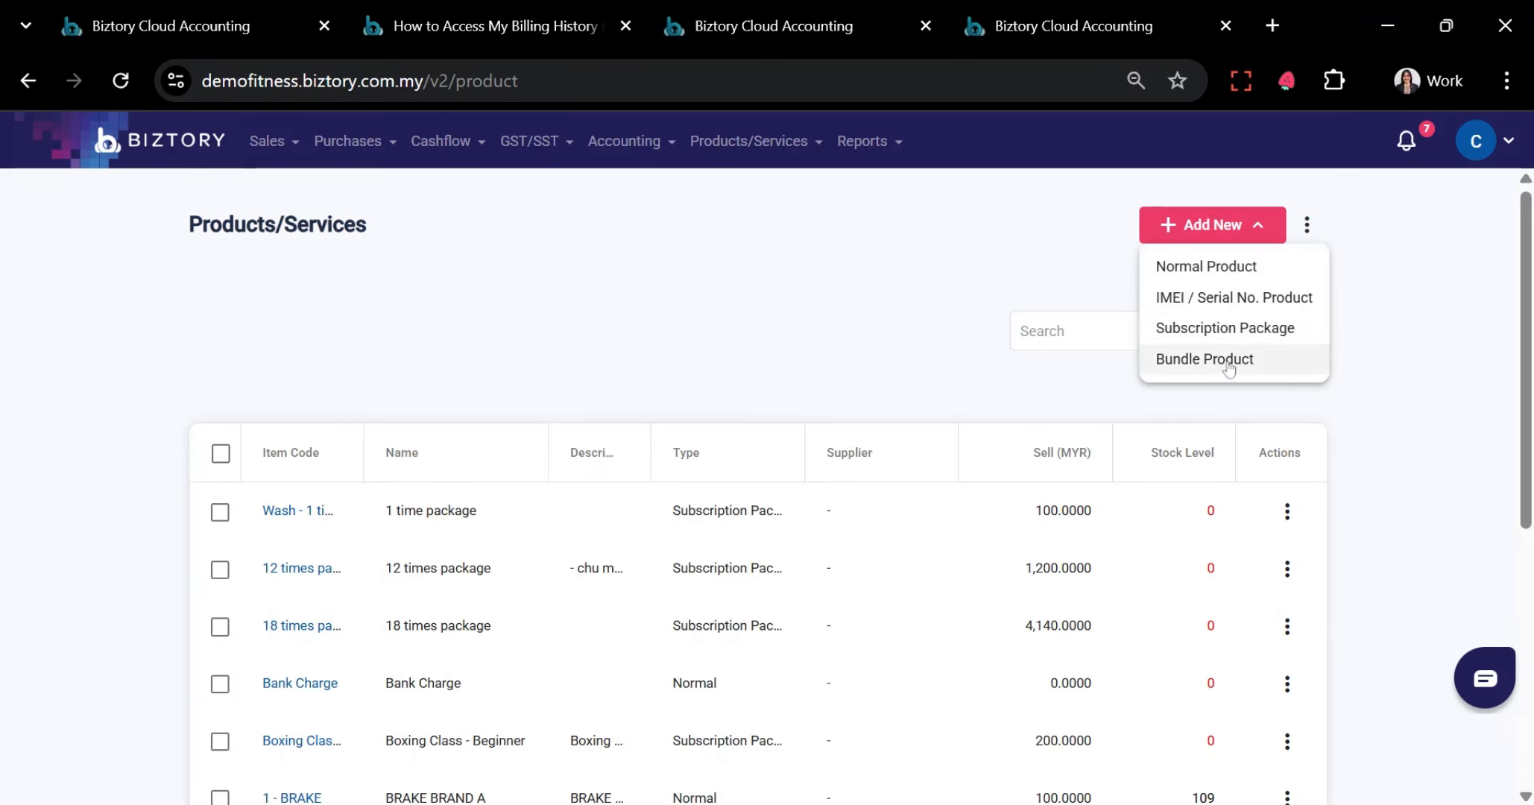
pyautogui.click(814, 310)
pyautogui.scroll(-2, 788, 442)
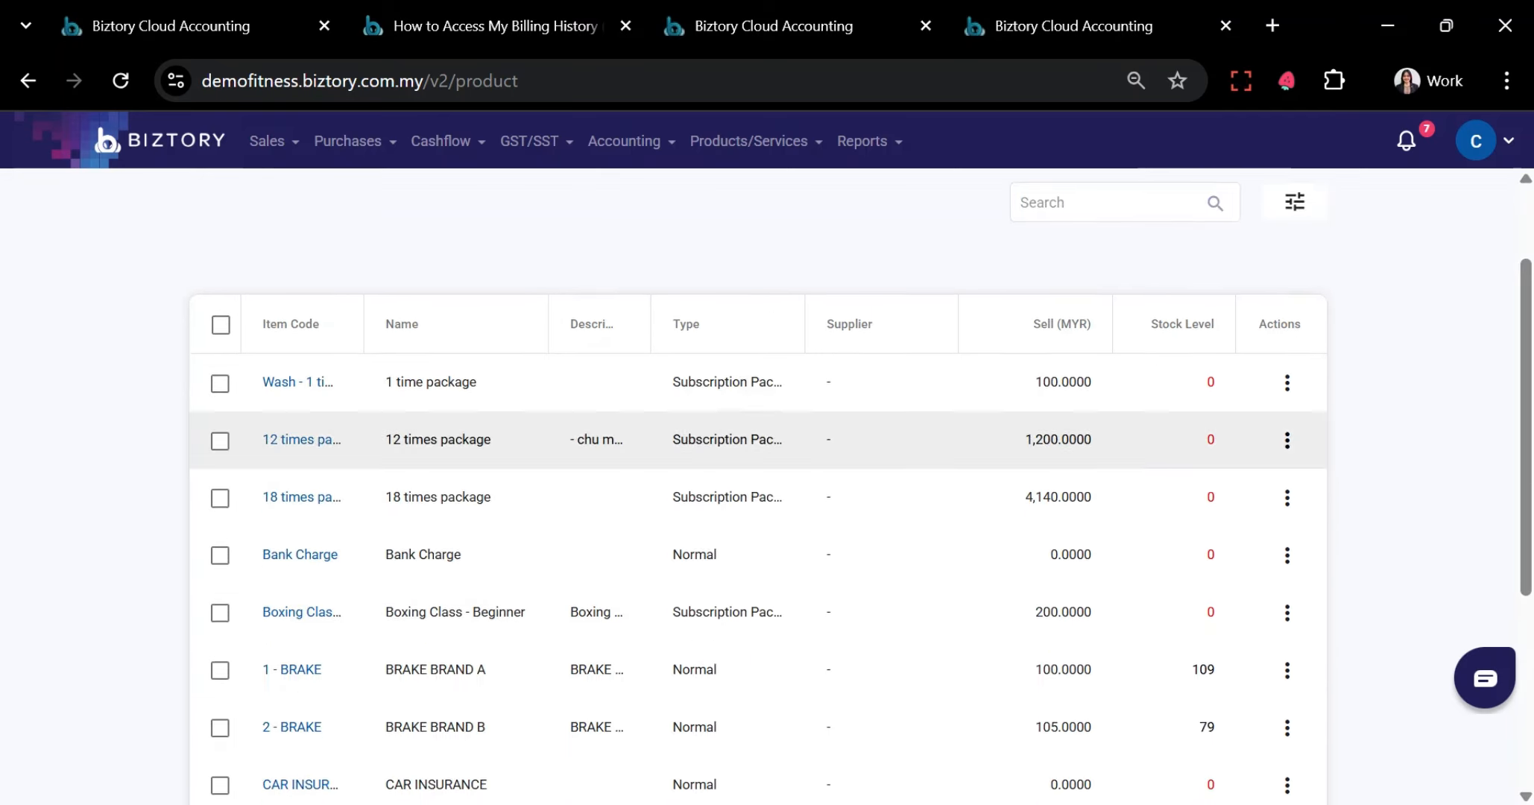
pyautogui.click(291, 441)
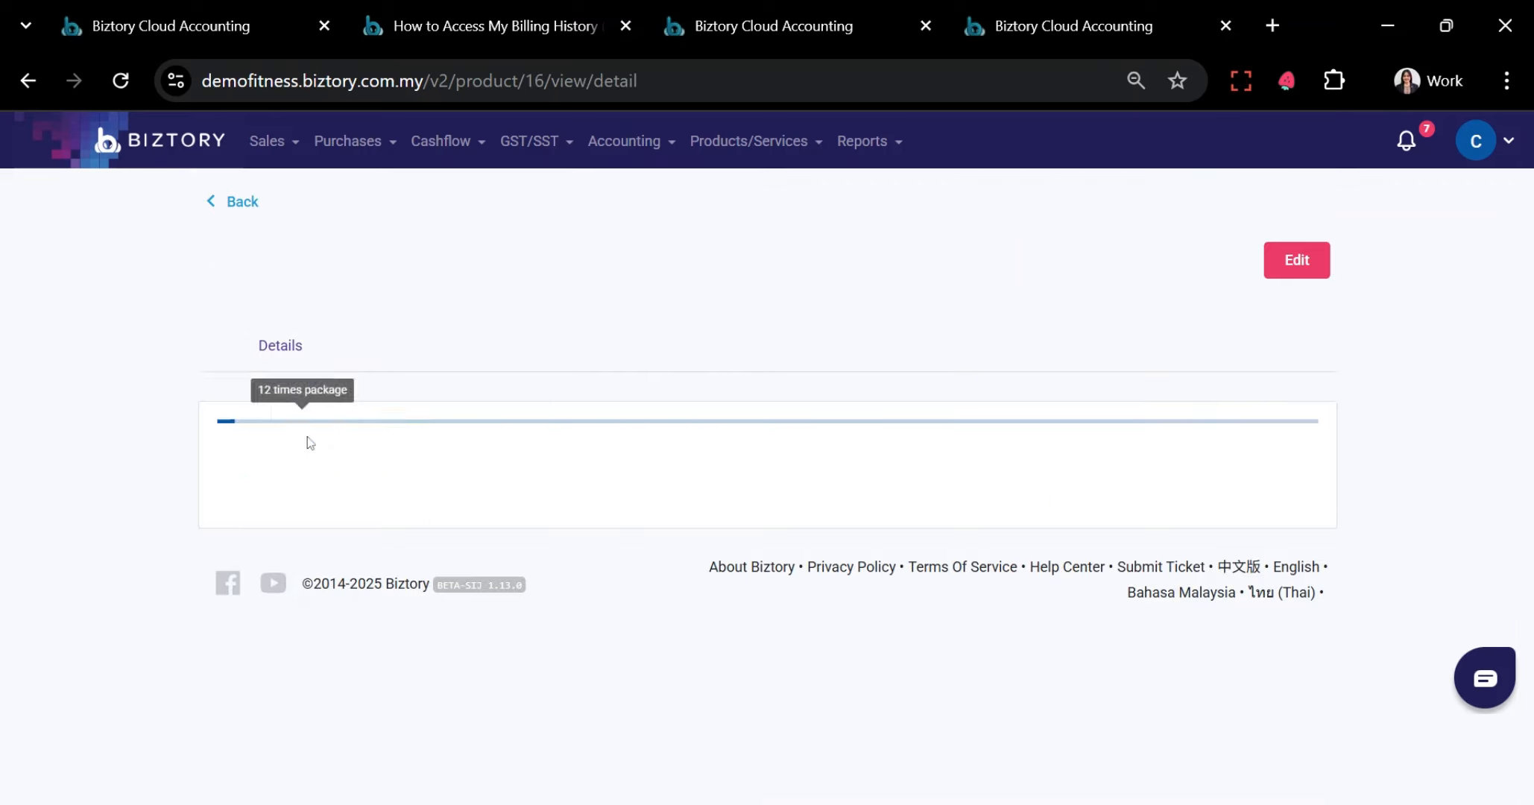
pyautogui.moveTo(189, 257); pyautogui.dragTo(436, 270)
pyautogui.scroll(-2, 490, 431)
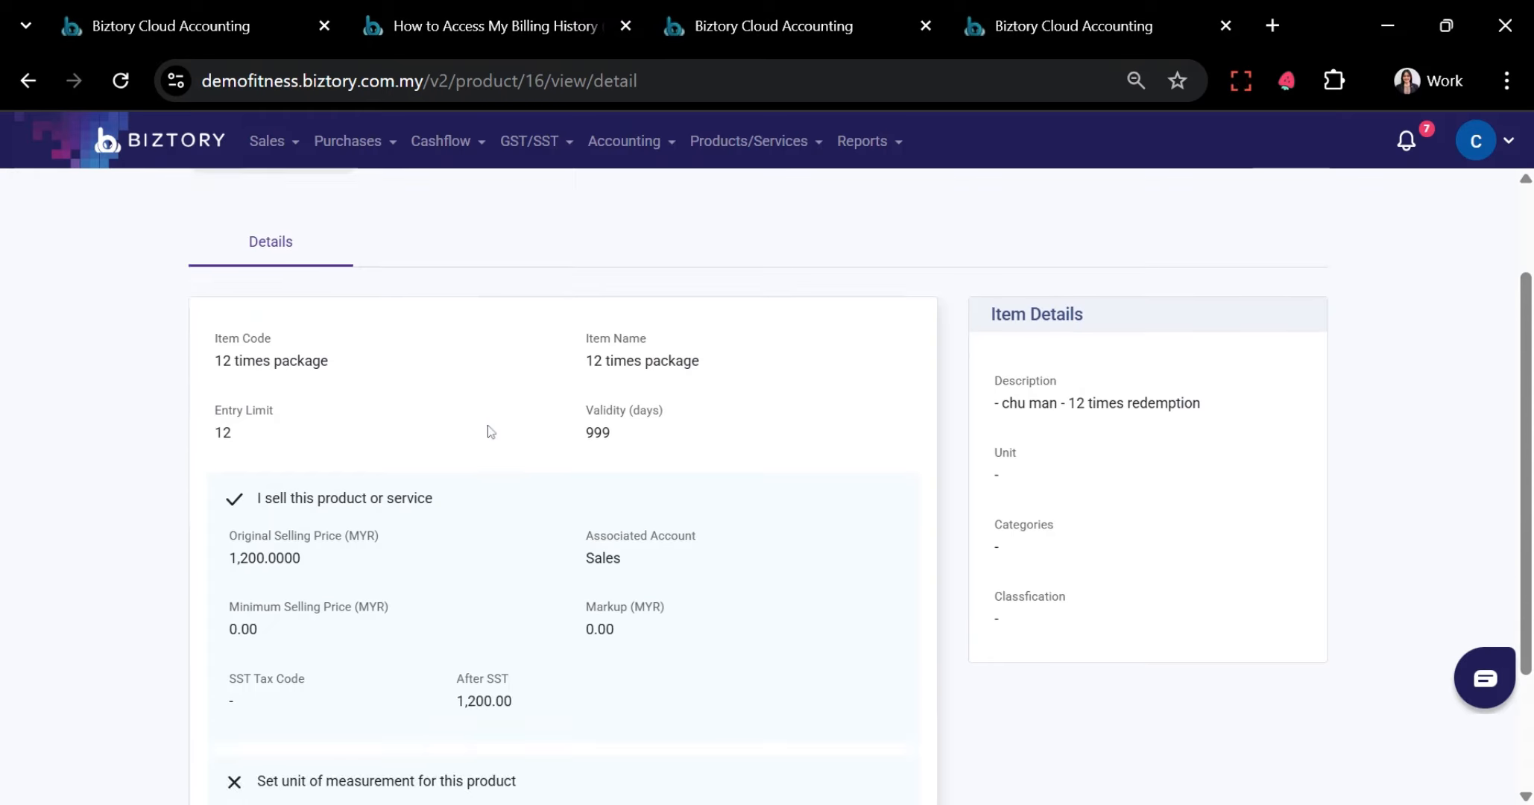
pyautogui.moveTo(222, 361); pyautogui.dragTo(347, 373)
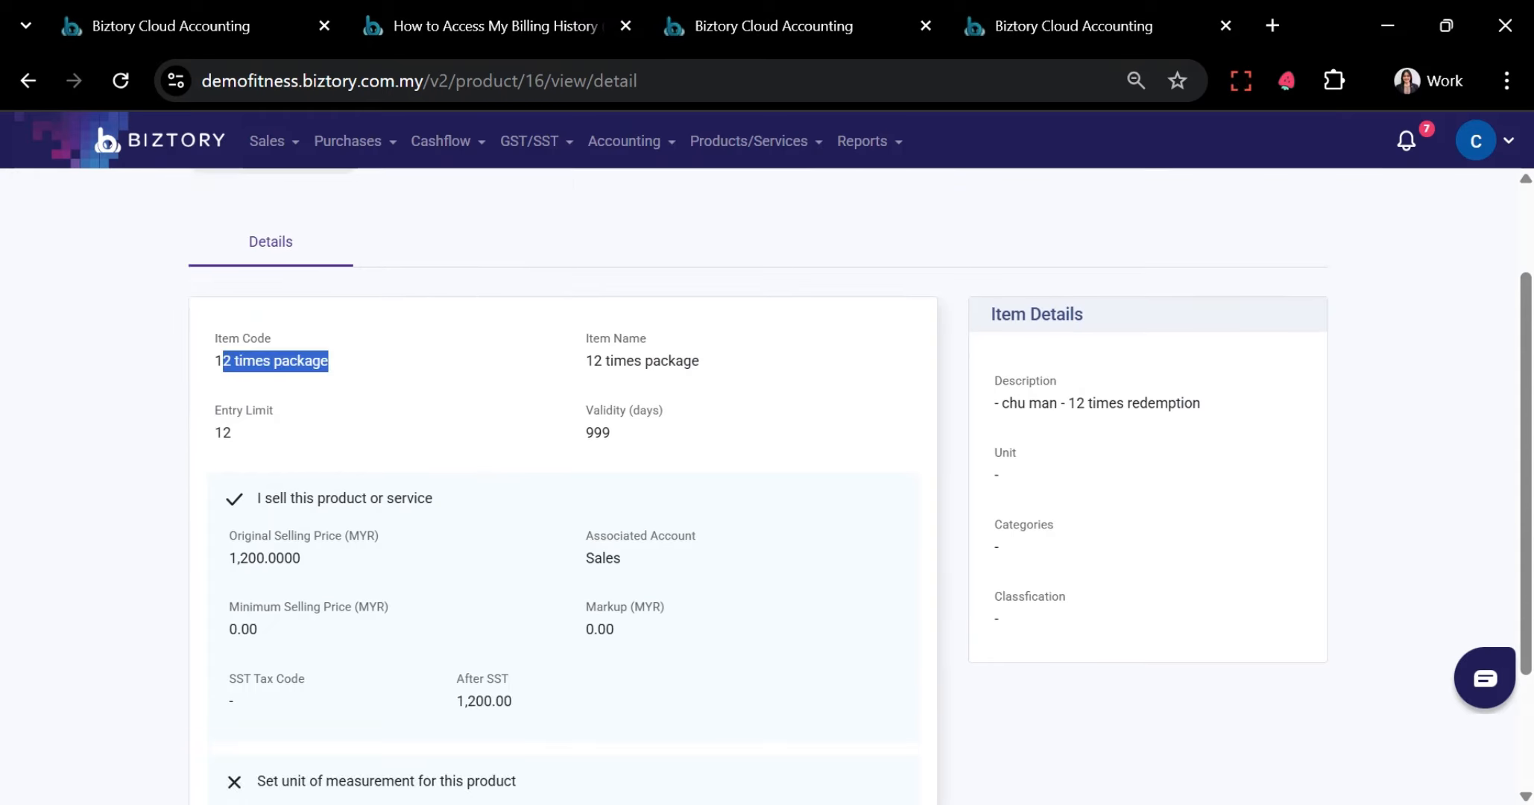
pyautogui.moveTo(223, 434); pyautogui.dragTo(240, 435)
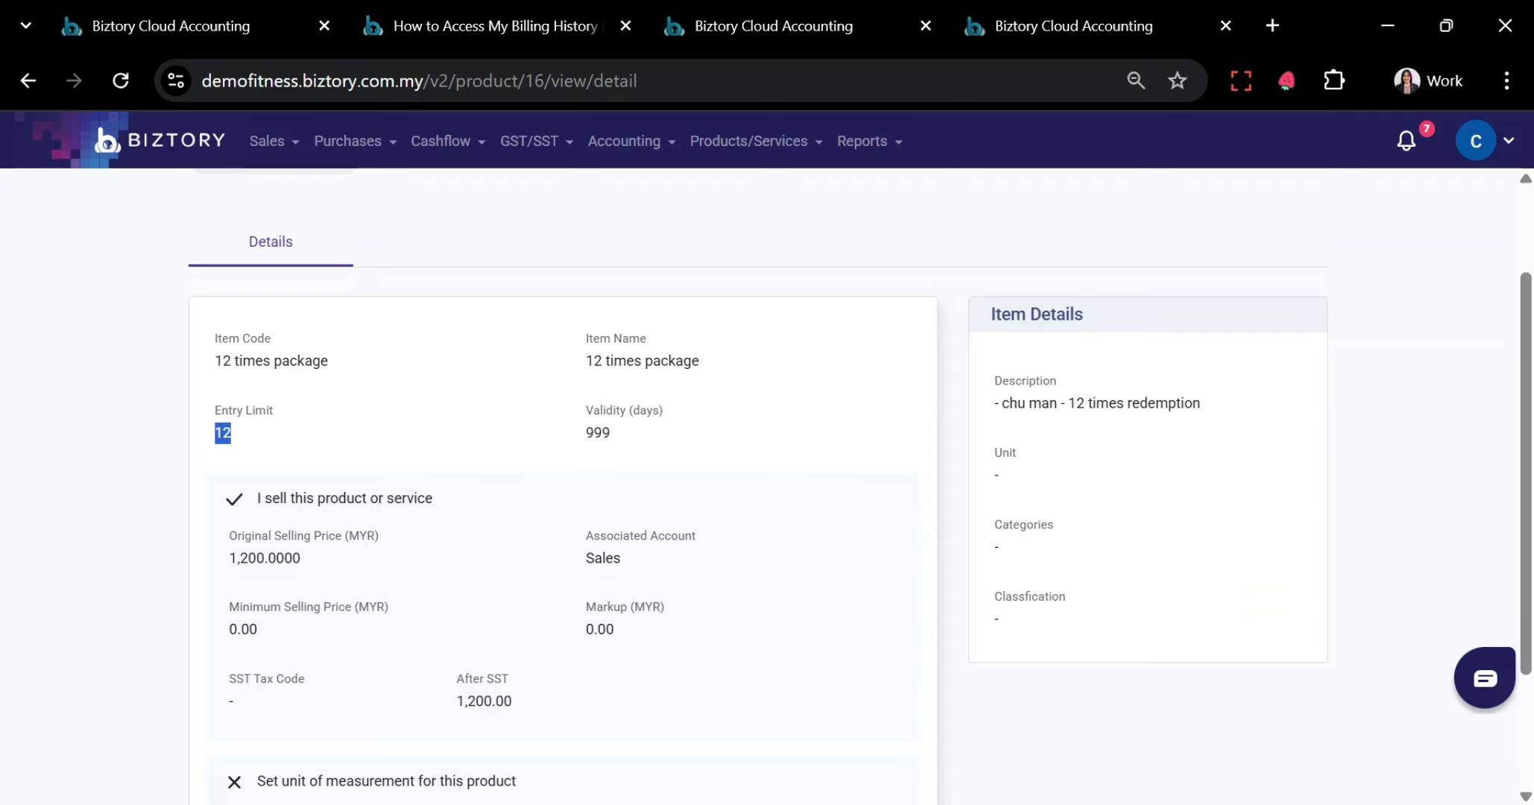
pyautogui.scroll(-3, 486, 431)
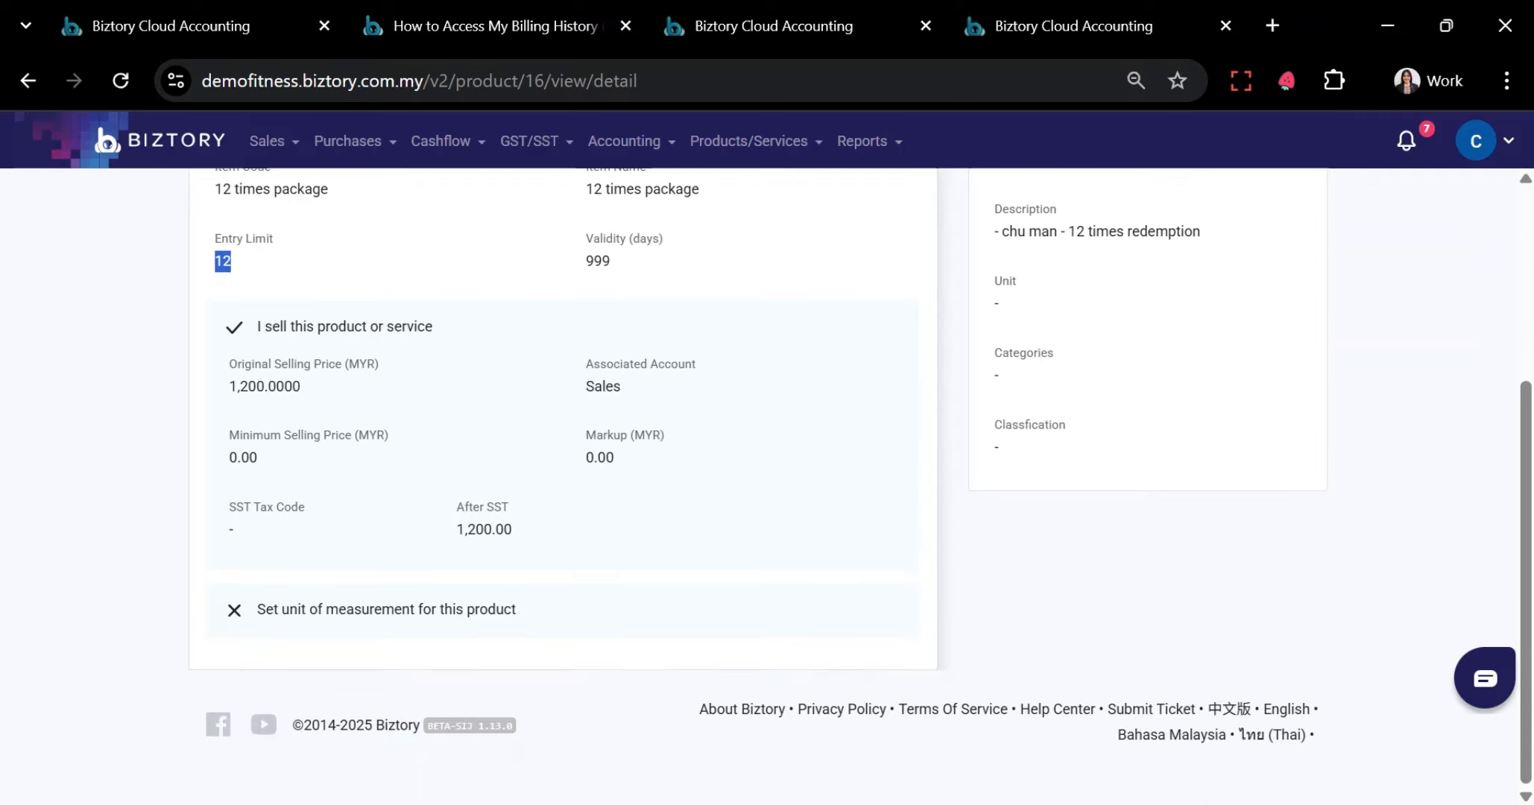
pyautogui.scroll(5, 486, 431)
# Return to the products list and open a new Subscription Package form to review its item code, name, entry limit and validity fields
pyautogui.click(227, 208)
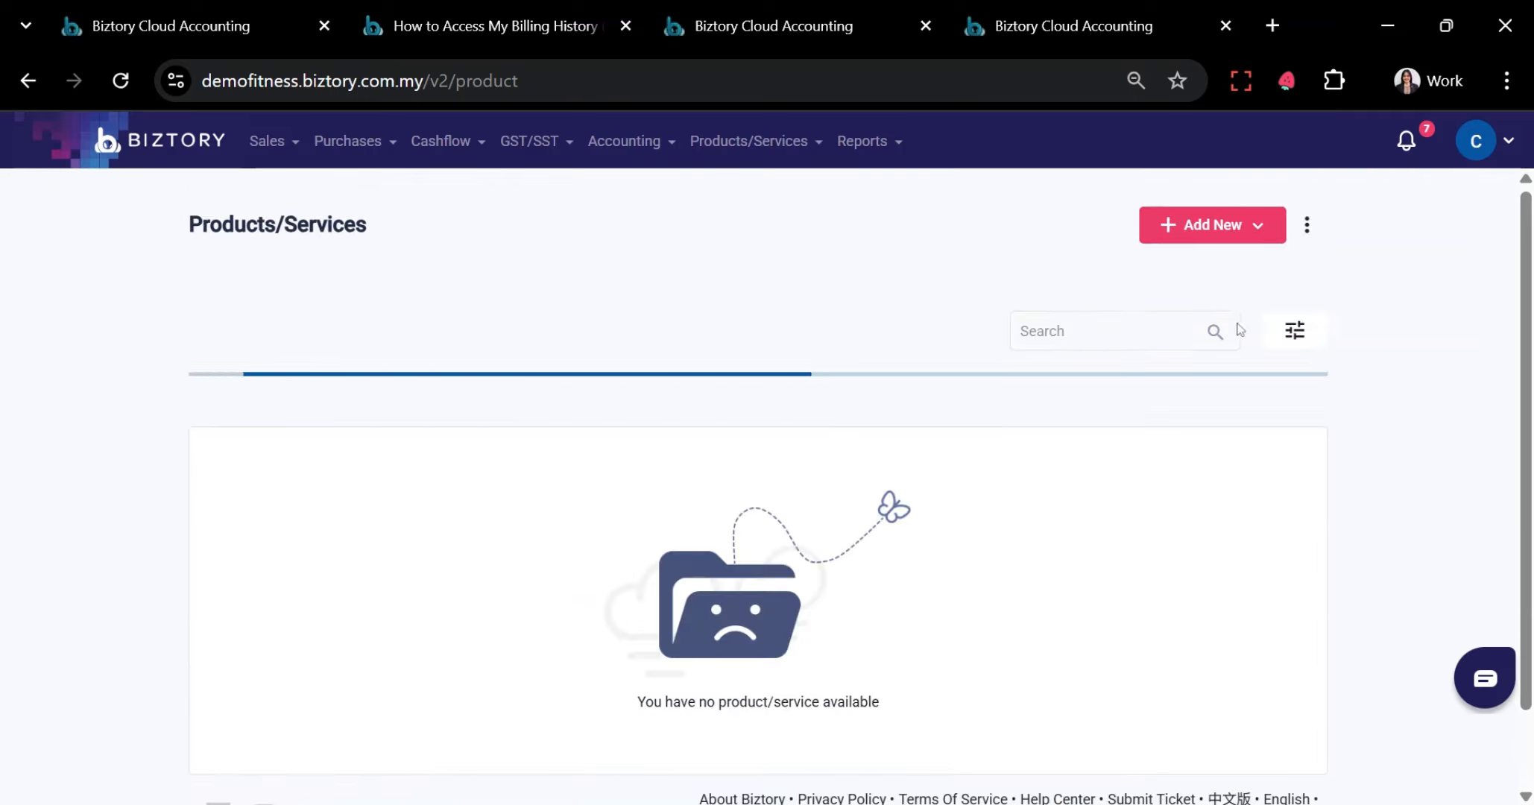
pyautogui.click(1266, 228)
pyautogui.click(1235, 326)
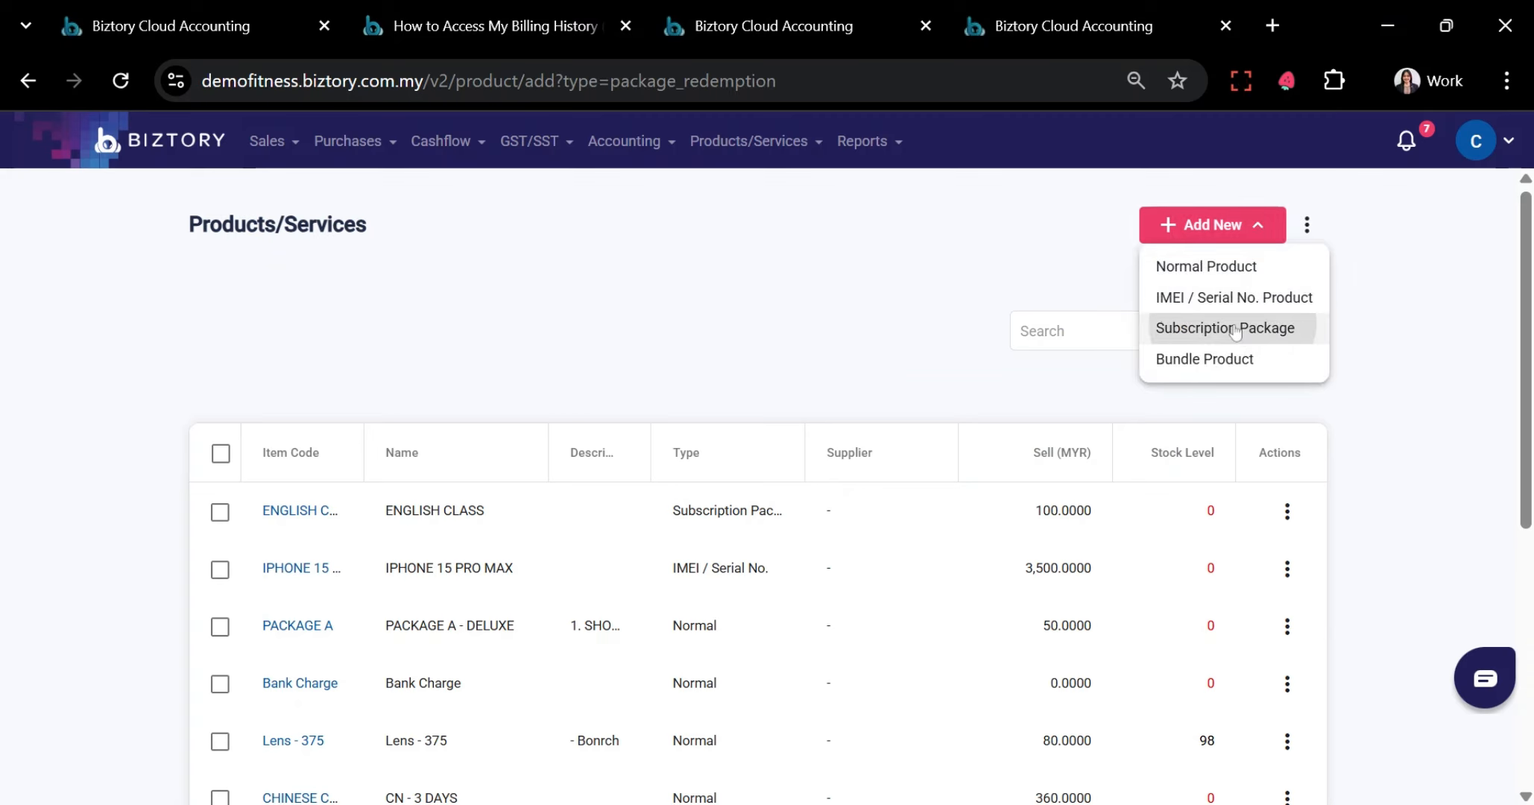
pyautogui.click(324, 401)
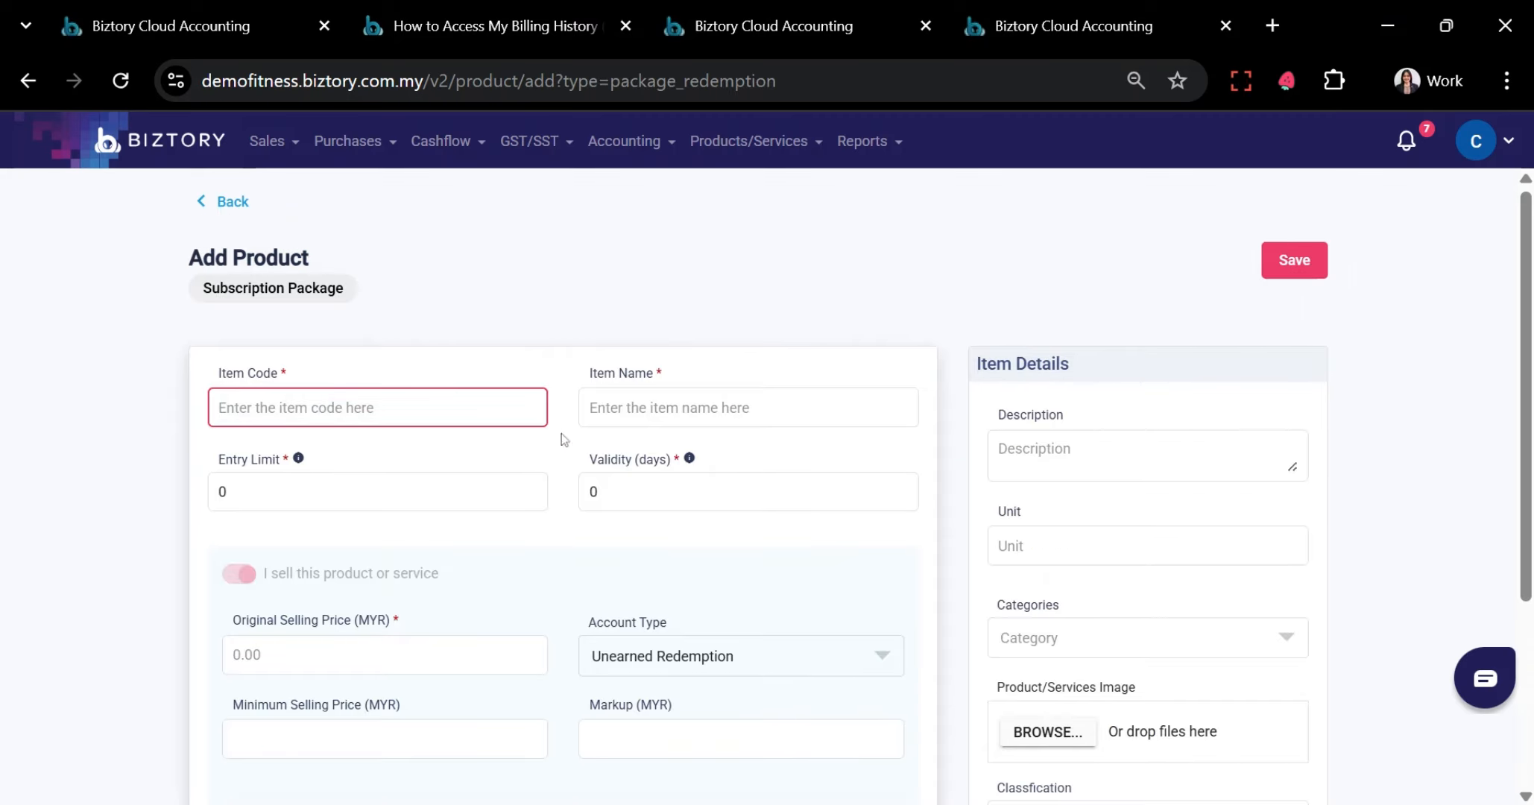
pyautogui.click(640, 418)
pyautogui.click(392, 520)
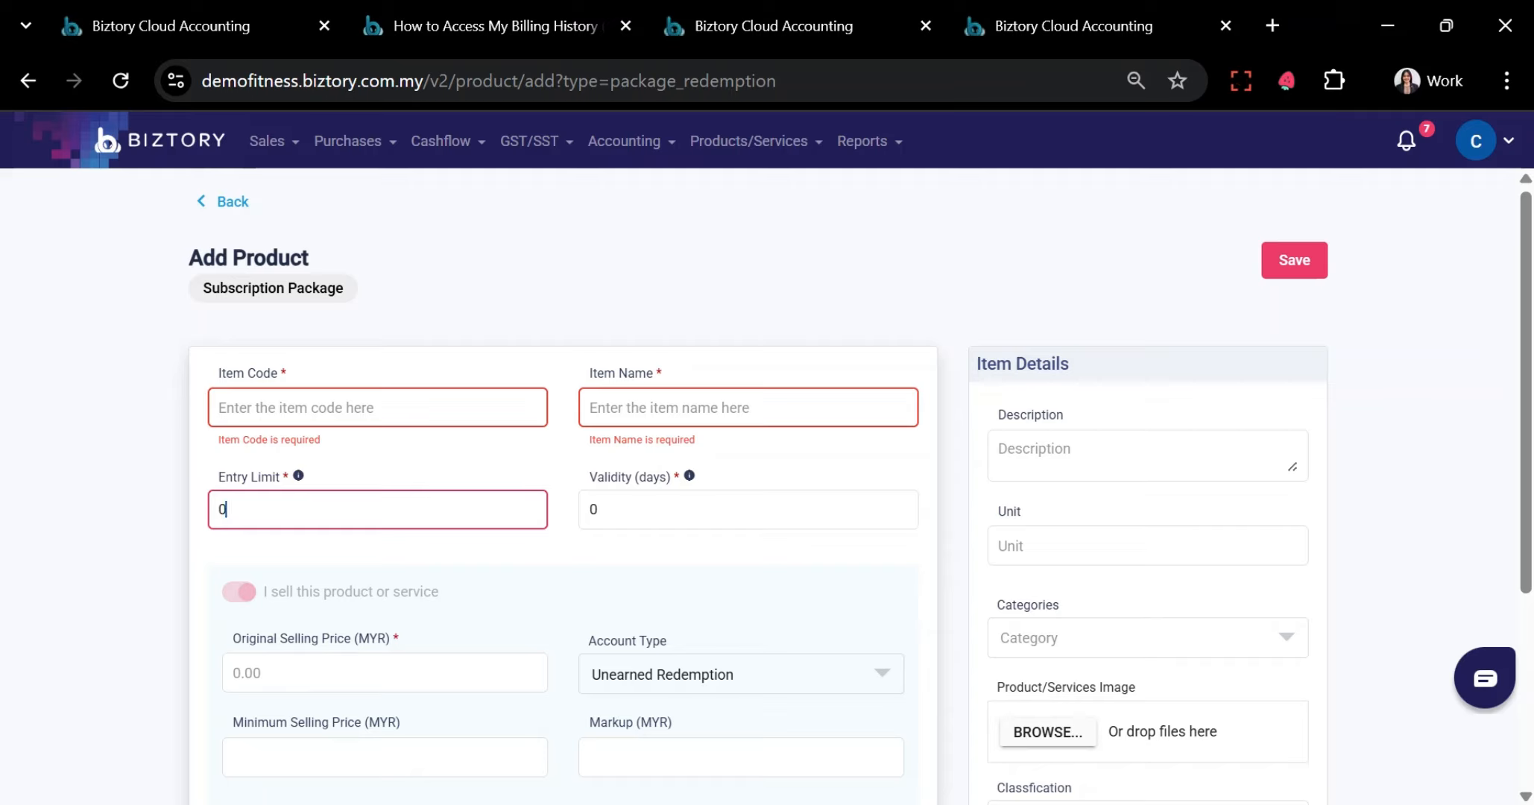
pyautogui.click(641, 525)
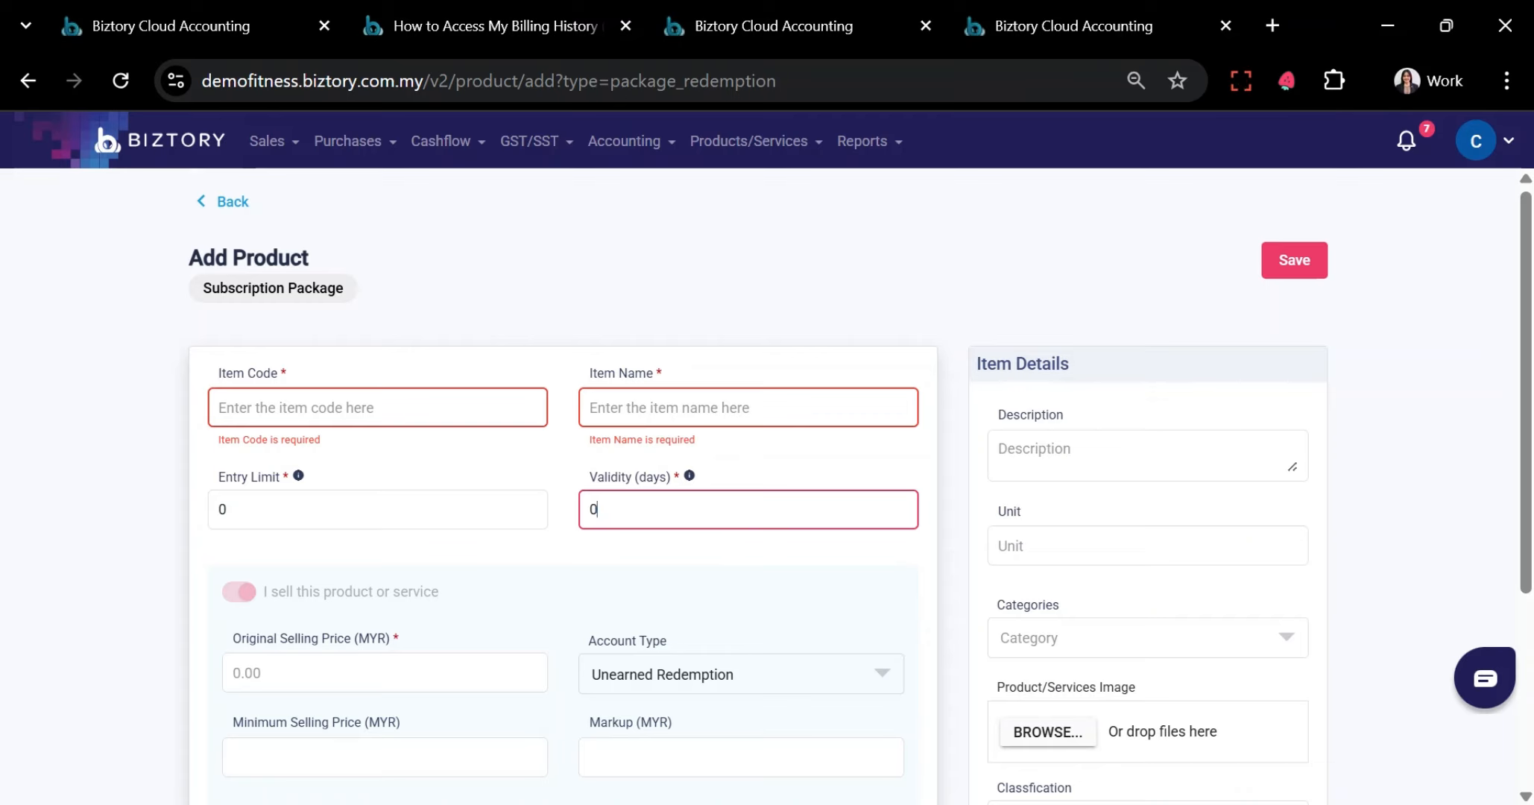
# Review the package form's selling price, account type and tax fields, and return to the products list without saving
pyautogui.scroll(-2, 385, 504)
pyautogui.click(384, 504)
pyautogui.write('-14')
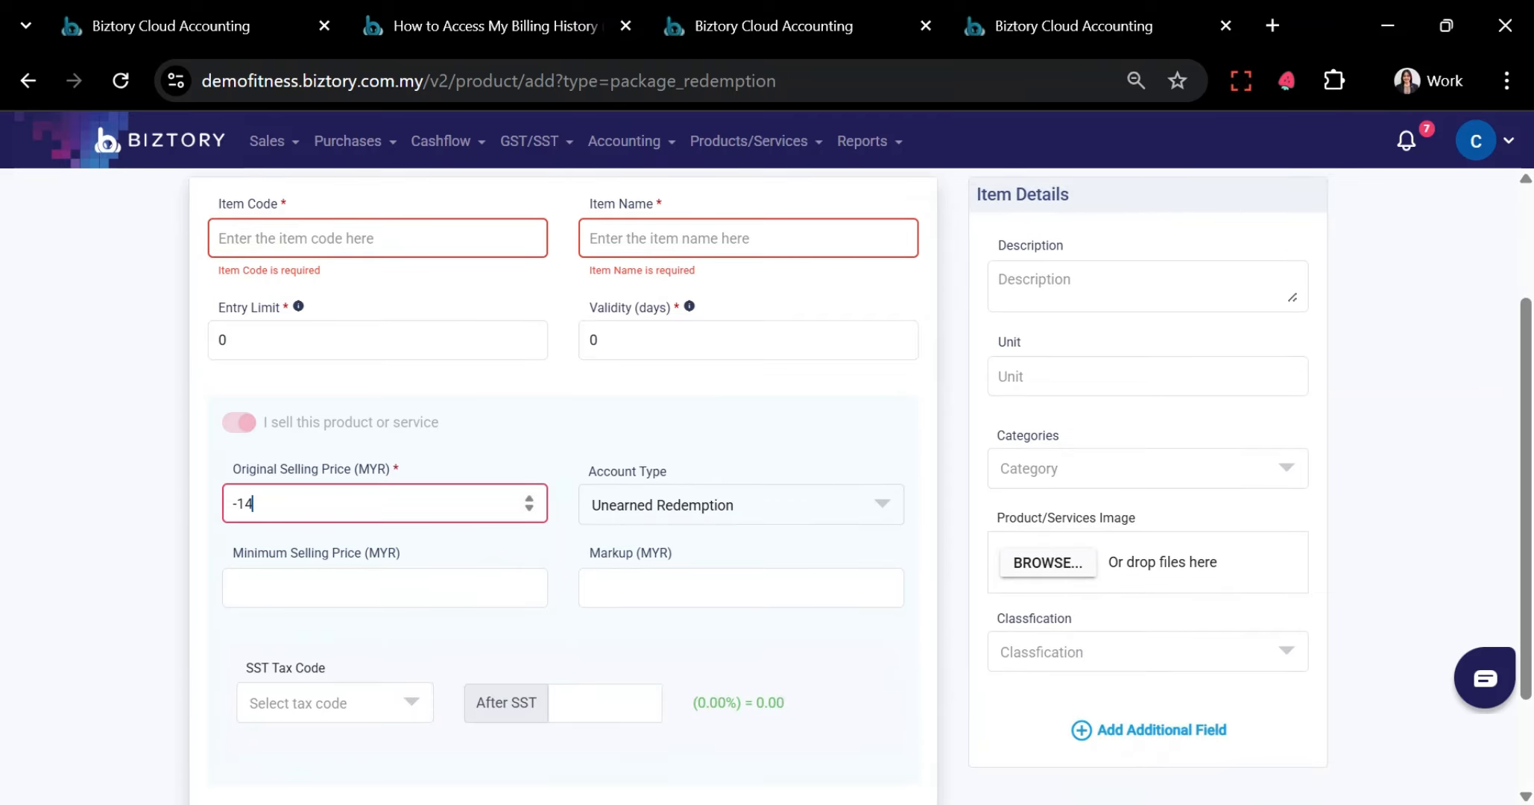
pyautogui.click(574, 576)
pyautogui.scroll(-2, 570, 575)
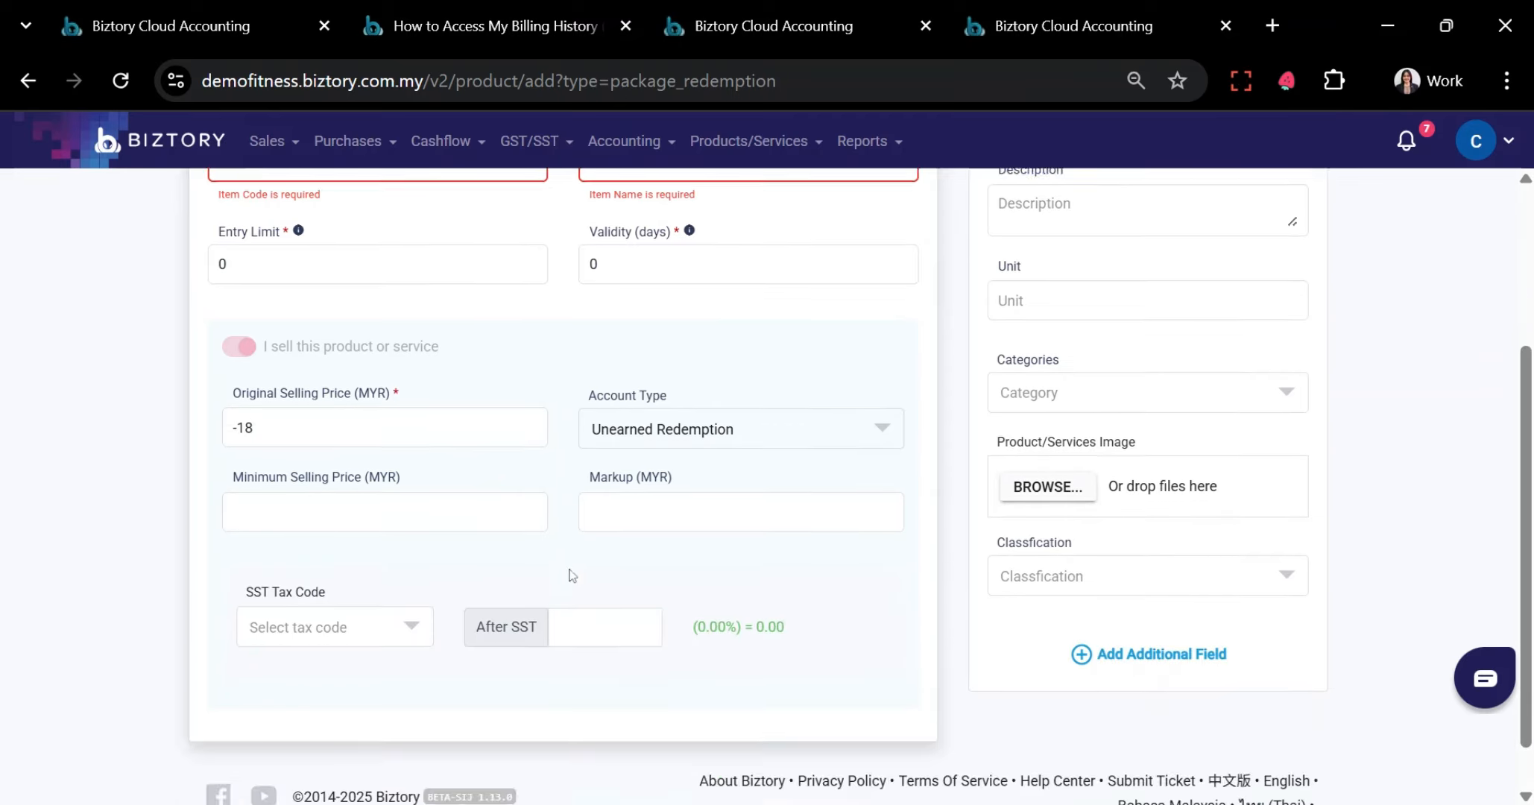
pyautogui.scroll(4, 568, 574)
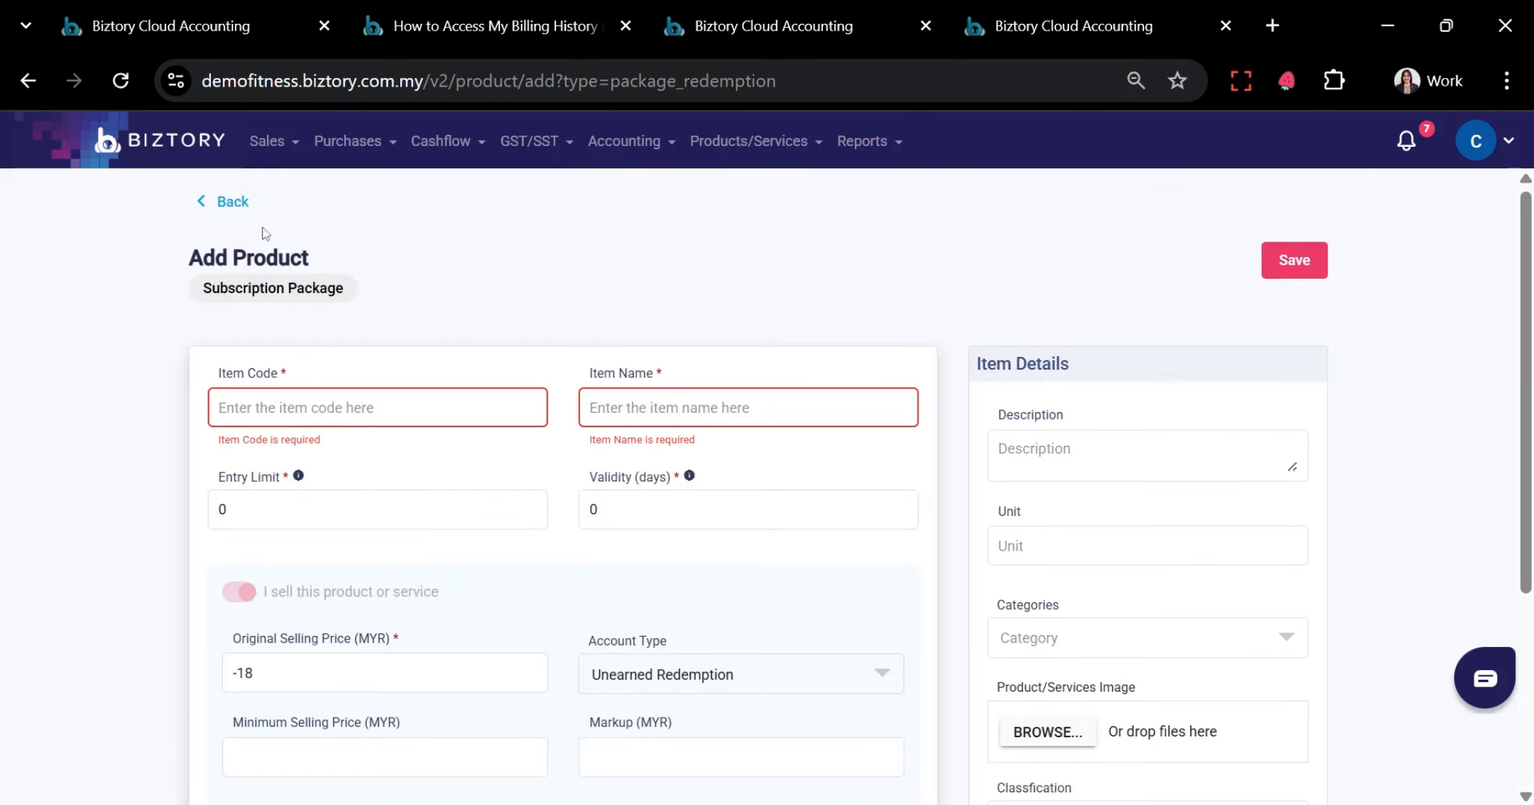
pyautogui.click(224, 202)
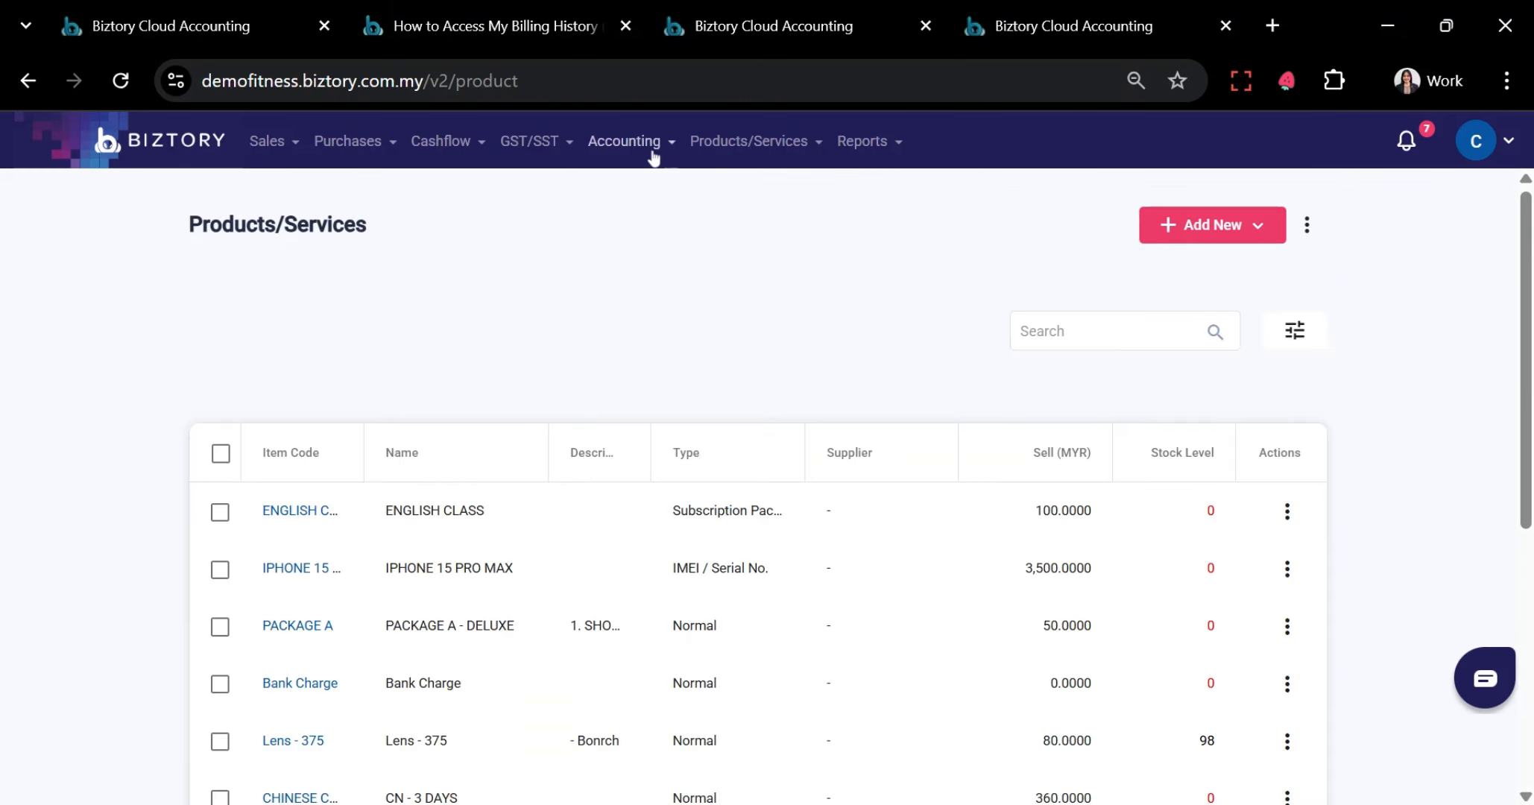
# Open the Stock Report from the product reports and examine its available stock, unit cost and total cost for all items
pyautogui.click(709, 144)
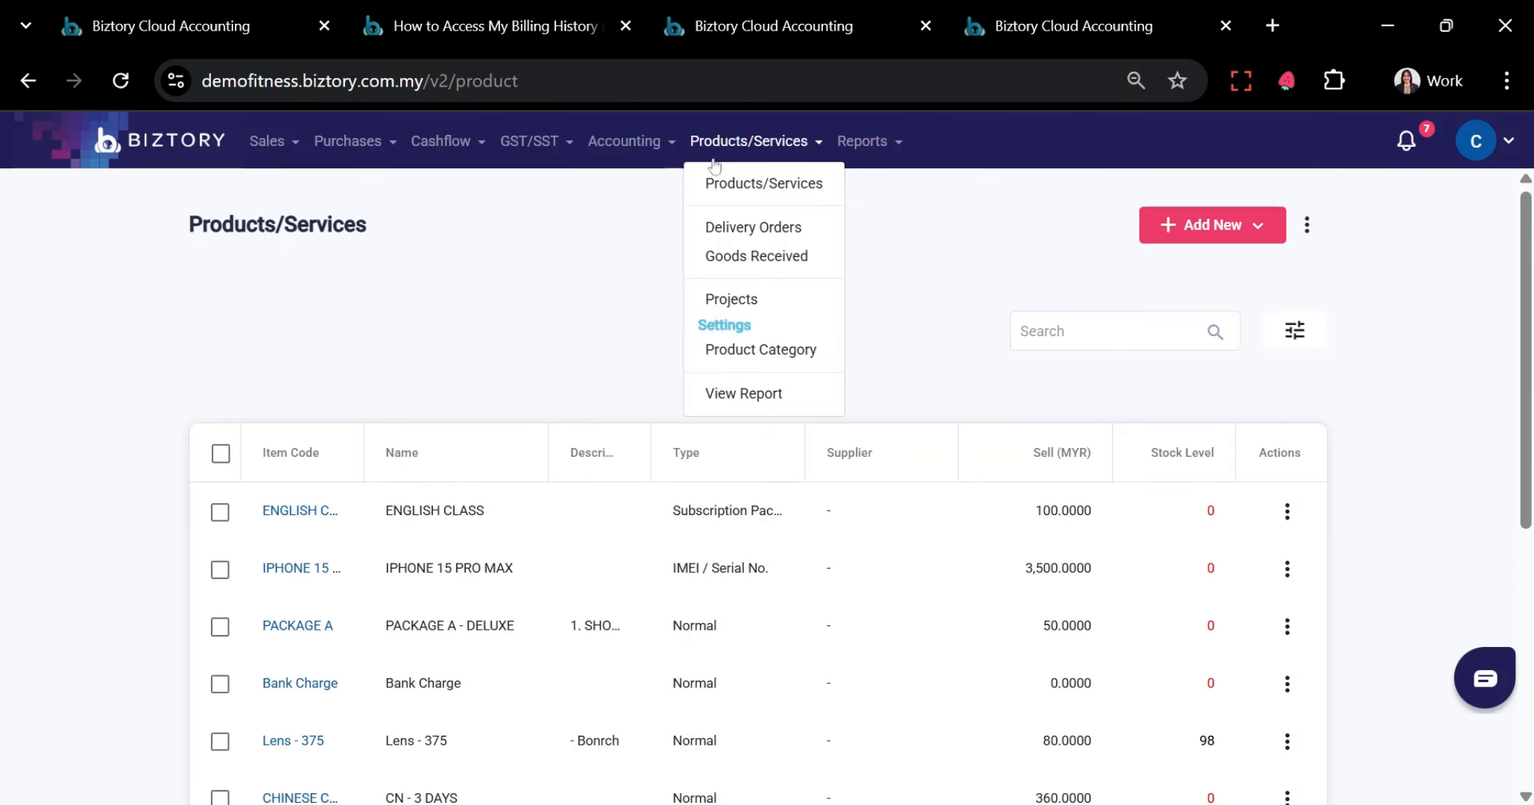
pyautogui.click(759, 401)
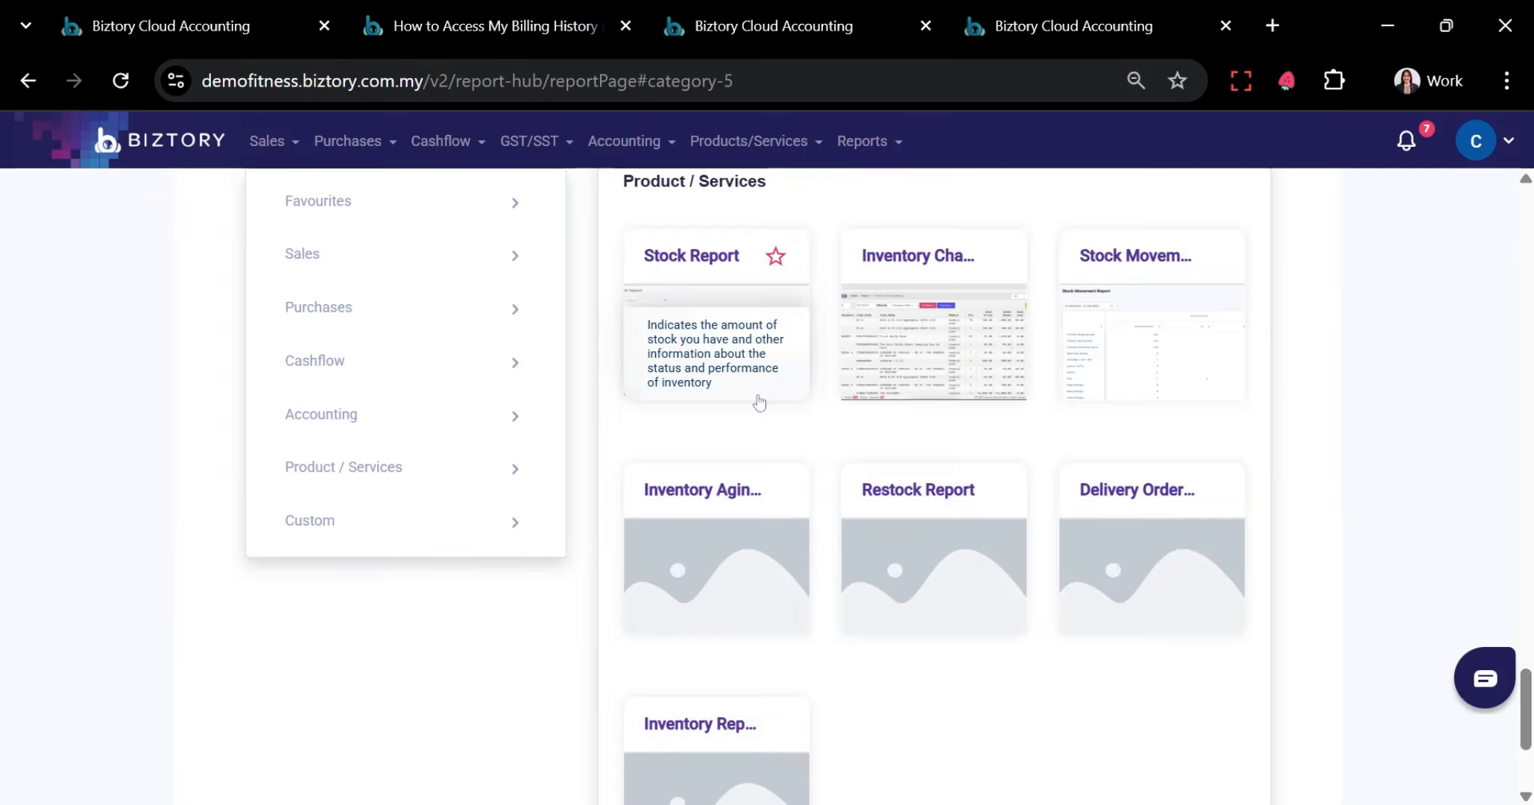
pyautogui.click(712, 256)
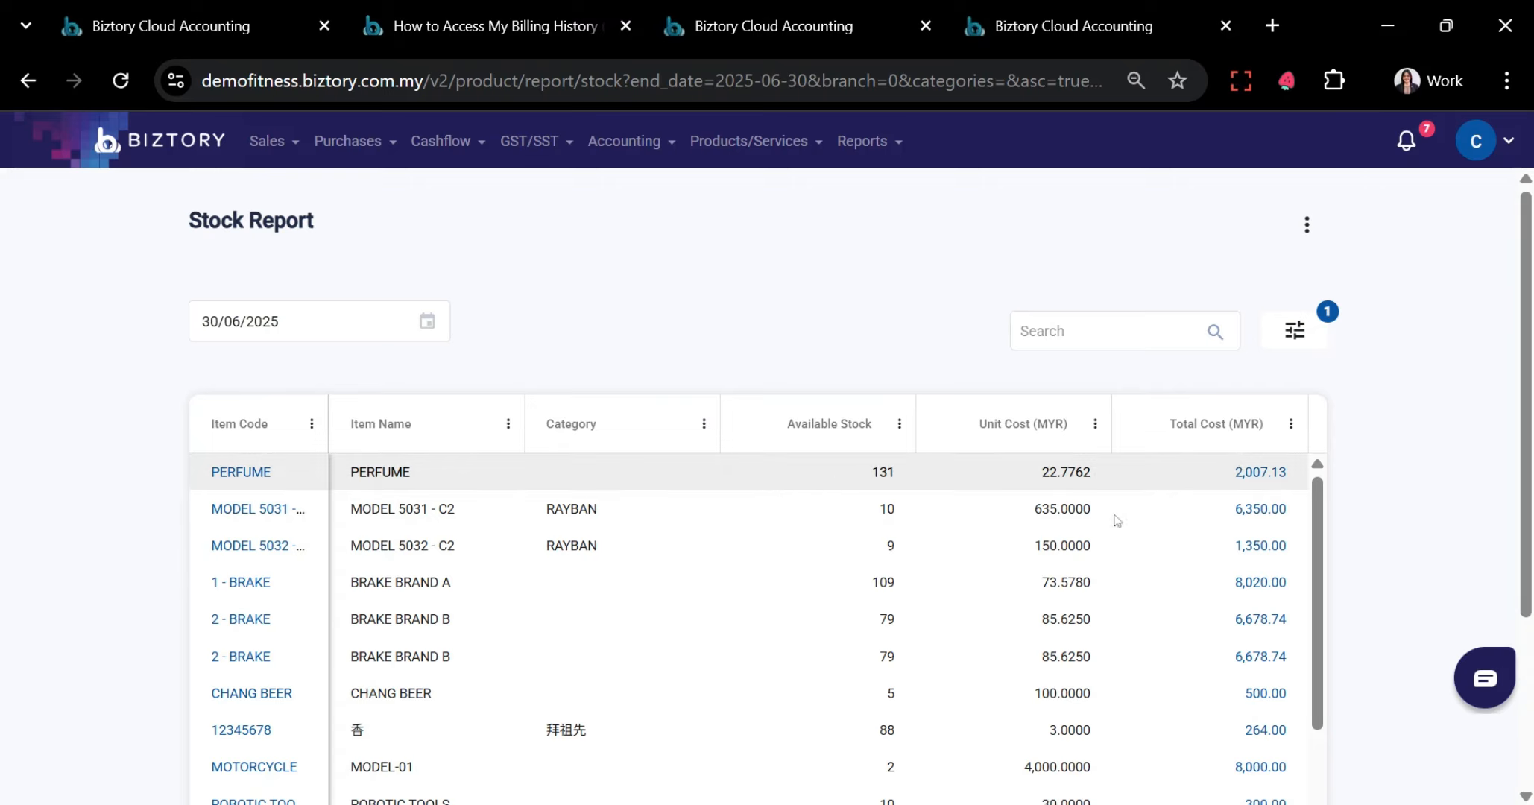
pyautogui.scroll(-3, 1113, 518)
pyautogui.scroll(-3, 1371, 663)
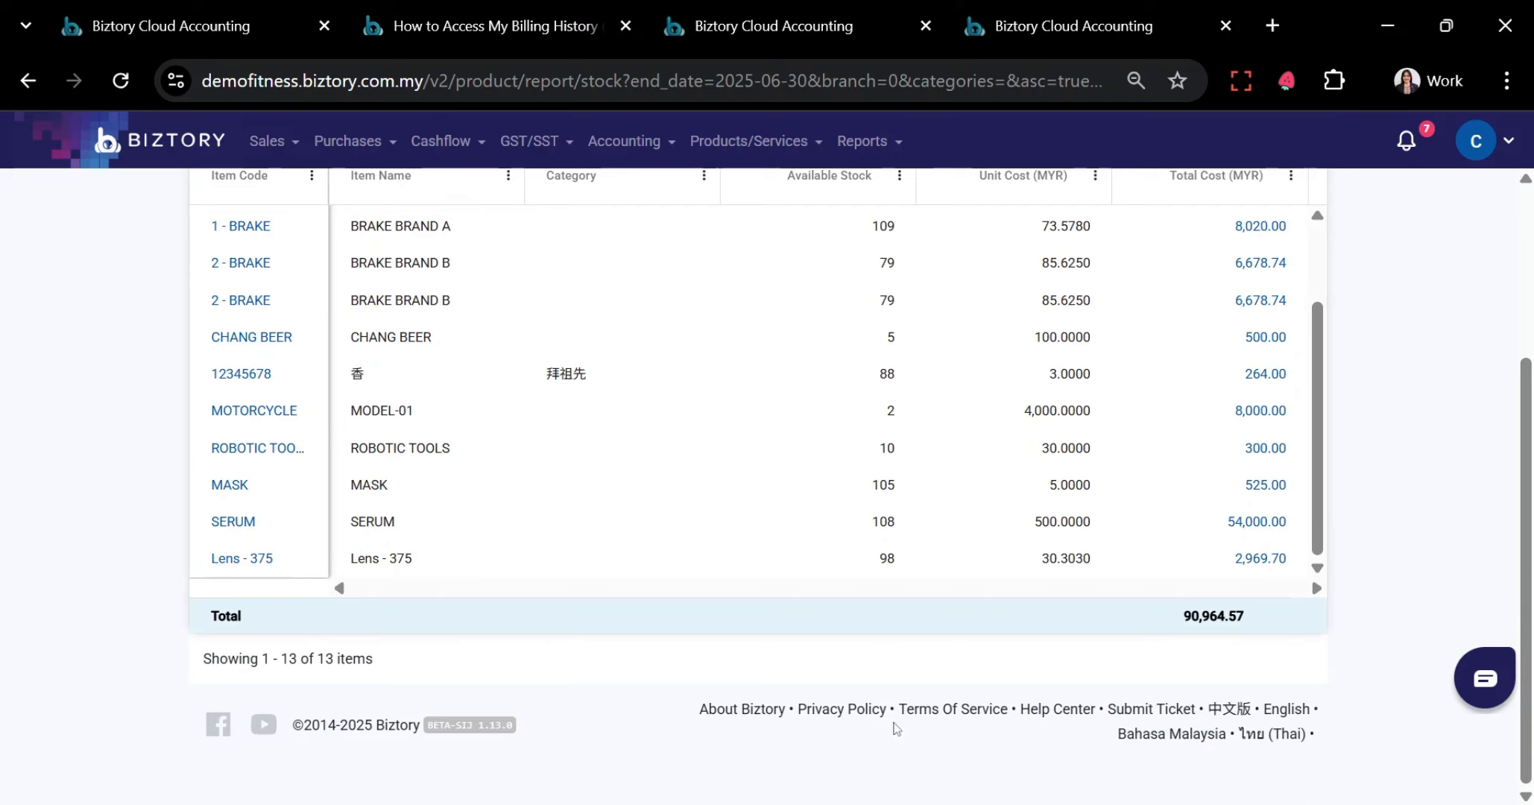
pyautogui.scroll(3, 895, 727)
pyautogui.scroll(3, 926, 538)
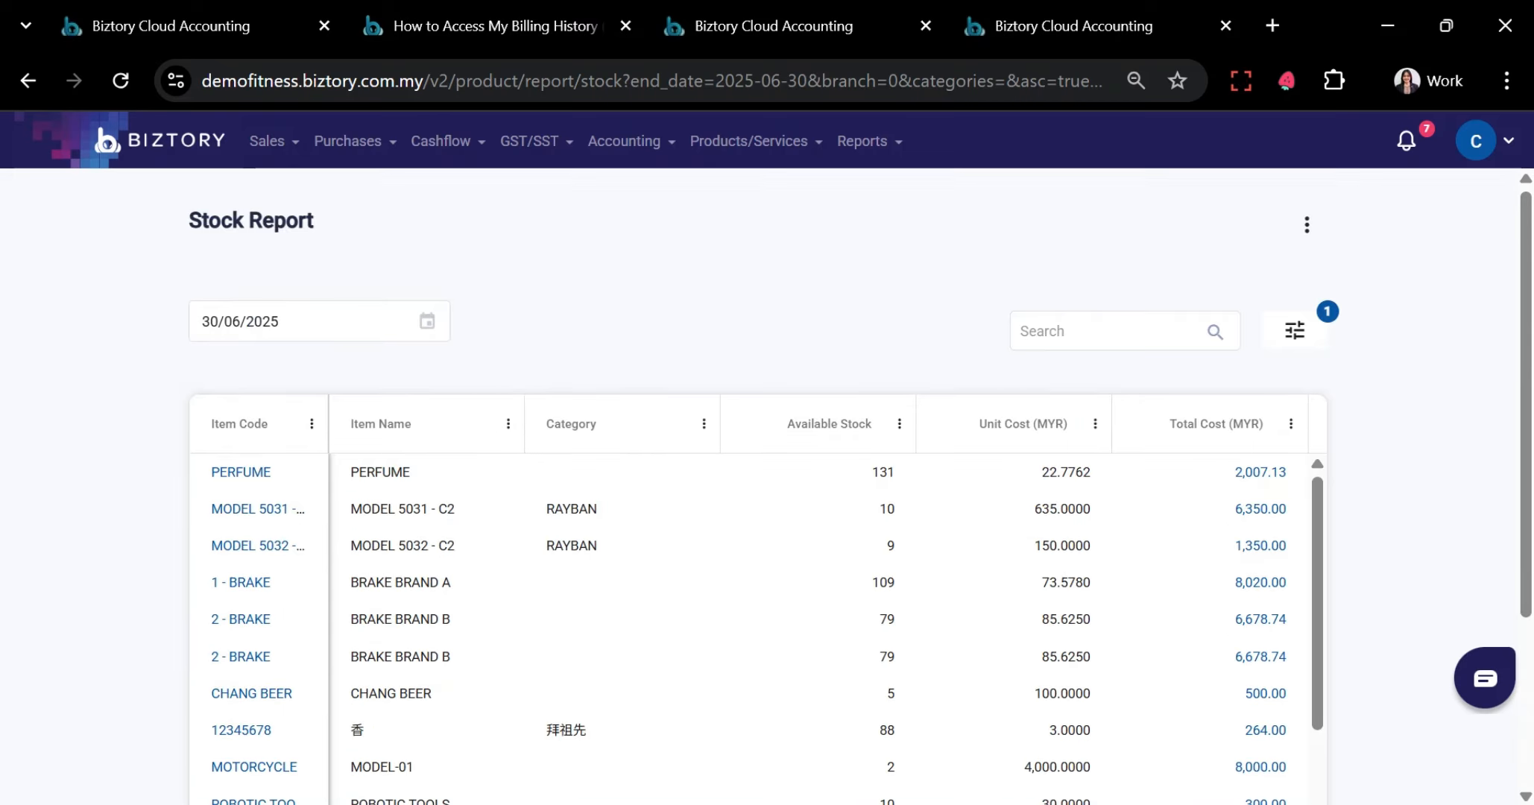
# Open the Sales Invoices list from the sales functions and look through its recently updated invoices and invoice table
pyautogui.click(759, 142)
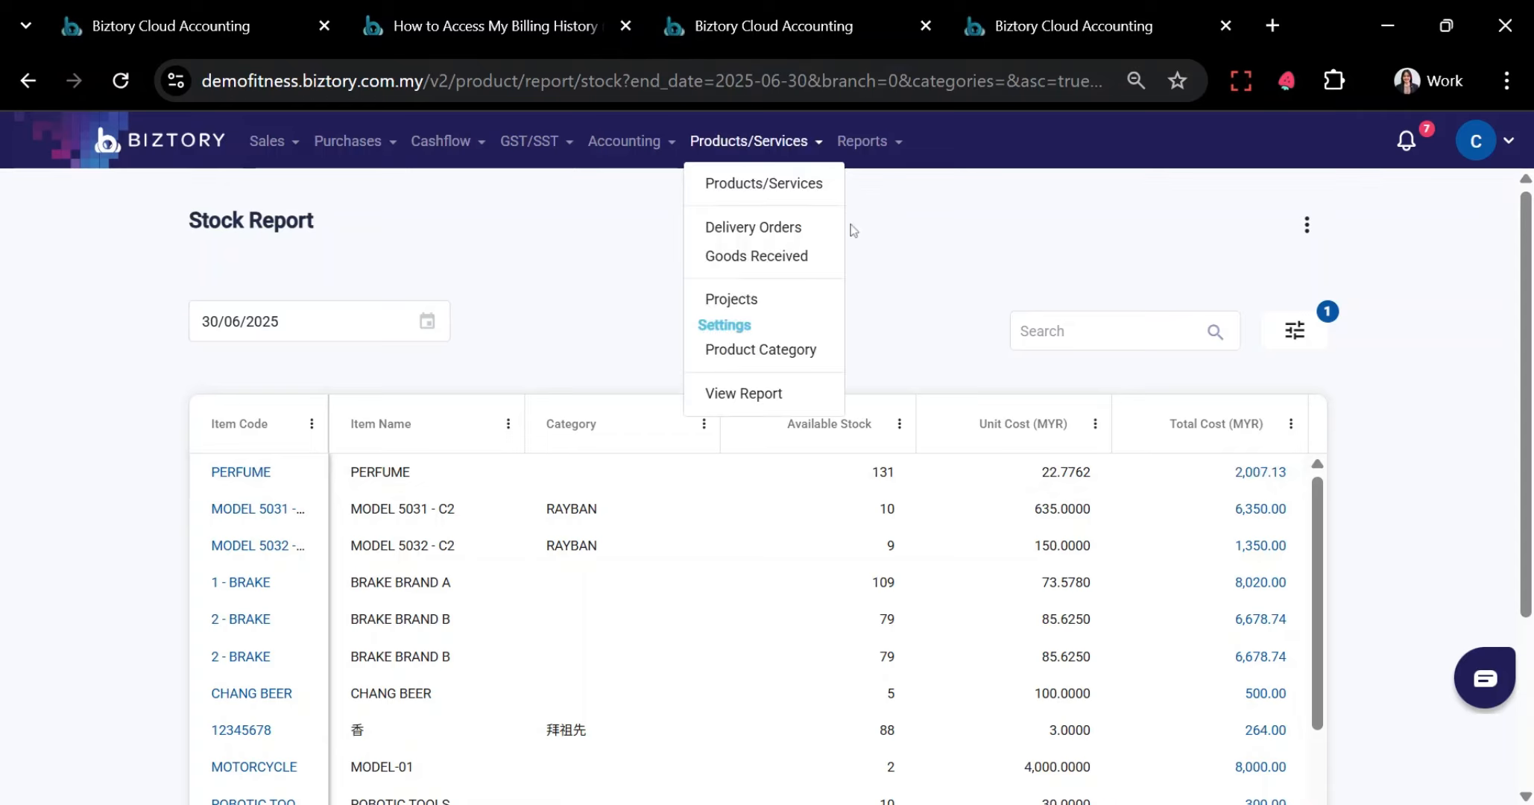
pyautogui.click(297, 140)
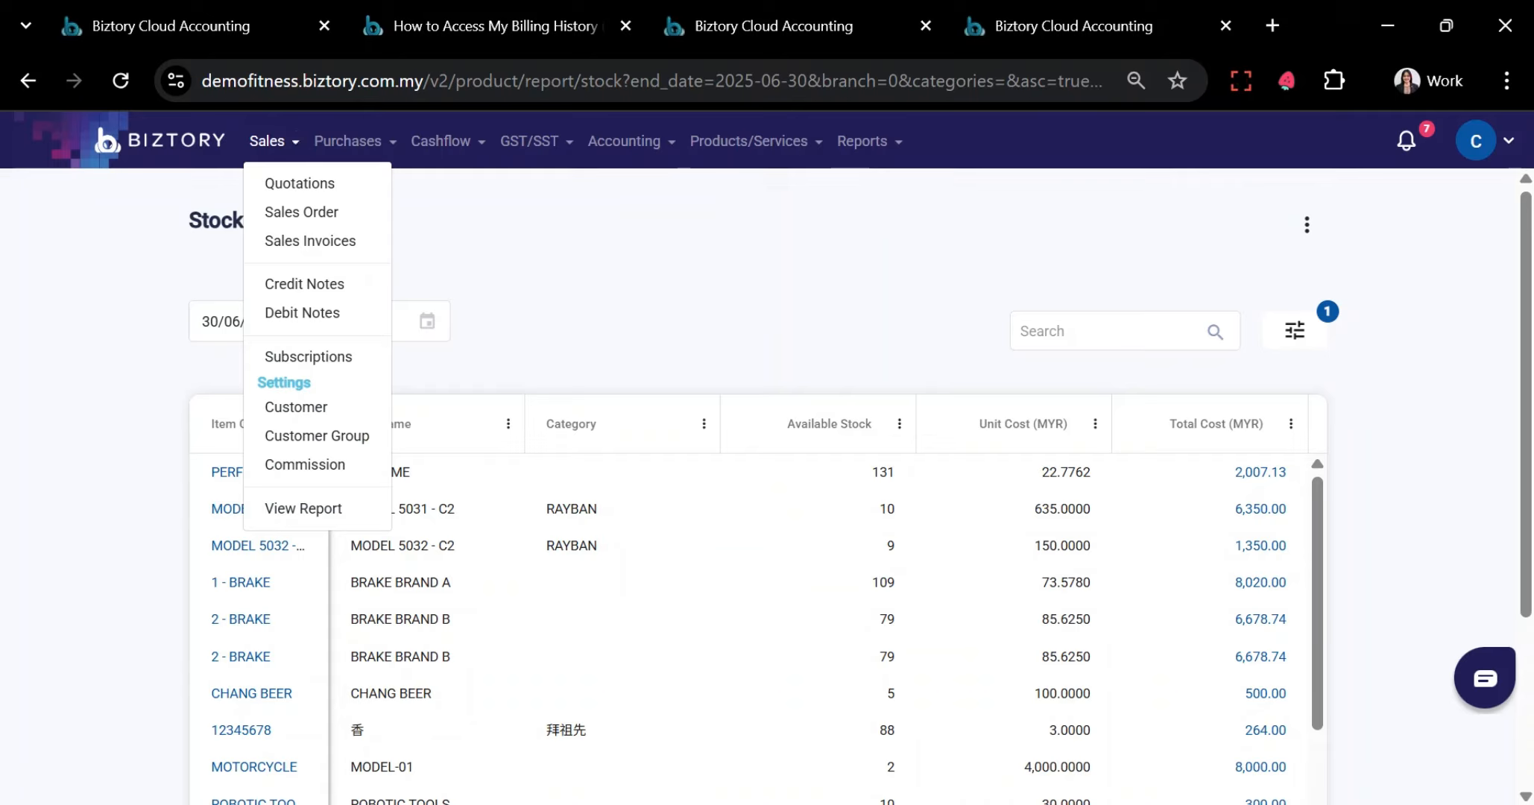
pyautogui.click(321, 256)
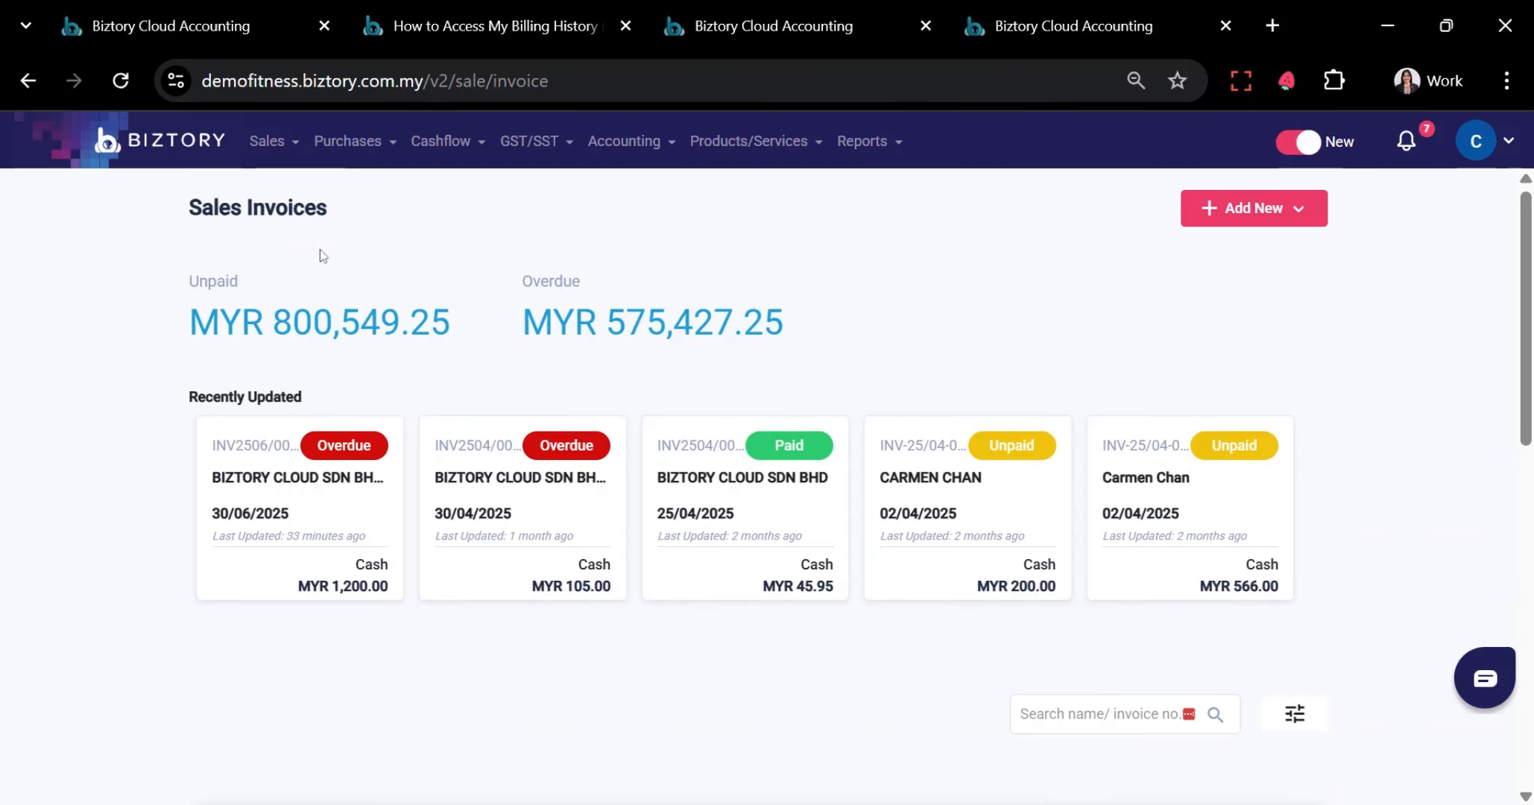
pyautogui.scroll(-3, 1397, 525)
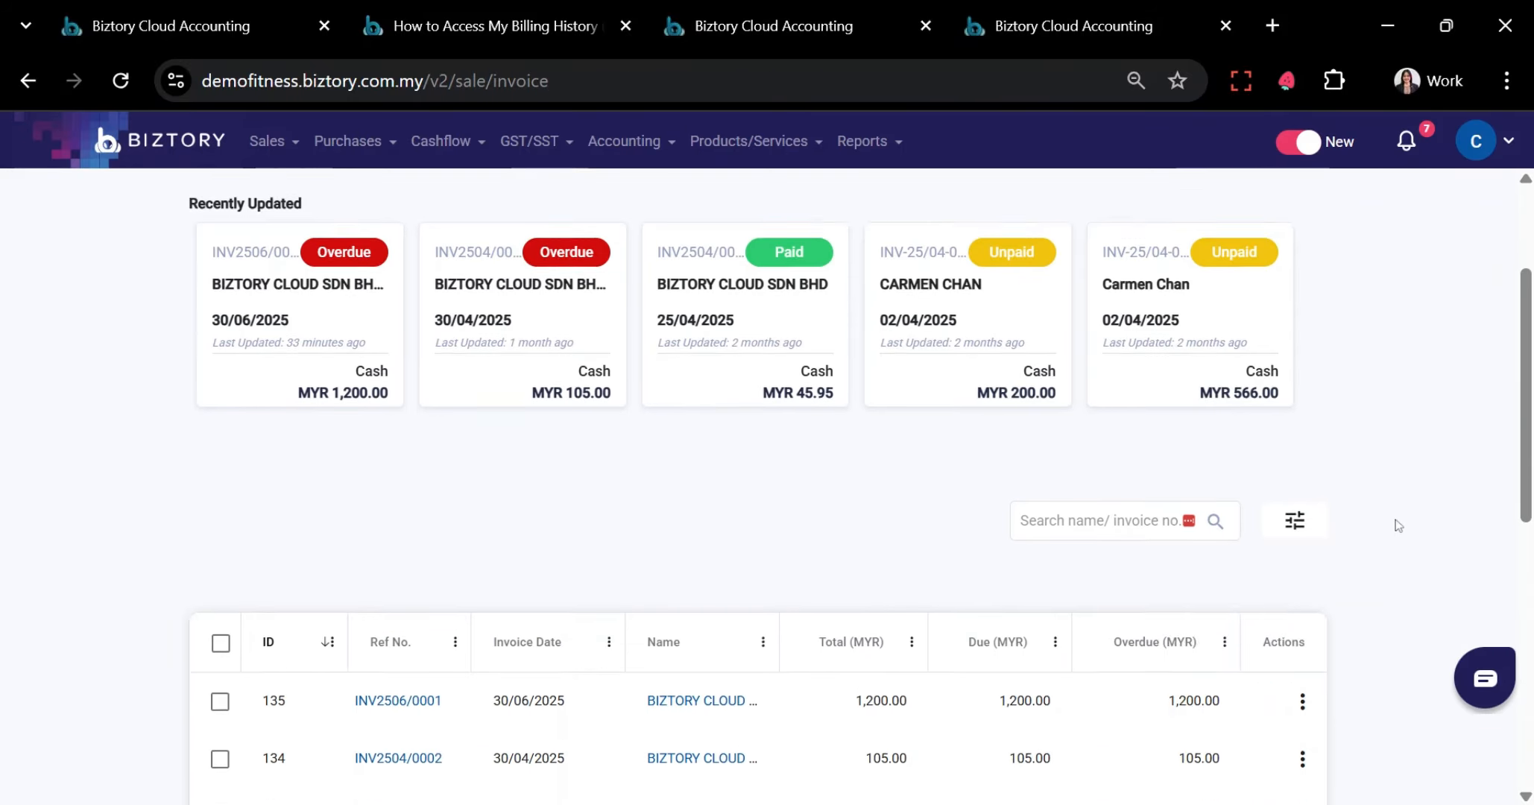
pyautogui.scroll(-3, 1398, 525)
pyautogui.scroll(-1, 677, 537)
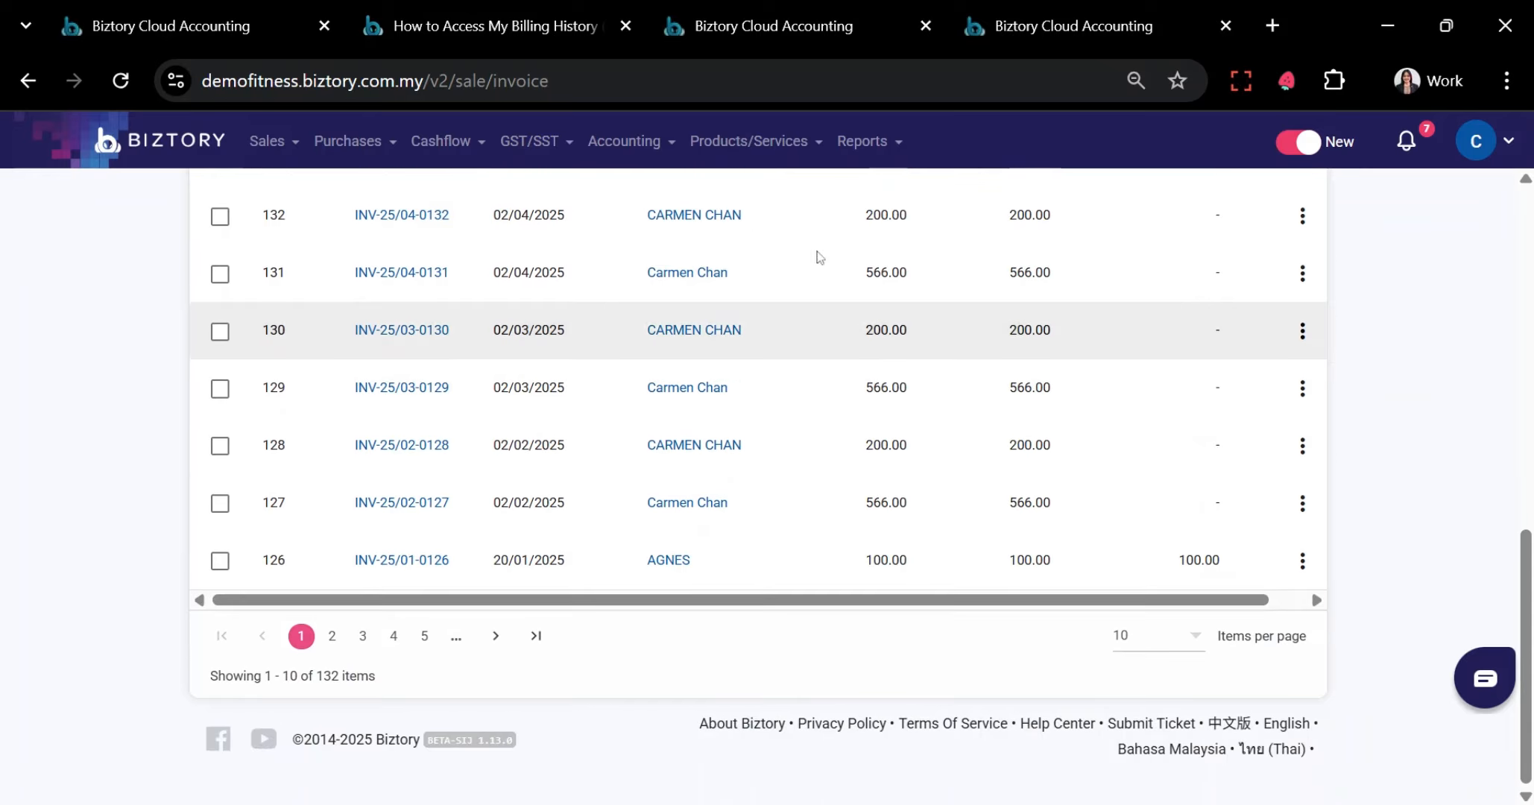
# Examine the invoice list's table, its name and invoice number search, and the unpaid and overdue summary
pyautogui.scroll(6, 879, 447)
pyautogui.scroll(-6, 879, 447)
pyautogui.scroll(6, 880, 449)
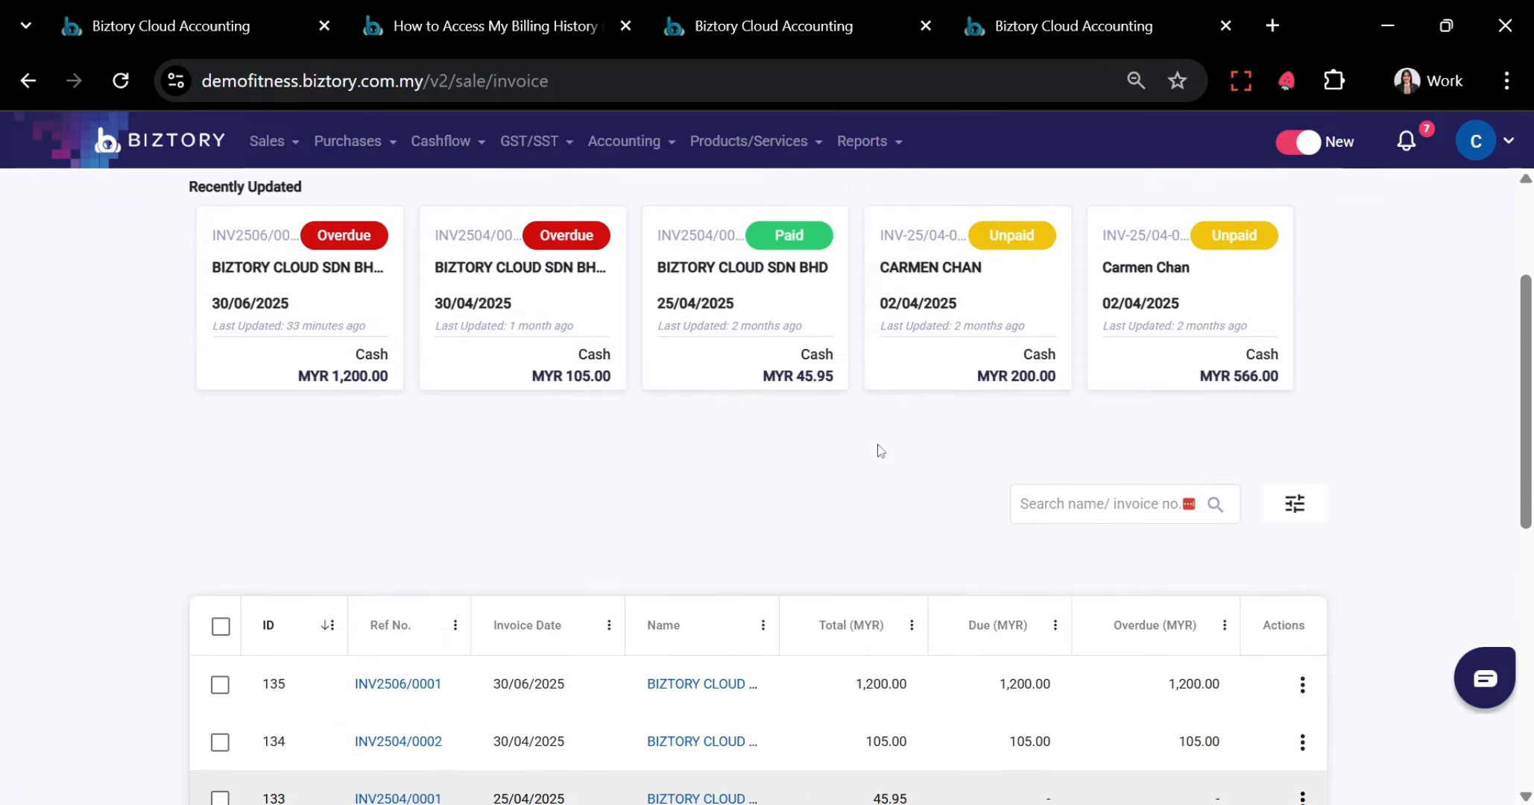
pyautogui.scroll(-2, 877, 445)
pyautogui.click(1096, 376)
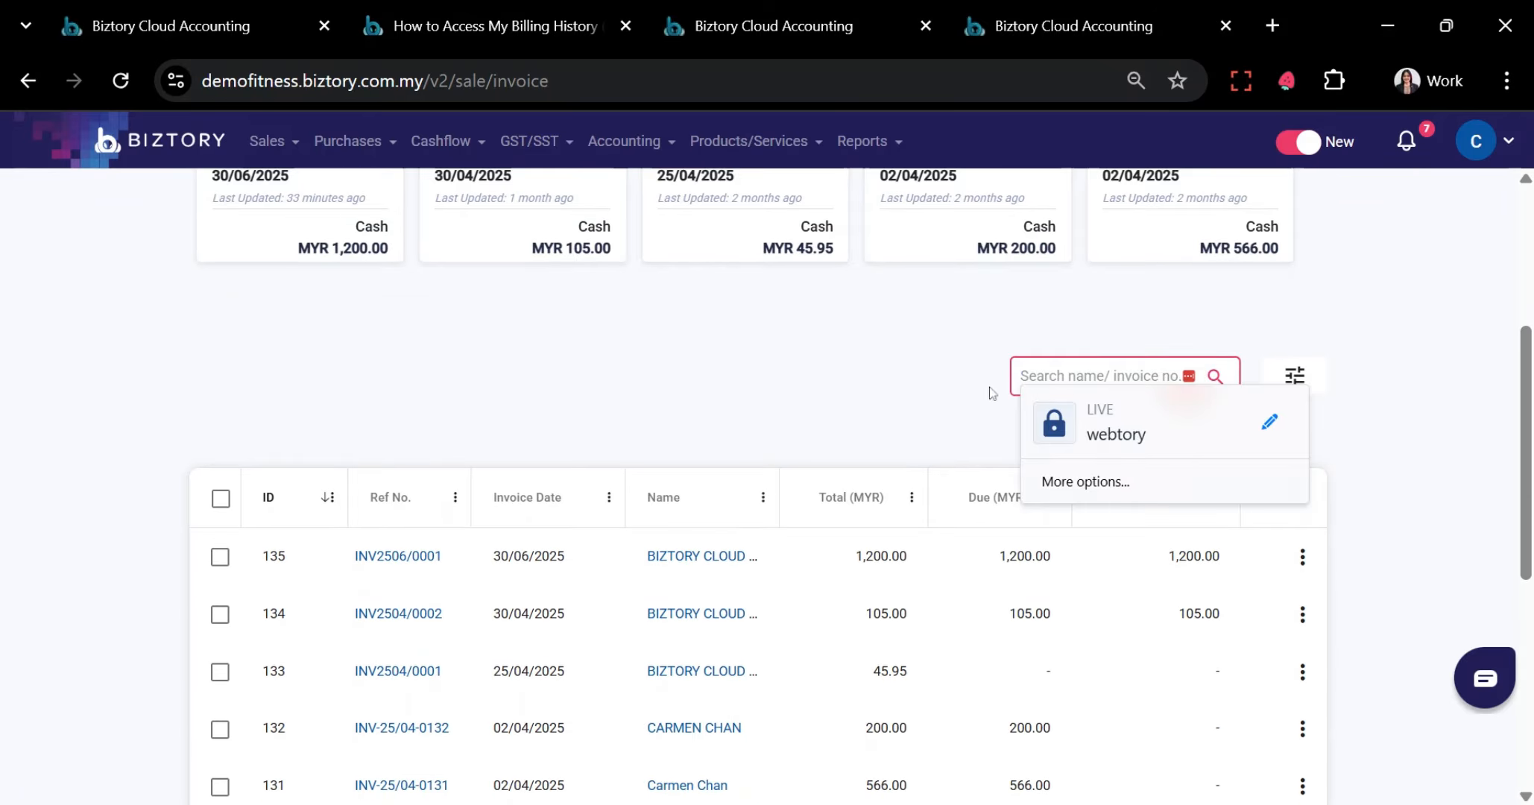
pyautogui.click(350, 376)
pyautogui.scroll(5, 373, 379)
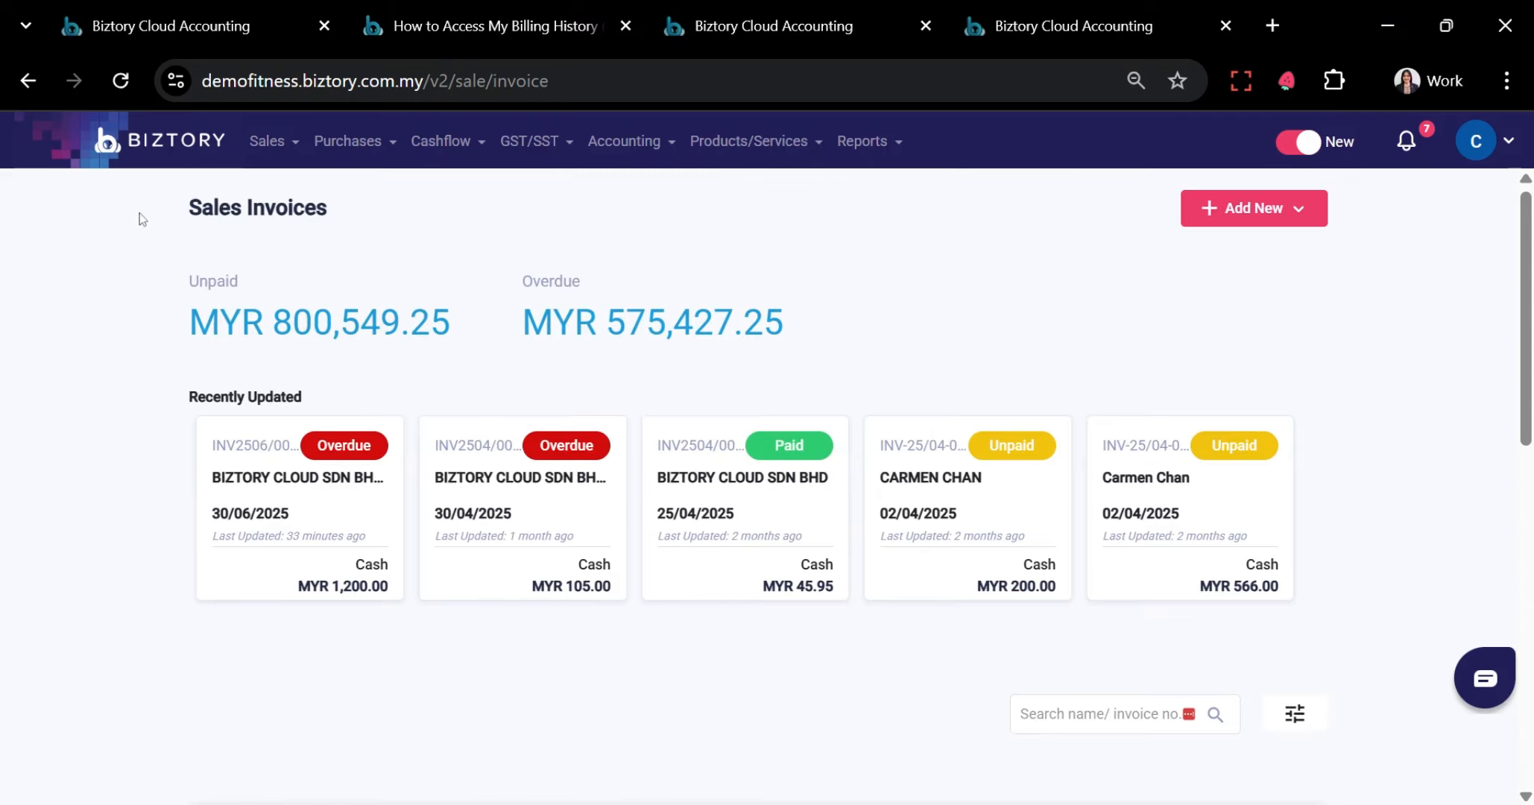
pyautogui.moveTo(142, 219); pyautogui.dragTo(717, 266)
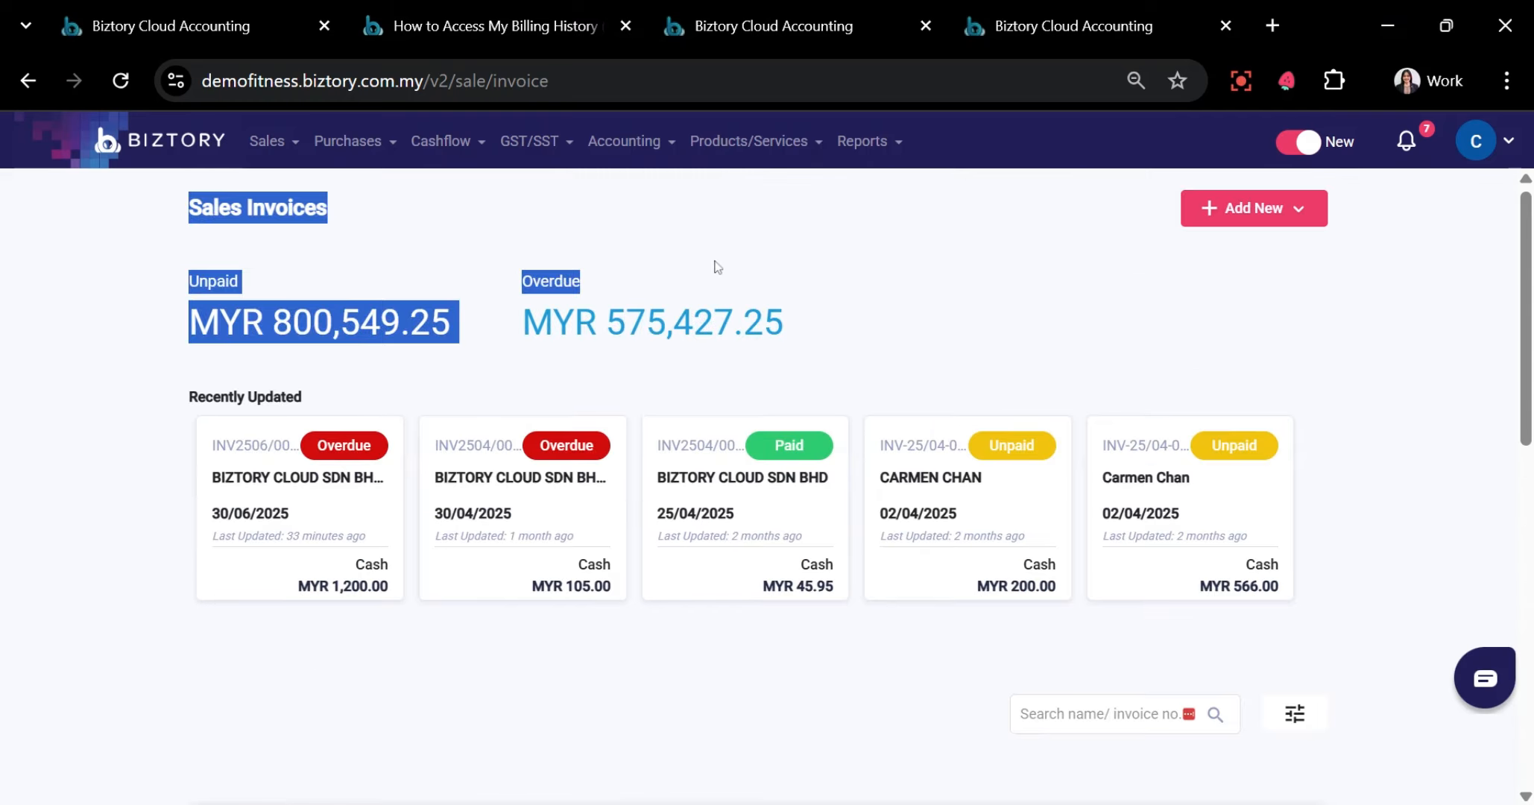
# Start a new sales invoice and assign BIZTORY CLOUD SDN BHD as its customer with the default contact details
pyautogui.click(1252, 216)
pyautogui.click(1264, 252)
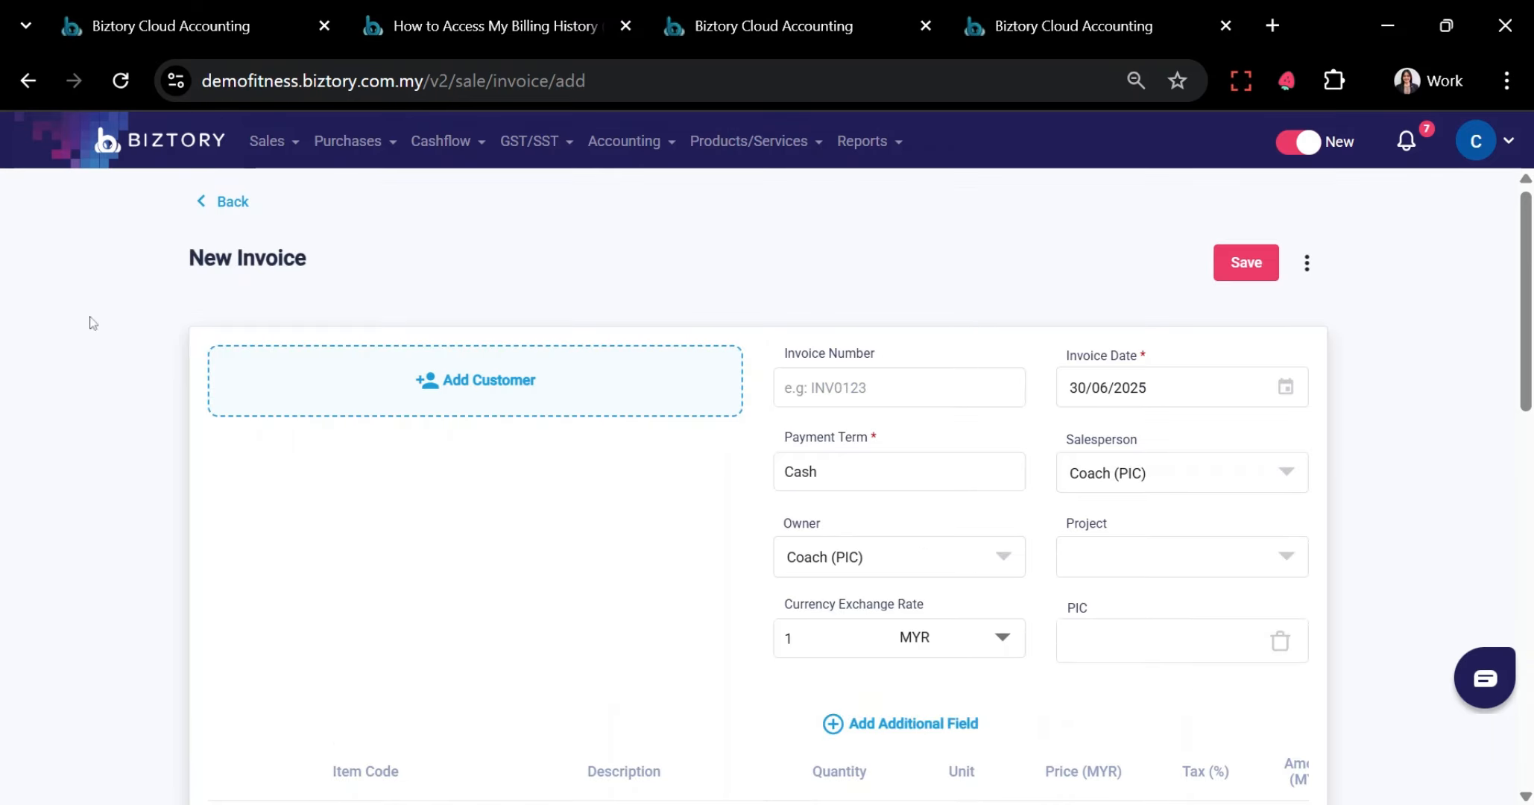
pyautogui.click(403, 407)
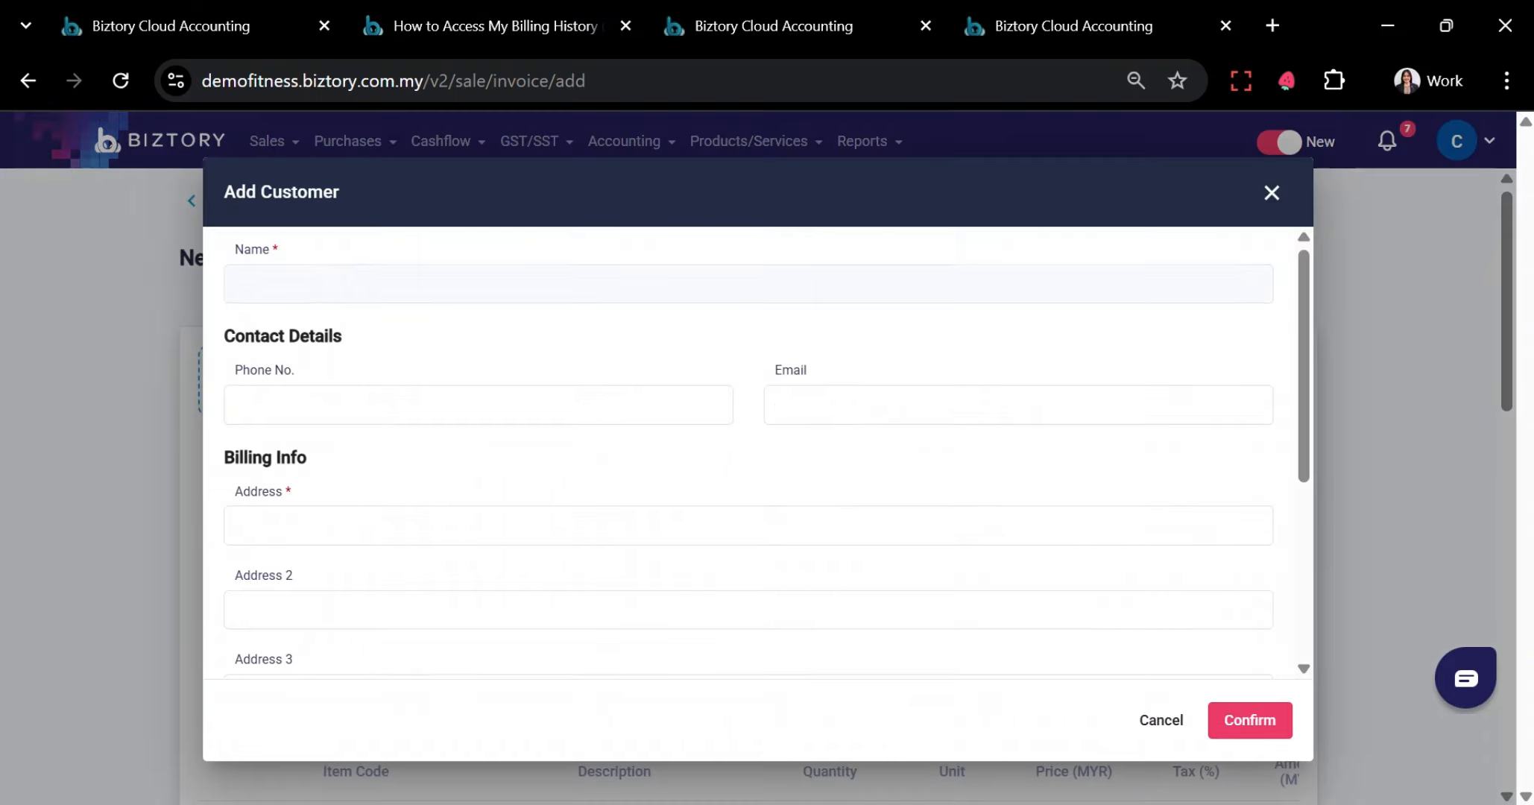
pyautogui.click(311, 285)
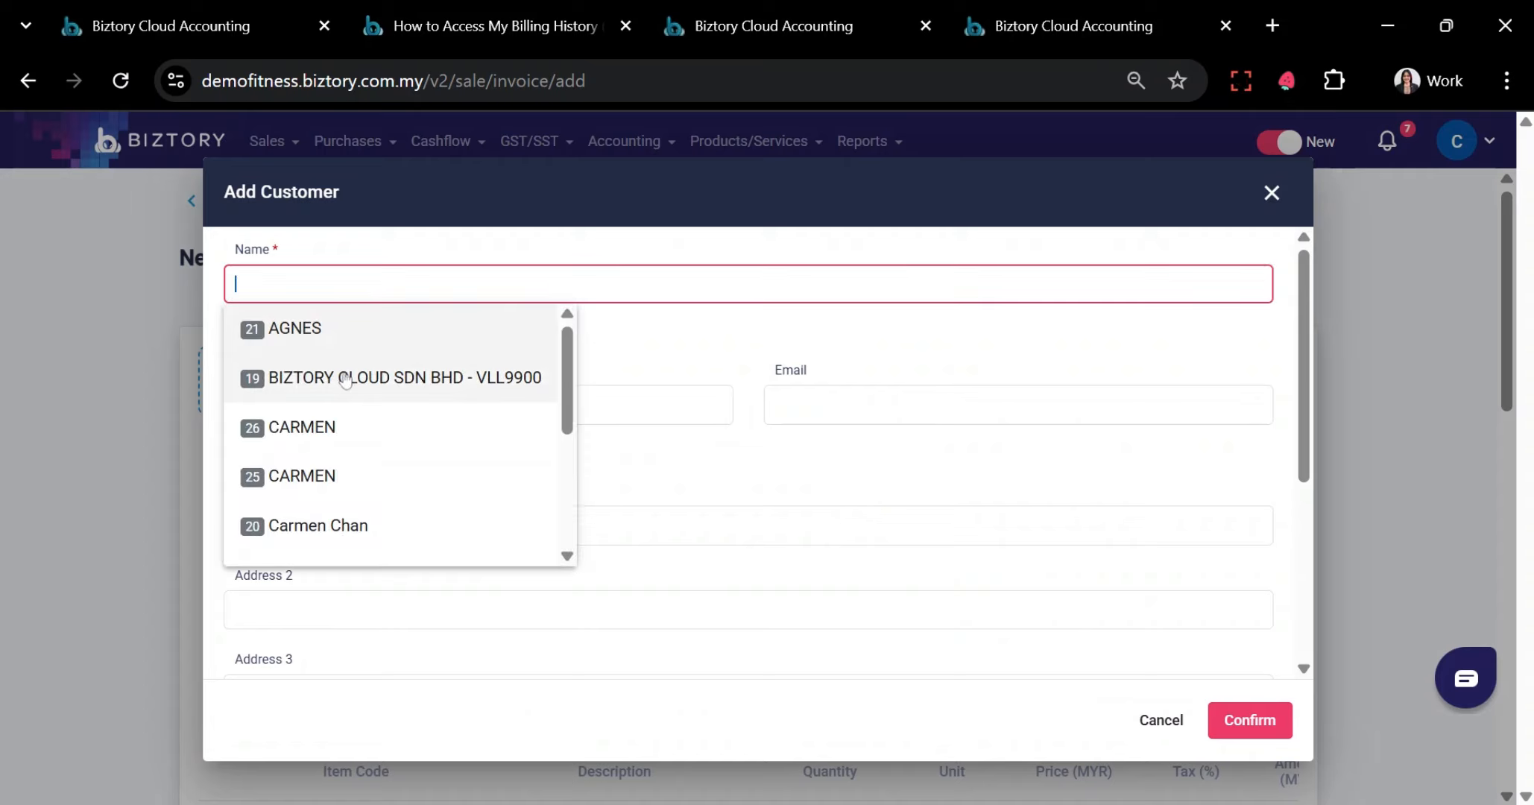
pyautogui.click(373, 377)
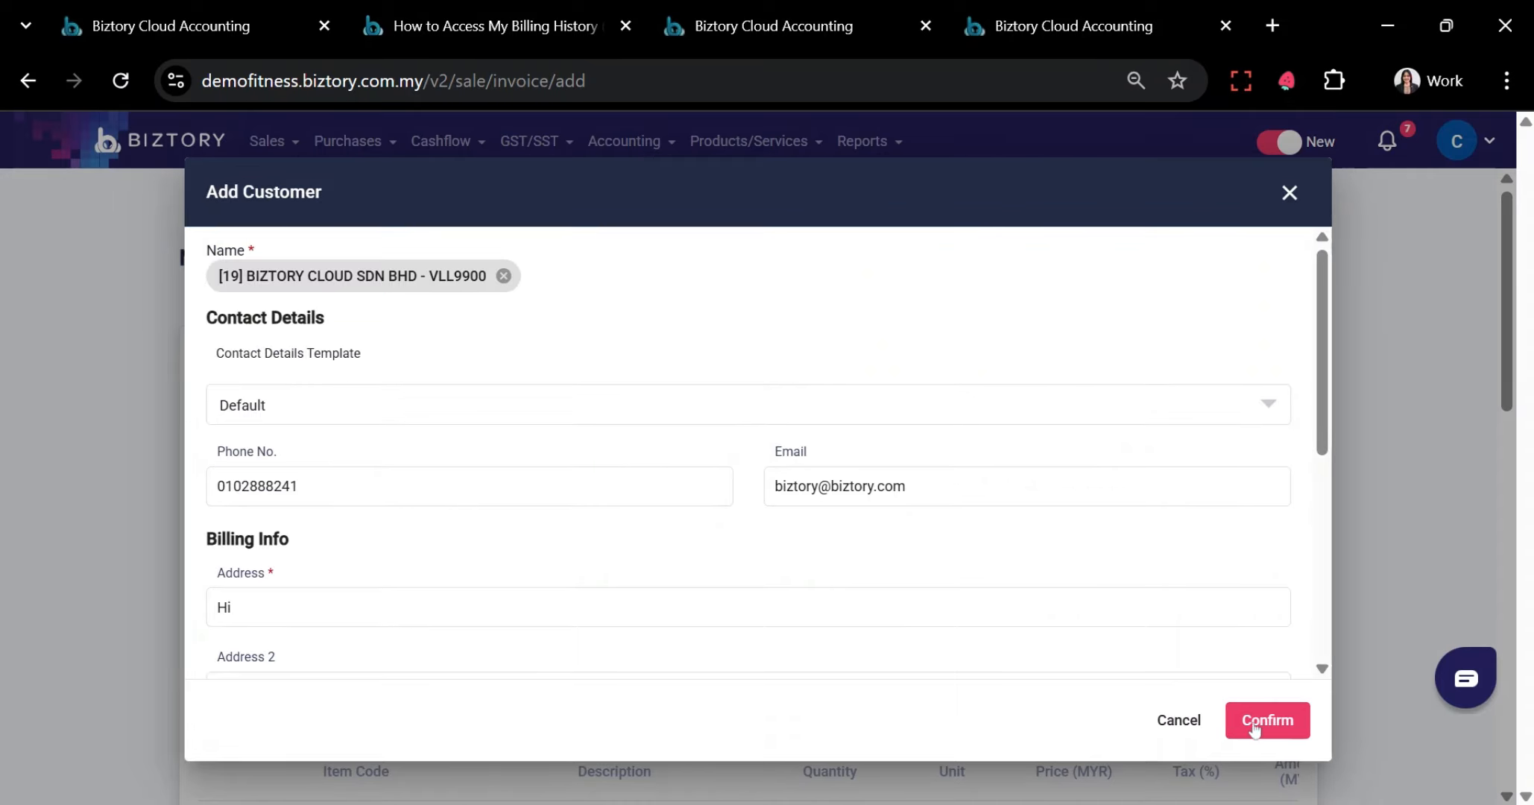
pyautogui.click(1267, 720)
# View the settings of the invoice's CAR PLATE additional field and close them without changes
pyautogui.scroll(-2, 1180, 531)
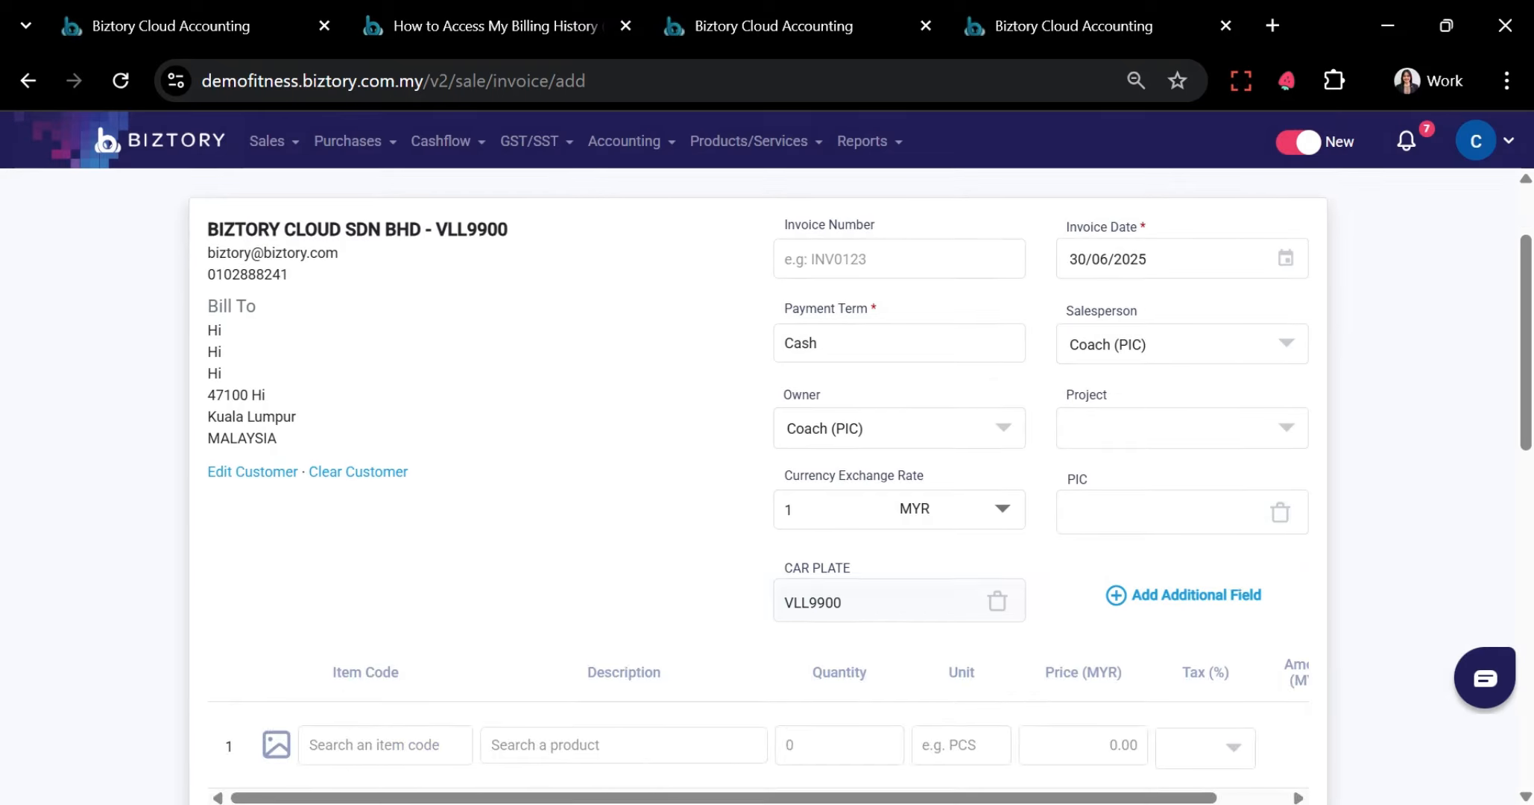
pyautogui.click(855, 569)
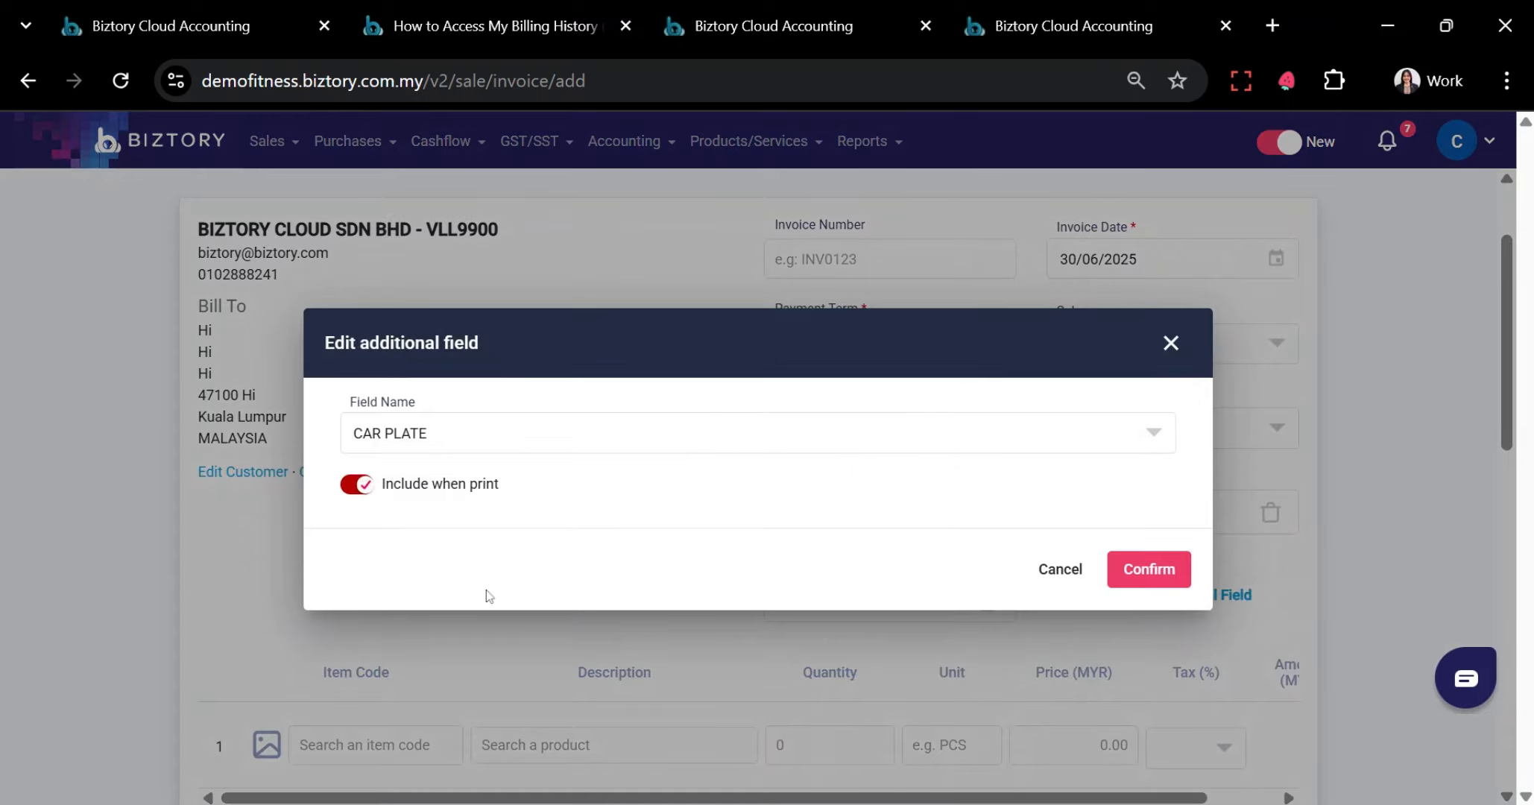
pyautogui.click(1170, 343)
# Add the 1 - BRAKE product and the 18 times package as the first two invoice line items
pyautogui.scroll(-3, 1150, 469)
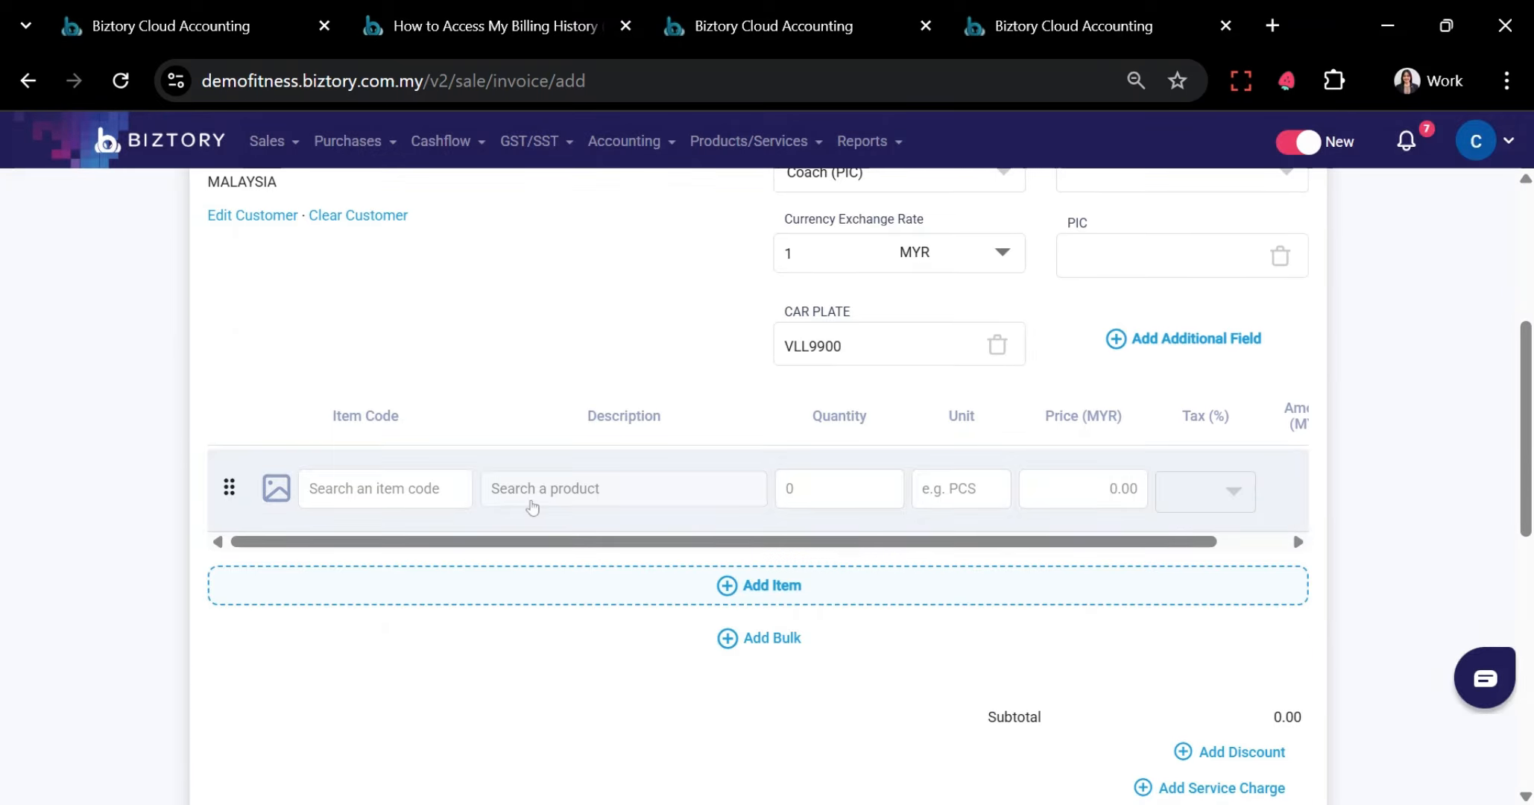
pyautogui.click(417, 488)
pyautogui.click(447, 530)
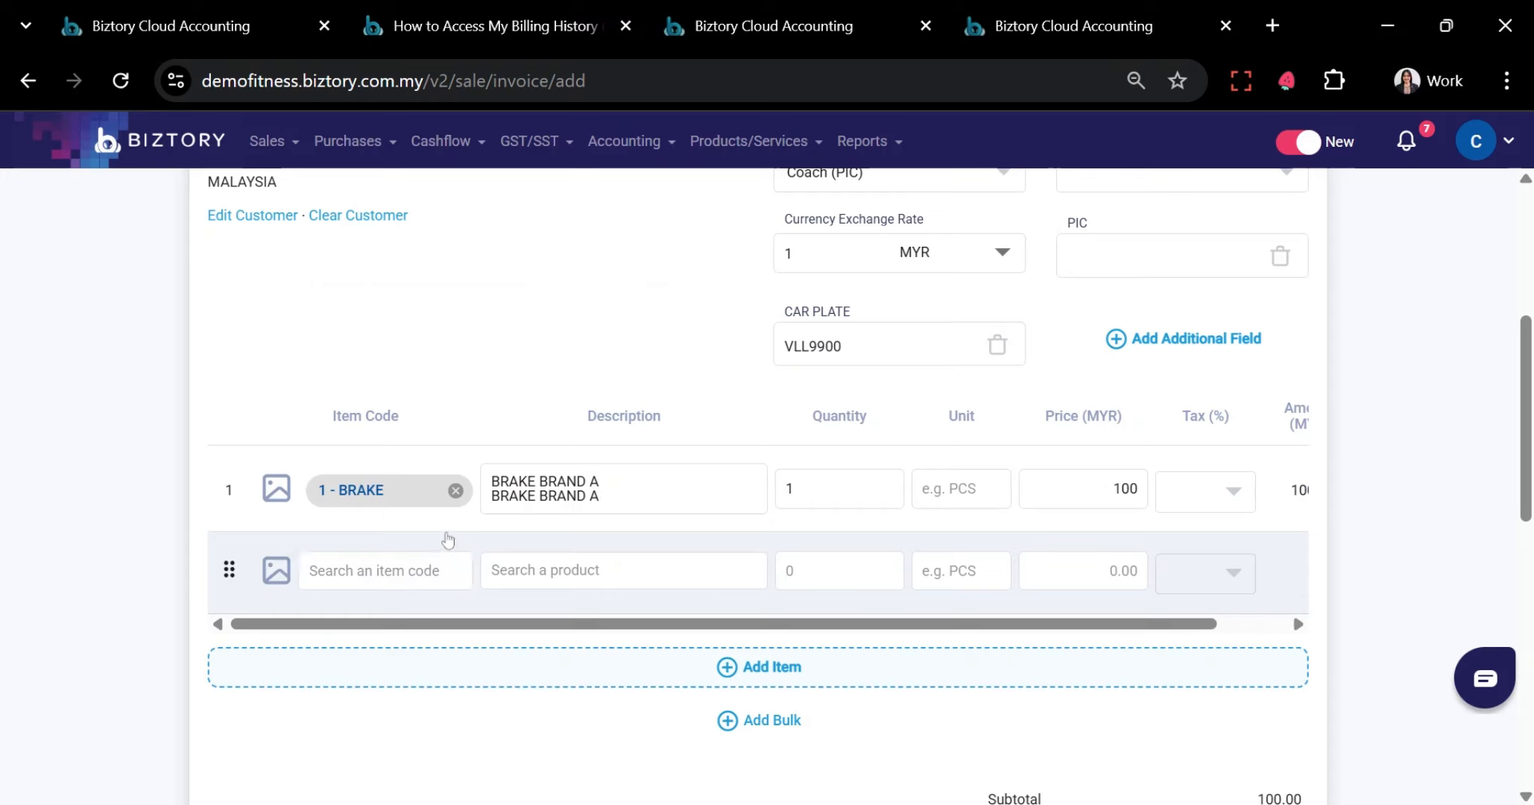
pyautogui.click(451, 570)
pyautogui.scroll(-3, 459, 468)
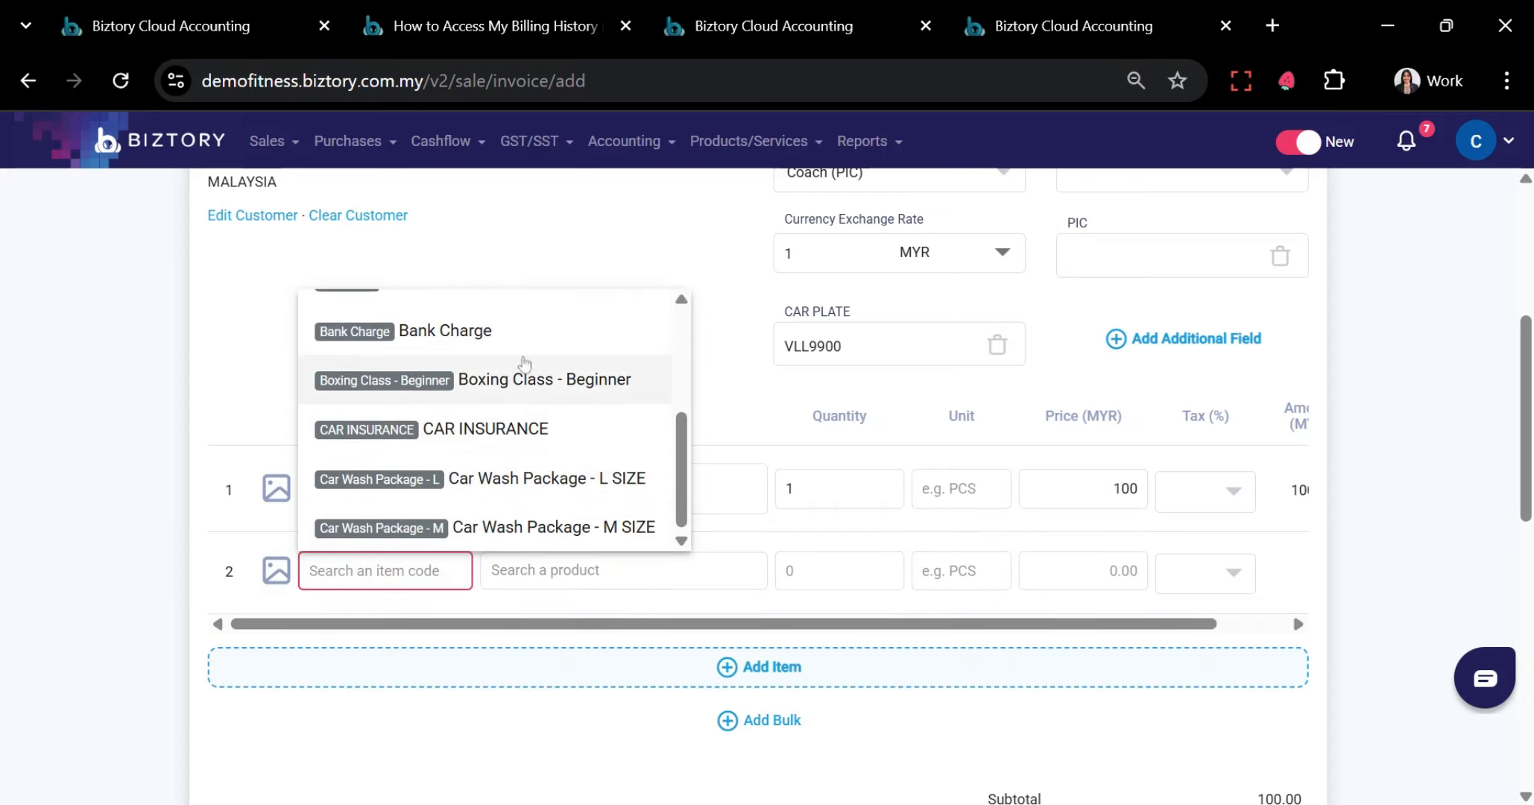
pyautogui.scroll(3, 518, 406)
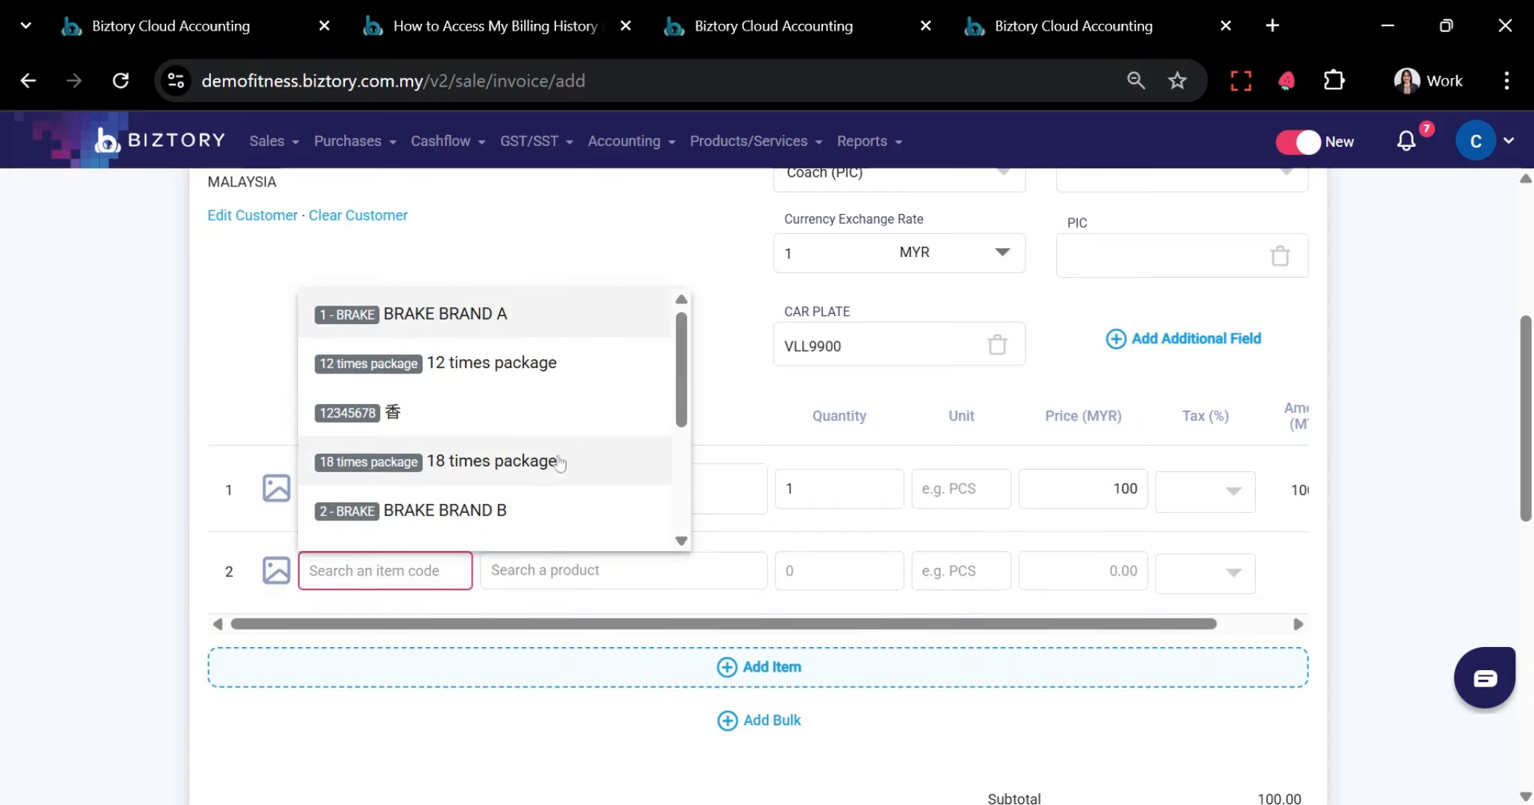
pyautogui.click(522, 455)
# Bulk insert 1 - BRAKE, 12 times package, 12345678, 18 times package, 2 - BRAKE and Bank Charge into the invoice
pyautogui.scroll(-4, 607, 593)
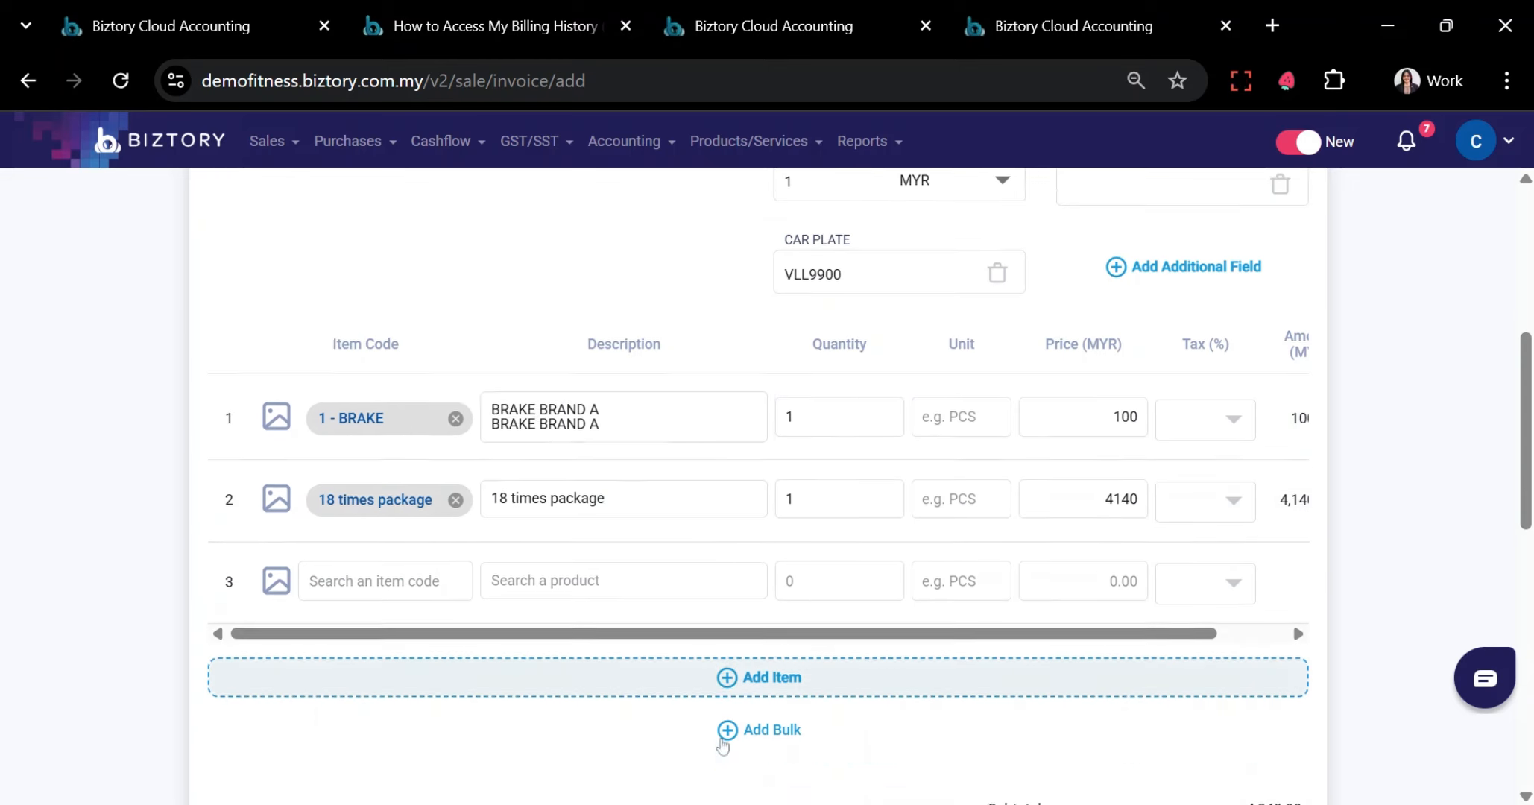
pyautogui.click(759, 546)
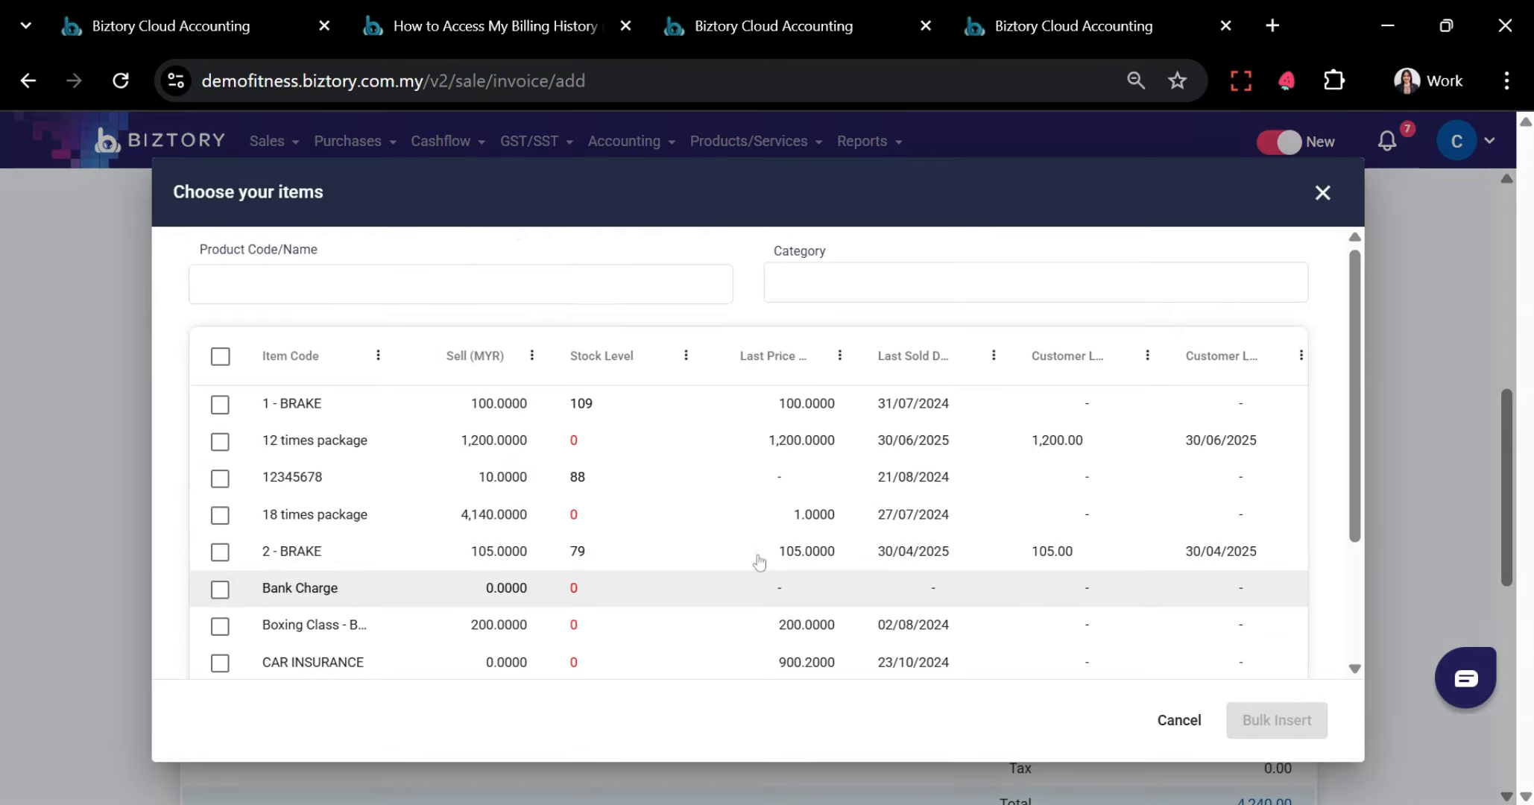
pyautogui.click(220, 404)
pyautogui.click(220, 441)
pyautogui.click(220, 478)
pyautogui.click(220, 514)
pyautogui.click(220, 553)
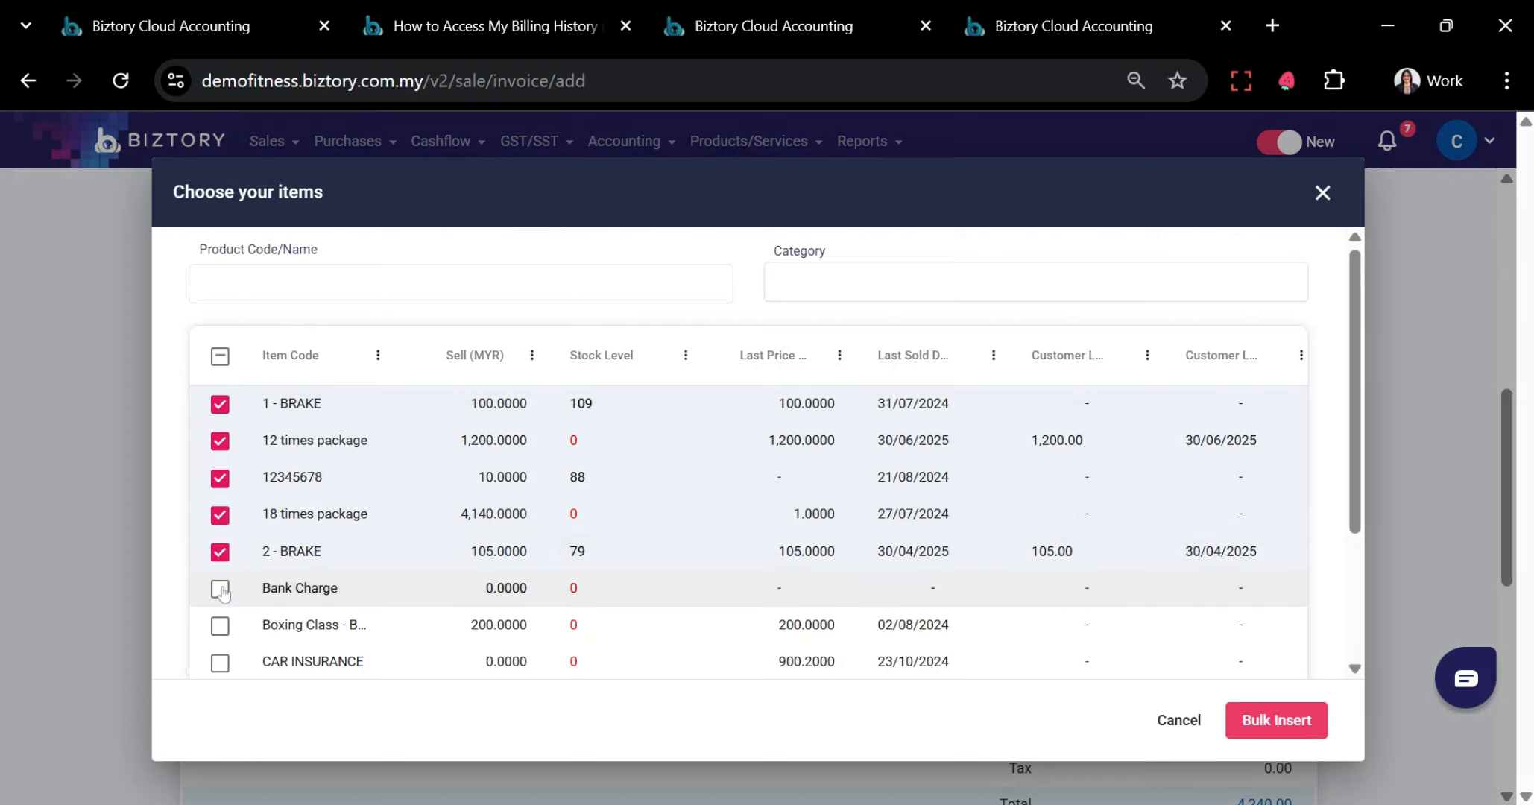
pyautogui.click(220, 589)
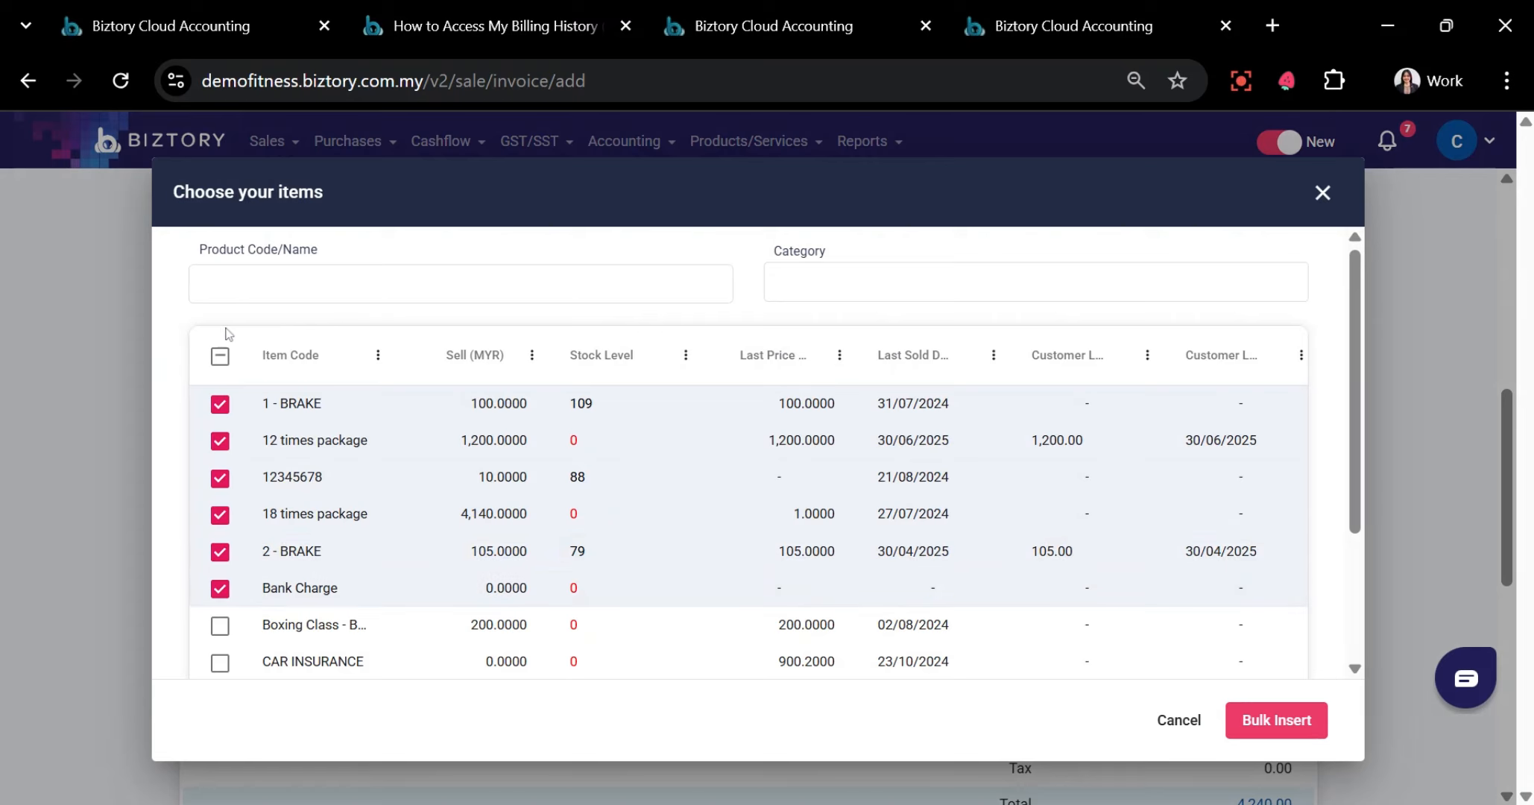
pyautogui.click(1245, 712)
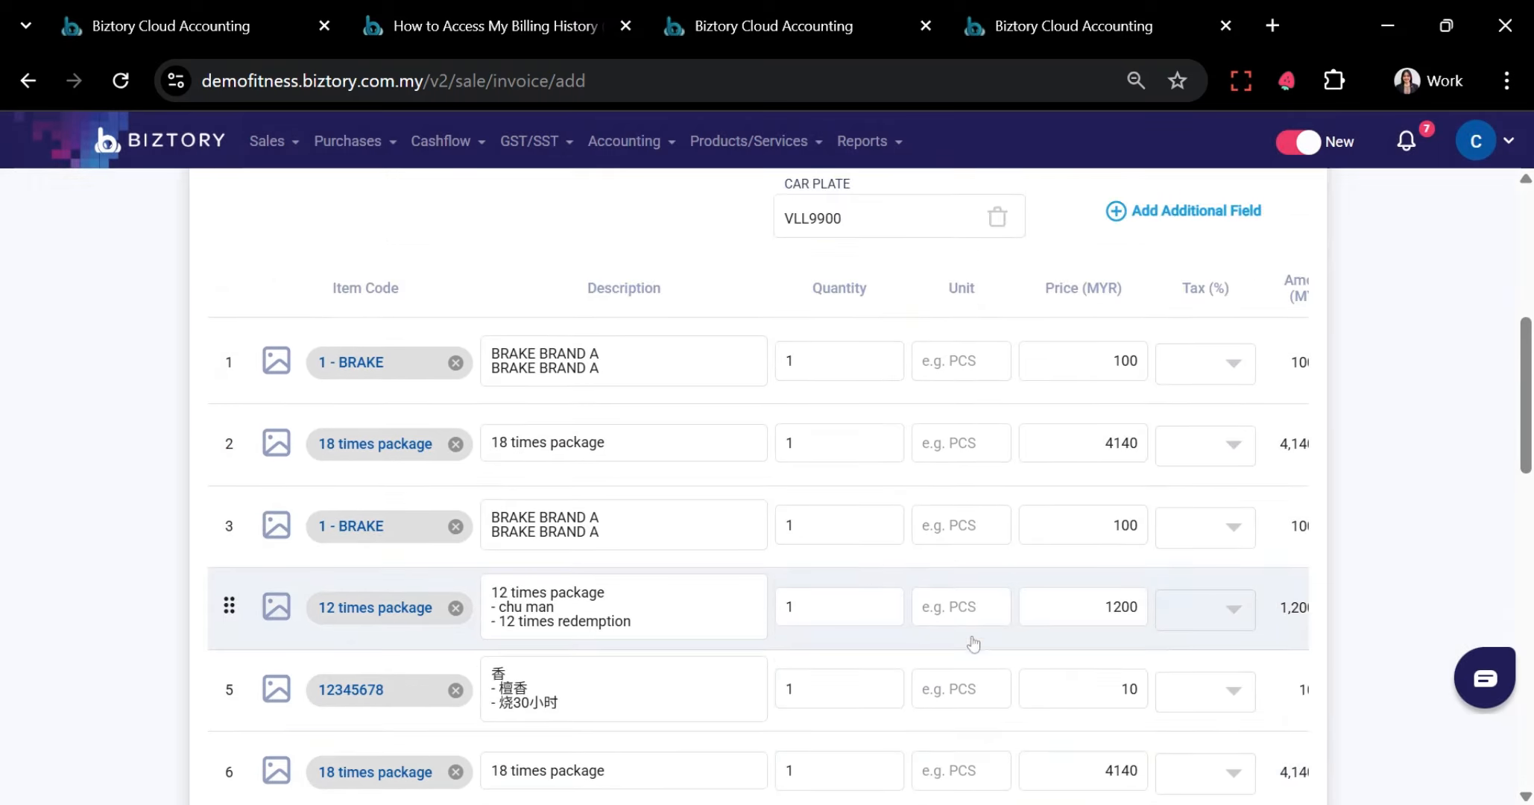
# Review the invoice's line items and totals, and check the overall discount's flat amount and percent options without adding one
pyautogui.hscroll(2, 969, 566)
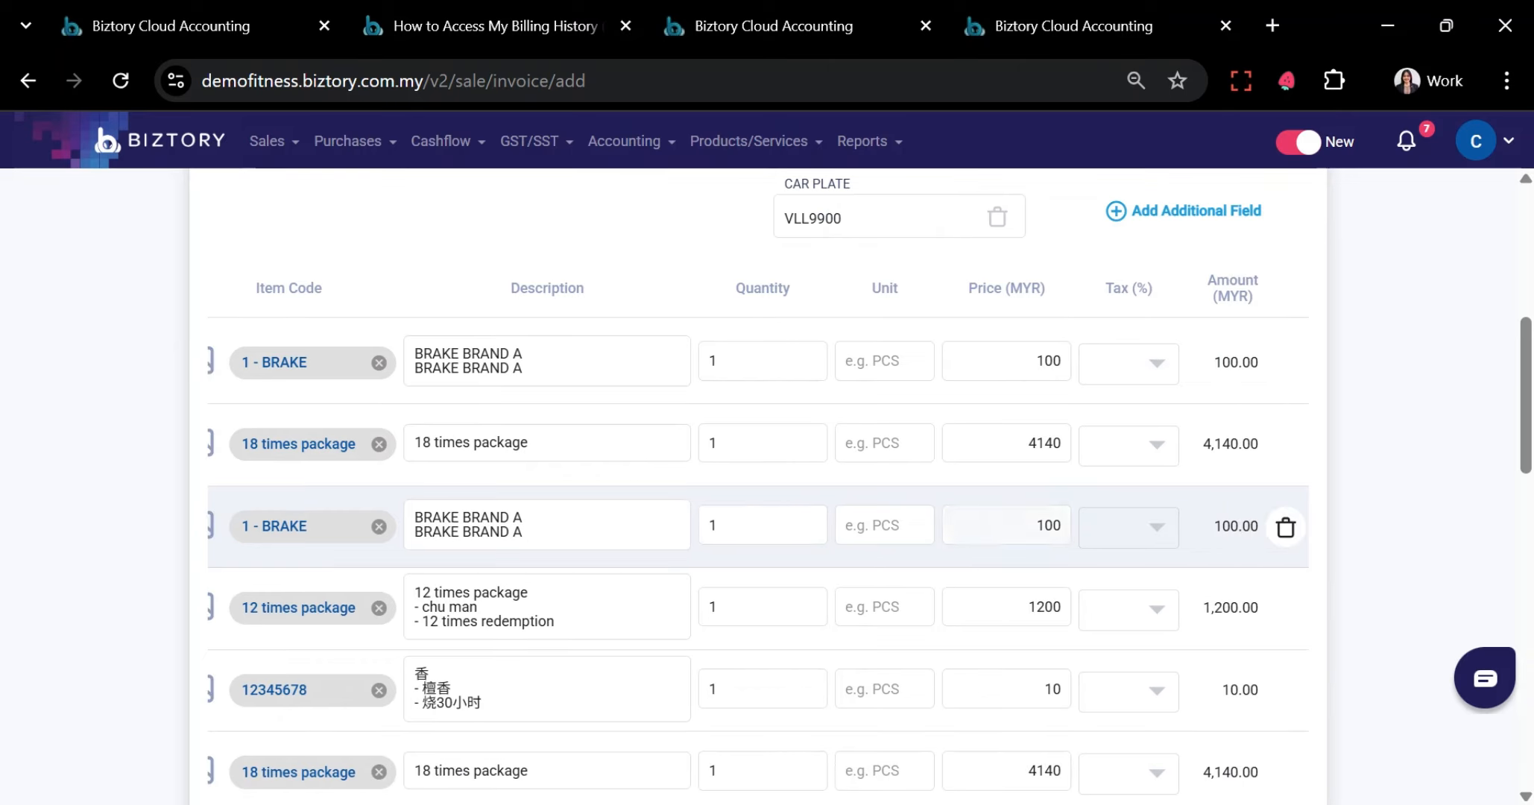
pyautogui.scroll(-4, 1027, 651)
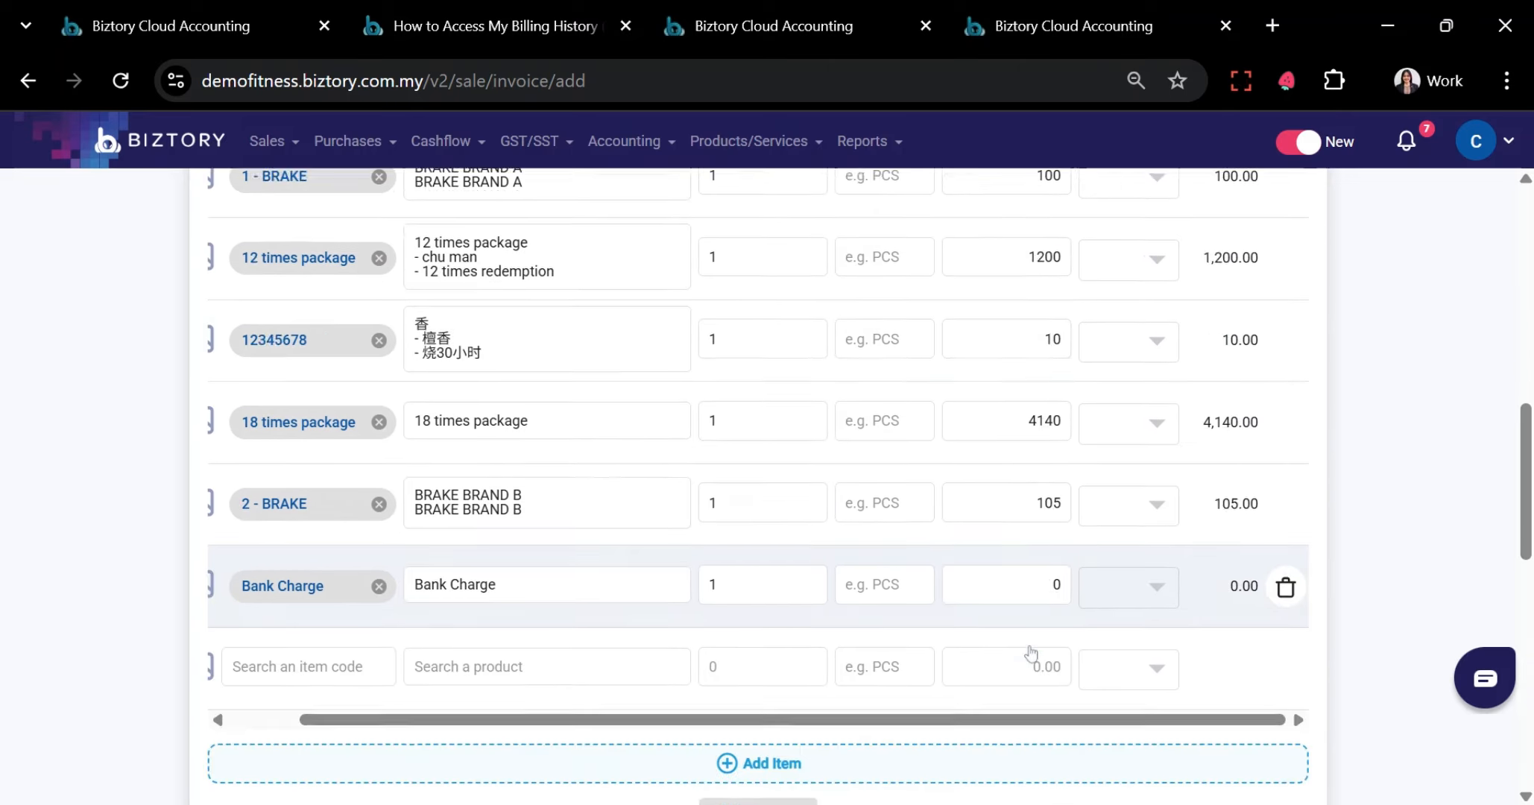
pyautogui.scroll(-5, 1029, 652)
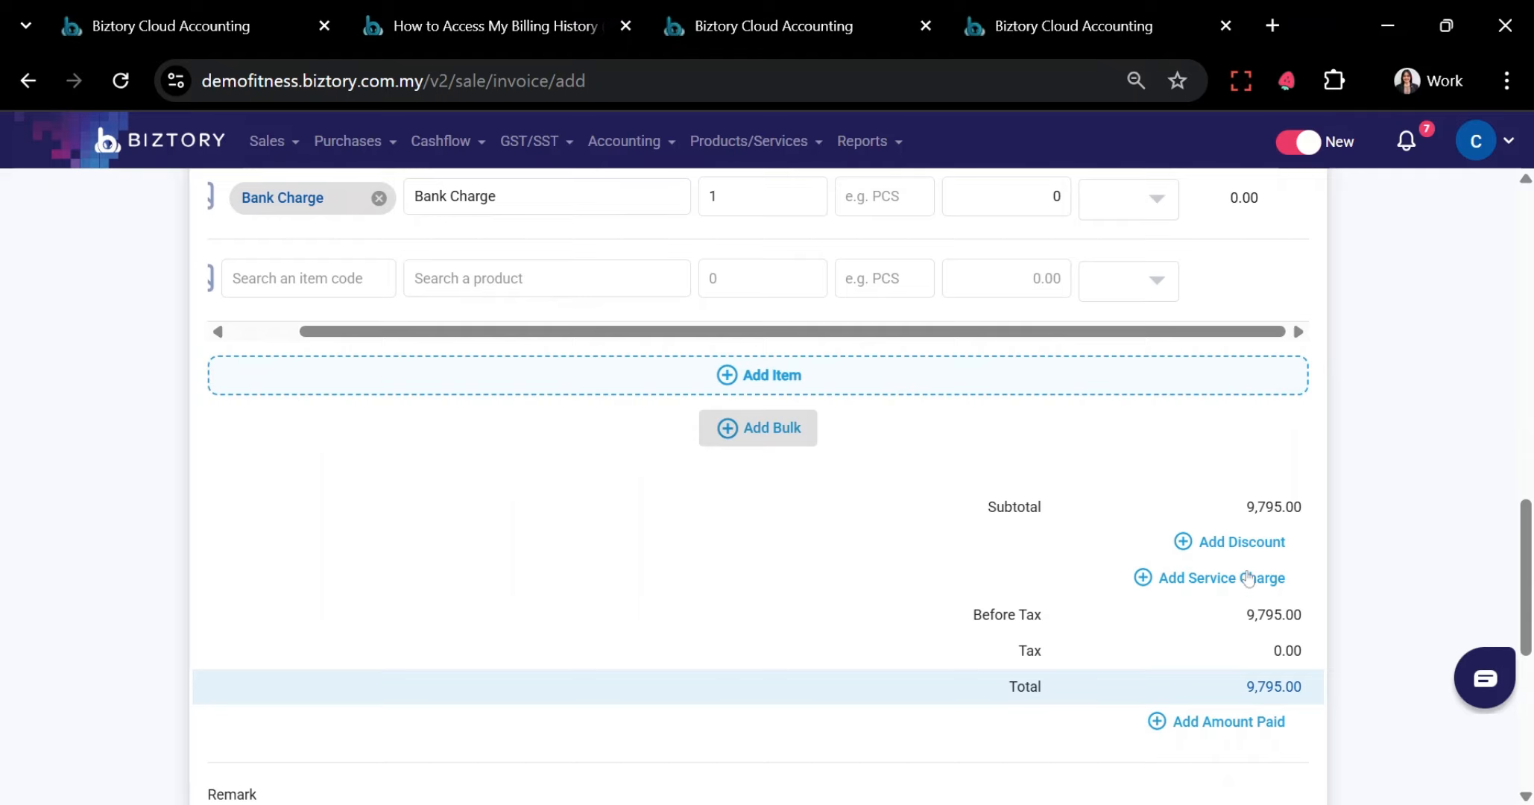
pyautogui.scroll(-2, 1249, 570)
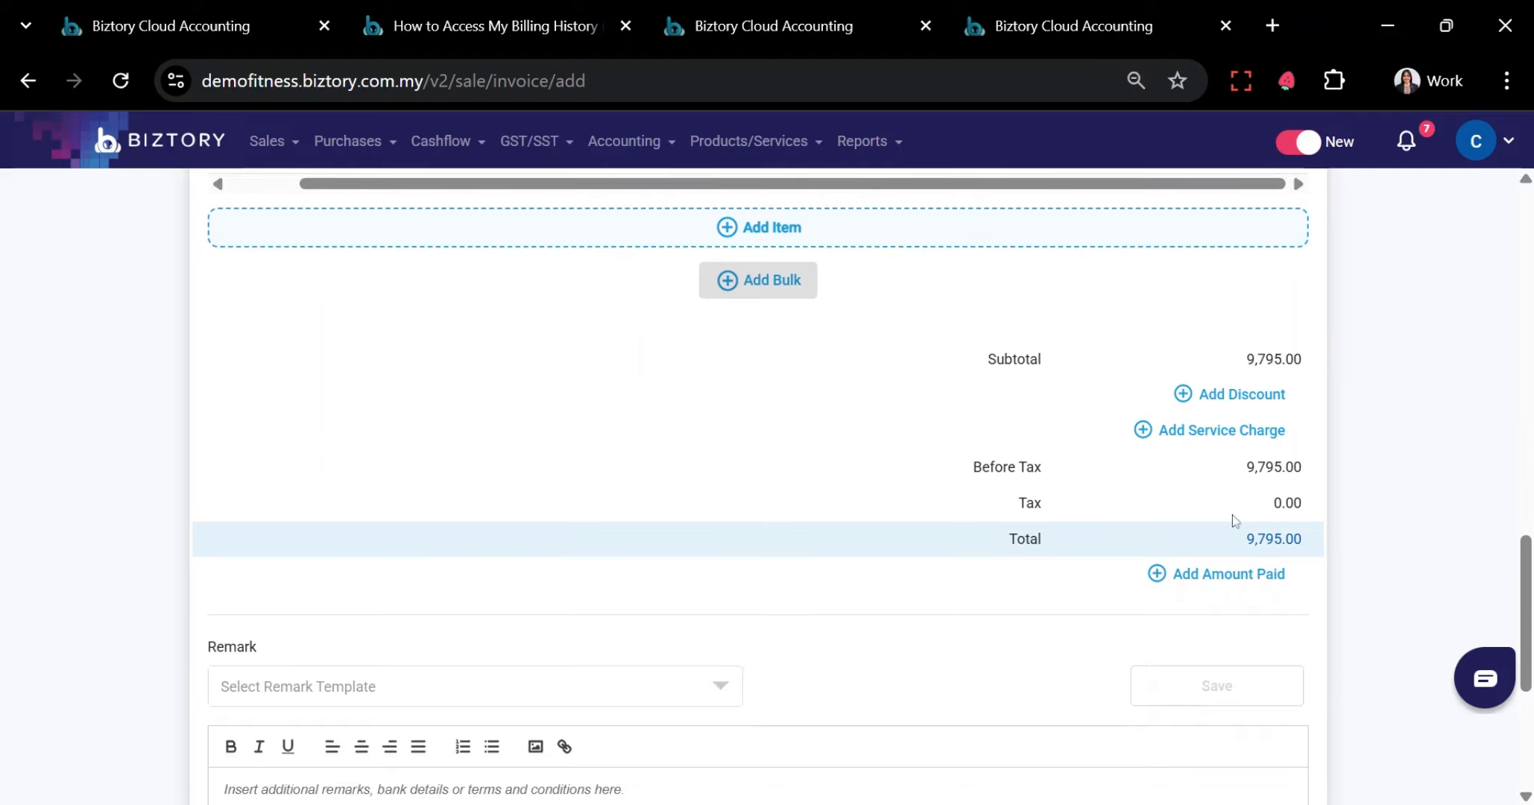
pyautogui.click(1202, 395)
pyautogui.click(718, 414)
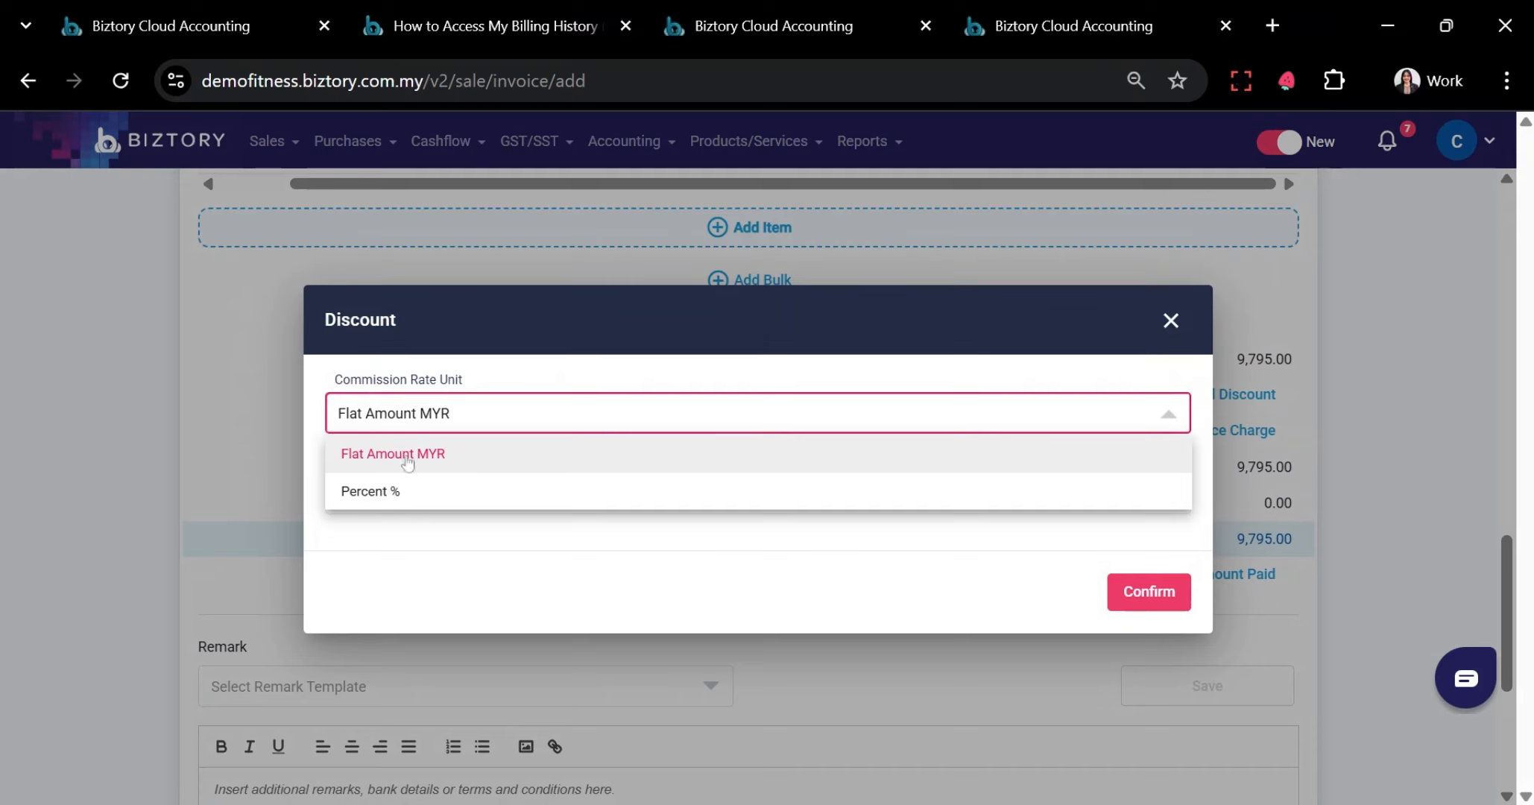
pyautogui.click(783, 320)
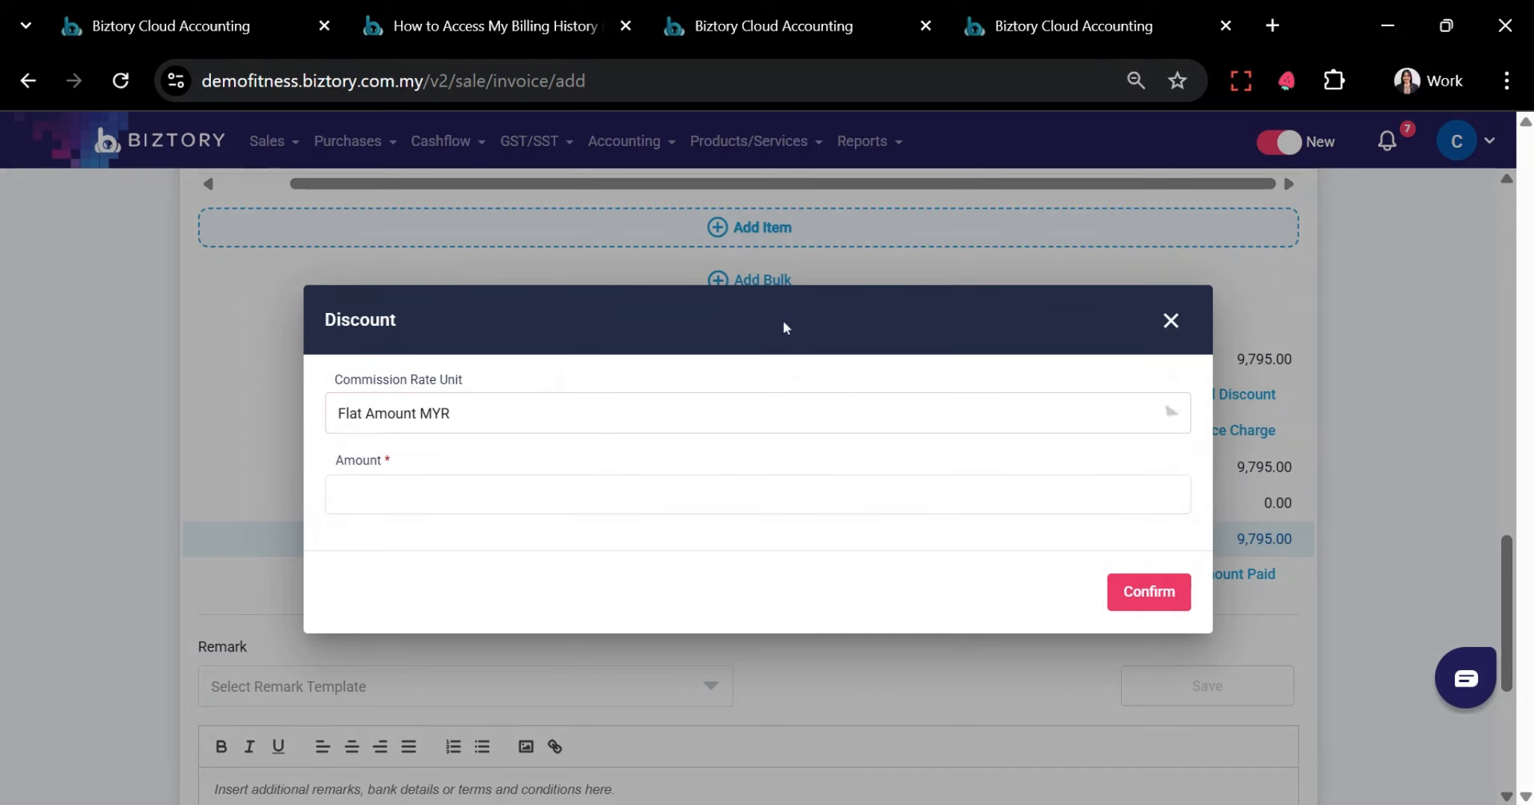
pyautogui.click(1170, 321)
# Enable Line Item Discount in the new invoice's settings and apply it
pyautogui.scroll(10, 1196, 553)
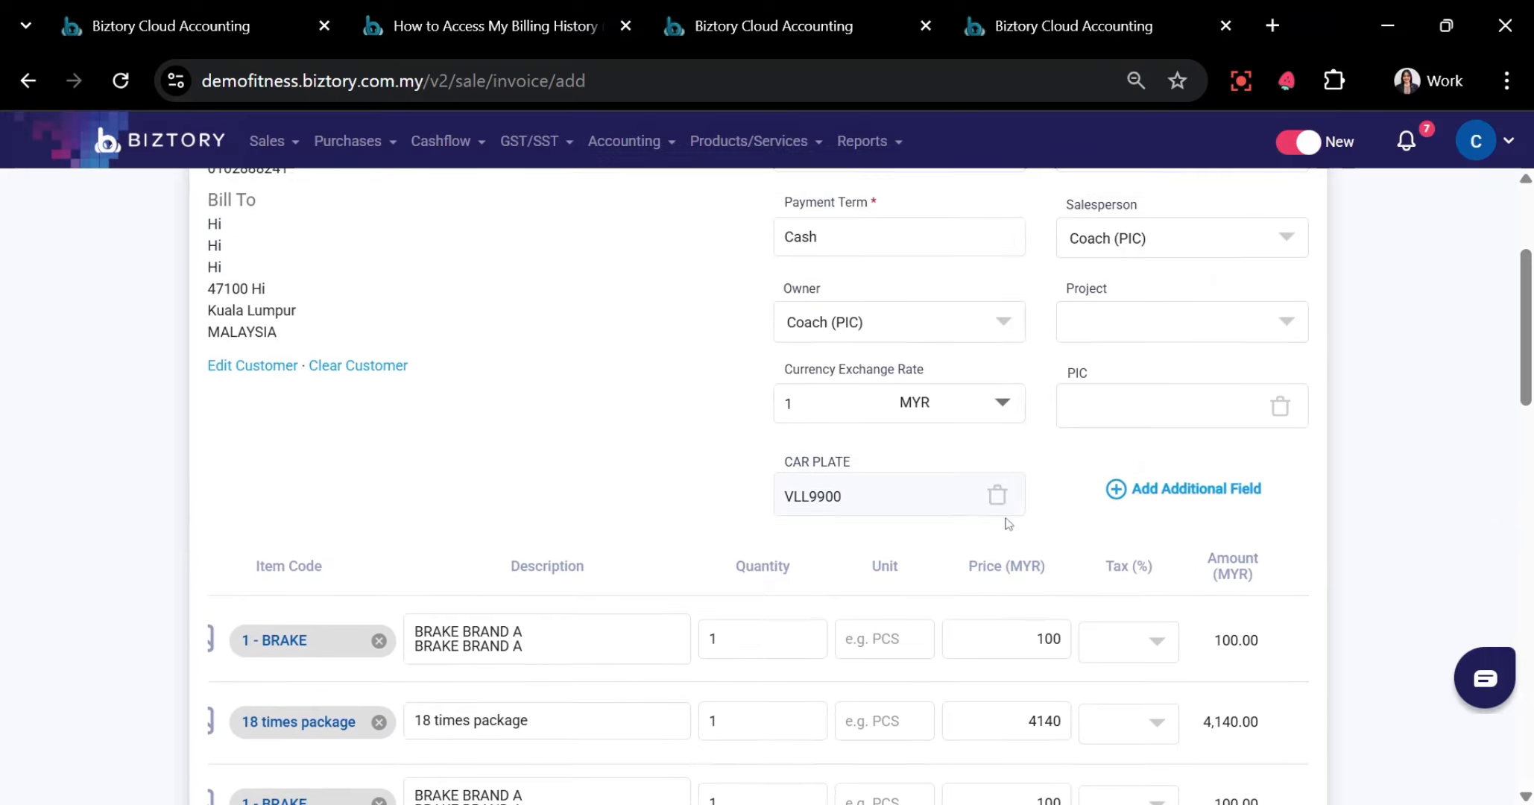
pyautogui.scroll(3, 1007, 524)
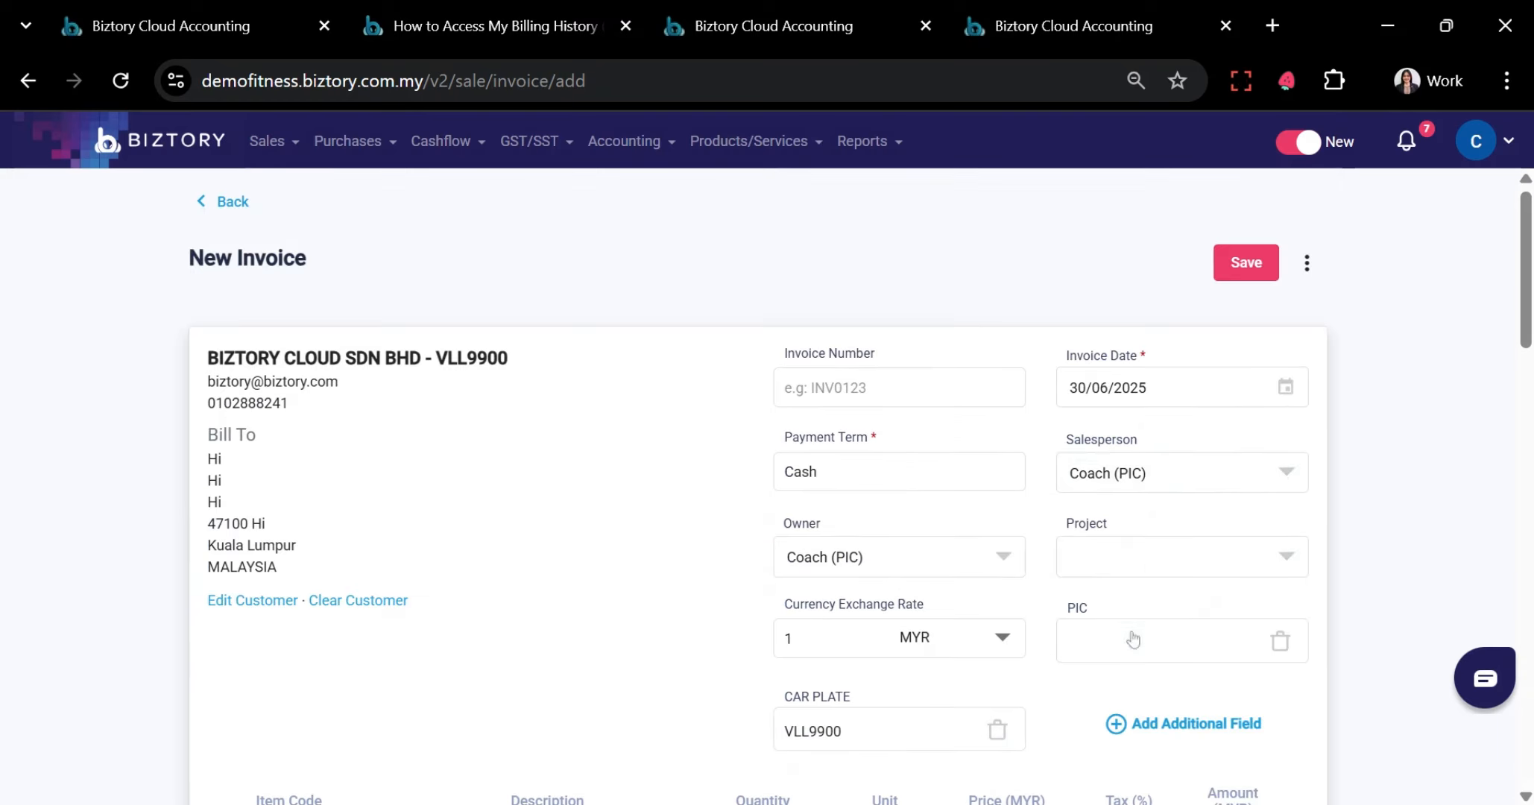
pyautogui.click(1309, 265)
pyautogui.click(1326, 304)
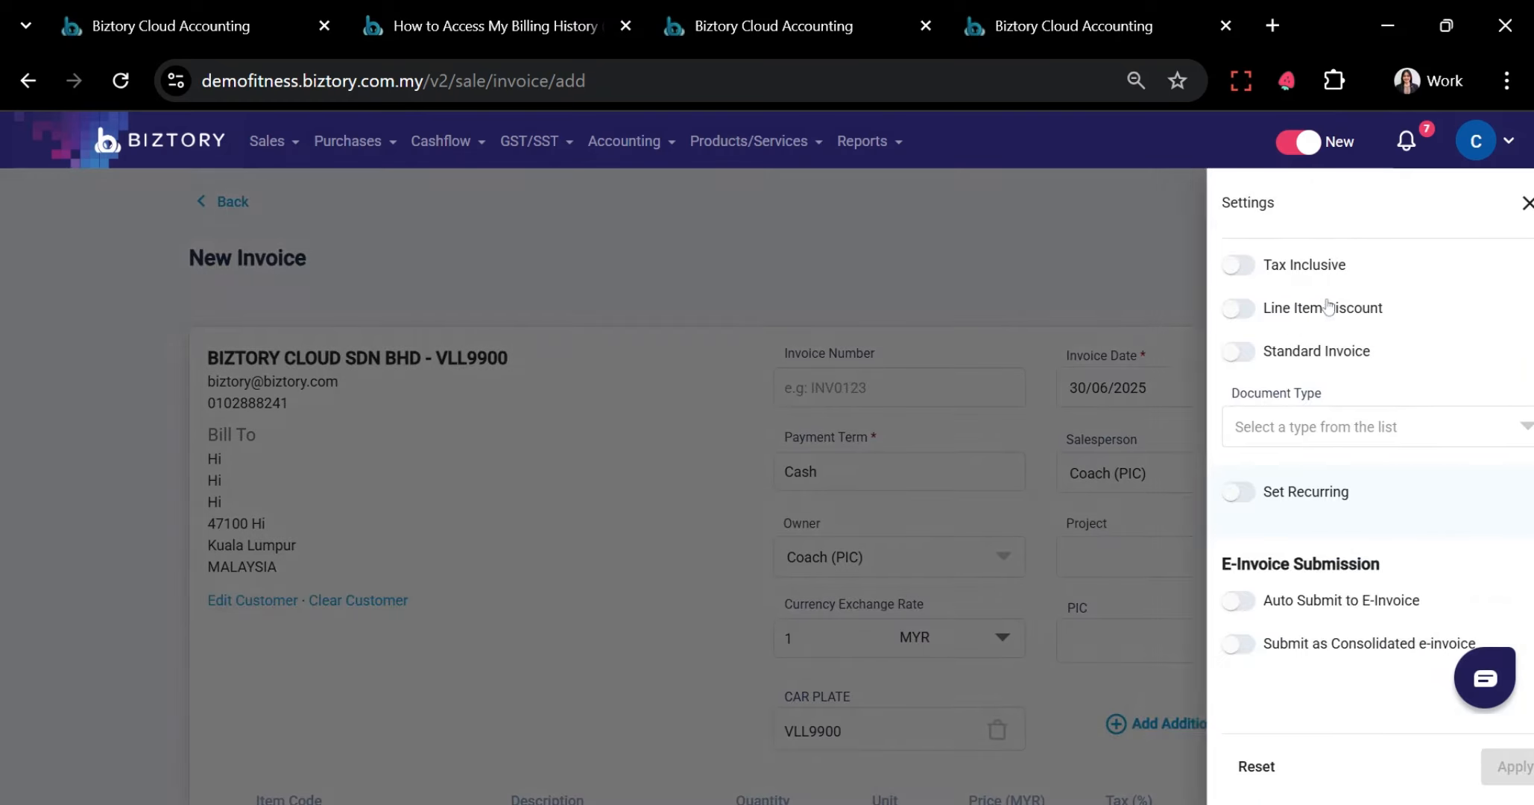
pyautogui.click(1260, 309)
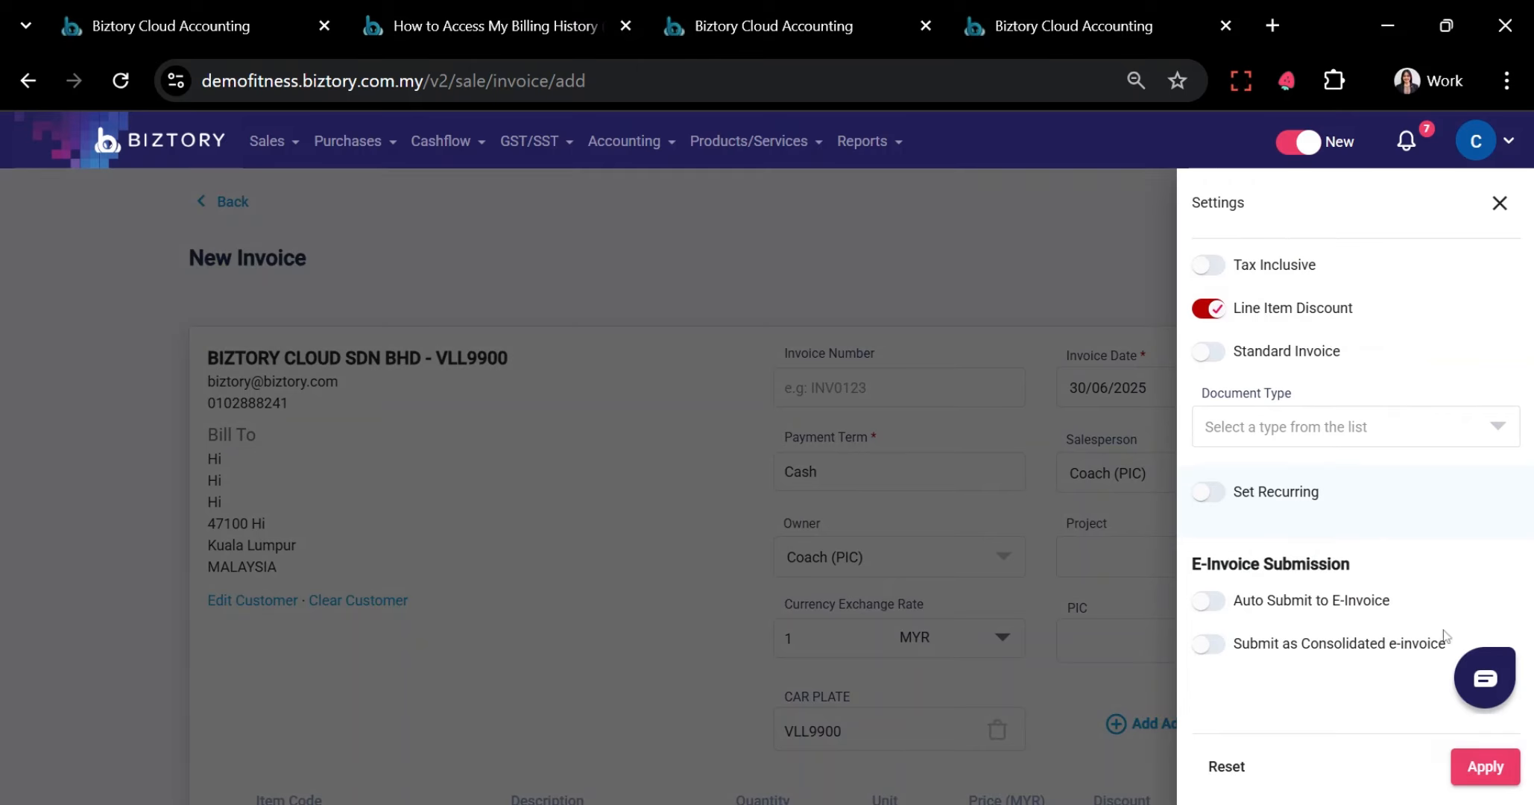
pyautogui.click(1483, 766)
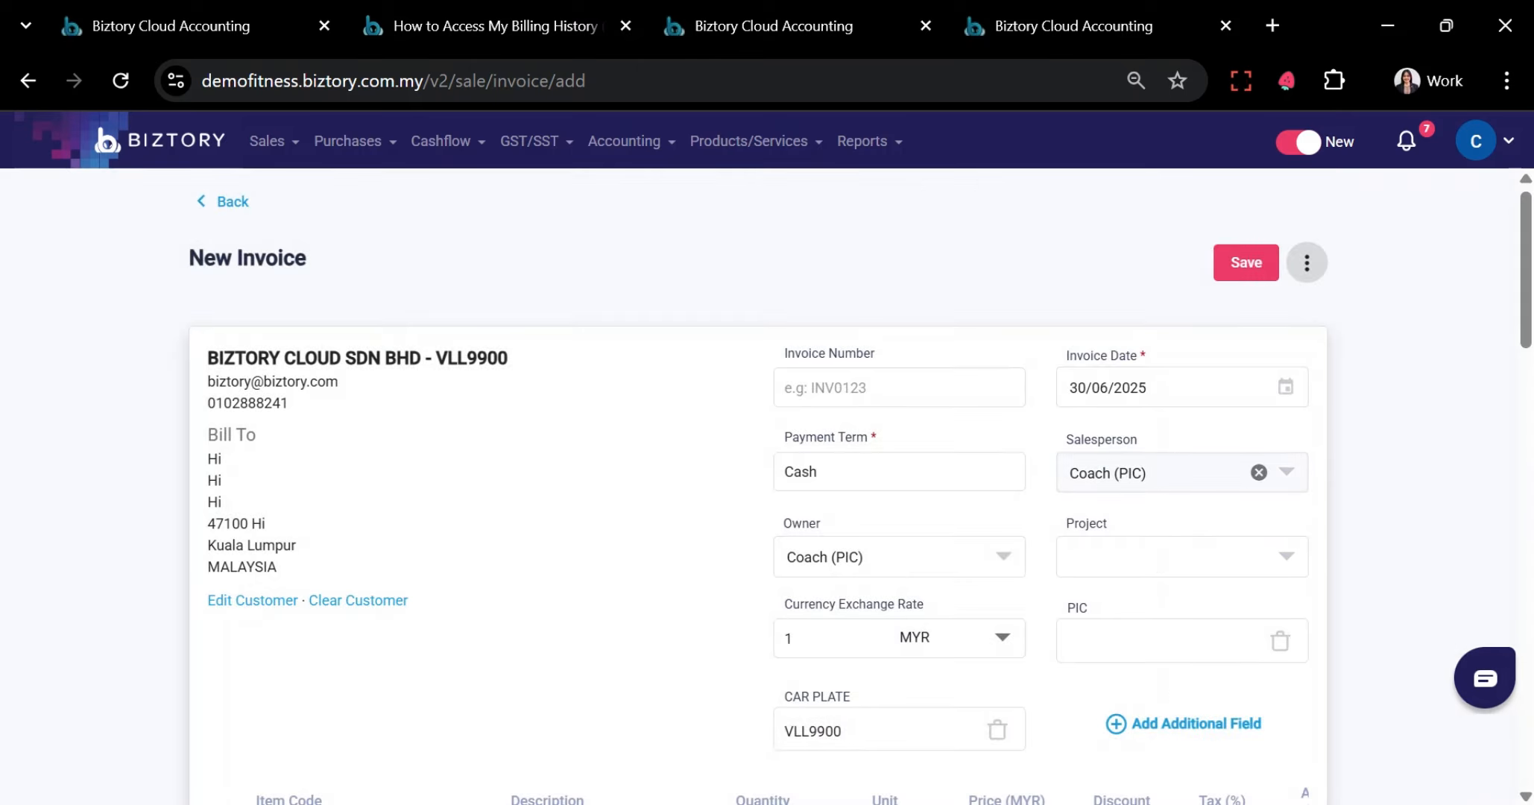
# Examine the Discount column of the invoice's line items and the discount field of the first 18 times package line
pyautogui.scroll(-4, 758, 485)
pyautogui.scroll(-10, 759, 484)
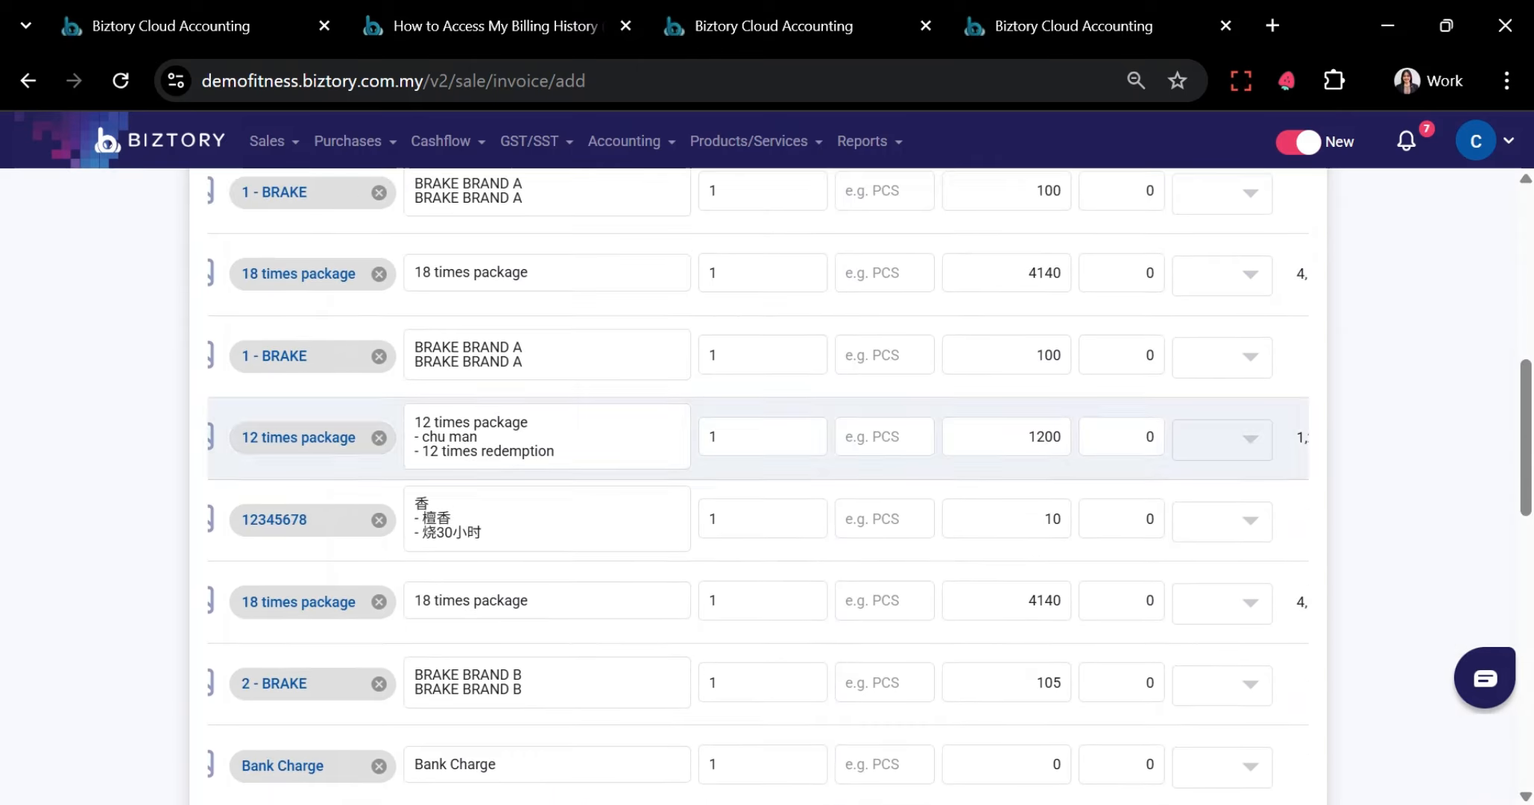
pyautogui.scroll(5, 670, 656)
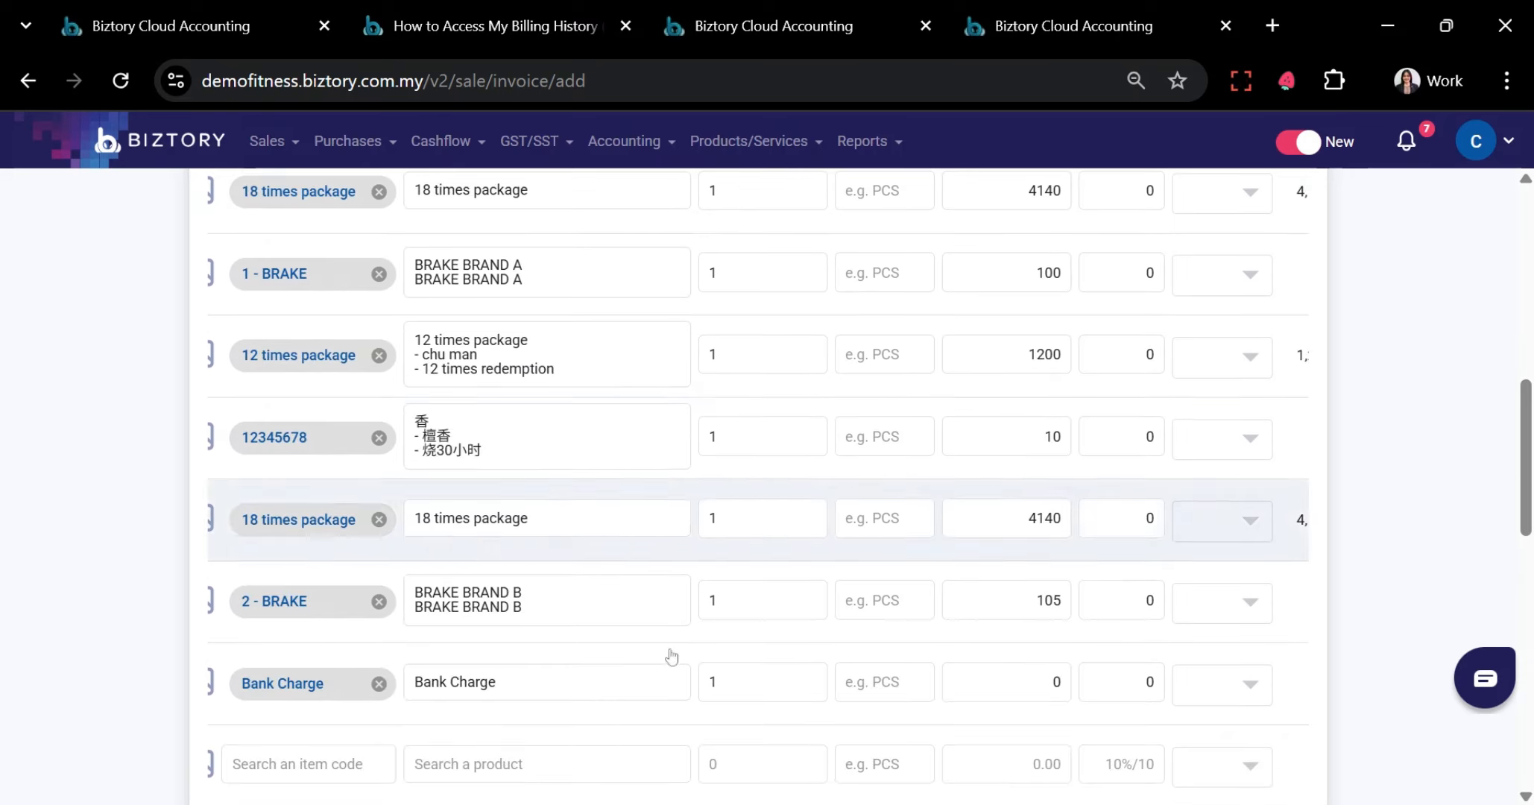
pyautogui.scroll(3, 1143, 409)
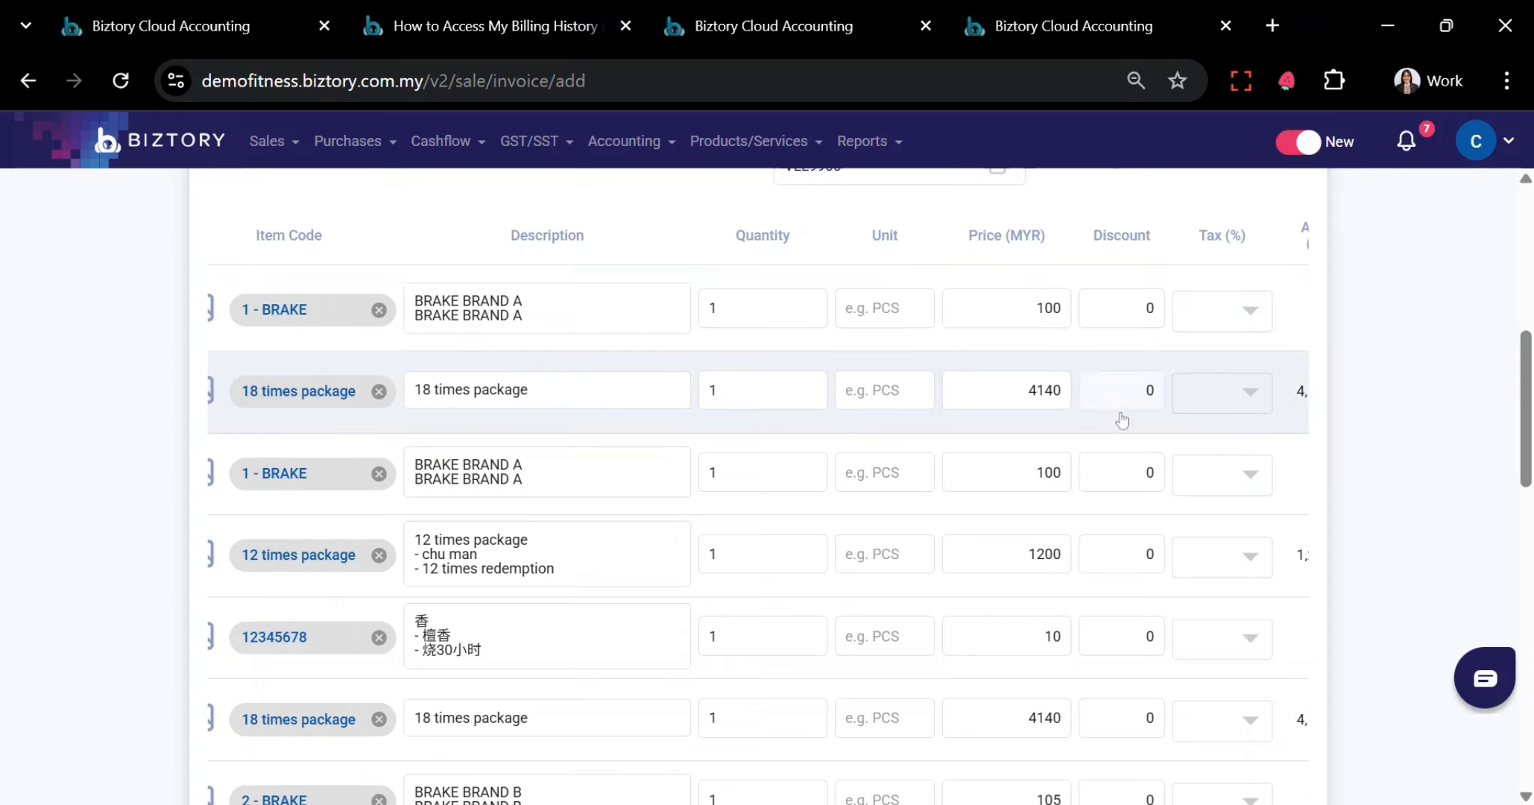
pyautogui.click(1112, 391)
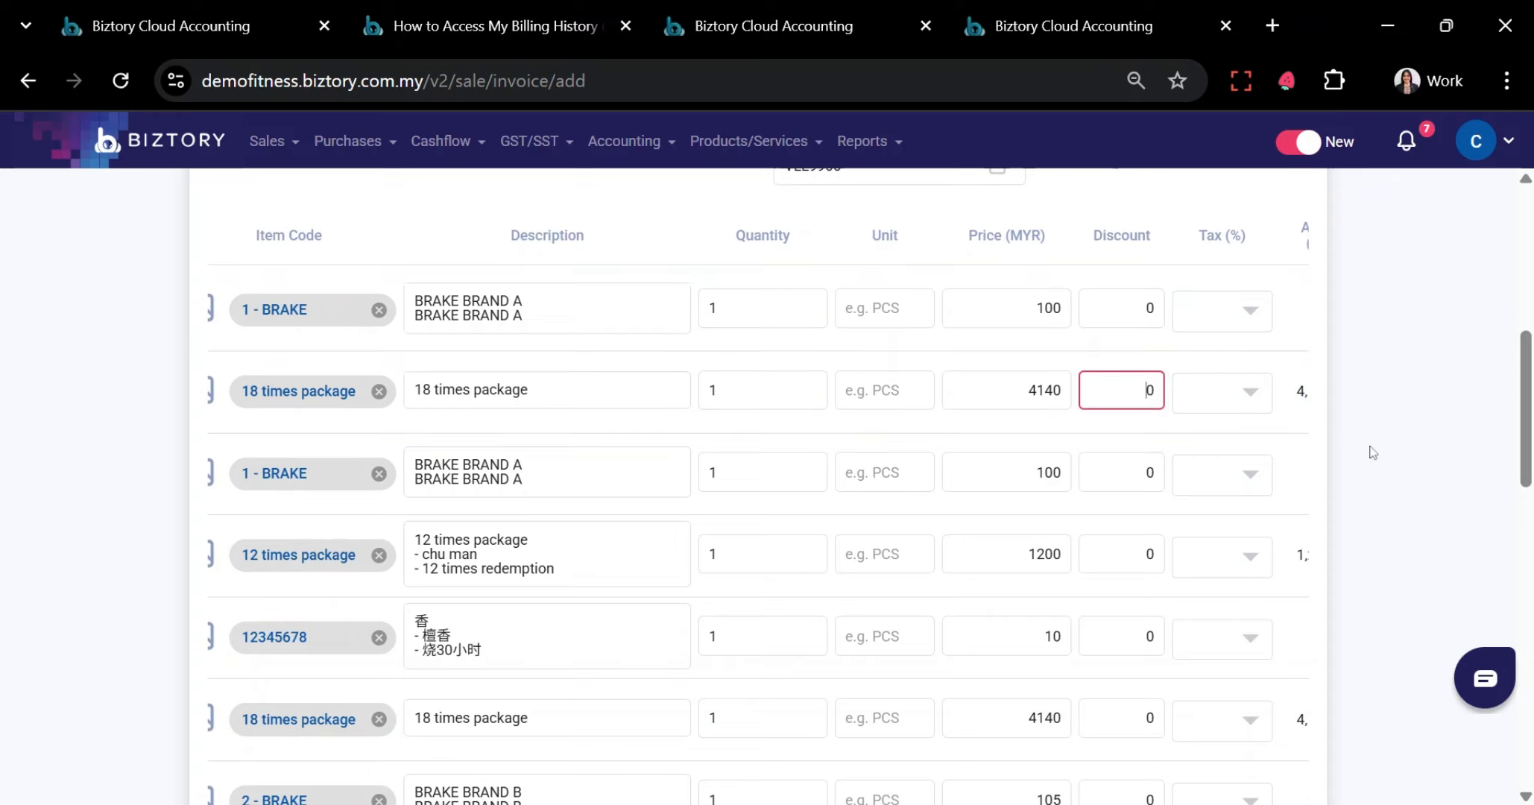
# Switch the invoice from Standard Invoice to Simplified Tax Invoice in its settings and check the Document Type field
pyautogui.scroll(8, 1372, 452)
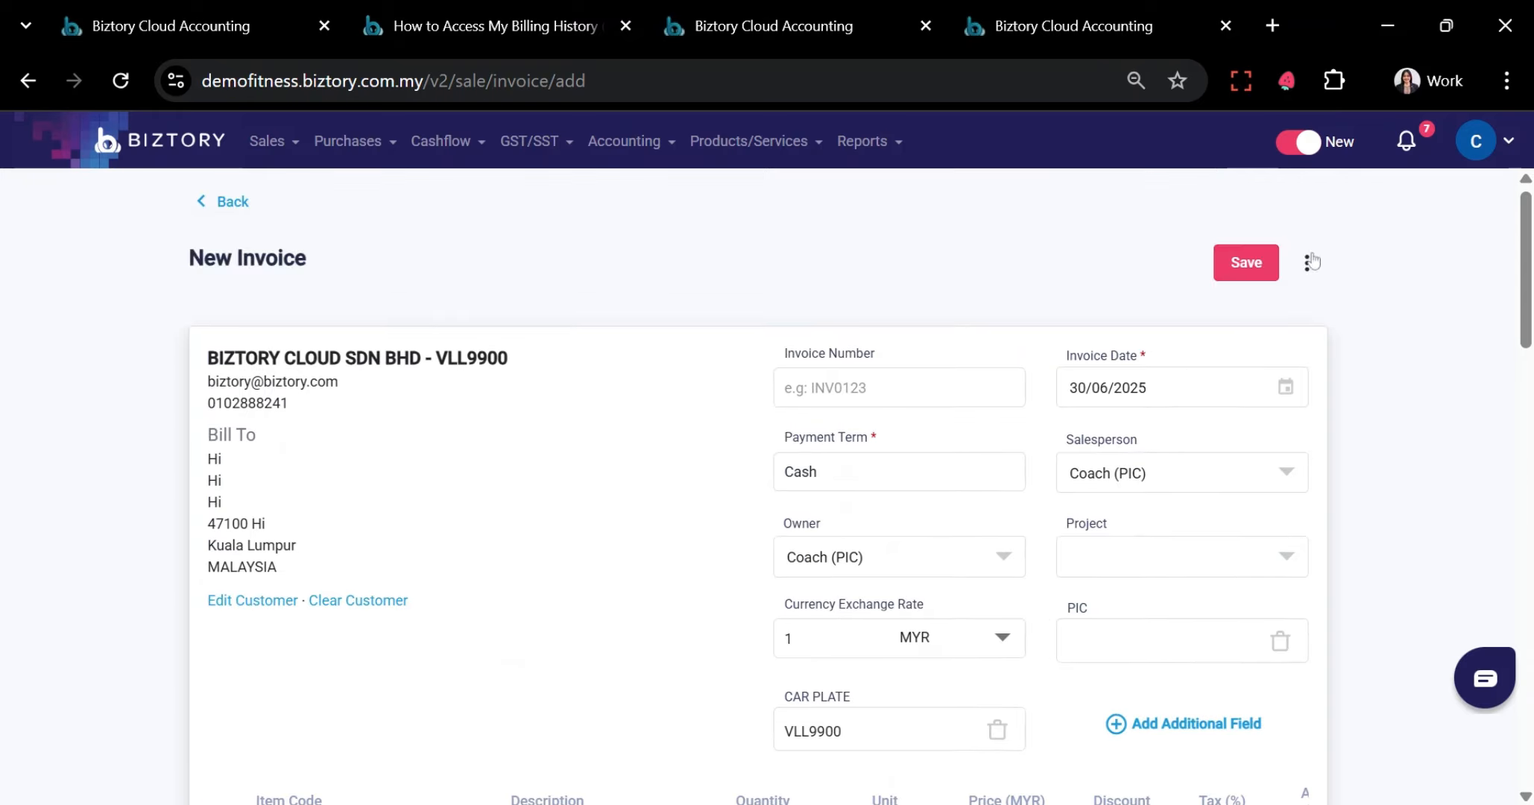
pyautogui.click(1309, 262)
pyautogui.click(1330, 307)
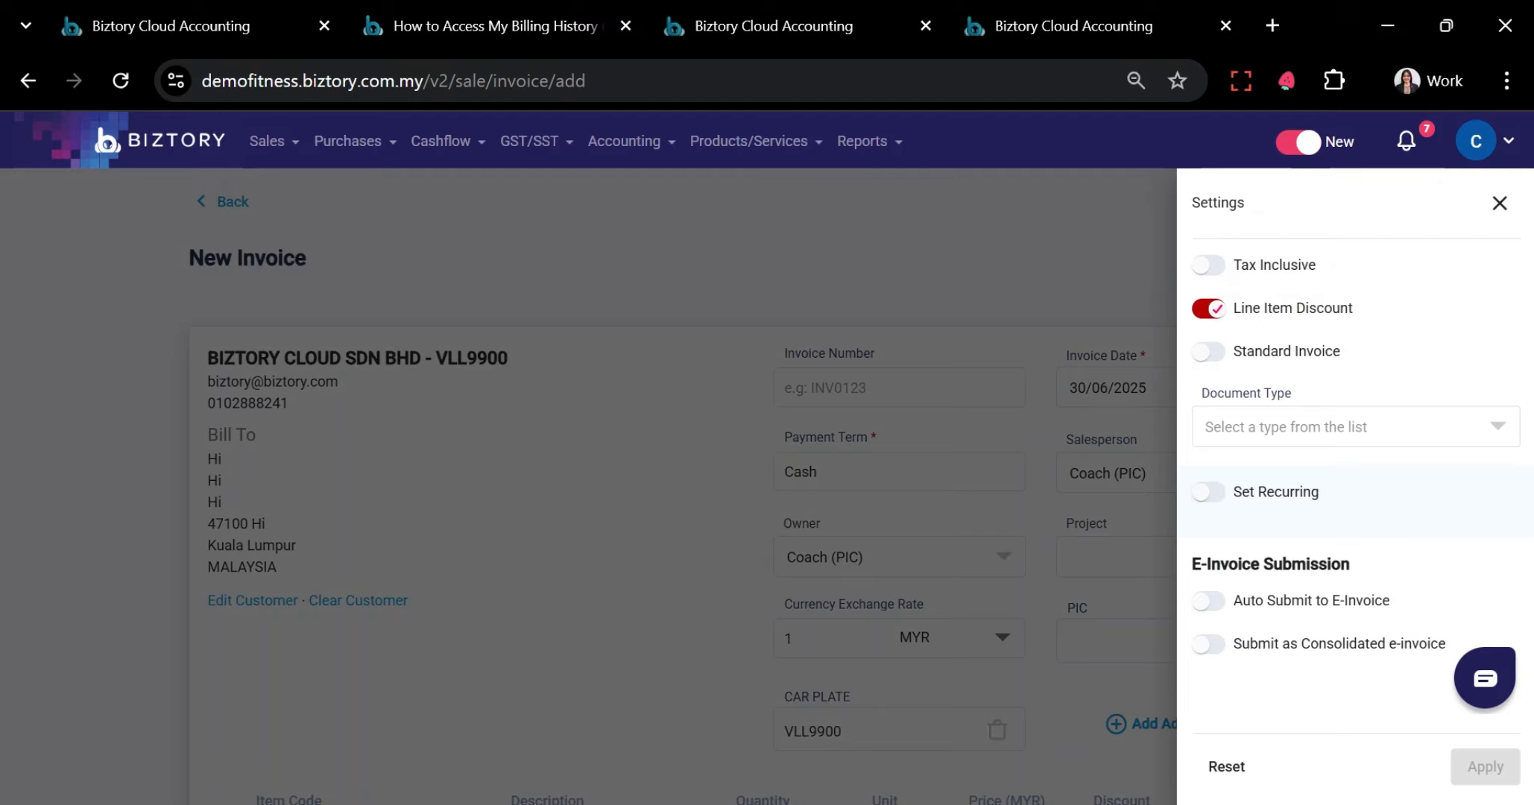
pyautogui.click(1276, 362)
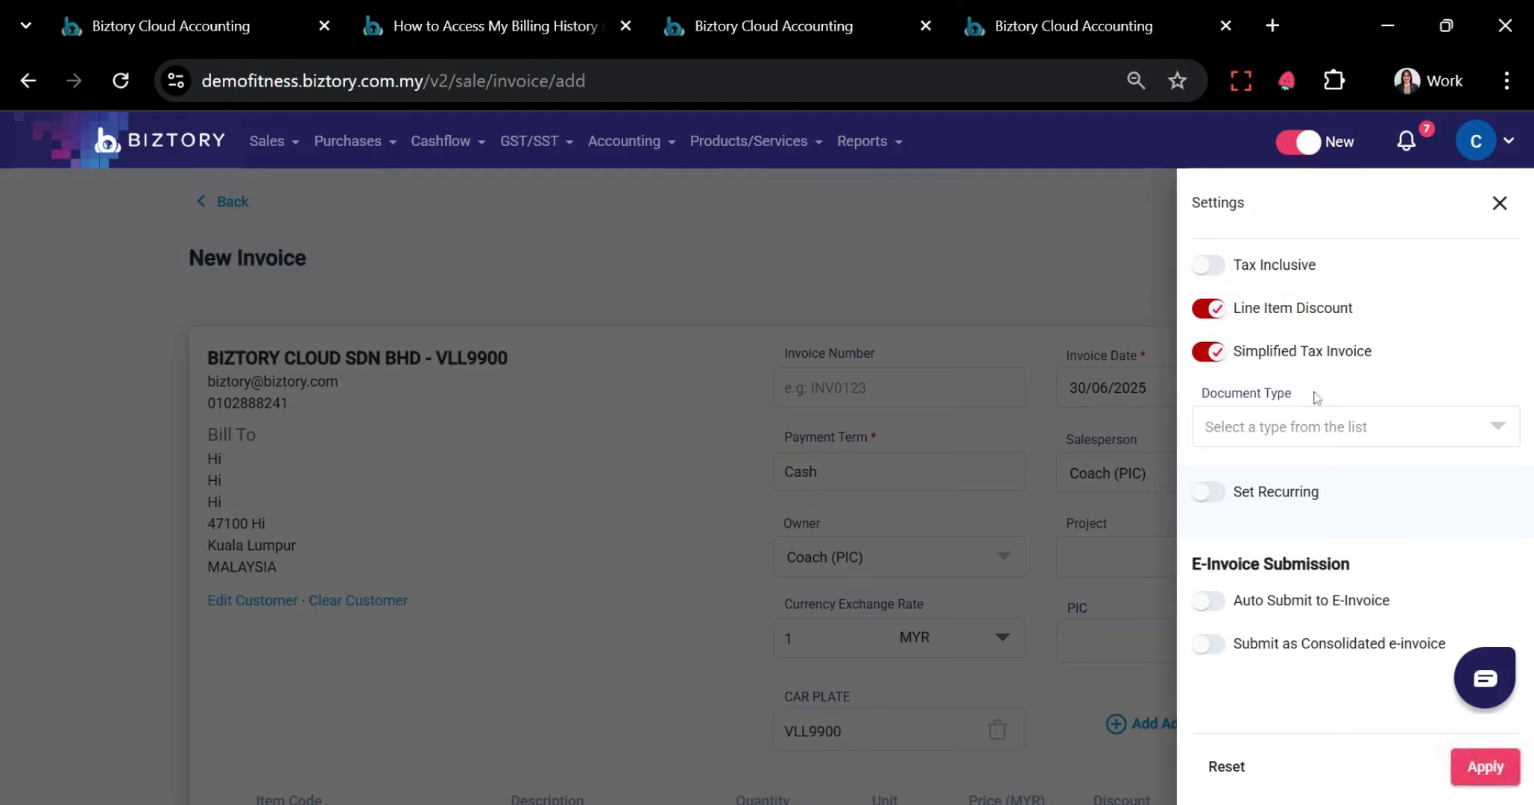
pyautogui.click(1333, 444)
pyautogui.click(1334, 445)
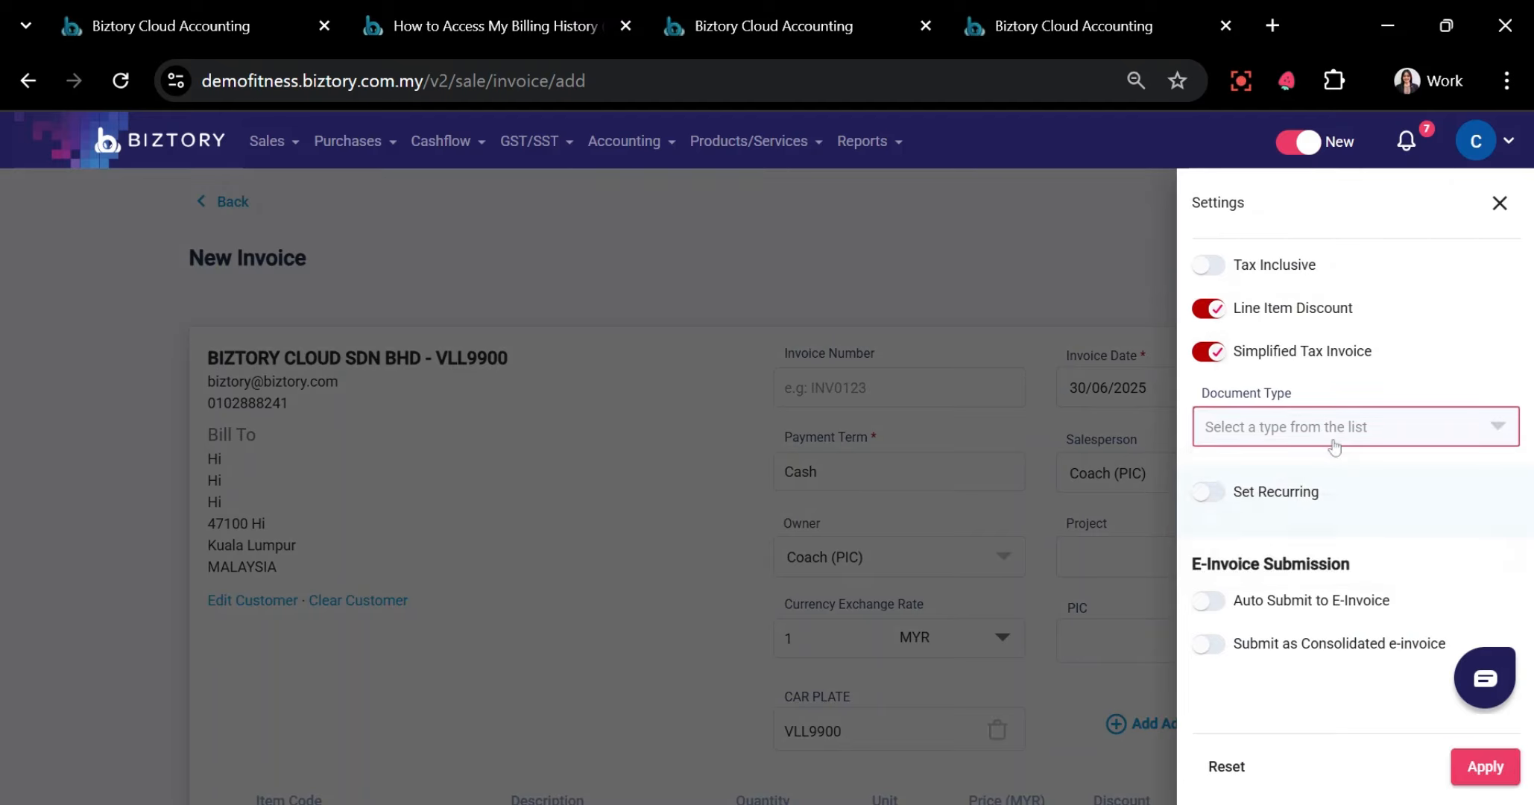
# Turn on Set Recurring for the invoice and browse the available days of the month without choosing one
pyautogui.click(1283, 499)
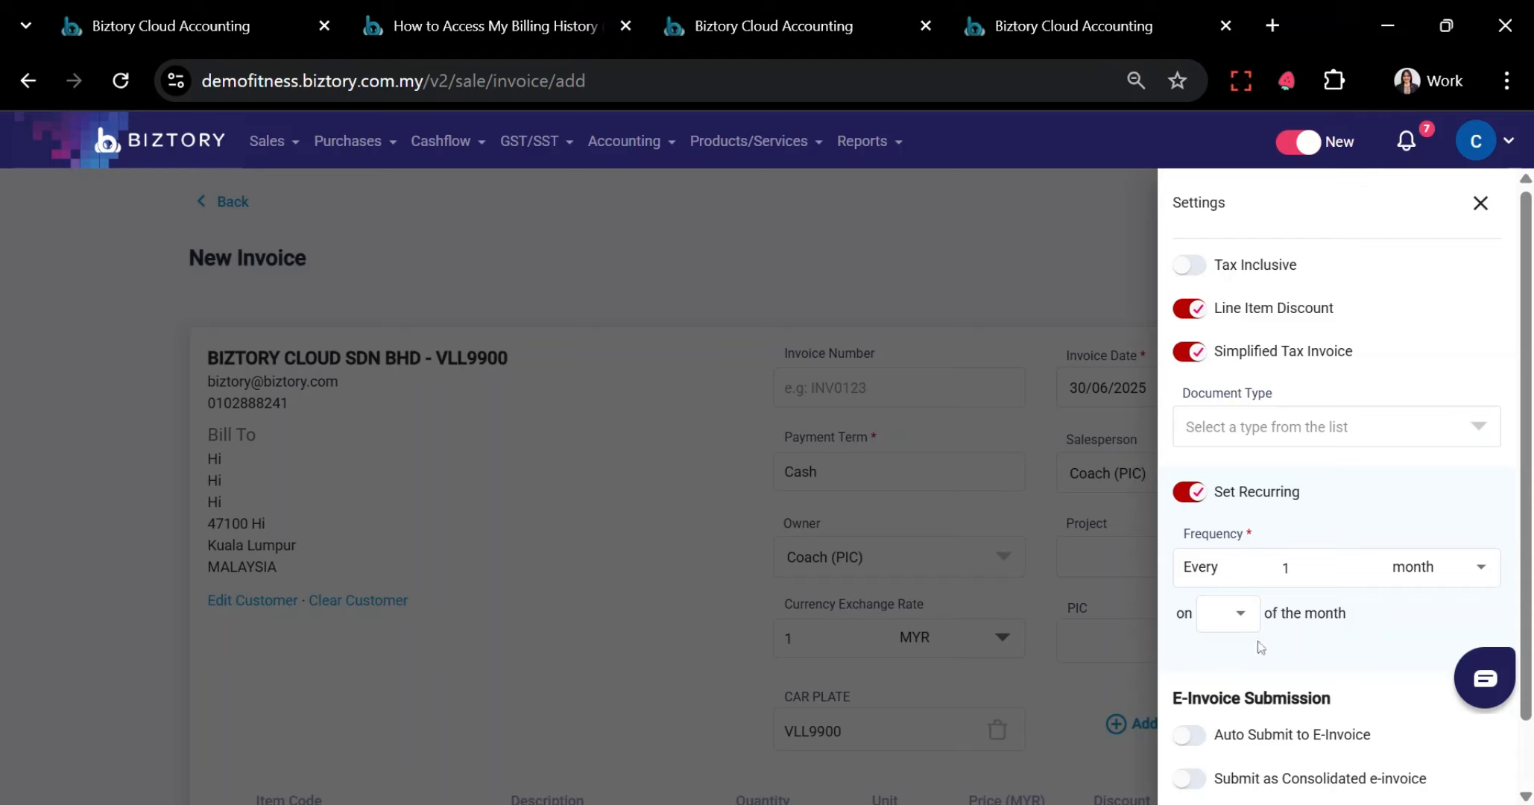
pyautogui.click(1252, 617)
pyautogui.scroll(-3, 1233, 506)
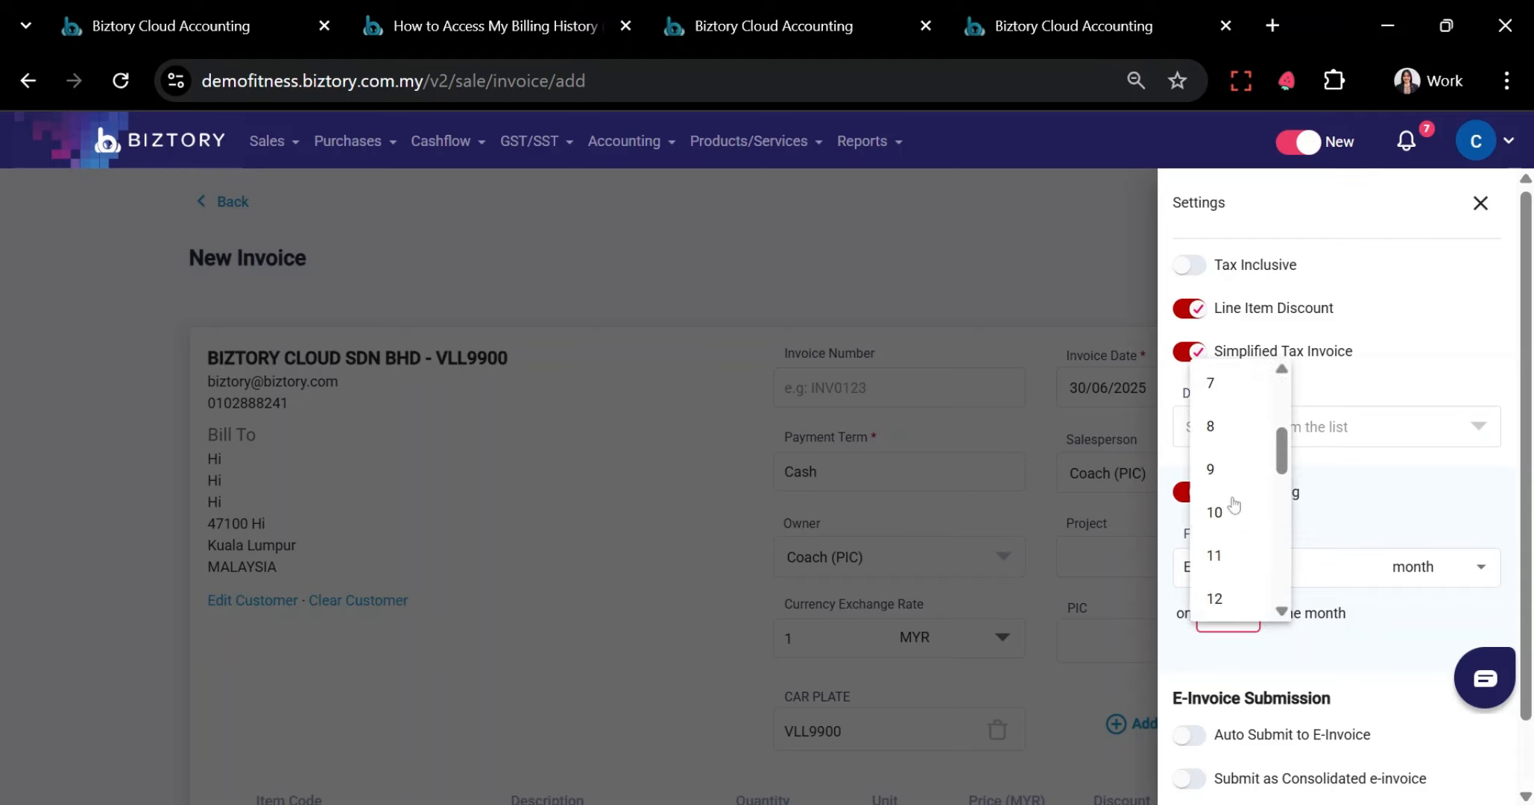
pyautogui.scroll(-4, 1233, 506)
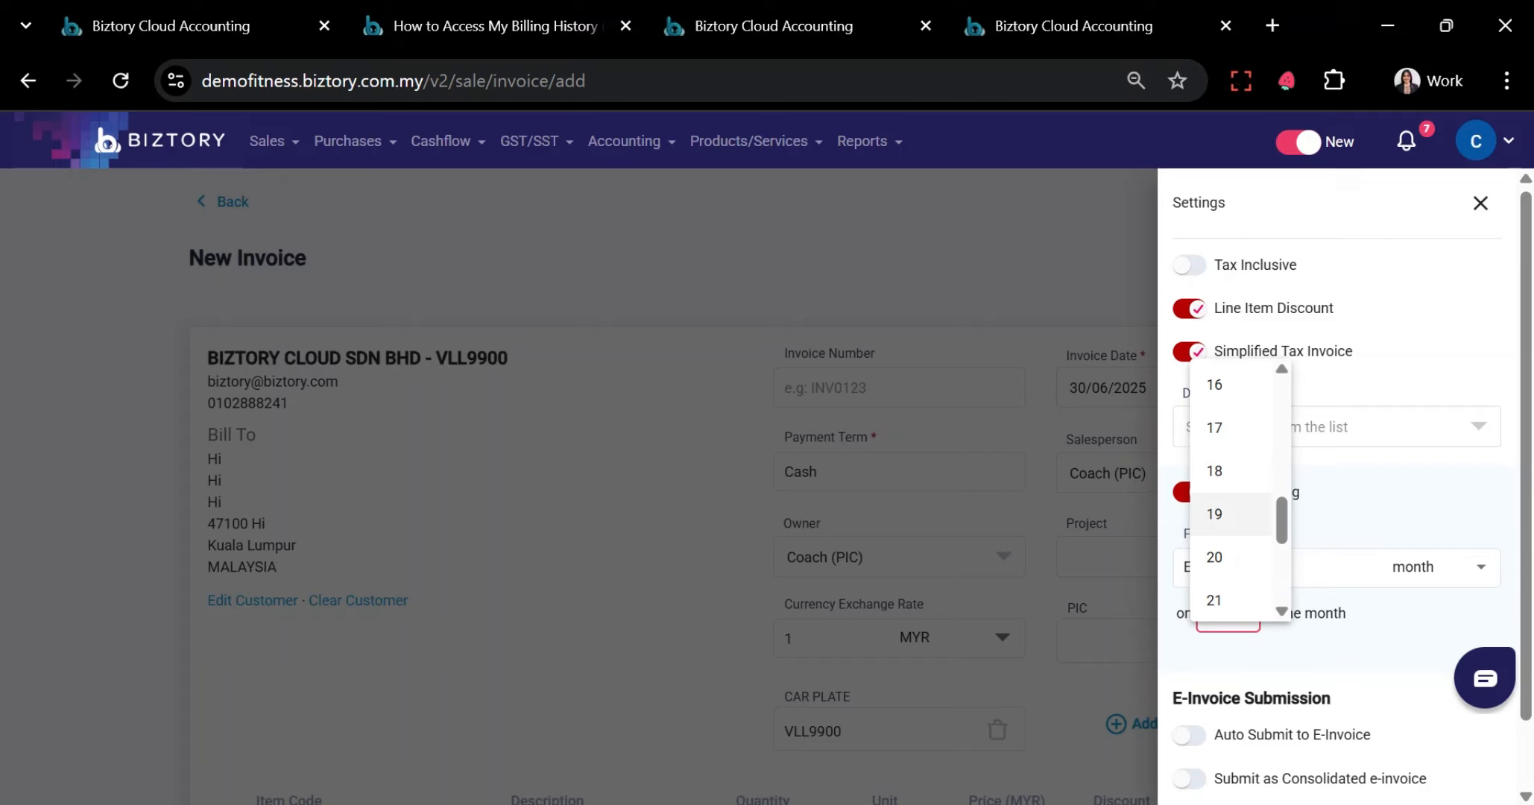
pyautogui.click(1351, 488)
pyautogui.scroll(-2, 1350, 488)
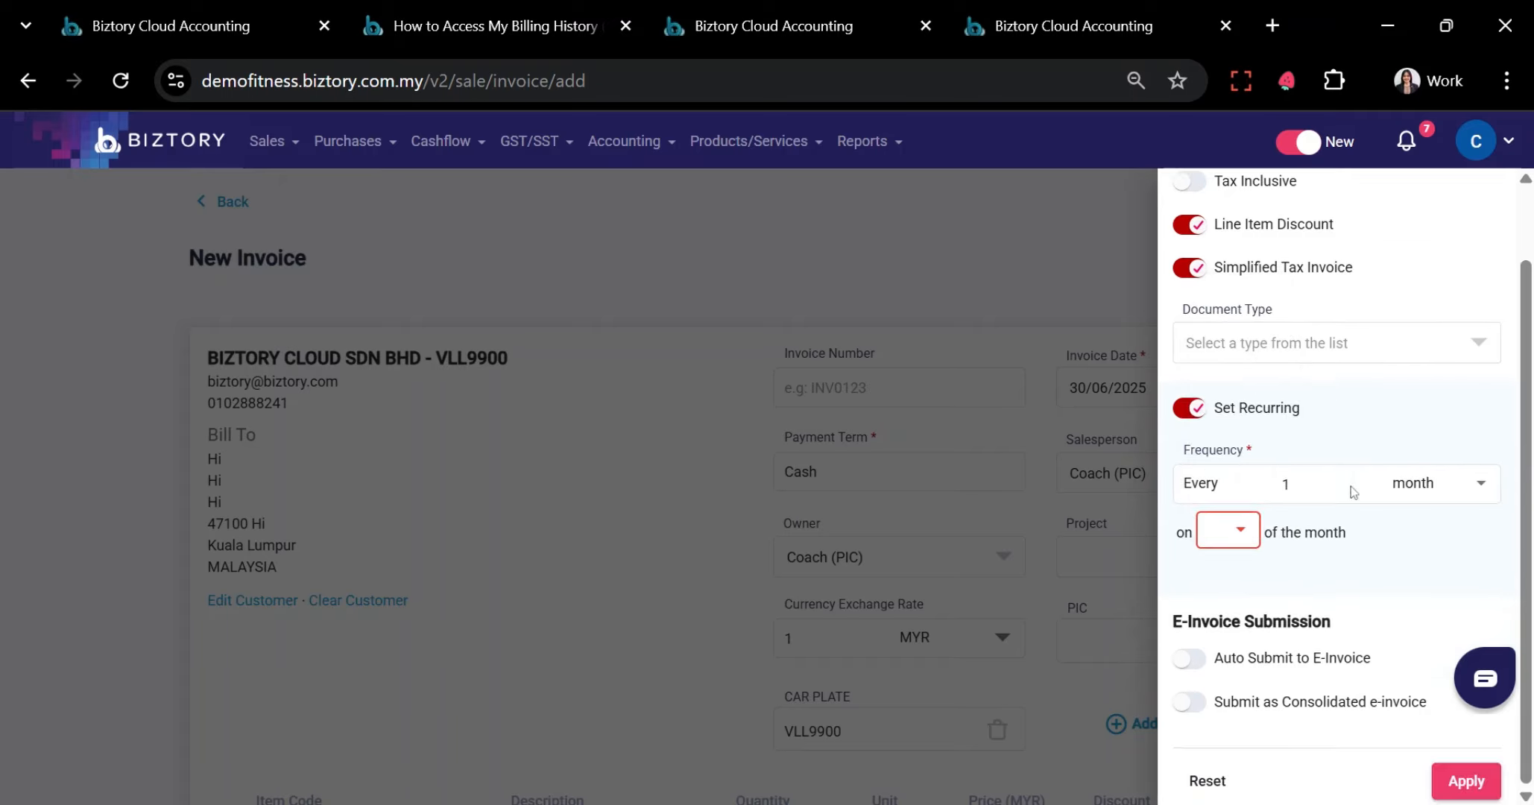
# Try switching Auto Submit to E-Invoice and Submit as Consolidated e-invoice on and off, leaving both off, and close the invoice settings
pyautogui.click(1269, 664)
pyautogui.click(1268, 664)
pyautogui.click(1283, 699)
pyautogui.click(1287, 667)
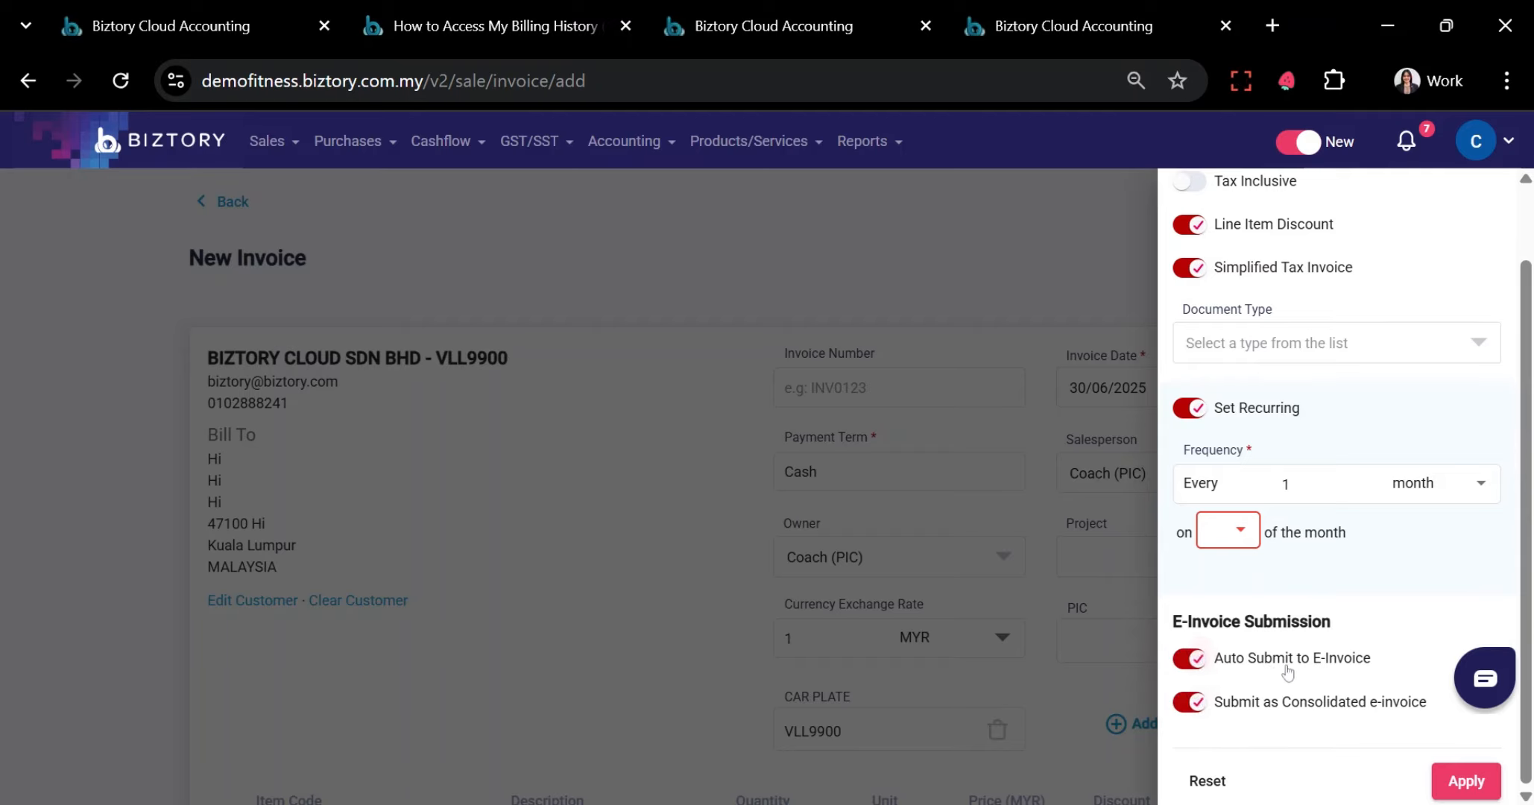
pyautogui.click(1287, 667)
pyautogui.click(1299, 708)
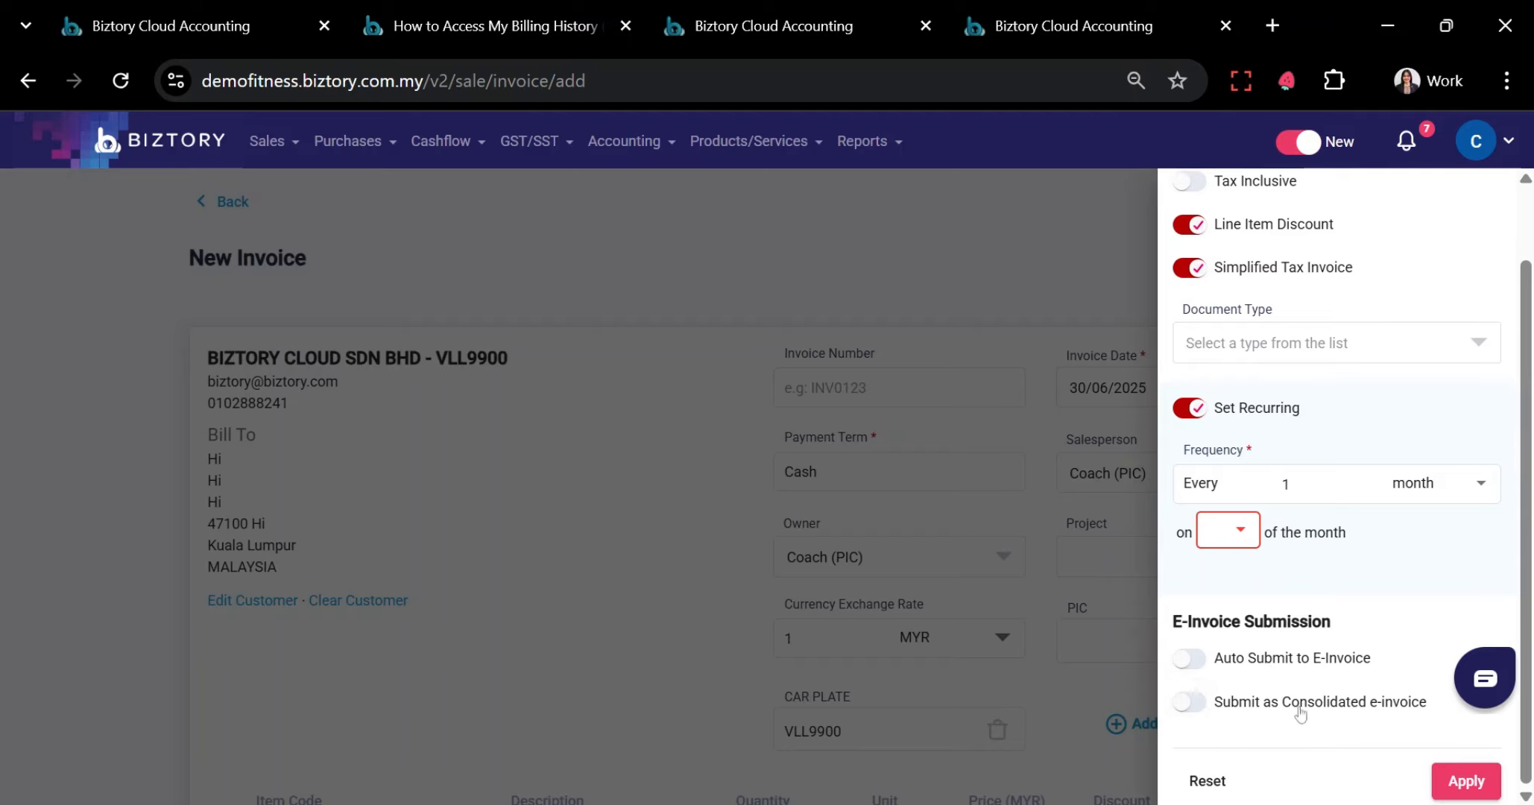
pyautogui.click(1278, 659)
pyautogui.click(1224, 713)
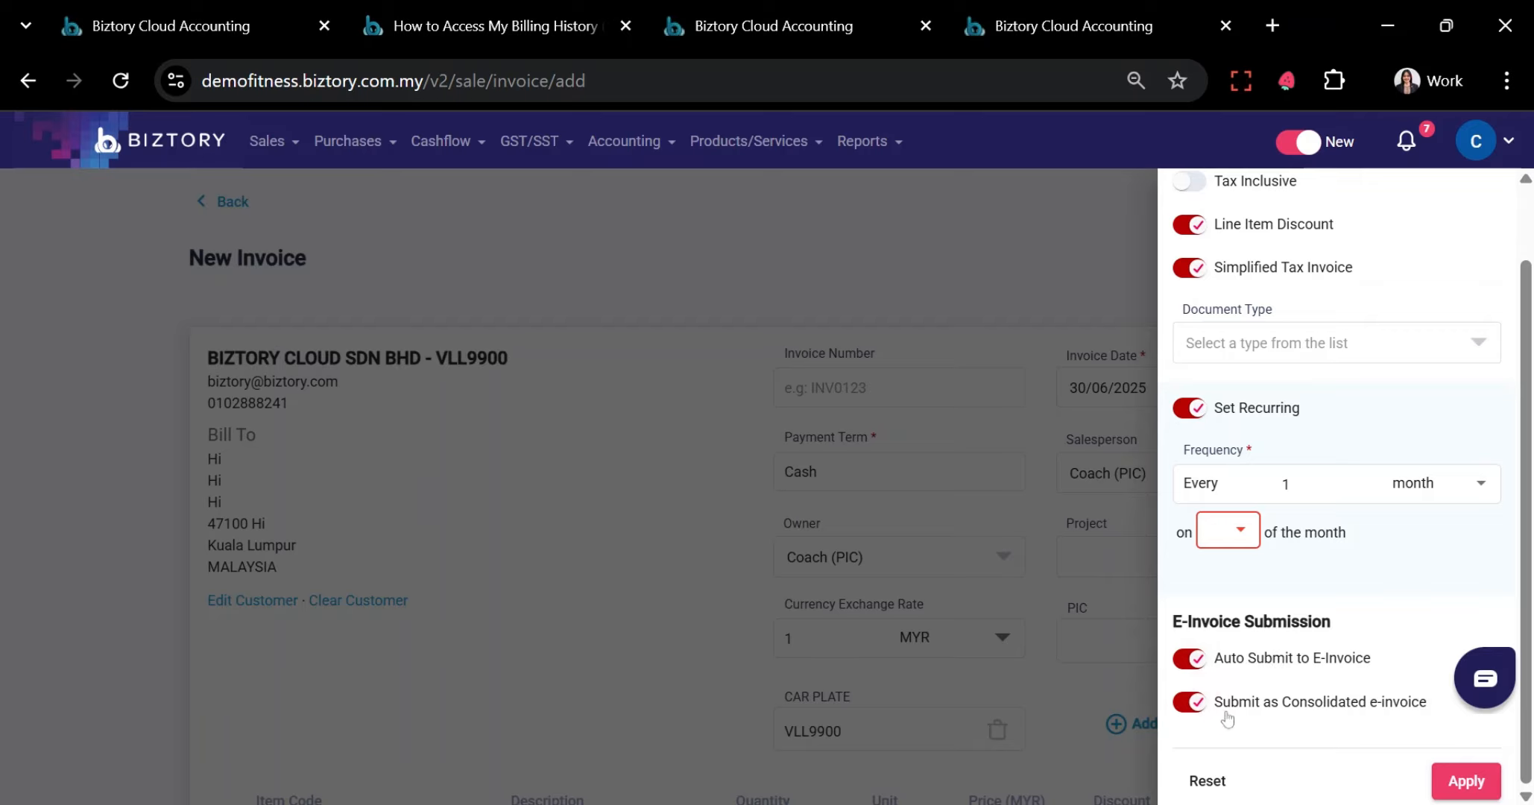
pyautogui.click(1225, 713)
pyautogui.click(1238, 663)
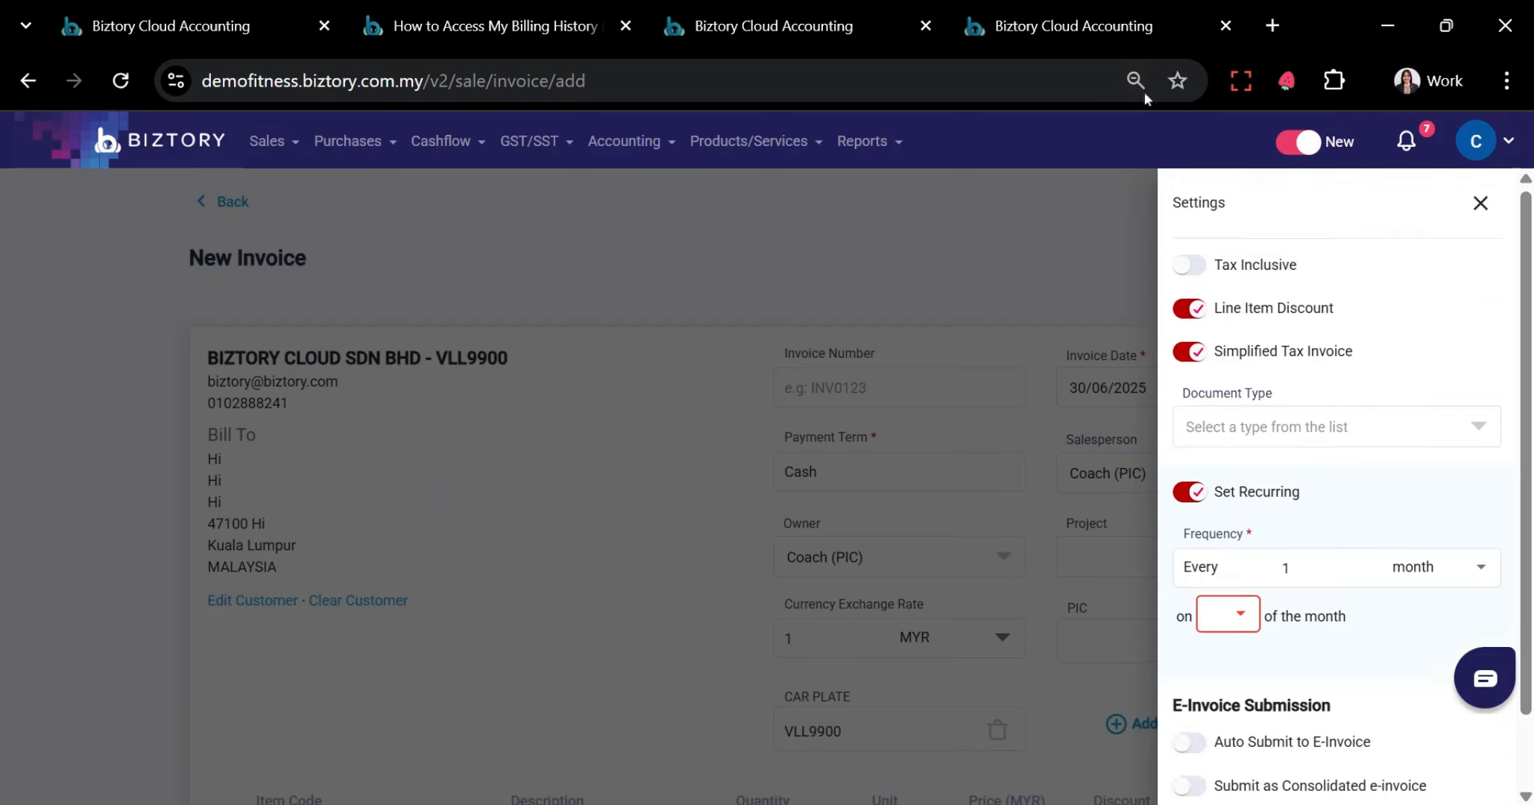
pyautogui.click(1120, 203)
# Start adding an amount paid below the invoice total and browse the payment methods without choosing one
pyautogui.scroll(-8, 1220, 307)
pyautogui.scroll(-10, 1220, 308)
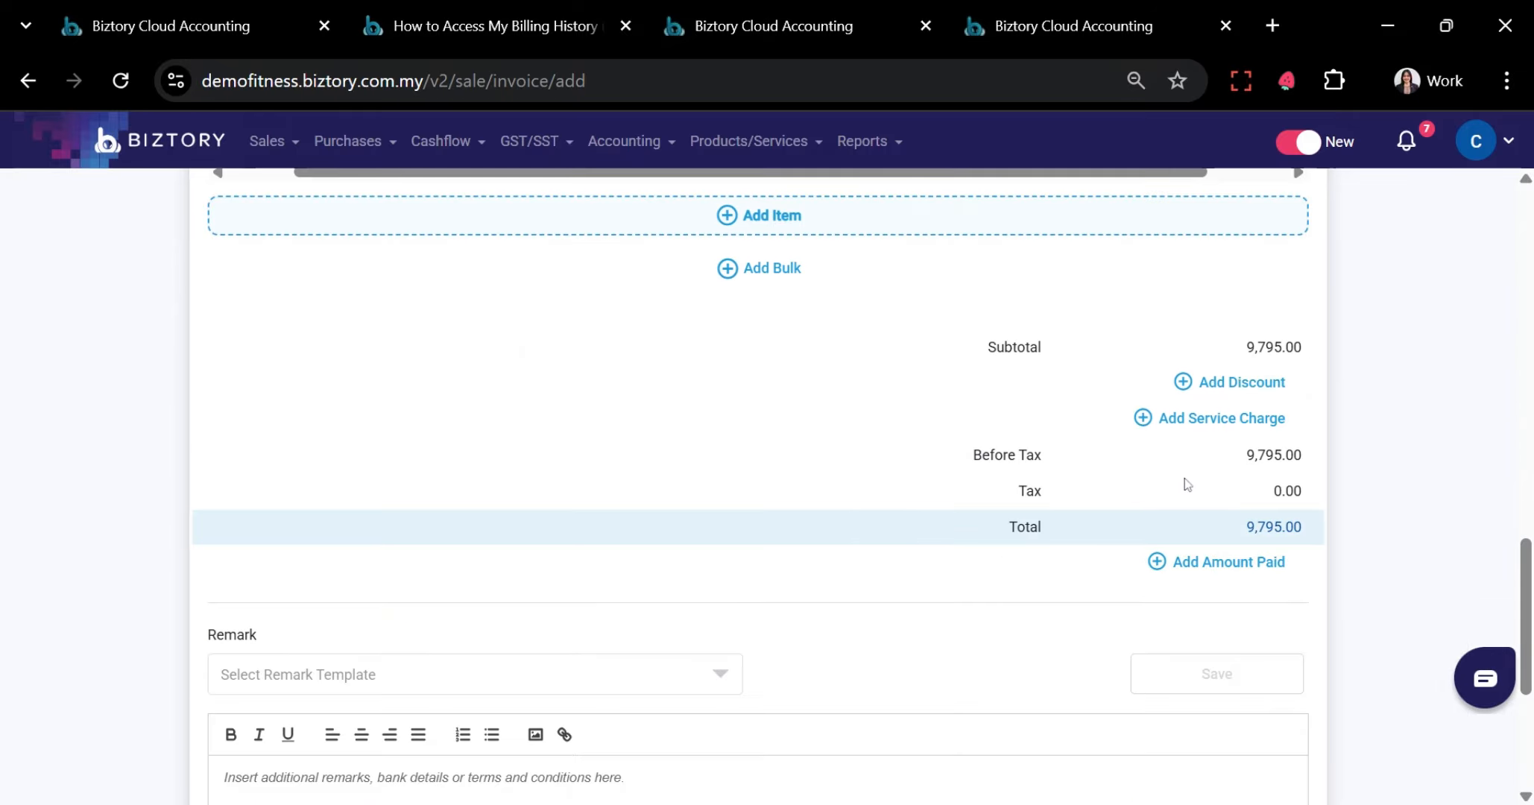
pyautogui.click(1198, 561)
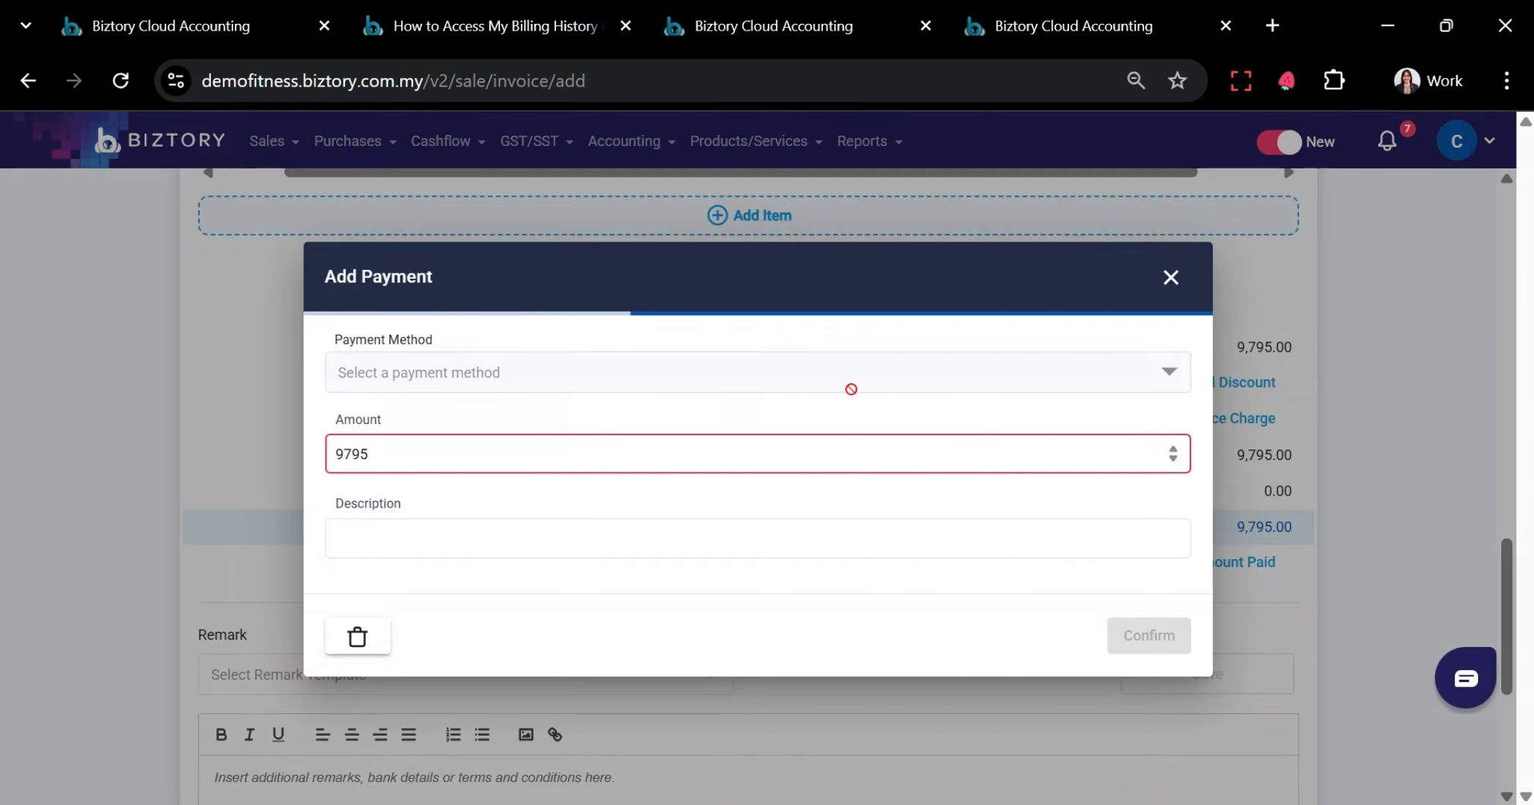
pyautogui.click(370, 366)
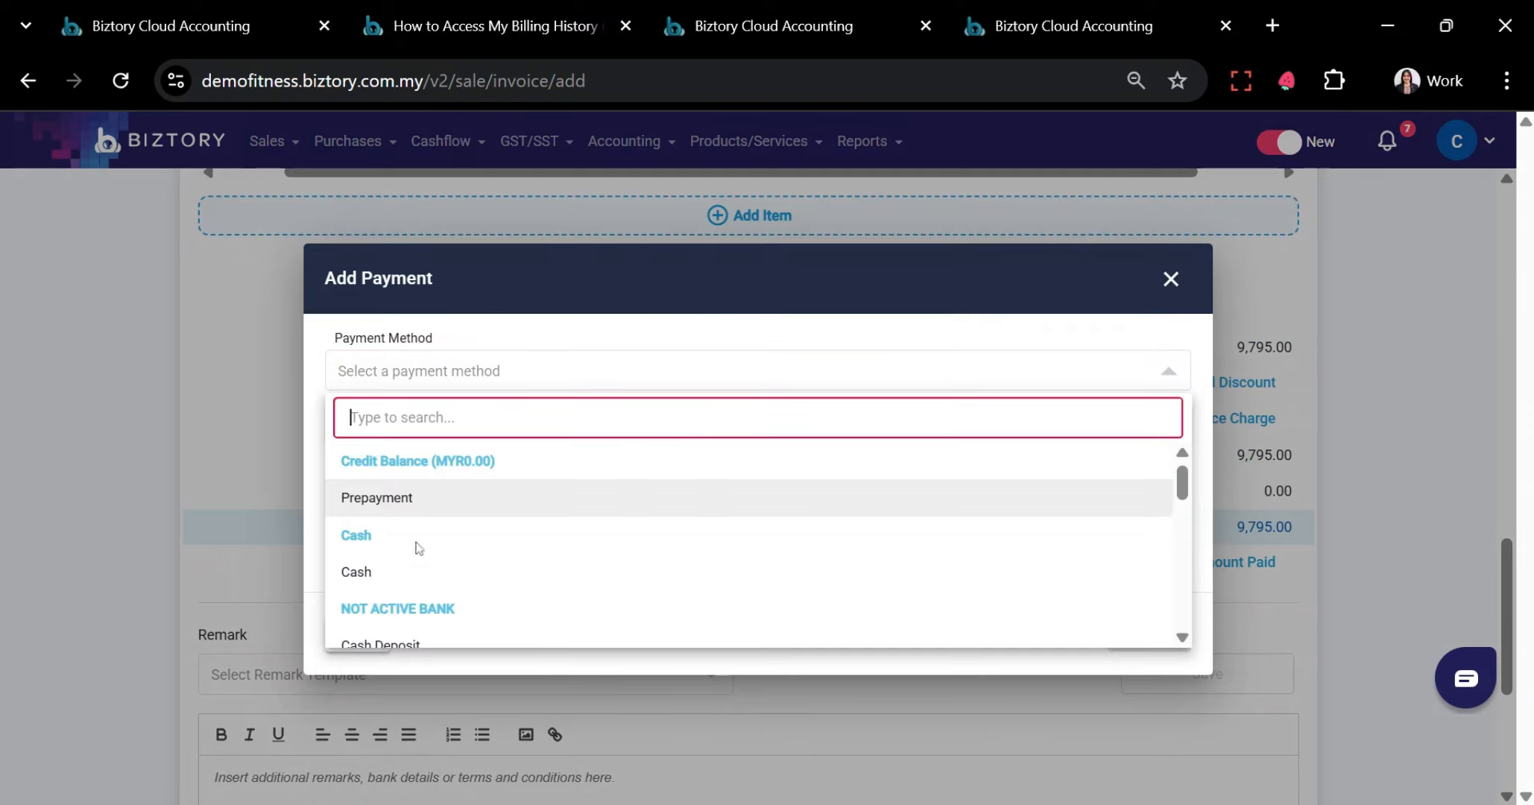
pyautogui.scroll(-5, 414, 544)
pyautogui.scroll(1, 417, 552)
pyautogui.scroll(-1, 404, 599)
pyautogui.scroll(5, 451, 595)
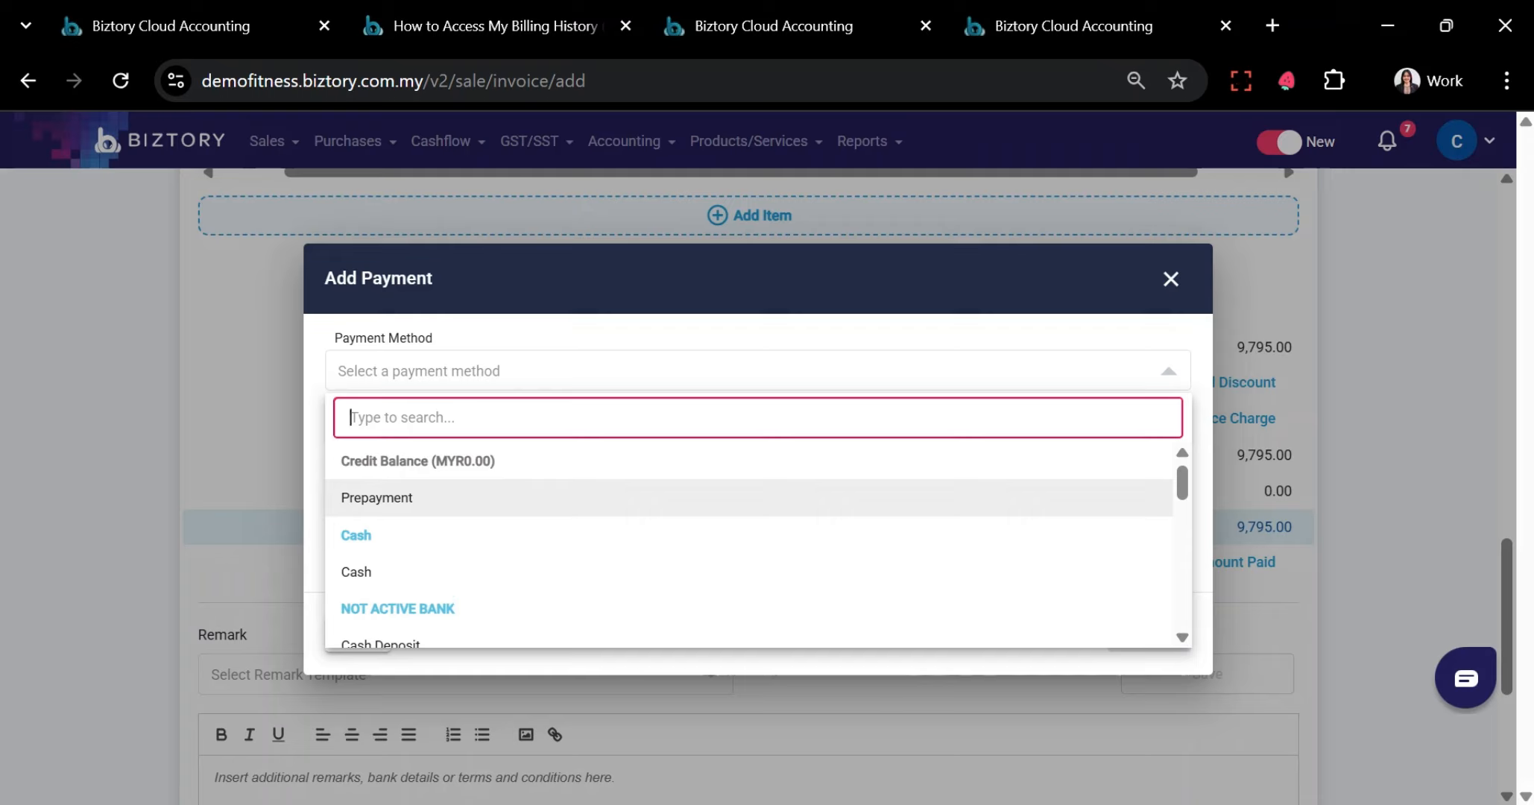
pyautogui.click(801, 372)
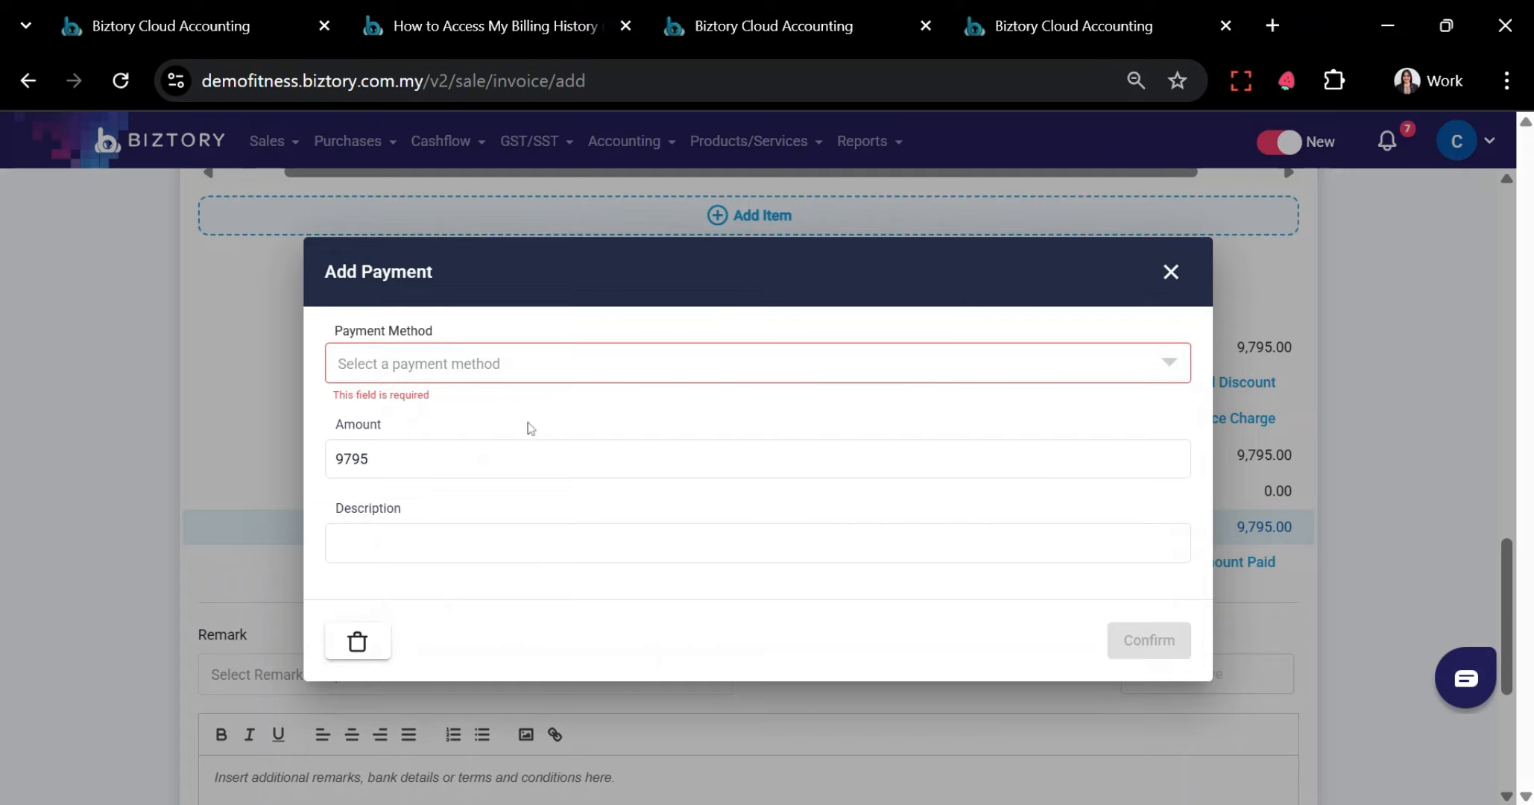
# Set the payment amount to 5000 with Cash as the payment method and confirm the payment
pyautogui.click(447, 462)
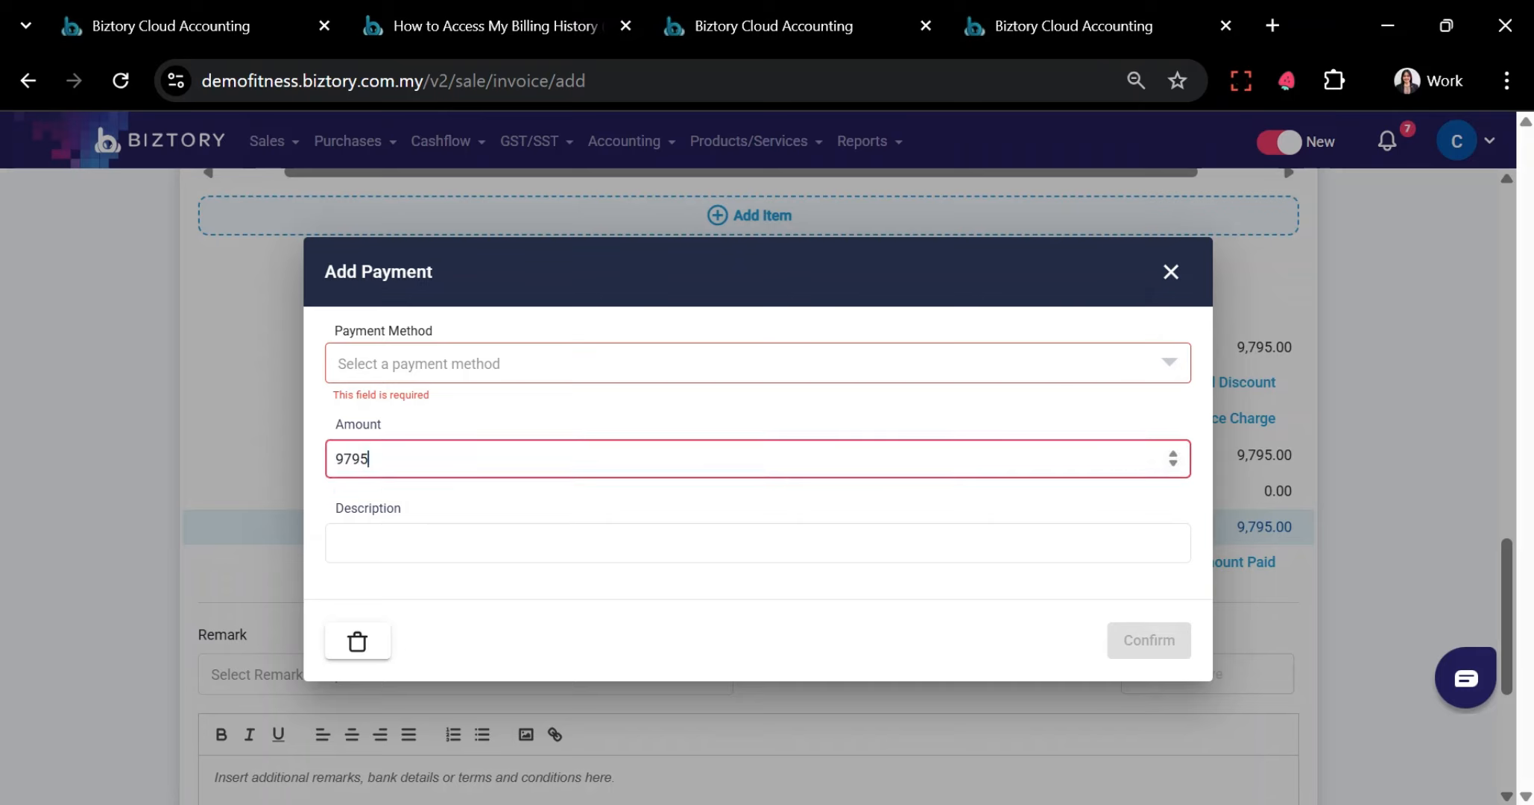
pyautogui.press('BackSpace')
pyautogui.press('BackSpace')
pyautogui.write('500')
pyautogui.click(541, 367)
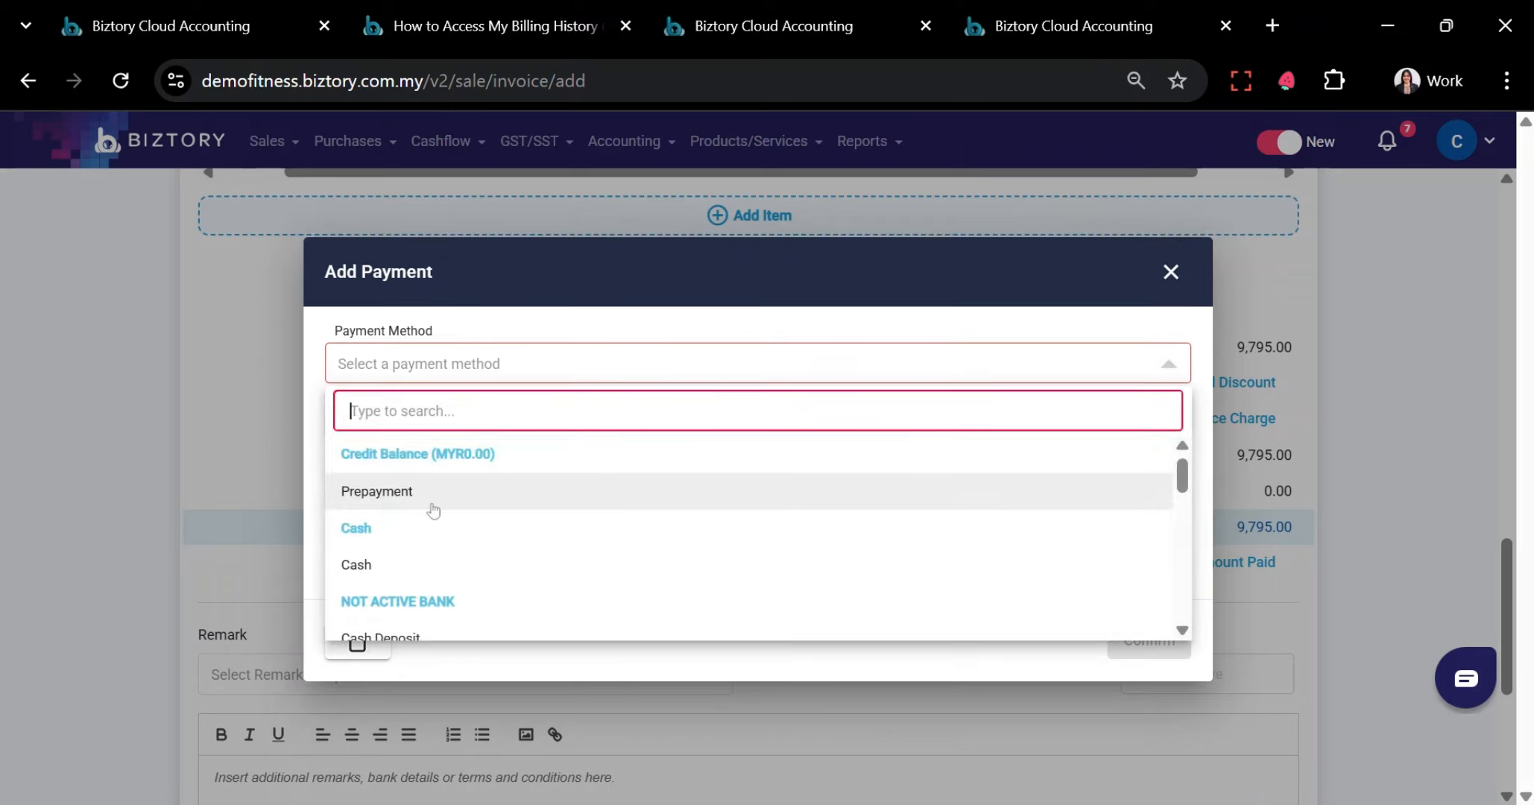
pyautogui.click(429, 561)
pyautogui.click(1153, 640)
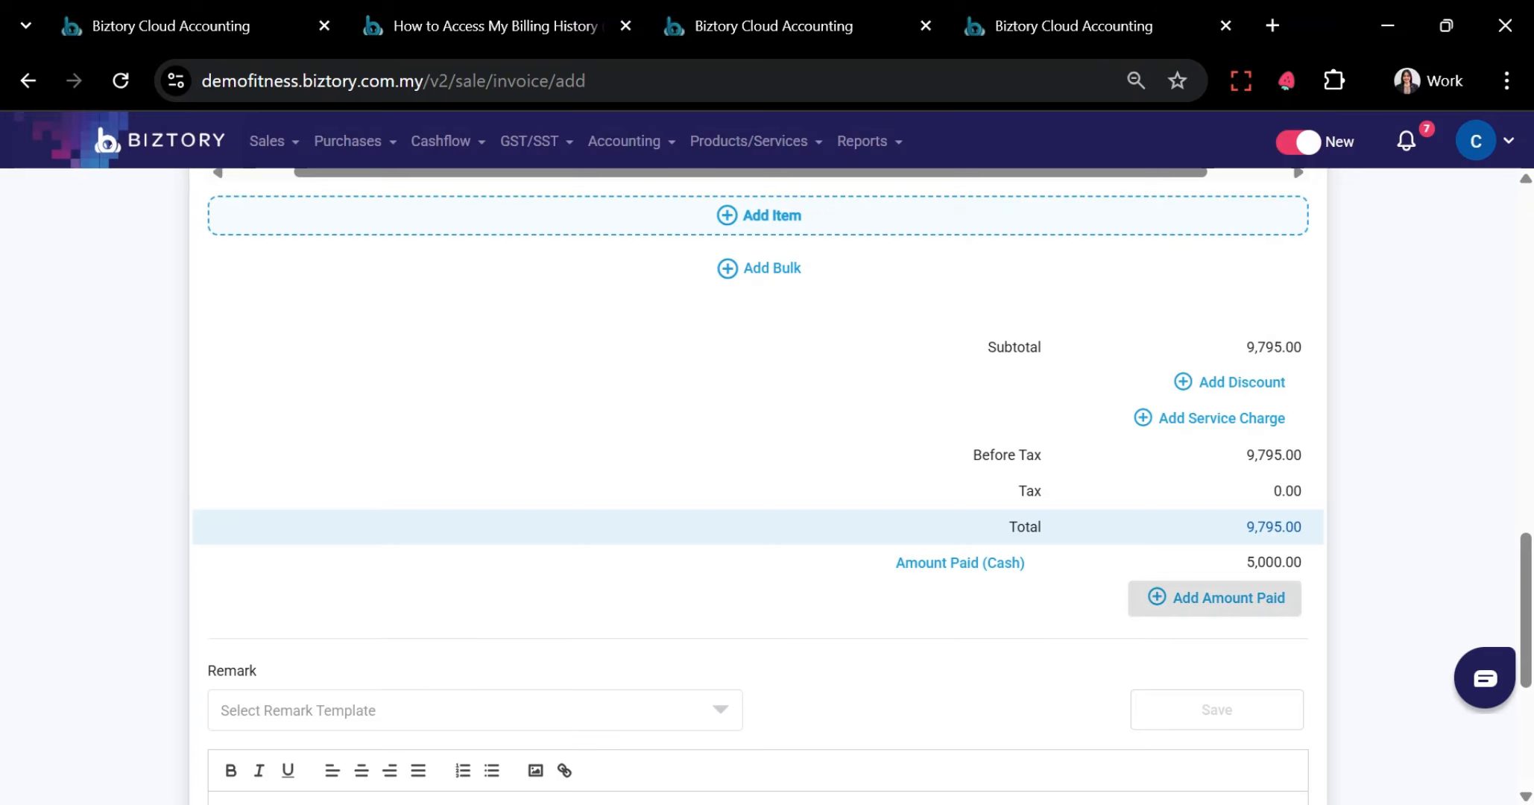
# Try to save the invoice, and turn off Set Recurring in its settings and apply the change
pyautogui.scroll(10, 1174, 571)
pyautogui.click(1233, 266)
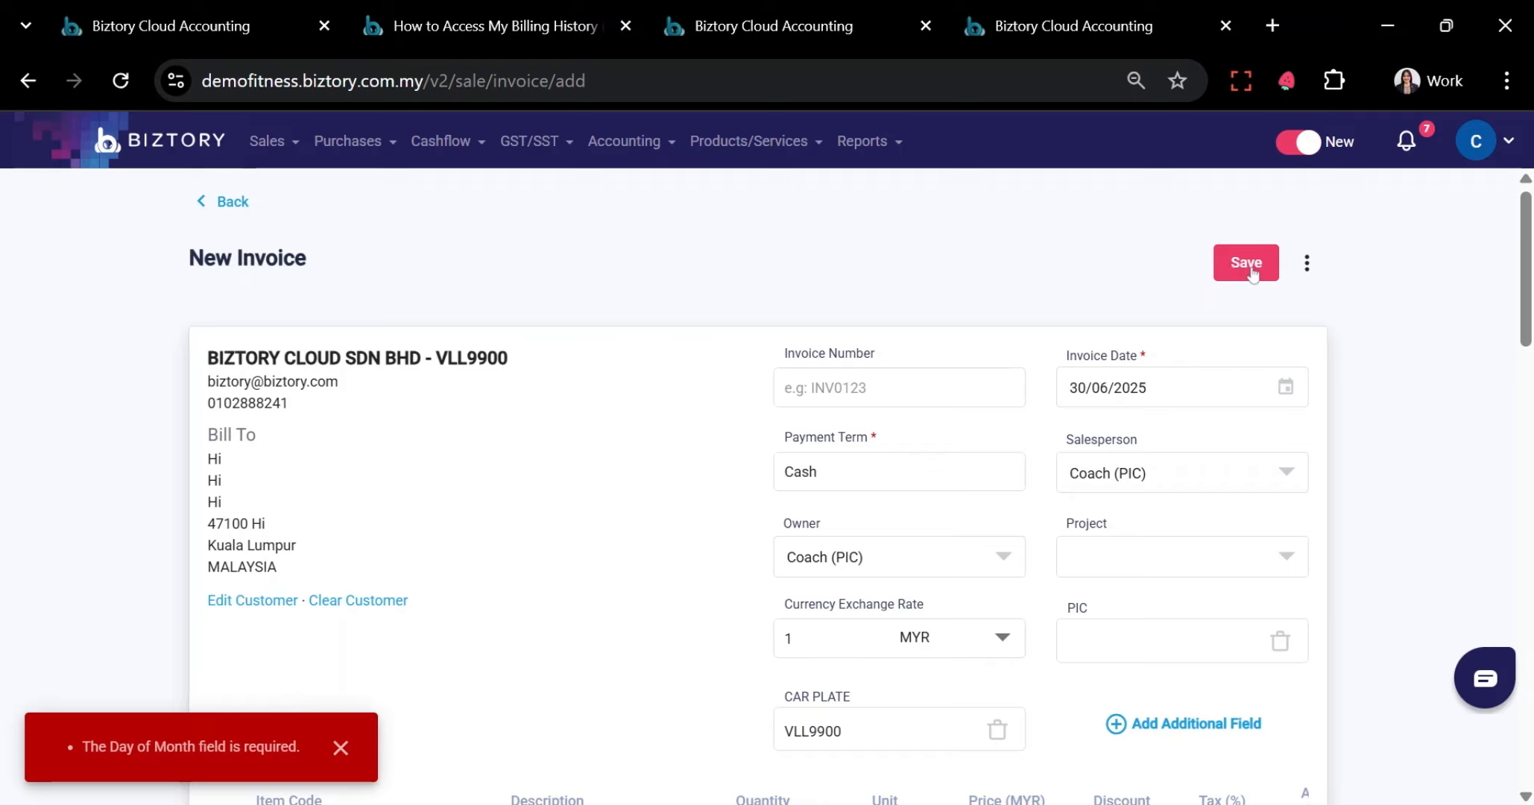
pyautogui.click(1307, 262)
pyautogui.click(1327, 305)
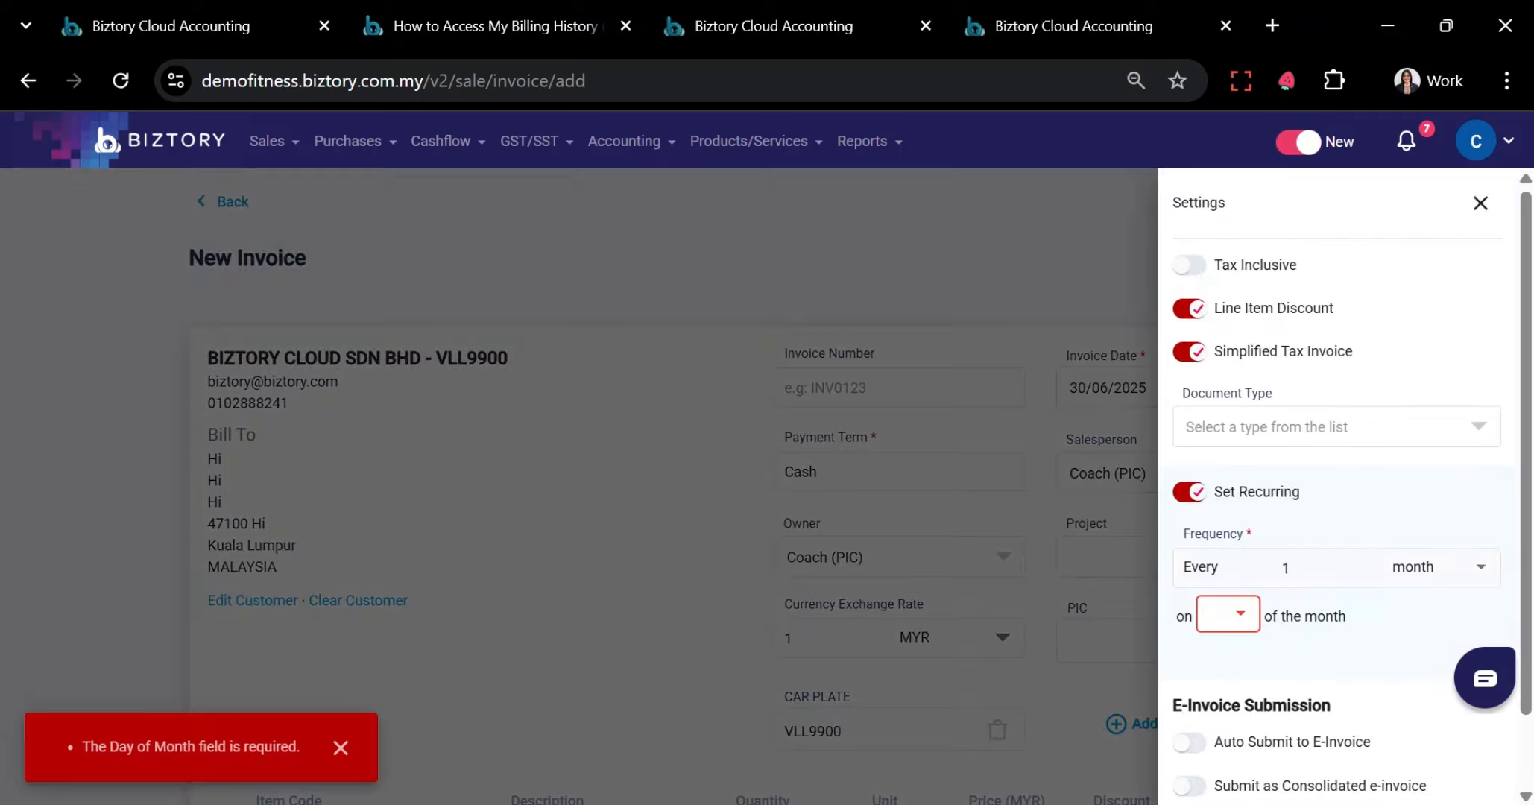
pyautogui.click(1189, 491)
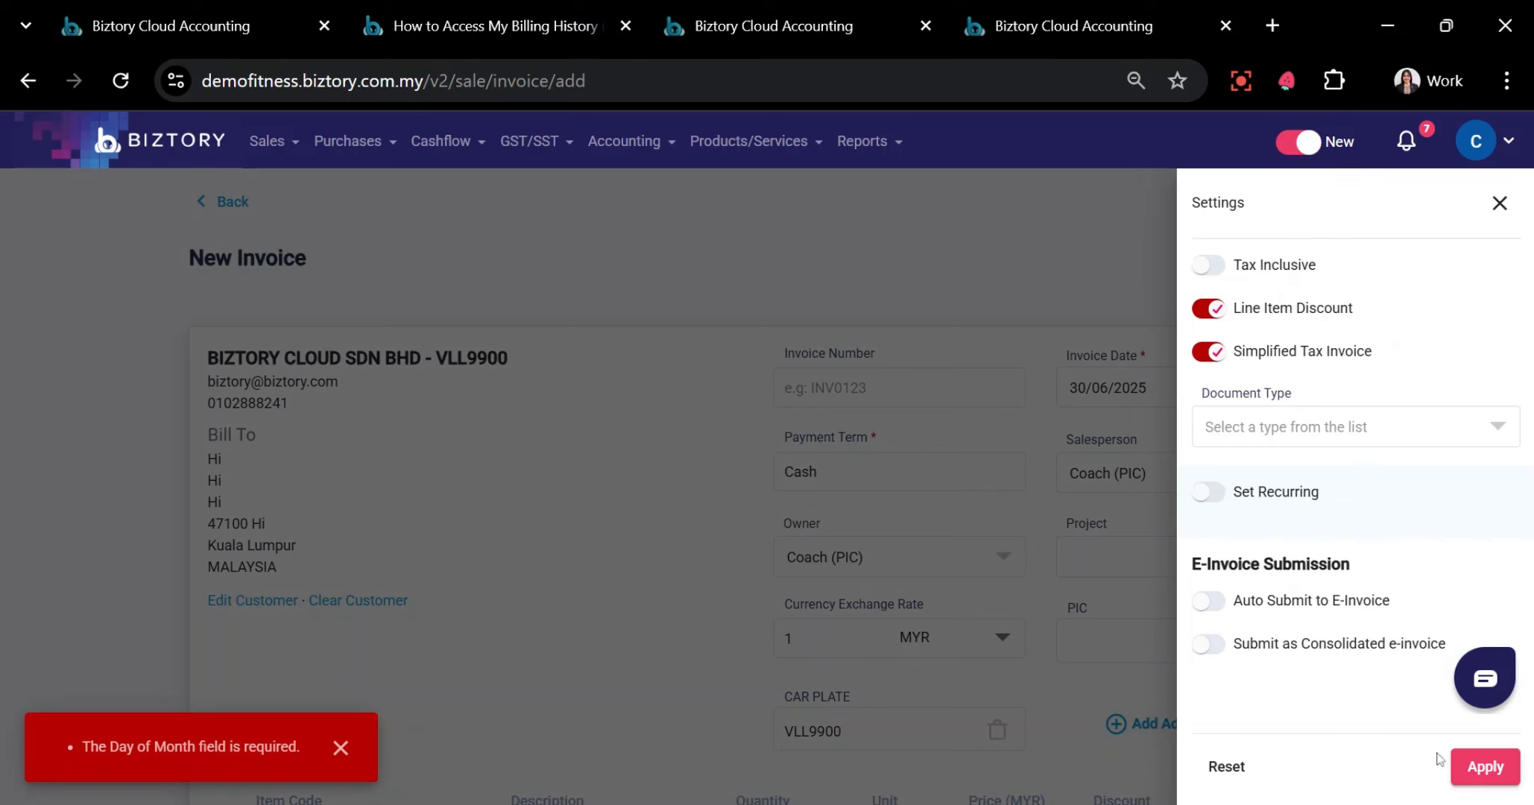
pyautogui.click(1480, 765)
# Switch the invoice back to Standard Invoice in its settings, apply the change and save the invoice
pyautogui.click(1306, 263)
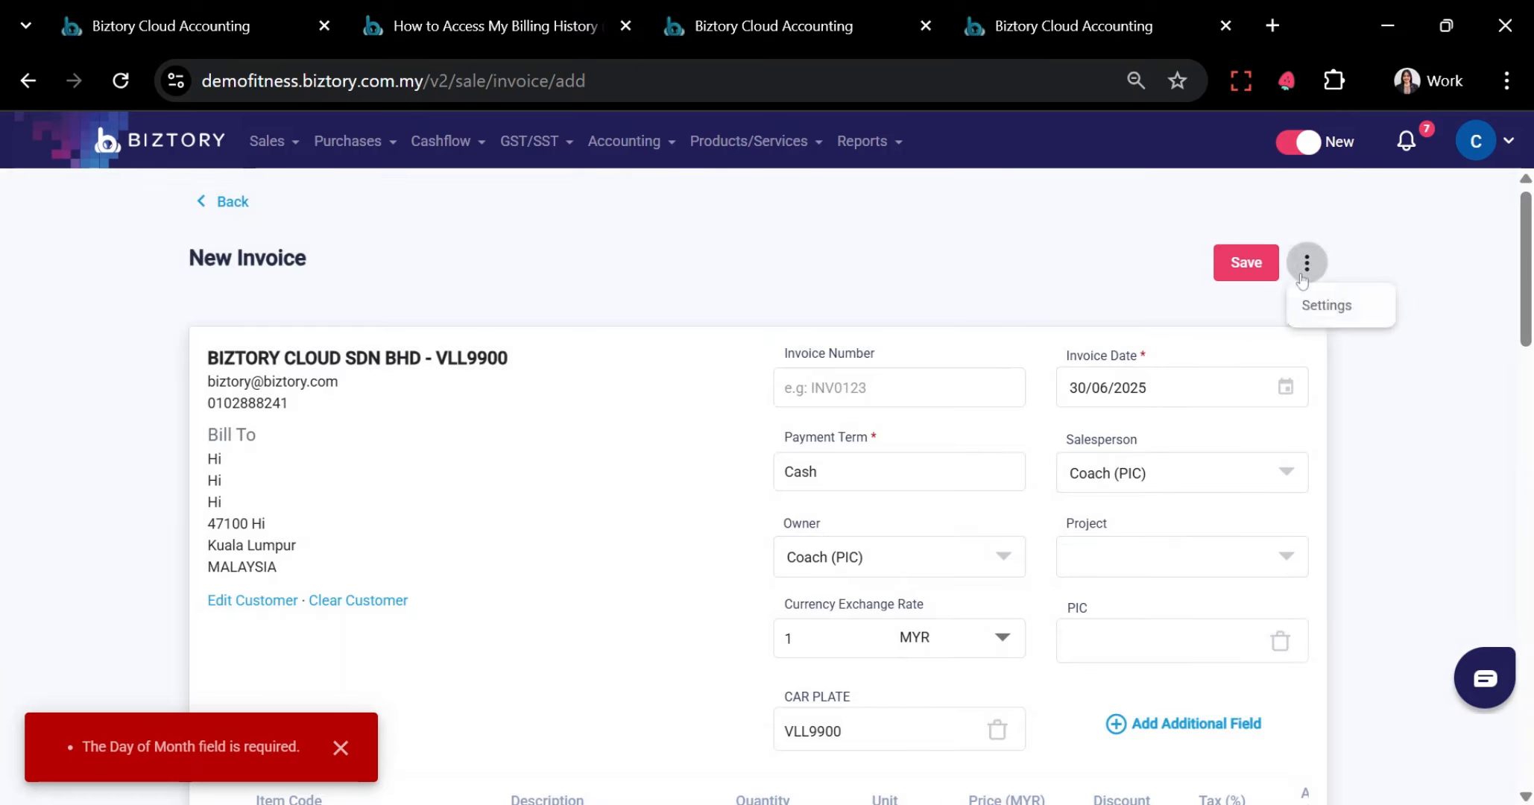
pyautogui.click(1325, 305)
pyautogui.click(1302, 353)
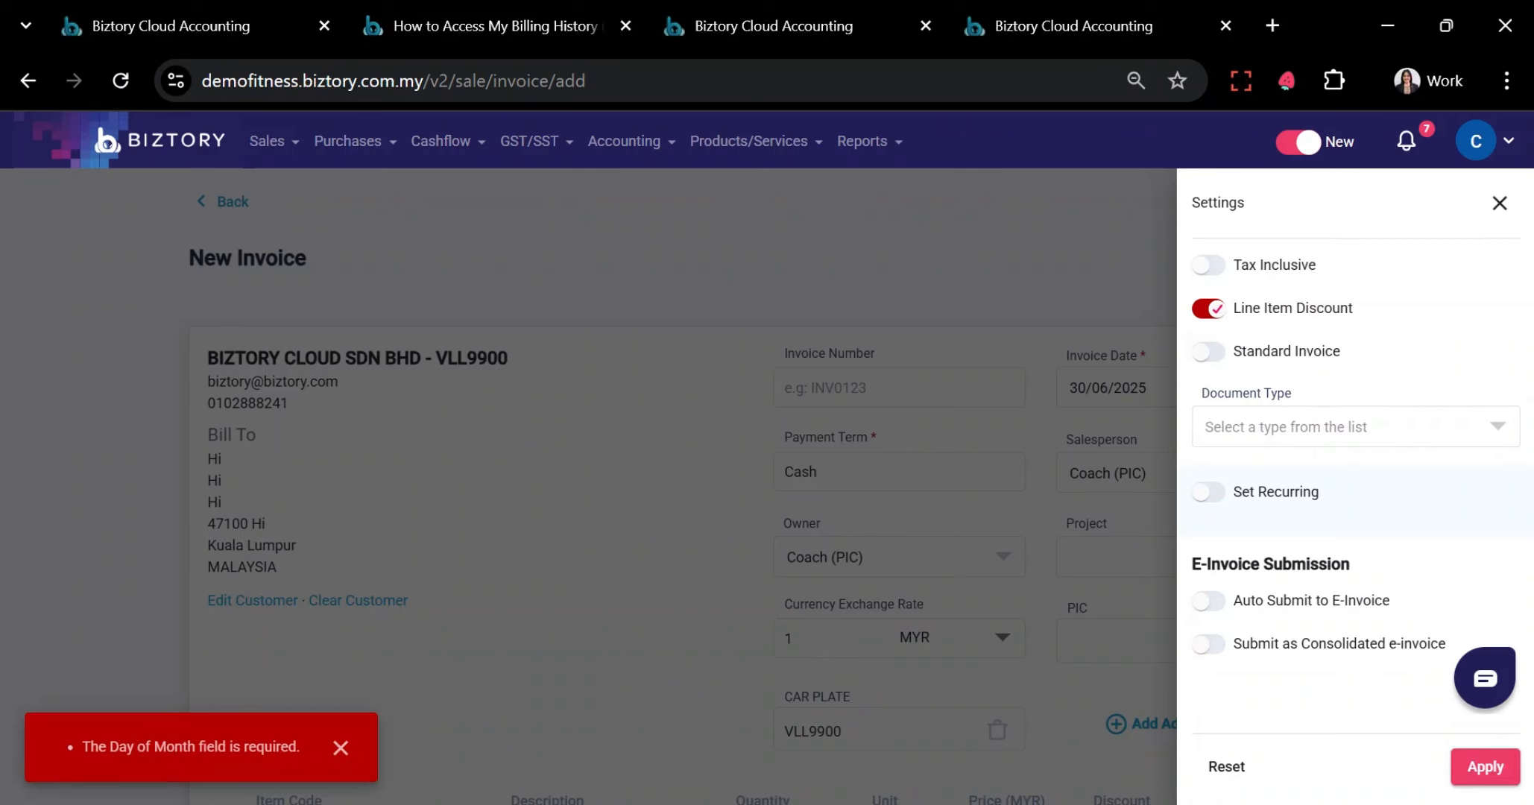
pyautogui.click(1483, 766)
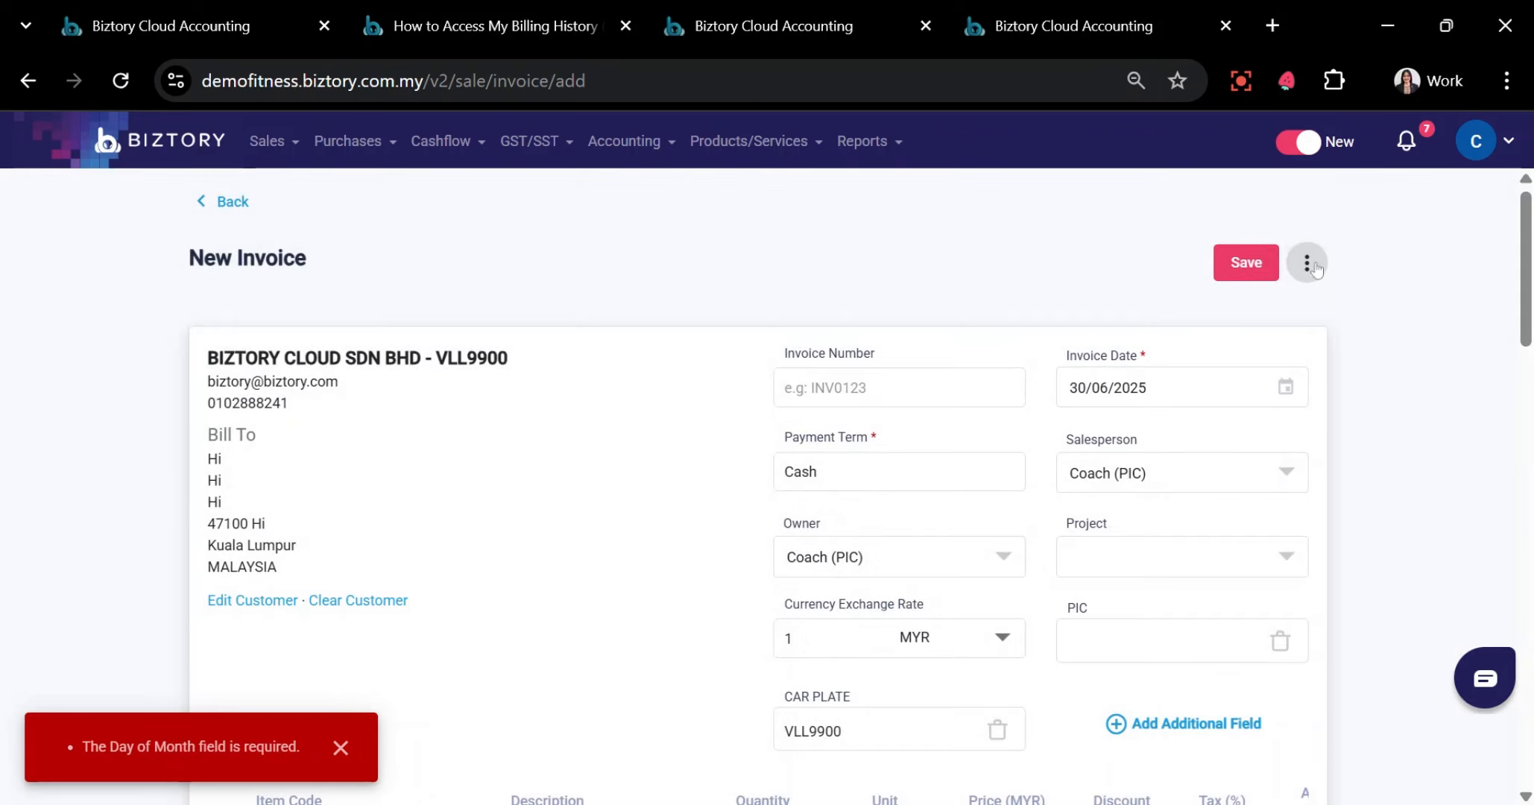
pyautogui.click(1252, 266)
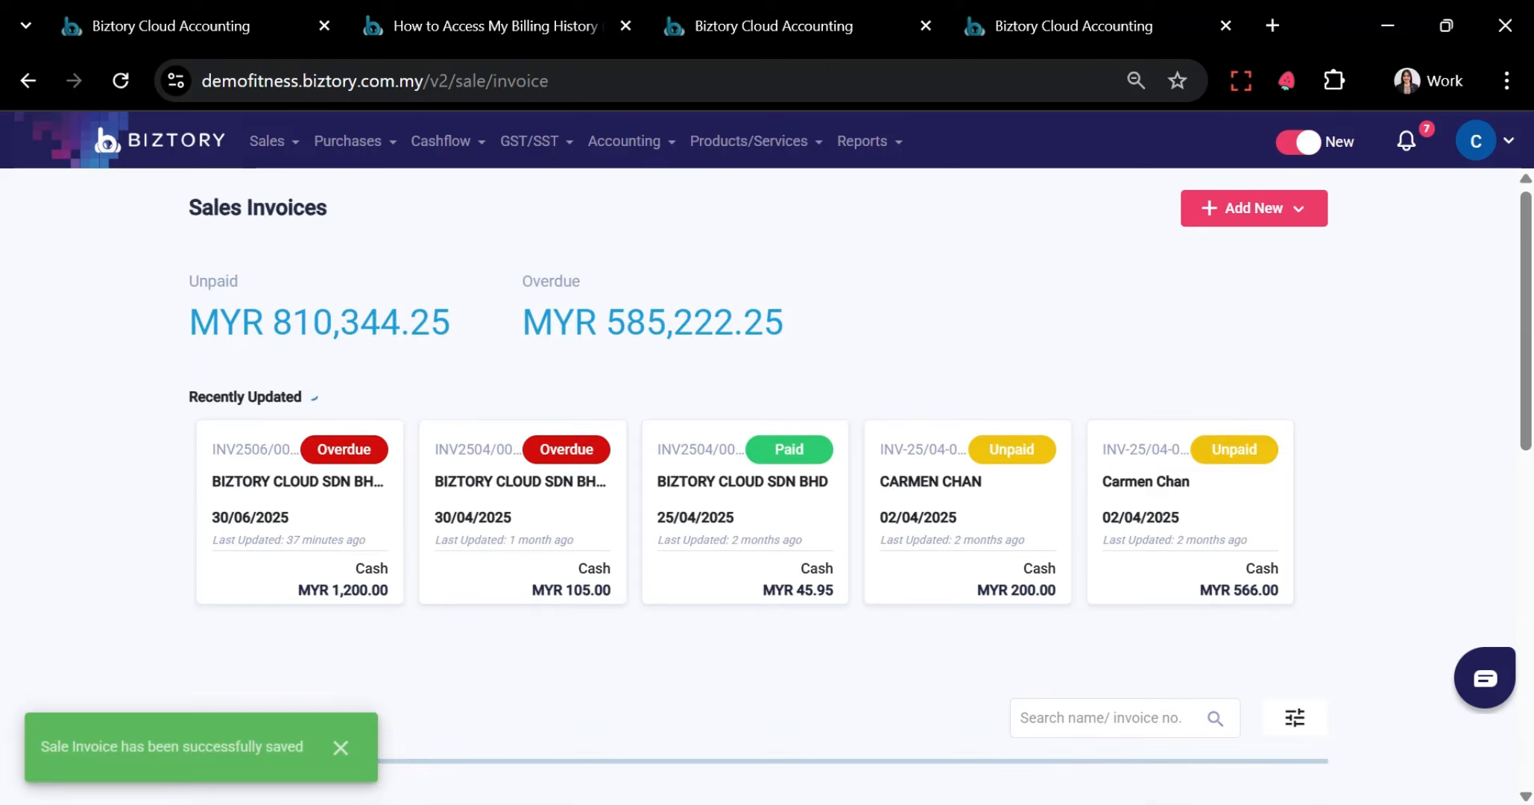
# Find the newly saved invoice in the Sales Invoices table and open its print view
pyautogui.scroll(-7, 562, 466)
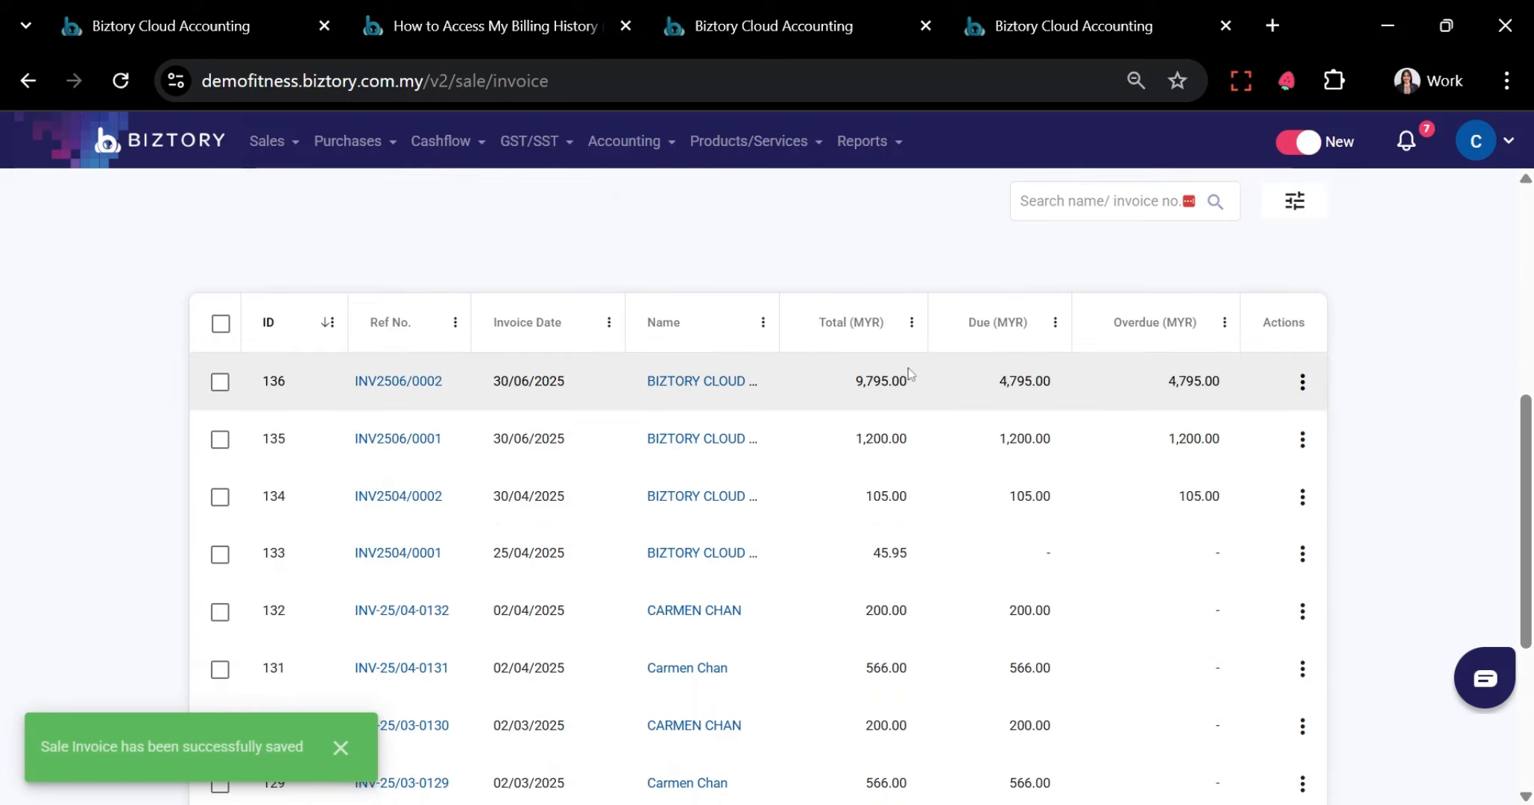
pyautogui.hscroll(1, 1040, 425)
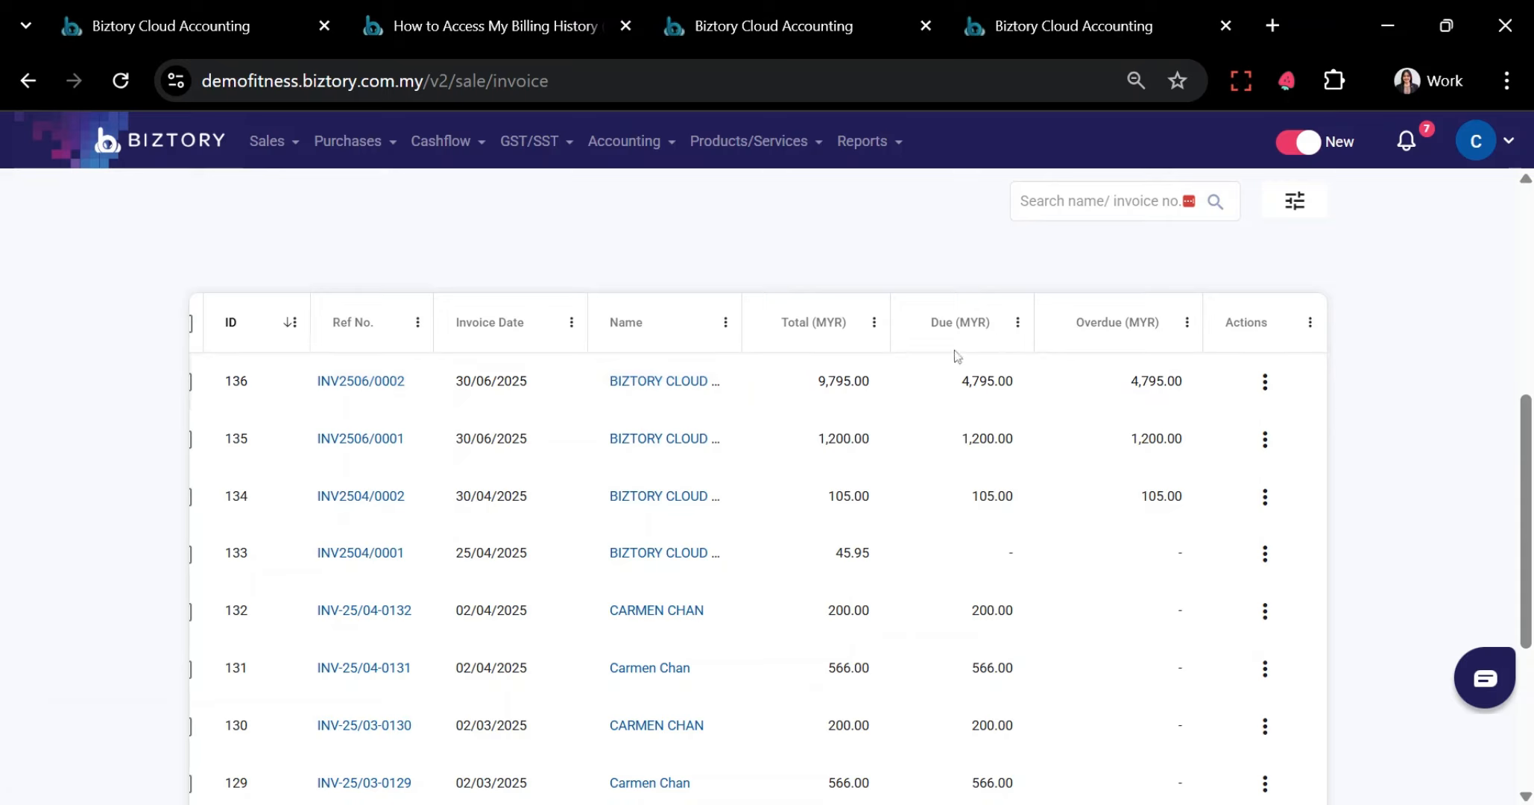
pyautogui.click(1265, 382)
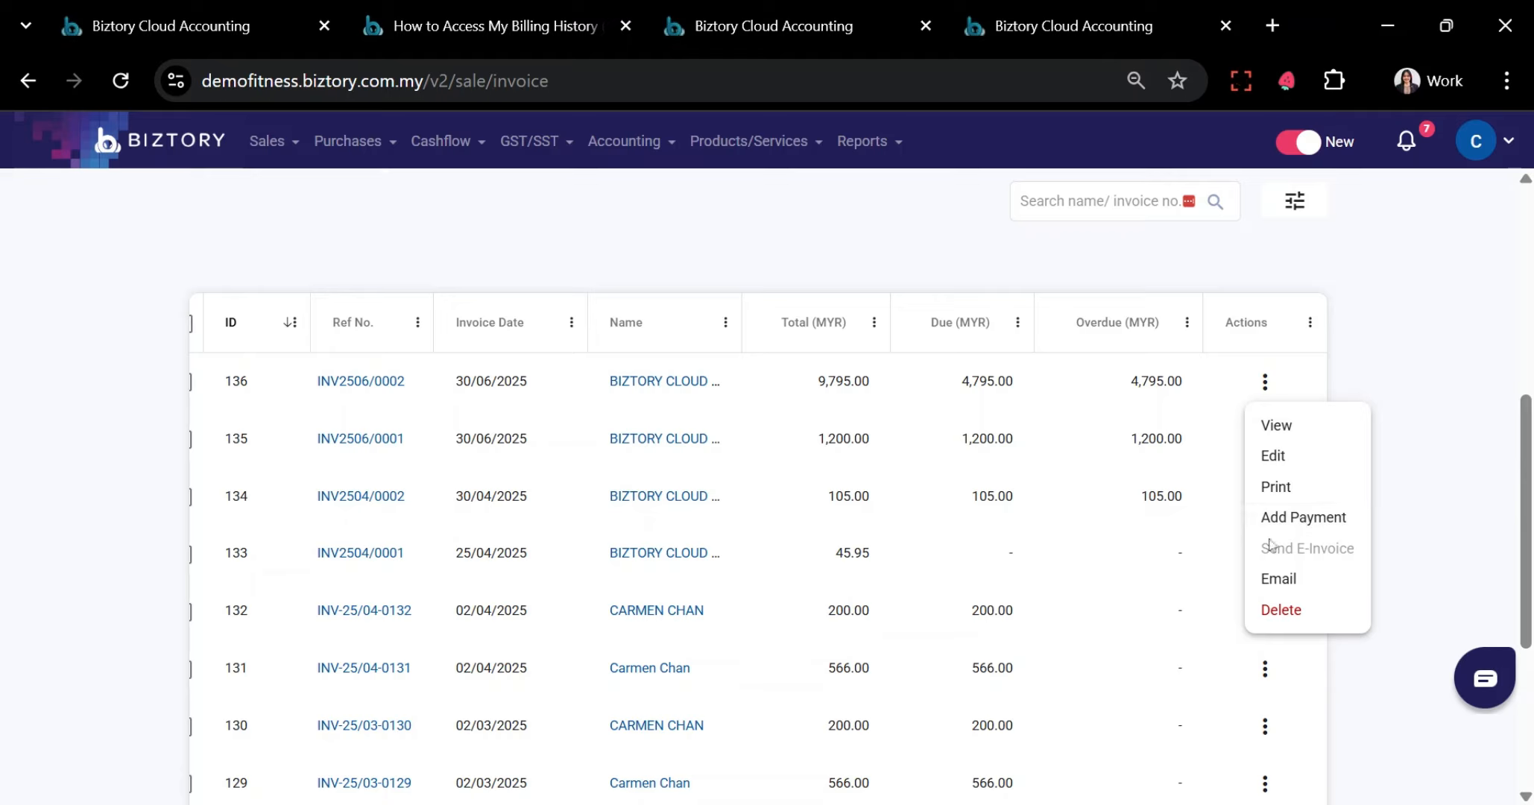
pyautogui.click(1284, 488)
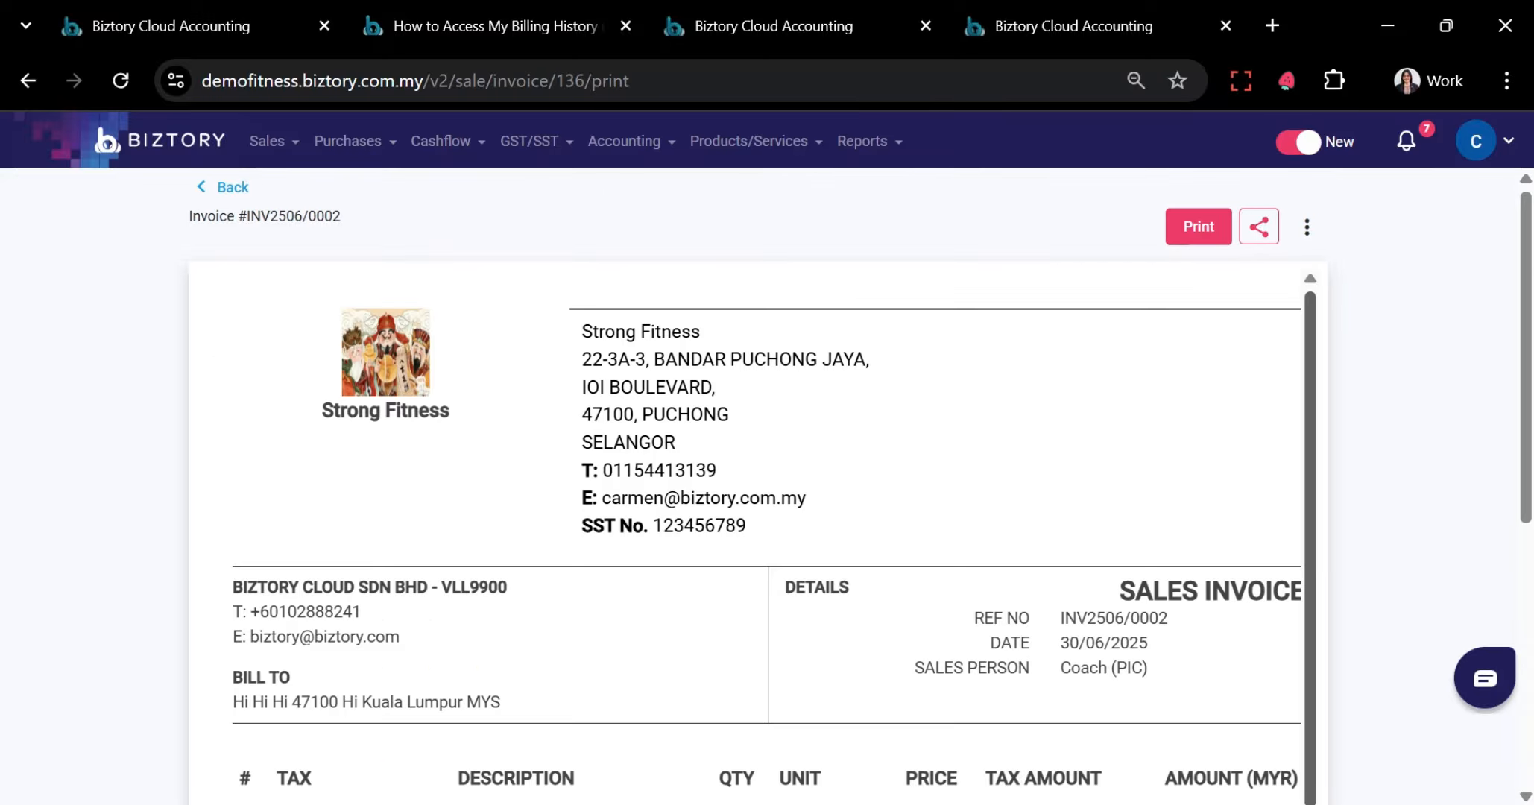
# Review the invoice print preview from the line items to the payment term, tax summary and footer note
pyautogui.scroll(-10, 581, 477)
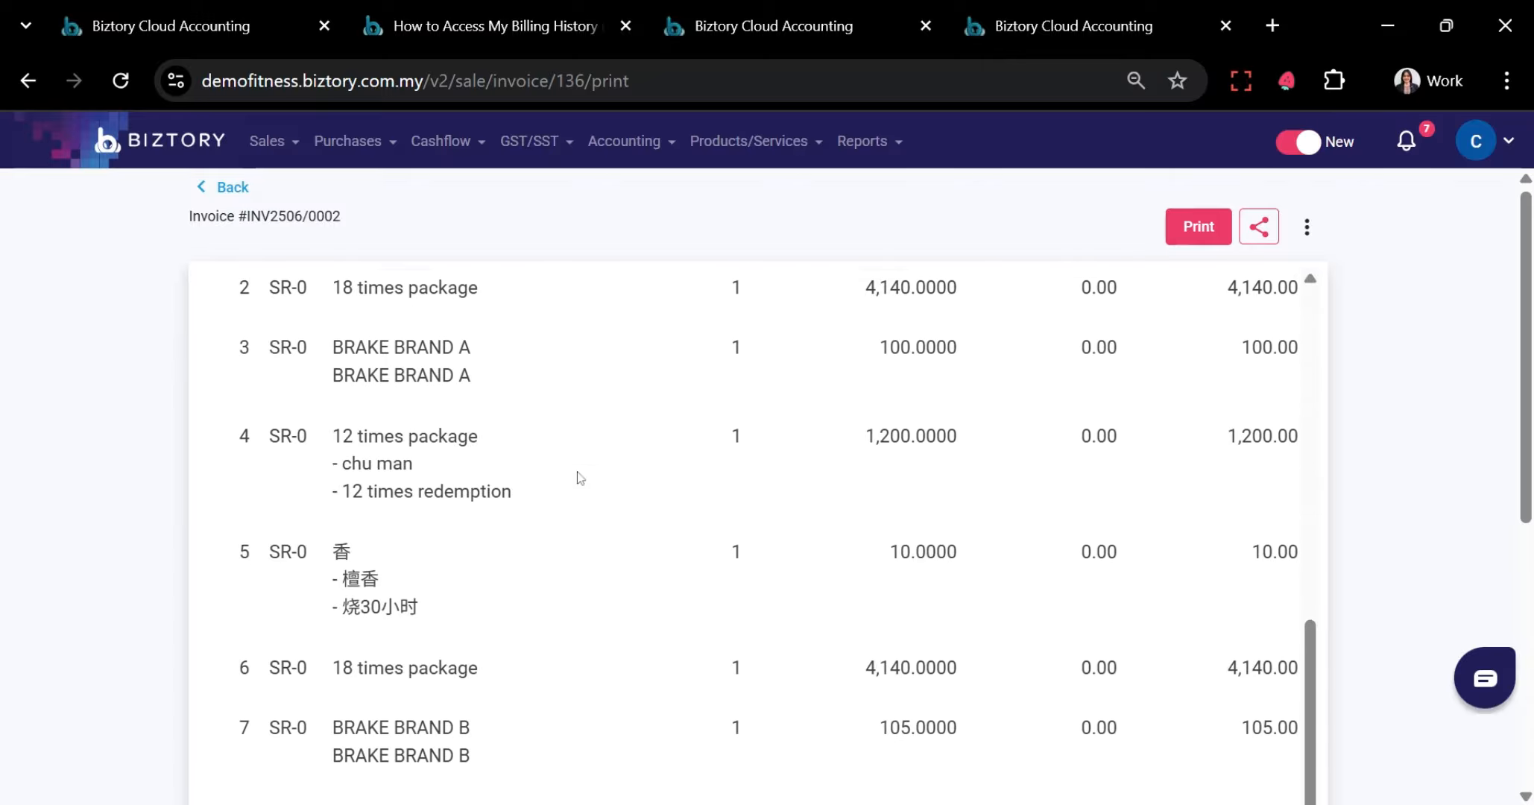
pyautogui.scroll(-5, 1272, 469)
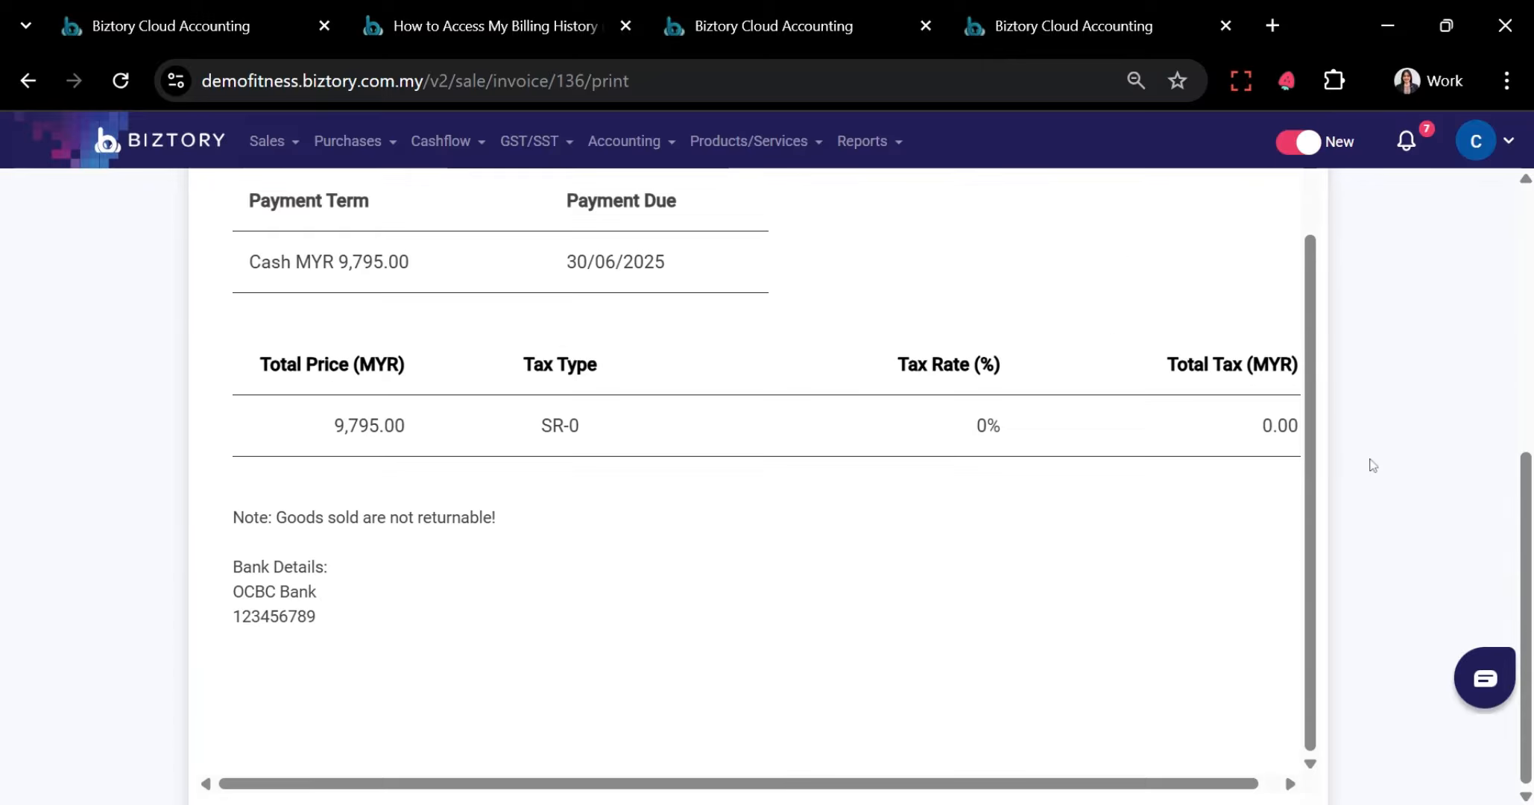
pyautogui.scroll(1, 839, 558)
pyautogui.scroll(-1, 1188, 518)
pyautogui.scroll(5, 1188, 517)
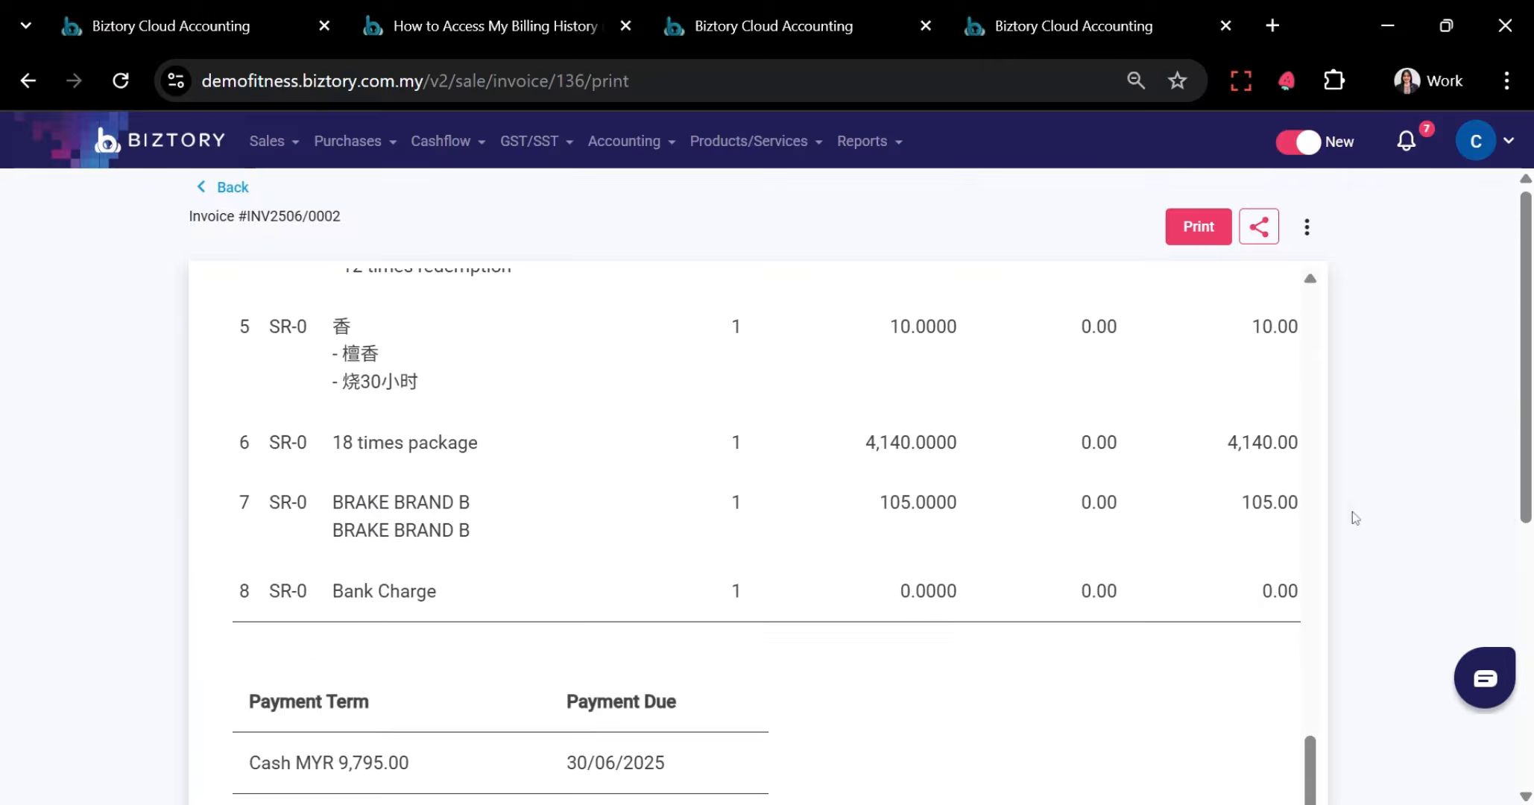
# Open the print customization for the invoice and examine its Appearance and Display options
pyautogui.click(1309, 236)
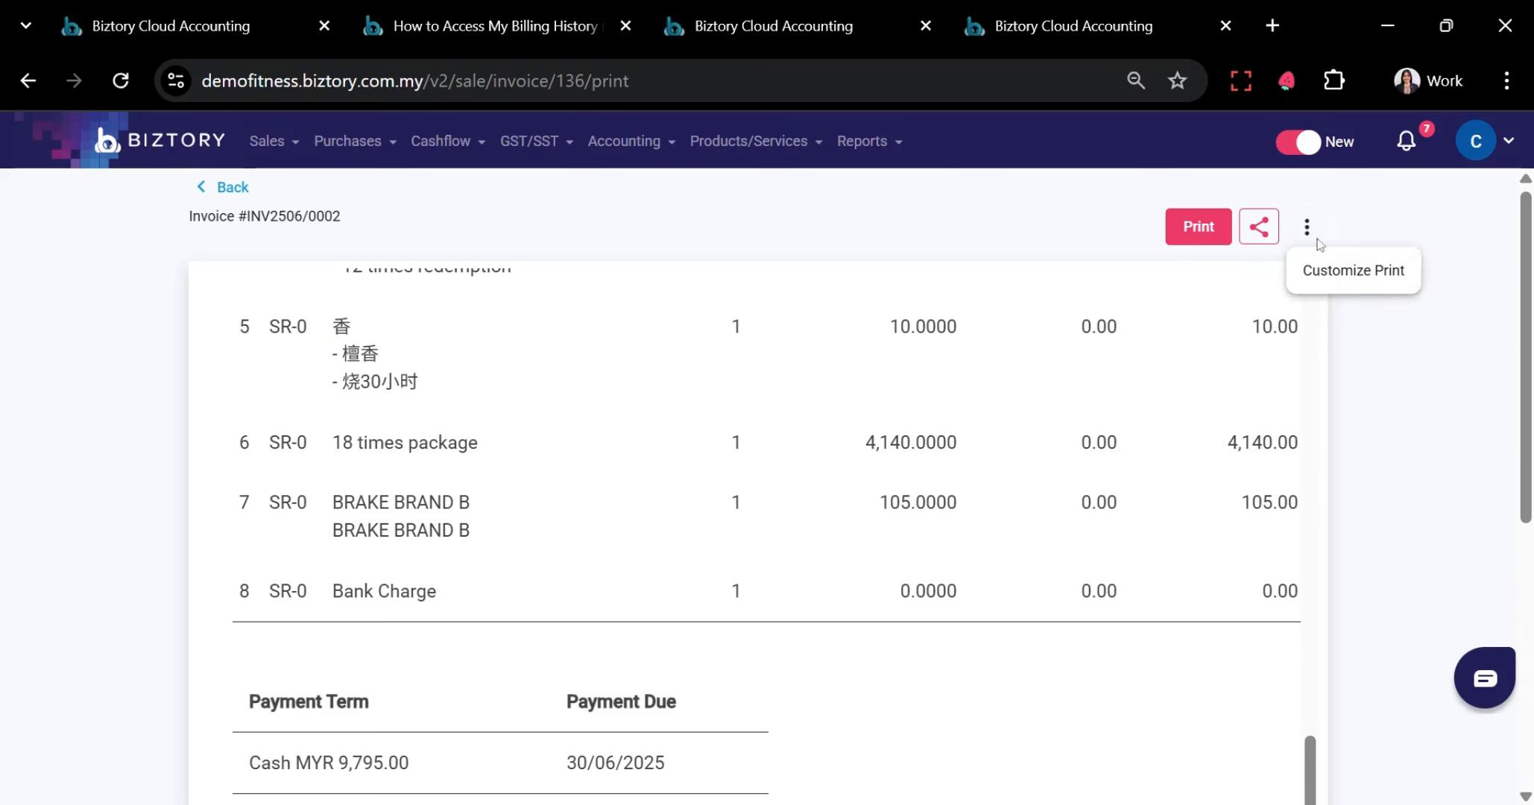
pyautogui.click(1337, 265)
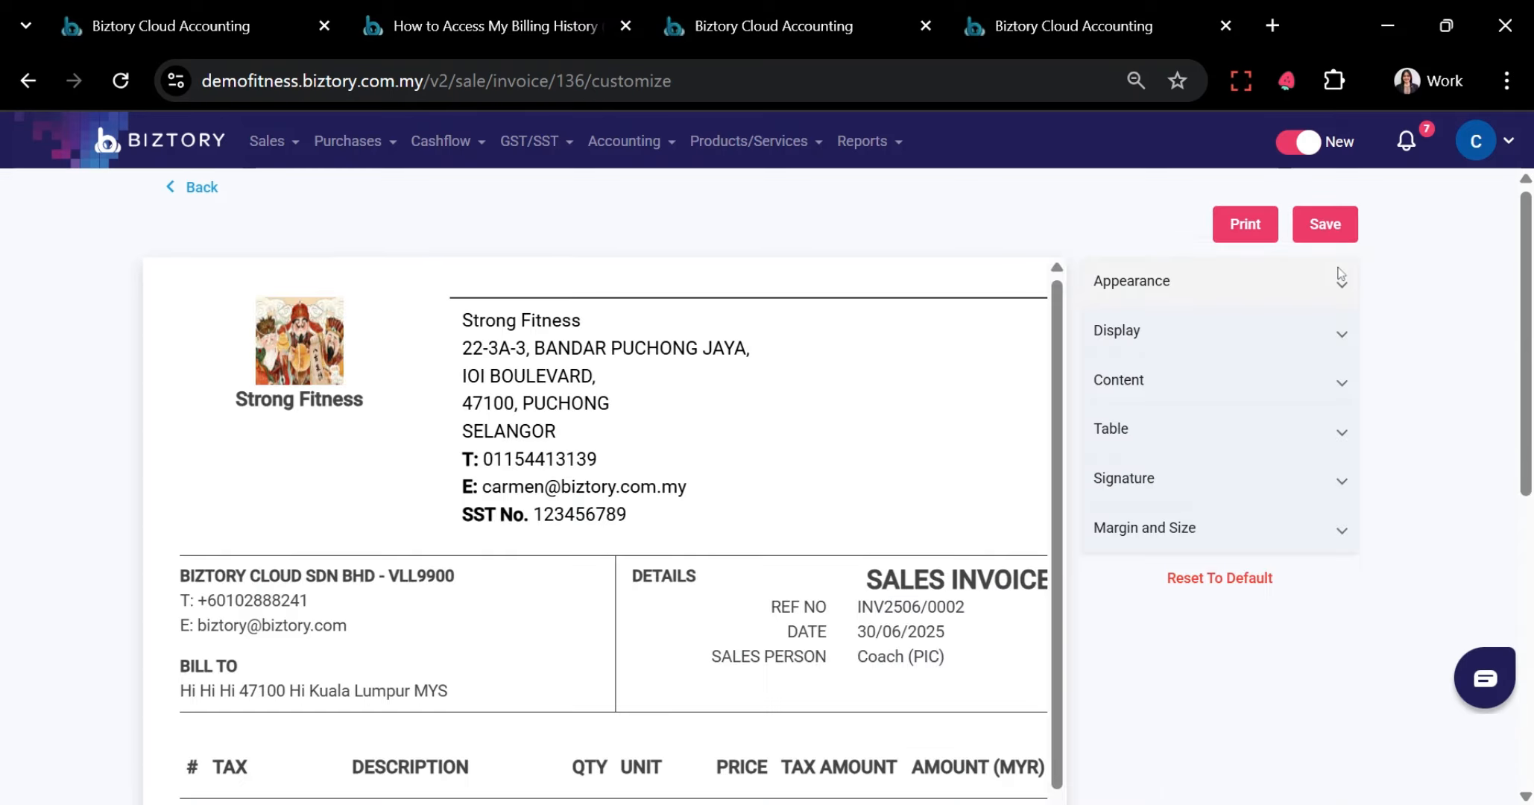
pyautogui.click(1158, 288)
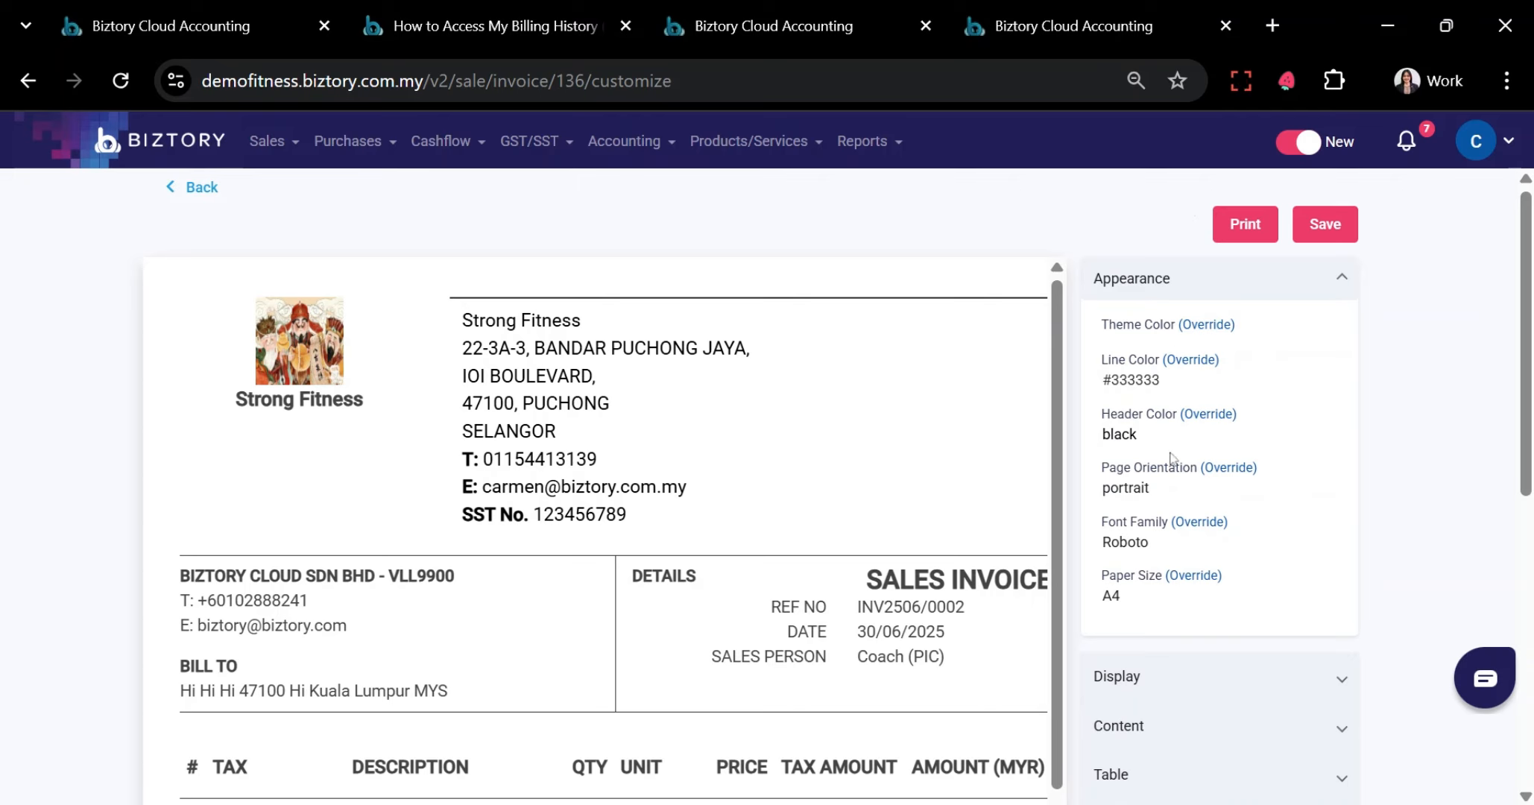
pyautogui.click(1207, 667)
pyautogui.scroll(-5, 1187, 460)
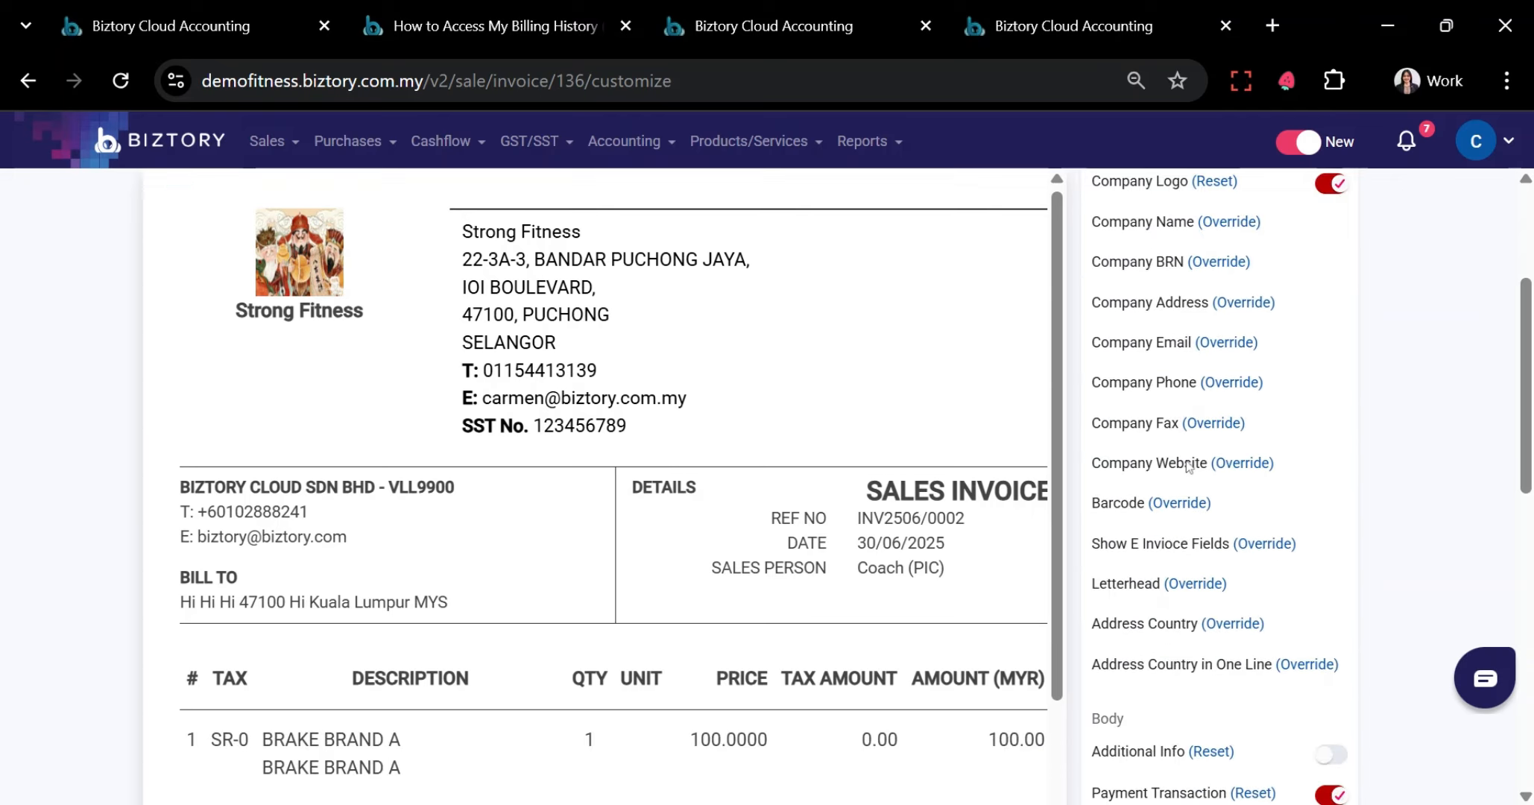
pyautogui.scroll(-6, 1187, 460)
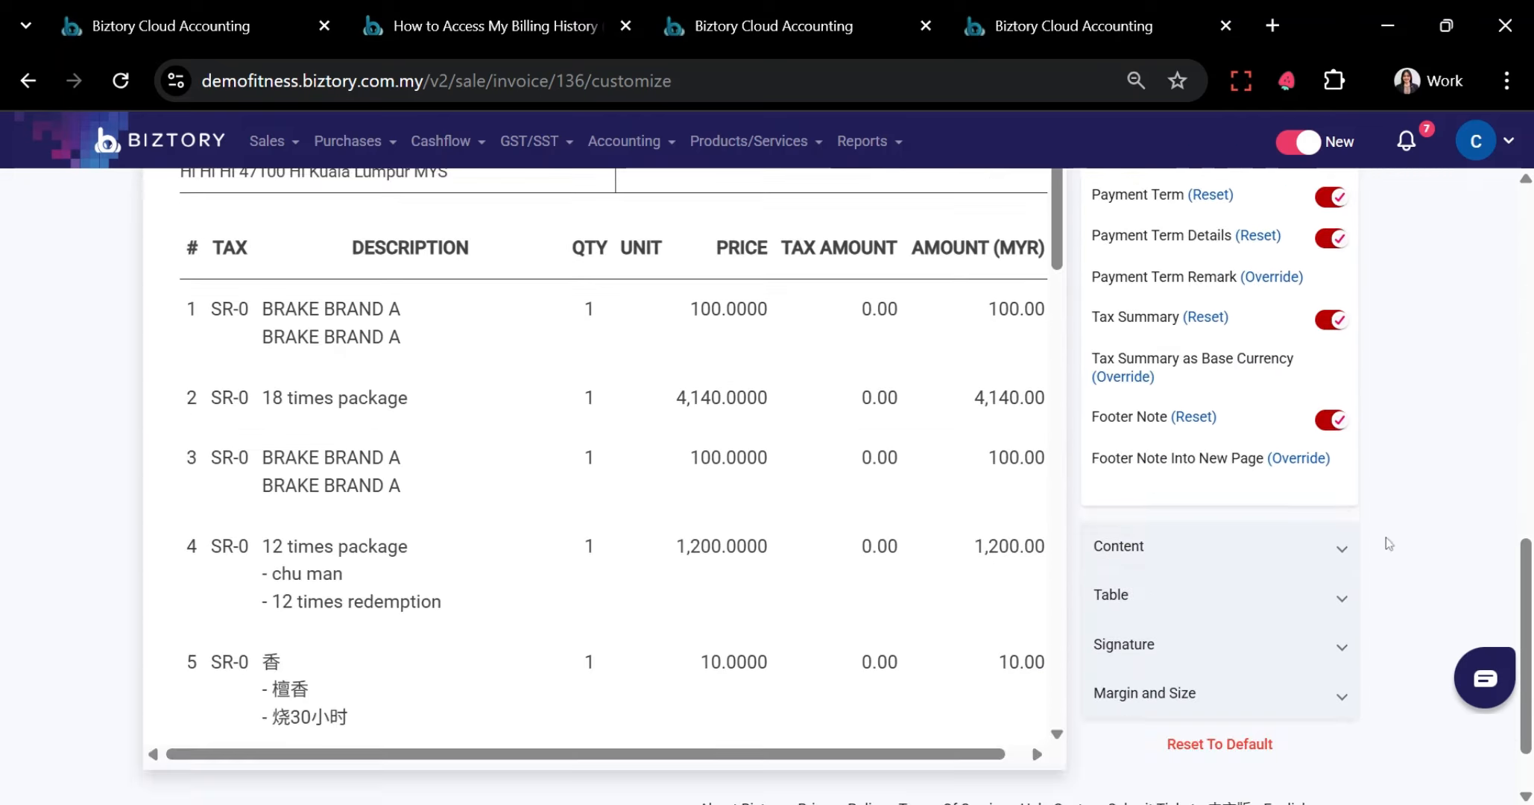
# Examine the Content options, including footer note and watermark, and the Table column options of the print layout
pyautogui.click(1282, 568)
pyautogui.scroll(3, 1253, 367)
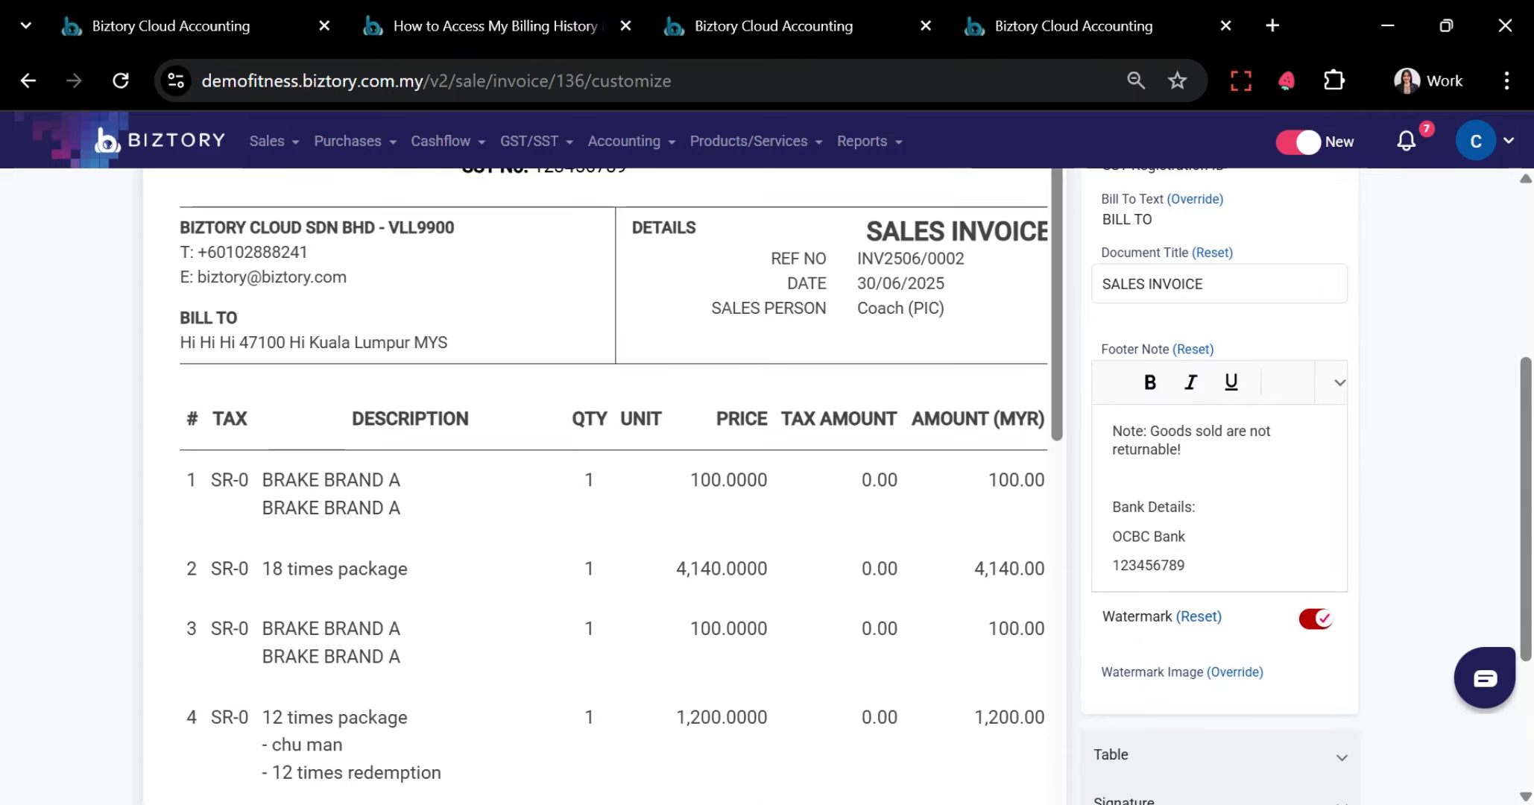
pyautogui.scroll(-3, 1175, 551)
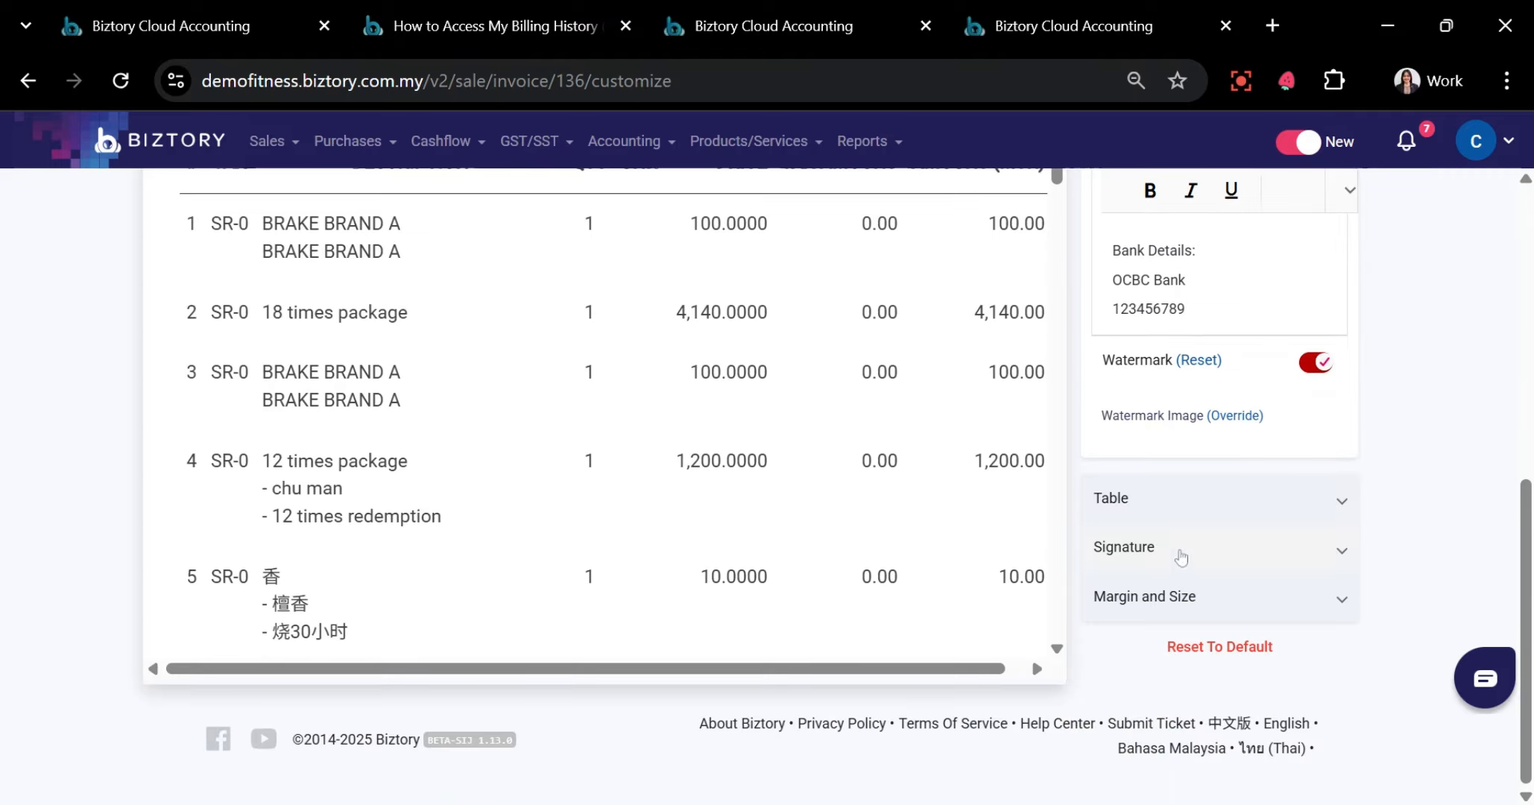
pyautogui.click(1100, 501)
pyautogui.scroll(3, 1257, 405)
pyautogui.scroll(-5, 1192, 640)
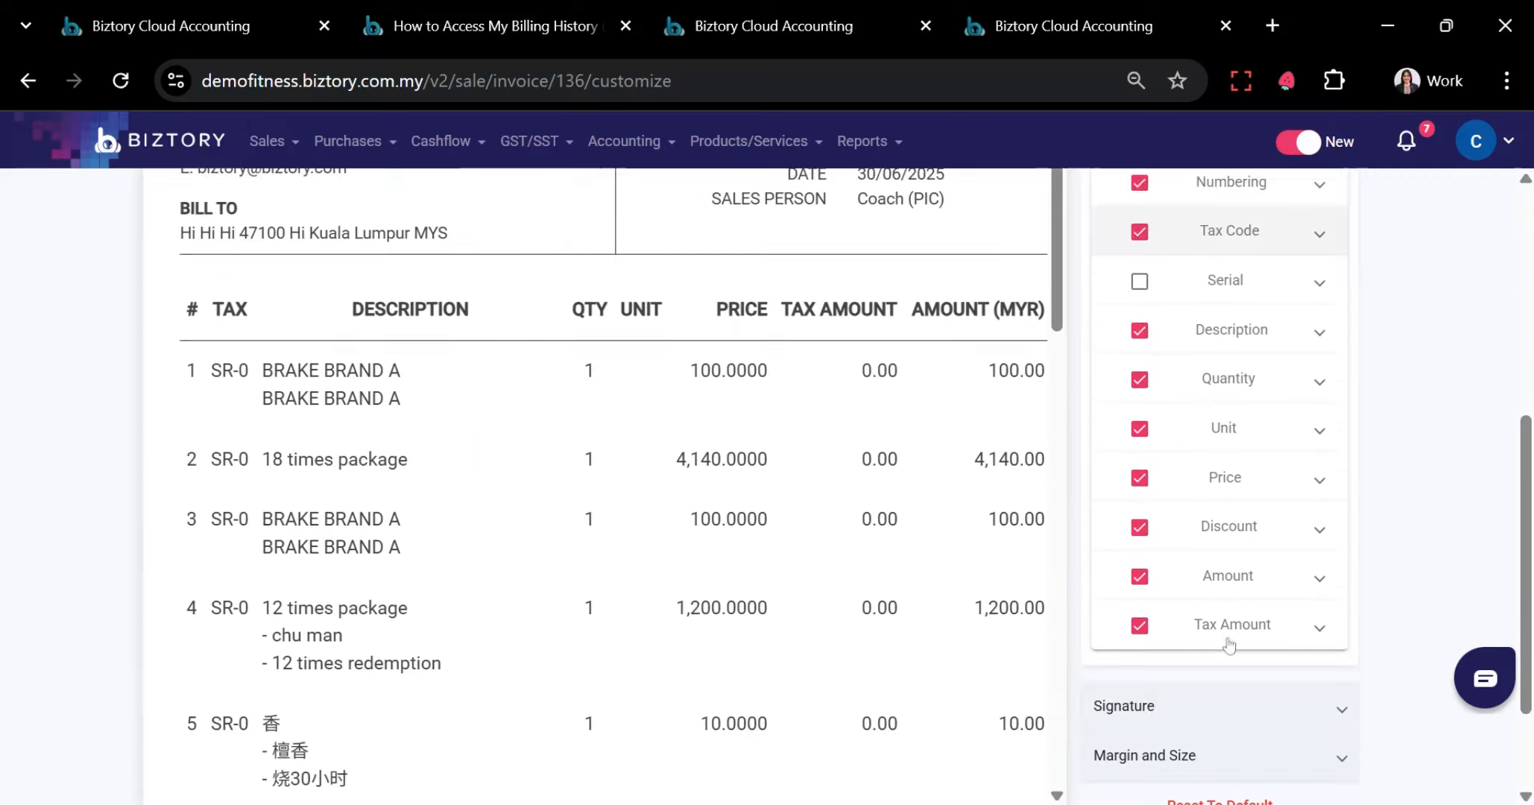
# Examine the Signature options of the print layout and the end of the invoice preview
pyautogui.click(1093, 601)
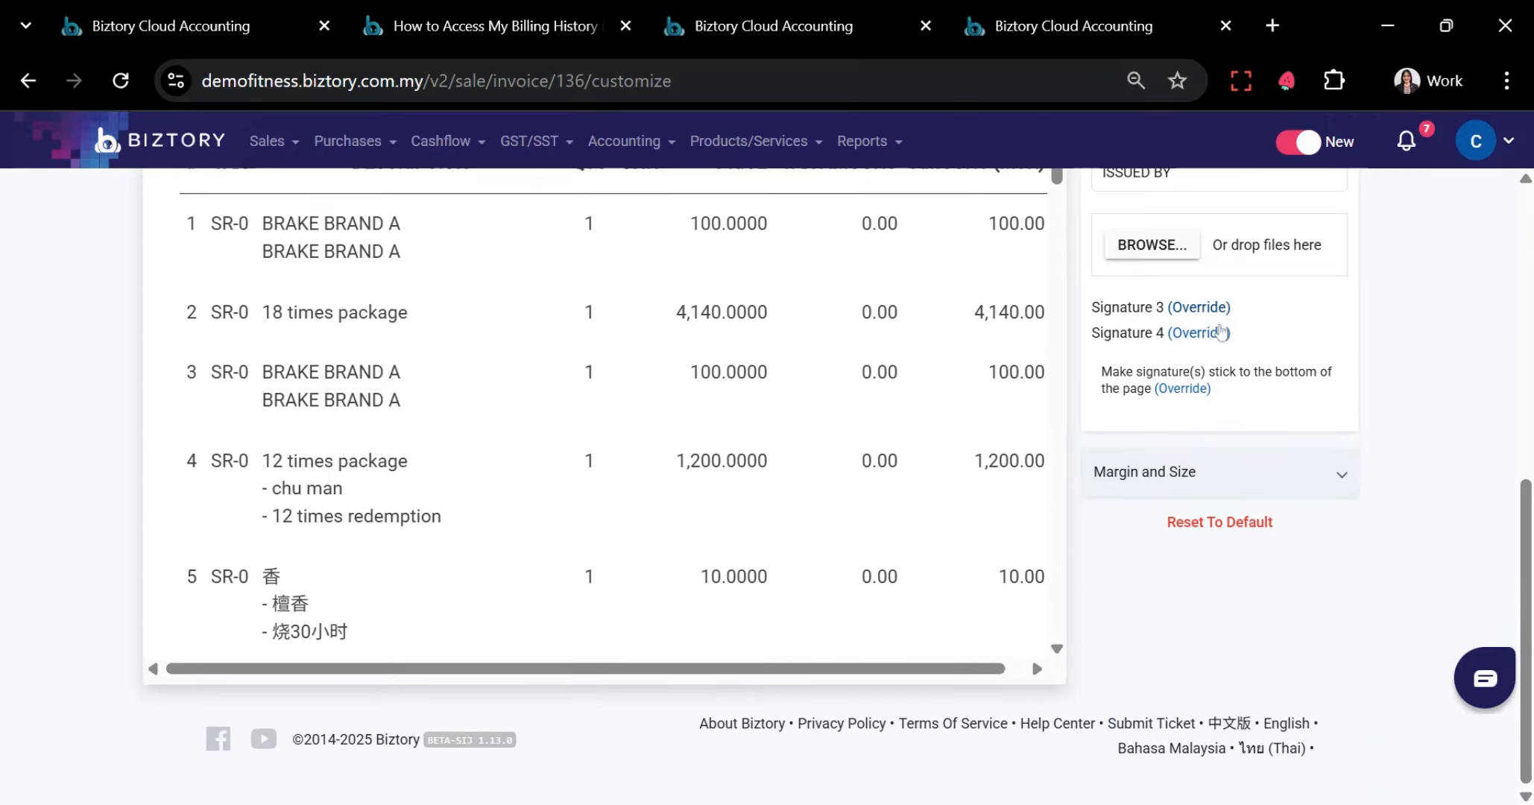
pyautogui.scroll(2, 1267, 365)
pyautogui.scroll(-5, 588, 587)
pyautogui.scroll(-3, 732, 608)
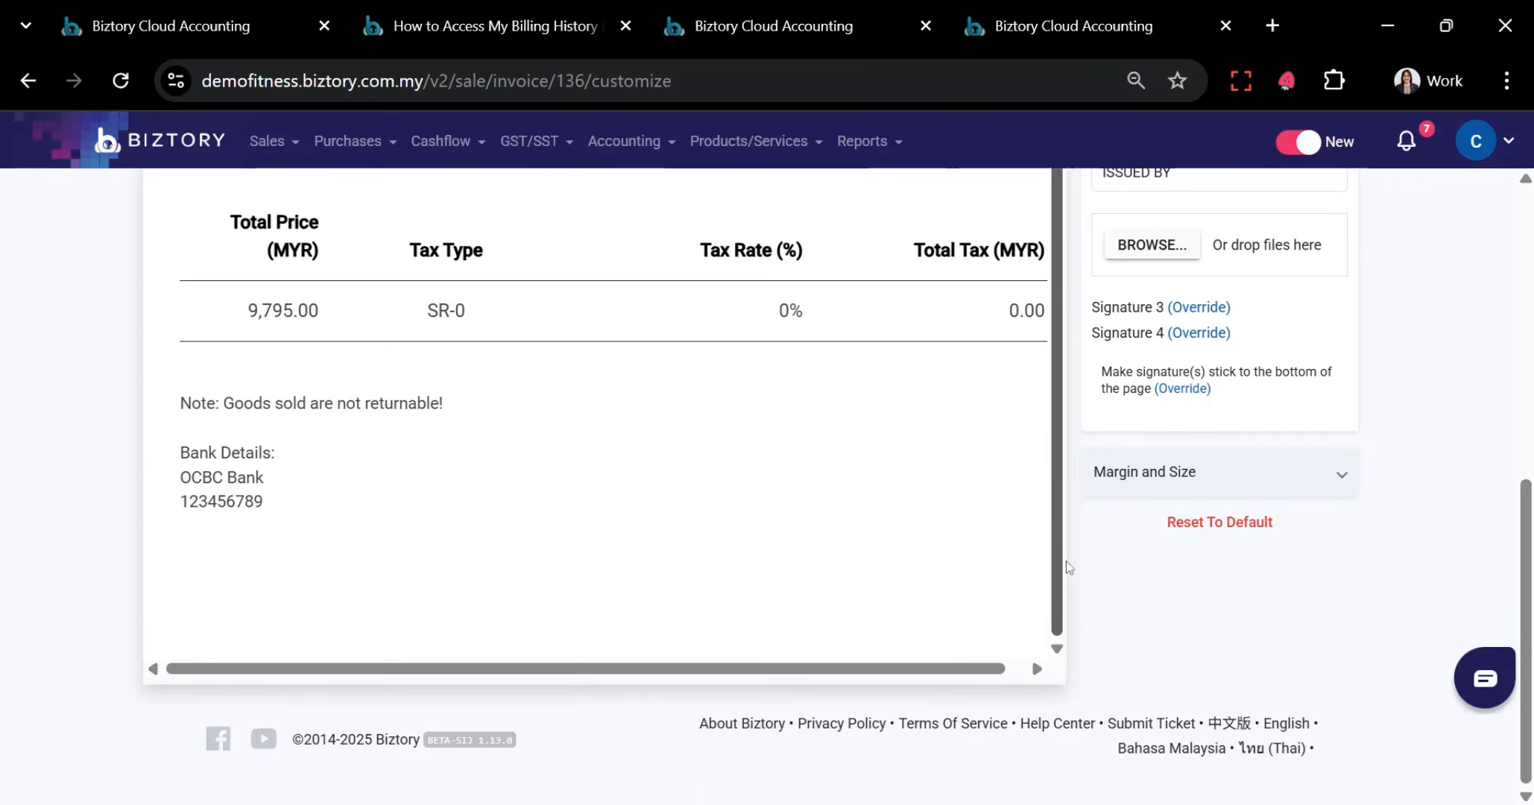
pyautogui.scroll(5, 1294, 410)
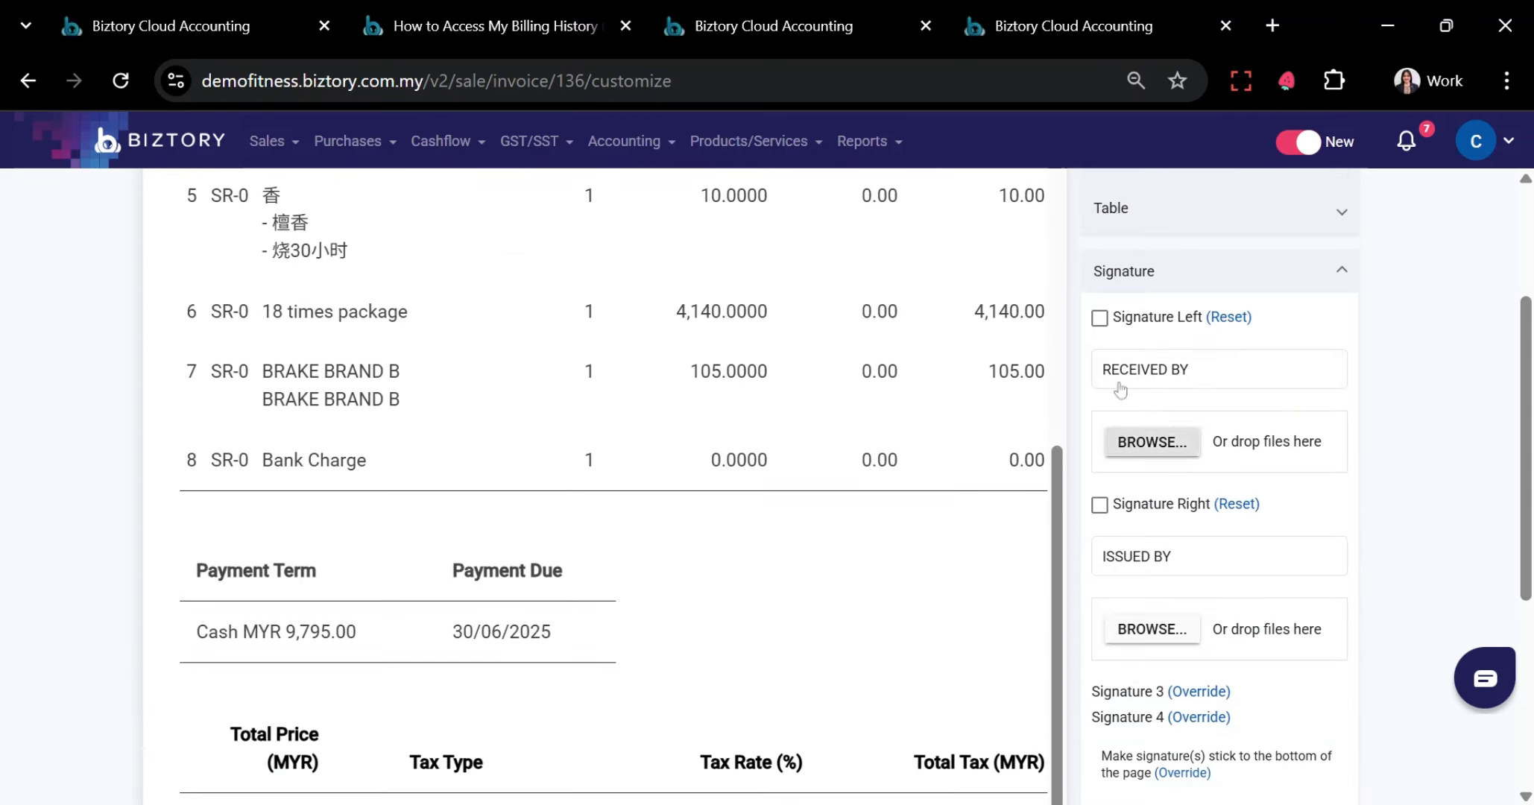
pyautogui.scroll(-5, 1425, 542)
# Examine the Margin and Size options for the header, body and footer of the print layout
pyautogui.click(1176, 491)
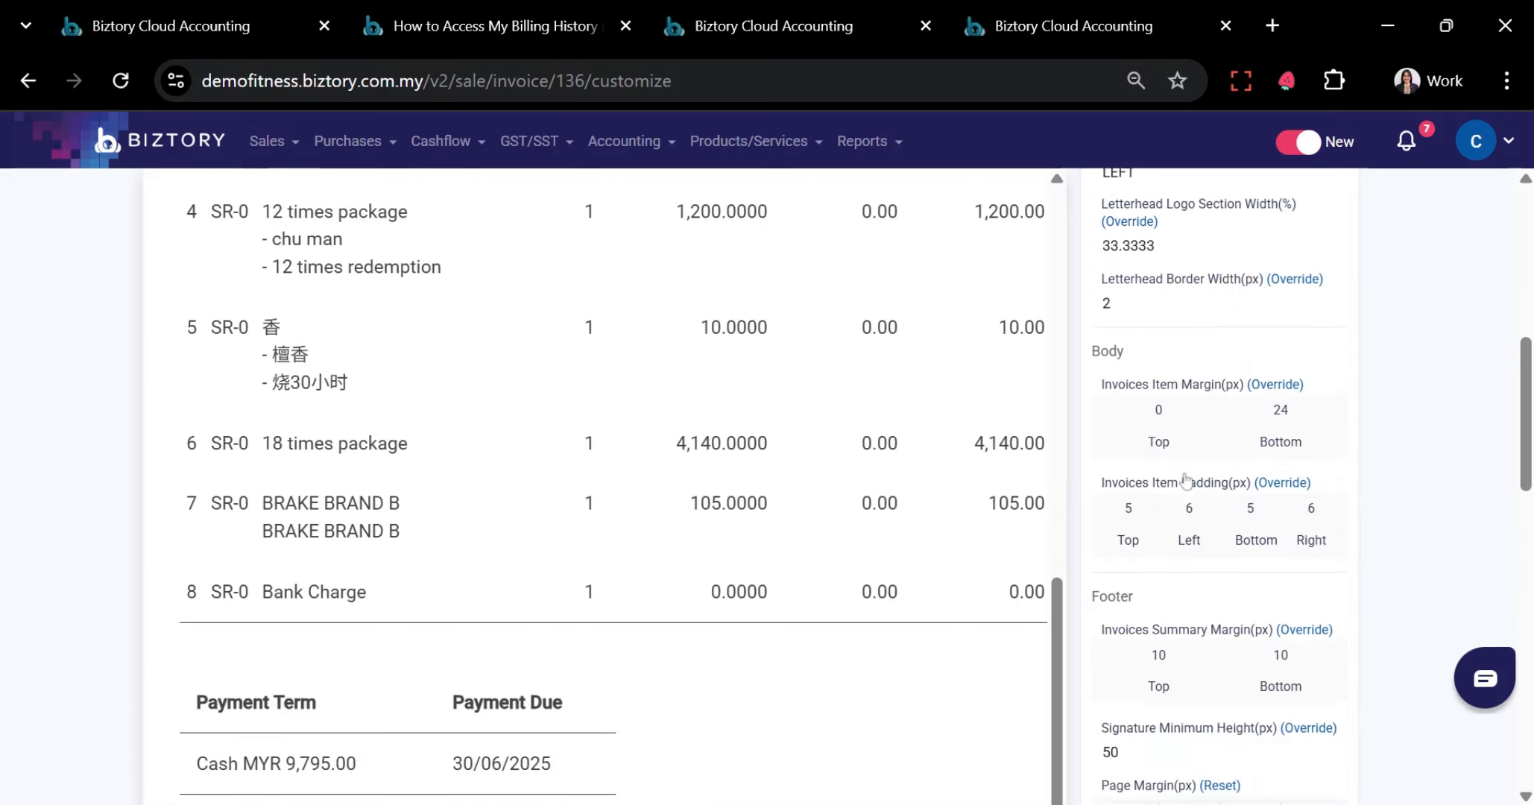
pyautogui.scroll(-8, 1343, 531)
pyautogui.scroll(14, 1376, 529)
pyautogui.scroll(2, 1374, 522)
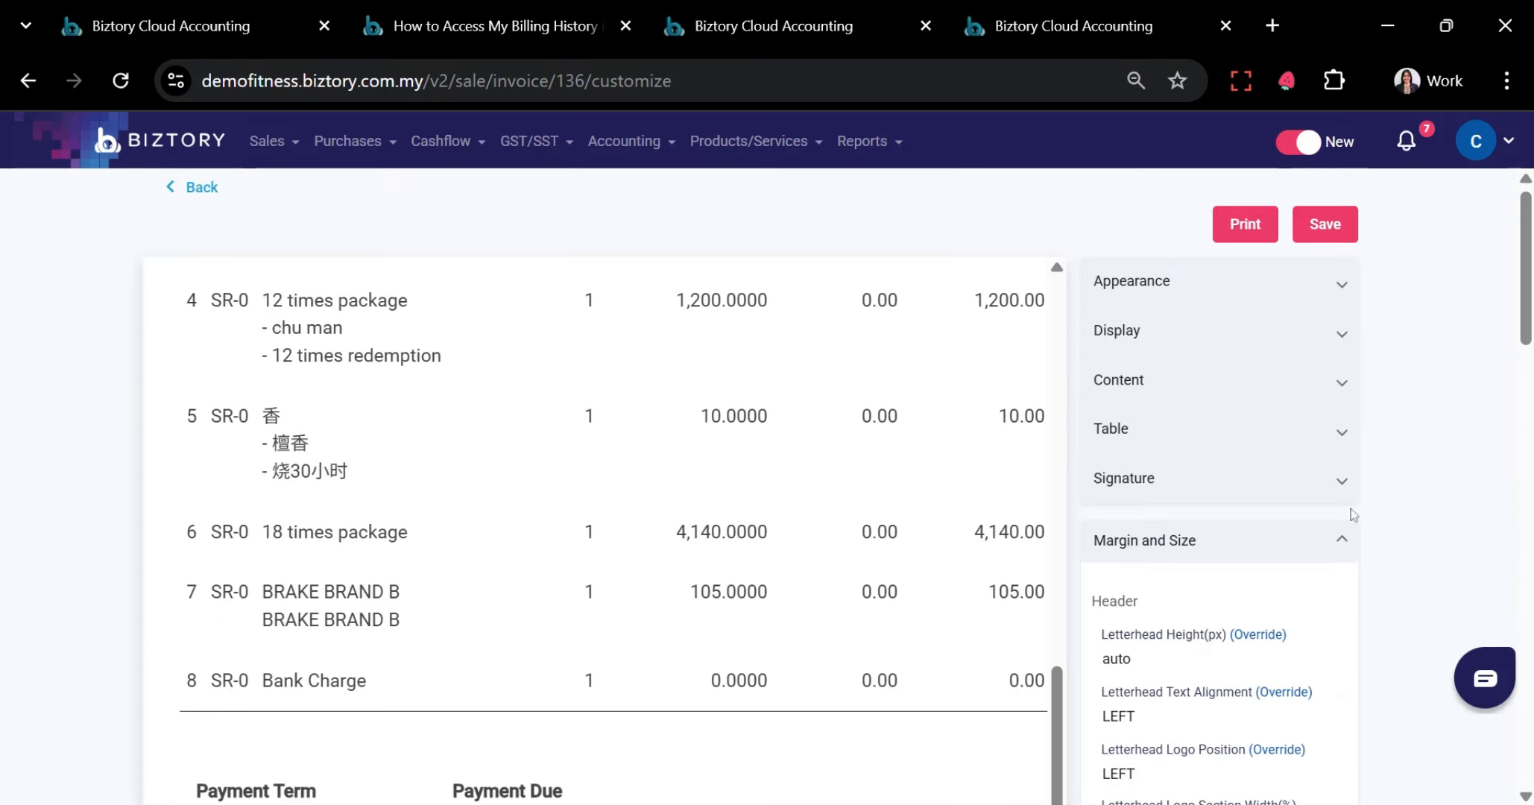
# Save the print customization settings and return to the invoice's print view
pyautogui.click(1315, 228)
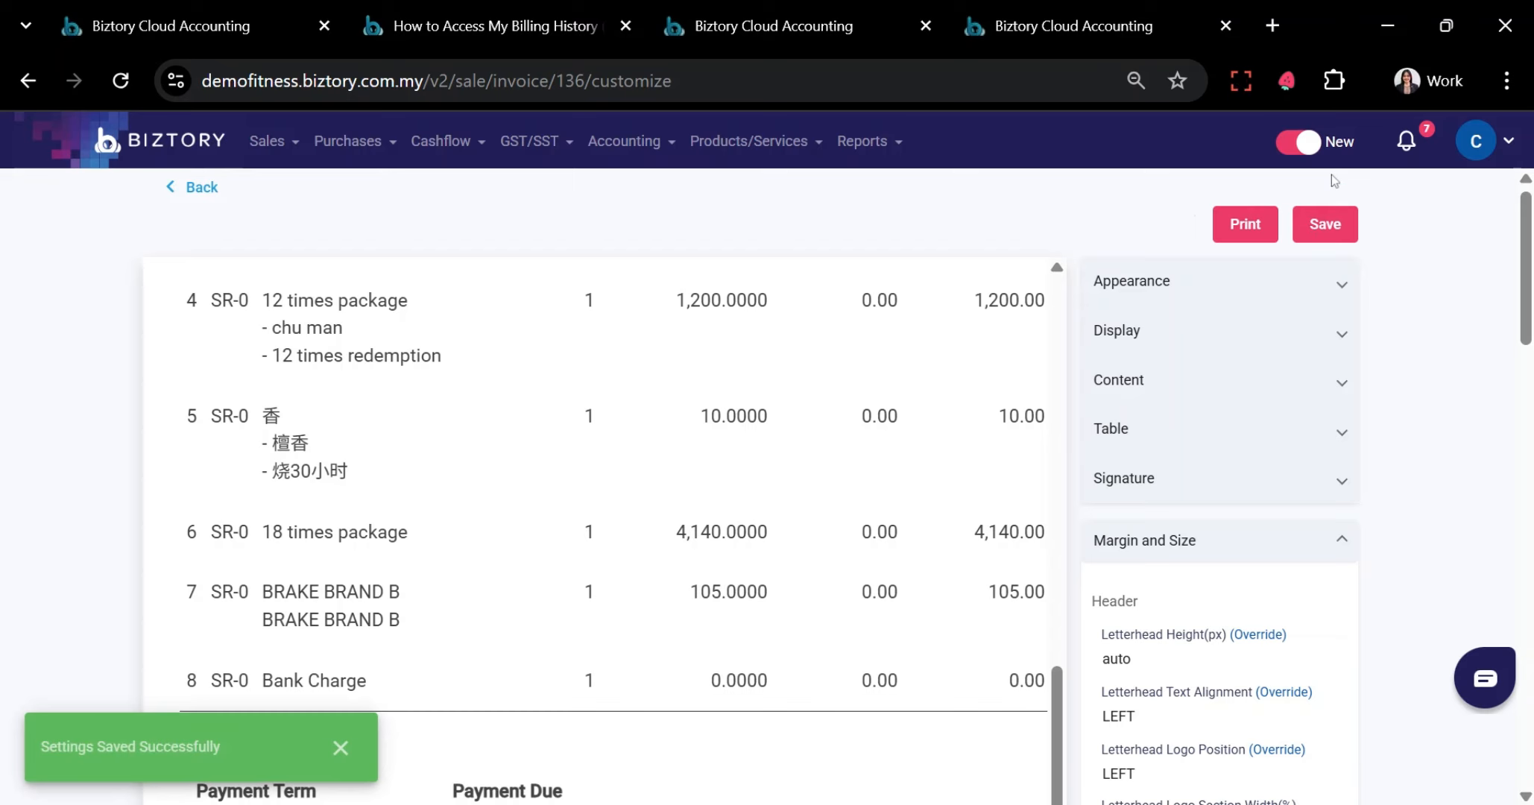
pyautogui.scroll(10, 554, 476)
pyautogui.click(216, 191)
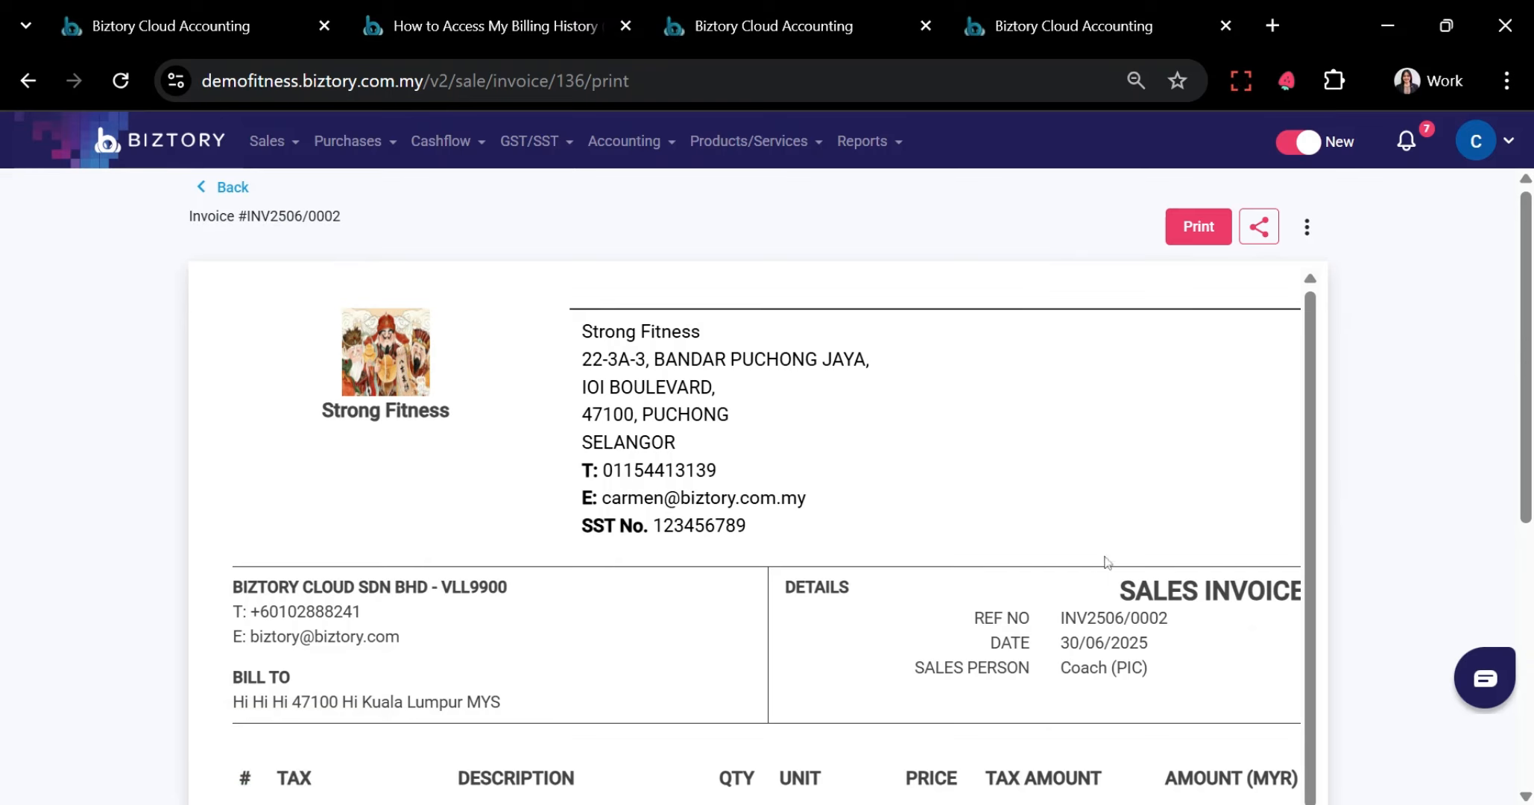
# View the invoice's sharing options, including the QR code, and close the Share Invoice dialog
pyautogui.click(1259, 228)
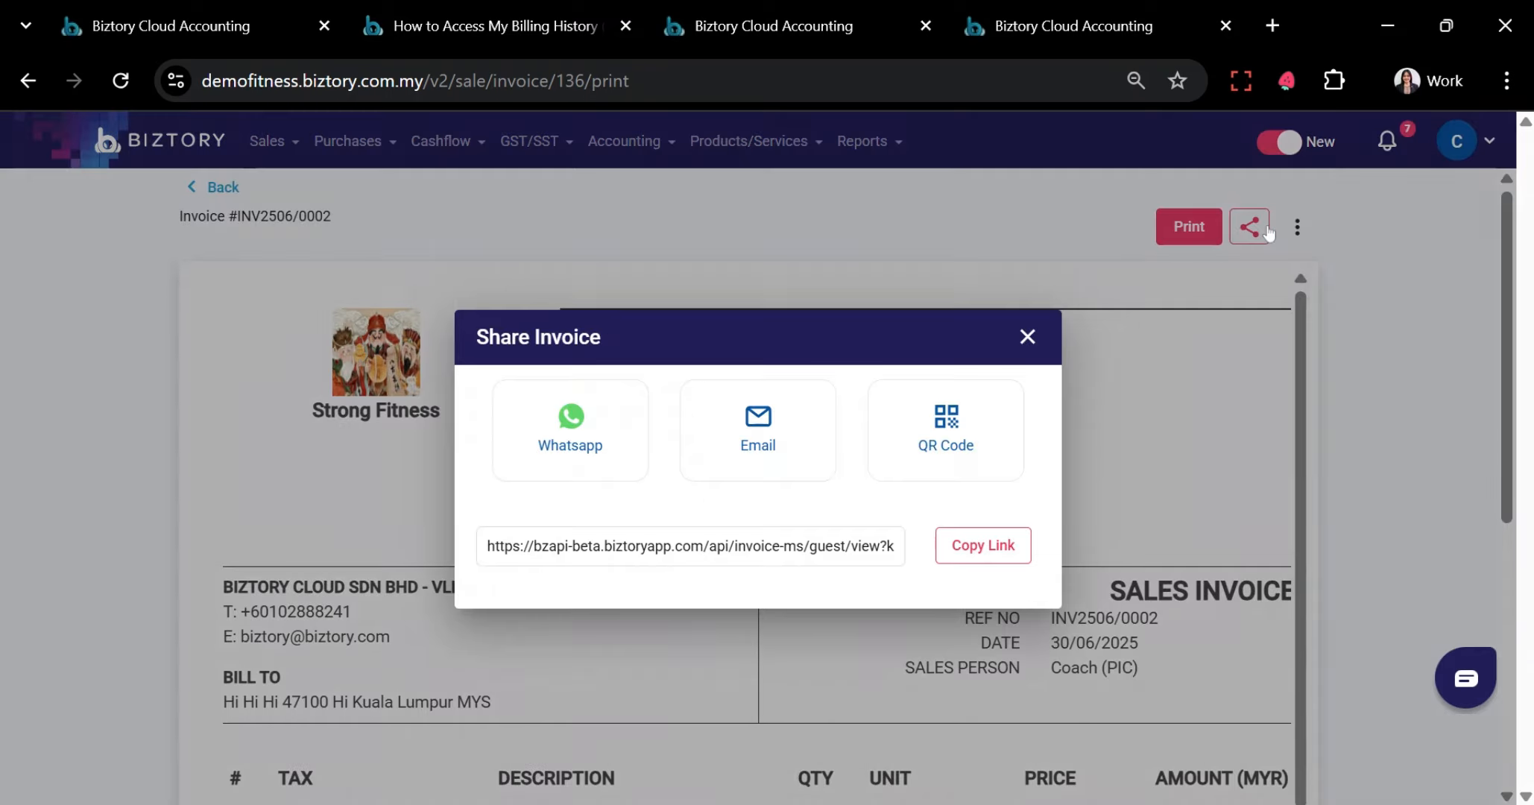
pyautogui.click(944, 422)
pyautogui.click(870, 248)
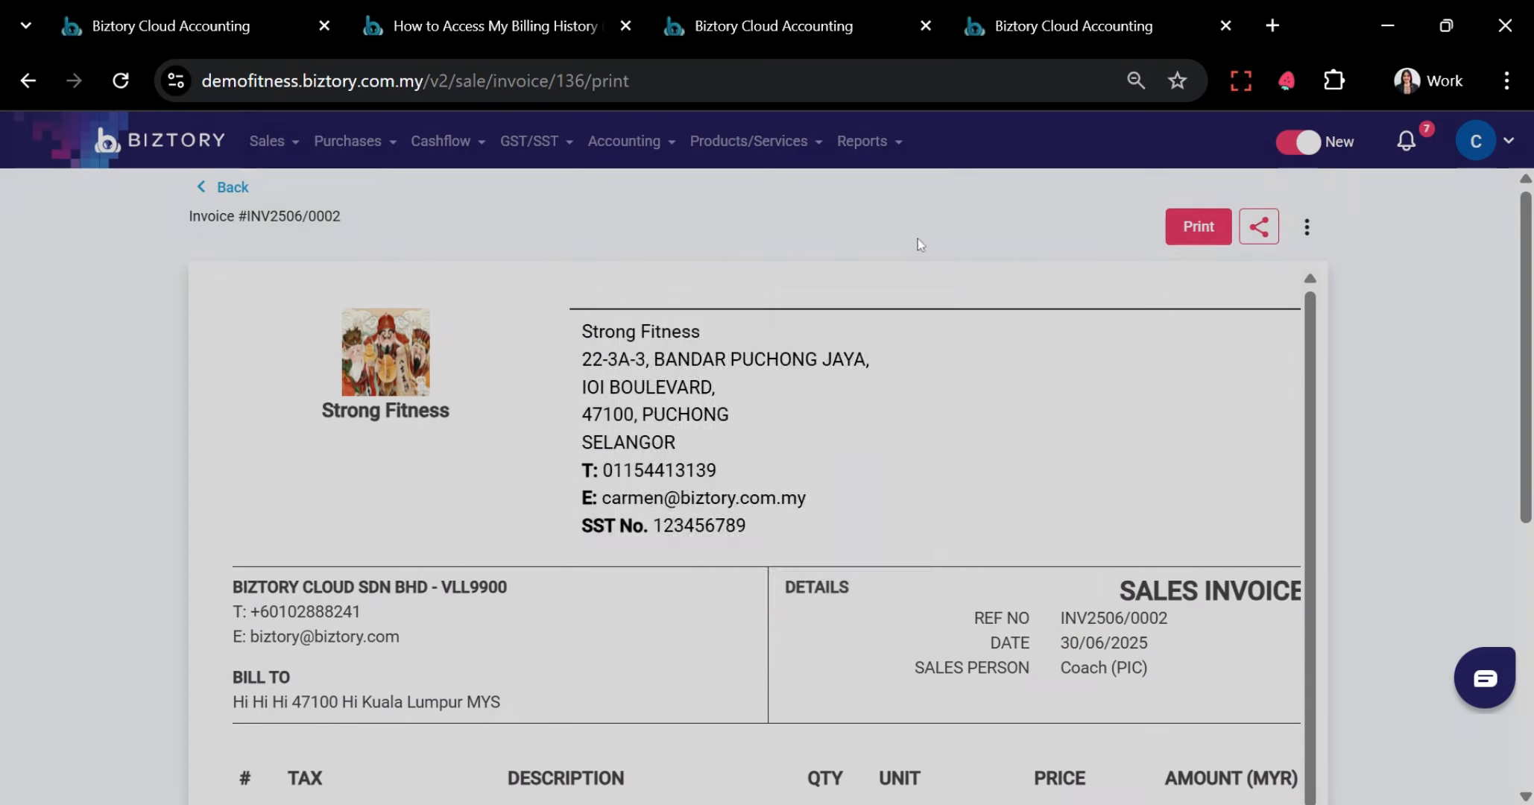
pyautogui.click(1258, 227)
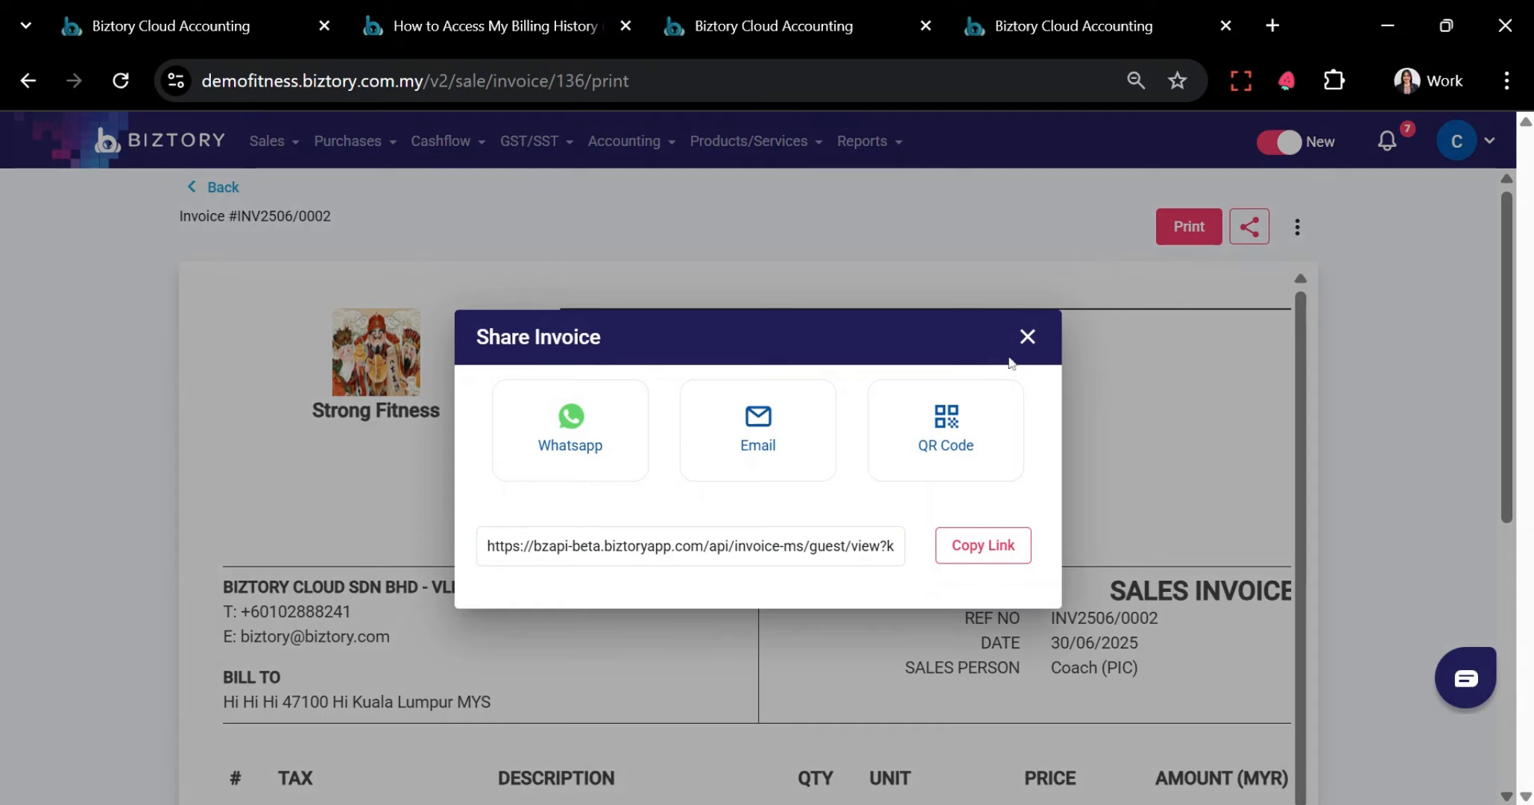
pyautogui.click(1027, 337)
# Return to the sales invoice list, open invoice INV2506/0001 and review its details
pyautogui.click(226, 188)
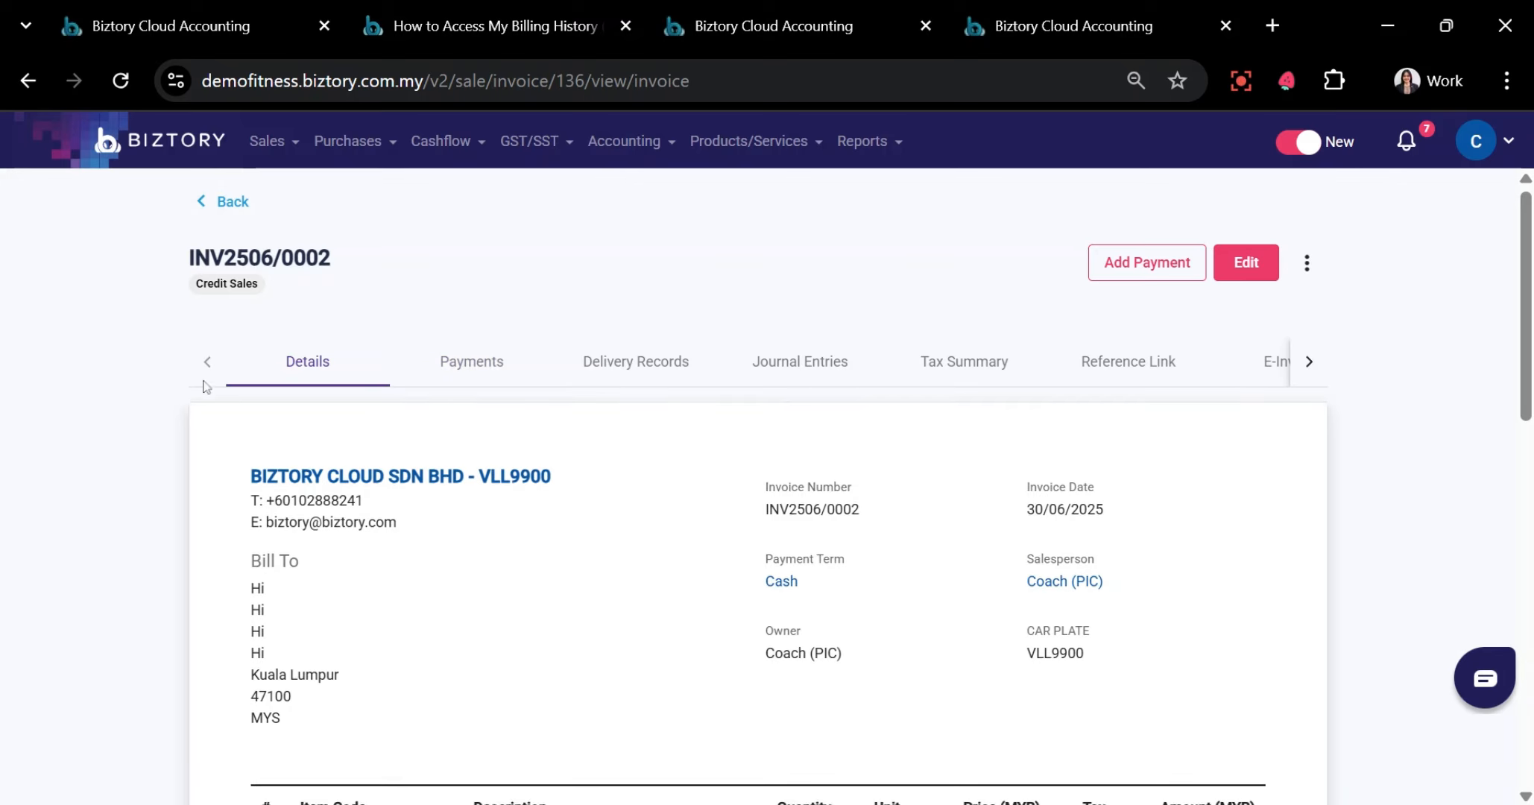
pyautogui.click(227, 202)
pyautogui.click(302, 583)
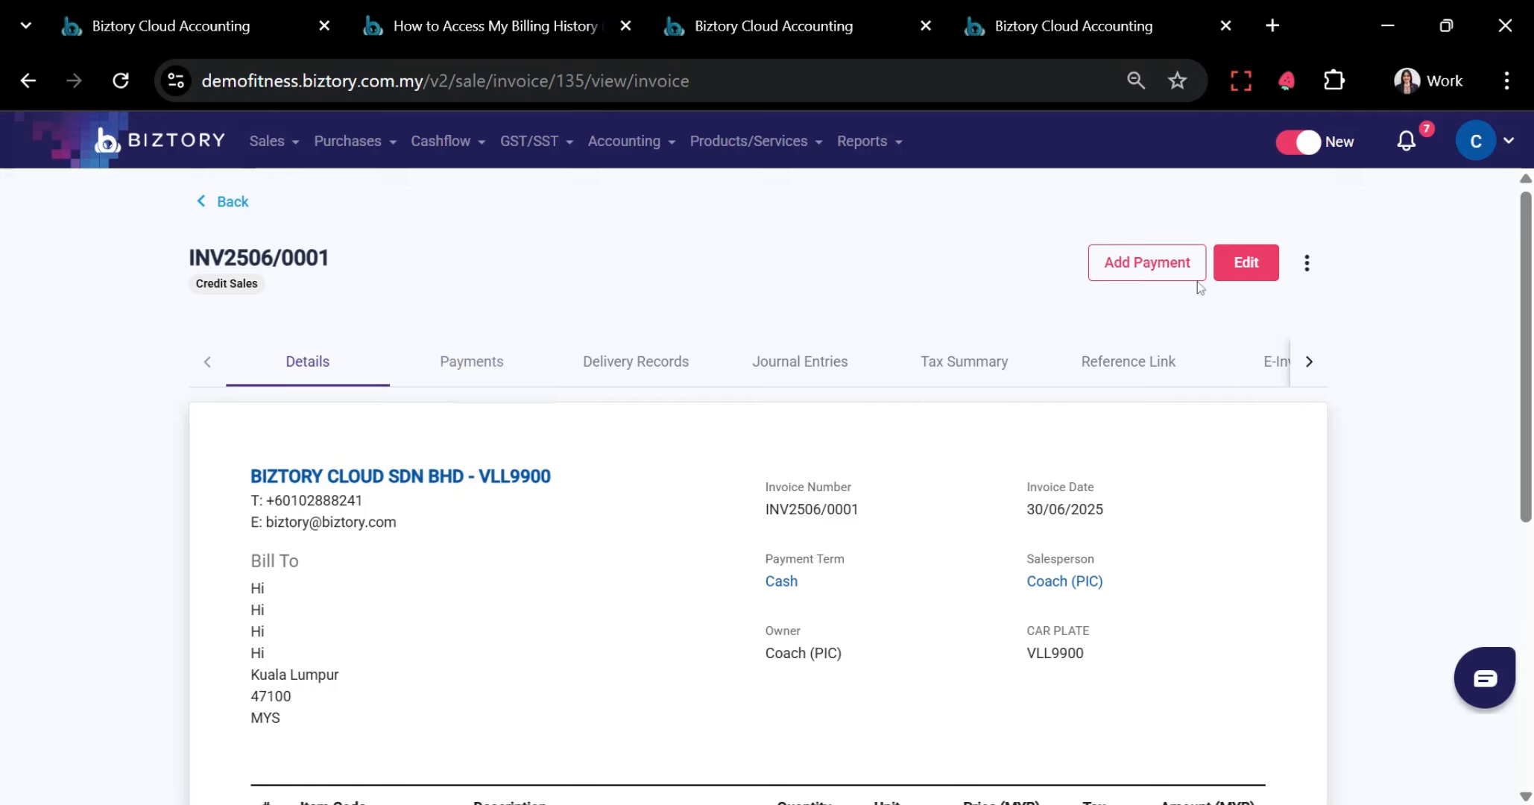
pyautogui.scroll(-5, 514, 651)
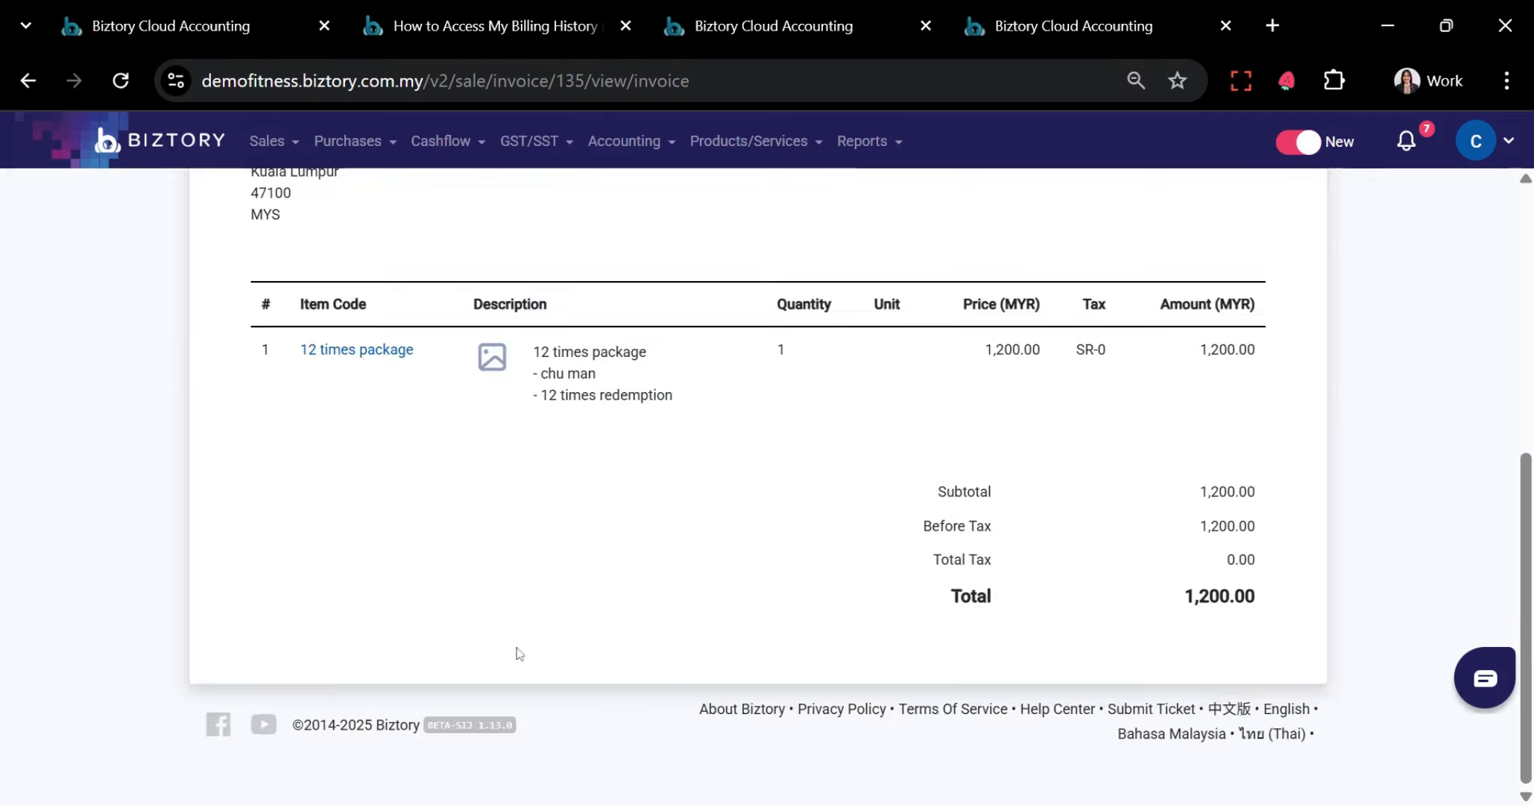
pyautogui.scroll(5, 519, 689)
# Examine the invoice's payments, delivery records, journal entries, tax summary and reference link
pyautogui.click(463, 378)
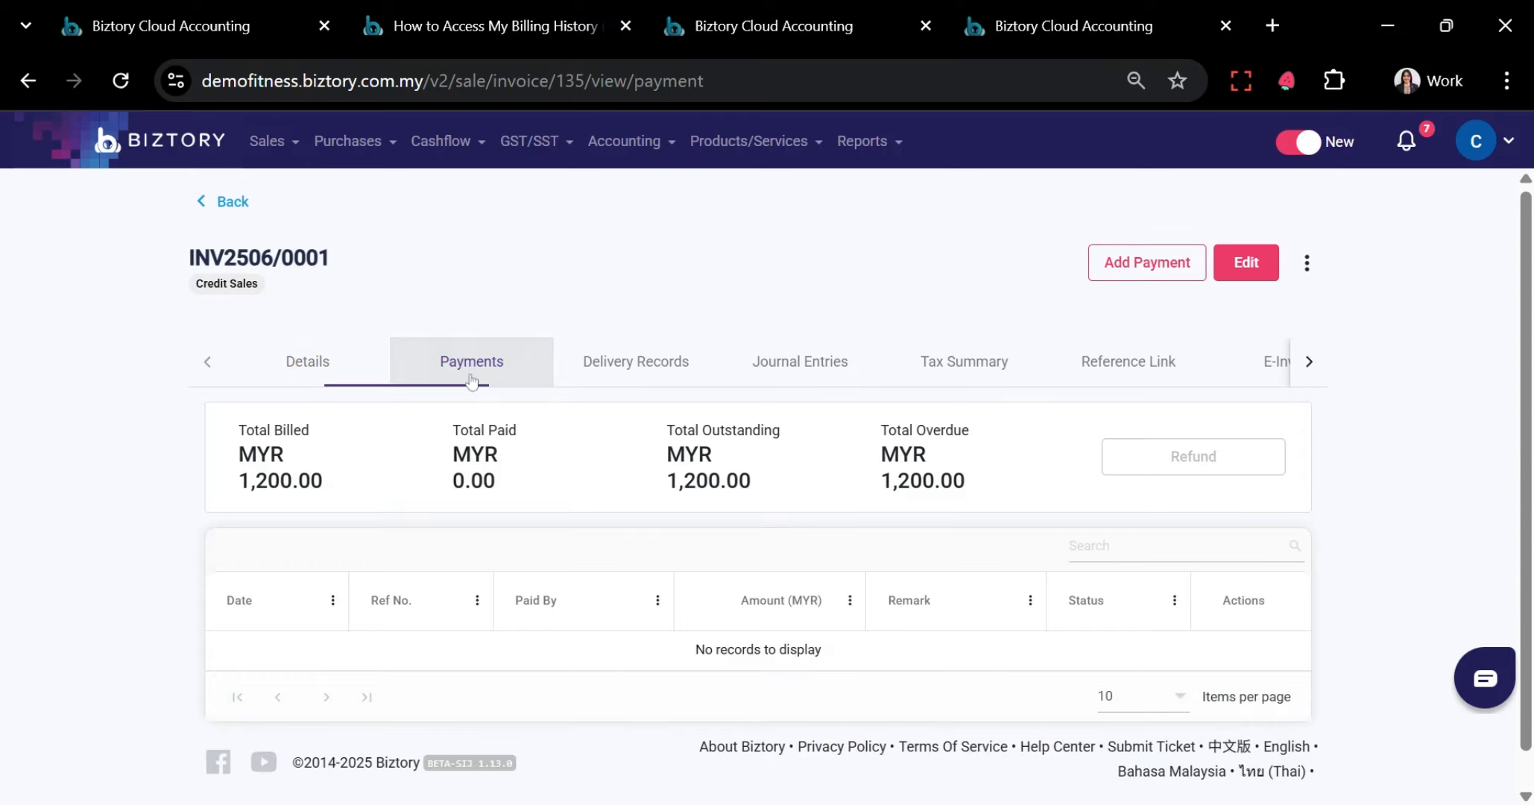
pyautogui.scroll(-1, 583, 581)
pyautogui.scroll(1, 587, 583)
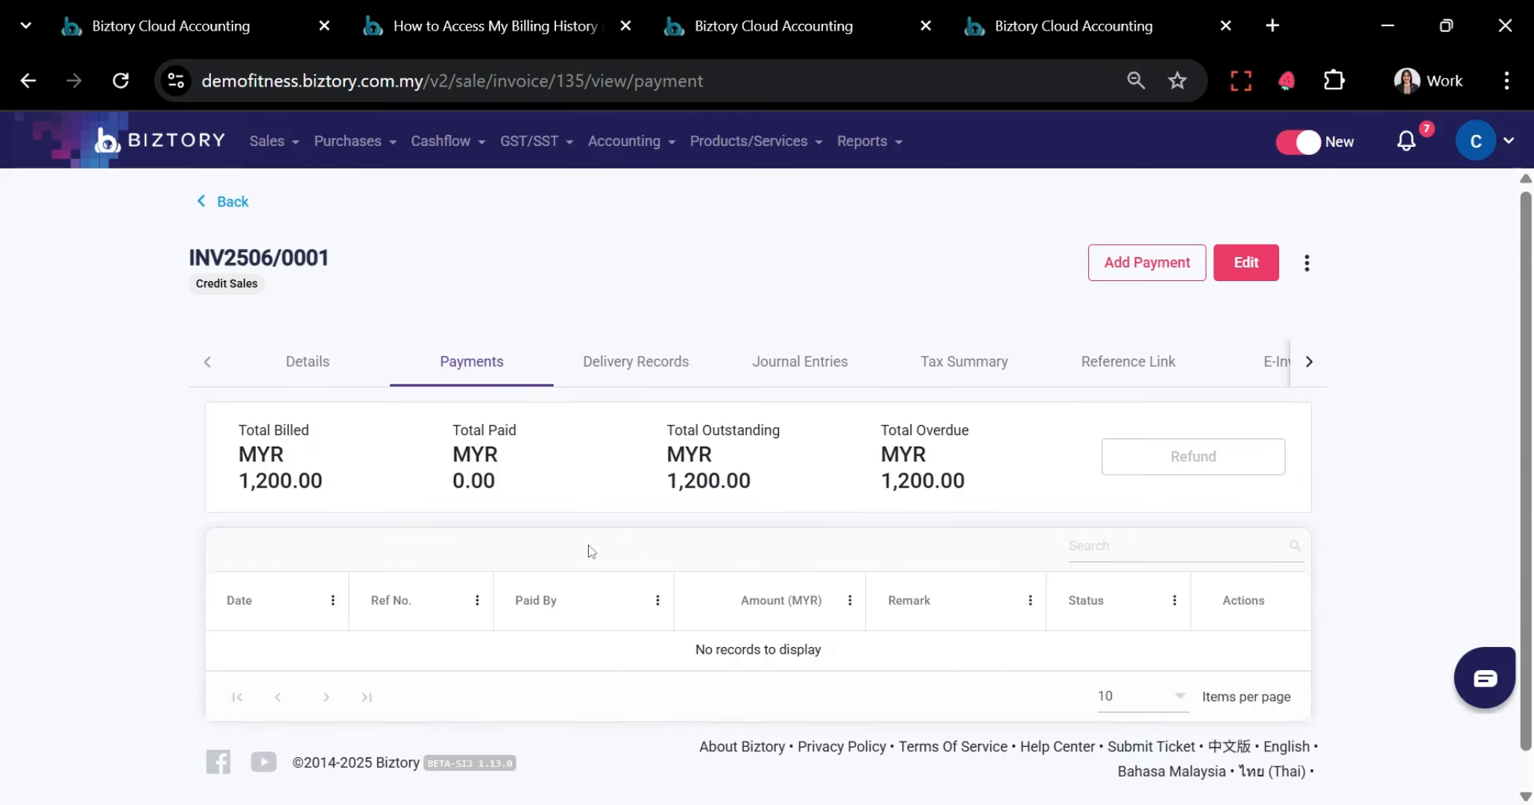
pyautogui.click(647, 373)
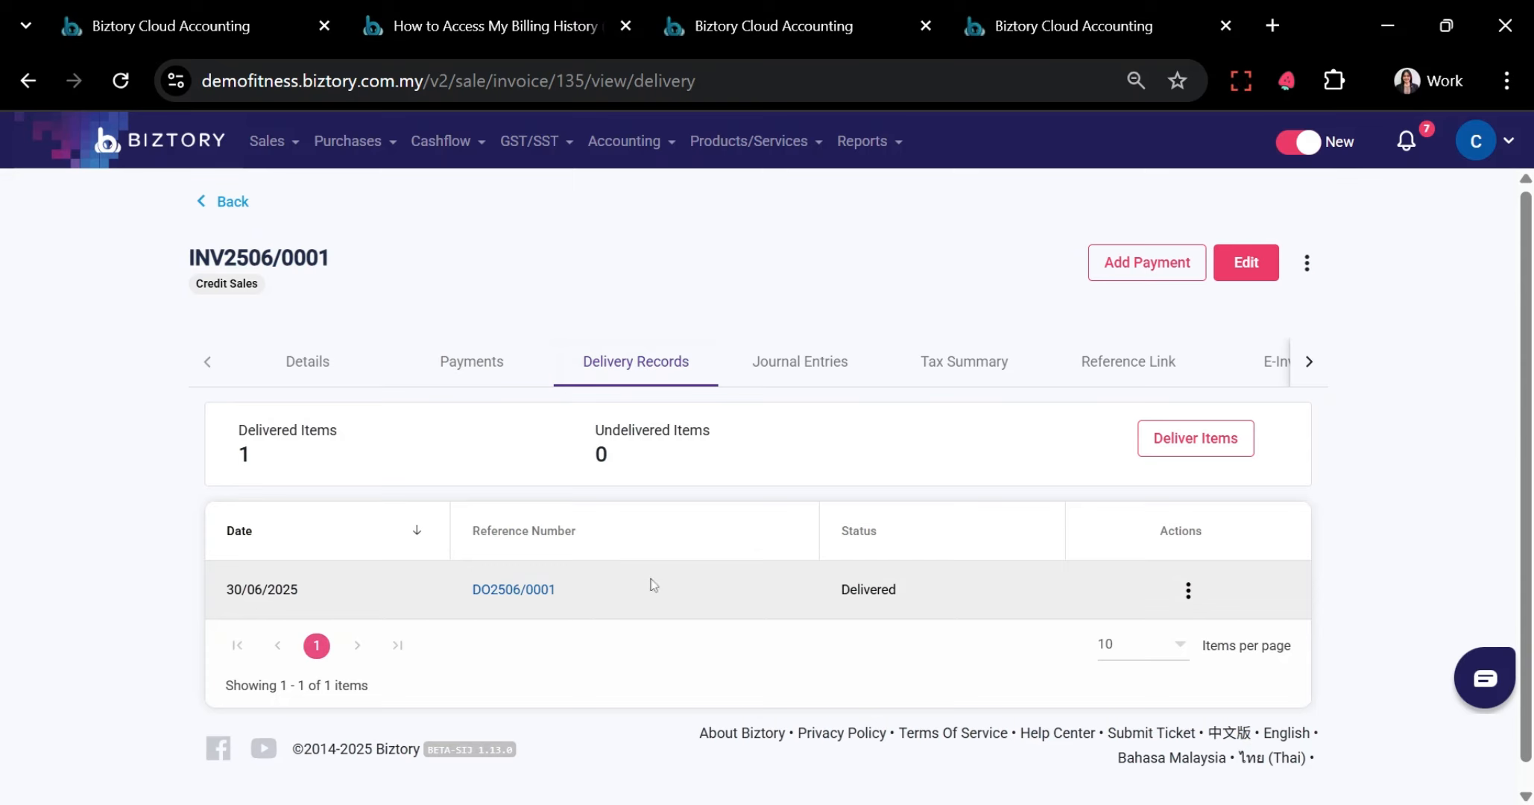
pyautogui.click(850, 382)
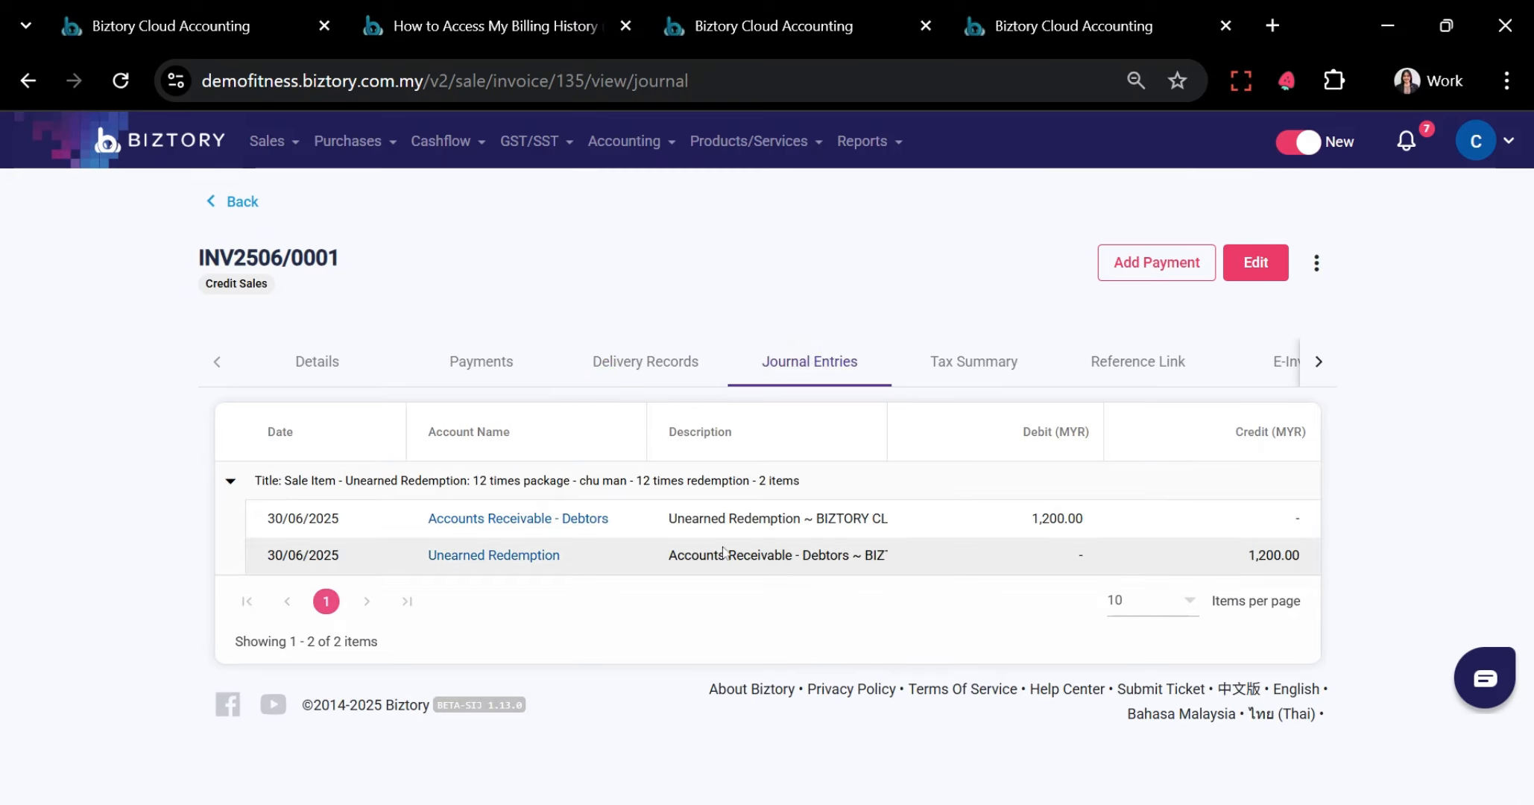
pyautogui.click(983, 379)
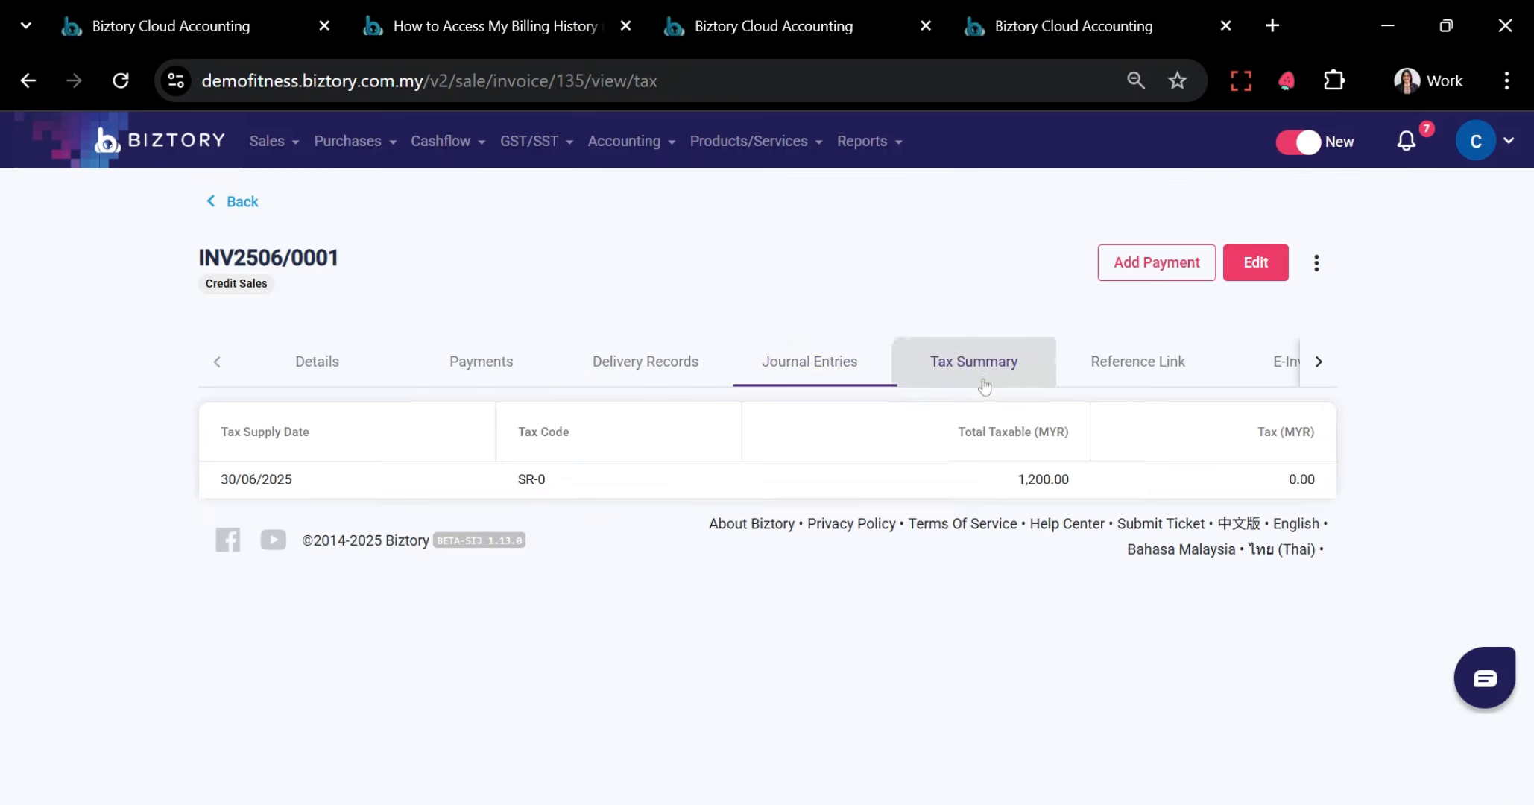
pyautogui.click(1134, 370)
# View the invoice's E-Invoice section, try to submit the e-invoice and dismiss the resulting message
pyautogui.click(1271, 369)
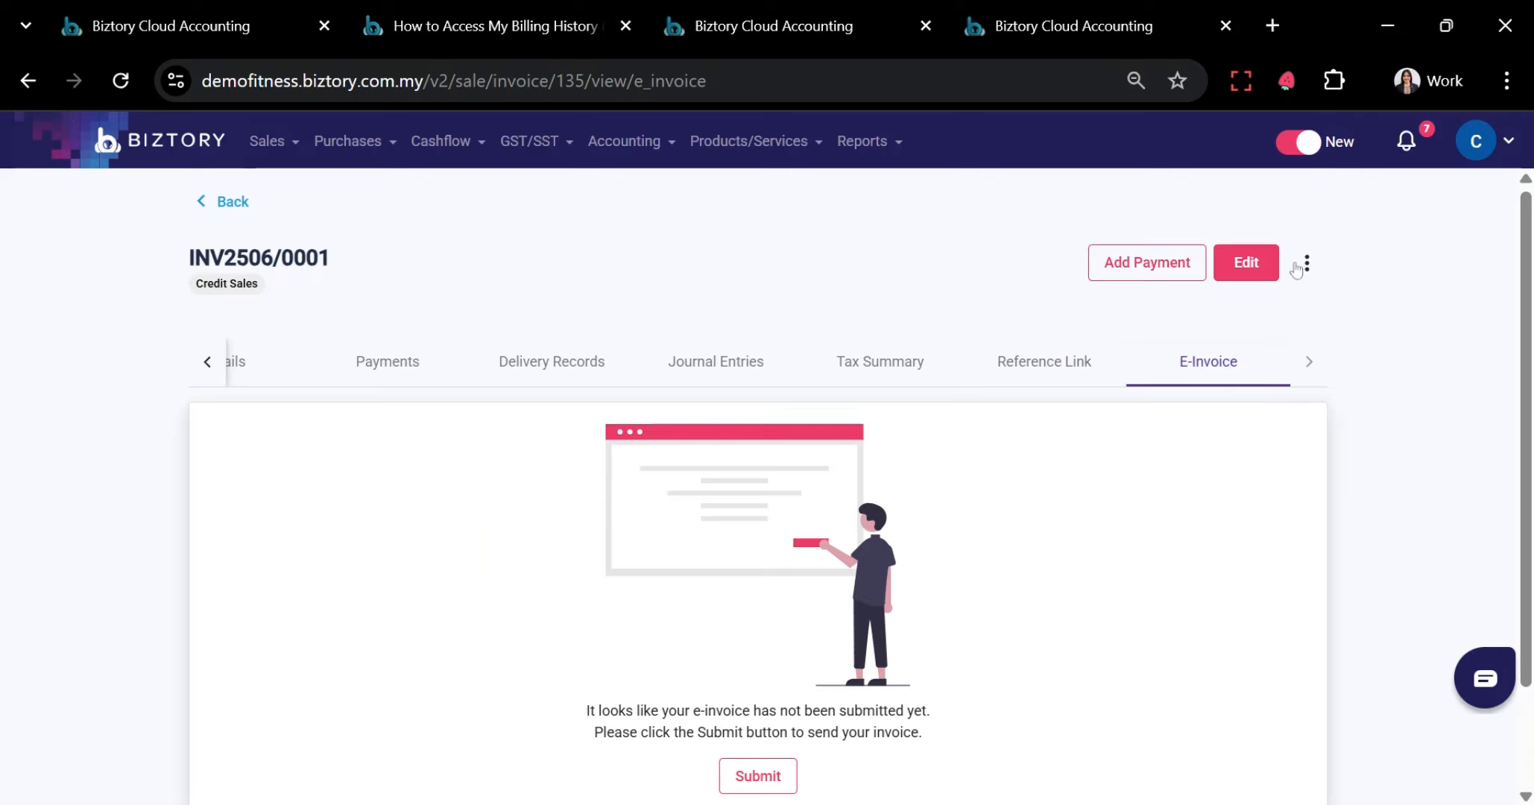
pyautogui.scroll(-3, 726, 456)
pyautogui.scroll(3, 247, 411)
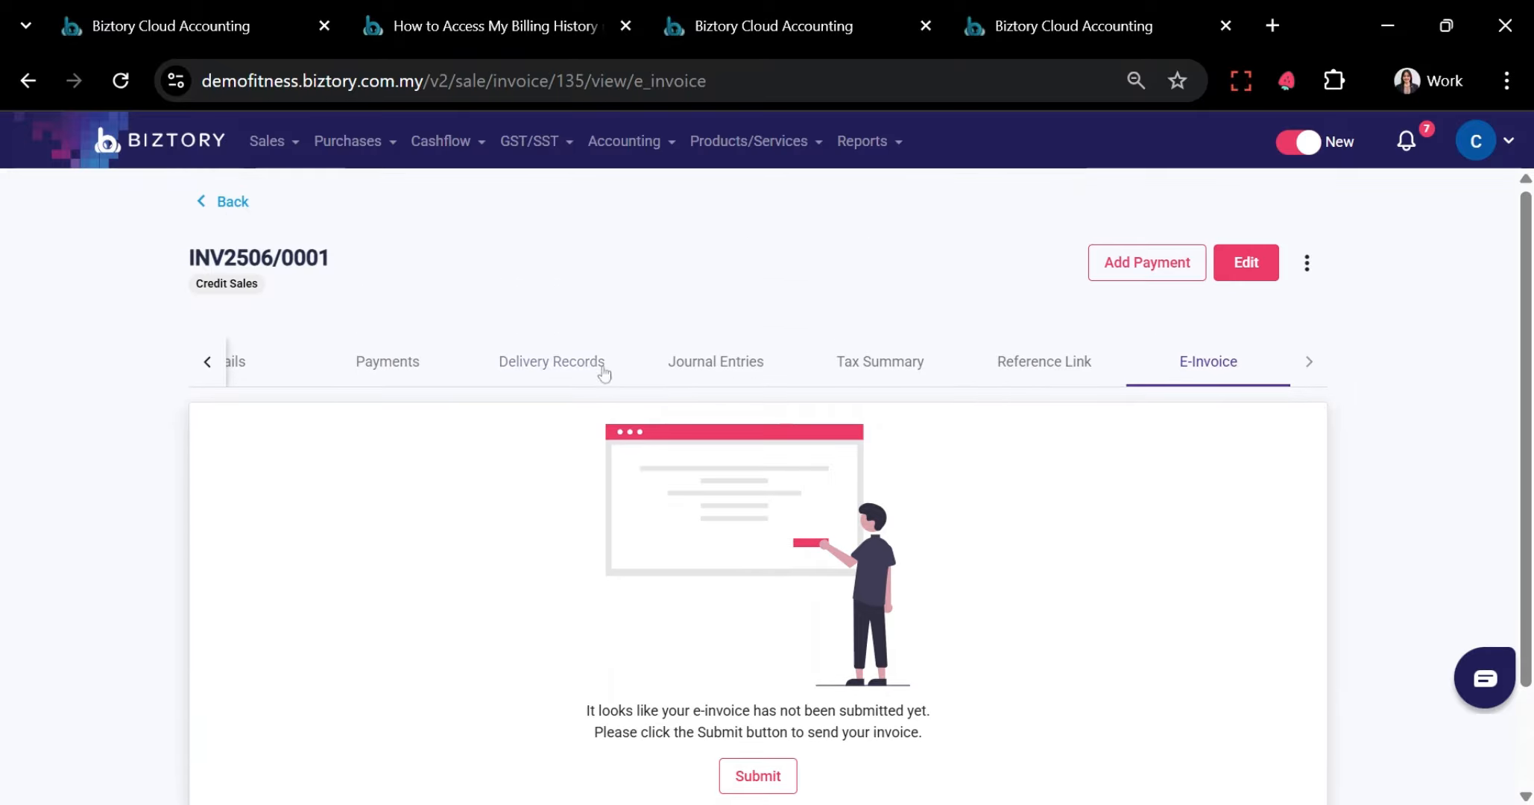
pyautogui.scroll(-3, 1154, 570)
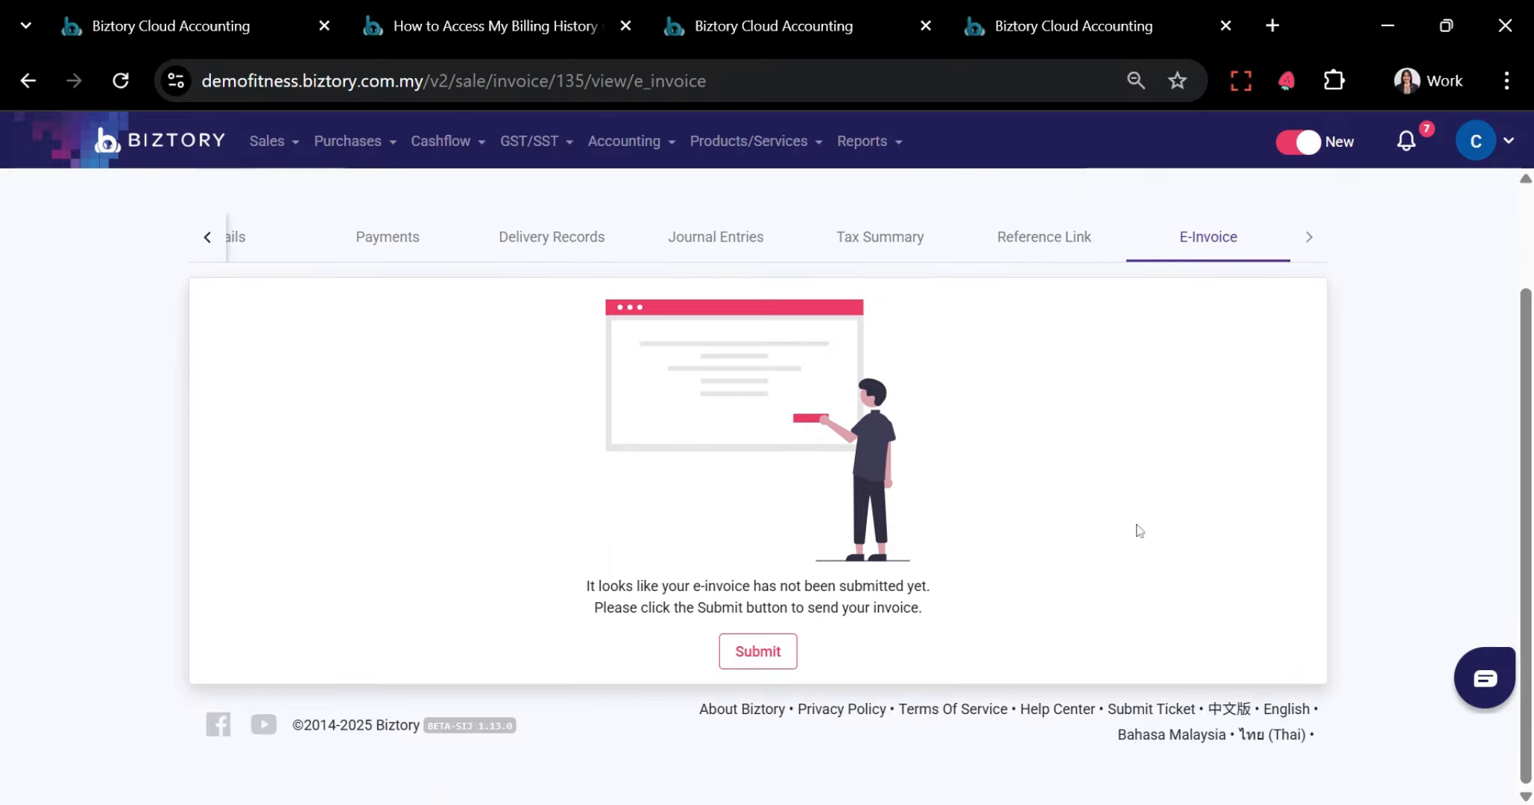
pyautogui.click(750, 655)
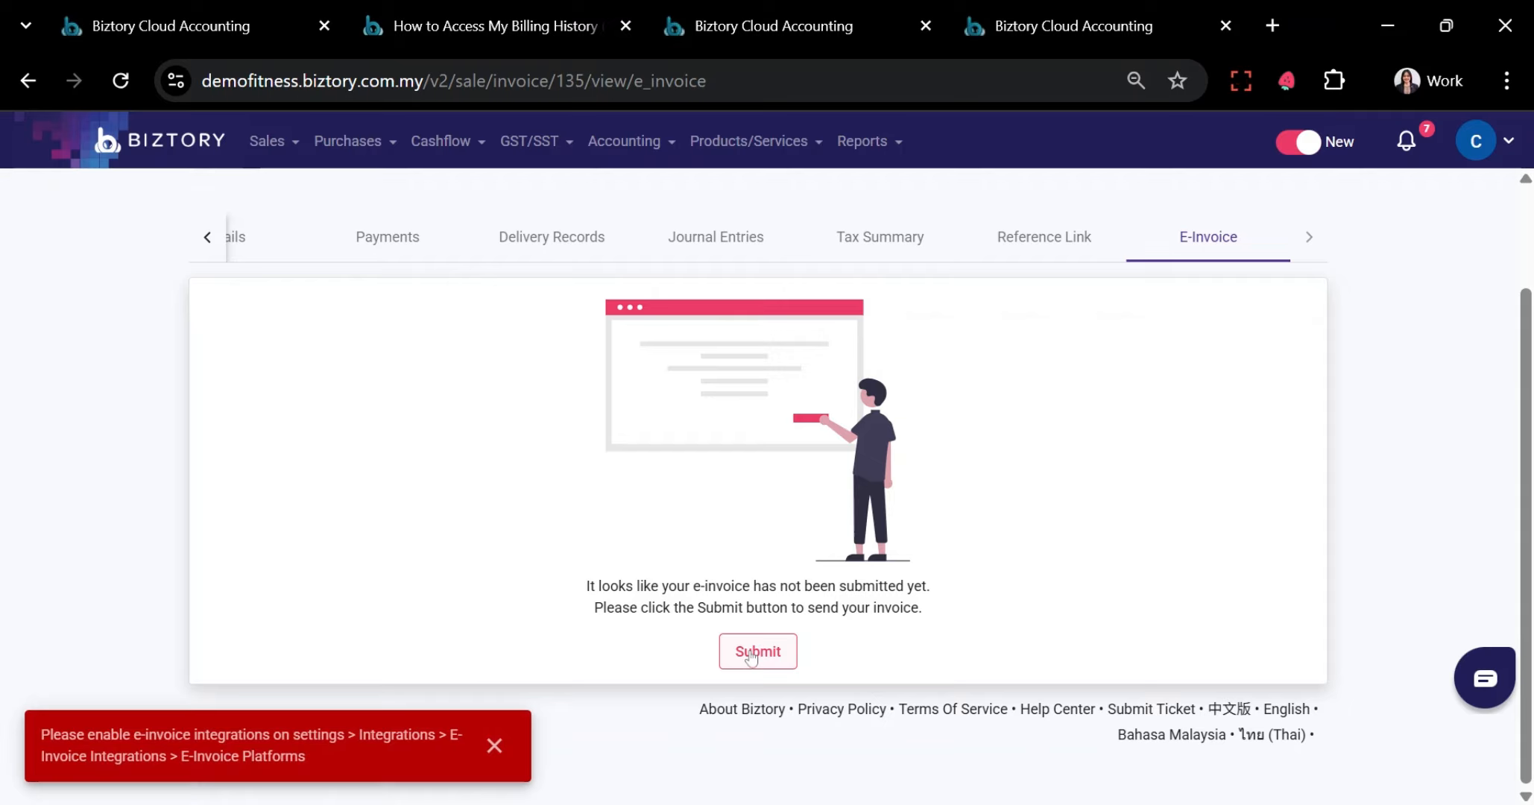
pyautogui.click(493, 747)
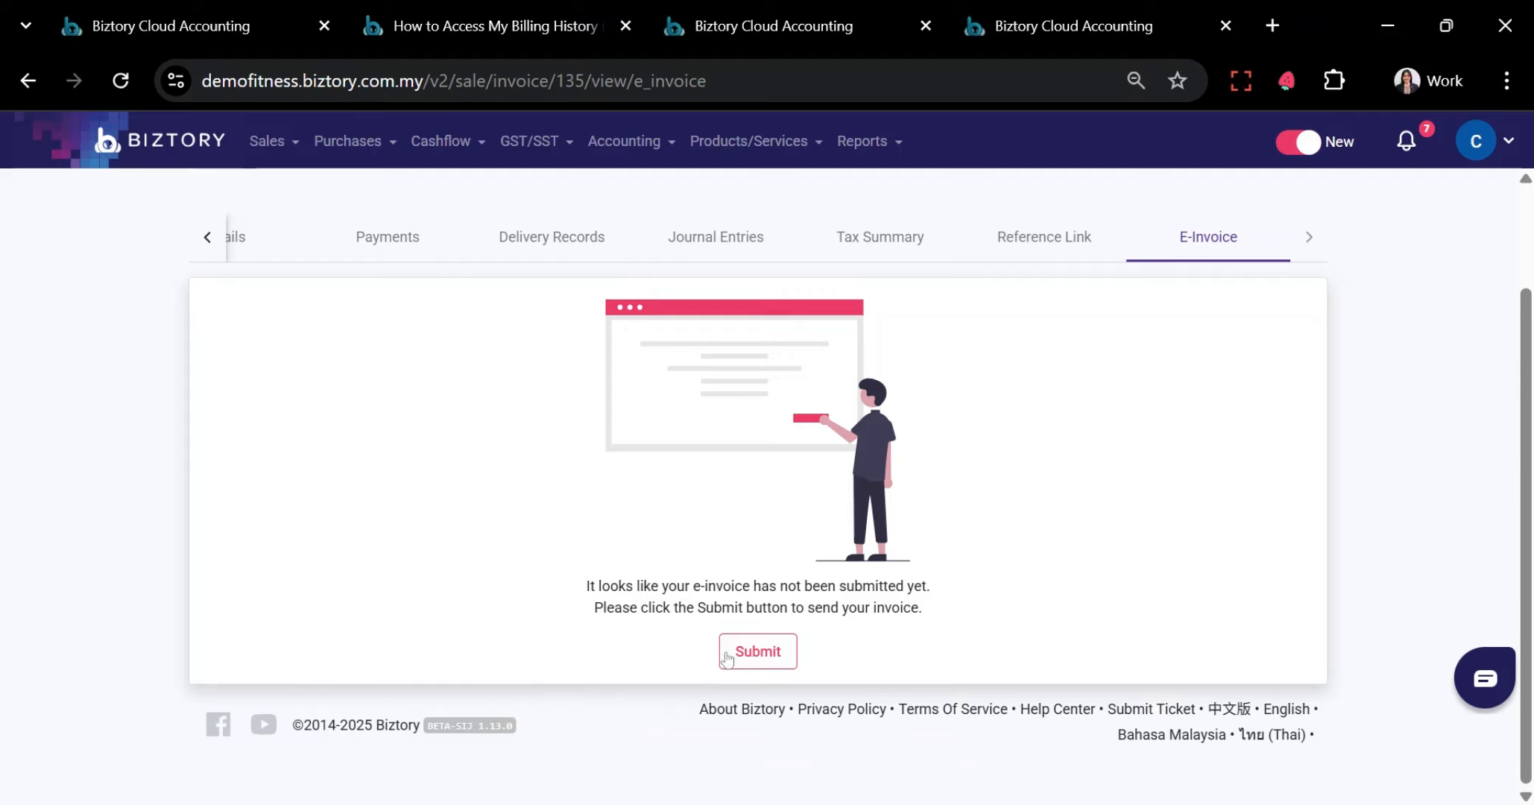
pyautogui.scroll(2, 726, 659)
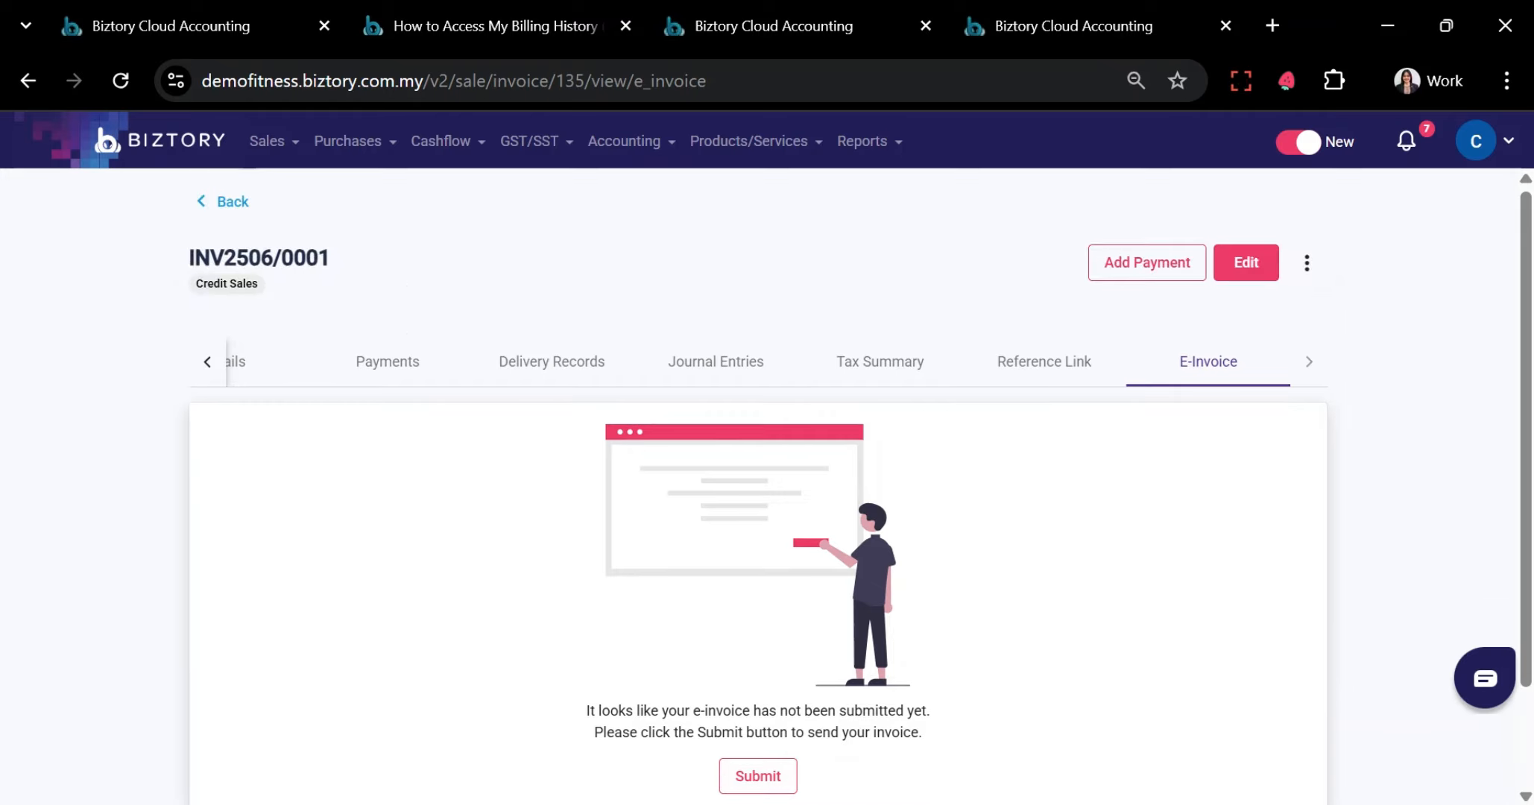
# Open the purchase invoices list and look through its summary and records
pyautogui.click(258, 148)
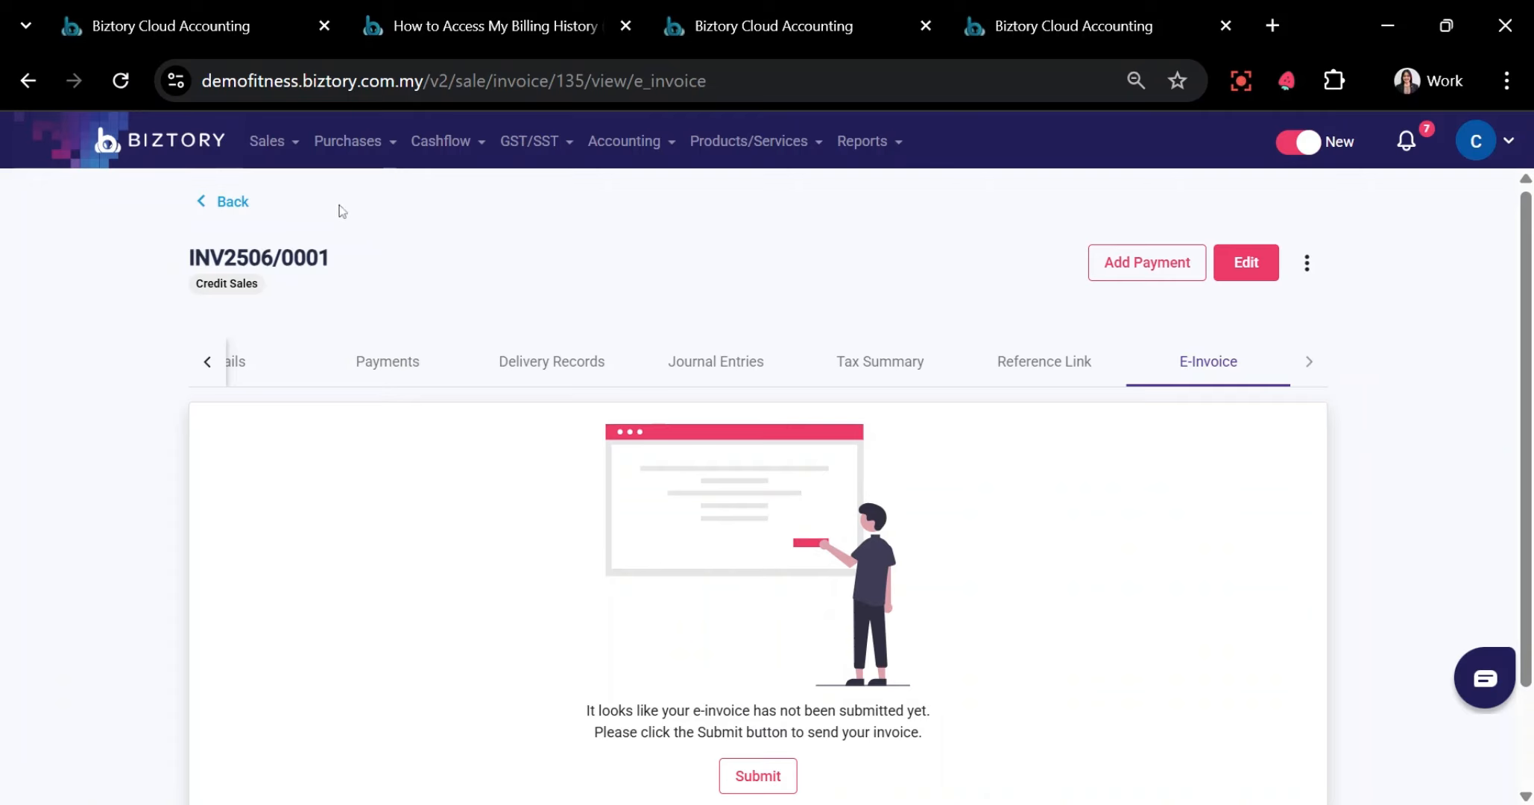
pyautogui.moveTo(358, 149)
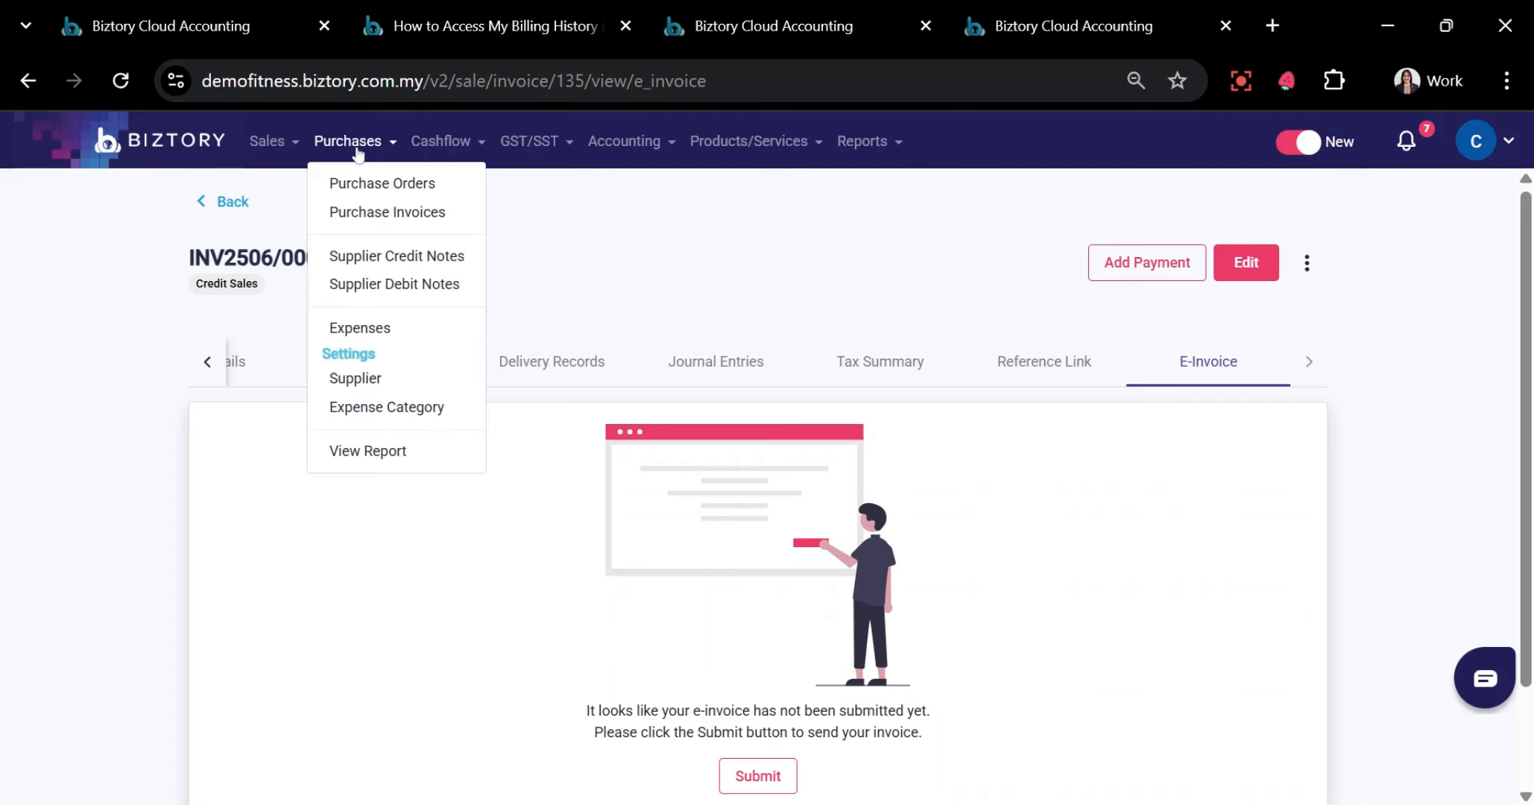
pyautogui.click(384, 212)
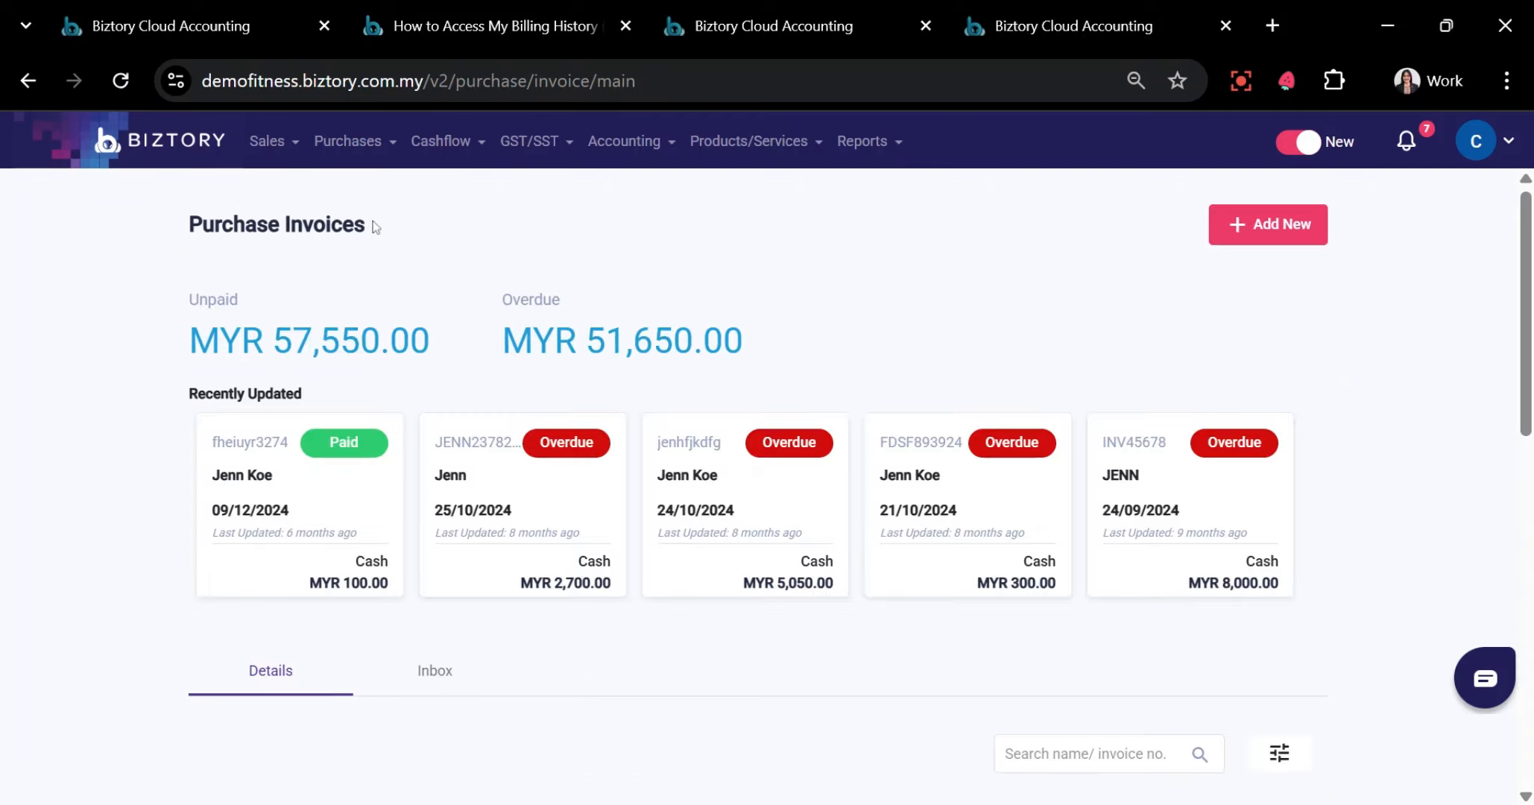
pyautogui.scroll(-15, 589, 537)
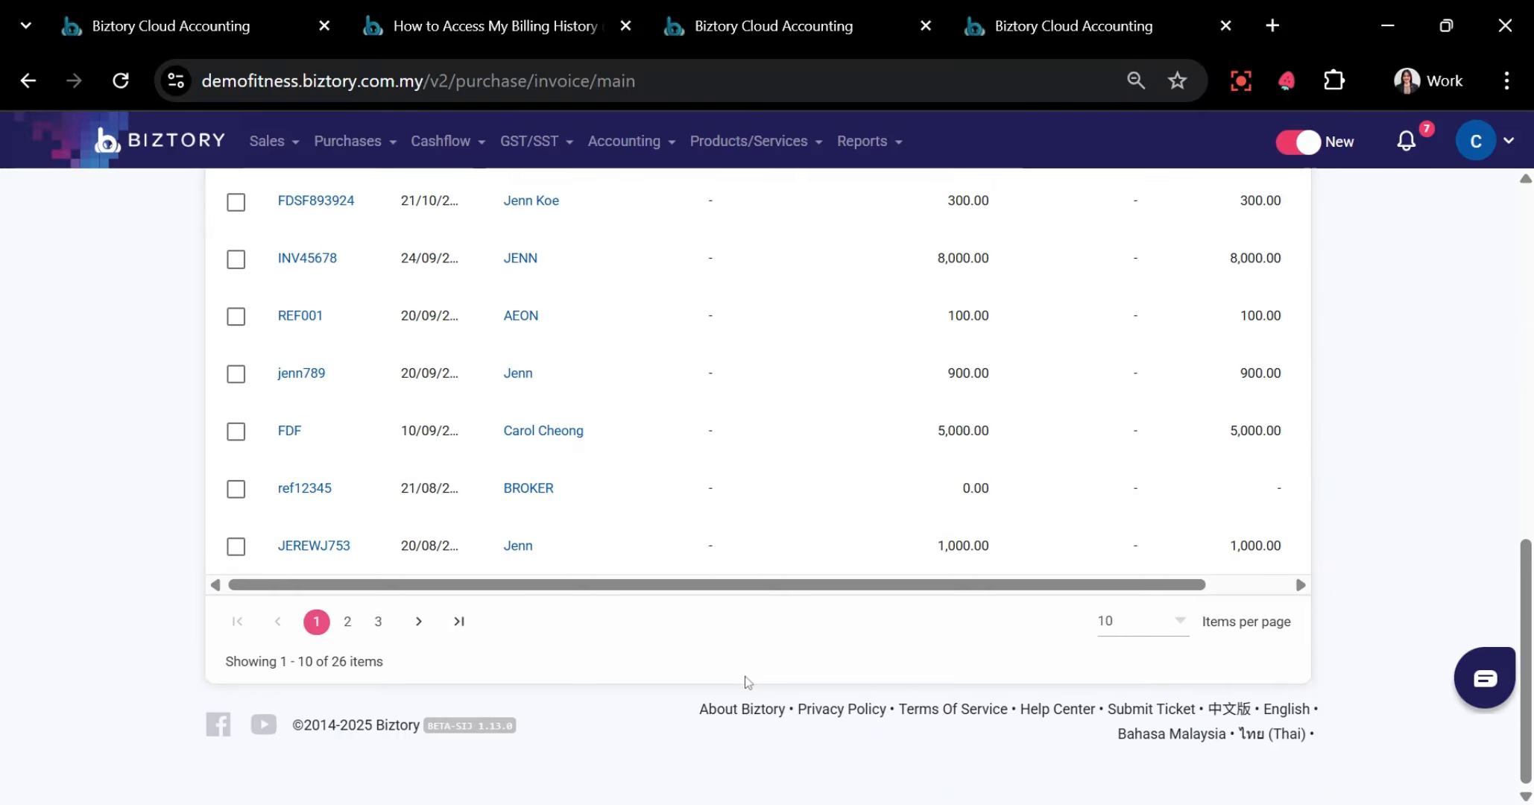
pyautogui.scroll(15, 746, 681)
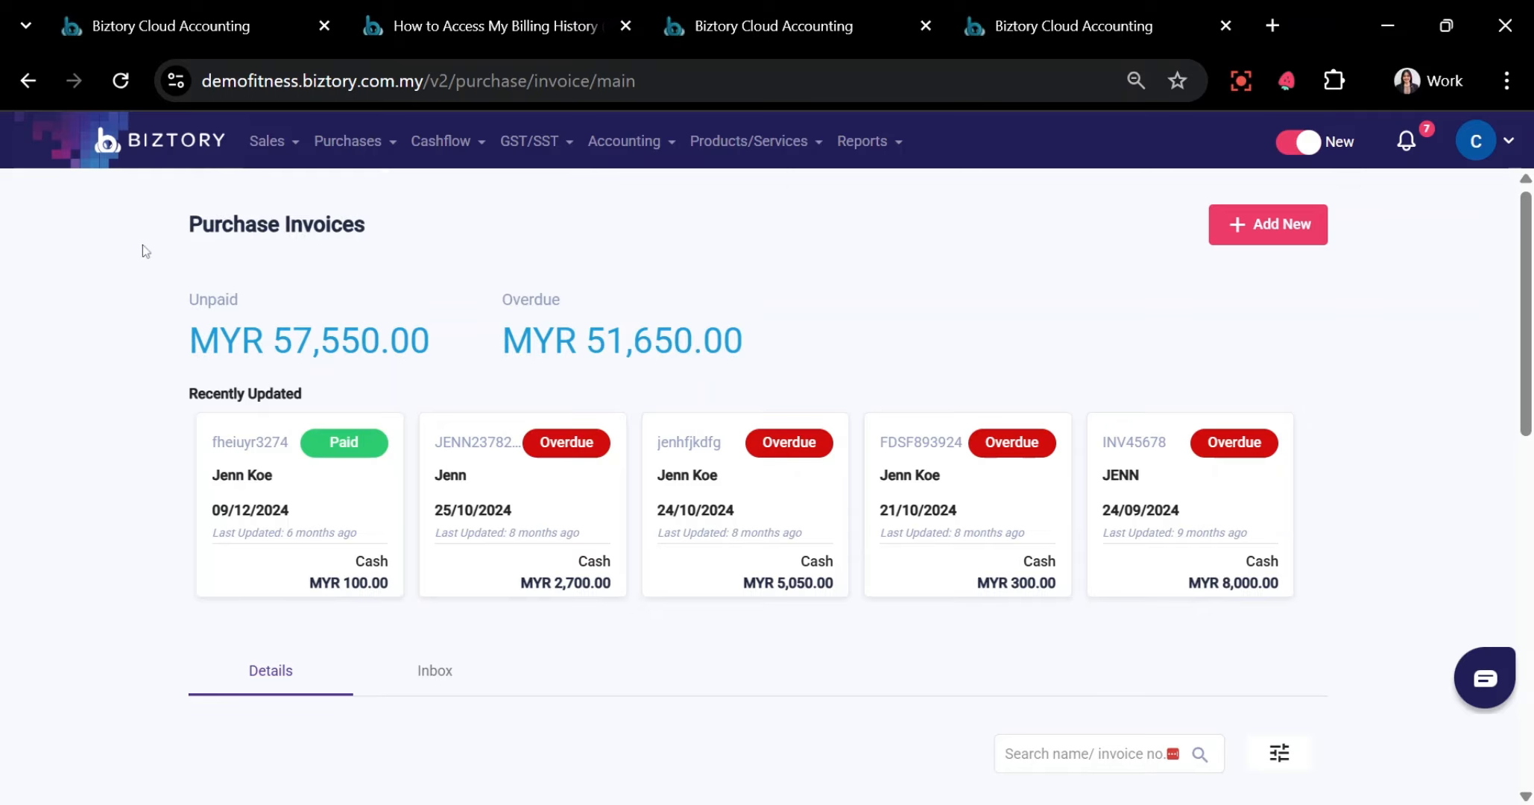
pyautogui.moveTo(153, 218); pyautogui.dragTo(545, 262)
pyautogui.click(491, 264)
# Start a new purchase invoice and examine its invoice number field and the product choices for the first item line
pyautogui.click(1257, 237)
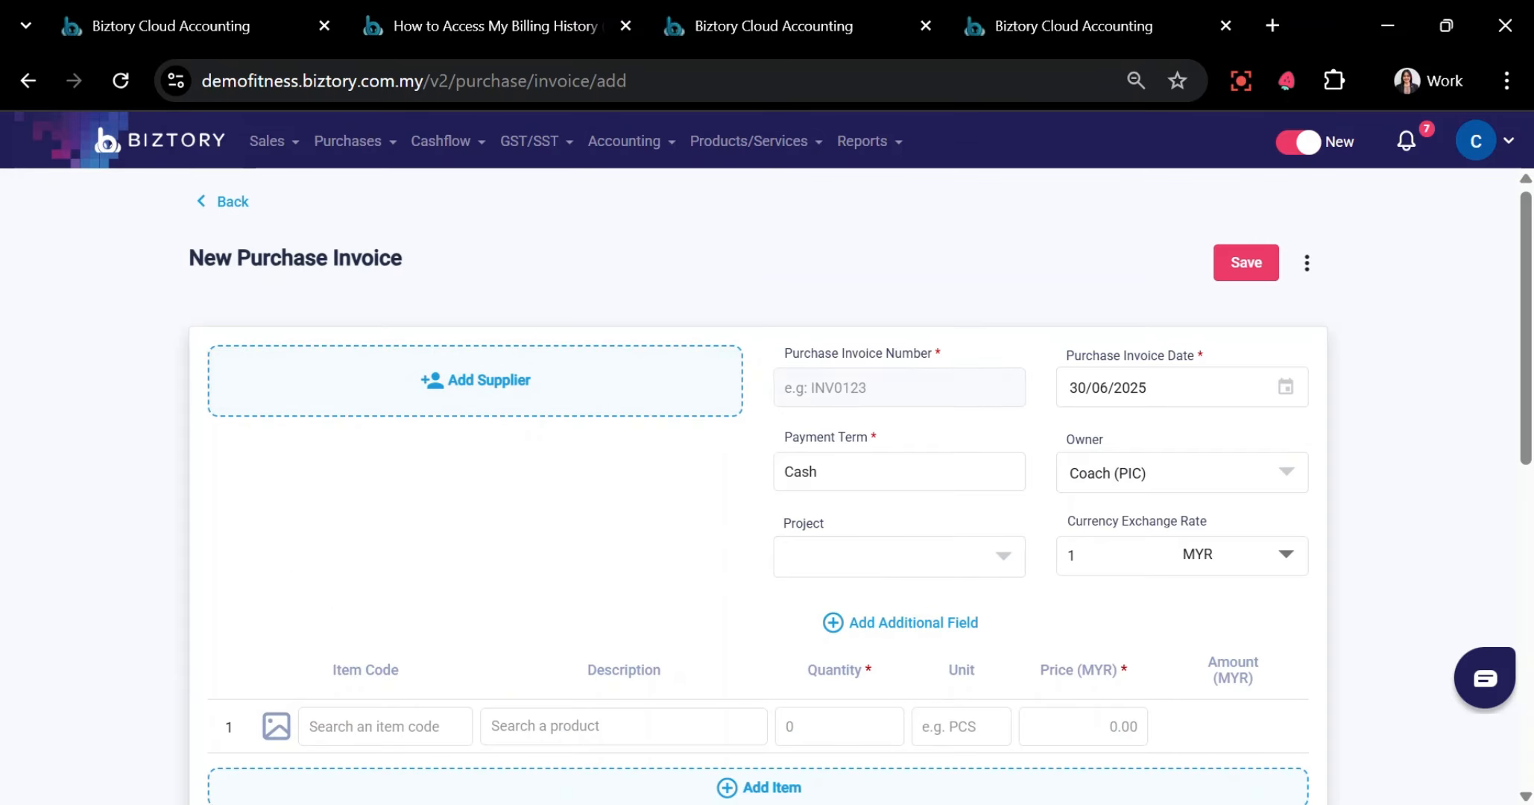
pyautogui.click(781, 380)
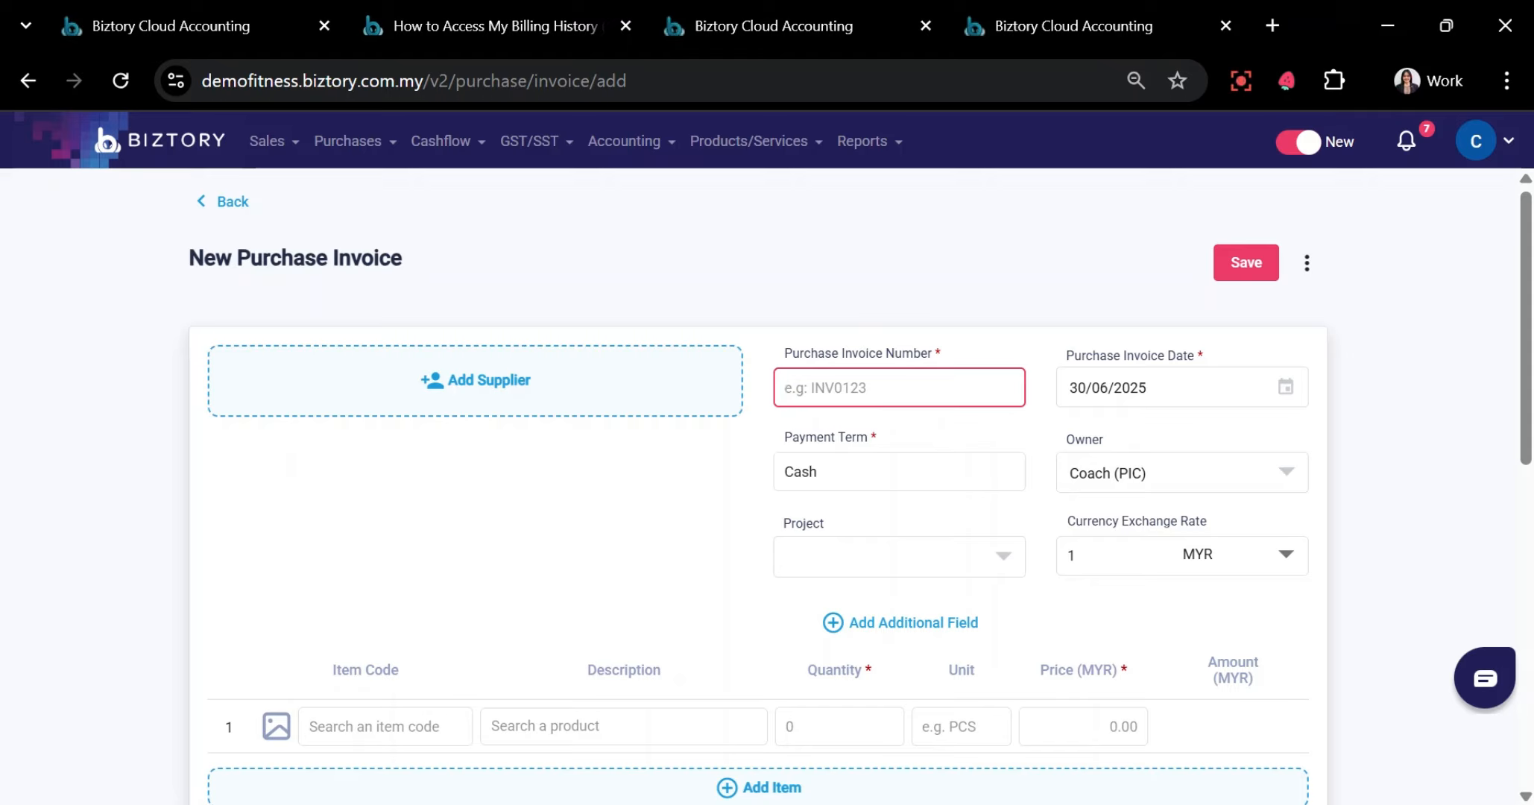
pyautogui.scroll(-3, 574, 578)
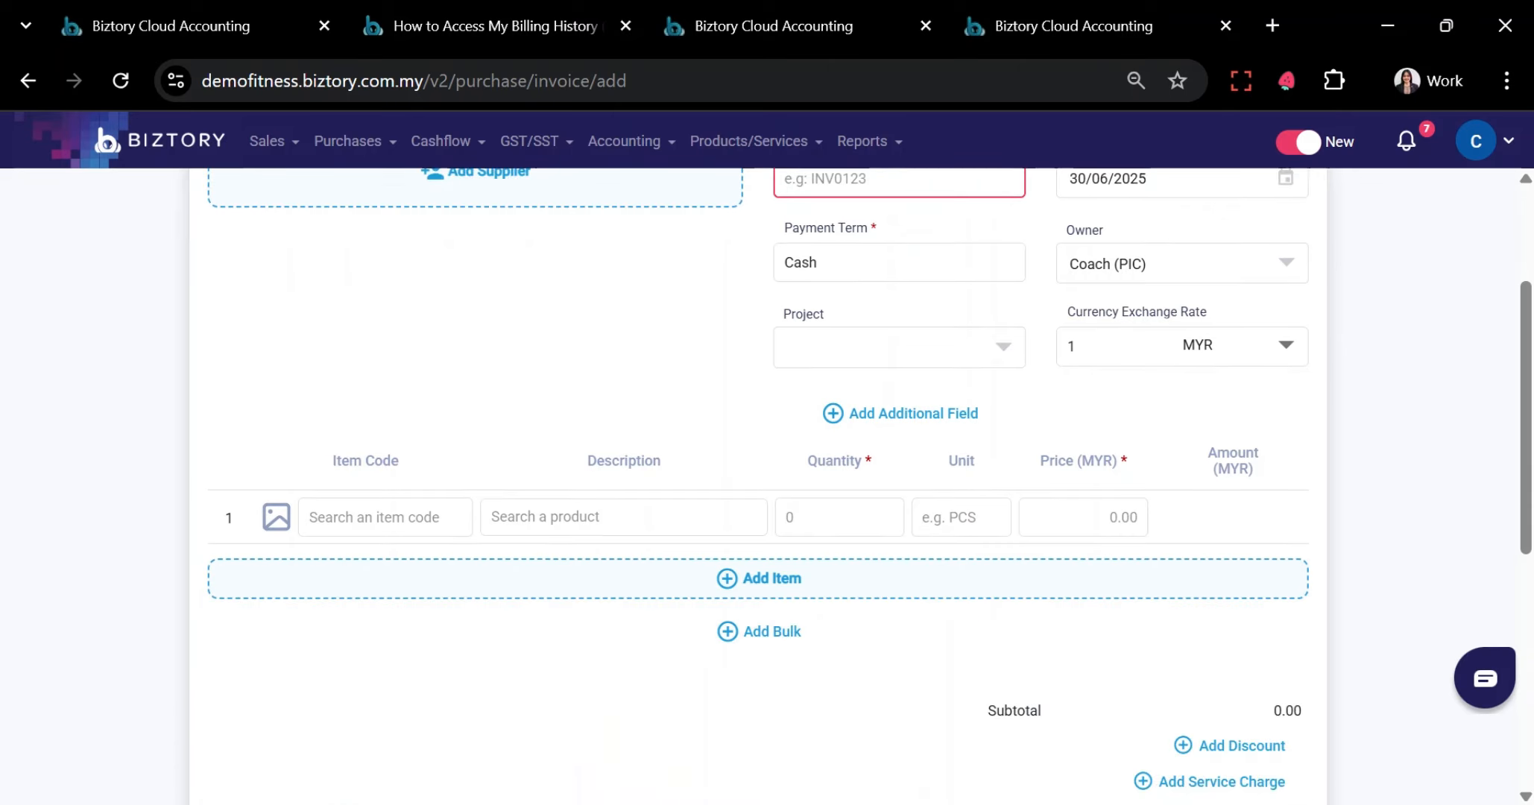
pyautogui.click(514, 533)
pyautogui.scroll(-3, 610, 339)
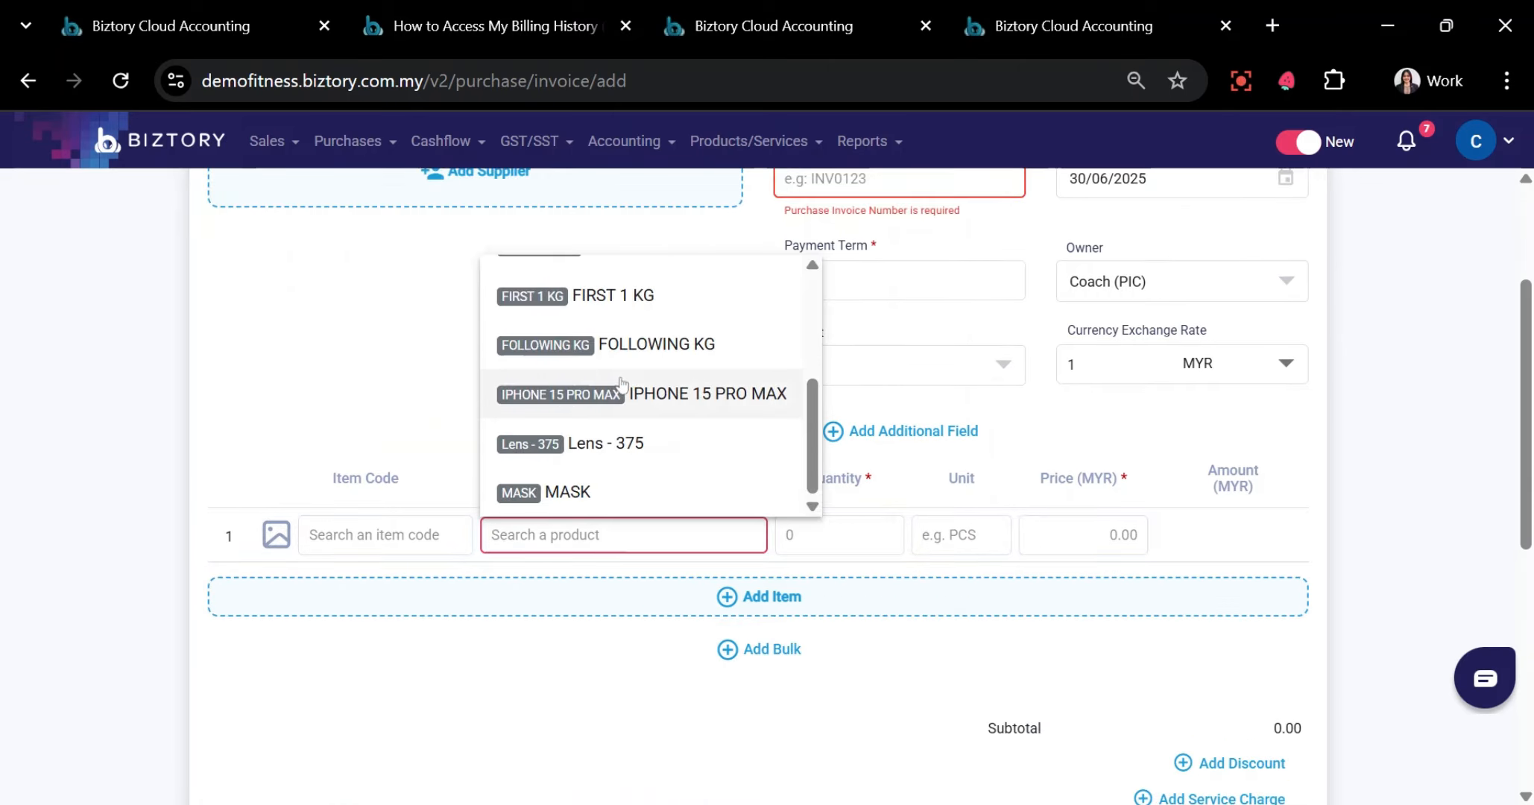
pyautogui.scroll(3, 610, 339)
pyautogui.click(338, 380)
pyautogui.scroll(3, 680, 465)
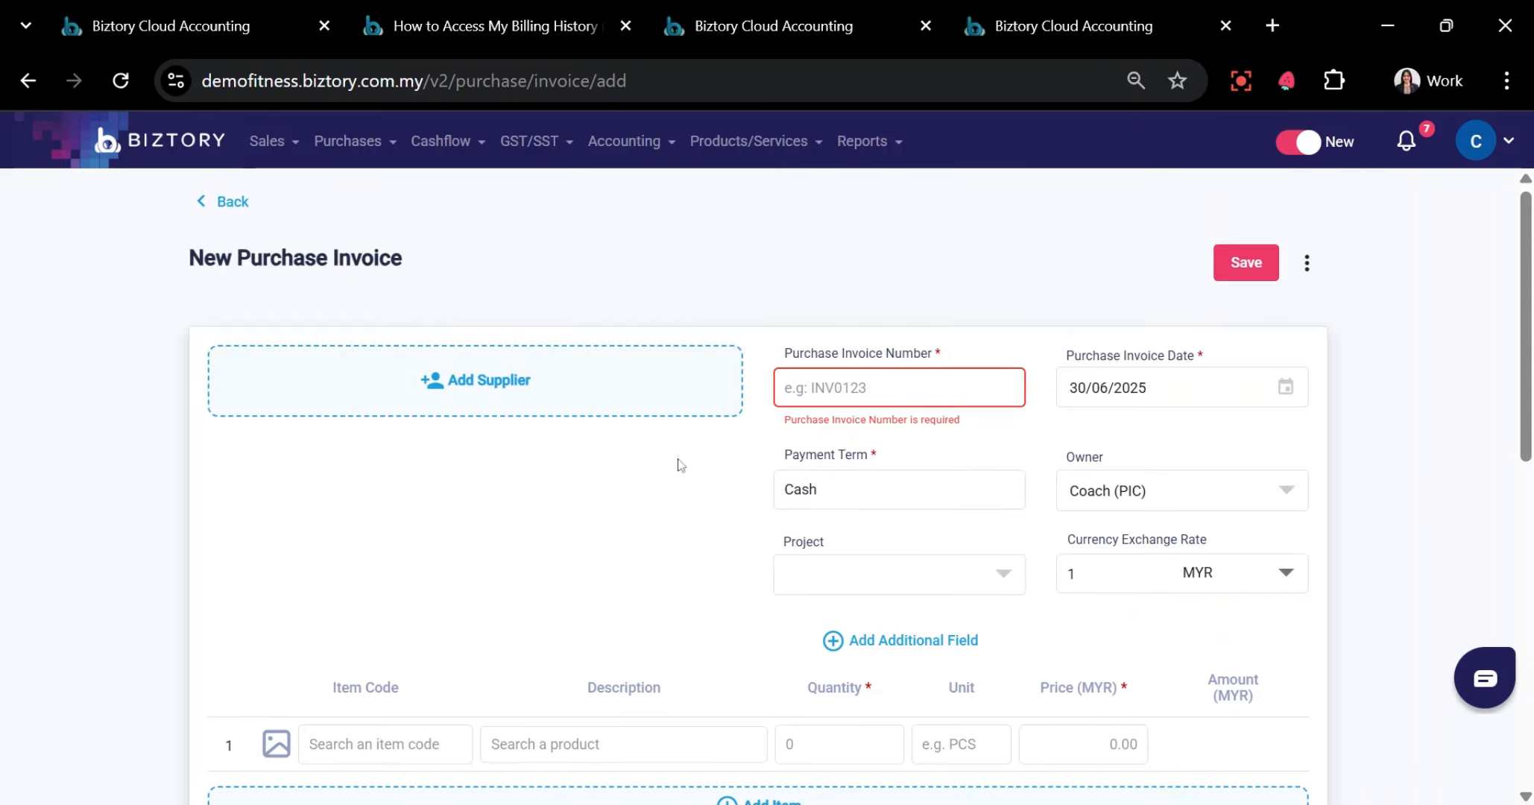
# View the new purchase invoice's settings, including Auto Submit to E-Invoice, close them and return to the purchase invoices list
pyautogui.click(1306, 263)
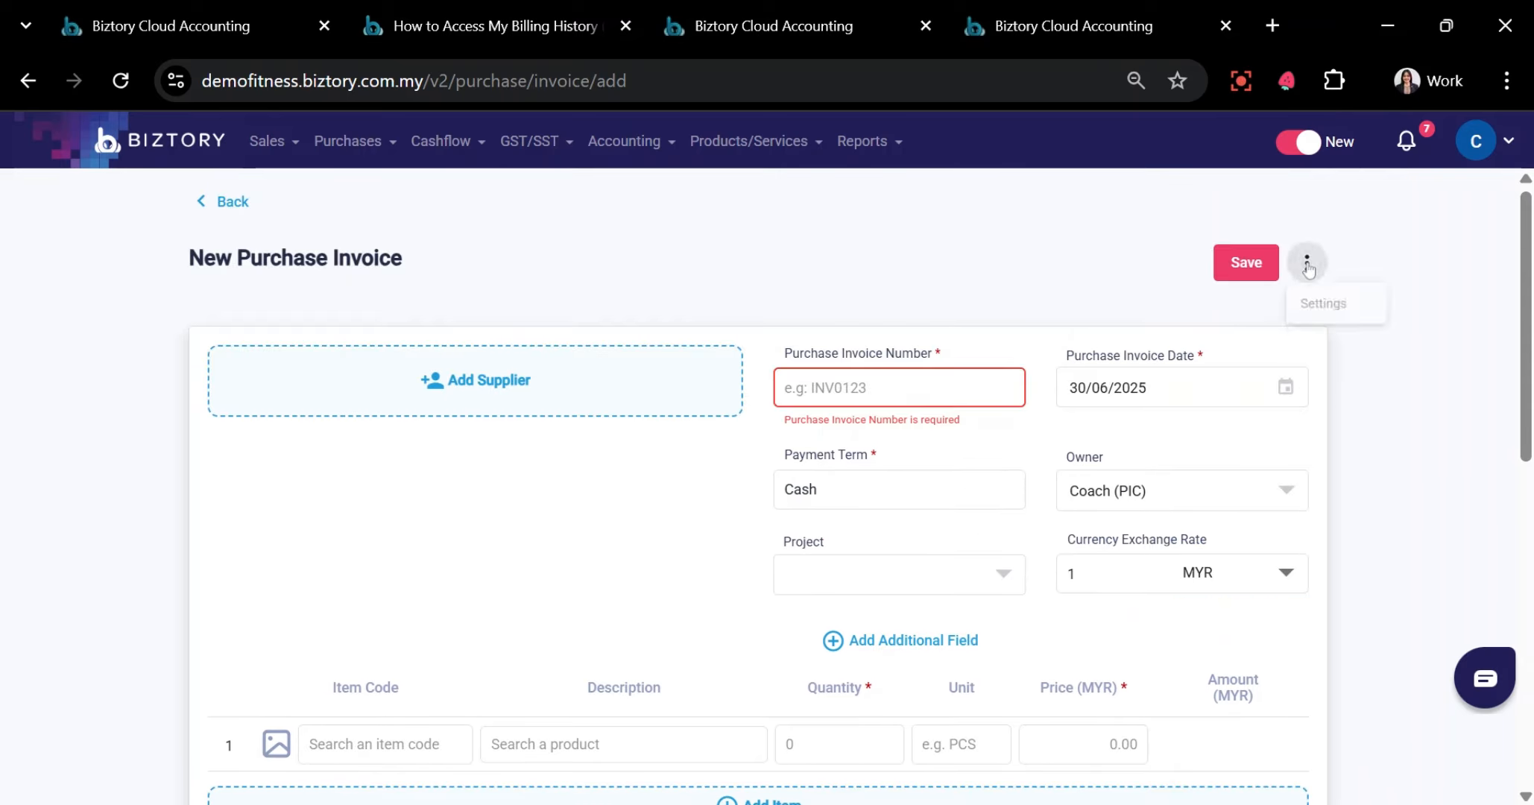
pyautogui.click(1327, 306)
pyautogui.click(1267, 436)
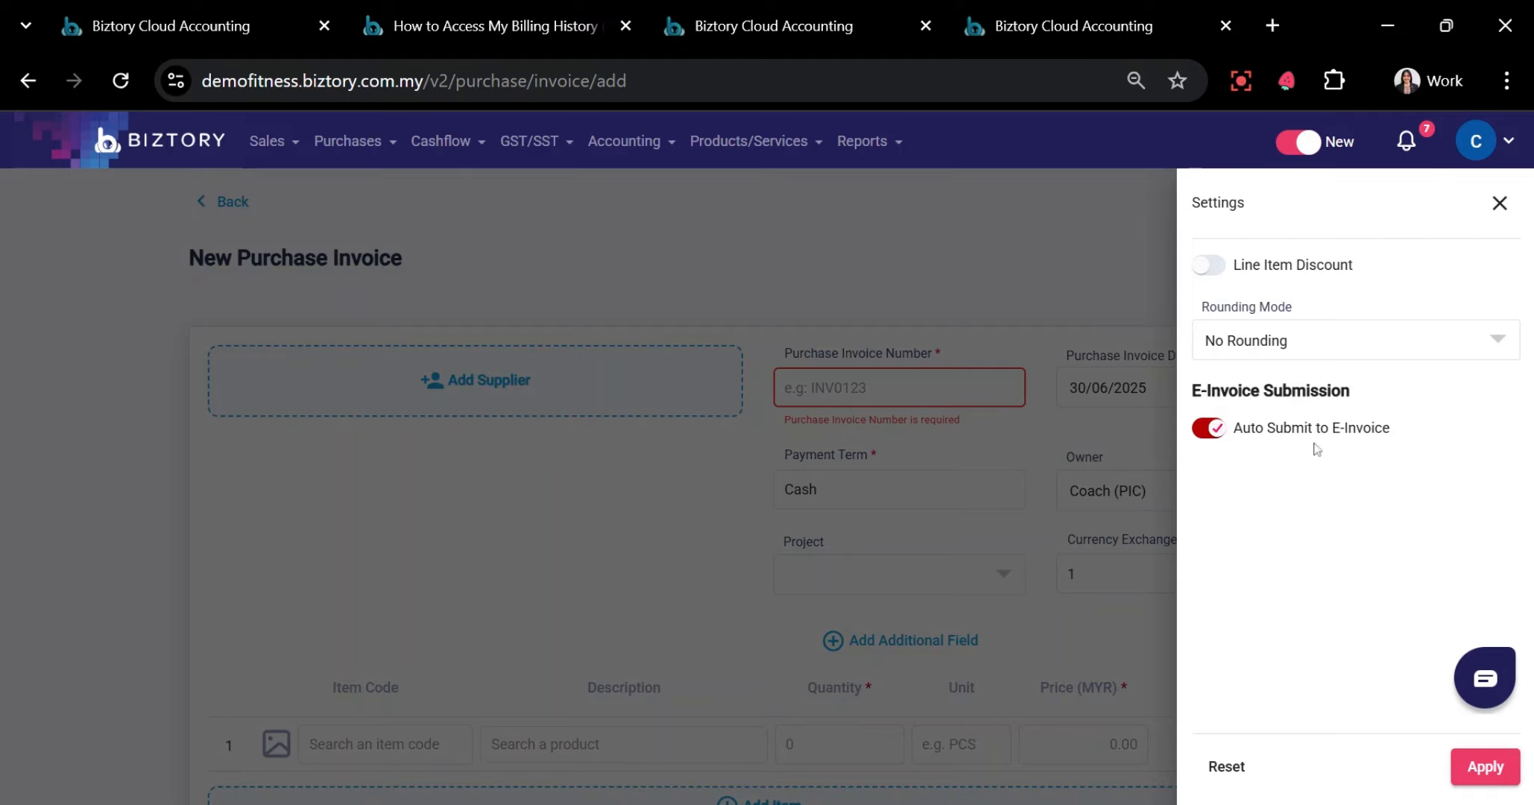
pyautogui.click(909, 265)
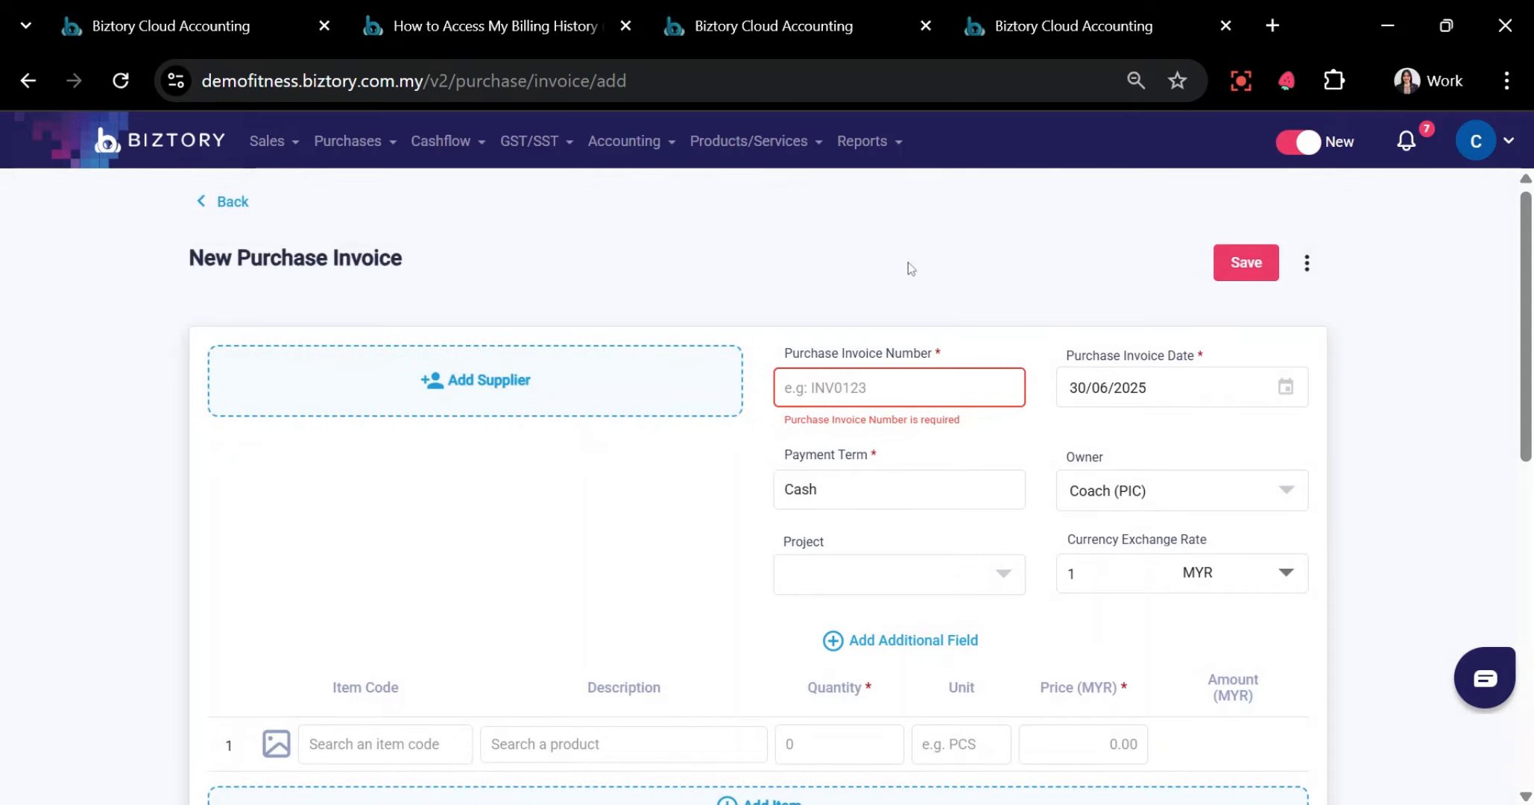
pyautogui.click(231, 202)
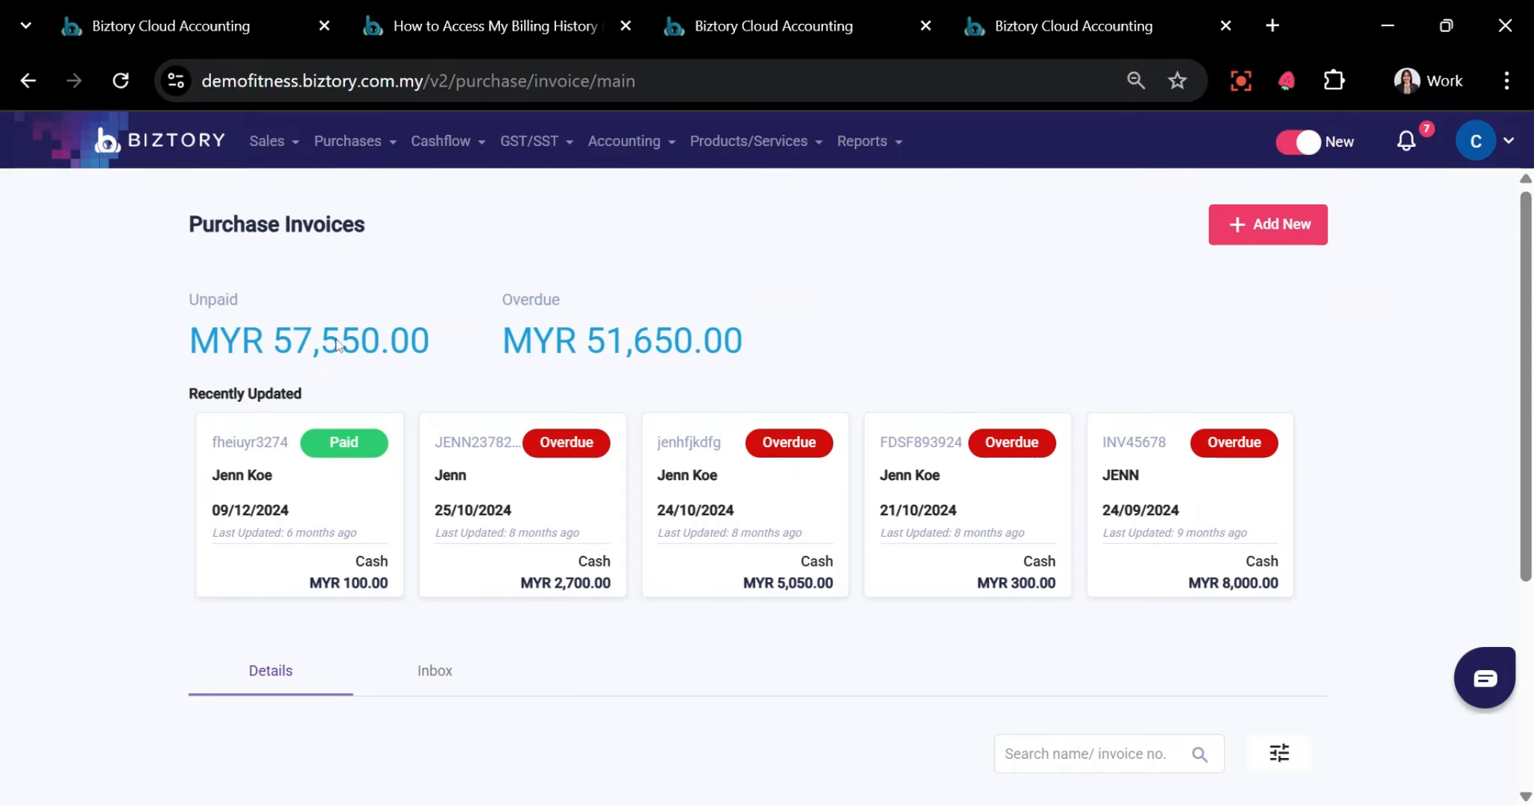
# View the available actions for purchase invoice fheiuyr3274, open its Add Payment form and close it without saving
pyautogui.scroll(-5, 578, 587)
pyautogui.hscroll(3, 578, 588)
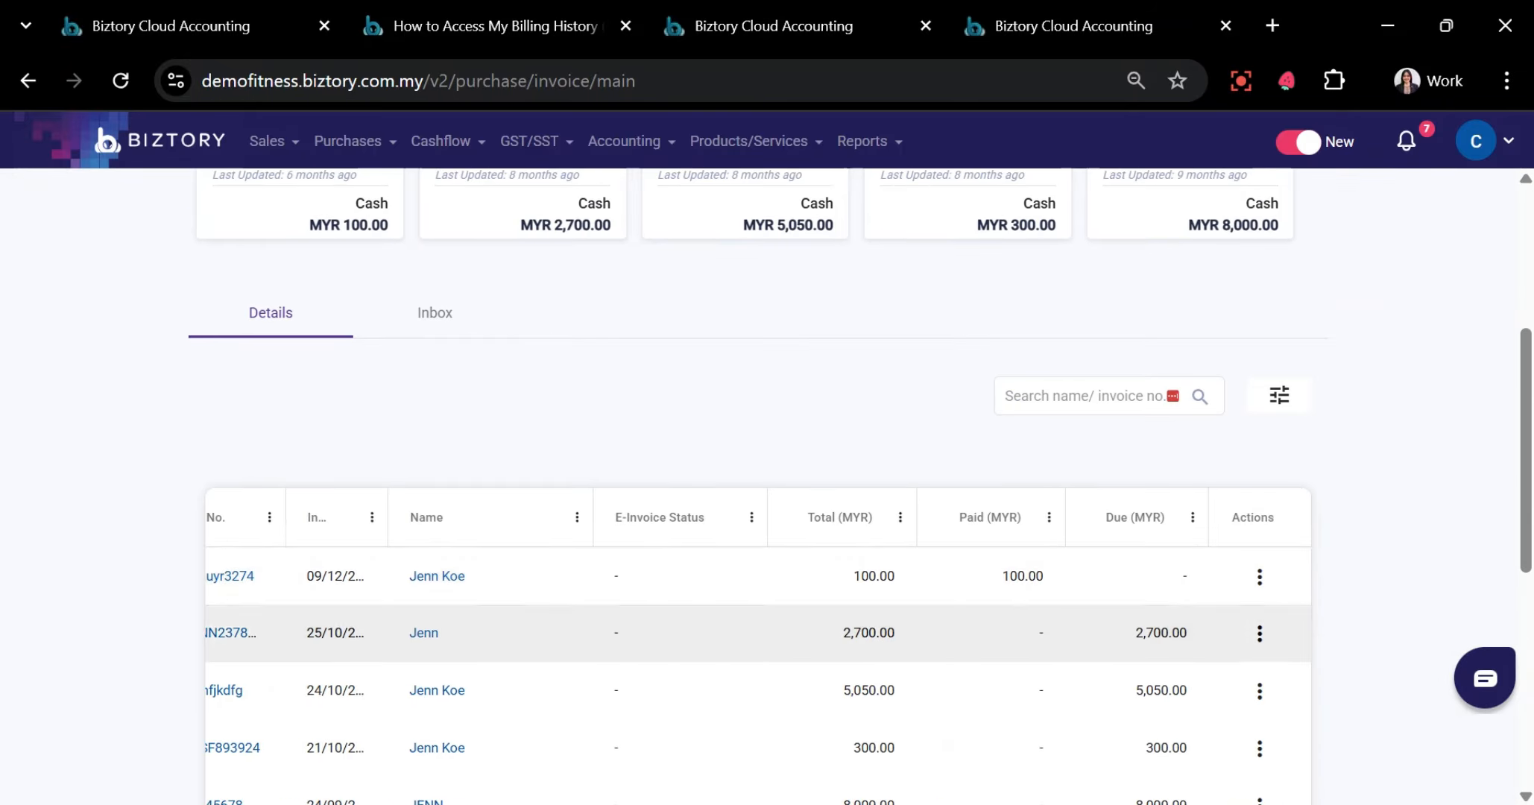
pyautogui.click(1259, 578)
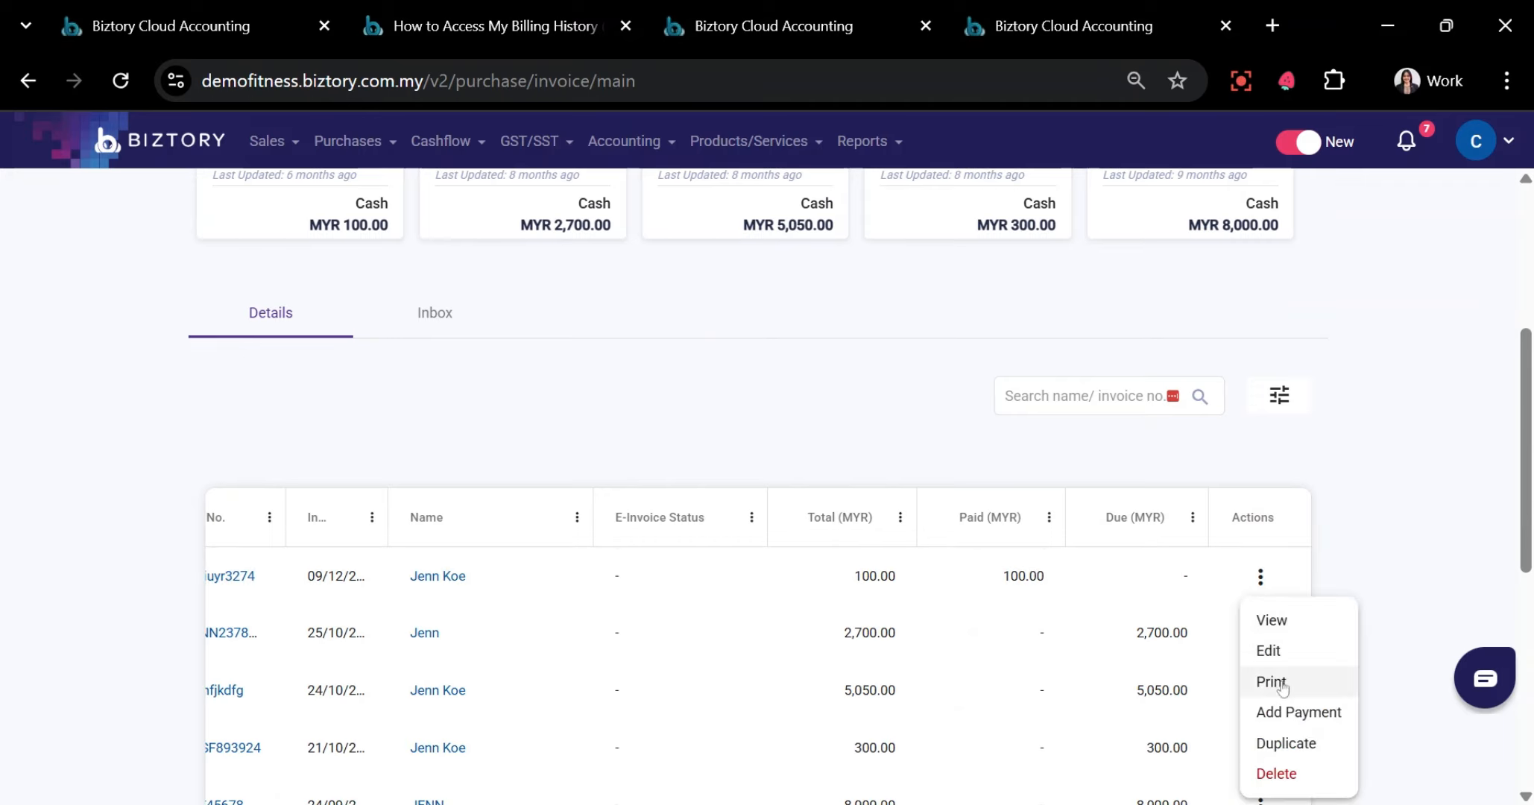
pyautogui.click(1288, 714)
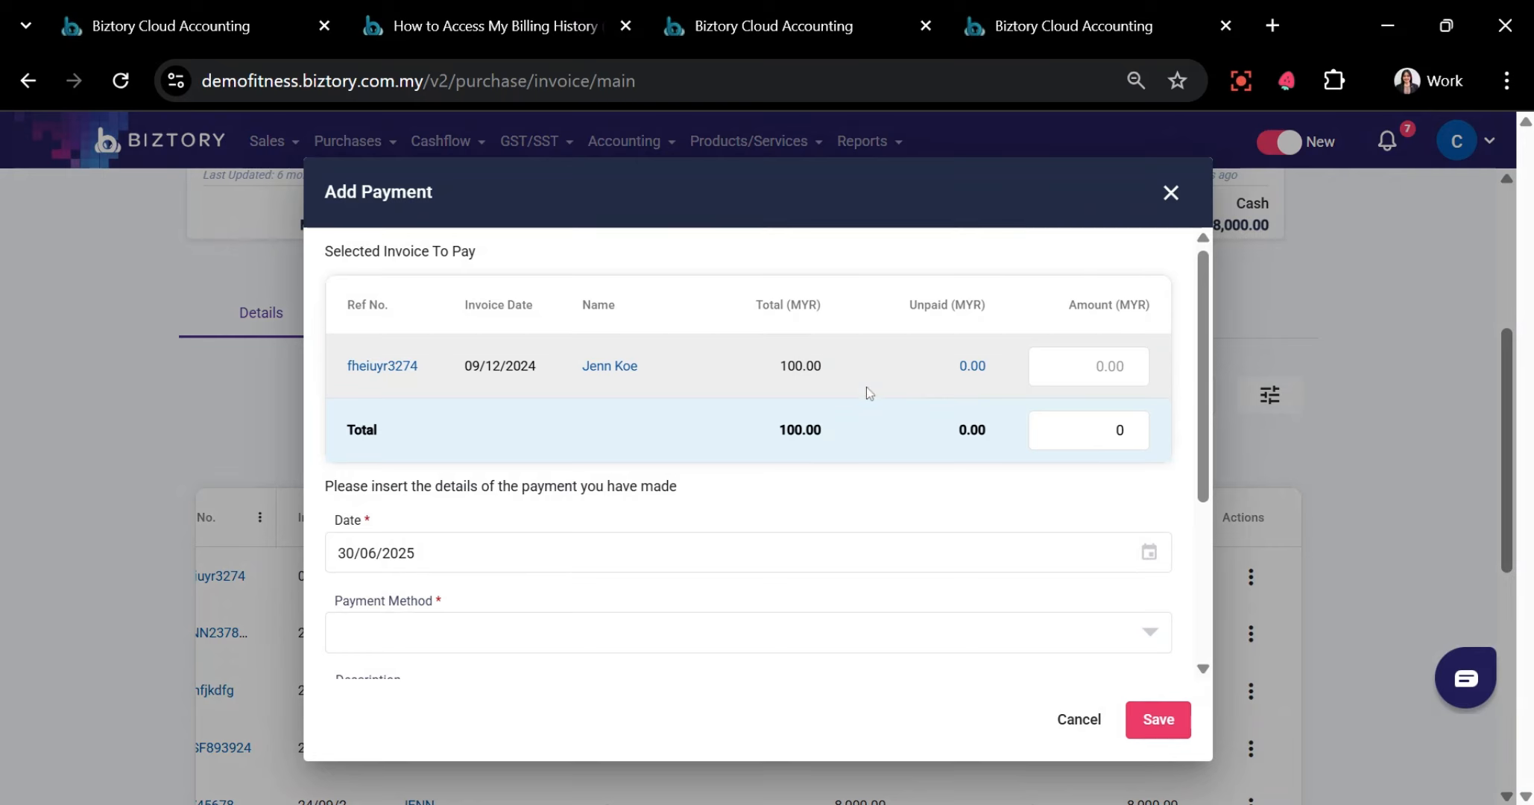
pyautogui.click(1347, 473)
pyautogui.scroll(5, 1345, 473)
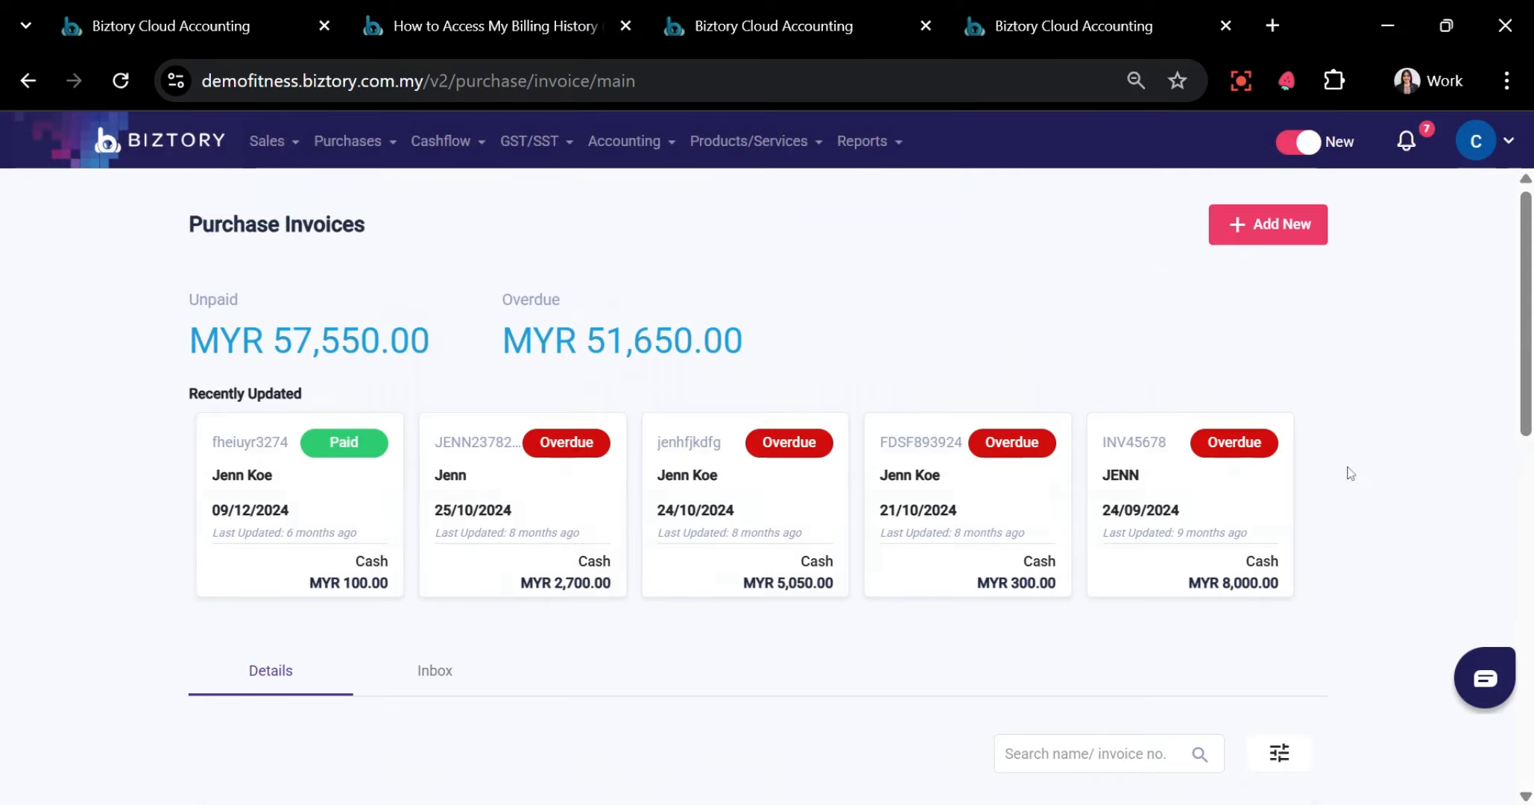
# Open the Purchase Report from the purchases reports and set its date range to Last Year
pyautogui.click(387, 142)
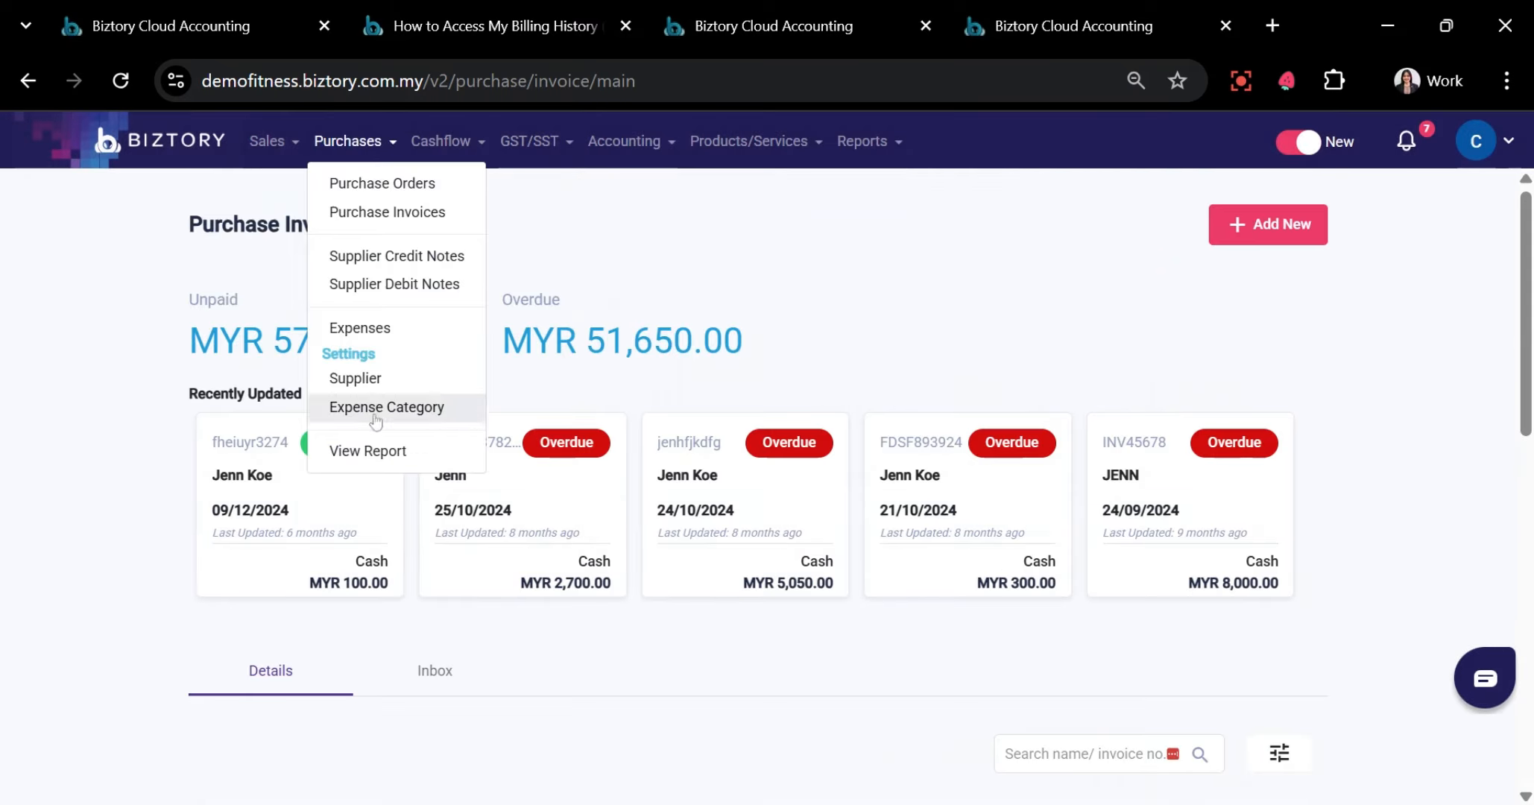
pyautogui.click(358, 448)
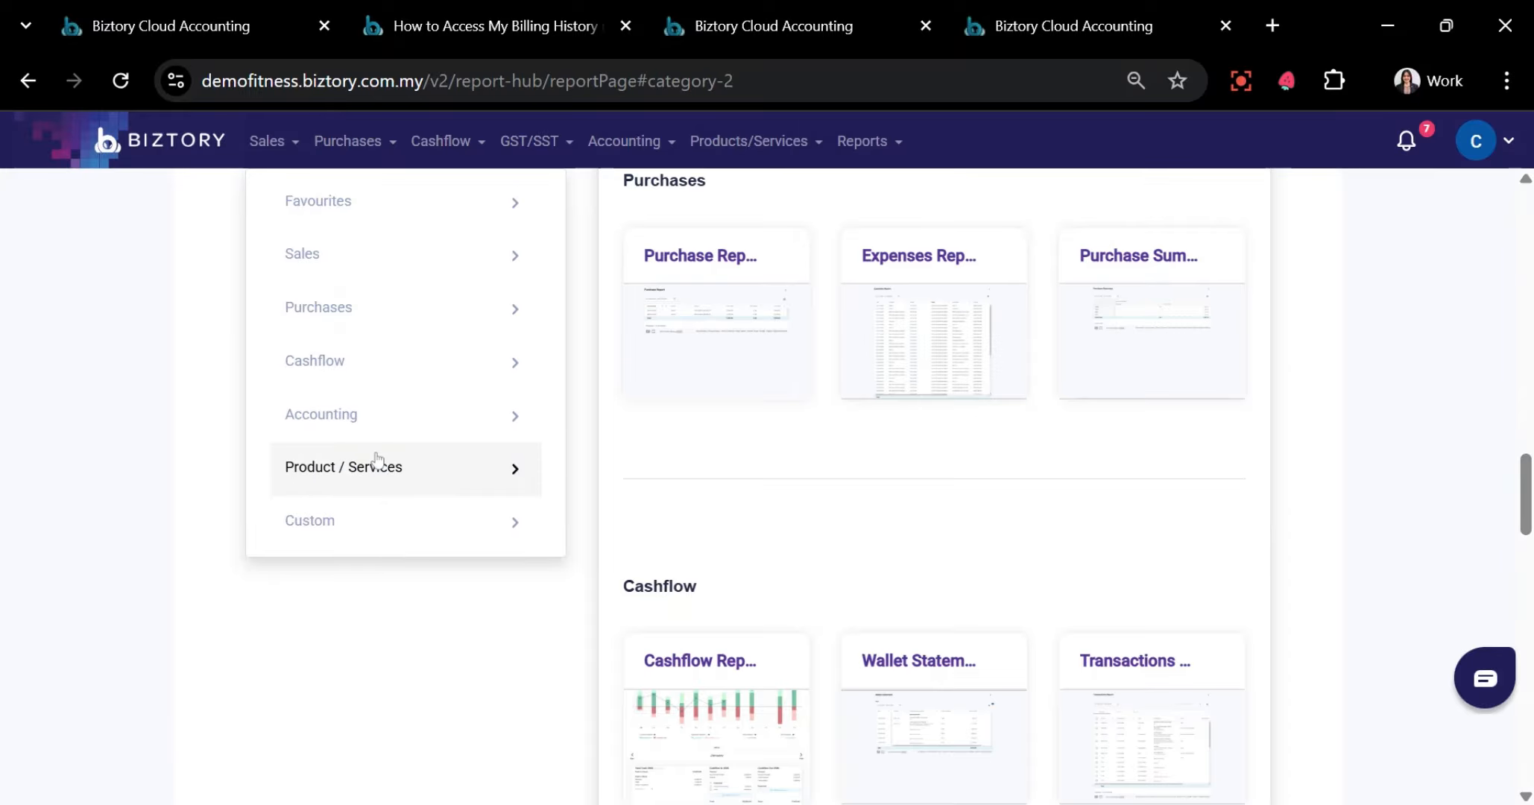
pyautogui.click(708, 262)
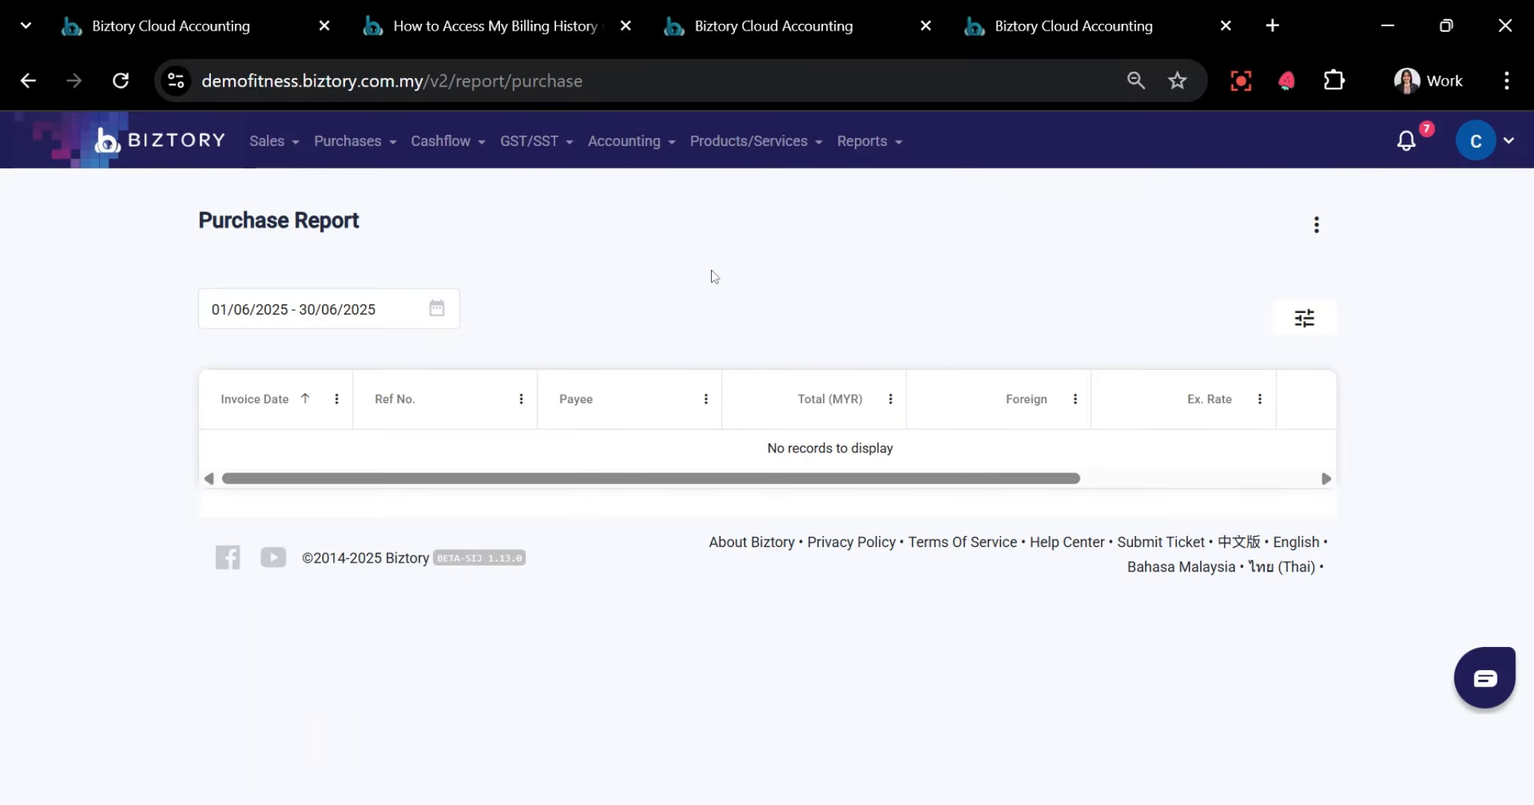
pyautogui.click(447, 323)
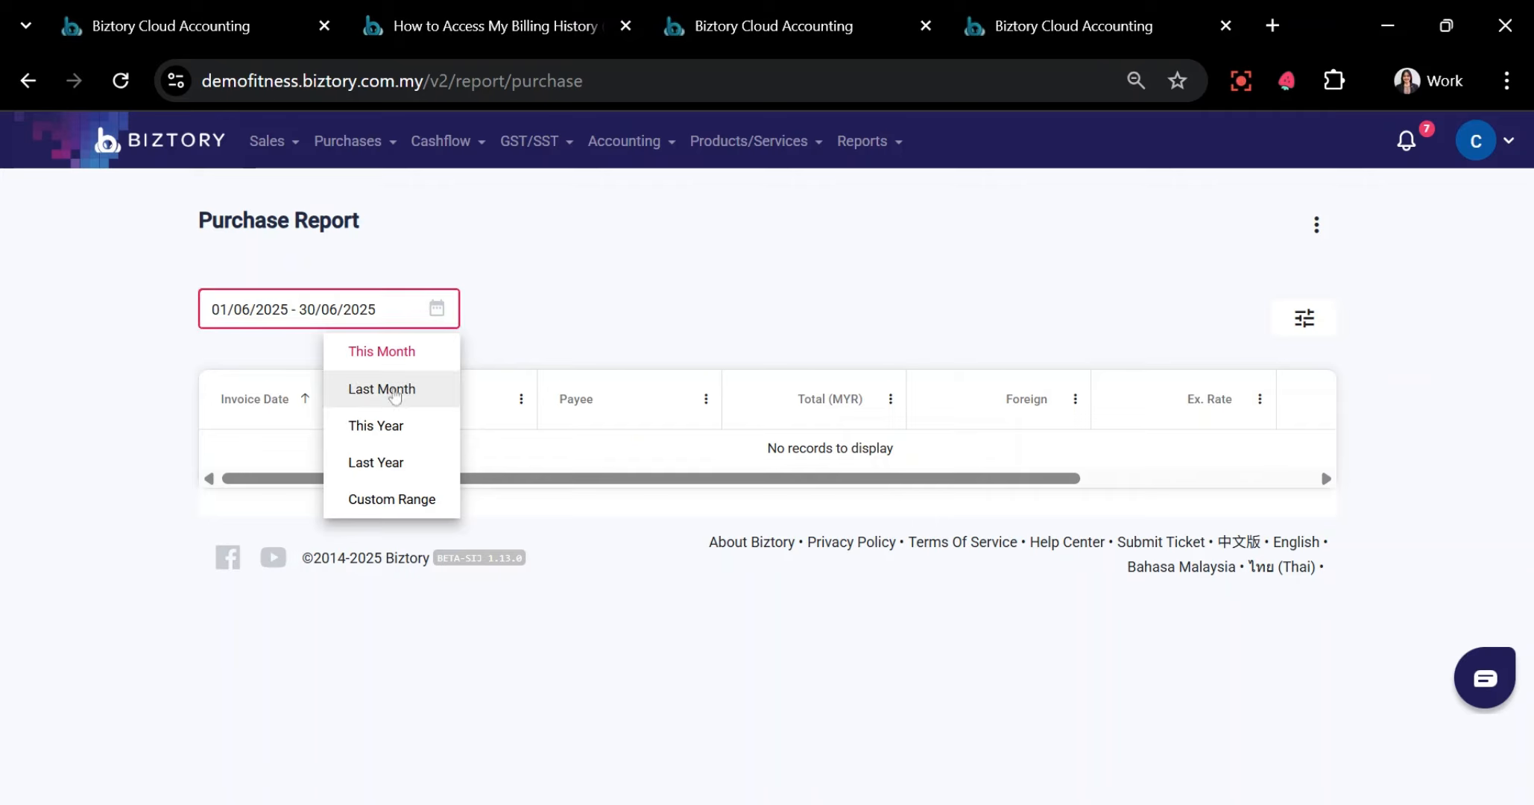
pyautogui.click(395, 427)
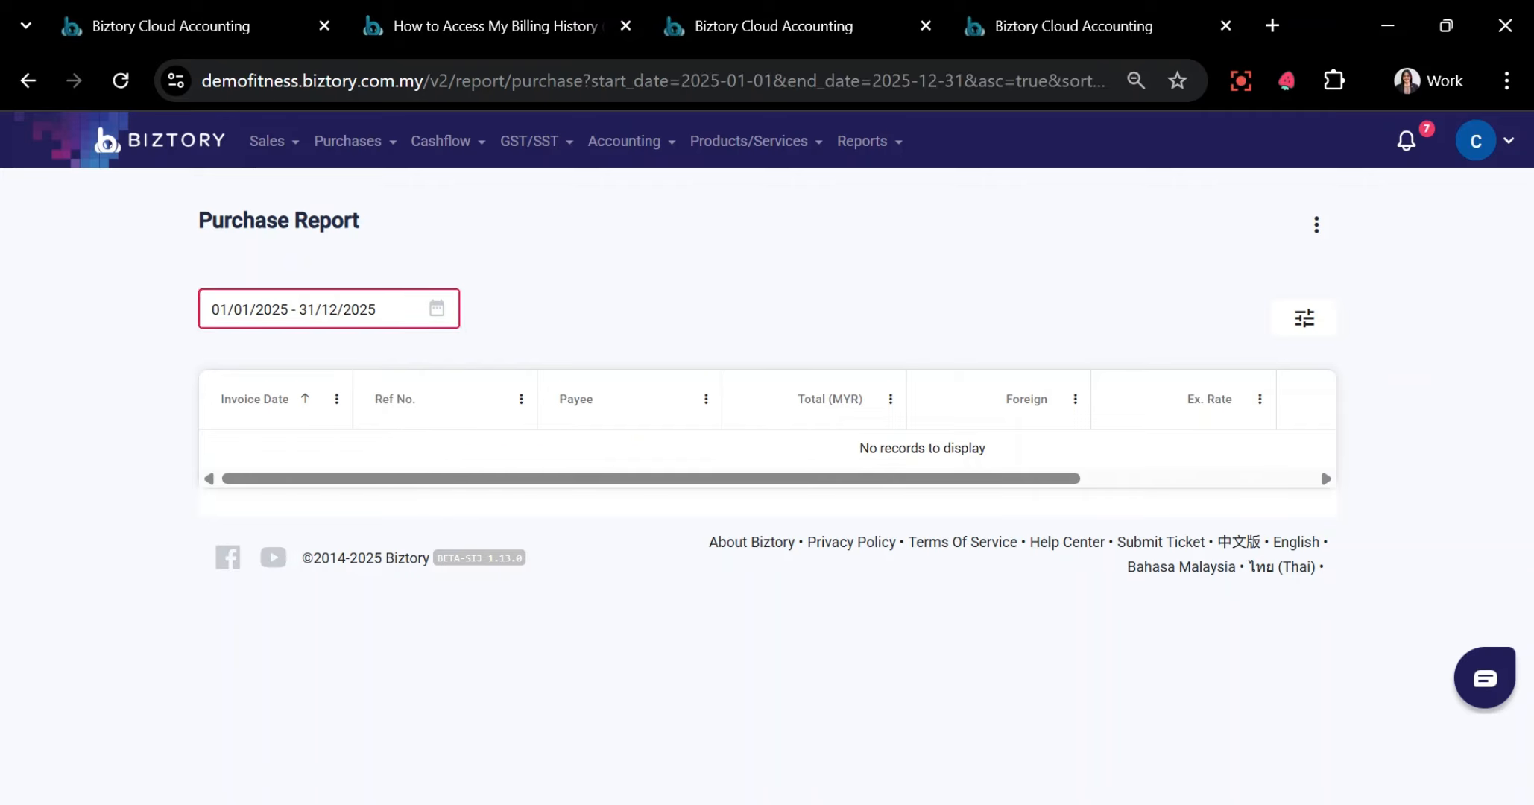
pyautogui.click(438, 311)
pyautogui.click(400, 457)
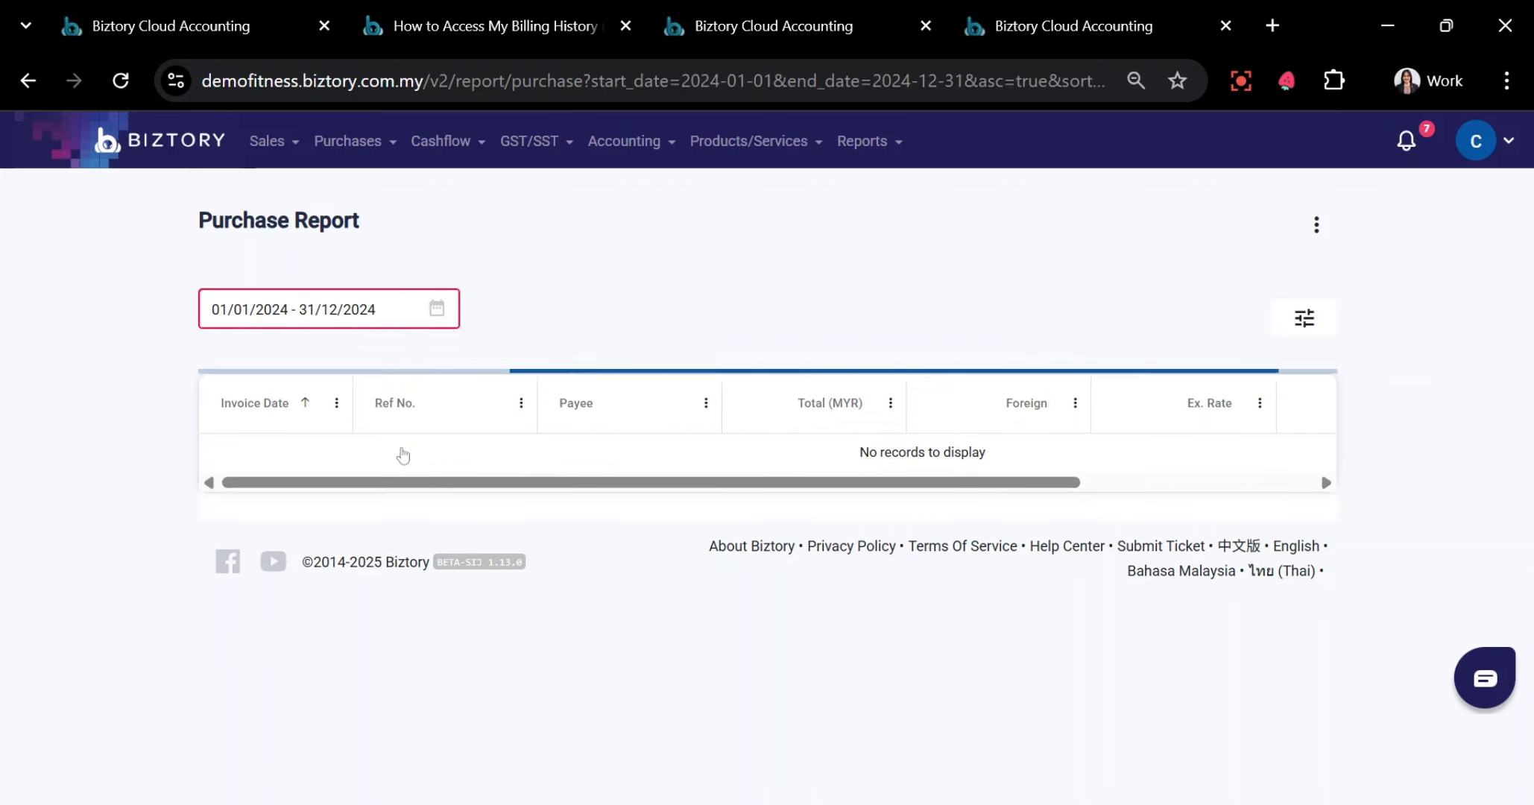
# Examine the Purchase Report's figures and the full set of columns that can be shown or hidden
pyautogui.hscroll(5, 630, 708)
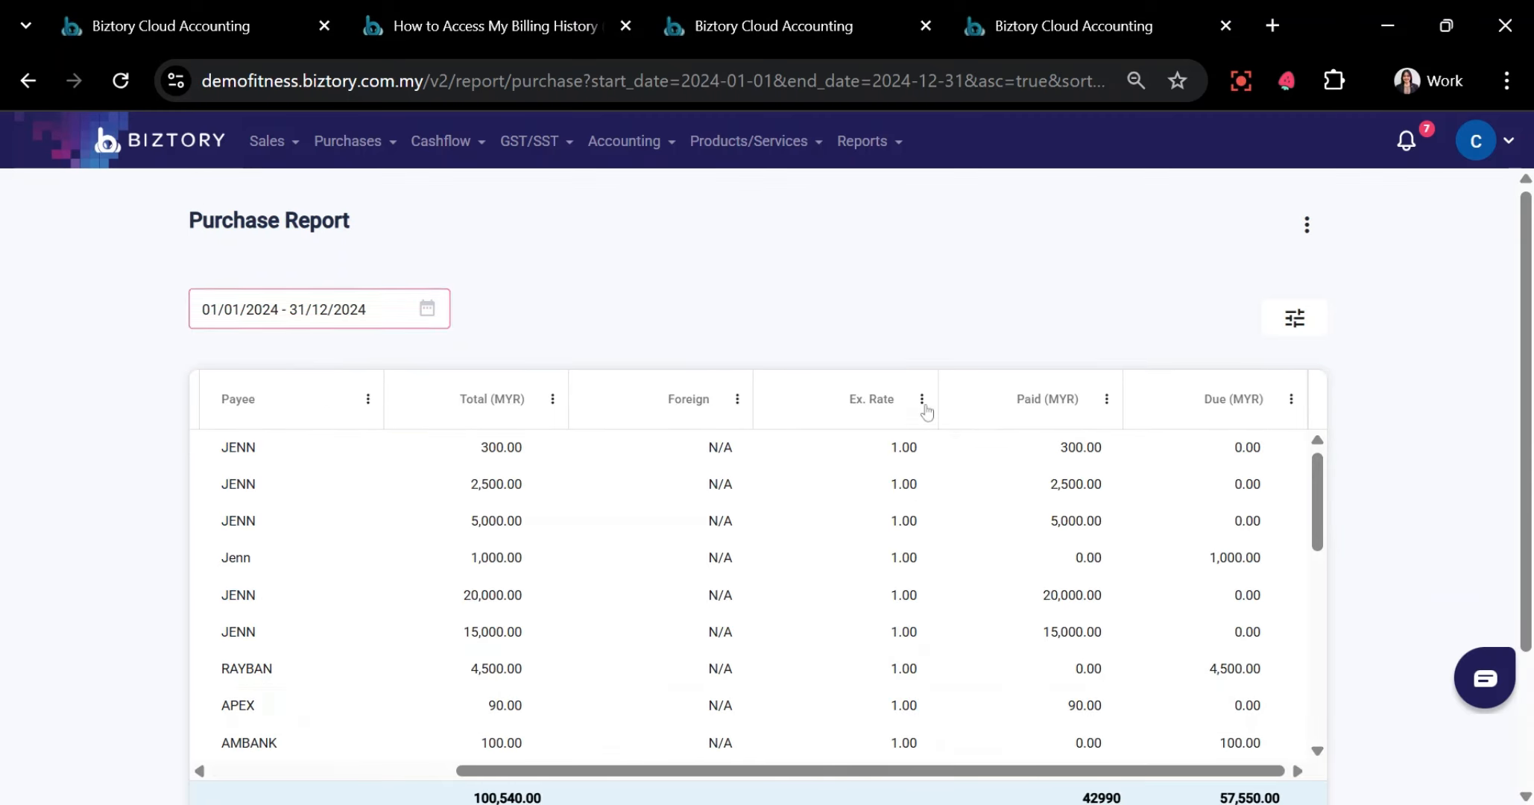
pyautogui.click(922, 403)
pyautogui.moveTo(952, 597)
pyautogui.scroll(-5, 1115, 579)
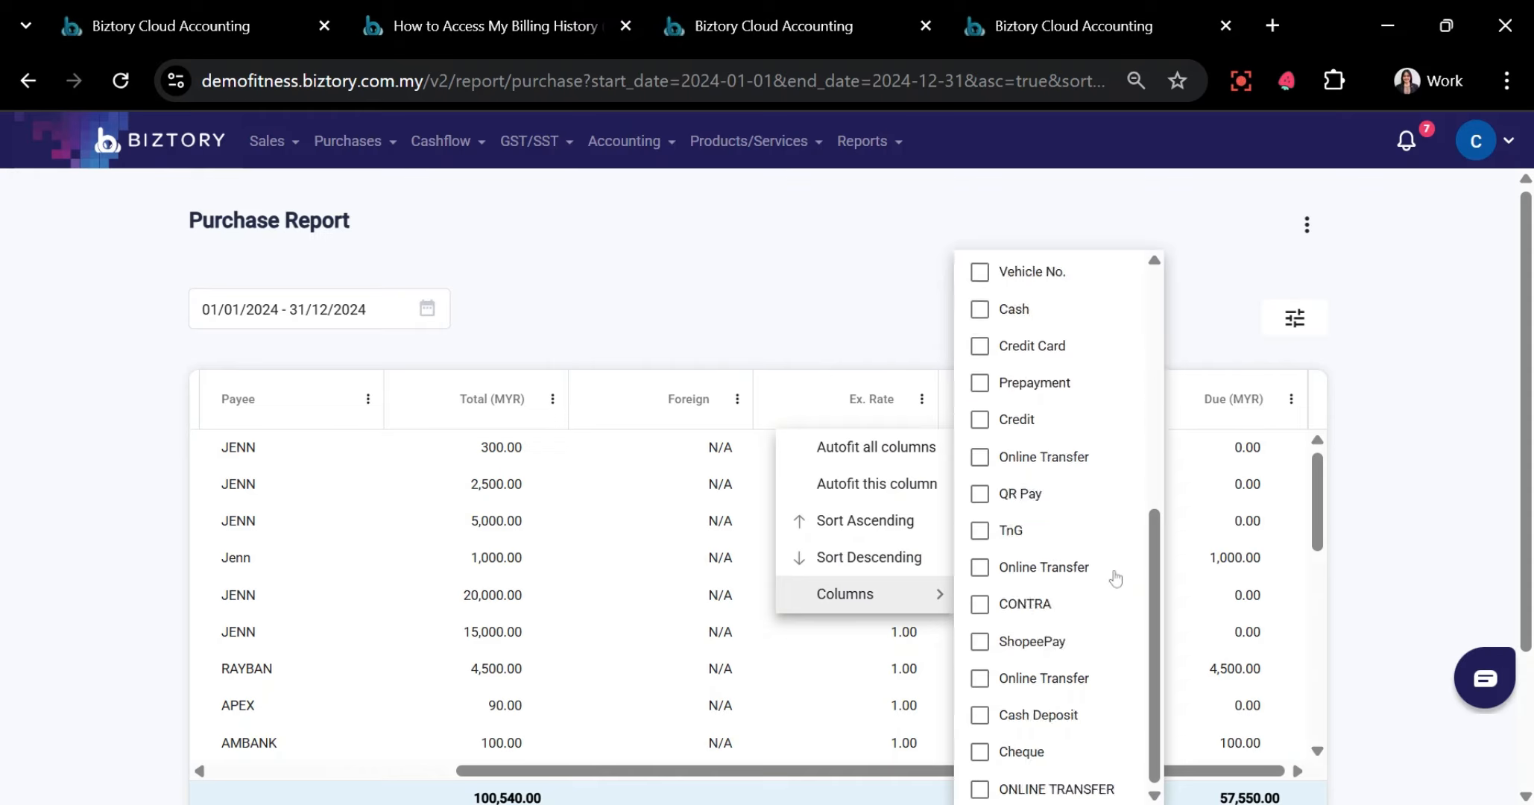
pyautogui.scroll(1, 1114, 575)
pyautogui.scroll(-1, 1113, 575)
pyautogui.scroll(4, 1114, 576)
pyautogui.scroll(3, 1114, 575)
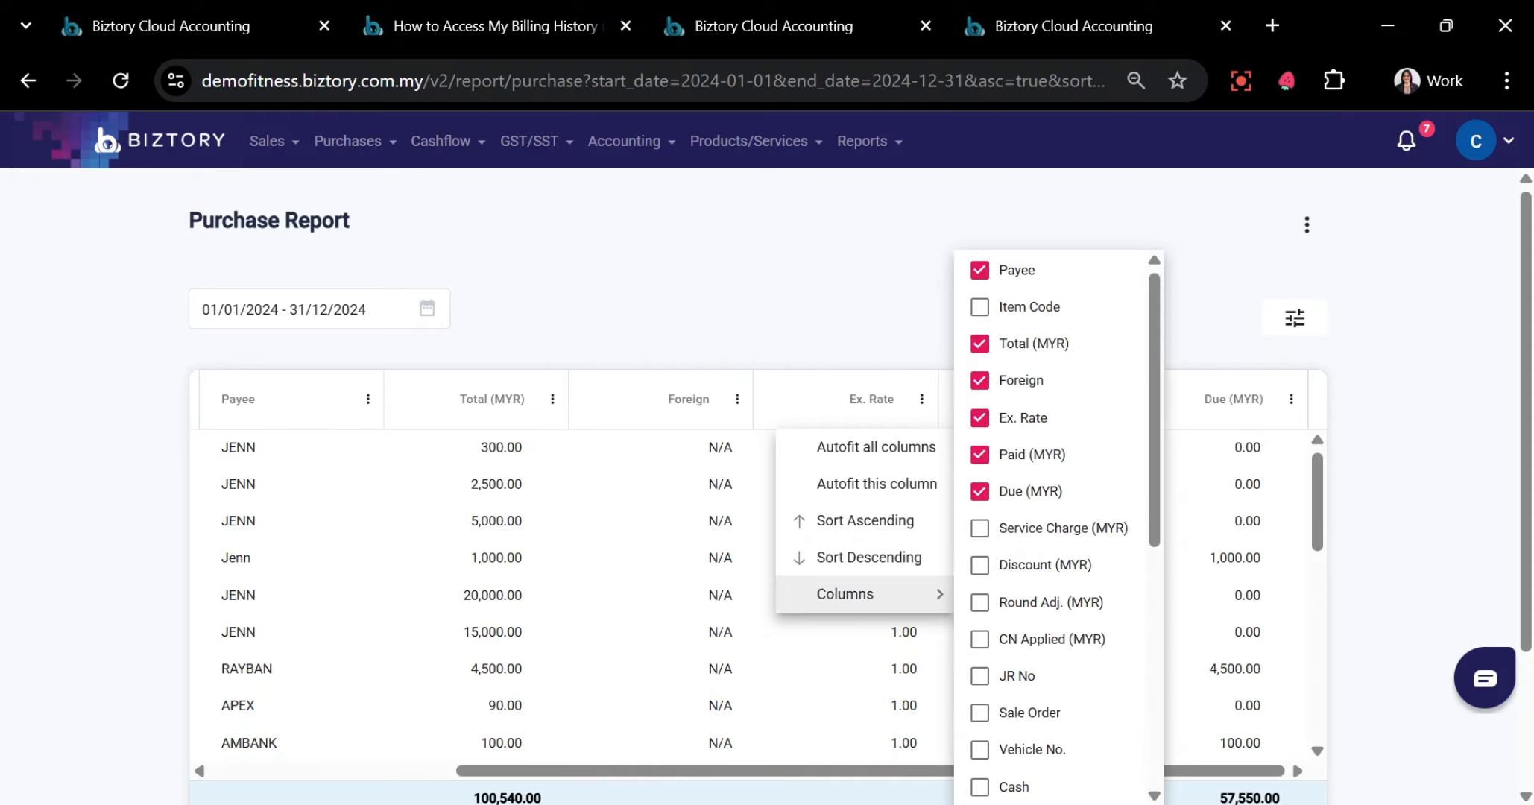
pyautogui.scroll(-5, 1114, 575)
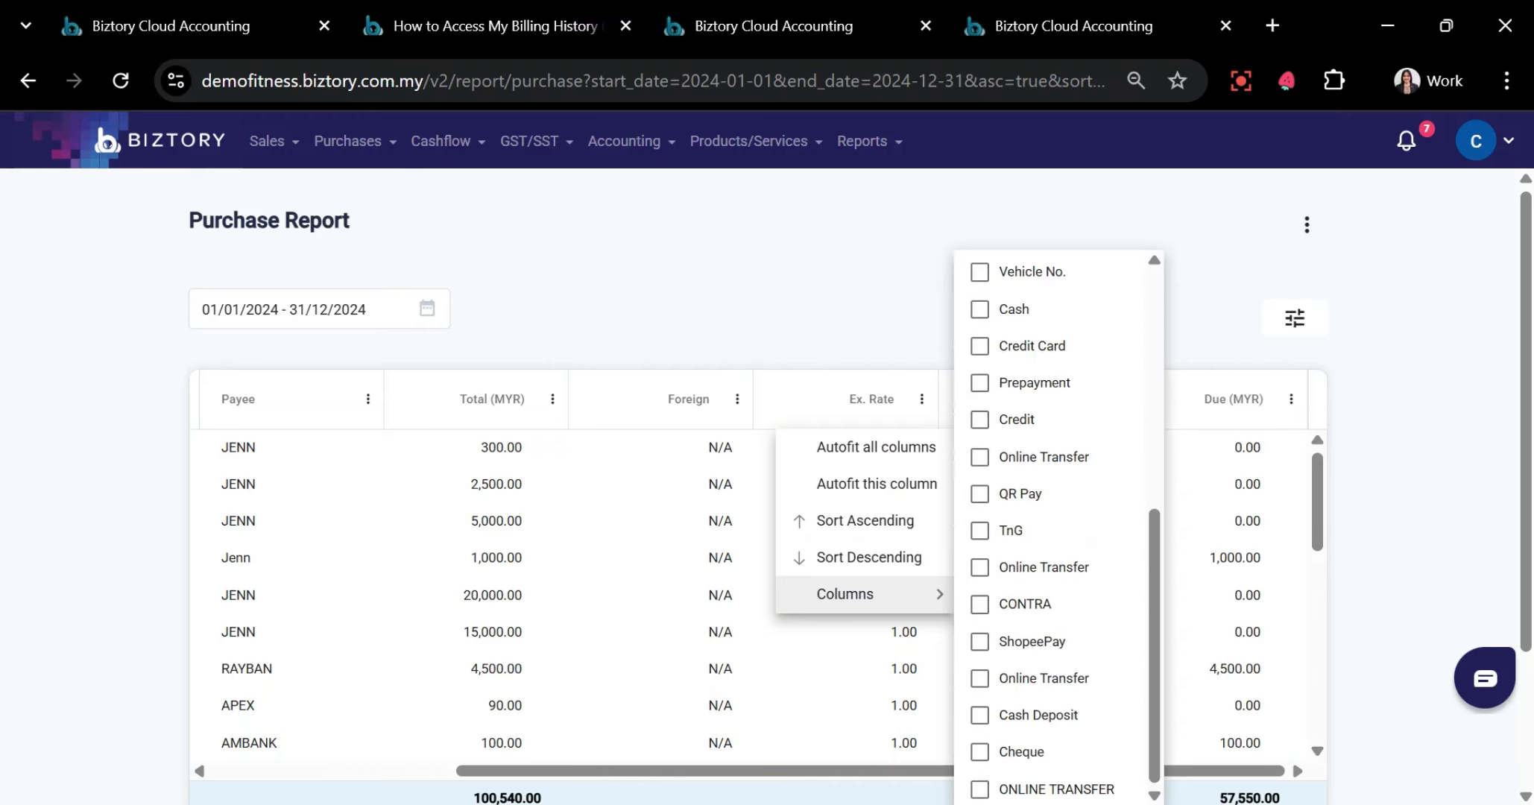
pyautogui.scroll(5, 1114, 575)
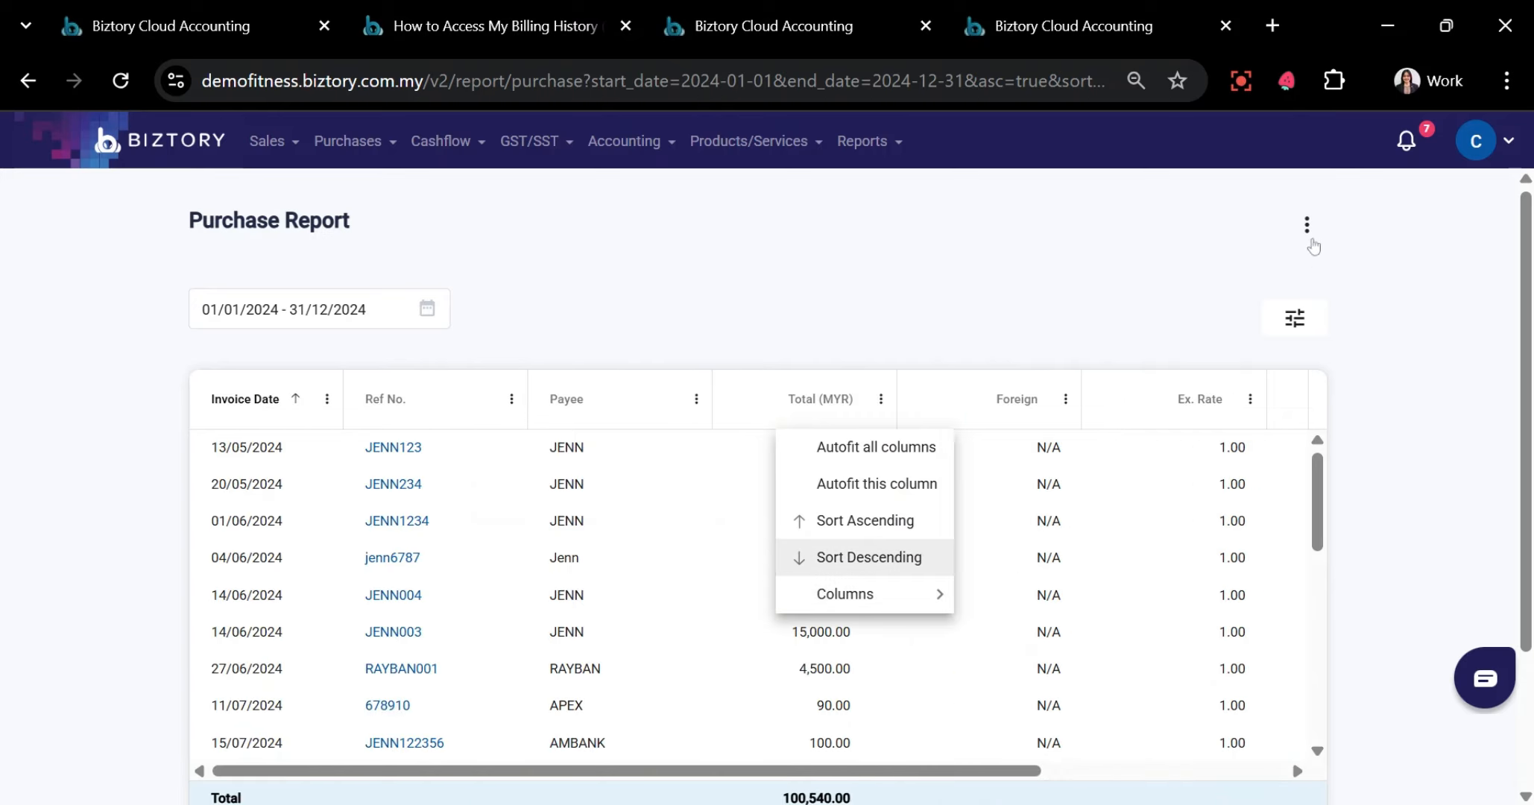
# View the Purchase Report's export options and its branch, supplier and additional field filters, and close them unchanged
pyautogui.click(1306, 226)
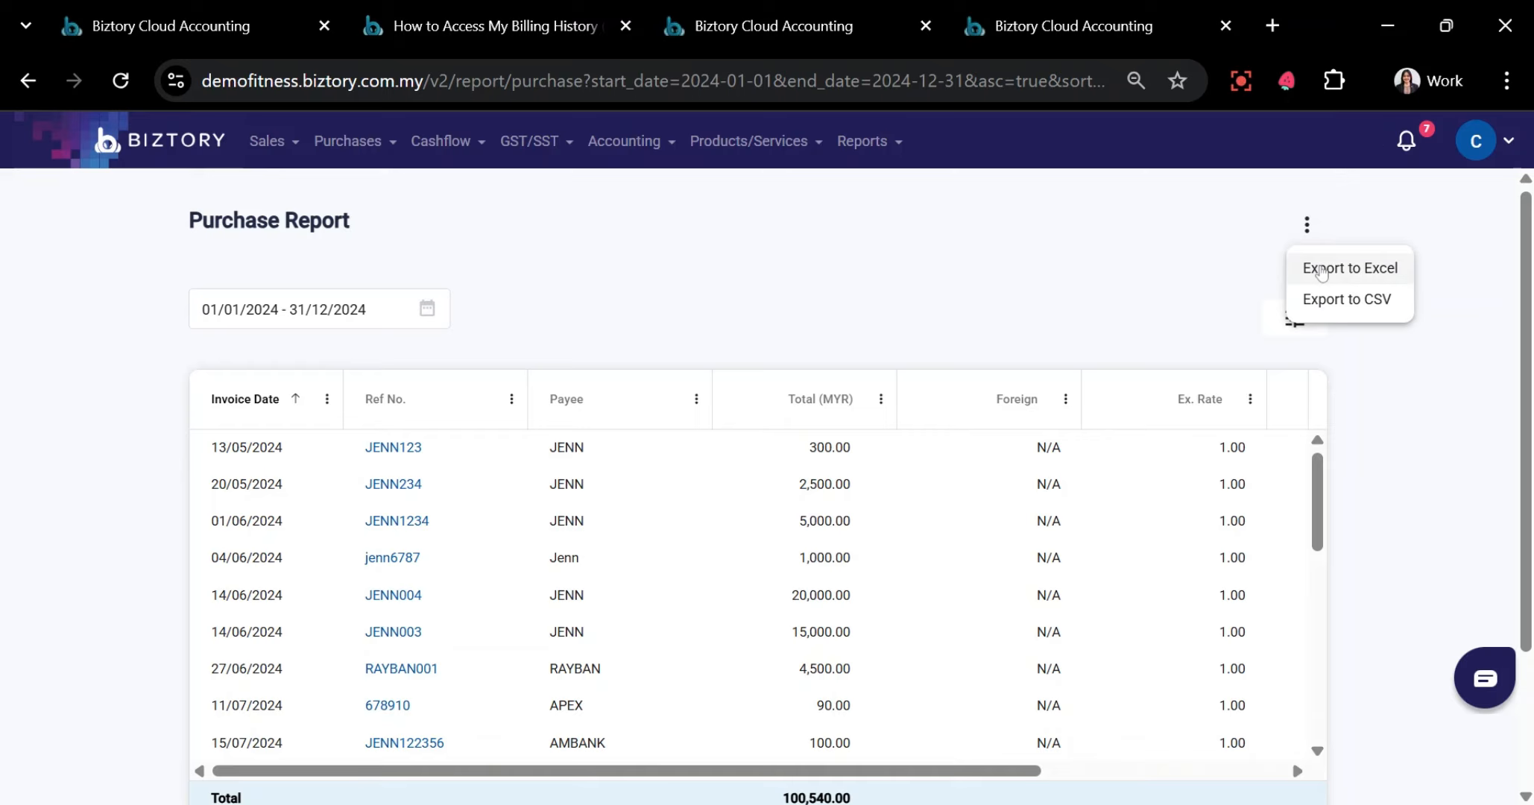
pyautogui.click(1267, 325)
pyautogui.click(1294, 322)
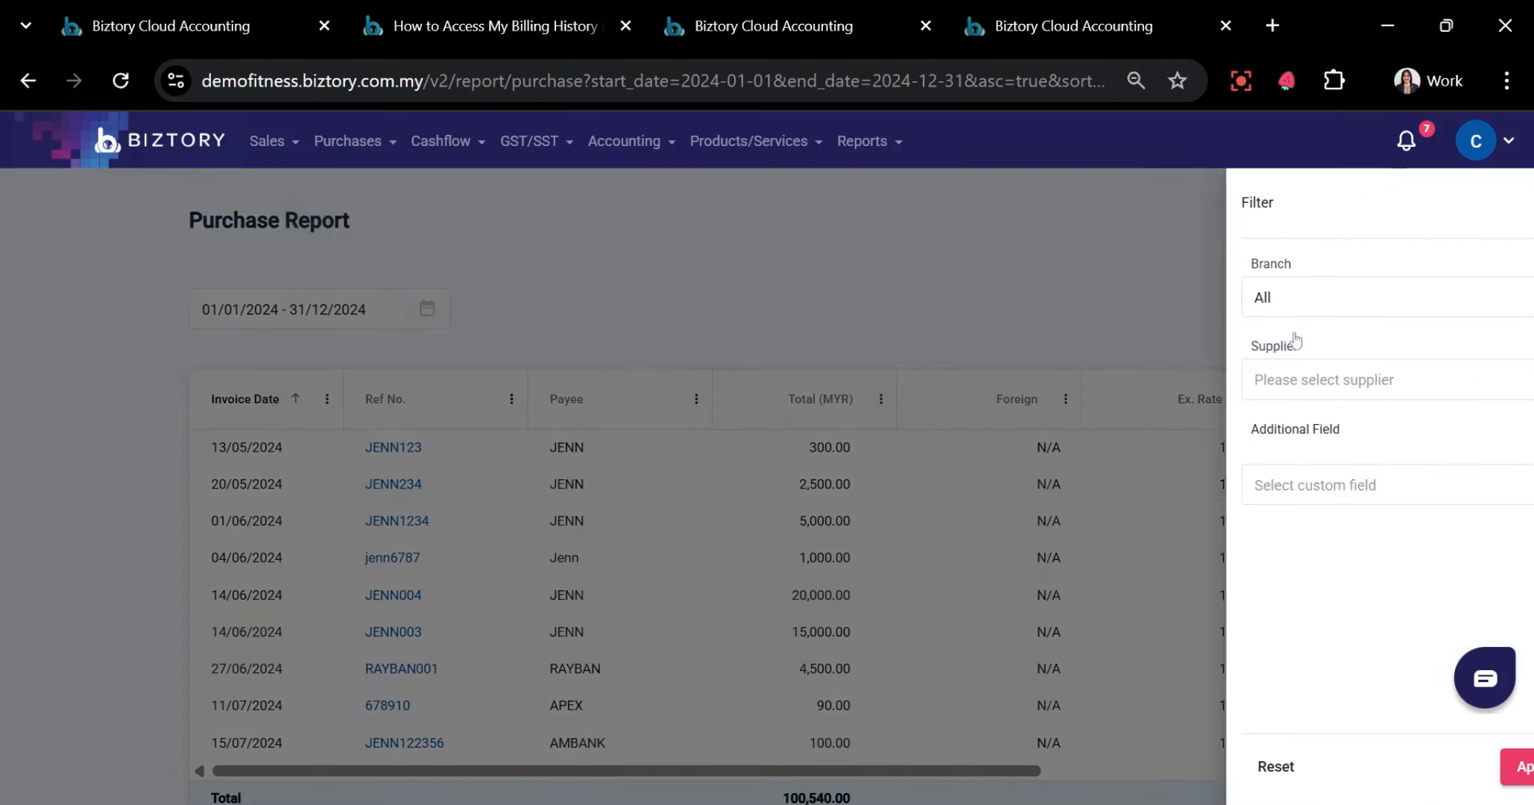
pyautogui.click(1044, 447)
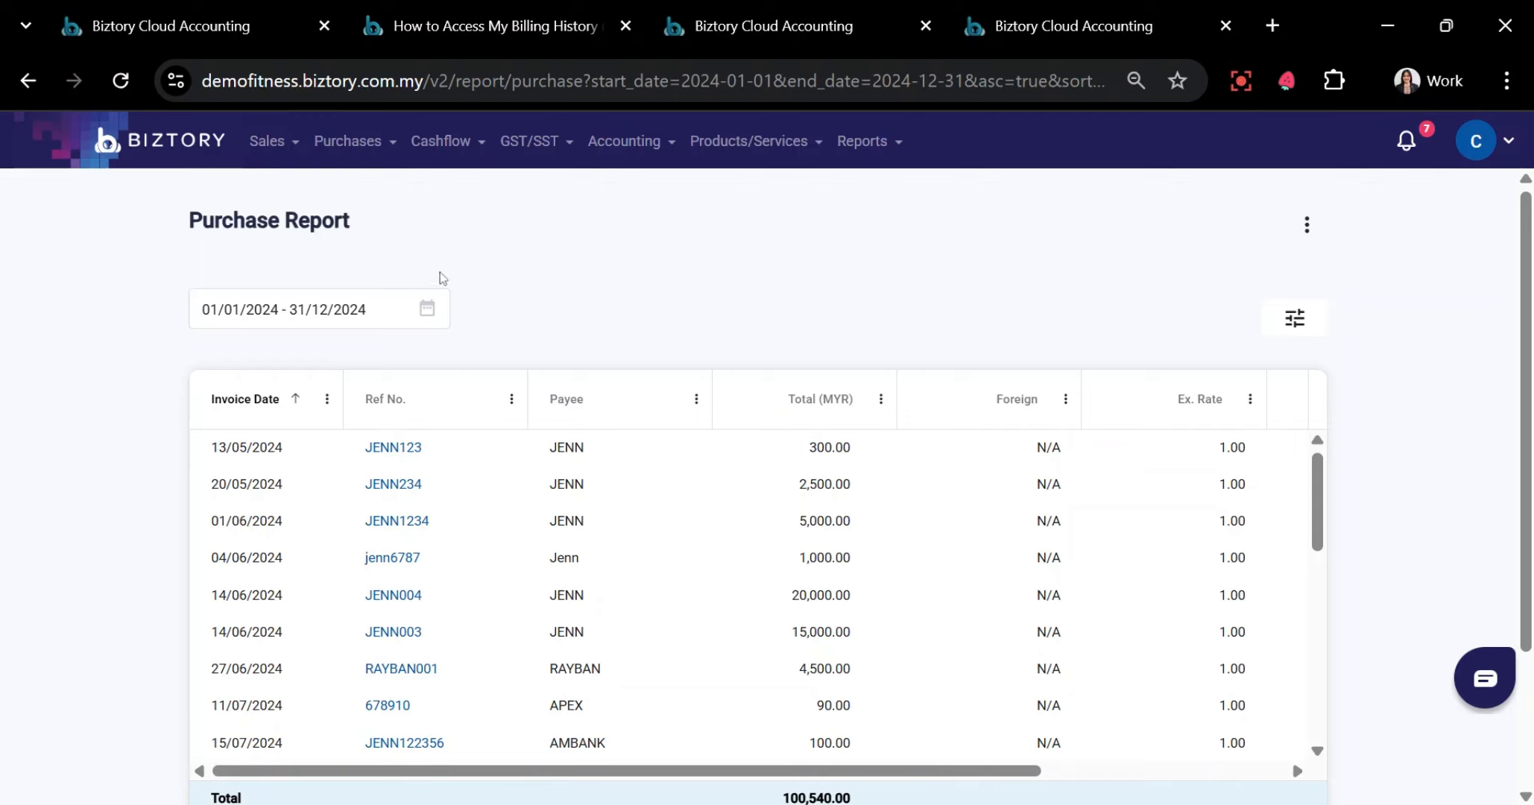
# Open the Cashflow transaction list and look through its recorded transactions
pyautogui.click(442, 143)
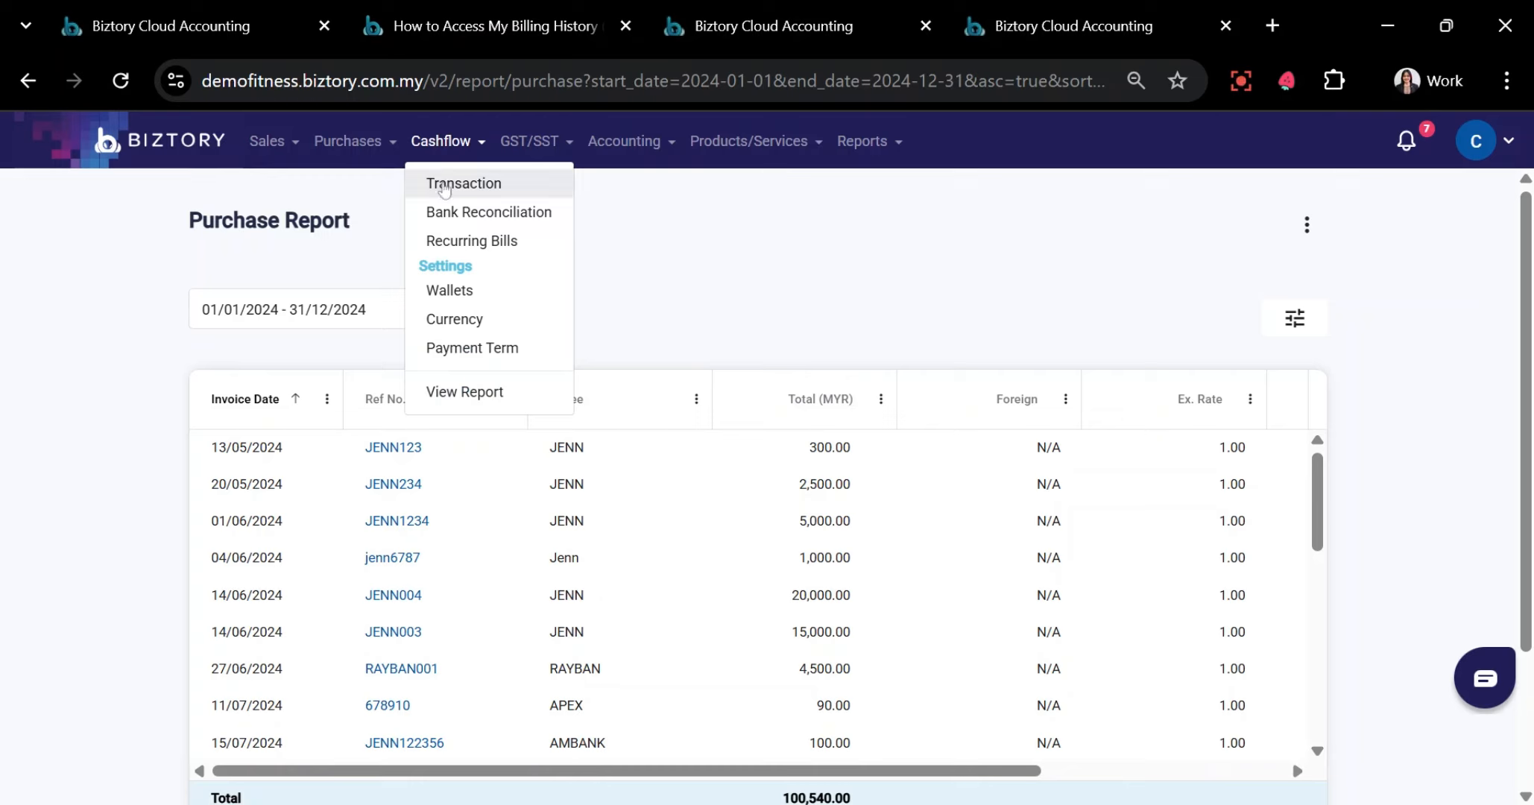
pyautogui.click(442, 183)
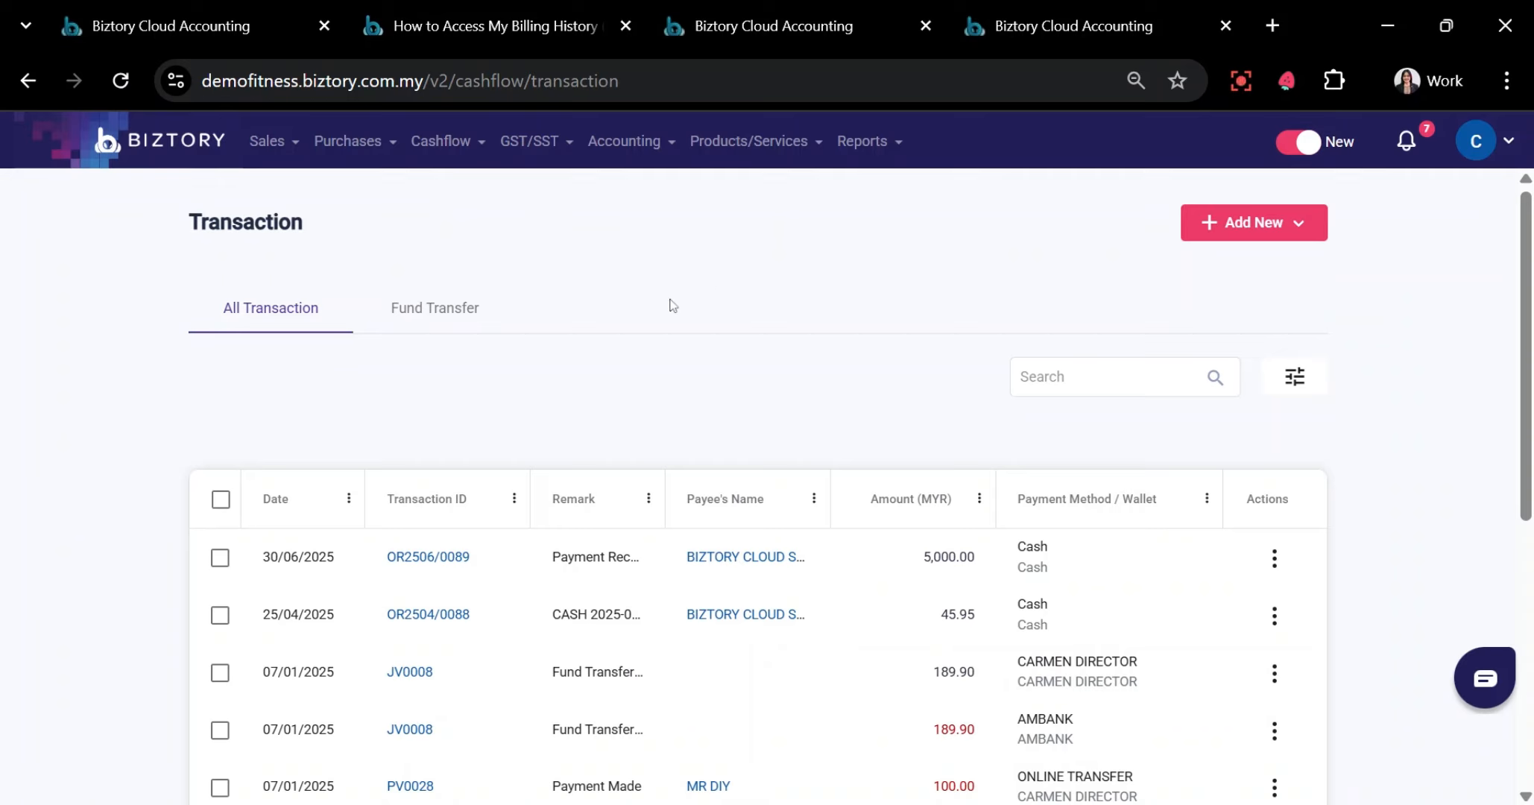
pyautogui.scroll(-3, 718, 281)
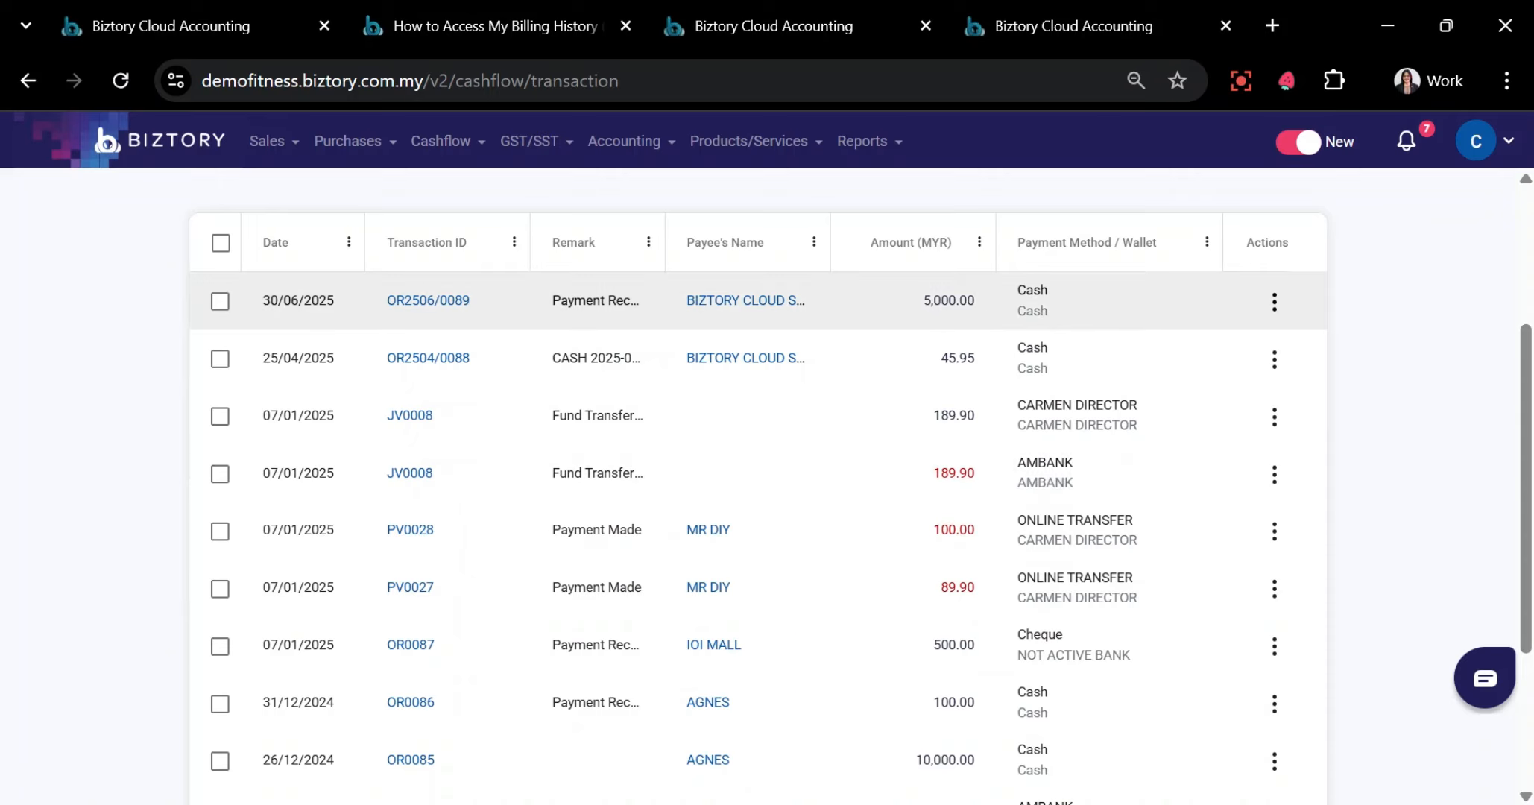
# Look through the cashflow transaction list and view its branch, date range, payment type, wallet and status filters, leaving them unchanged
pyautogui.scroll(-2, 1086, 497)
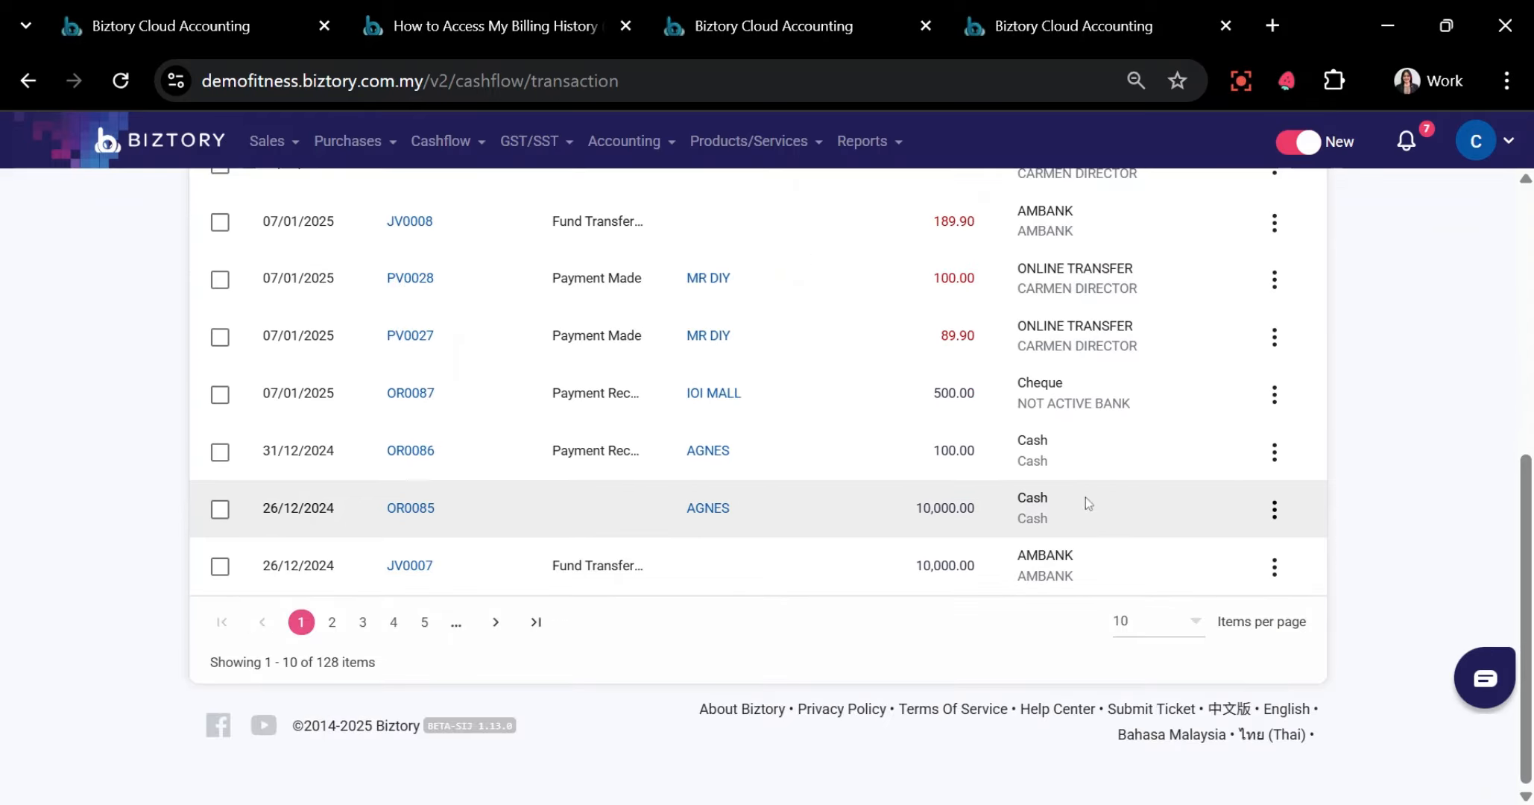
pyautogui.scroll(3, 1086, 497)
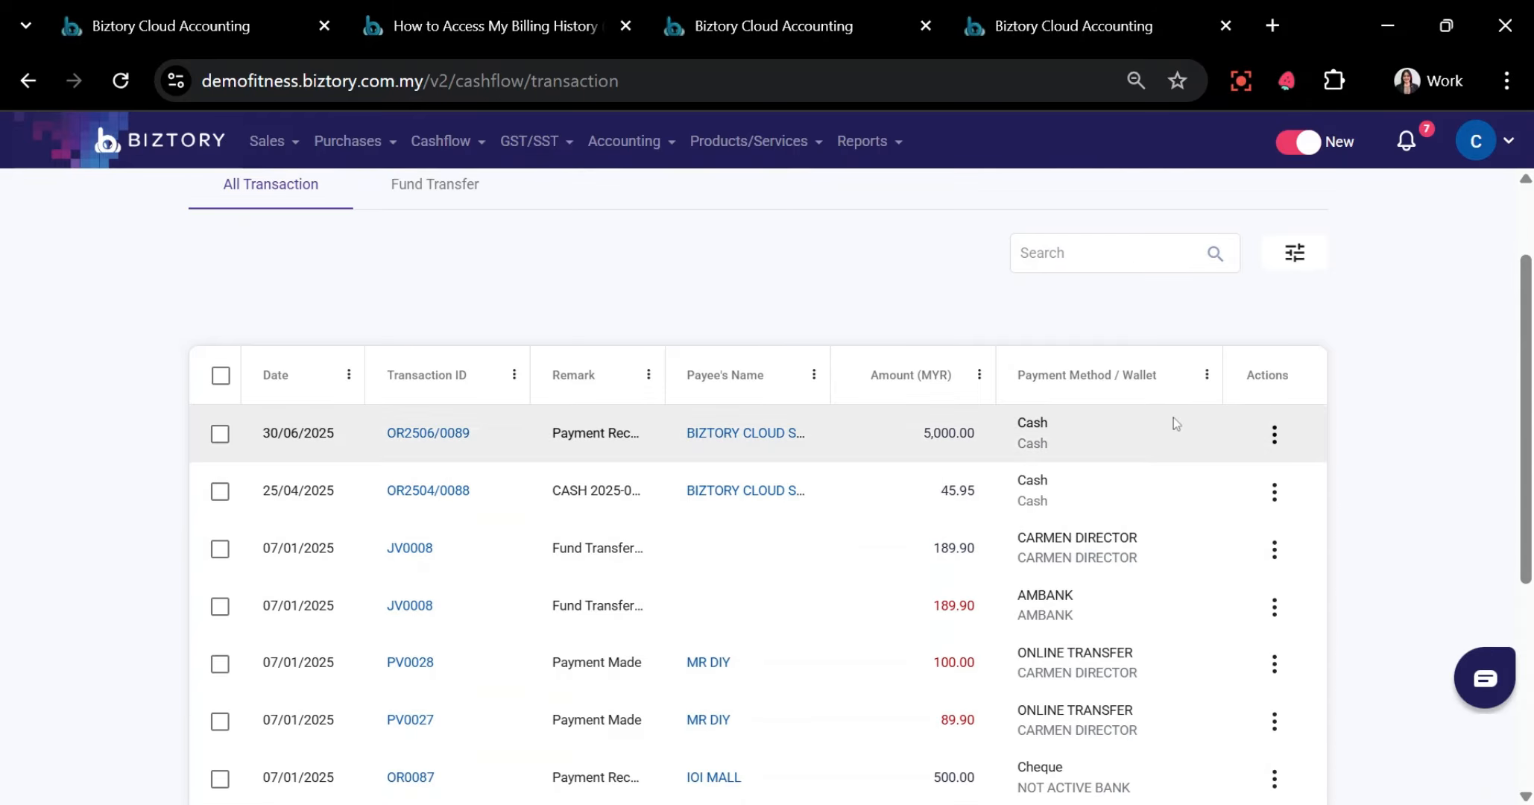
pyautogui.scroll(-5, 1173, 418)
pyautogui.scroll(5, 1174, 417)
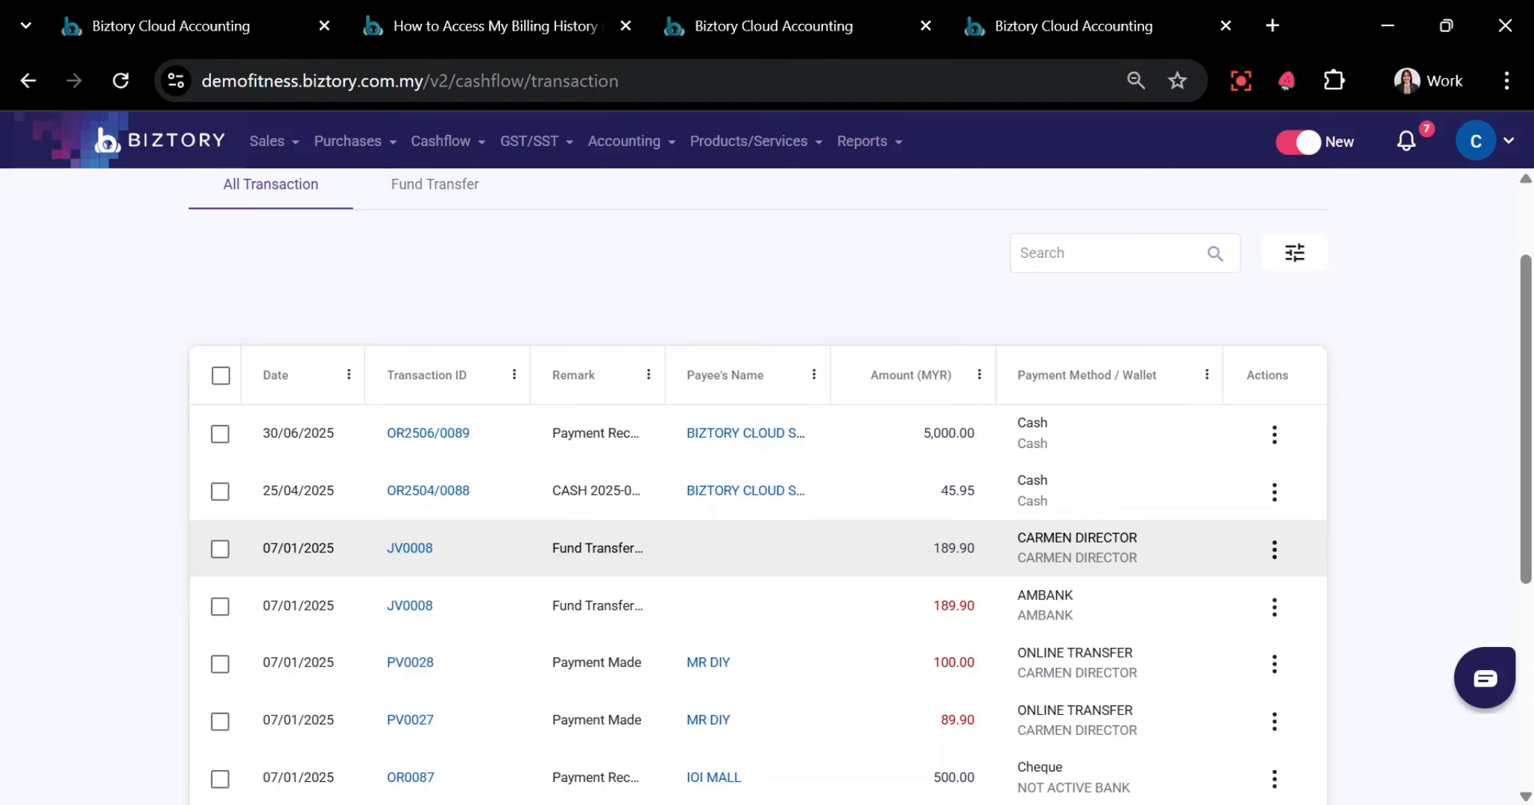
pyautogui.scroll(2, 1171, 353)
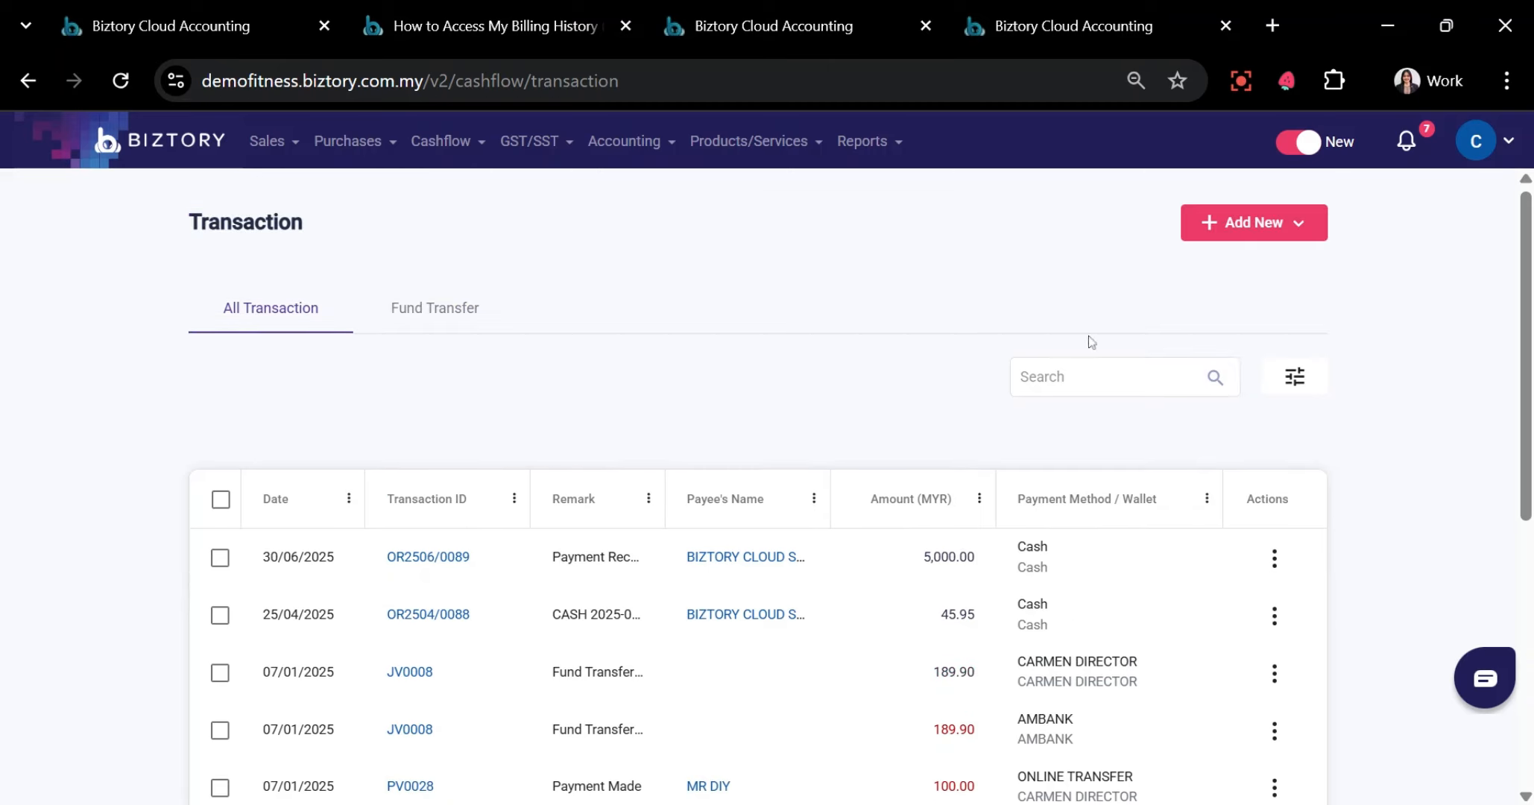
pyautogui.click(1298, 391)
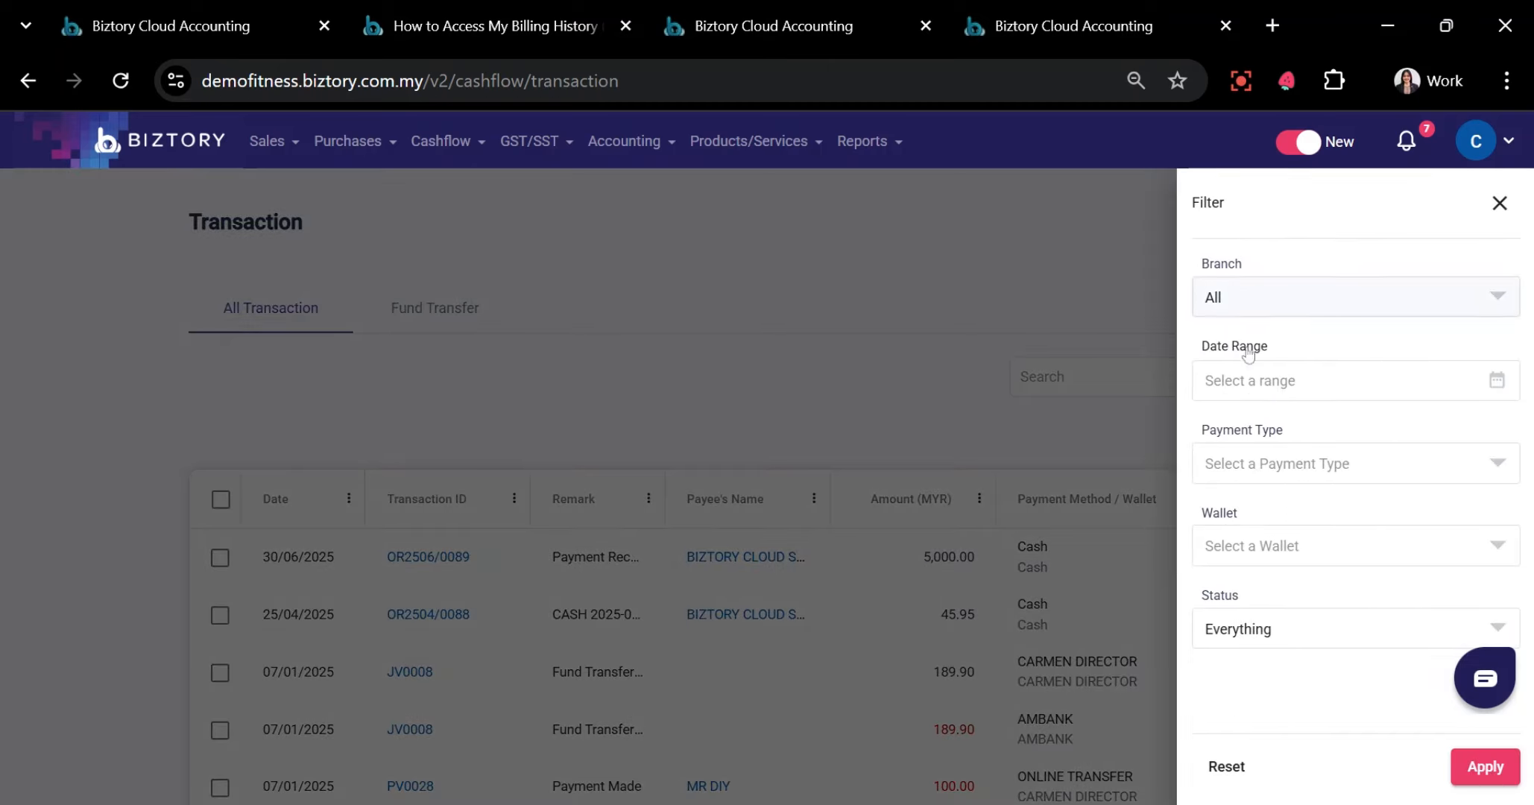
pyautogui.click(814, 403)
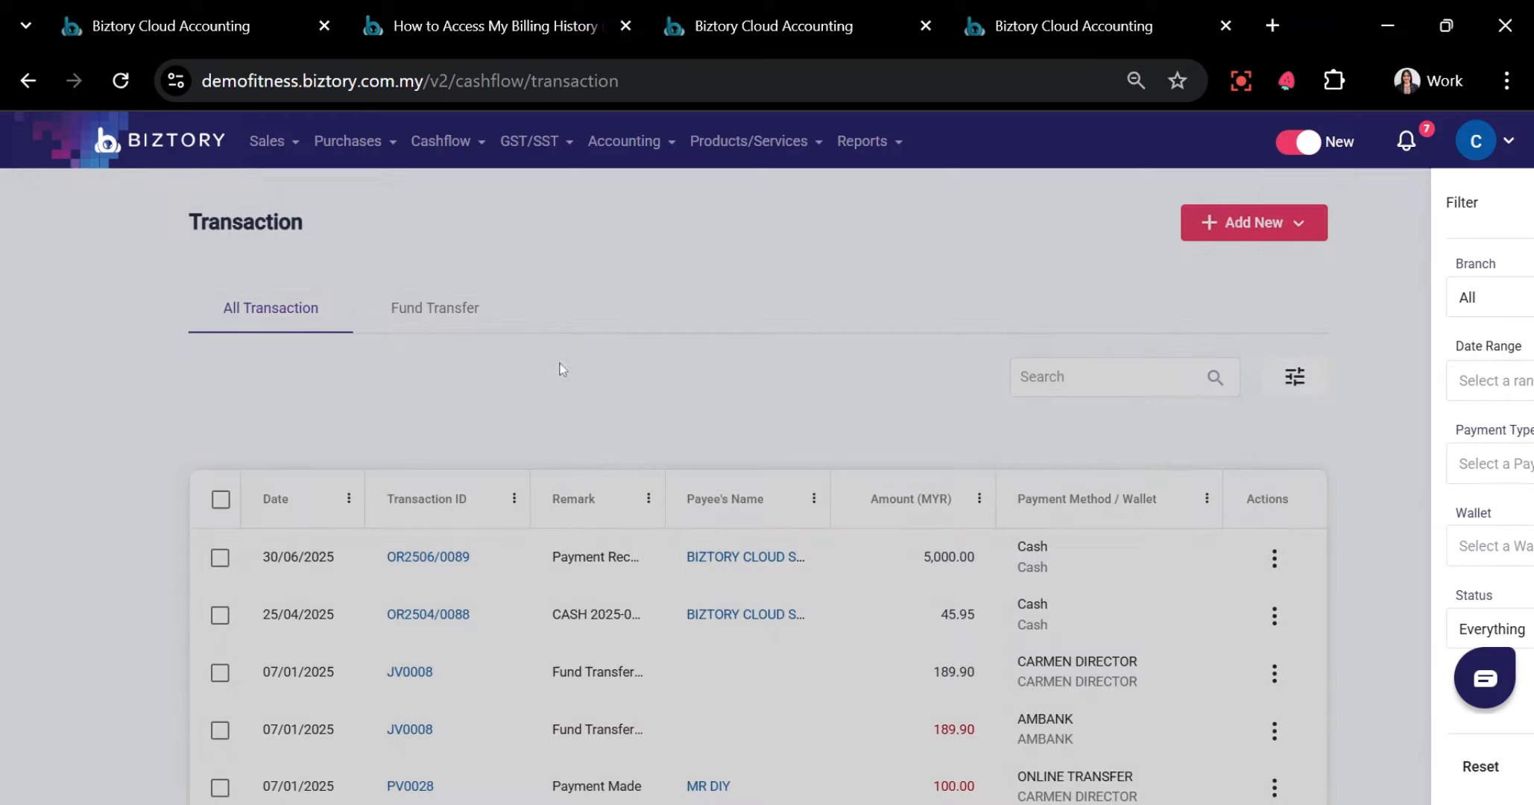
# Show only the fund transfer transactions and look through the list
pyautogui.click(431, 307)
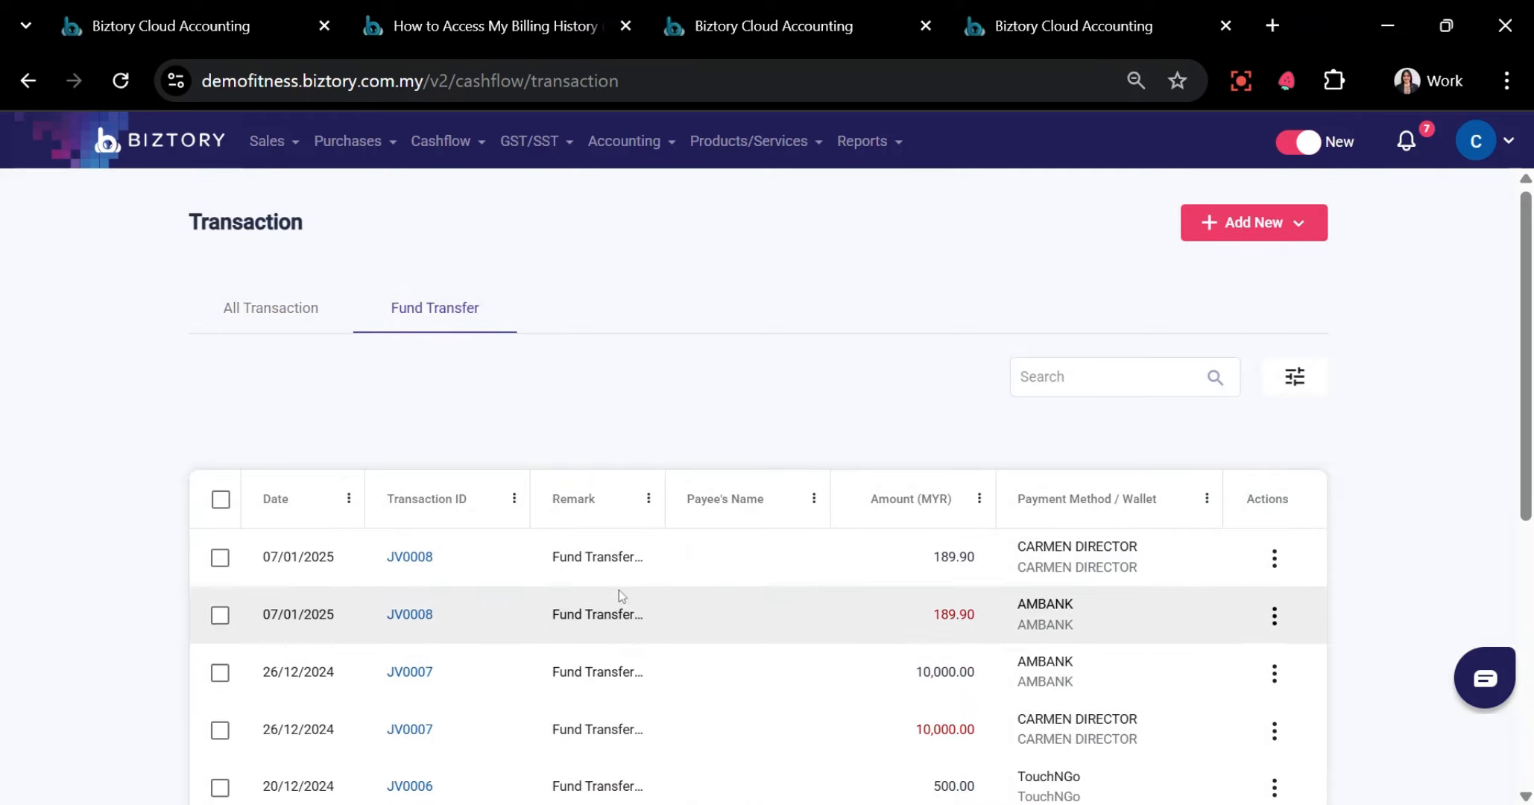
pyautogui.scroll(-7, 618, 590)
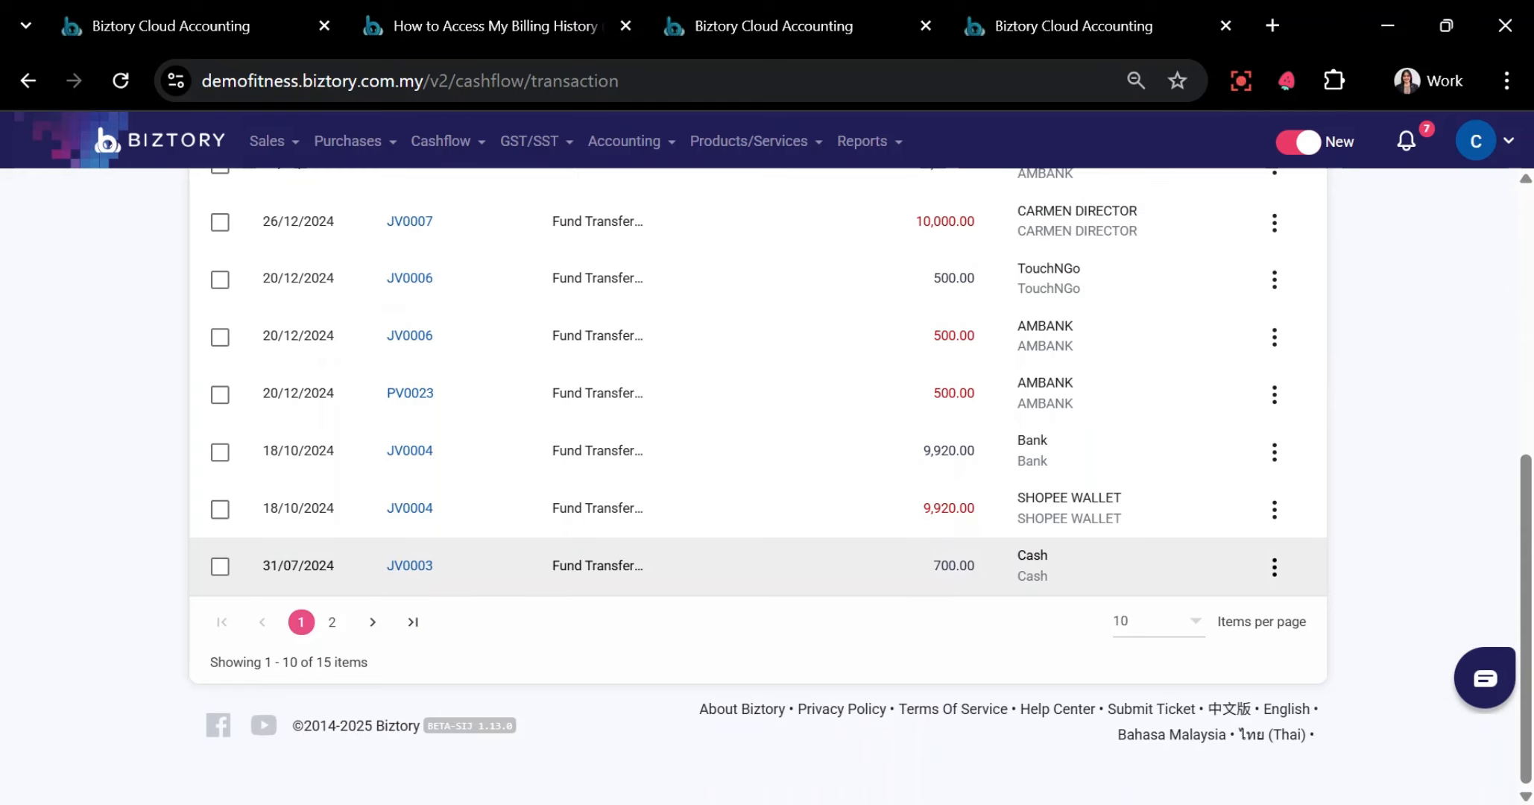
pyautogui.scroll(6, 567, 536)
# Add and save a fund transfer of MYR 10000 from the director's wallet to AMBANK, dated 30/06/2025
pyautogui.click(1243, 226)
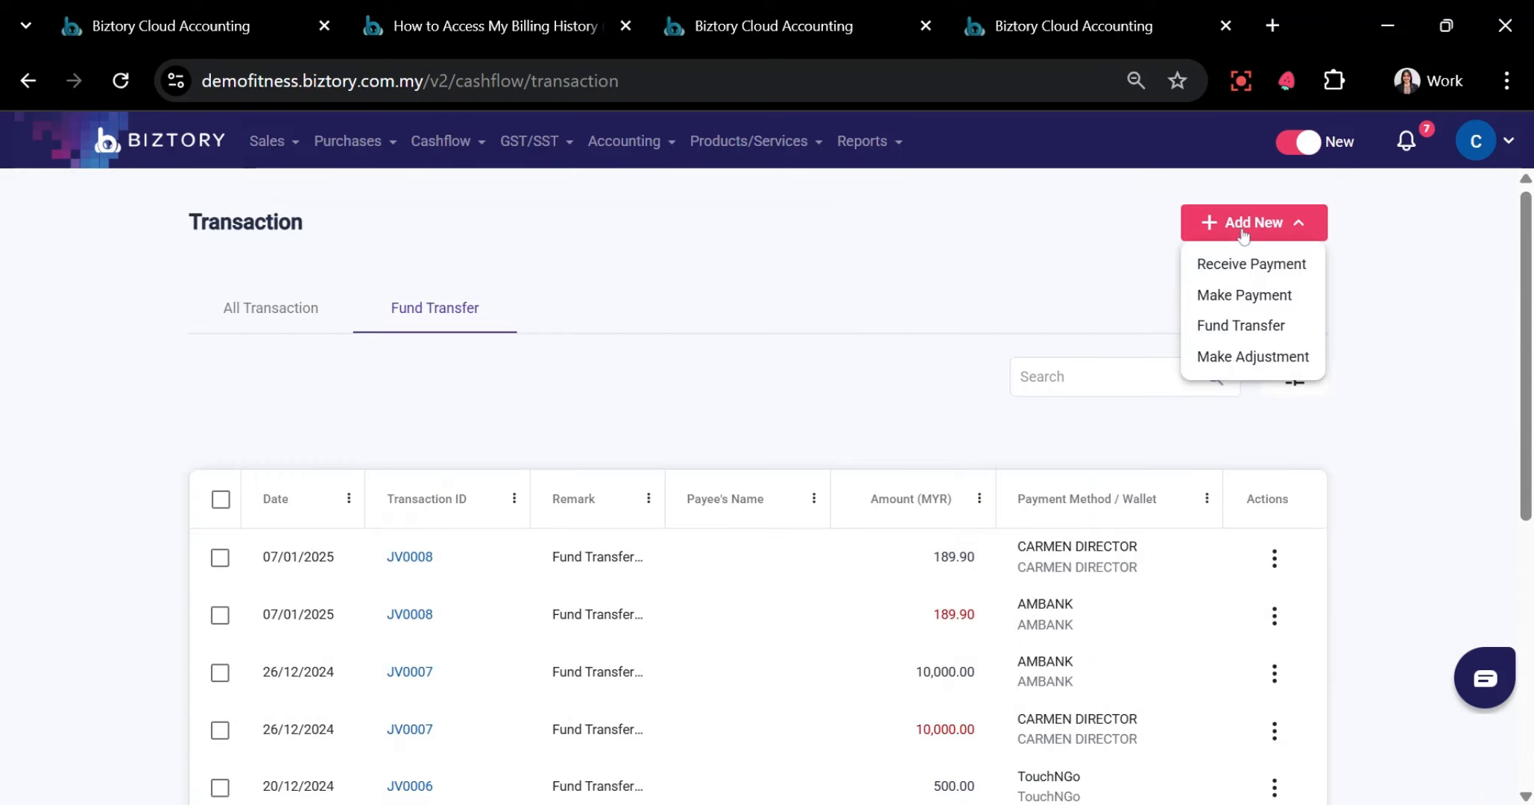
pyautogui.click(1241, 326)
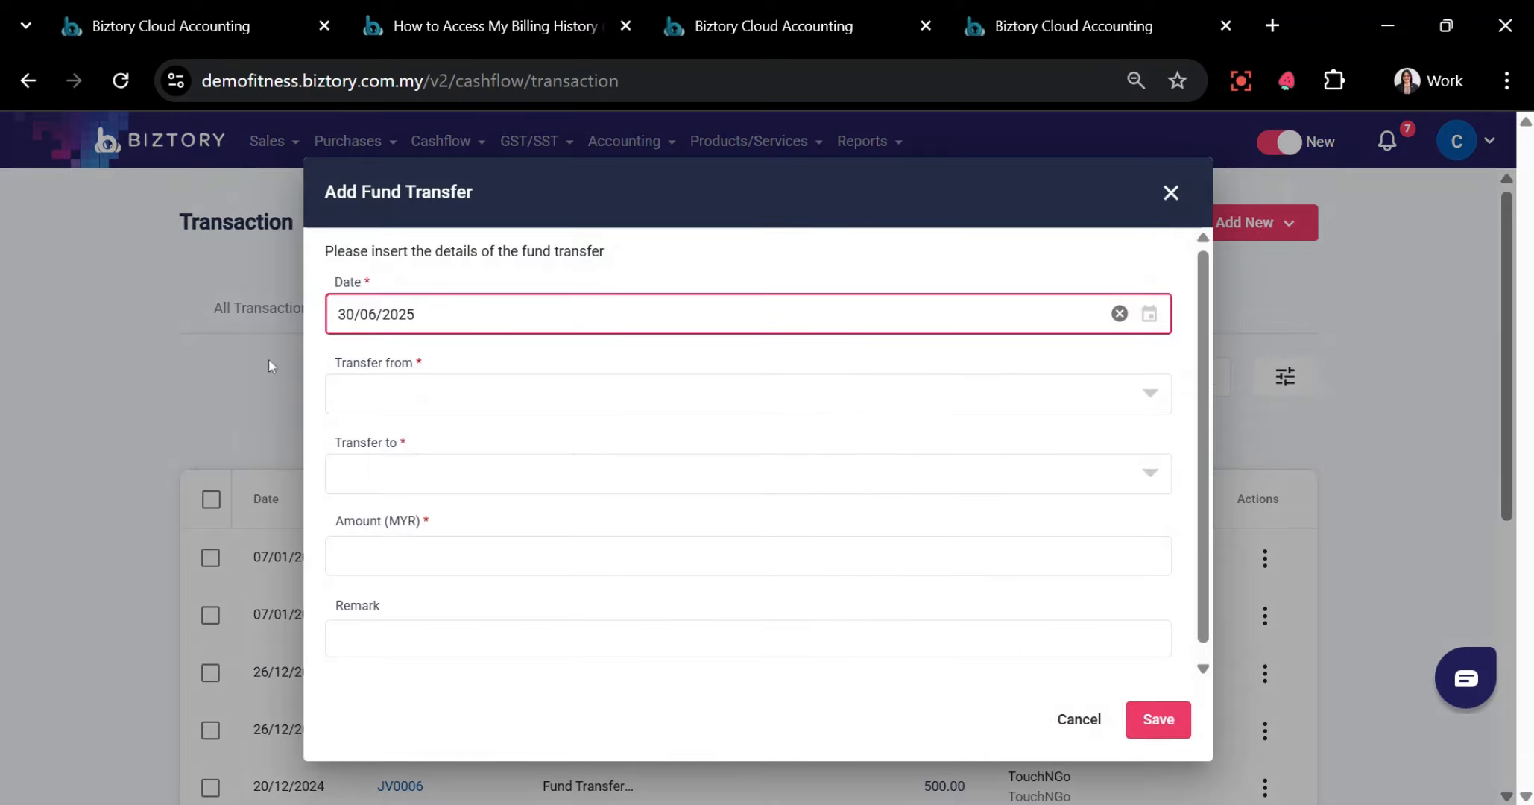
pyautogui.click(386, 395)
pyautogui.click(393, 562)
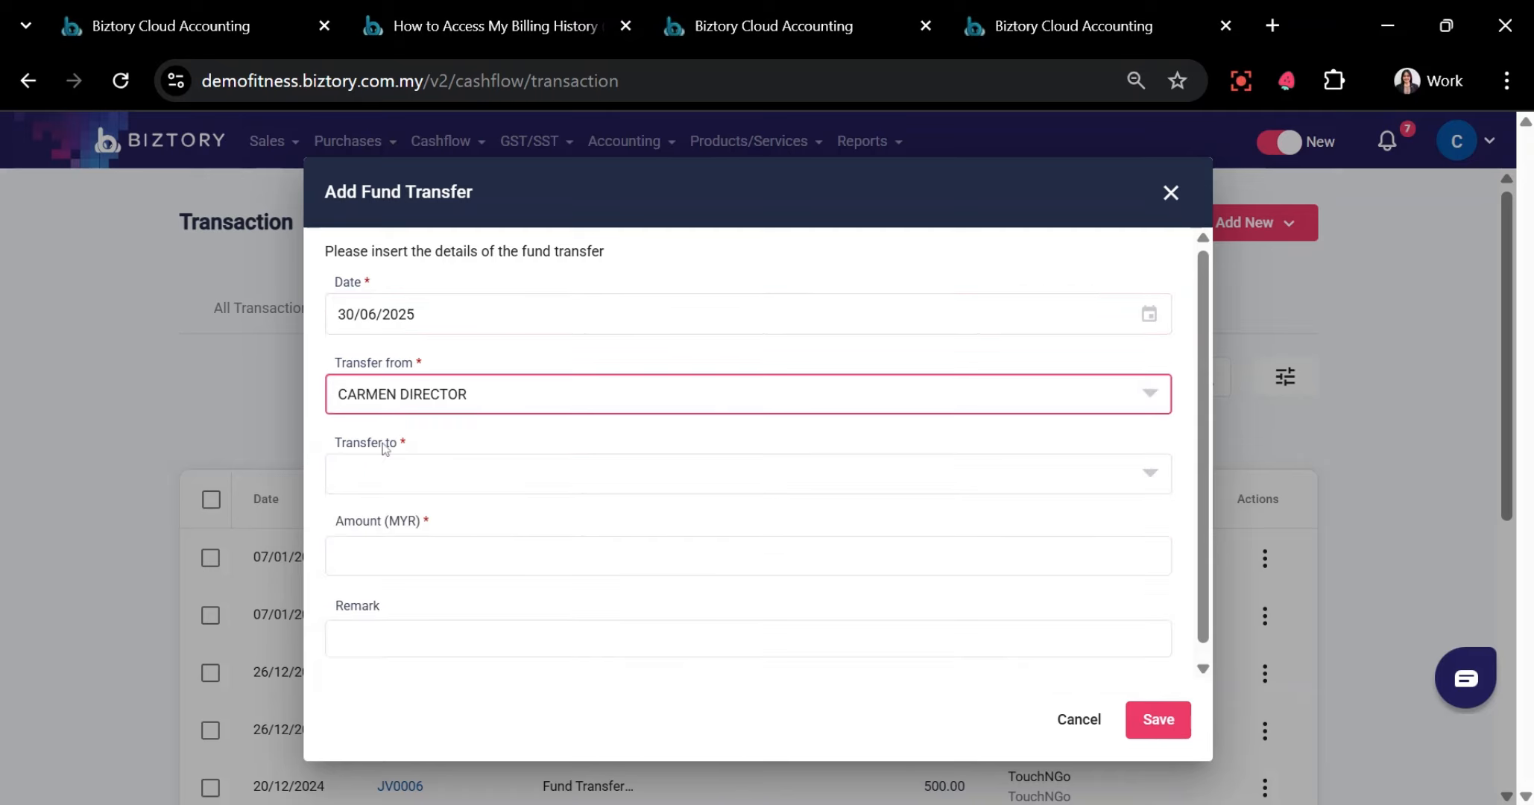
pyautogui.click(395, 494)
pyautogui.click(398, 567)
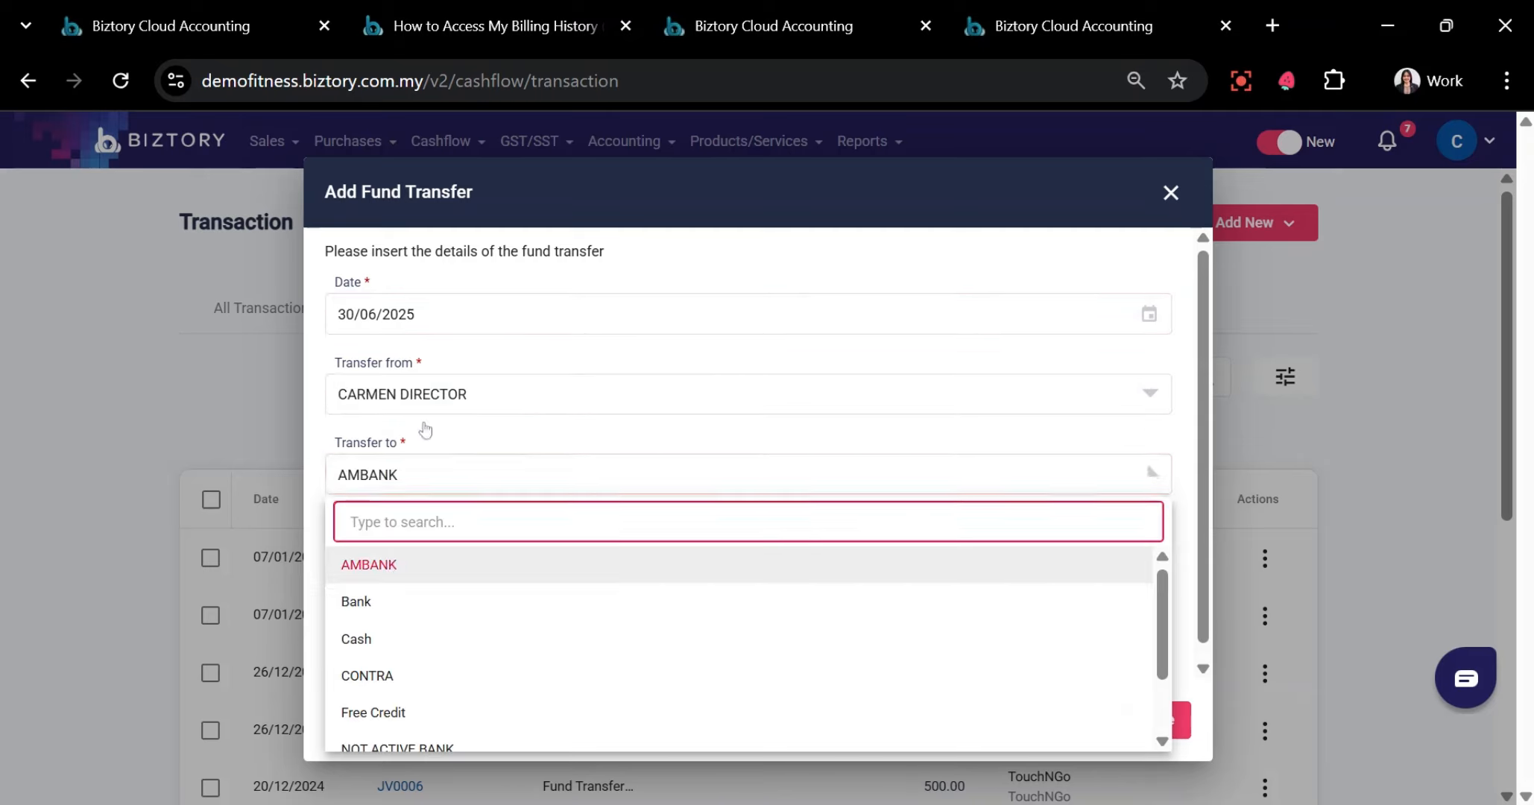
pyautogui.click(399, 561)
pyautogui.write('10000')
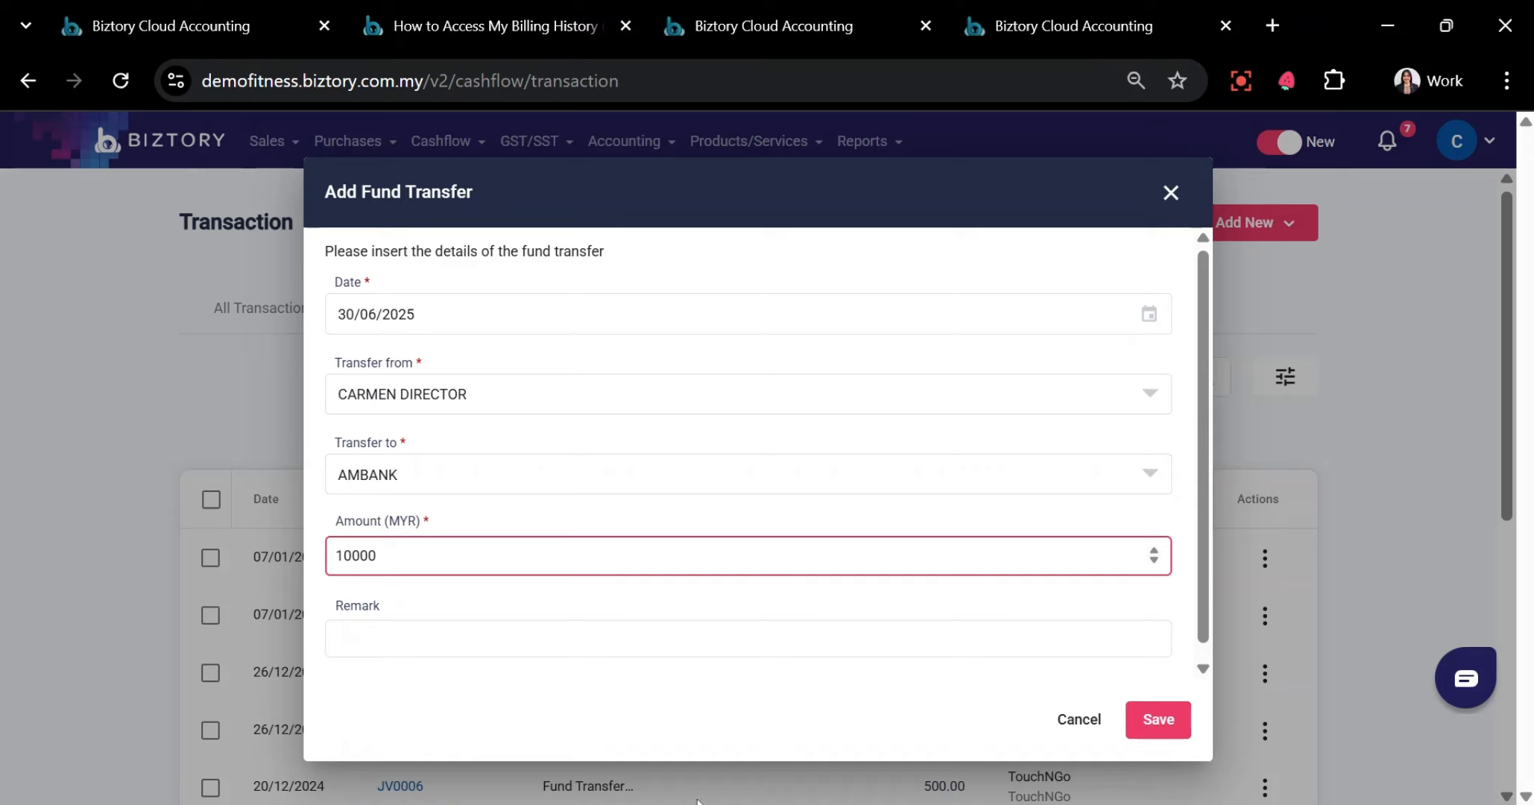
pyautogui.click(1154, 722)
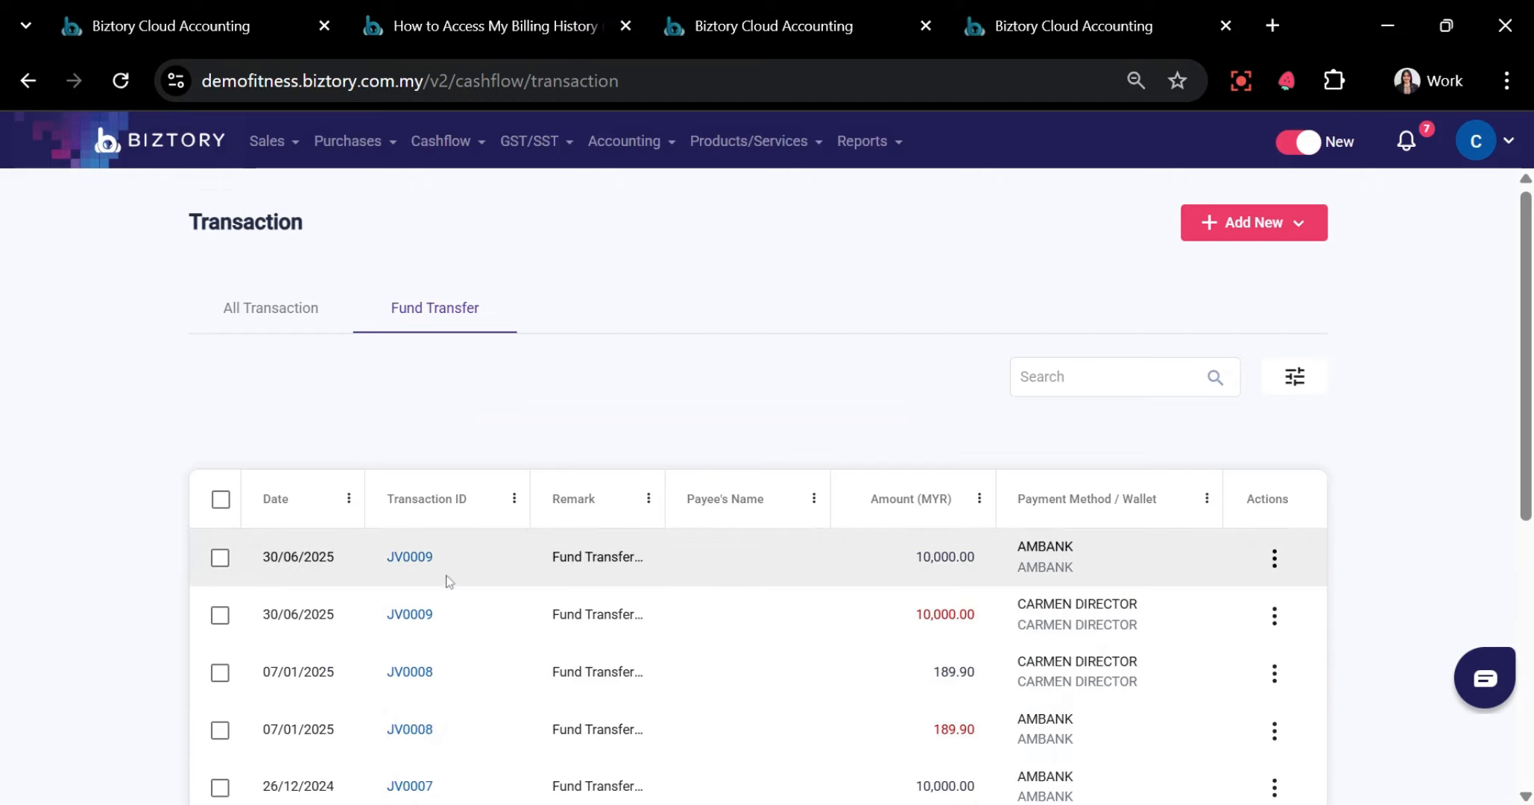
# Check the incoming and outgoing amounts of the newly added fund transfer in the list
pyautogui.moveTo(923, 557); pyautogui.dragTo(976, 558)
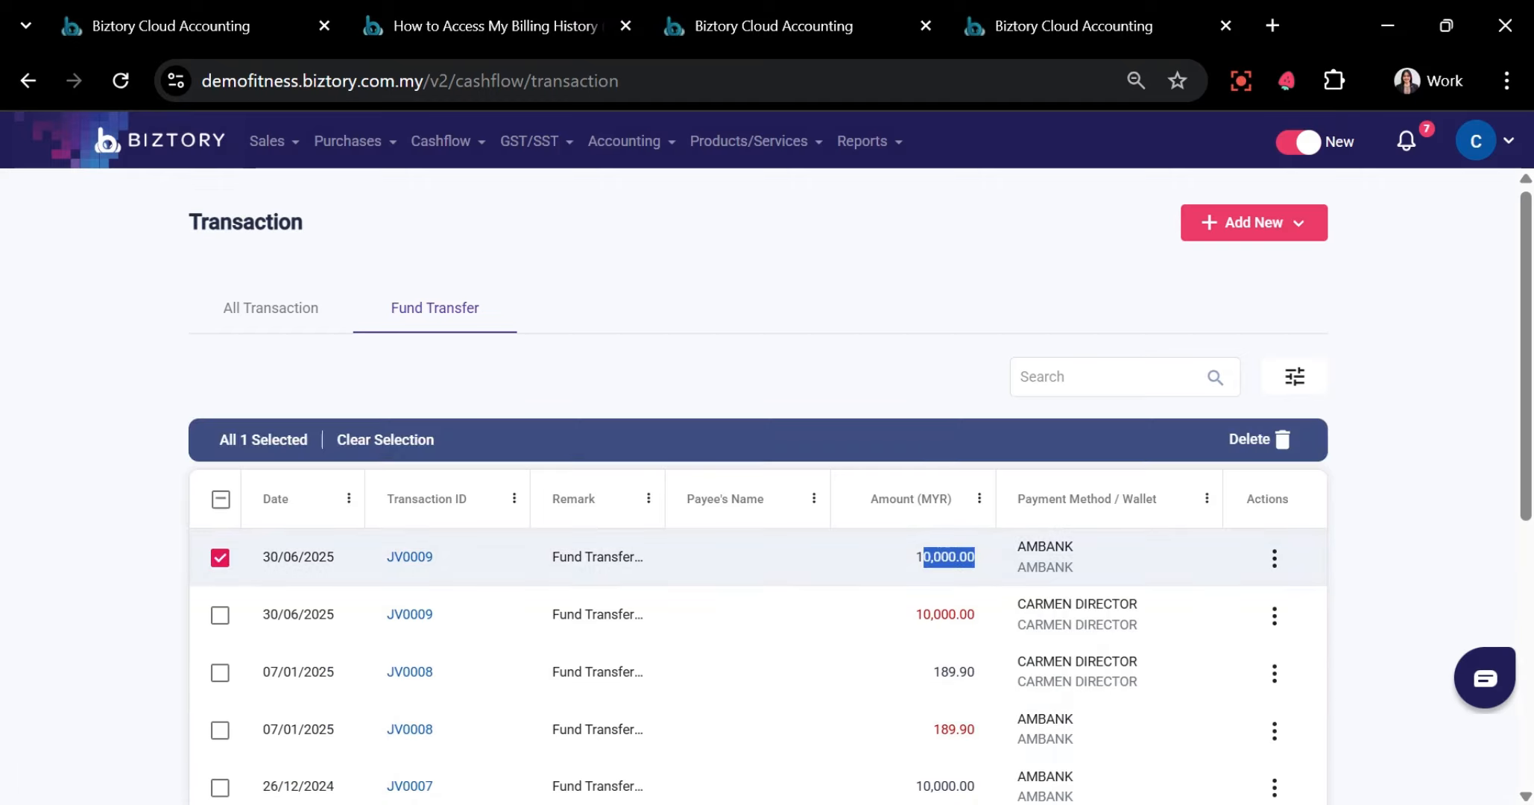
pyautogui.click(917, 616)
pyautogui.moveTo(916, 616); pyautogui.dragTo(966, 615)
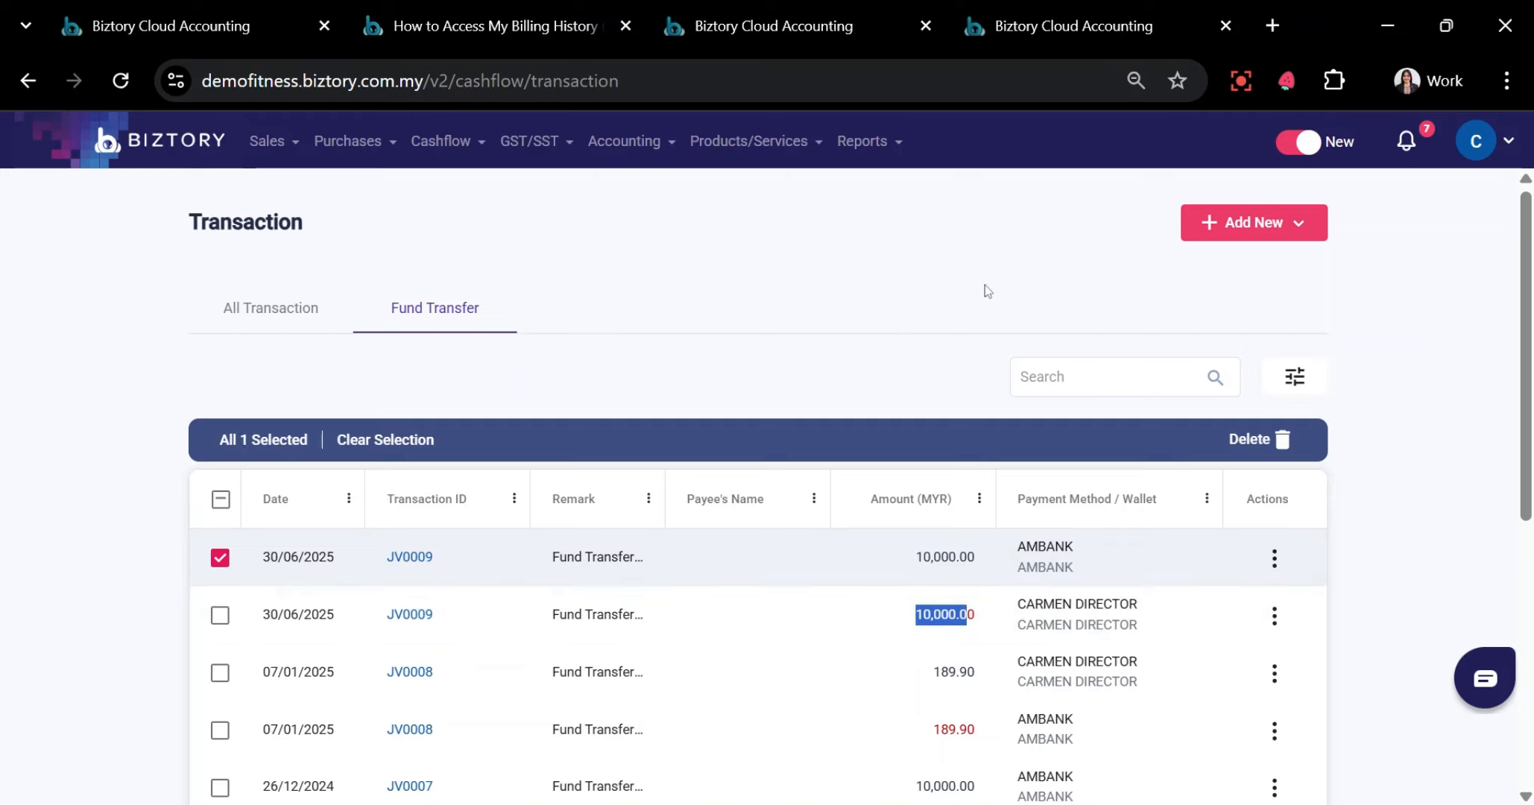
# Open a new Receive Payment form and examine its fields and payment types
pyautogui.click(1277, 222)
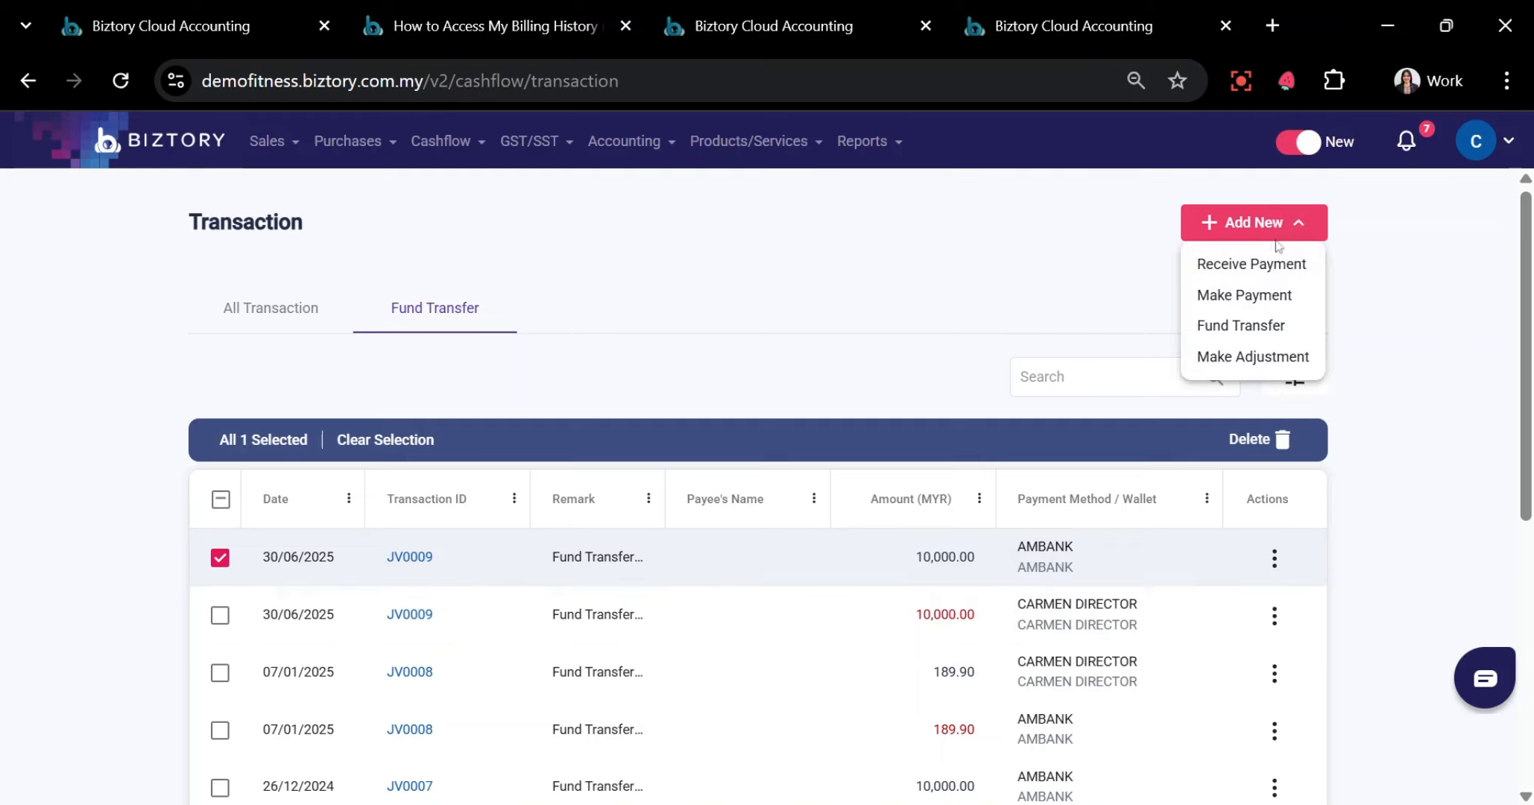
pyautogui.click(1267, 267)
pyautogui.scroll(-5, 418, 609)
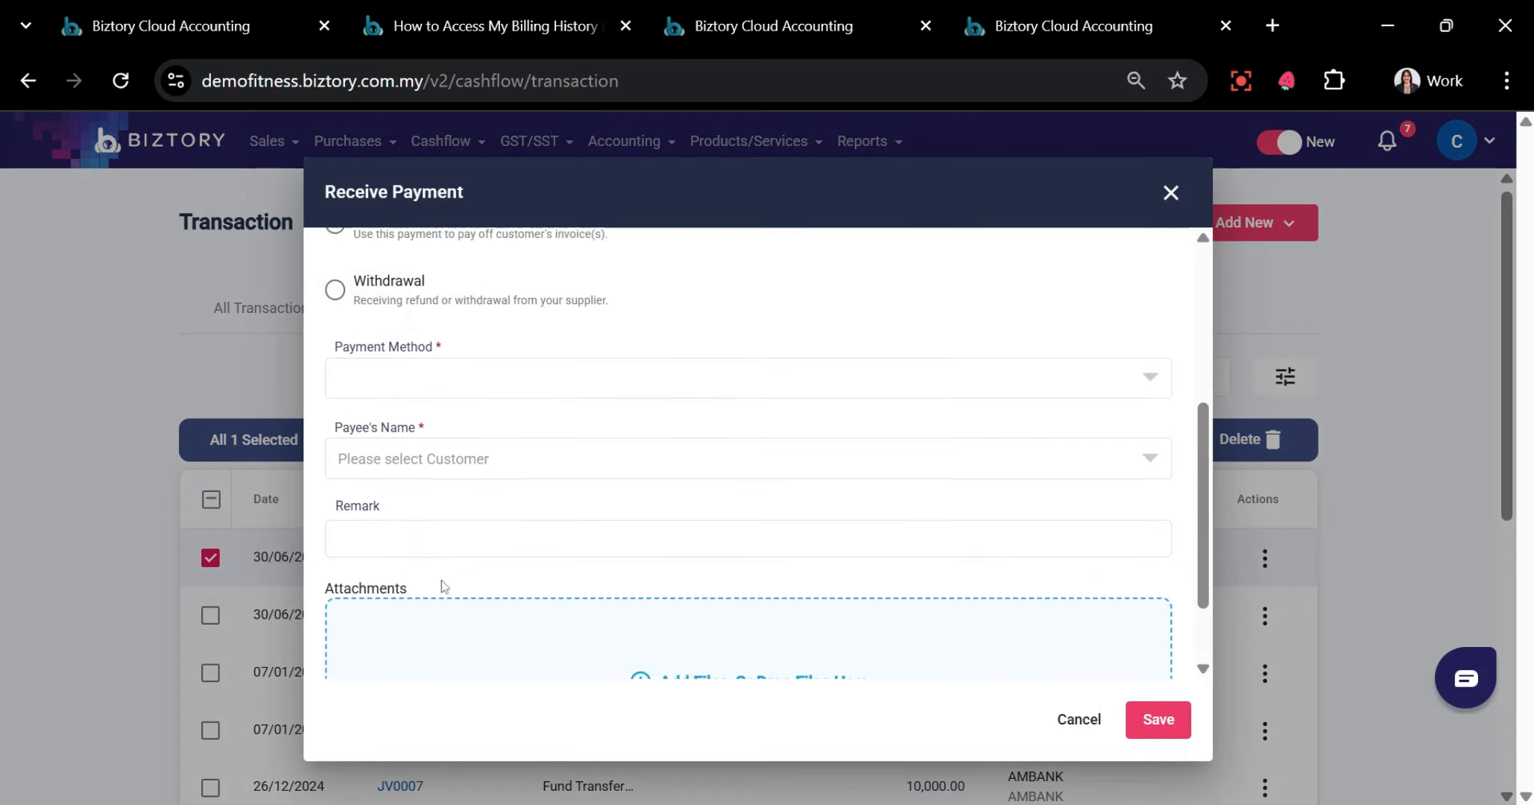
pyautogui.scroll(5, 507, 637)
pyautogui.scroll(-2, 527, 582)
pyautogui.scroll(2, 529, 582)
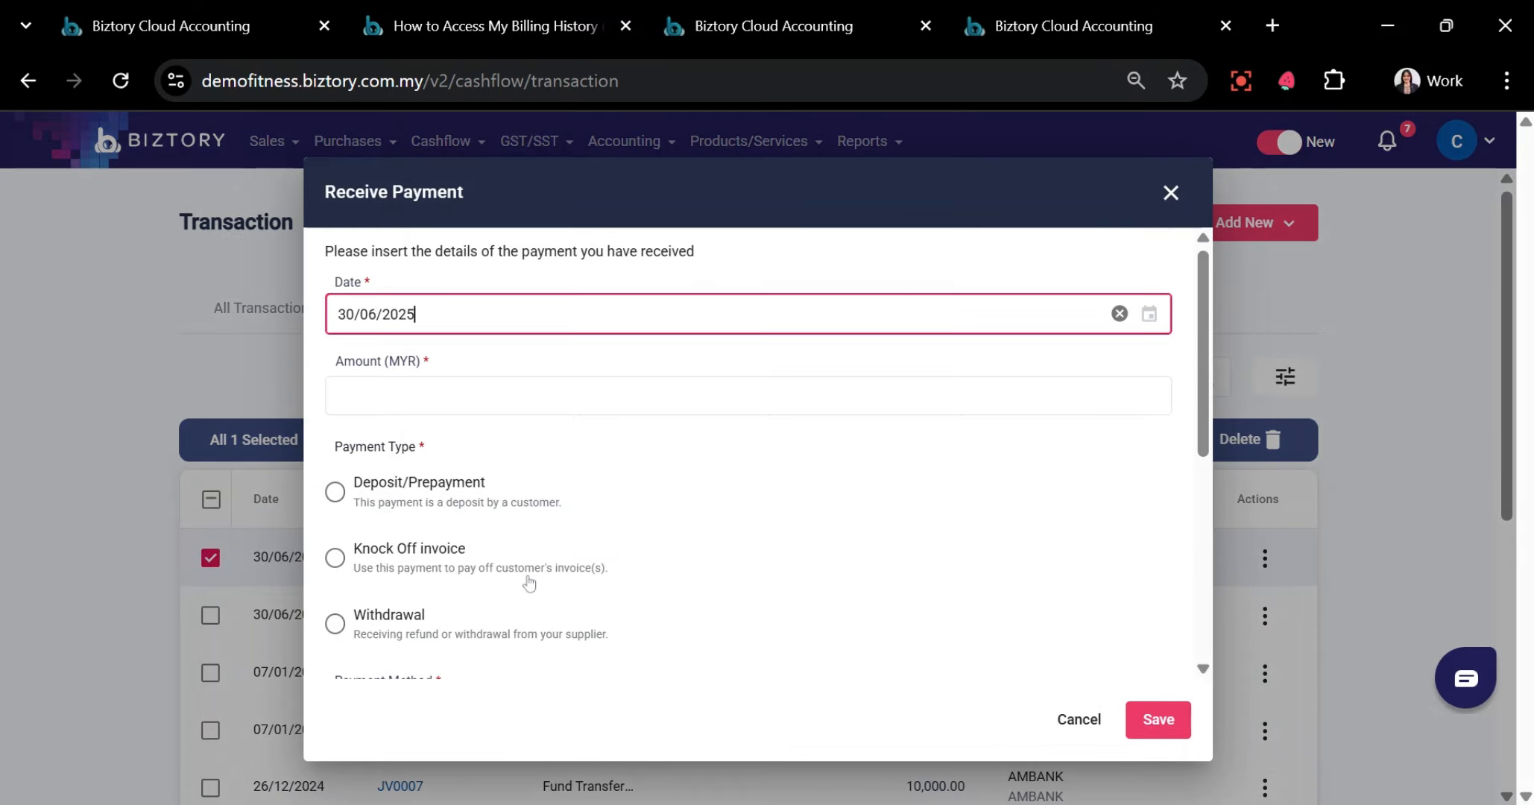
pyautogui.scroll(-2, 514, 477)
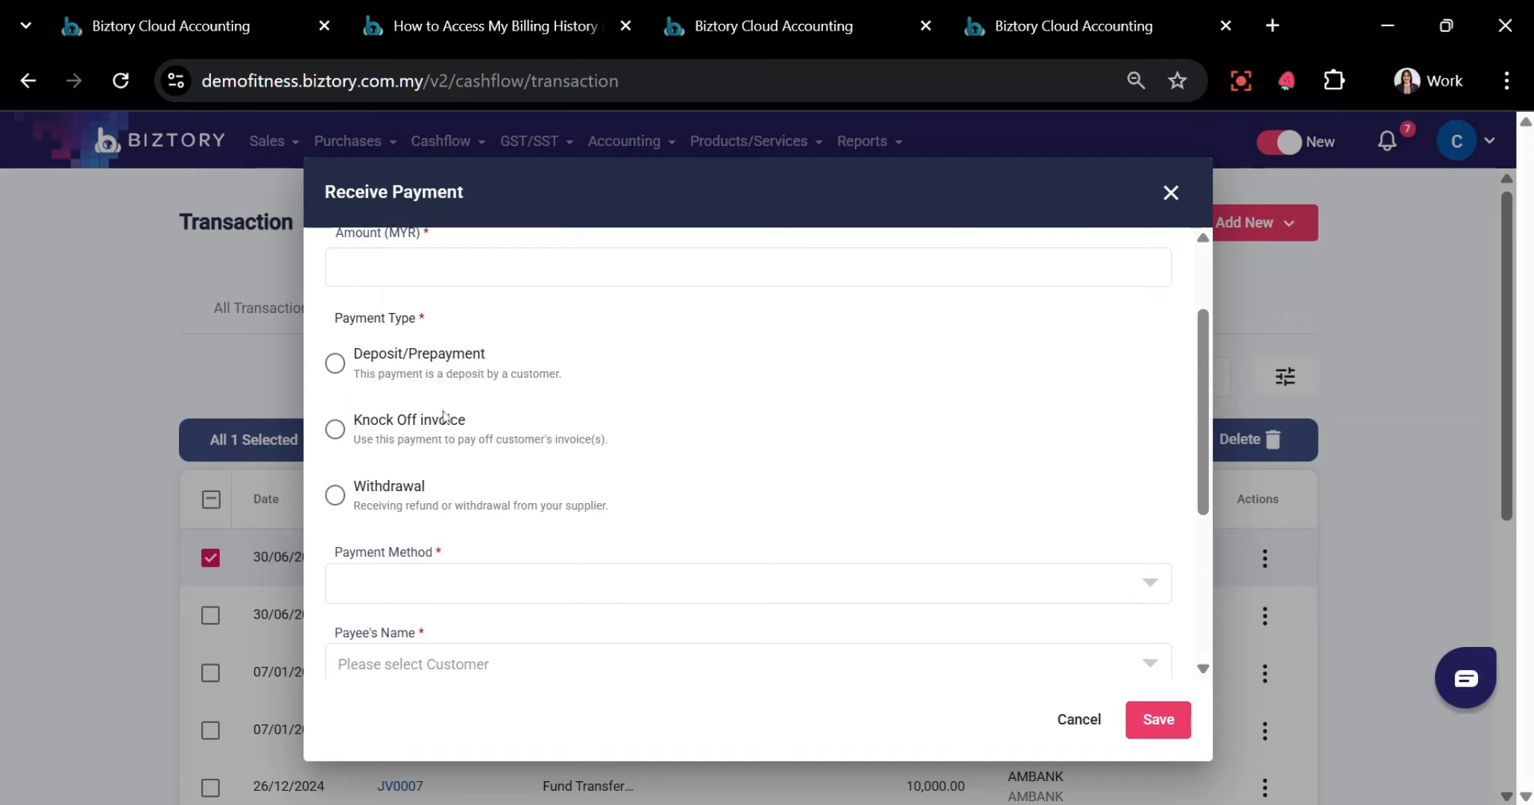
# Choose Knock Off invoice, view the payment method, payee and attachment options, and close the Receive Payment form without saving
pyautogui.click(401, 438)
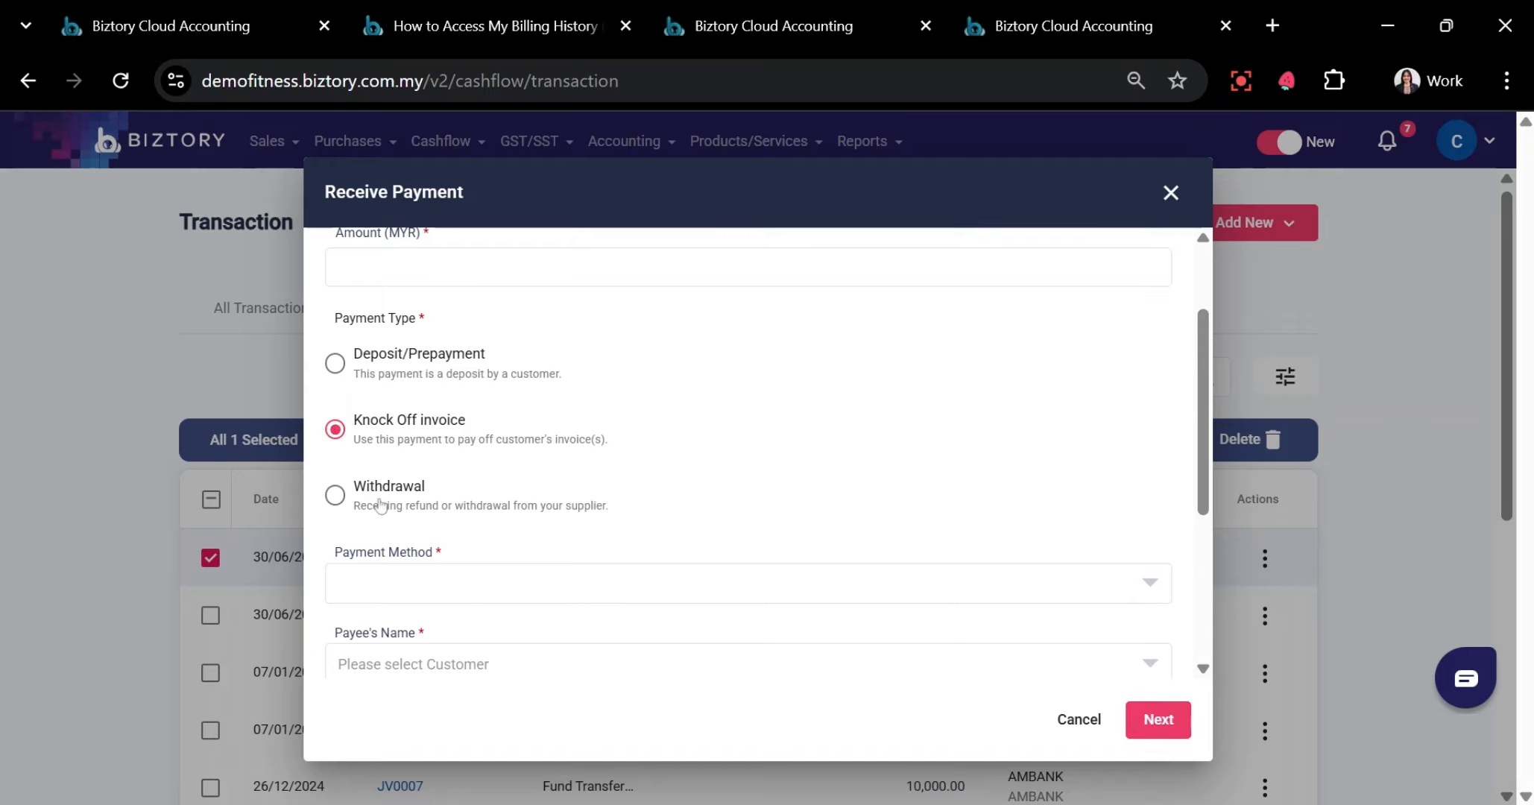
pyautogui.scroll(-2, 520, 531)
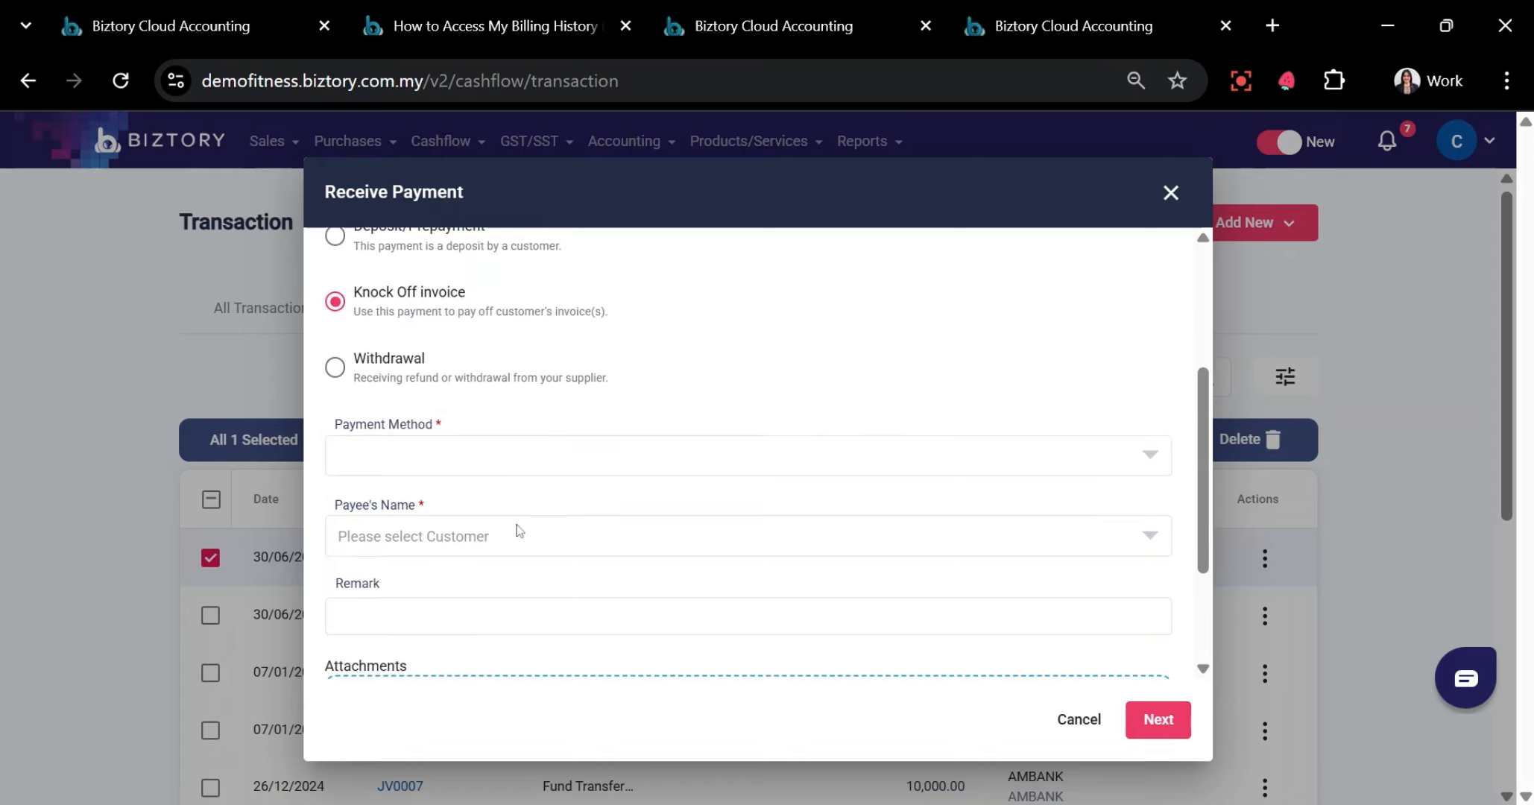
pyautogui.click(486, 462)
pyautogui.click(486, 462)
pyautogui.click(469, 545)
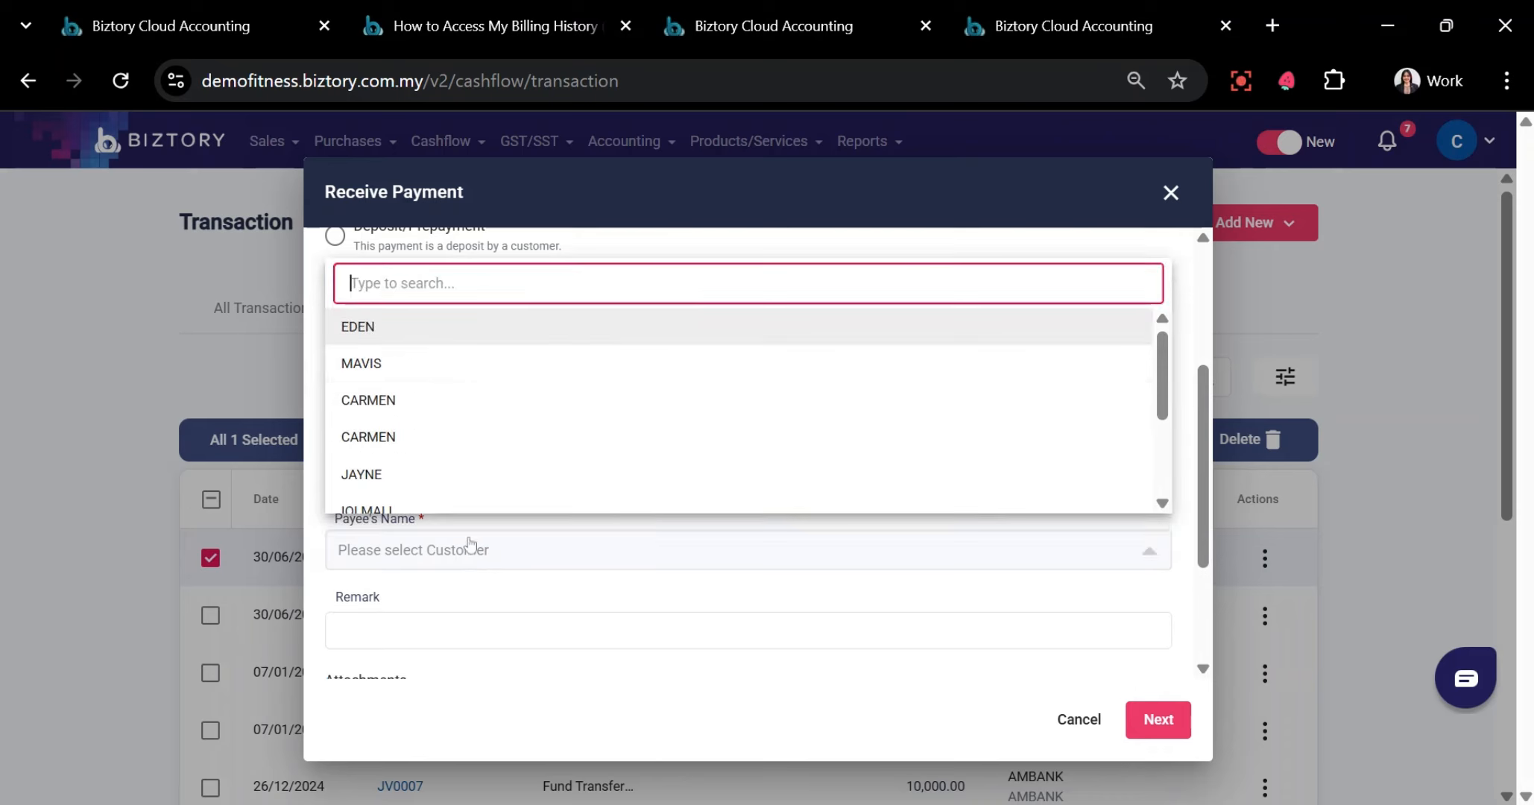
pyautogui.scroll(-3, 479, 425)
pyautogui.click(309, 589)
pyautogui.scroll(-3, 627, 603)
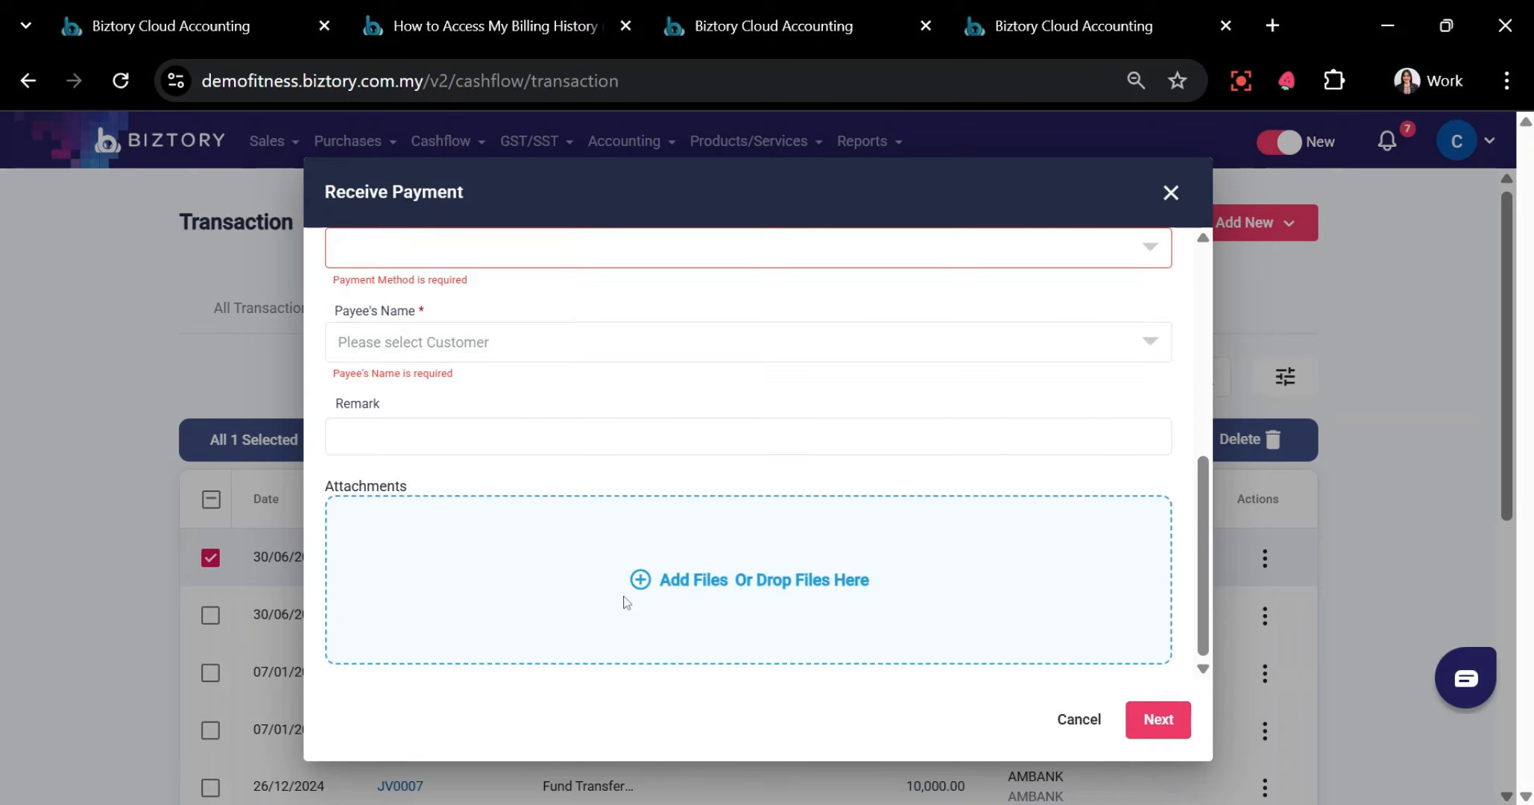
pyautogui.click(1319, 260)
# Open a new Make Payment form, view its payment types and payment methods, and close it without saving
pyautogui.click(1267, 222)
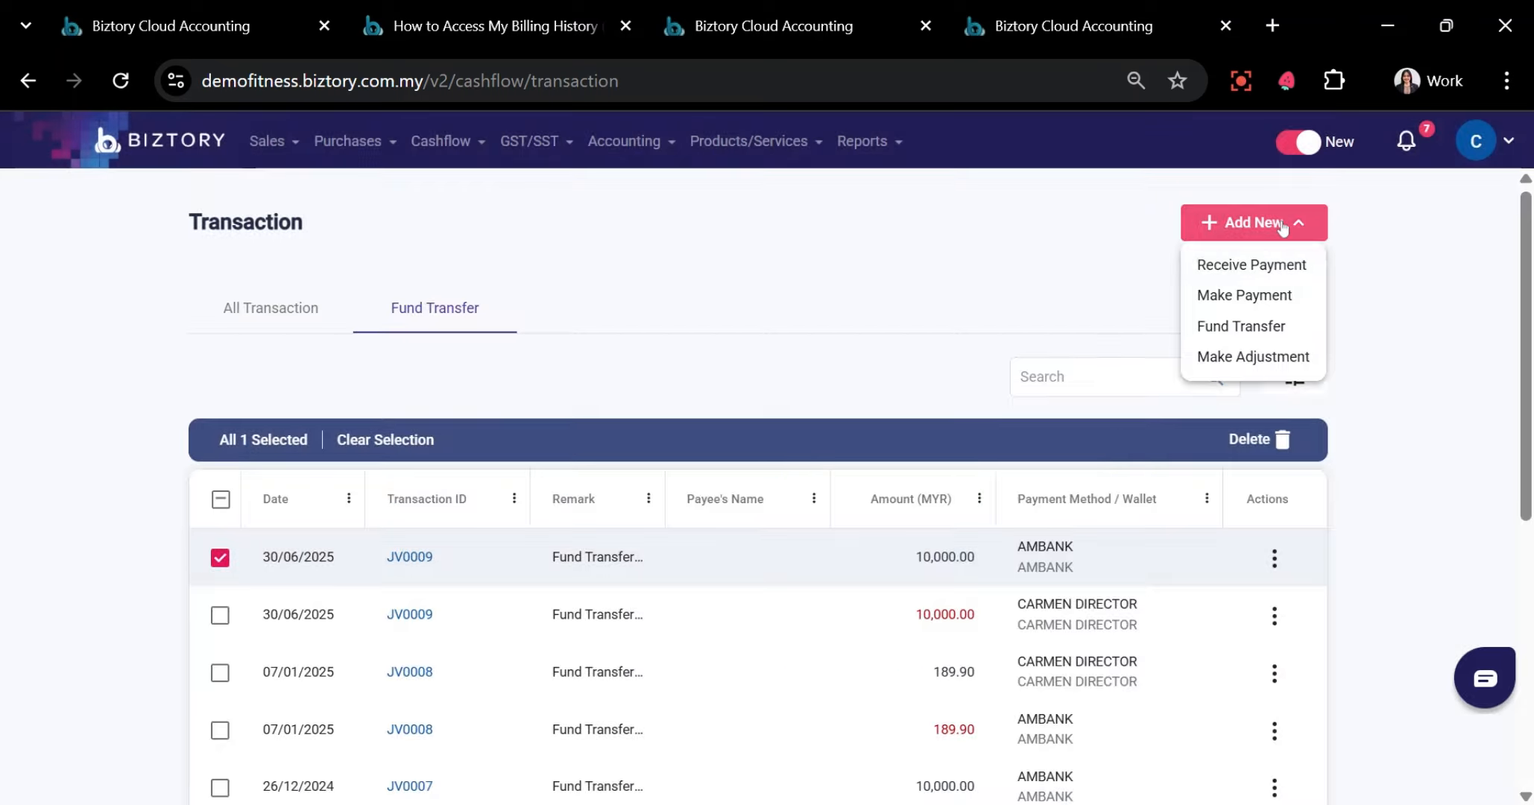
pyautogui.click(1244, 295)
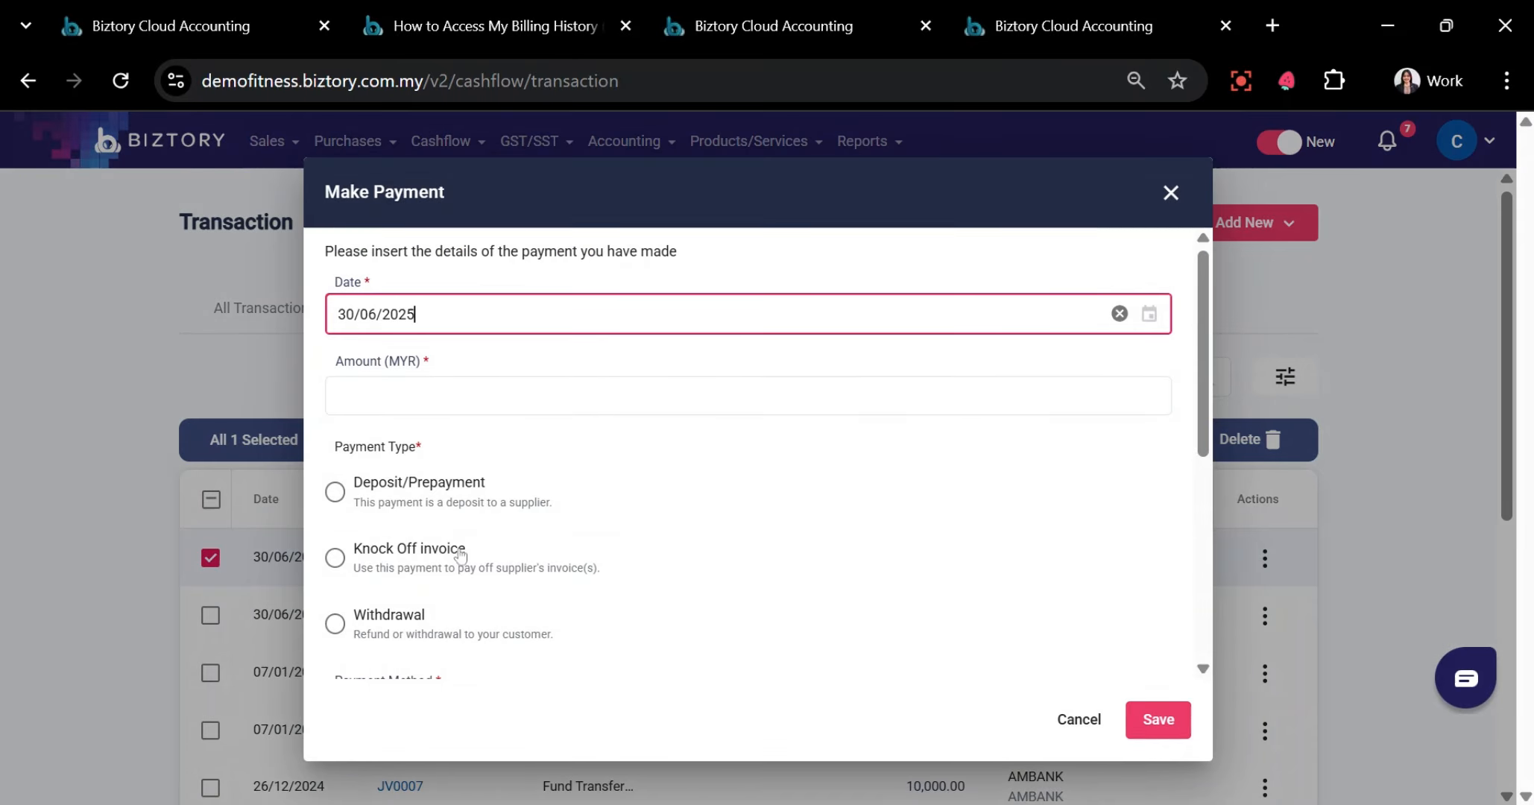
pyautogui.scroll(-3, 439, 656)
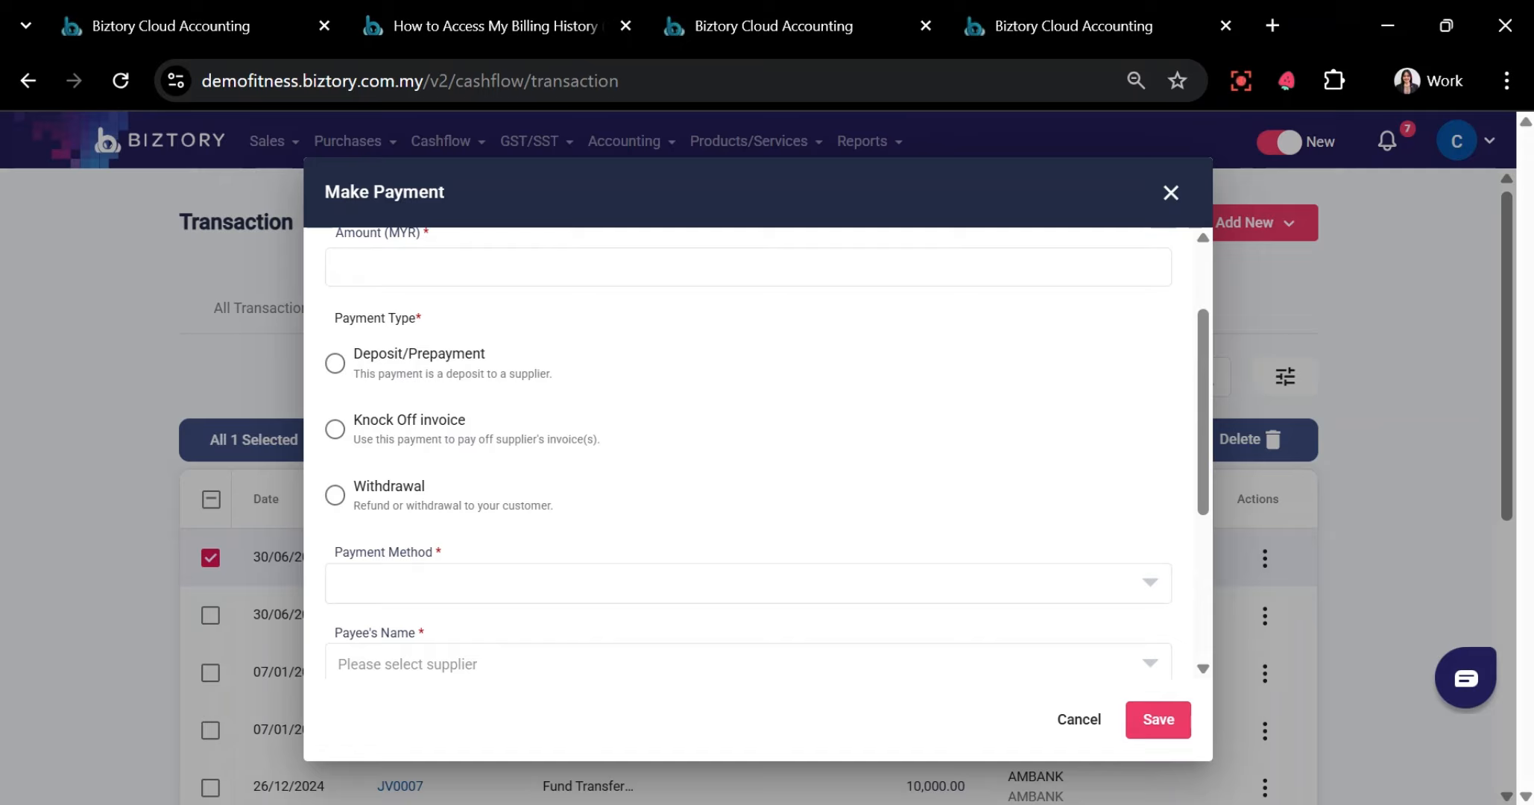
pyautogui.click(506, 589)
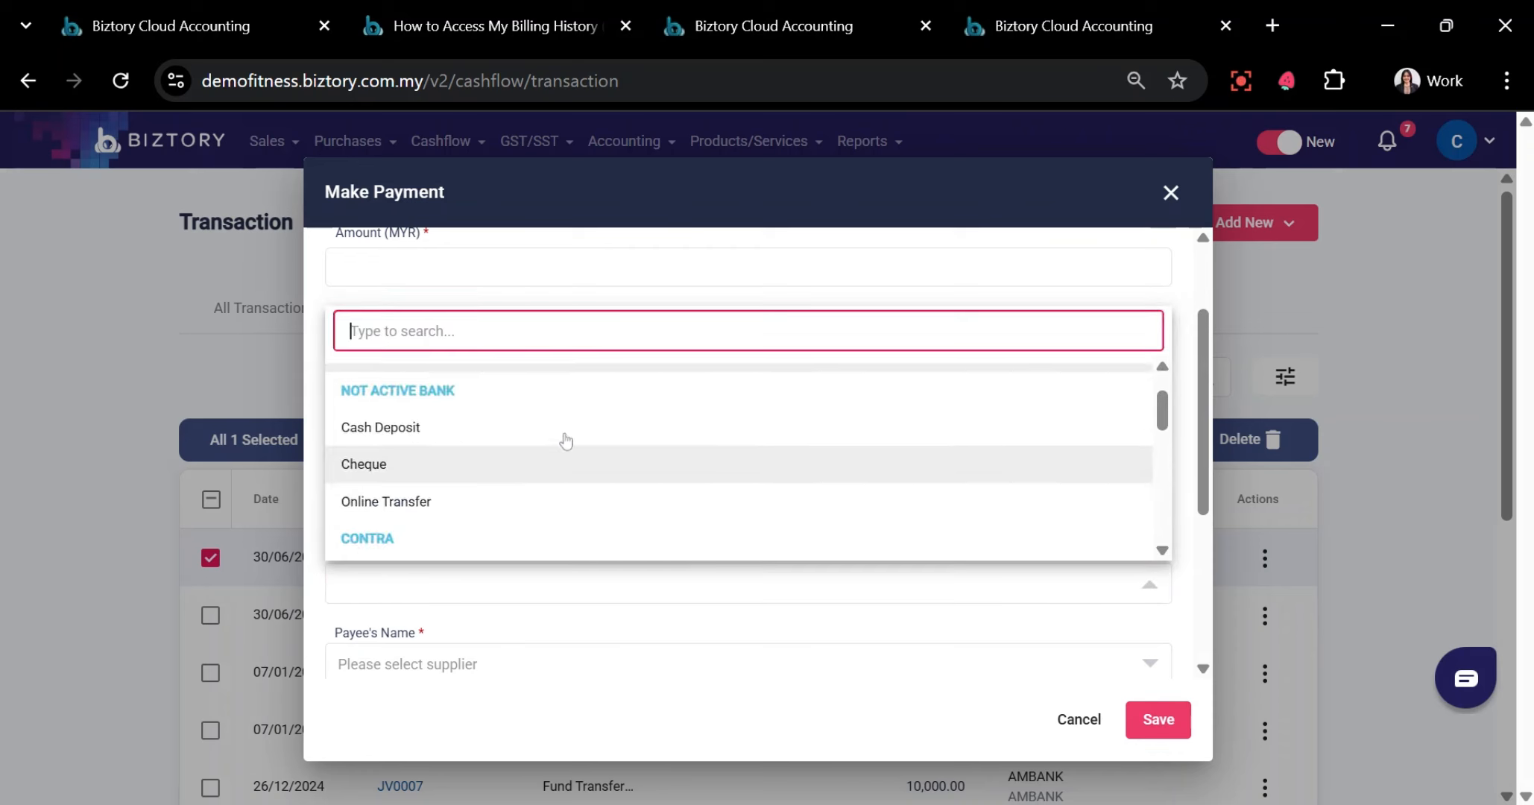
pyautogui.click(1349, 354)
pyautogui.click(1229, 228)
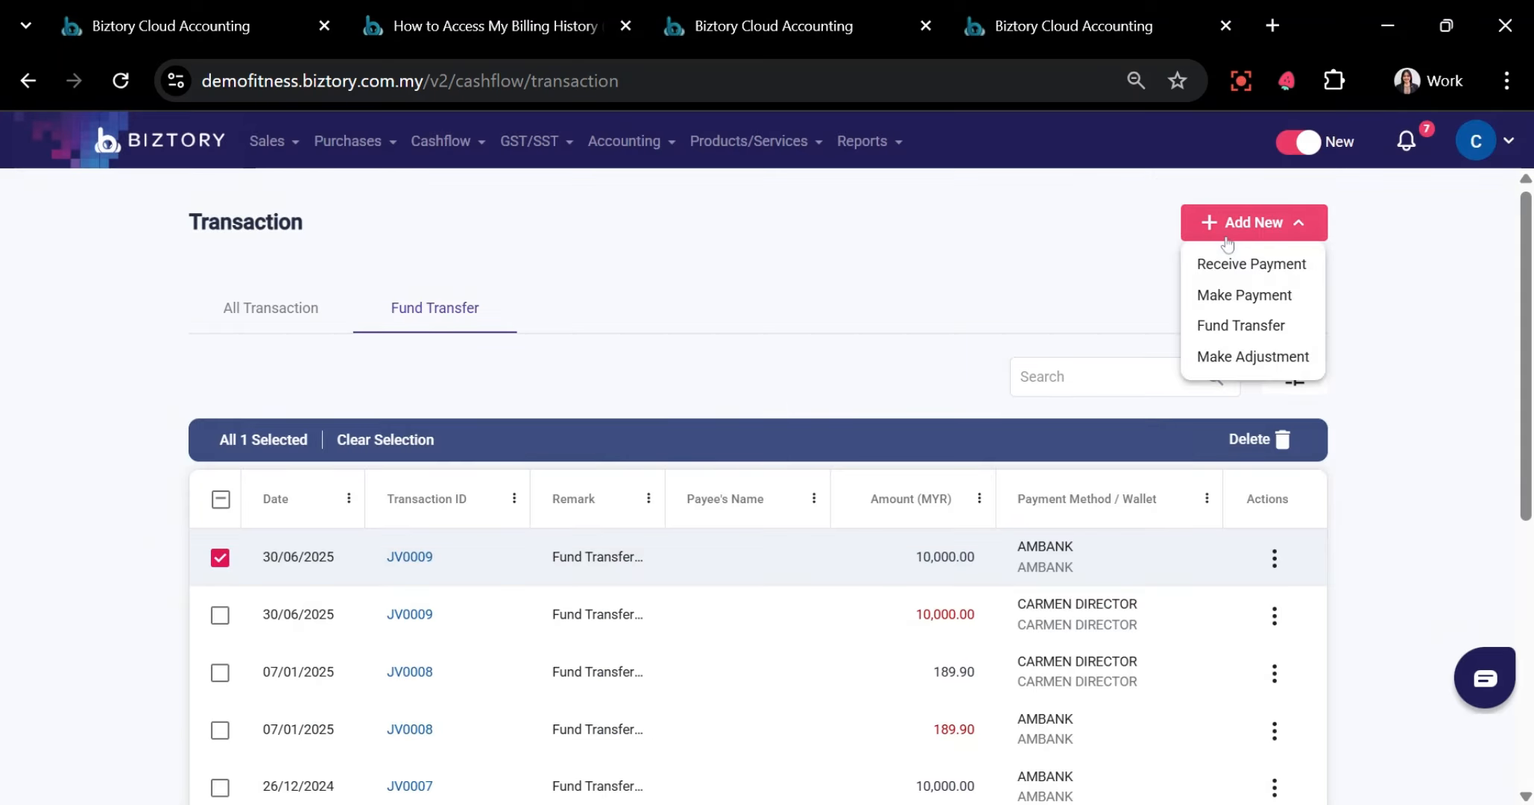
pyautogui.click(955, 276)
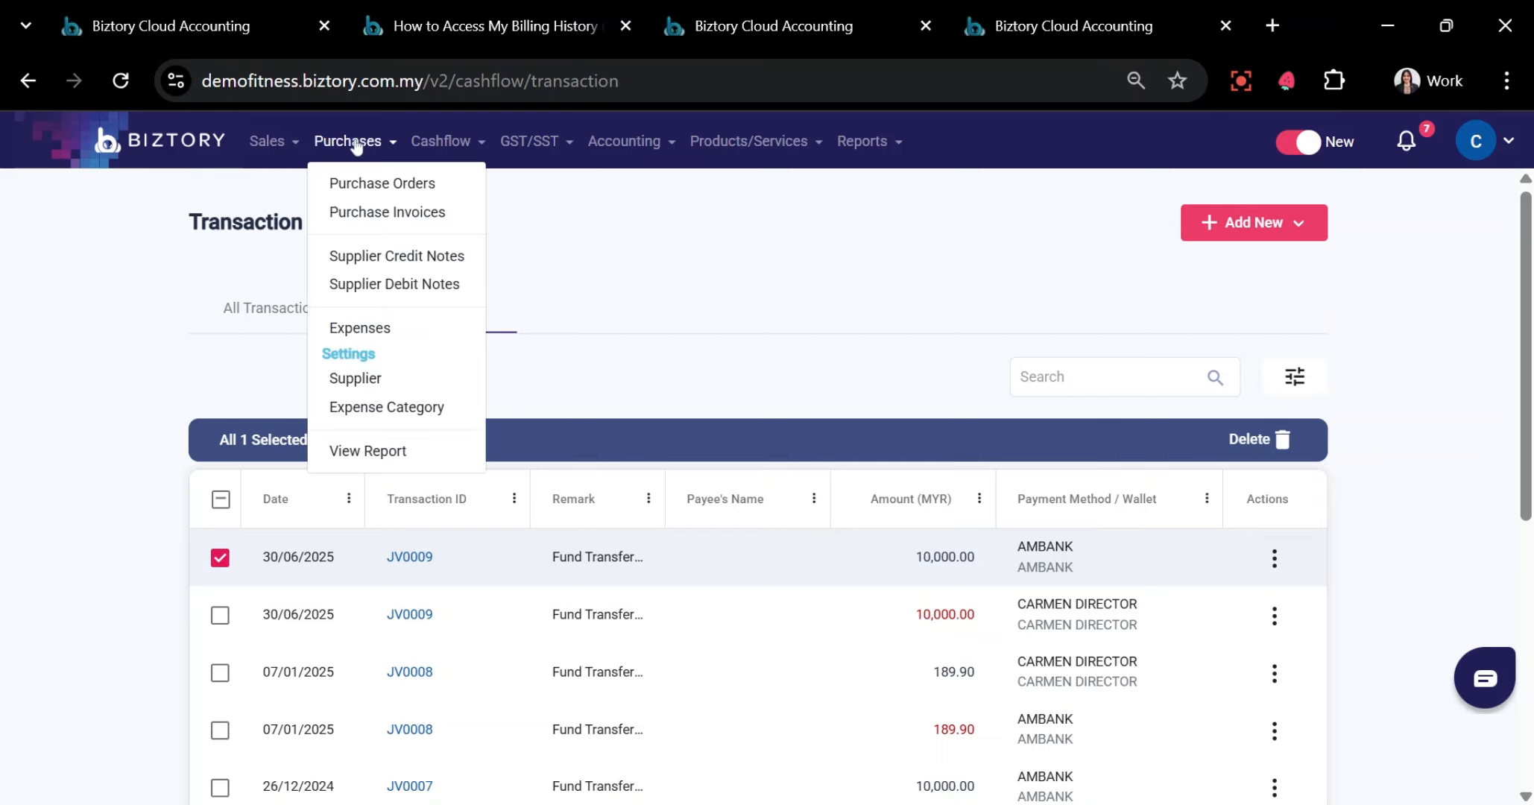
# Open Bank Reconciliation for AMBANK, June 2025, and find the 30/06/2025 fund transfer's deposit amount in the list
pyautogui.moveTo(444, 143)
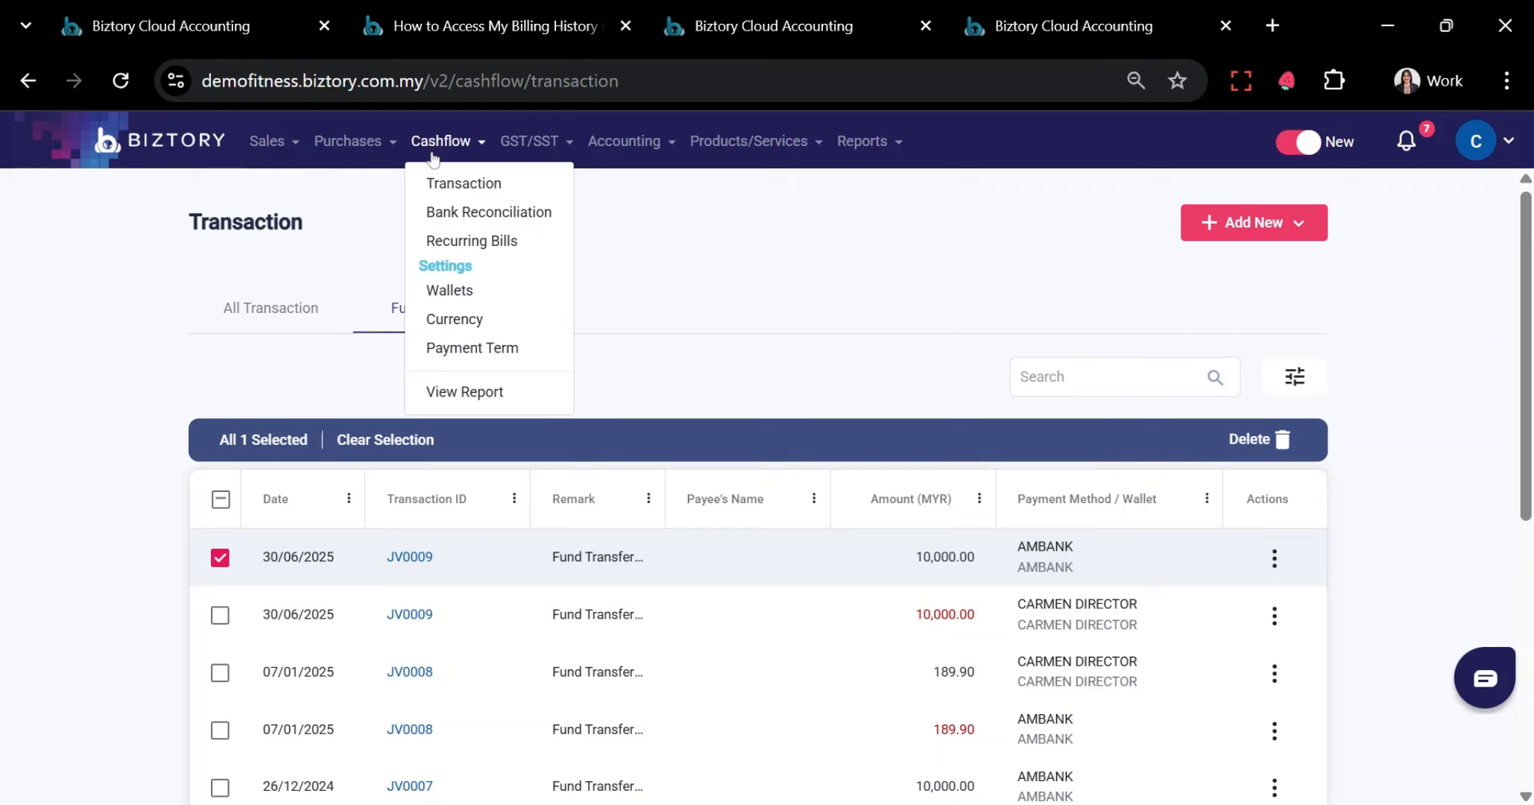
pyautogui.click(460, 213)
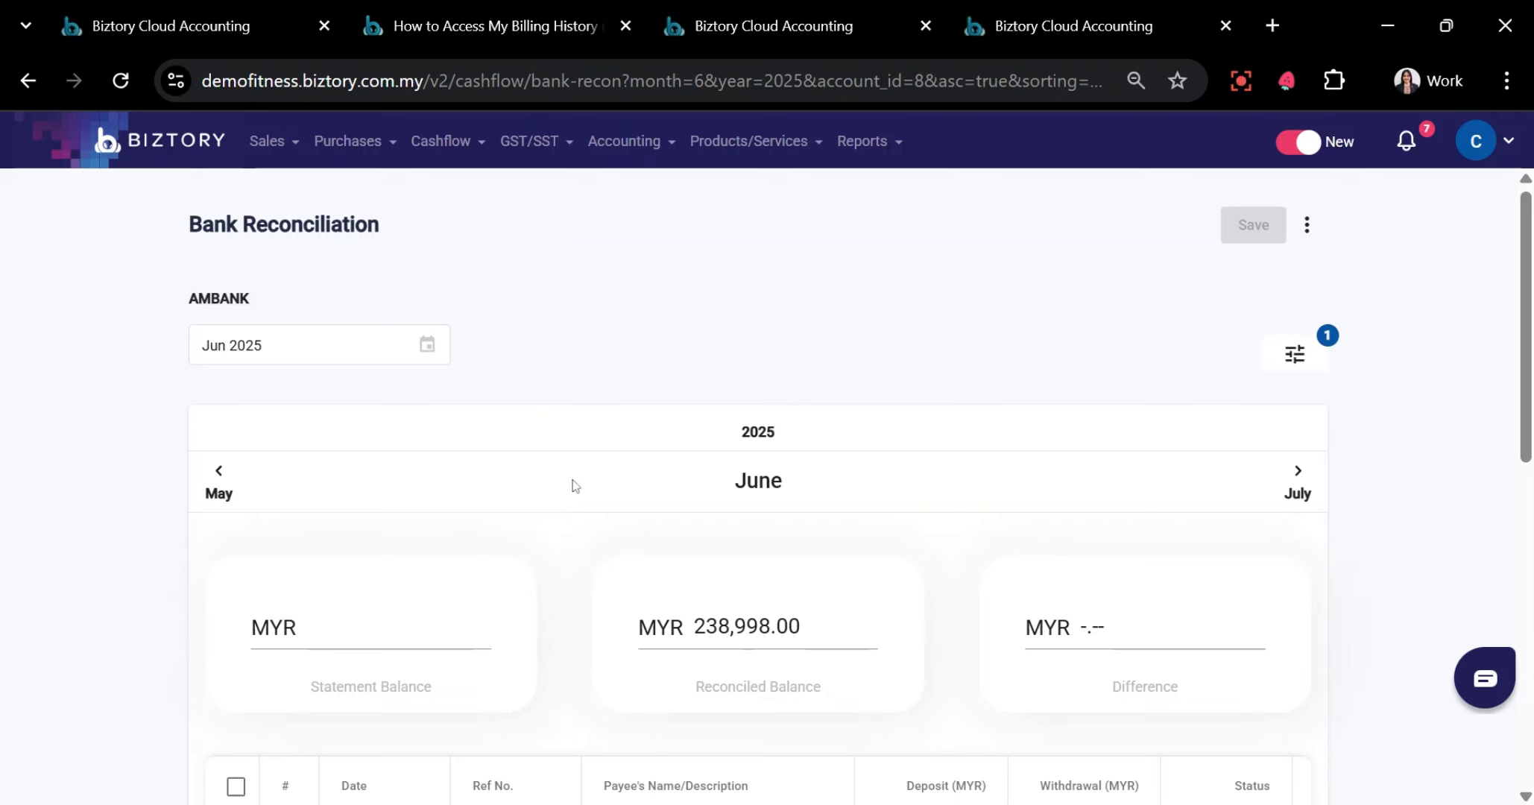
pyautogui.scroll(-10, 583, 501)
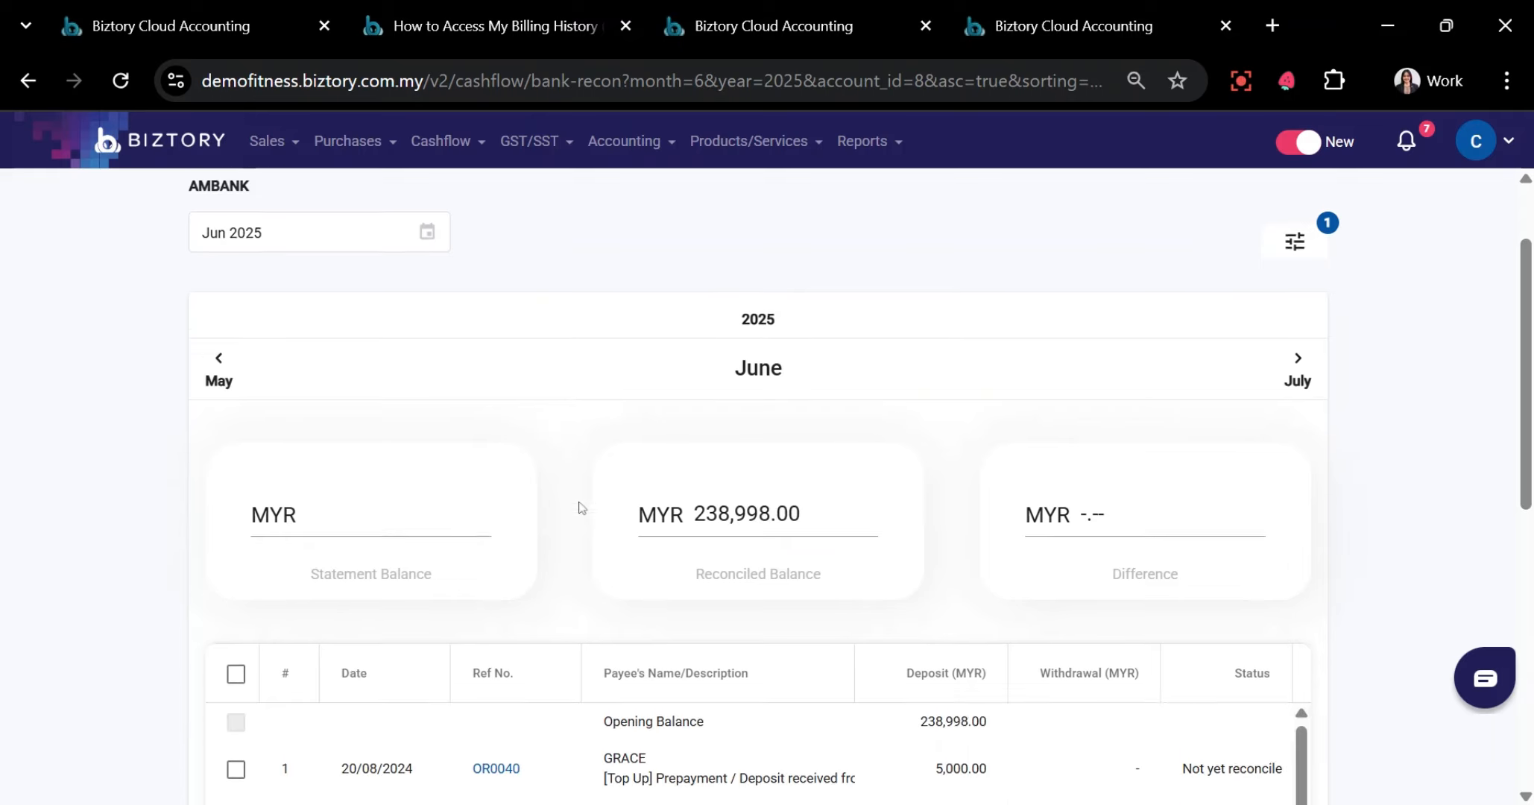
pyautogui.scroll(-2, 709, 401)
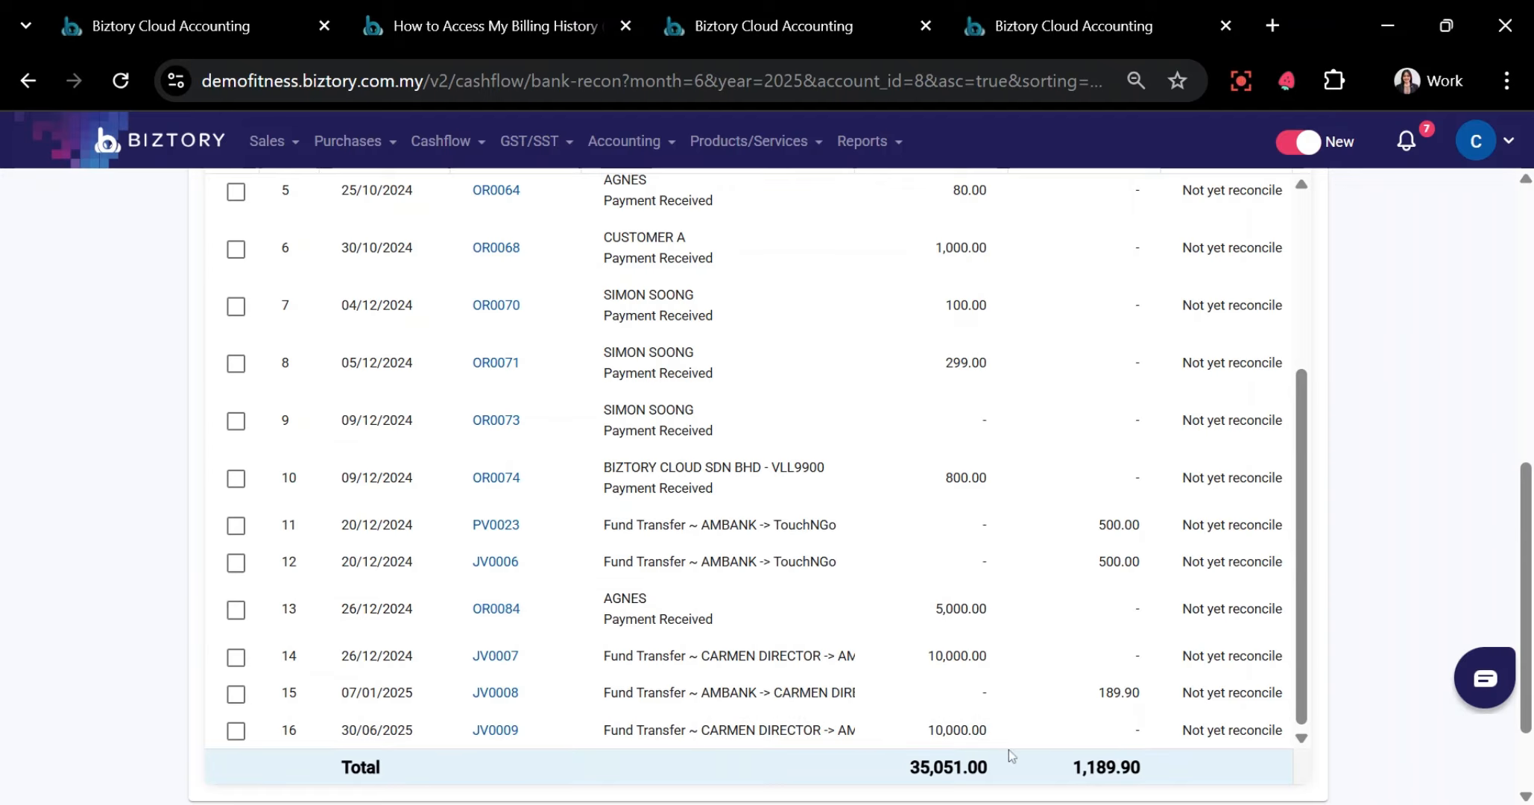
pyautogui.moveTo(1002, 730); pyautogui.dragTo(927, 731)
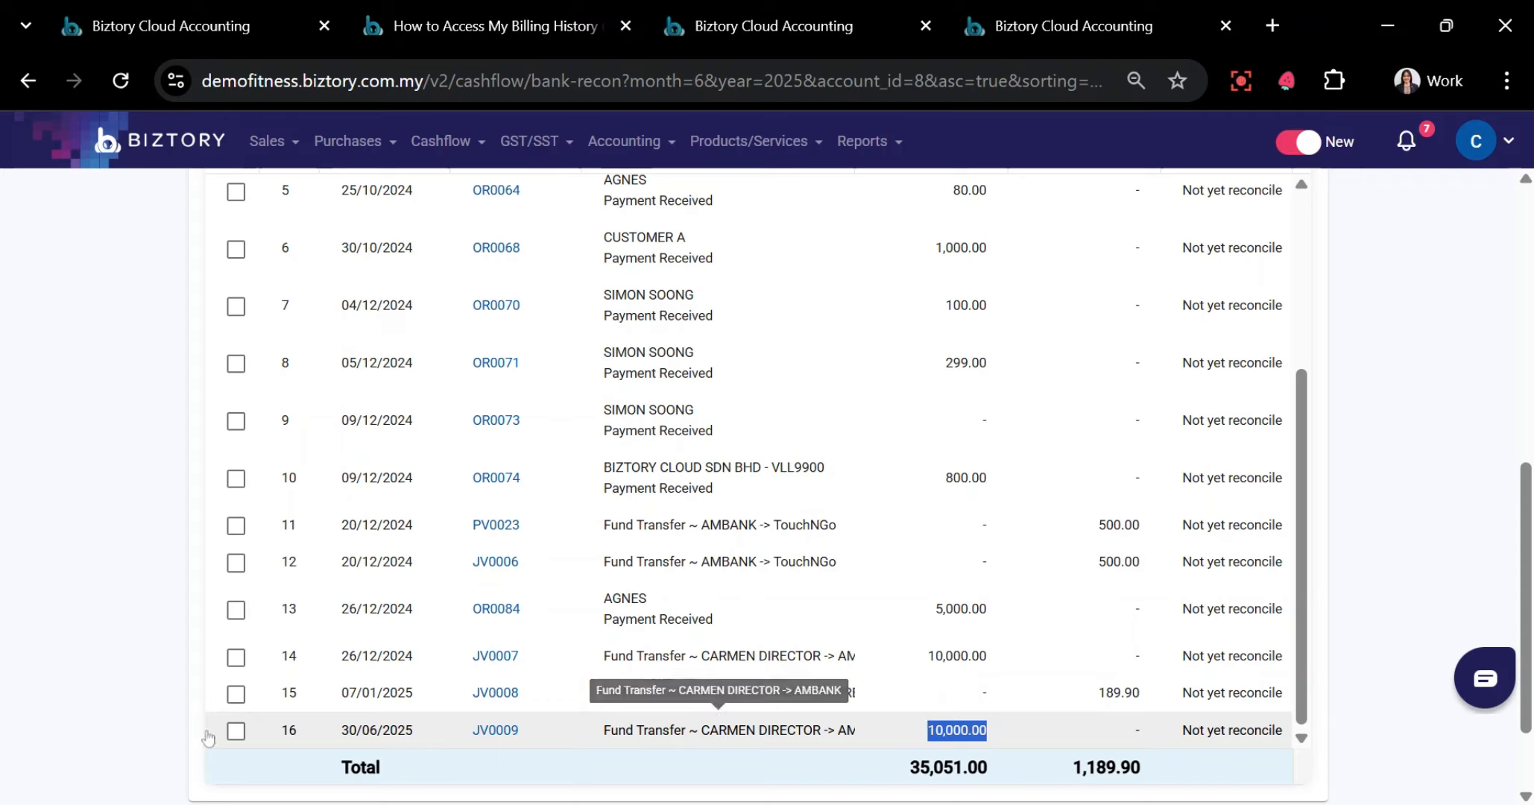
# Tick the 30/06/2025 fund transfer in the AMBANK reconciliation list, and open Recurring Bills without saving
pyautogui.click(995, 733)
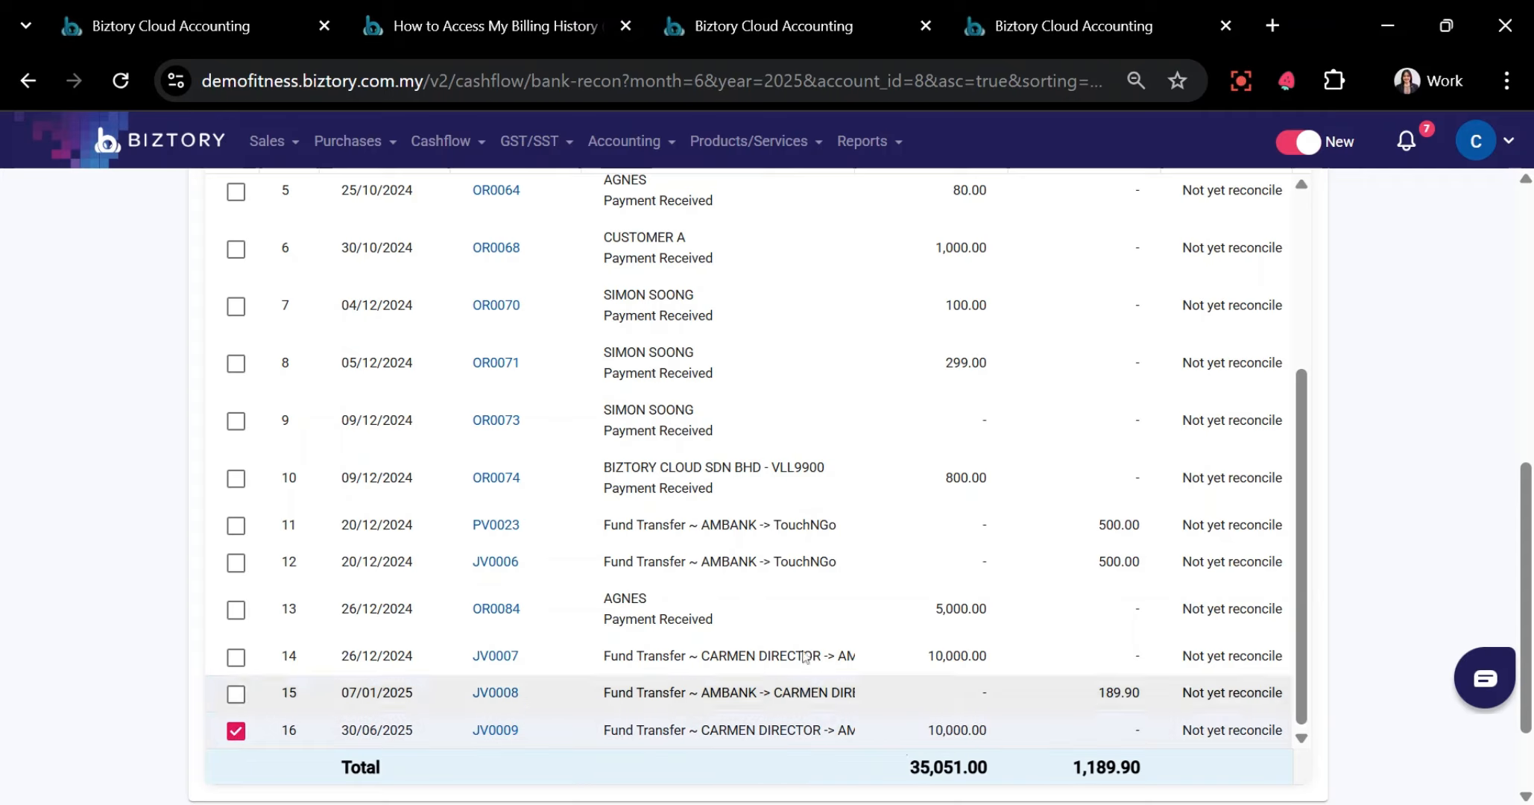
pyautogui.scroll(10, 845, 582)
pyautogui.click(440, 142)
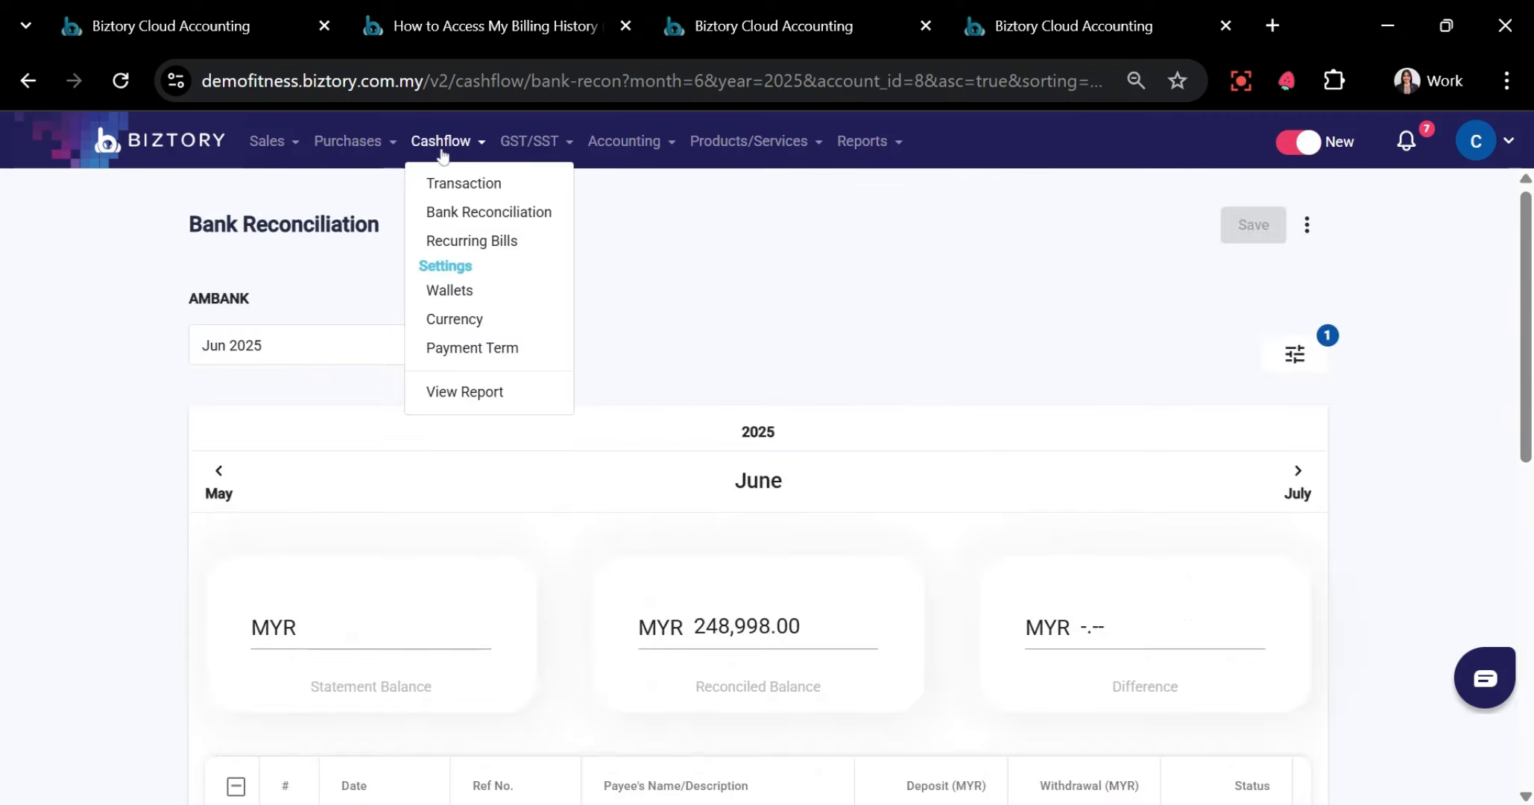
pyautogui.click(469, 241)
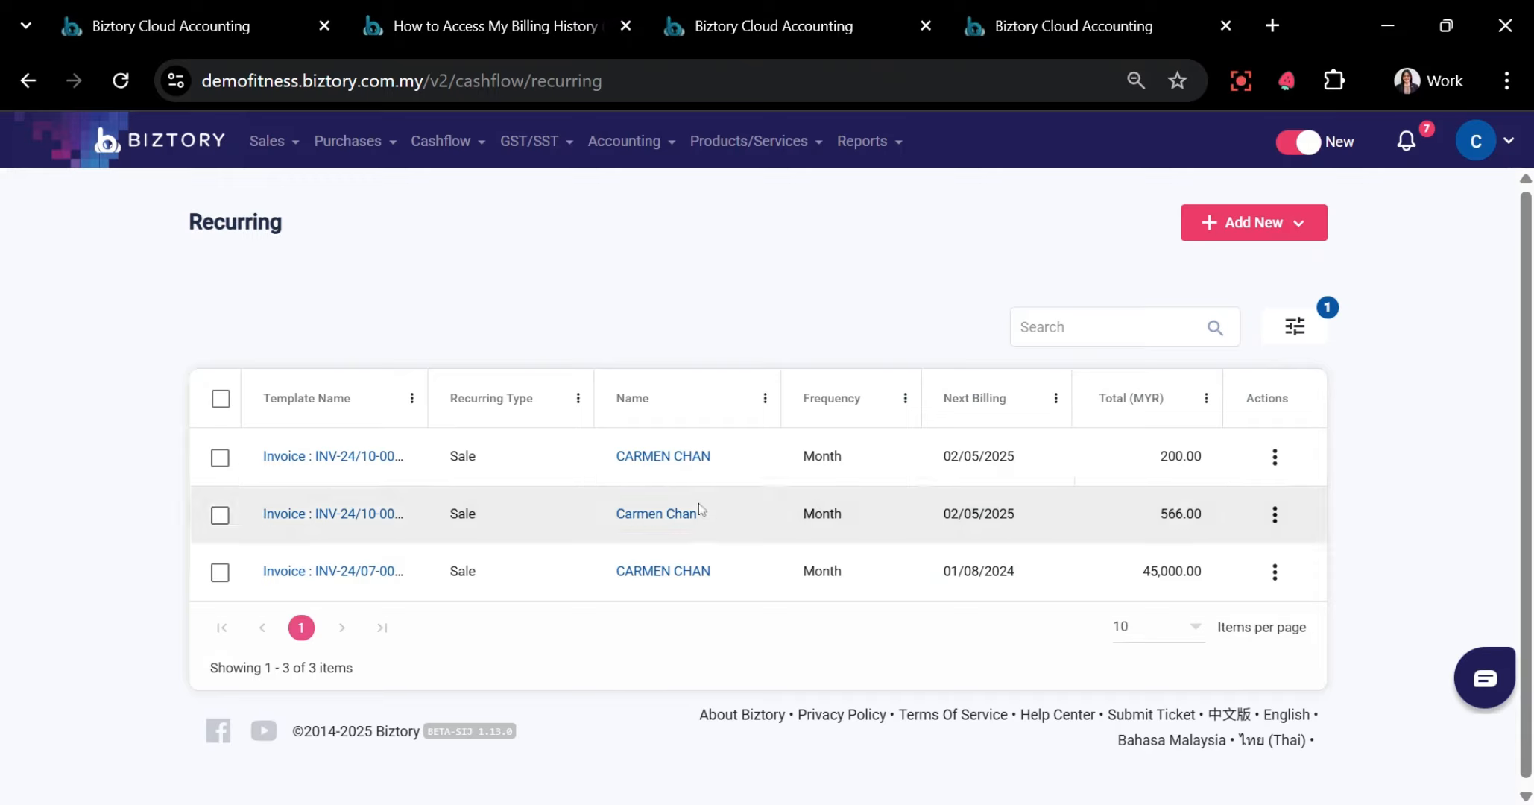
# Open the Wallets settings list and look through the existing wallets and their associated accounts
pyautogui.click(440, 142)
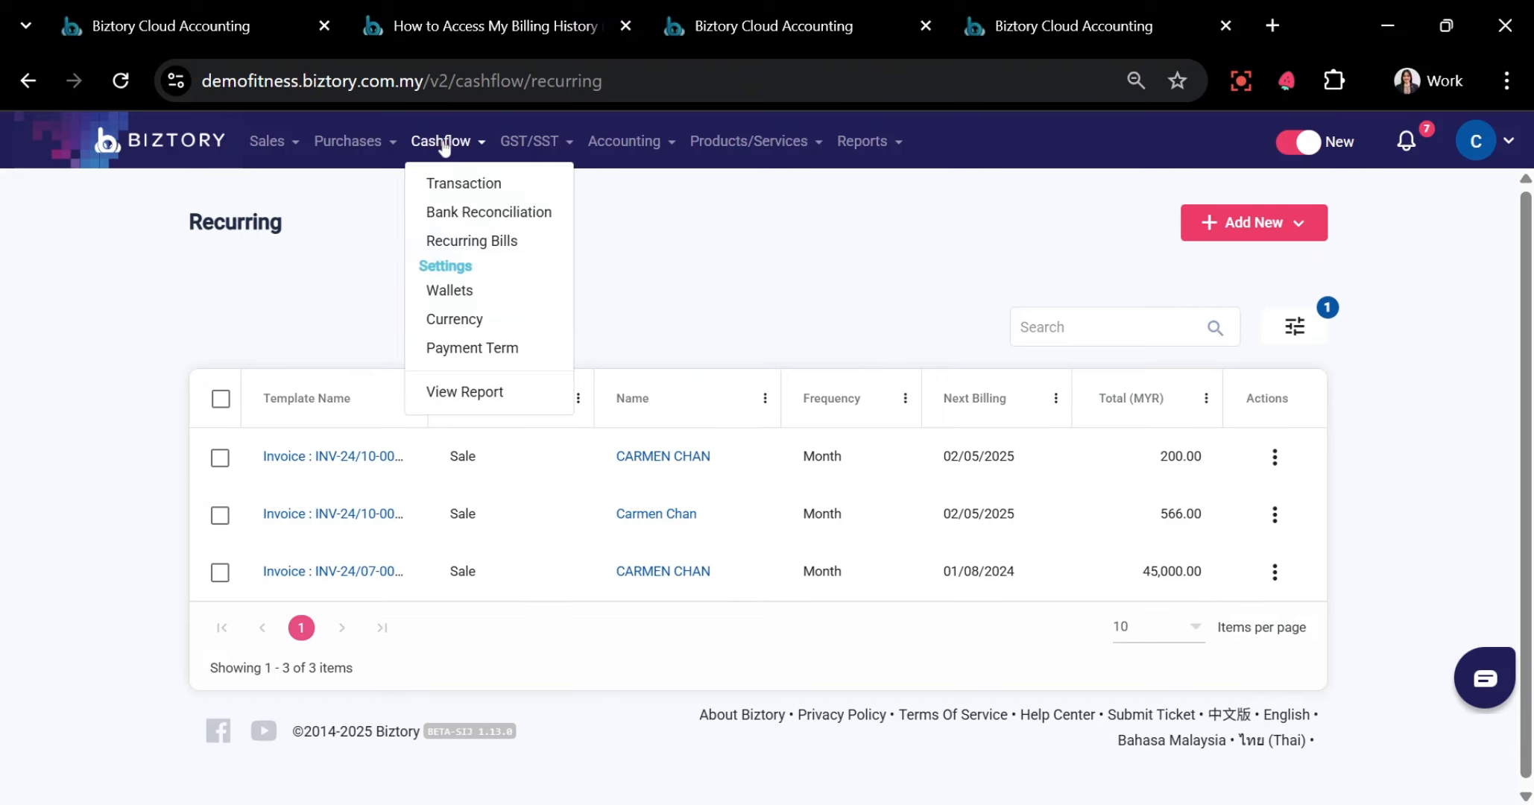
pyautogui.click(453, 290)
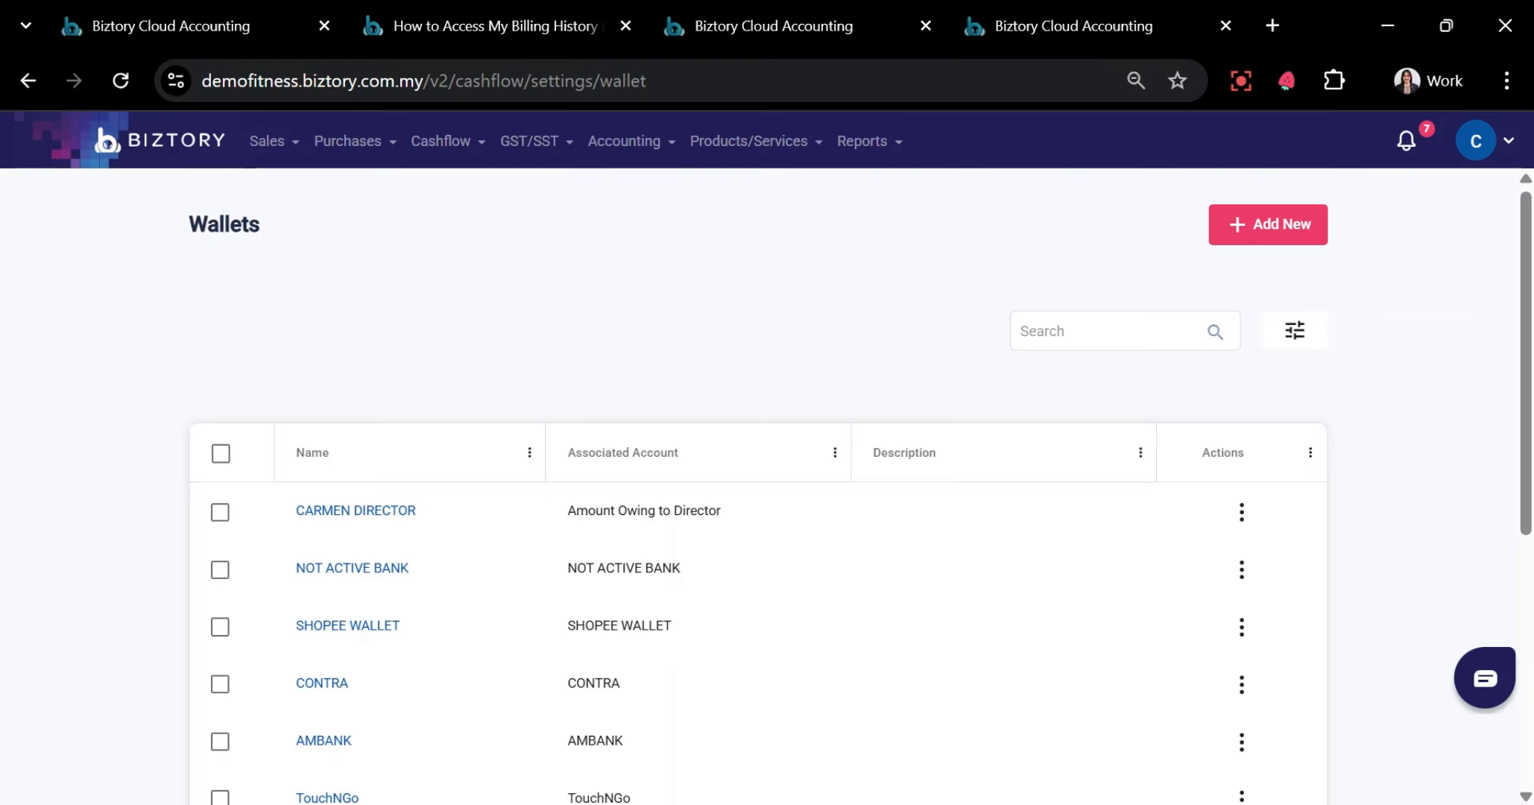
pyautogui.scroll(-5, 661, 485)
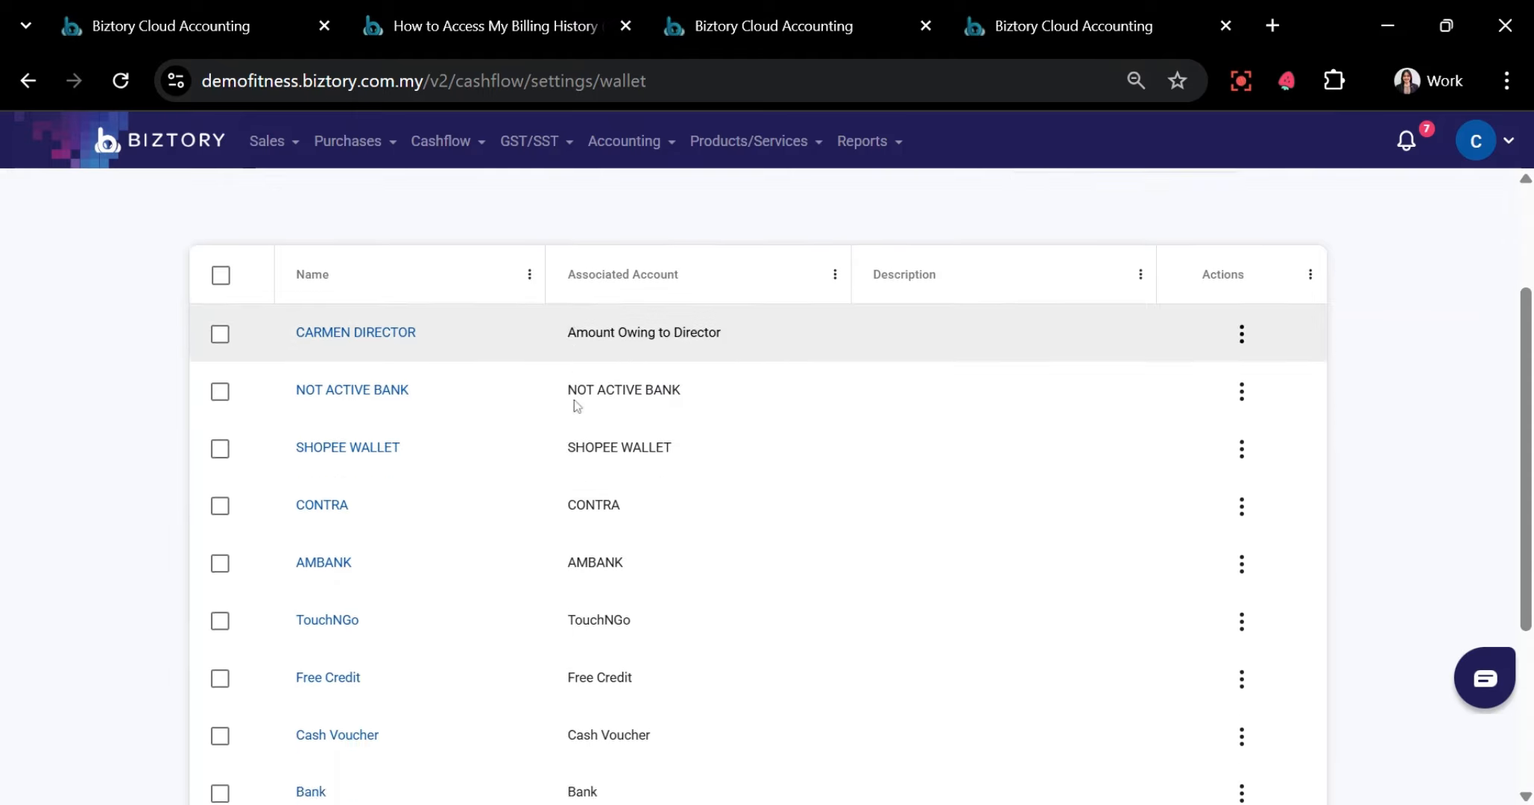
pyautogui.scroll(5, 634, 702)
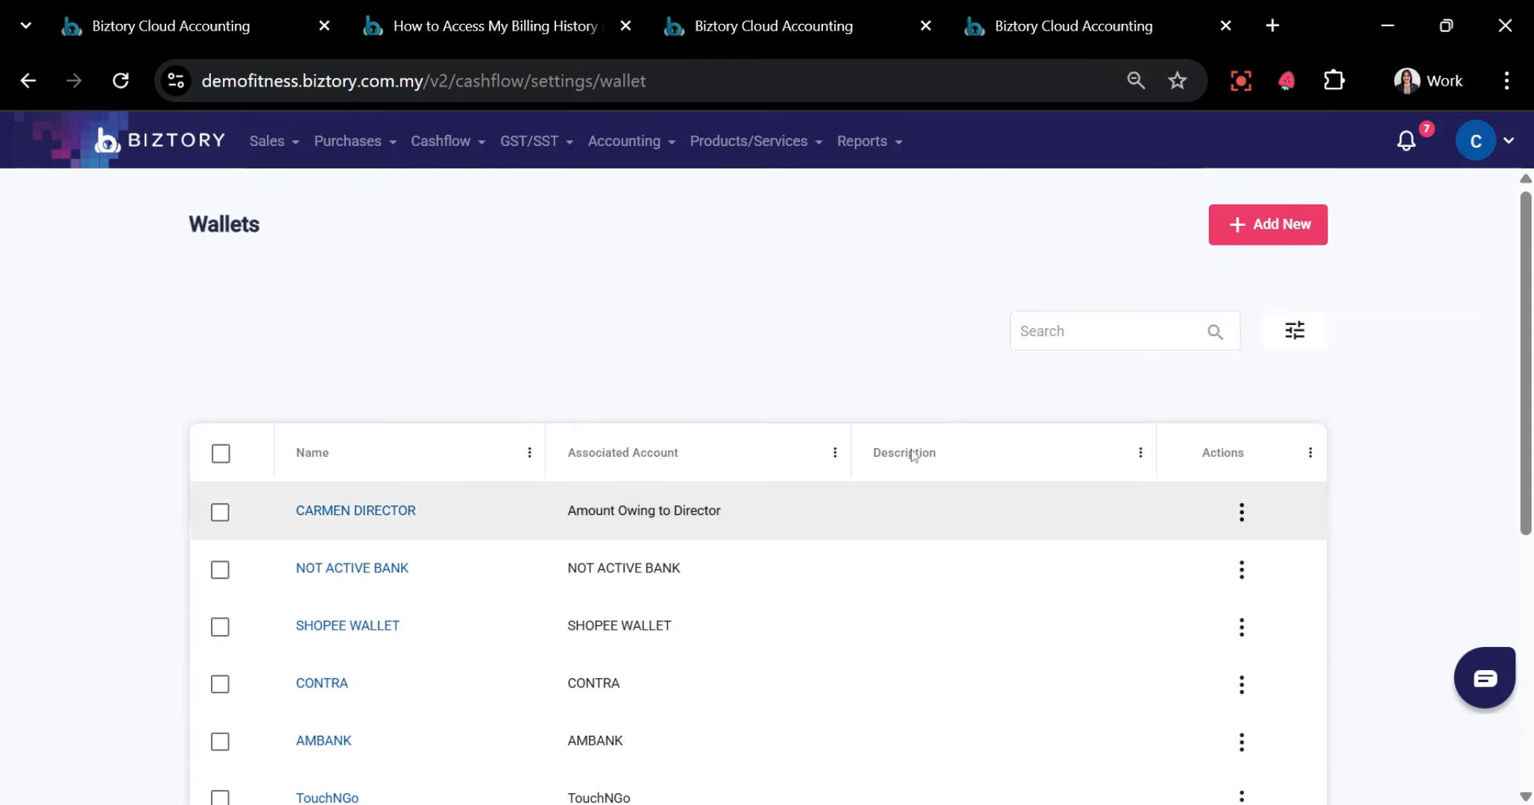
# Start a new wallet named Phone Wallet and set its type to Cash
pyautogui.click(1260, 226)
pyautogui.click(377, 383)
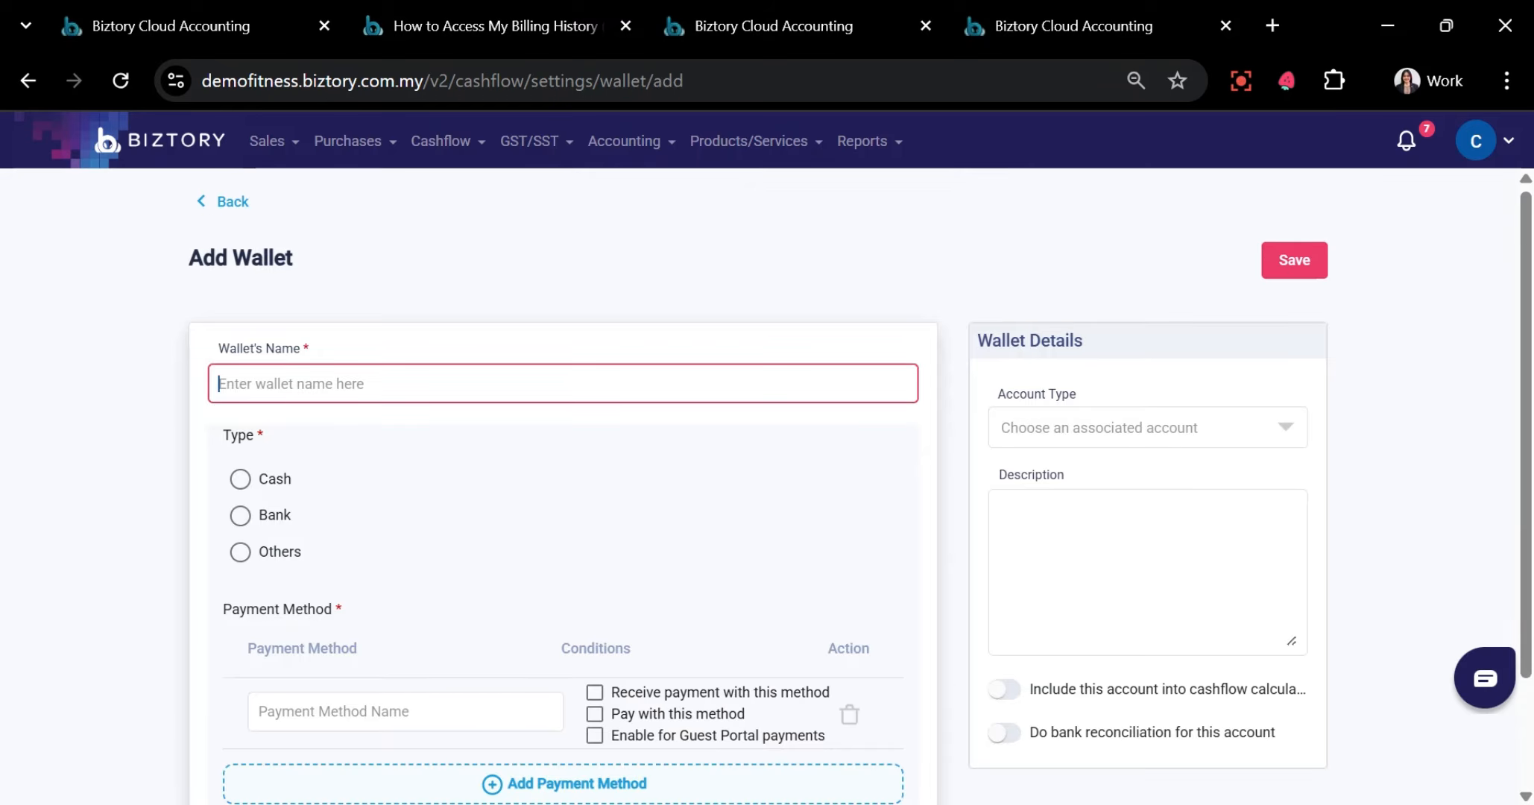
pyautogui.write('Phone Wallet')
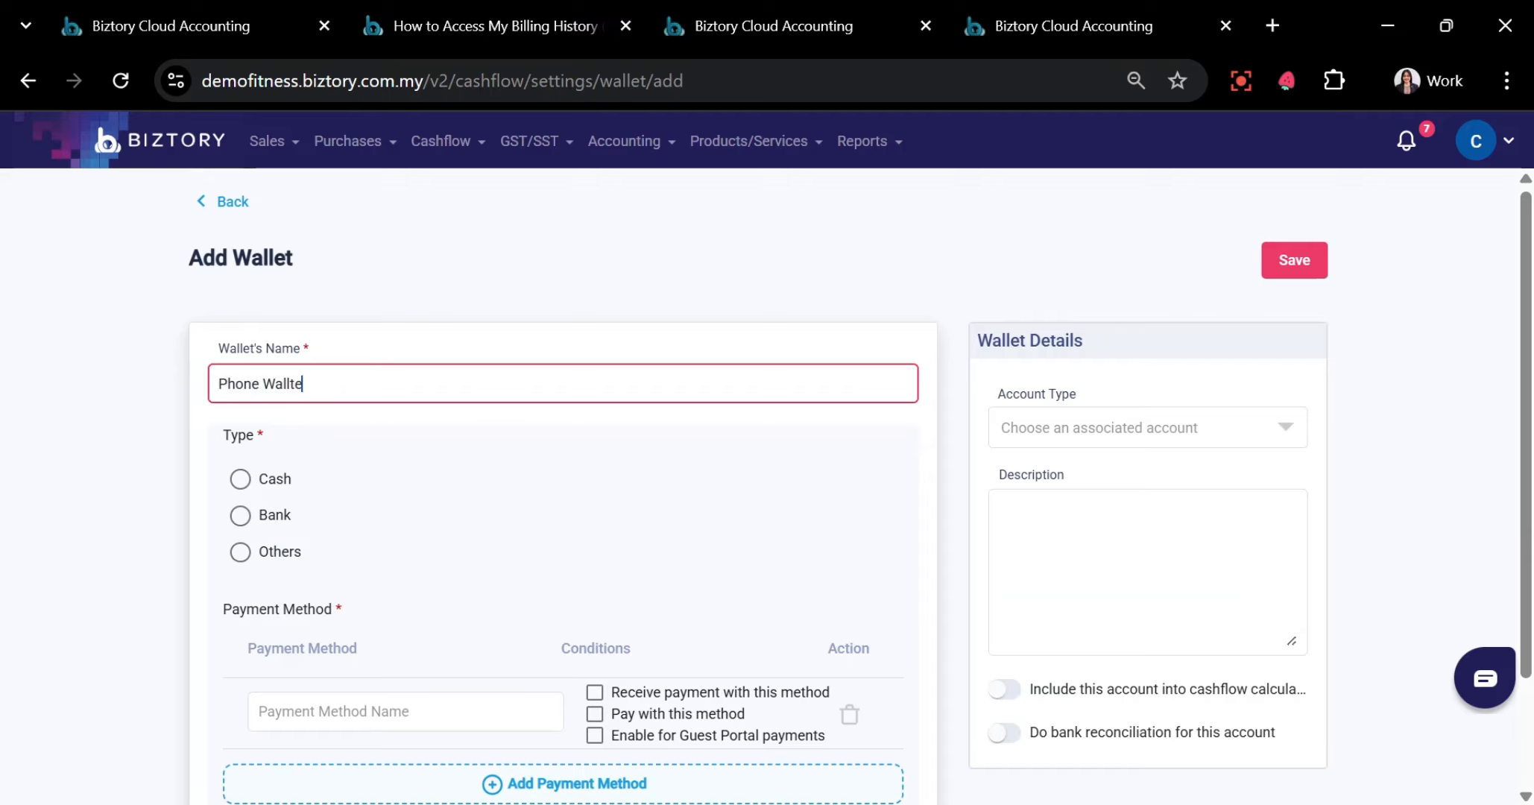
pyautogui.click(262, 566)
pyautogui.click(288, 483)
pyautogui.scroll(-2, 531, 514)
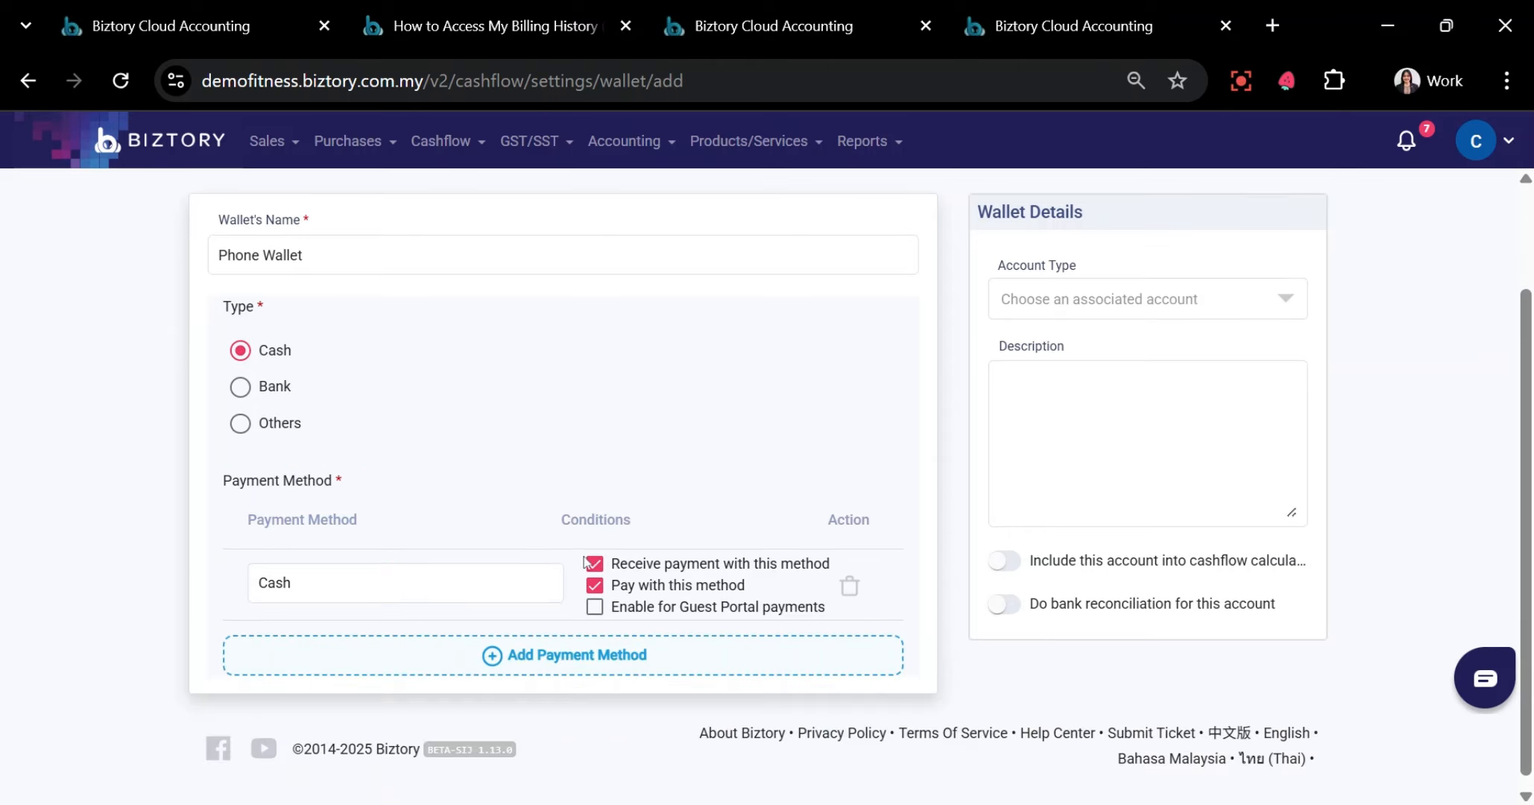
# Replace the wallet's Cash payment method with QR PAY, allowing both receiving payment and paying with it
pyautogui.click(857, 654)
pyautogui.click(850, 586)
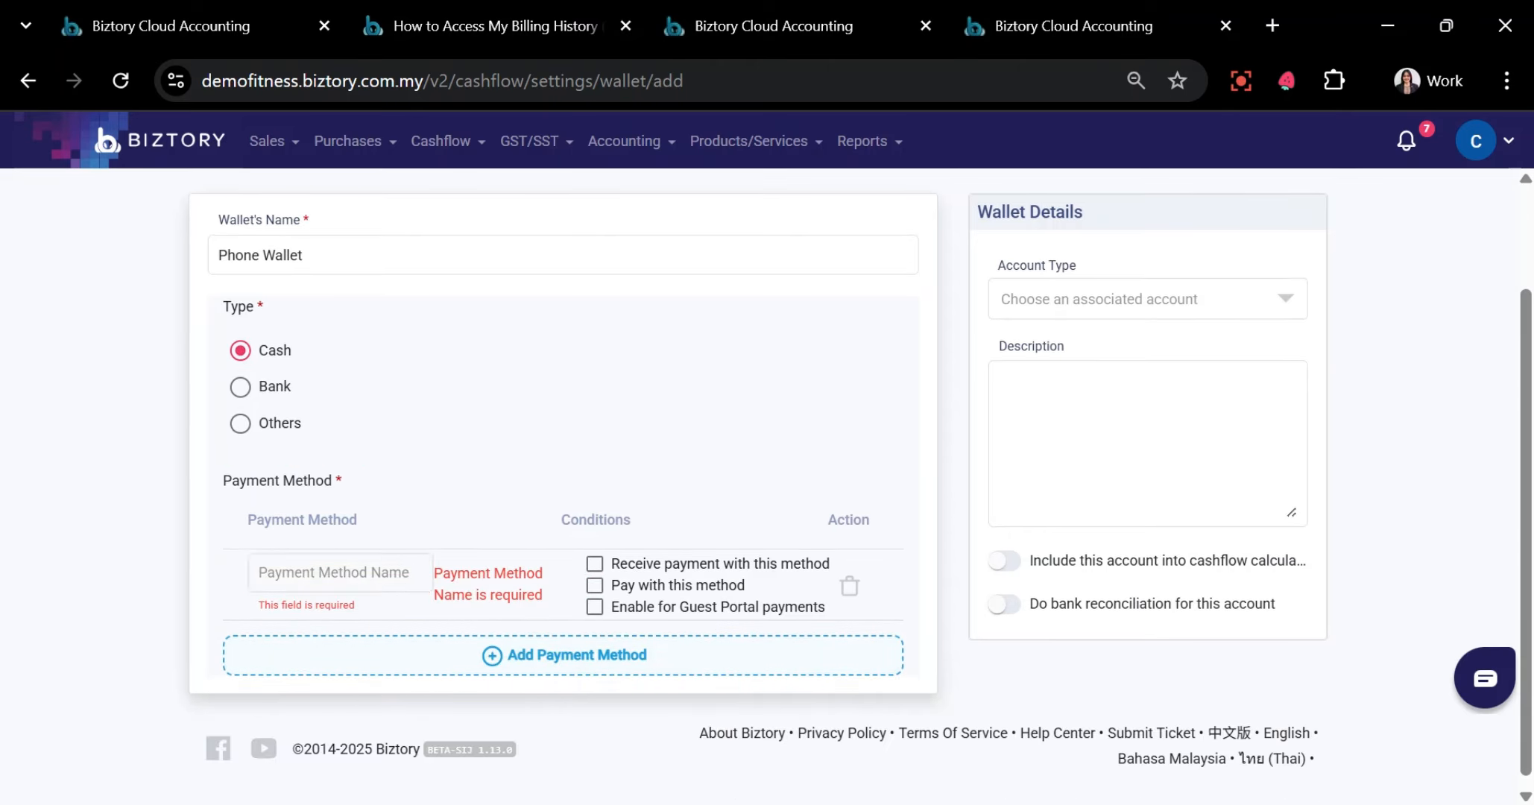
pyautogui.write('QR')
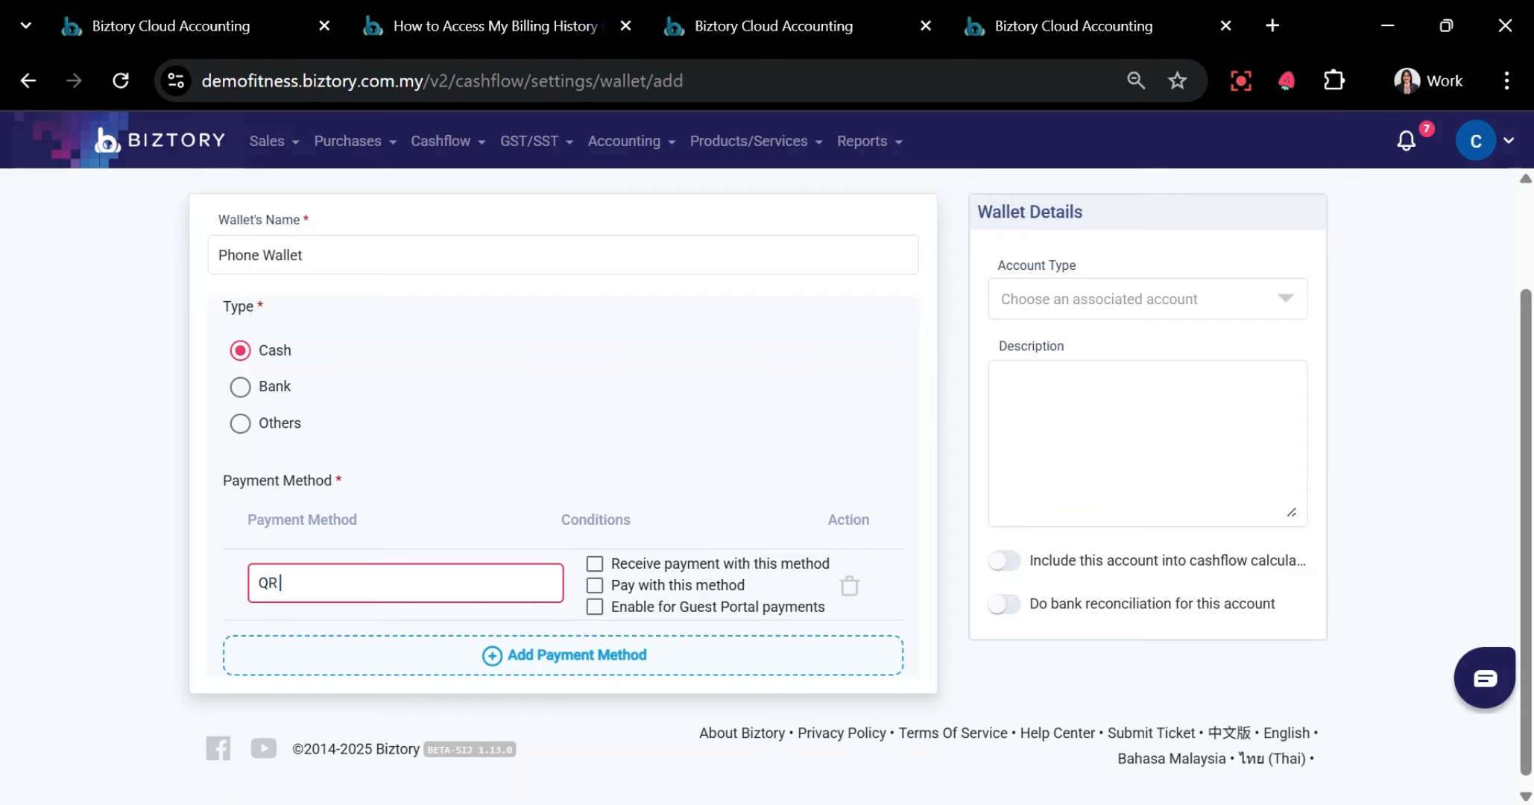
pyautogui.write(' PAY')
pyautogui.click(634, 572)
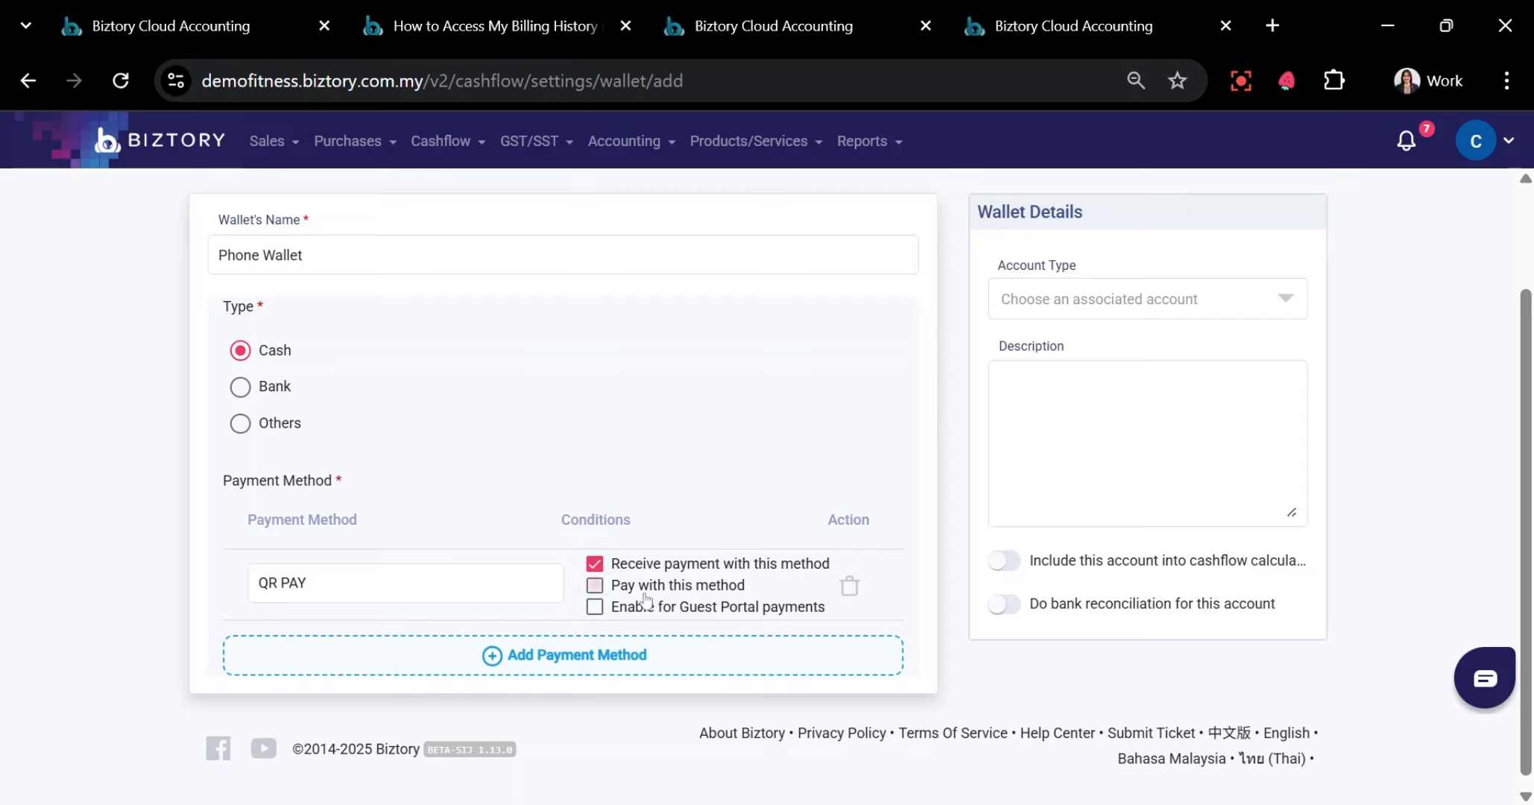
pyautogui.click(638, 585)
# Add a second payment method named TNG to the wallet, allowing both receiving payment and paying with it
pyautogui.click(641, 654)
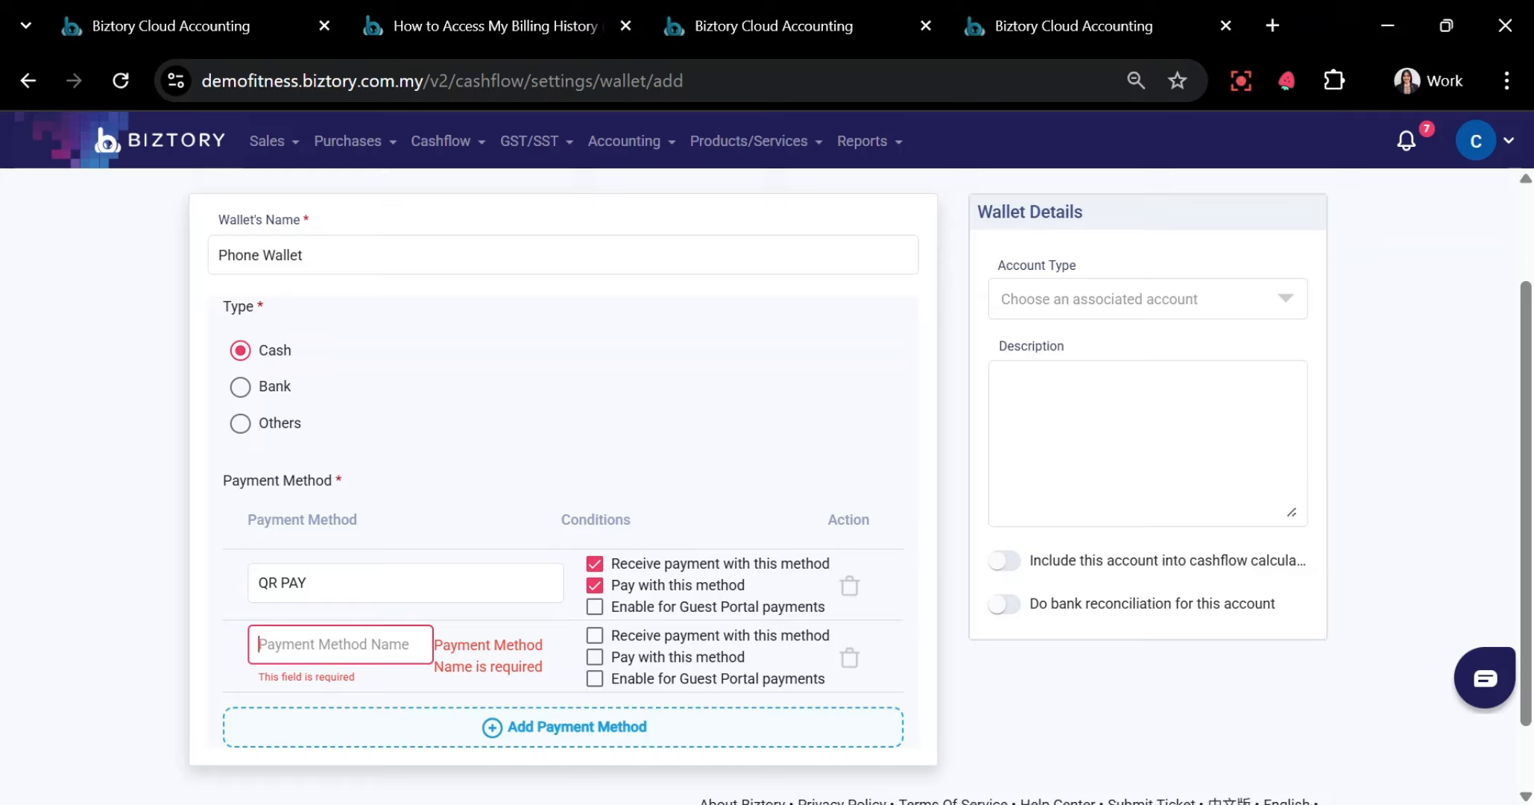
pyautogui.write('TNG')
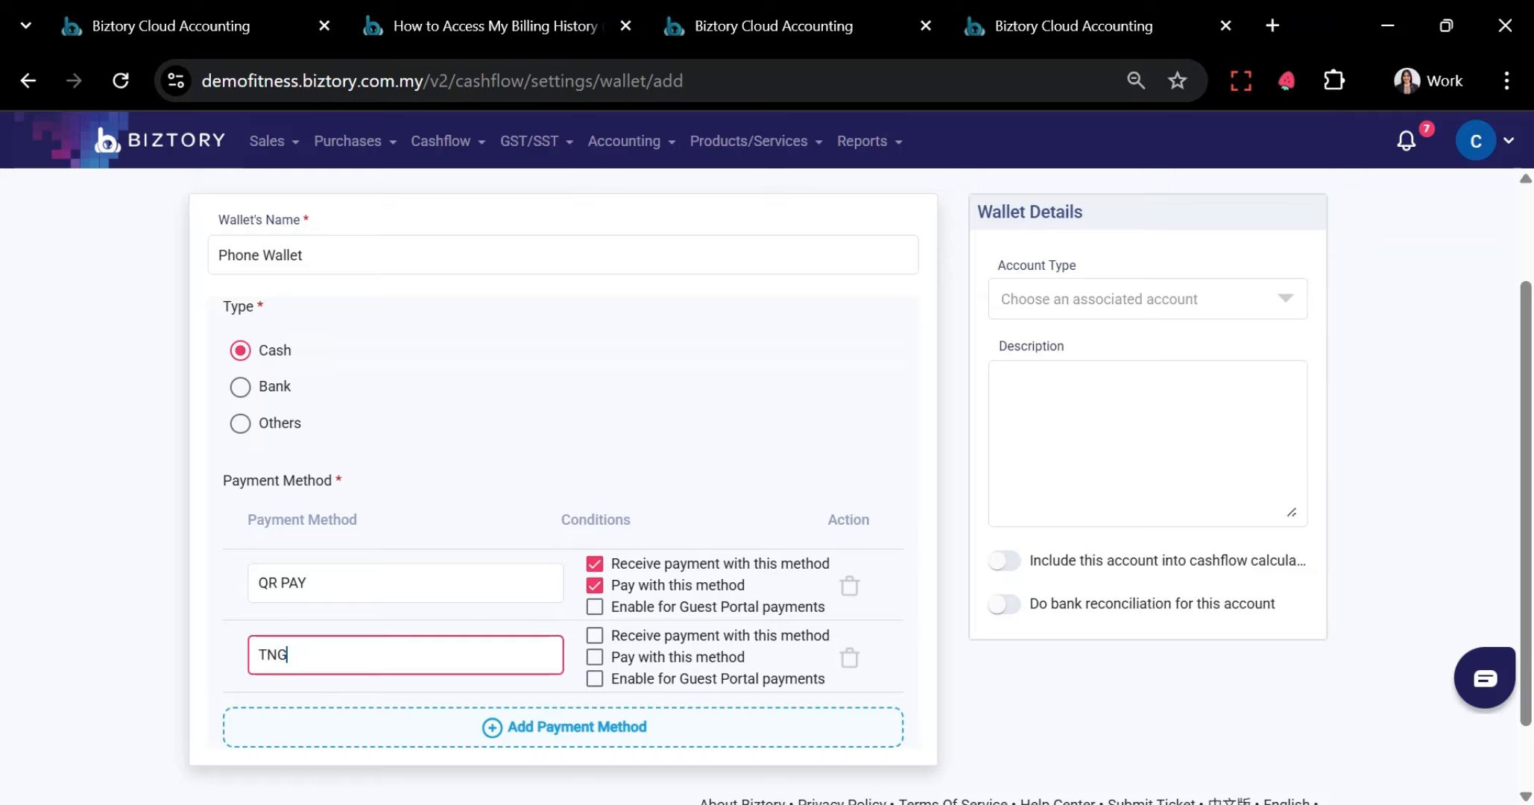
pyautogui.click(645, 637)
pyautogui.click(644, 657)
pyautogui.scroll(3, 630, 660)
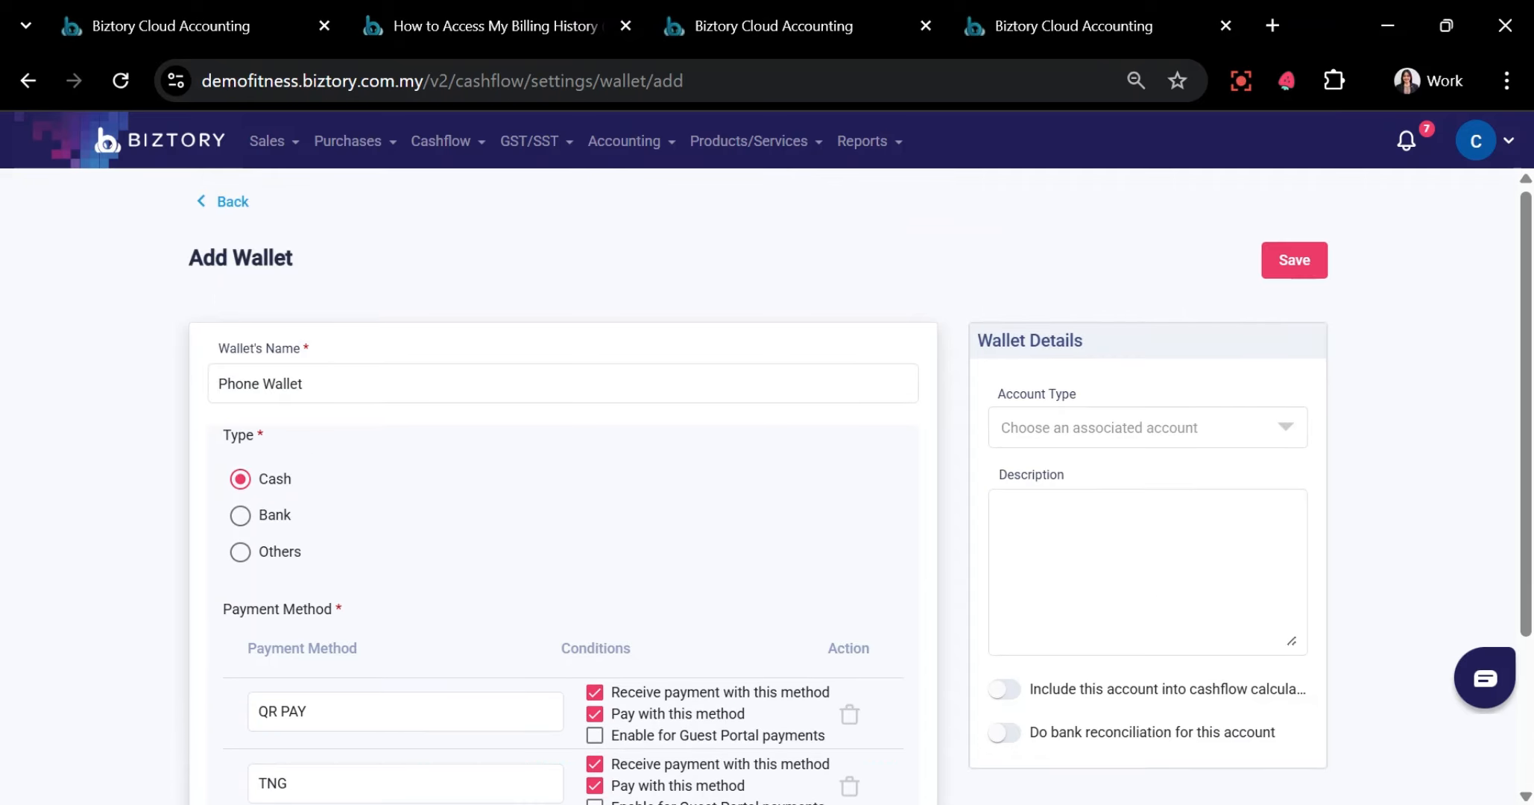
pyautogui.scroll(-3, 766, 485)
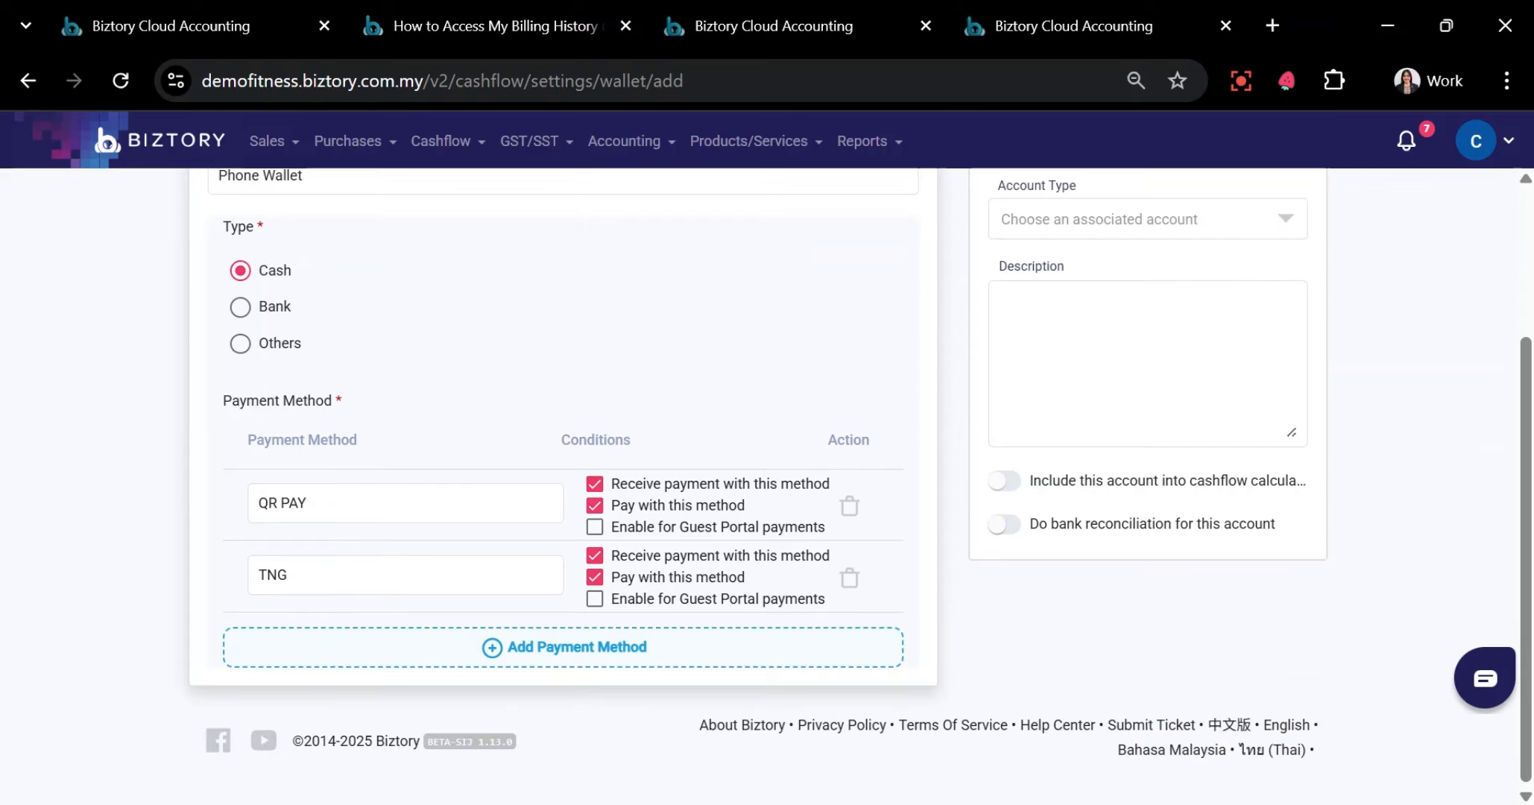
pyautogui.scroll(3, 850, 462)
# View the associated account choices in the new wallet's details without selecting one
pyautogui.click(1038, 431)
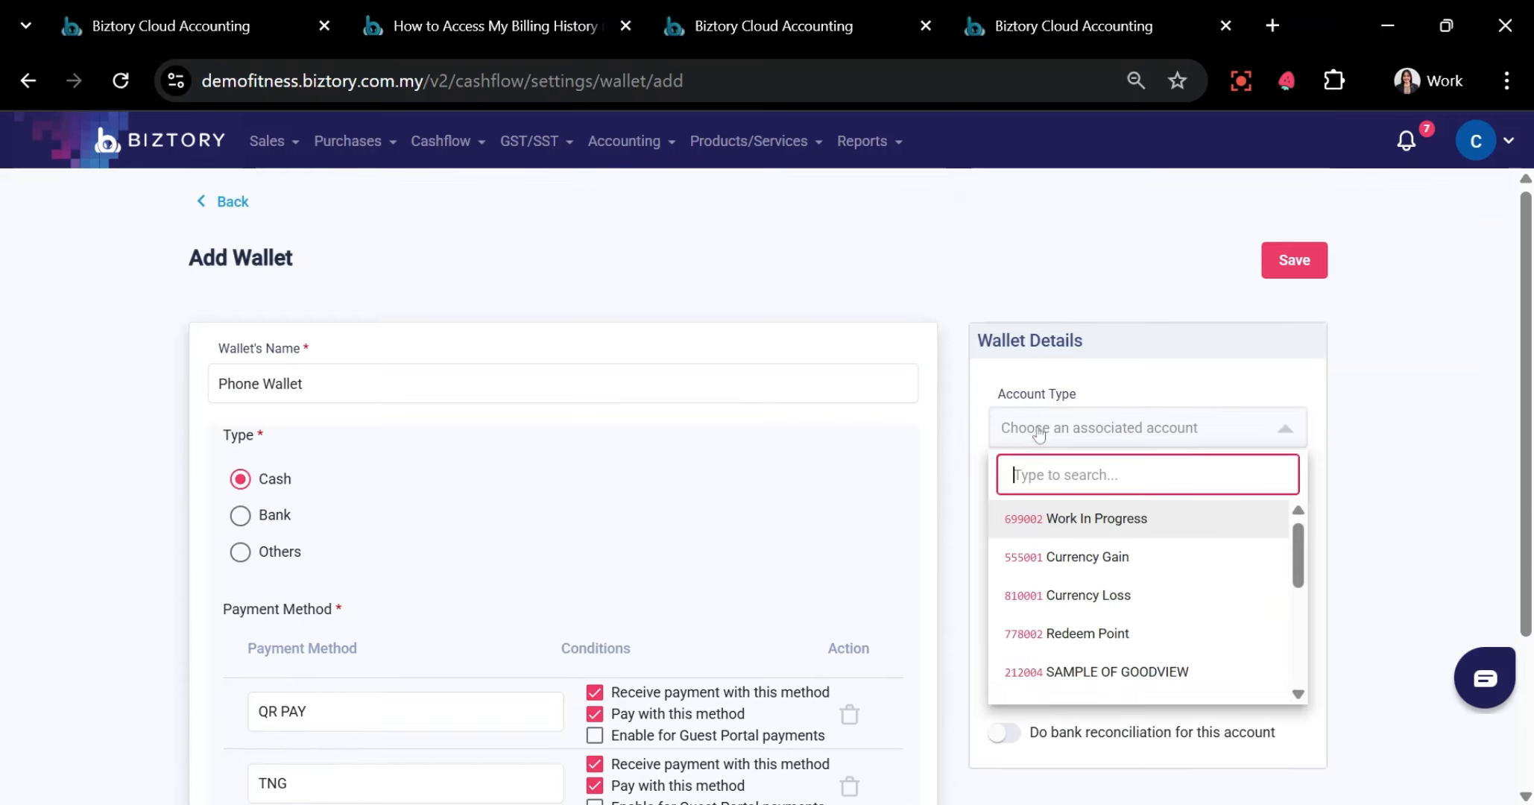
pyautogui.click(1038, 431)
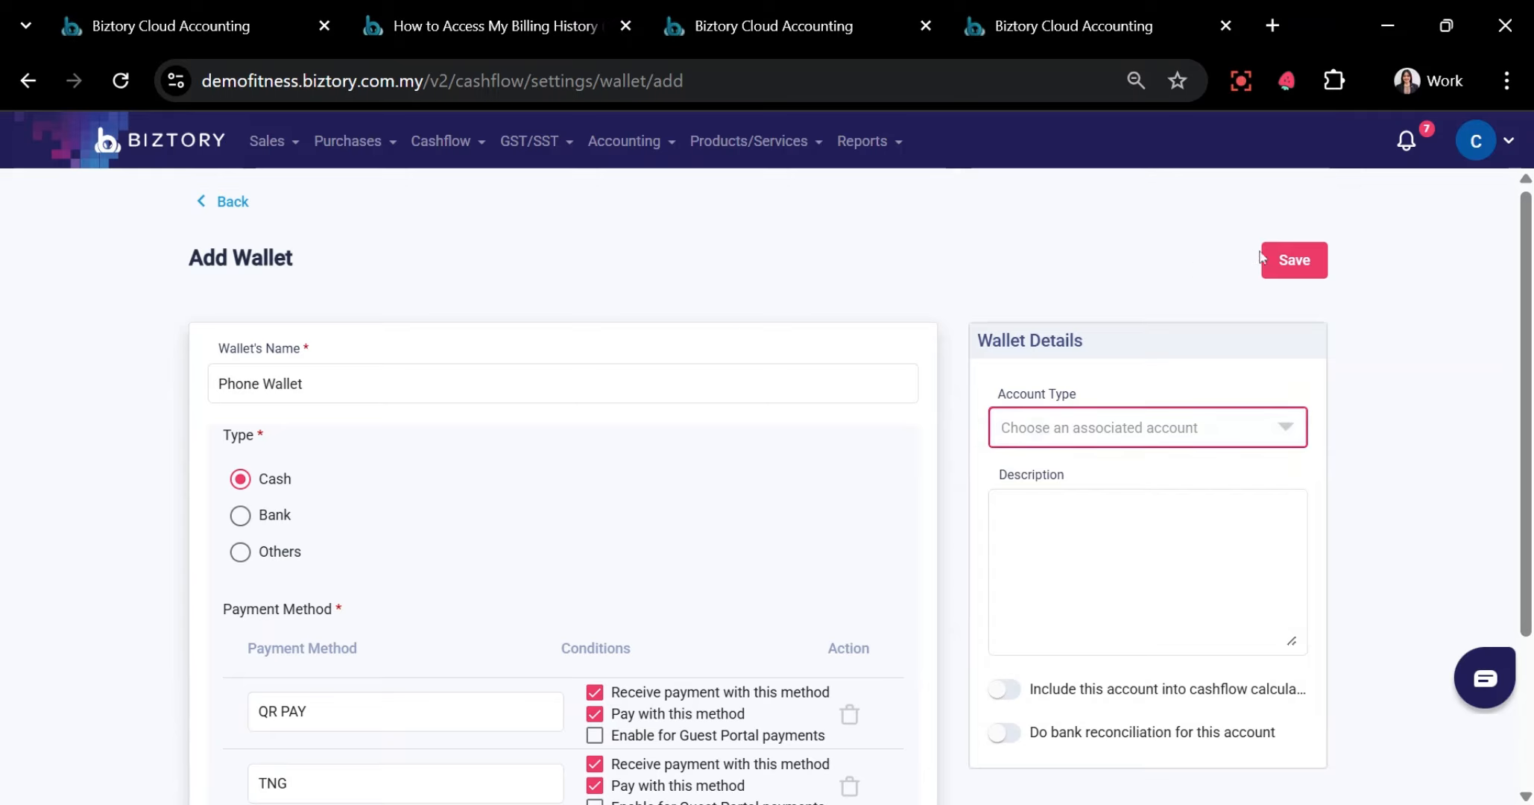
pyautogui.click(562, 241)
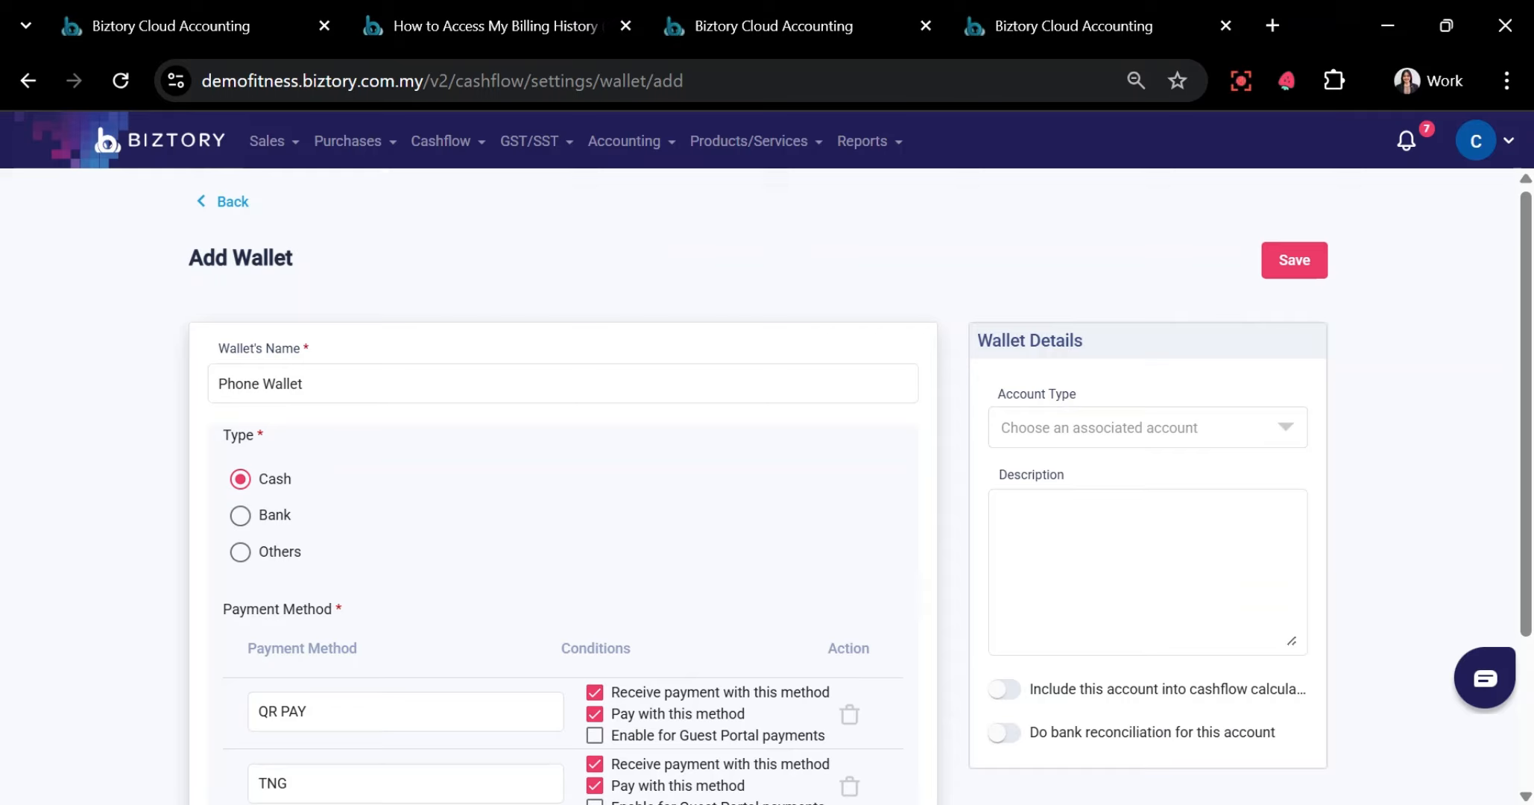
# Leave the wallet form without saving and open the cashflow Payment Term list
pyautogui.click(348, 141)
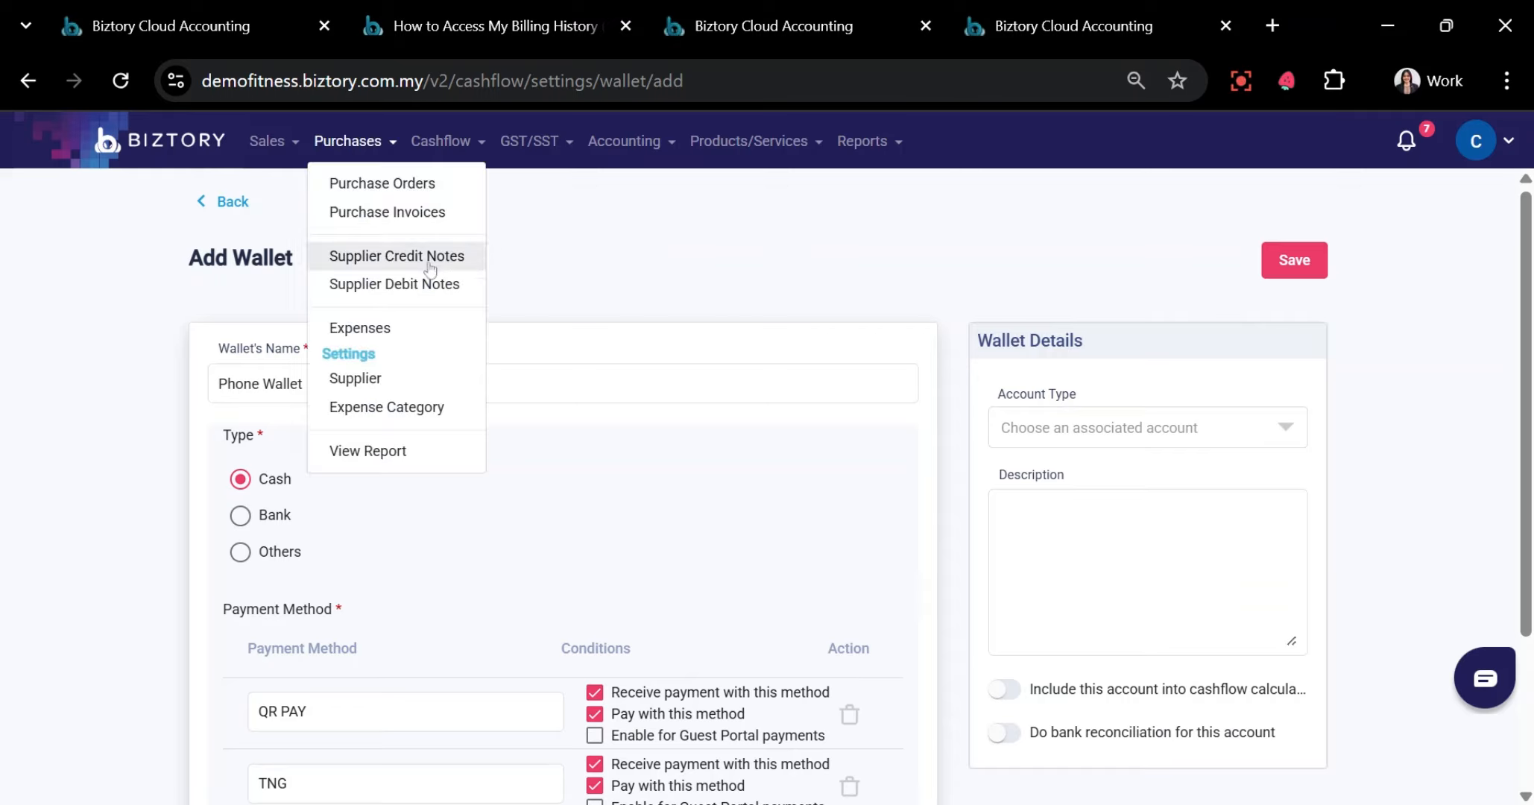
pyautogui.click(441, 141)
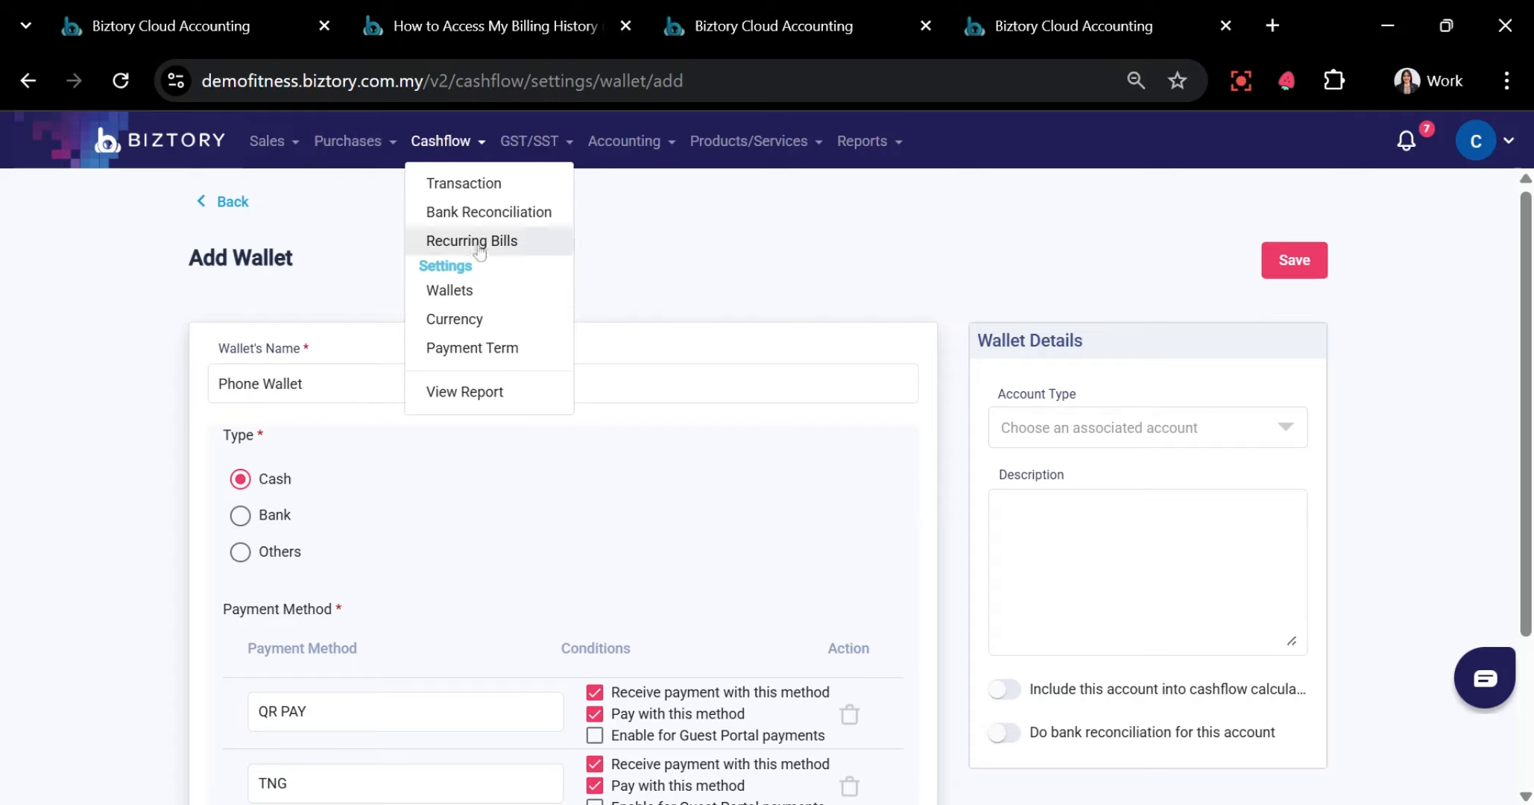
pyautogui.click(502, 347)
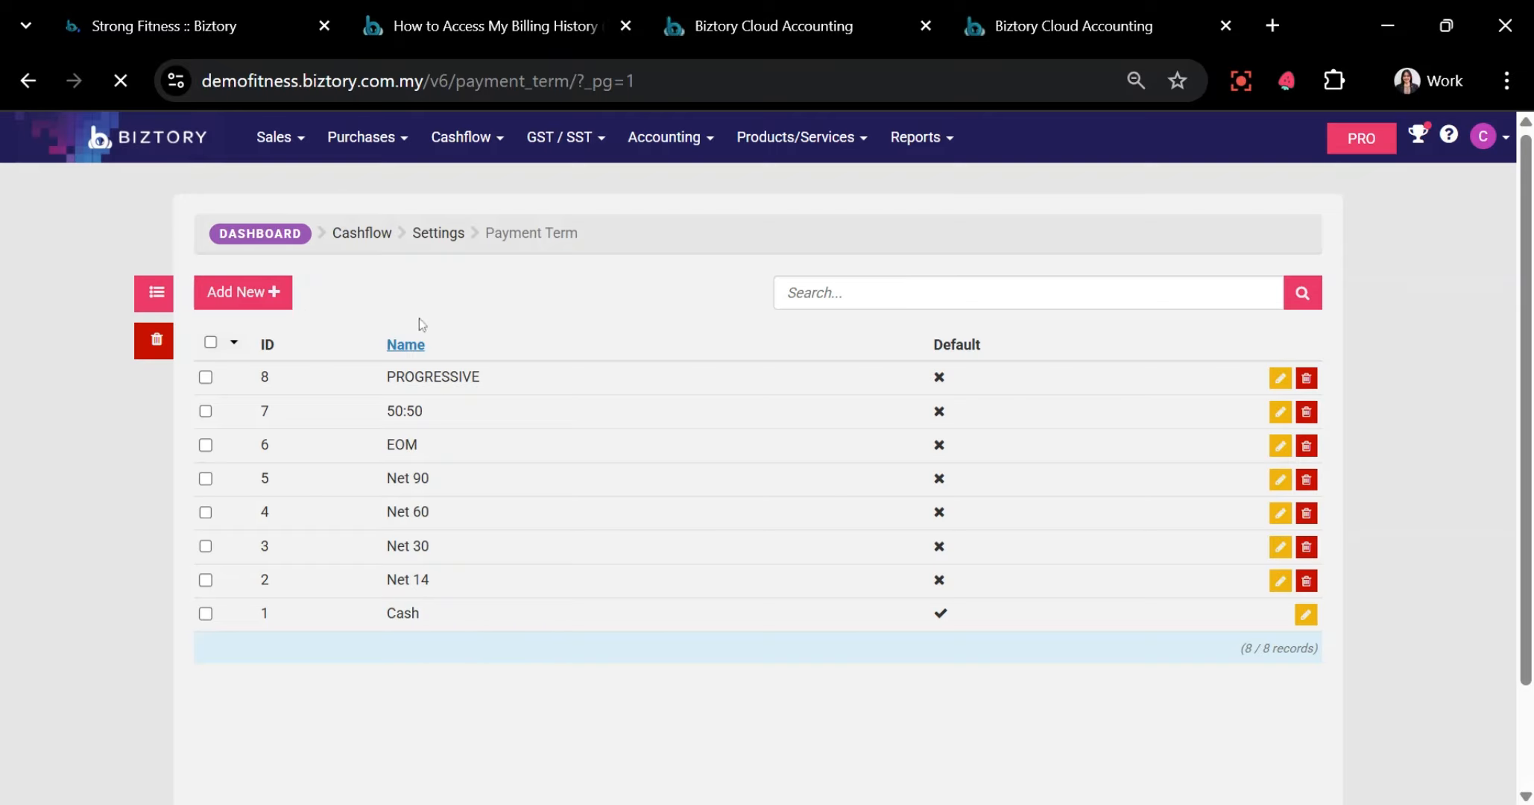
# Return to the dashboard and open the accounting Journals list
pyautogui.click(166, 145)
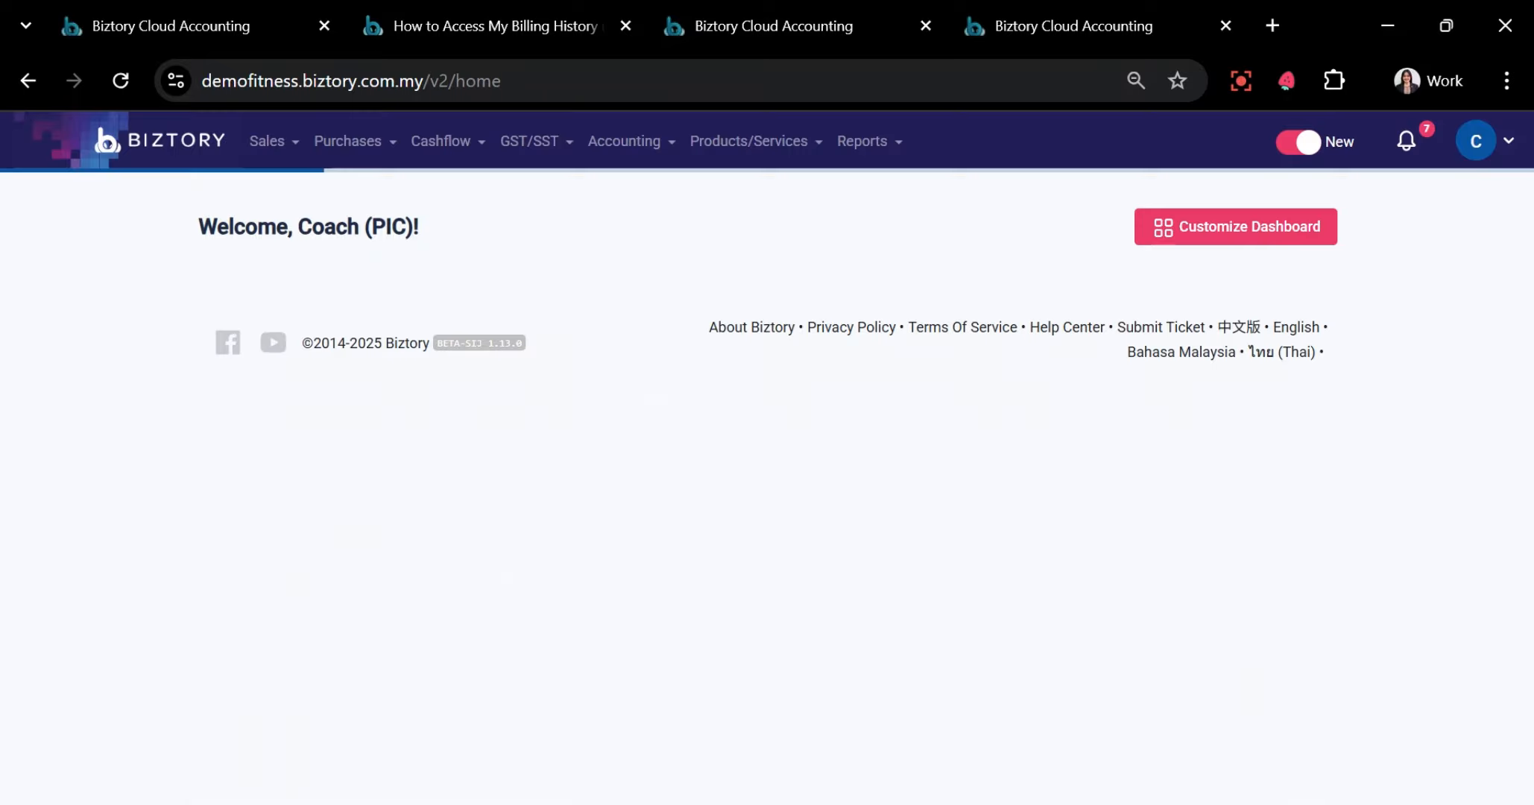
pyautogui.click(618, 142)
pyautogui.moveTo(632, 254); pyautogui.dragTo(647, 293)
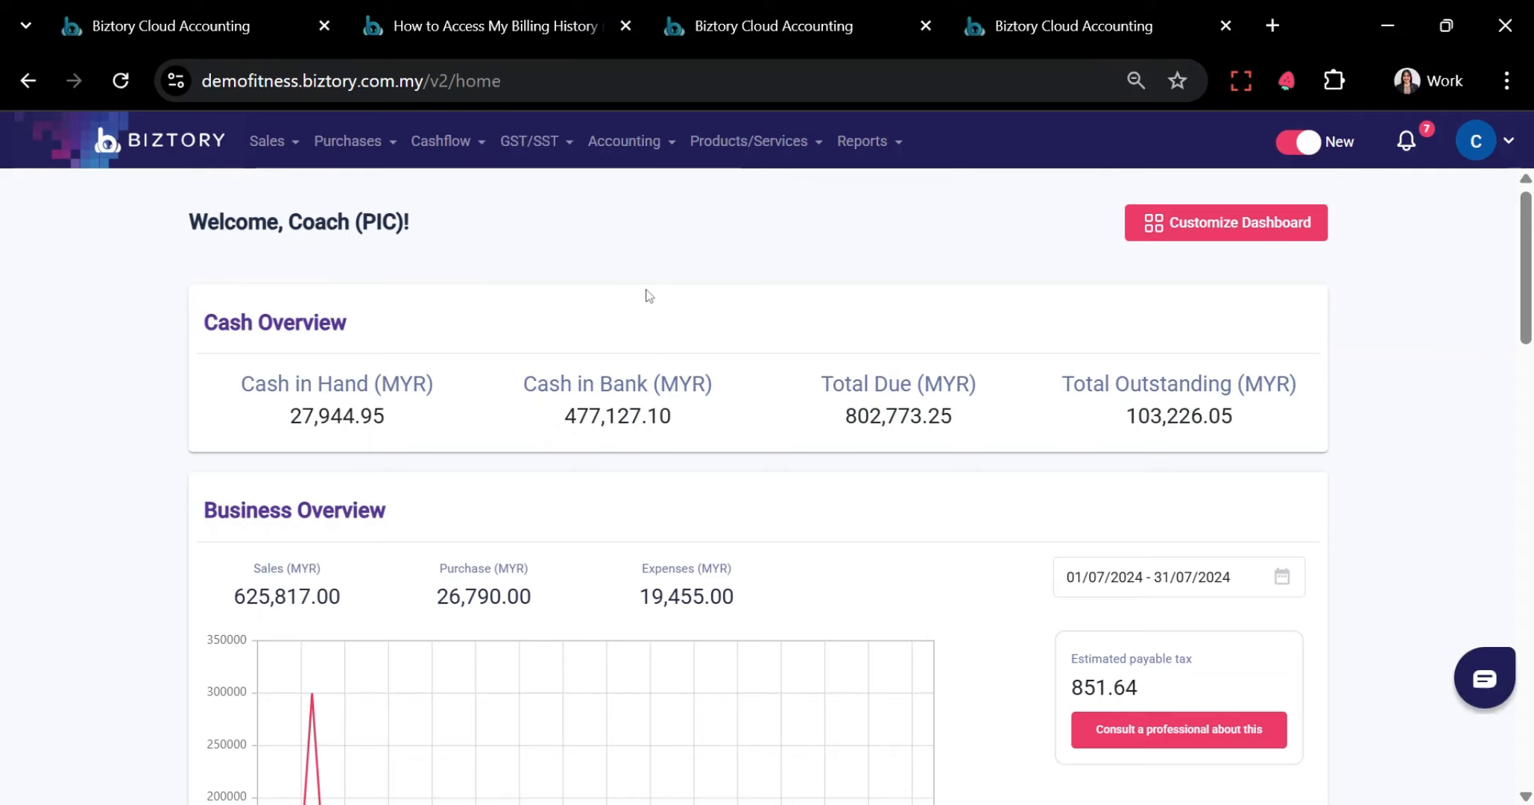
pyautogui.click(606, 153)
pyautogui.click(634, 187)
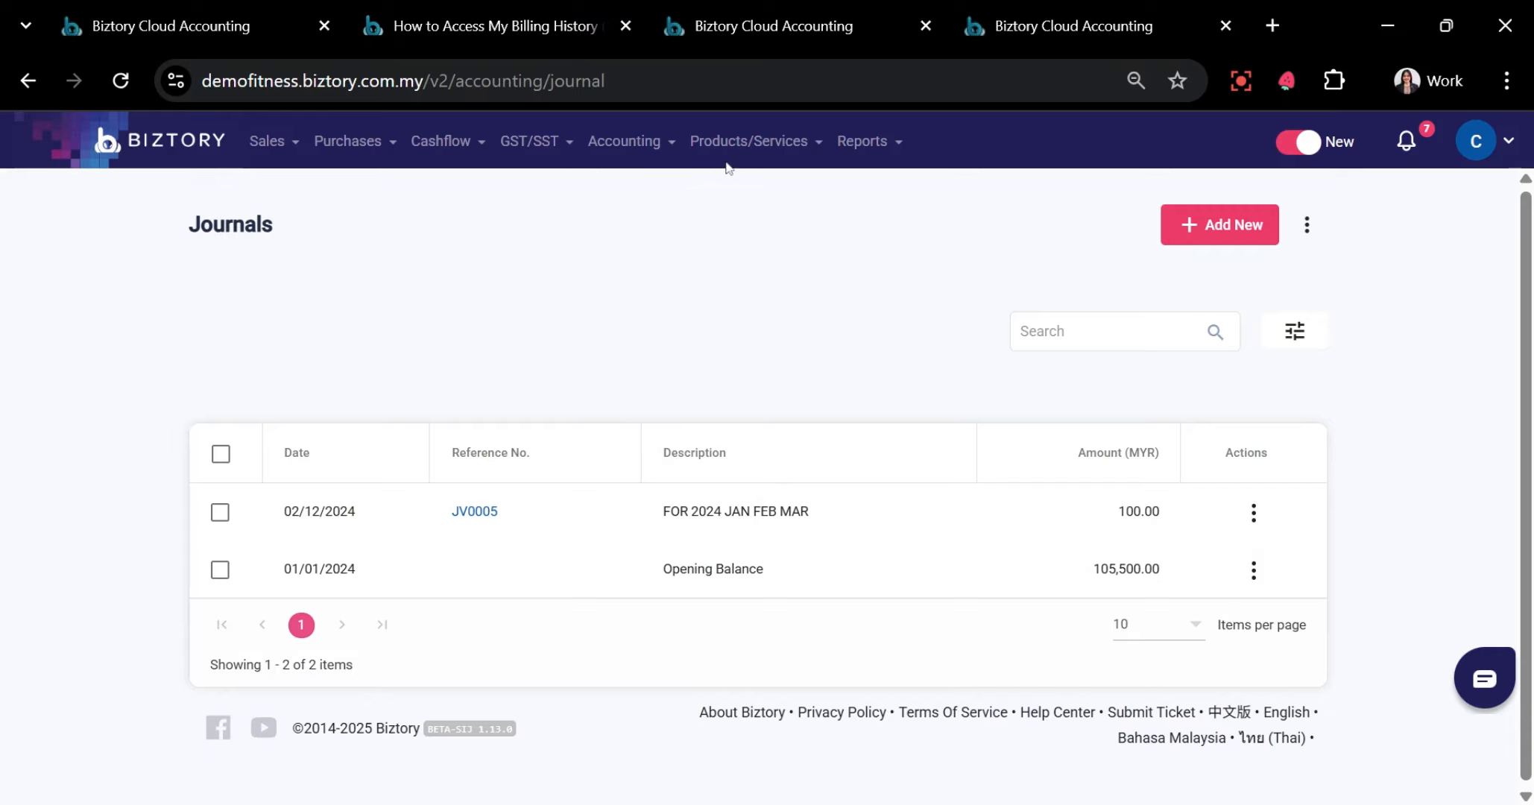
# Open a new journal form and examine its description and chart of account fields without entering anything
pyautogui.click(1223, 223)
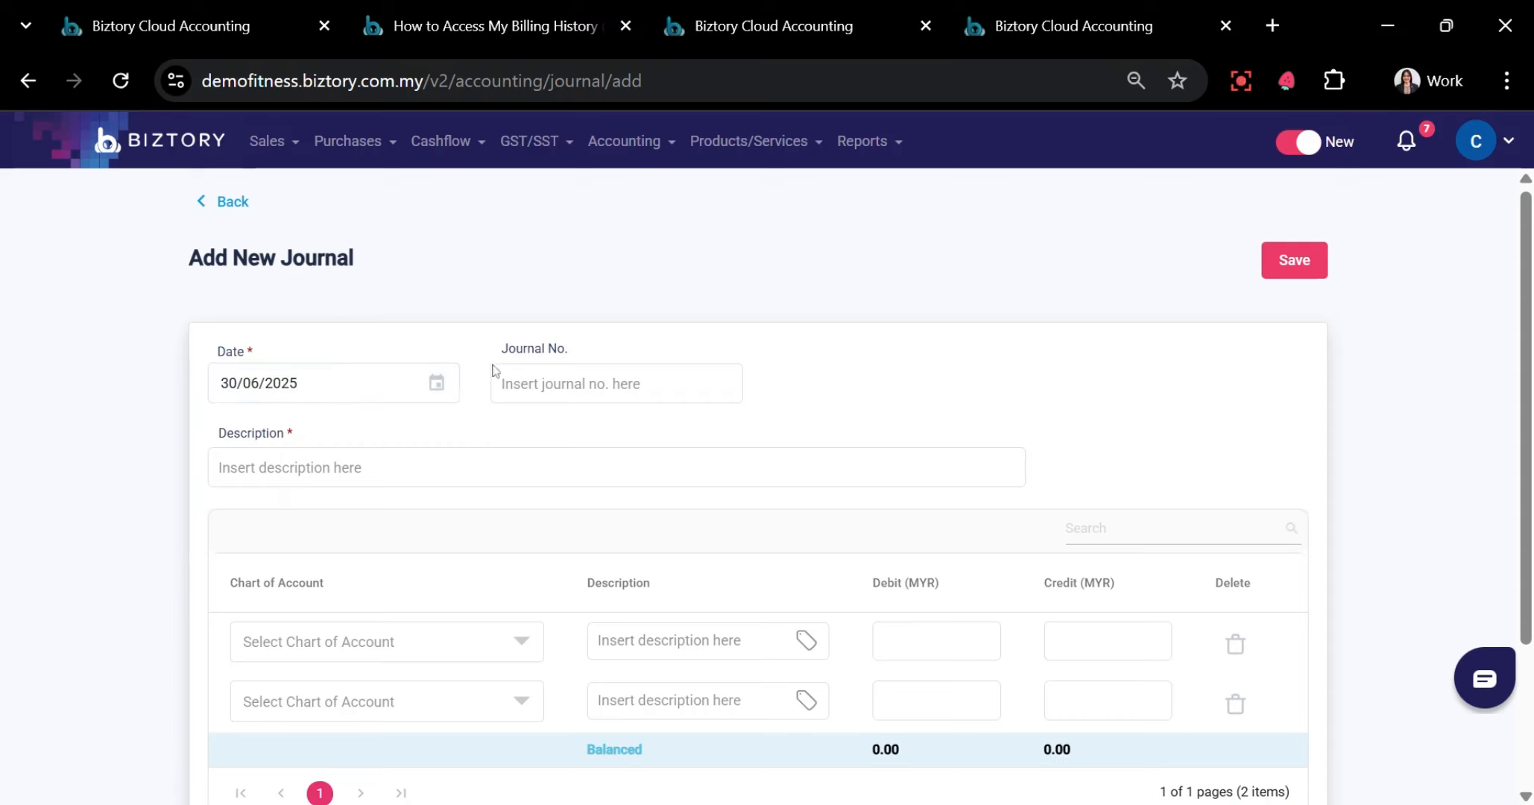
pyautogui.scroll(-2, 522, 291)
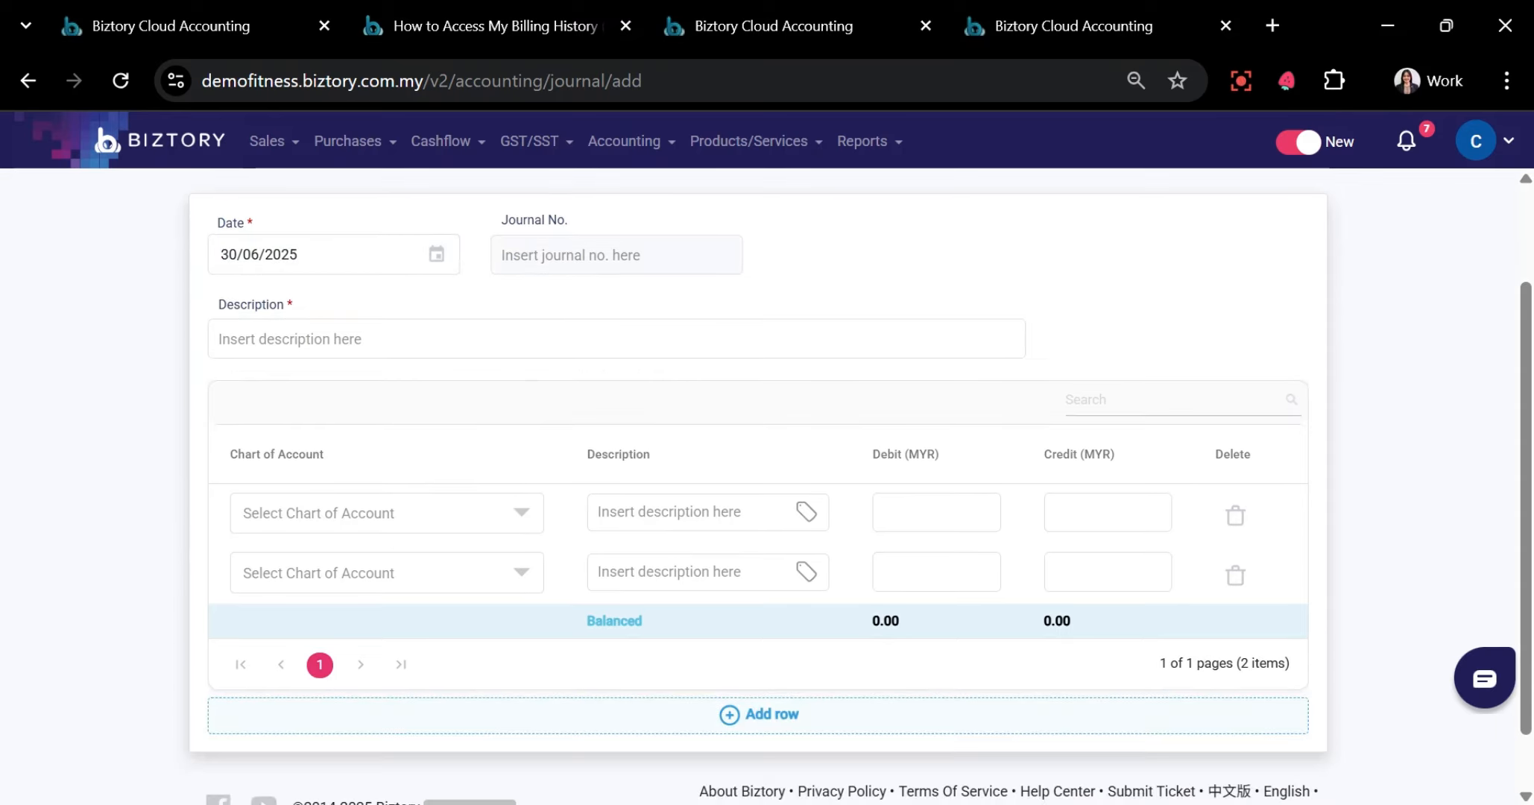
pyautogui.click(611, 340)
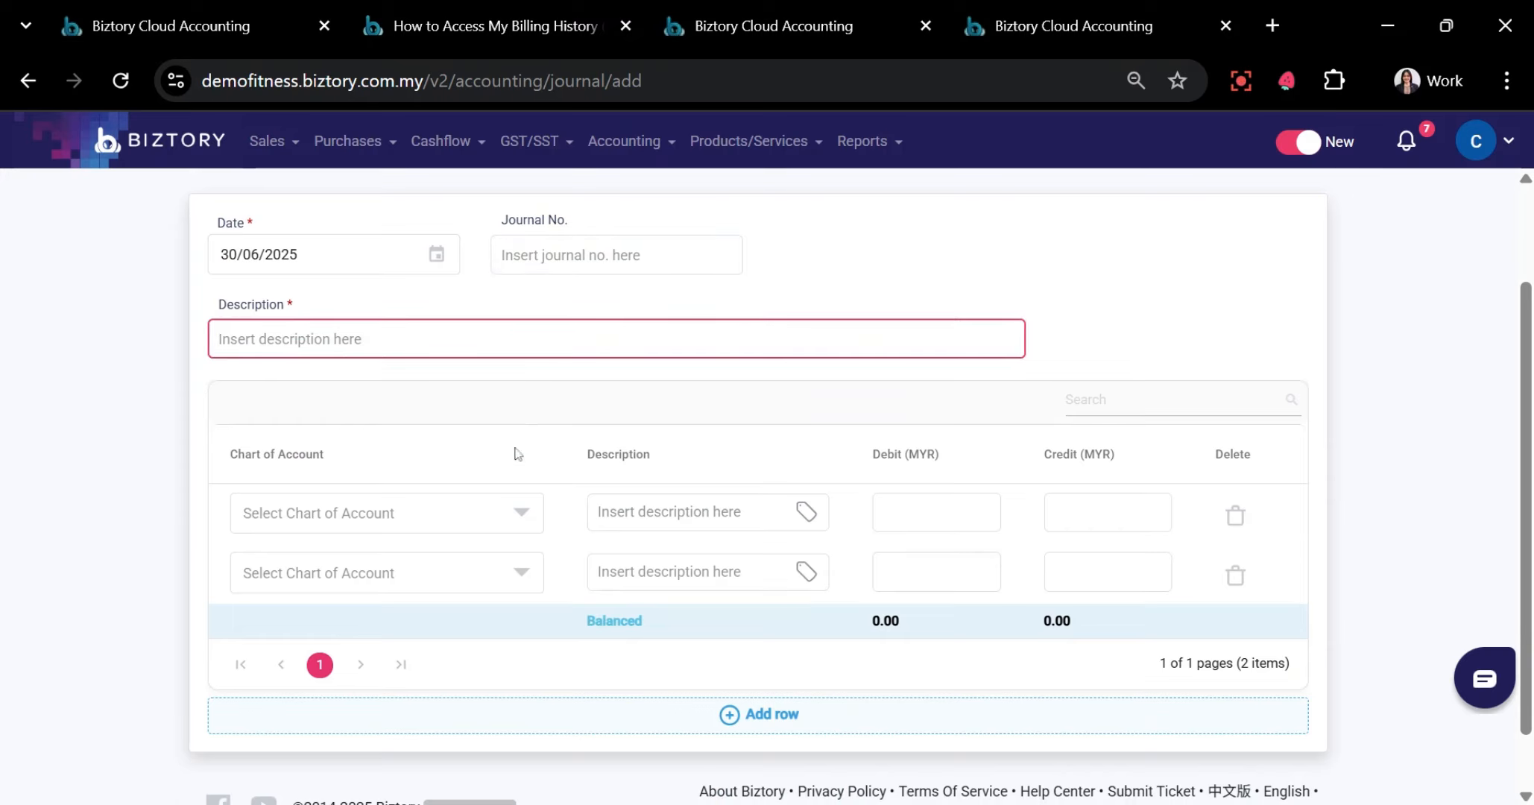
pyautogui.click(499, 506)
pyautogui.click(499, 505)
pyautogui.click(342, 611)
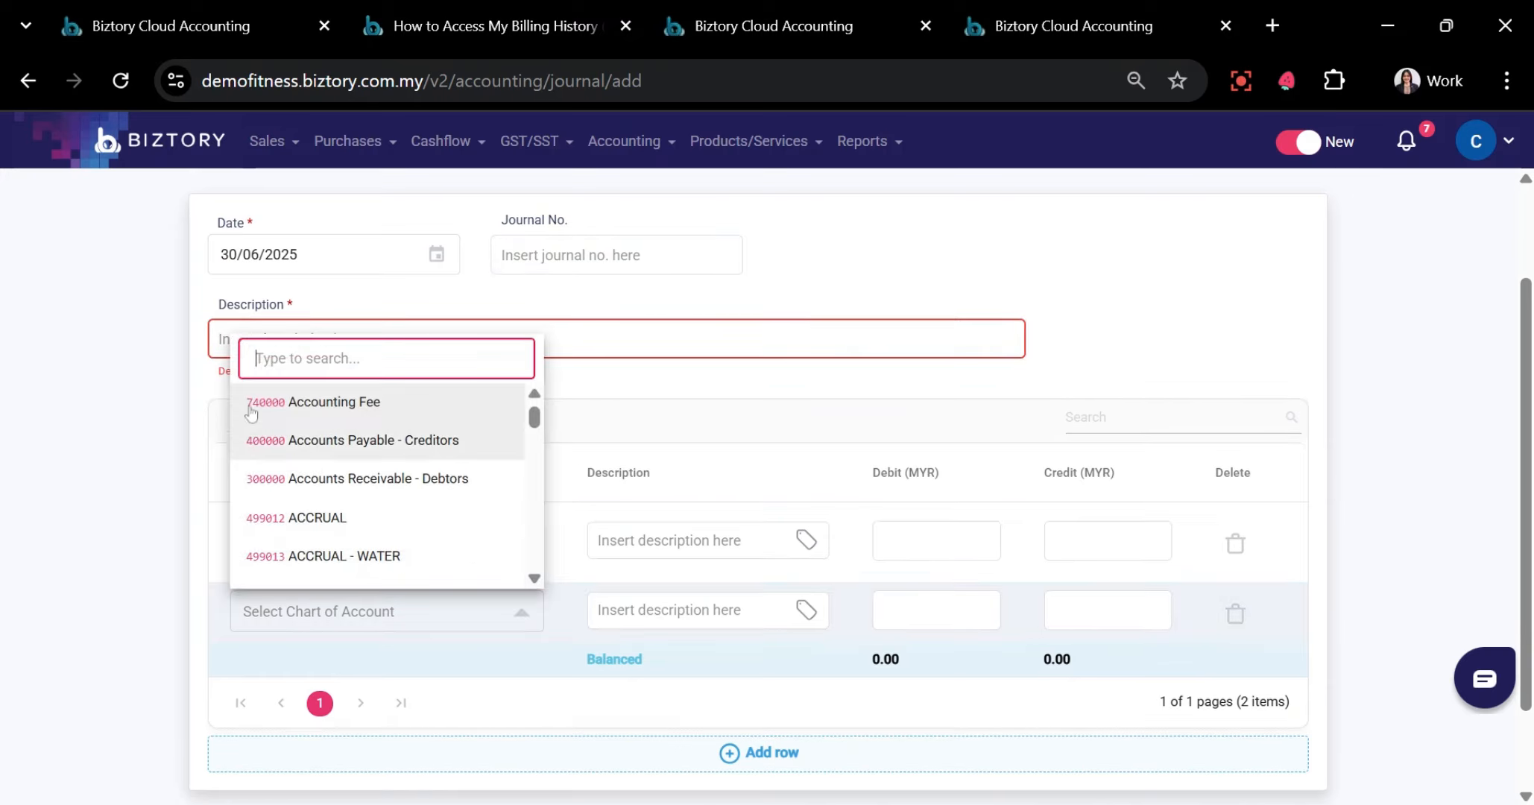
pyautogui.click(131, 552)
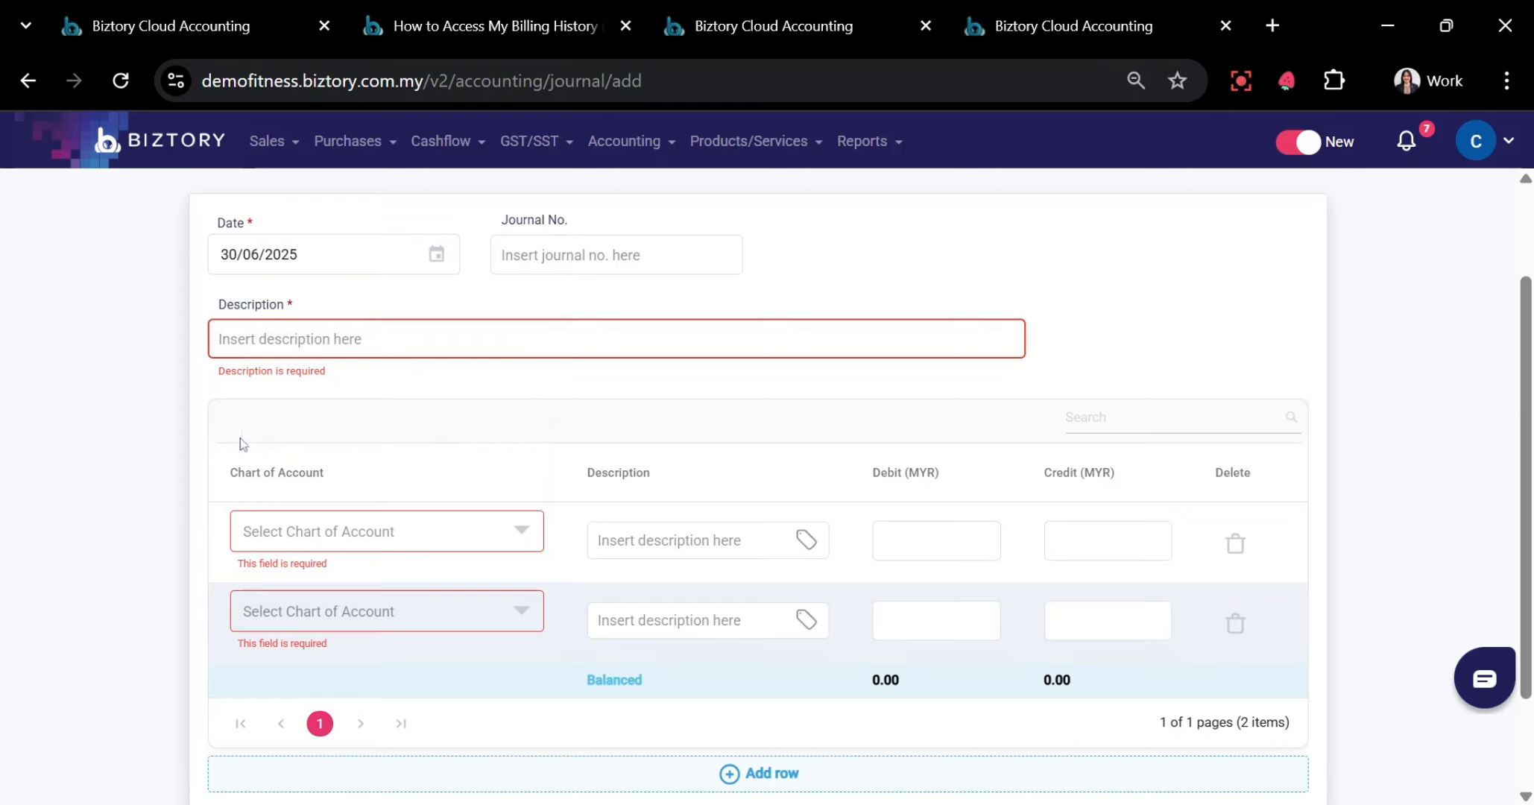
pyautogui.scroll(2, 551, 426)
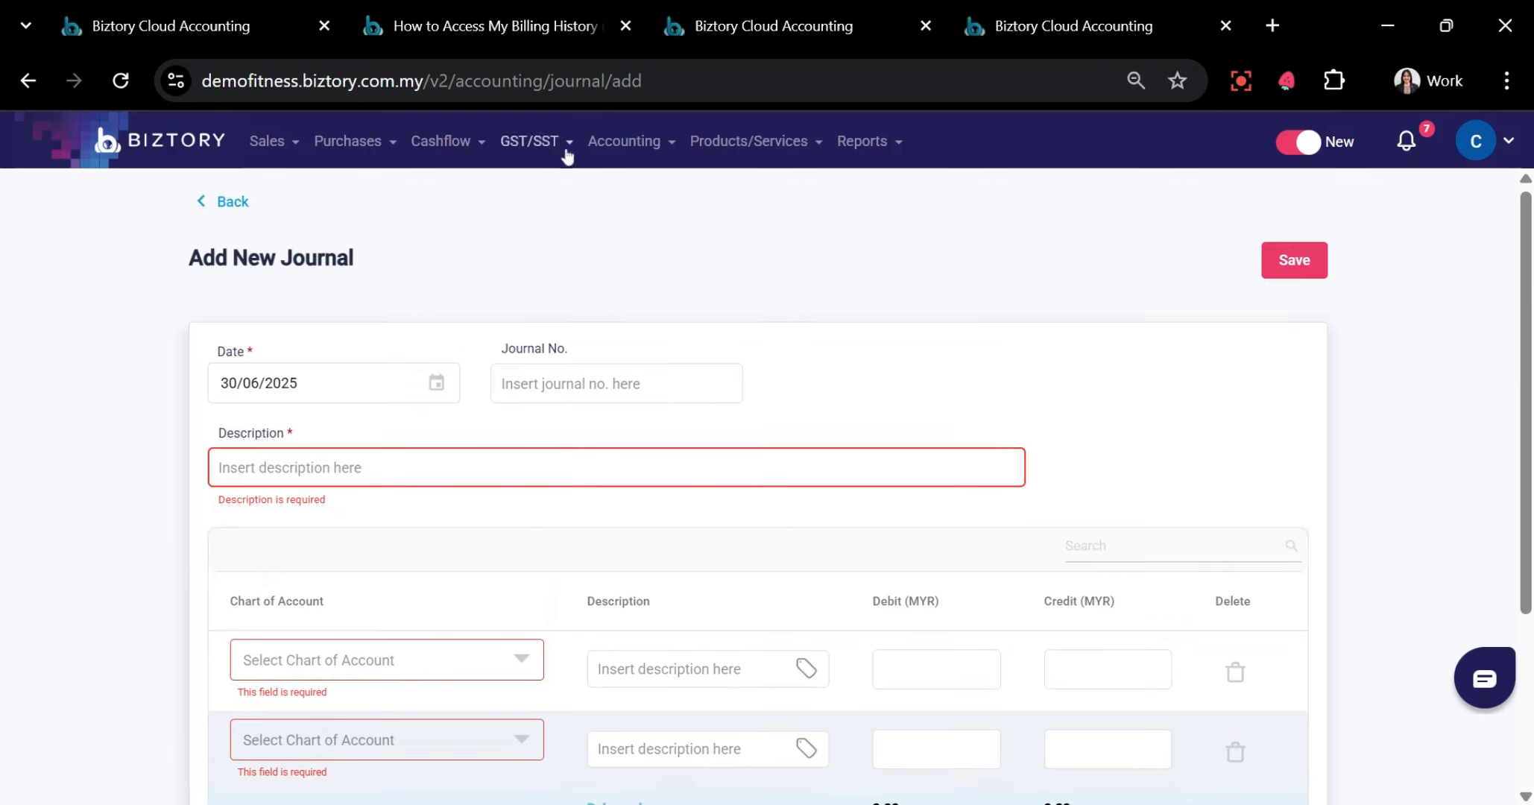
# Open the Ledger and view the June 2025 Accounts Receivable - Debtors entries and the page's additional options
pyautogui.click(630, 143)
pyautogui.click(628, 213)
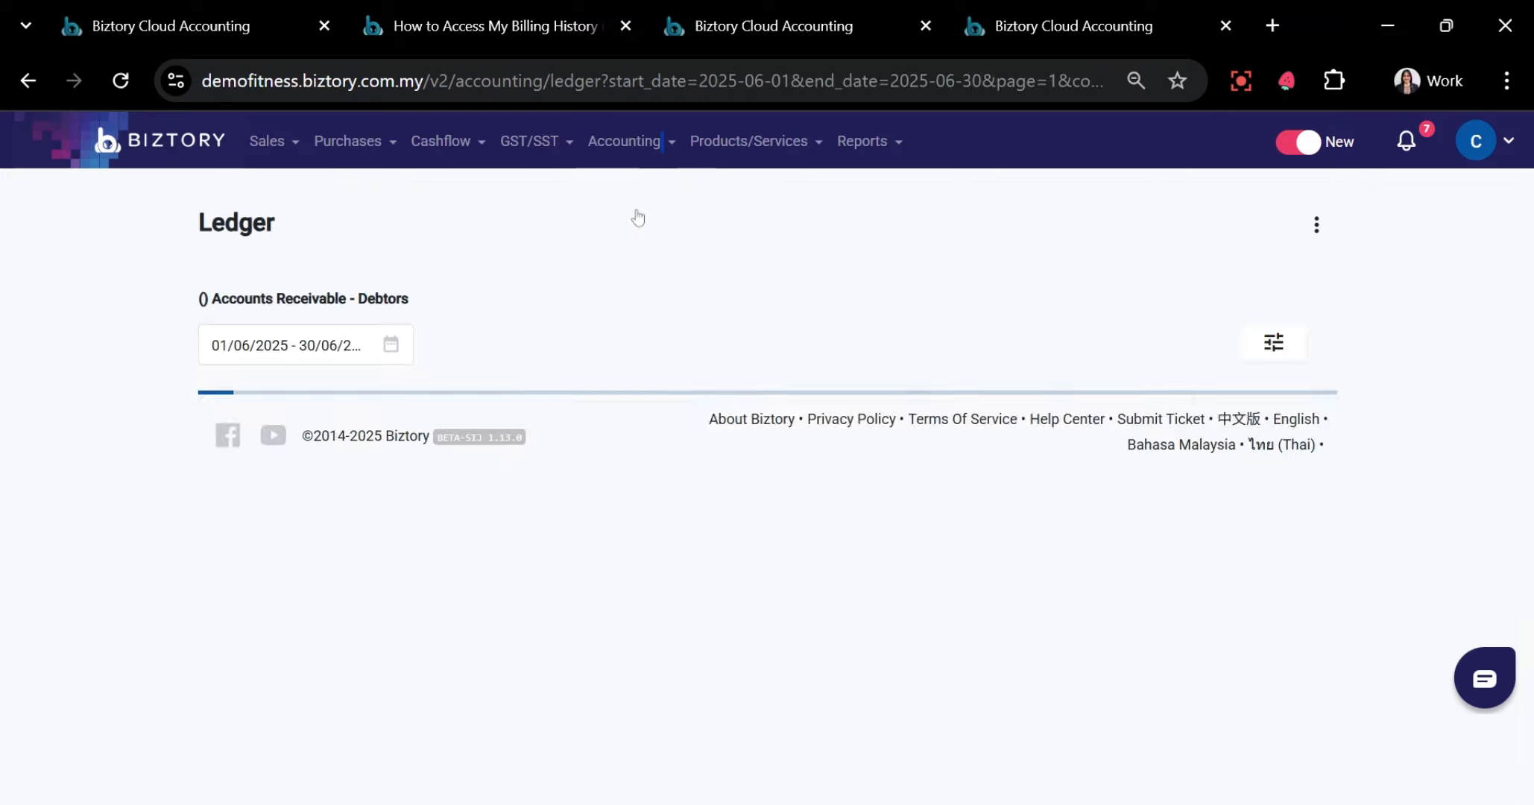
pyautogui.scroll(-3, 420, 710)
pyautogui.scroll(3, 798, 674)
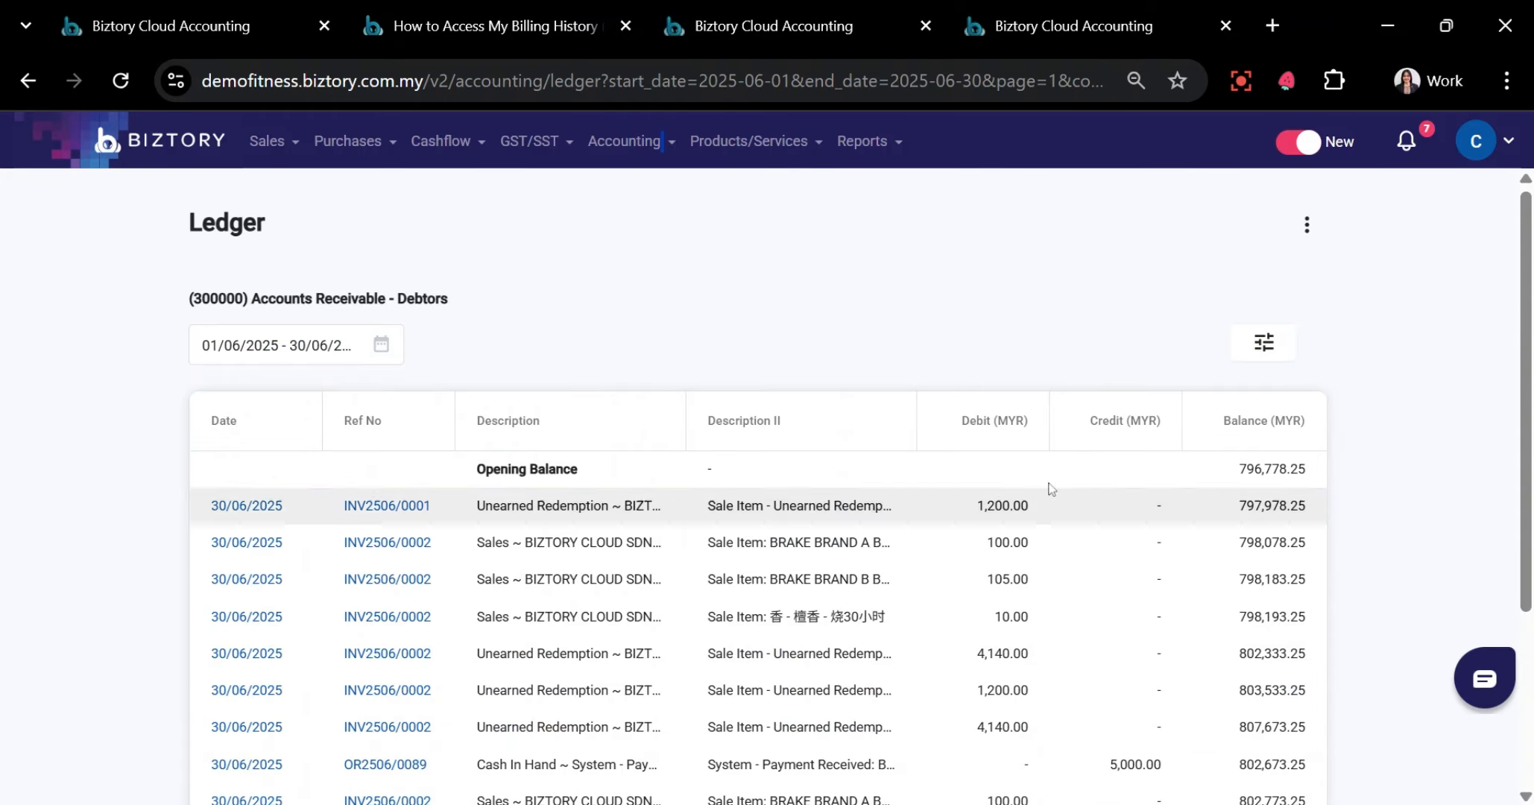
pyautogui.click(1306, 226)
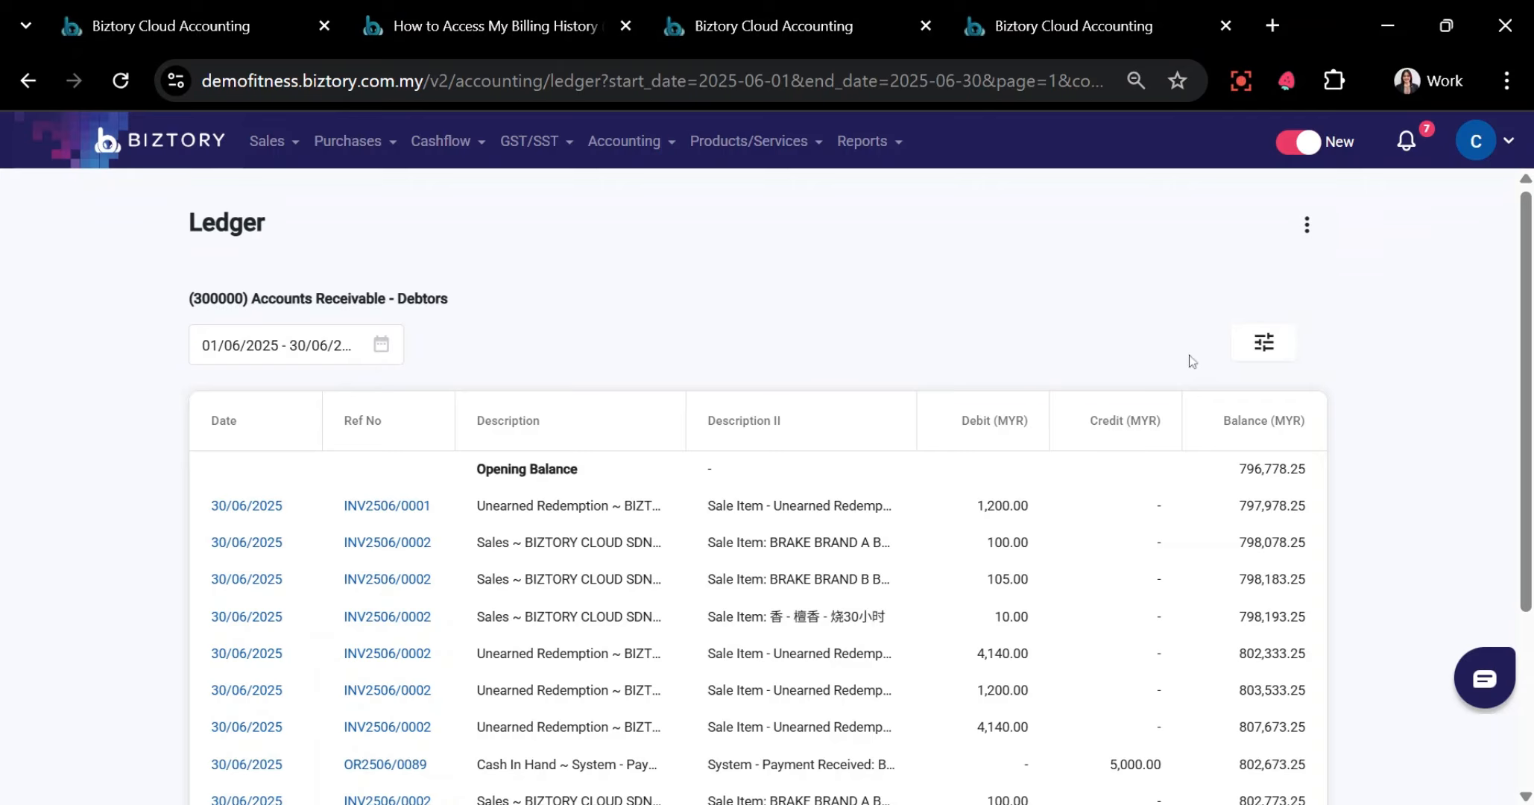
# Examine the Ledger filter's account choices and the page's additional options without applying a filter
pyautogui.click(1264, 343)
pyautogui.click(1304, 384)
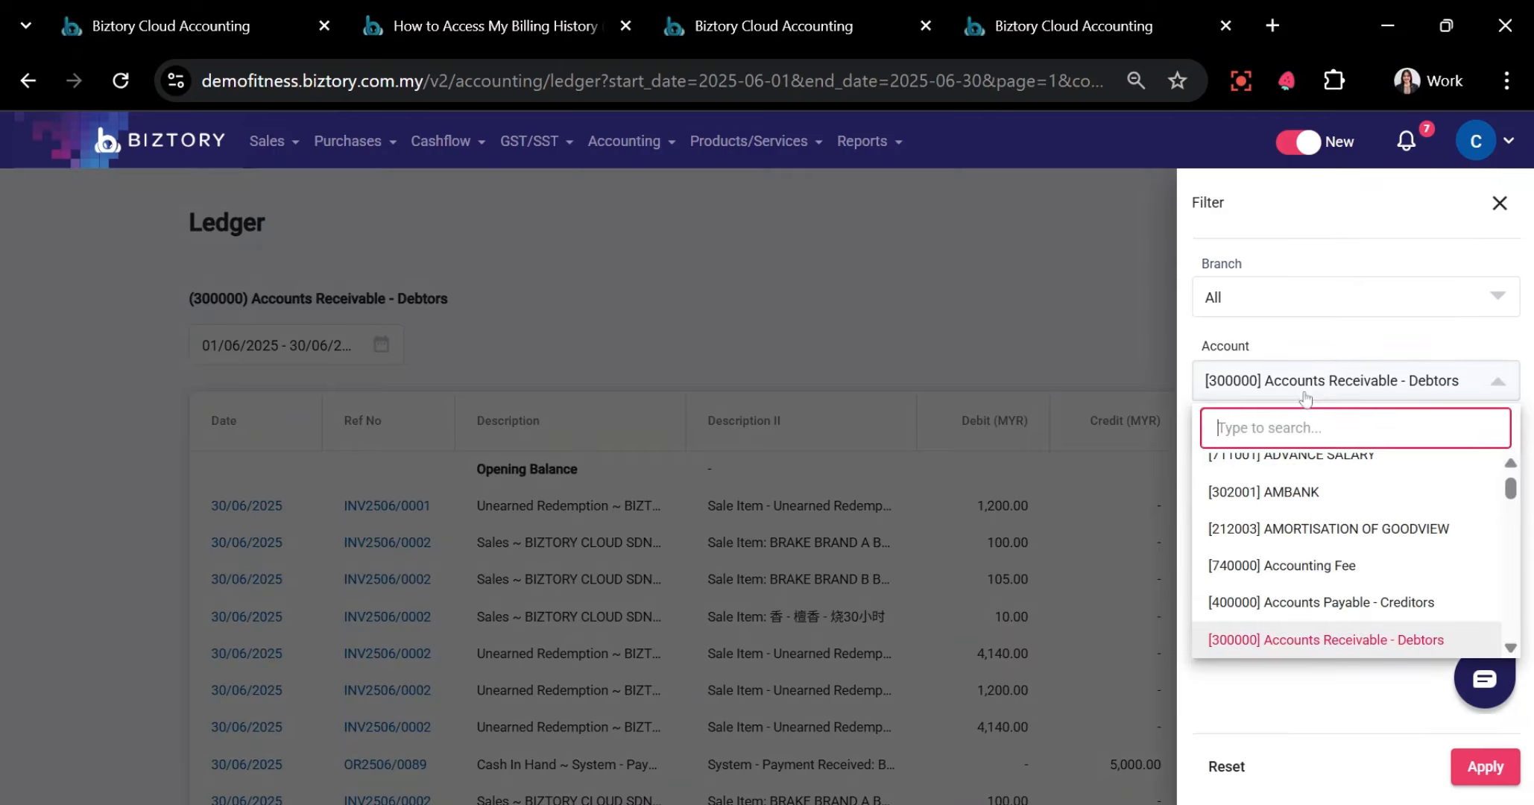
pyautogui.scroll(-8, 1302, 562)
pyautogui.scroll(8, 1297, 556)
pyautogui.scroll(-15, 1294, 555)
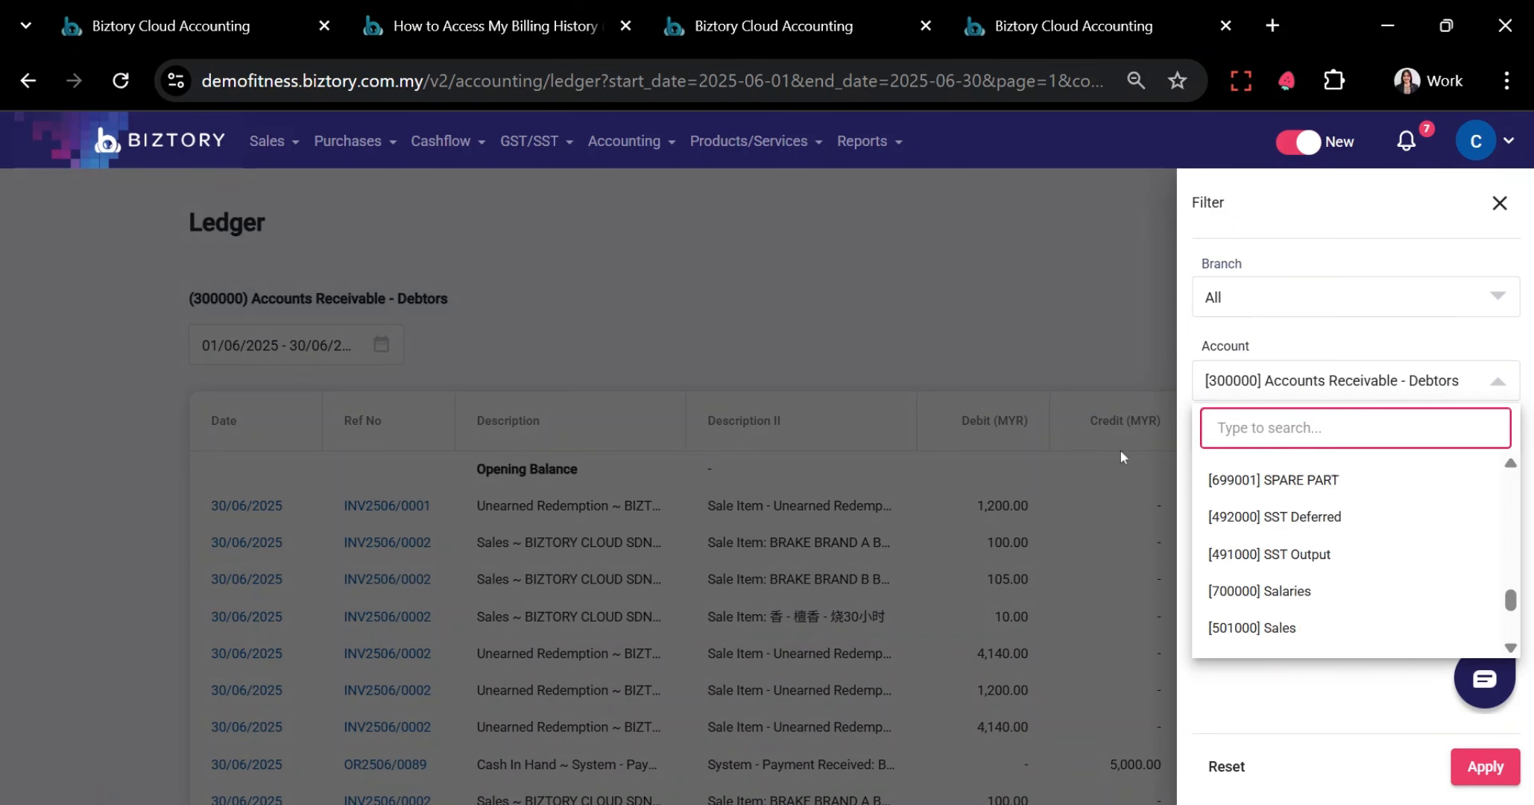
pyautogui.click(1499, 202)
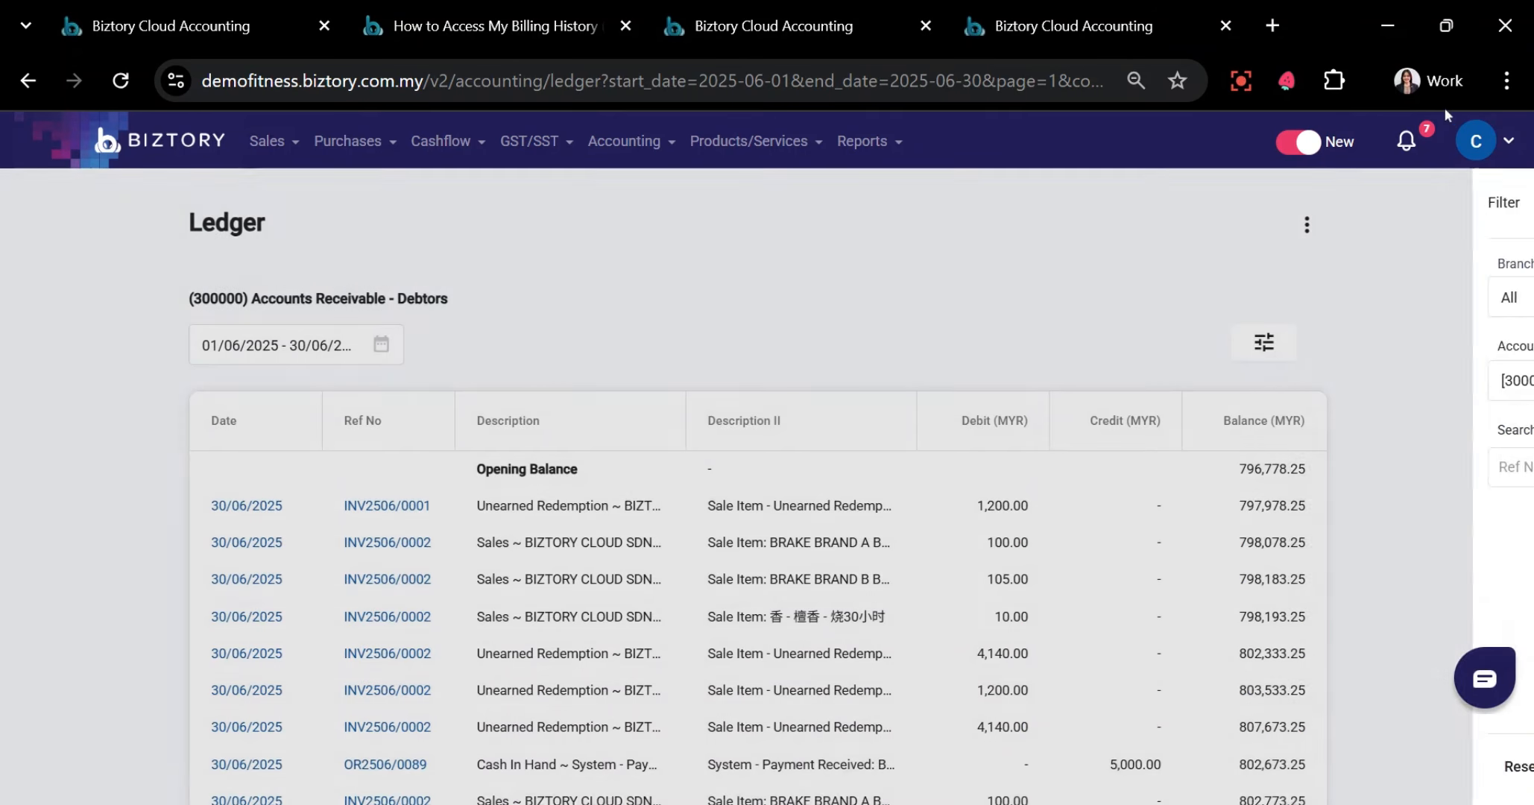
pyautogui.click(1306, 225)
pyautogui.click(804, 240)
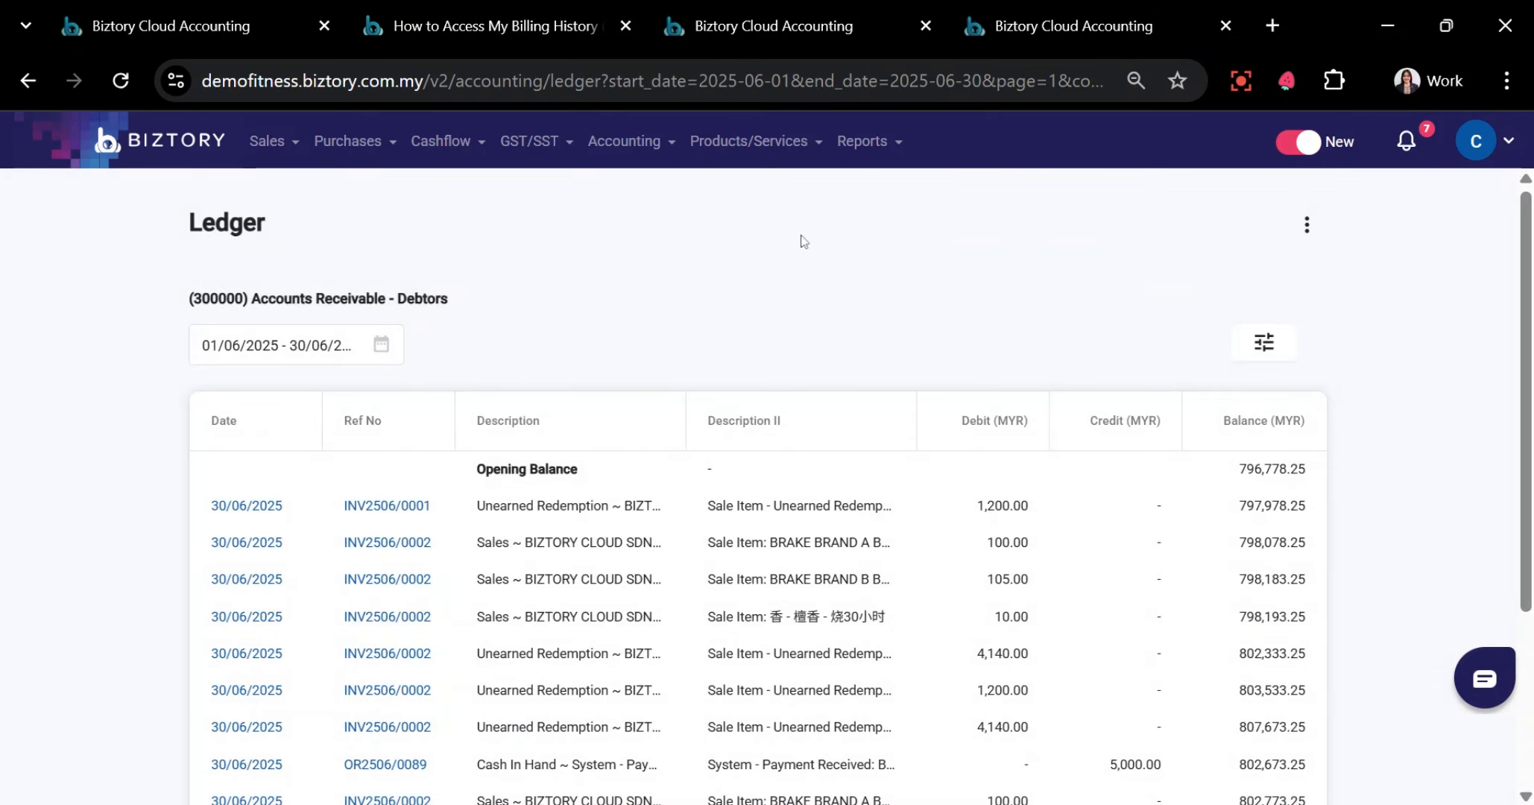
# Open the Chart of Account list and look through the account codes, names, types and descriptions
pyautogui.click(620, 146)
pyautogui.click(659, 274)
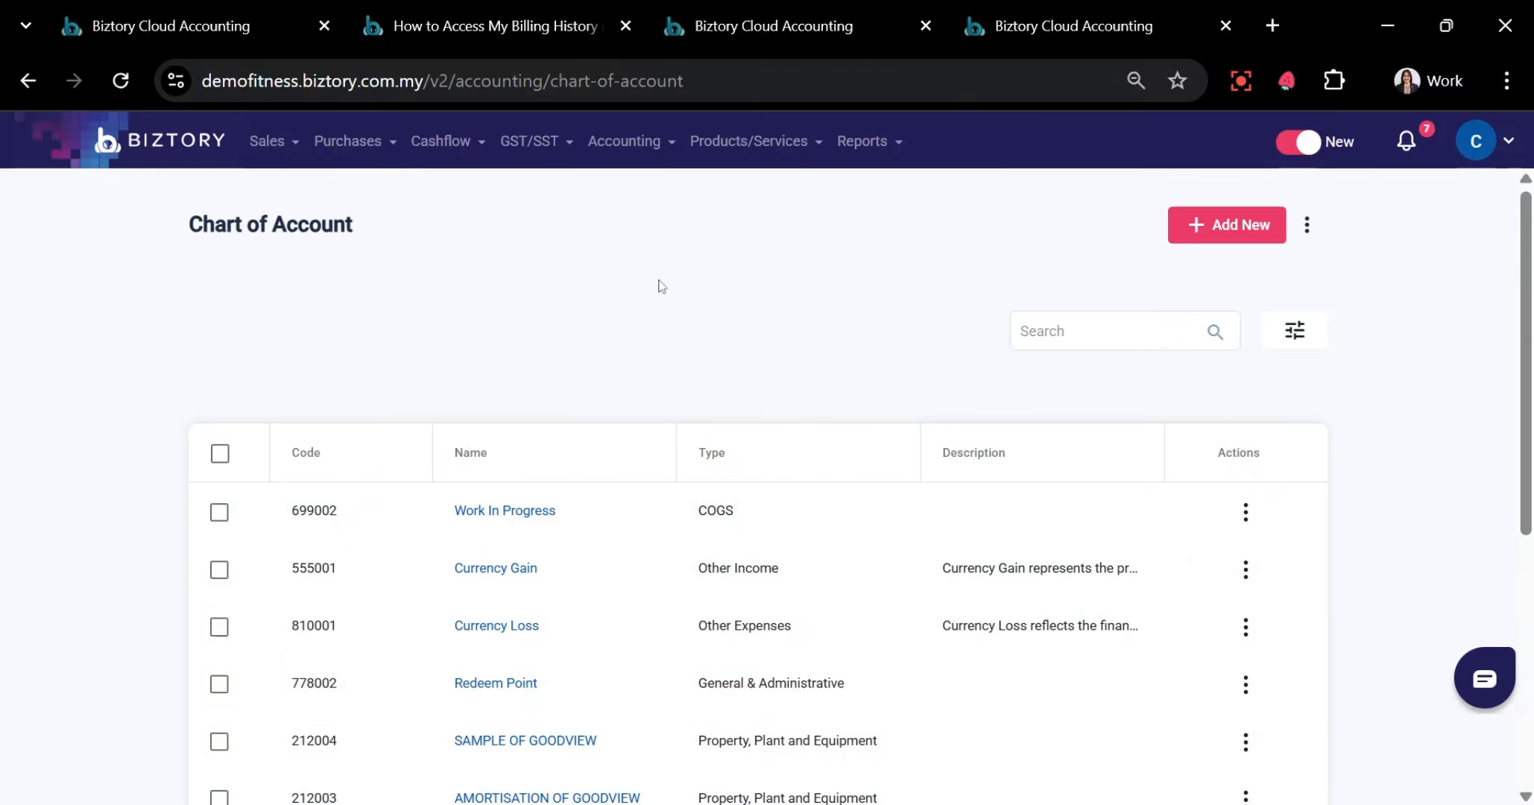
pyautogui.scroll(-5, 674, 295)
pyautogui.scroll(5, 674, 301)
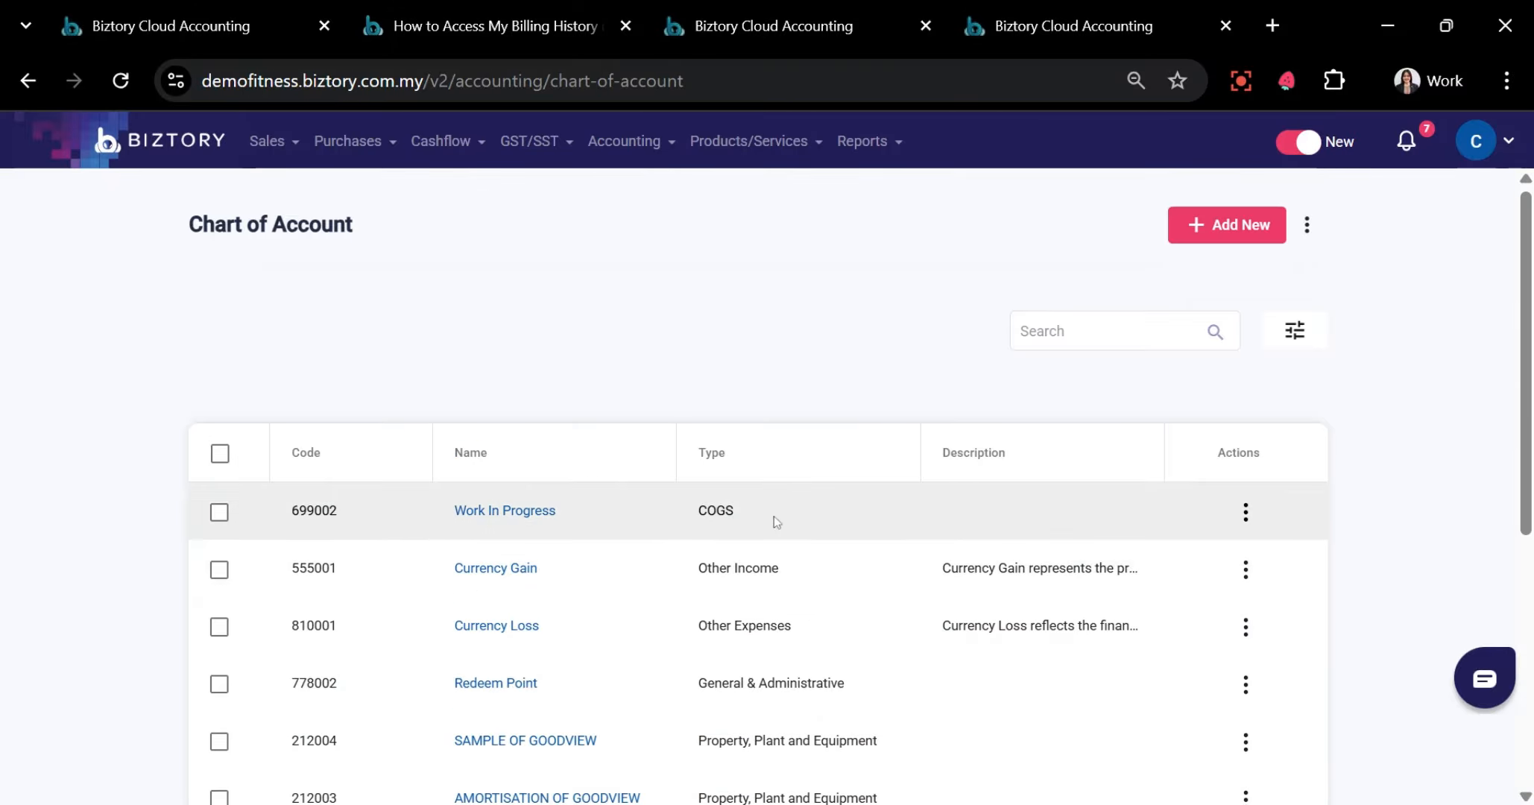
pyautogui.scroll(-5, 774, 515)
pyautogui.scroll(5, 774, 515)
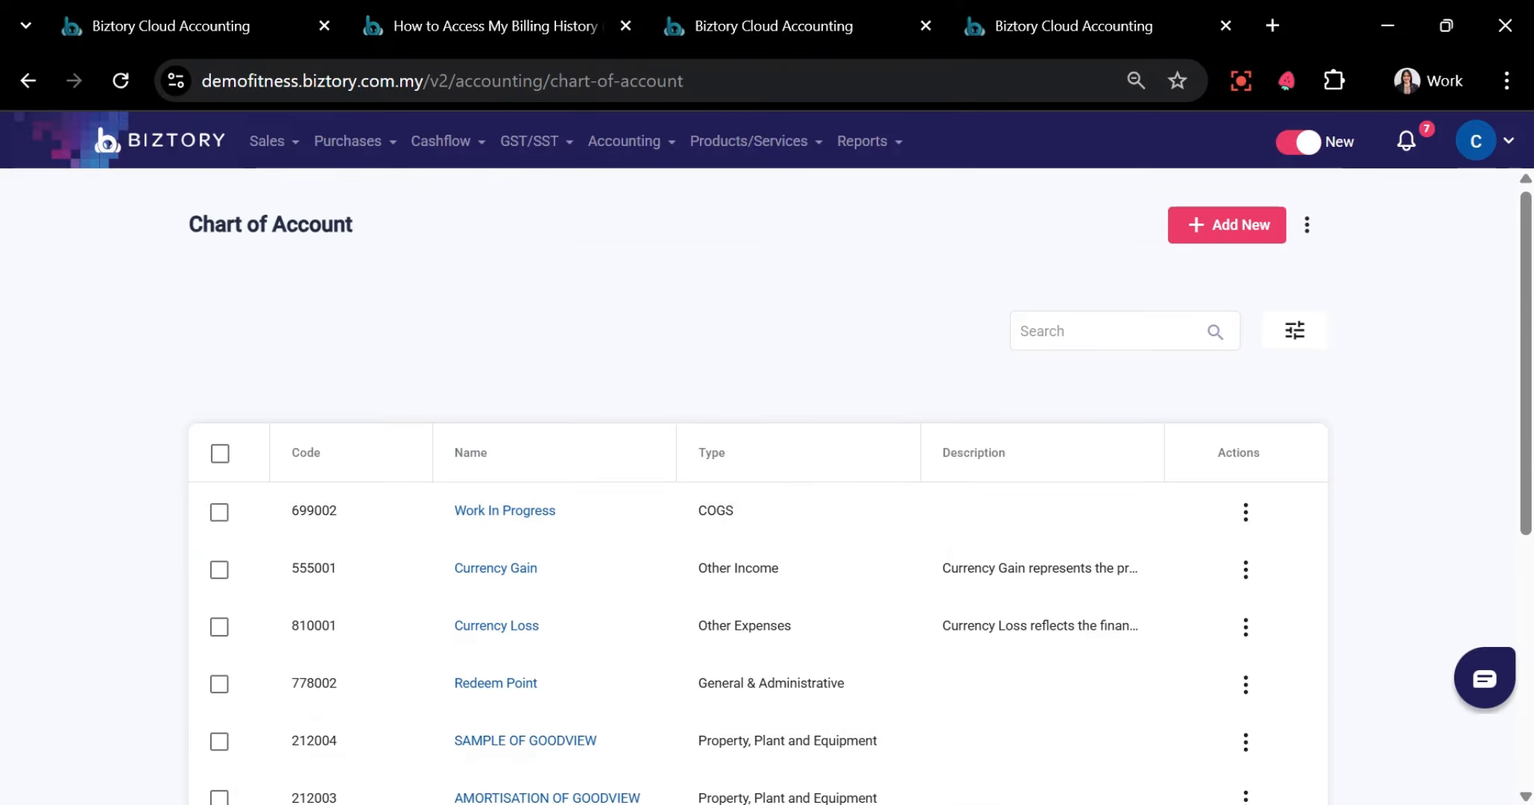
# Open the Account Opening Balance page and examine the year end date and opening balance date settings
pyautogui.click(620, 142)
pyautogui.click(636, 306)
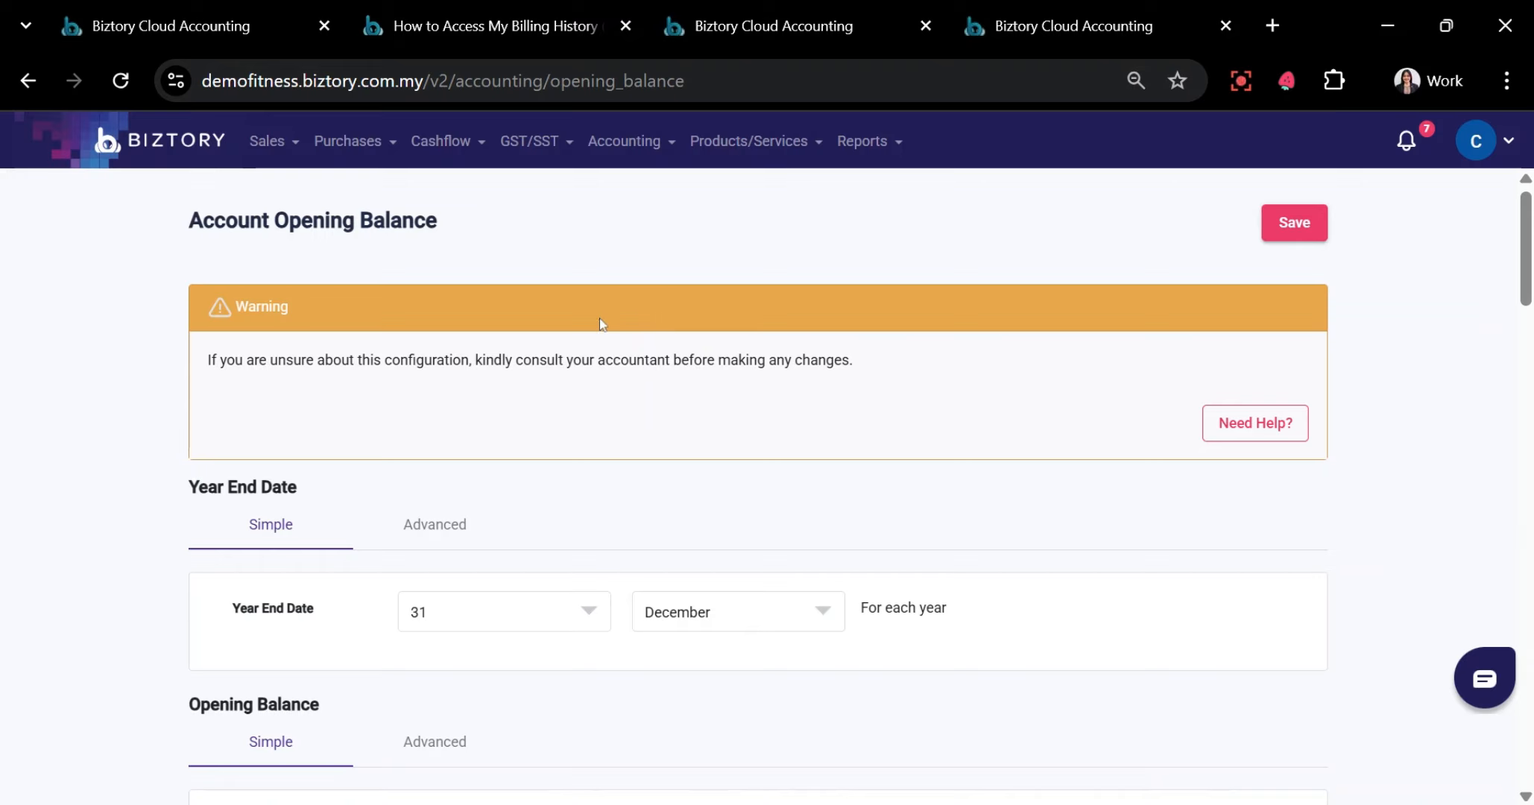
pyautogui.scroll(-2, 600, 319)
pyautogui.moveTo(208, 483); pyautogui.dragTo(340, 483)
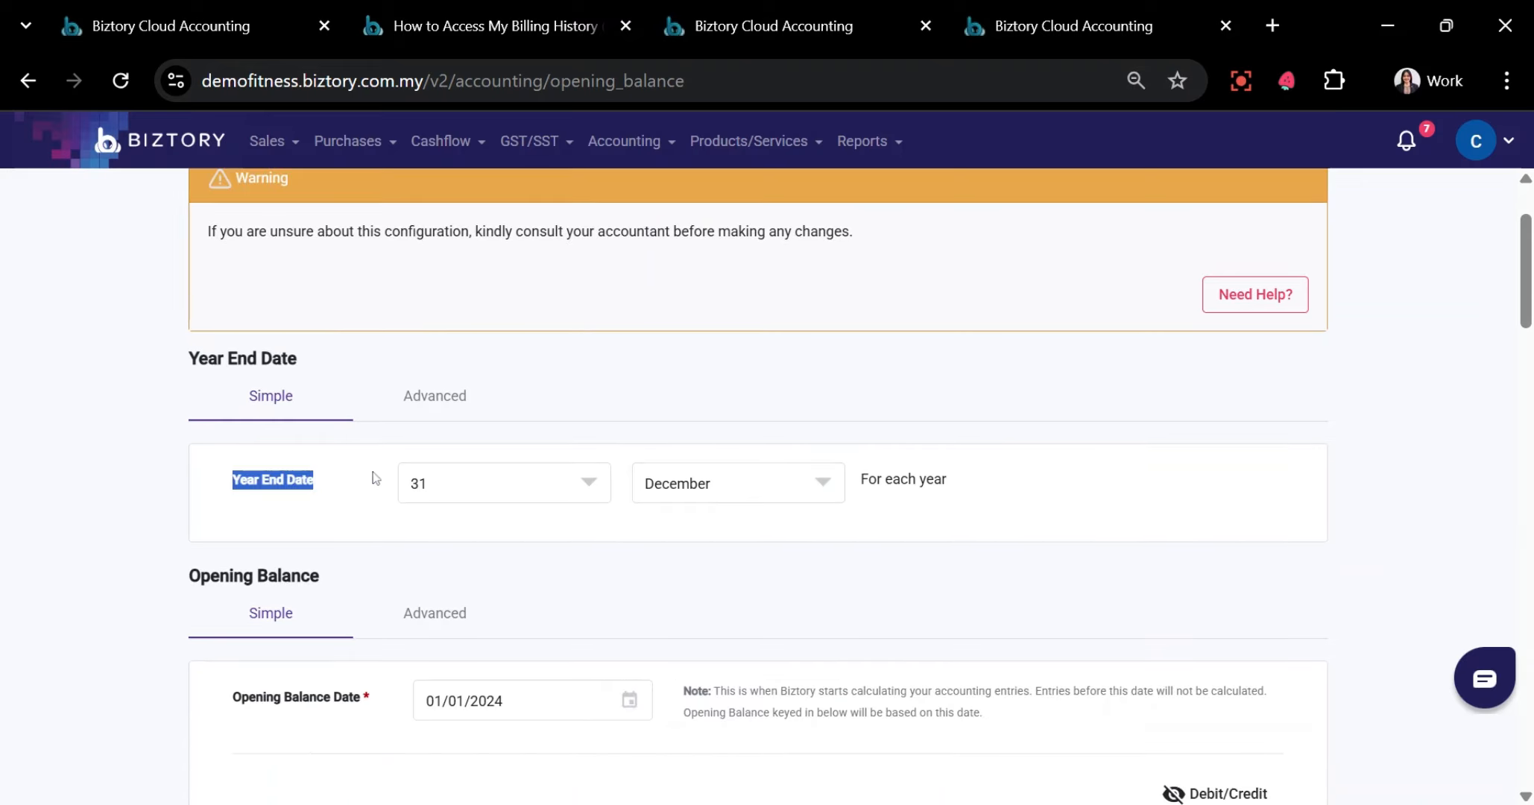
pyautogui.scroll(-2, 376, 478)
pyautogui.click(343, 583)
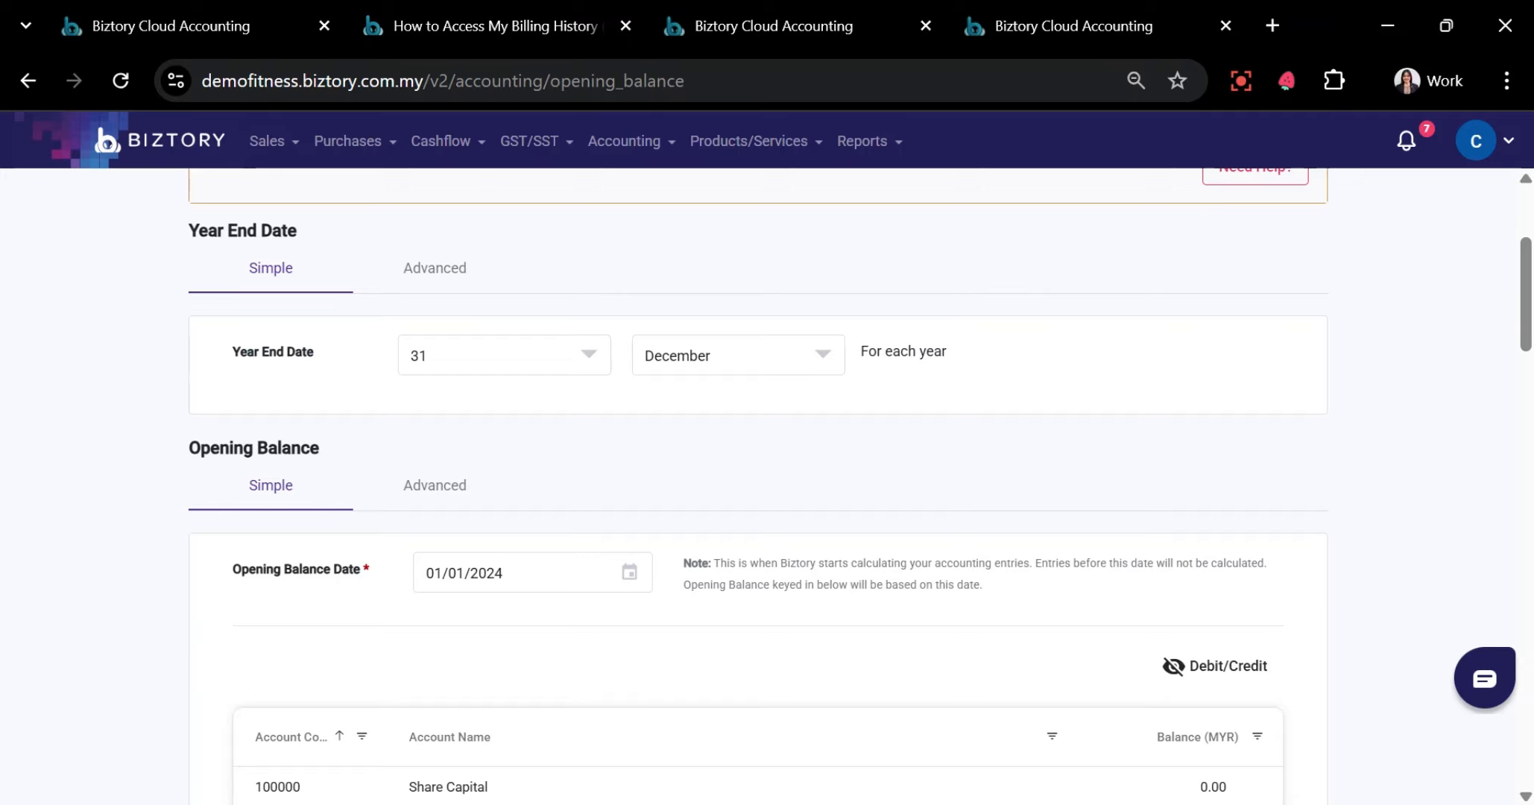
# Show the debit and credit columns in the opening balance table and review the accounts down to the total row
pyautogui.scroll(-10, 339, 492)
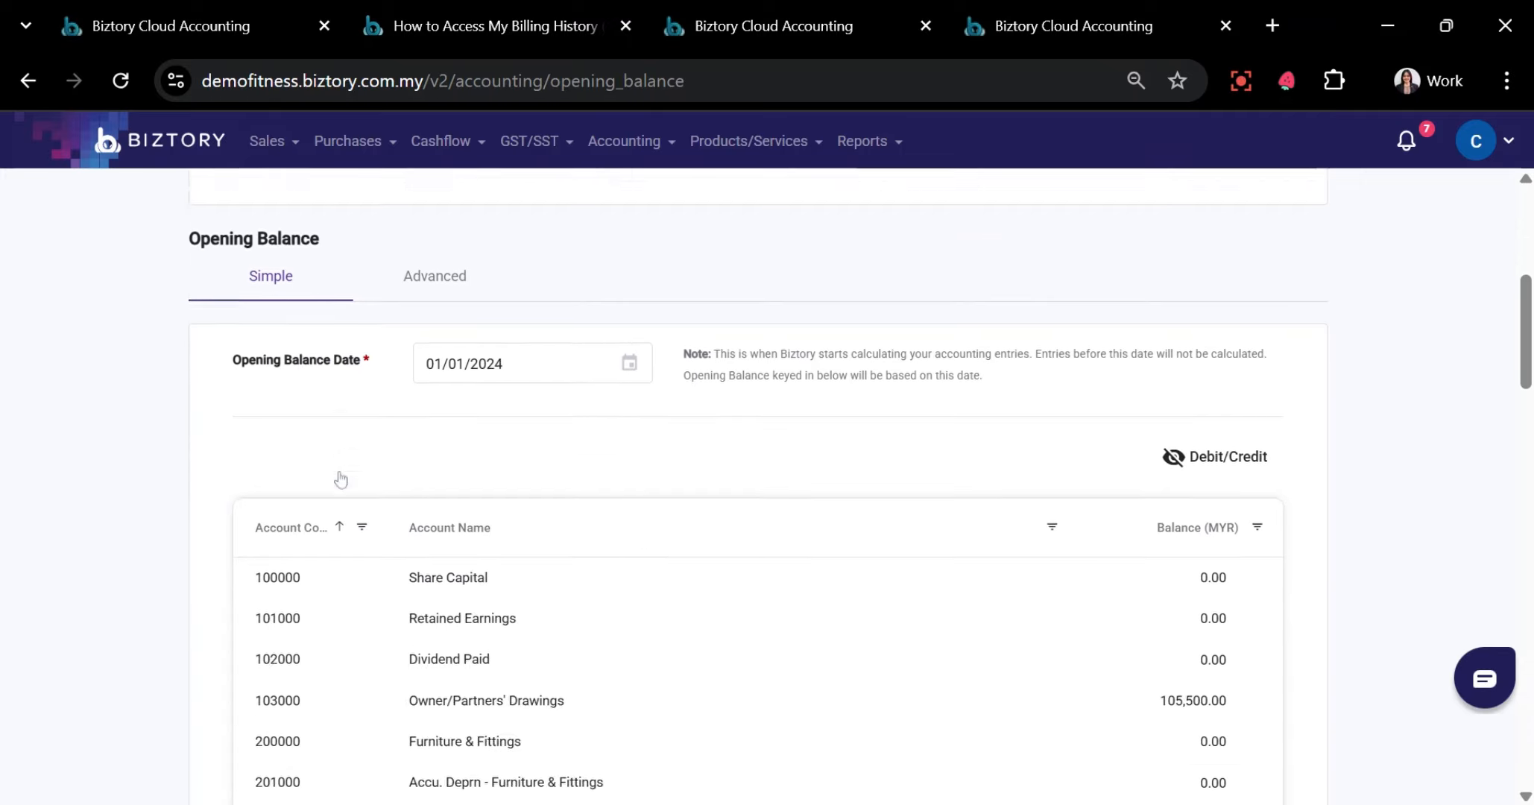
pyautogui.scroll(-18, 770, 653)
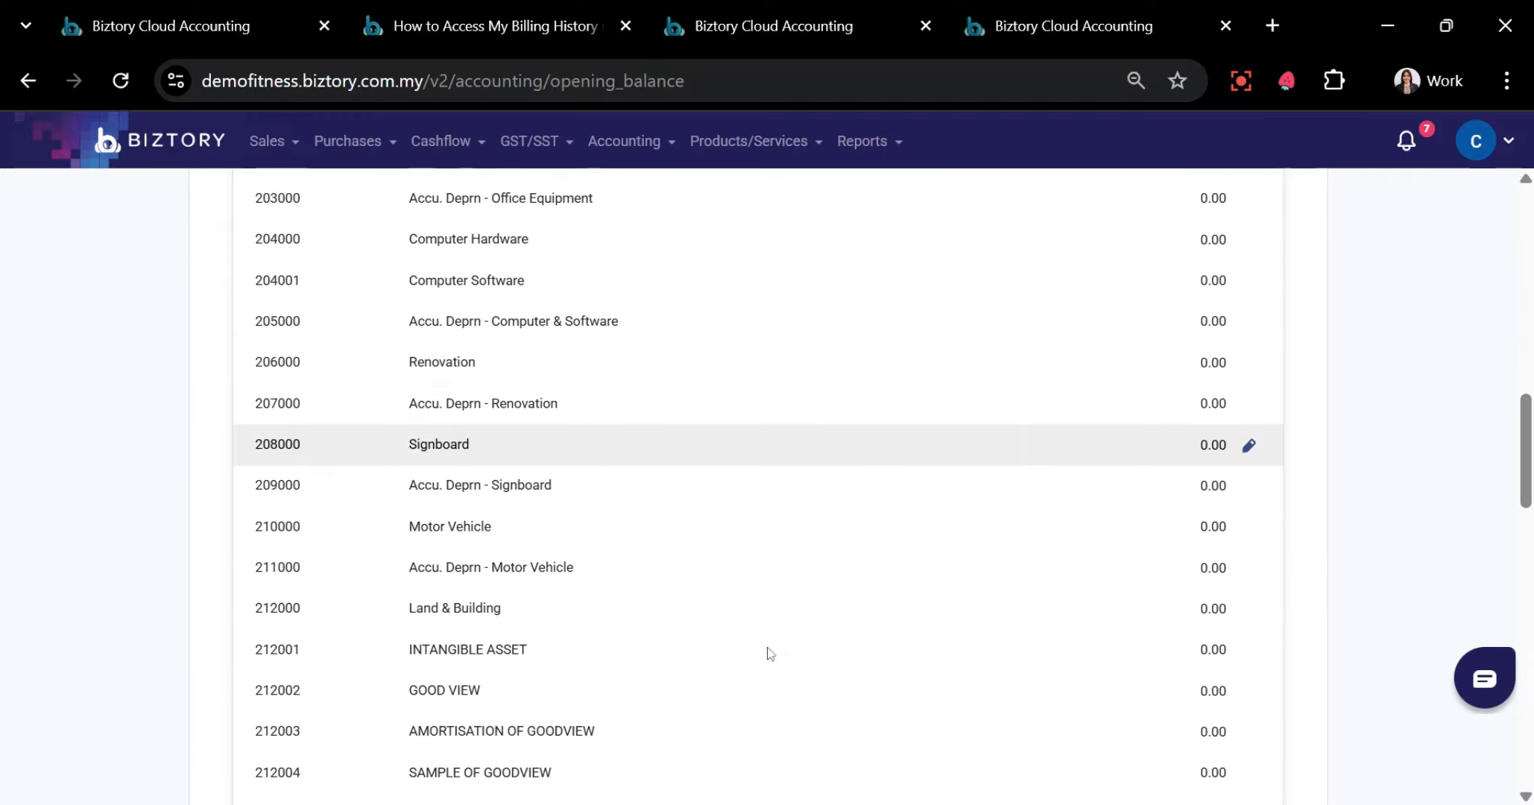
pyautogui.scroll(20, 769, 468)
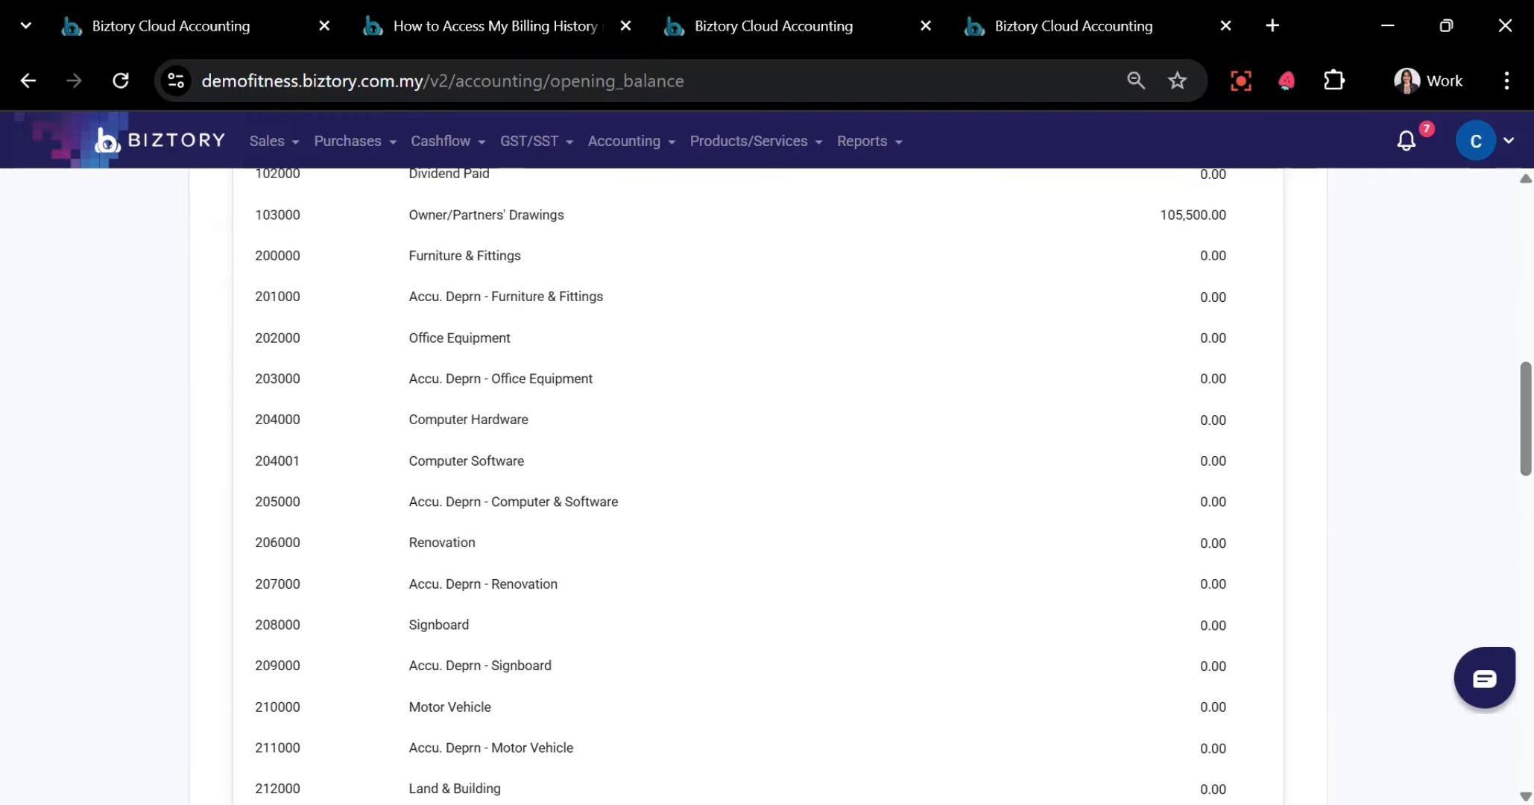
pyautogui.scroll(-5, 1044, 664)
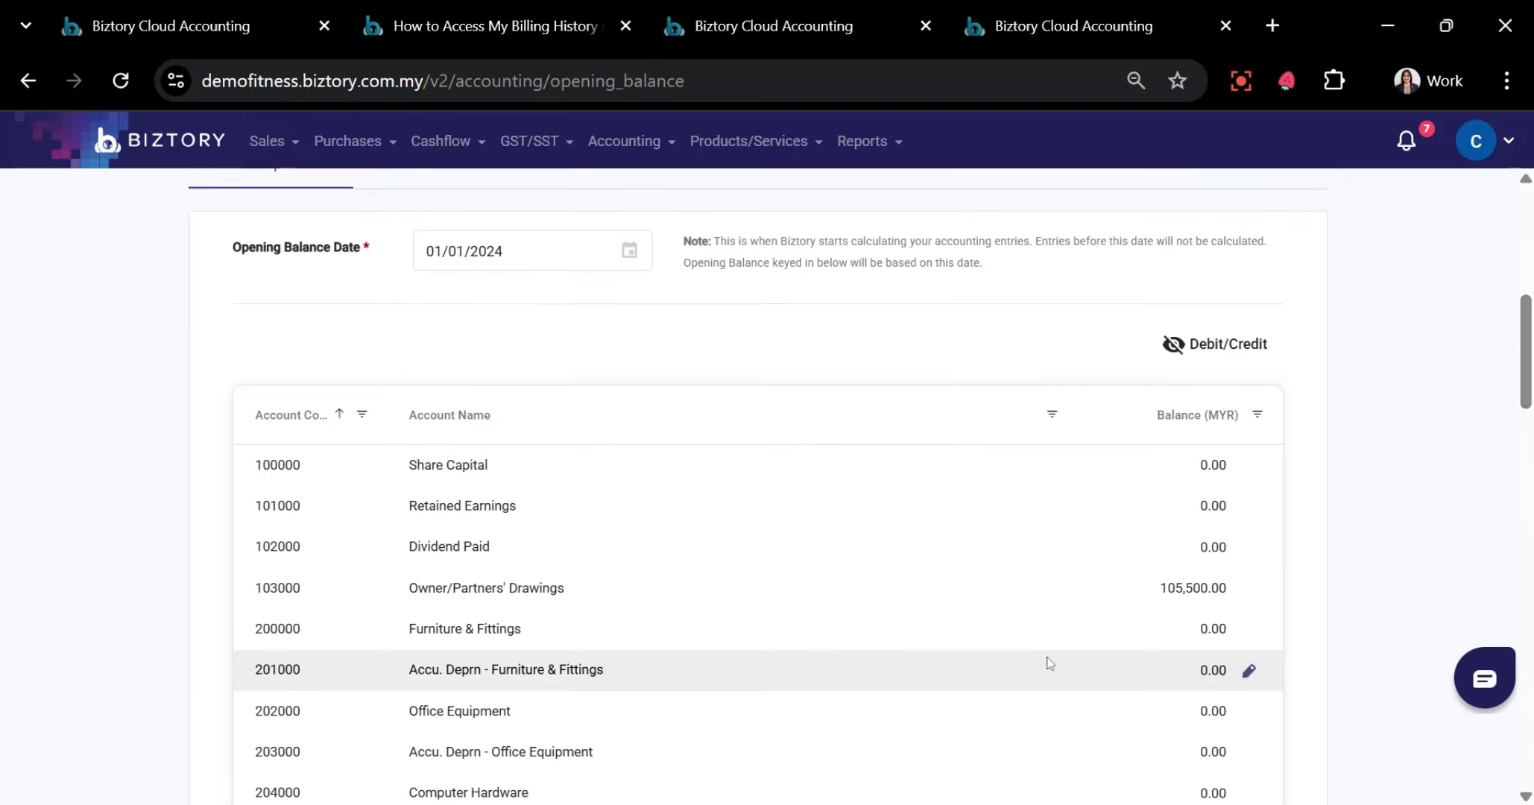
pyautogui.click(1201, 344)
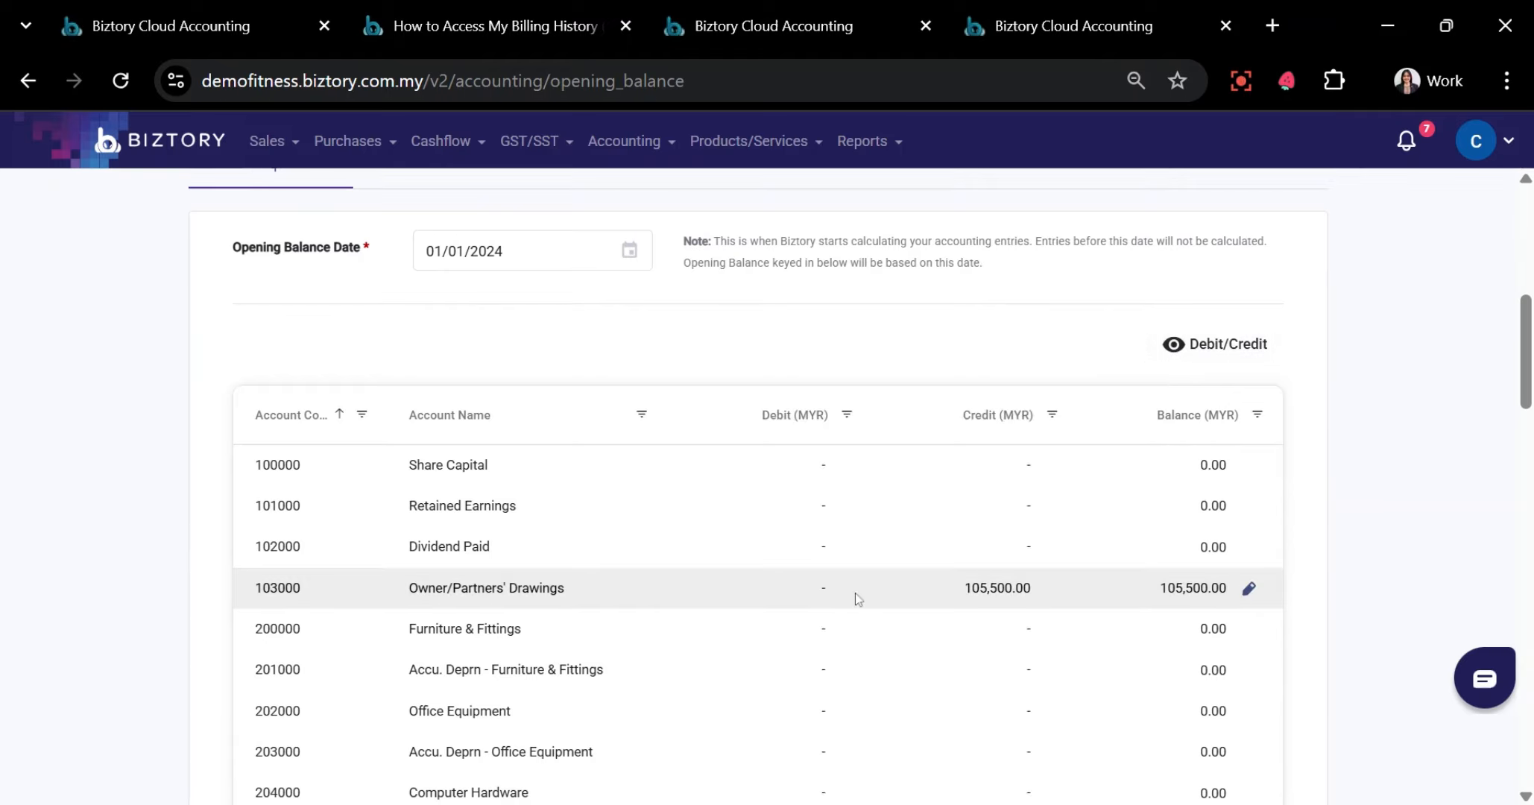
pyautogui.scroll(-20, 854, 593)
pyautogui.scroll(-5, 856, 596)
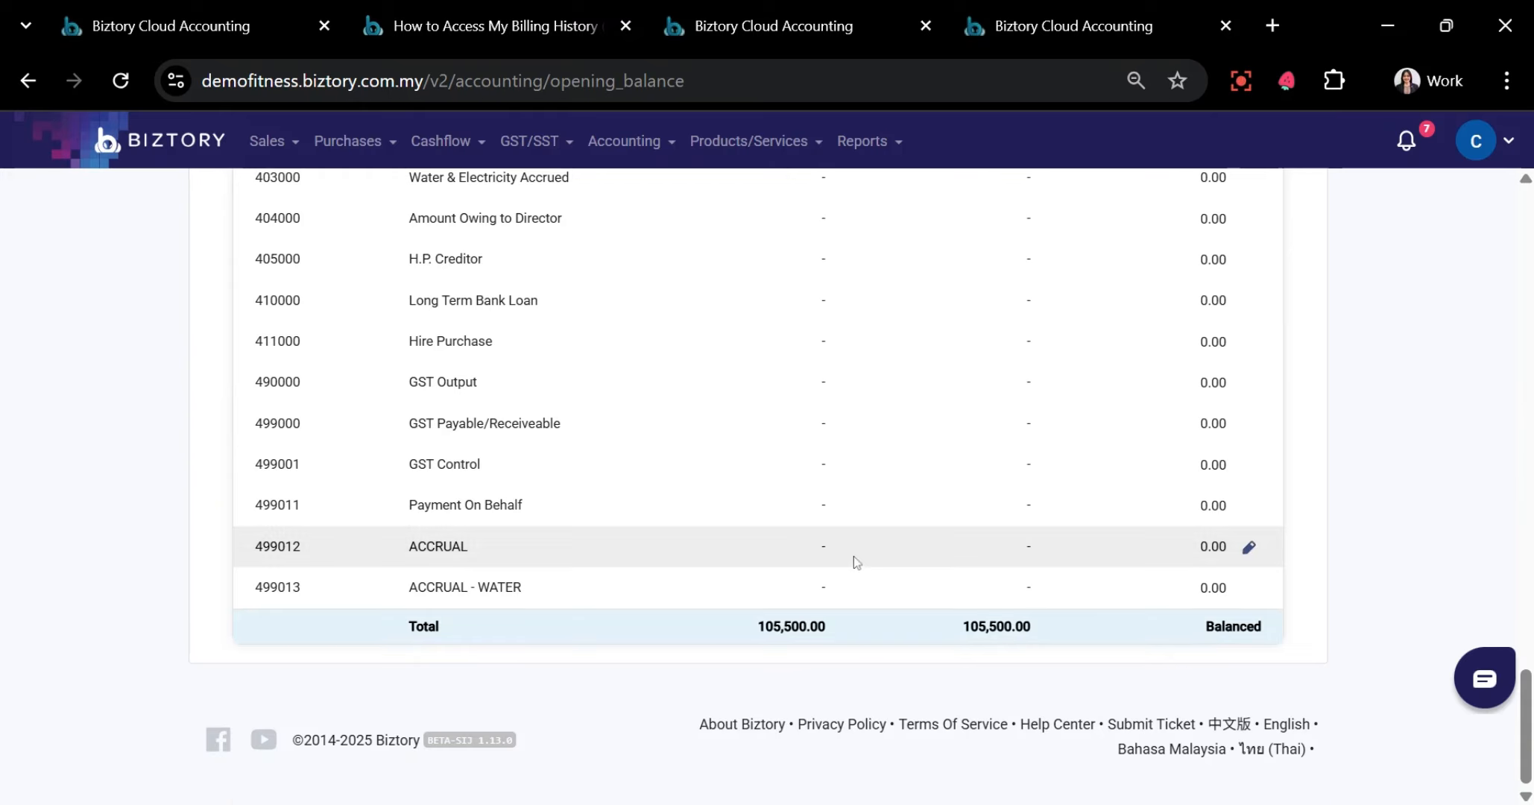
pyautogui.scroll(20, 855, 560)
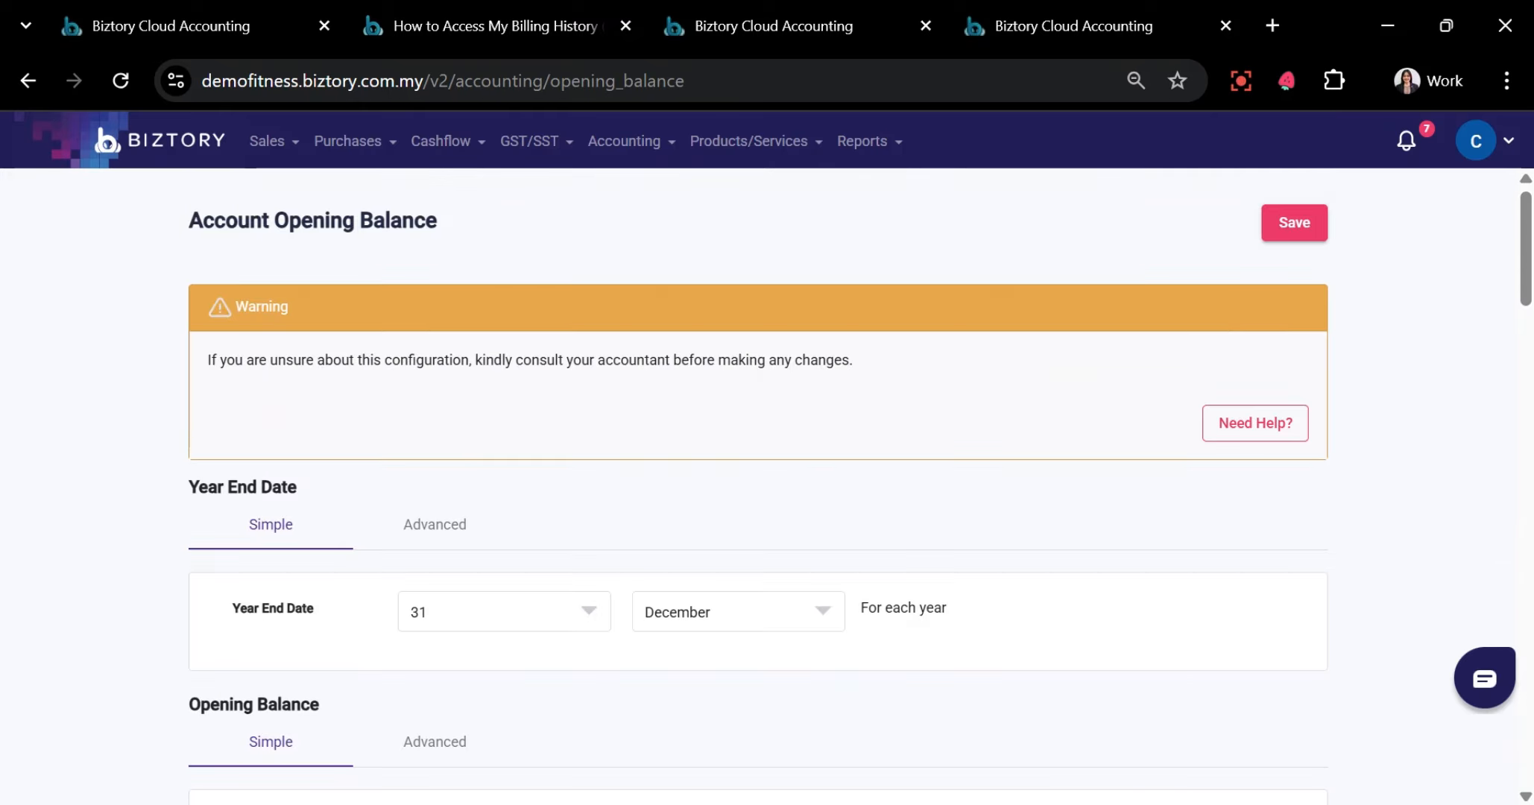
pyautogui.click(629, 156)
pyautogui.click(629, 155)
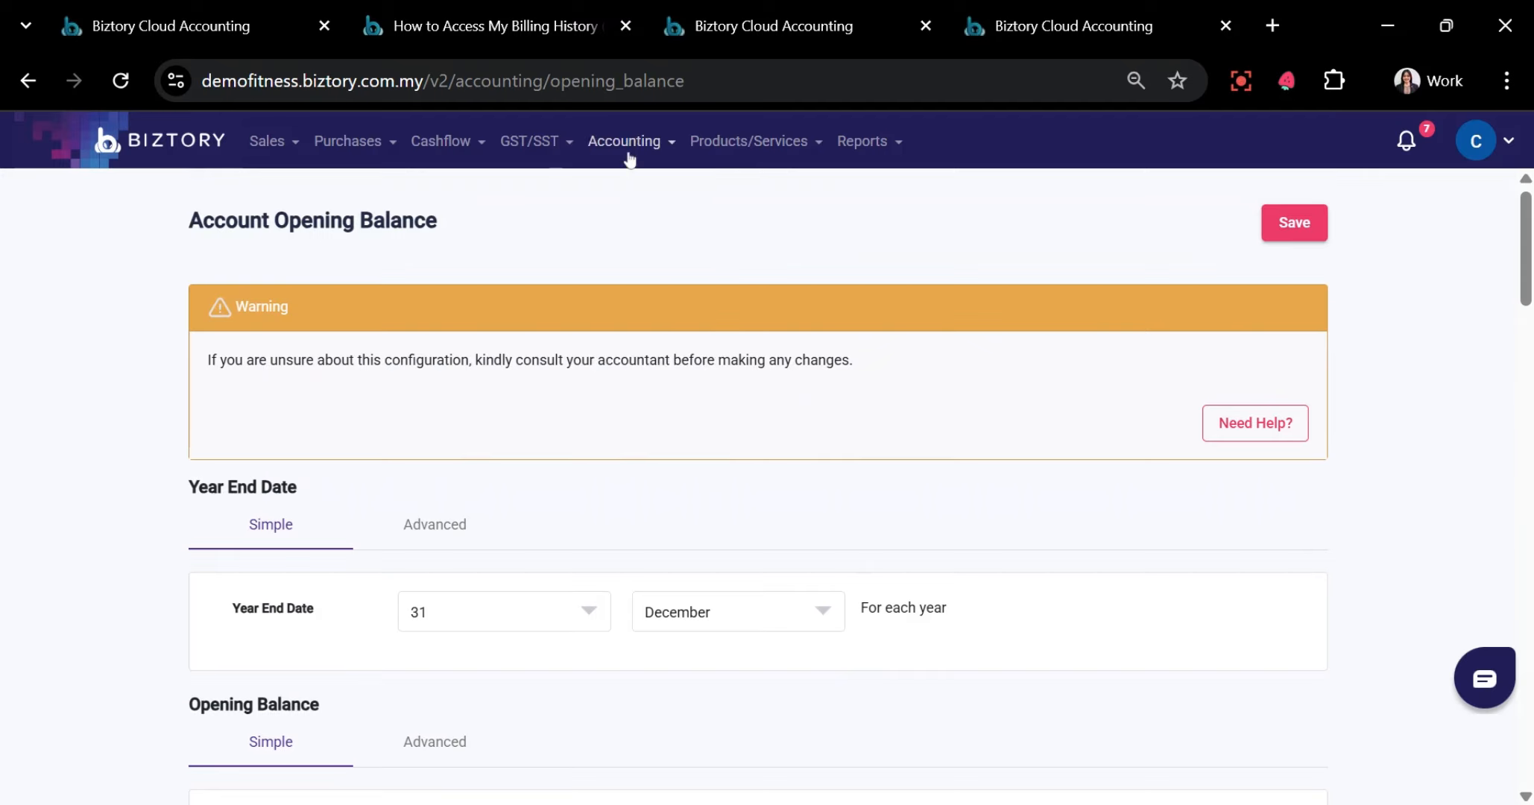
pyautogui.click(278, 149)
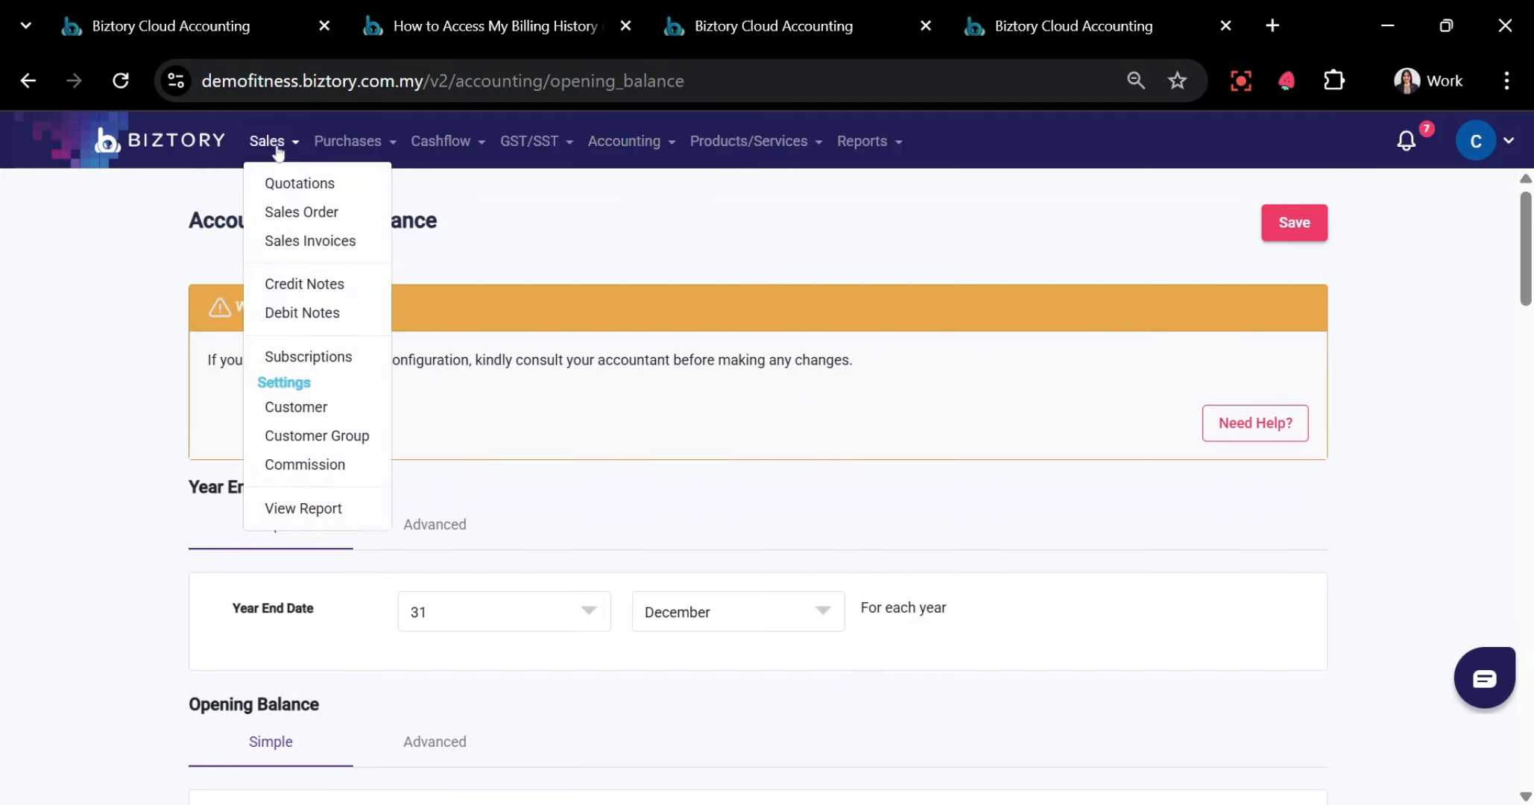
pyautogui.click(333, 152)
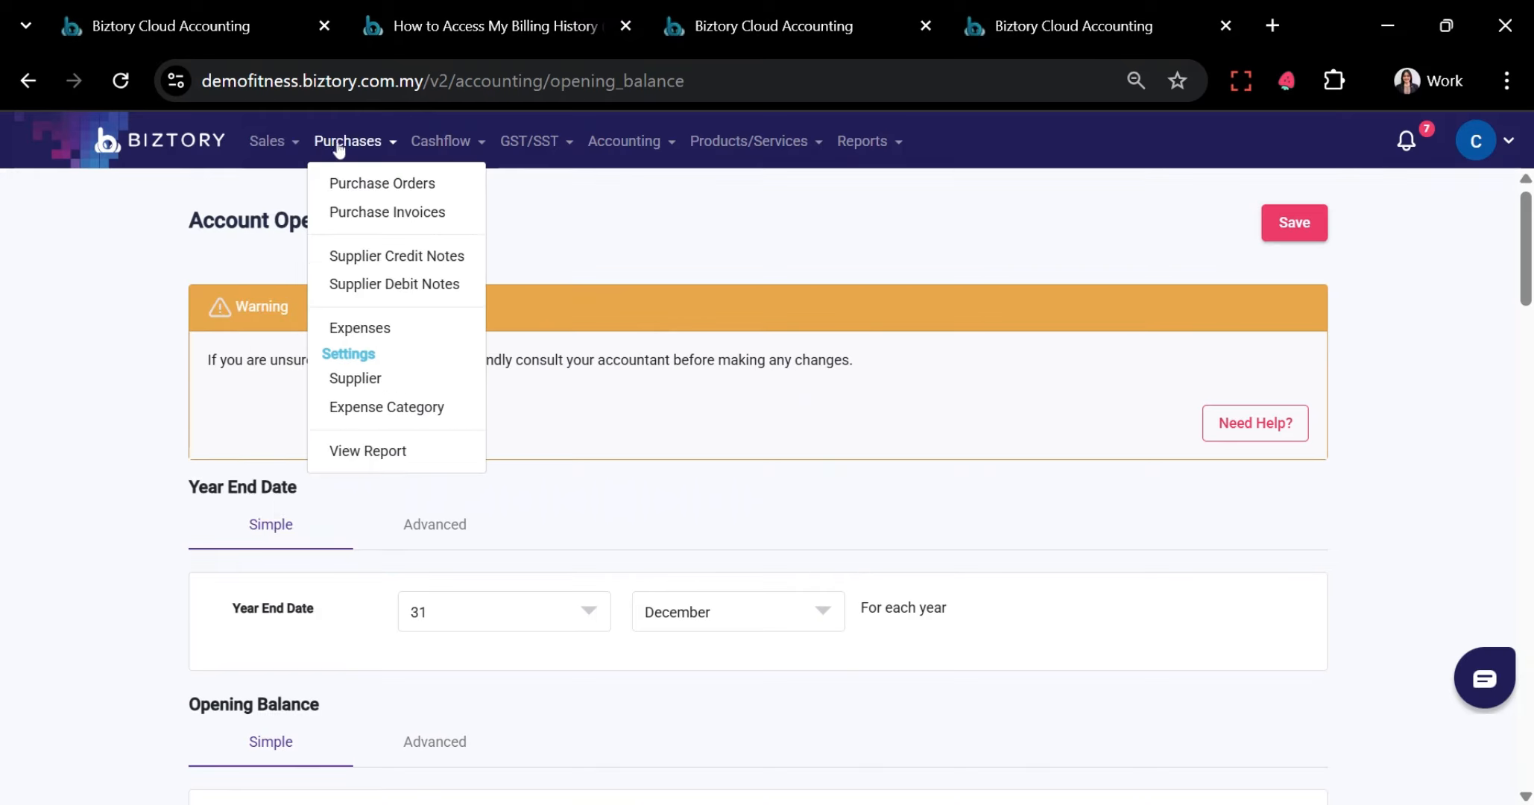
pyautogui.click(436, 149)
pyautogui.click(636, 149)
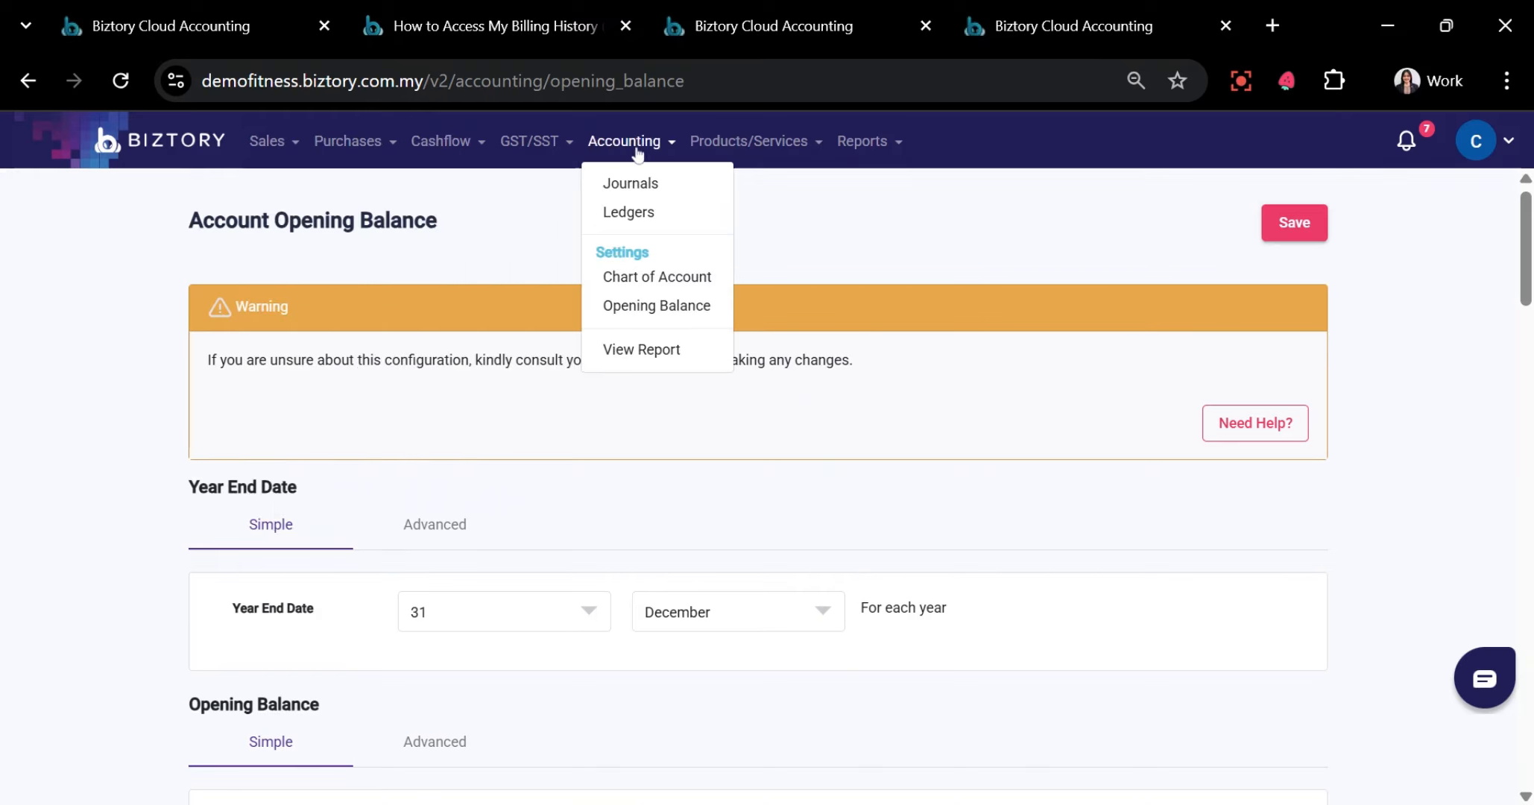
pyautogui.click(896, 209)
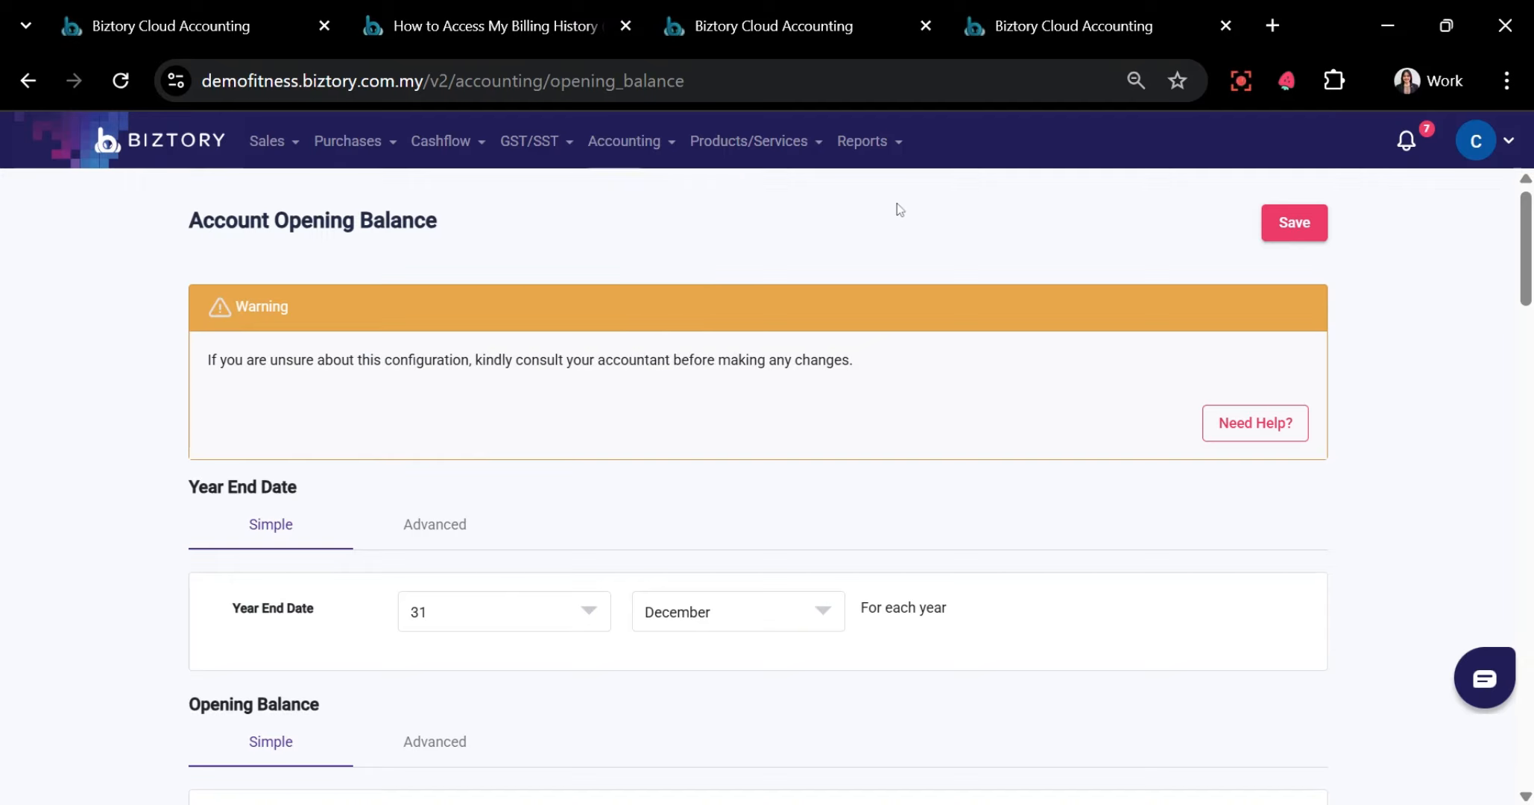
pyautogui.click(769, 164)
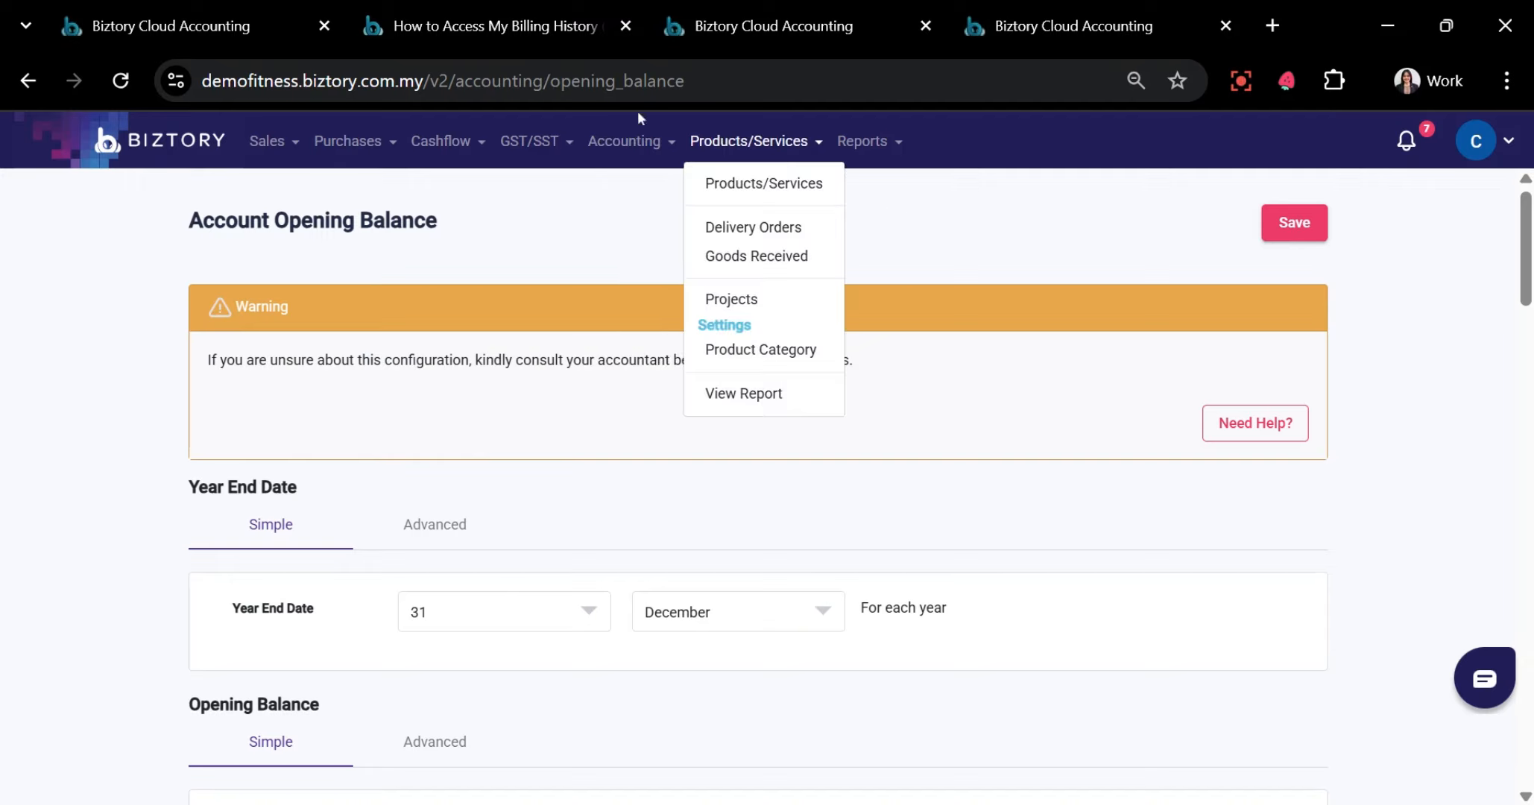
pyautogui.click(965, 255)
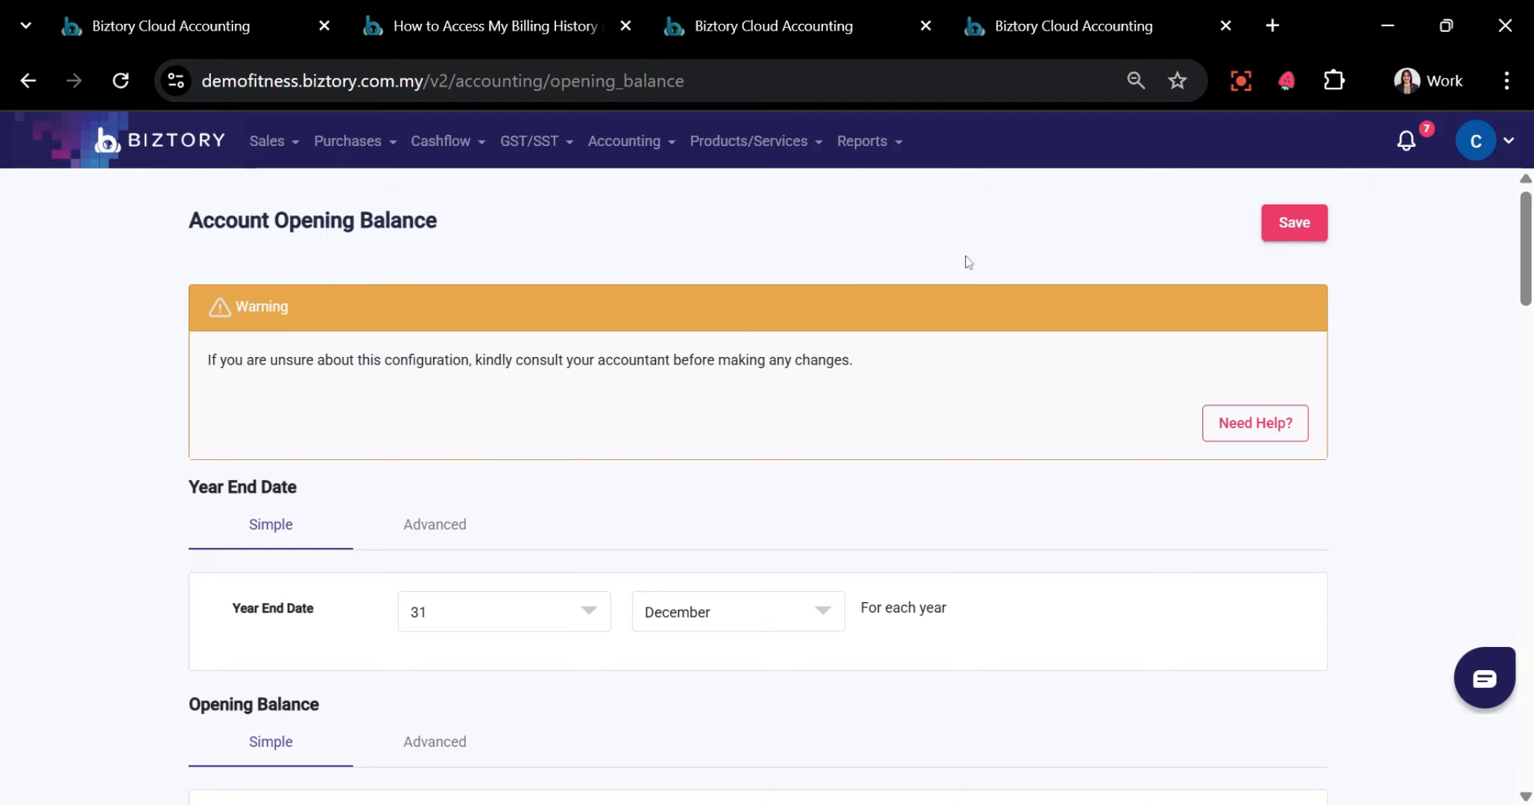
pyautogui.click(290, 149)
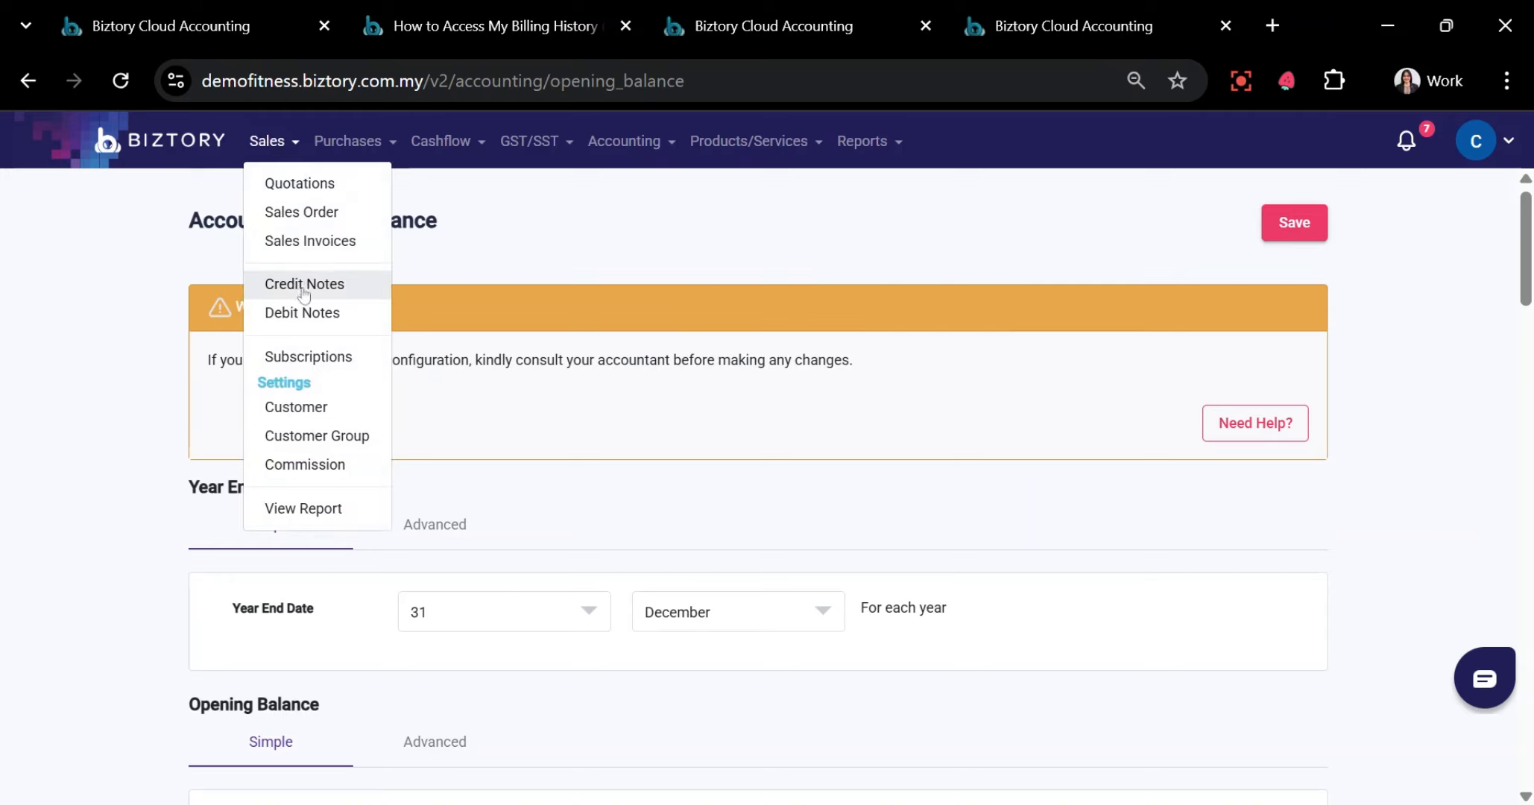
pyautogui.click(587, 262)
# View the help article "How to Access My Billing History (New Vers.)" and return to the Account Opening Balance page
pyautogui.click(508, 34)
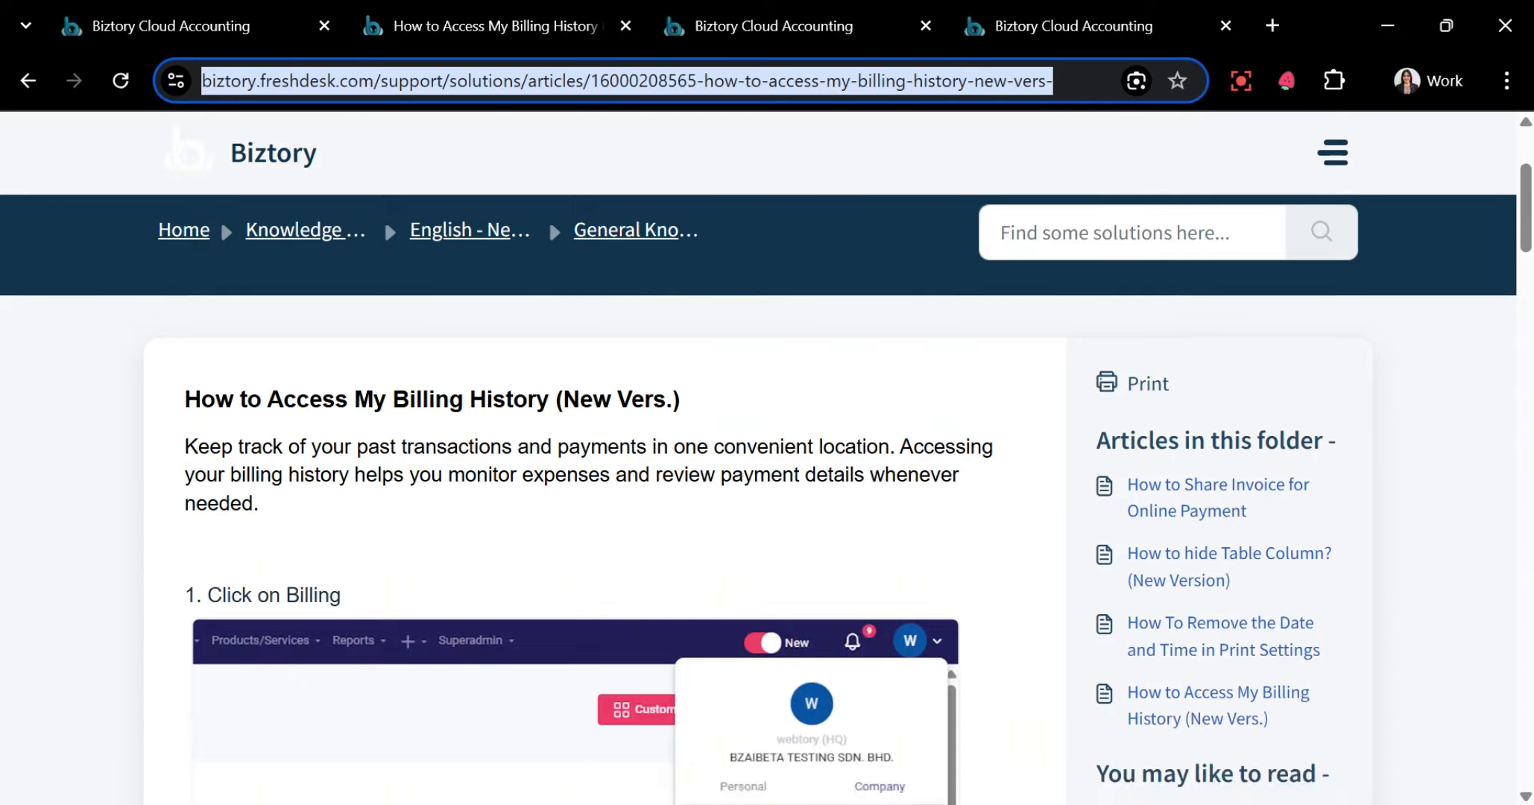
pyautogui.scroll(-3, 758, 462)
pyautogui.scroll(6, 758, 462)
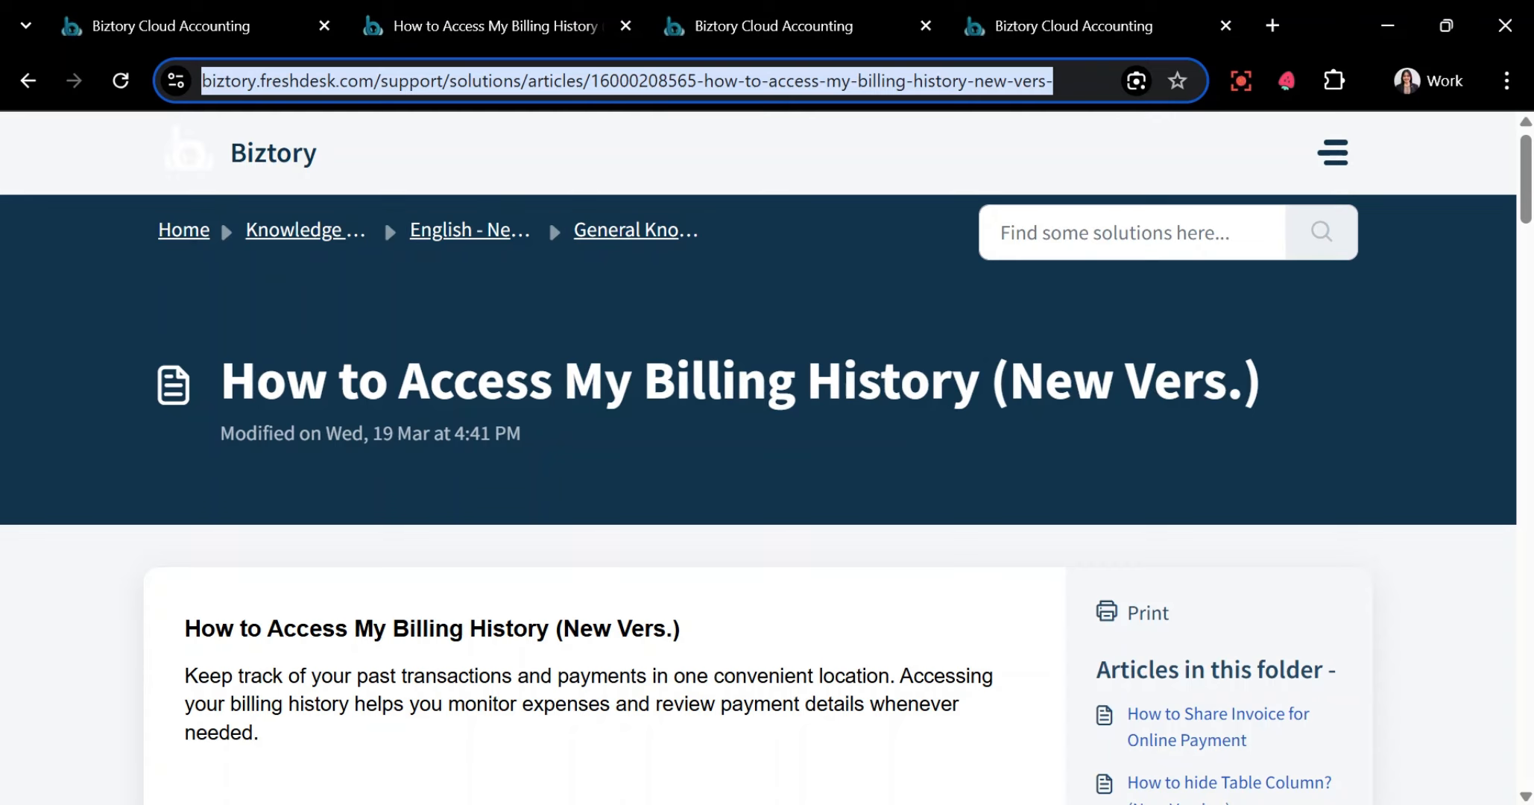
pyautogui.click(231, 21)
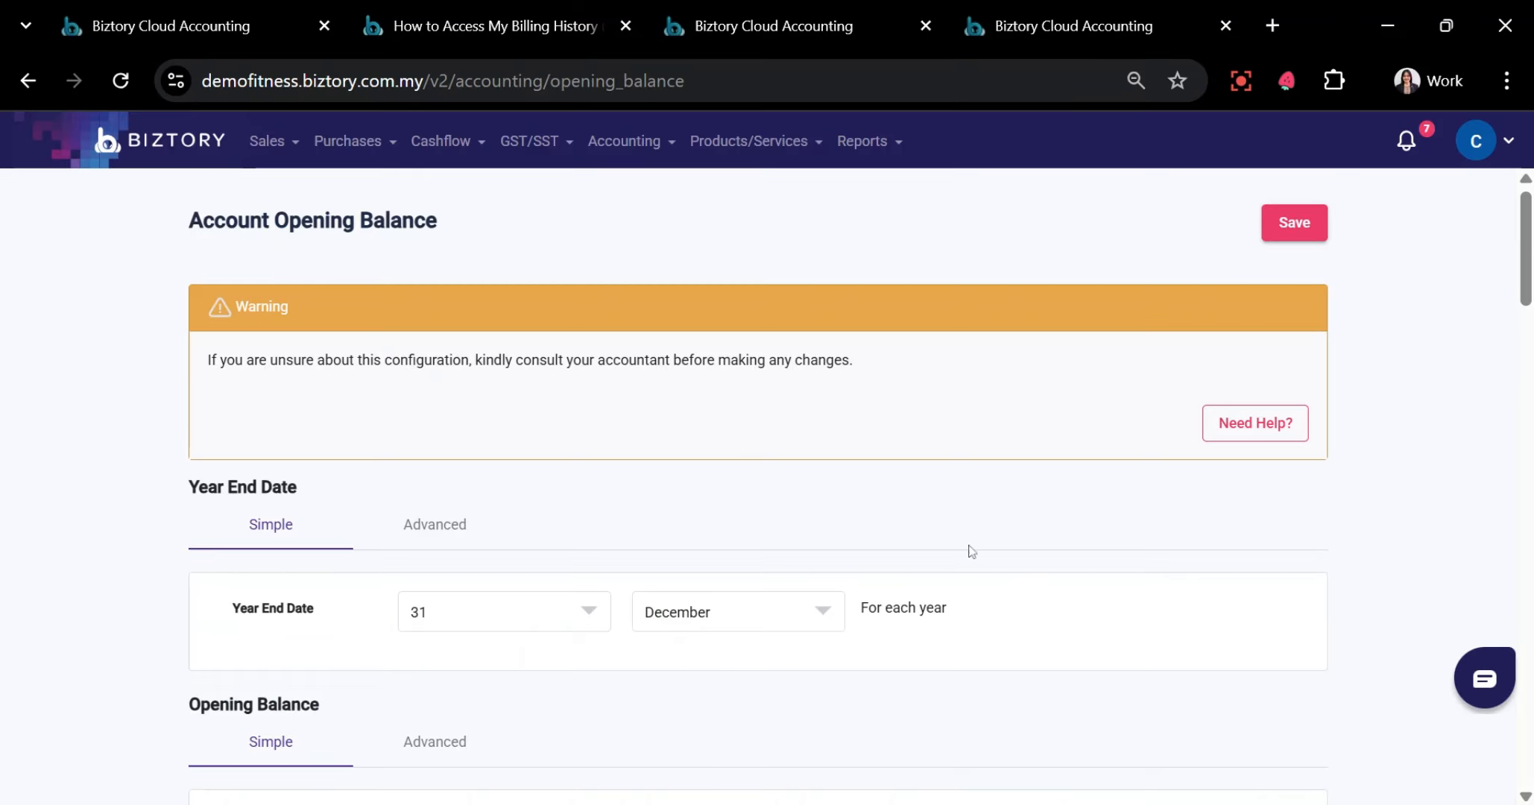
# Open the Report Hub and look through the favourite, sales, purchases, cashflow, accounting and product/services reports
pyautogui.click(857, 145)
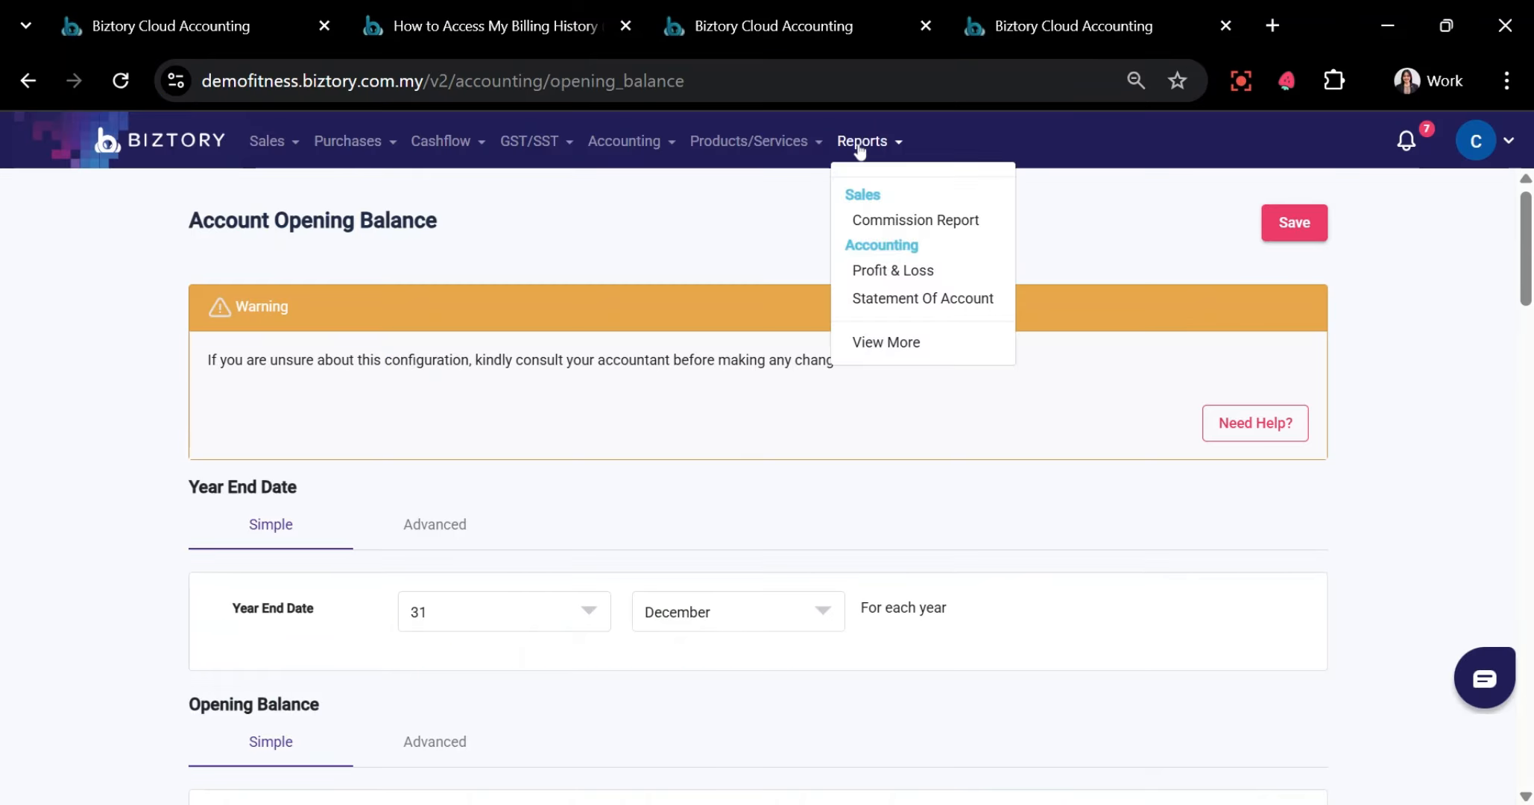
pyautogui.click(894, 343)
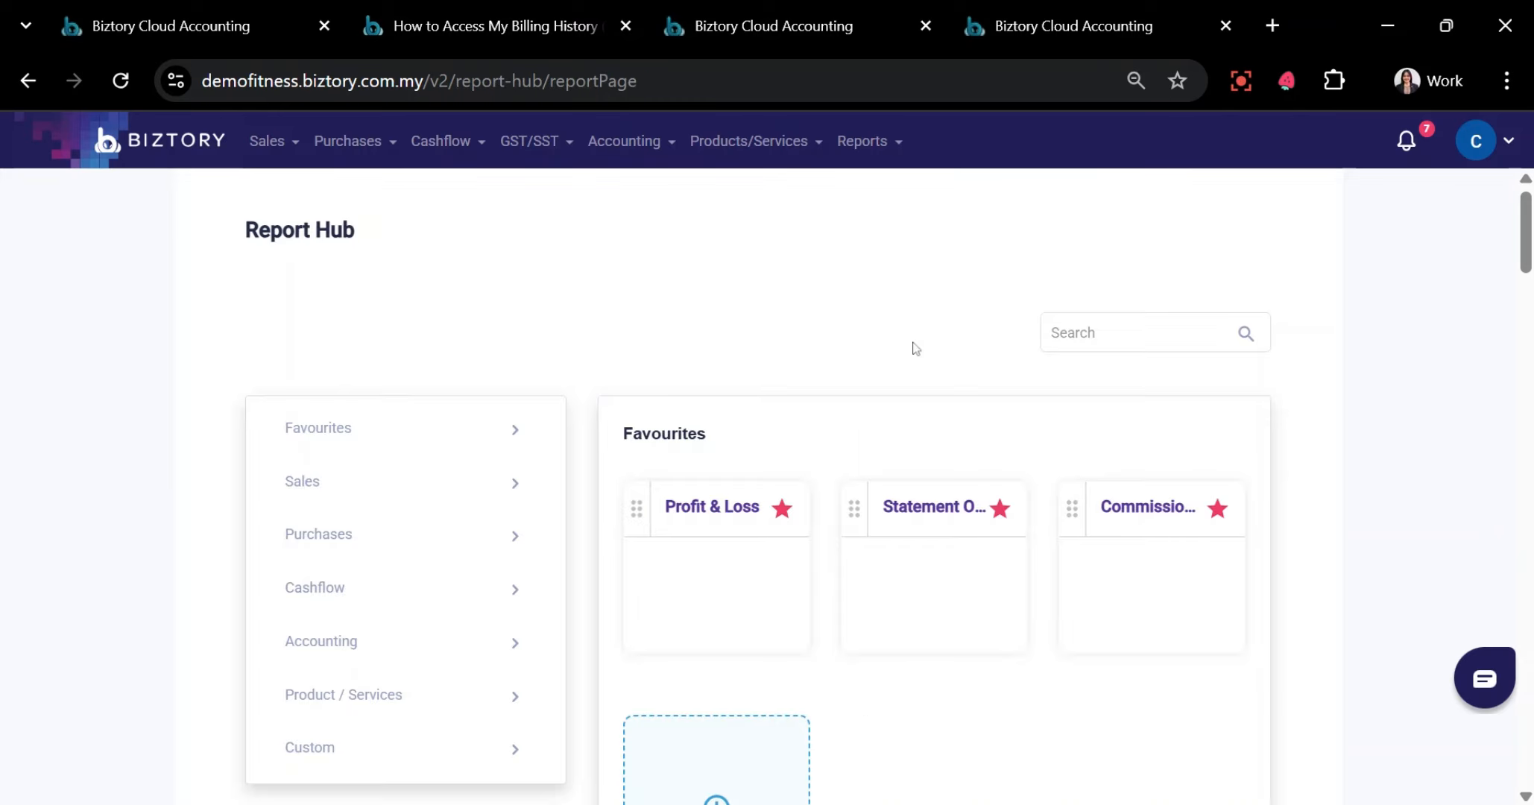
pyautogui.scroll(-2, 414, 382)
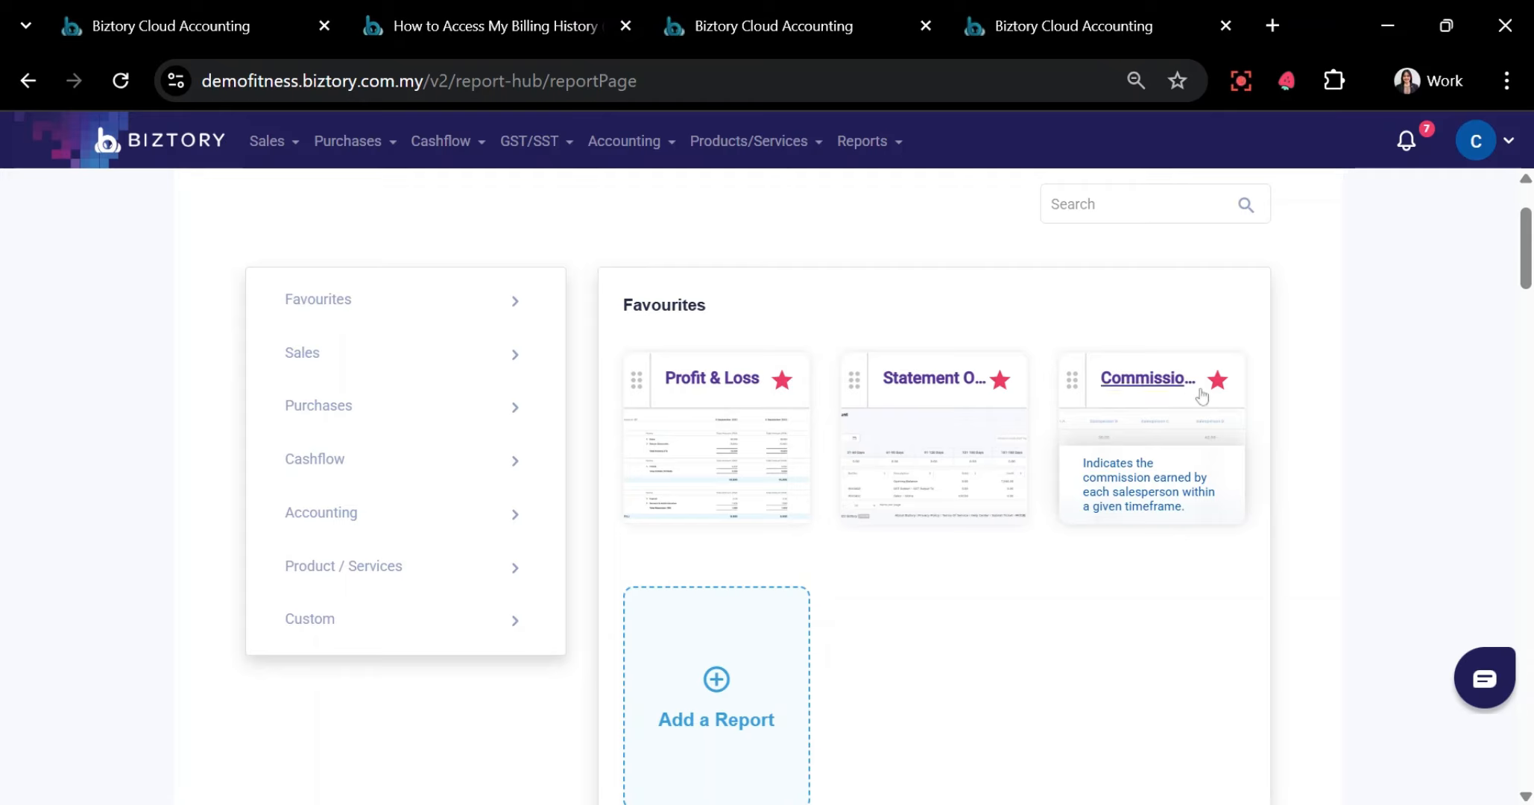
pyautogui.scroll(-18, 695, 386)
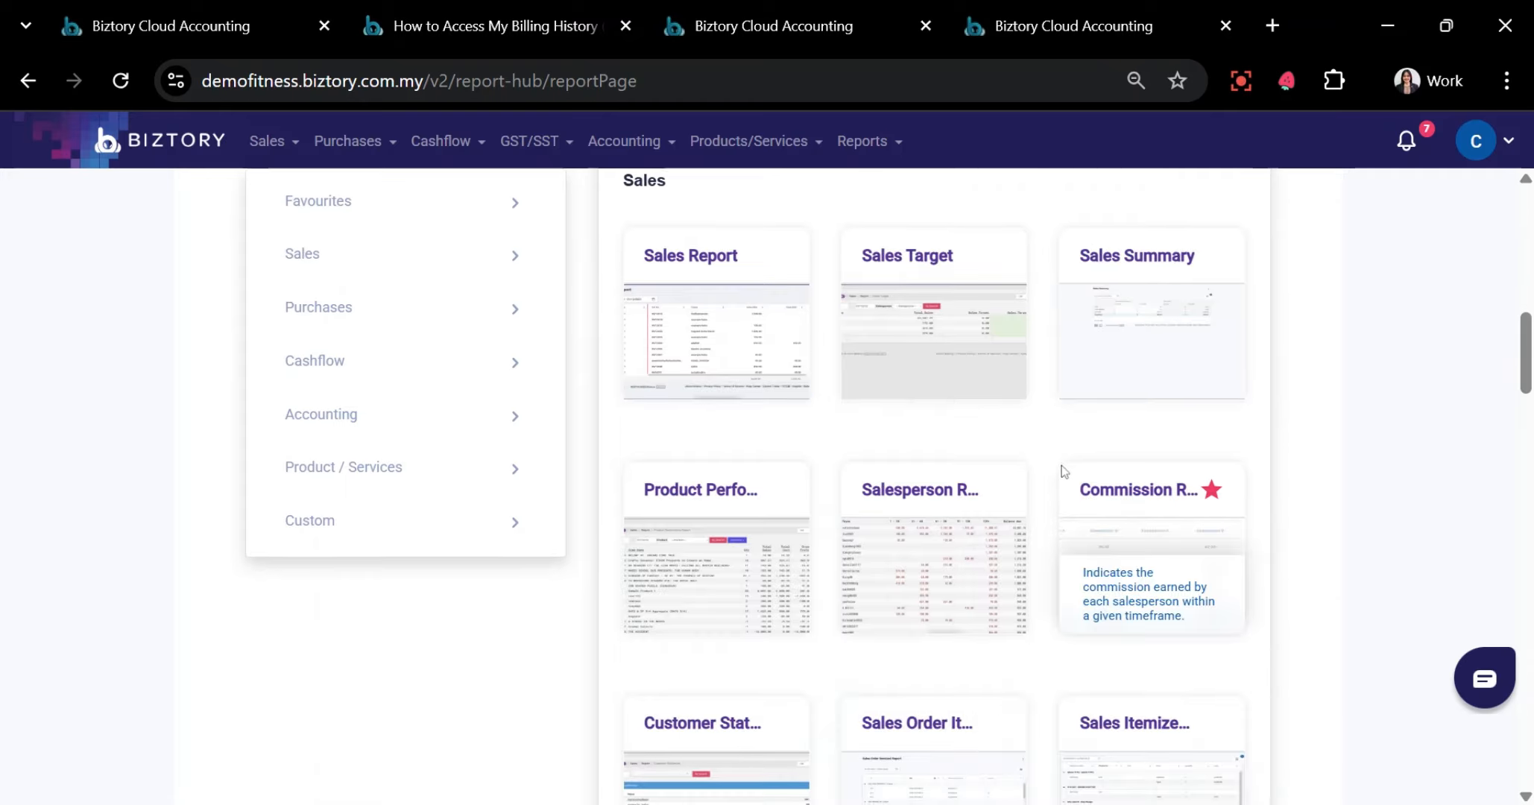
pyautogui.scroll(-15, 1062, 465)
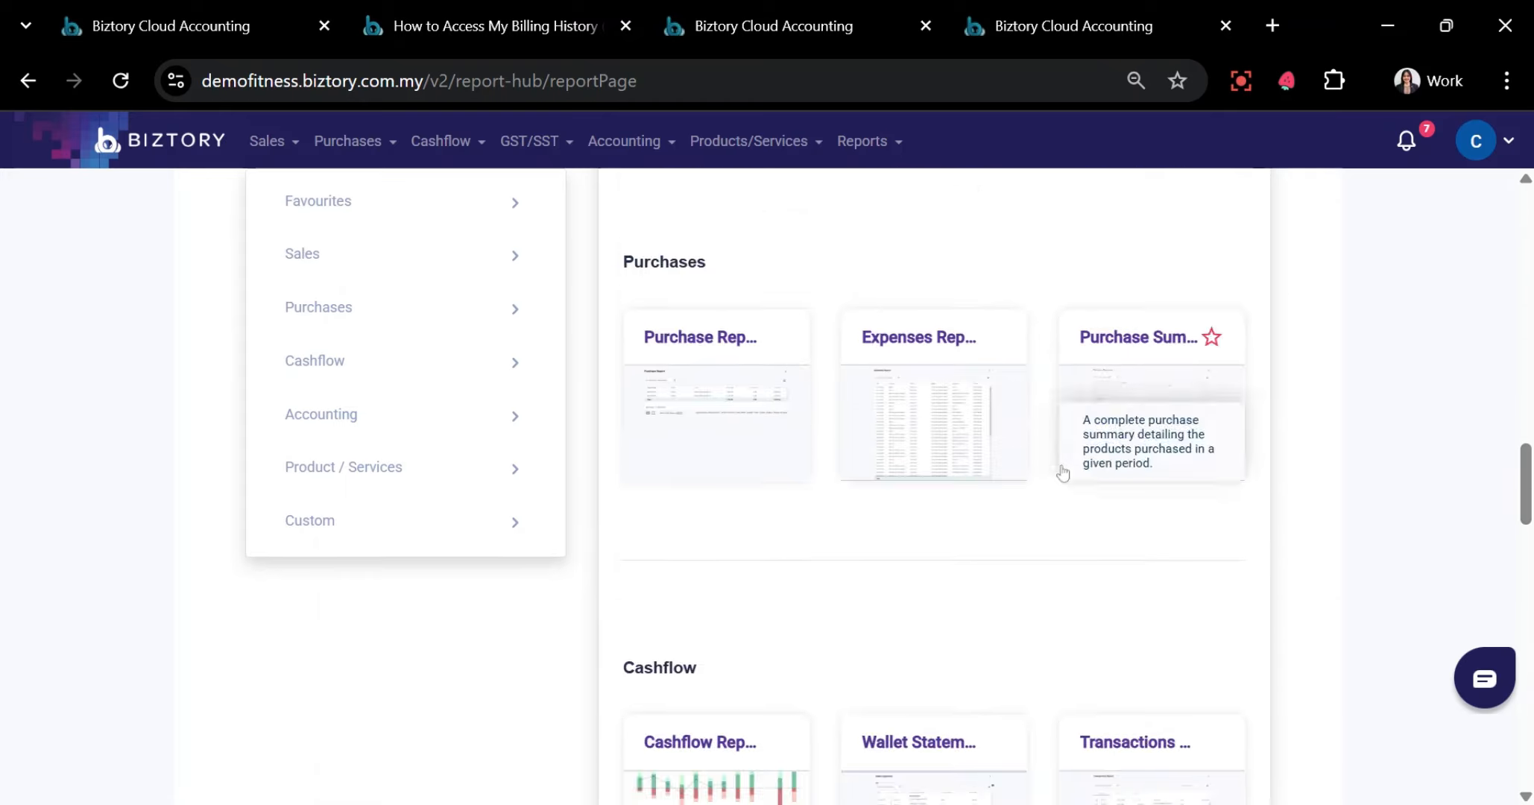
pyautogui.scroll(-8, 1062, 472)
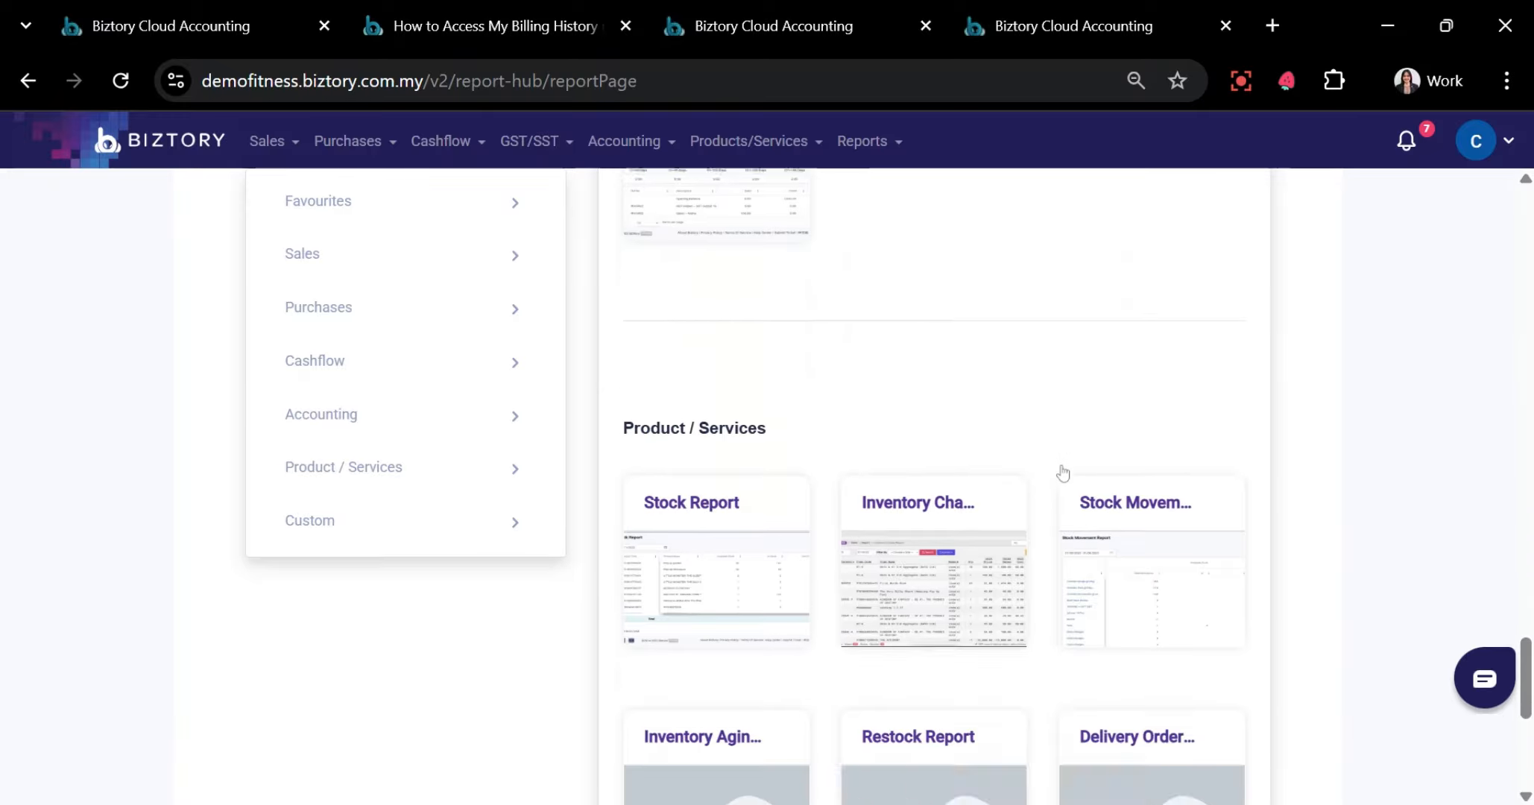
pyautogui.scroll(20, 1062, 471)
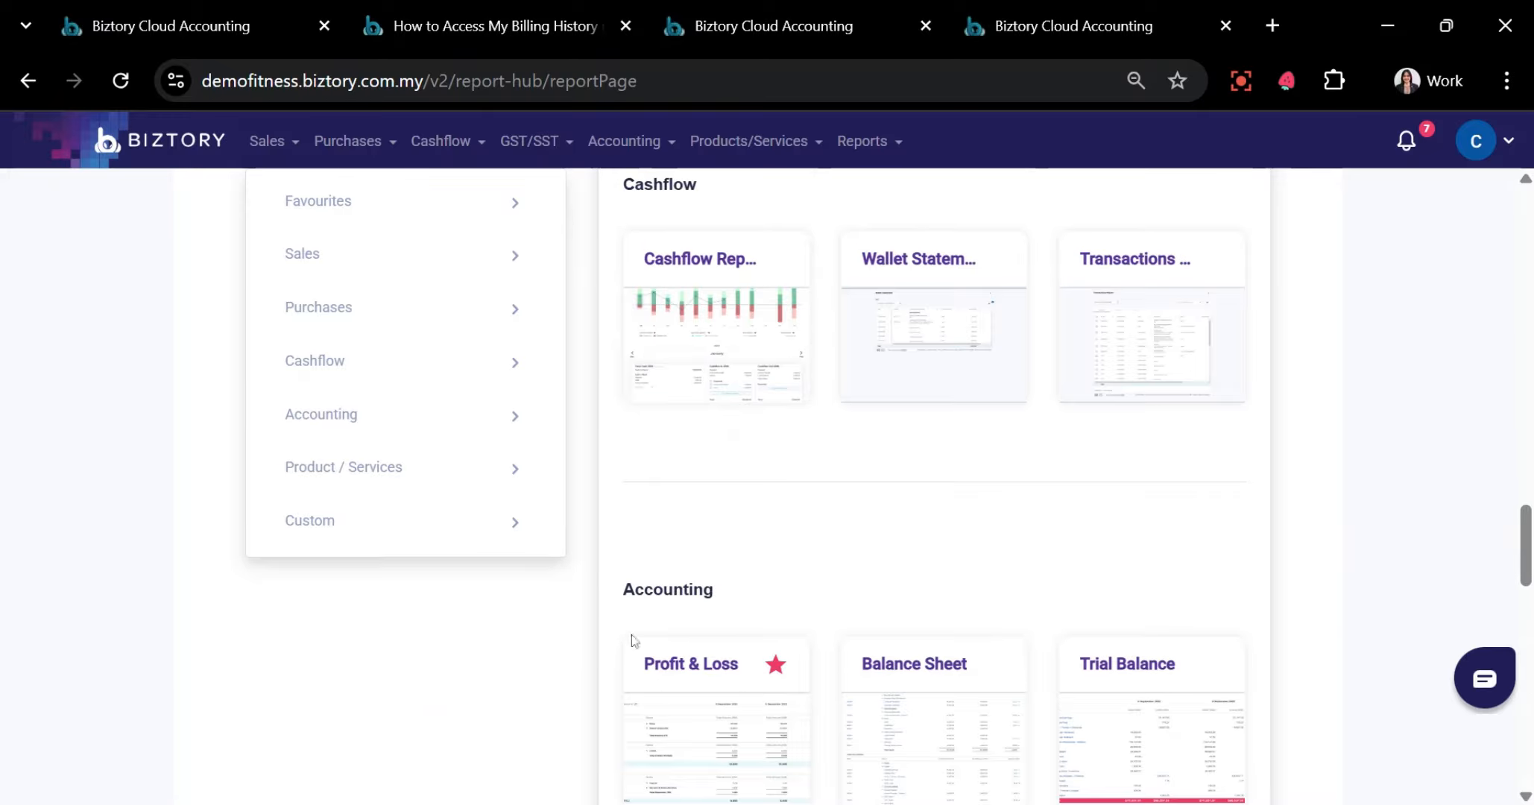
pyautogui.scroll(-2, 820, 675)
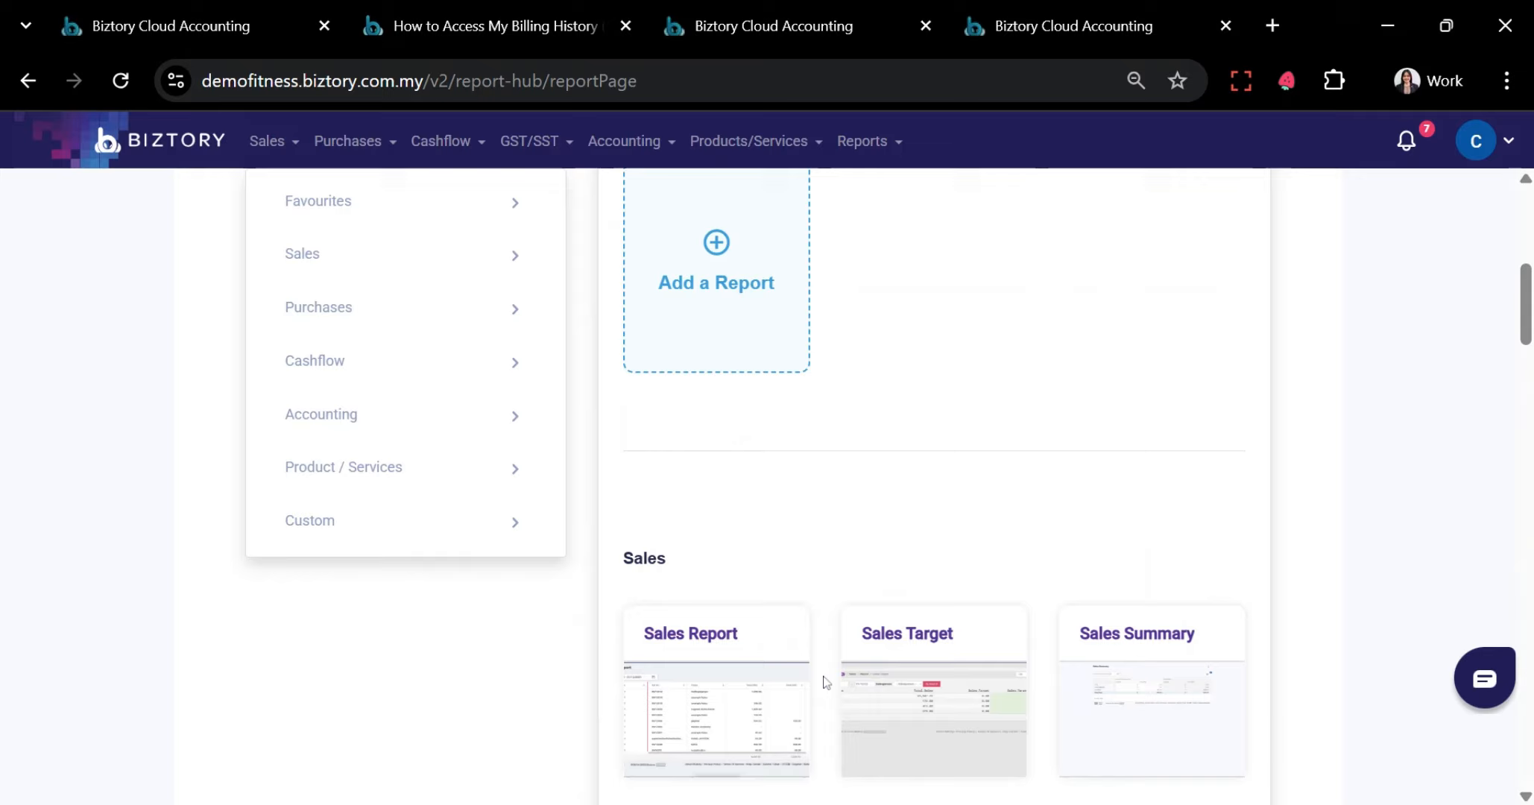
# Open the Sales Report to view its export options without exporting, and return to the dashboard
pyautogui.click(674, 629)
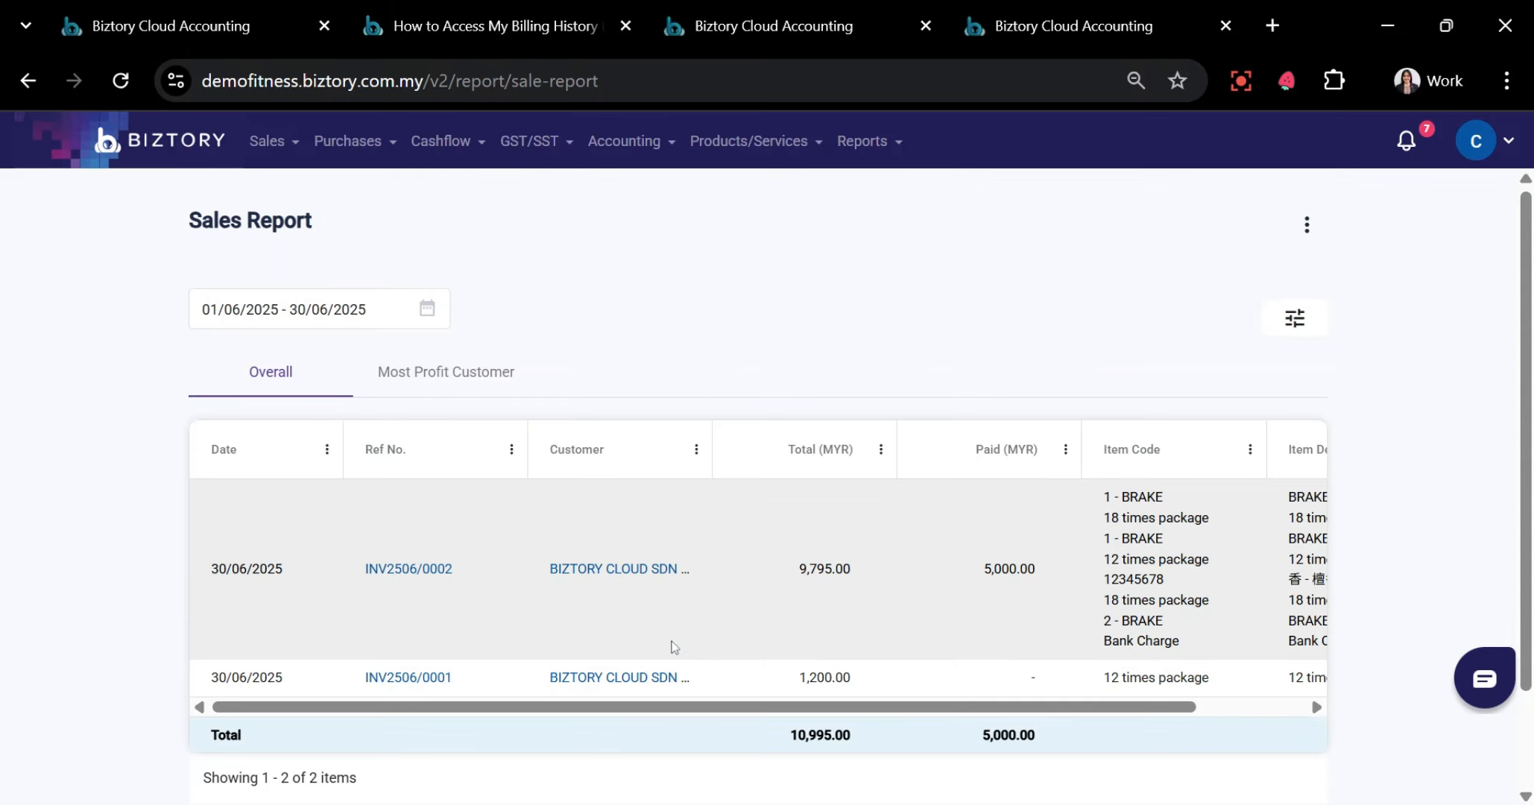
pyautogui.click(1306, 225)
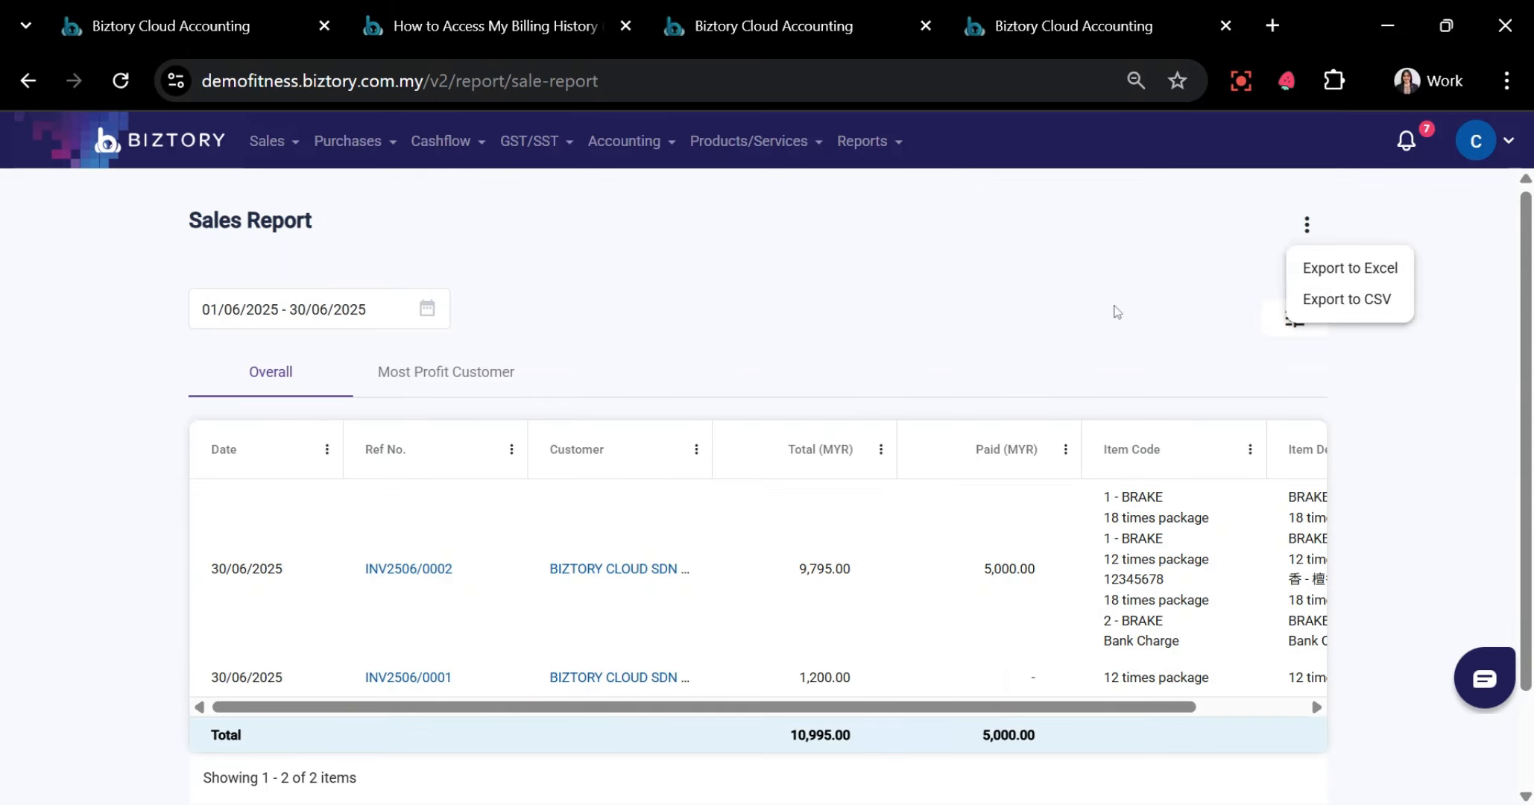
pyautogui.click(753, 238)
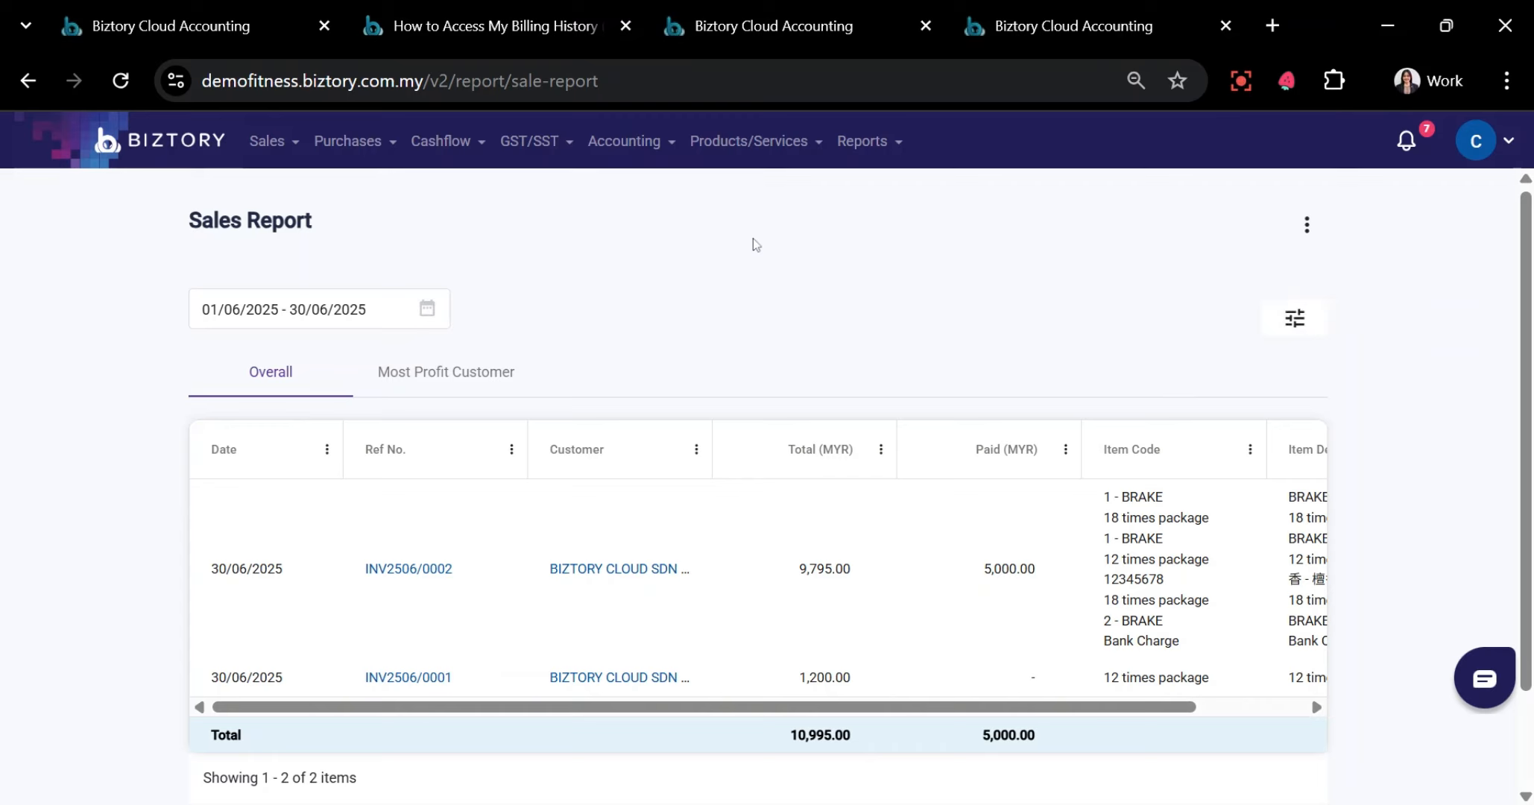
pyautogui.click(198, 157)
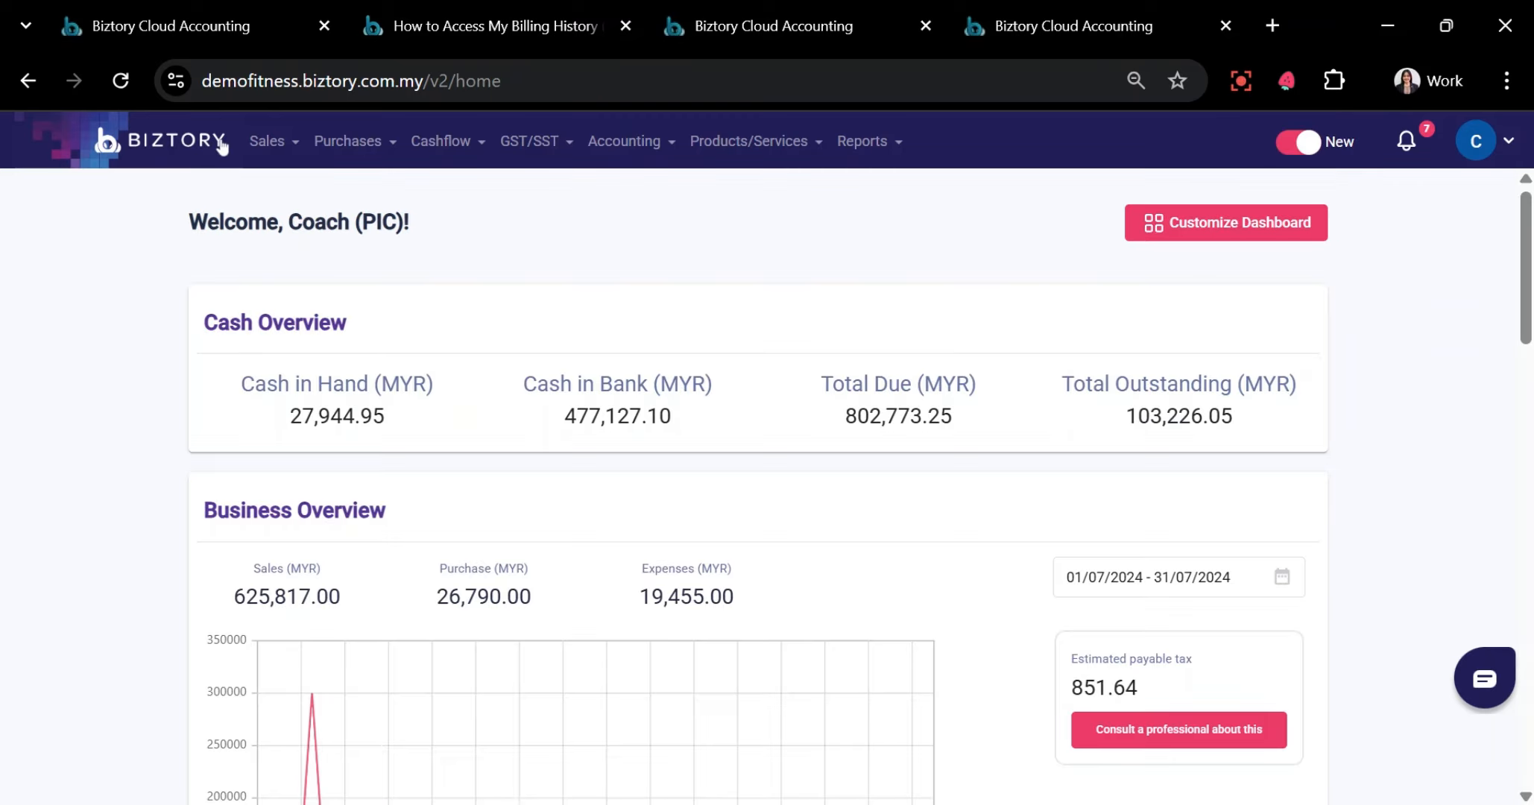